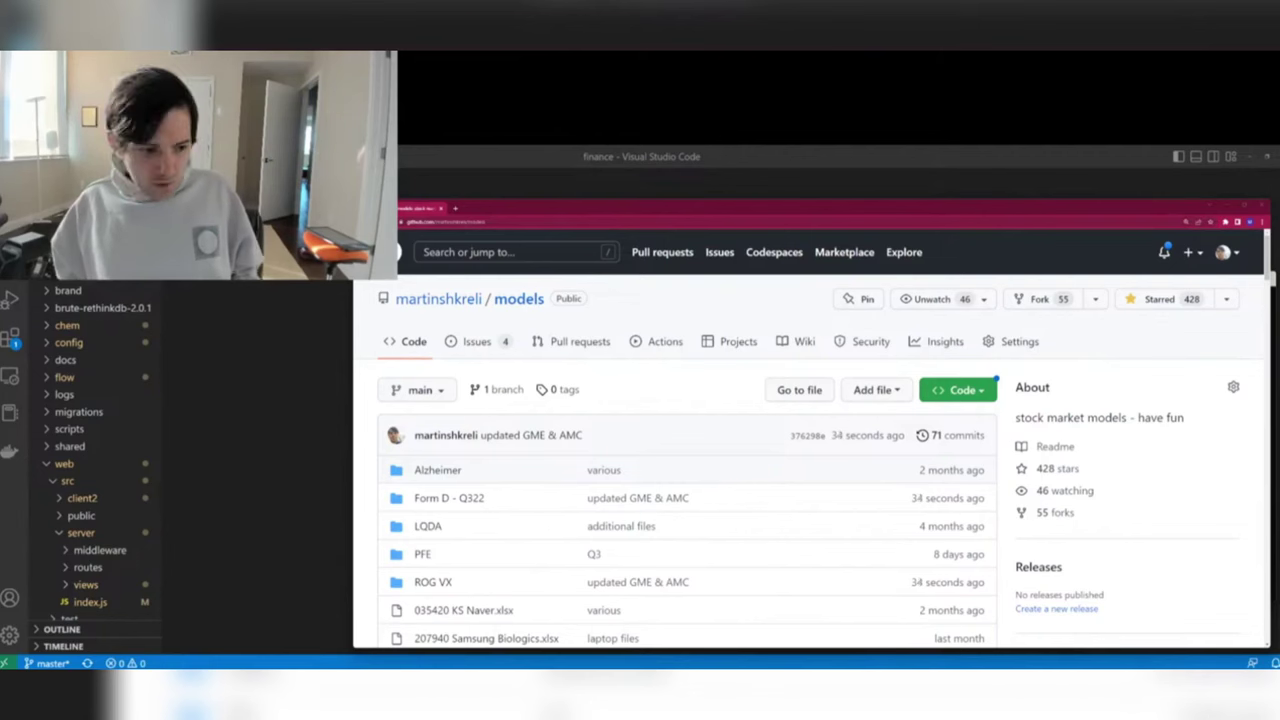
Close the GitHub browser window, then the PowerShell terminal after the git push.
{"action": "left_click", "coordinate": [441, 209]}
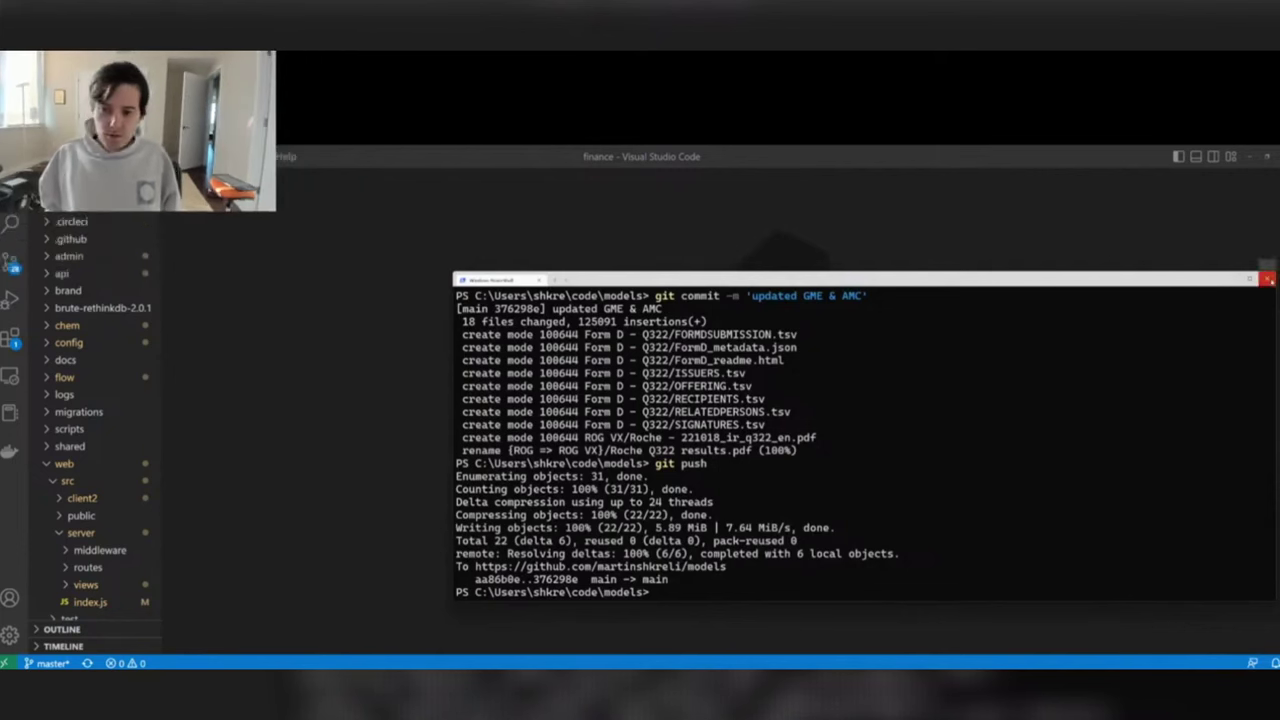
{"action": "left_click", "coordinate": [1266, 279]}
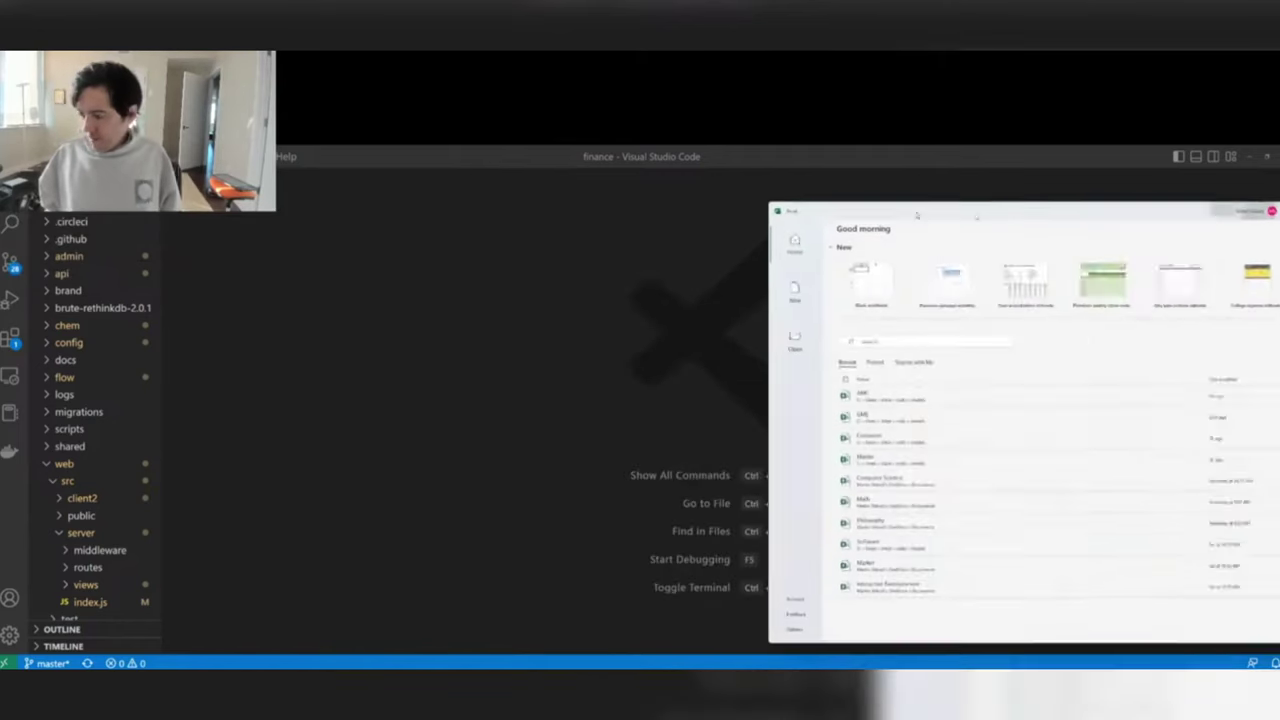
Open the workbook from Recent files and dismiss the Document Lock warning.
{"action": "left_click", "coordinate": [662, 458]}
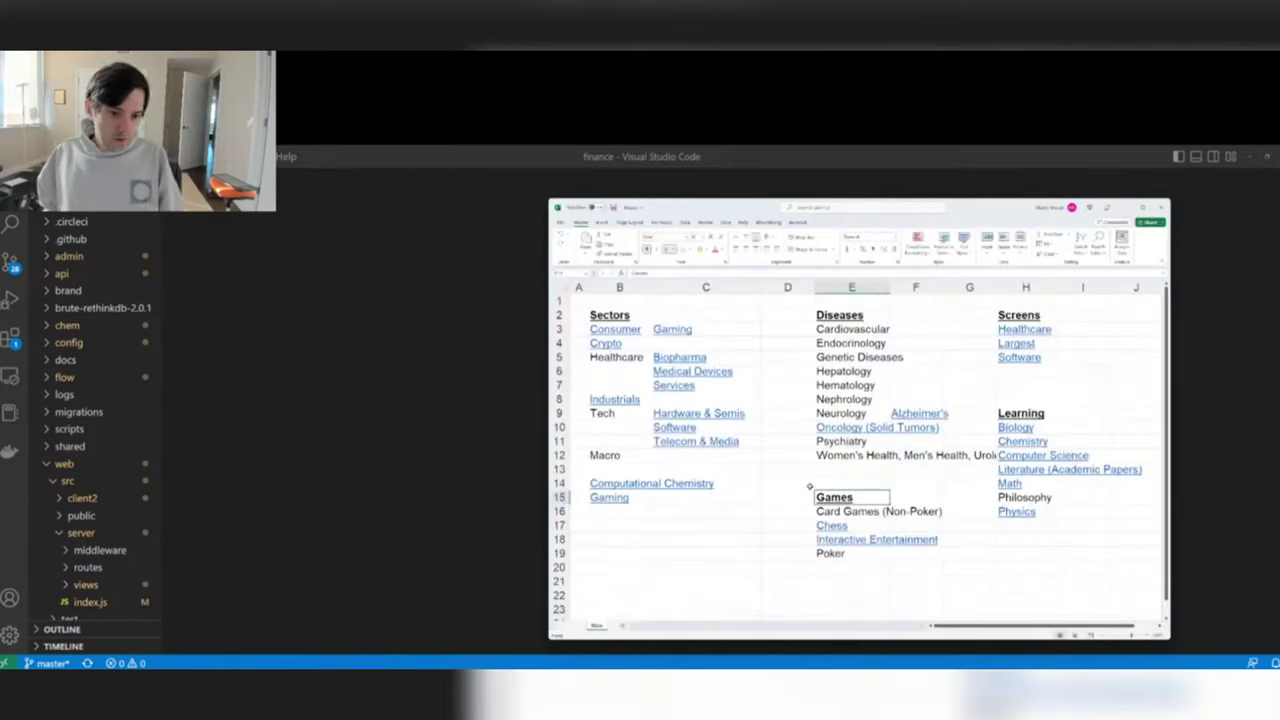
{"action": "left_click", "coordinate": [695, 418]}
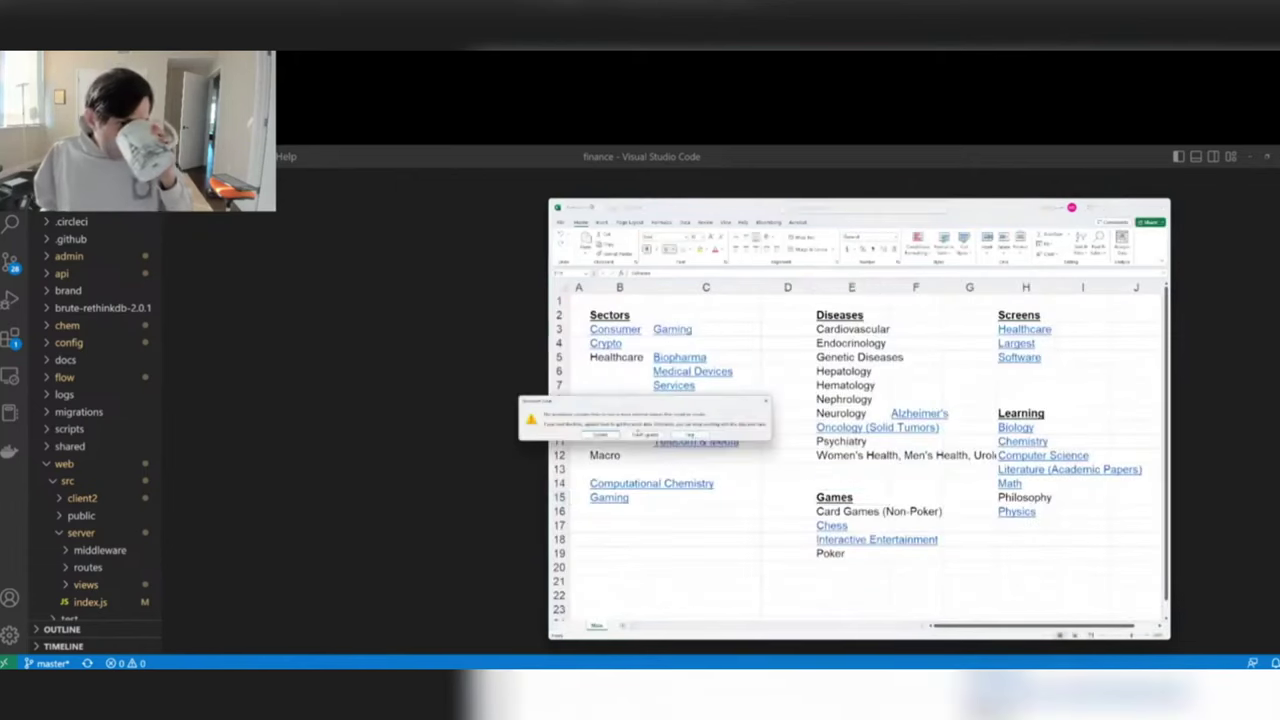
{"action": "left_click", "coordinate": [600, 437]}
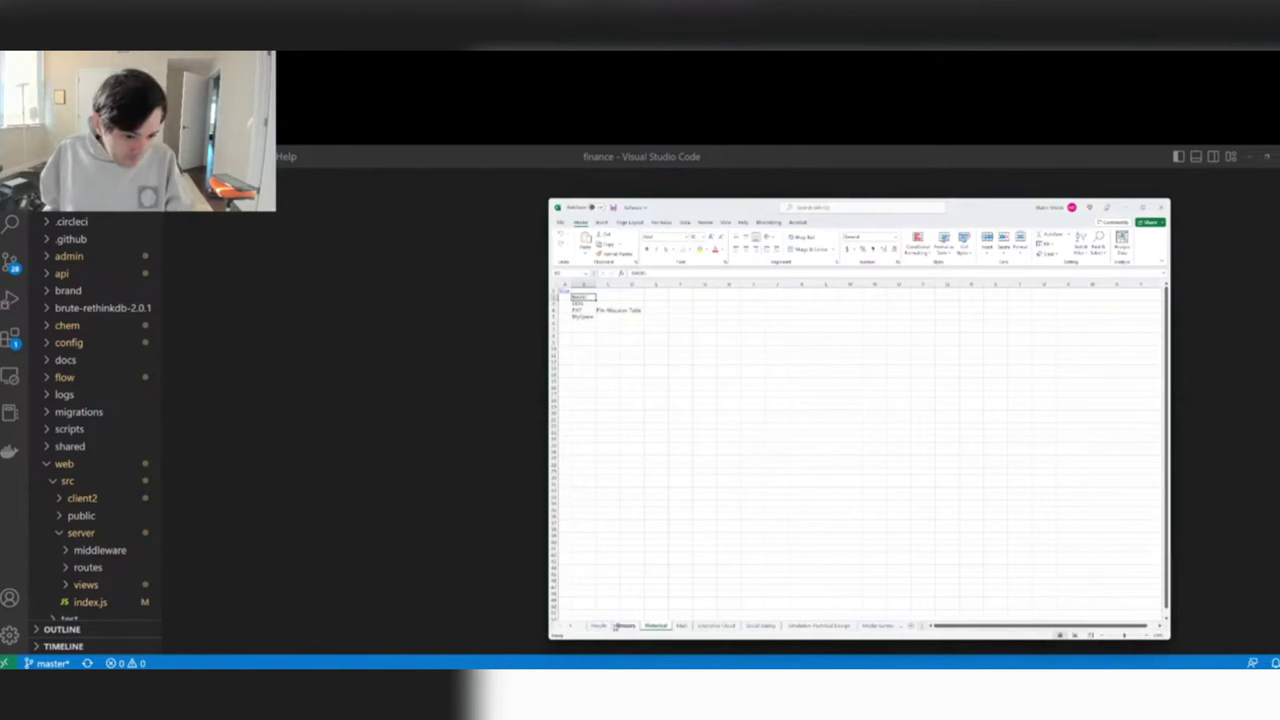
Go to the Meta/TenCent sheet, select Meta's row, then switch to the browser.
{"action": "left_click", "coordinate": [716, 626]}
{"action": "left_click", "coordinate": [760, 626]}
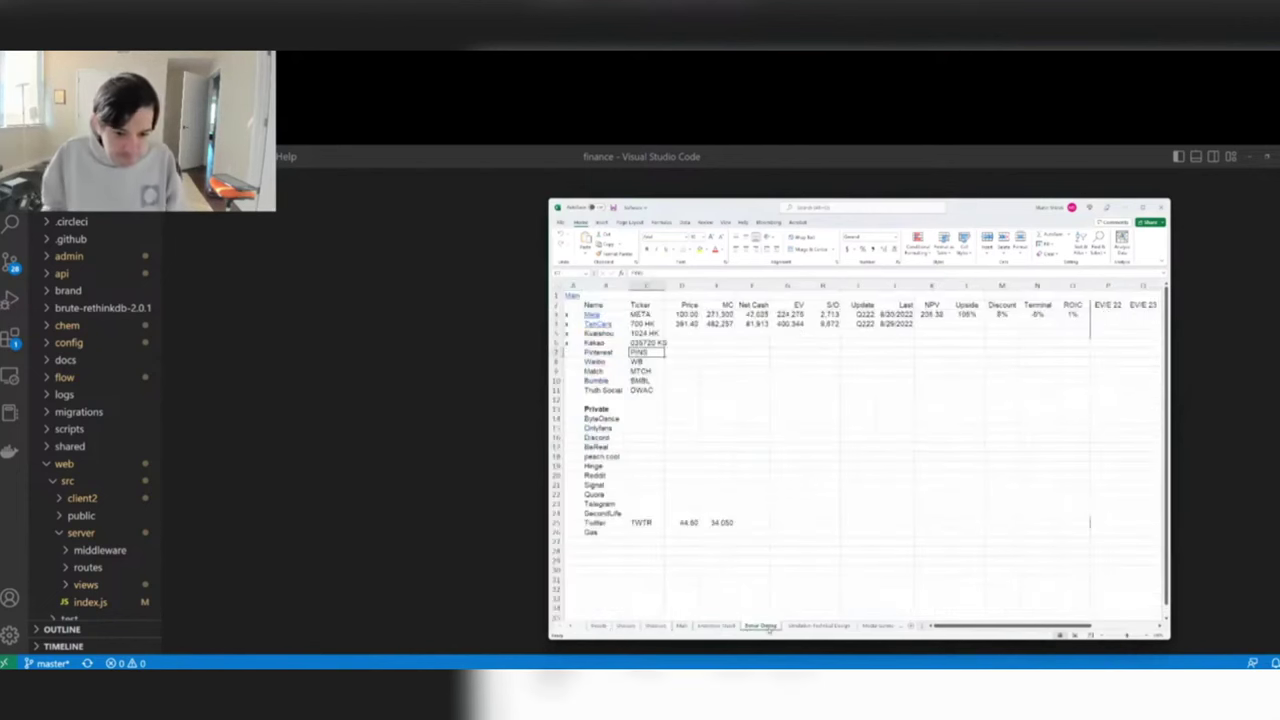
{"action": "scroll", "coordinate": [710, 381], "scroll_direction": "up", "scroll_amount": 3}
{"action": "left_click", "coordinate": [843, 321]}
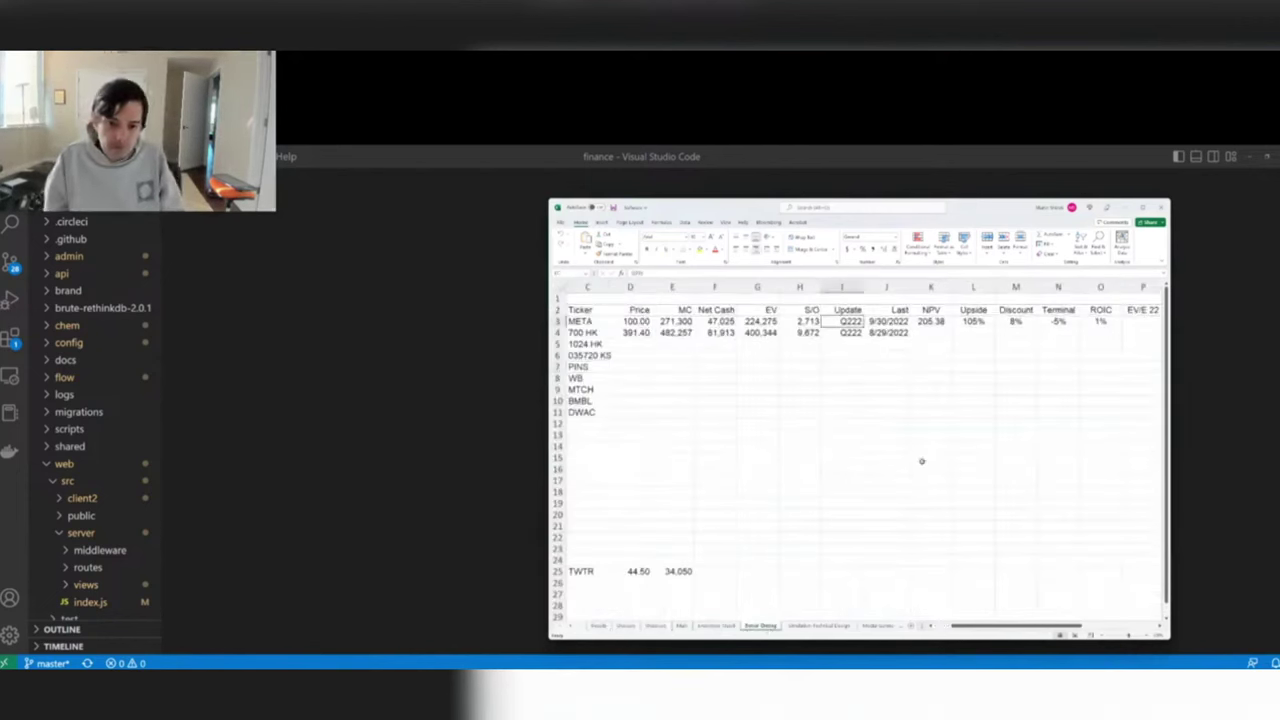
{"action": "key", "text": "Home"}
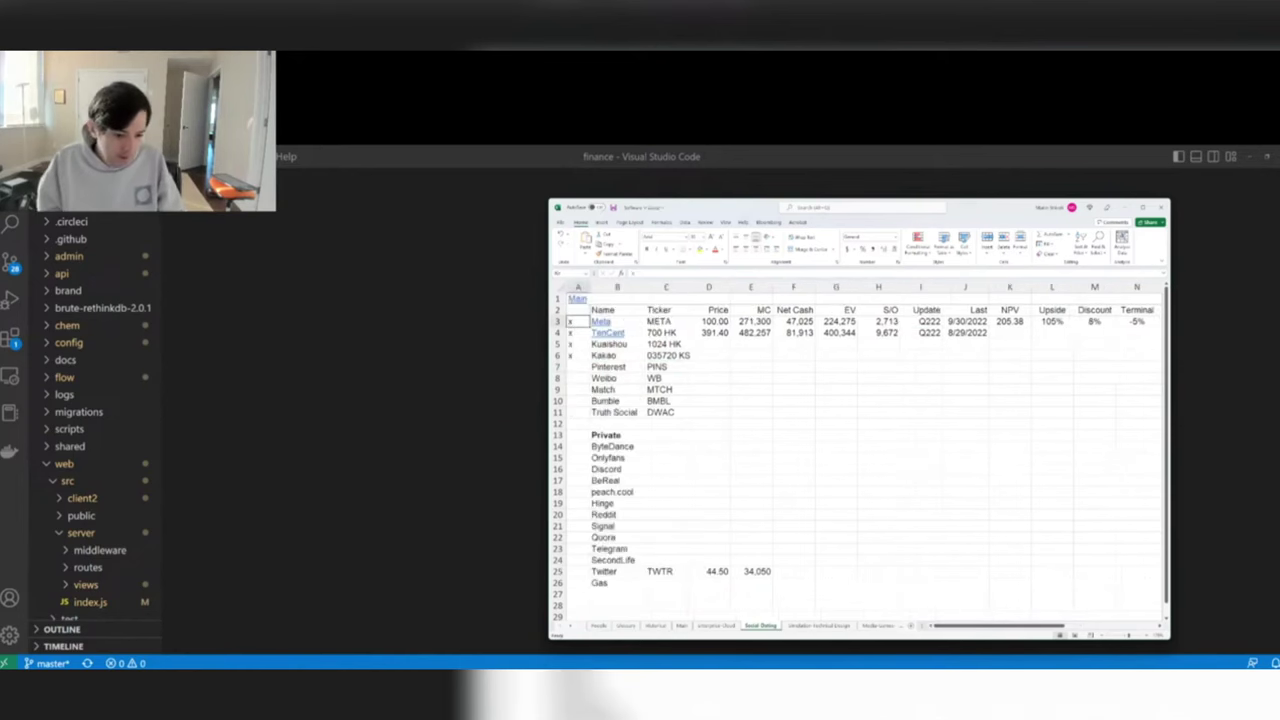
{"action": "key", "text": "super+2"}
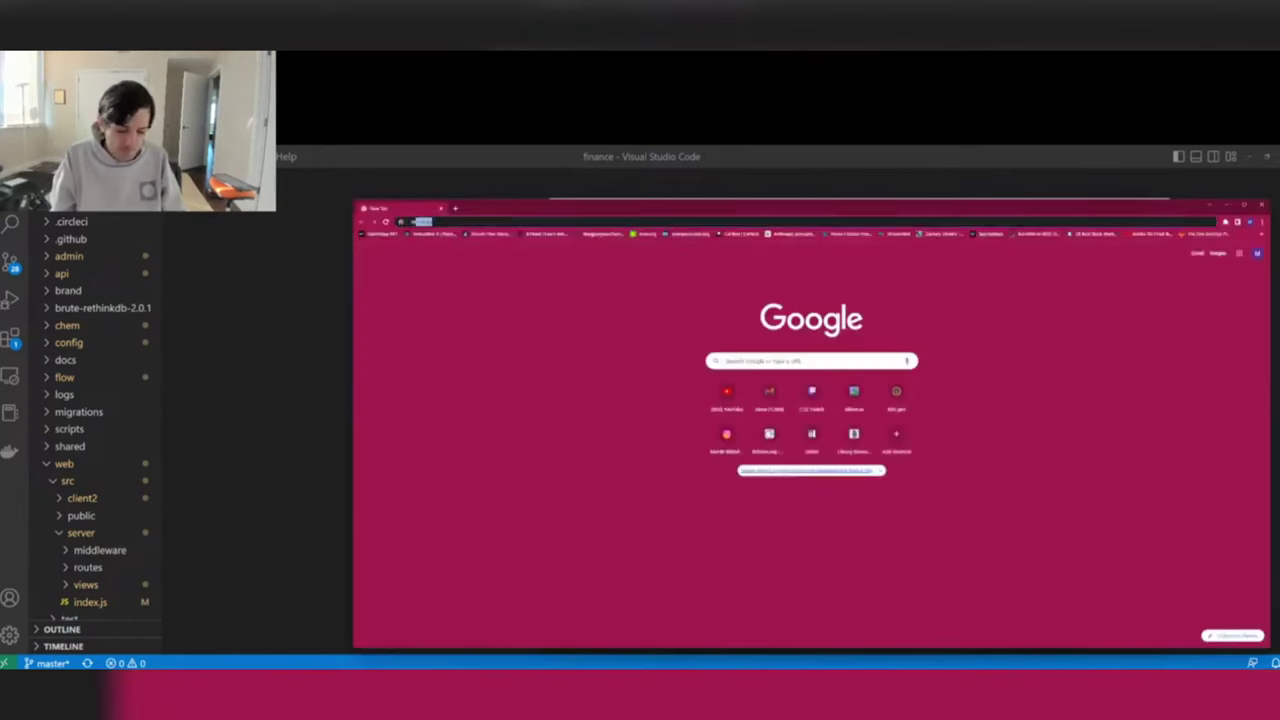
Look up Meta's stock price and enter 109.86 as Meta's price.
{"action": "type", "text": "meta stock"}
{"action": "key", "text": "Return"}
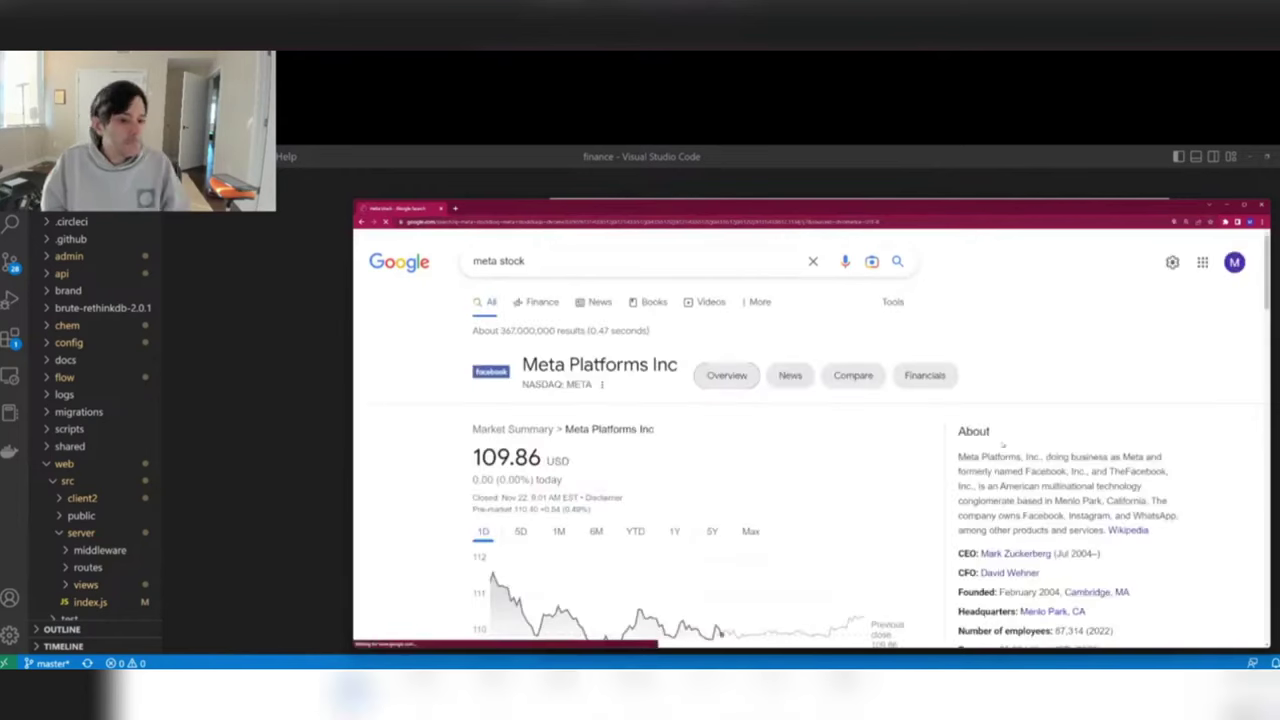
{"action": "key", "text": "alt+Tab"}
{"action": "key", "text": "Right"}
{"action": "key", "text": "Right"}
{"action": "key", "text": "Right"}
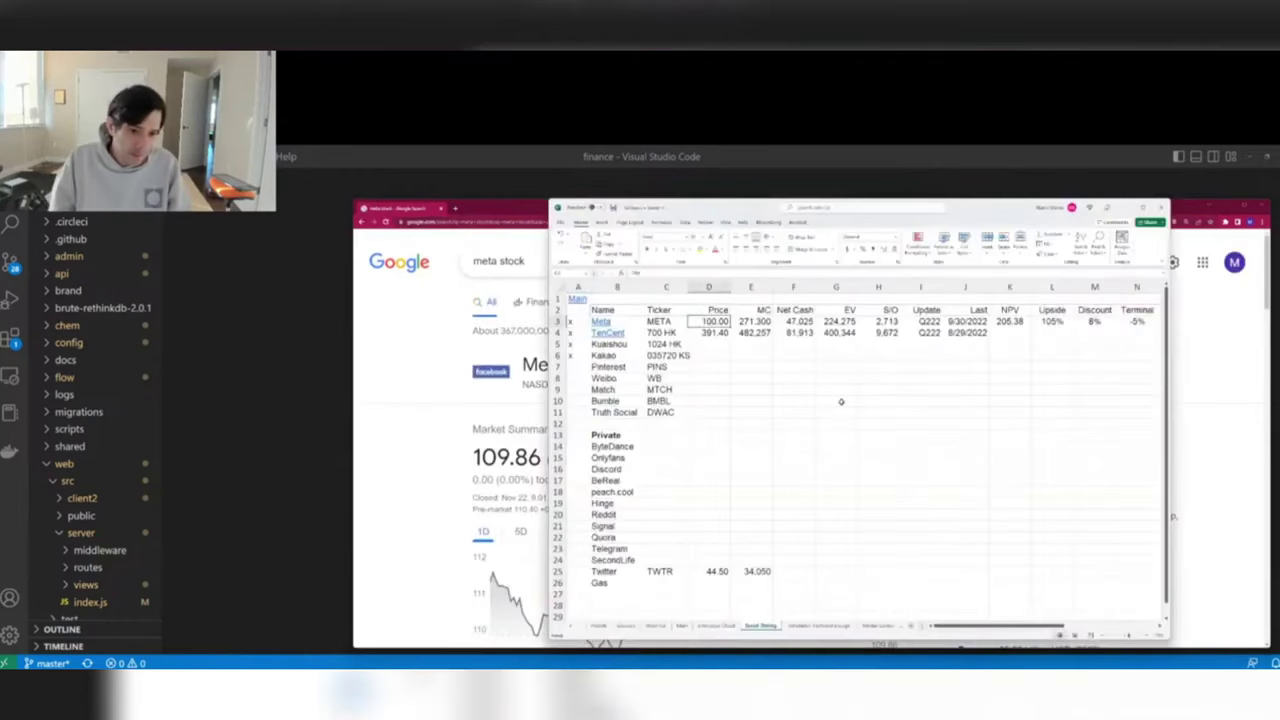
{"action": "type", "text": "109.86"}
{"action": "key", "text": "Return"}
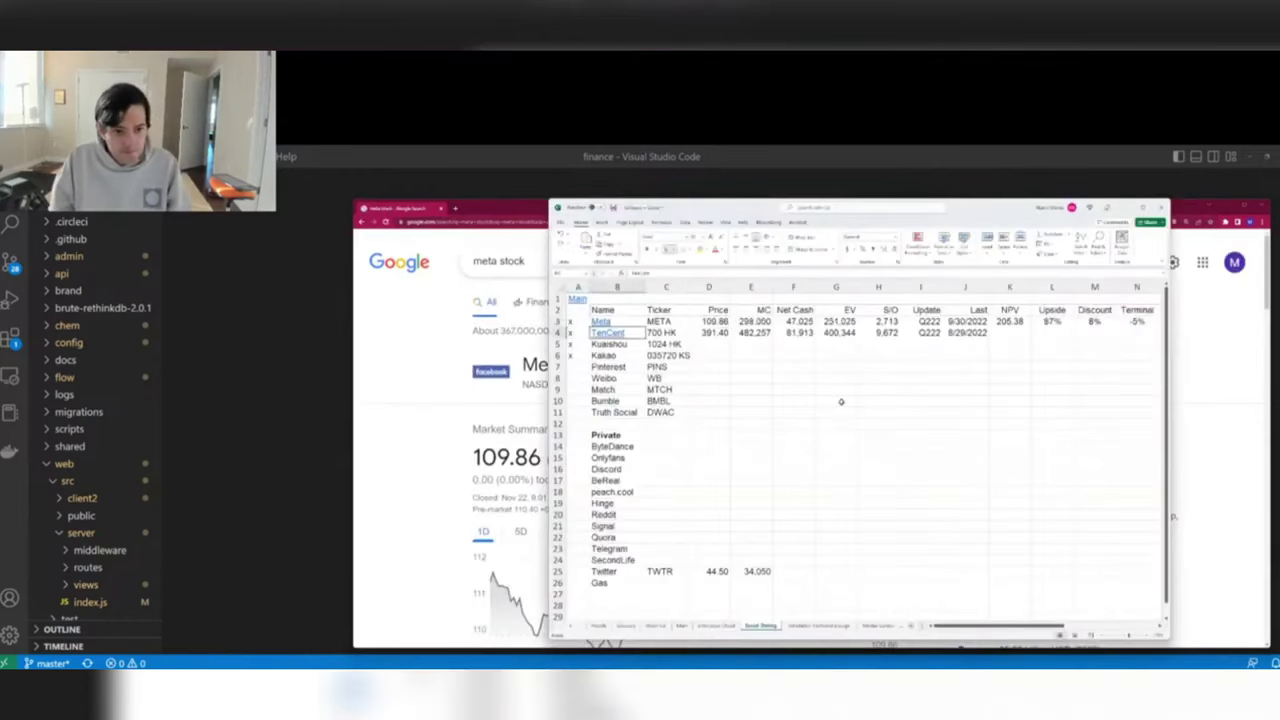
Look up 700 HK on Yahoo Finance and enter TenCent's price of 277.40.
{"action": "key", "text": "alt+Tab"}
{"action": "key", "text": "ctrl+l"}
{"action": "type", "text": "700 hk sto"}
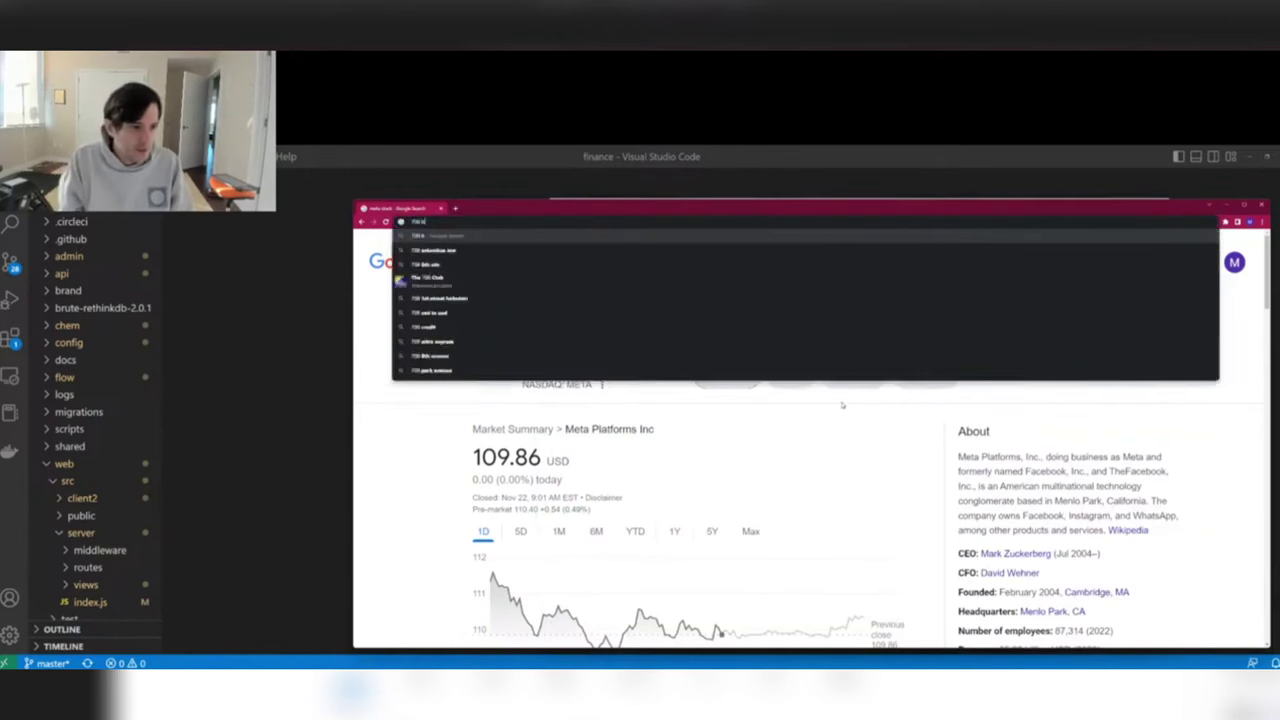
{"action": "type", "text": "ck"}
{"action": "key", "text": "Return"}
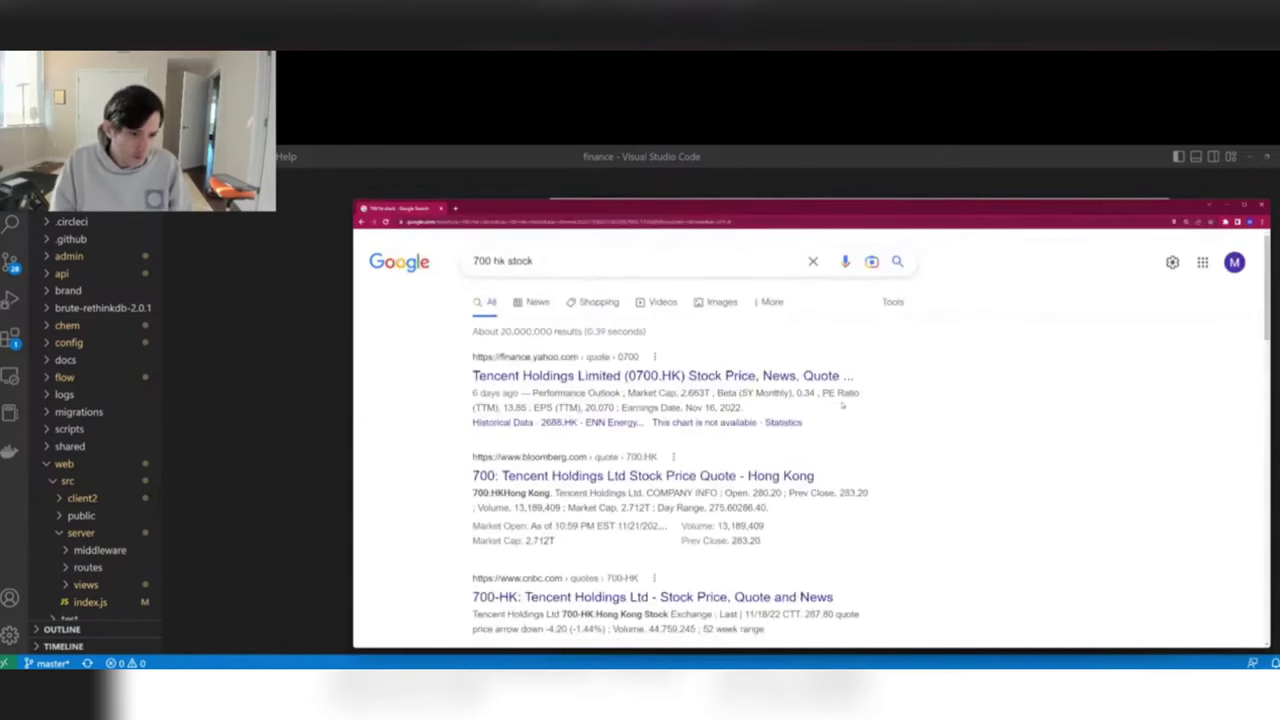
{"action": "left_click", "coordinate": [662, 376]}
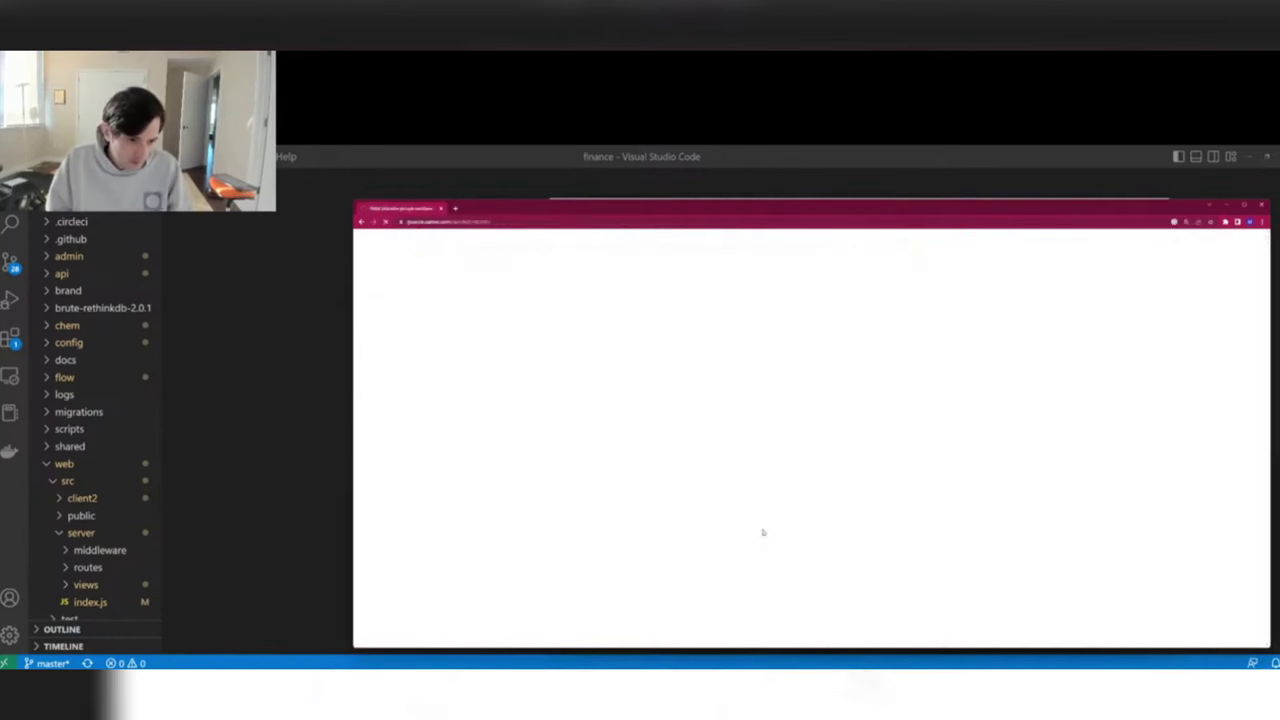
{"action": "scroll", "coordinate": [762, 532], "scroll_direction": "down", "scroll_amount": 2}
{"action": "key", "text": "alt+Tab"}
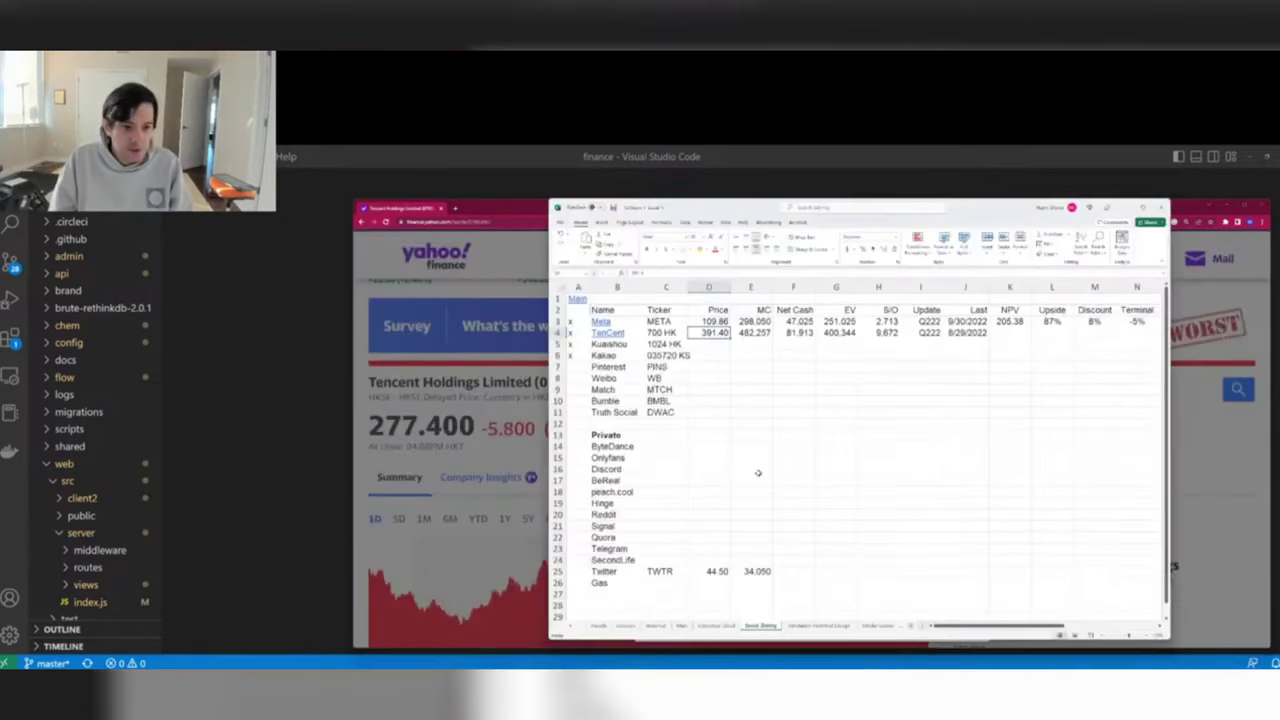
{"action": "type", "text": "277"}
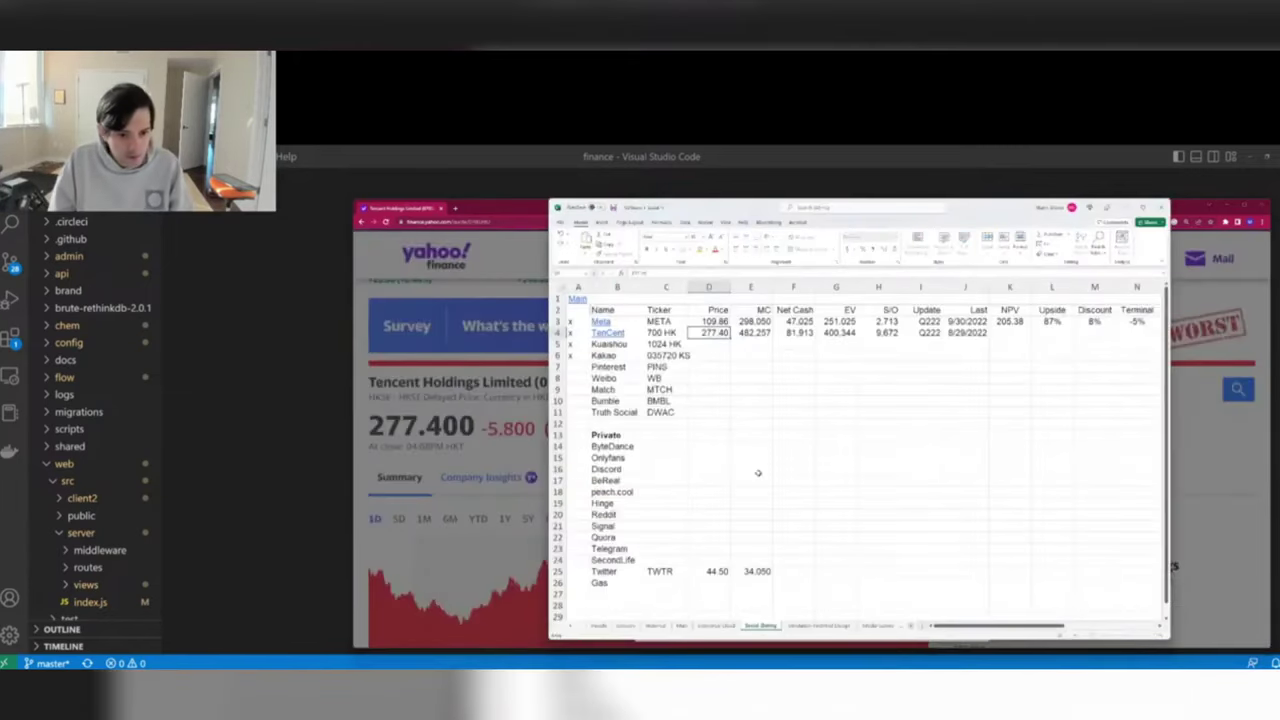
{"action": "key", "text": "Return"}
{"action": "key", "text": "ctrl+z"}
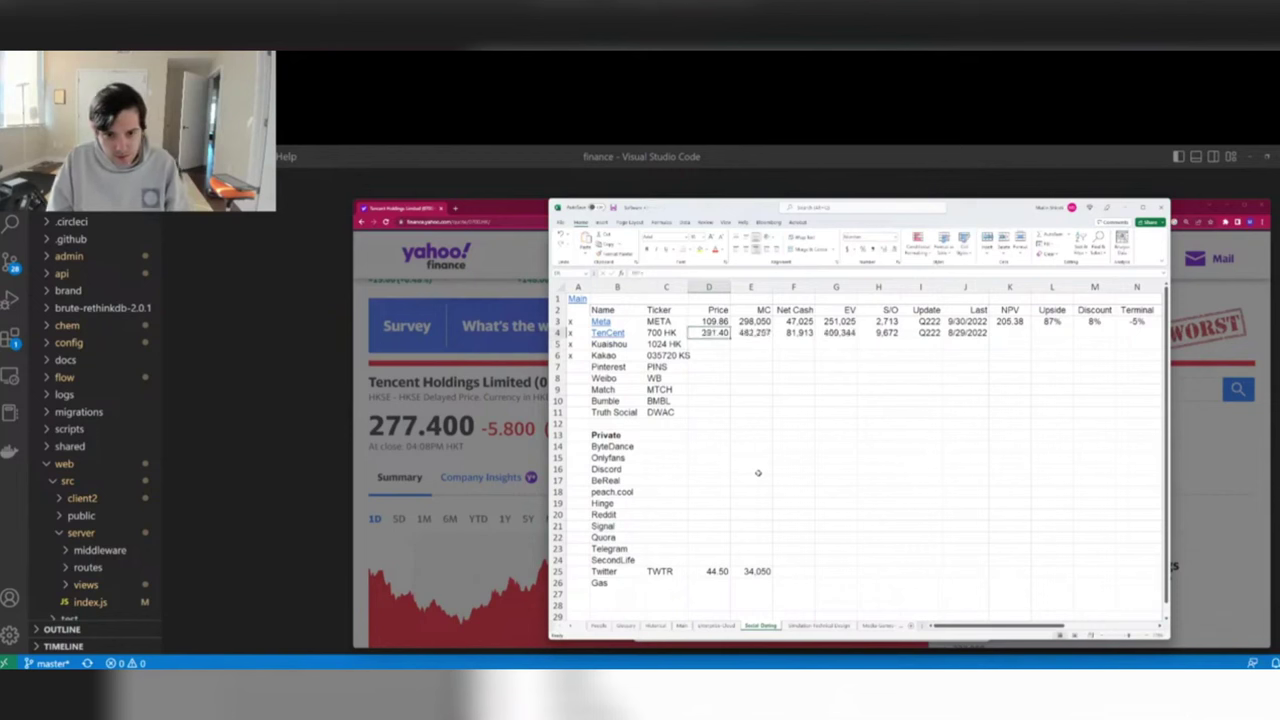
{"action": "key", "text": "ctrl+y"}
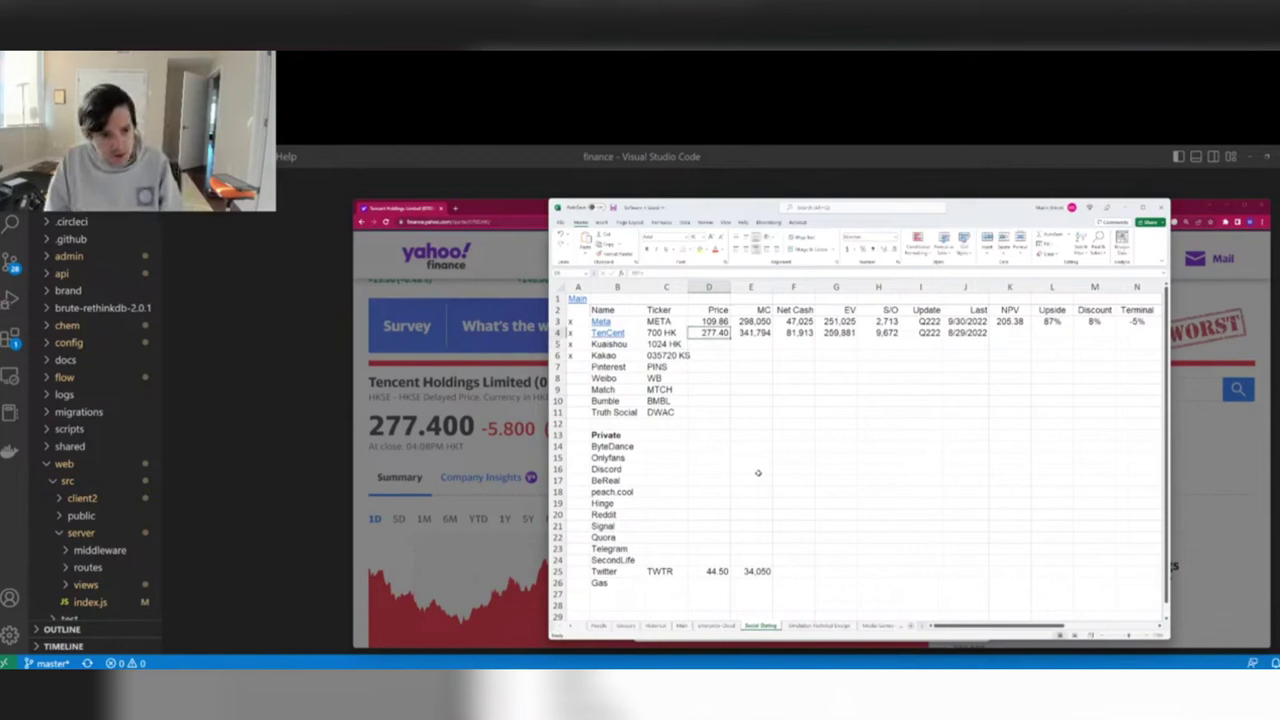
Move back to Meta's Update value and bring the browser forward for a new search.
{"action": "key", "text": "Right"}
{"action": "key", "text": "Right"}
{"action": "key", "text": "Right"}
{"action": "key", "text": "Right"}
{"action": "key", "text": "Right"}
{"action": "key", "text": "Right"}
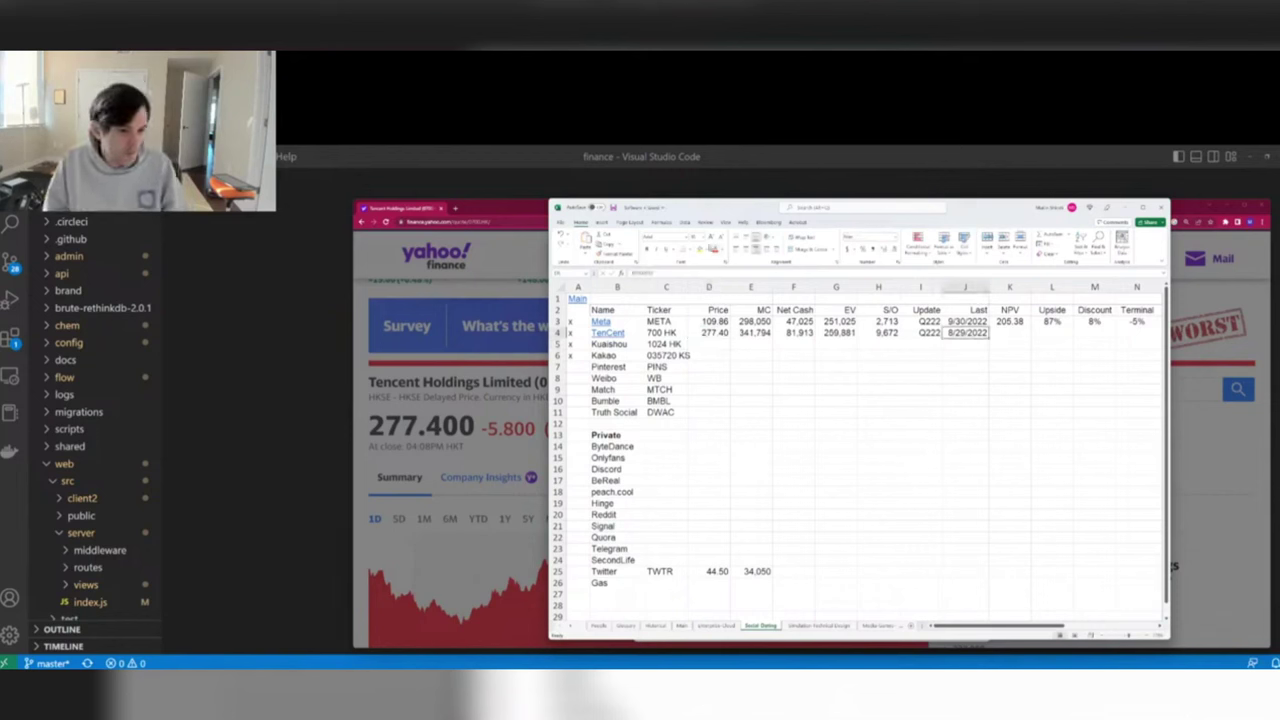
{"action": "key", "text": "Up"}
{"action": "key", "text": "Left"}
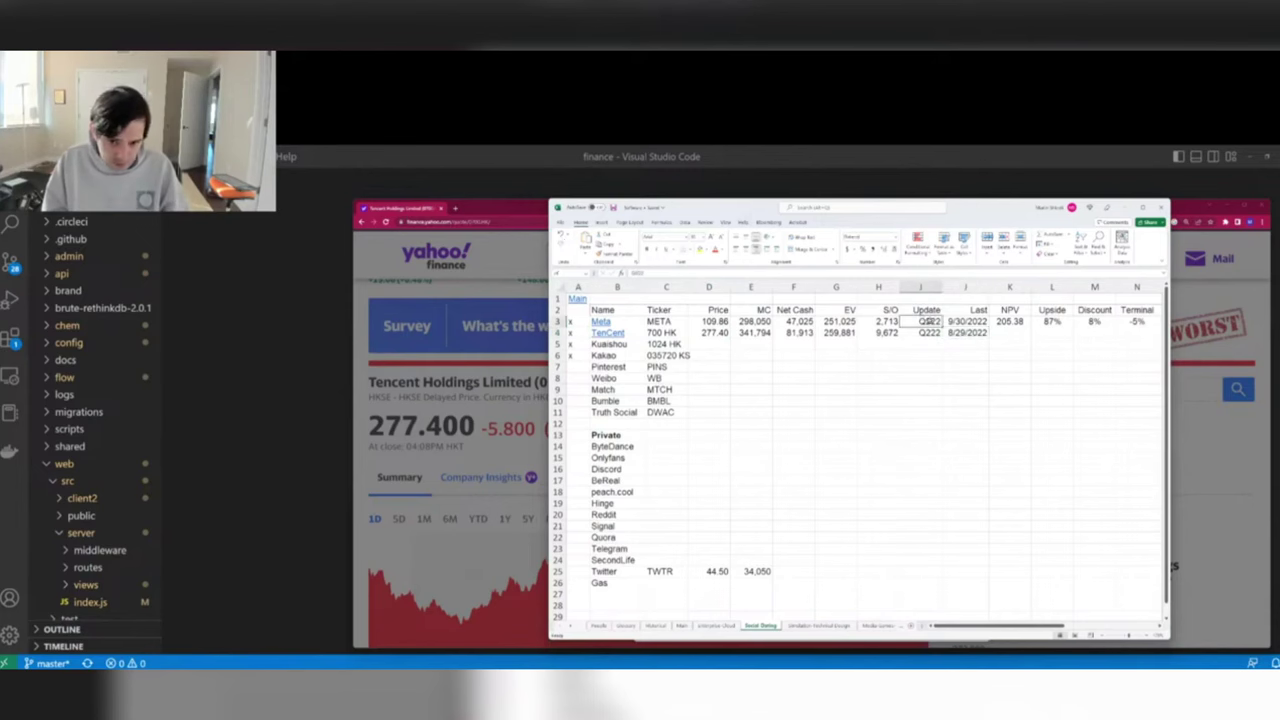
{"action": "left_click_drag", "start_coordinate": [470, 207], "coordinate": [239, 185]}
{"action": "key", "text": "ctrl+l"}
Search 'meta investor relations' and open Meta's Q3 2022 Earnings page.
{"action": "type", "text": "meta investor relations"}
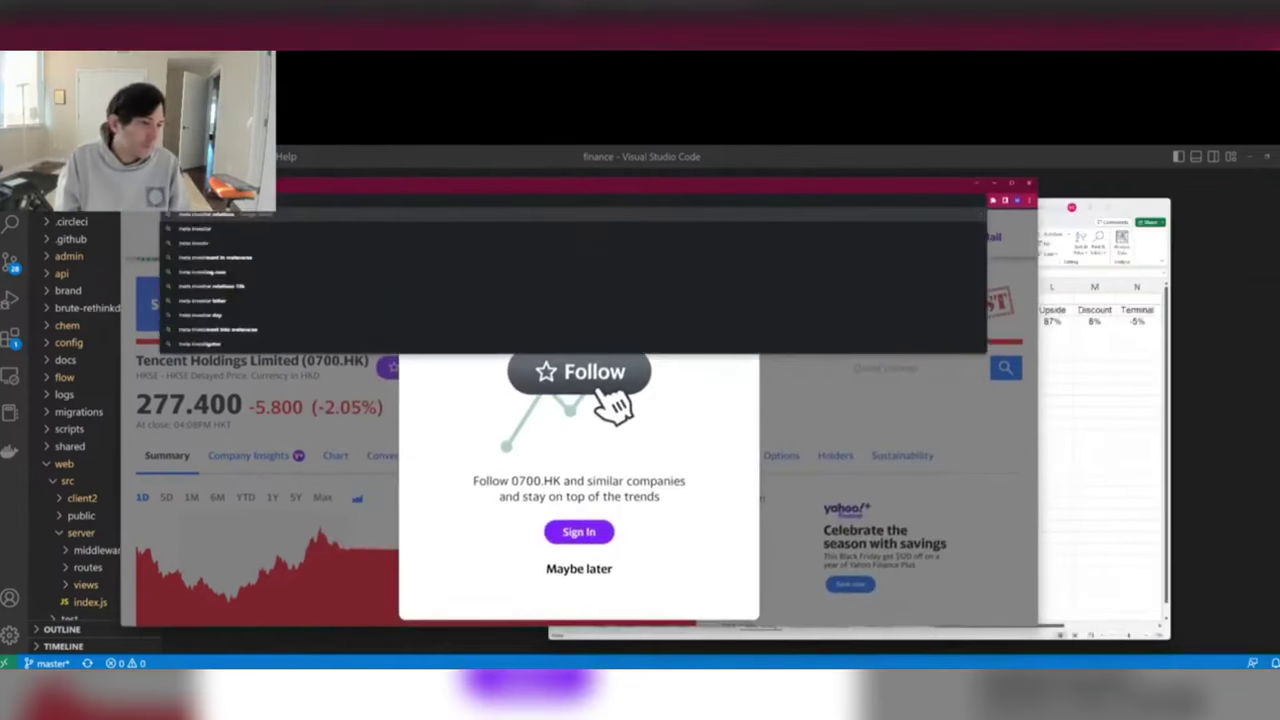
{"action": "key", "text": "Return"}
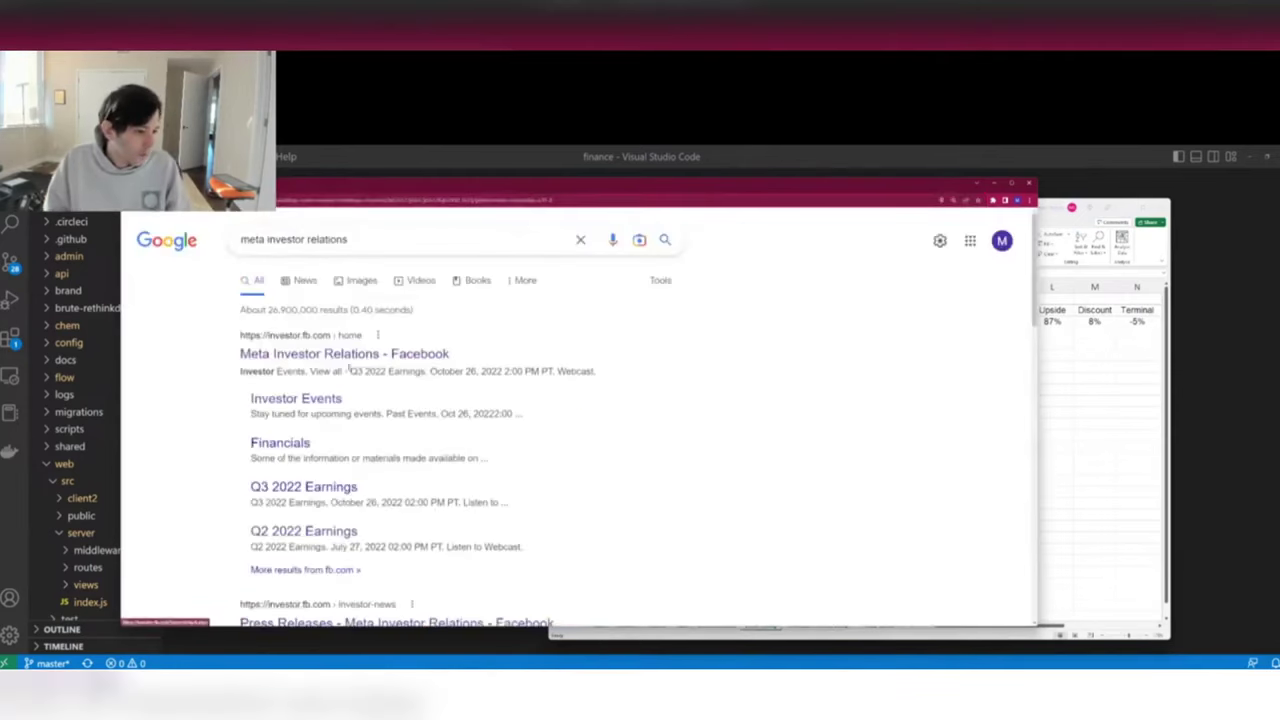
{"action": "left_click", "coordinate": [325, 490]}
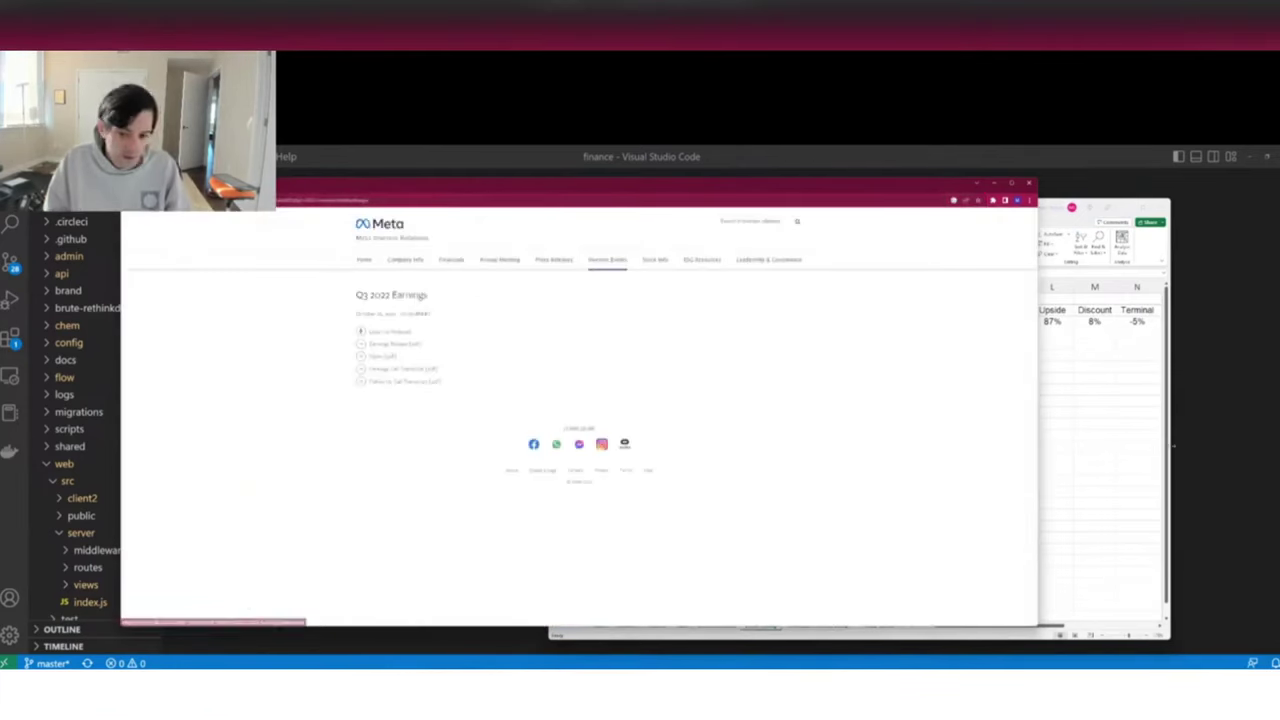
{"action": "key", "text": "alt+Tab"}
Follow the Meta link to its quarterly model sheet and review the Q322 column.
{"action": "left_click", "coordinate": [600, 321]}
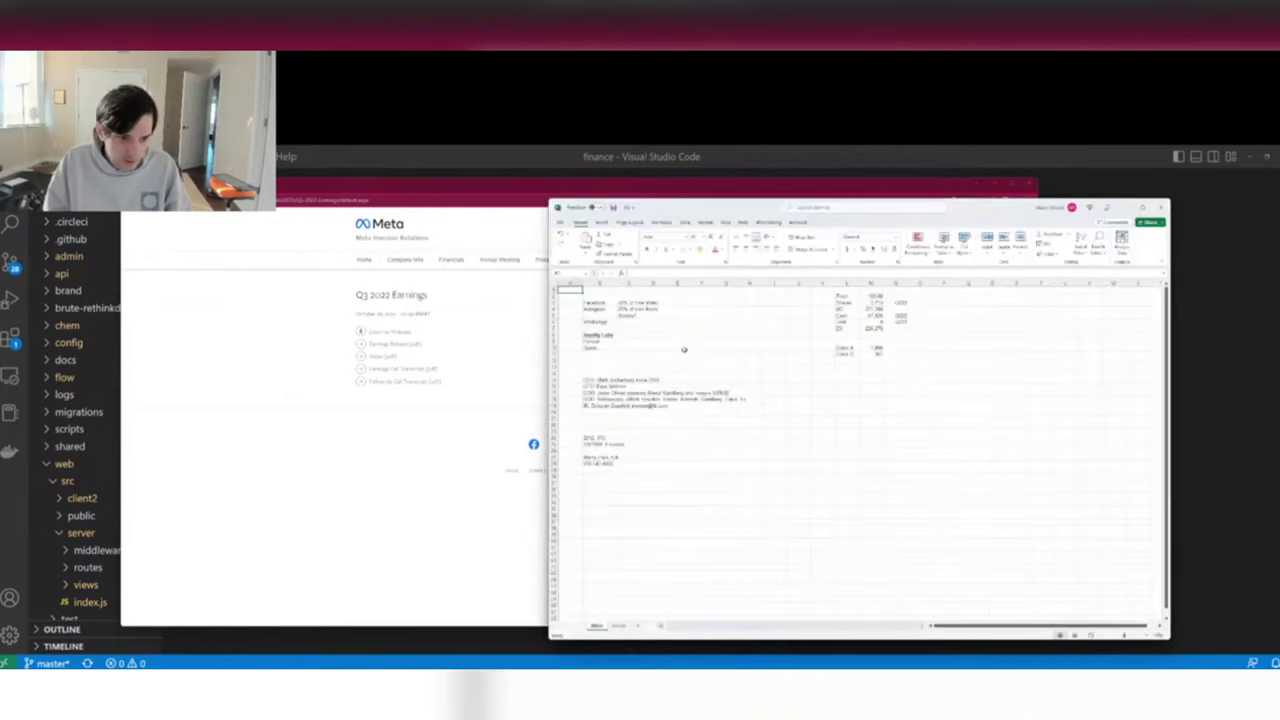
{"action": "key", "text": "Right"}
{"action": "key", "text": "Right"}
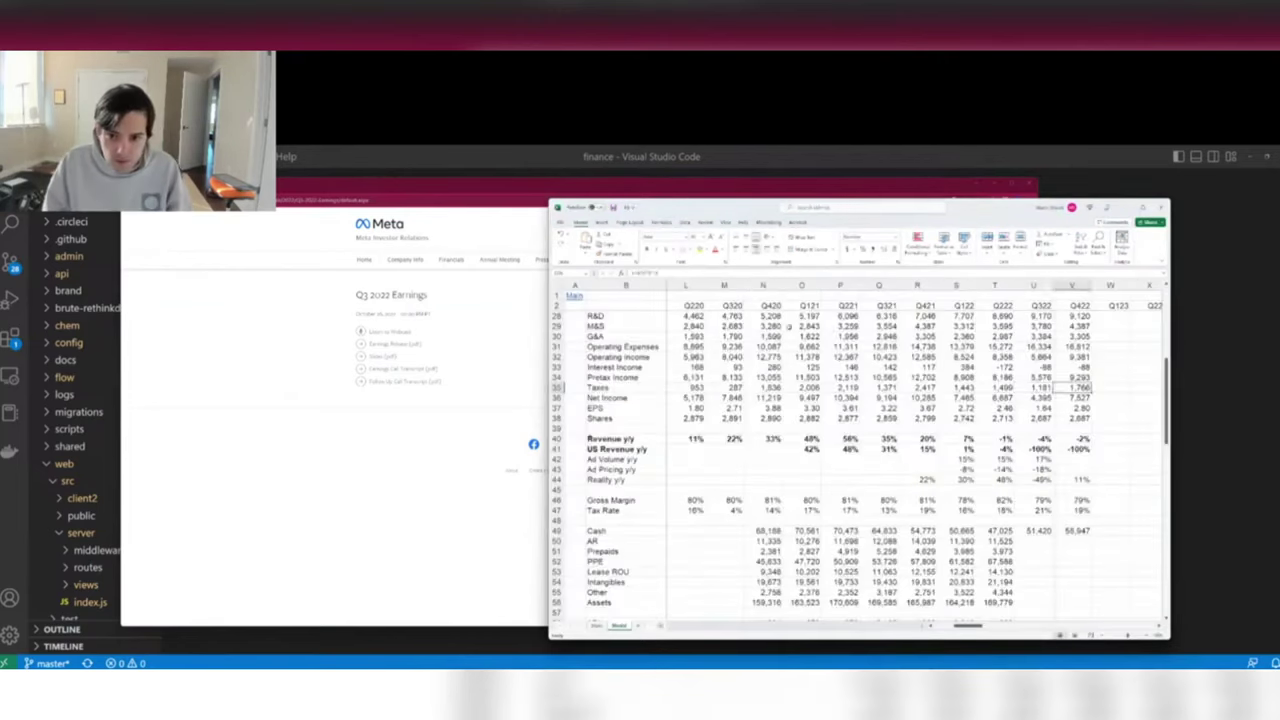
{"action": "left_click", "coordinate": [1043, 312]}
{"action": "scroll", "coordinate": [1157, 389], "scroll_direction": "up", "scroll_amount": 6}
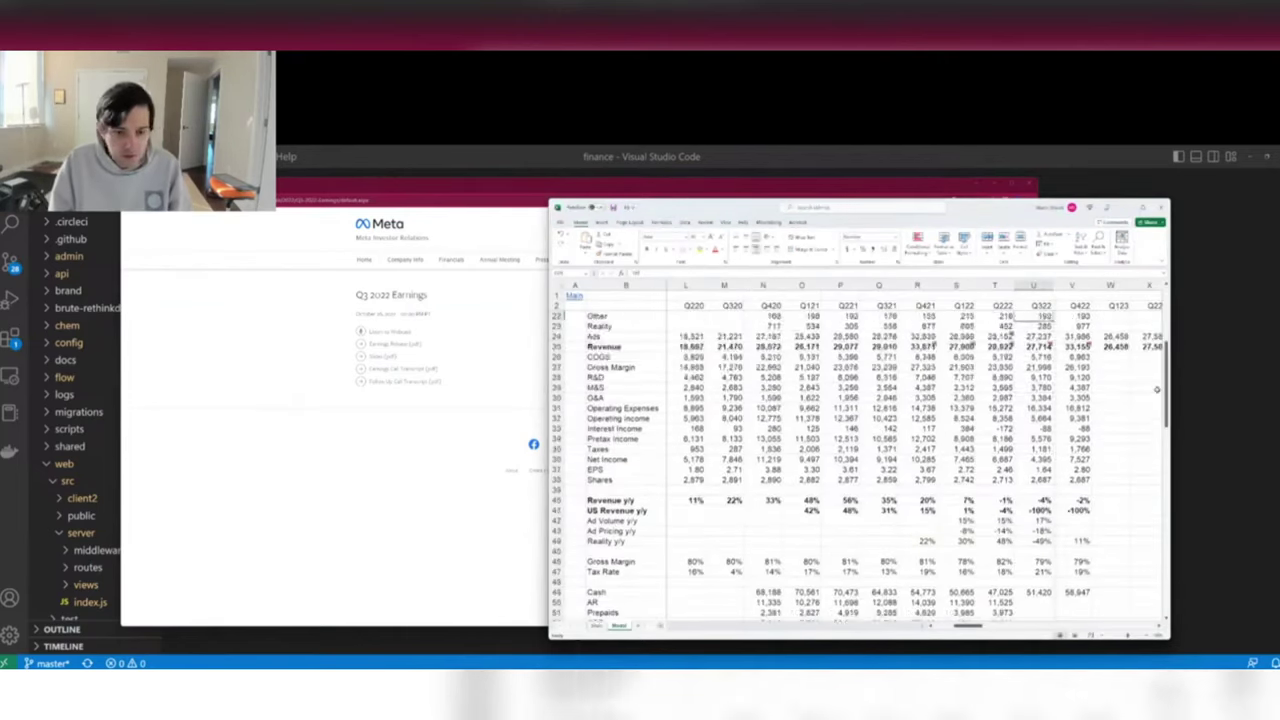
{"action": "scroll", "coordinate": [1157, 389], "scroll_direction": "up", "scroll_amount": 3}
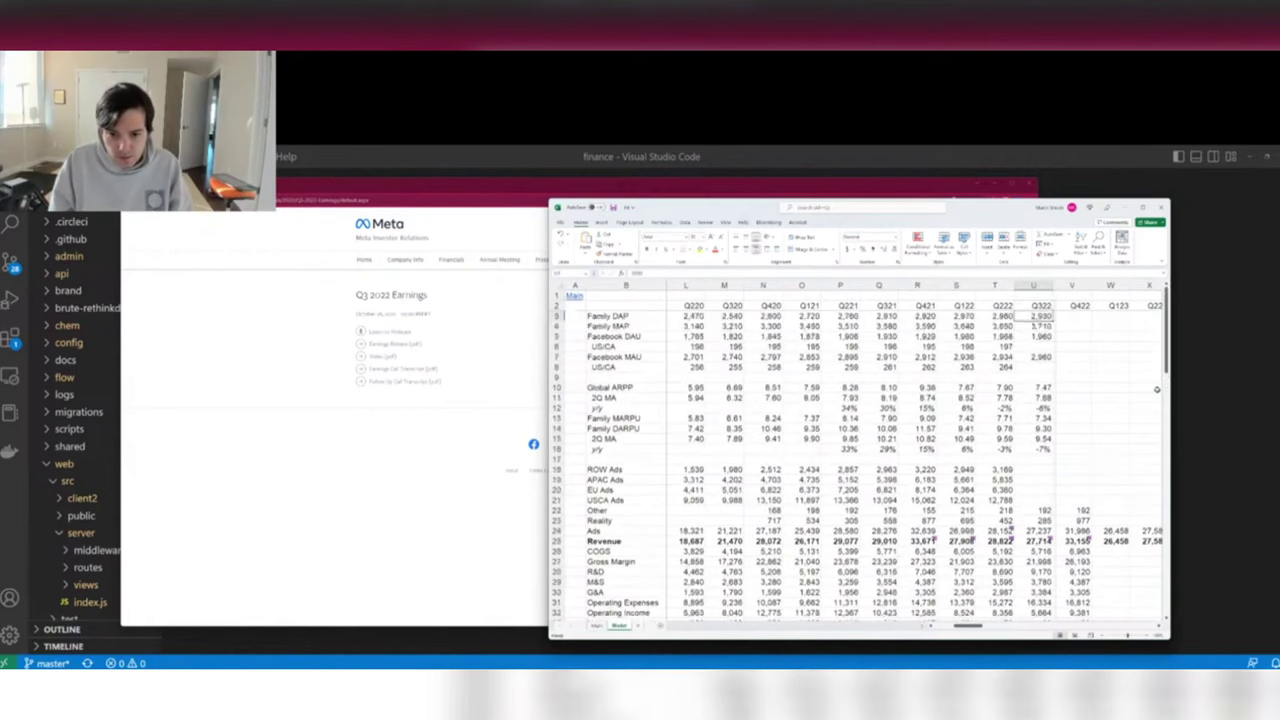
{"action": "key", "text": "Down"}
{"action": "key", "text": "Down"}
{"action": "key", "text": "Down"}
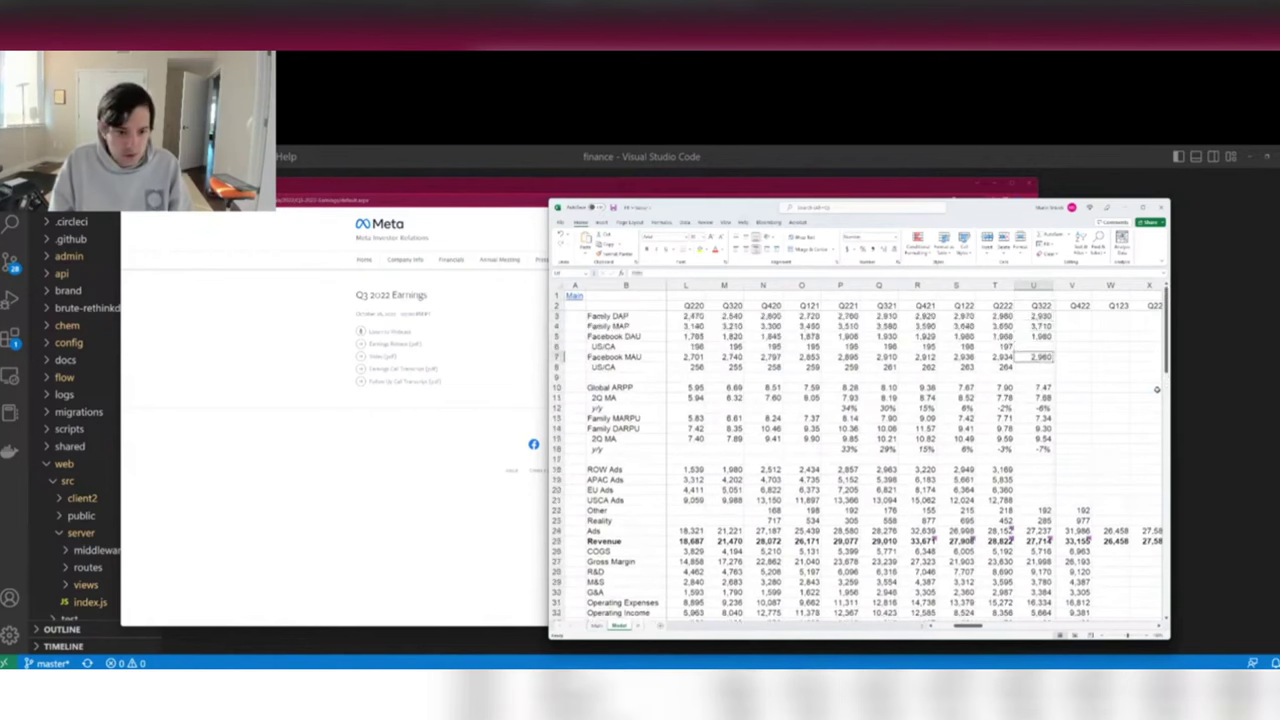
{"action": "key", "text": "Up"}
{"action": "left_click", "coordinate": [386, 366]}
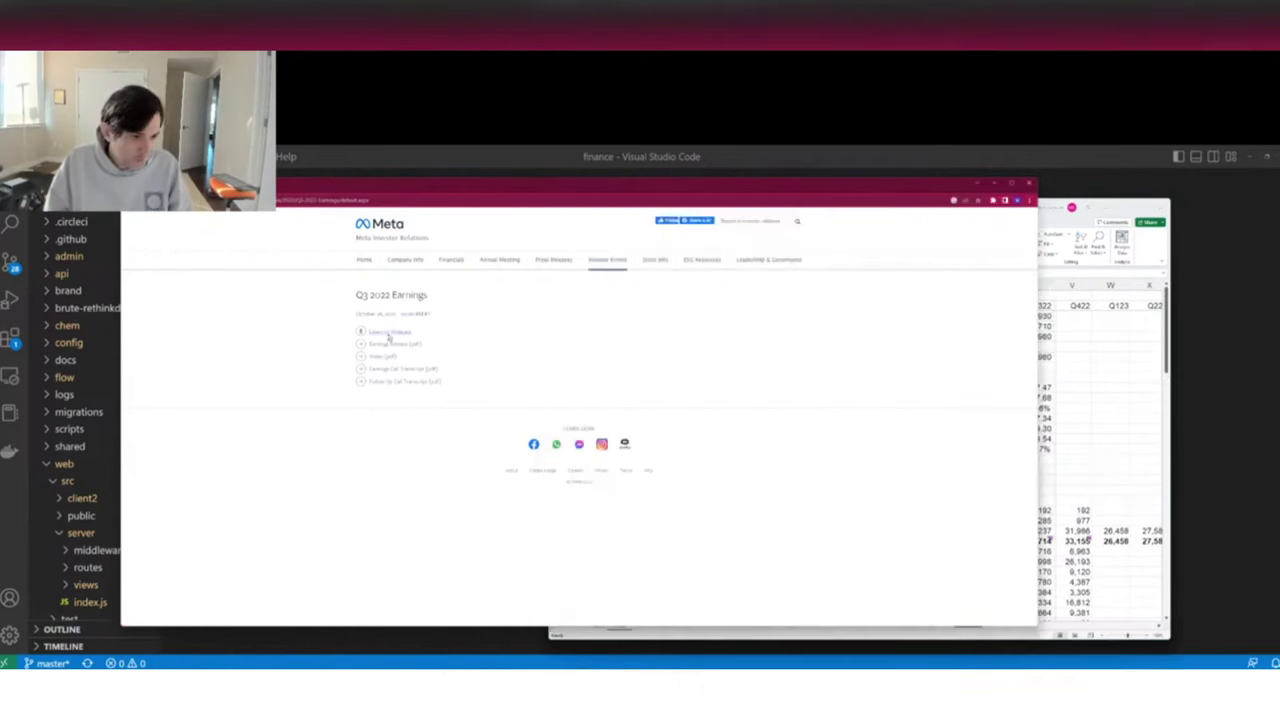
Open Meta's Q3 2022 earnings release PDF in Acrobat and widen the page view.
{"action": "left_click", "coordinate": [388, 333]}
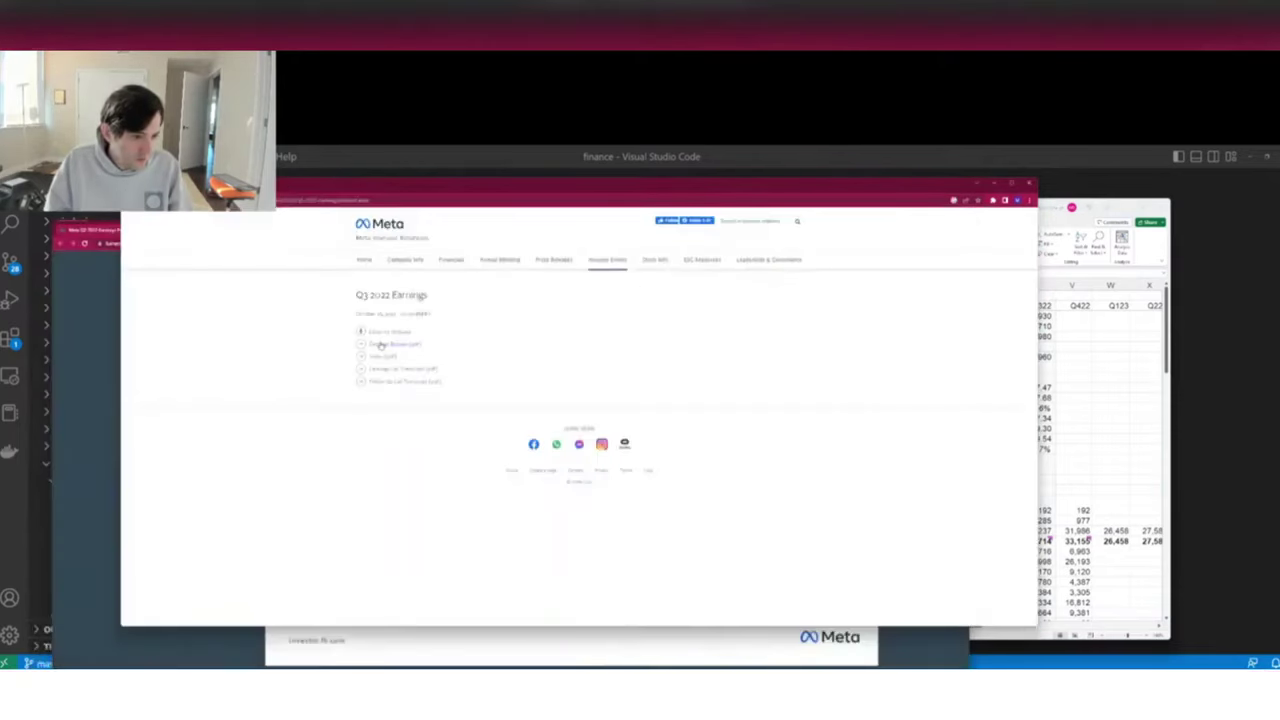
{"action": "left_click", "coordinate": [380, 344]}
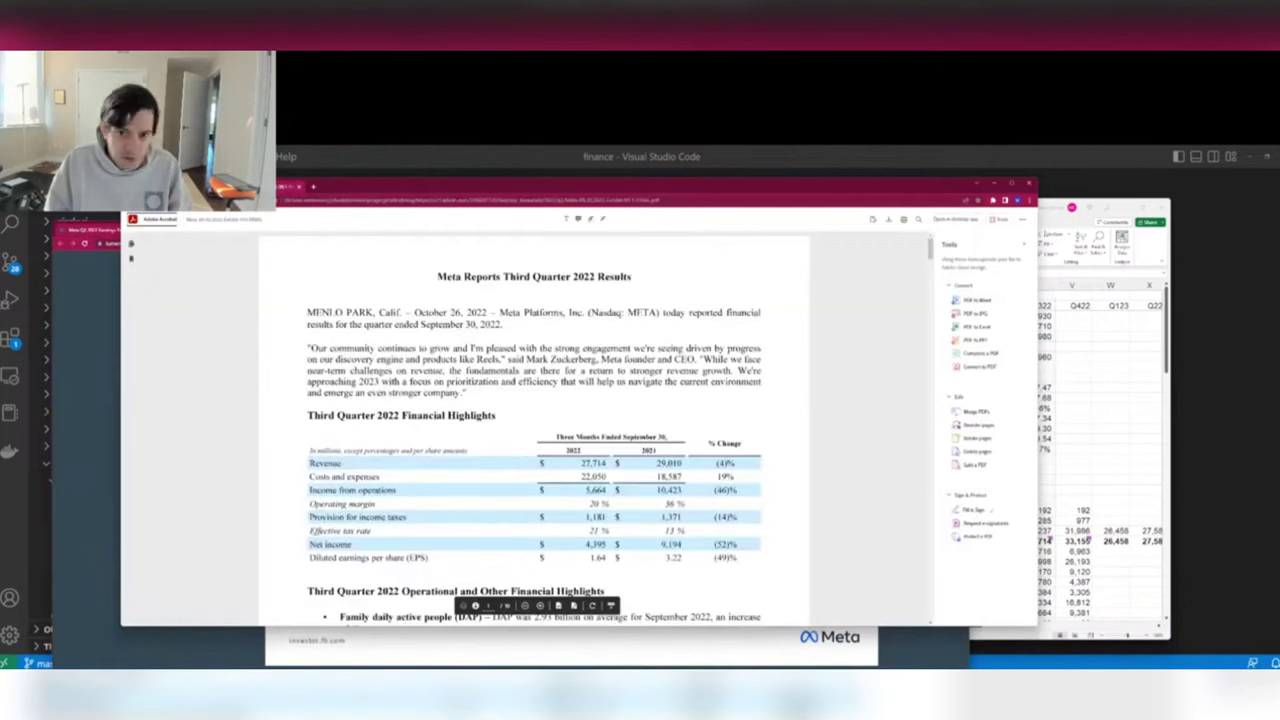
{"action": "left_click", "coordinate": [1024, 247]}
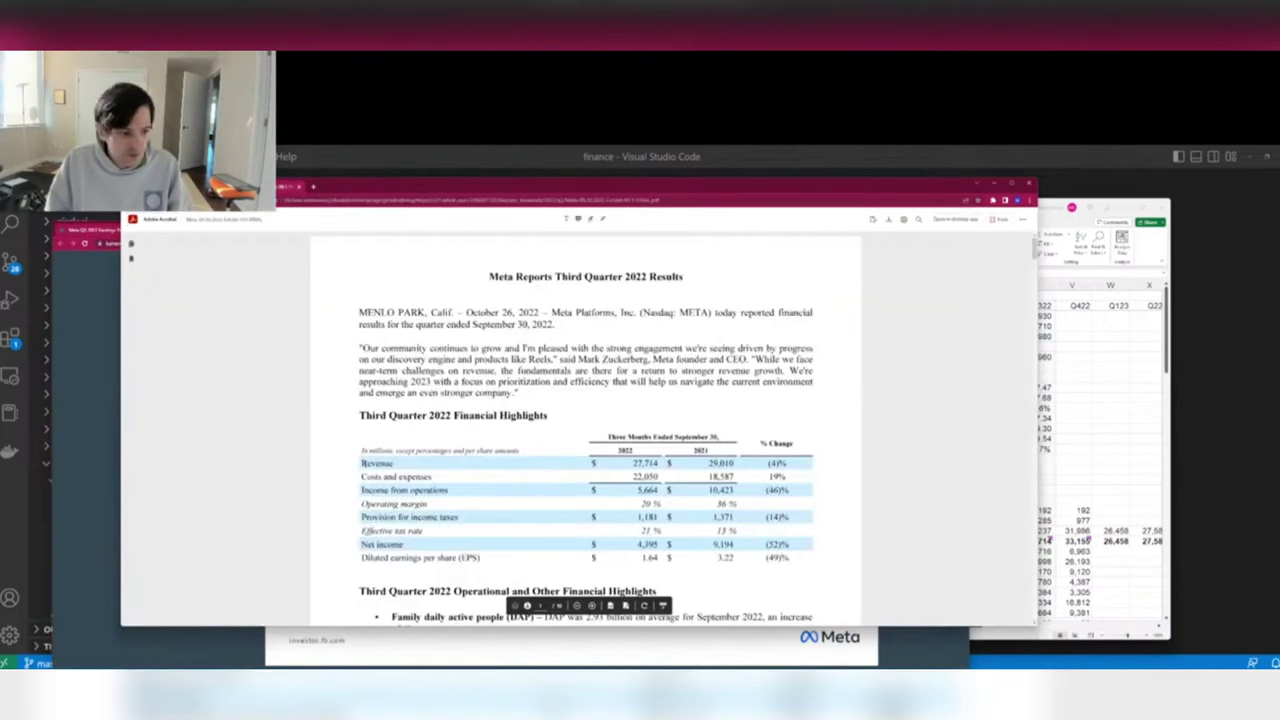
{"action": "left_click", "coordinate": [195, 637]}
Search 'they were who we thought they were' and play the Dennis Green YouTube clip.
{"action": "key", "text": "ctrl+n"}
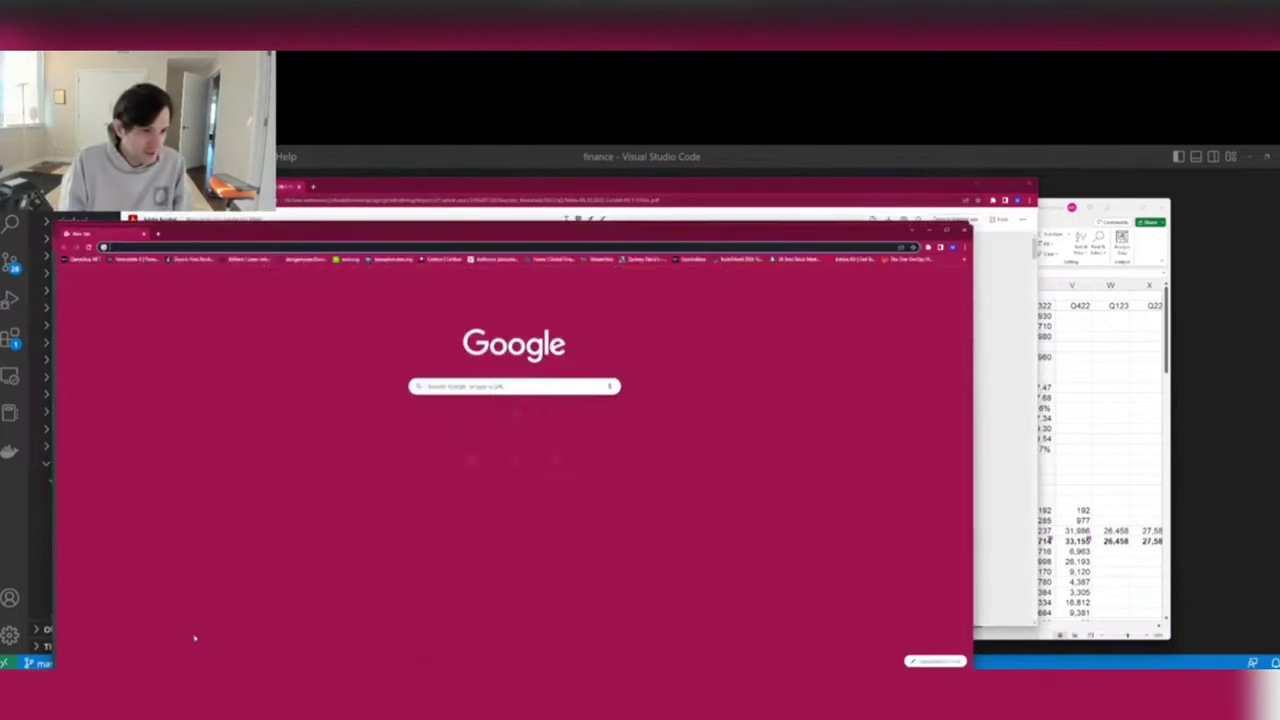
{"action": "type", "text": "sec"}
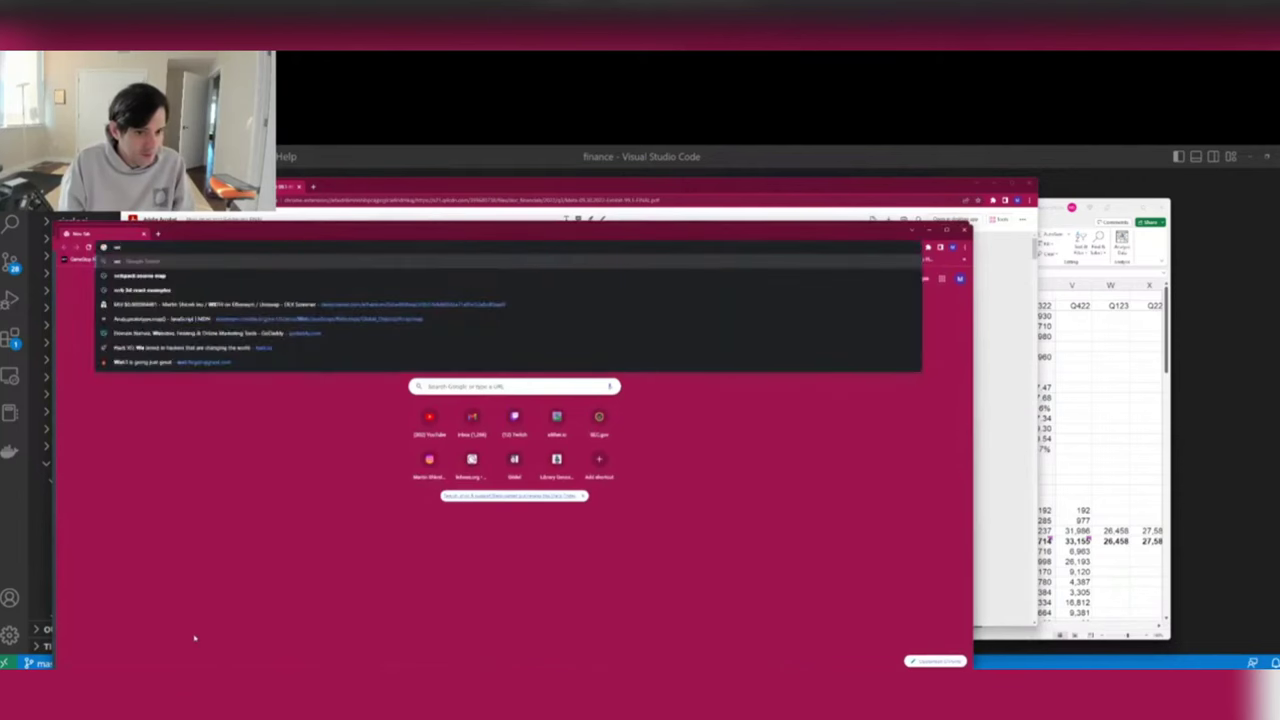
{"action": "key", "text": "BackSpace"}
{"action": "key", "text": "BackSpace"}
{"action": "key", "text": "BackSpace"}
{"action": "type", "text": "they"}
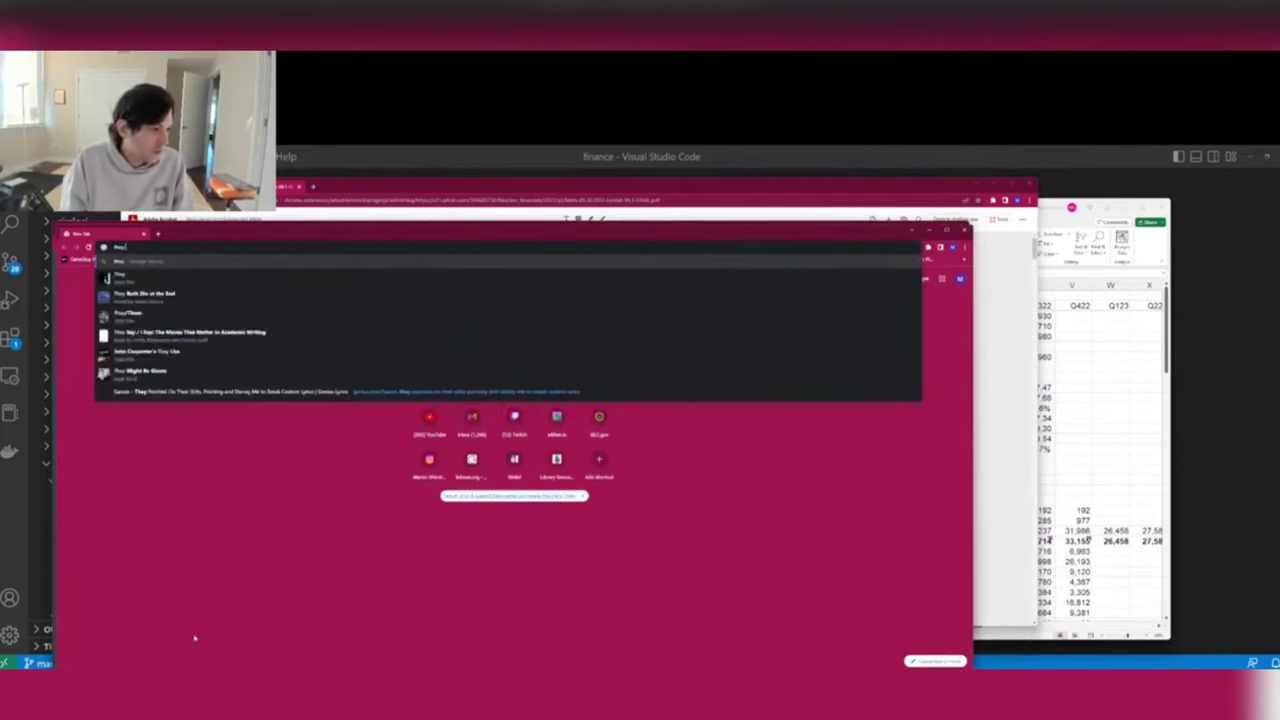
{"action": "type", "text": " were who we thought they were"}
{"action": "key", "text": "Return"}
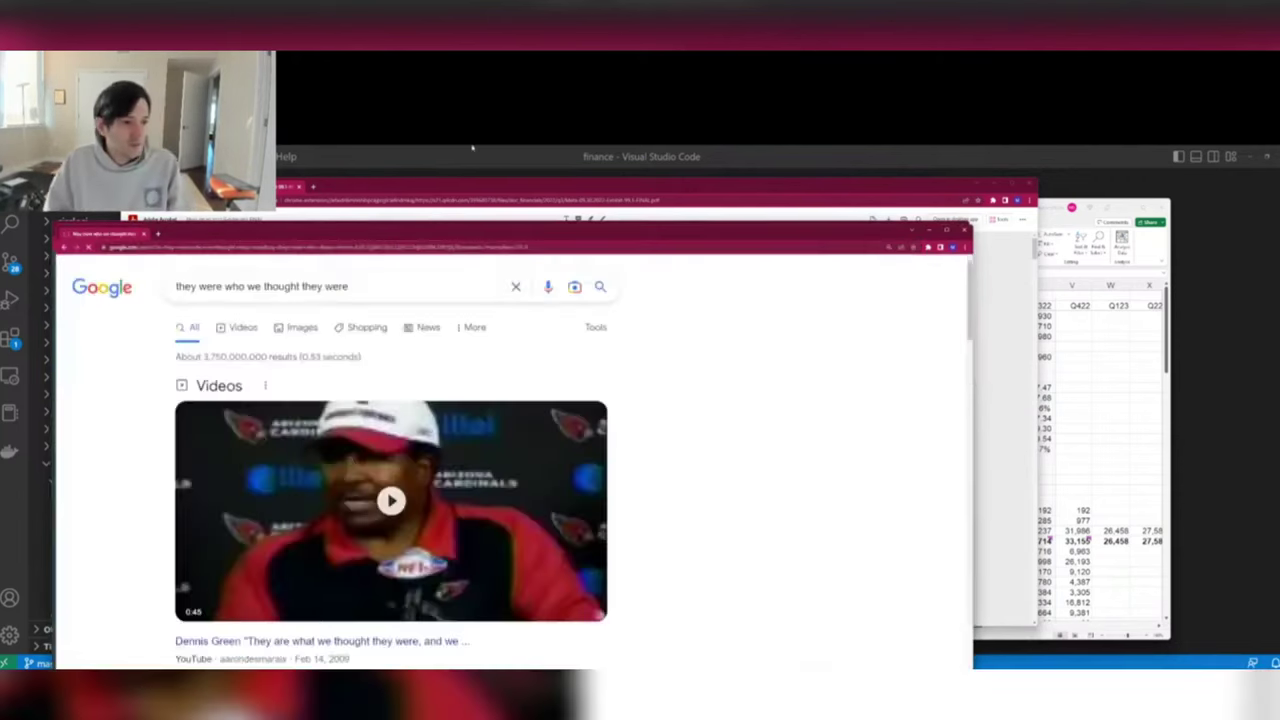
{"action": "key", "text": "super+Right"}
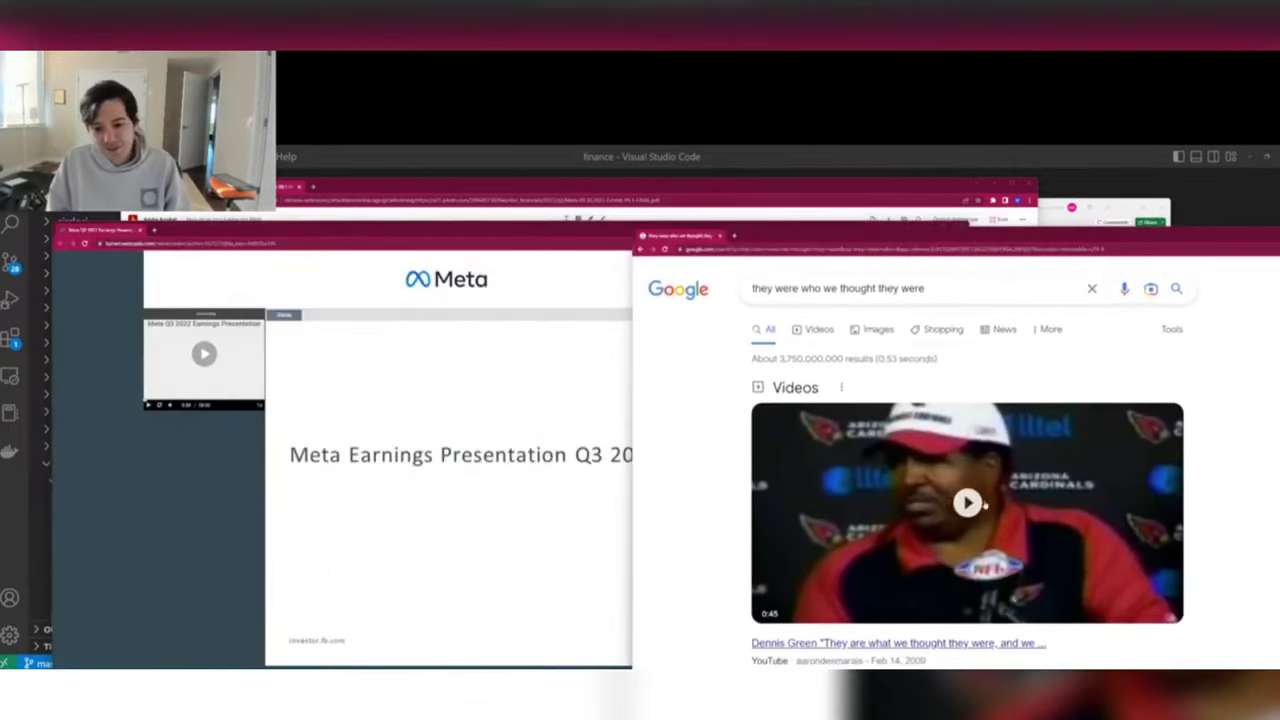
{"action": "left_click", "coordinate": [985, 505]}
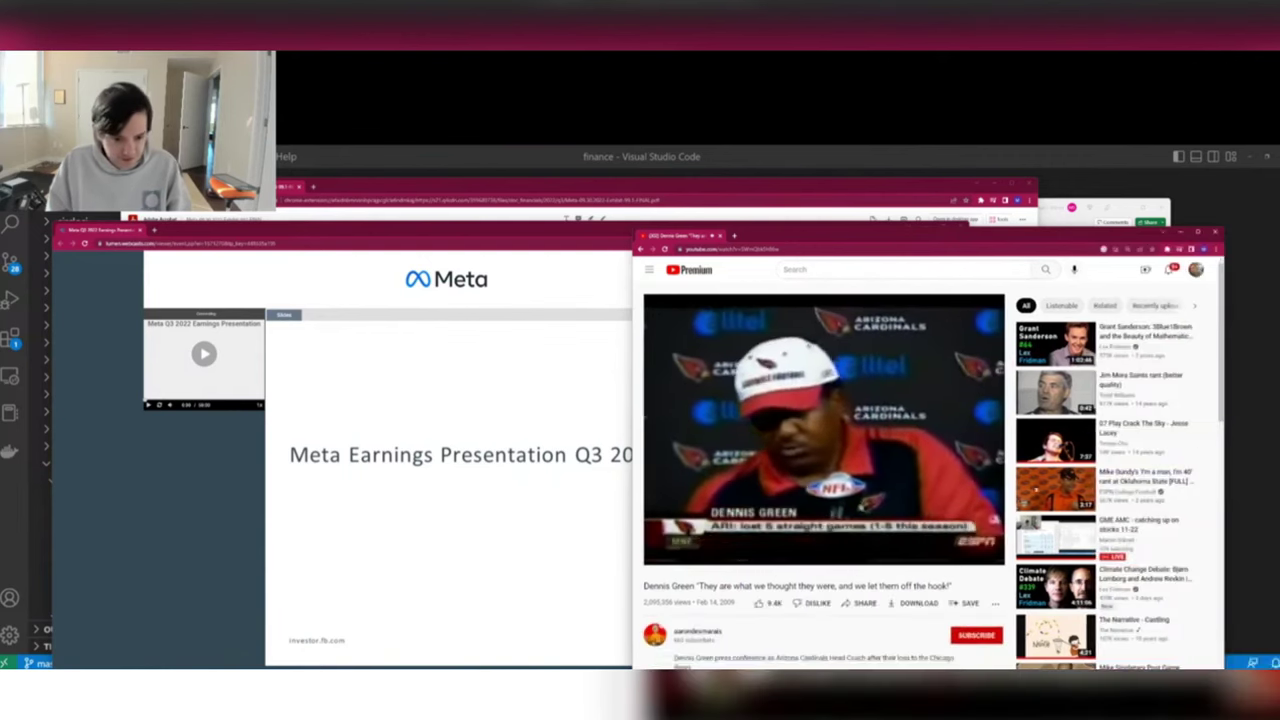
{"action": "mouse_move", "coordinate": [726, 556]}
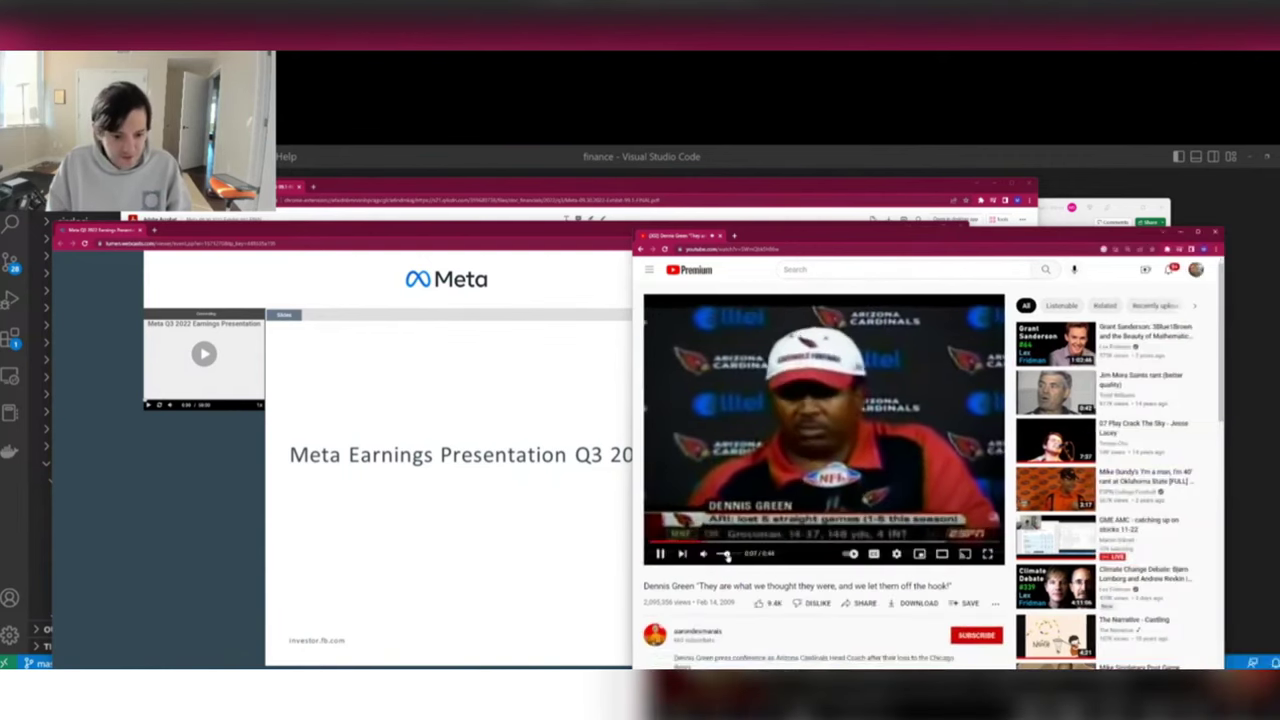
{"action": "left_click_drag", "start_coordinate": [910, 240], "coordinate": [875, 200]}
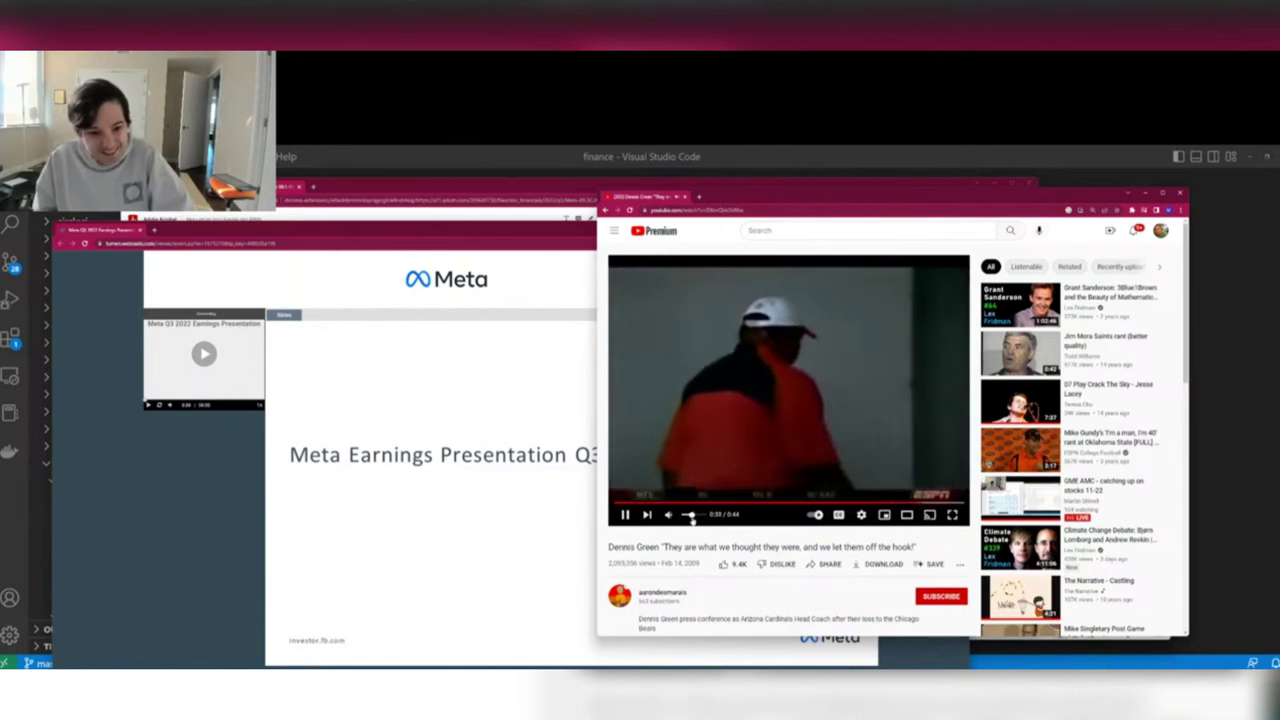
Close the YouTube video, reposition the earnings presentation window and pause the webcast.
{"action": "key", "text": "alt+Tab"}
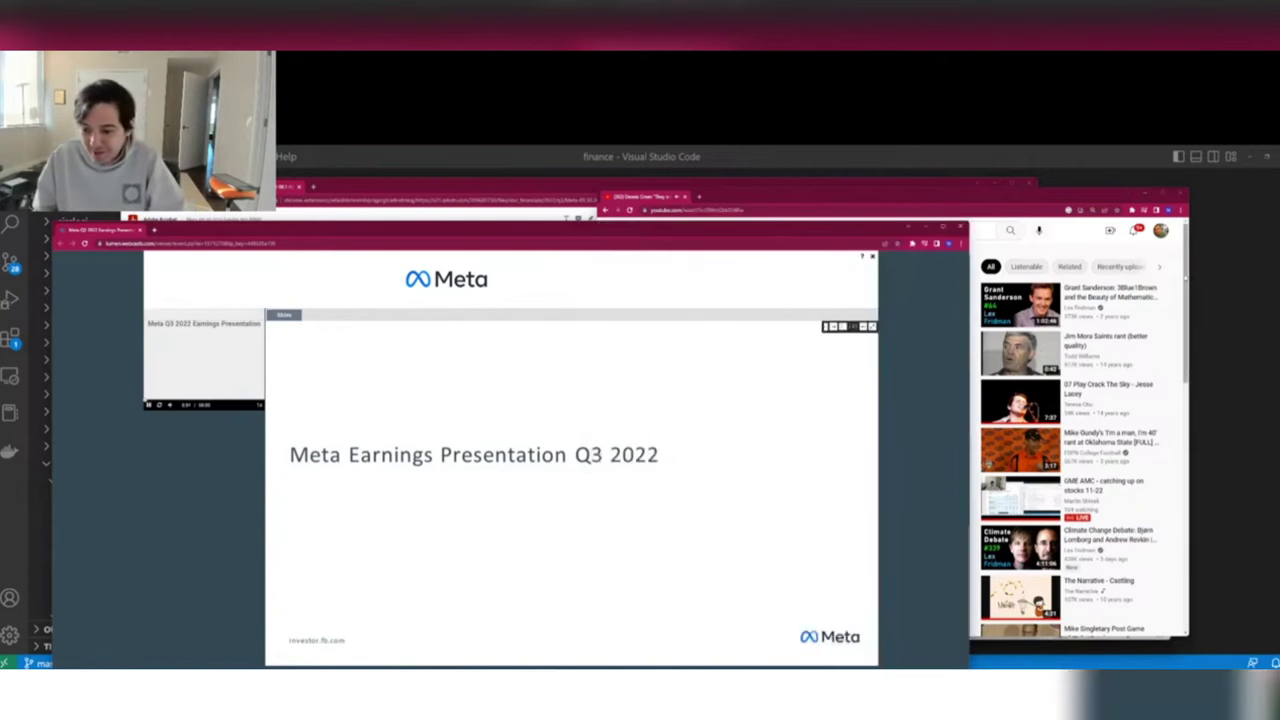
{"action": "left_click", "coordinate": [745, 190]}
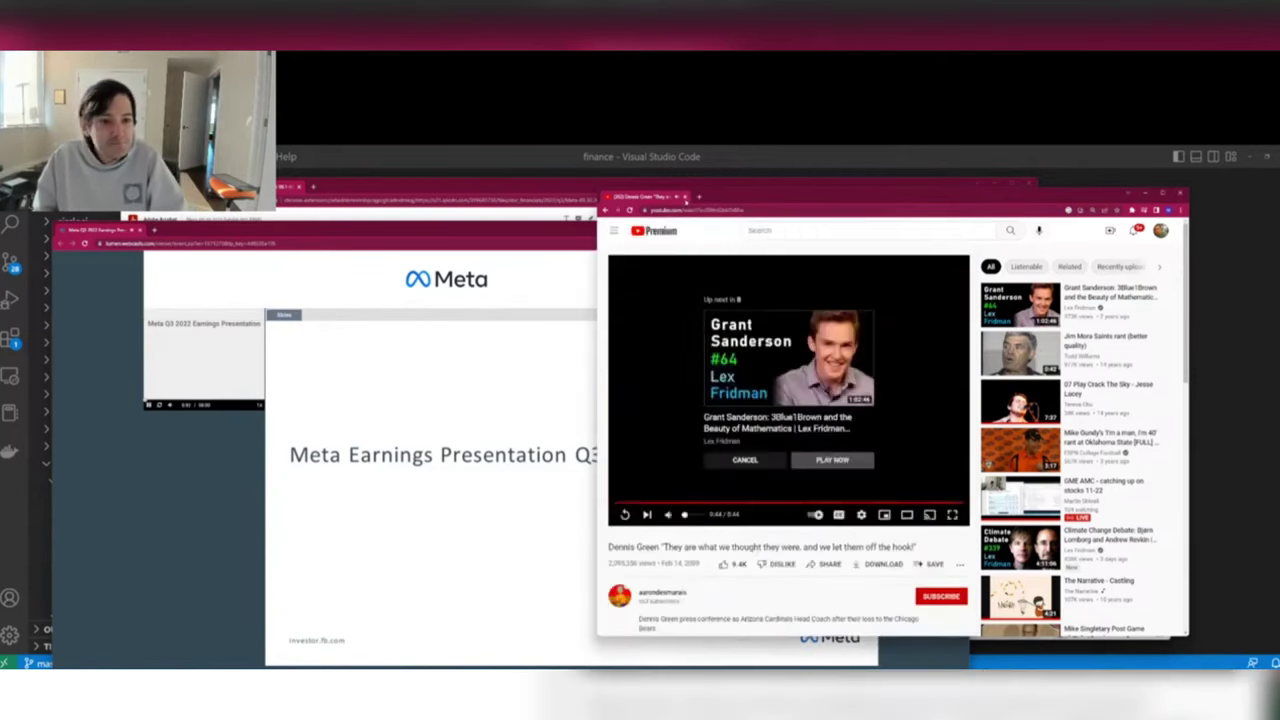
{"action": "left_click", "coordinate": [685, 197]}
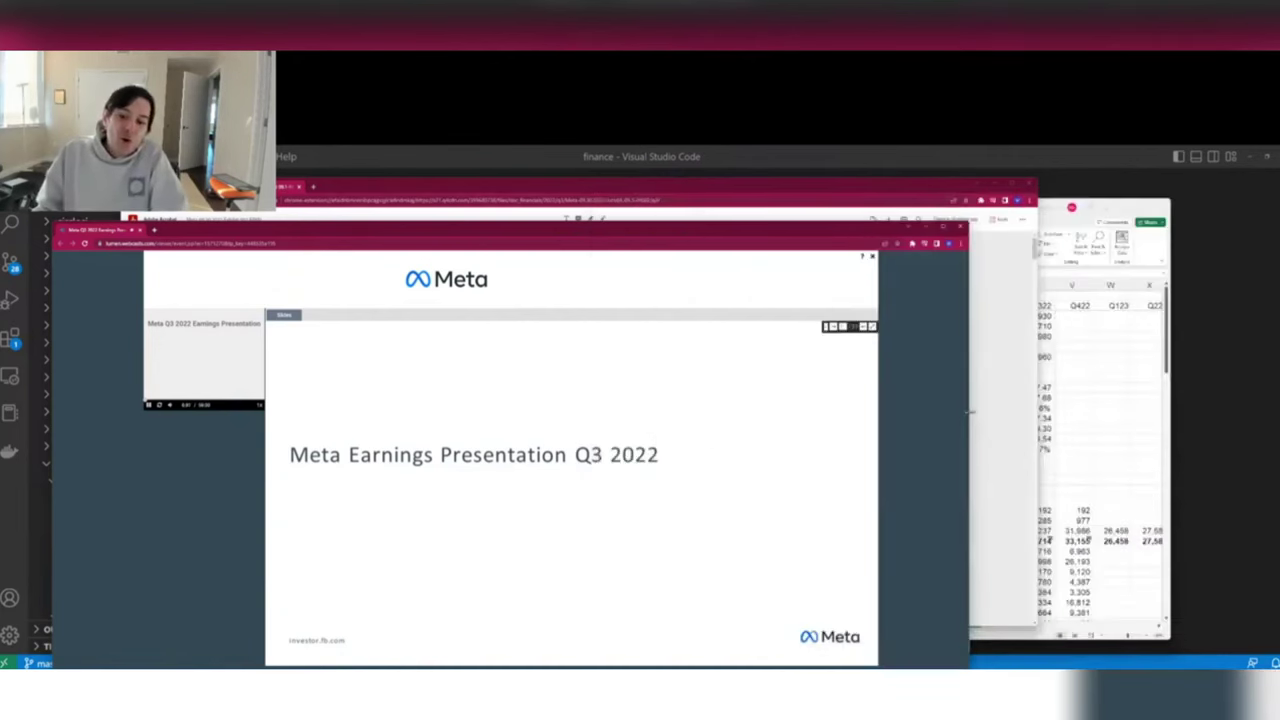
{"action": "left_click_drag", "start_coordinate": [966, 414], "coordinate": [906, 402]}
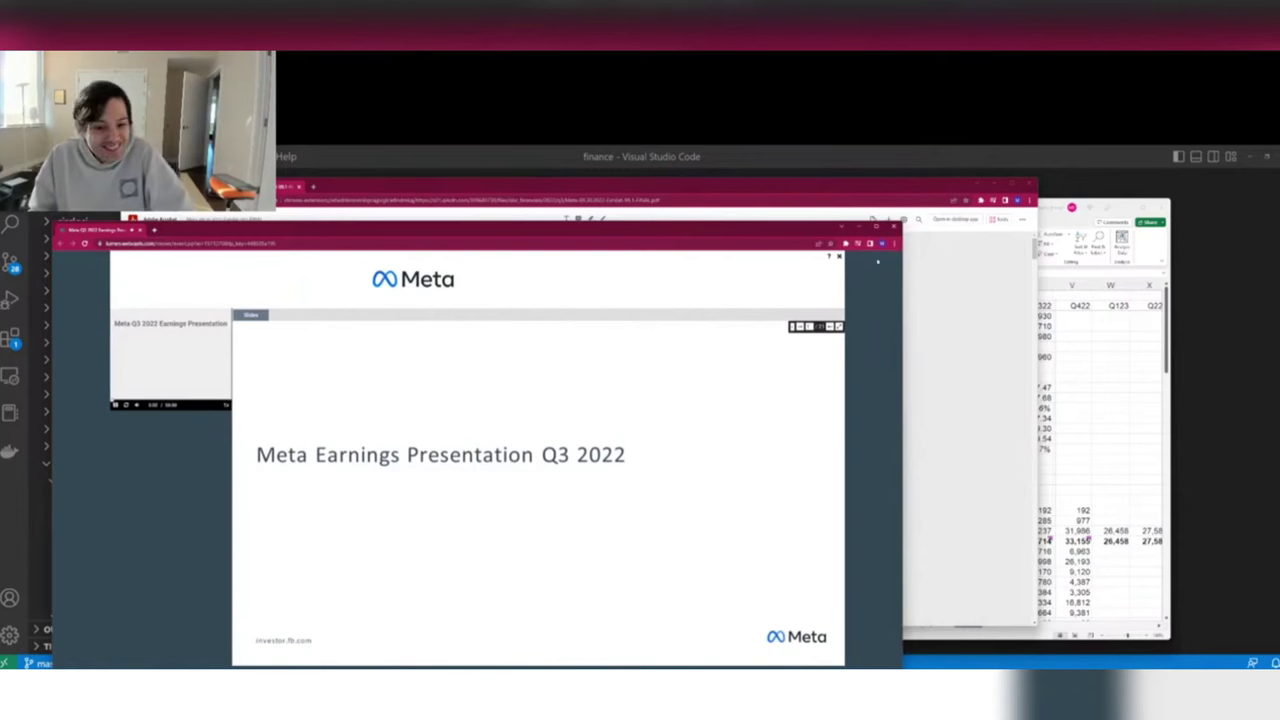
{"action": "left_click_drag", "start_coordinate": [815, 236], "coordinate": [840, 201]}
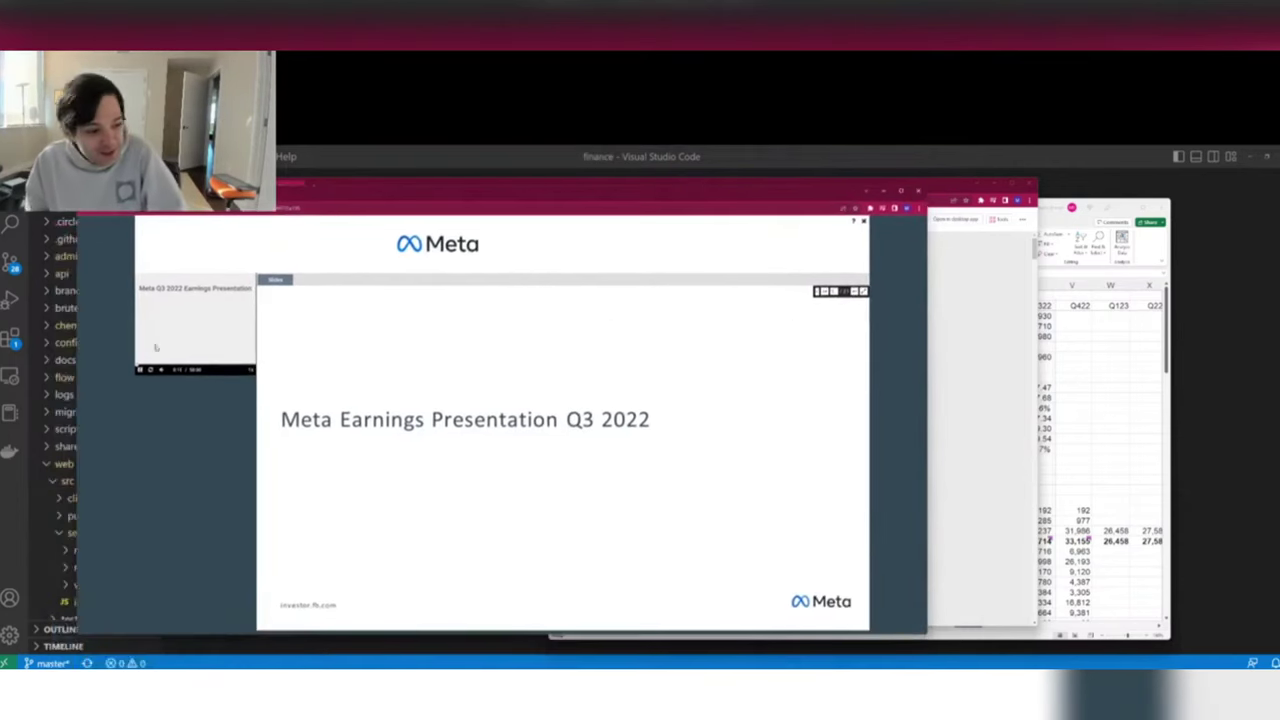
{"action": "left_click", "coordinate": [141, 370]}
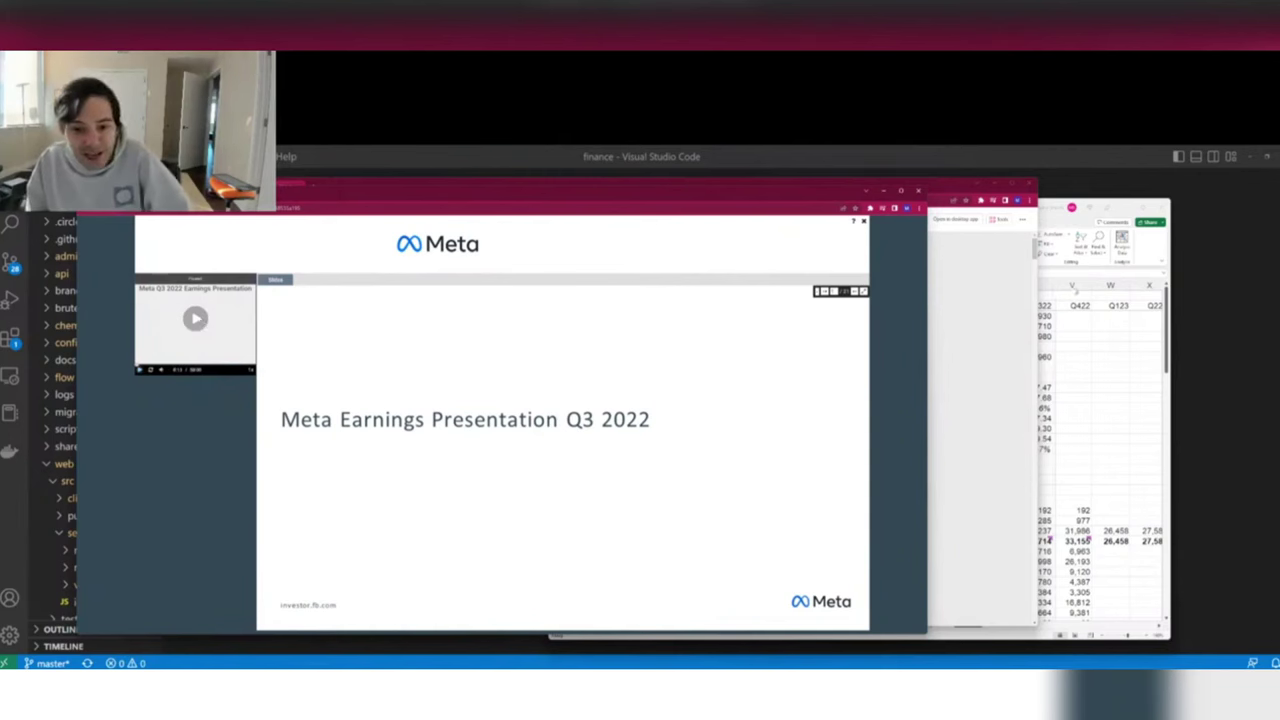
{"action": "key", "text": "alt+Tab"}
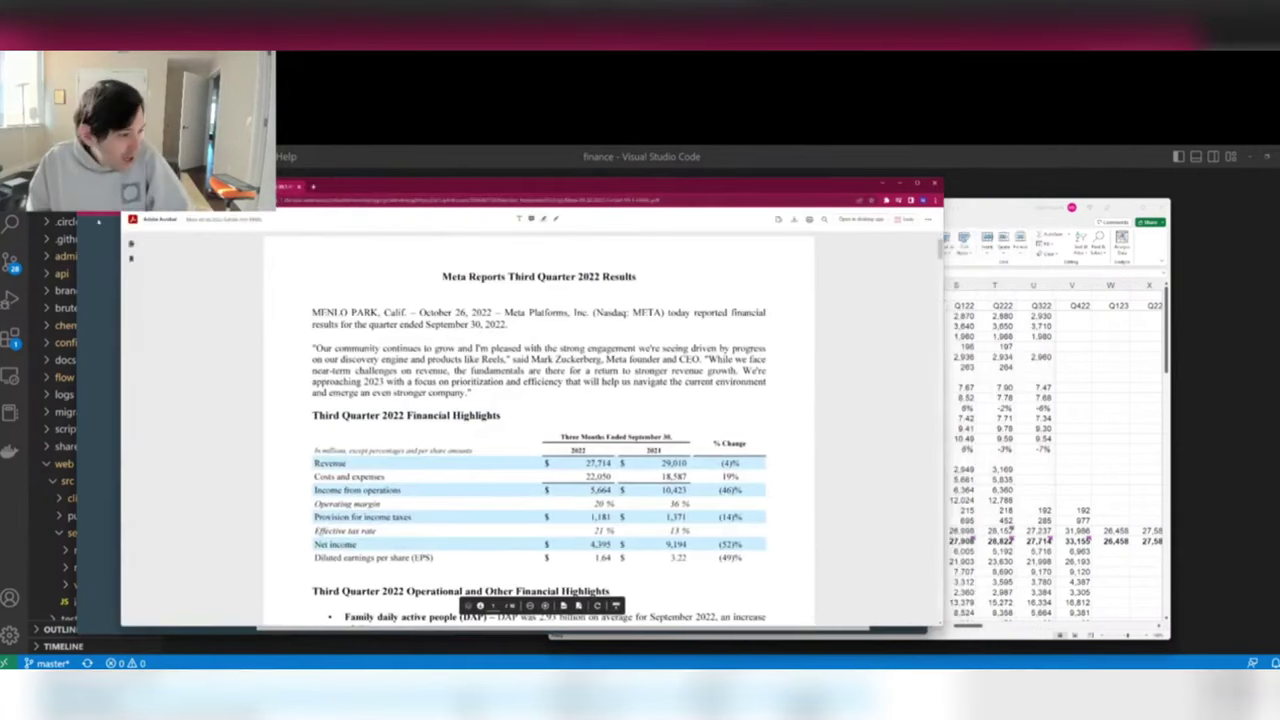
{"action": "key", "text": "alt+Tab"}
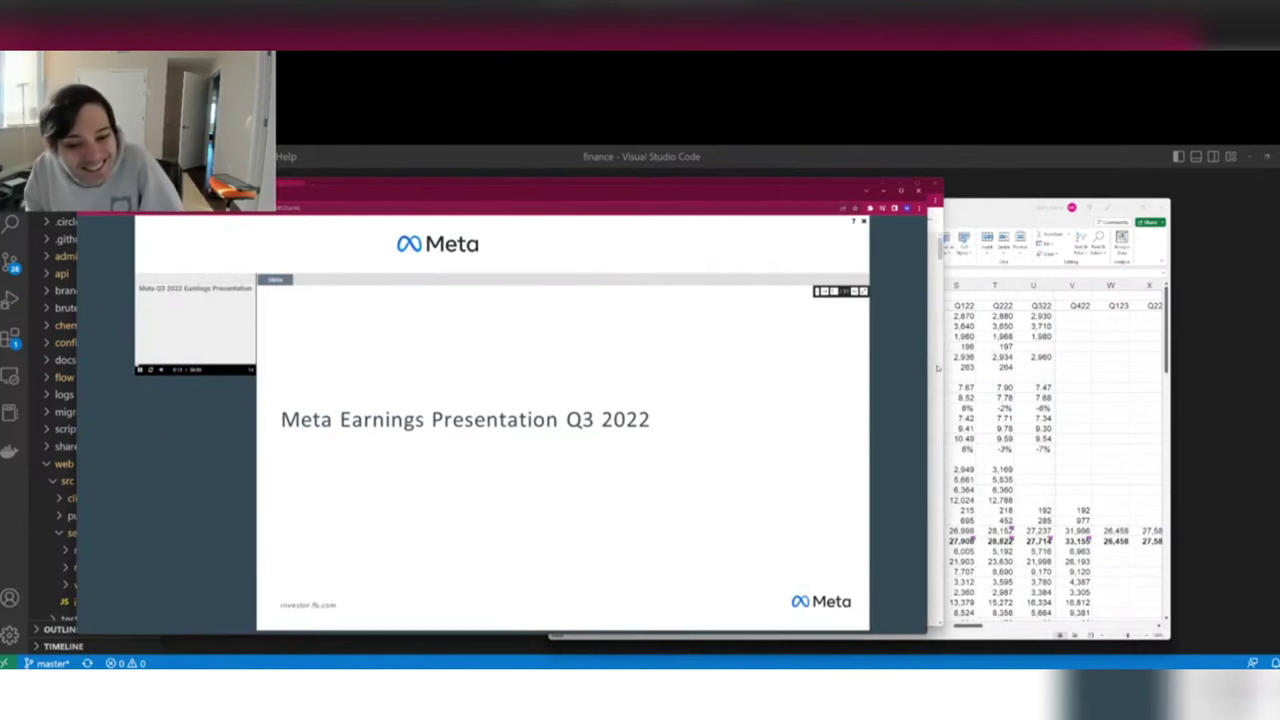
{"action": "left_click", "coordinate": [869, 374]}
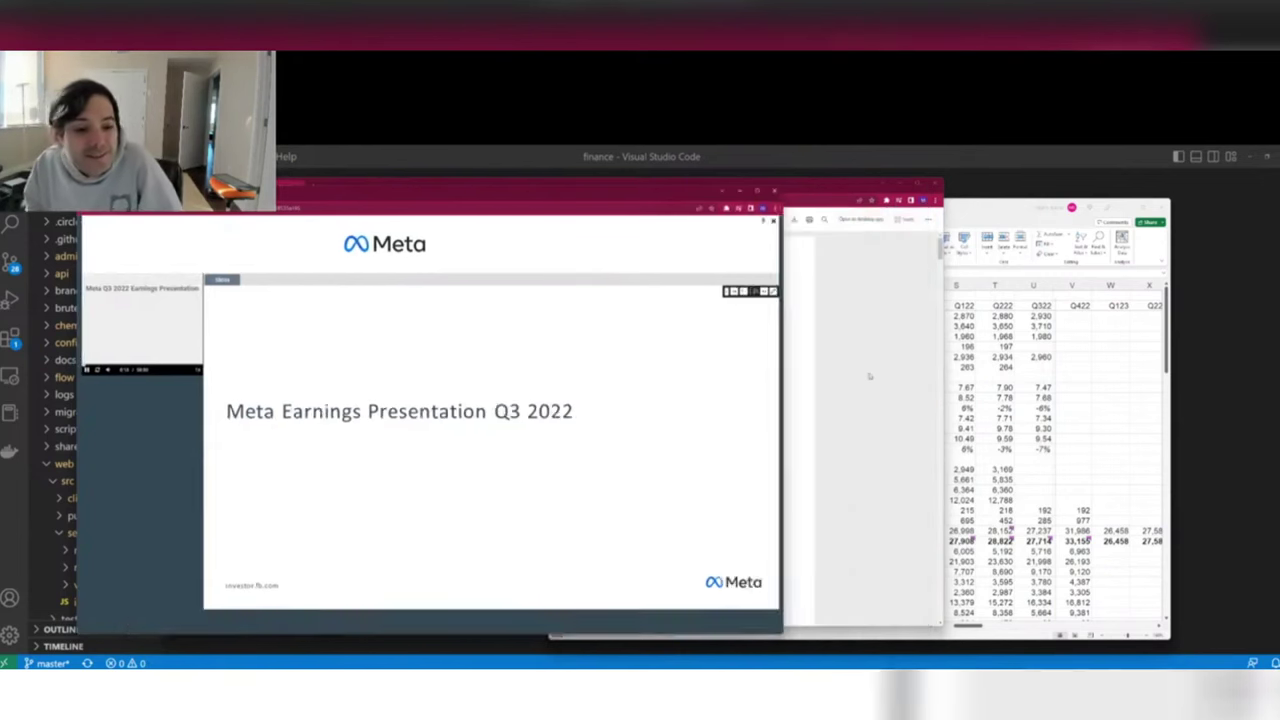
Move the Excel model window up and widen it to show columns through Q423.
{"action": "left_click", "coordinate": [1129, 489]}
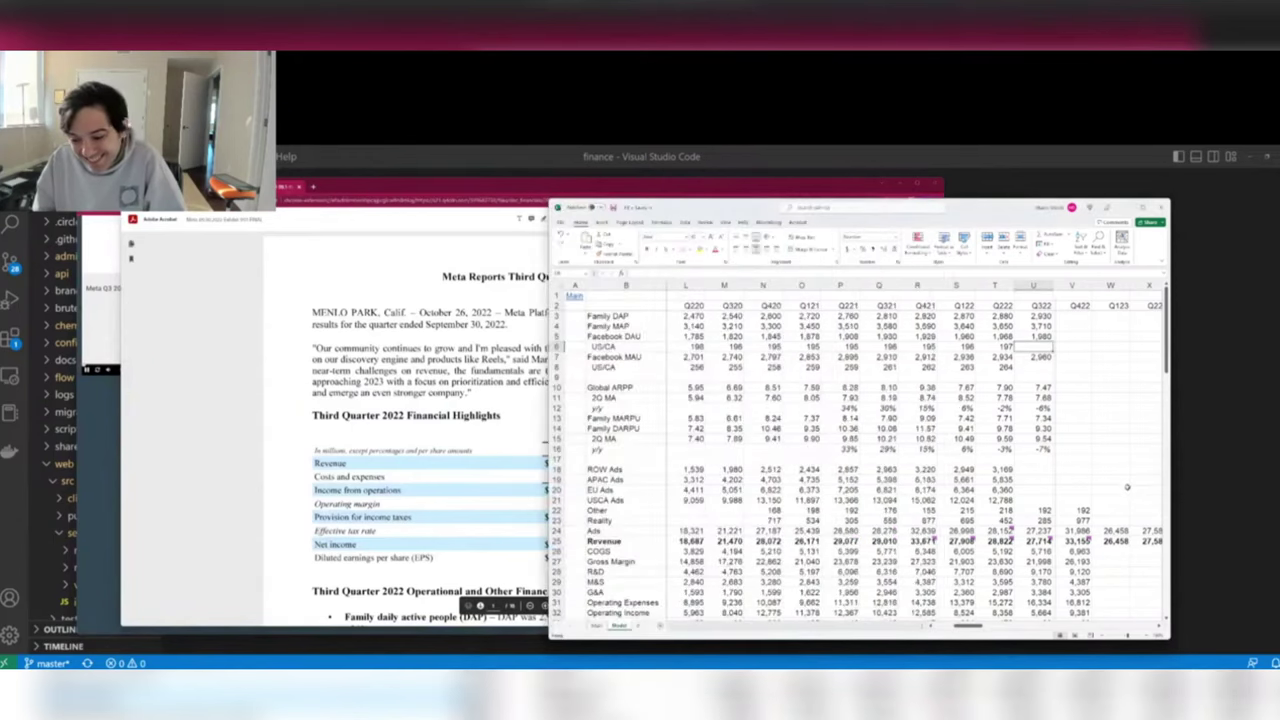
{"action": "left_click_drag", "start_coordinate": [1008, 211], "coordinate": [1005, 201]}
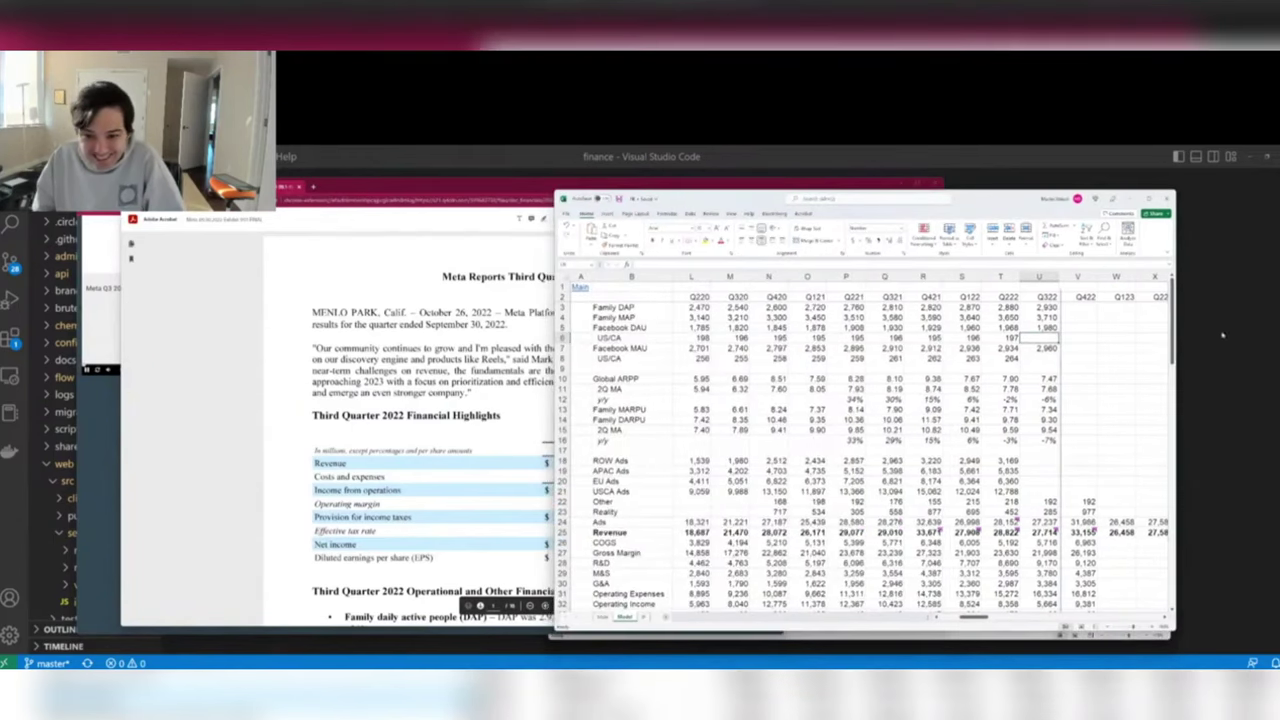
{"action": "left_click_drag", "start_coordinate": [1180, 327], "coordinate": [1271, 328]}
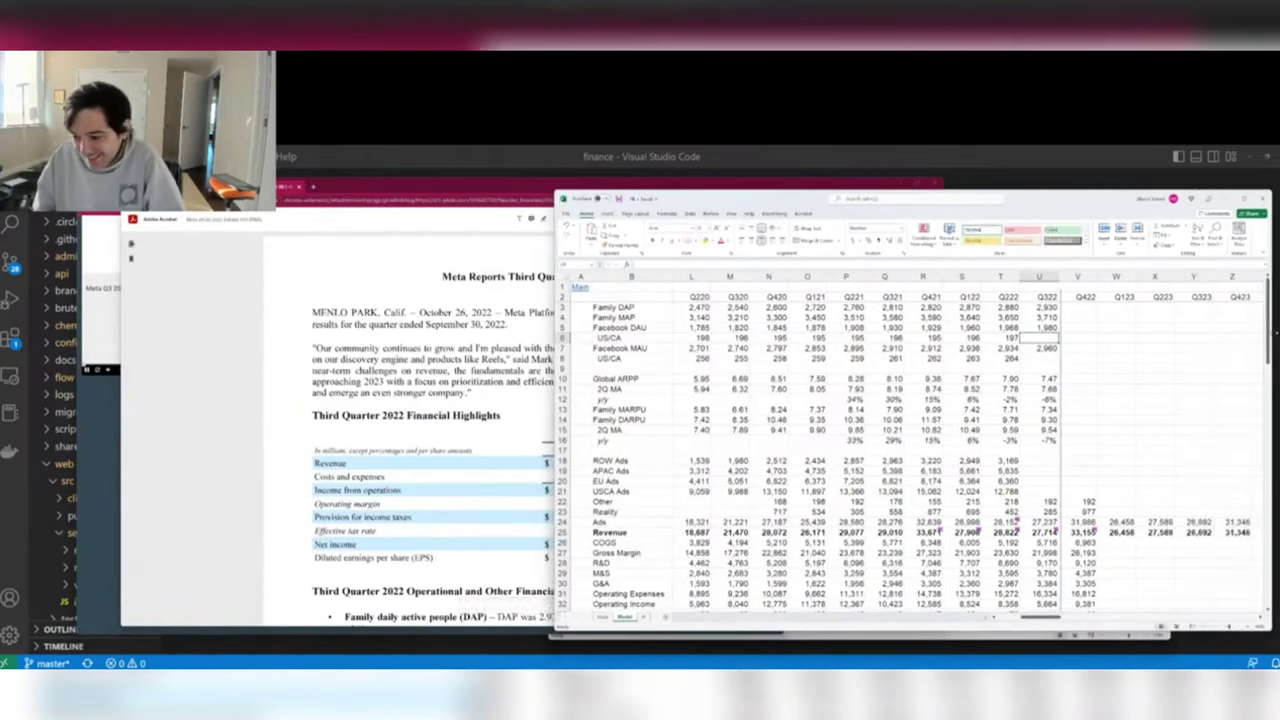
{"action": "left_click_drag", "start_coordinate": [1040, 617], "coordinate": [1049, 617]}
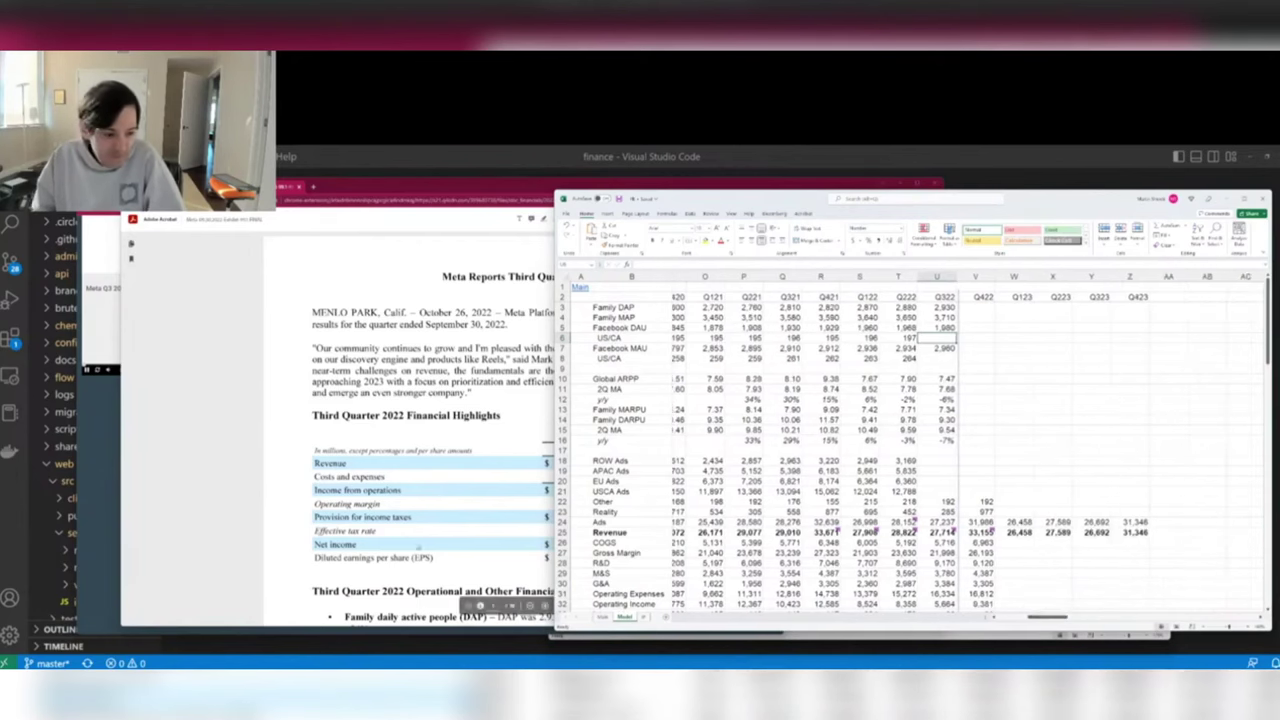
Compare Q322 Revenue, Gross Margin, Revenue y/y and Cash (U25, U27, U40, U49) against the press release.
{"action": "left_click", "coordinate": [243, 461]}
{"action": "left_click", "coordinate": [1024, 407]}
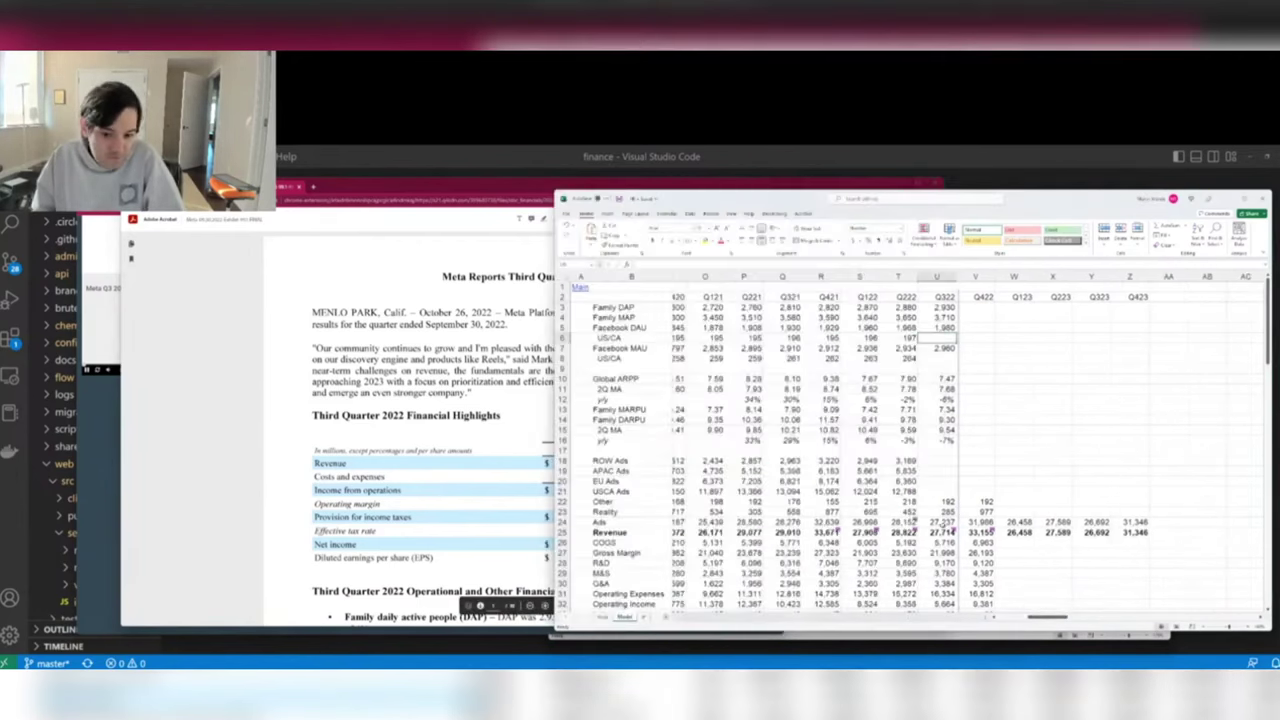
{"action": "left_click", "coordinate": [938, 532]}
{"action": "left_click", "coordinate": [250, 511]}
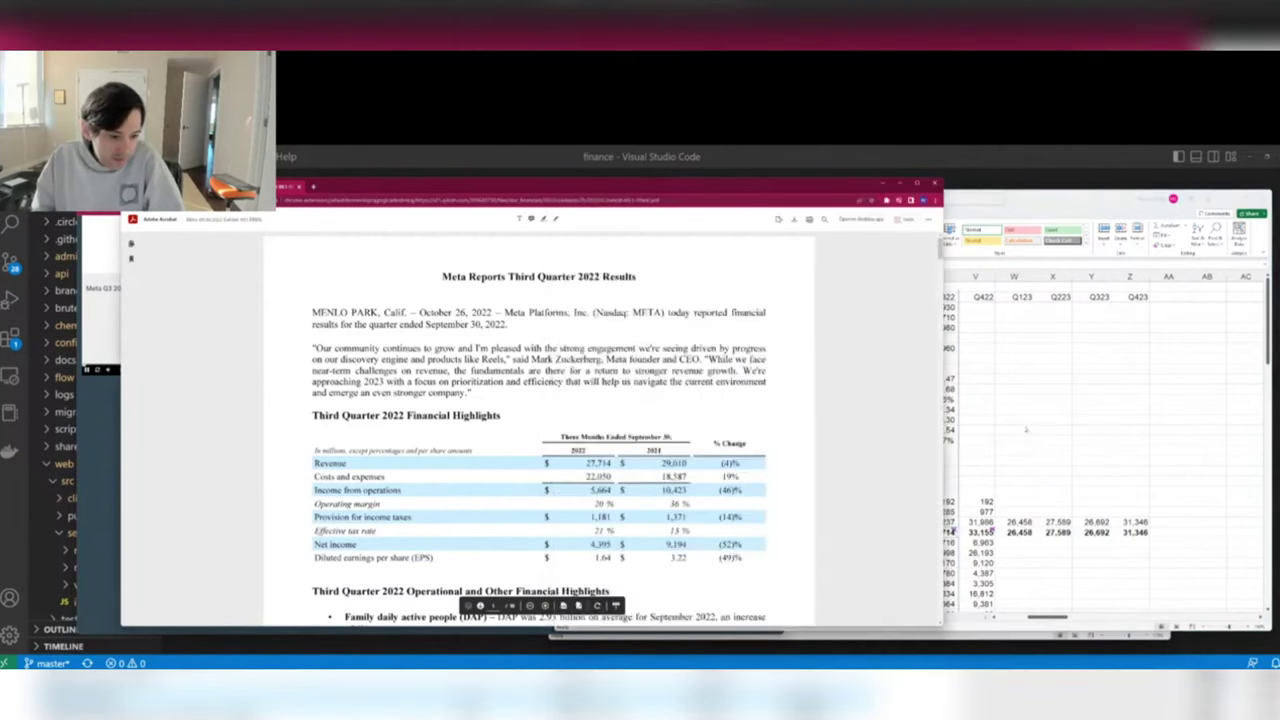
{"action": "left_click", "coordinate": [1025, 430]}
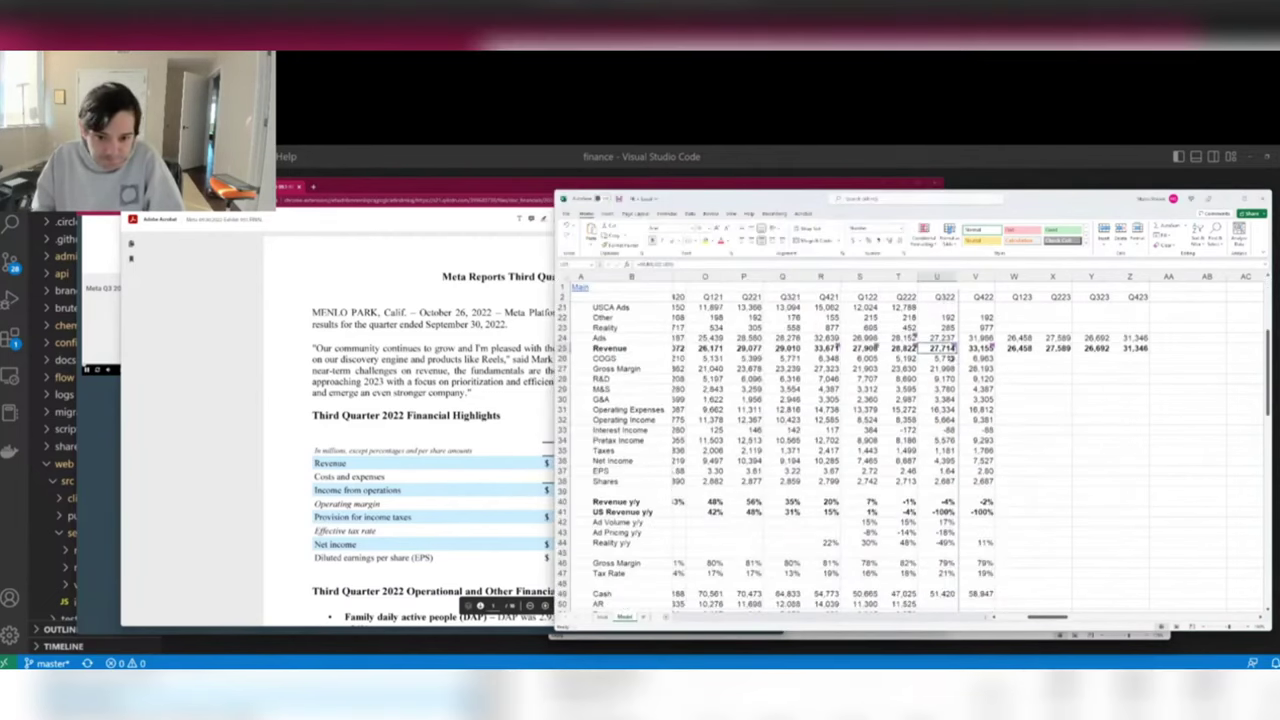
{"action": "left_click", "coordinate": [940, 368]}
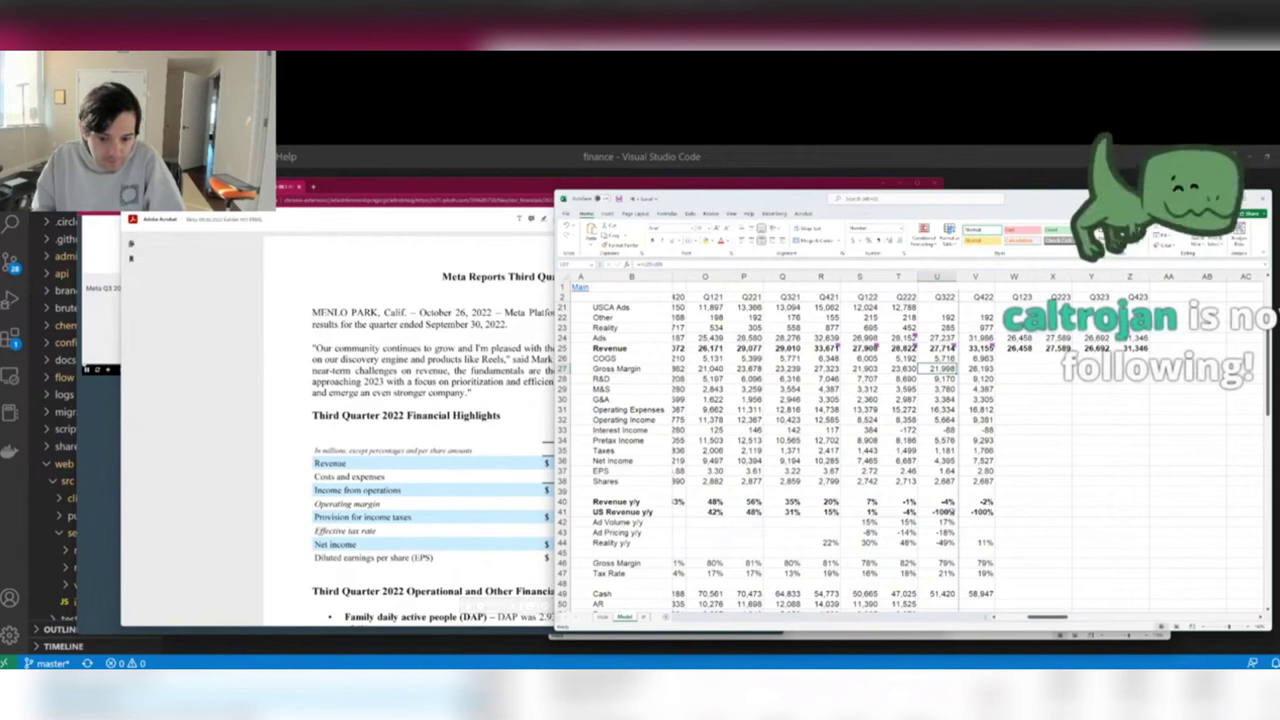
{"action": "left_click", "coordinate": [940, 501]}
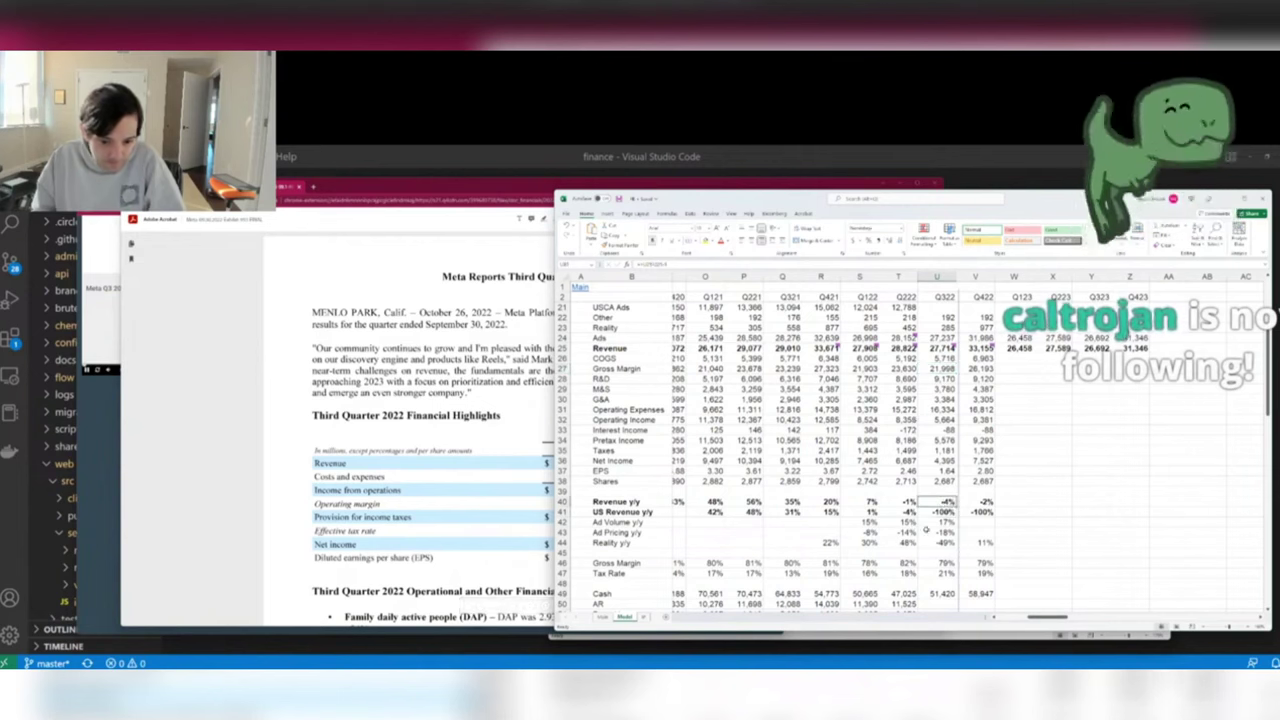
{"action": "left_click", "coordinate": [940, 593]}
{"action": "scroll", "coordinate": [931, 508], "scroll_direction": "down", "scroll_amount": 5}
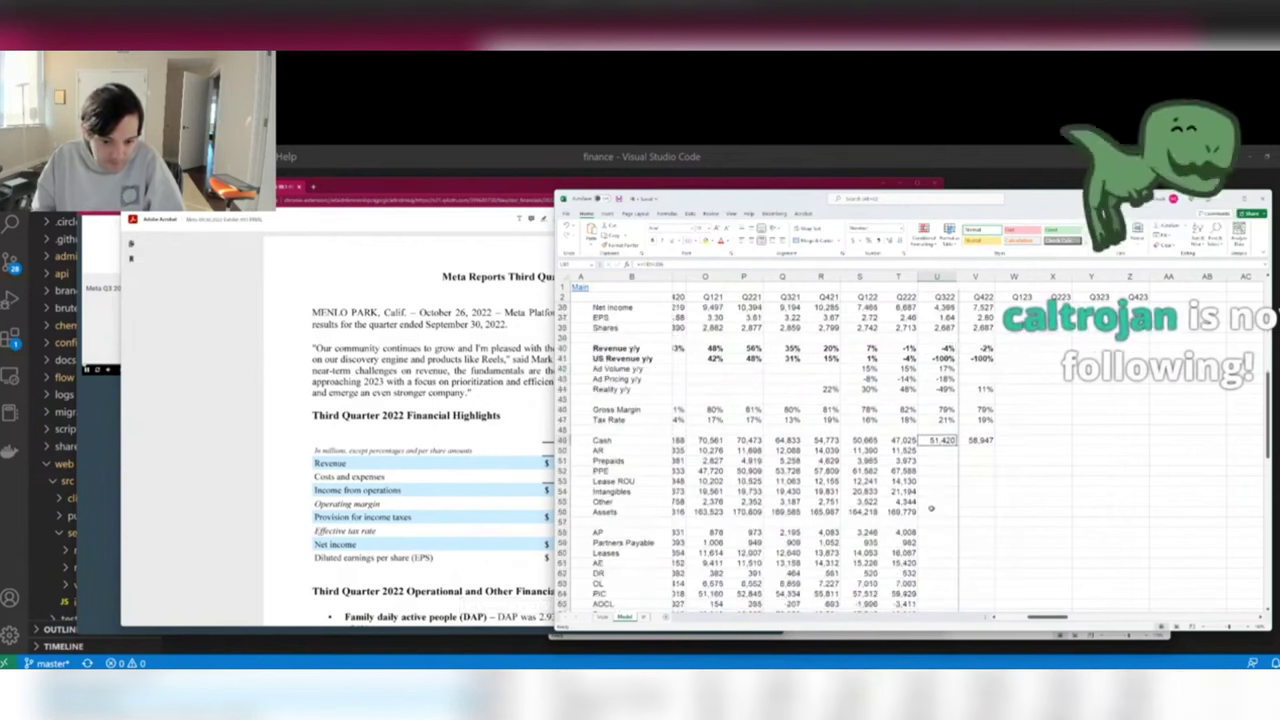
{"action": "left_click", "coordinate": [249, 519]}
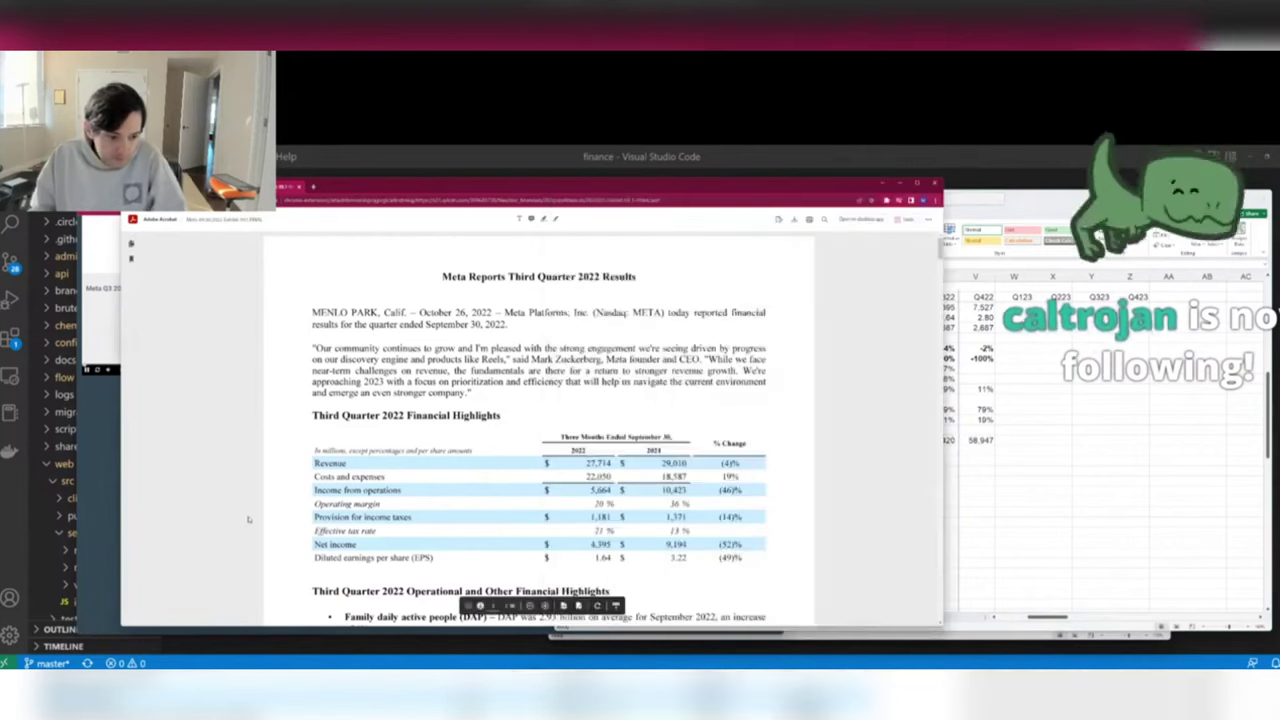
{"action": "key", "text": "ctrl+t"}
Go to sec.gov's EDGAR company search, look up 'meta' and choose Meta Platforms.
{"action": "type", "text": "sec"}
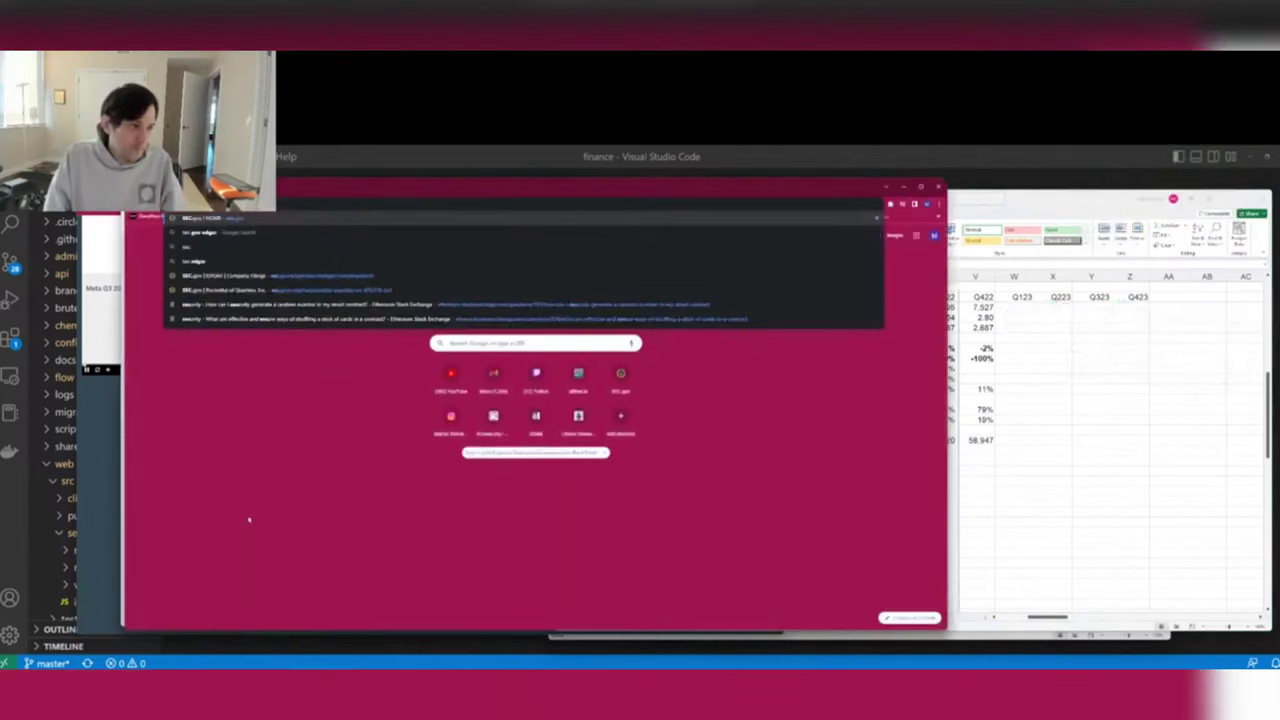
{"action": "key", "text": "Return"}
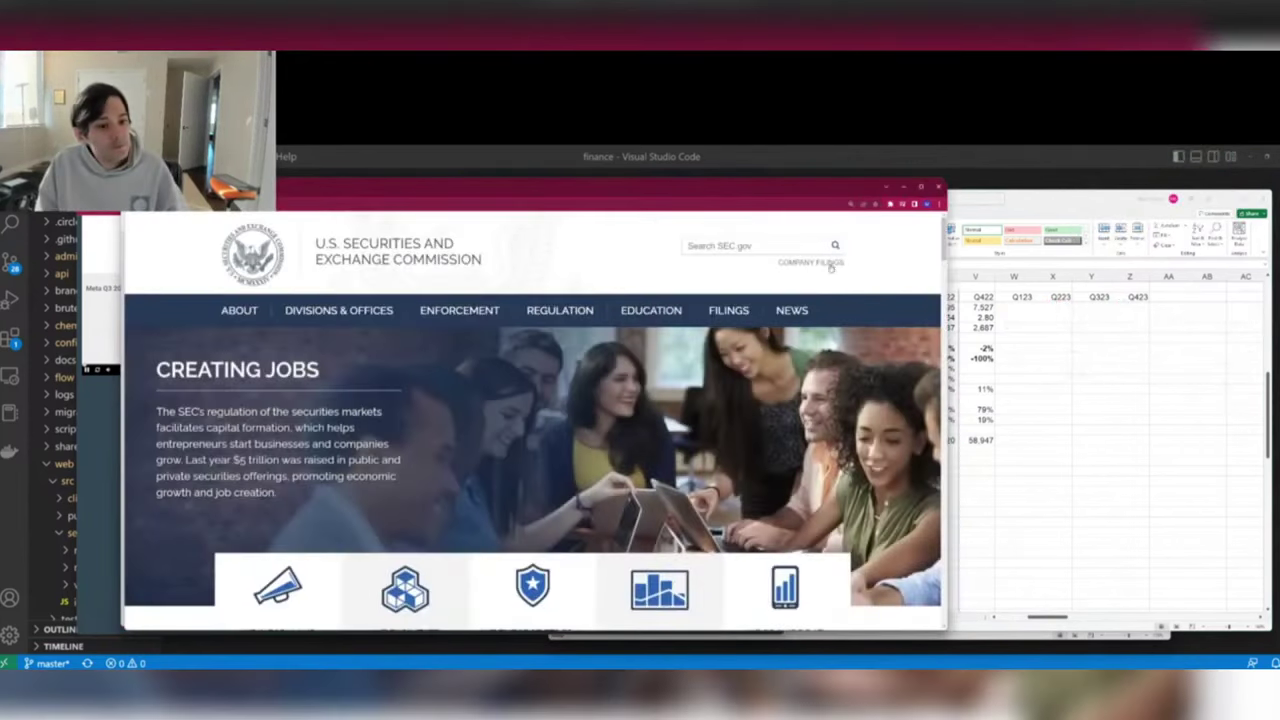
{"action": "left_click", "coordinate": [829, 263]}
{"action": "left_click", "coordinate": [375, 437]}
{"action": "type", "text": "fb"}
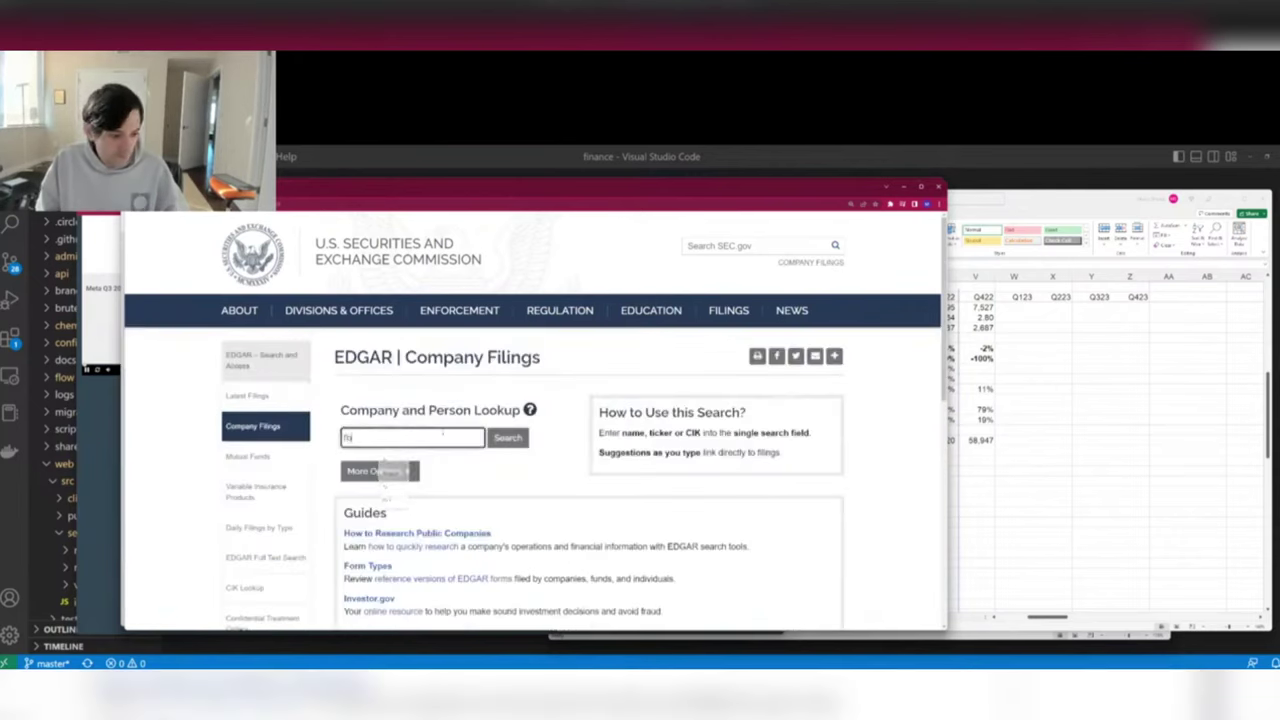
{"action": "key", "text": "BackSpace"}
{"action": "key", "text": "BackSpace"}
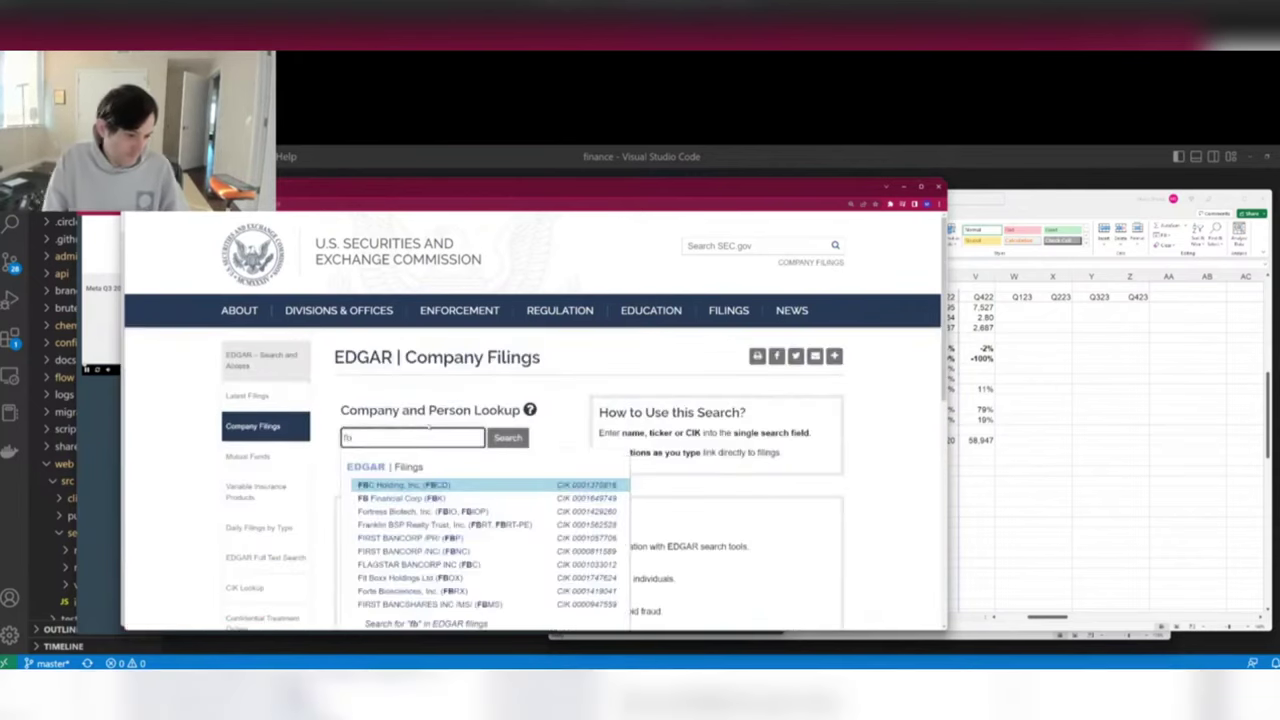
{"action": "type", "text": "meta"}
{"action": "left_click", "coordinate": [437, 483]}
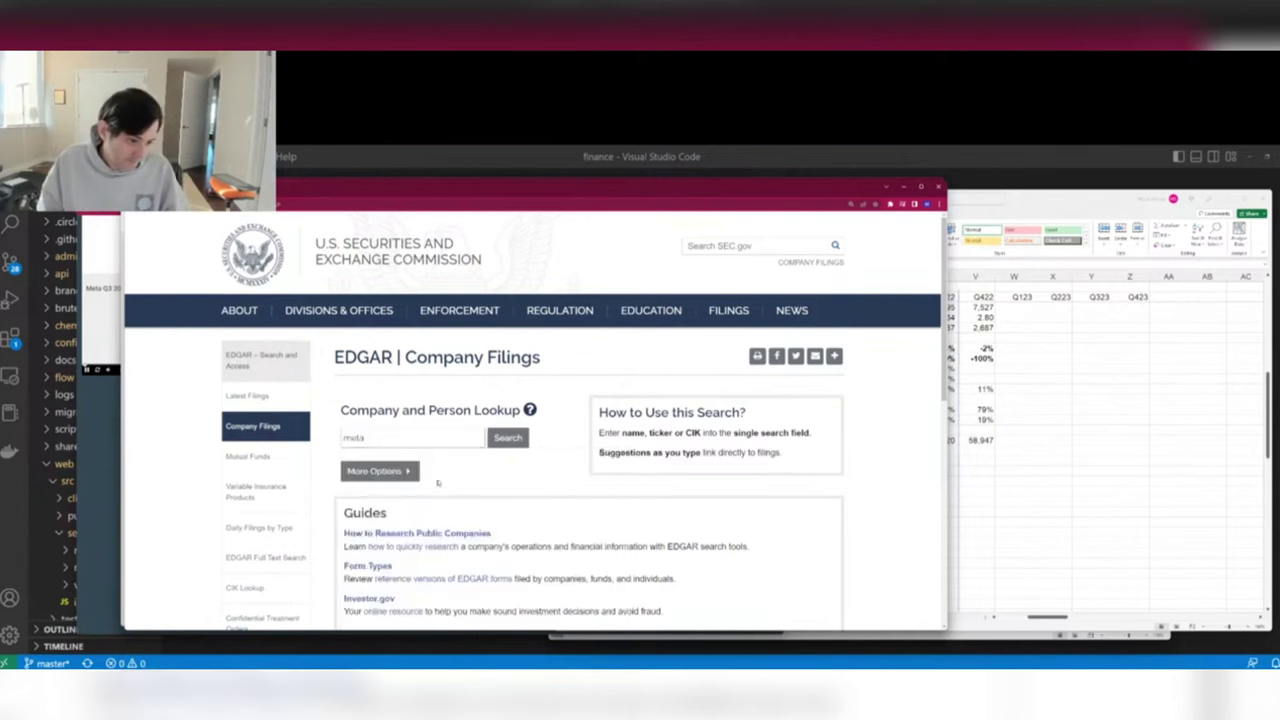
{"action": "left_click", "coordinate": [402, 442]}
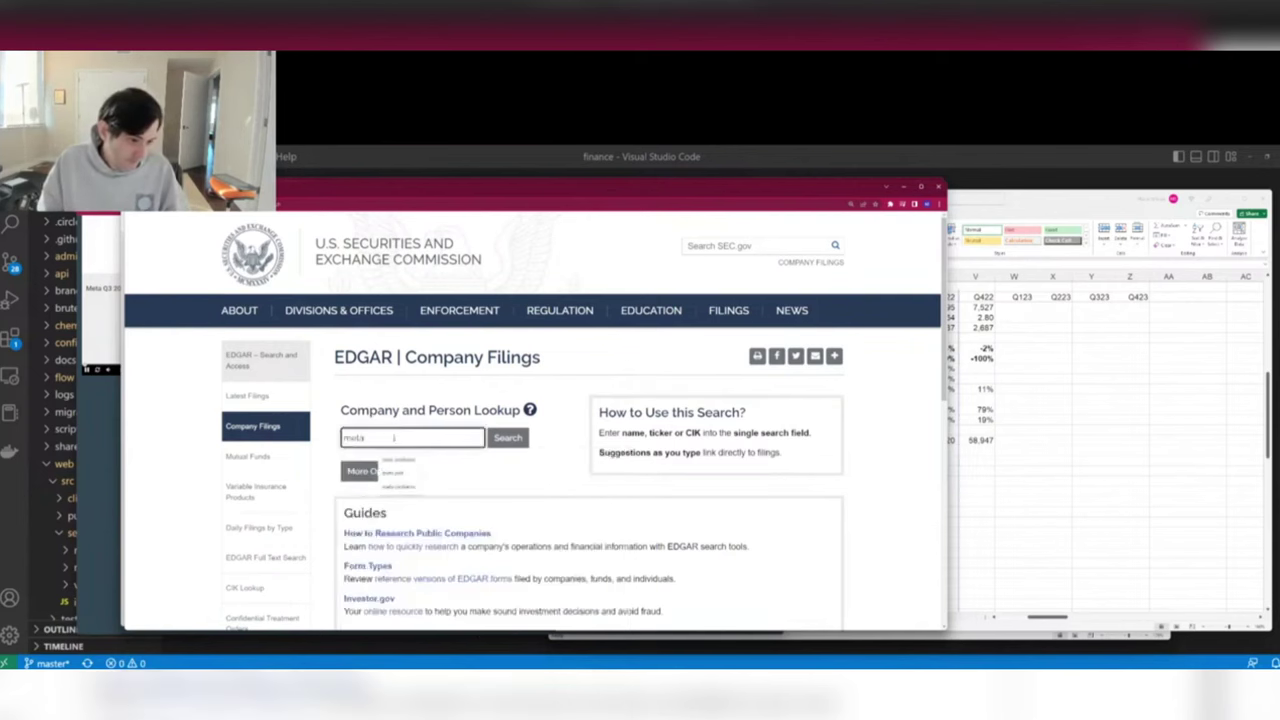
{"action": "left_click", "coordinate": [402, 485]}
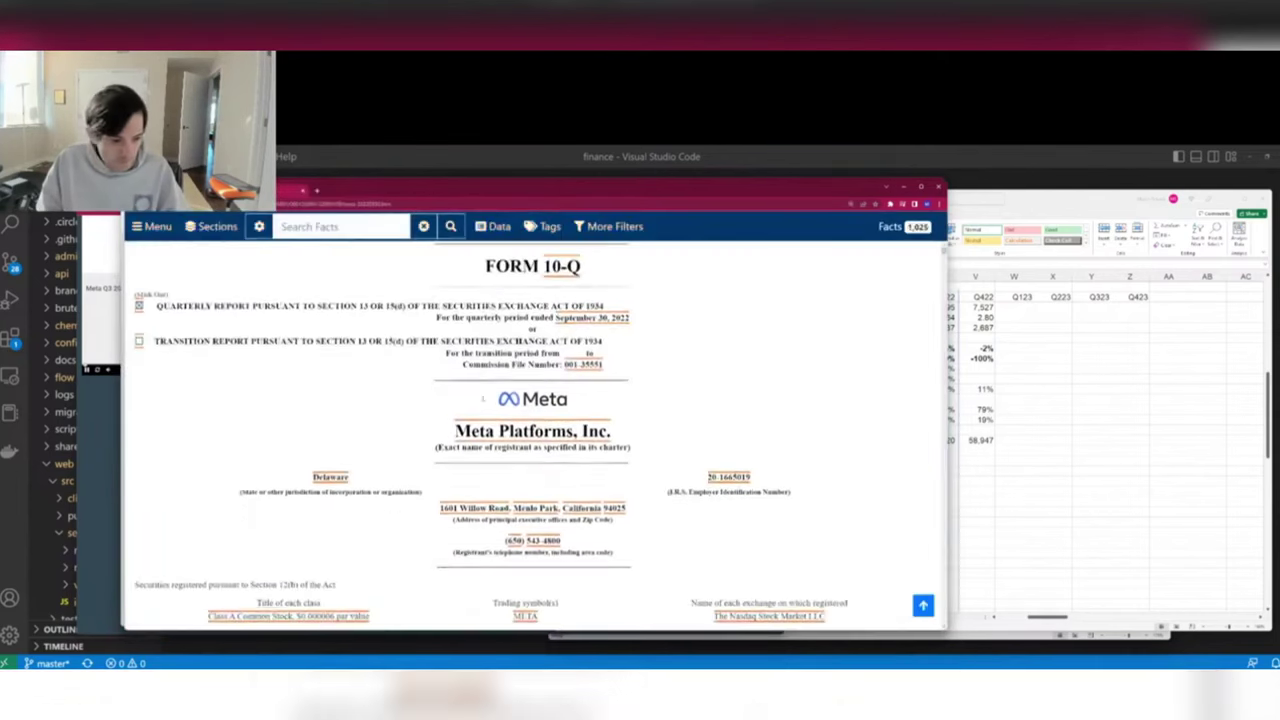
Scroll the 10-Q and compare its shares outstanding with Excel's Main notes sheet.
{"action": "scroll", "coordinate": [483, 399], "scroll_direction": "down", "scroll_amount": 10}
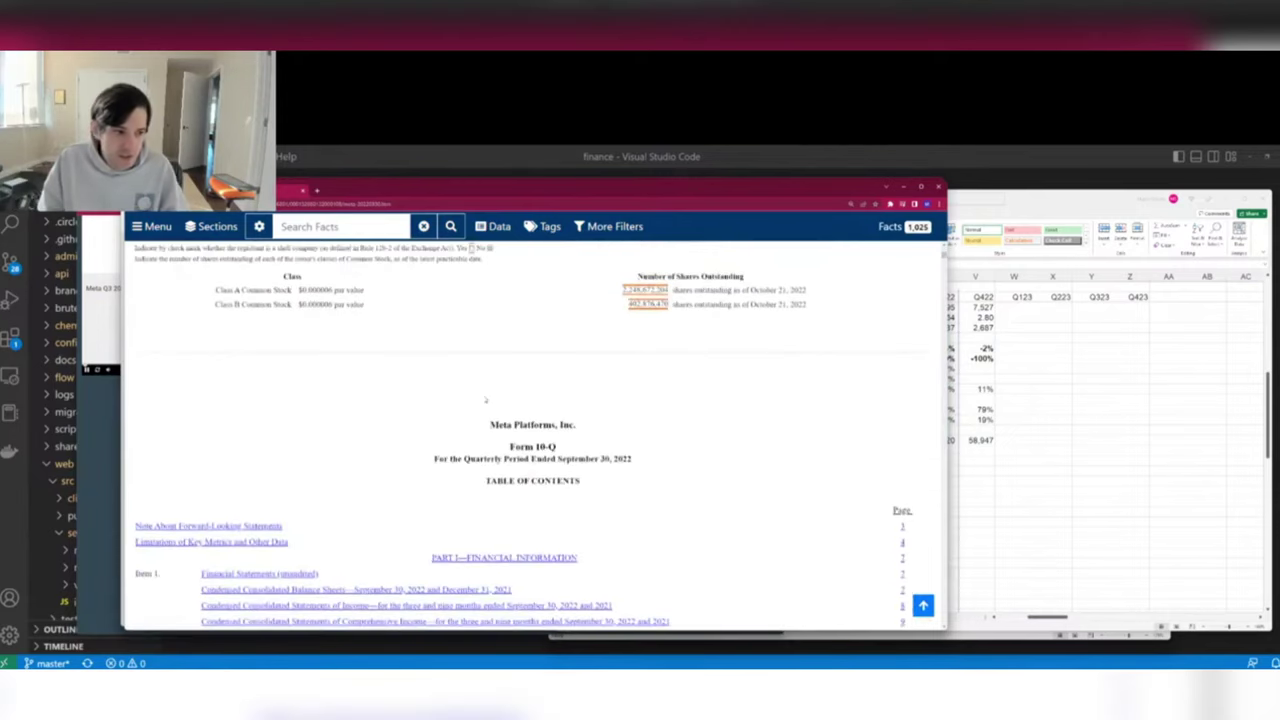
{"action": "left_click", "coordinate": [1108, 440]}
{"action": "key", "text": "ctrl+Page_Up"}
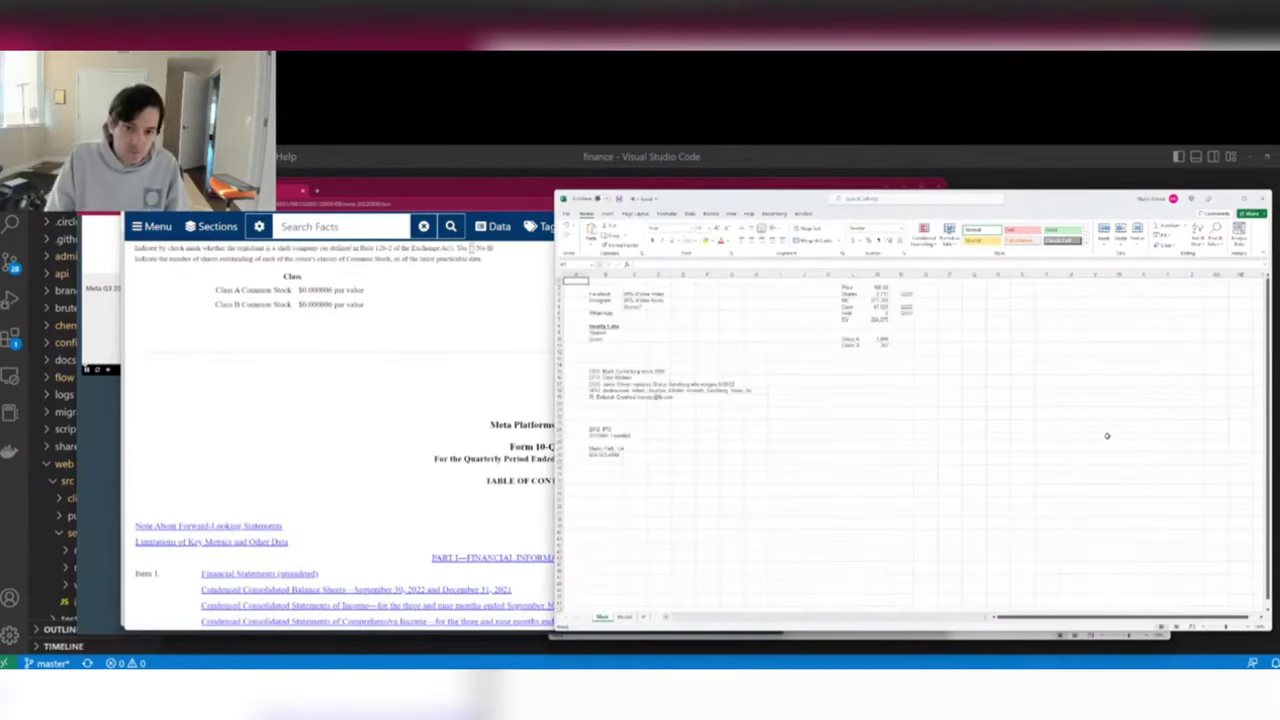
{"action": "left_click", "coordinate": [424, 371]}
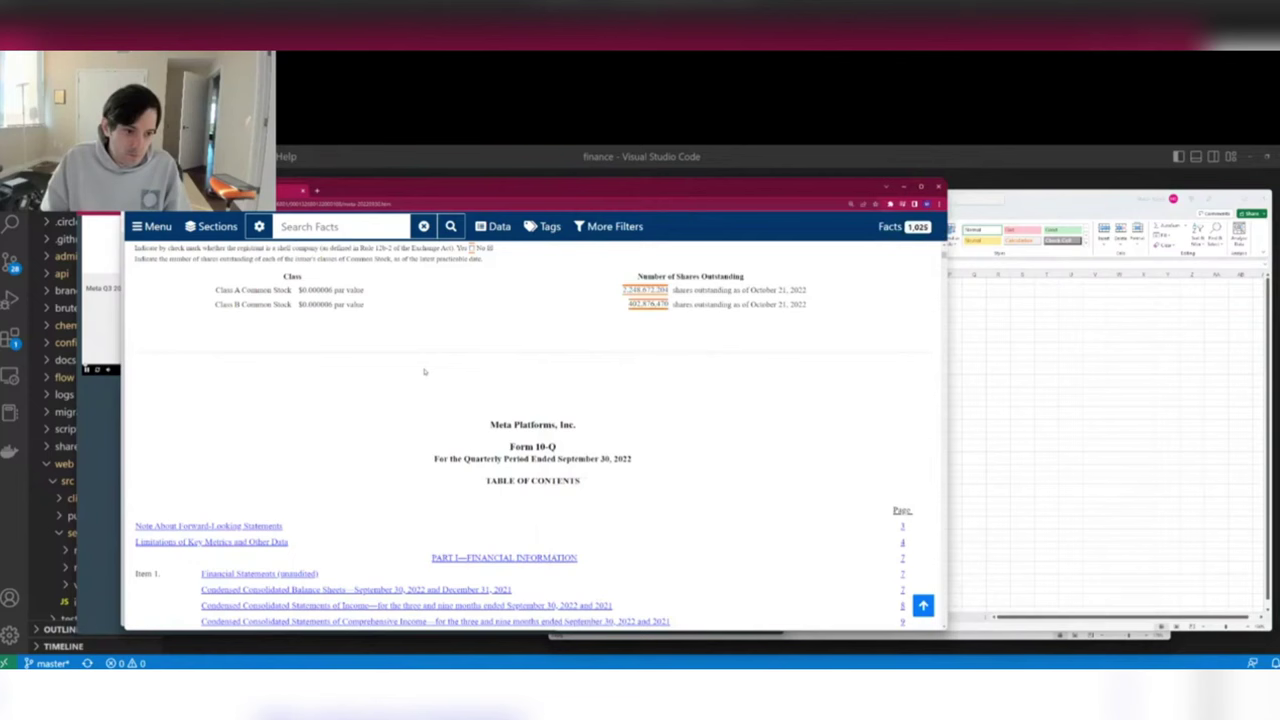
{"action": "left_click", "coordinate": [1133, 398]}
{"action": "key", "text": "alt+Tab"}
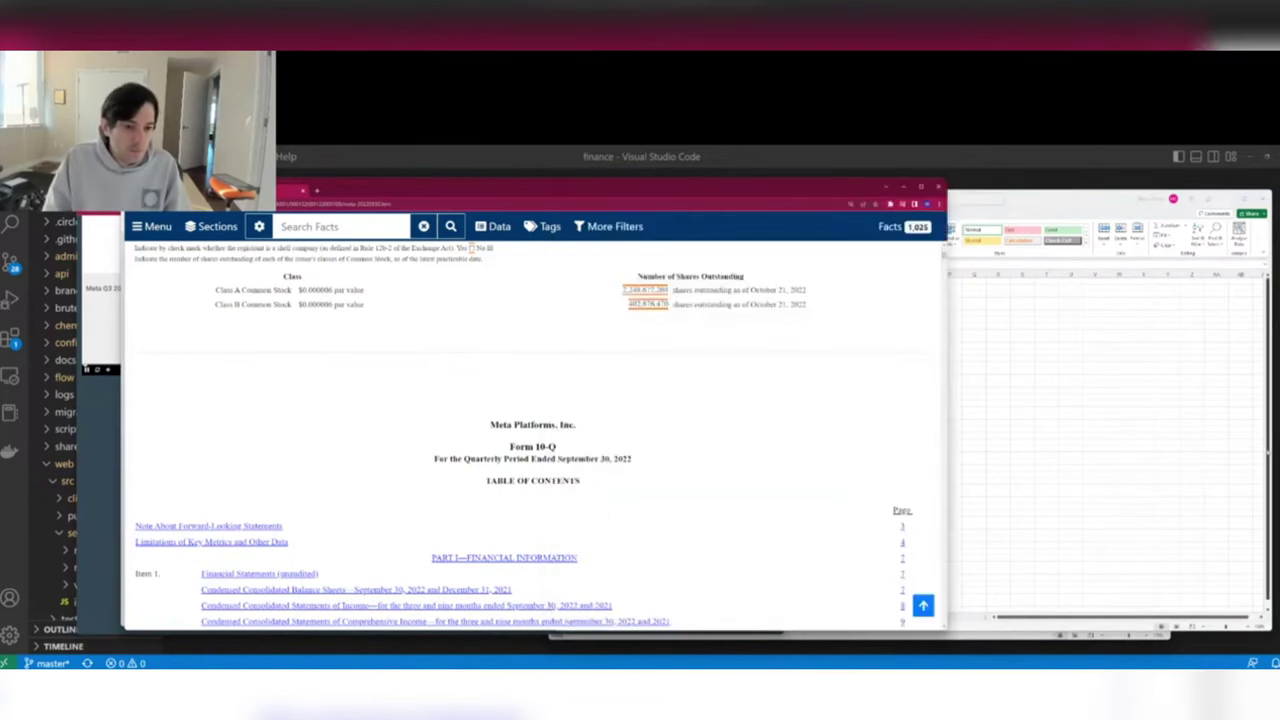
{"action": "key", "text": "alt+Tab"}
Edit a Main sheet cell against the 10-Q and start a formula in the next cell.
{"action": "key", "text": "F2"}
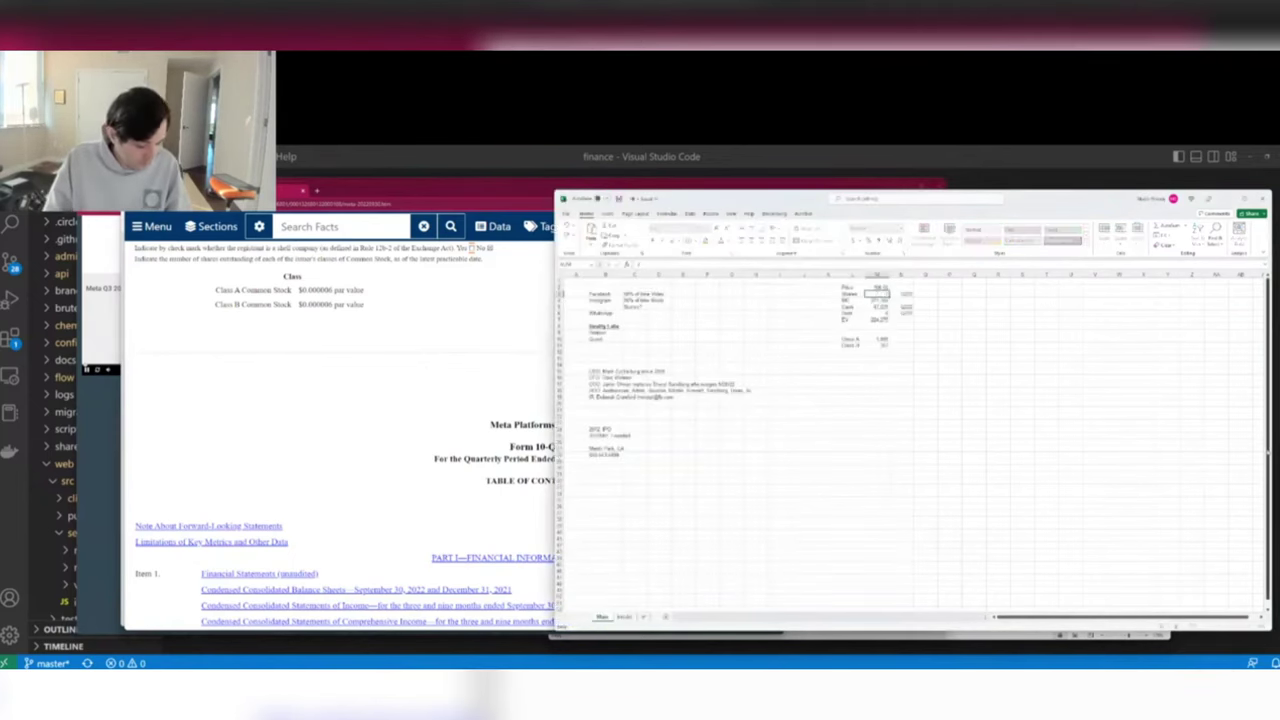
{"action": "key", "text": "alt+Tab"}
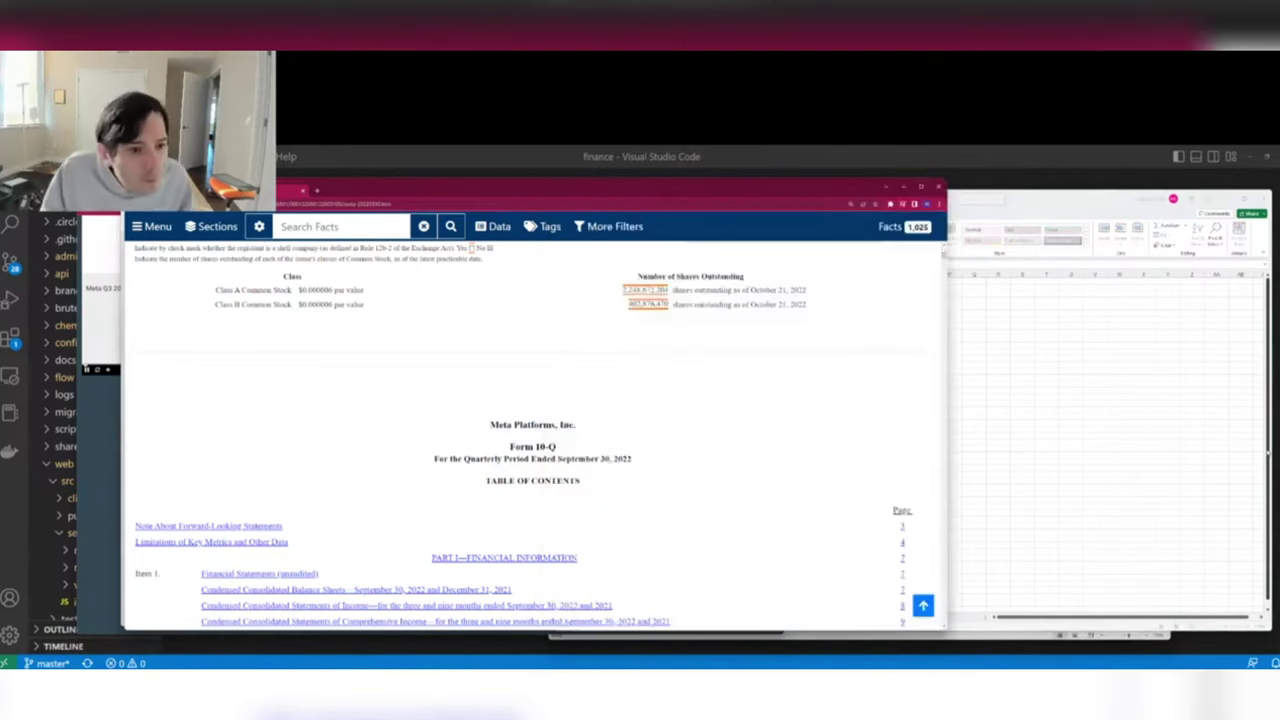
{"action": "key", "text": "alt+Tab"}
{"action": "key", "text": "alt+Tab"}
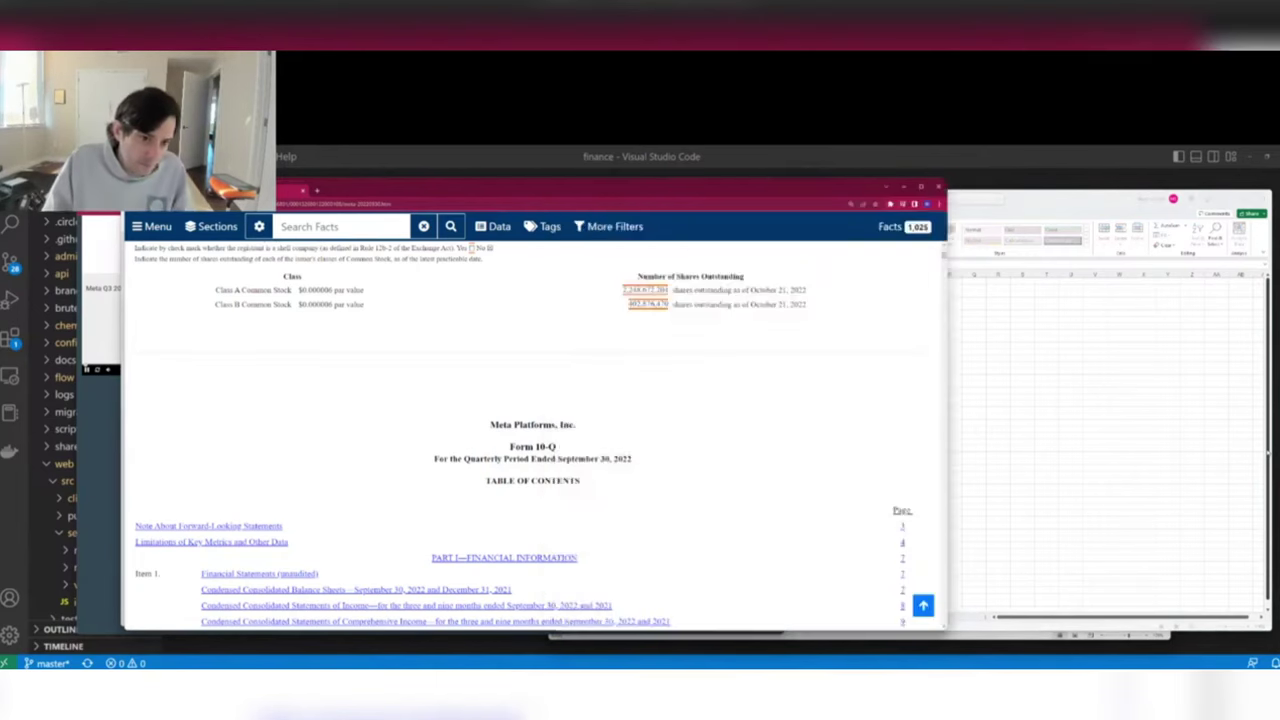
{"action": "key", "text": "alt+Tab"}
{"action": "key", "text": "alt+Tab"}
{"action": "key", "text": "alt+Tab"}
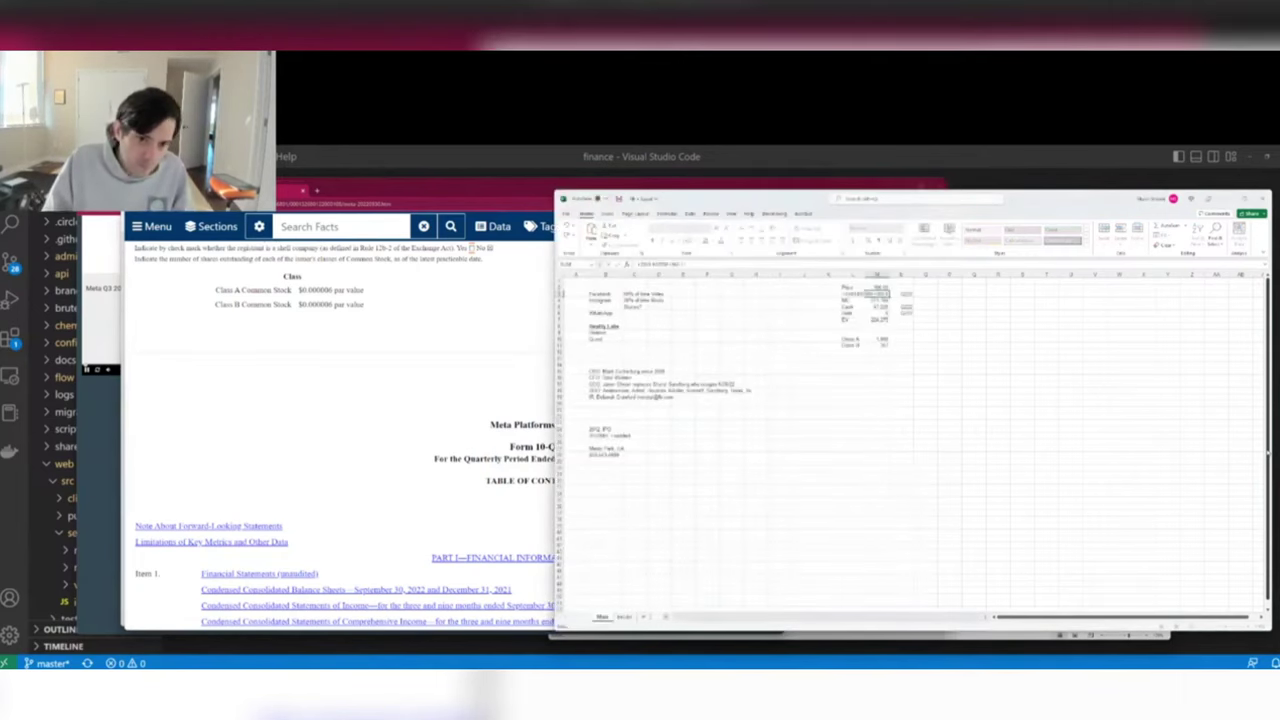
{"action": "key", "text": "alt+Tab"}
{"action": "key", "text": "alt+Tab"}
{"action": "key", "text": "Return"}
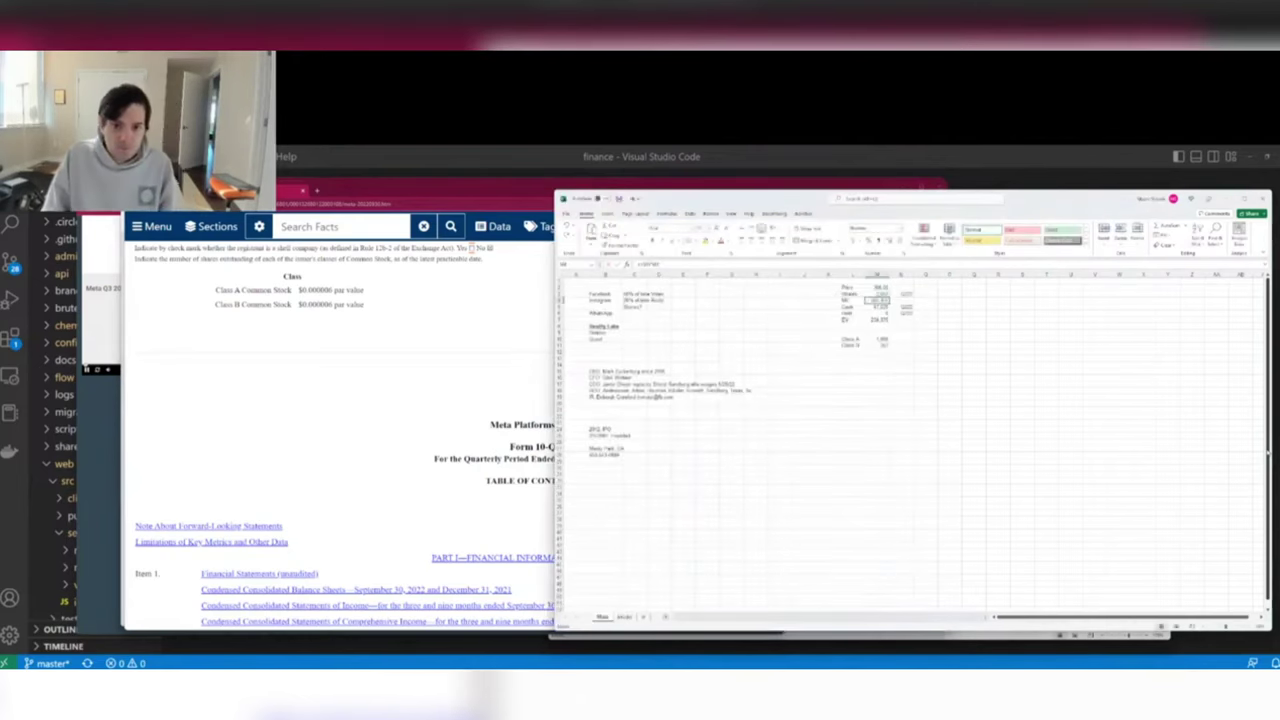
{"action": "key", "text": "Right"}
{"action": "type", "text": "="}
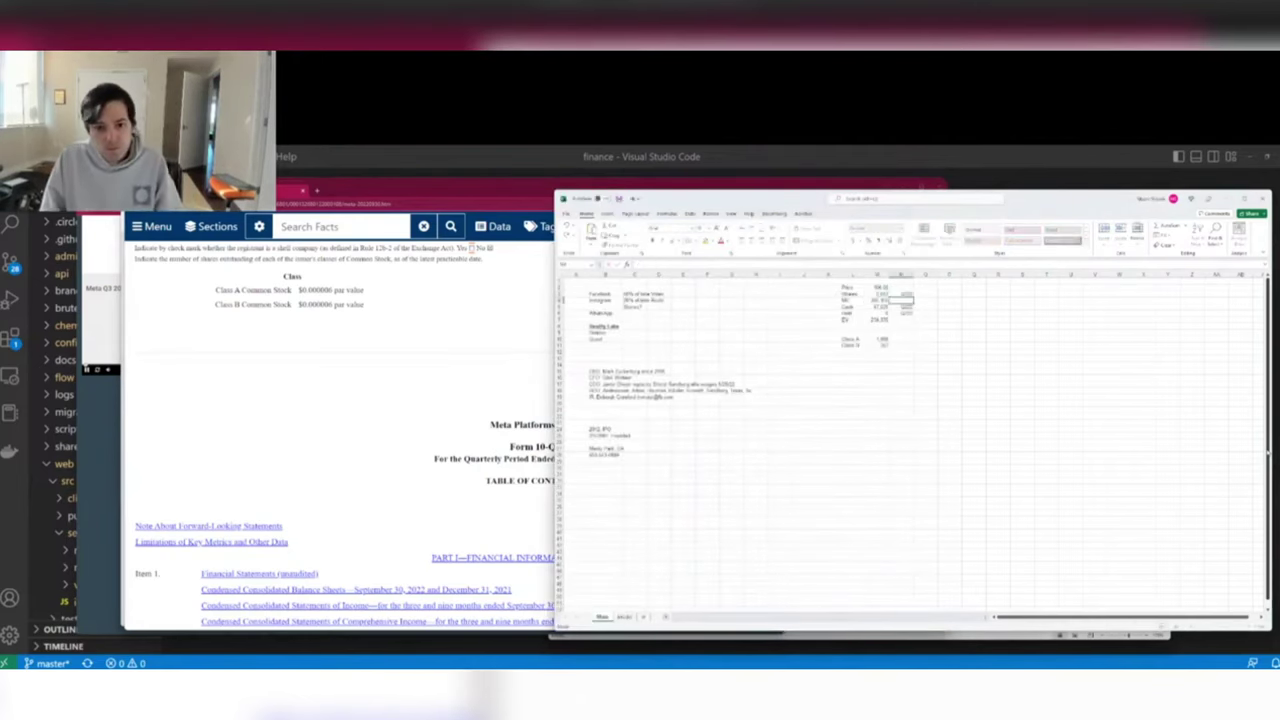
Scroll the 10-Q down to the Condensed Consolidated Balance Sheets.
{"action": "key", "text": "alt+Tab"}
{"action": "scroll", "coordinate": [530, 430], "scroll_direction": "down", "scroll_amount": 10}
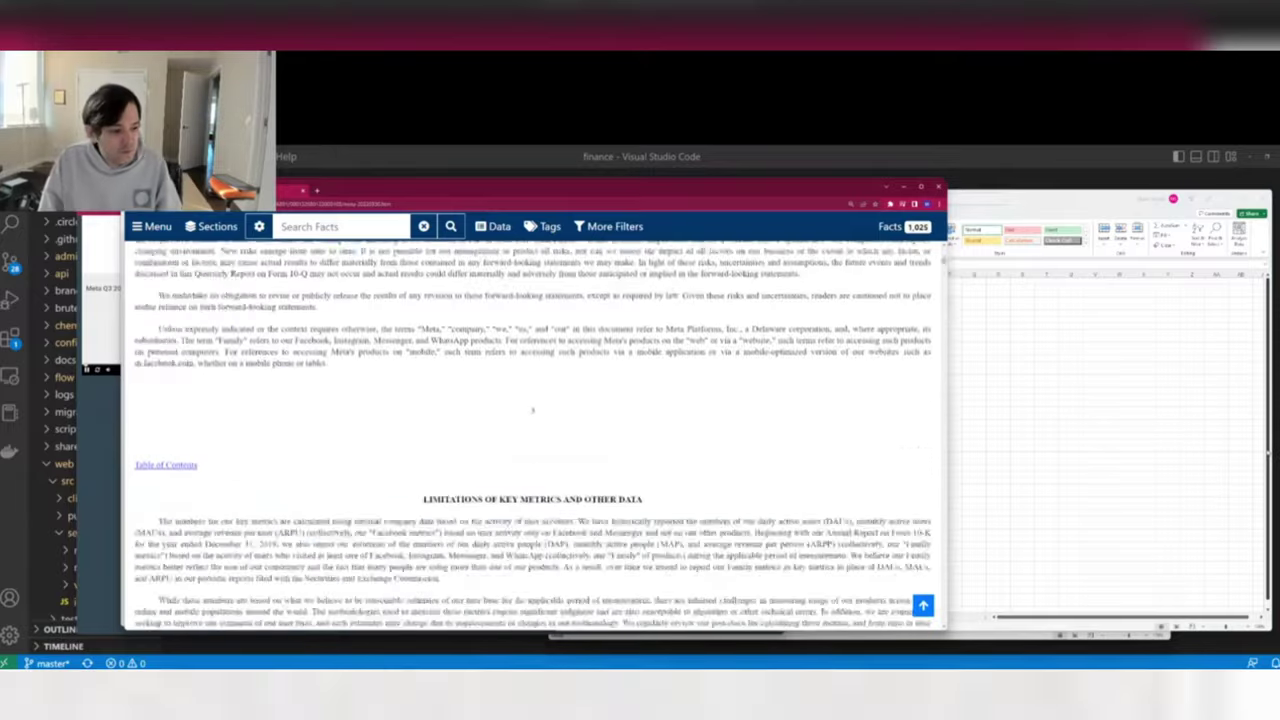
{"action": "scroll", "coordinate": [530, 430], "scroll_direction": "down", "scroll_amount": 15}
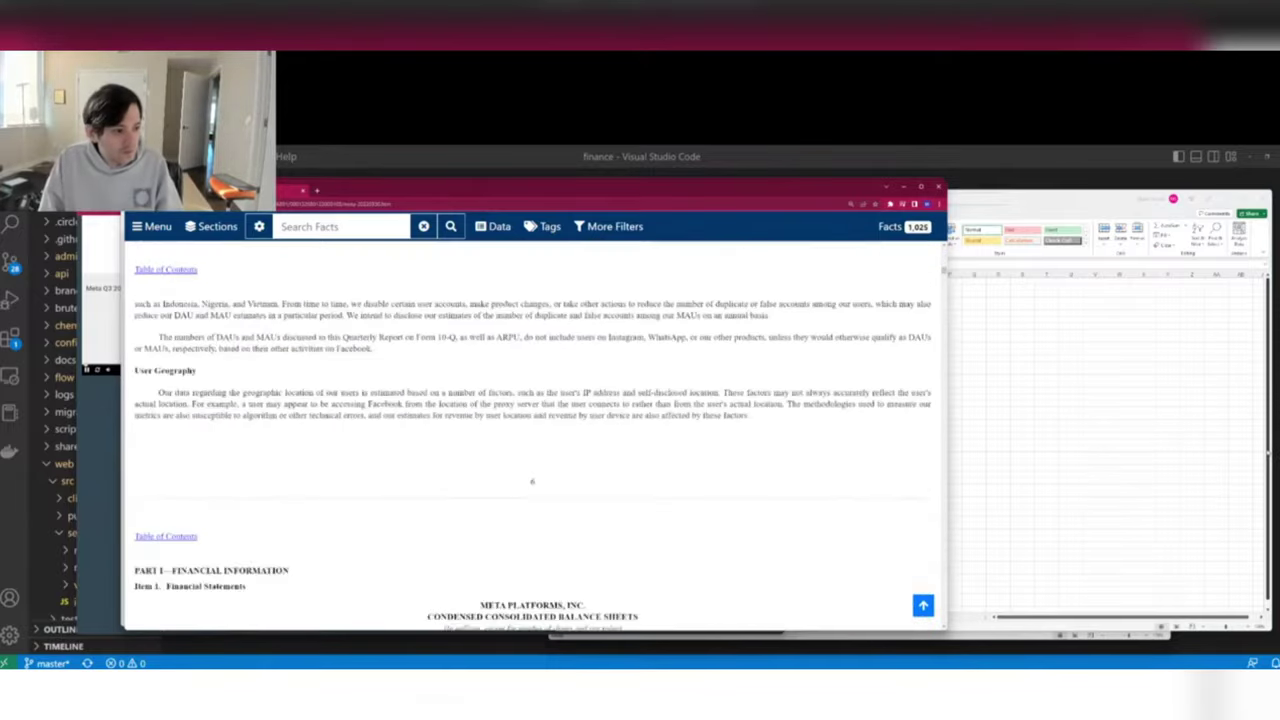
{"action": "scroll", "coordinate": [530, 430], "scroll_direction": "down", "scroll_amount": 5}
{"action": "key", "text": "alt+Tab"}
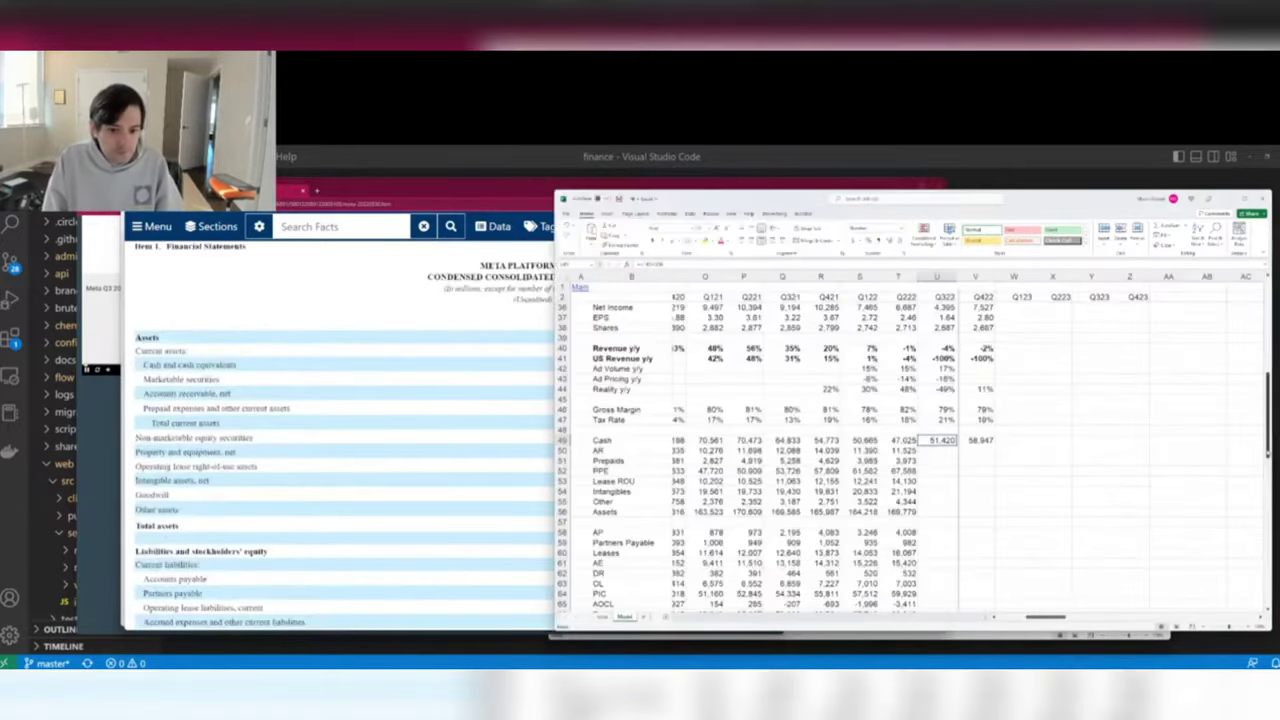
Update the Q322 Cash cell by adding 14308 so it reads 48,304.
{"action": "key", "text": "Return"}
{"action": "key", "text": "Up"}
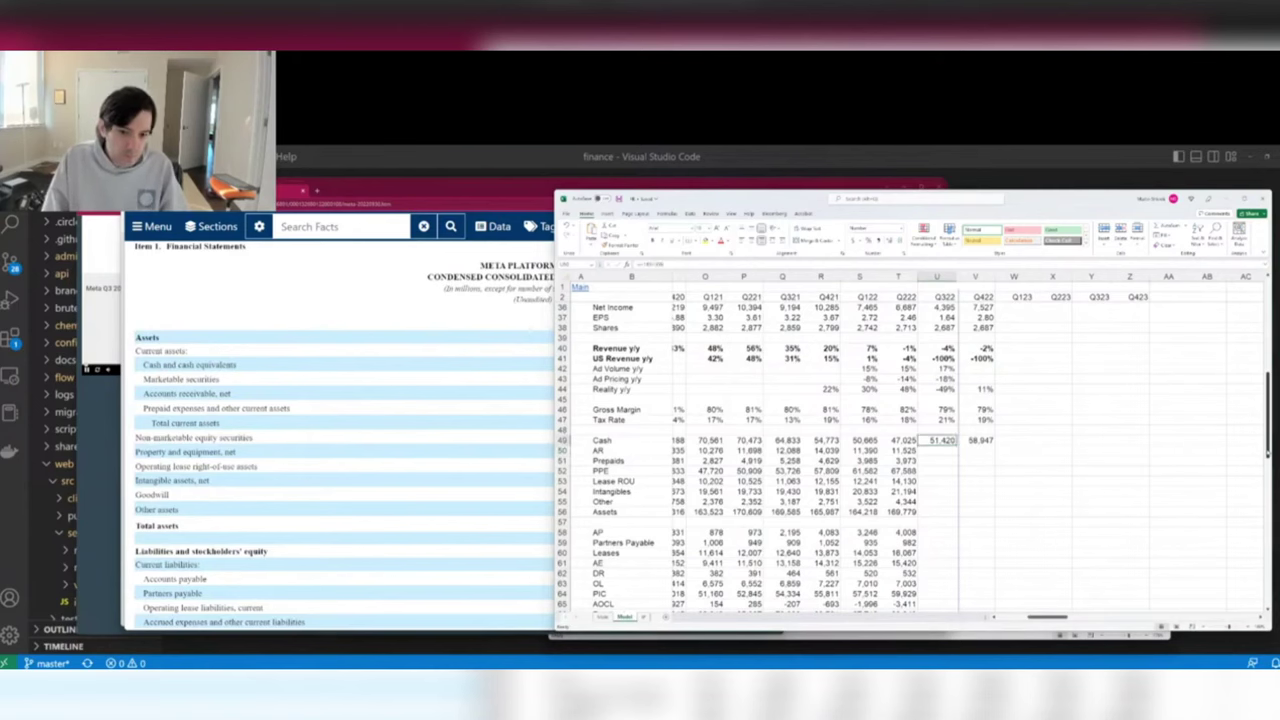
{"action": "key", "text": "alt+Tab"}
{"action": "key", "text": "alt+Tab"}
{"action": "type", "text": "+14308"}
{"action": "key", "text": "alt+Tab"}
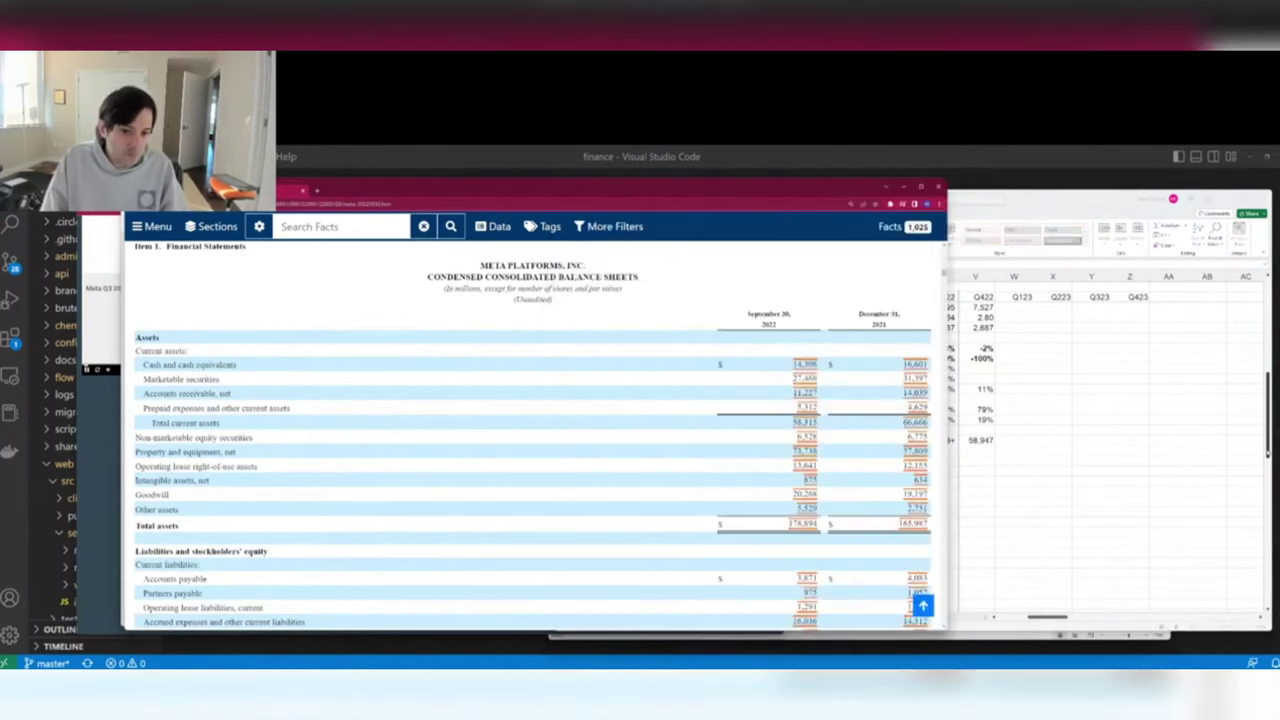
{"action": "key", "text": "alt+Tab"}
{"action": "key", "text": "Return"}
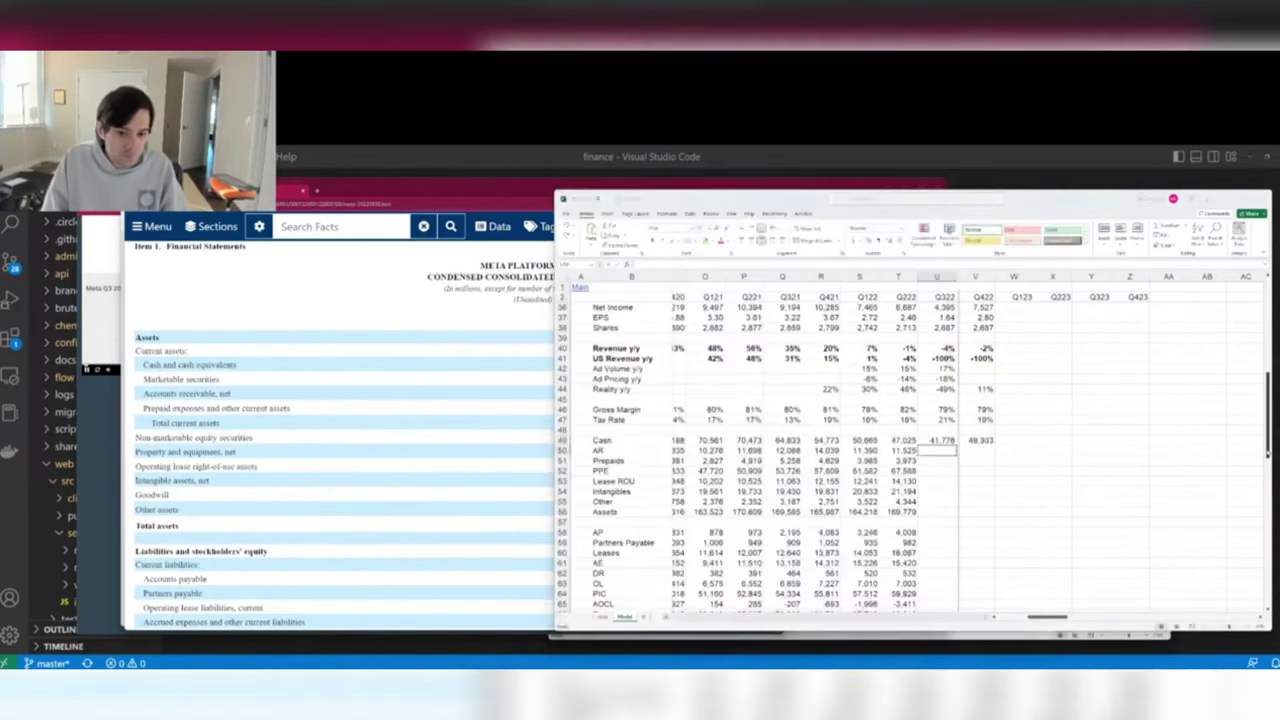
{"action": "key", "text": "alt+Tab"}
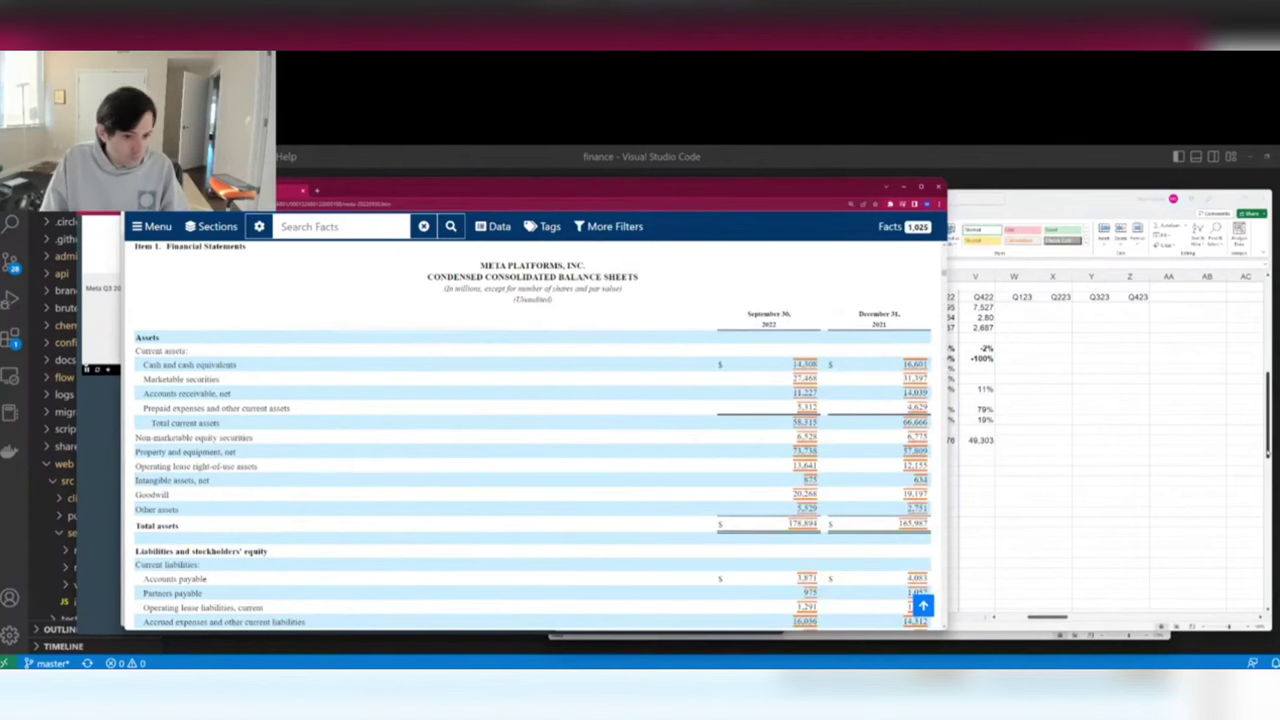
{"action": "key", "text": "alt+Tab"}
{"action": "key", "text": "alt+Tab"}
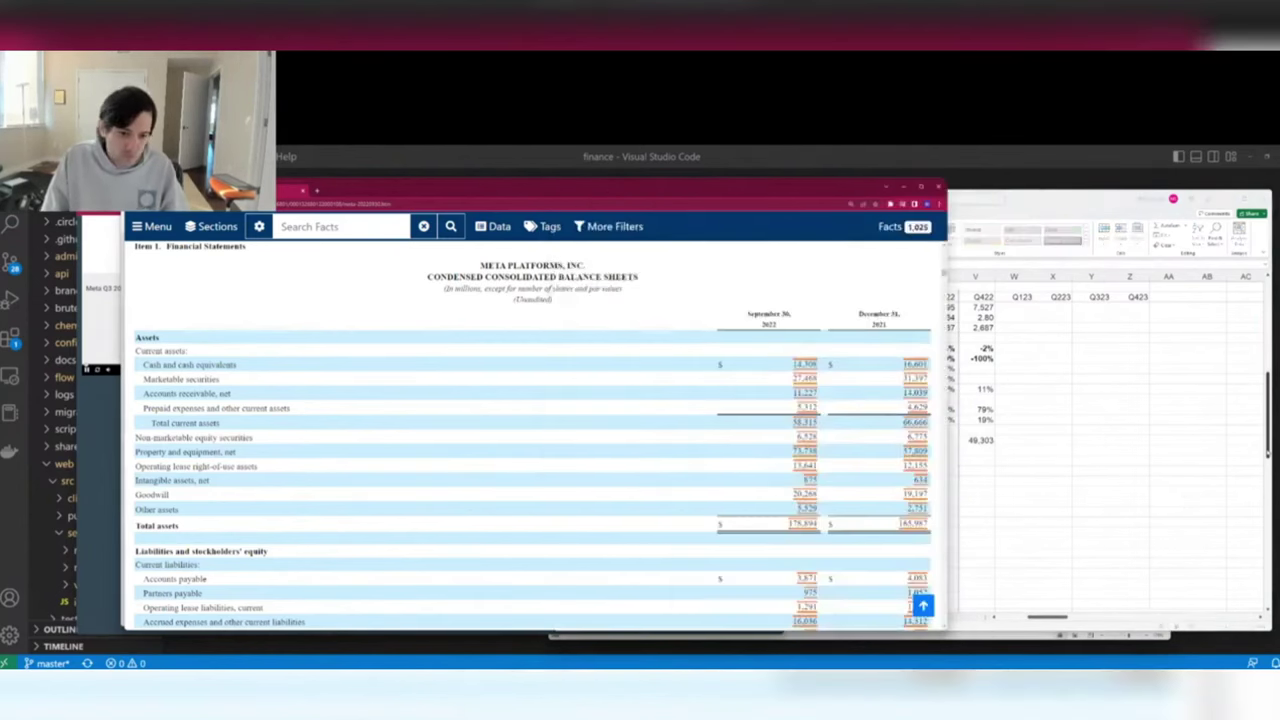
{"action": "key", "text": "alt+Tab"}
{"action": "key", "text": "Return"}
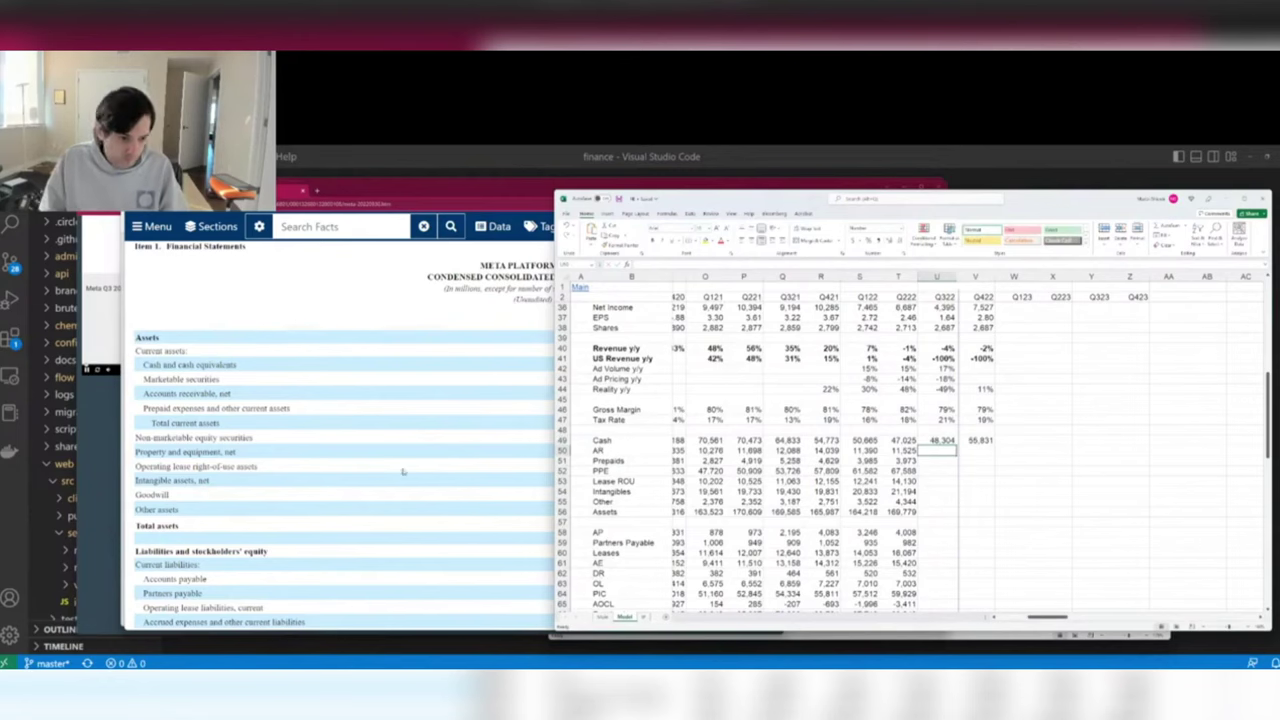
Arrange the 10-Q balance sheet and the Excel model side by side.
{"action": "key", "text": "alt+Tab"}
{"action": "left_click_drag", "start_coordinate": [481, 191], "coordinate": [356, 228]}
{"action": "left_click_drag", "start_coordinate": [820, 450], "coordinate": [688, 450]}
{"action": "left_click", "coordinate": [937, 450]}
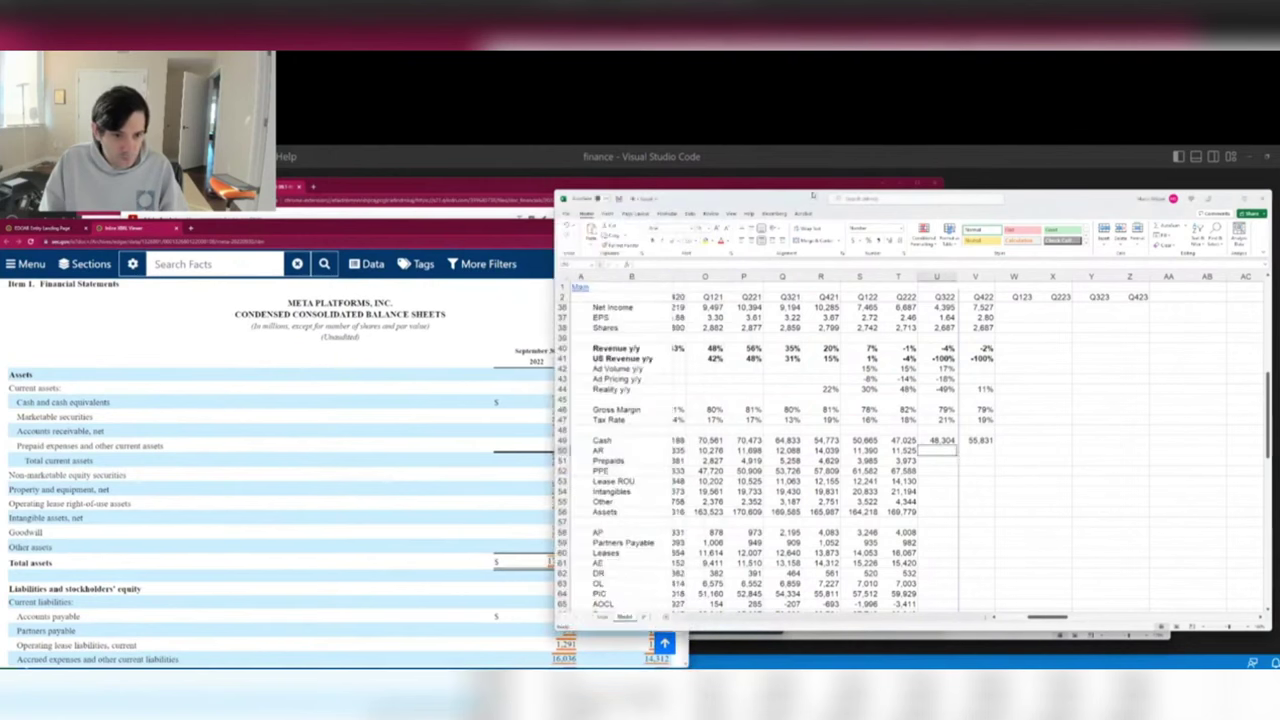
{"action": "left_click_drag", "start_coordinate": [557, 348], "coordinate": [686, 350]}
{"action": "scroll", "coordinate": [1084, 389], "scroll_direction": "down", "scroll_amount": 2}
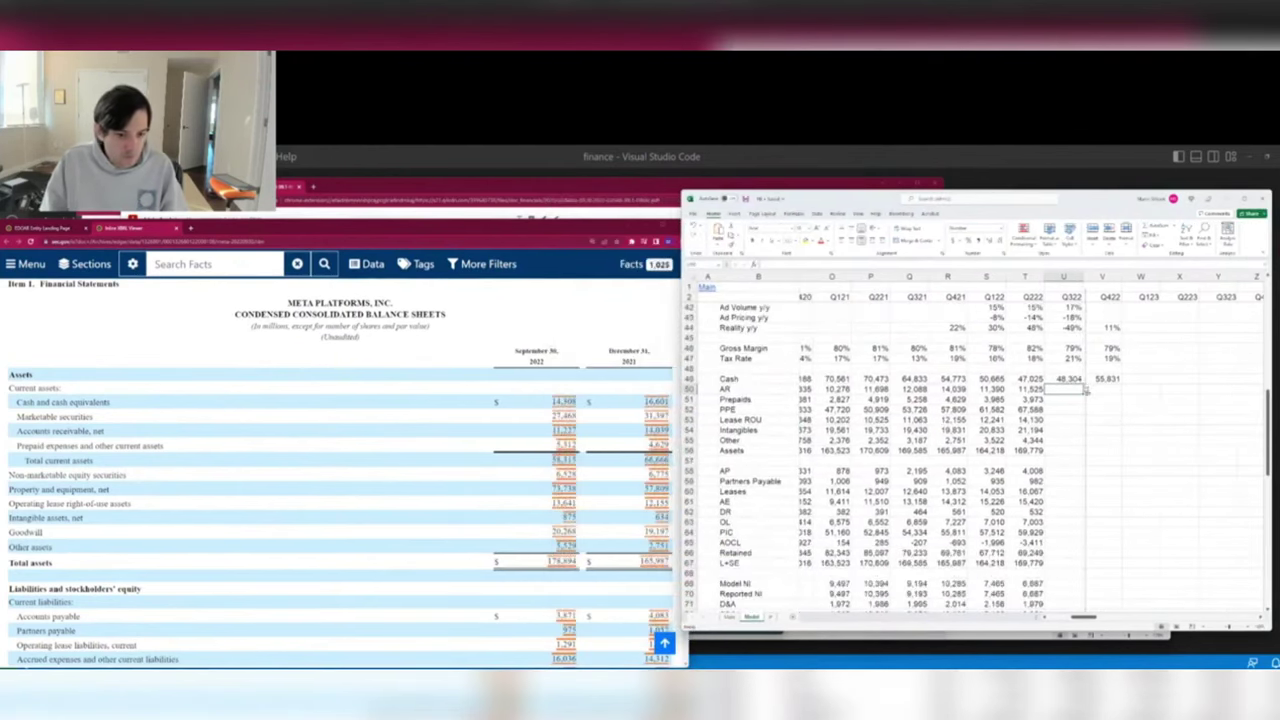
Enter Q322 AR 11,227, Prepaids 5,312, PPE 73,738 and Lease ROU 13,641 in column U.
{"action": "type", "text": "11227"}
{"action": "key", "text": "Return"}
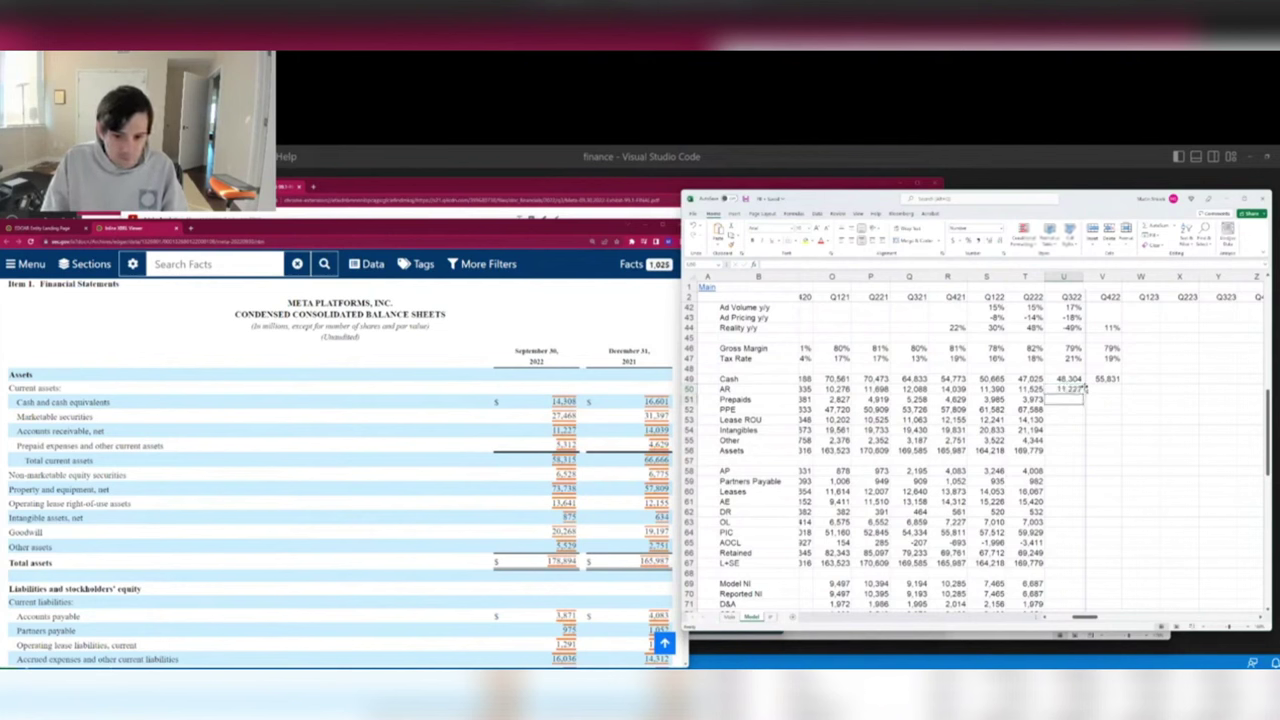
{"action": "type", "text": "5312"}
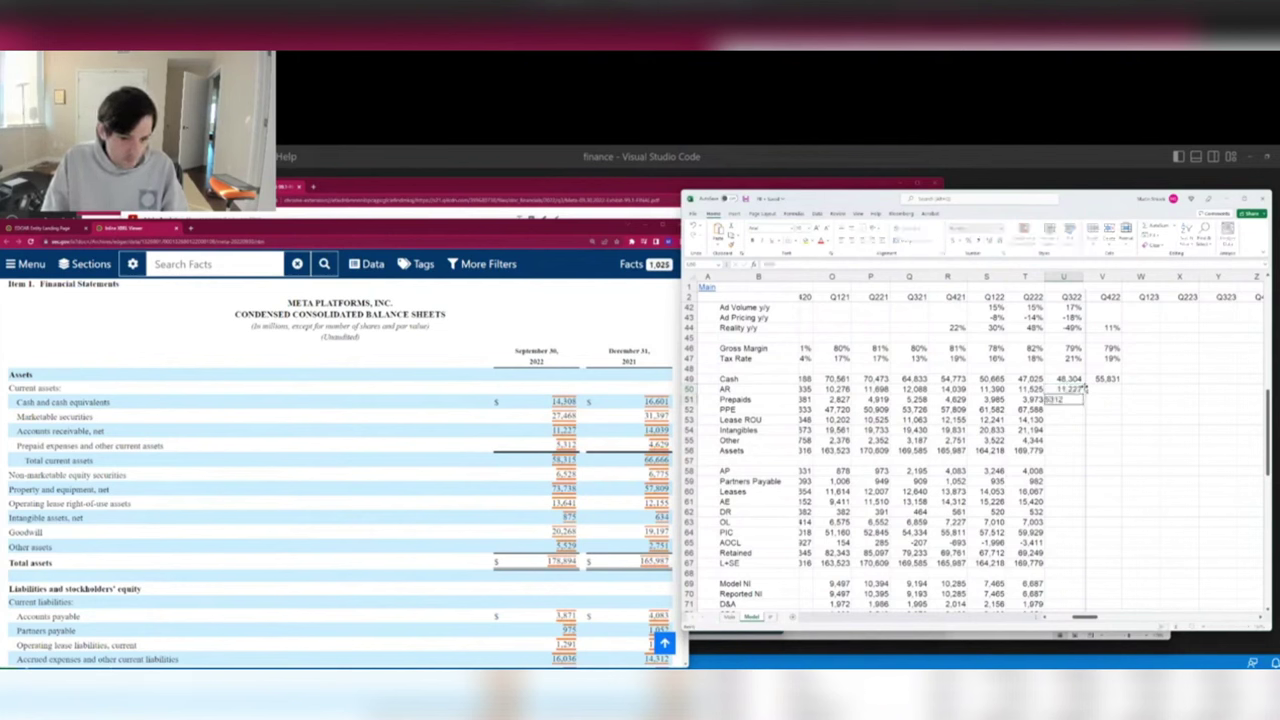
{"action": "key", "text": "Return"}
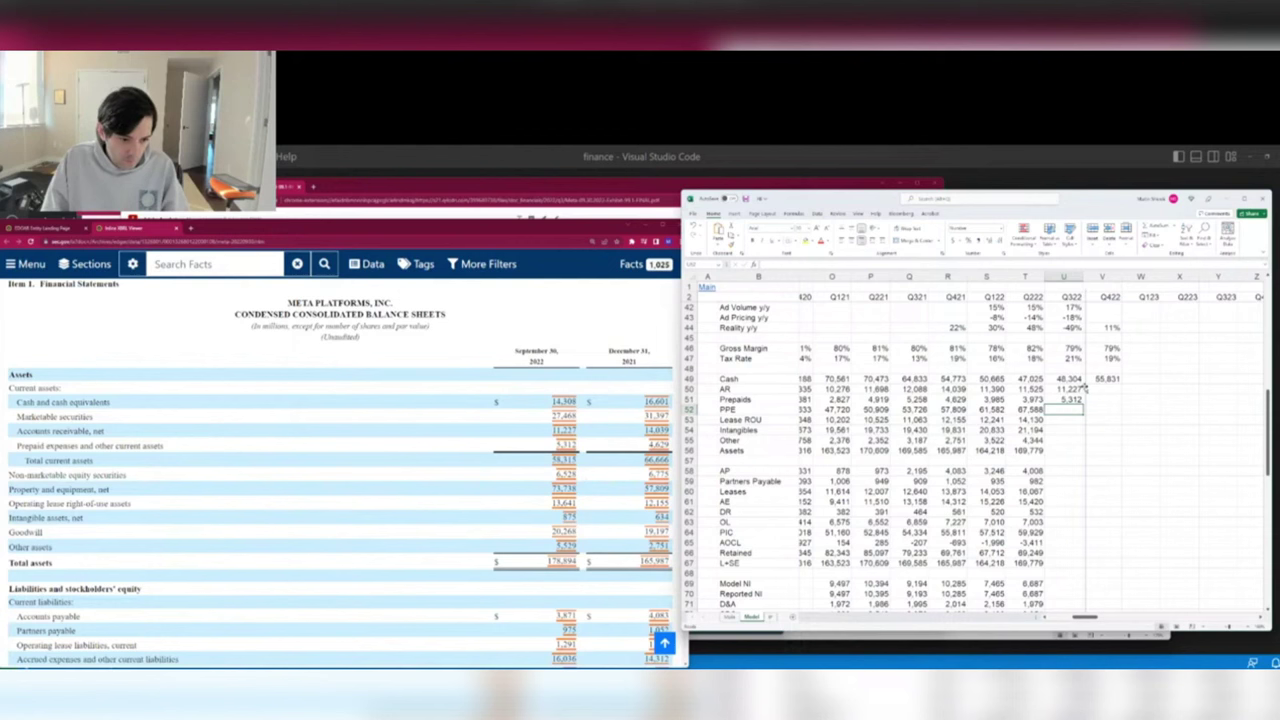
{"action": "type", "text": "73738"}
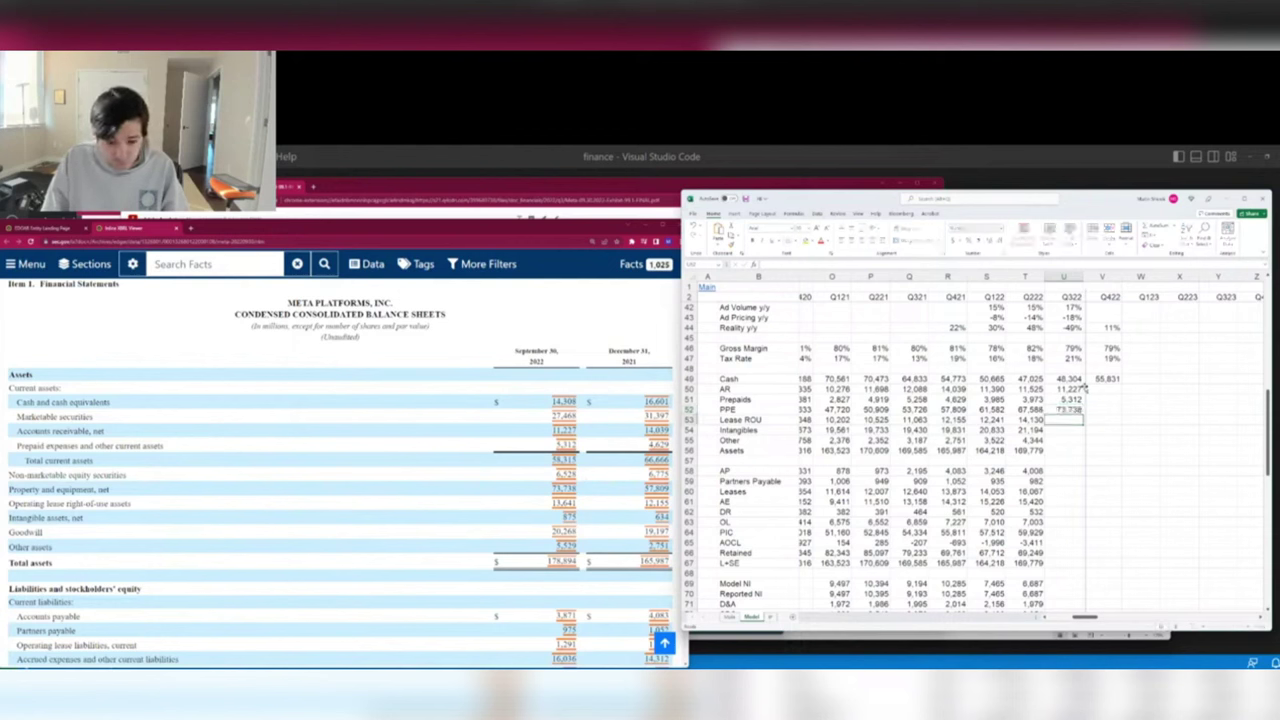
{"action": "key", "text": "Return"}
{"action": "type", "text": "13,641"}
{"action": "key", "text": "Return"}
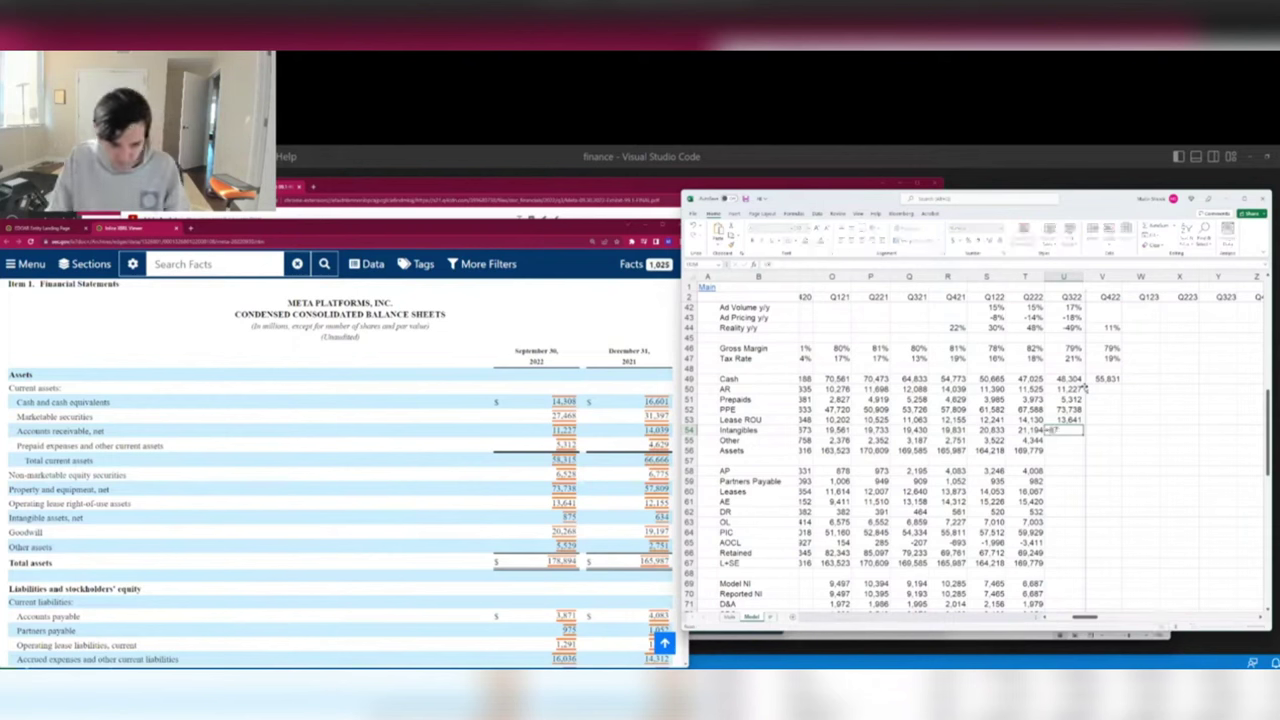
Enter Intangibles as =875+20269 (21,143), Other 5,529 and total Assets 178,894.
{"action": "type", "text": "=875+20269"}
{"action": "key", "text": "BackSpace"}
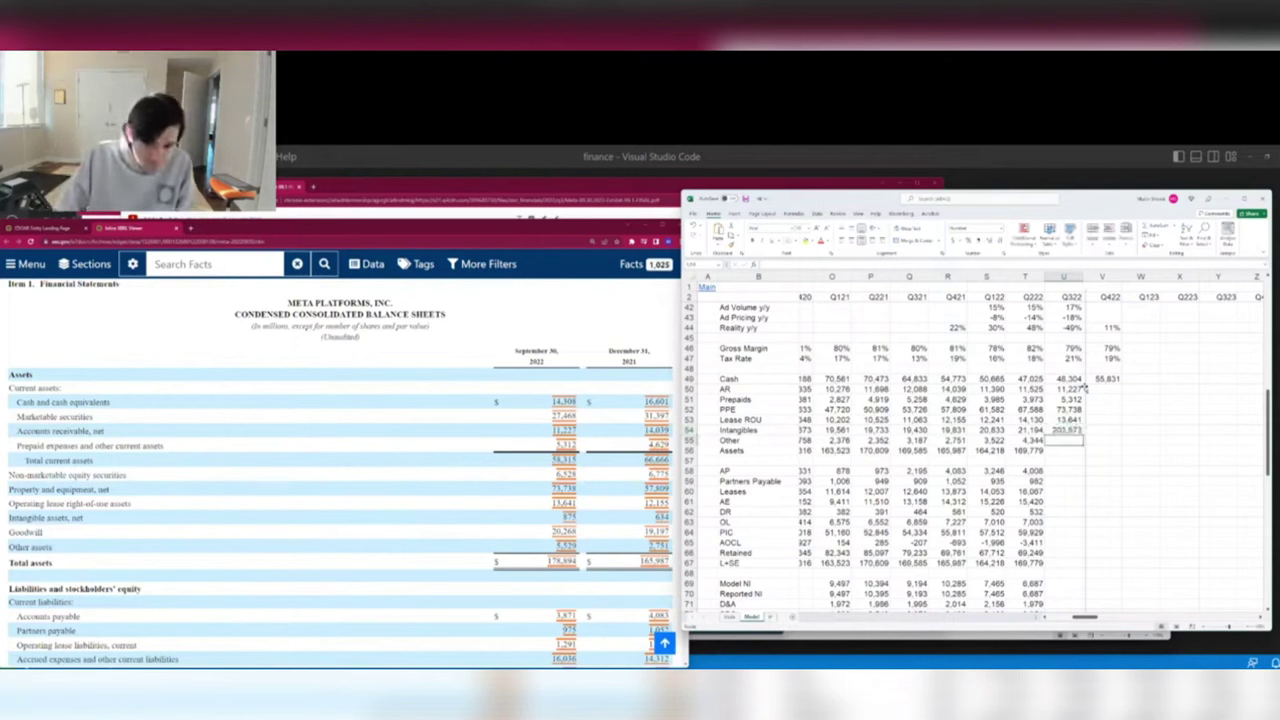
{"action": "key", "text": "BackSpace"}
{"action": "key", "text": "BackSpace"}
{"action": "key", "text": "BackSpace"}
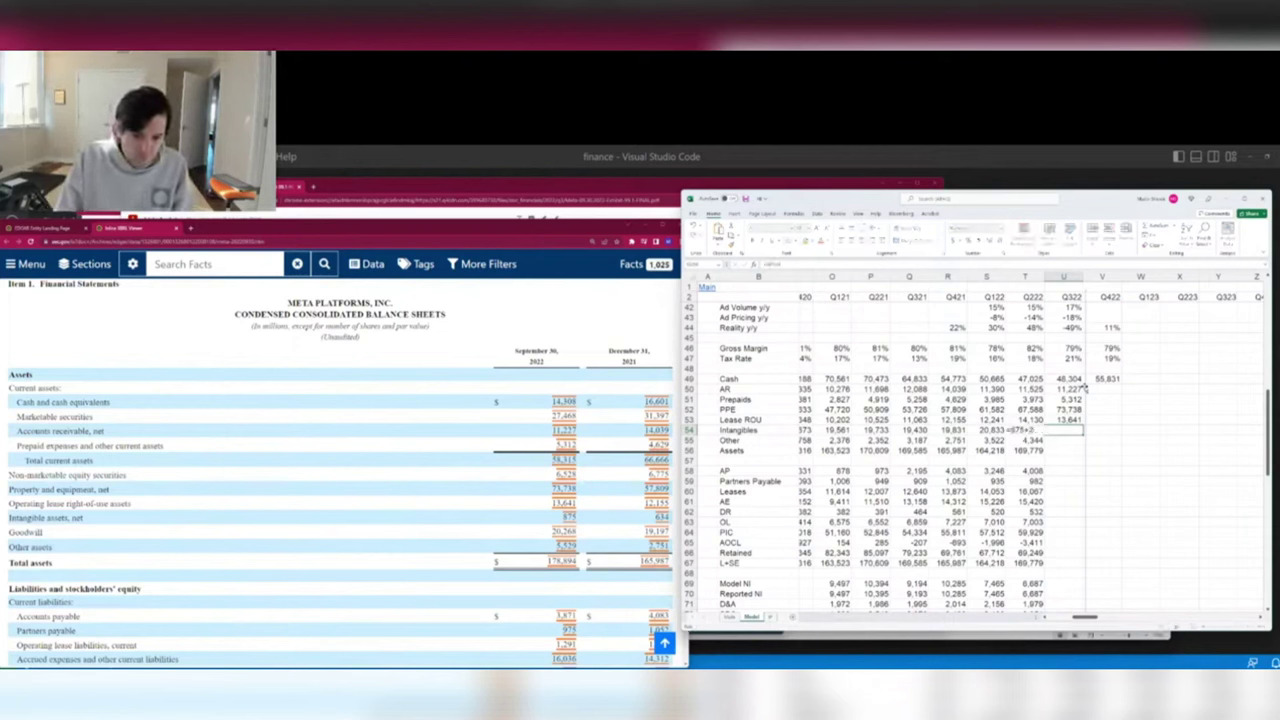
{"action": "type", "text": "8"}
{"action": "key", "text": "Return"}
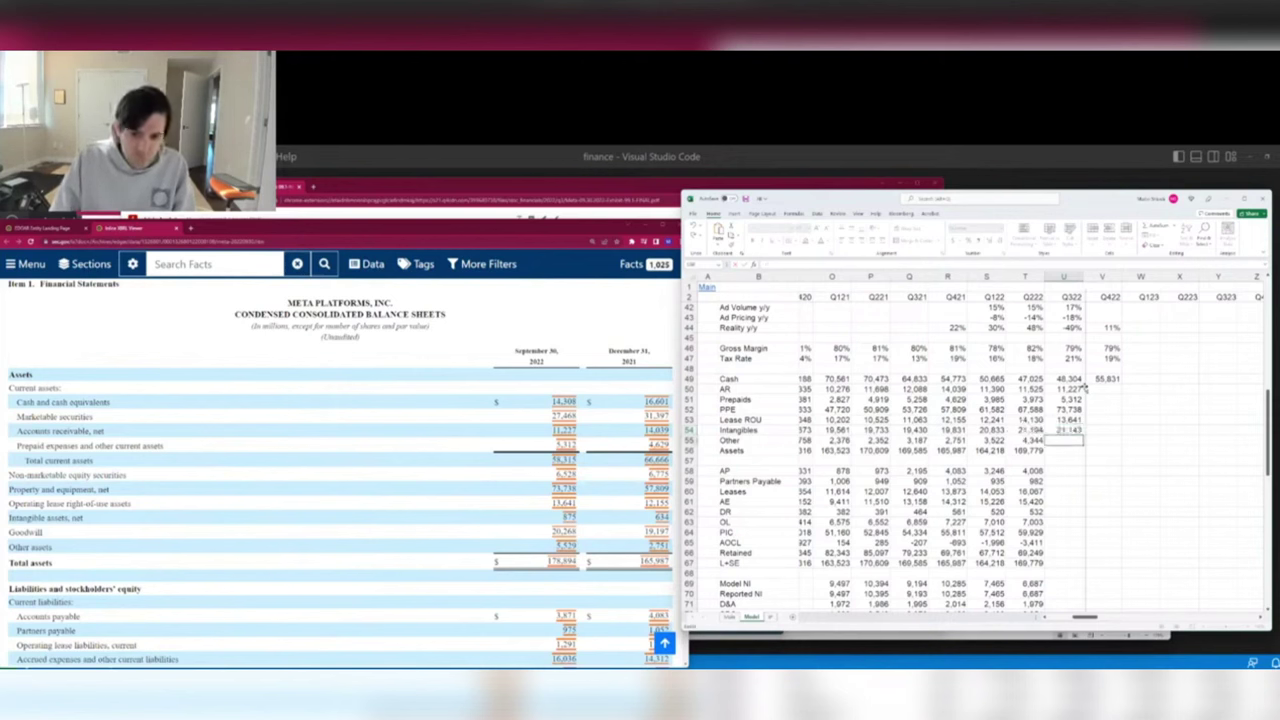
{"action": "type", "text": "5529"}
{"action": "key", "text": "Return"}
{"action": "type", "text": "178894"}
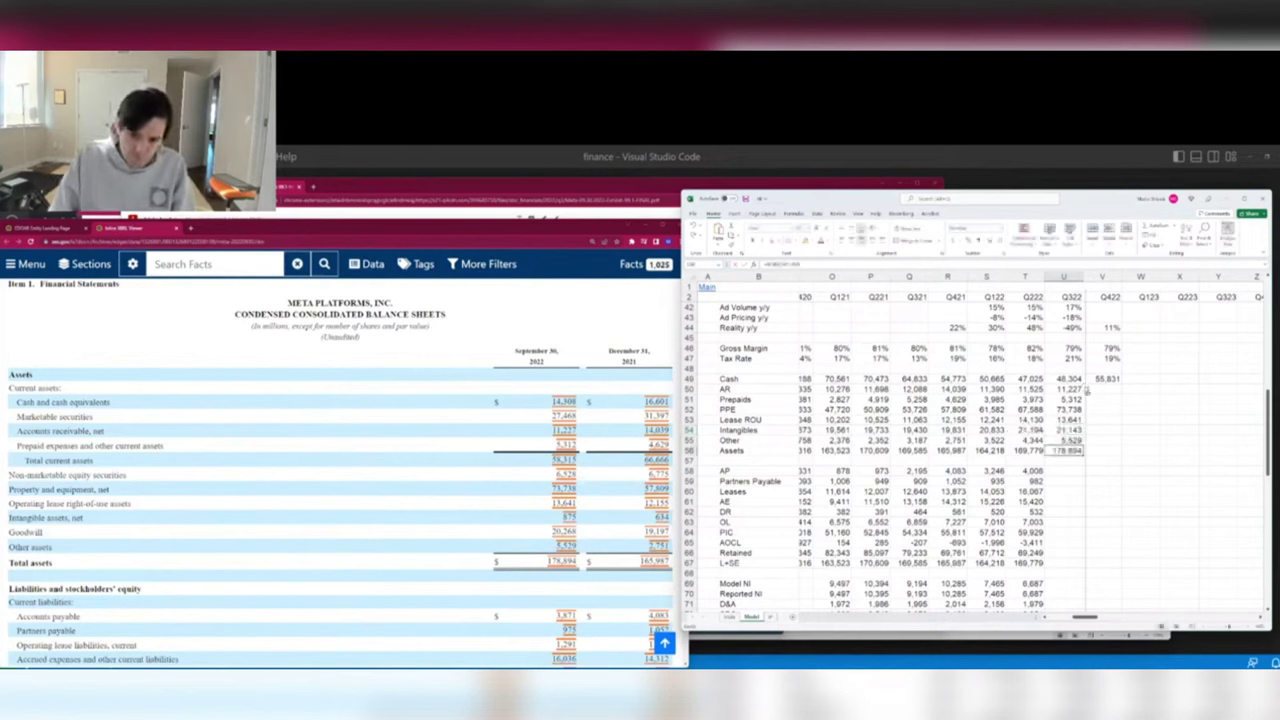
{"action": "key", "text": "Return"}
{"action": "key", "text": "Return"}
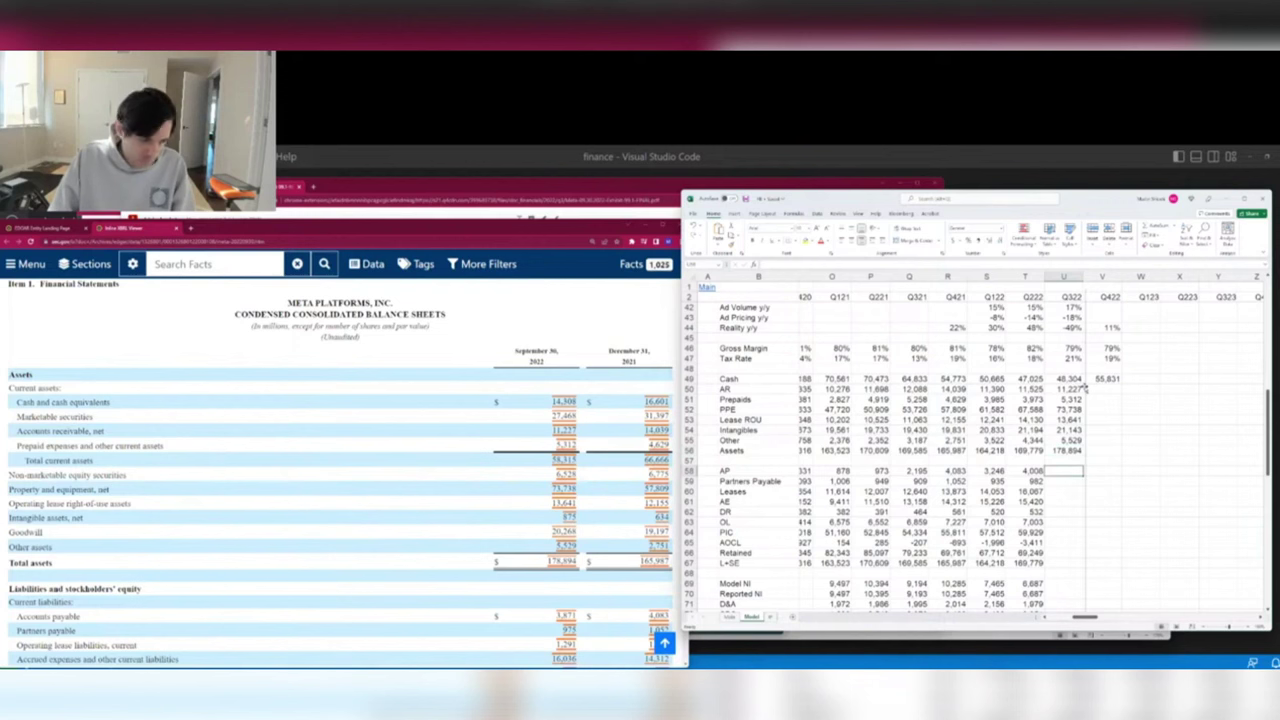
Enter Q322 AP 3,871, Partners Payable 975, Leases 1,291, AE 16,036 and DR 514.
{"action": "type", "text": "3871"}
{"action": "key", "text": "Return"}
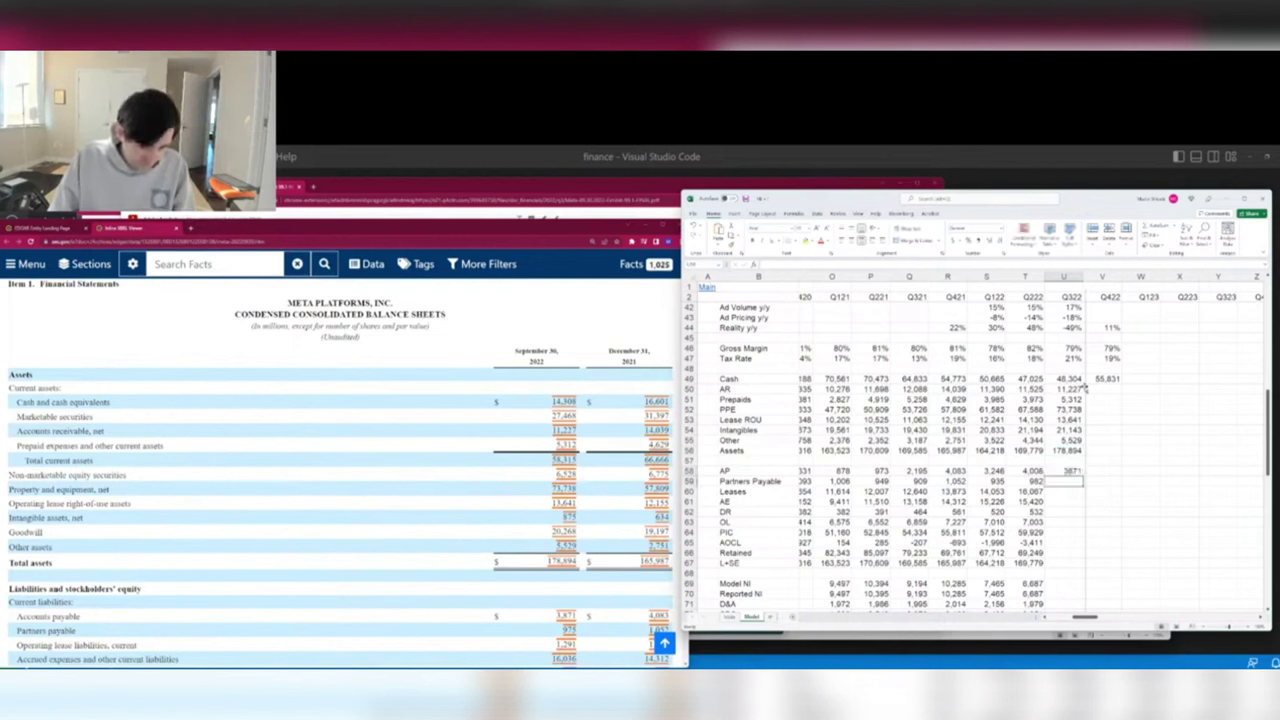
{"action": "type", "text": "975"}
{"action": "key", "text": "Return"}
{"action": "type", "text": "129"}
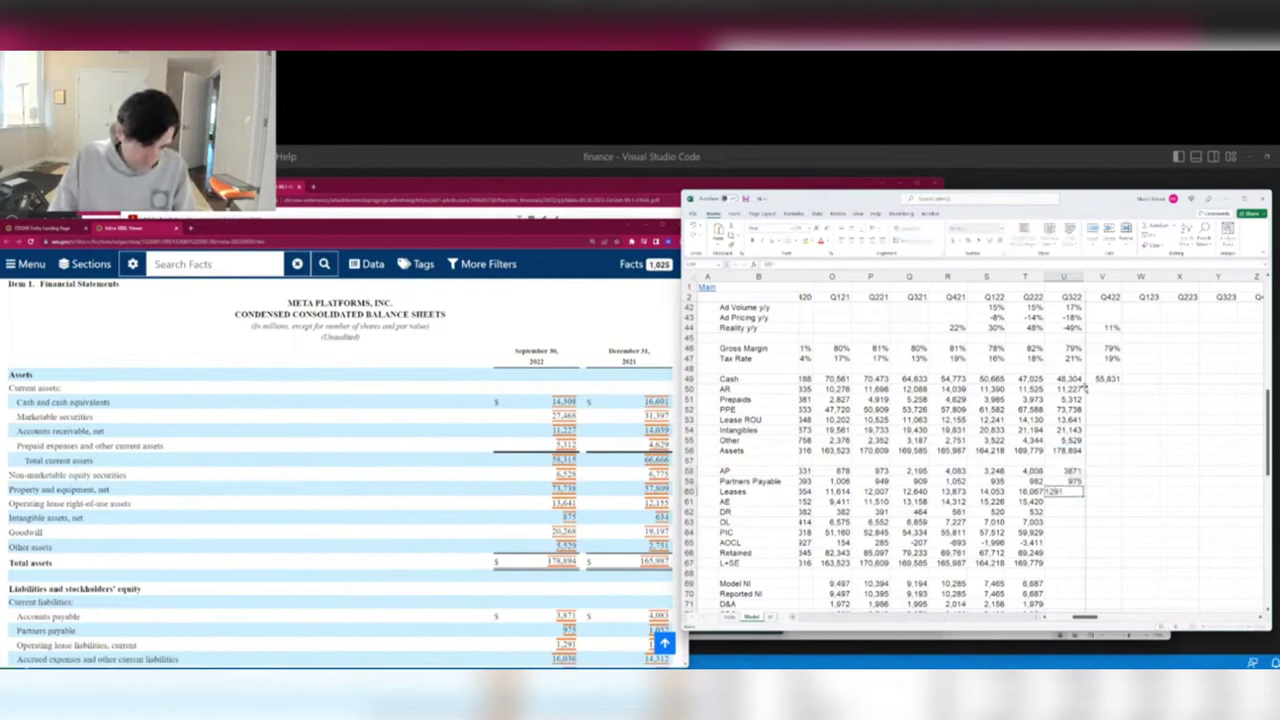
{"action": "type", "text": "1"}
{"action": "key", "text": "Return"}
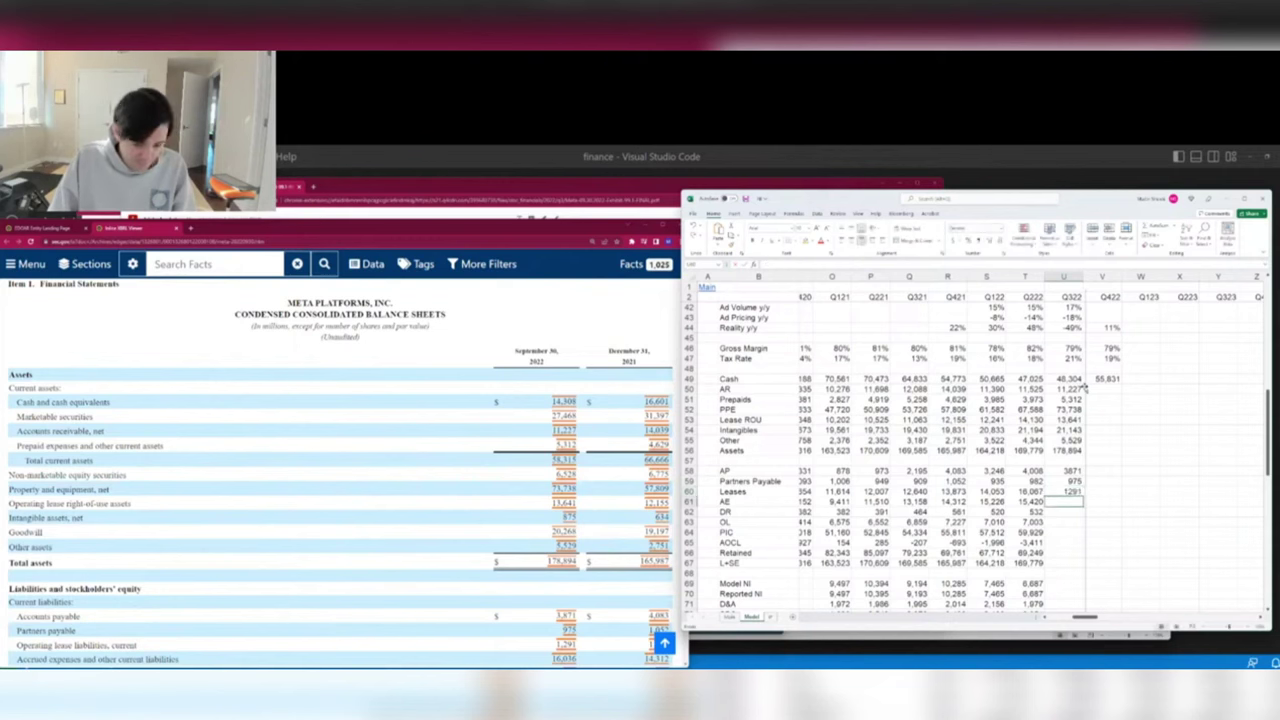
{"action": "type", "text": "16036"}
{"action": "key", "text": "Return"}
{"action": "key", "text": "alt+Tab"}
{"action": "scroll", "coordinate": [340, 470], "scroll_direction": "down", "scroll_amount": 1}
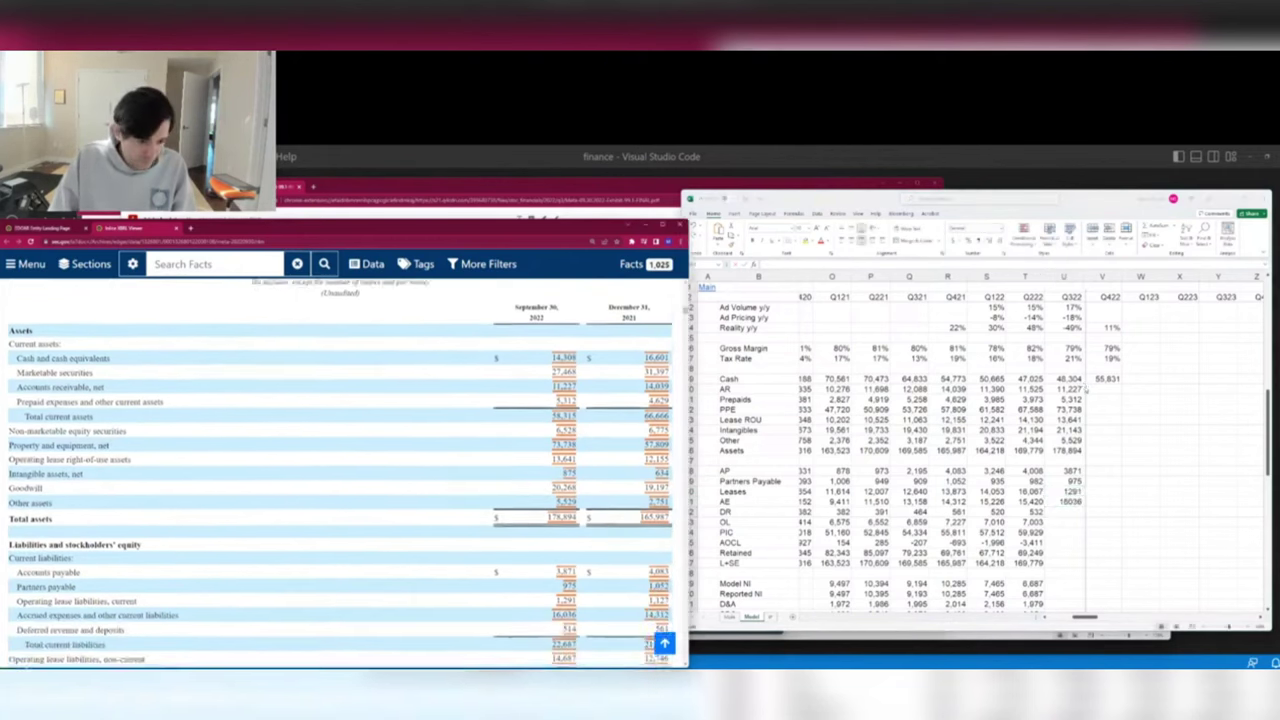
{"action": "key", "text": "alt+Tab"}
{"action": "type", "text": "514"}
{"action": "key", "text": "Return"}
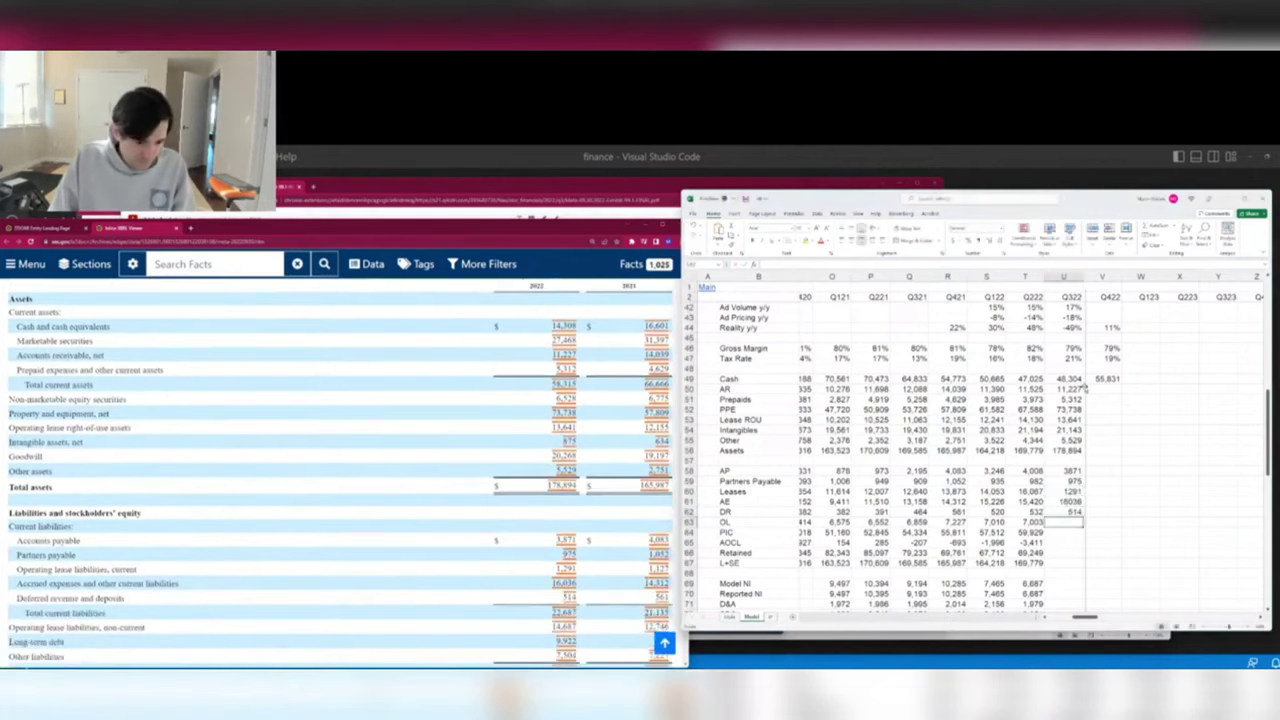
Move the 14,687 from OL into Leases as =1291+14687 (15,978), leaving OL blank.
{"action": "type", "text": "146"}
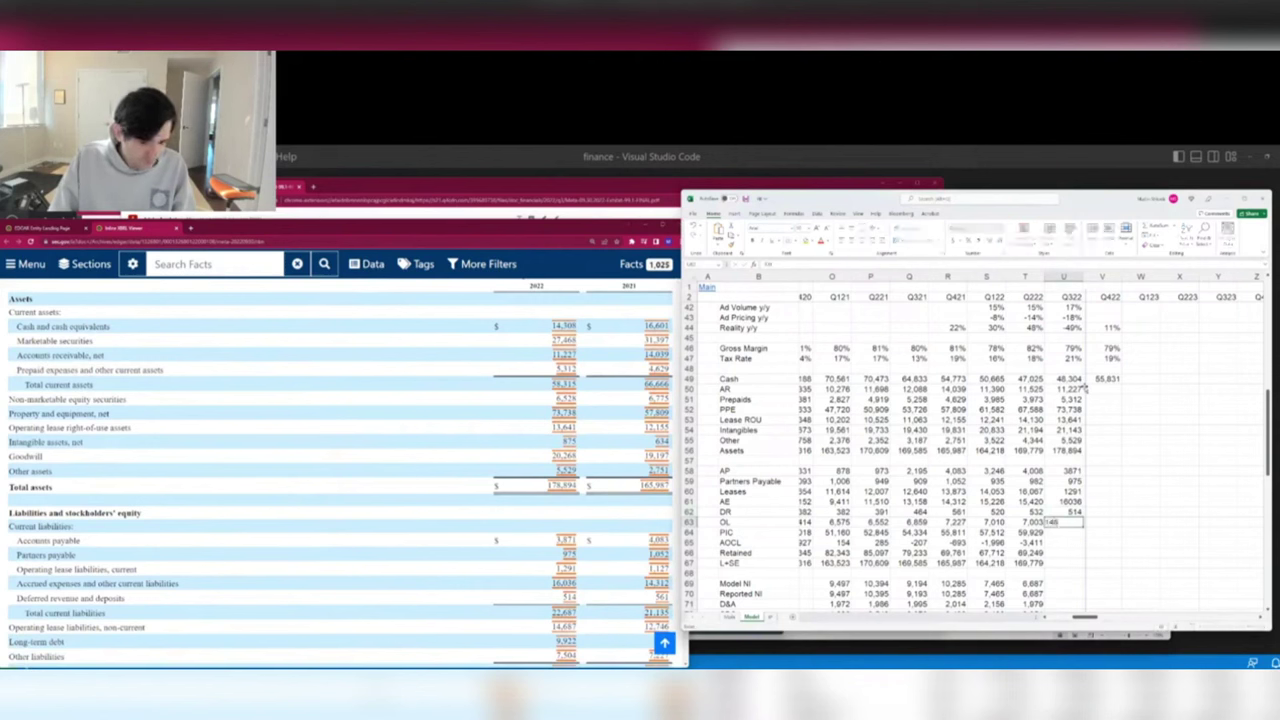
{"action": "type", "text": "87"}
{"action": "key", "text": "Return"}
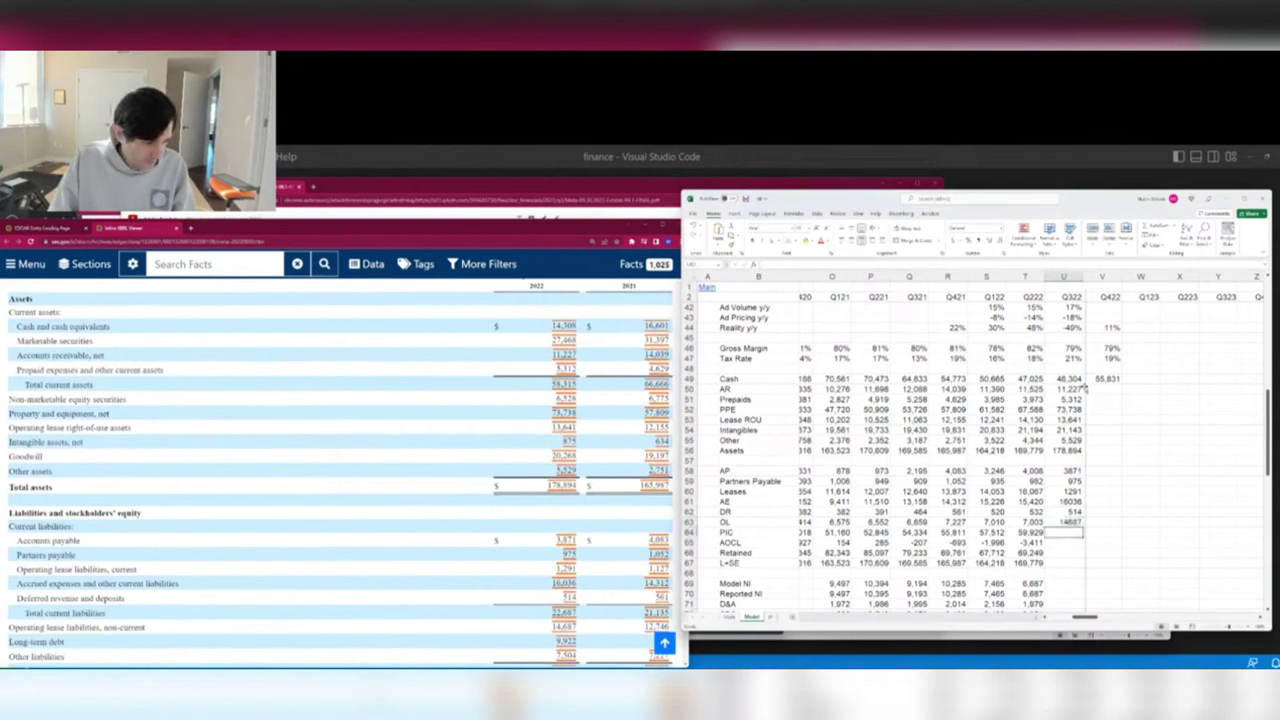
{"action": "key", "text": "Up"}
{"action": "key", "text": "Delete"}
{"action": "key", "text": "Up"}
{"action": "key", "text": "Up"}
{"action": "key", "text": "Up"}
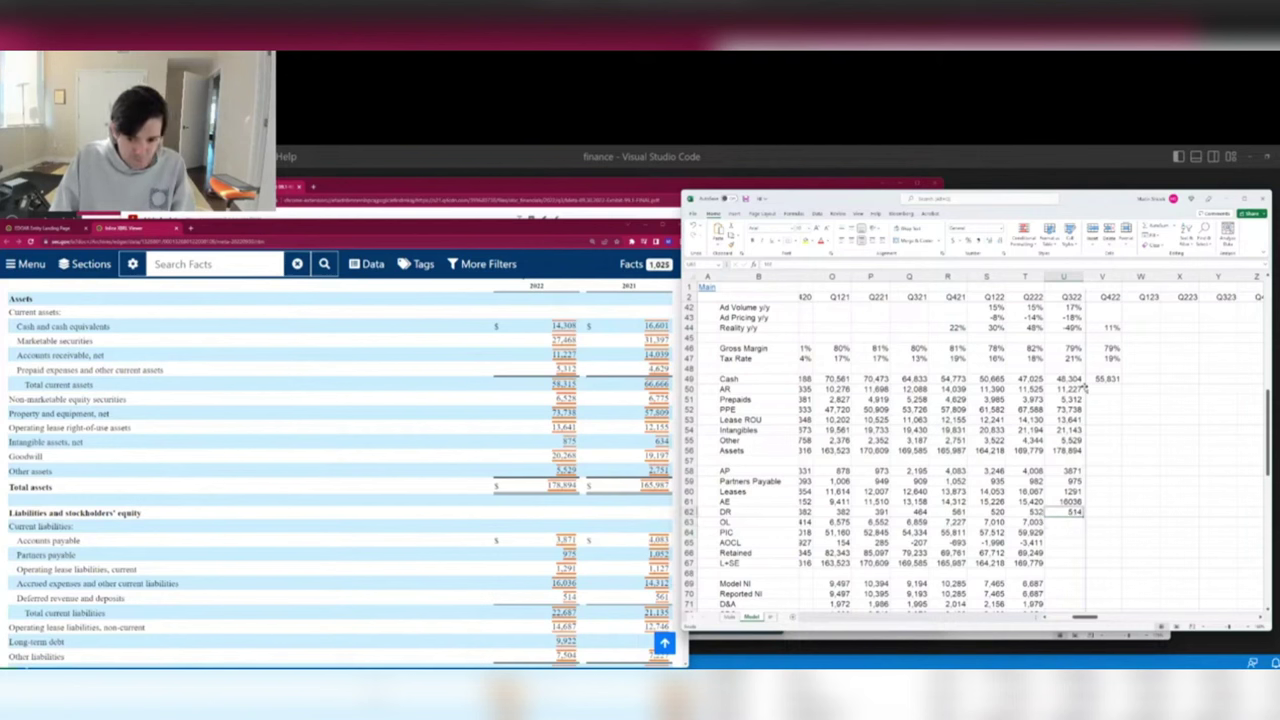
{"action": "key", "text": "F2"}
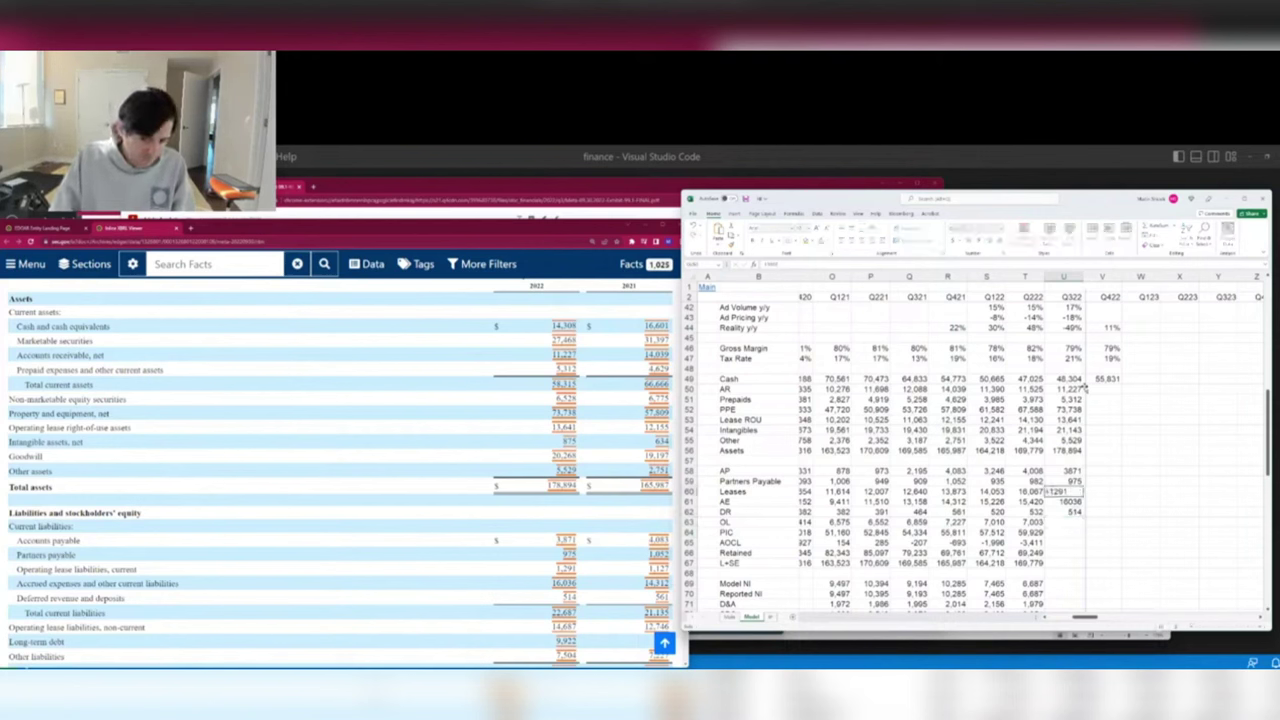
{"action": "type", "text": "+14687"}
{"action": "key", "text": "Return"}
{"action": "key", "text": "Down"}
{"action": "key", "text": "Down"}
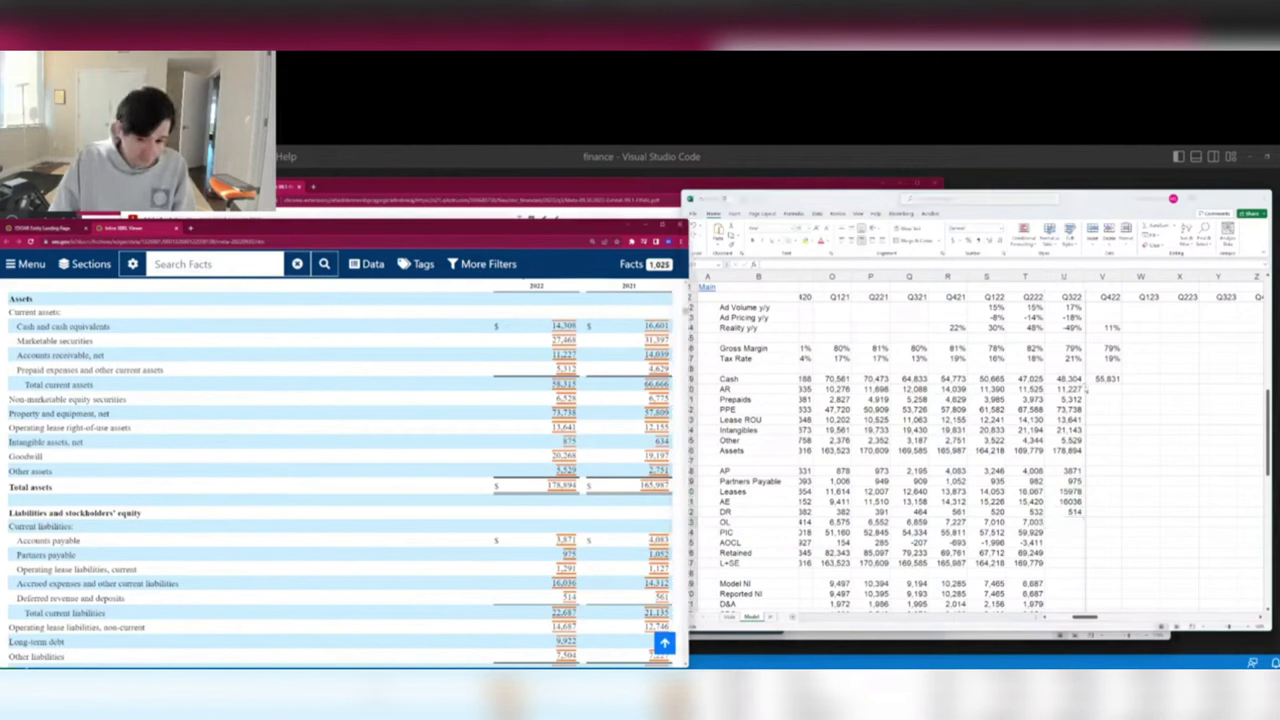
{"action": "scroll", "coordinate": [340, 470], "scroll_direction": "down", "scroll_amount": 3}
{"action": "scroll", "coordinate": [350, 480], "scroll_direction": "down", "scroll_amount": 1}
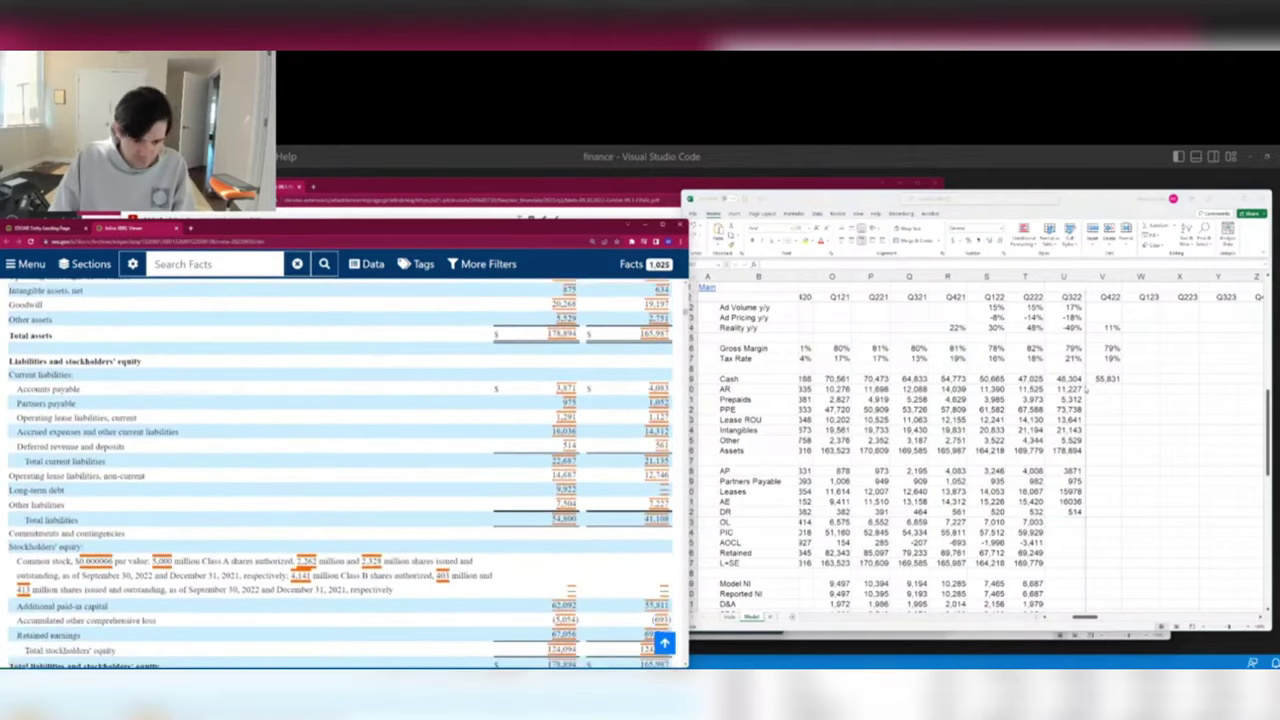
{"action": "left_click", "coordinate": [1085, 392]}
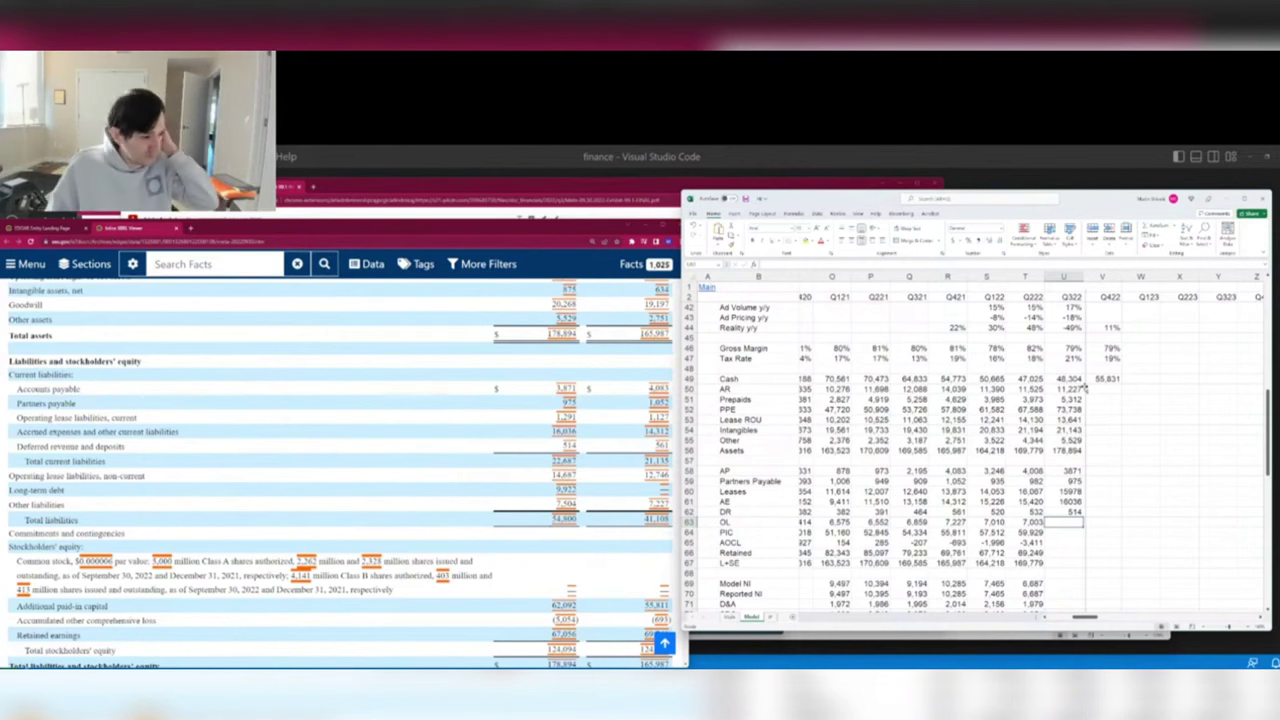
Search 'facebook debt' and read the Reuters article on Meta's bond debut.
{"action": "left_click", "coordinate": [350, 328]}
{"action": "key", "text": "ctrl+t"}
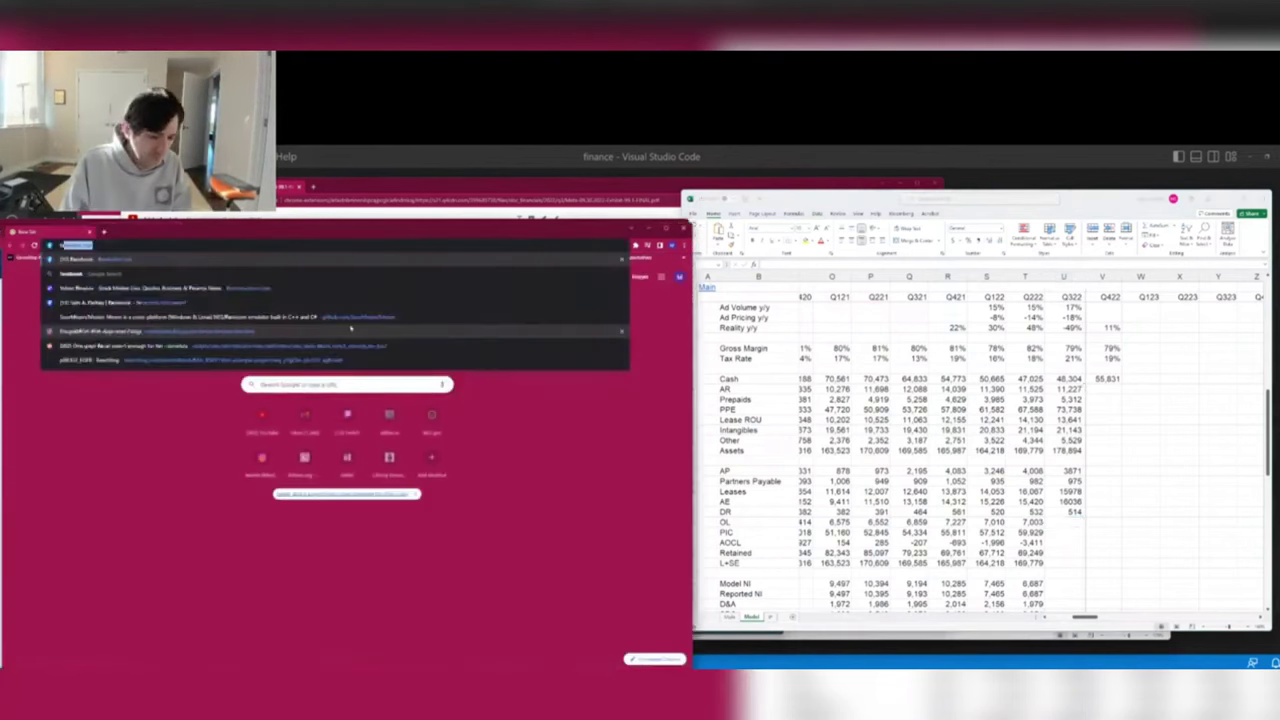
{"action": "type", "text": "facebook debt"}
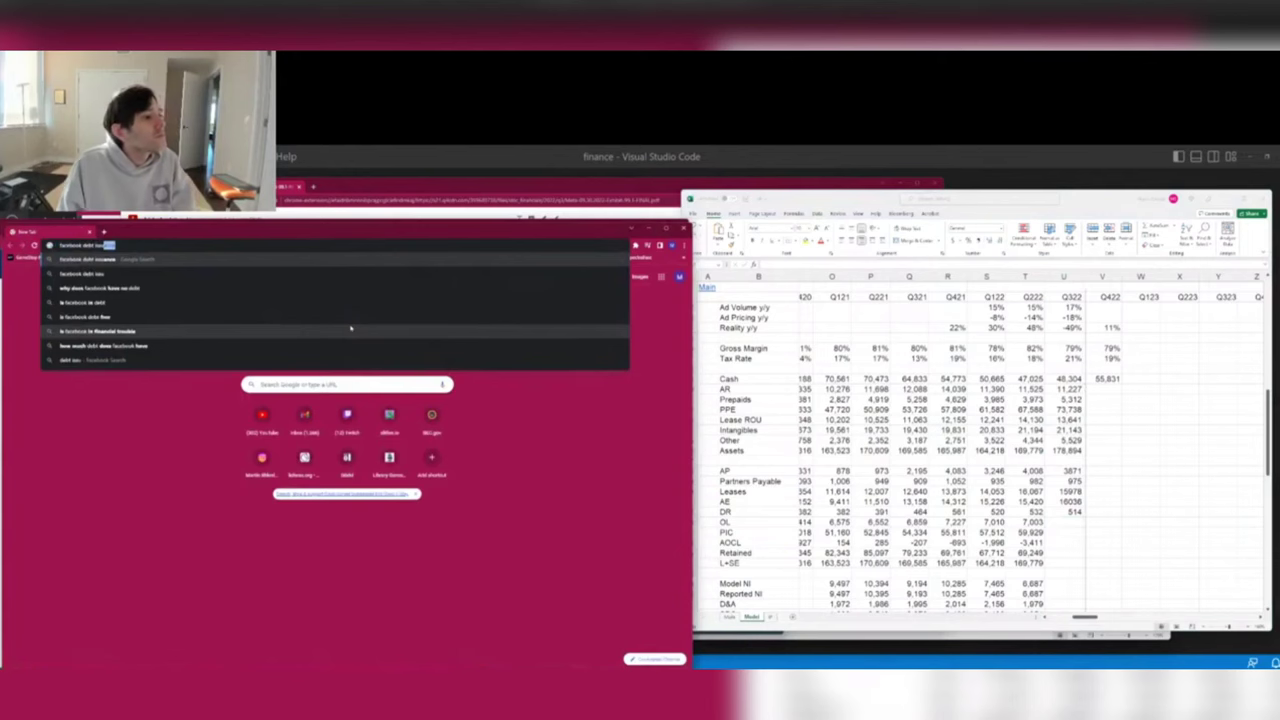
{"action": "key", "text": "Return"}
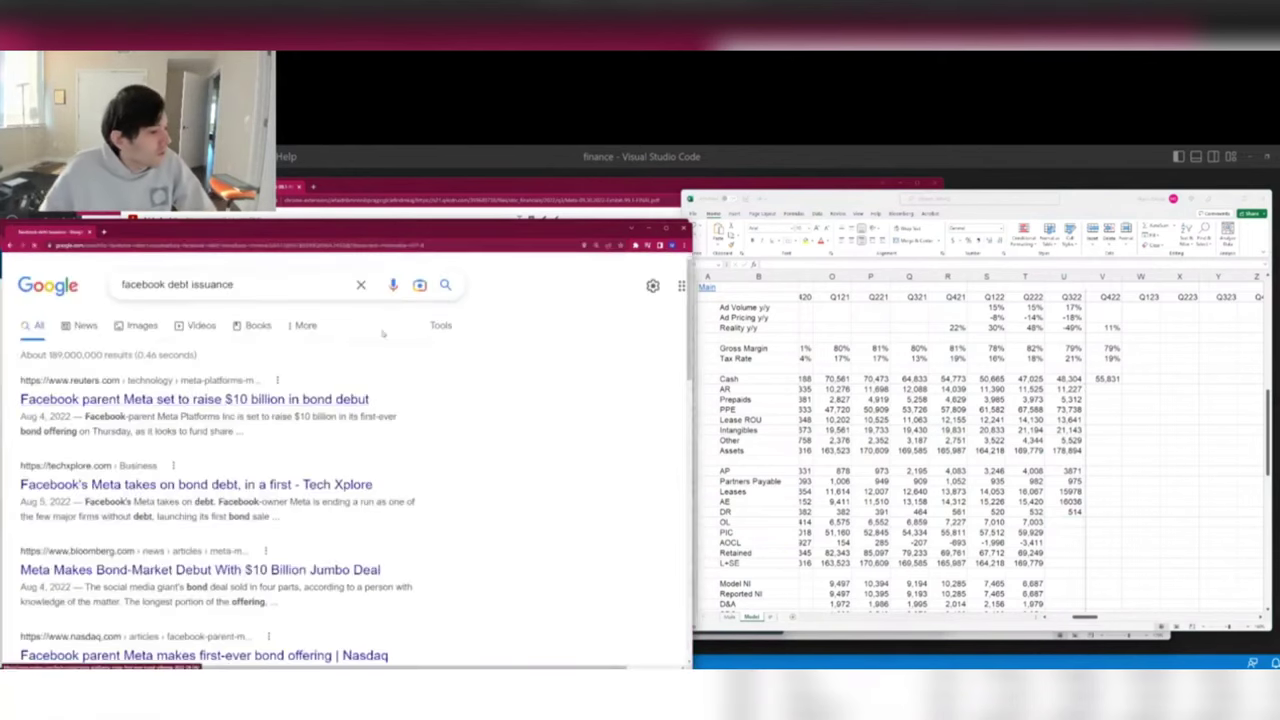
{"action": "left_click", "coordinate": [250, 399]}
{"action": "scroll", "coordinate": [466, 451], "scroll_direction": "down", "scroll_amount": 3}
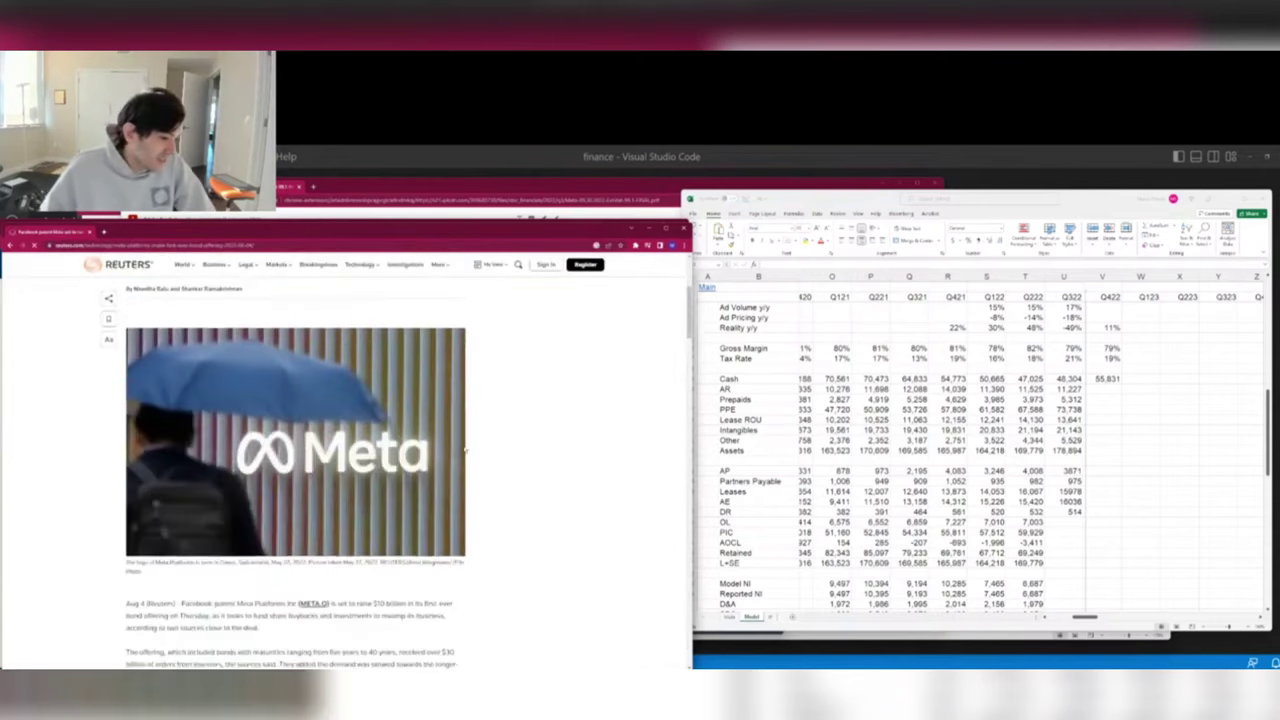
{"action": "scroll", "coordinate": [466, 451], "scroll_direction": "down", "scroll_amount": 3}
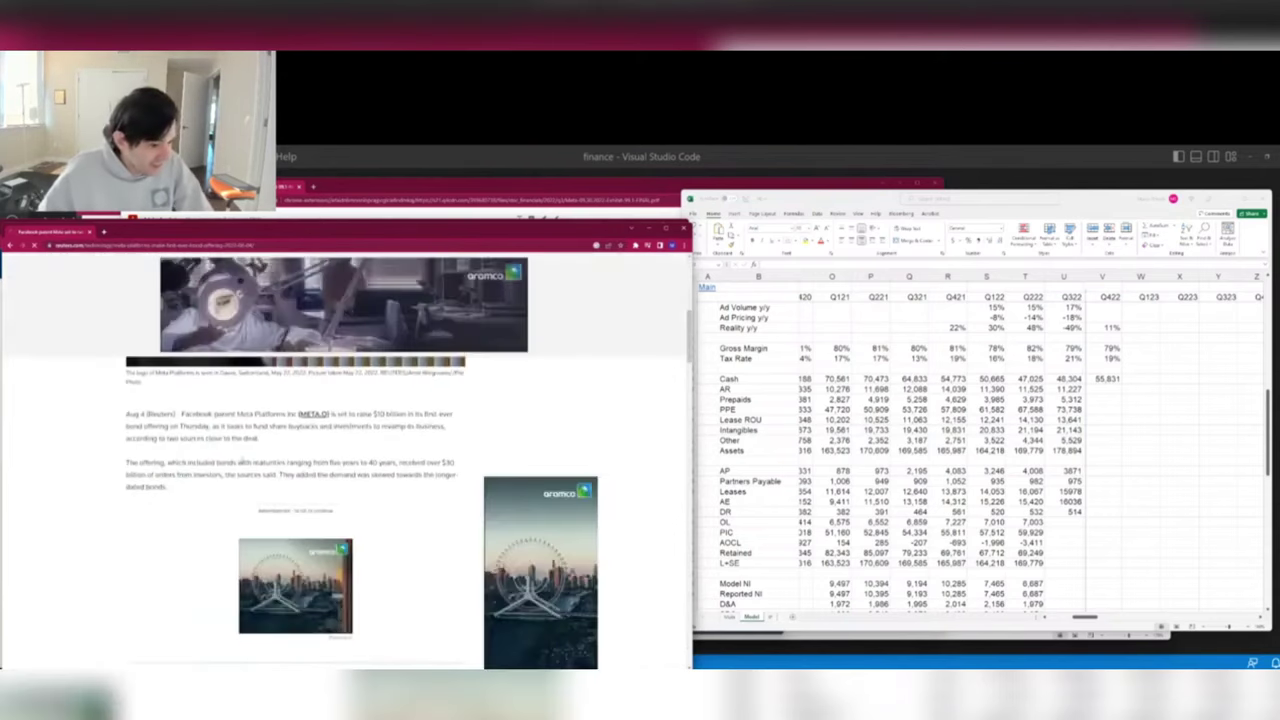
{"action": "left_click_drag", "start_coordinate": [138, 463], "coordinate": [354, 490]}
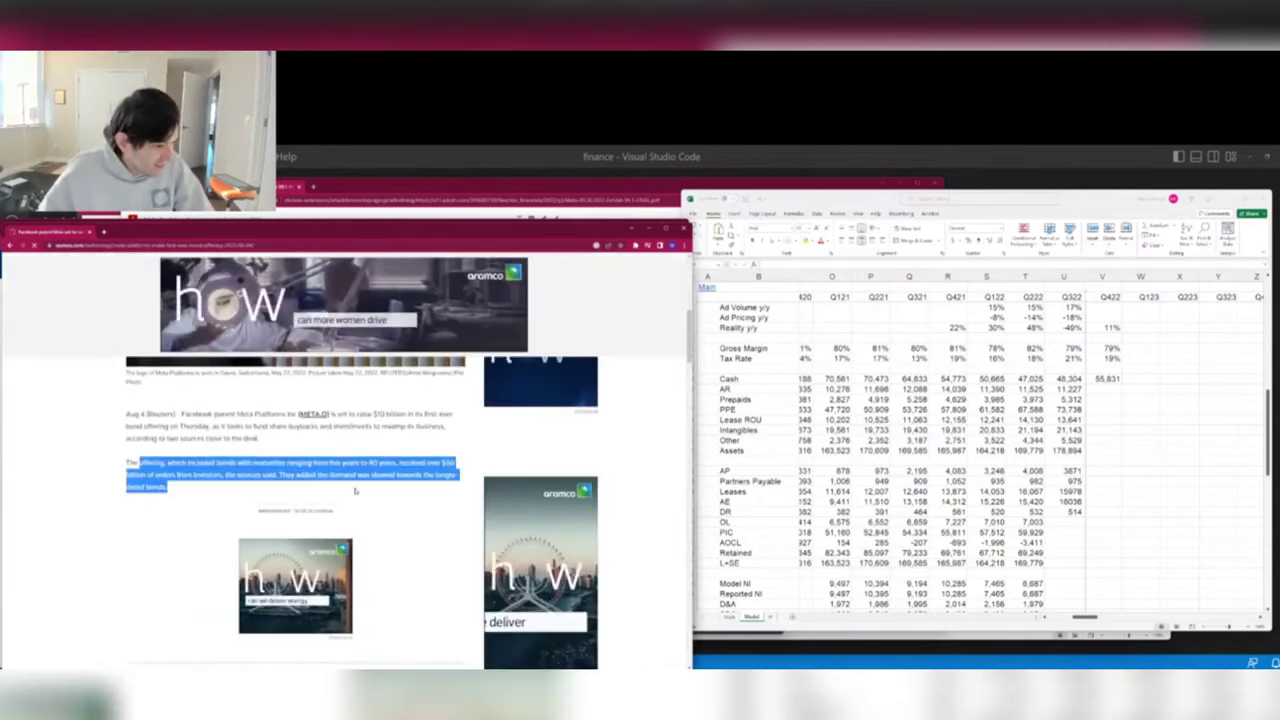
{"action": "left_click", "coordinate": [354, 490]}
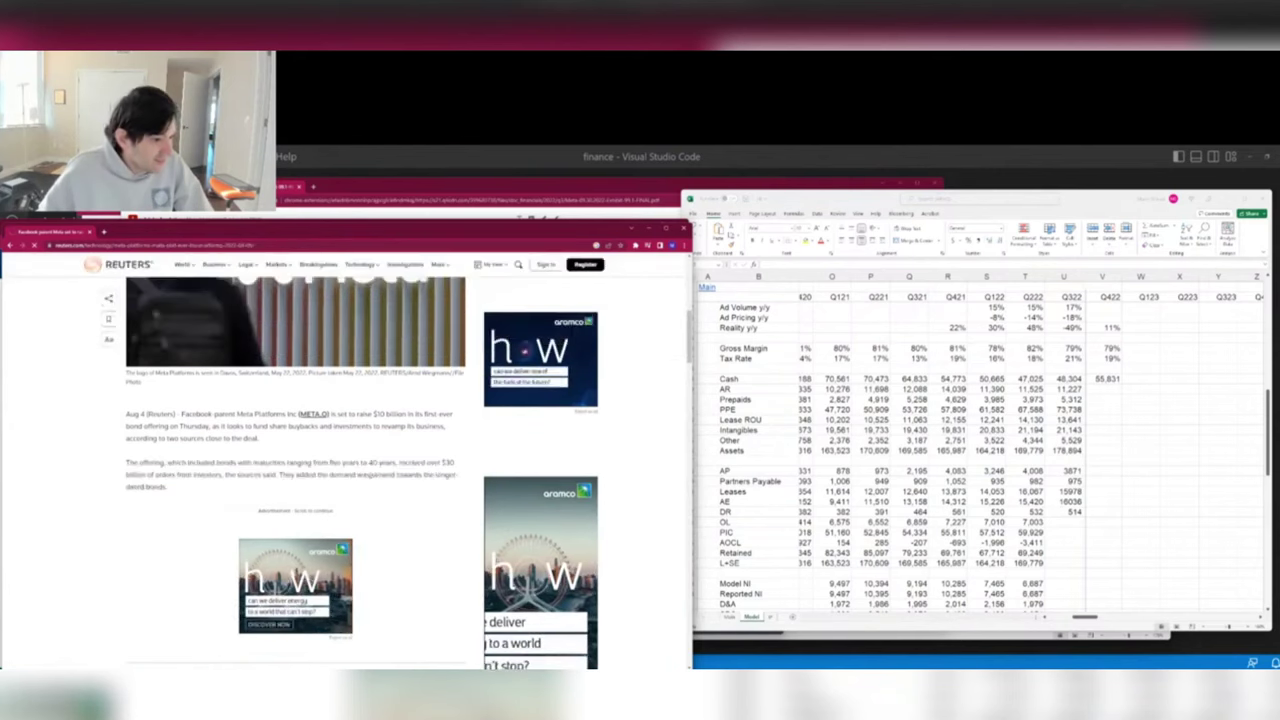
{"action": "scroll", "coordinate": [405, 412], "scroll_direction": "down", "scroll_amount": 3}
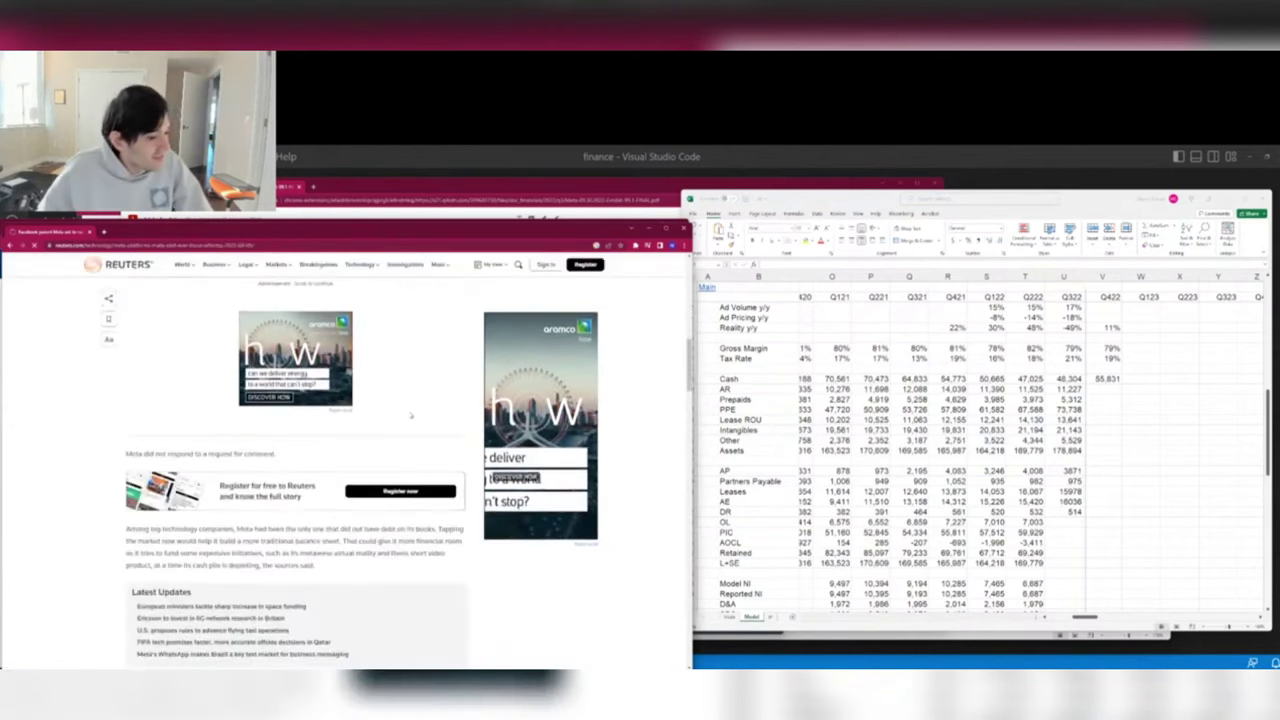
{"action": "scroll", "coordinate": [411, 415], "scroll_direction": "down", "scroll_amount": 3}
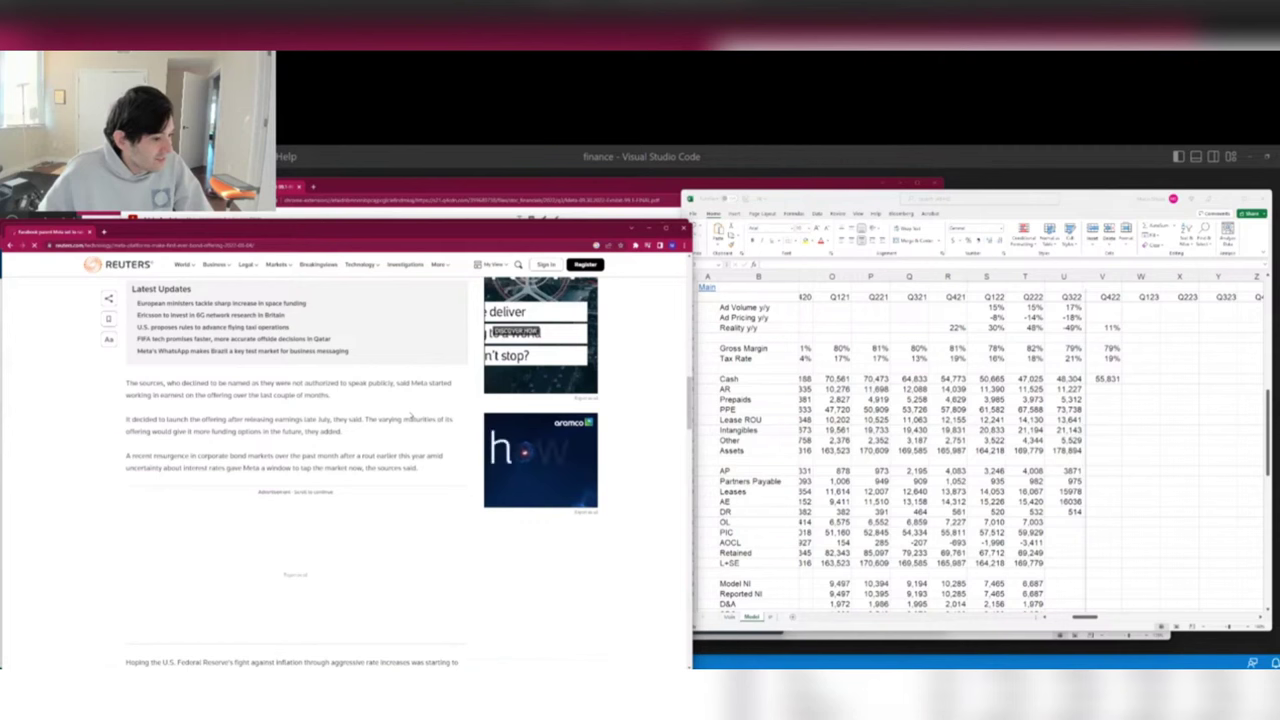
{"action": "scroll", "coordinate": [411, 417], "scroll_direction": "down", "scroll_amount": 3}
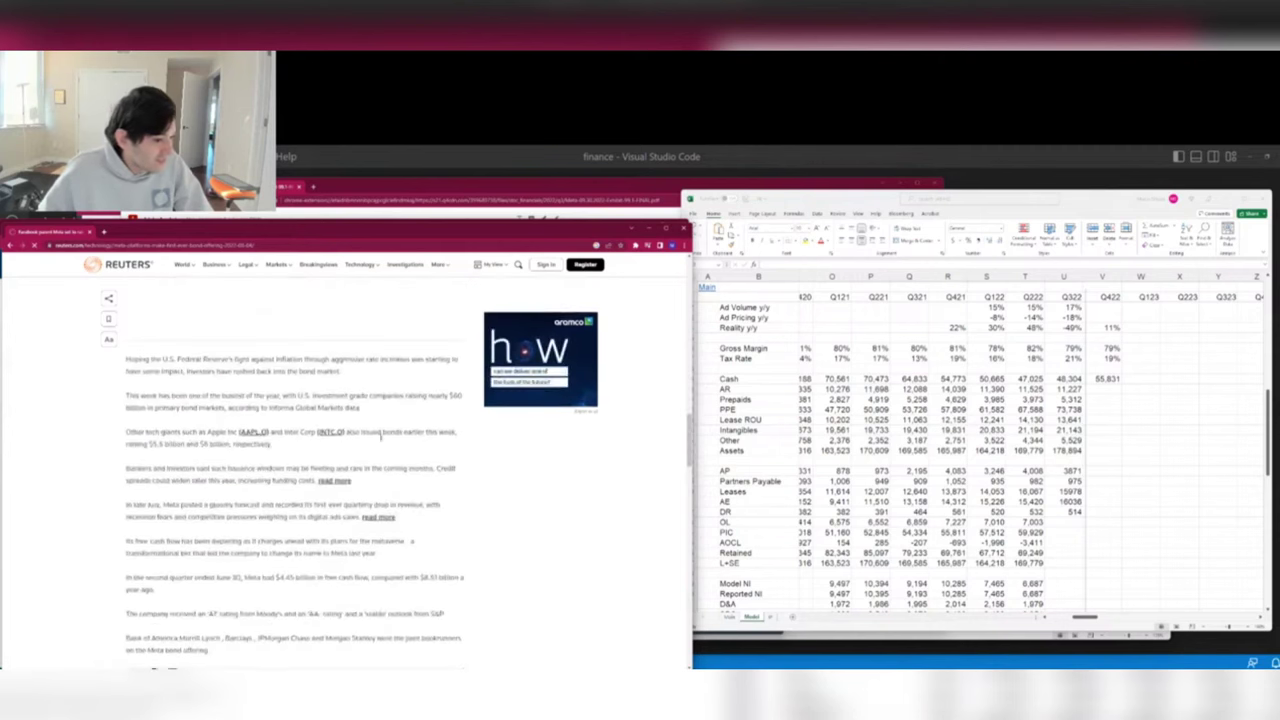
{"action": "scroll", "coordinate": [244, 427], "scroll_direction": "down", "scroll_amount": 3}
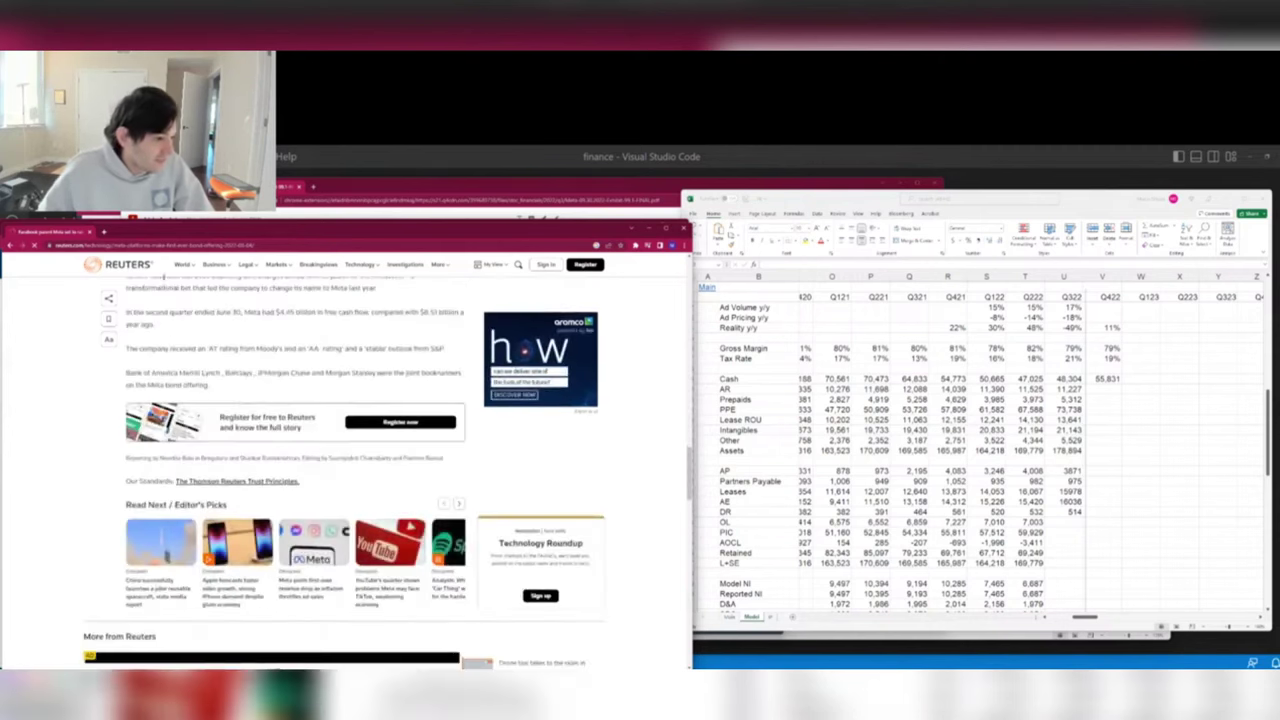
Insert a row above OL labelled Debt and select its Q322 cell.
{"action": "key", "text": "alt+Tab"}
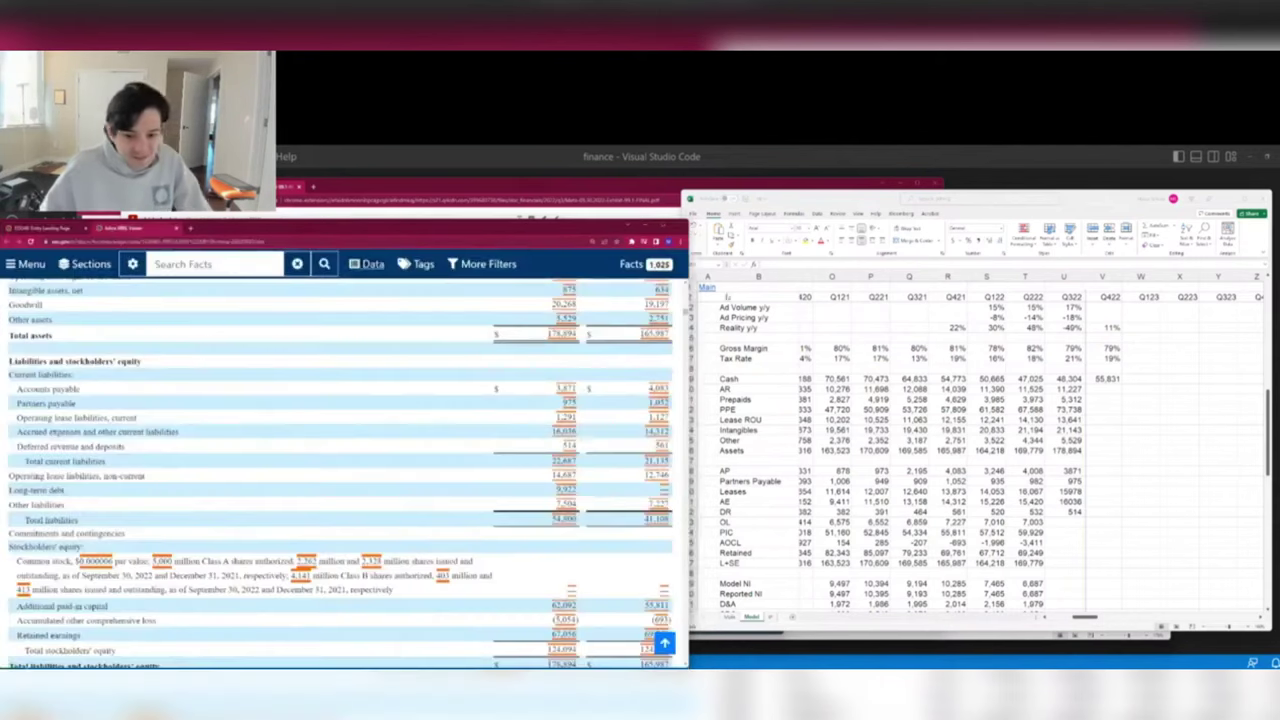
{"action": "left_click", "coordinate": [1065, 521]}
{"action": "scroll", "coordinate": [1122, 493], "scroll_direction": "left", "scroll_amount": 1}
{"action": "key", "text": "shift+space"}
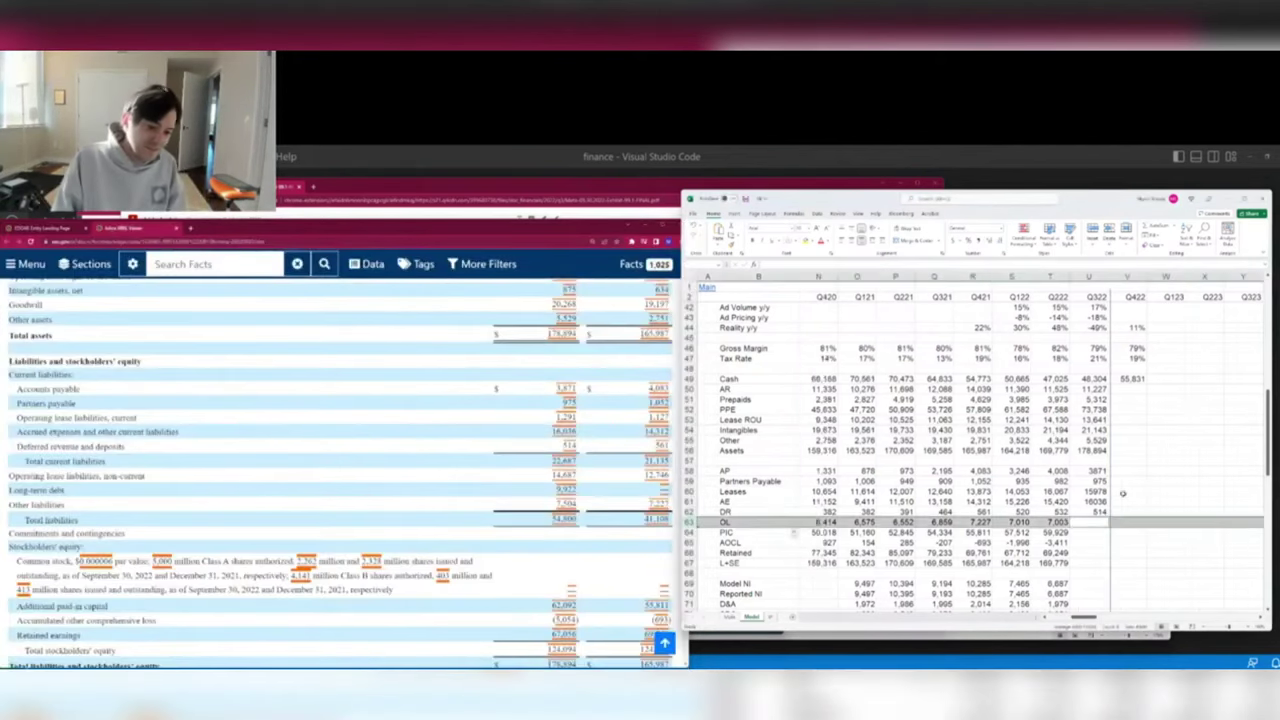
{"action": "key", "text": "ctrl+shift+equal"}
{"action": "key", "text": "Right"}
{"action": "type", "text": "Debt"}
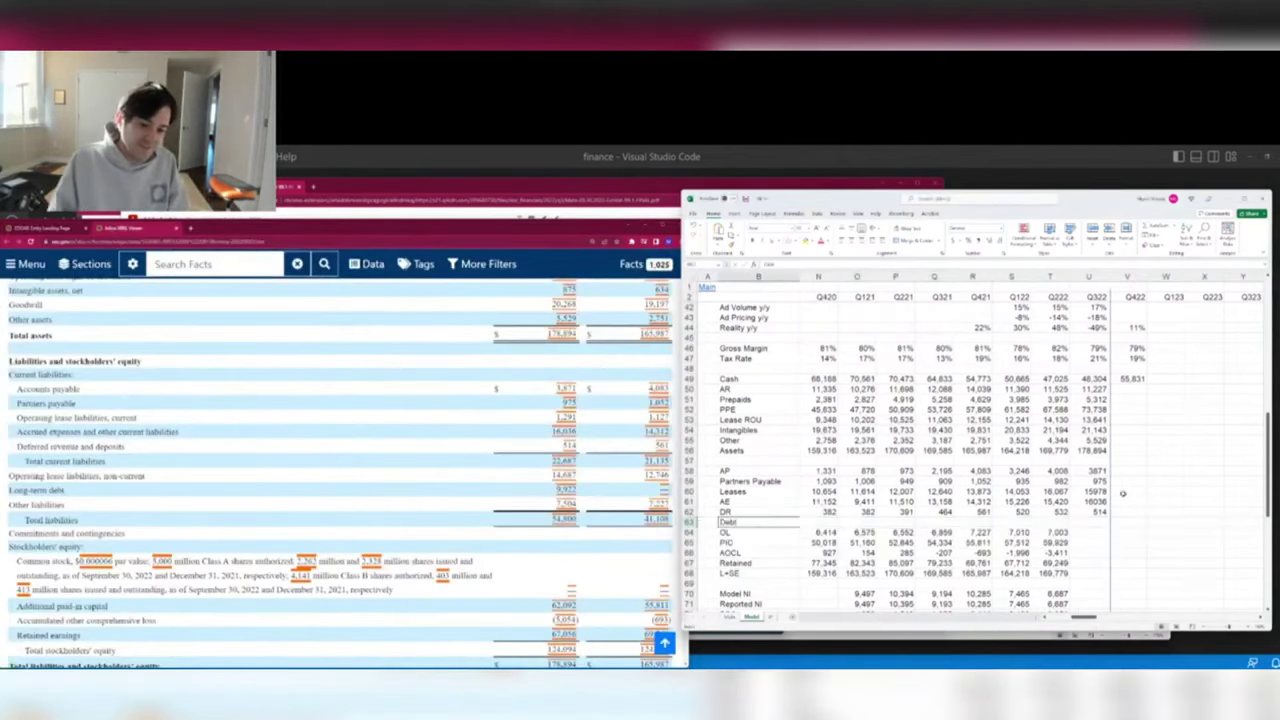
{"action": "left_click", "coordinate": [1087, 524]}
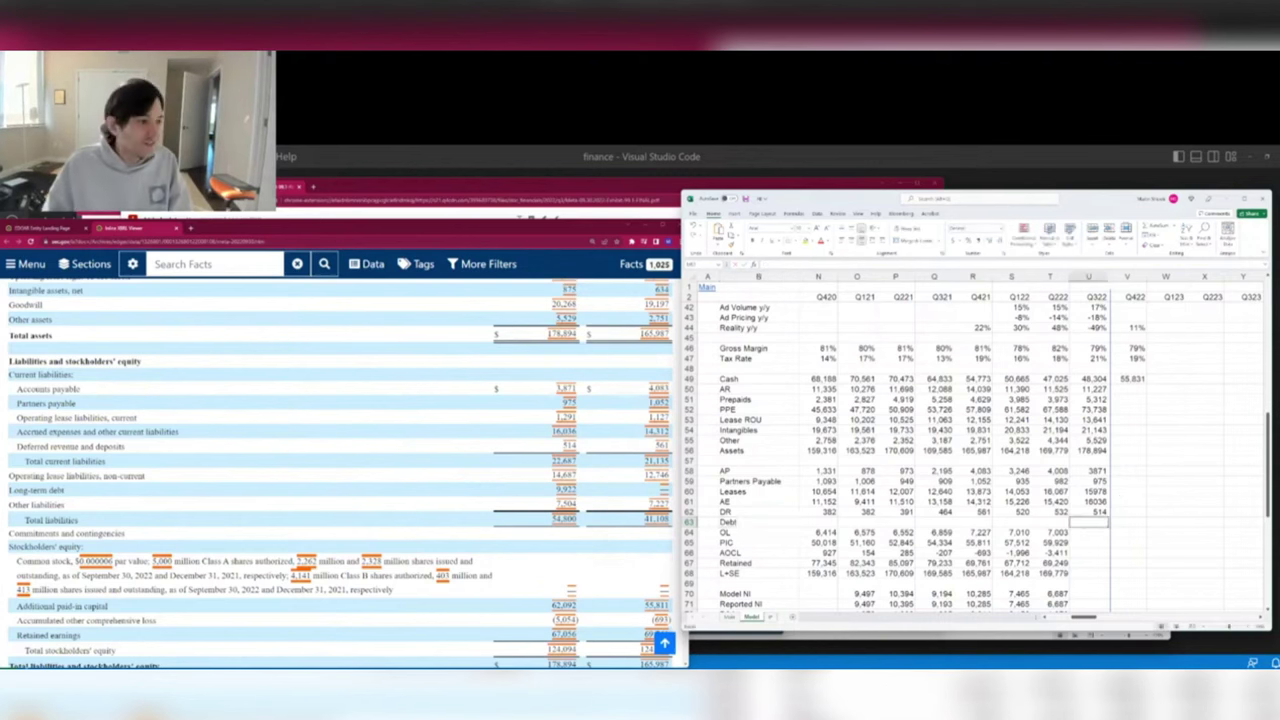
{"action": "left_click", "coordinate": [355, 192]}
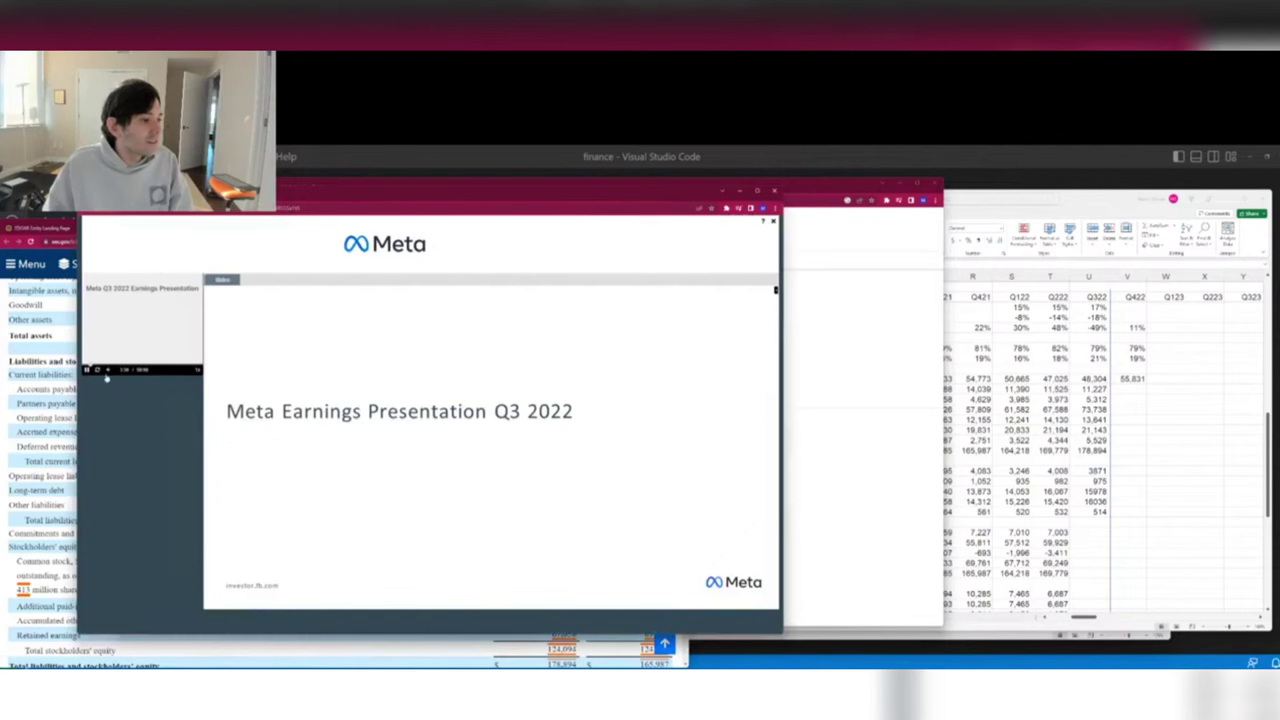
{"action": "left_click", "coordinate": [86, 370]}
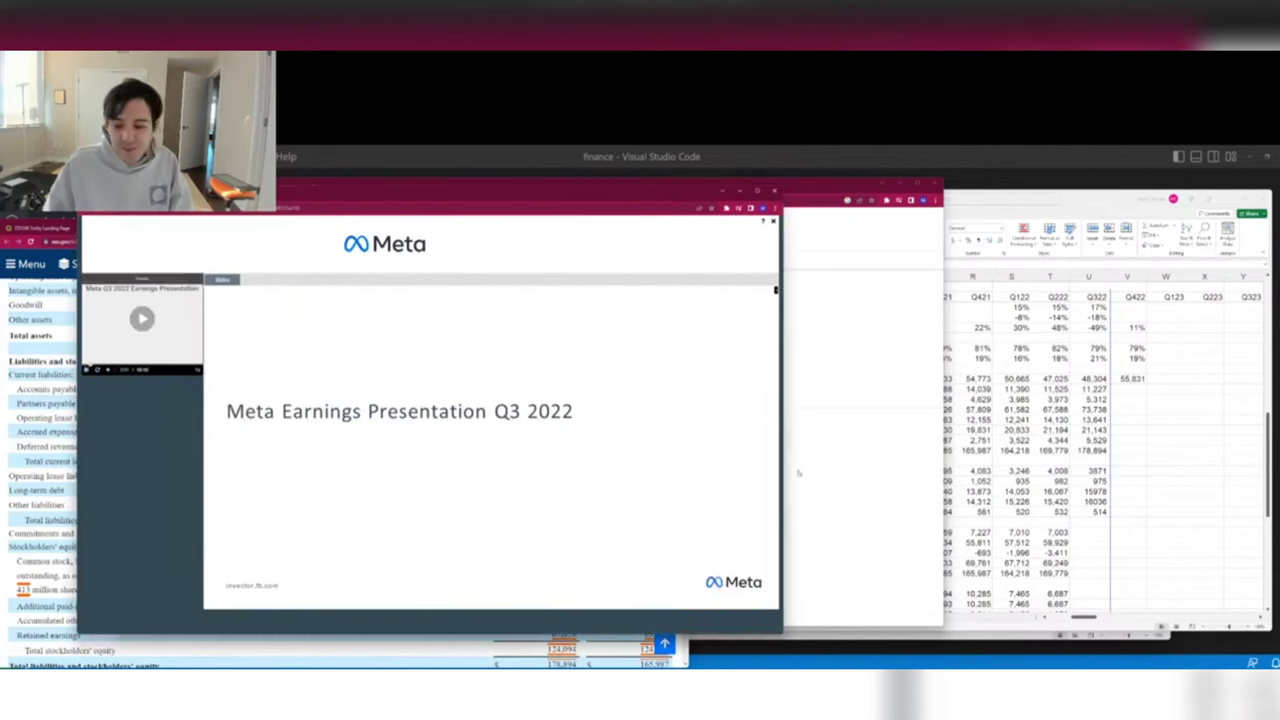
{"action": "left_click", "coordinate": [920, 503]}
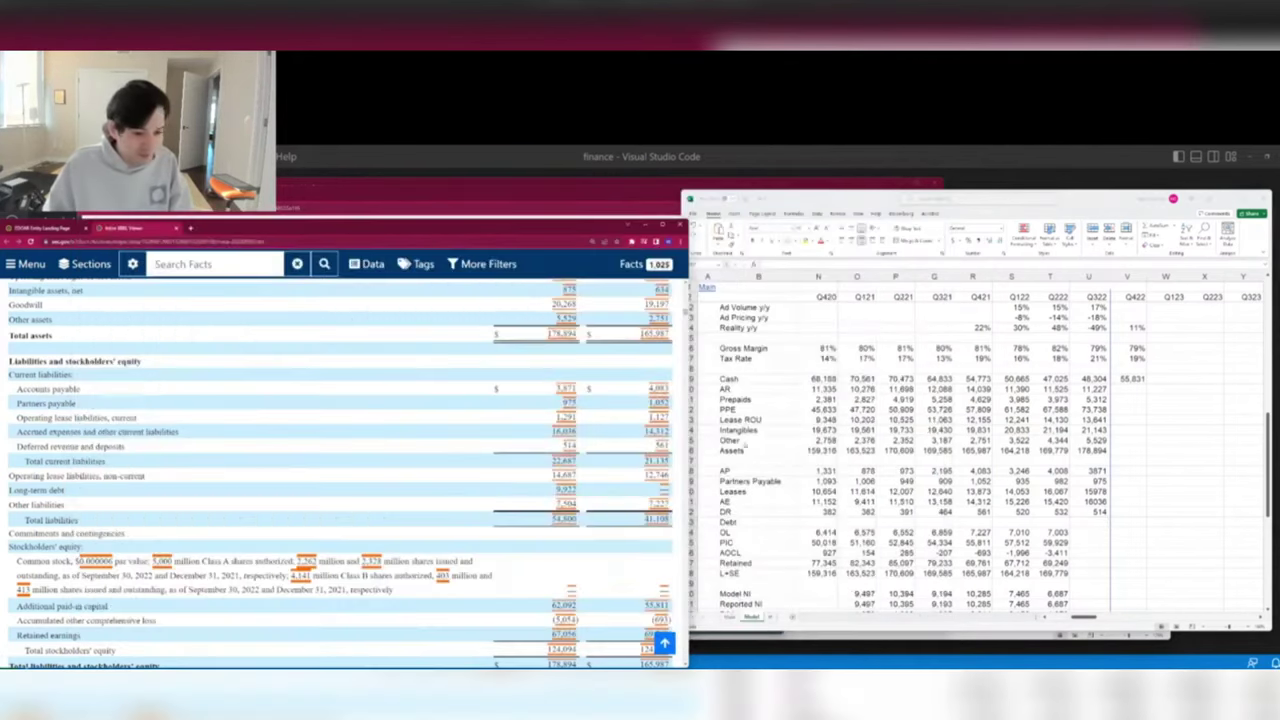
Enter Q322 Debt 9,922, comma-format AP through Debt, and enter OL 7,504.
{"action": "type", "text": "9922"}
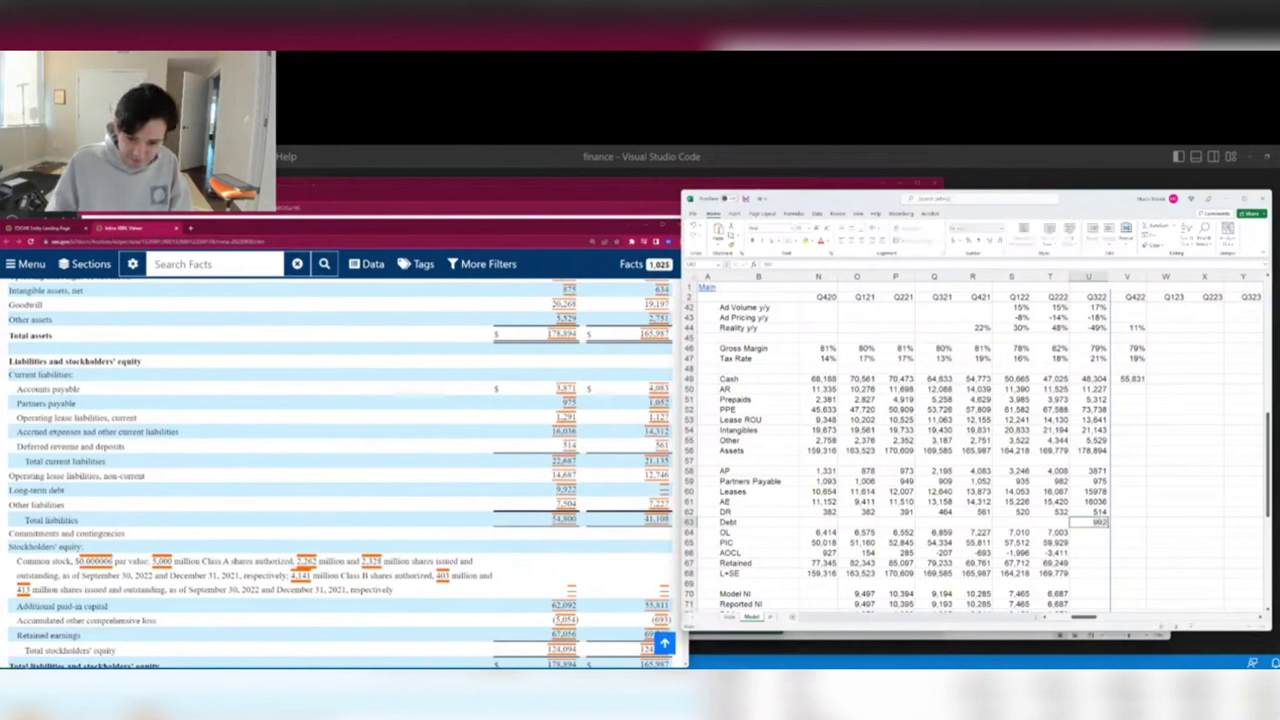
{"action": "key", "text": "ctrl+Return"}
{"action": "key", "text": "shift+Up"}
{"action": "key", "text": "shift+Up"}
{"action": "key", "text": "shift+Up"}
{"action": "key", "text": "shift+Up"}
{"action": "key", "text": "shift+Up"}
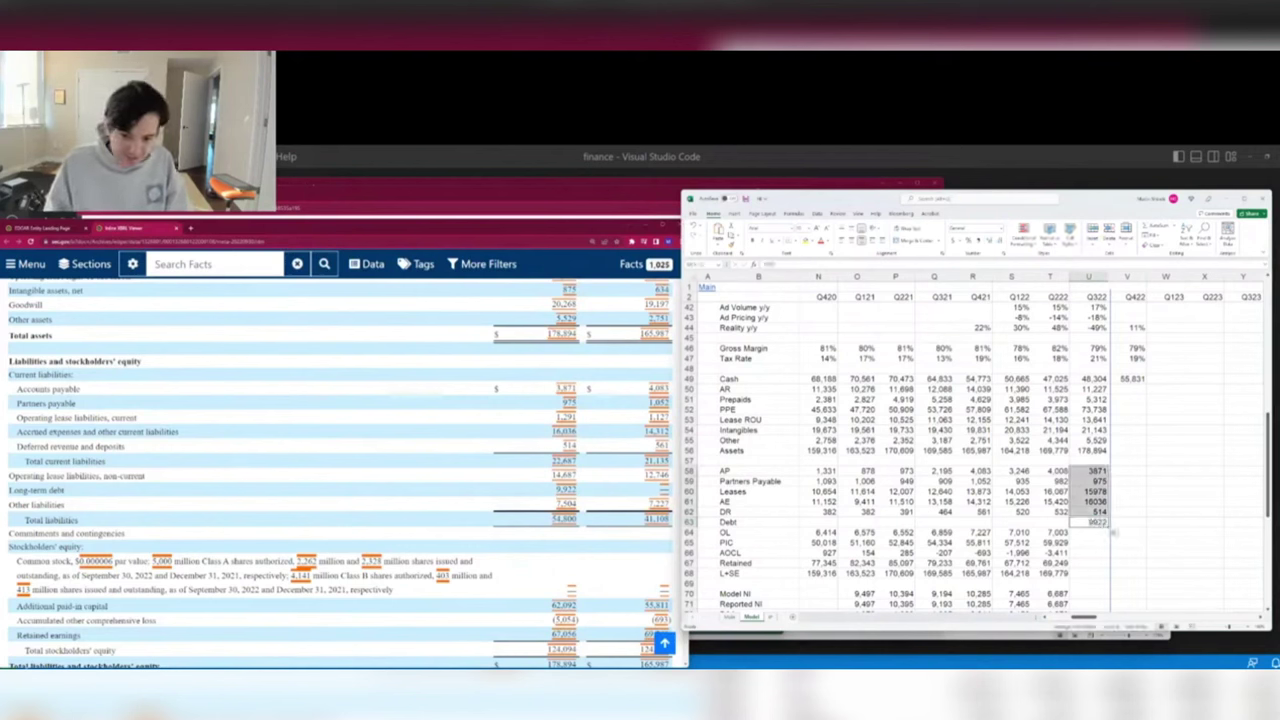
{"action": "key", "text": "ctrl+1"}
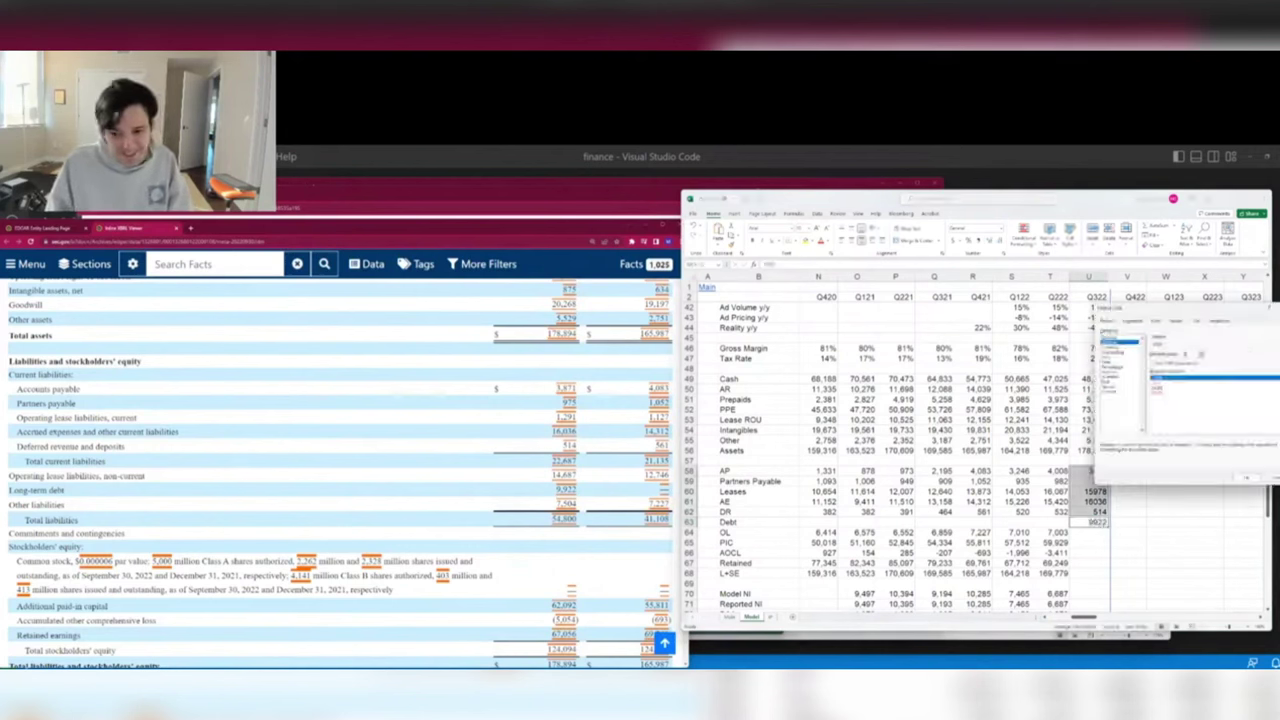
{"action": "key", "text": "Return"}
{"action": "key", "text": "Down"}
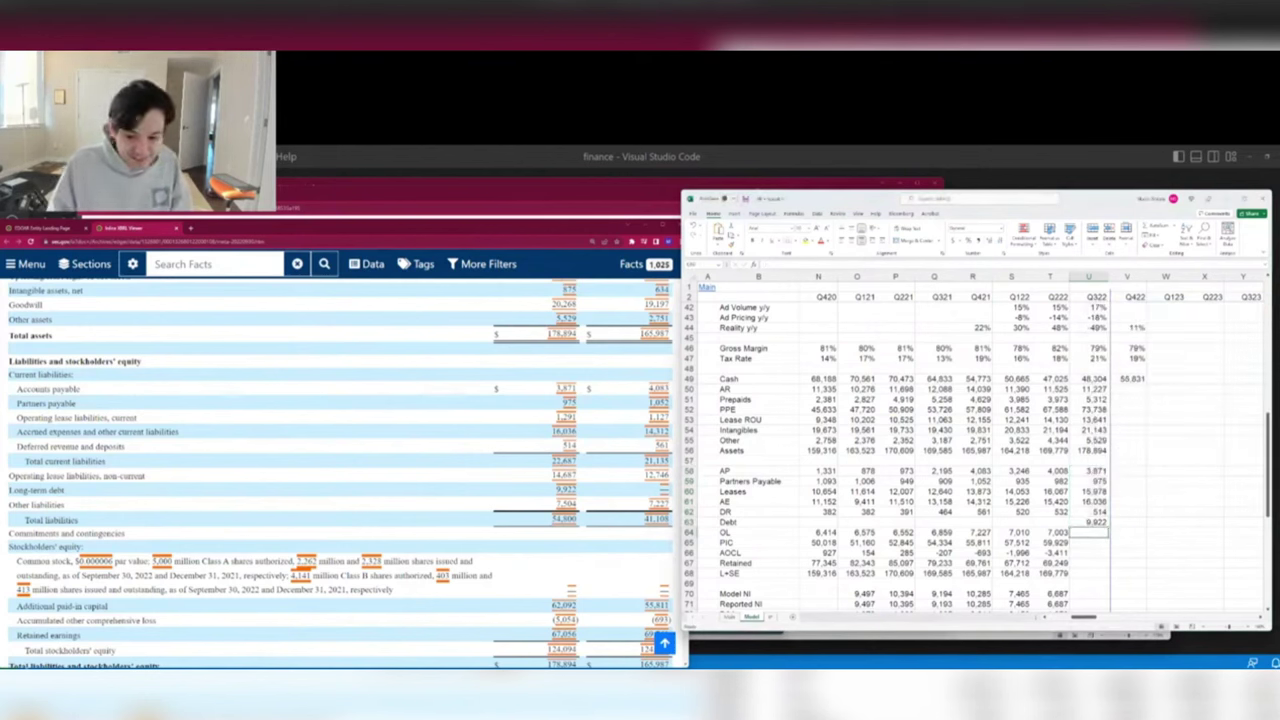
{"action": "type", "text": "7504"}
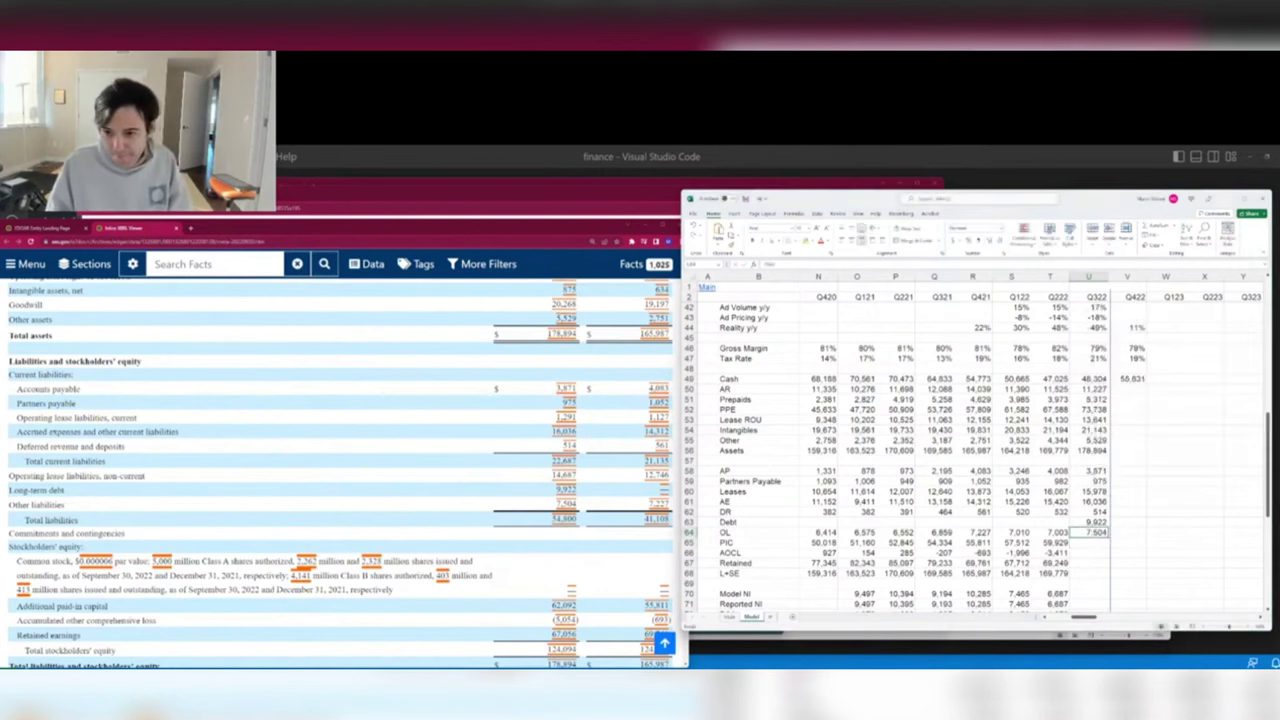
{"action": "key", "text": "Return"}
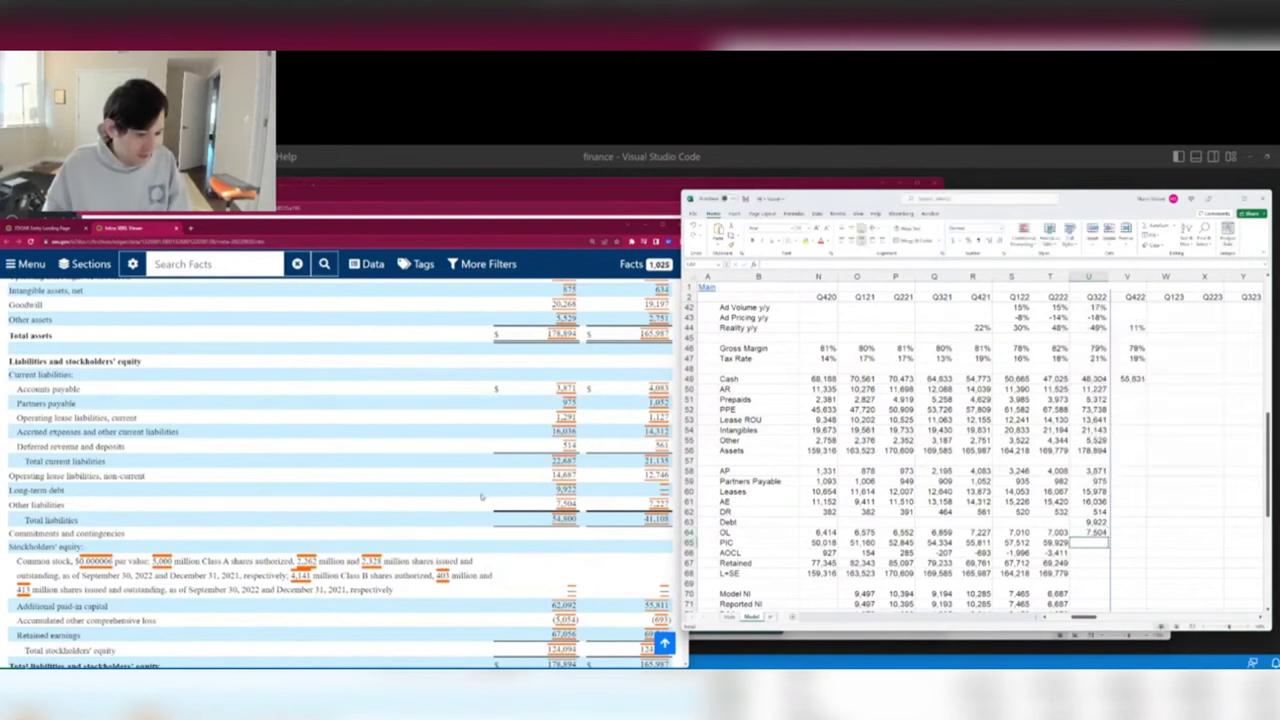
Enter PIC 62,092, AOCL -5,054 and Retained 67,056, then fill and comma-format L+SE 178,894.
{"action": "scroll", "coordinate": [657, 474], "scroll_direction": "down", "scroll_amount": 2}
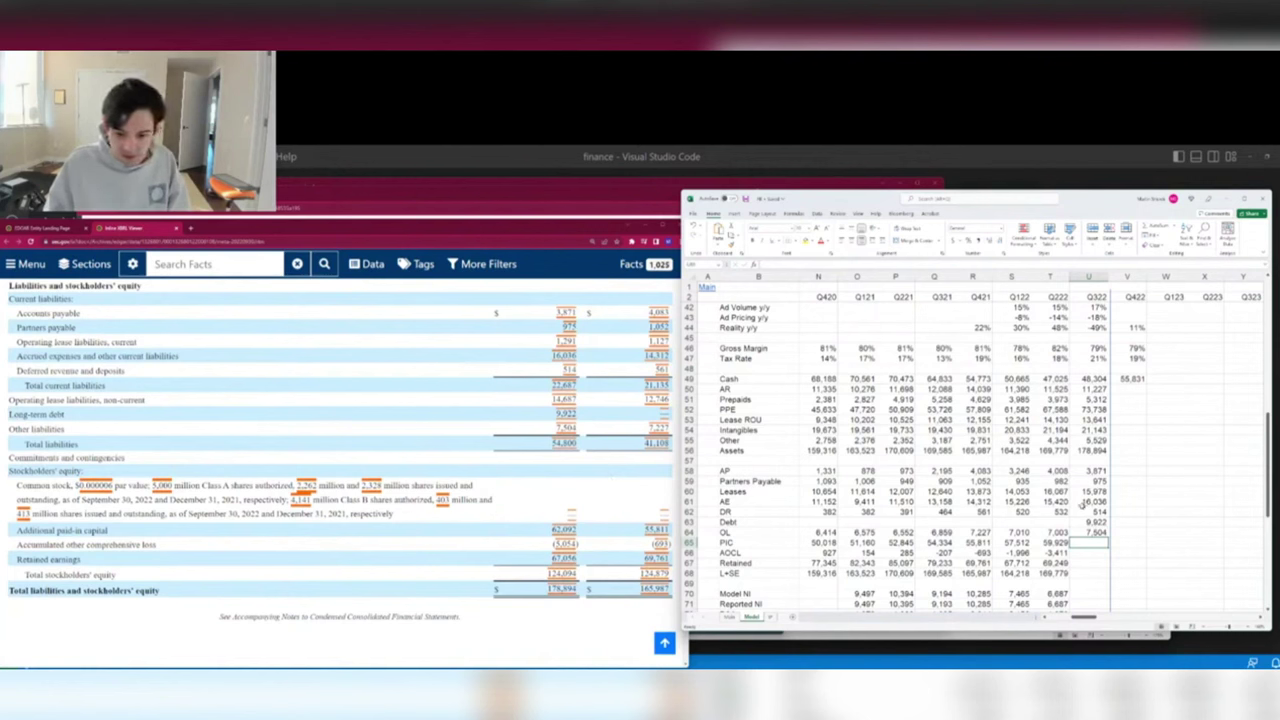
{"action": "type", "text": "62092"}
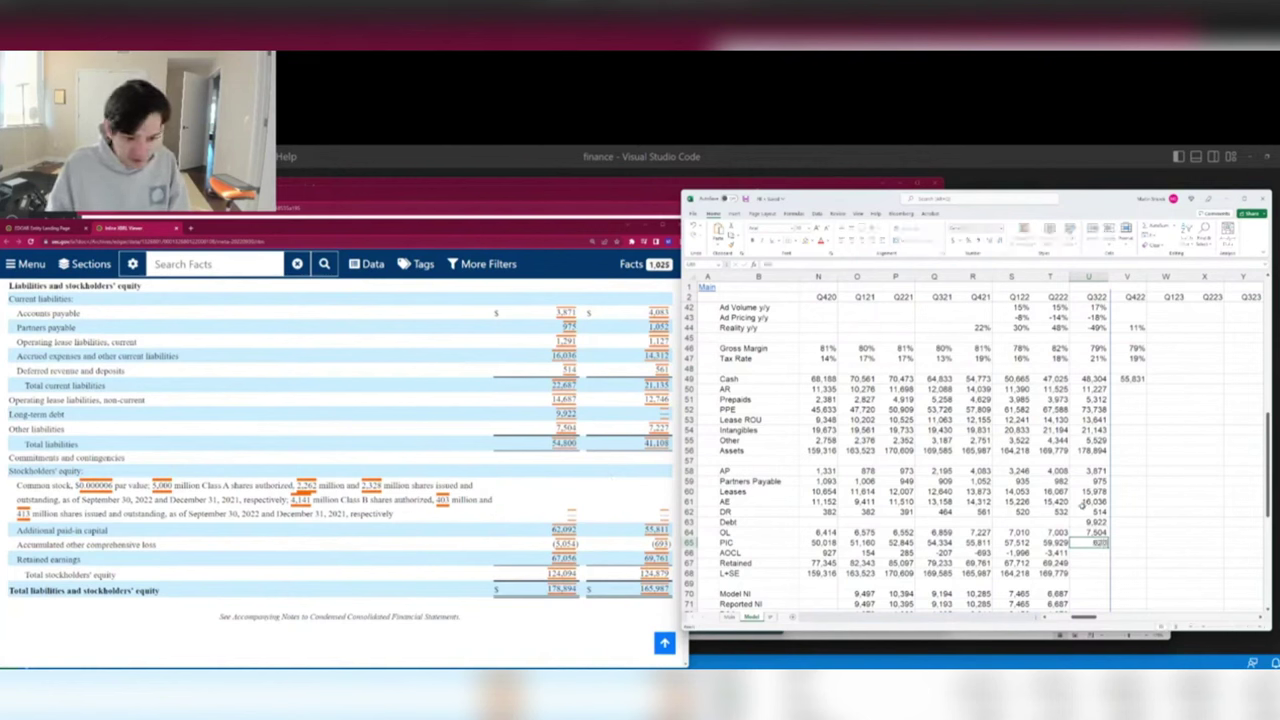
{"action": "key", "text": "Return"}
{"action": "type", "text": "-5054"}
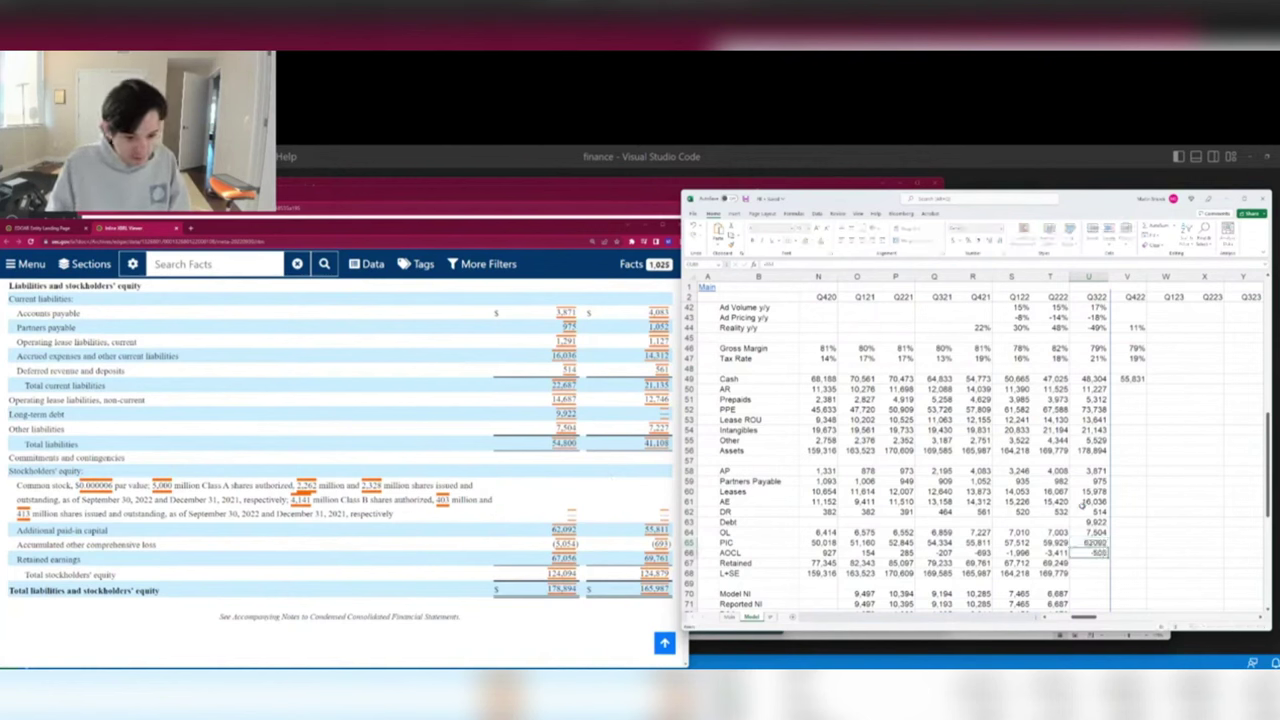
{"action": "key", "text": "Return"}
{"action": "type", "text": "67056"}
{"action": "key", "text": "Return"}
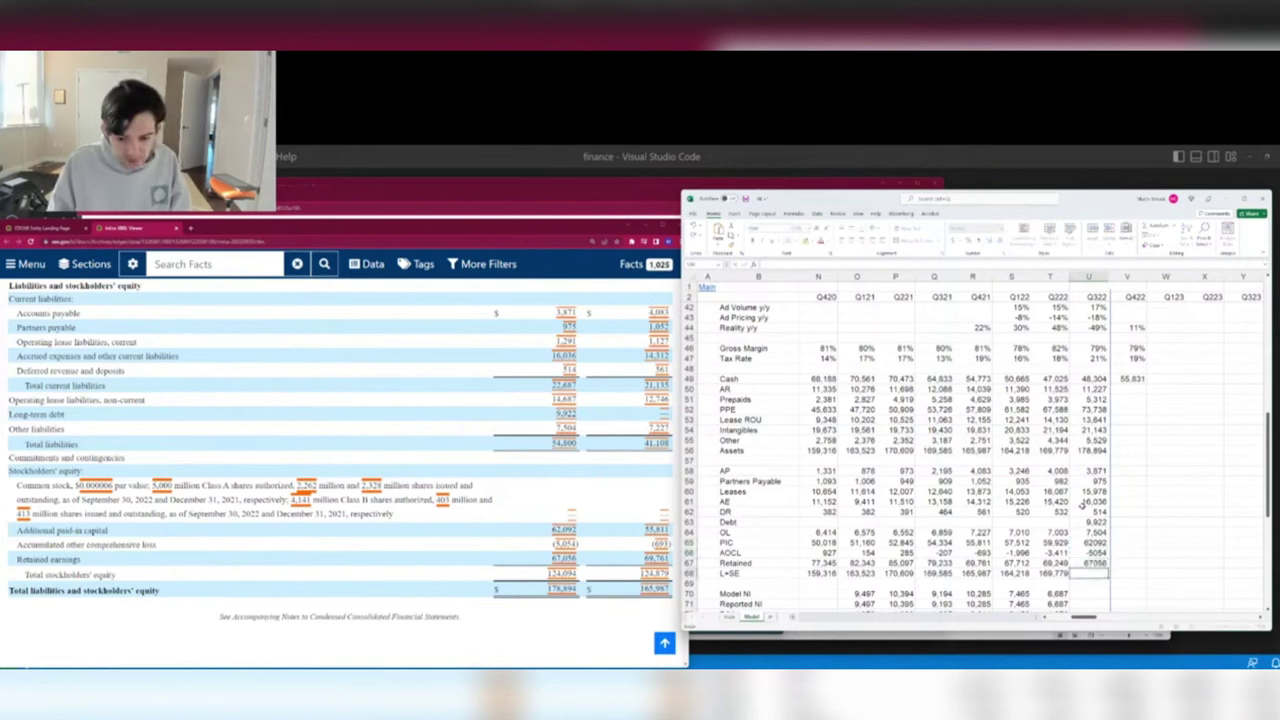
{"action": "key", "text": "ctrl+r"}
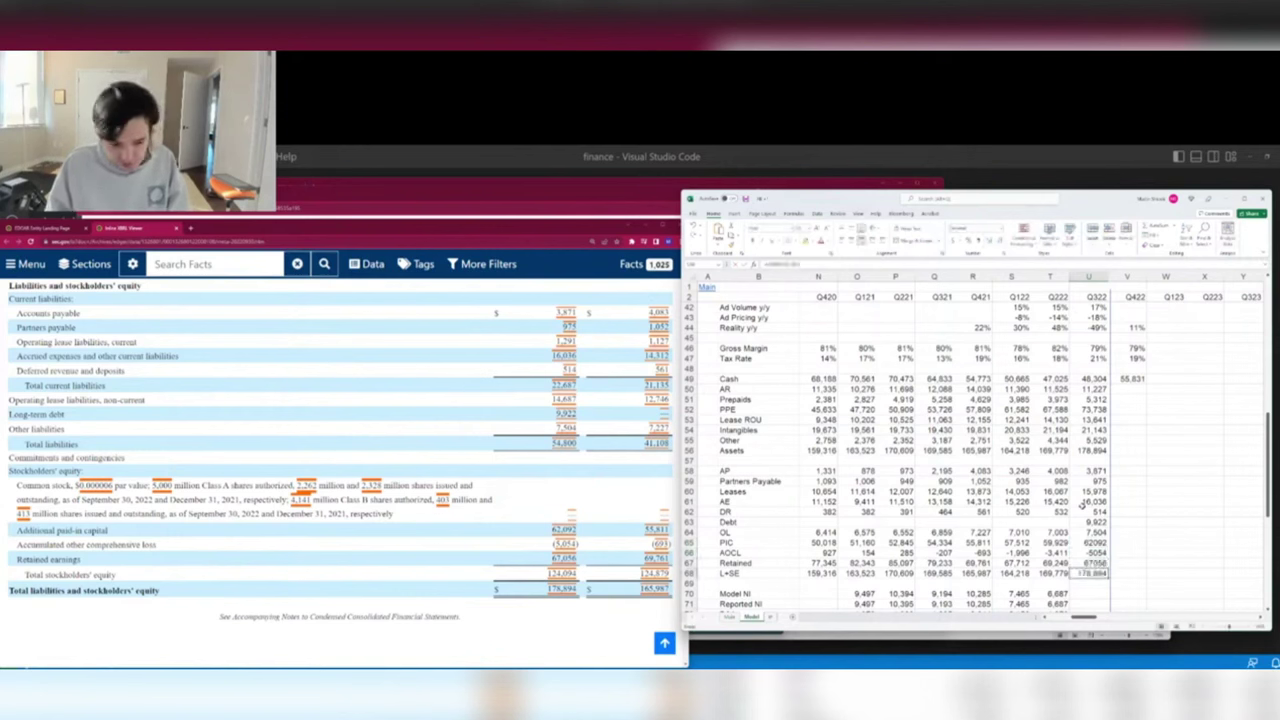
{"action": "key", "text": "ctrl+shift+Up"}
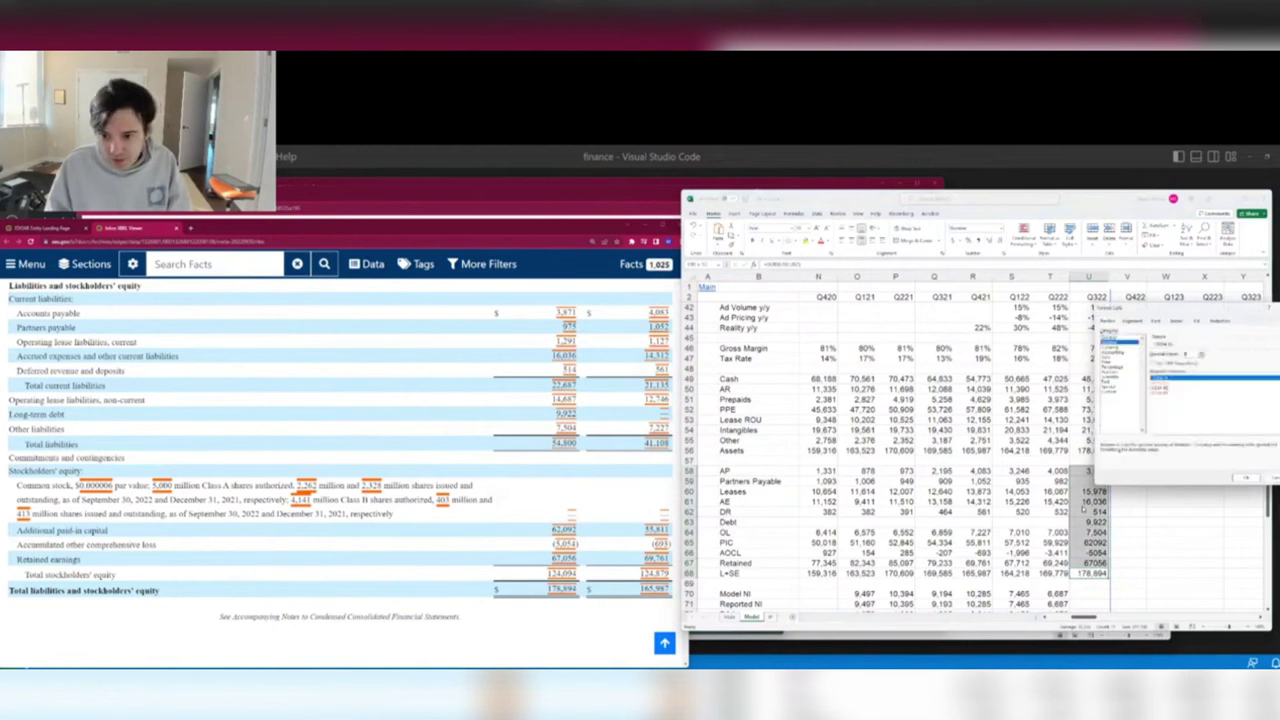
{"action": "key", "text": "Down"}
{"action": "key", "text": "Down"}
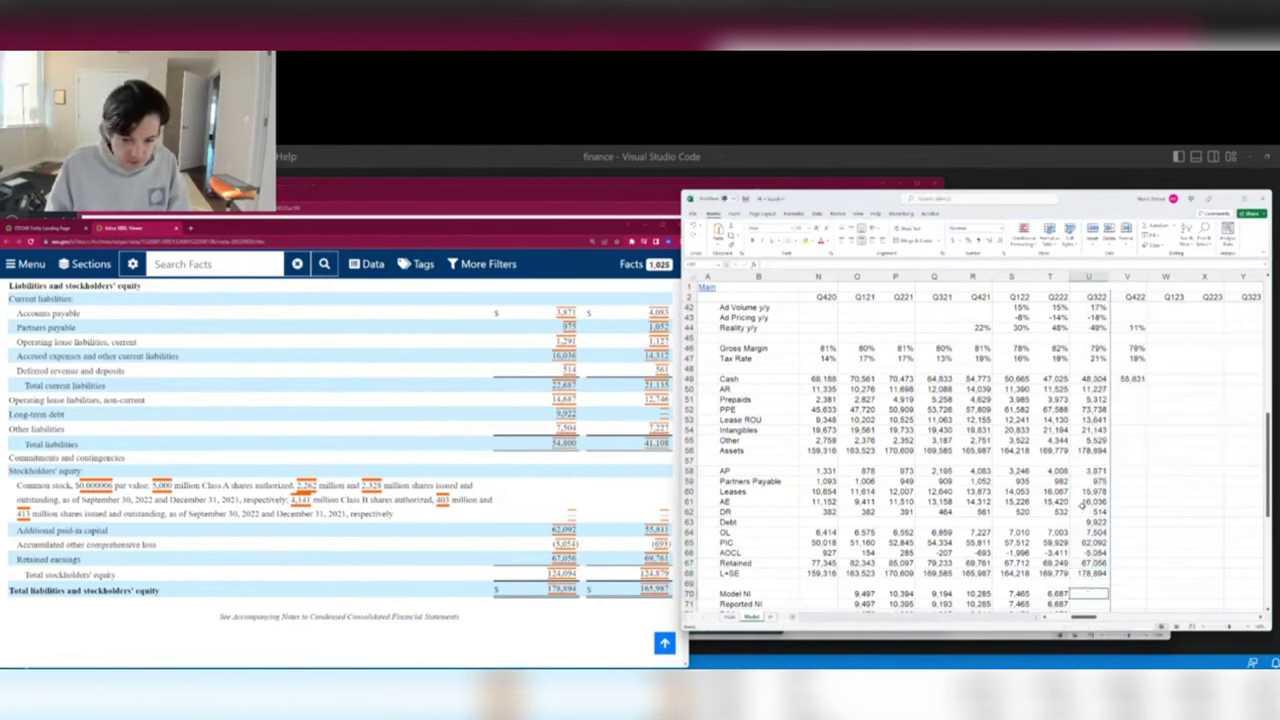
Fill in Q322 Model NI 4,395 and Reported NI 6,687.
{"action": "key", "text": "ctrl+r"}
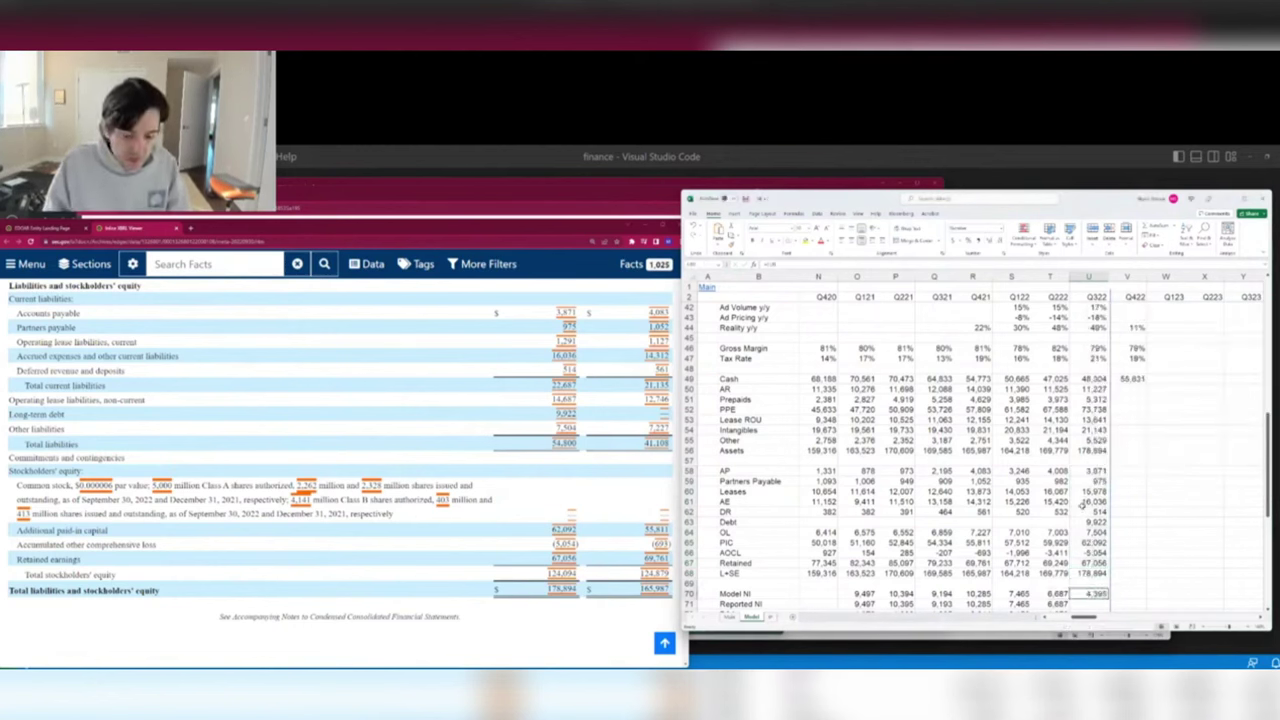
{"action": "key", "text": "Down"}
{"action": "key", "text": "ctrl+r"}
Review the Q322 column figures, then scroll the filing to the cash flow statement.
{"action": "key", "text": "Down"}
{"action": "key", "text": "Down"}
{"action": "key", "text": "Down"}
{"action": "key", "text": "Down"}
{"action": "key", "text": "Down"}
{"action": "key", "text": "Down"}
{"action": "key", "text": "Down"}
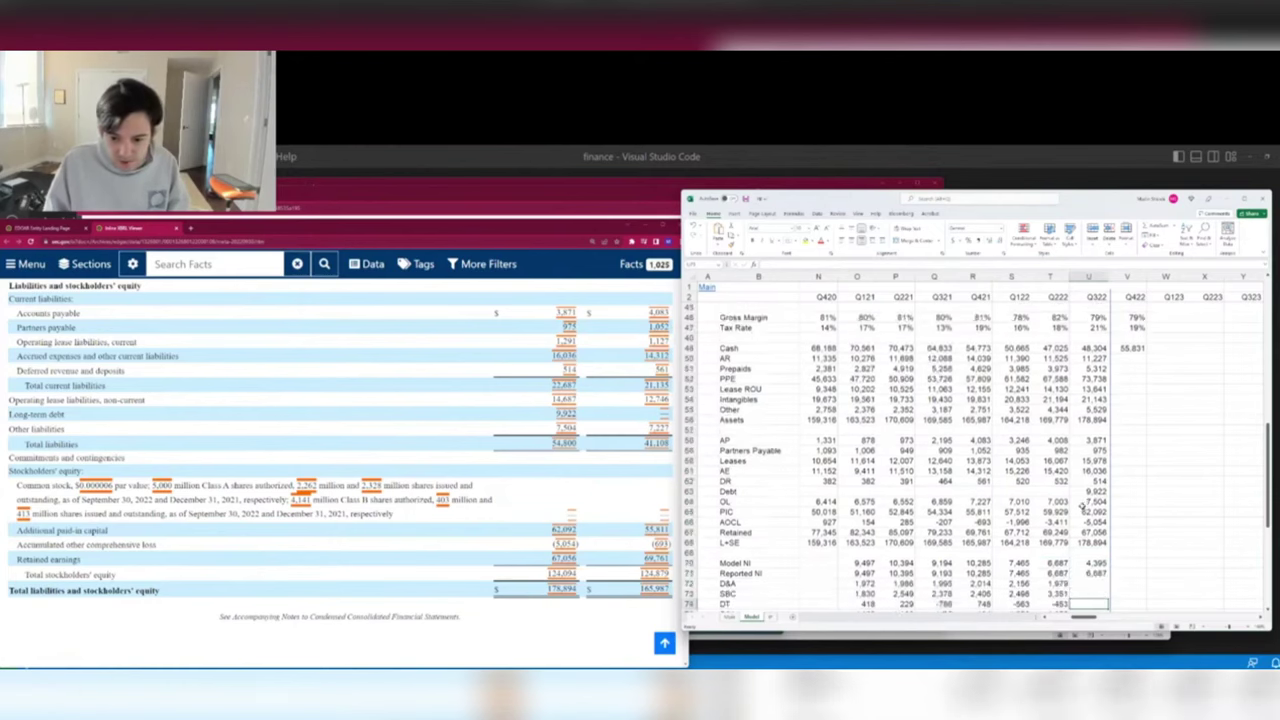
{"action": "scroll", "coordinate": [1082, 506], "scroll_direction": "down", "scroll_amount": 7}
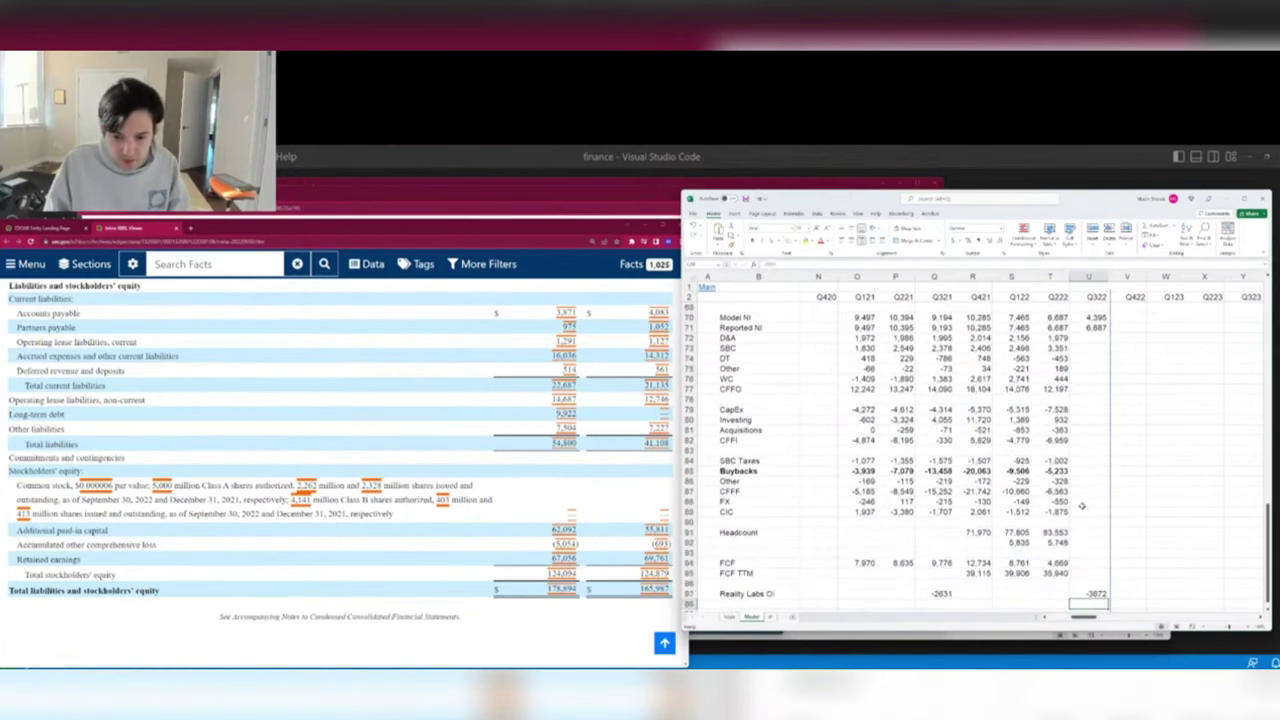
{"action": "key", "text": "Up"}
{"action": "key", "text": "Up"}
{"action": "key", "text": "Up"}
{"action": "key", "text": "Up"}
{"action": "key", "text": "Up"}
{"action": "key", "text": "Up"}
{"action": "key", "text": "Up"}
{"action": "key", "text": "Up"}
{"action": "key", "text": "Up"}
{"action": "key", "text": "Up"}
{"action": "key", "text": "Up"}
{"action": "scroll", "coordinate": [1082, 506], "scroll_direction": "up", "scroll_amount": 10}
{"action": "scroll", "coordinate": [1082, 506], "scroll_direction": "up", "scroll_amount": 12}
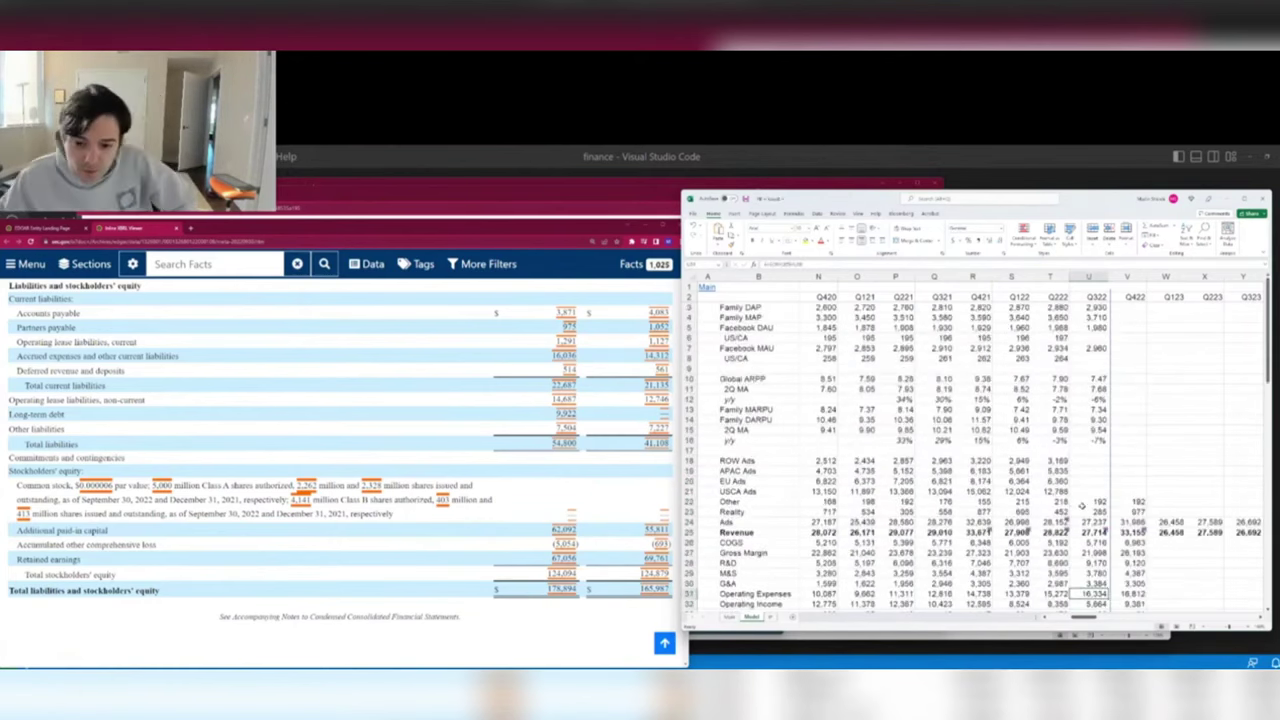
{"action": "key", "text": "Up"}
{"action": "key", "text": "Up"}
{"action": "key", "text": "Up"}
{"action": "key", "text": "Up"}
{"action": "key", "text": "Up"}
{"action": "key", "text": "Up"}
{"action": "key", "text": "Up"}
{"action": "key", "text": "Up"}
{"action": "key", "text": "Up"}
{"action": "key", "text": "Down"}
{"action": "key", "text": "Down"}
{"action": "key", "text": "Down"}
{"action": "key", "text": "Down"}
{"action": "key", "text": "Down"}
{"action": "key", "text": "Down"}
{"action": "key", "text": "Down"}
{"action": "key", "text": "Down"}
{"action": "key", "text": "Down"}
{"action": "key", "text": "Down"}
{"action": "key", "text": "Down"}
{"action": "key", "text": "Down"}
{"action": "key", "text": "Down"}
{"action": "key", "text": "Down"}
{"action": "key", "text": "Down"}
{"action": "key", "text": "Down"}
{"action": "key", "text": "Down"}
{"action": "key", "text": "Down"}
{"action": "key", "text": "Down"}
{"action": "key", "text": "Down"}
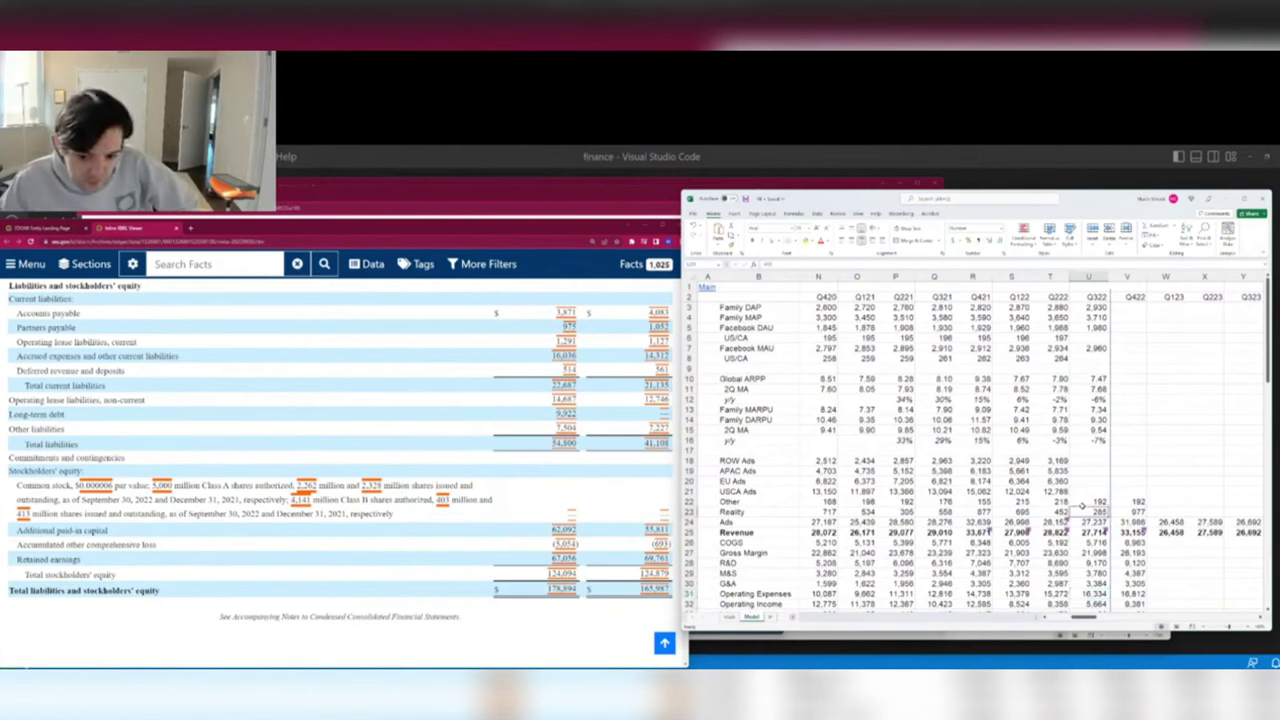
{"action": "key", "text": "Up"}
{"action": "key", "text": "Up"}
{"action": "key", "text": "Up"}
{"action": "key", "text": "Up"}
{"action": "key", "text": "Up"}
{"action": "key", "text": "Up"}
{"action": "key", "text": "Up"}
{"action": "key", "text": "Up"}
{"action": "key", "text": "Up"}
{"action": "key", "text": "Up"}
{"action": "key", "text": "Up"}
{"action": "key", "text": "Up"}
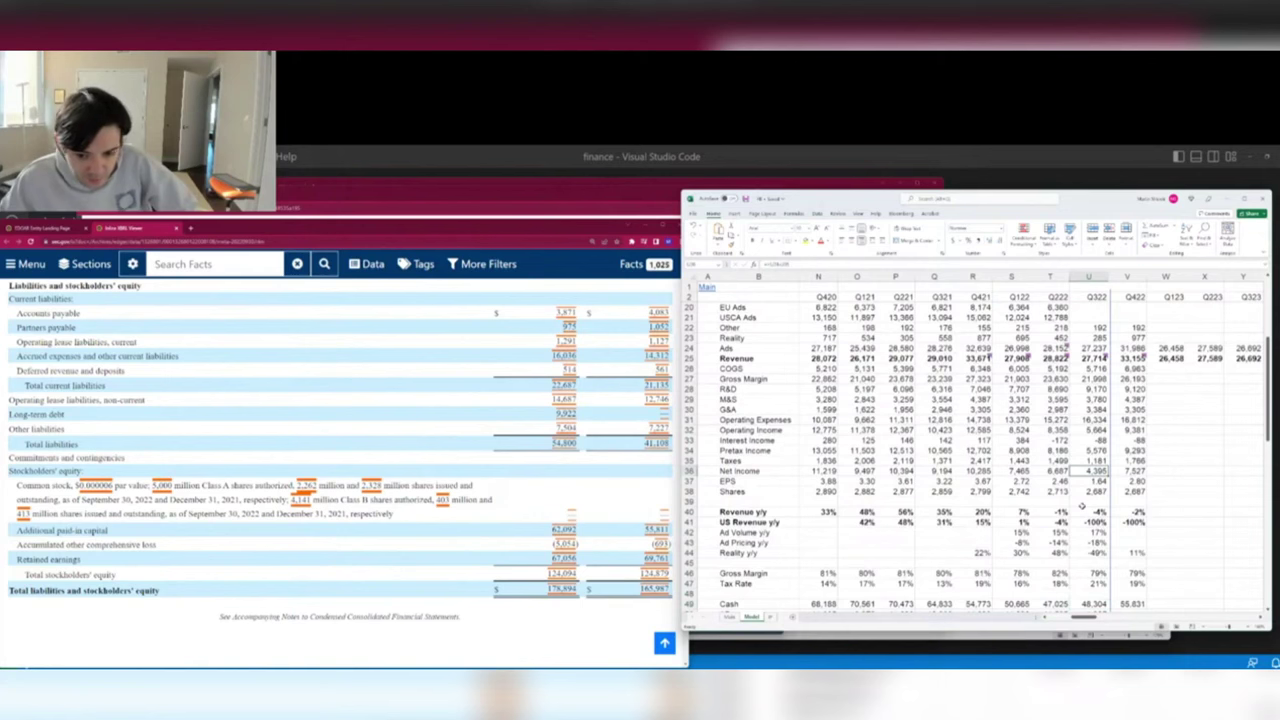
{"action": "scroll", "coordinate": [1081, 507], "scroll_direction": "down", "scroll_amount": 10}
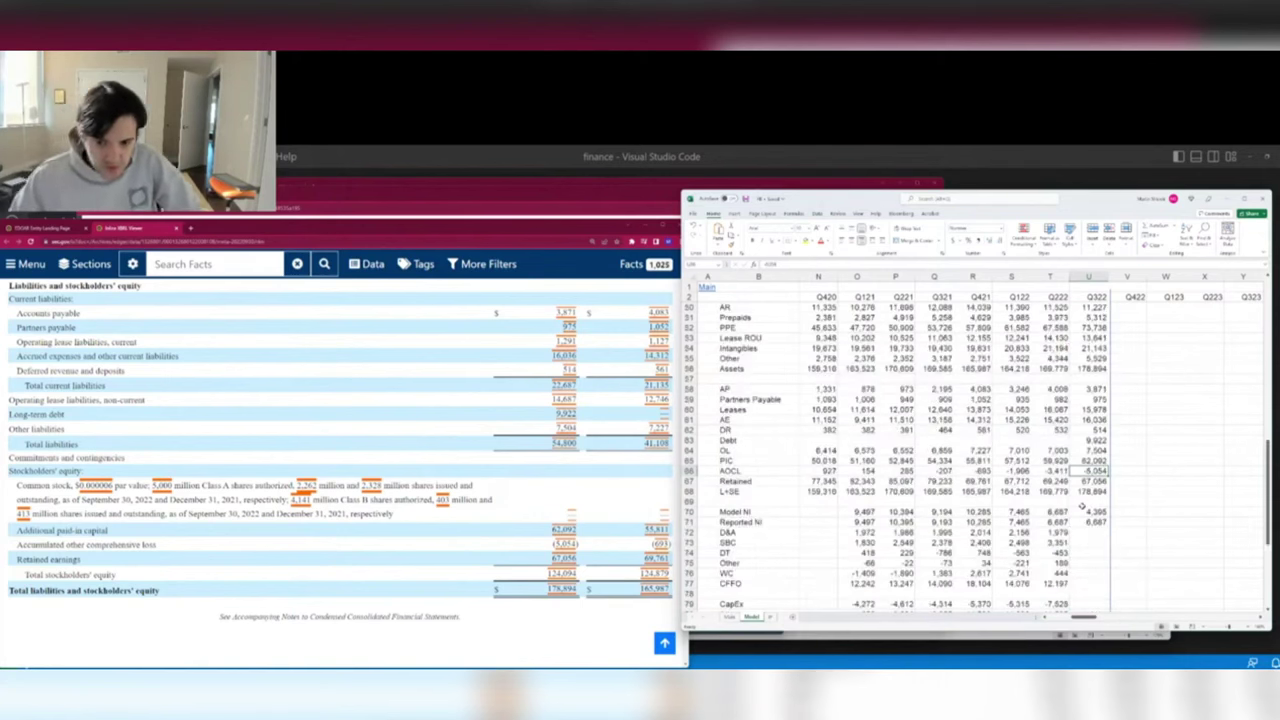
{"action": "scroll", "coordinate": [340, 440], "scroll_direction": "down", "scroll_amount": 3}
{"action": "scroll", "coordinate": [358, 564], "scroll_direction": "down", "scroll_amount": 5}
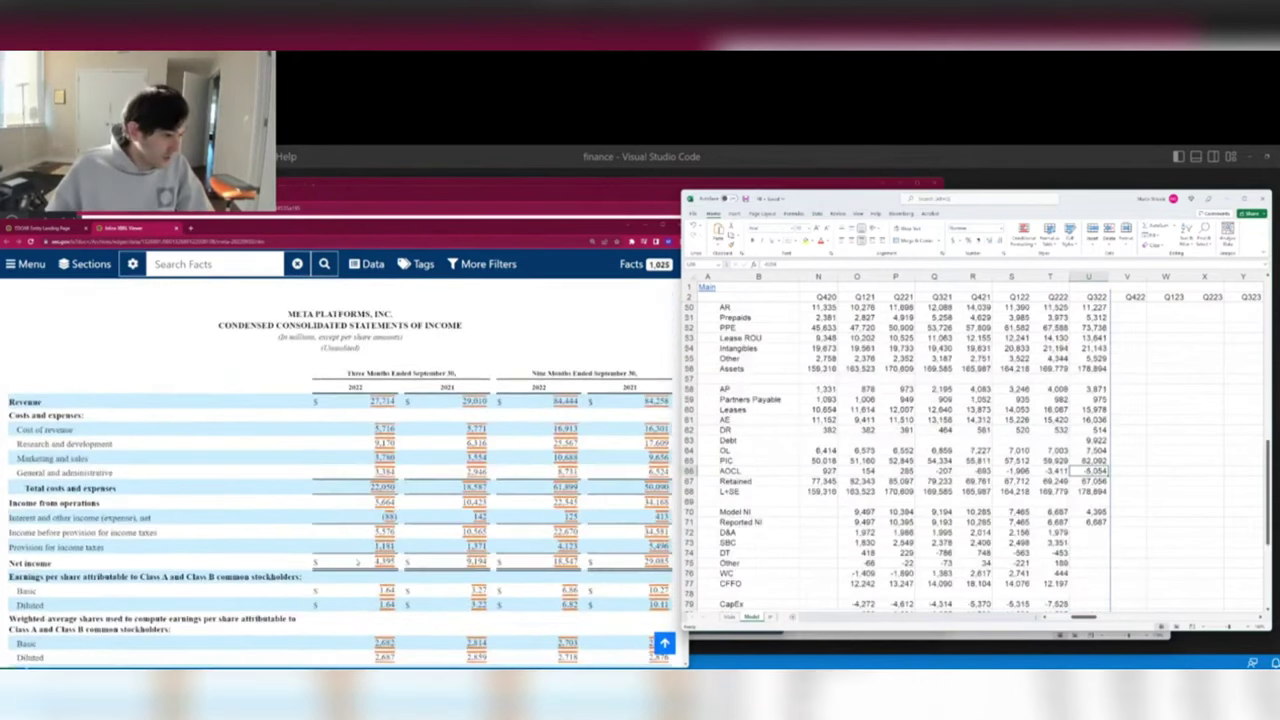
{"action": "scroll", "coordinate": [361, 561], "scroll_direction": "down", "scroll_amount": 8}
{"action": "scroll", "coordinate": [361, 561], "scroll_direction": "down", "scroll_amount": 15}
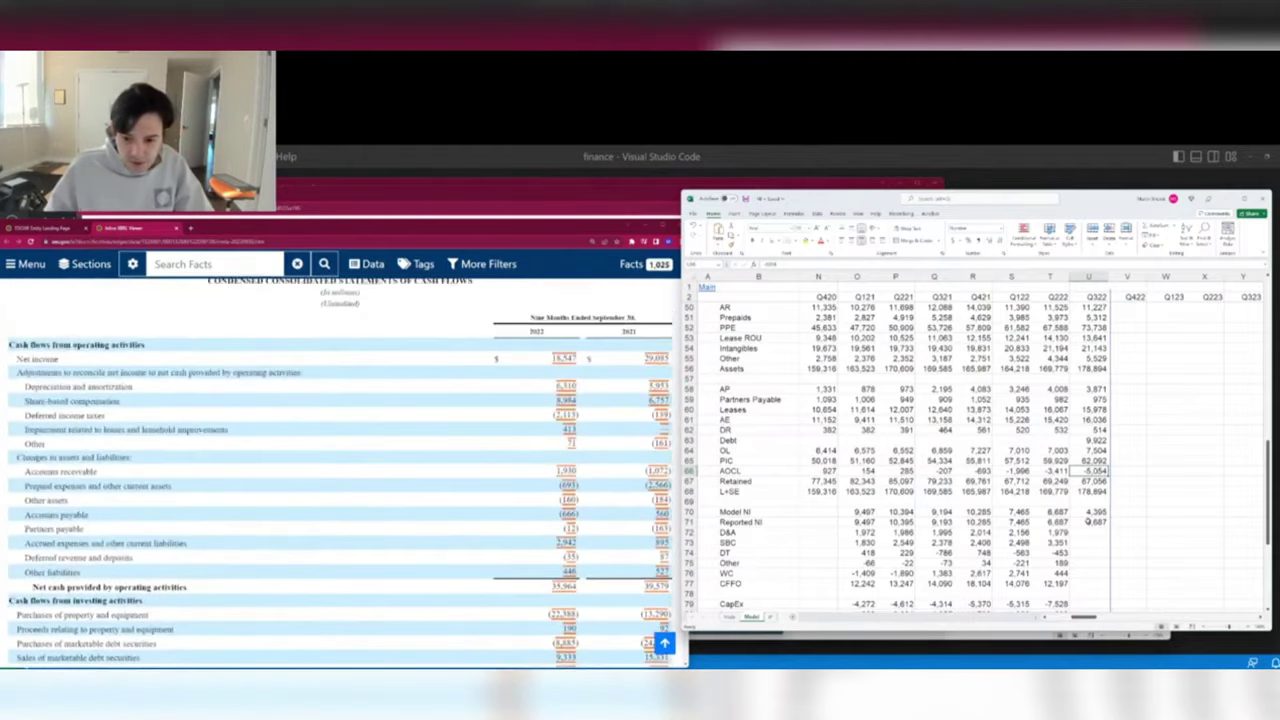
Set Q322 Reported NI (4,395), D&A =6310-S72-T72 and SBC =8984-S73-T73.
{"action": "left_click", "coordinate": [1088, 521]}
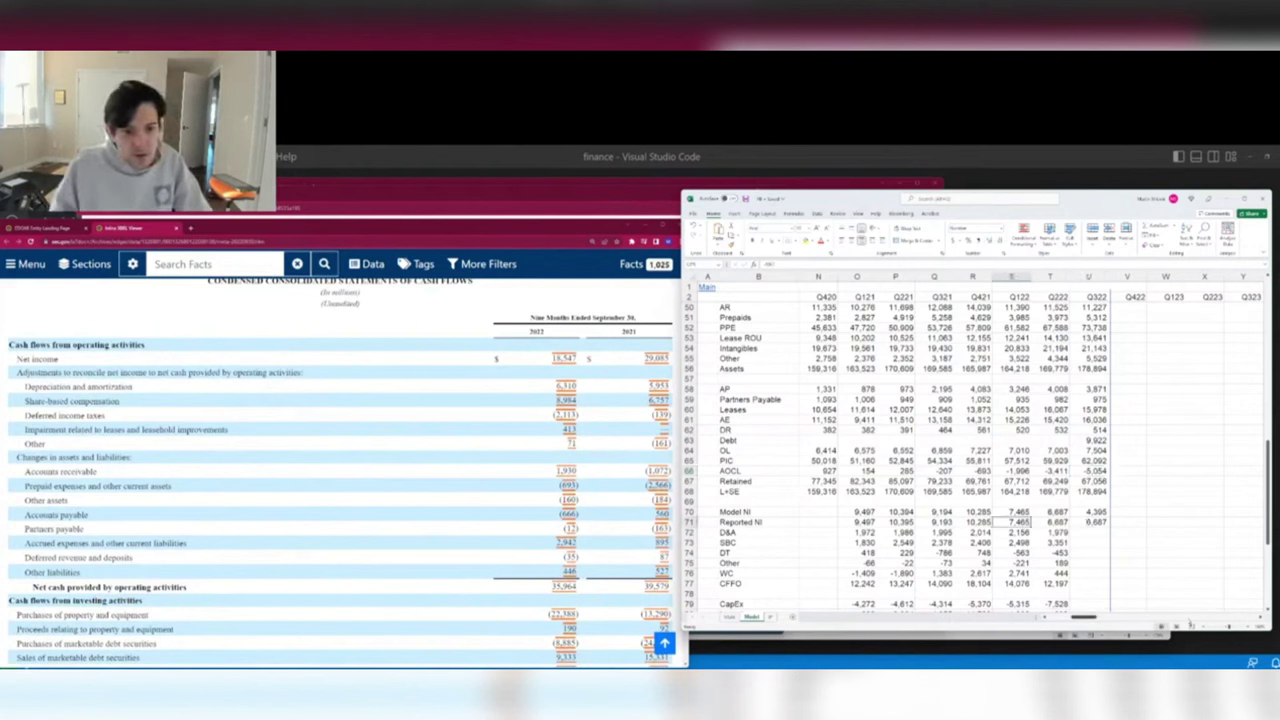
{"action": "type", "text": "=18"}
{"action": "type", "text": "0"}
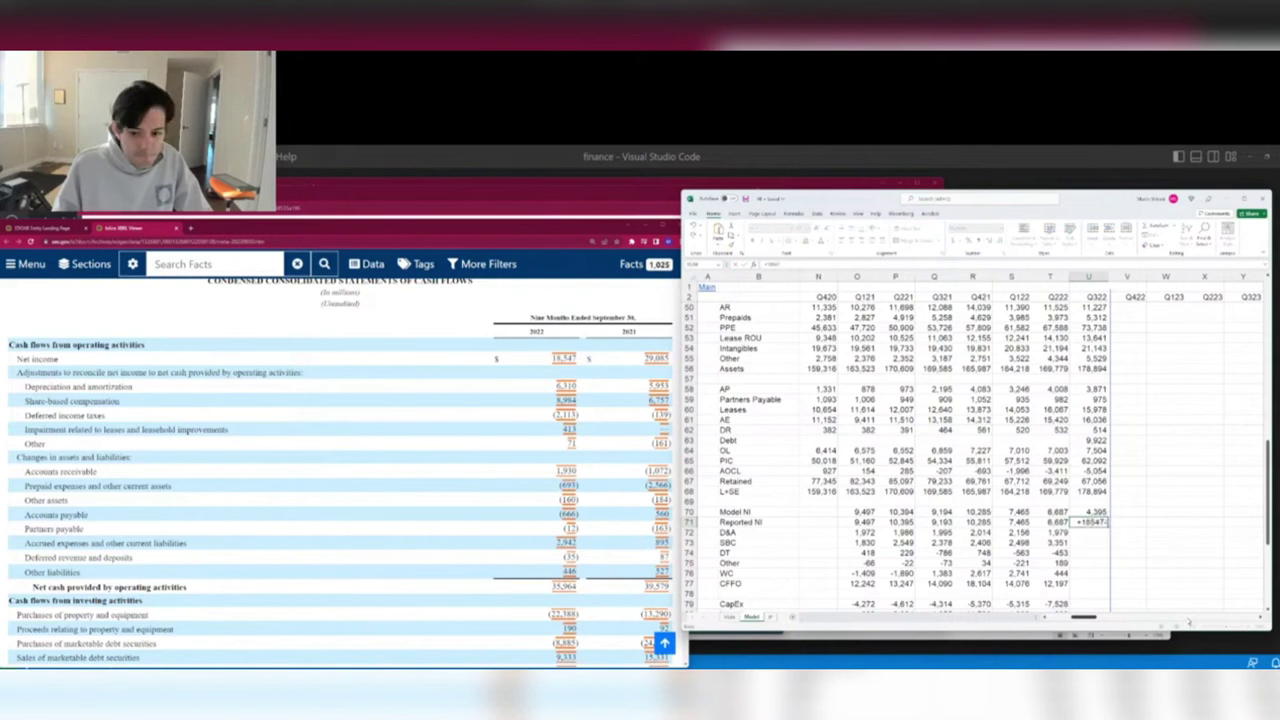
{"action": "key", "text": "Return"}
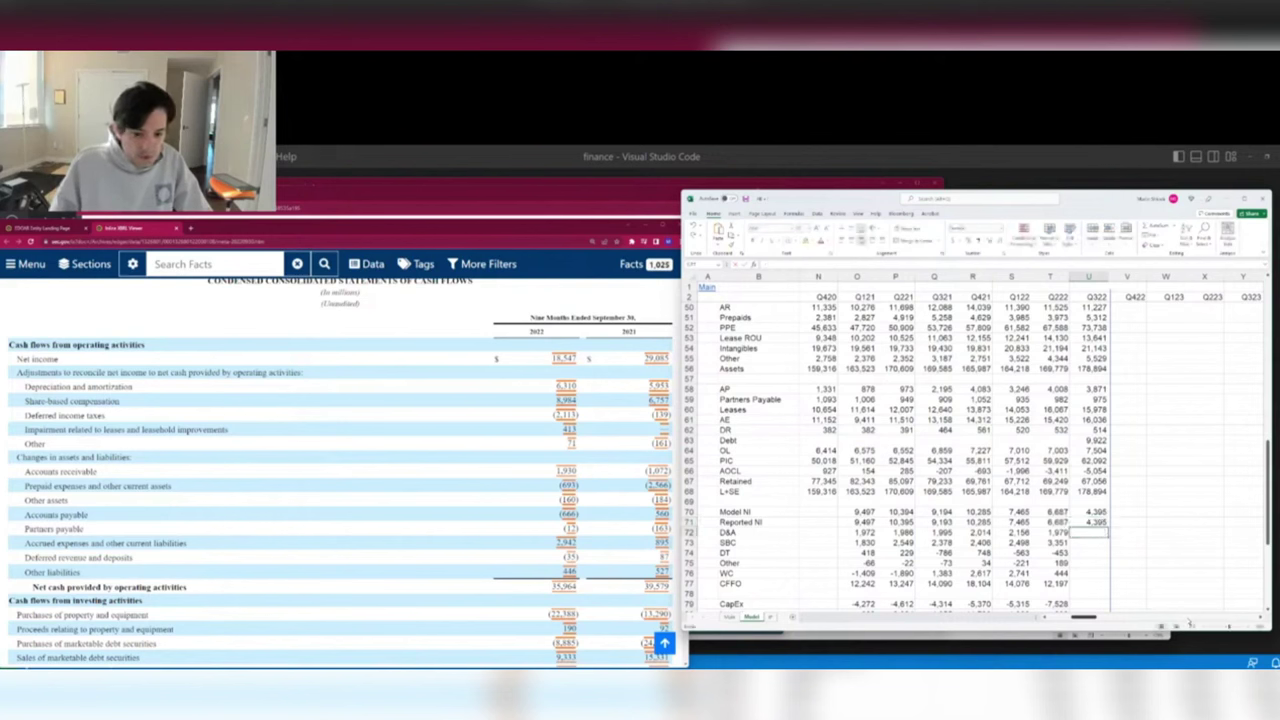
{"action": "type", "text": "=6310-S72-T72"}
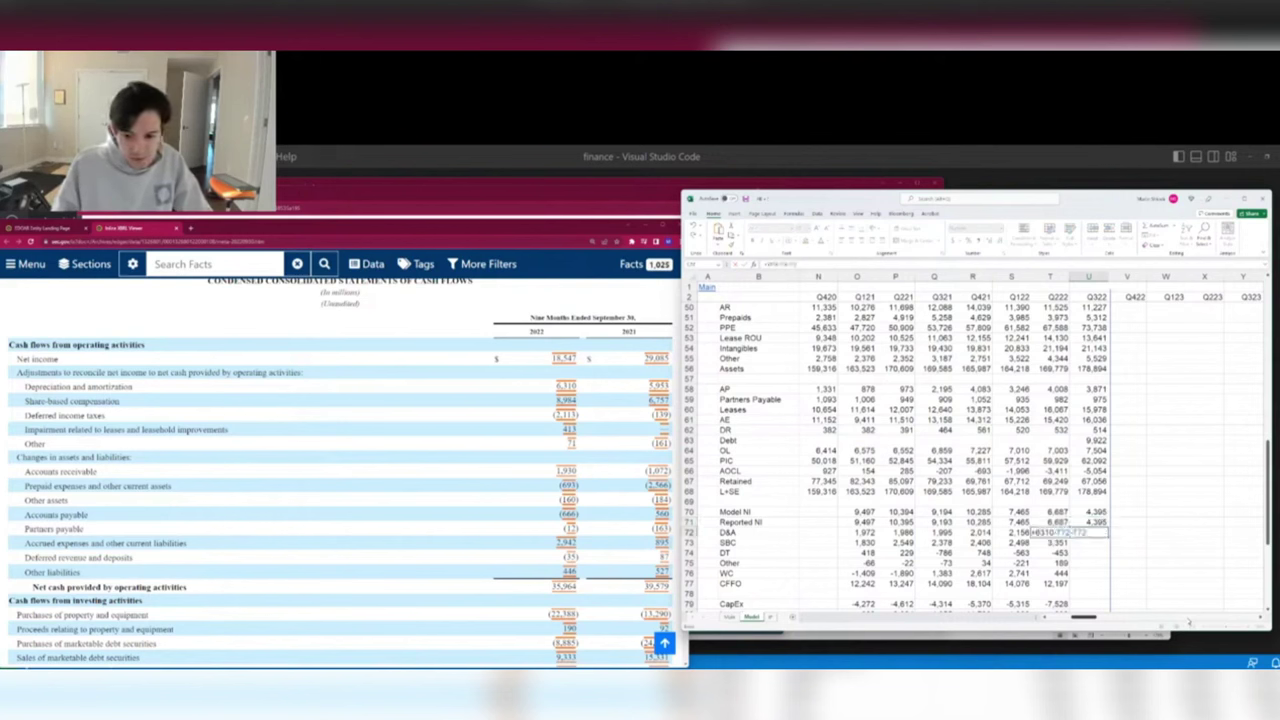
{"action": "key", "text": "Return"}
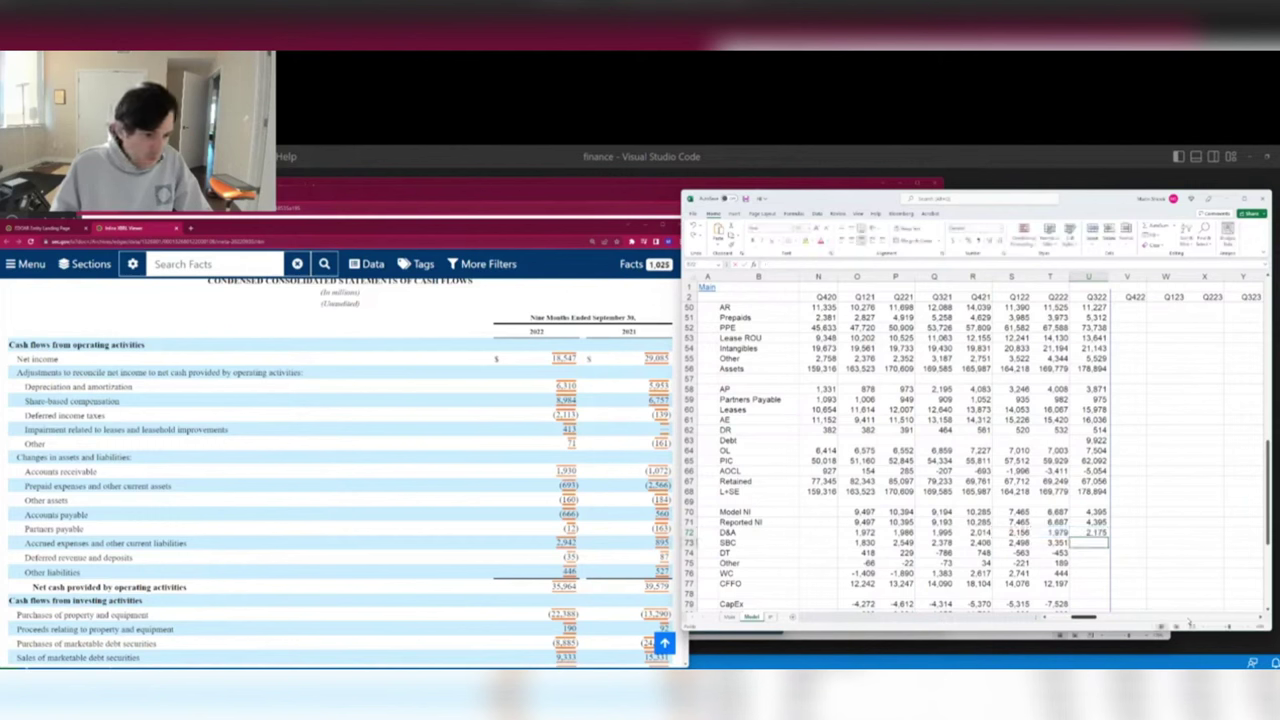
{"action": "type", "text": "=8984-S73-T73"}
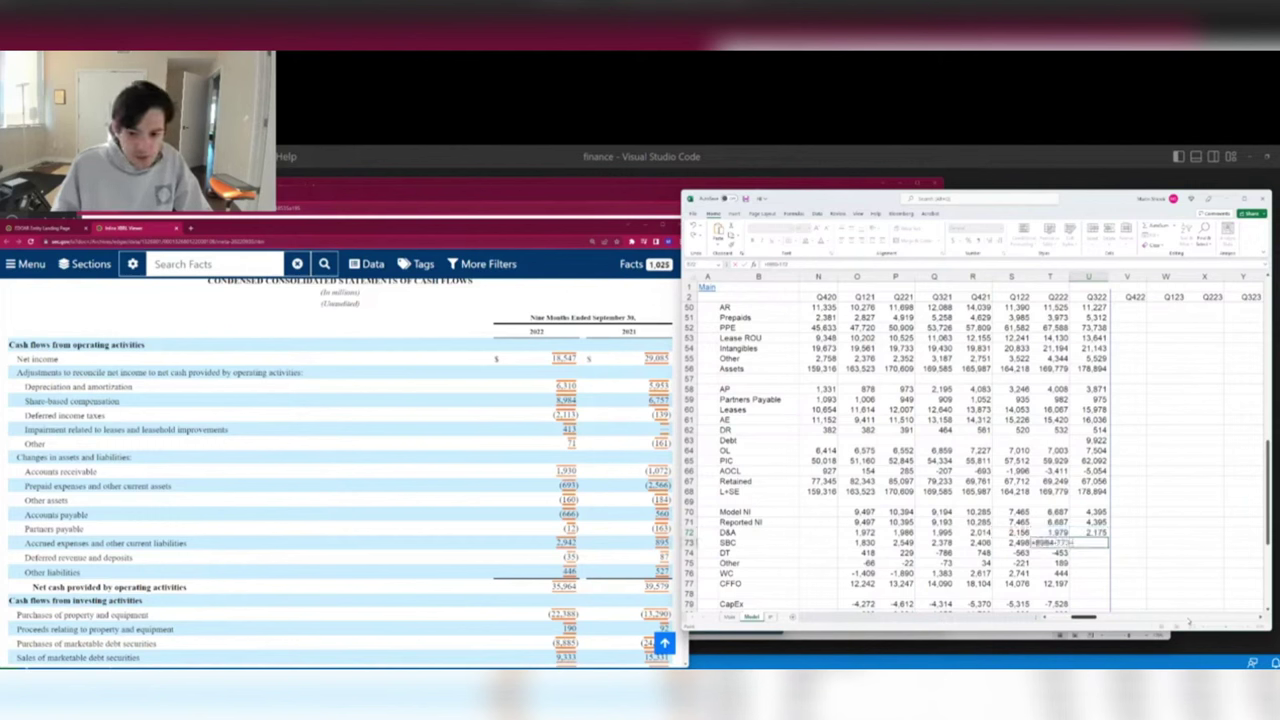
{"action": "key", "text": "Return"}
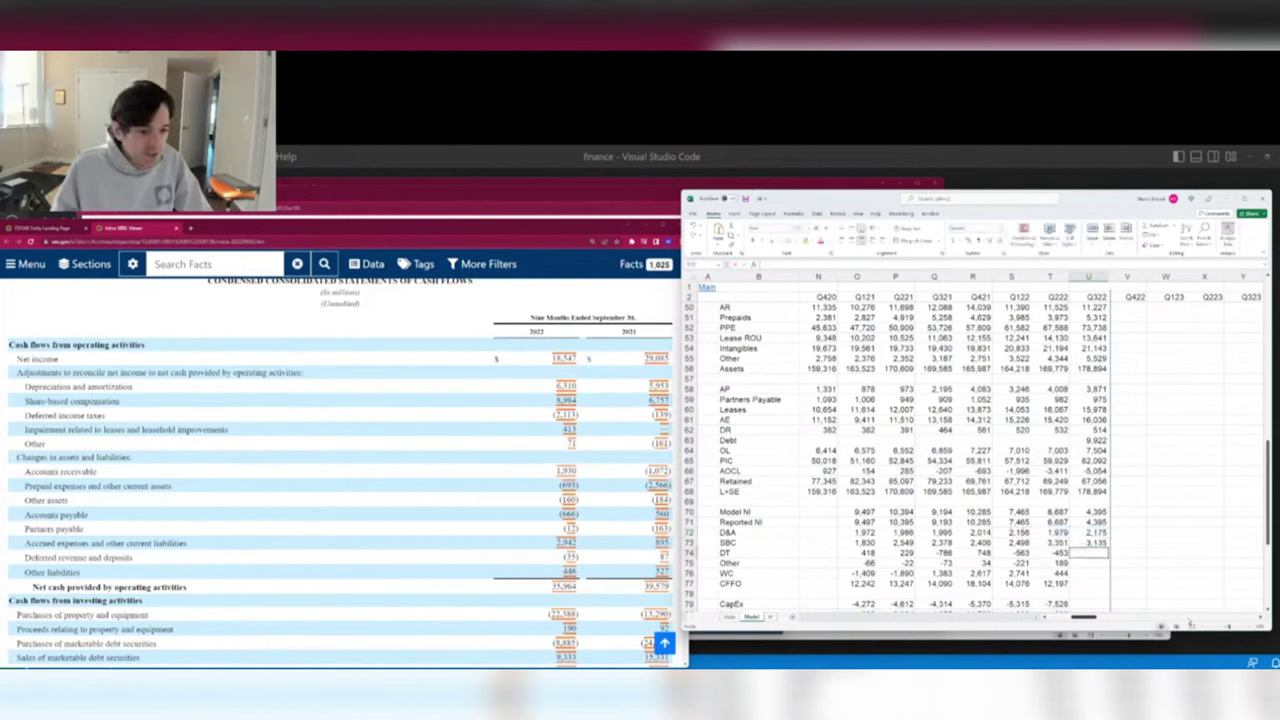
Enter Q322 deferred taxes (-1,097), Other adjustments (516) and the working-capital formula.
{"action": "type", "text": "="}
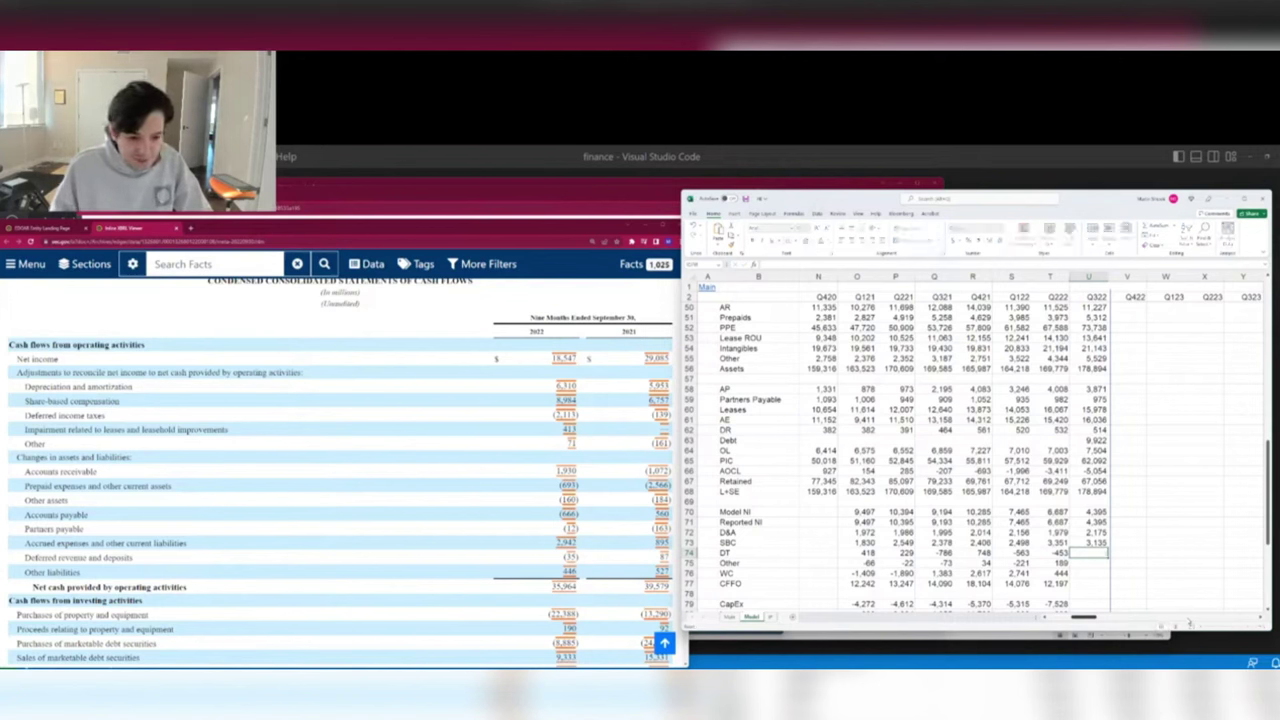
{"action": "type", "text": "-2113-S74-T74"}
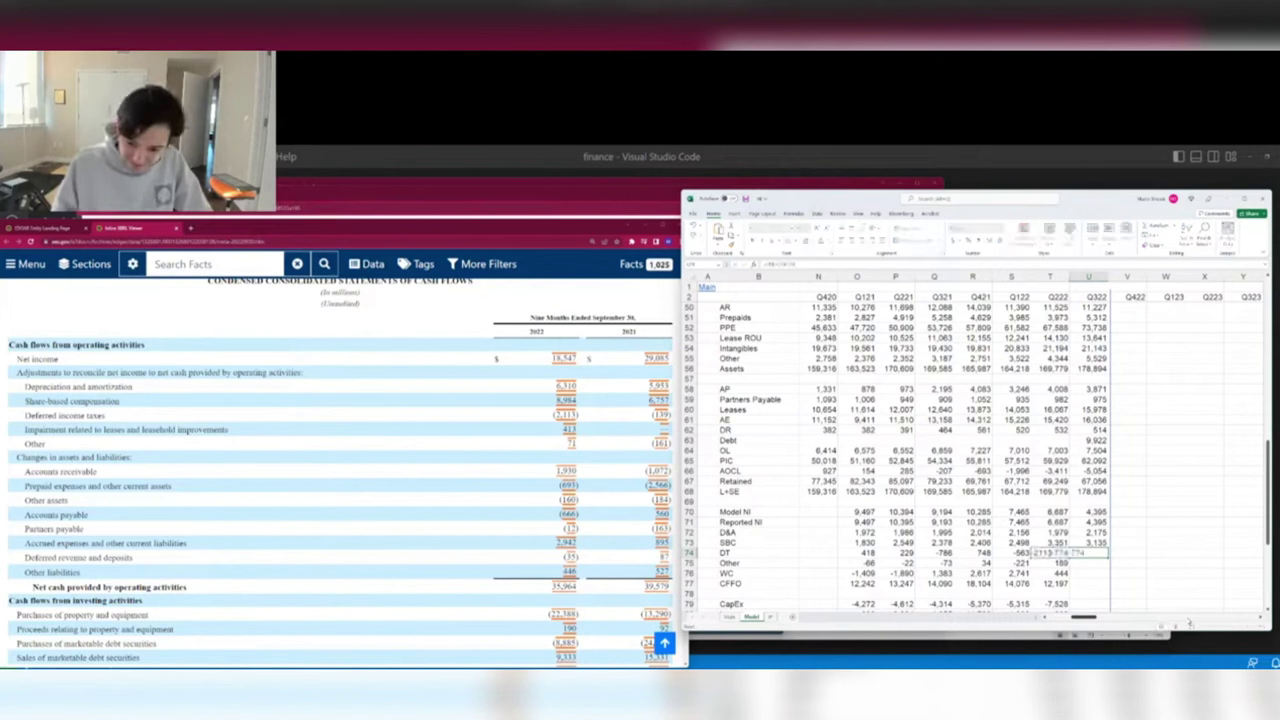
{"action": "key", "text": "Return"}
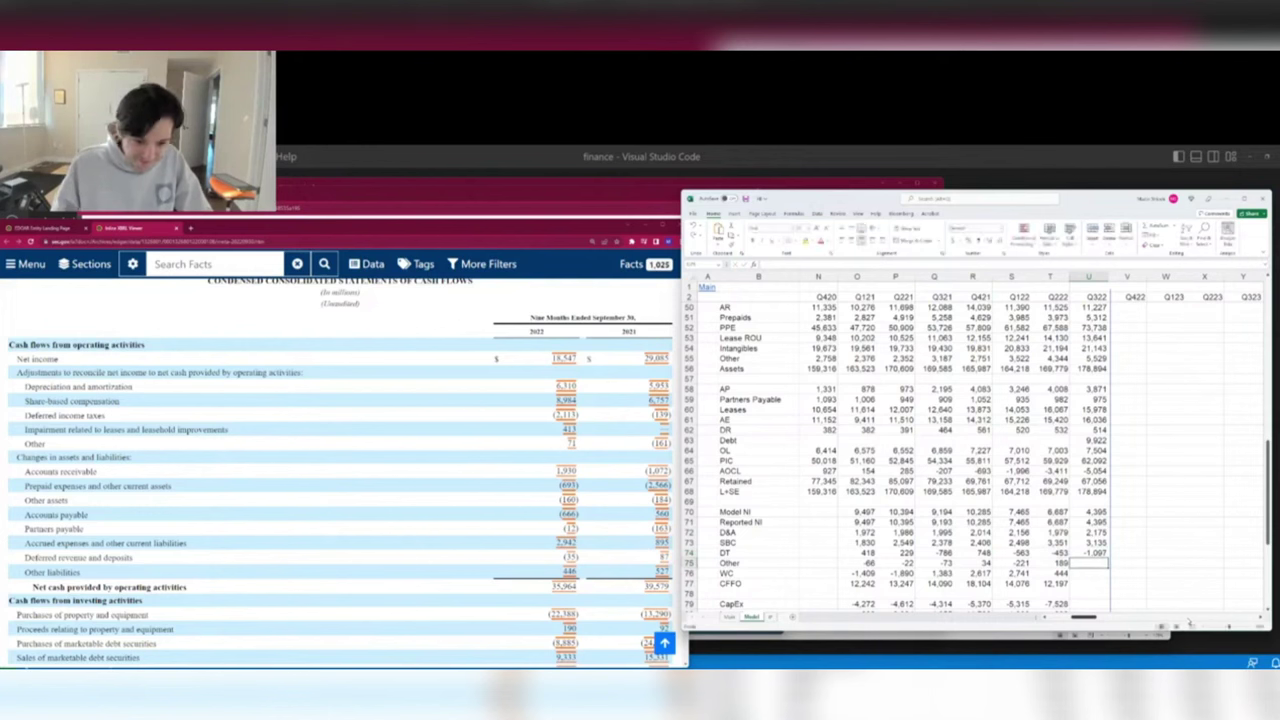
{"action": "type", "text": "=413-S75-T75"}
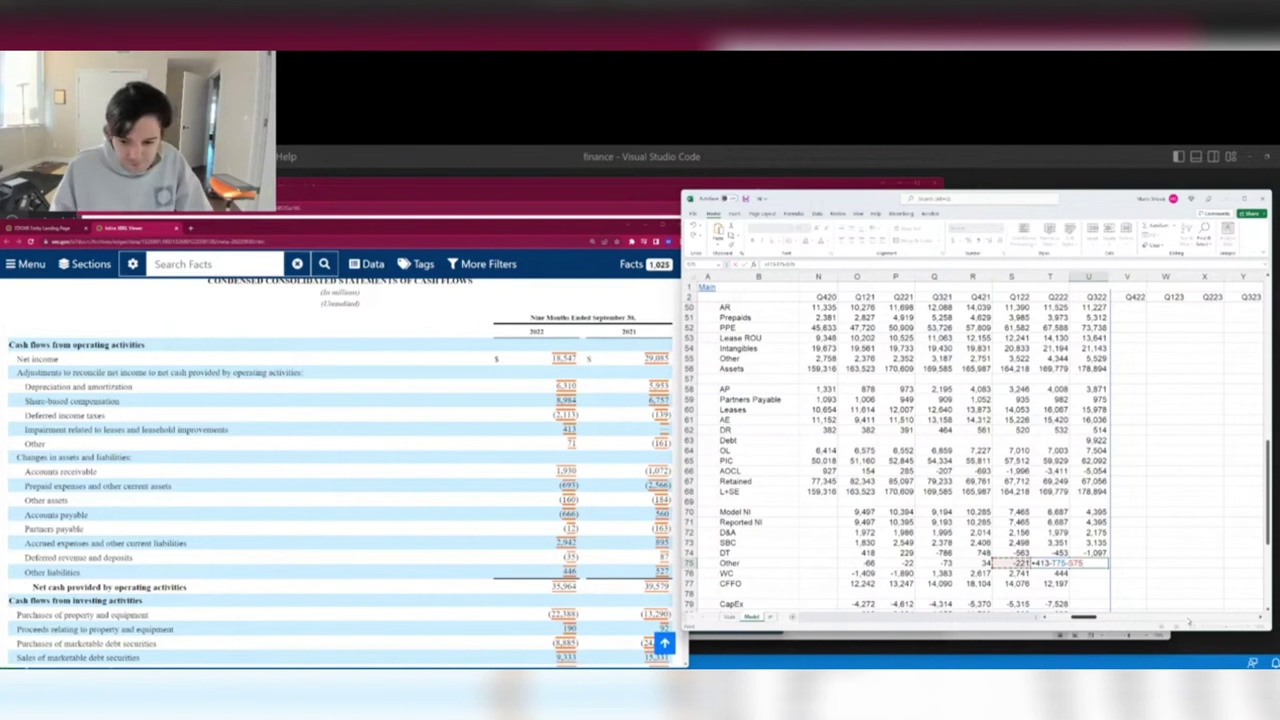
{"action": "type", "text": "+71"}
{"action": "key", "text": "Return"}
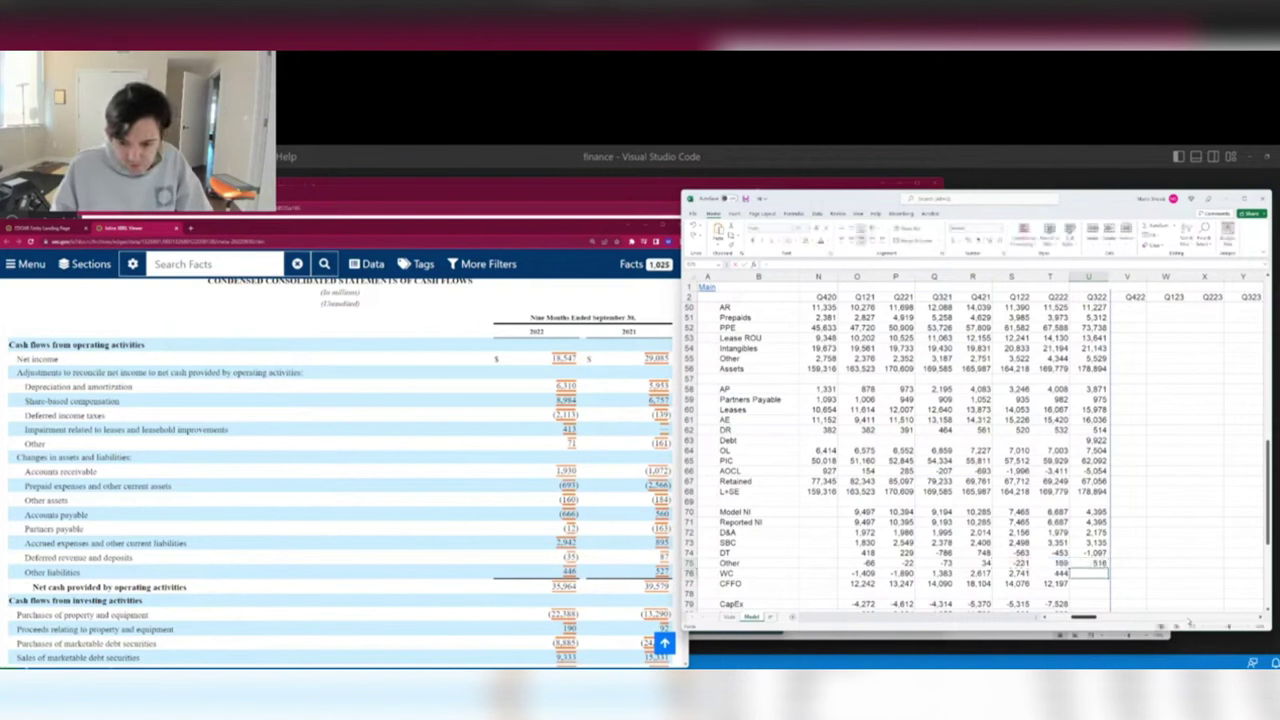
{"action": "type", "text": "+1930-693-"}
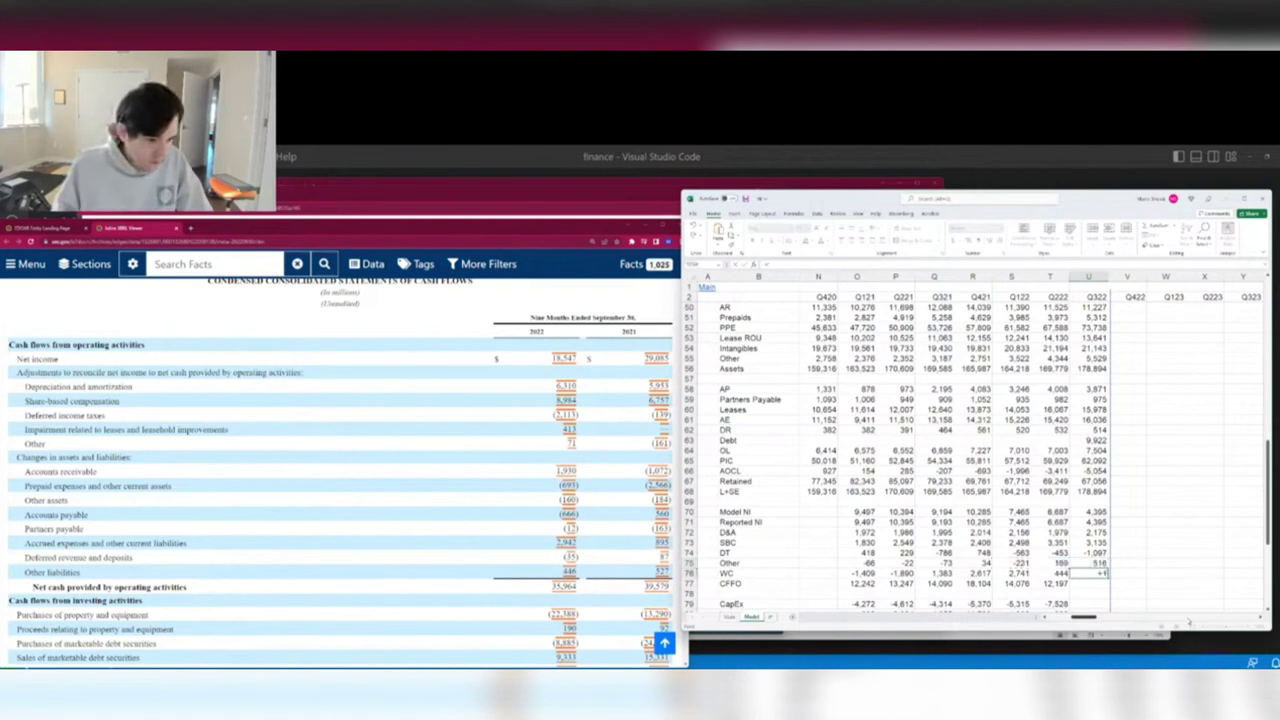
{"action": "type", "text": "160-666-"}
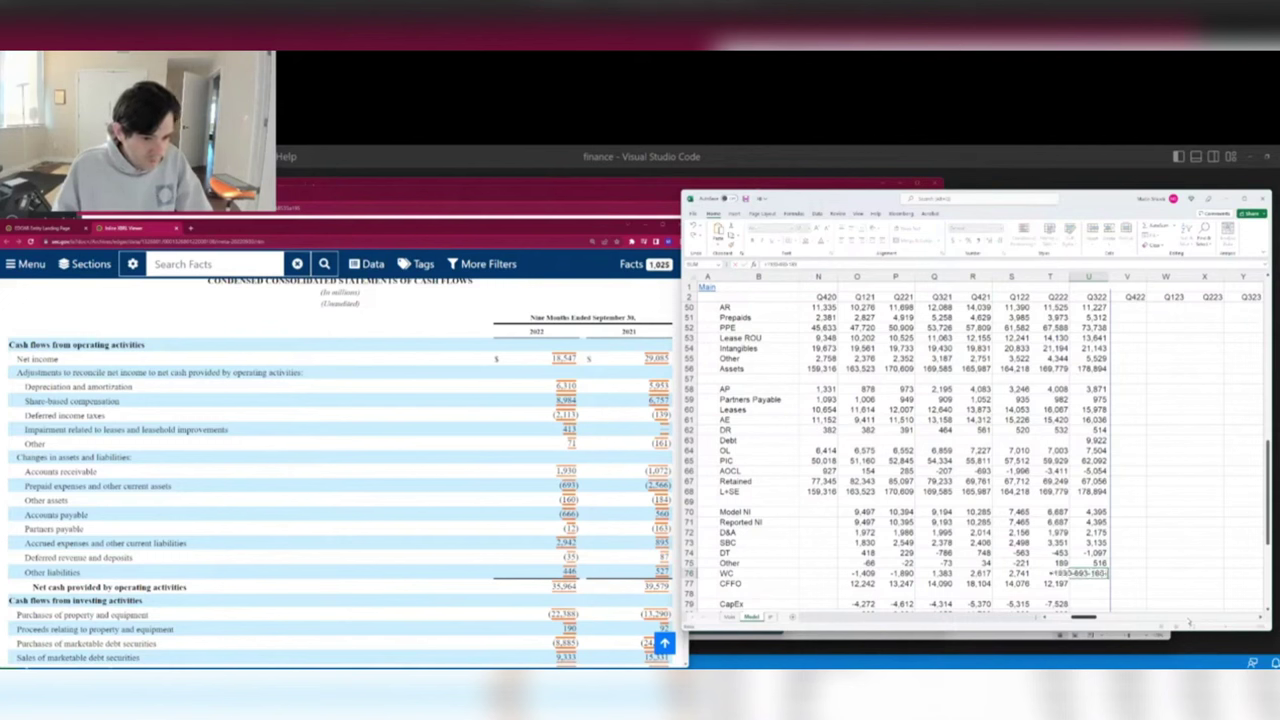
{"action": "type", "text": "12+2942-"}
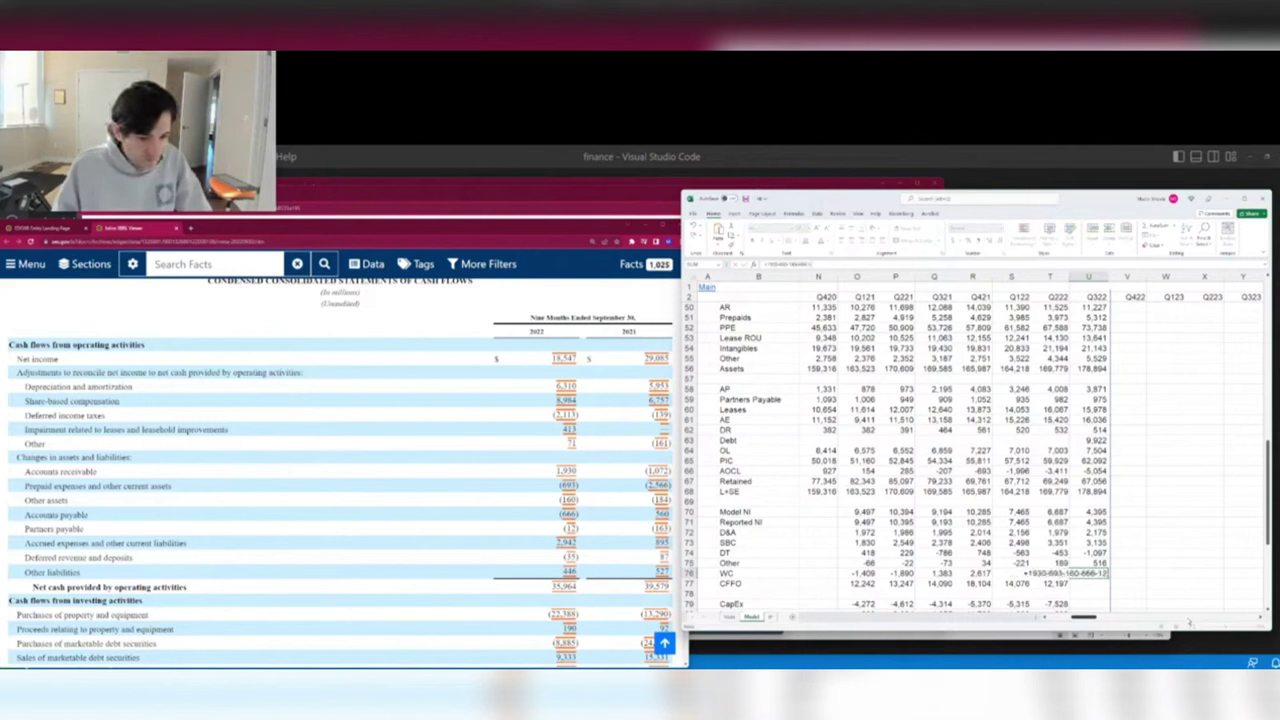
{"action": "type", "text": "35+446"}
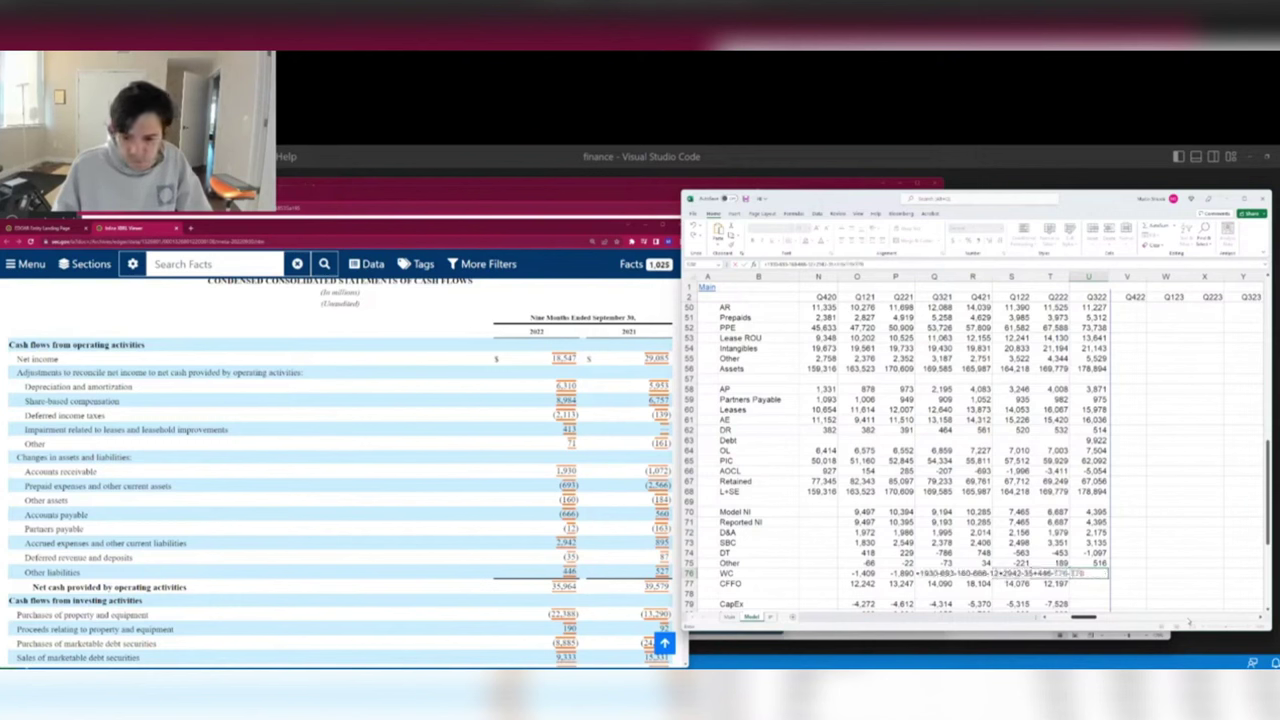
{"action": "type", "text": "-776-179"}
{"action": "key", "text": "Return"}
Compare CFFO with Q321, then enter Q322 CapEx as -22388-S79-T79 (-9,355).
{"action": "key", "text": "shift+Left"}
{"action": "key", "text": "shift+Left"}
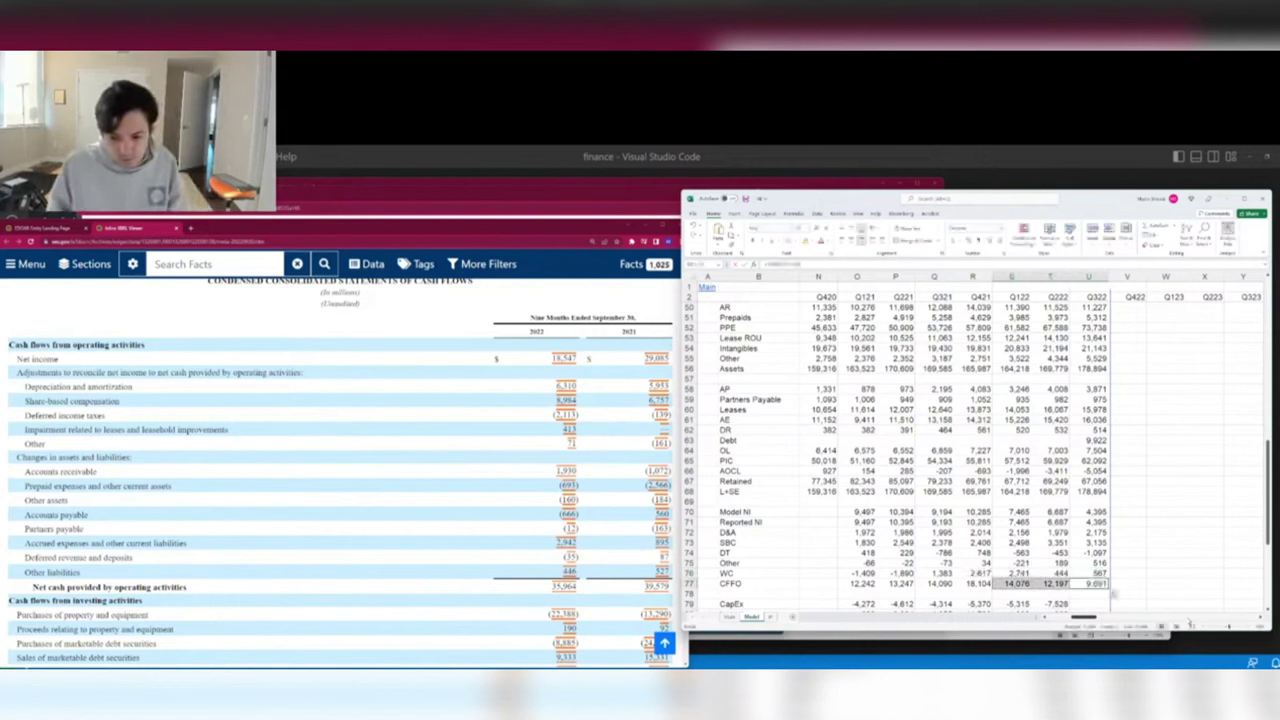
{"action": "key", "text": "shift+Right"}
{"action": "key", "text": "shift+Right"}
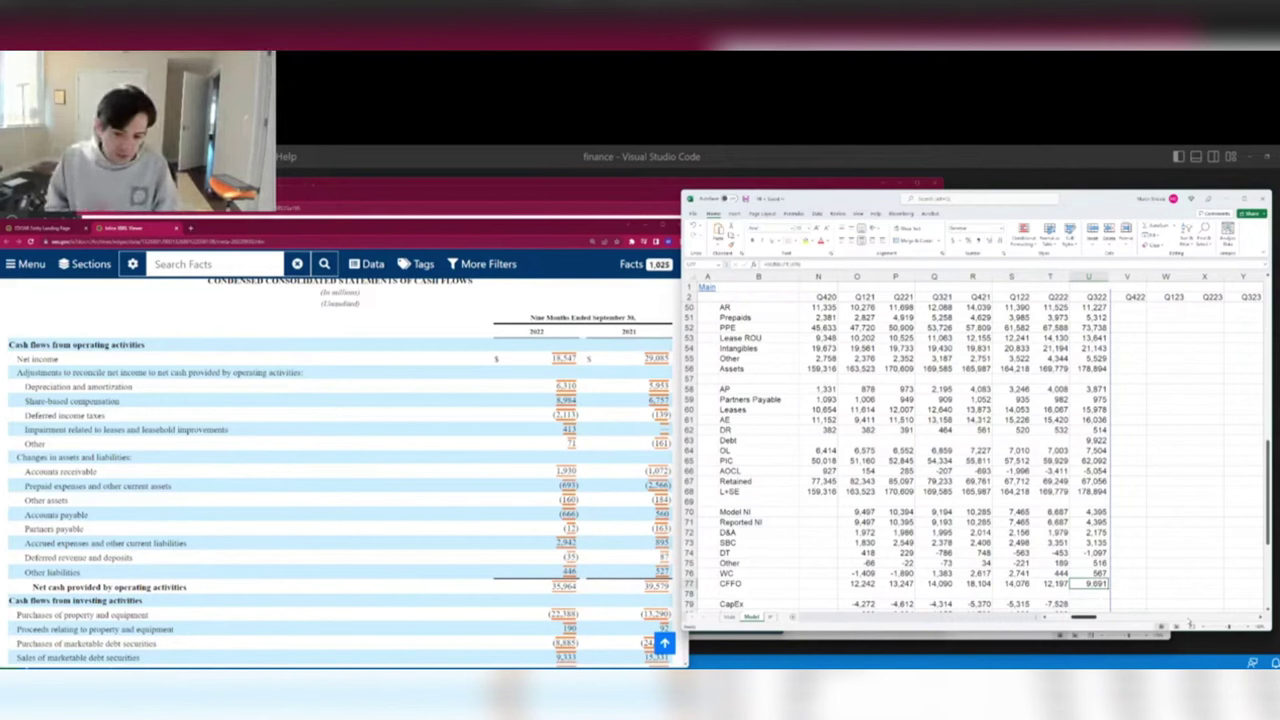
{"action": "key", "text": "Left"}
{"action": "key", "text": "Left"}
{"action": "key", "text": "Left"}
{"action": "key", "text": "Left"}
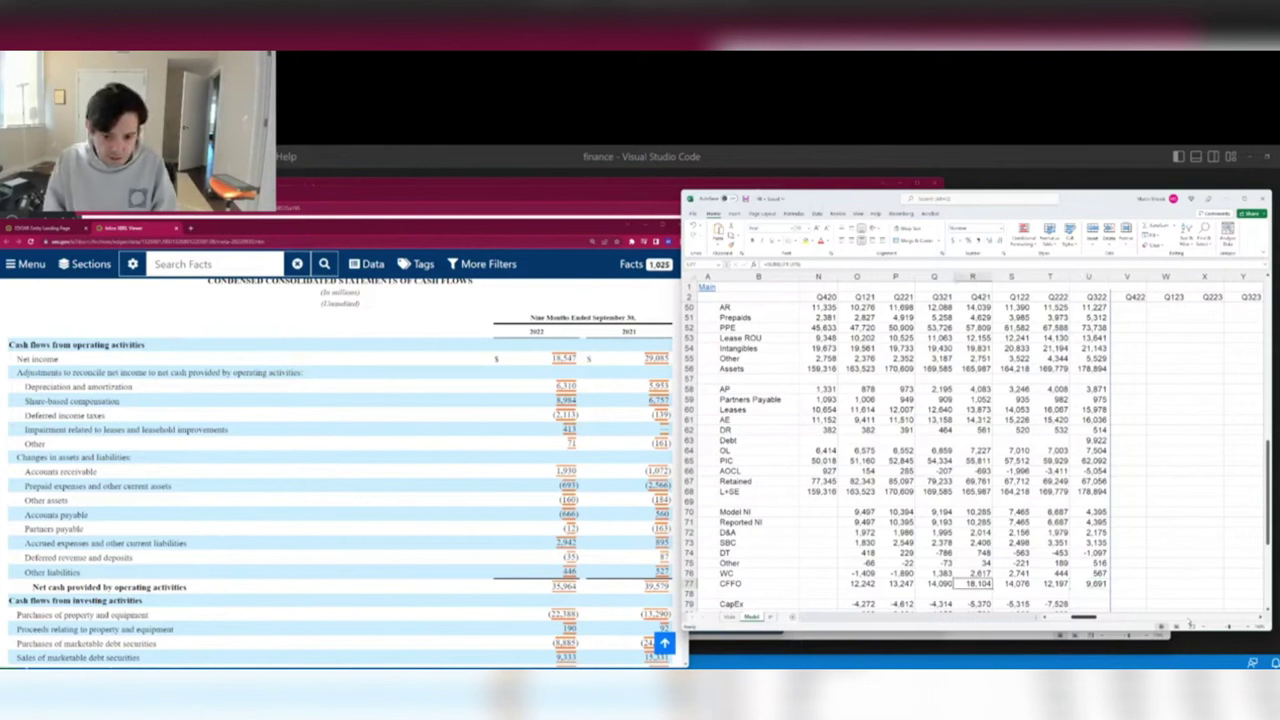
{"action": "key", "text": "Right"}
{"action": "key", "text": "Right"}
{"action": "key", "text": "Right"}
{"action": "key", "text": "Right"}
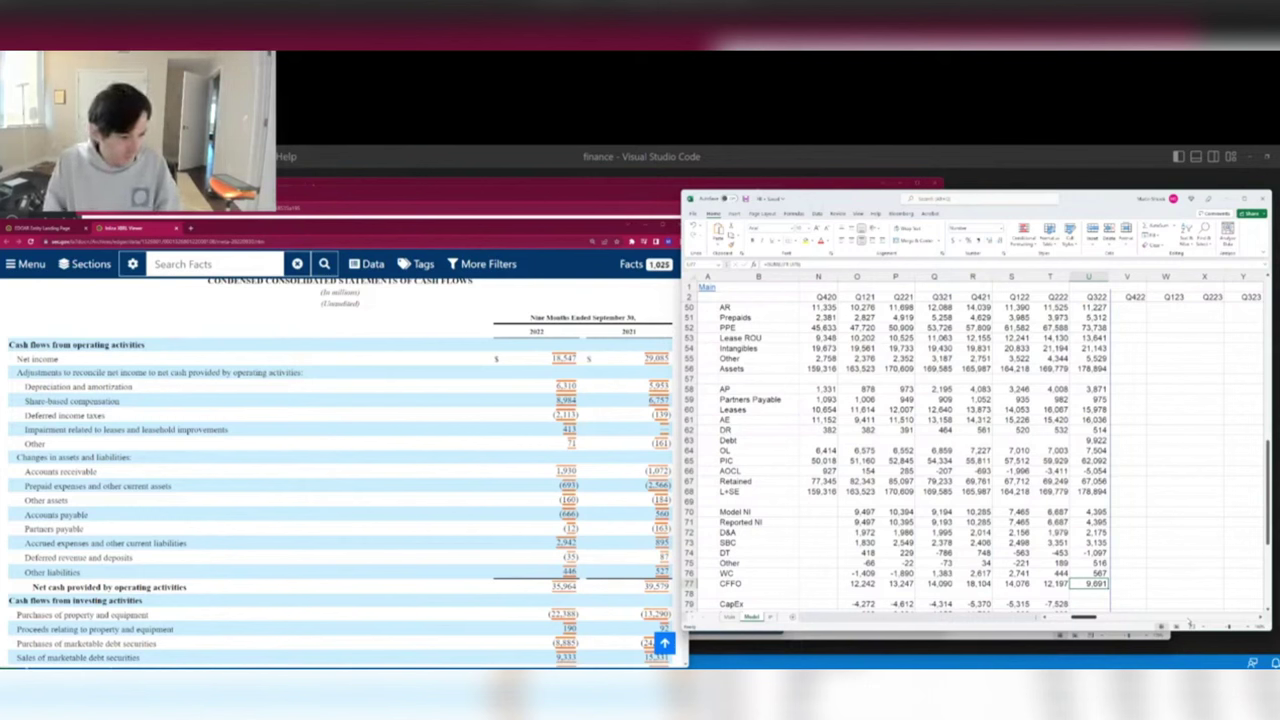
{"action": "key", "text": "Down"}
{"action": "key", "text": "Down"}
{"action": "type", "text": "-223"}
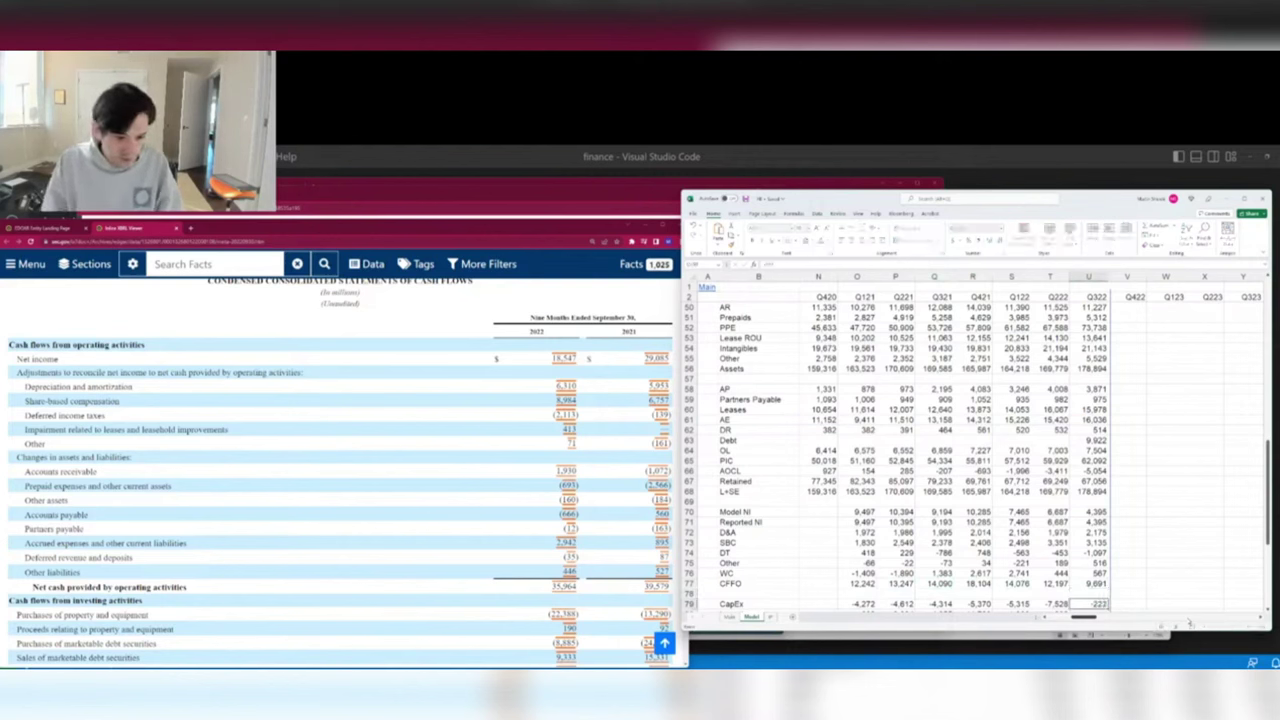
{"action": "type", "text": "88-S79-T79"}
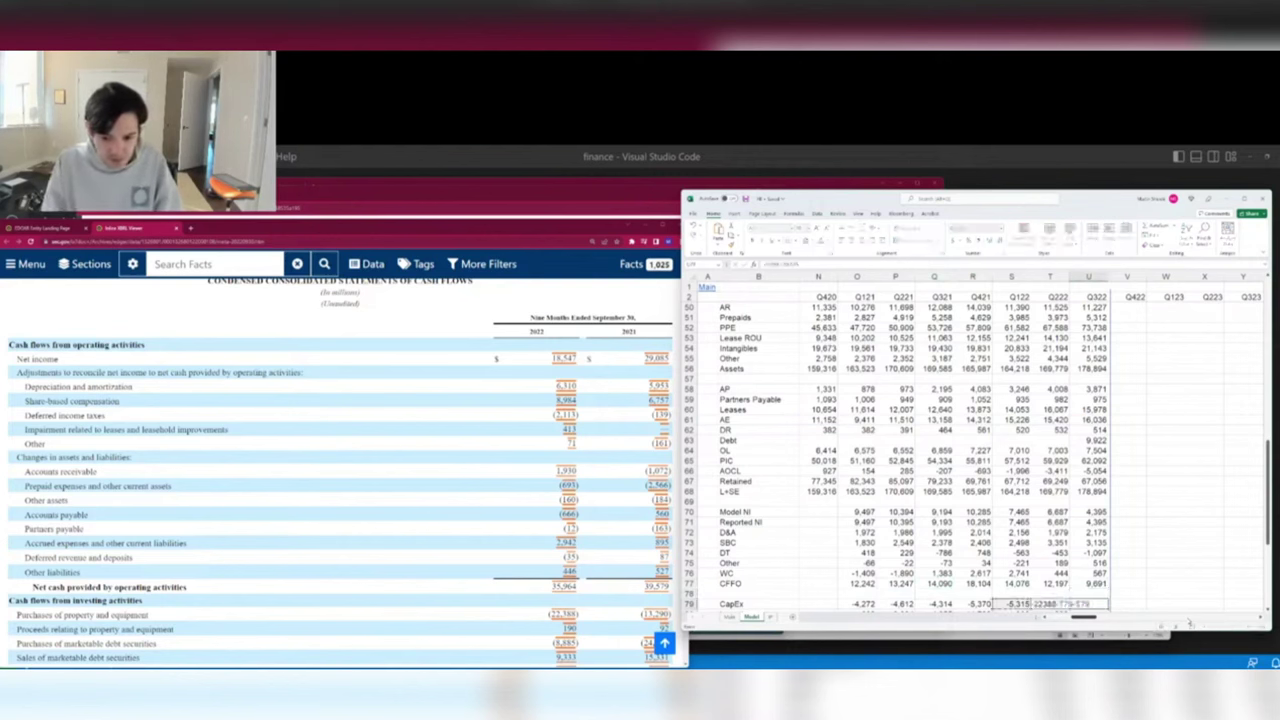
{"action": "key", "text": "Return"}
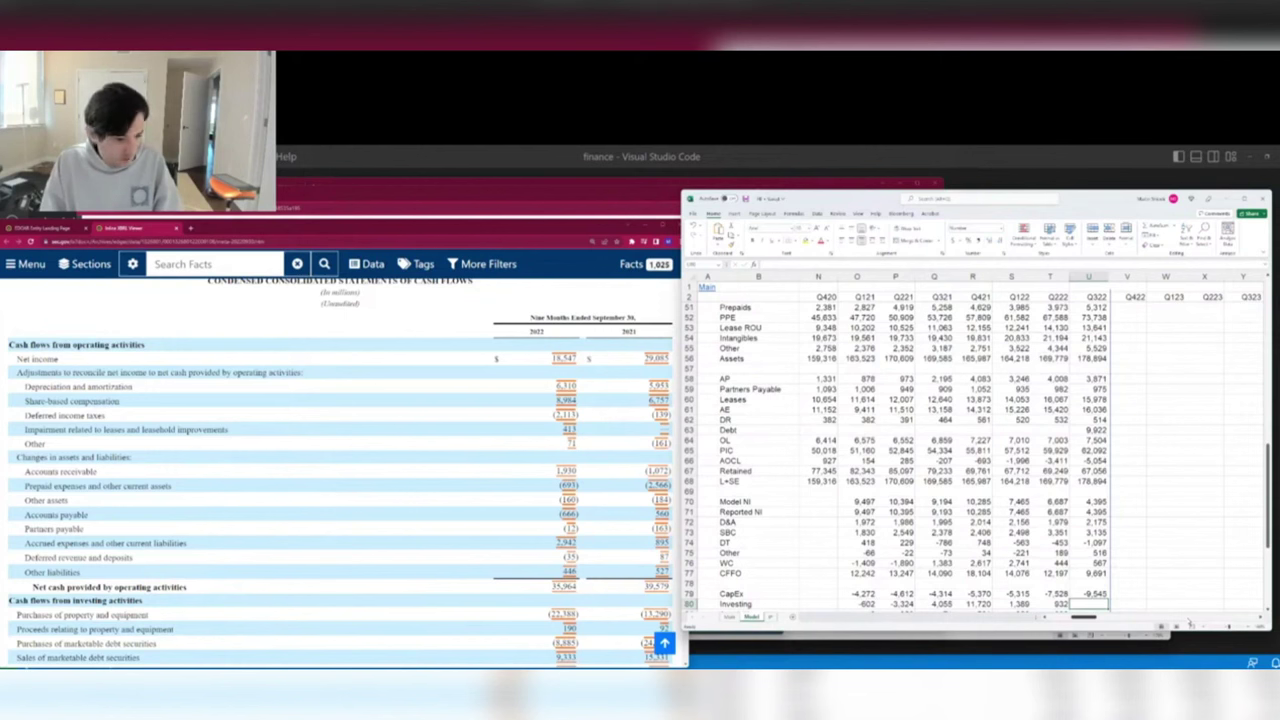
{"action": "key", "text": "Up"}
{"action": "key", "text": "F2"}
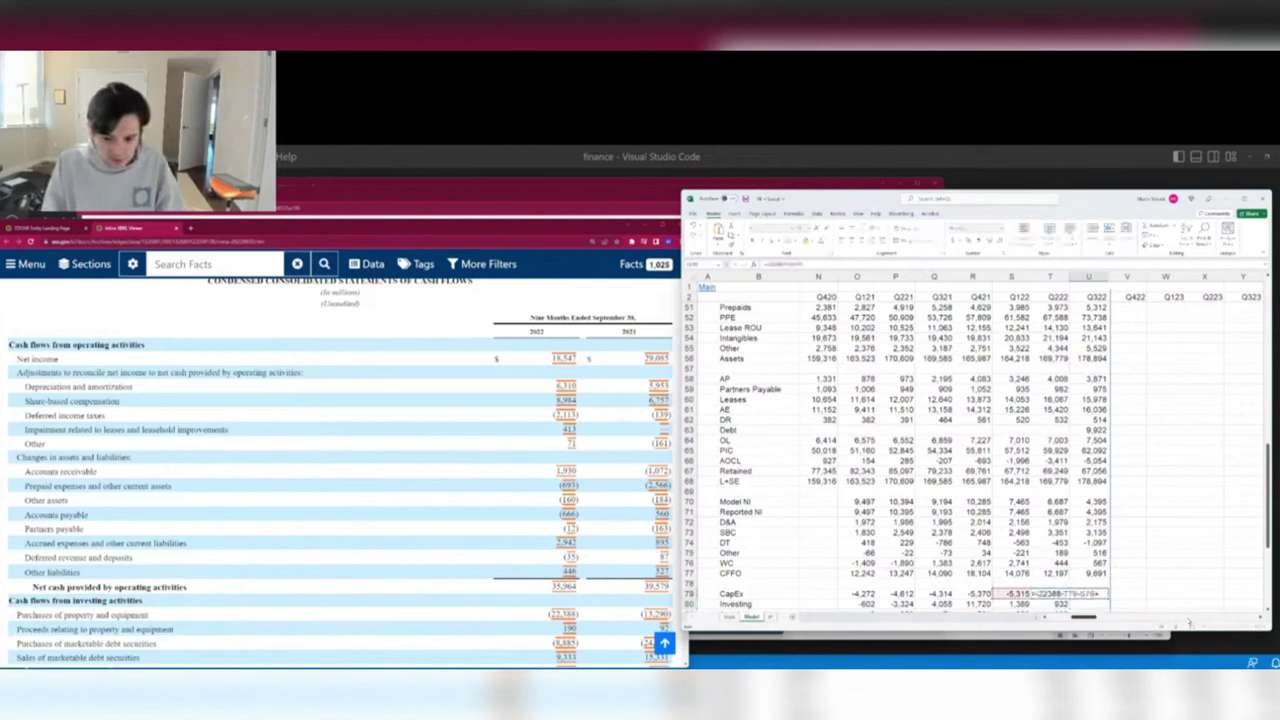
{"action": "key", "text": "ctrl+Return"}
Inspect the Q122 and Q222 CapEx values alongside the Q322 figure.
{"action": "key", "text": "shift+Left"}
{"action": "key", "text": "shift+Left"}
{"action": "key", "text": "shift+Left"}
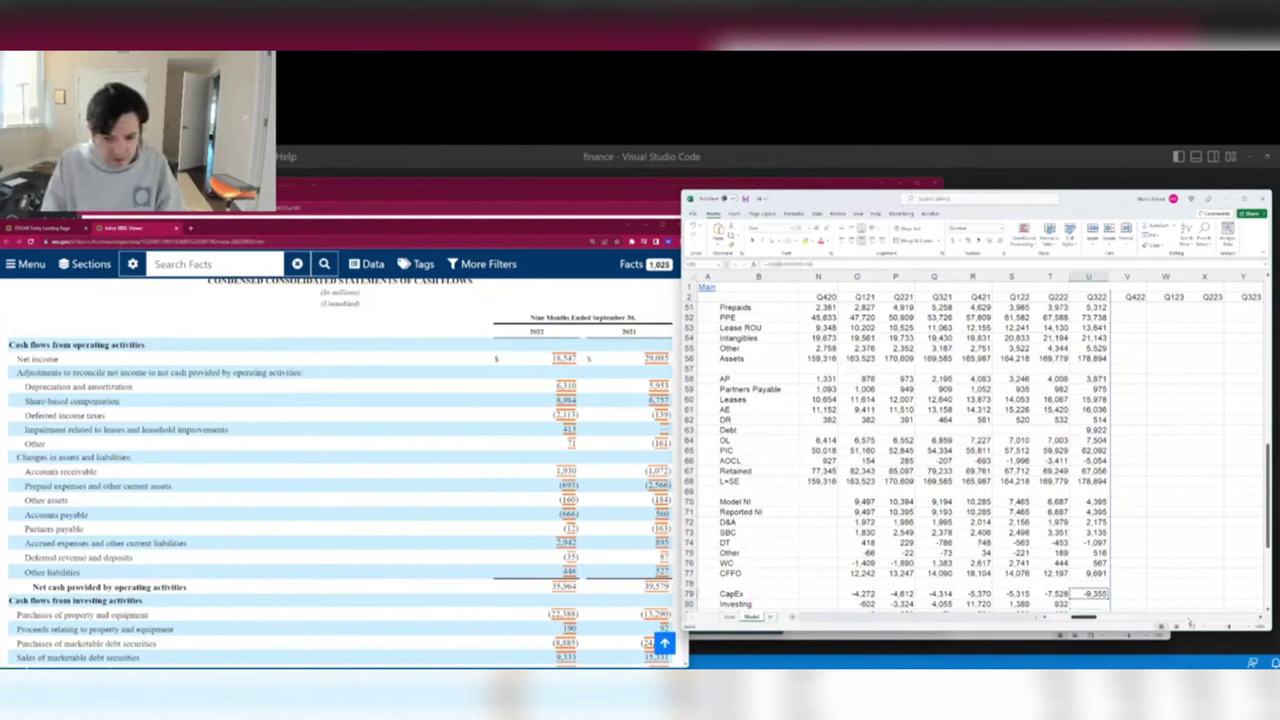
{"action": "key", "text": "shift+Left"}
{"action": "key", "text": "shift+Left"}
{"action": "key", "text": "shift+Left"}
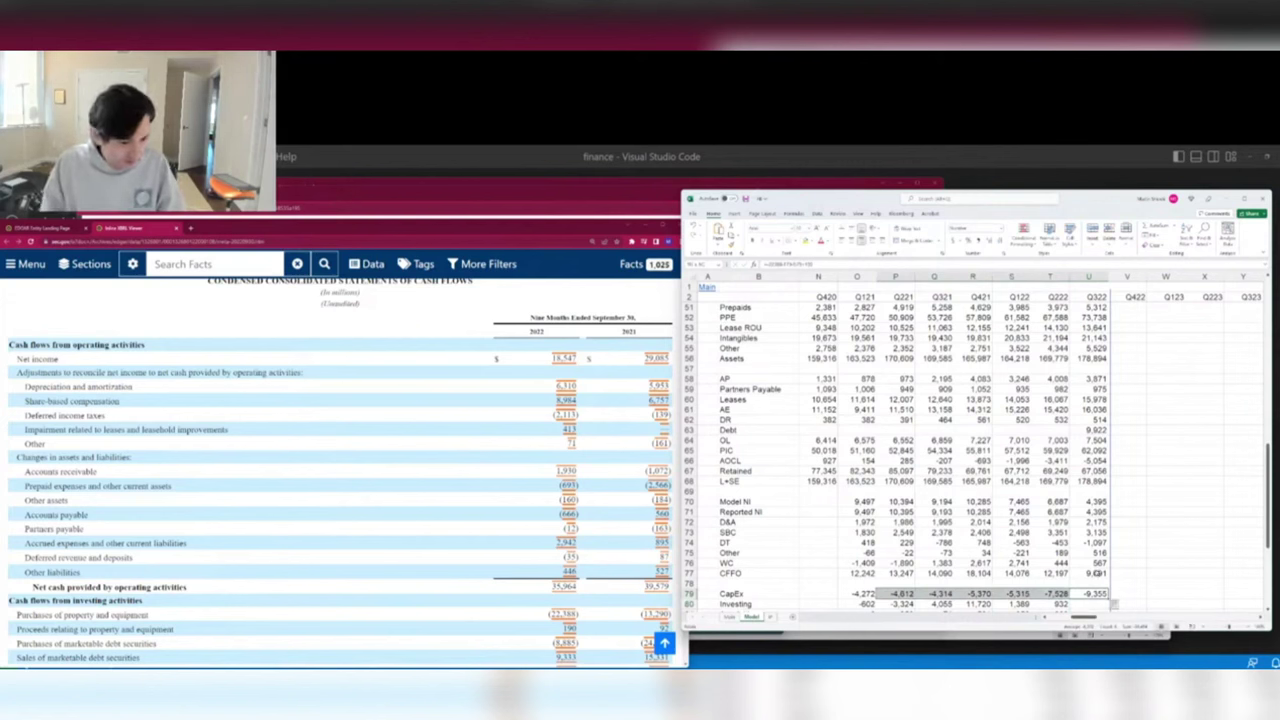
{"action": "scroll", "coordinate": [1084, 549], "scroll_direction": "down", "scroll_amount": 5}
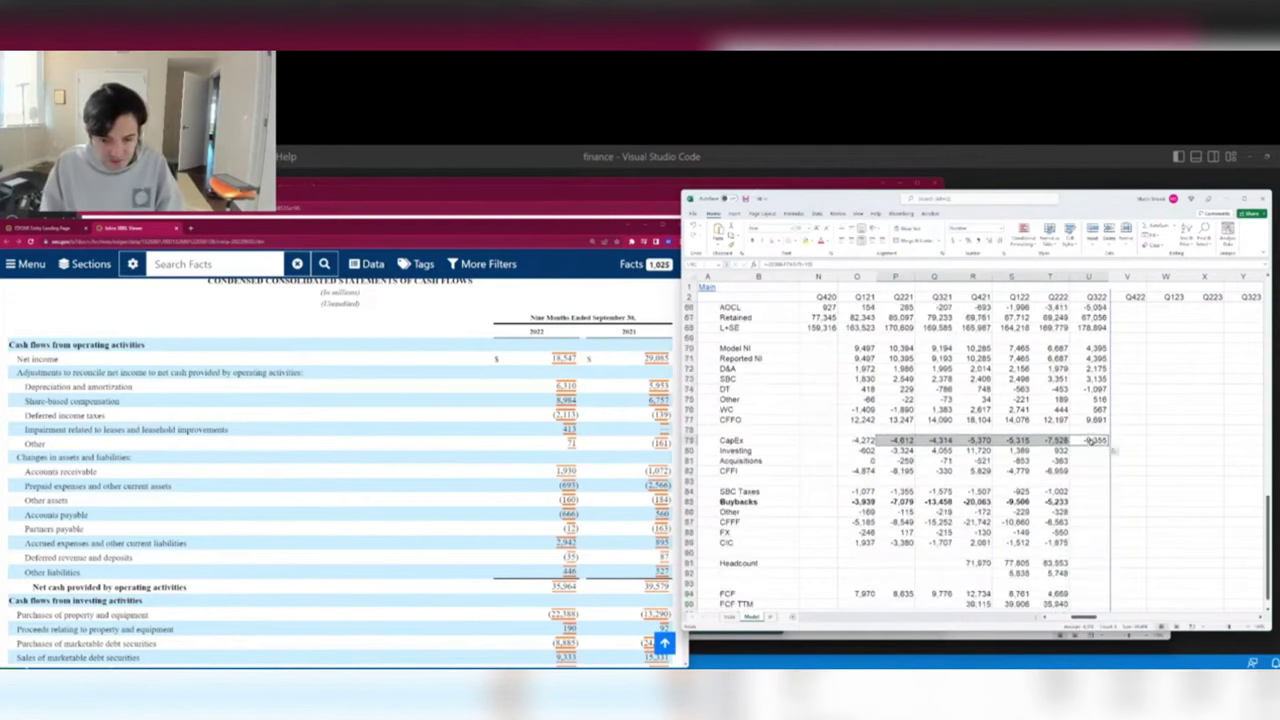
{"action": "key", "text": "Left"}
{"action": "key", "text": "shift+Left"}
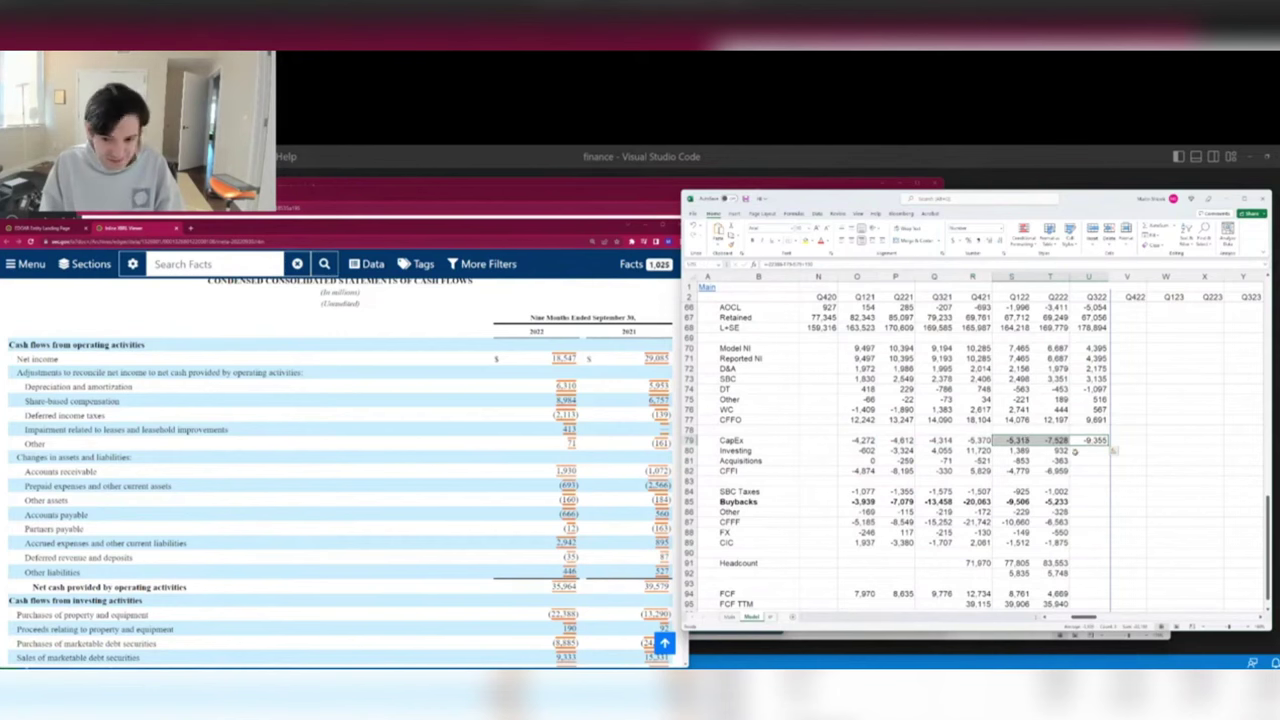
{"action": "key", "text": "Return"}
{"action": "scroll", "coordinate": [961, 466], "scroll_direction": "down", "scroll_amount": 1}
{"action": "scroll", "coordinate": [961, 465], "scroll_direction": "down", "scroll_amount": 1}
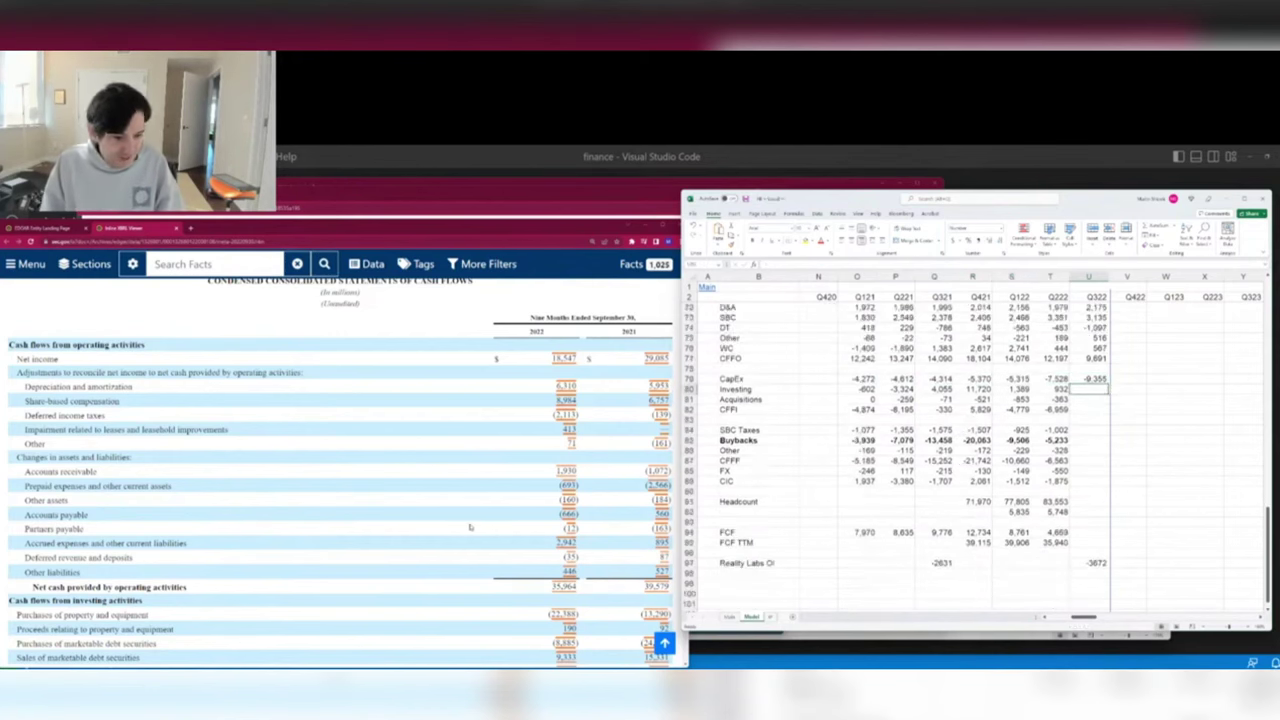
Enter Q322 Investing -311 and Acquisitions -35 formulas, then compare CFFI -9,701 across quarters.
{"action": "scroll", "coordinate": [470, 527], "scroll_direction": "down", "scroll_amount": 3}
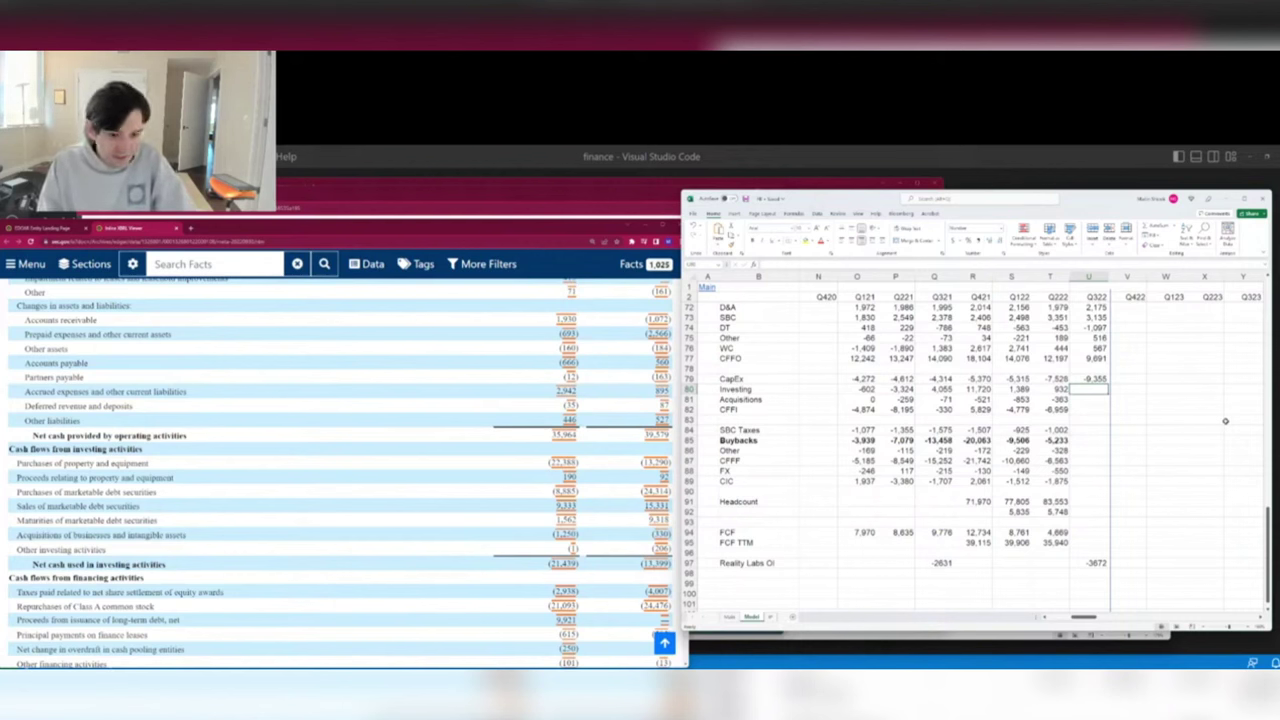
{"action": "type", "text": "-8888"}
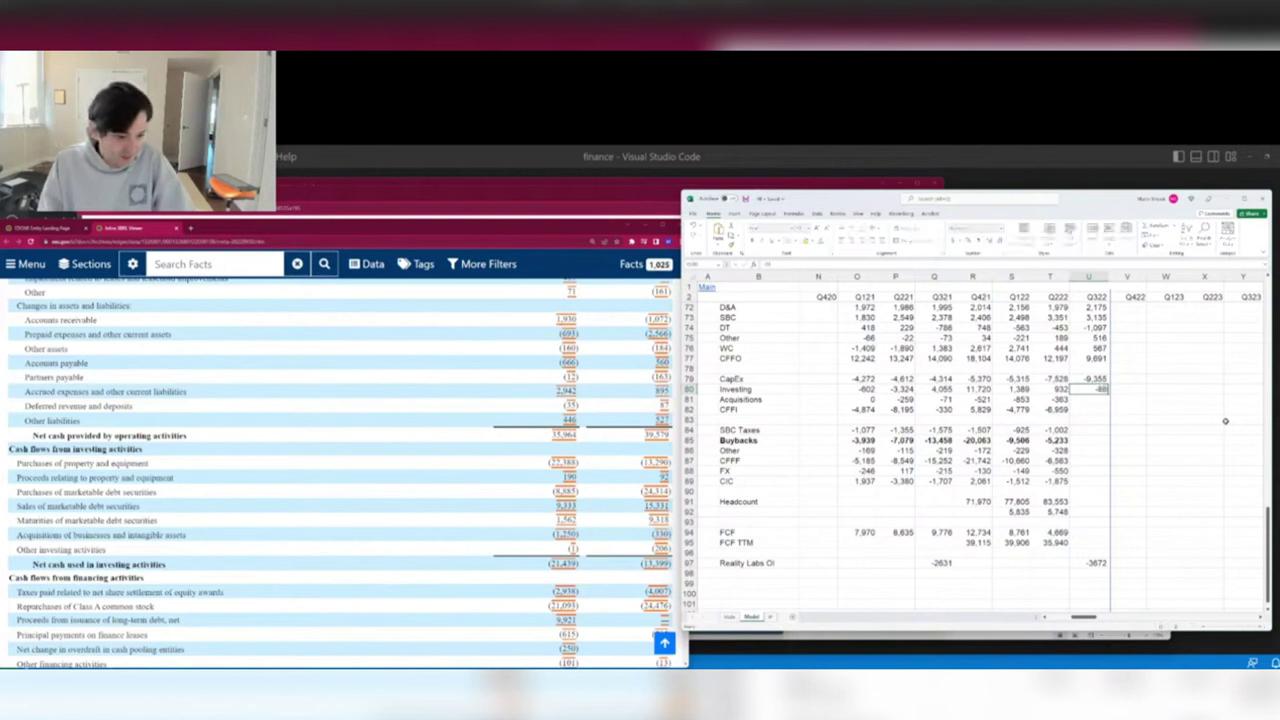
{"action": "type", "text": "+9333"}
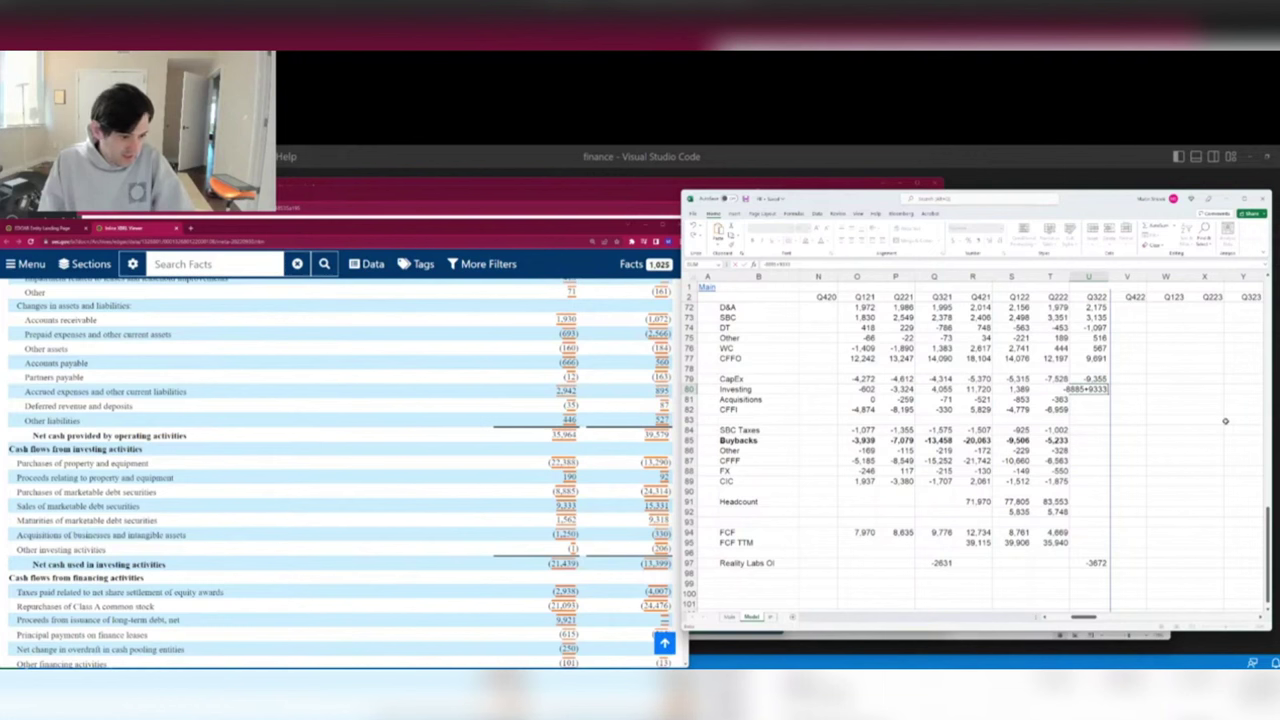
{"action": "type", "text": "+1562"}
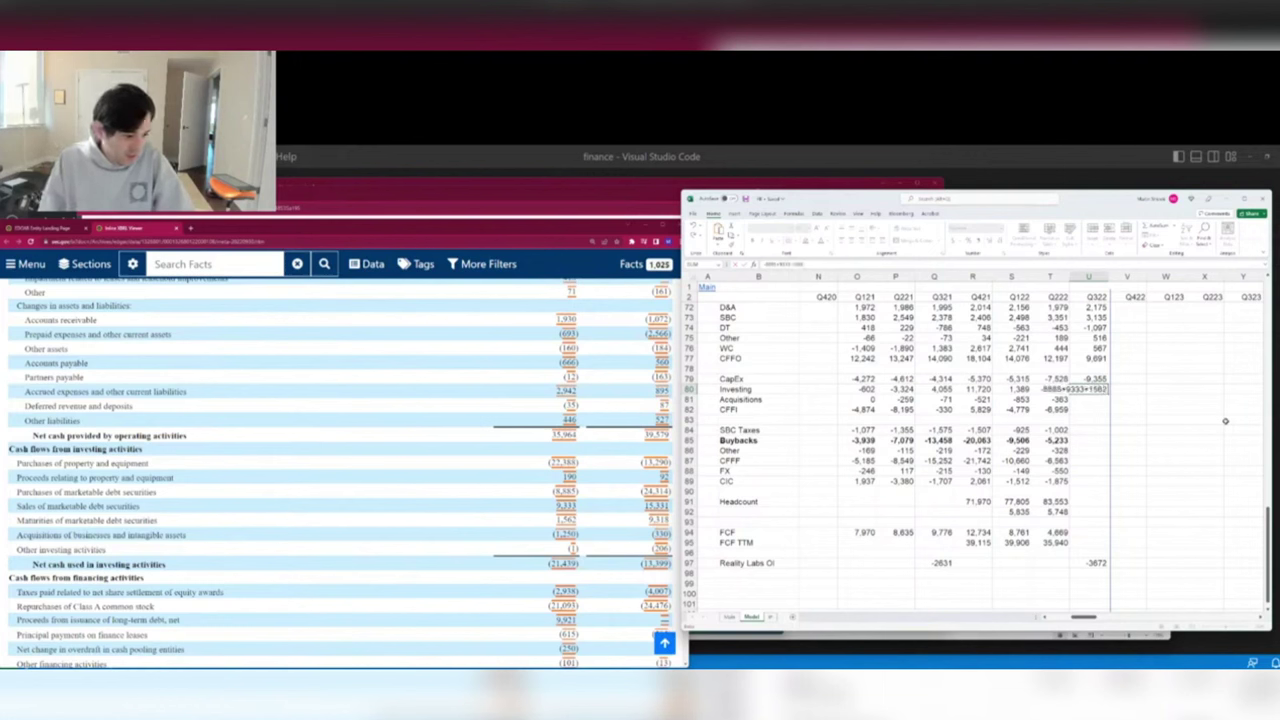
{"action": "type", "text": "-1250-1071"}
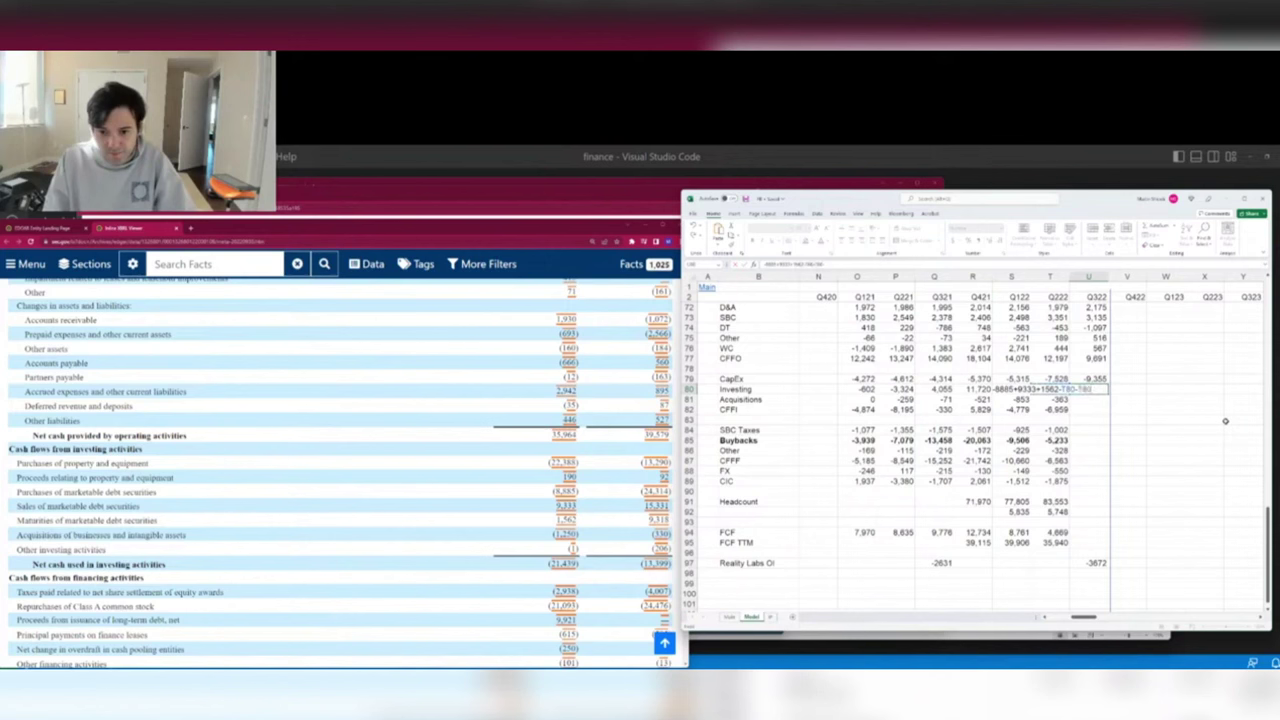
{"action": "key", "text": "Return"}
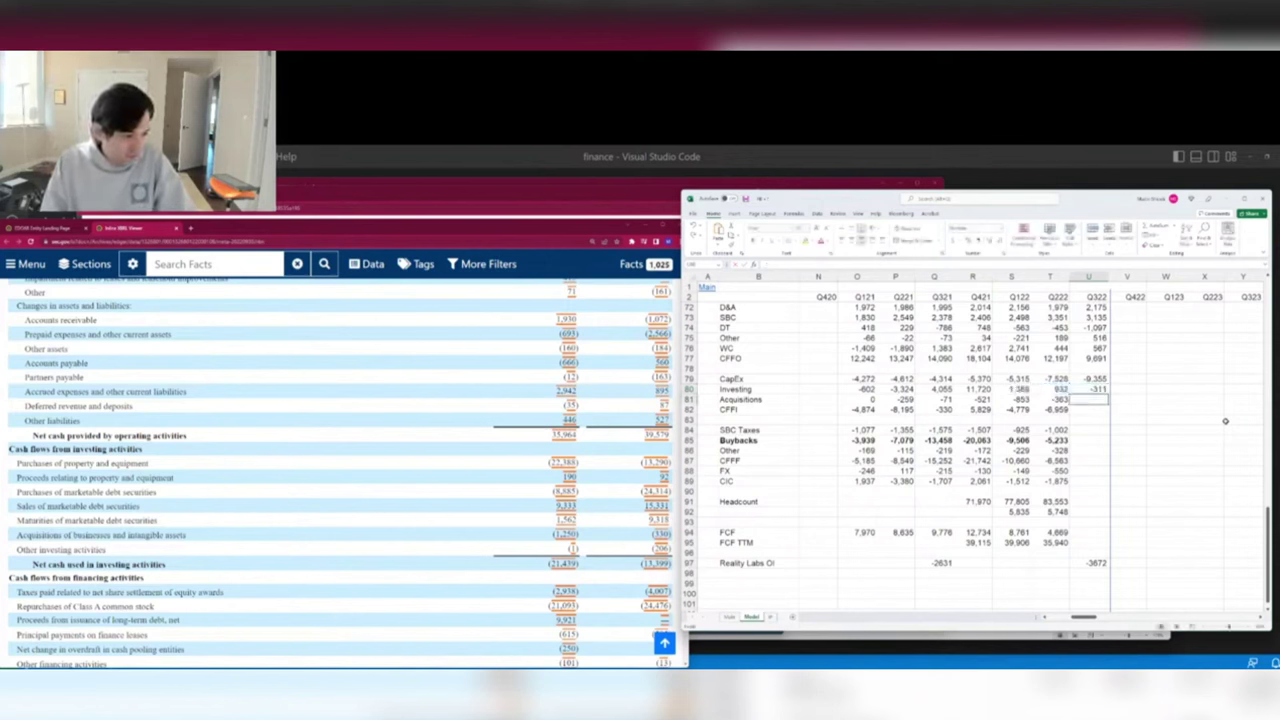
{"action": "type", "text": "-12"}
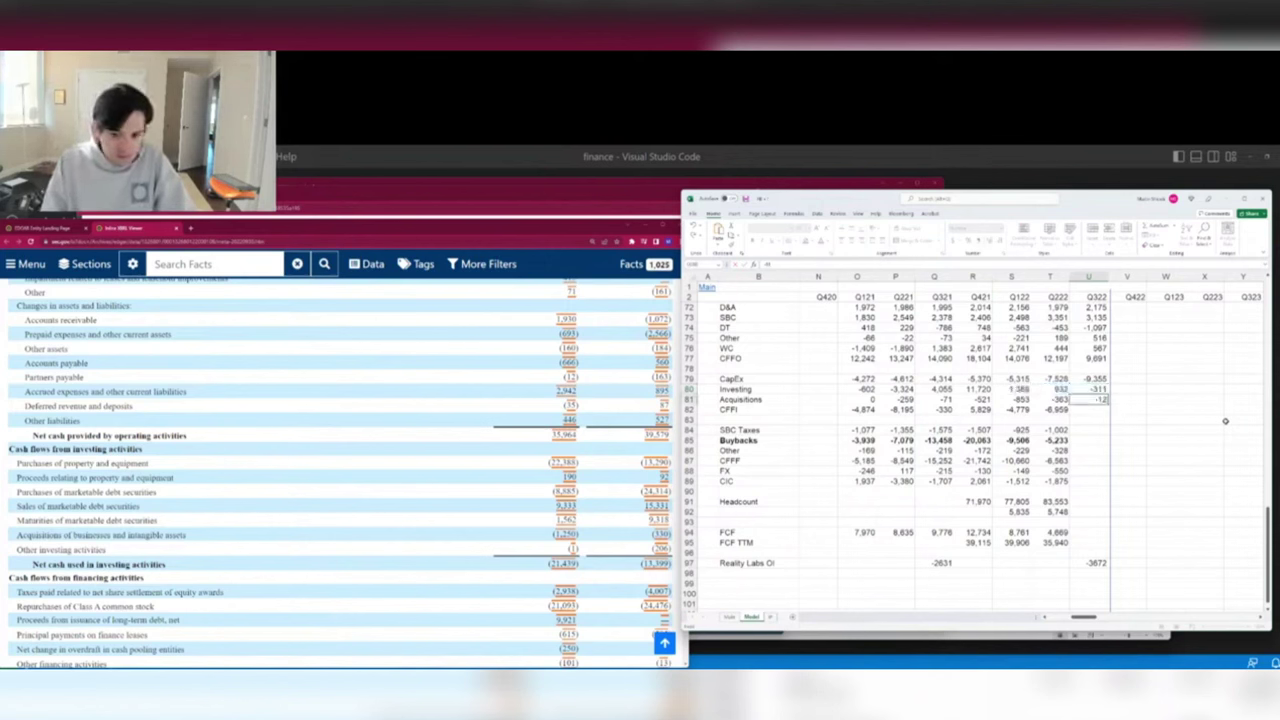
{"action": "type", "text": "50"}
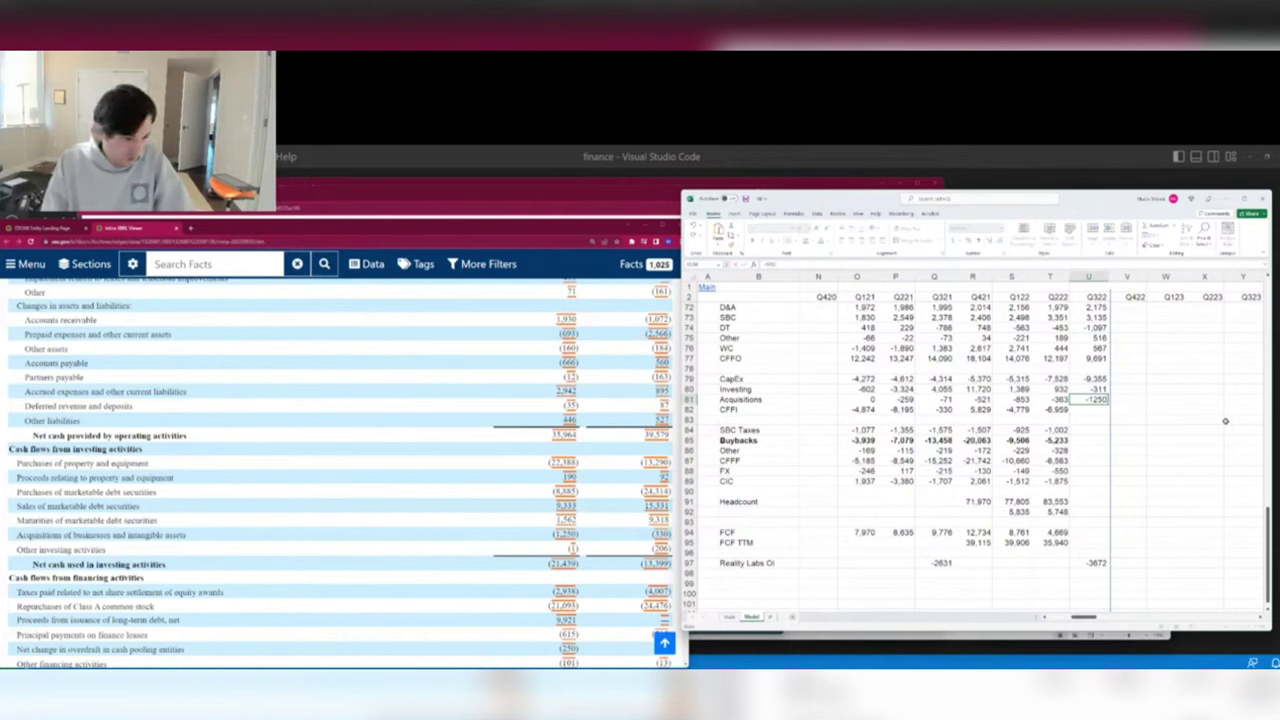
{"action": "type", "text": "-3-761+79"}
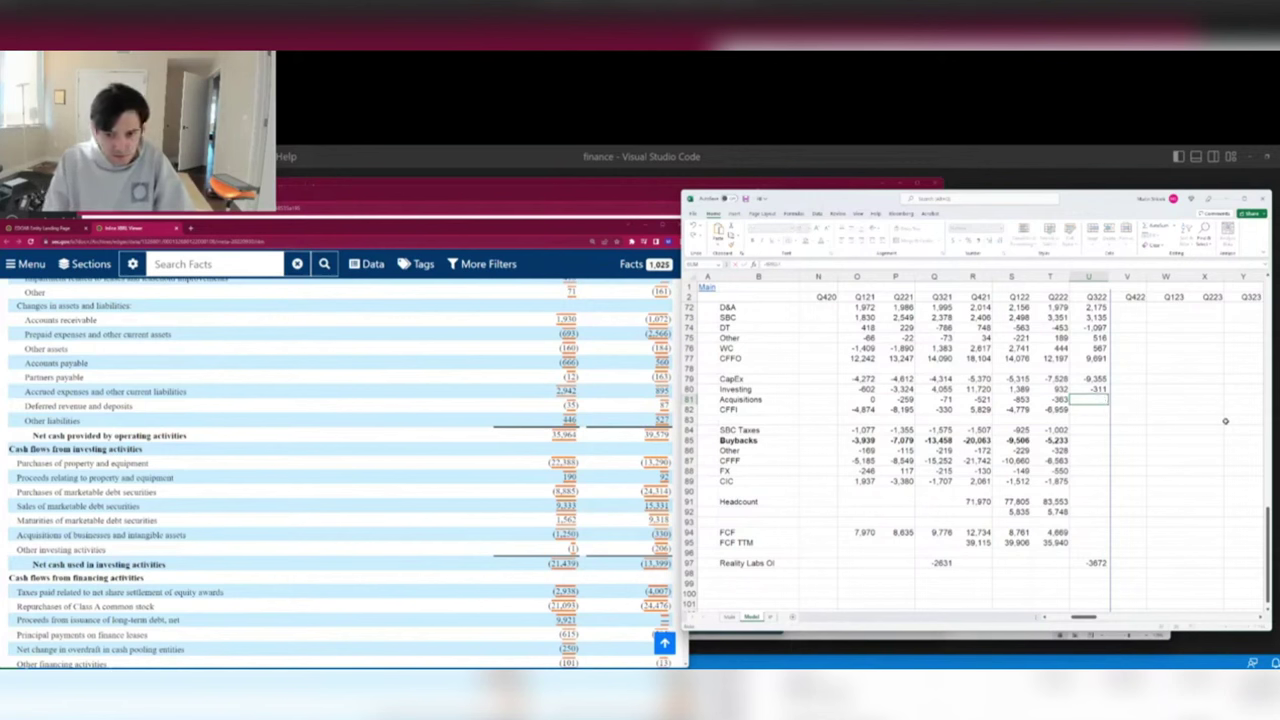
{"action": "key", "text": "Return"}
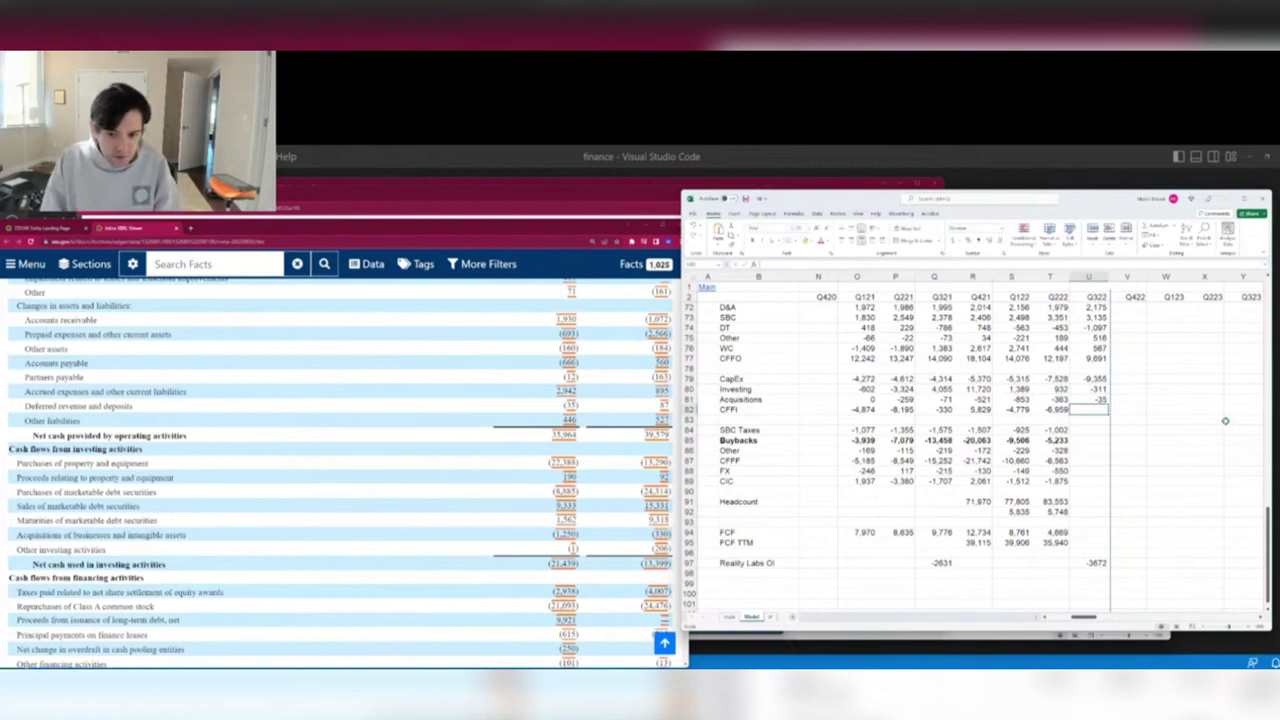
{"action": "key", "text": "shift+Left"}
{"action": "key", "text": "shift+Left"}
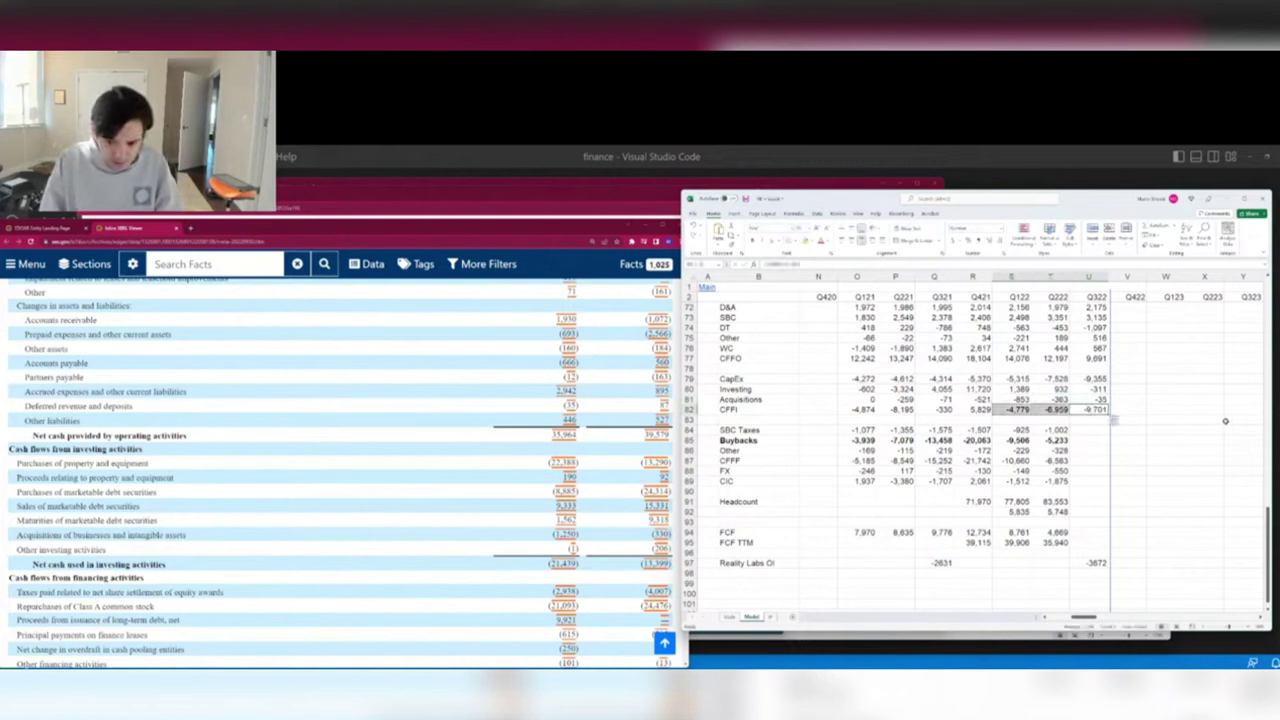
{"action": "key", "text": "Down"}
{"action": "key", "text": "Down"}
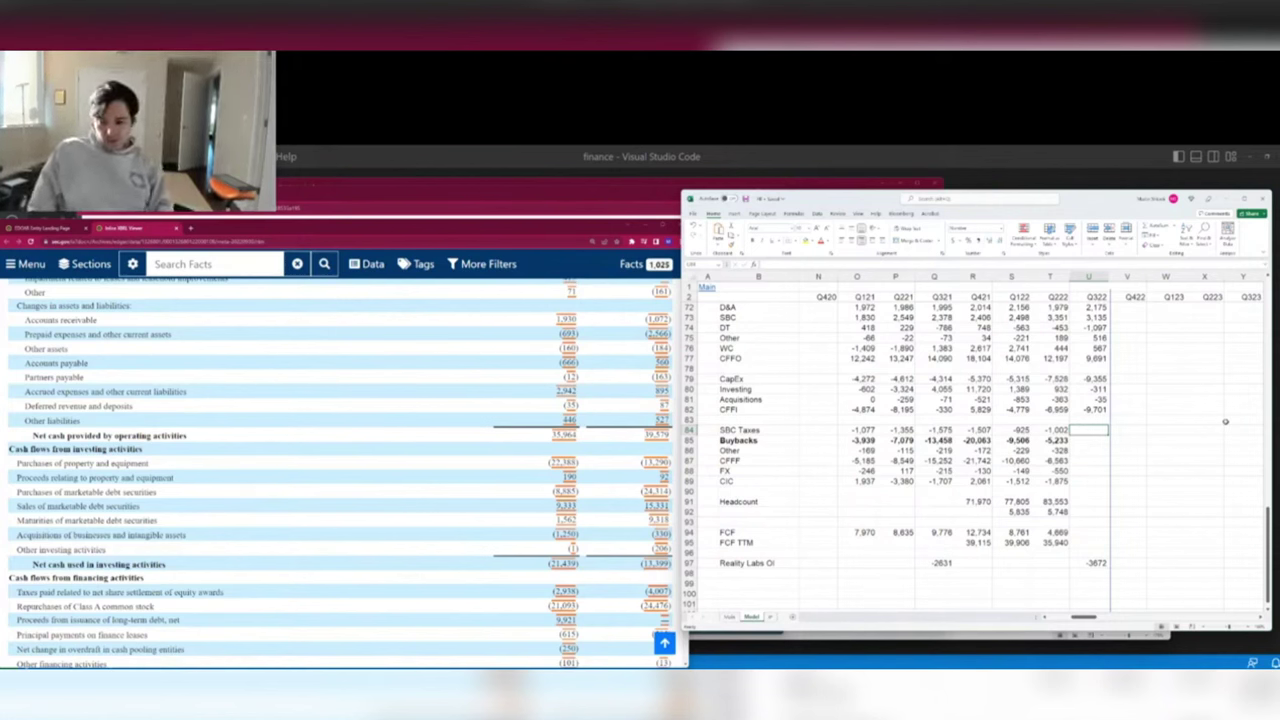
Enter the Q322 SBC Taxes (-1,011) and Buybacks (-6,354) formulas and compare them with earlier quarters.
{"action": "scroll", "coordinate": [497, 394], "scroll_direction": "down", "scroll_amount": 3}
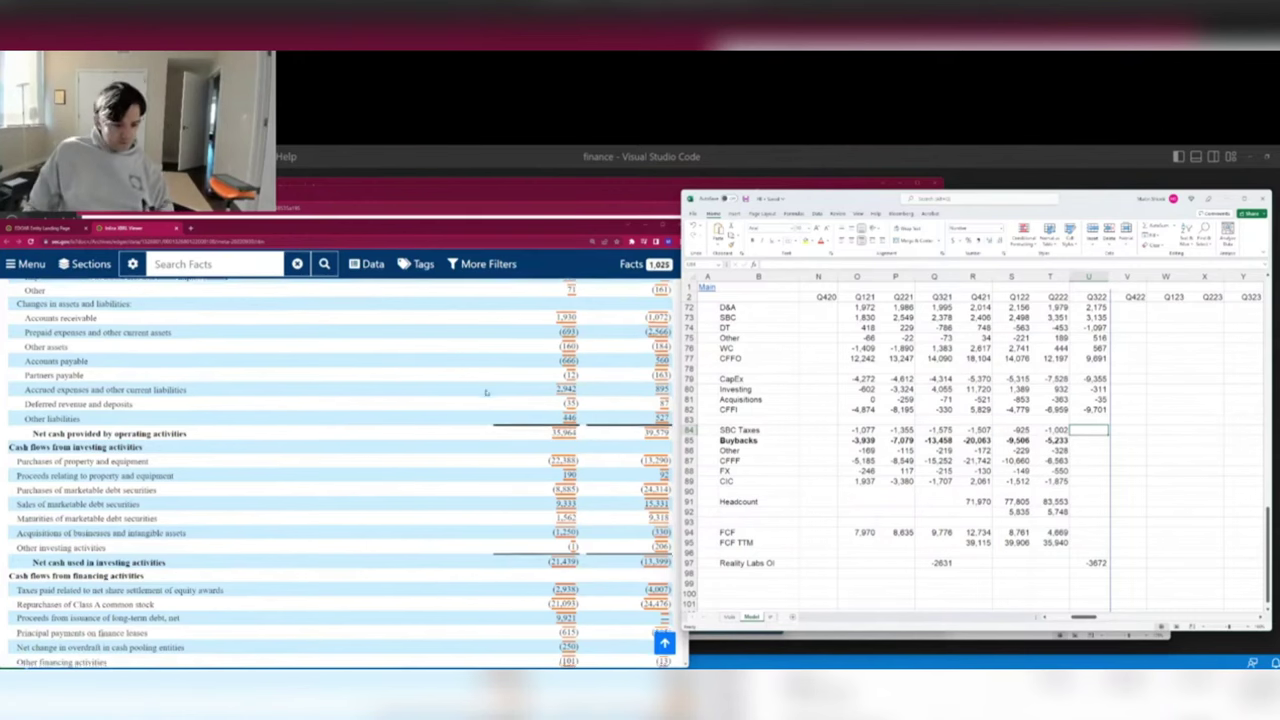
{"action": "type", "text": "-"}
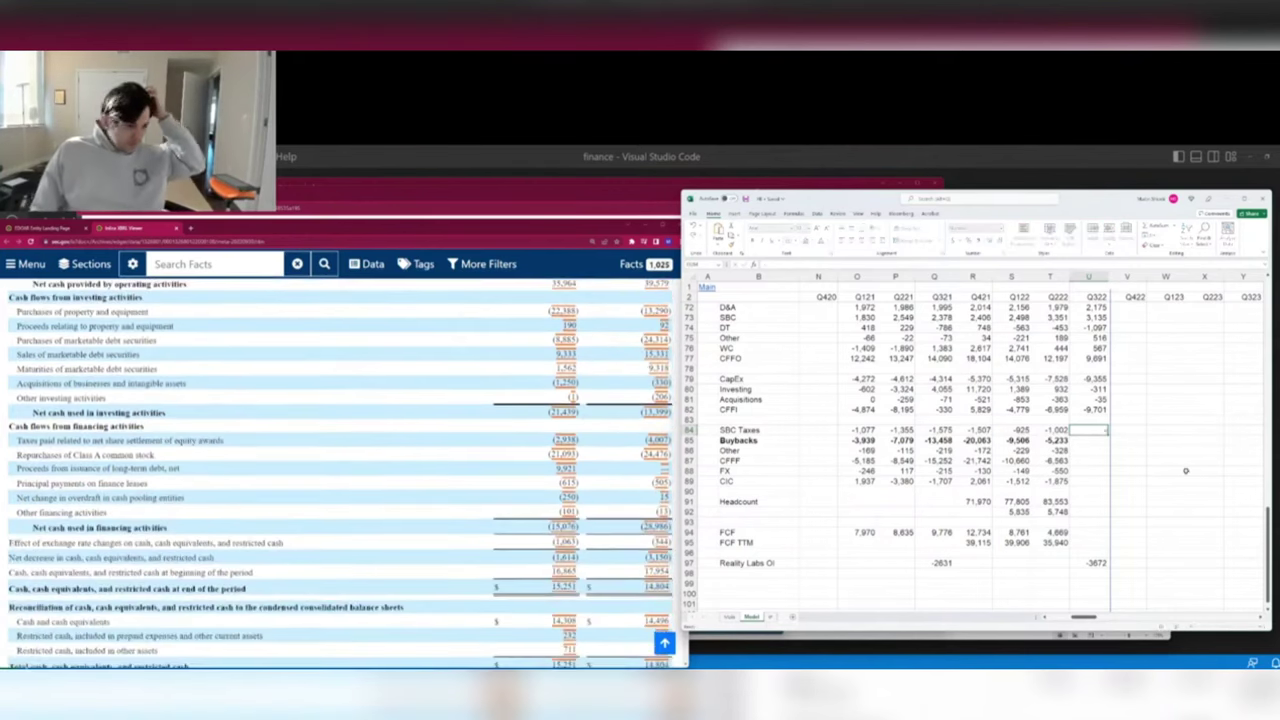
{"action": "type", "text": "2938-584"}
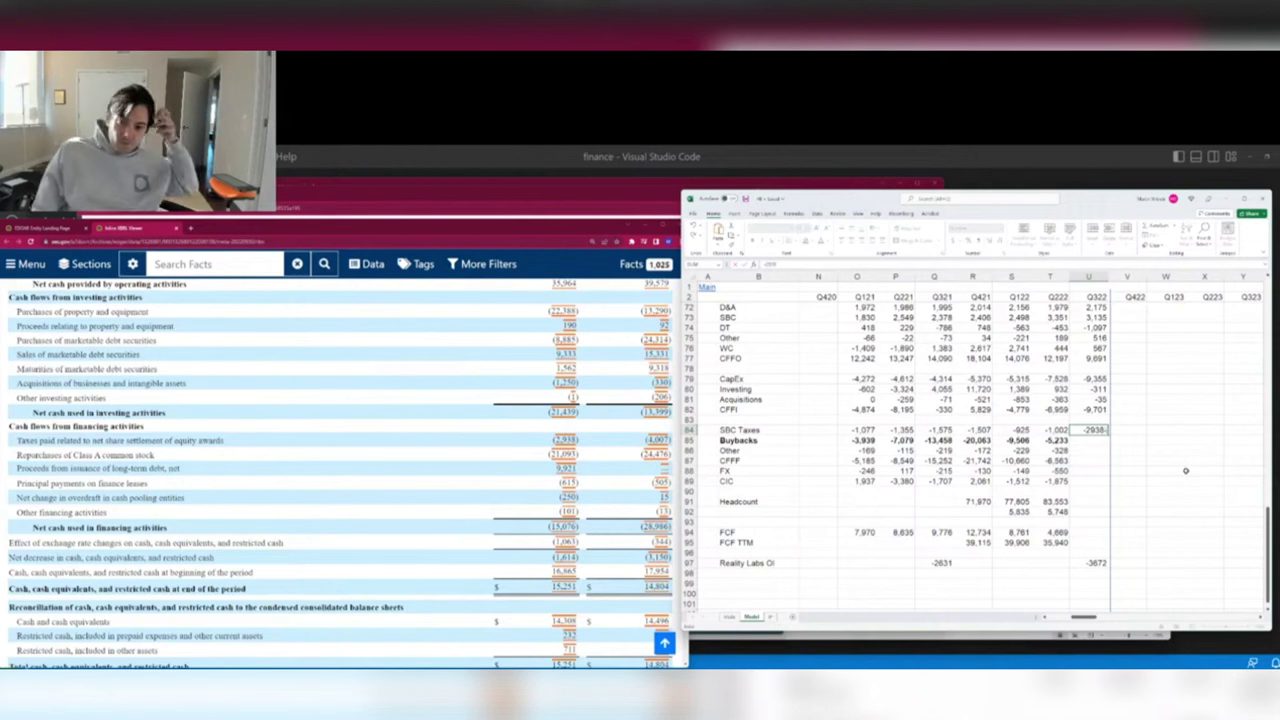
{"action": "type", "text": "+2511"}
{"action": "key", "text": "Return"}
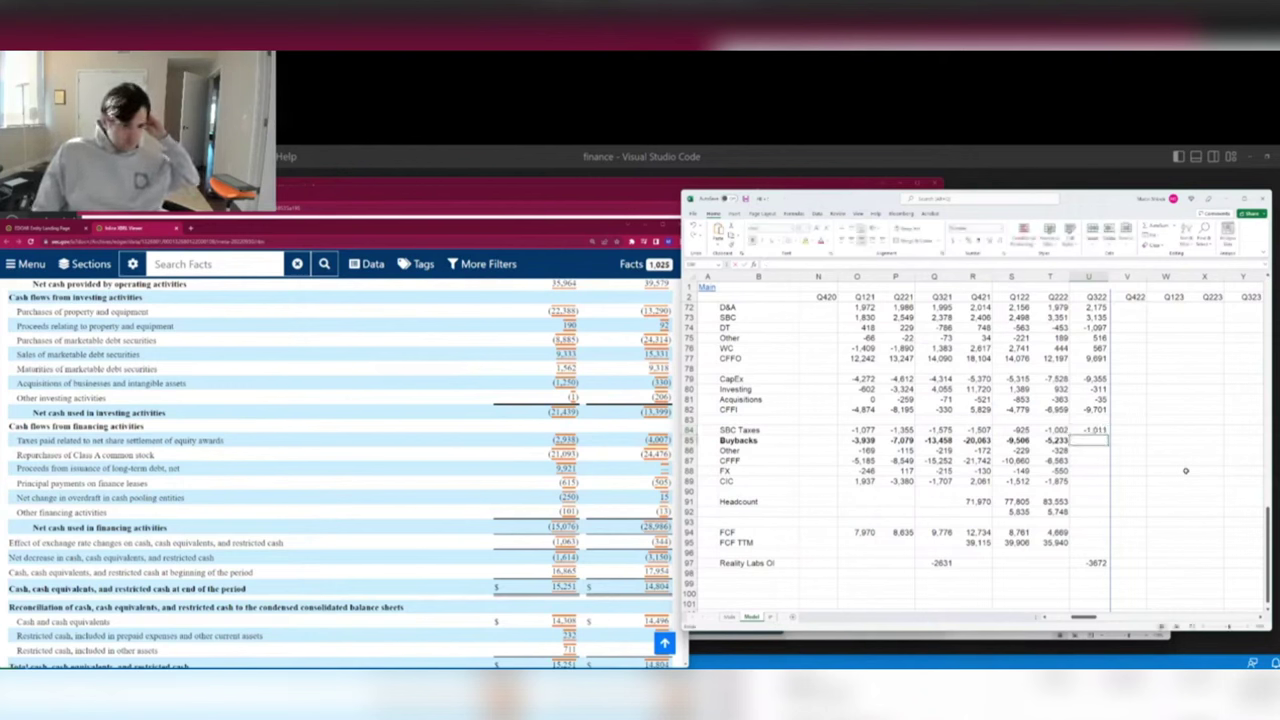
{"action": "type", "text": "-21093-785-595"}
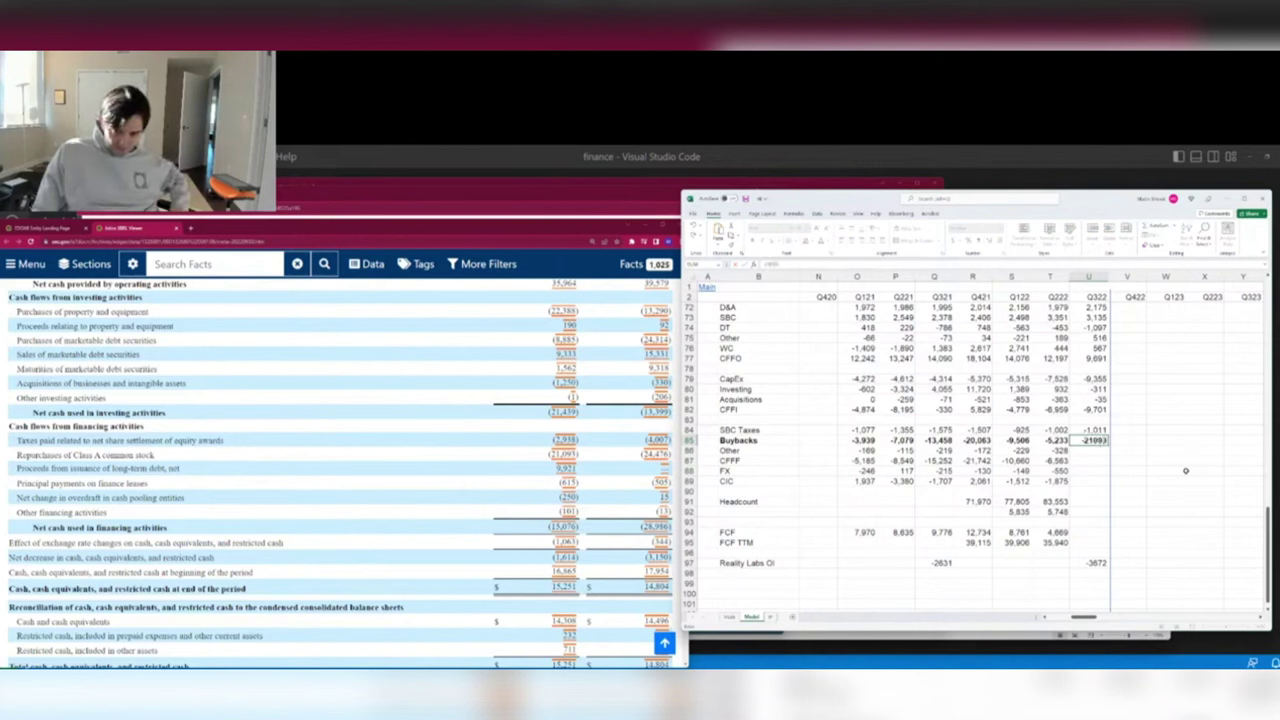
{"action": "key", "text": "Return"}
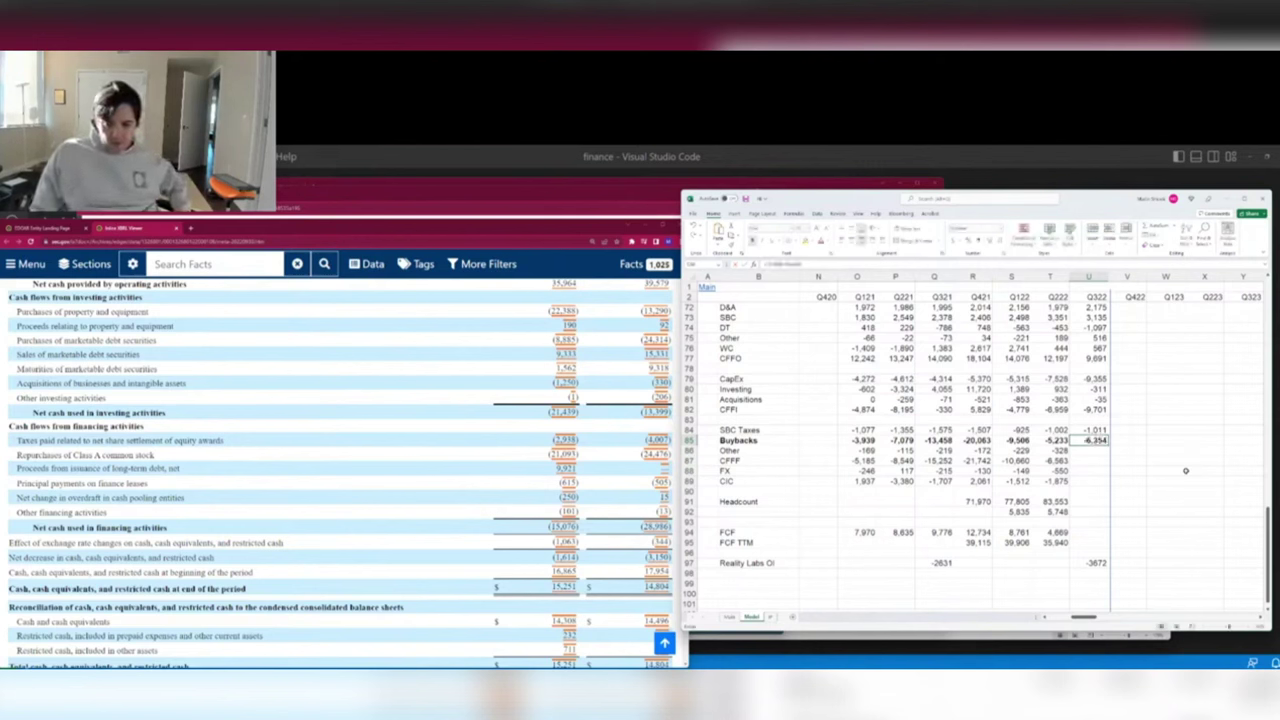
{"action": "key", "text": "shift+Left"}
{"action": "key", "text": "shift+Left"}
{"action": "key", "text": "shift+Left"}
{"action": "key", "text": "shift+Left"}
{"action": "key", "text": "shift+Left"}
{"action": "key", "text": "shift+Left"}
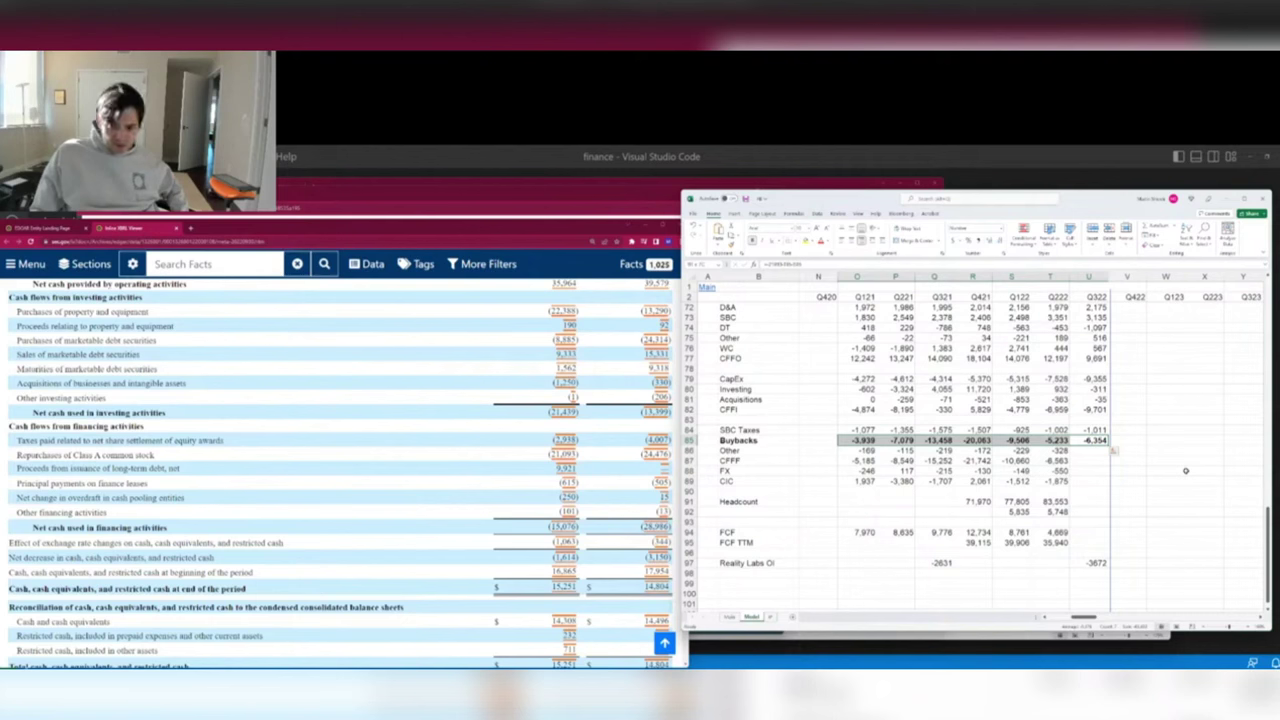
{"action": "key", "text": "ctrl+Up"}
{"action": "key", "text": "ctrl+Up"}
{"action": "key", "text": "ctrl+Up"}
{"action": "key", "text": "ctrl+Up"}
{"action": "key", "text": "ctrl+Up"}
{"action": "key", "text": "ctrl+Up"}
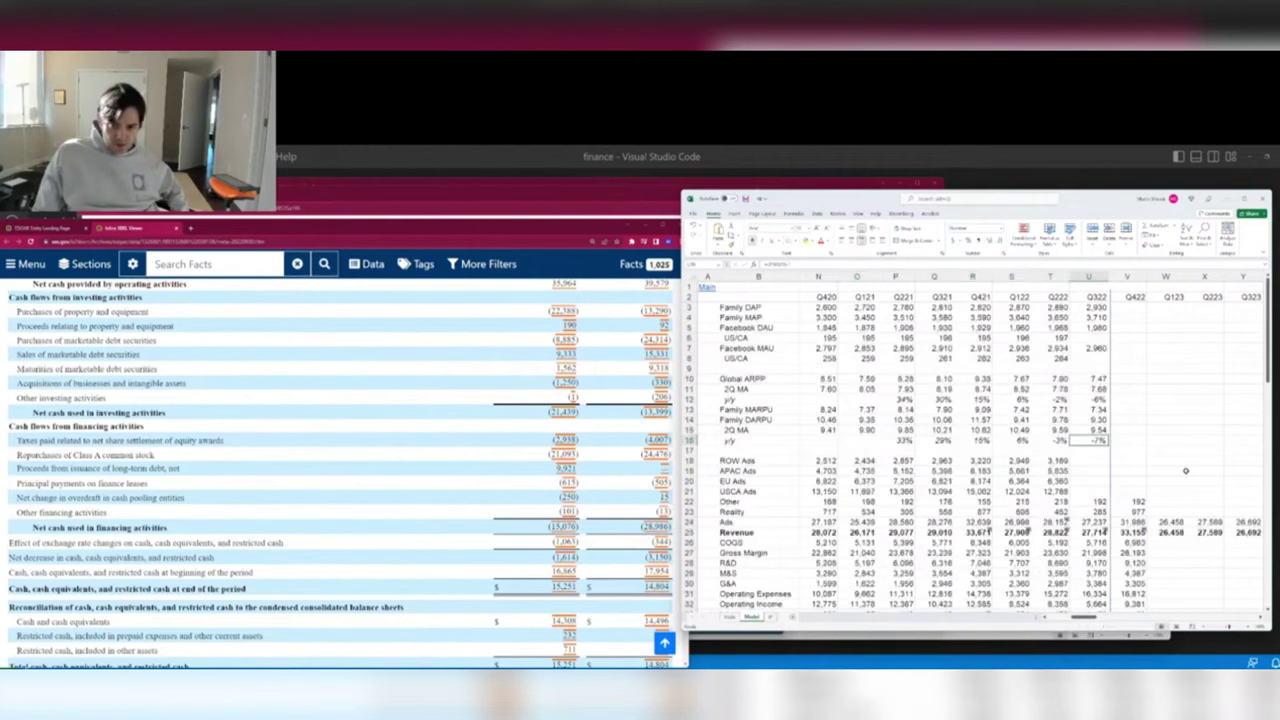
{"action": "key", "text": "Down"}
{"action": "key", "text": "ctrl+Down"}
{"action": "key", "text": "ctrl+Down"}
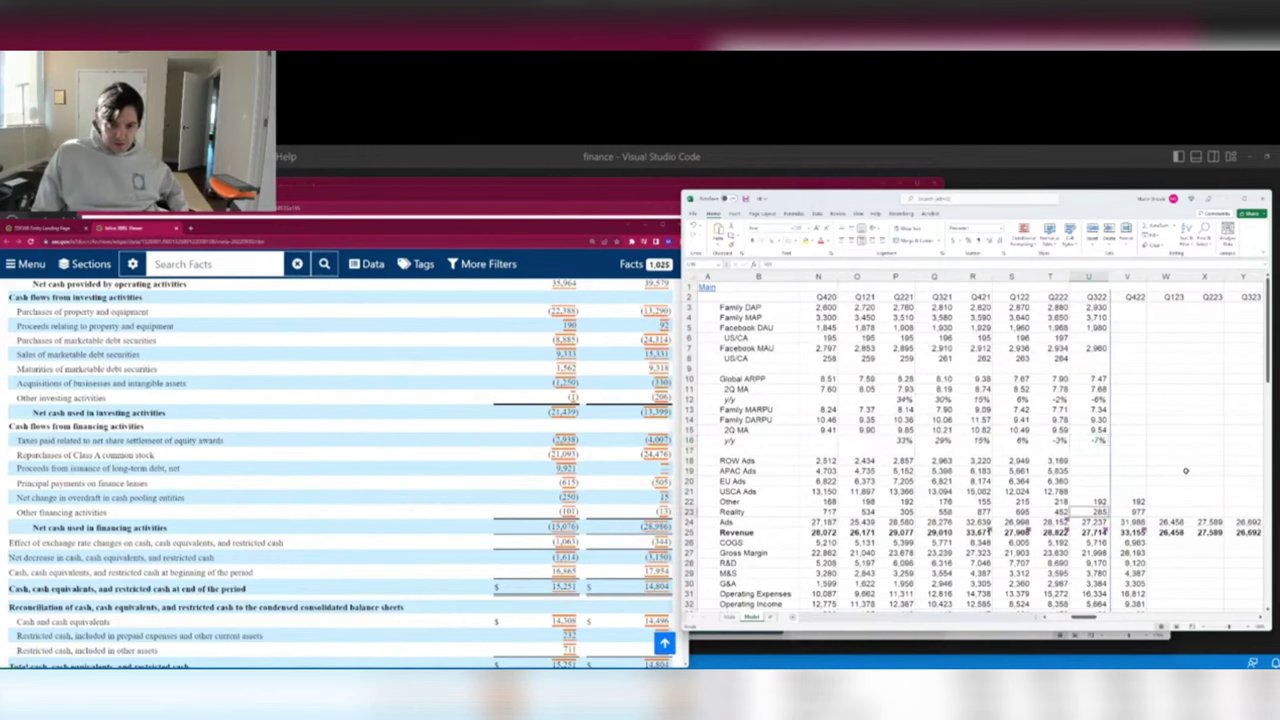
{"action": "key", "text": "ctrl+Down"}
{"action": "key", "text": "ctrl+Down"}
{"action": "key", "text": "ctrl+Down"}
{"action": "key", "text": "ctrl+Down"}
{"action": "key", "text": "Up"}
{"action": "key", "text": "Up"}
{"action": "key", "text": "Up"}
{"action": "key", "text": "Up"}
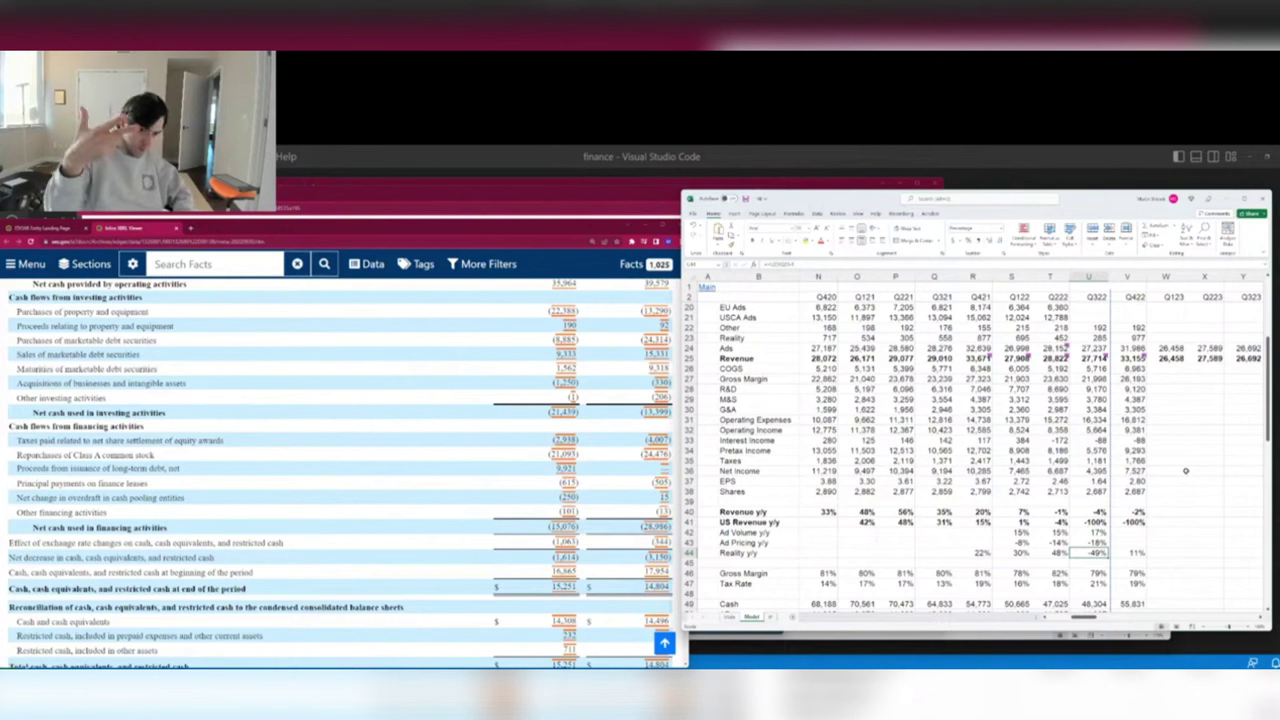
{"action": "key", "text": "Up"}
{"action": "key", "text": "Up"}
{"action": "key", "text": "Up"}
{"action": "key", "text": "Up"}
{"action": "key", "text": "Up"}
{"action": "key", "text": "Up"}
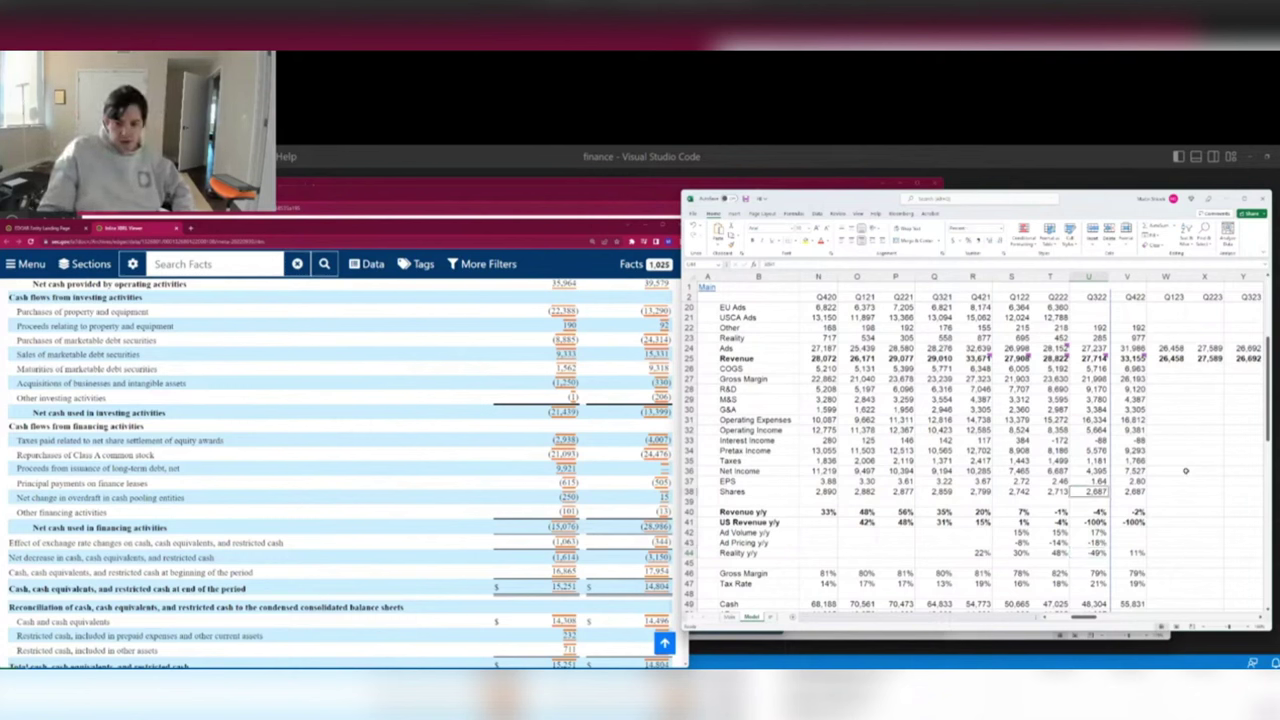
{"action": "key", "text": "Left"}
{"action": "key", "text": "Left"}
{"action": "key", "text": "Left"}
{"action": "key", "text": "Left"}
{"action": "key", "text": "Left"}
{"action": "key", "text": "Left"}
{"action": "key", "text": "Left"}
{"action": "key", "text": "Right"}
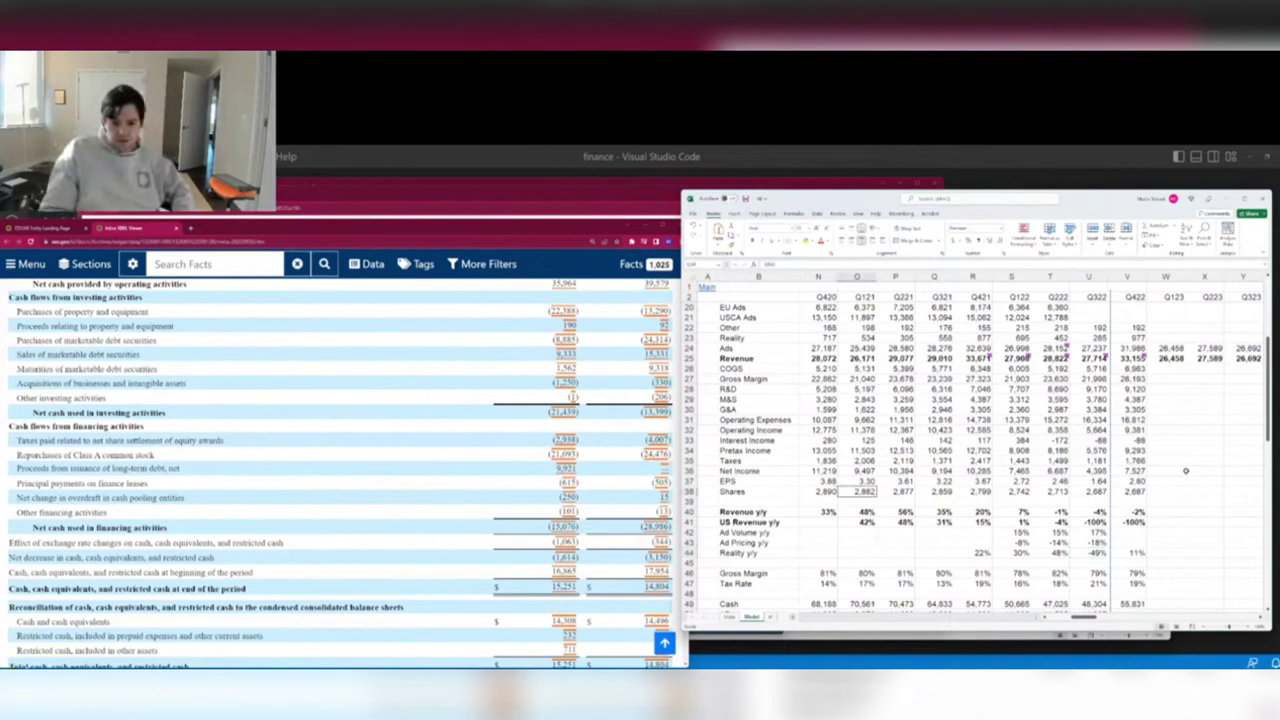
{"action": "key", "text": "Page_Down"}
{"action": "key", "text": "Page_Down"}
{"action": "key", "text": "Page_Up"}
{"action": "key", "text": "Page_Up"}
{"action": "key", "text": "Page_Up"}
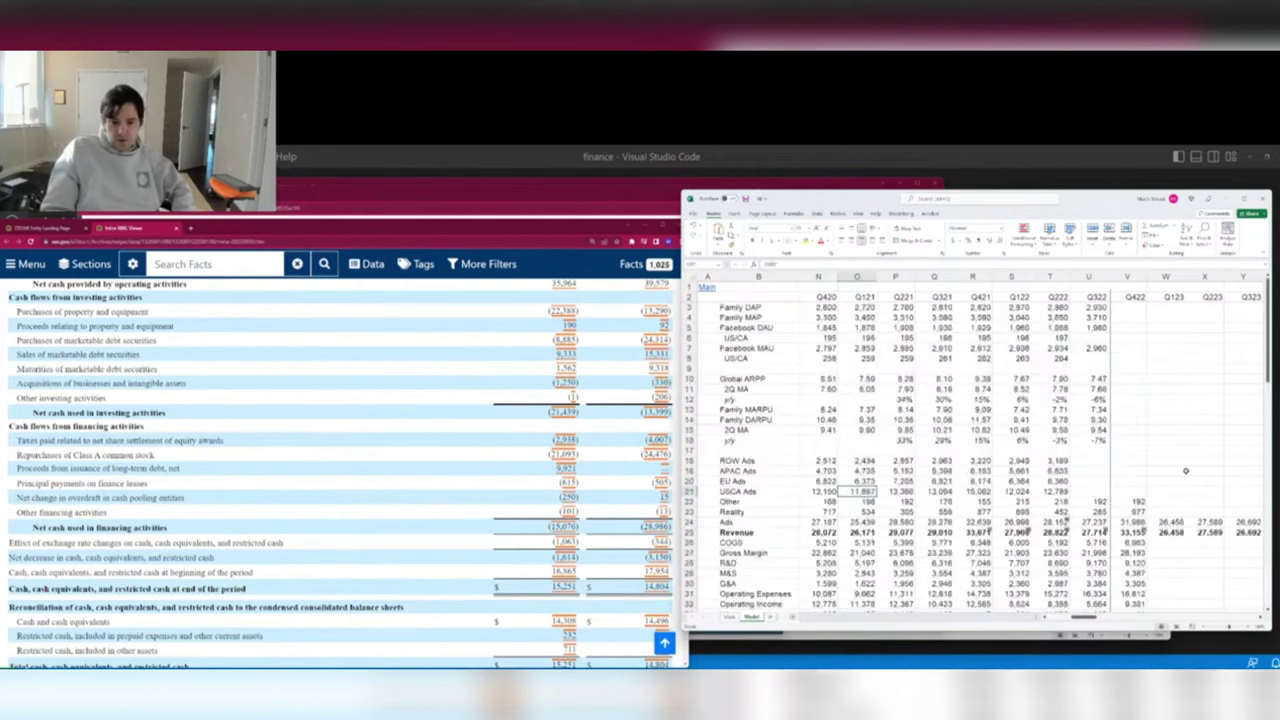
{"action": "key", "text": "Page_Down"}
{"action": "key", "text": "Up"}
{"action": "key", "text": "Up"}
{"action": "key", "text": "Up"}
{"action": "key", "text": "Up"}
{"action": "key", "text": "Up"}
{"action": "key", "text": "Up"}
{"action": "key", "text": "Up"}
{"action": "key", "text": "Up"}
{"action": "key", "text": "Up"}
{"action": "key", "text": "Up"}
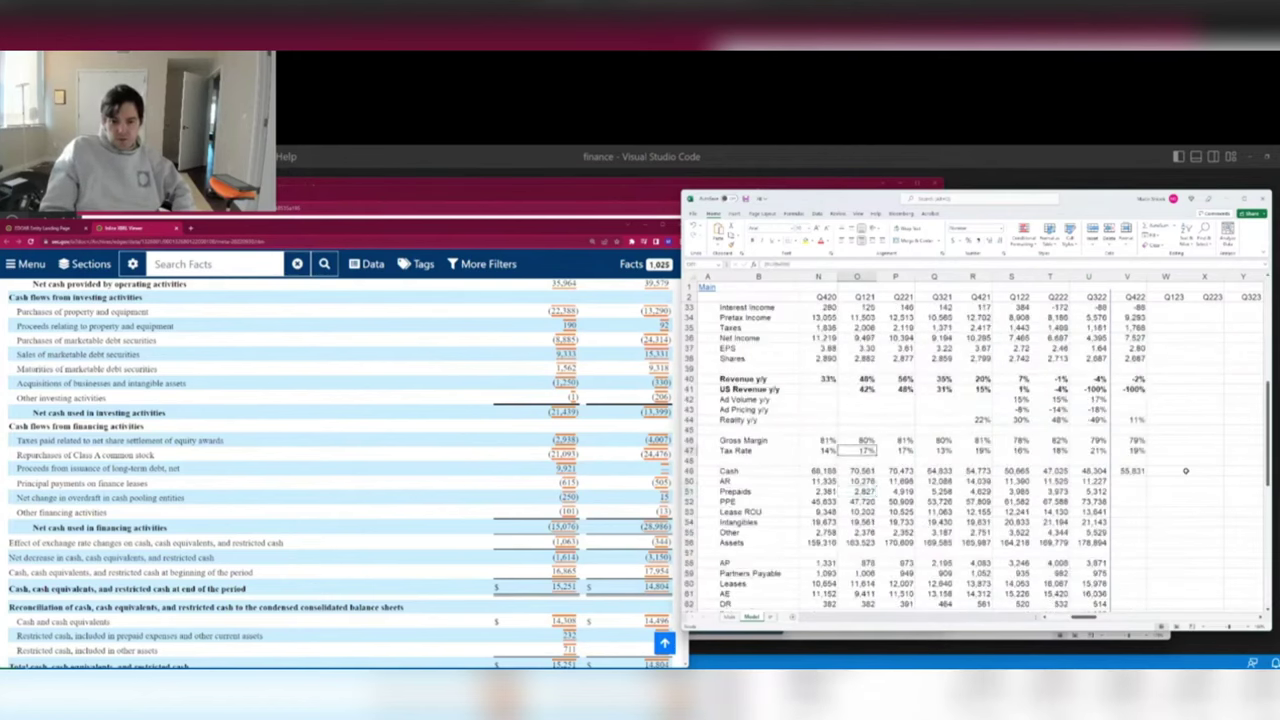
{"action": "key", "text": "Up"}
{"action": "key", "text": "Up"}
{"action": "key", "text": "Up"}
{"action": "key", "text": "ctrl+Right"}
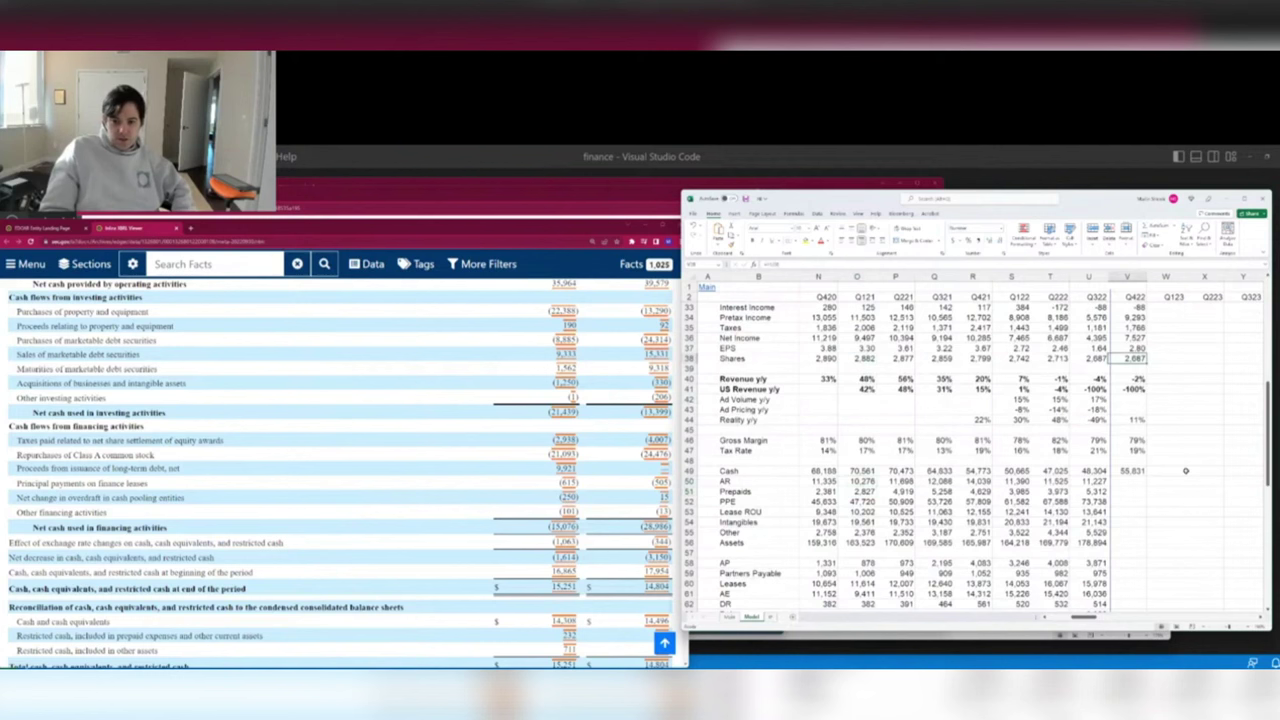
{"action": "key", "text": "Left"}
{"action": "key", "text": "Left"}
{"action": "key", "text": "Left"}
{"action": "key", "text": "Left"}
{"action": "key", "text": "Left"}
{"action": "key", "text": "Left"}
{"action": "key", "text": "Left"}
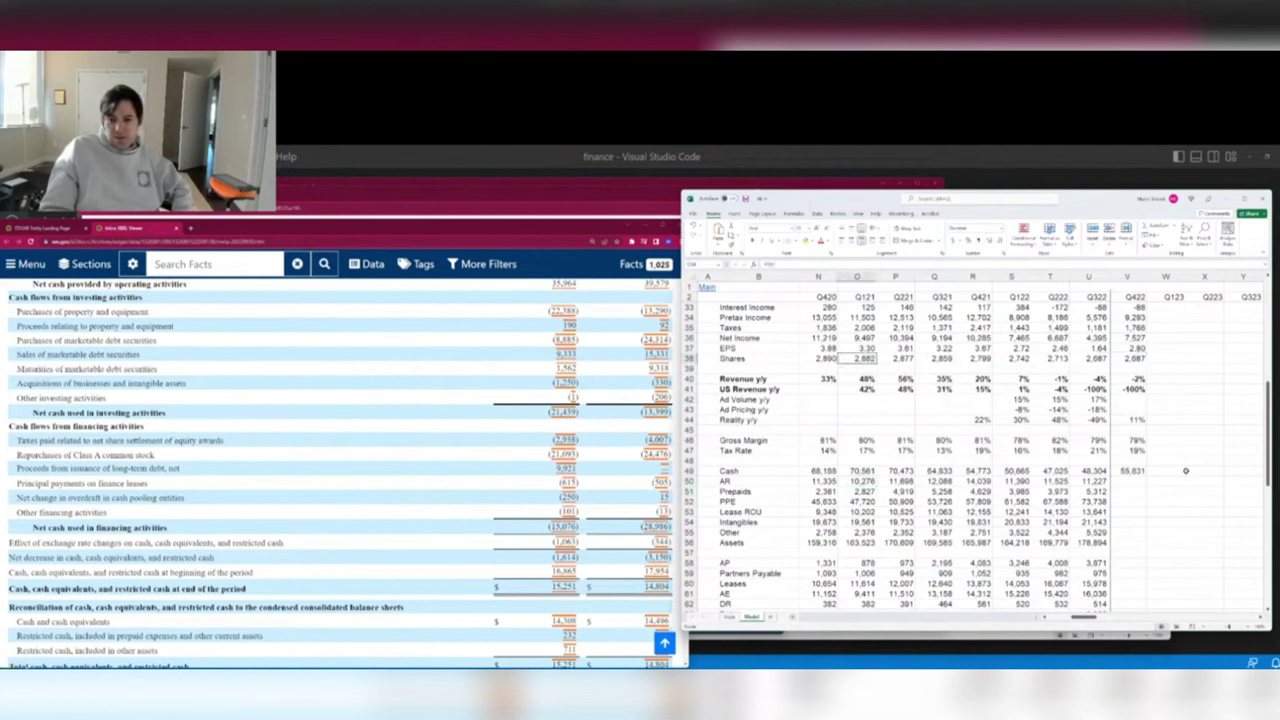
{"action": "key", "text": "ctrl+Right"}
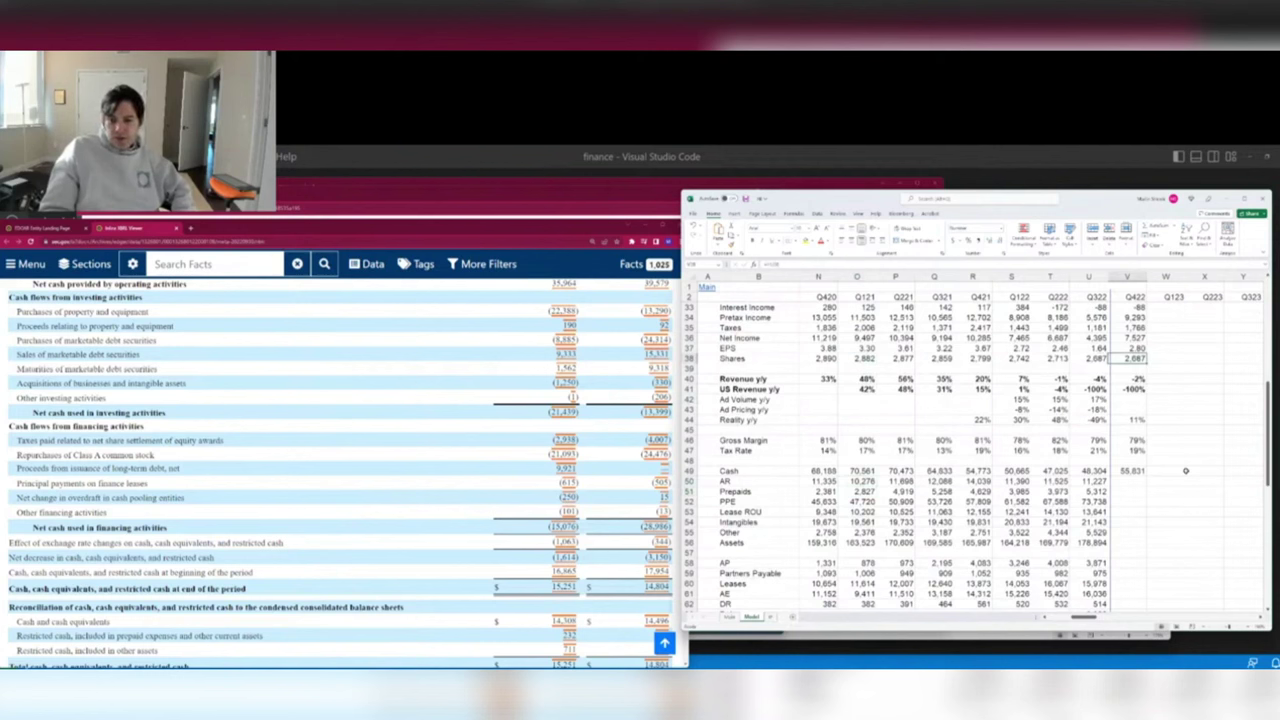
Move to the cell just below Buybacks in the Q322 cash-flow block.
{"action": "key", "text": "Page_Down"}
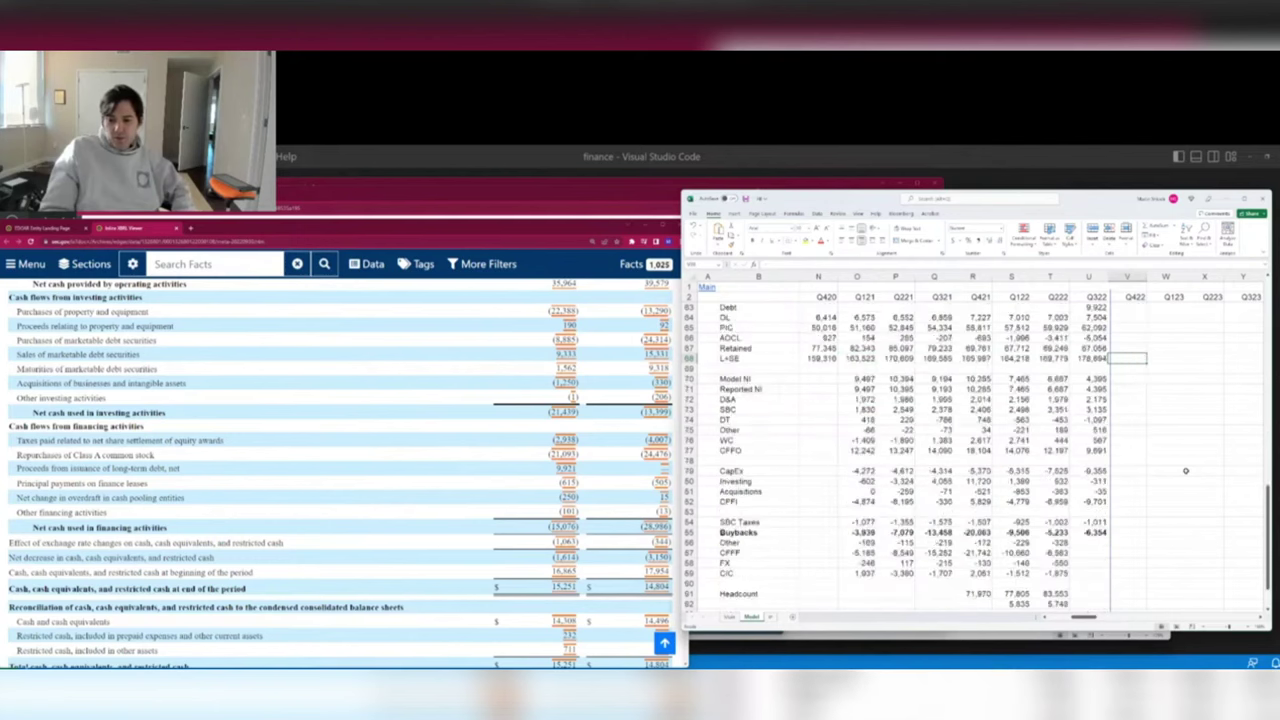
{"action": "key", "text": "Right"}
{"action": "key", "text": "Right"}
{"action": "key", "text": "ctrl+Left"}
{"action": "key", "text": "Down"}
{"action": "key", "text": "Down"}
{"action": "key", "text": "Down"}
{"action": "key", "text": "Down"}
{"action": "key", "text": "Down"}
{"action": "key", "text": "Down"}
{"action": "key", "text": "Down"}
{"action": "key", "text": "Down"}
{"action": "key", "text": "Down"}
{"action": "key", "text": "Down"}
{"action": "key", "text": "Down"}
{"action": "key", "text": "Down"}
{"action": "key", "text": "Down"}
{"action": "key", "text": "Down"}
{"action": "key", "text": "Down"}
{"action": "key", "text": "Down"}
{"action": "key", "text": "Down"}
{"action": "key", "text": "Down"}
{"action": "key", "text": "Down"}
{"action": "key", "text": "Down"}
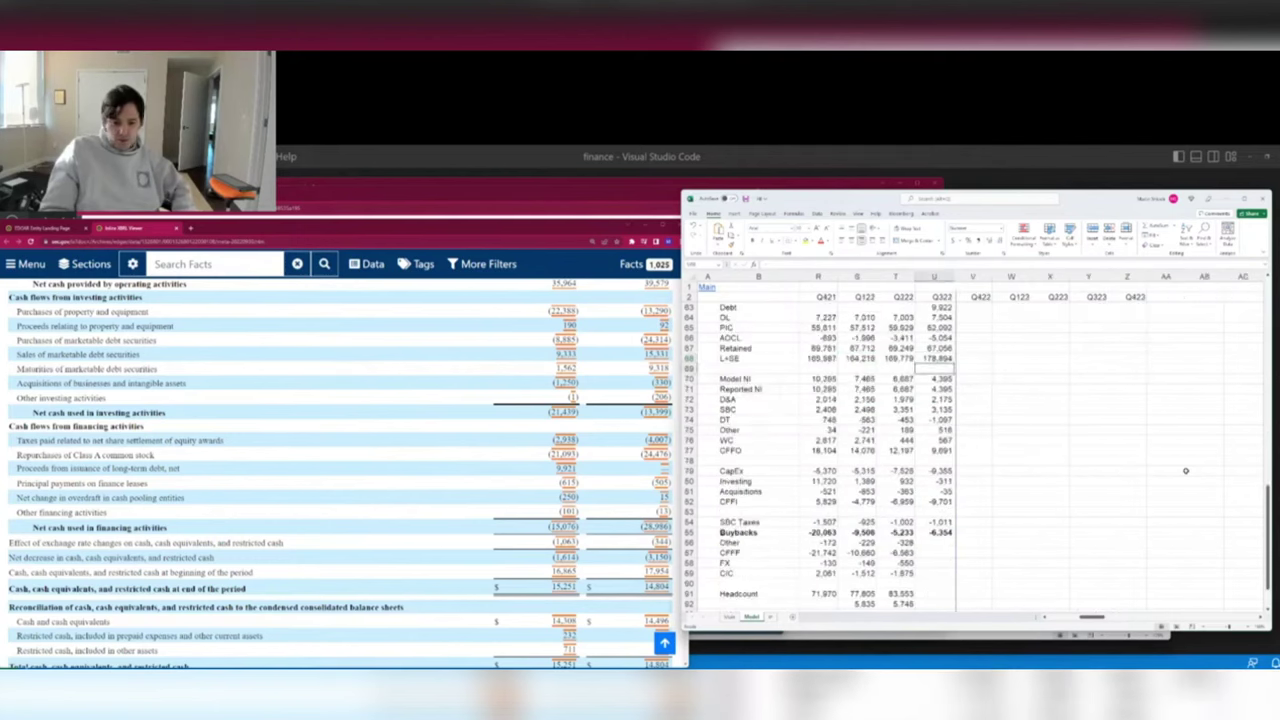
{"action": "key", "text": "ctrl+Up"}
{"action": "key", "text": "ctrl+Up"}
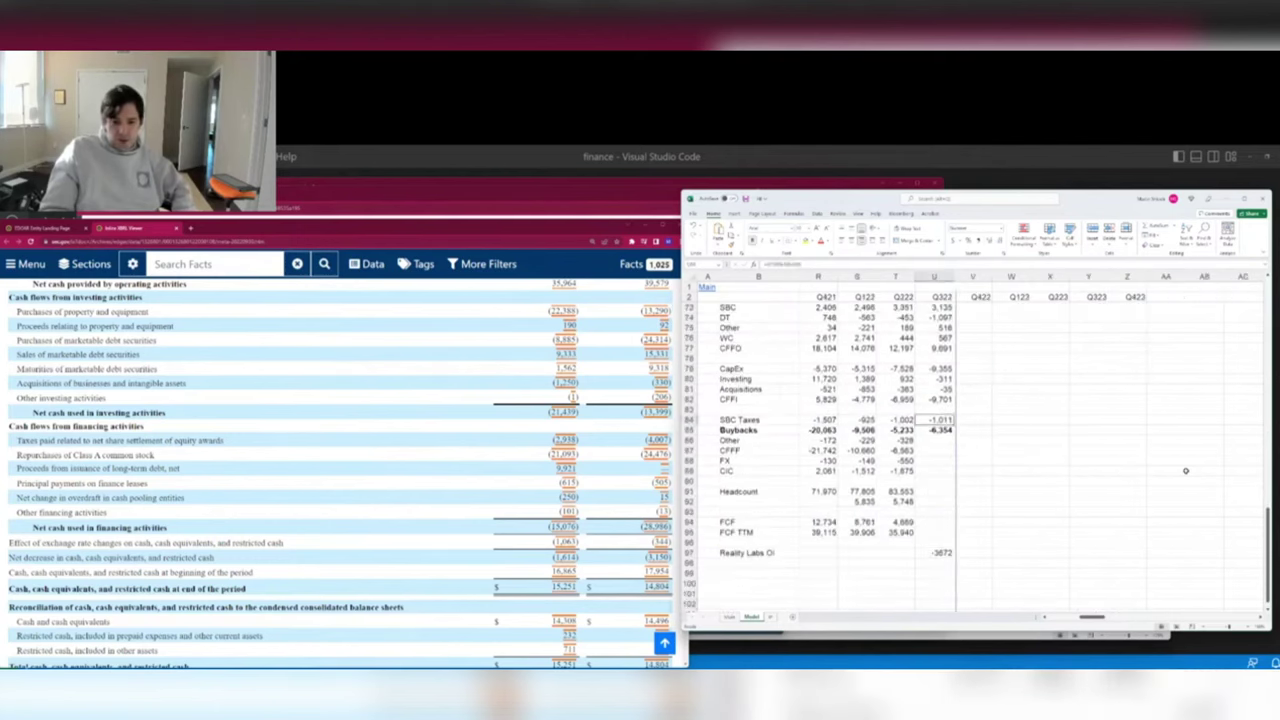
{"action": "key", "text": "Down"}
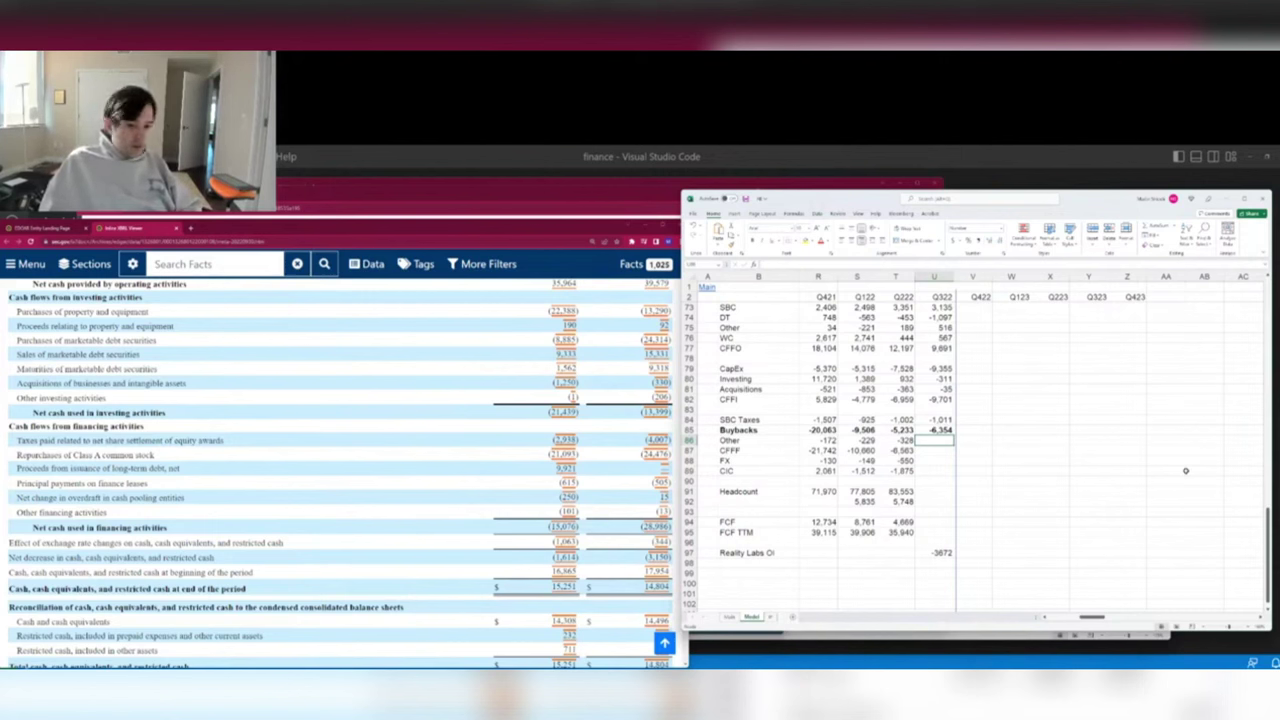
Insert a blank row below Buybacks and label it 'Debt'.
{"action": "key", "text": "shift+space"}
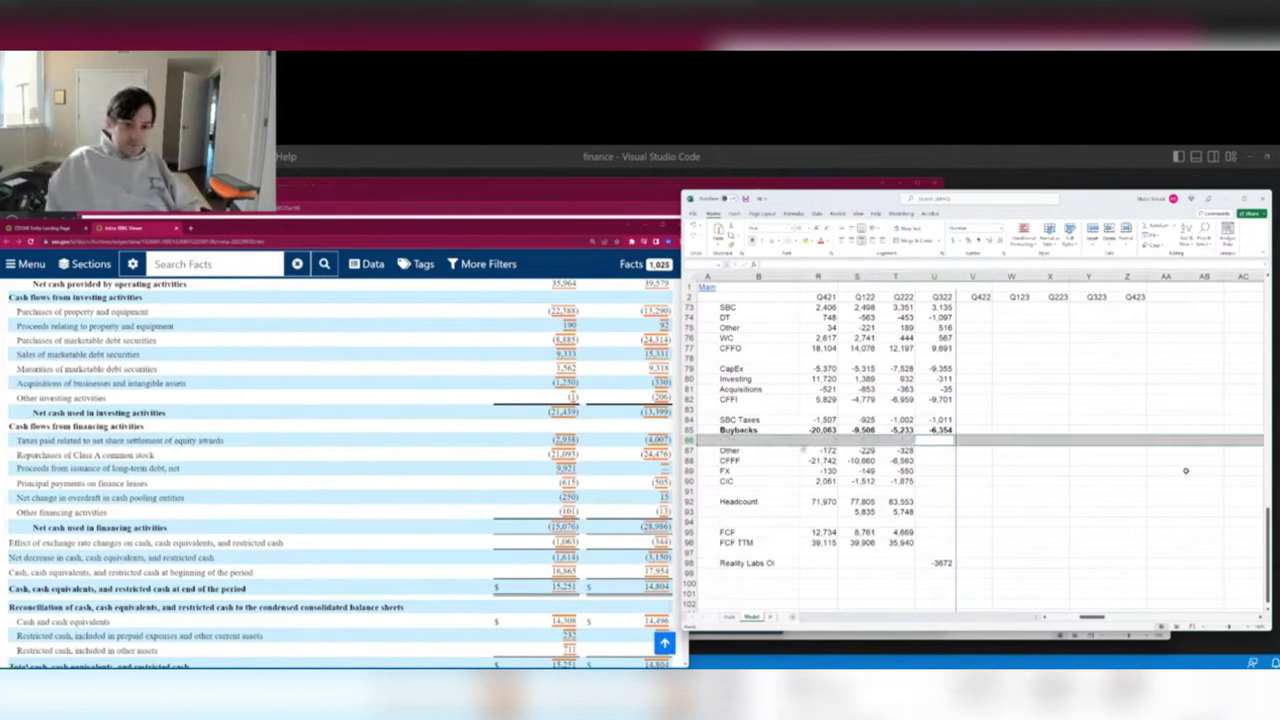
{"action": "key", "text": "ctrl+shift+plus"}
{"action": "key", "text": "Home"}
{"action": "type", "text": "Debt"}
{"action": "key", "text": "ctrl+Return"}
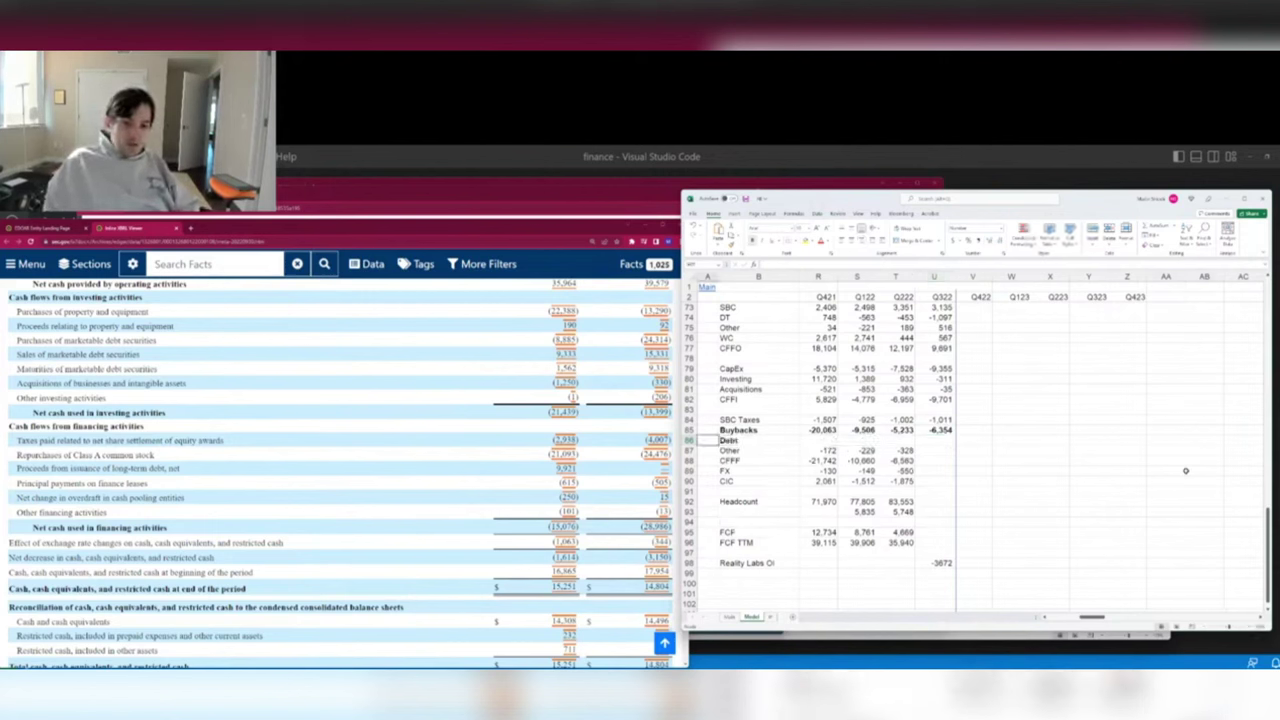
{"action": "key", "text": "shift+space"}
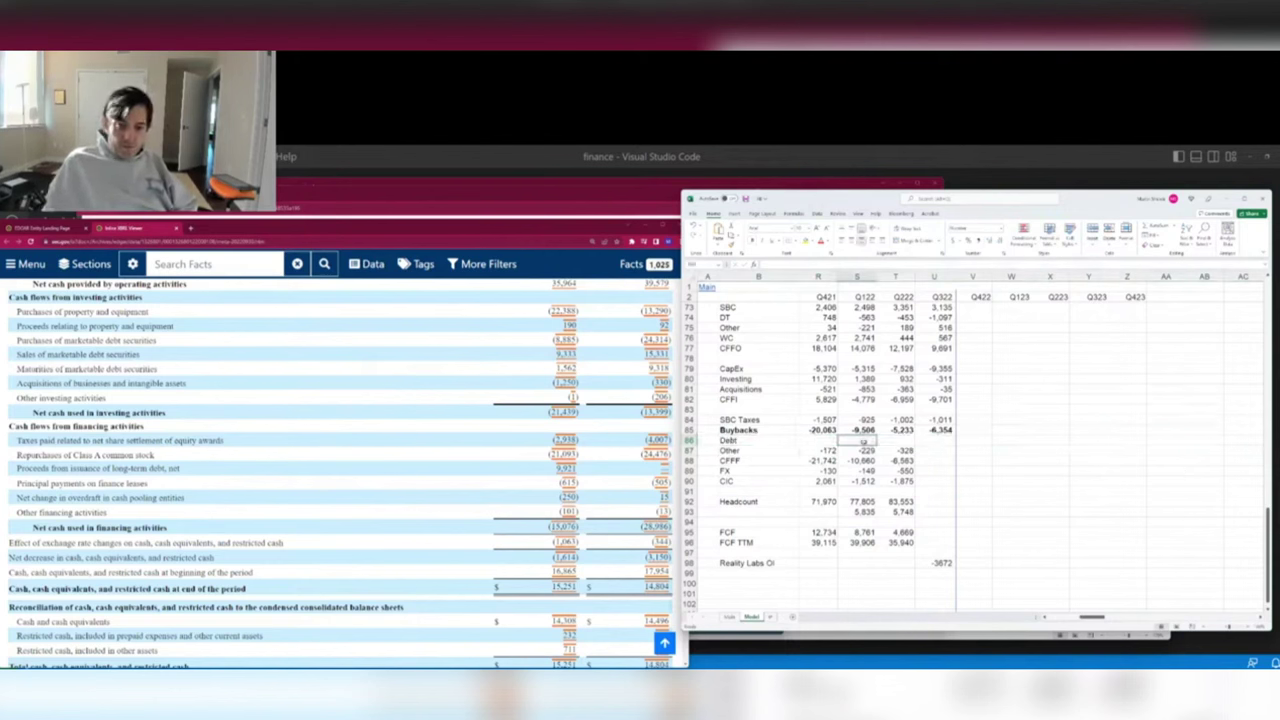
Fill the Debt row with 0 for Q122 and Q222 and 9,921 for Q322.
{"action": "left_click", "coordinate": [864, 440]}
{"action": "key", "text": "ctrl+v"}
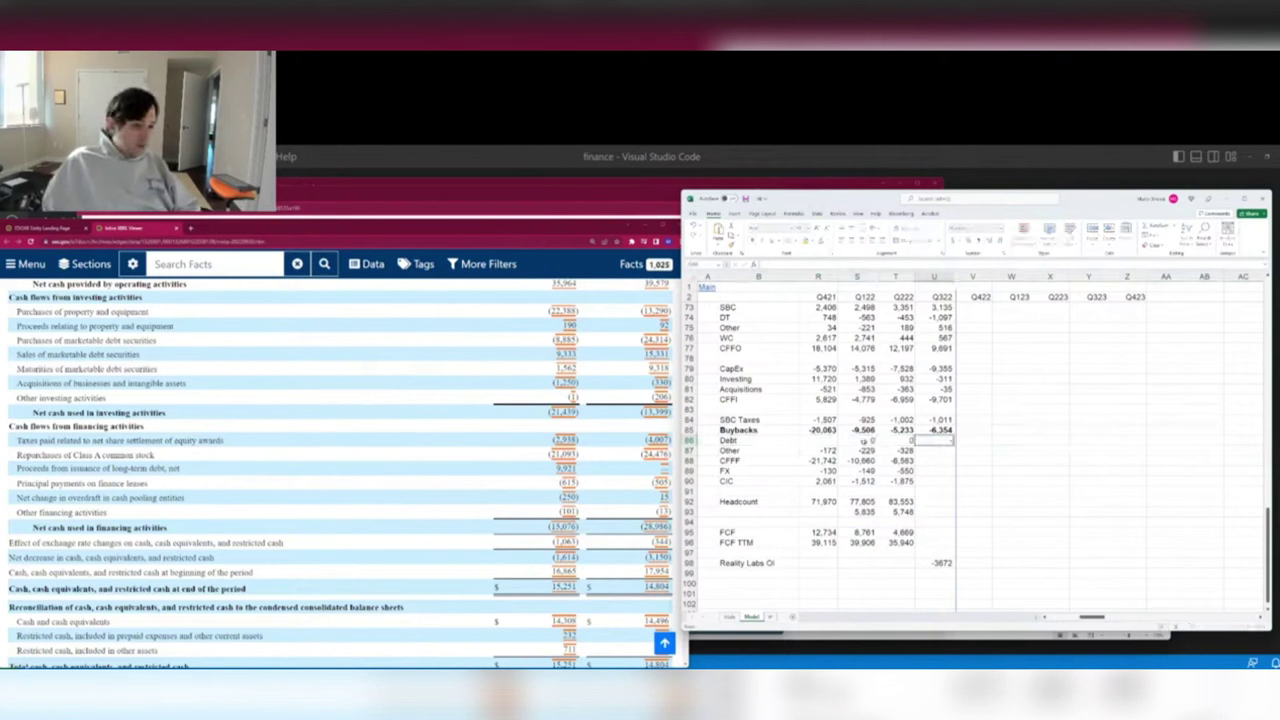
{"action": "type", "text": "=9921-780"}
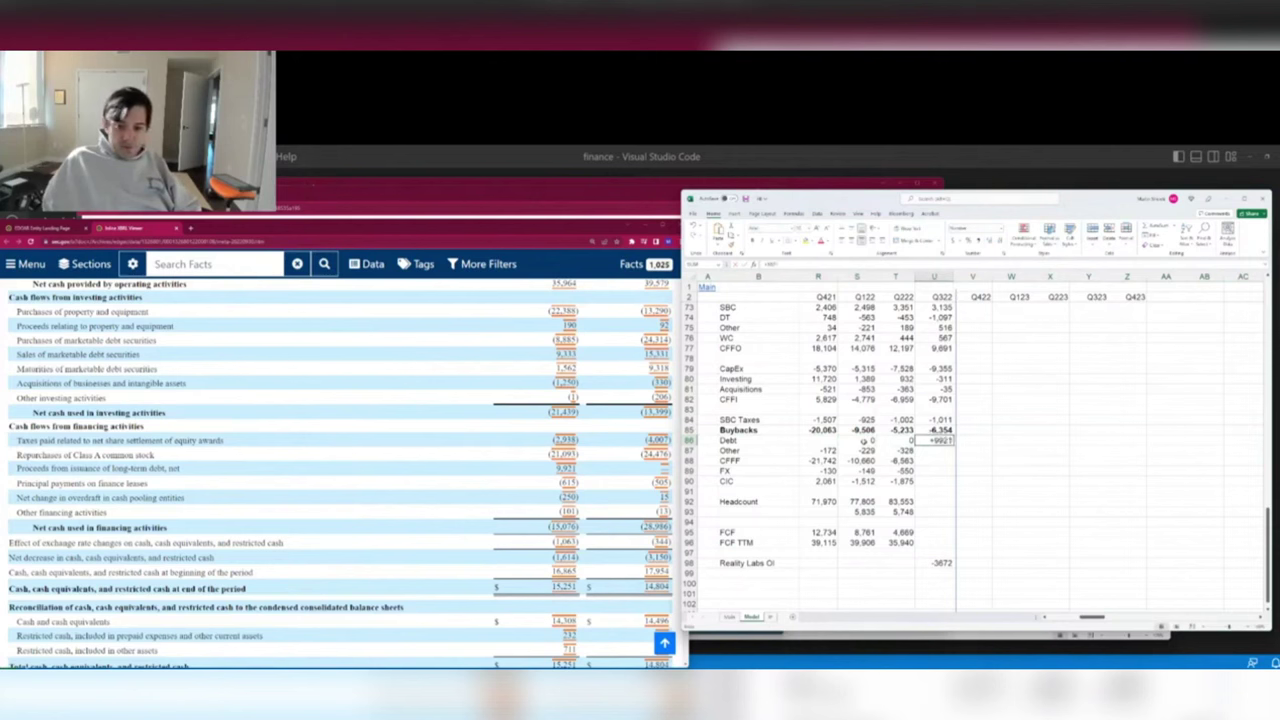
{"action": "key", "text": "Return"}
{"action": "key", "text": "Up"}
{"action": "key", "text": "Up"}
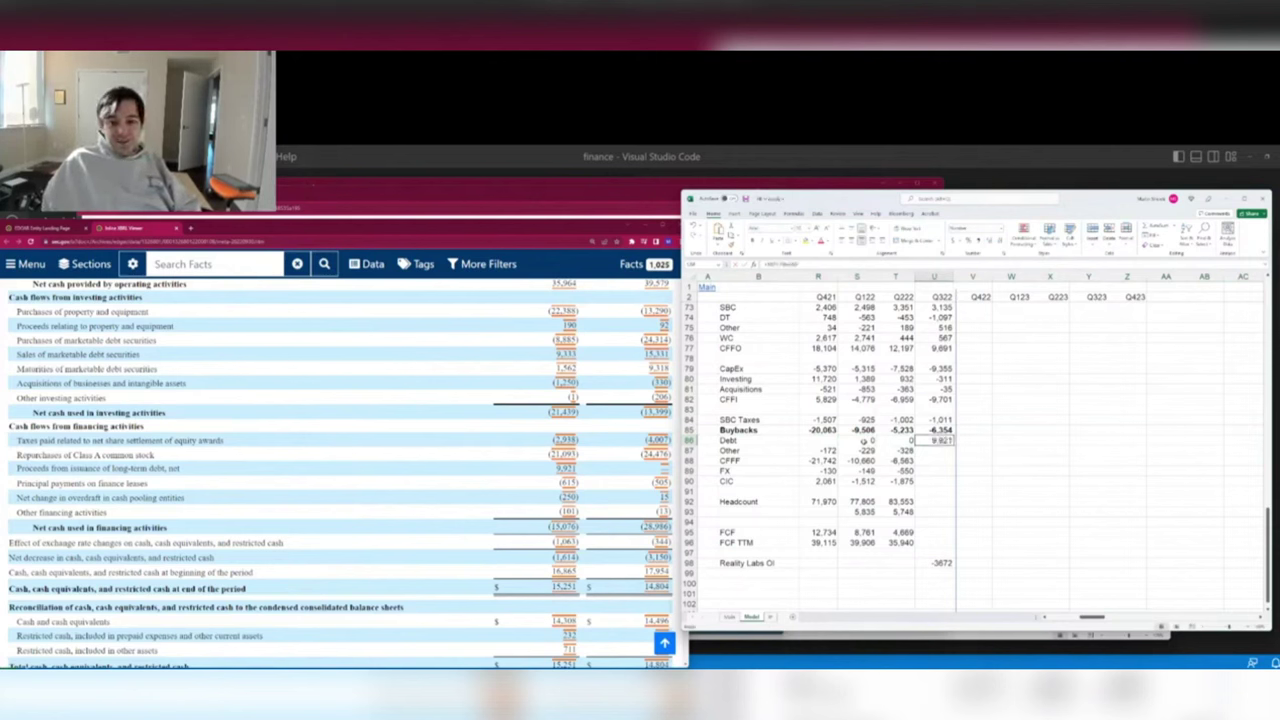
{"action": "key", "text": "Up"}
{"action": "key", "text": "Up"}
{"action": "key", "text": "Up"}
{"action": "key", "text": "Up"}
{"action": "key", "text": "Up"}
{"action": "key", "text": "Up"}
{"action": "key", "text": "Up"}
{"action": "key", "text": "Up"}
{"action": "key", "text": "Up"}
{"action": "key", "text": "Up"}
{"action": "key", "text": "Up"}
{"action": "key", "text": "Up"}
{"action": "key", "text": "Up"}
{"action": "key", "text": "Up"}
{"action": "key", "text": "Up"}
{"action": "key", "text": "Up"}
{"action": "key", "text": "Up"}
{"action": "key", "text": "Up"}
{"action": "key", "text": "Up"}
{"action": "key", "text": "Up"}
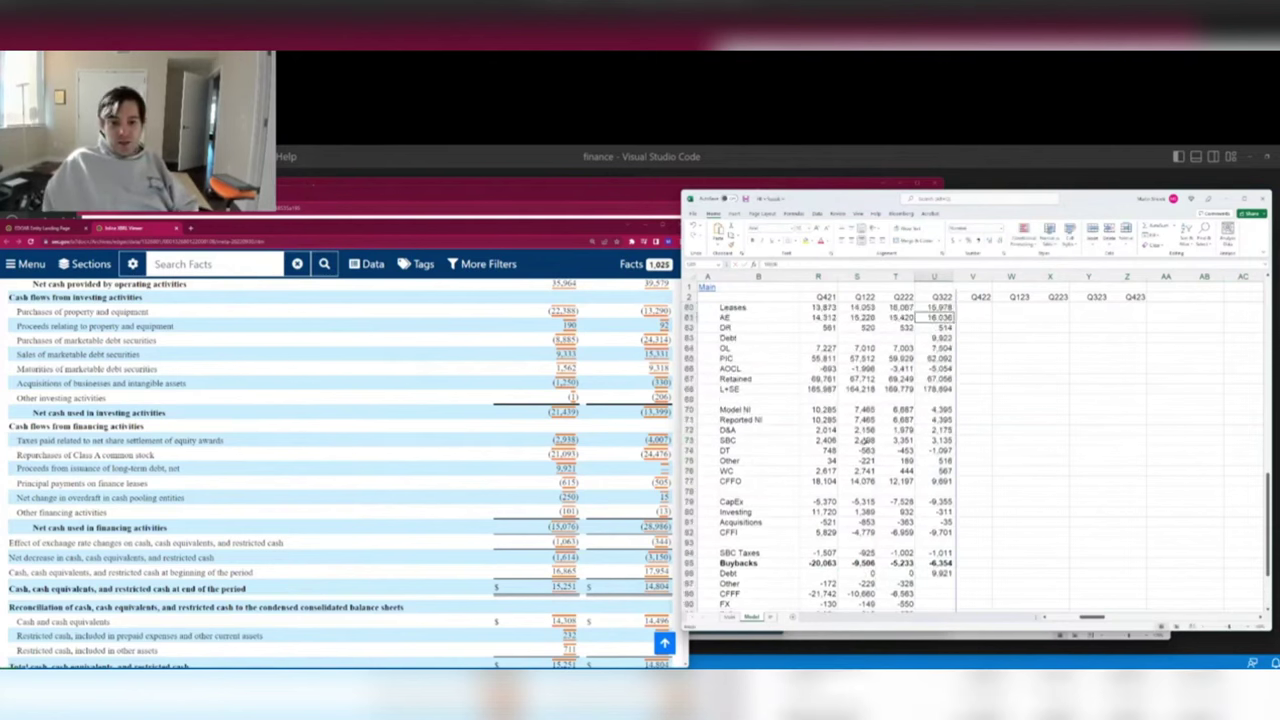
Check the Q322 Reported NI and D&A rows, glancing at the Main sheet.
{"action": "key", "text": "Down"}
{"action": "key", "text": "Down"}
{"action": "key", "text": "Down"}
{"action": "key", "text": "Down"}
{"action": "key", "text": "Down"}
{"action": "key", "text": "Down"}
{"action": "key", "text": "Down"}
{"action": "key", "text": "Down"}
{"action": "key", "text": "Down"}
{"action": "key", "text": "Down"}
{"action": "key", "text": "Down"}
{"action": "key", "text": "Down"}
{"action": "key", "text": "Up"}
{"action": "key", "text": "ctrl+Page_Up"}
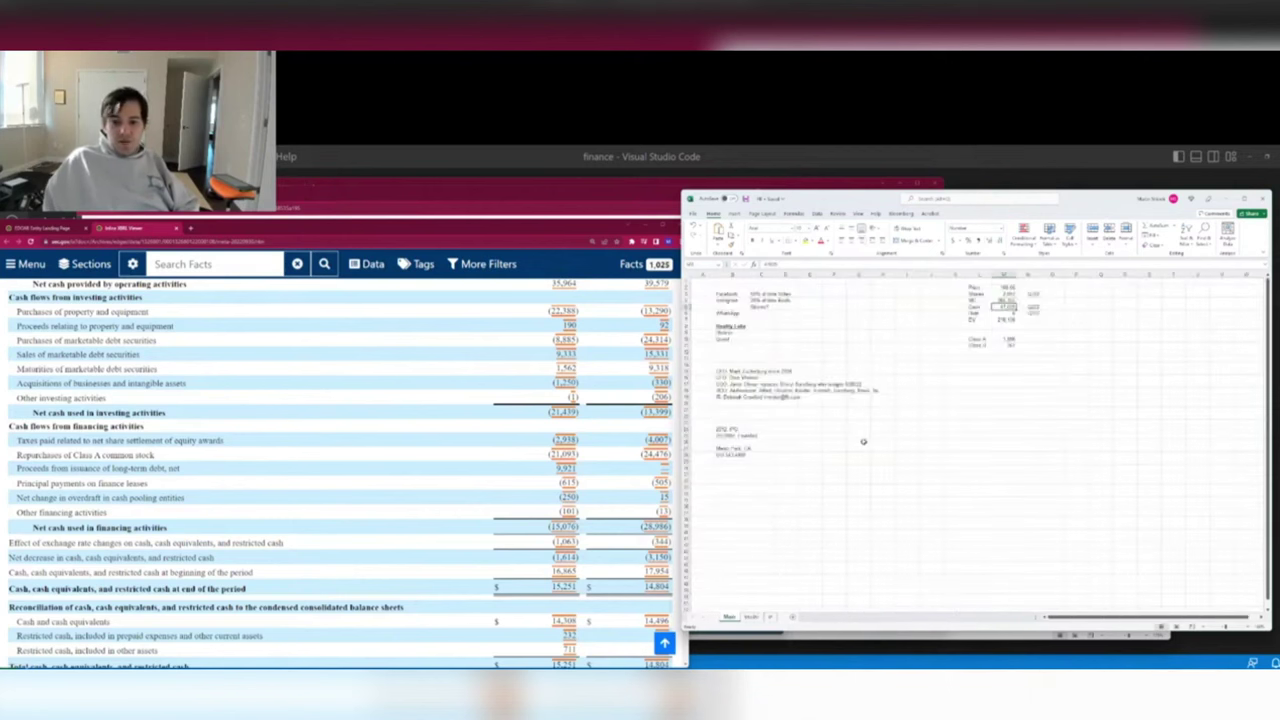
{"action": "key", "text": "ctrl+Page_Down"}
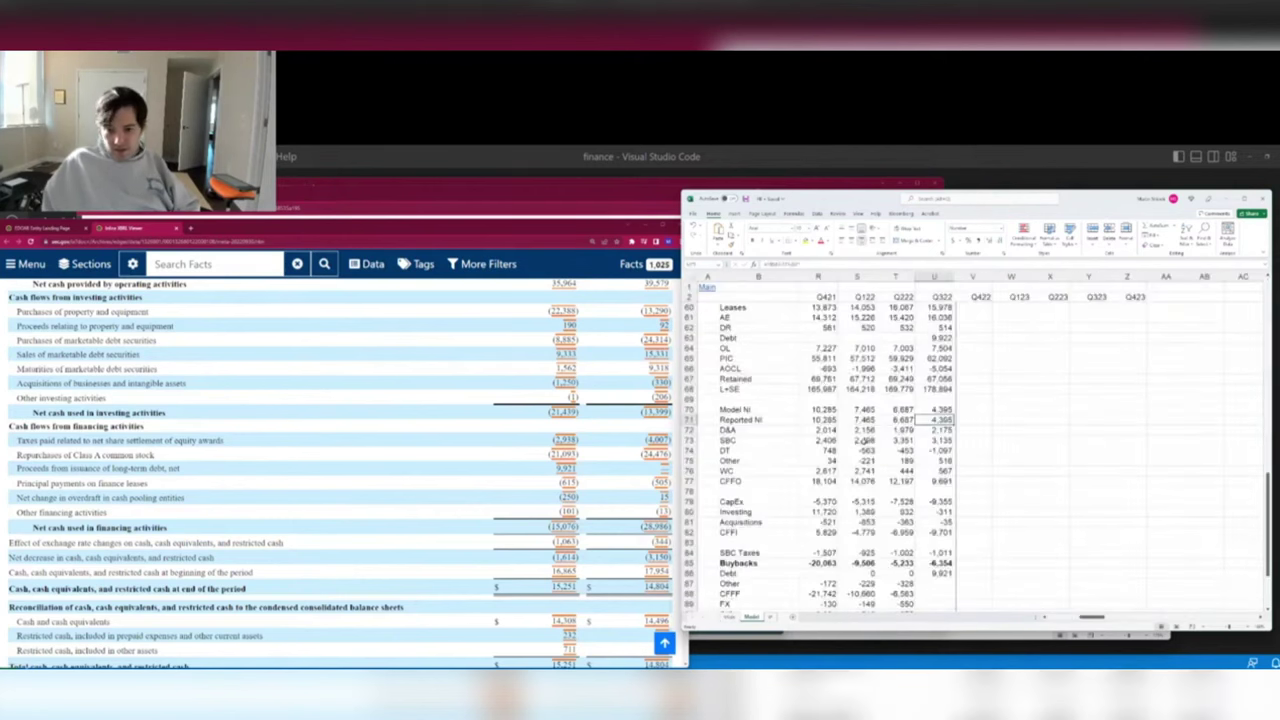
{"action": "key", "text": "Down"}
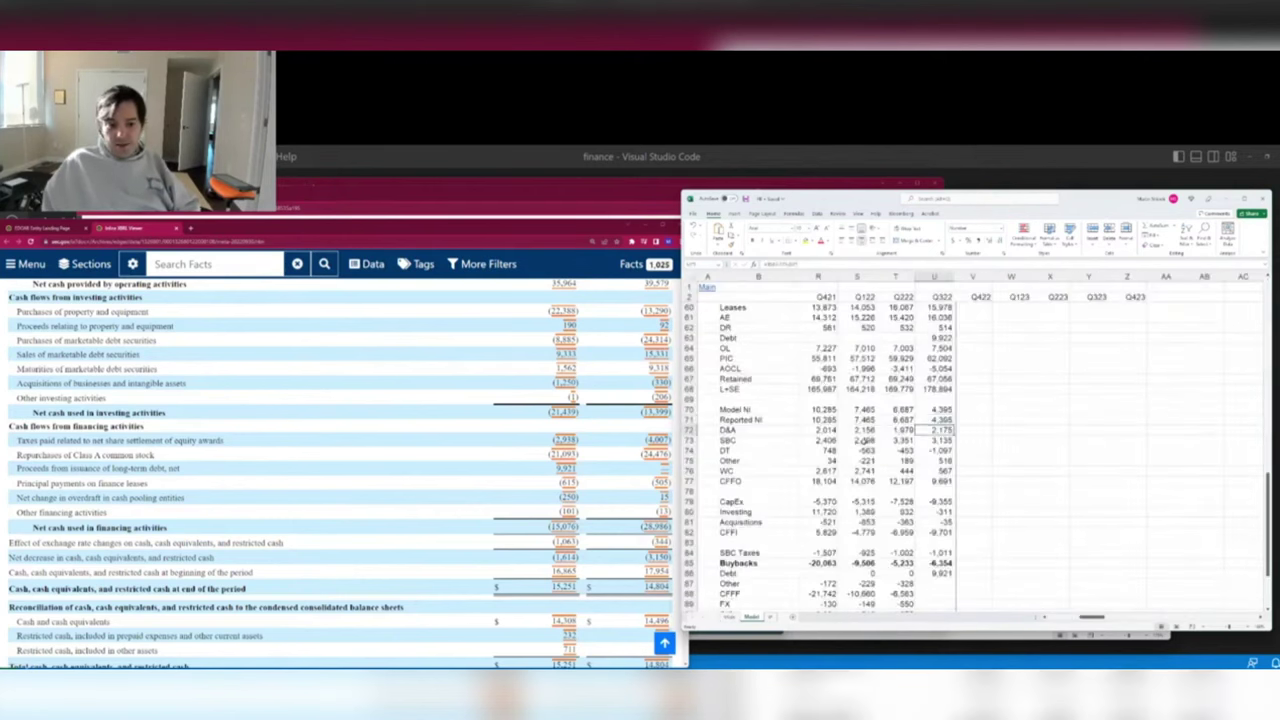
Insert a blank row above Cash on the balance sheet, then switch to Chrome.
{"action": "key", "text": "Page_Up"}
{"action": "key", "text": "Down"}
{"action": "key", "text": "Down"}
{"action": "key", "text": "Down"}
{"action": "key", "text": "Down"}
{"action": "key", "text": "Down"}
{"action": "key", "text": "Down"}
{"action": "key", "text": "Down"}
{"action": "key", "text": "Down"}
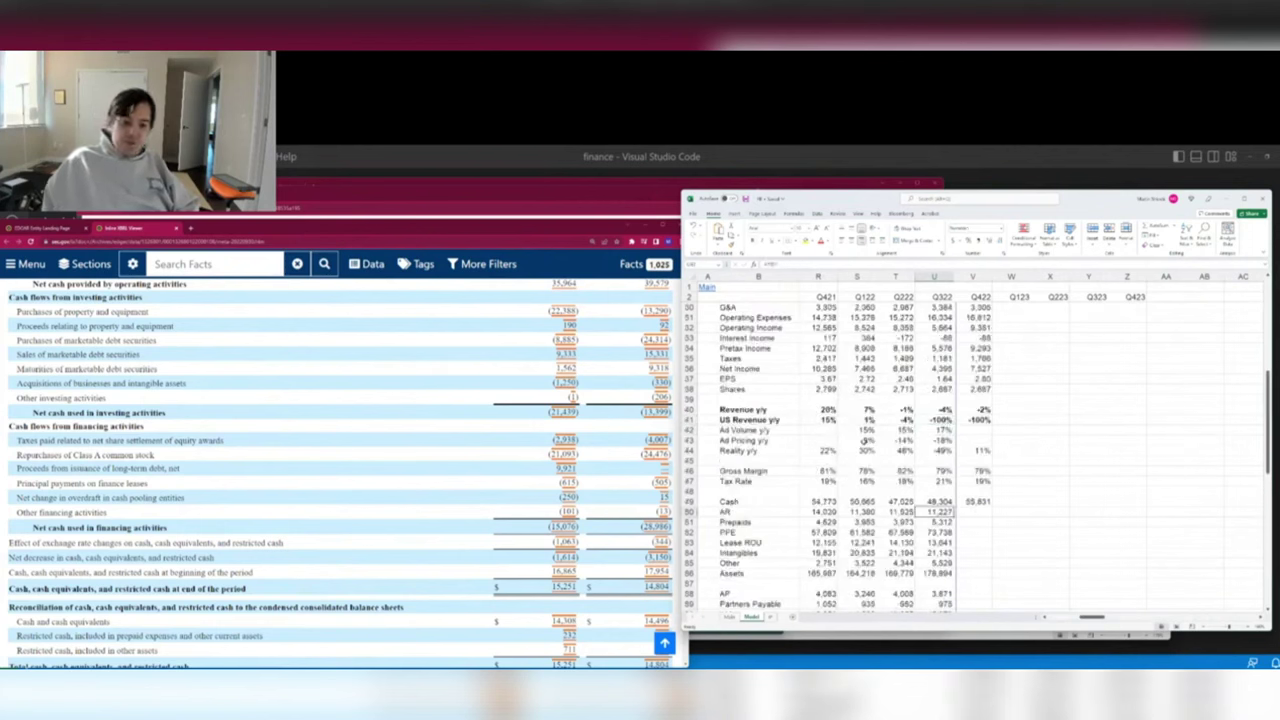
{"action": "key", "text": "shift+space"}
{"action": "key", "text": "ctrl+shift+plus"}
{"action": "left_click", "coordinate": [758, 501]}
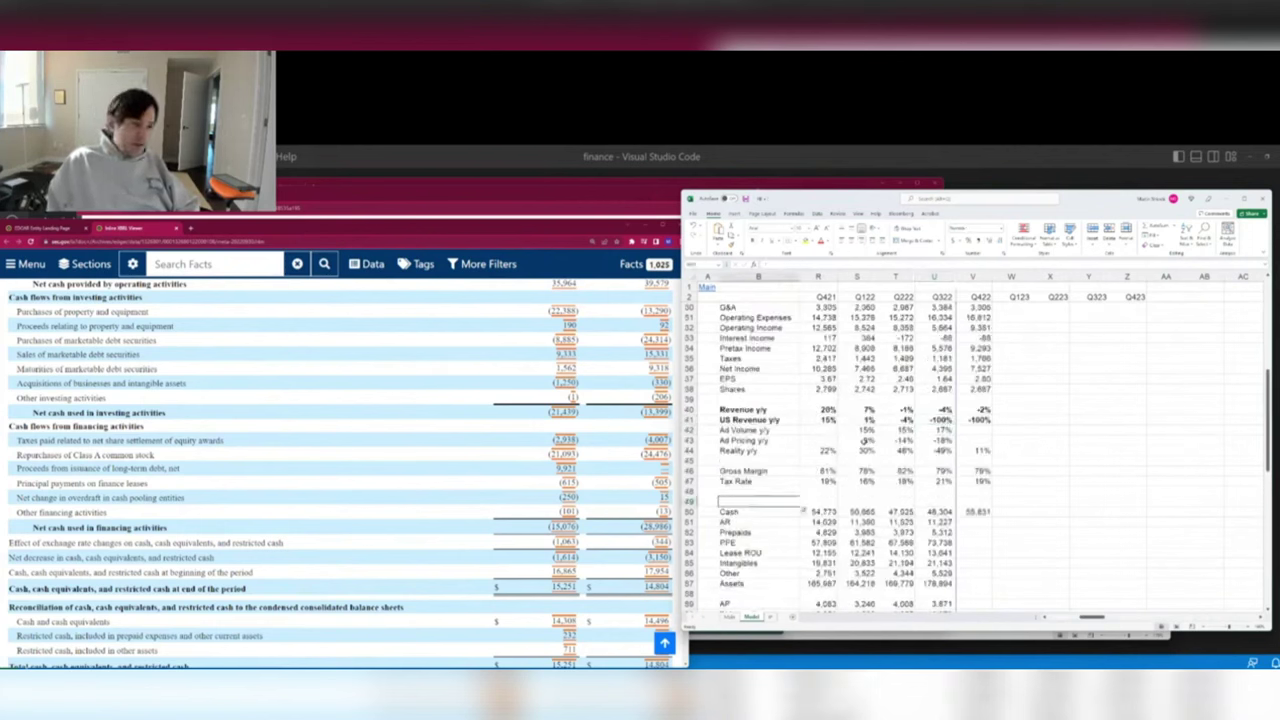
{"action": "key", "text": "alt+Tab"}
Open TradingView in a new tab, centre the window, and view the S&P 500 index.
{"action": "key", "text": "ctrl+t"}
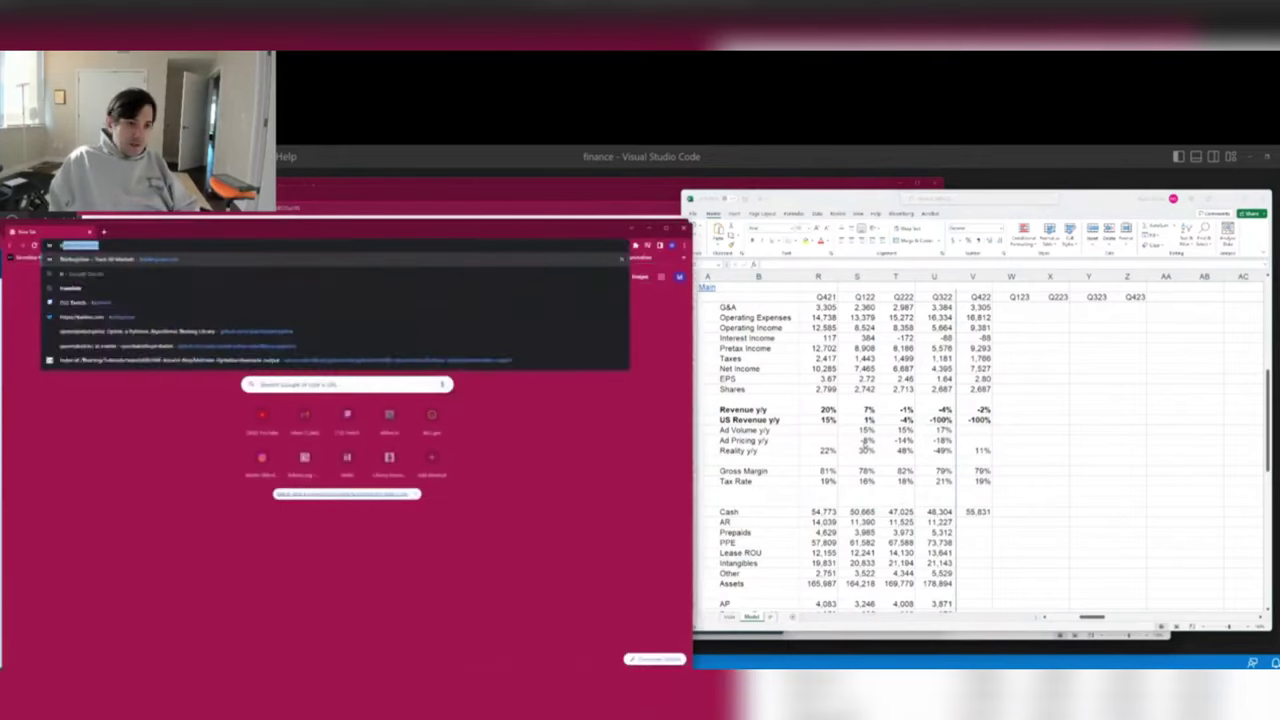
{"action": "key", "text": "Return"}
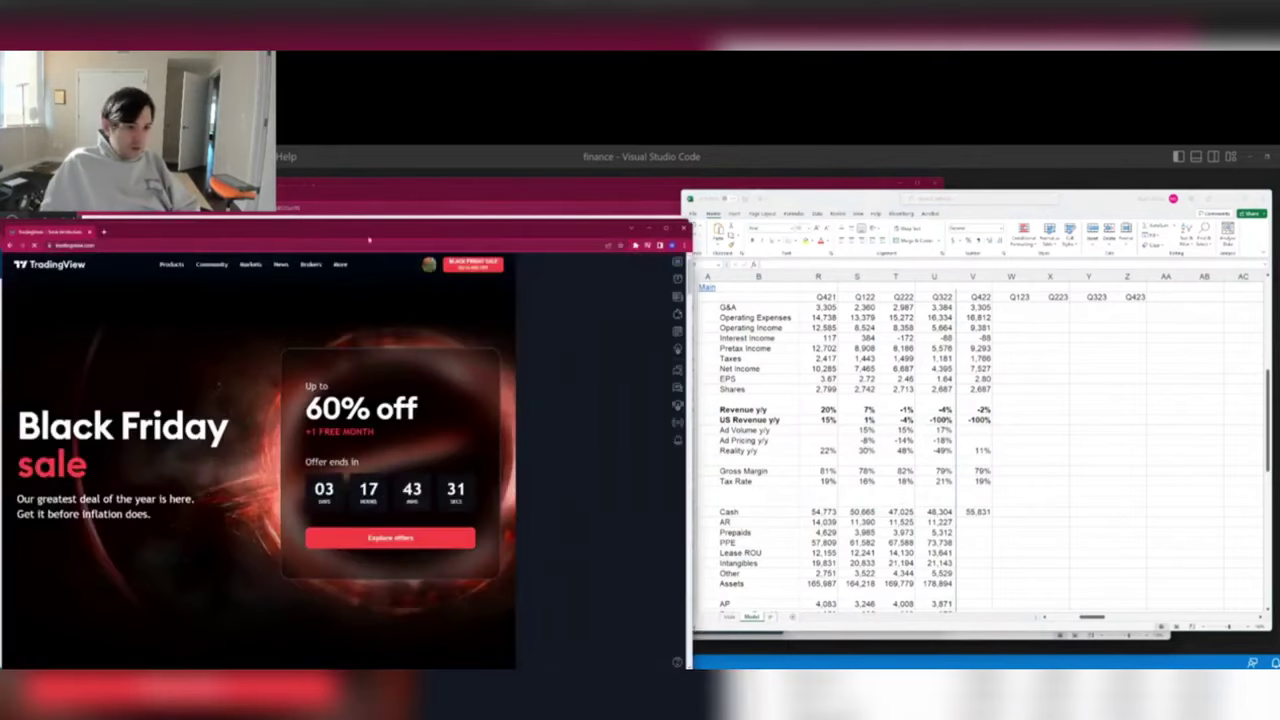
{"action": "left_click_drag", "start_coordinate": [369, 240], "coordinate": [759, 209]}
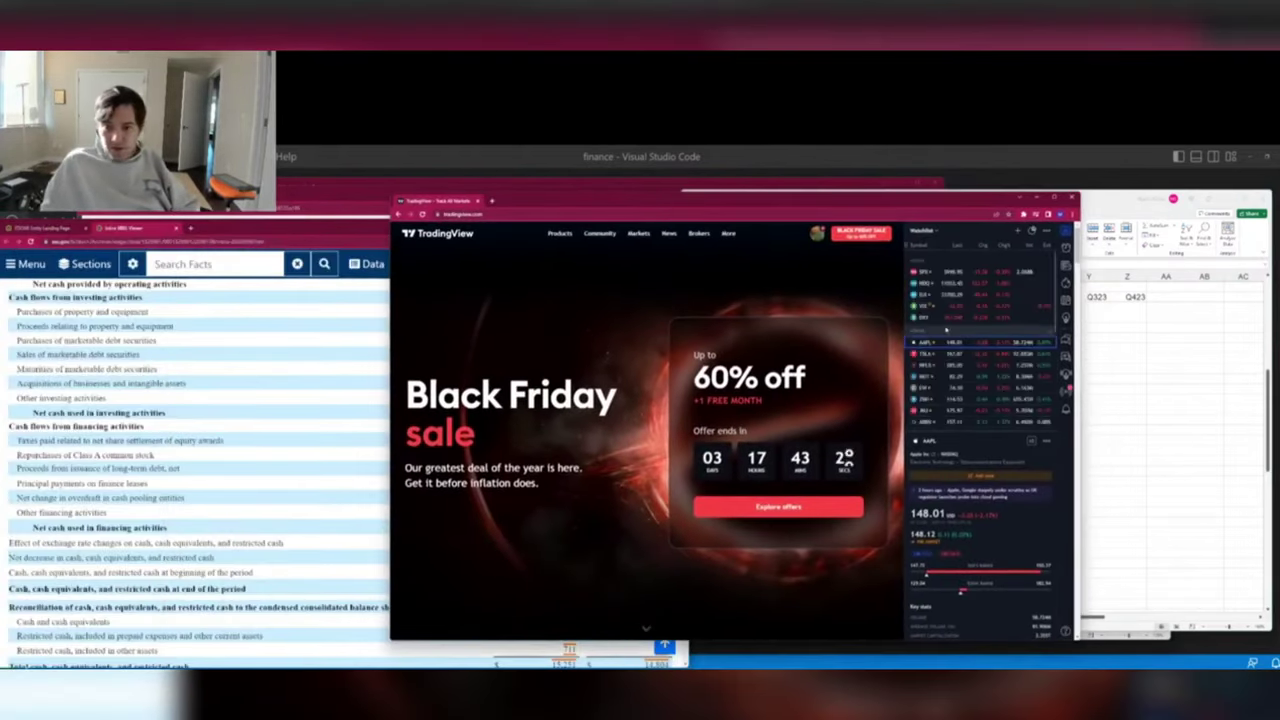
{"action": "scroll", "coordinate": [964, 495], "scroll_direction": "down", "scroll_amount": 5}
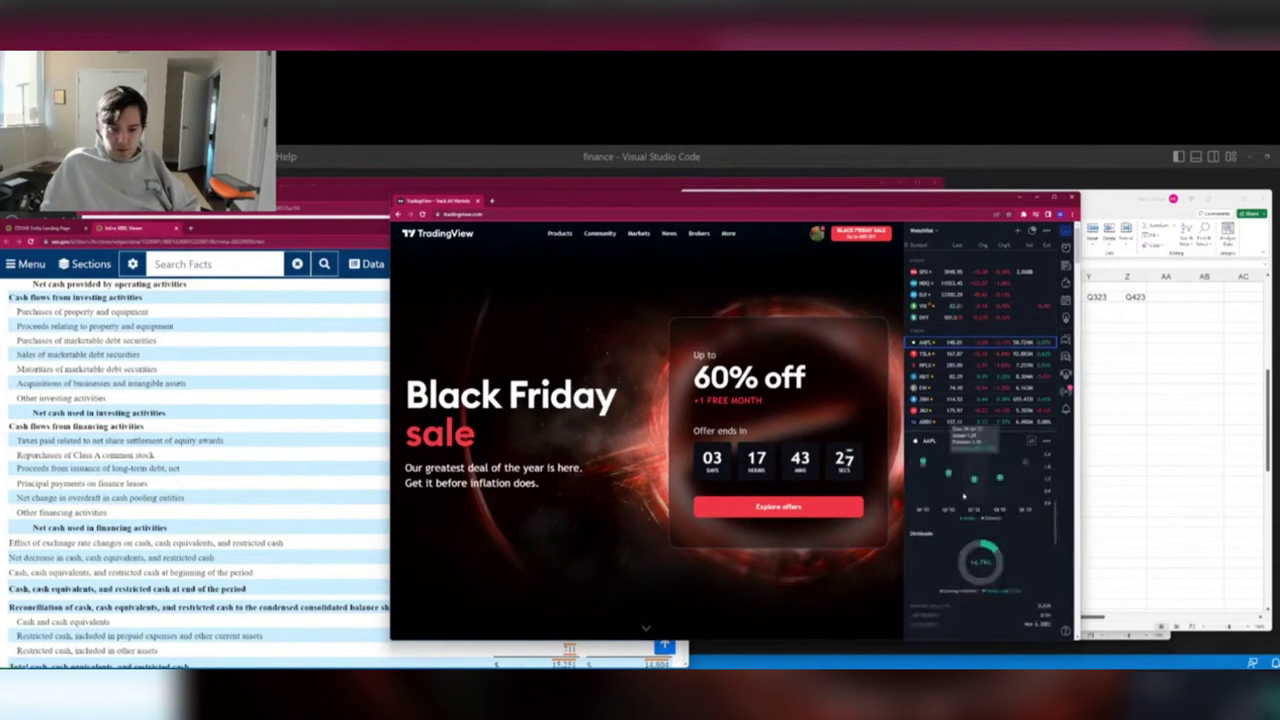
{"action": "scroll", "coordinate": [964, 495], "scroll_direction": "down", "scroll_amount": 5}
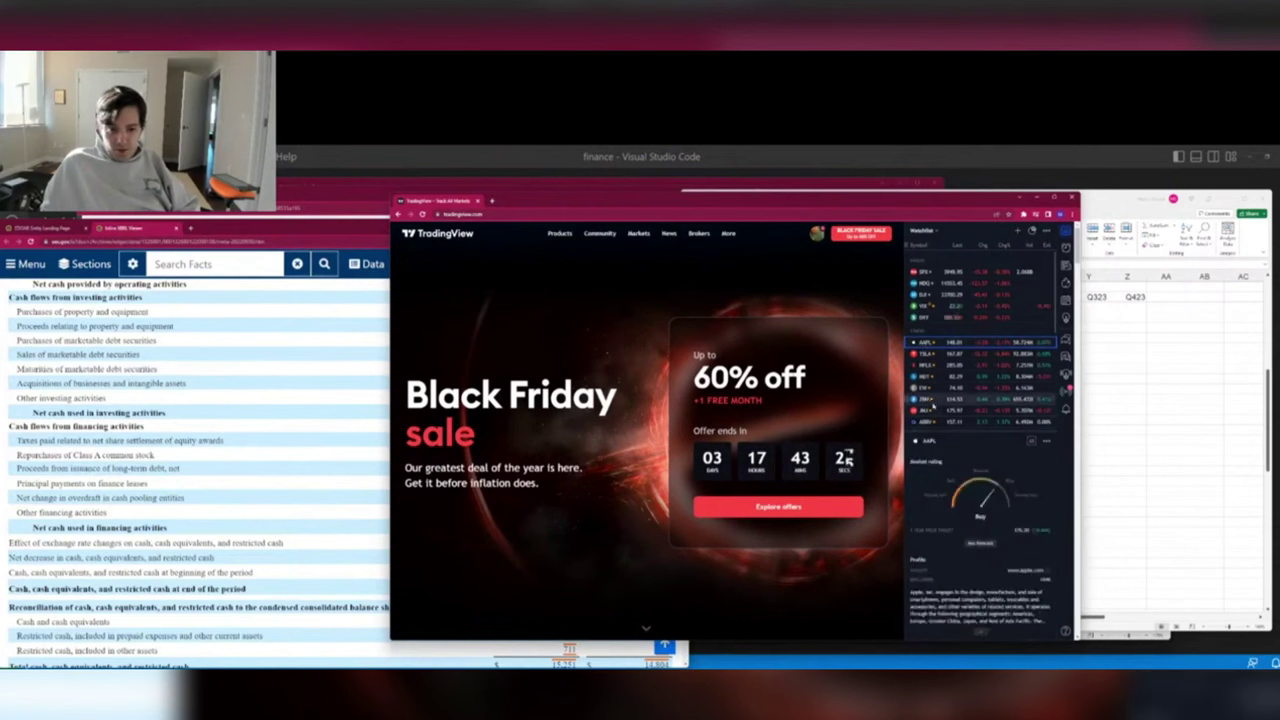
{"action": "left_click", "coordinate": [932, 400]}
{"action": "left_click", "coordinate": [922, 271]}
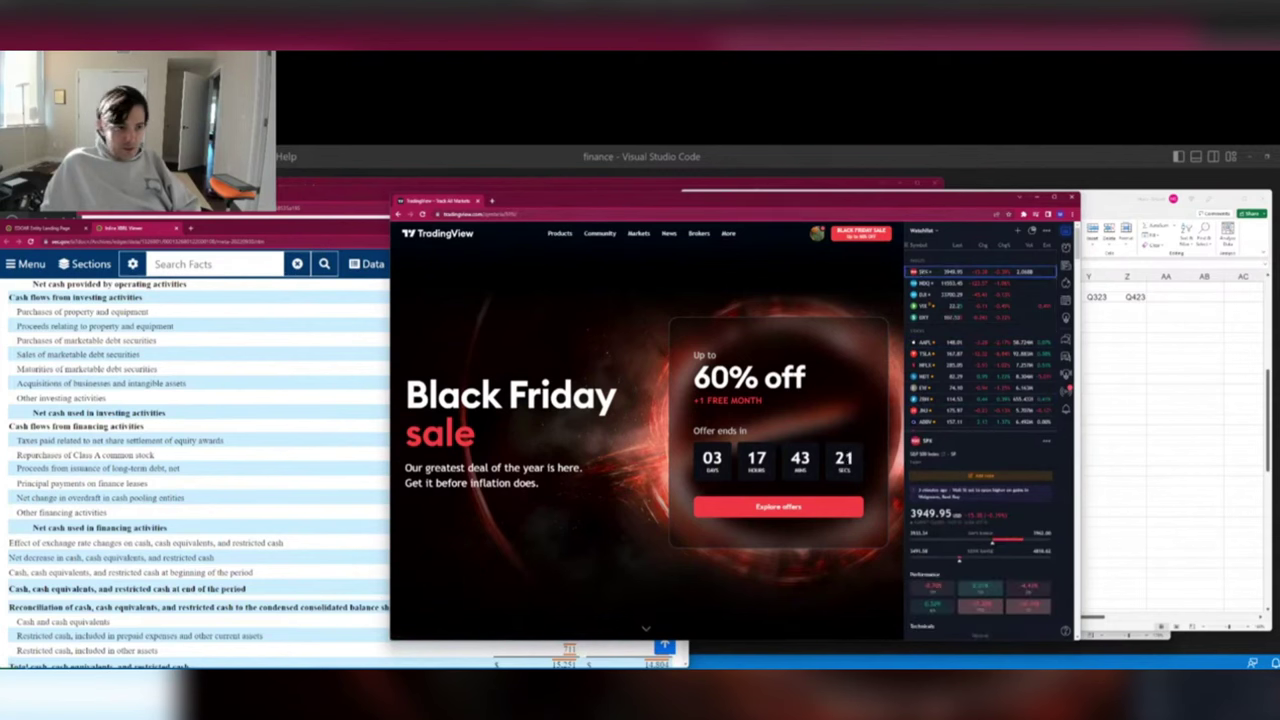
Open Supercharts, dismiss the Black Friday popup, and load the ORCL overview page.
{"action": "mouse_move", "coordinate": [559, 234]}
{"action": "left_click", "coordinate": [574, 262]}
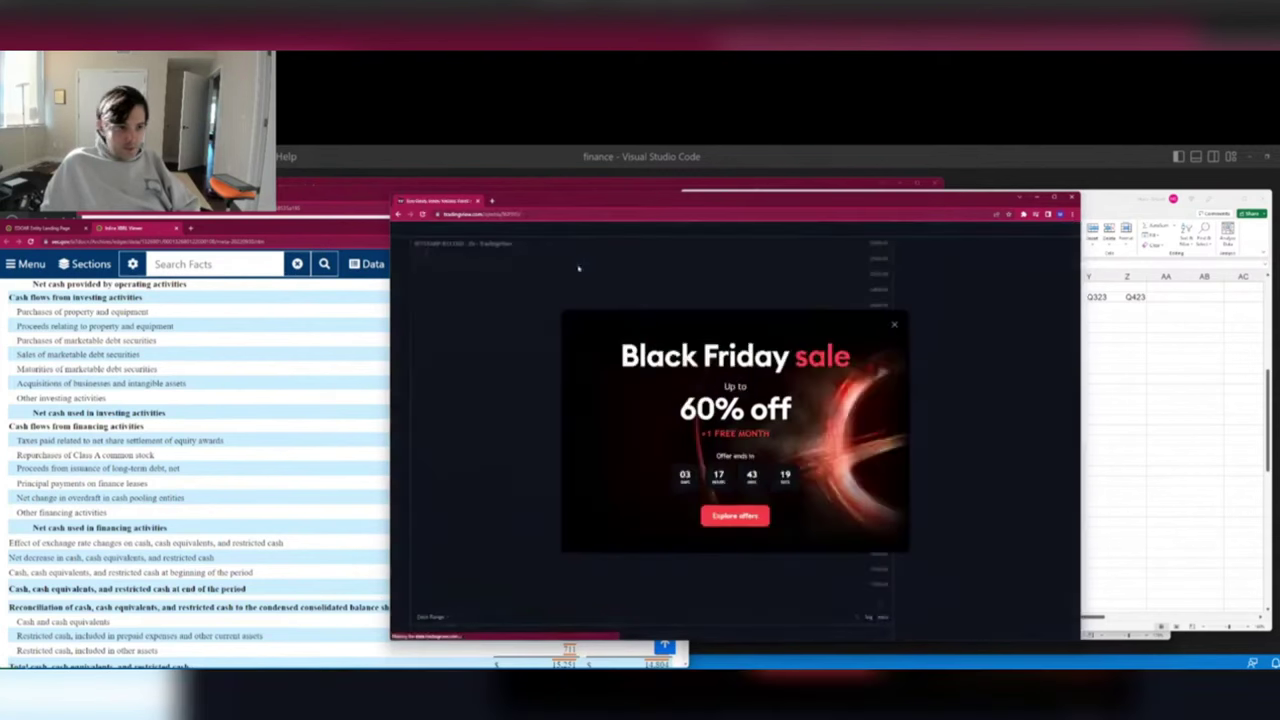
{"action": "left_click", "coordinate": [894, 324]}
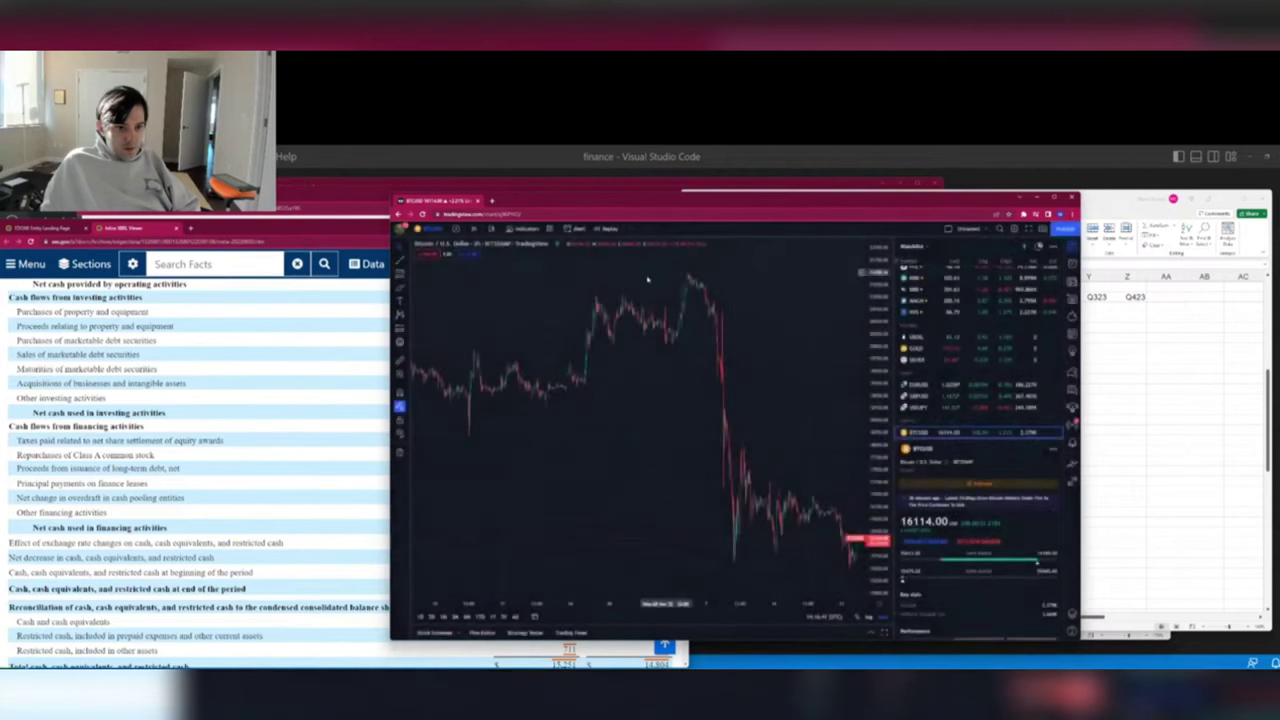
{"action": "left_click", "coordinate": [515, 215]}
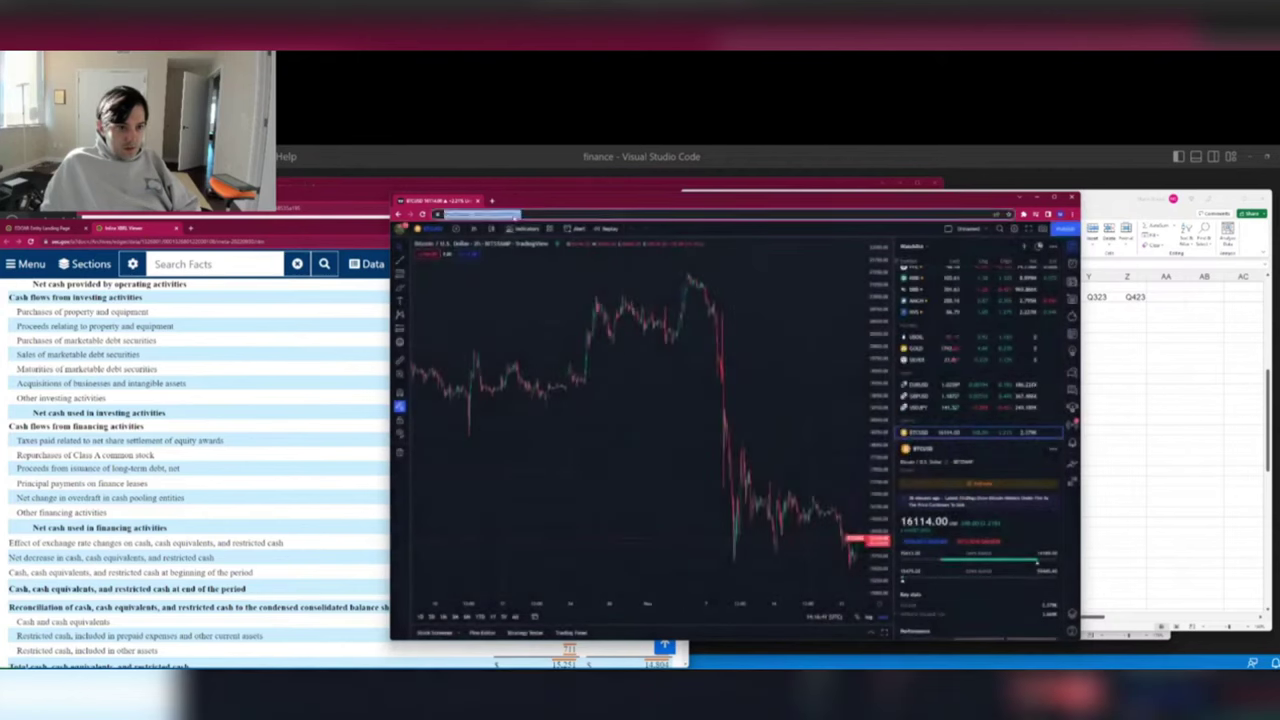
{"action": "left_click", "coordinate": [662, 355]}
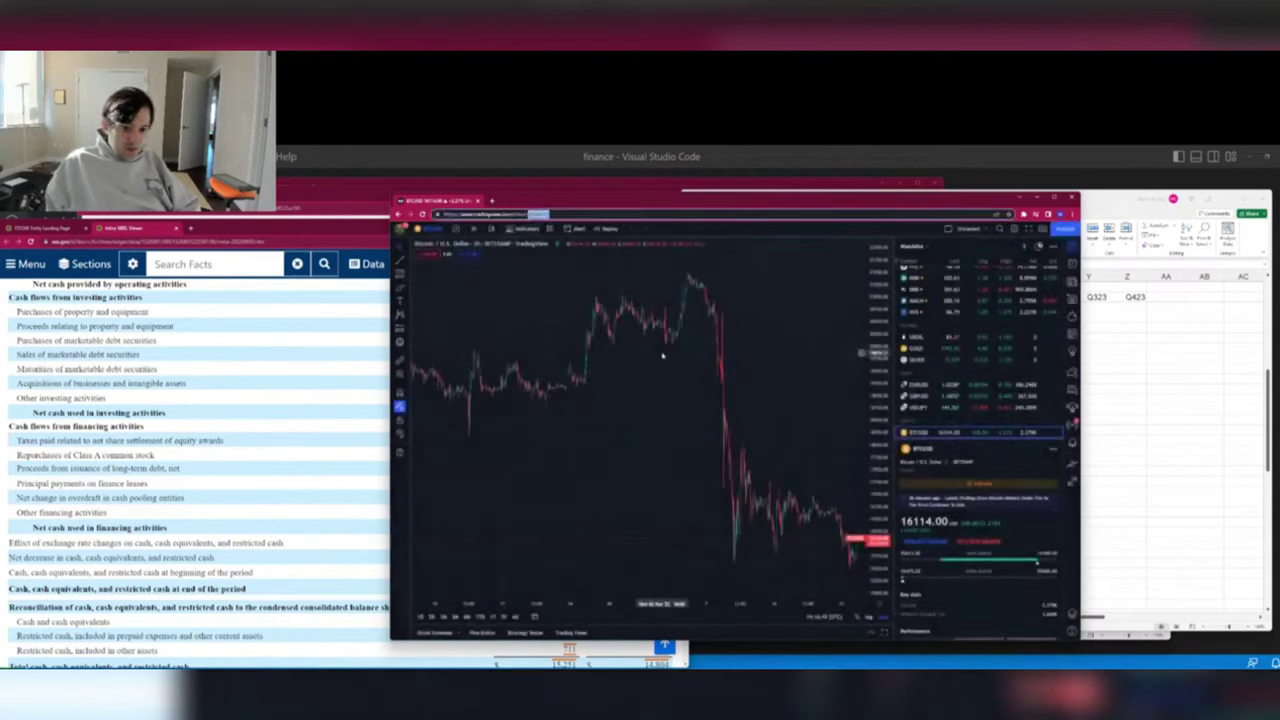
{"action": "key", "text": "alt+Left"}
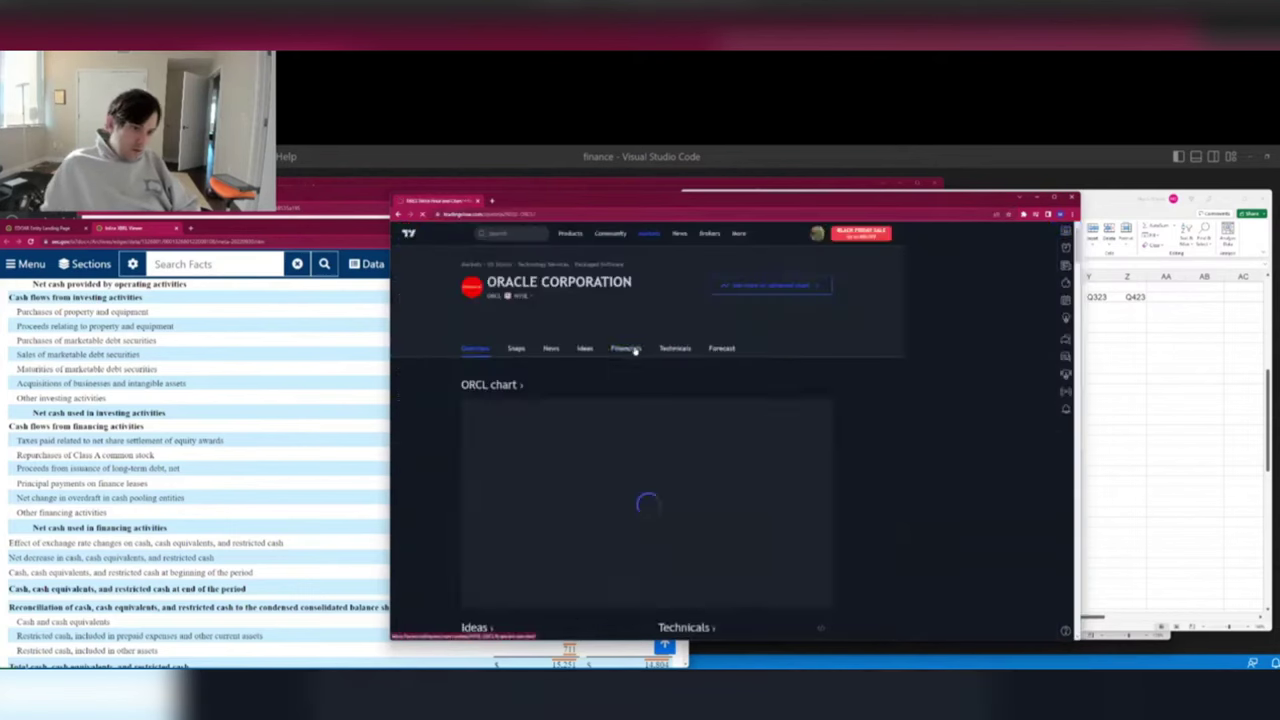
Switch the ORCL overview chart range to 5Y, then to All.
{"action": "scroll", "coordinate": [634, 352], "scroll_direction": "down", "scroll_amount": 2}
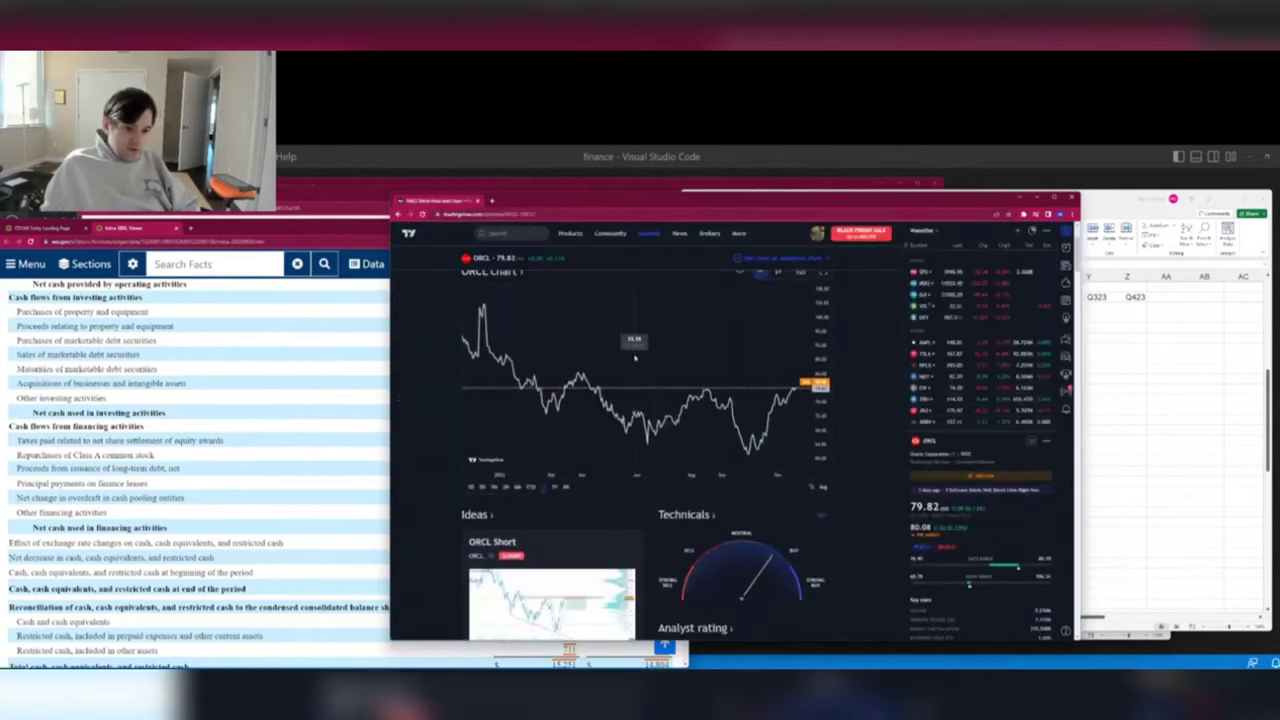
{"action": "left_click", "coordinate": [565, 486]}
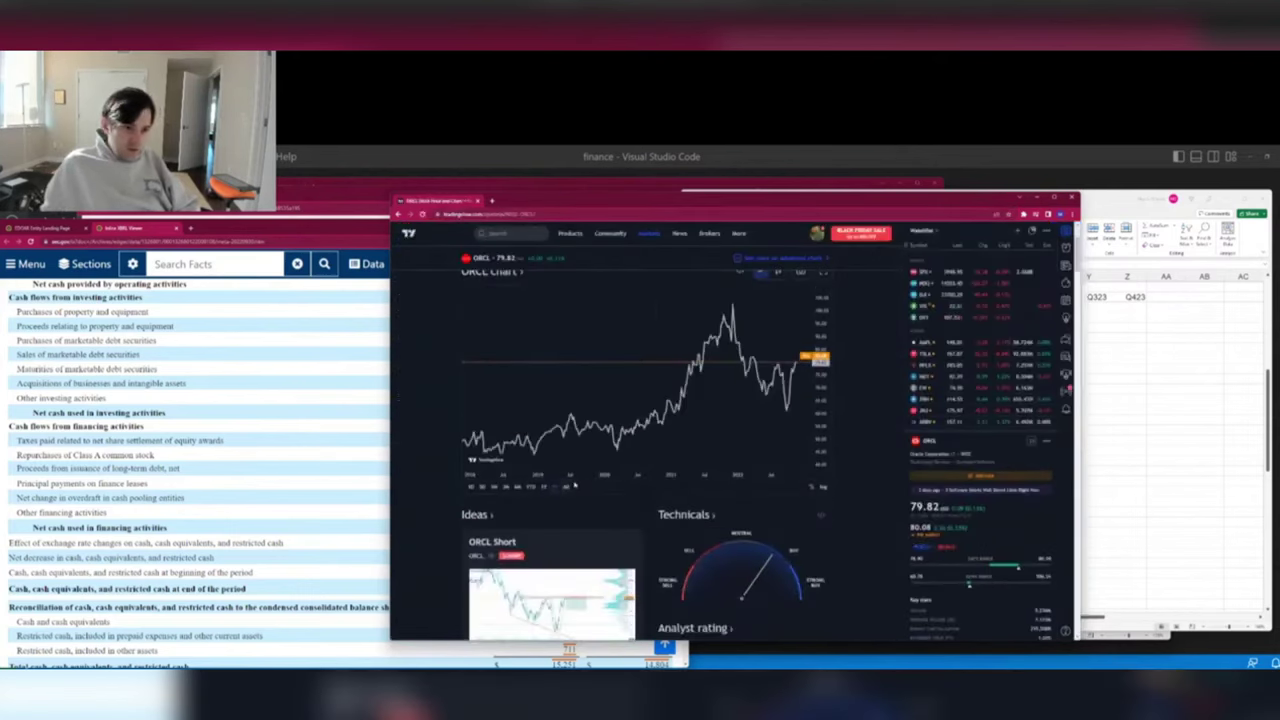
{"action": "scroll", "coordinate": [572, 490], "scroll_direction": "up", "scroll_amount": 1}
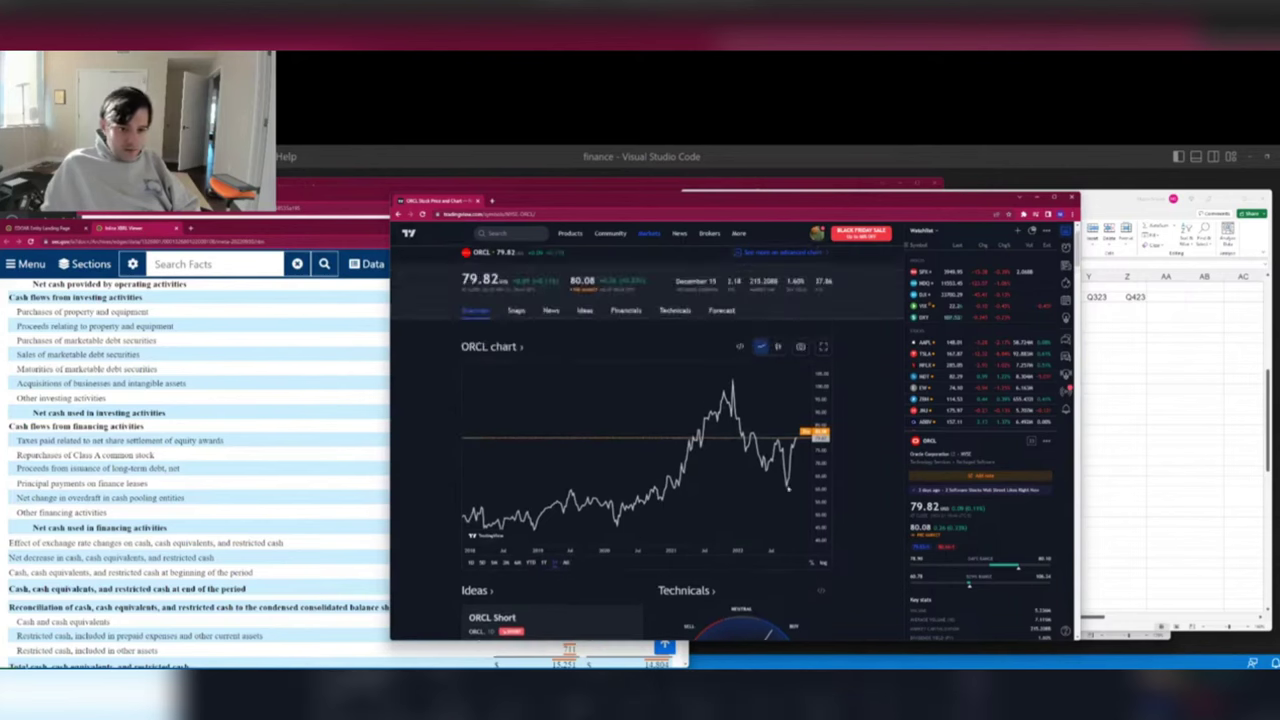
{"action": "left_click", "coordinate": [564, 563]}
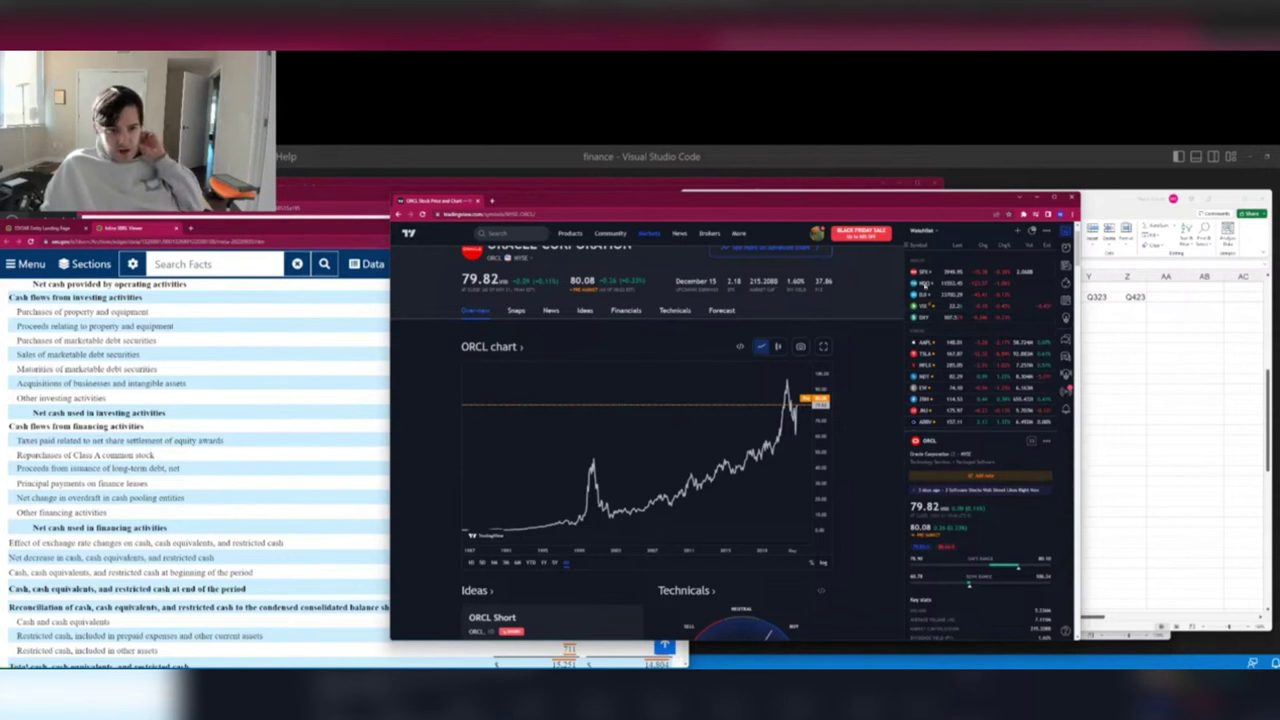
Load ORCL in the full charting page and show its entire price history.
{"action": "mouse_move", "coordinate": [570, 234]}
{"action": "left_click", "coordinate": [567, 259]}
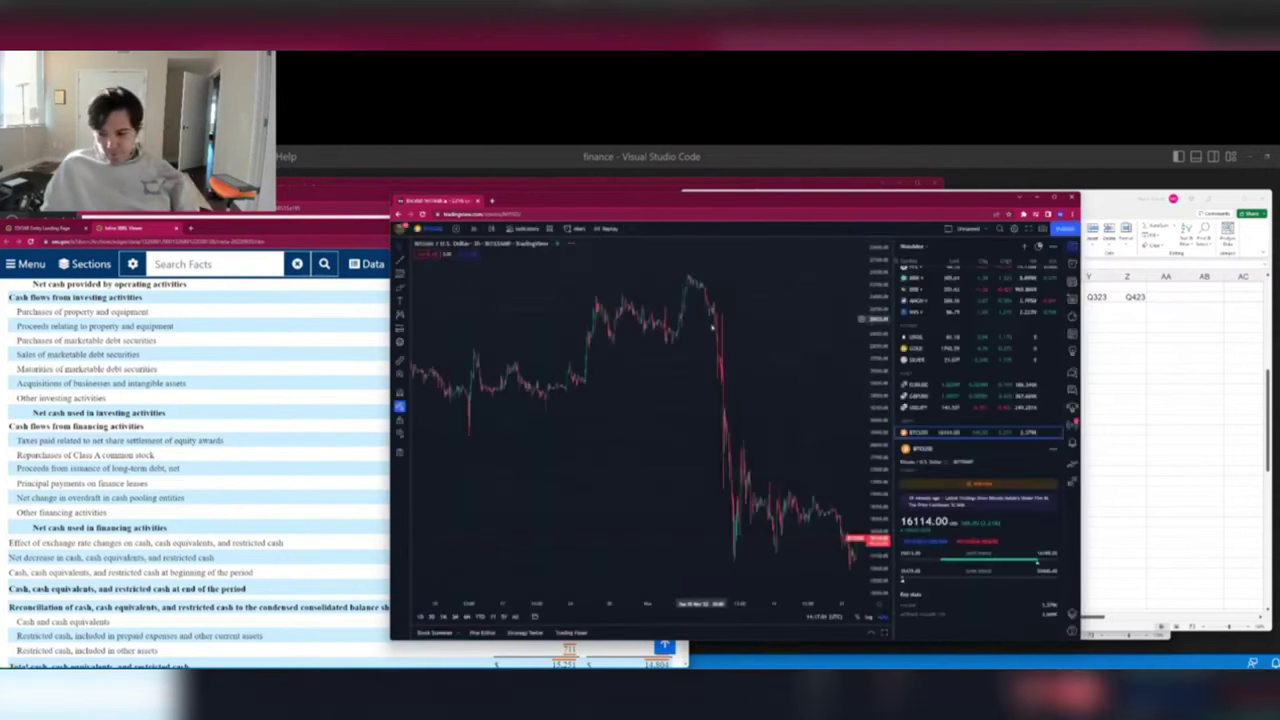
{"action": "type", "text": "btc"}
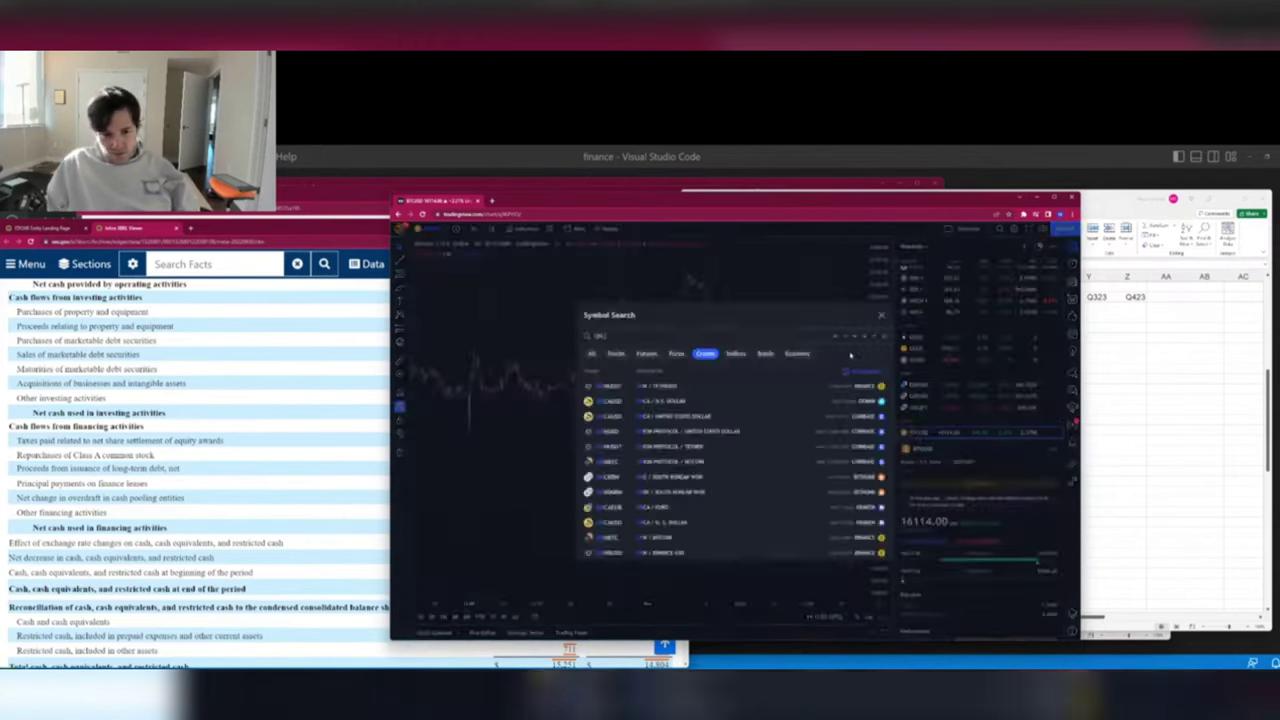
{"action": "key", "text": "Return"}
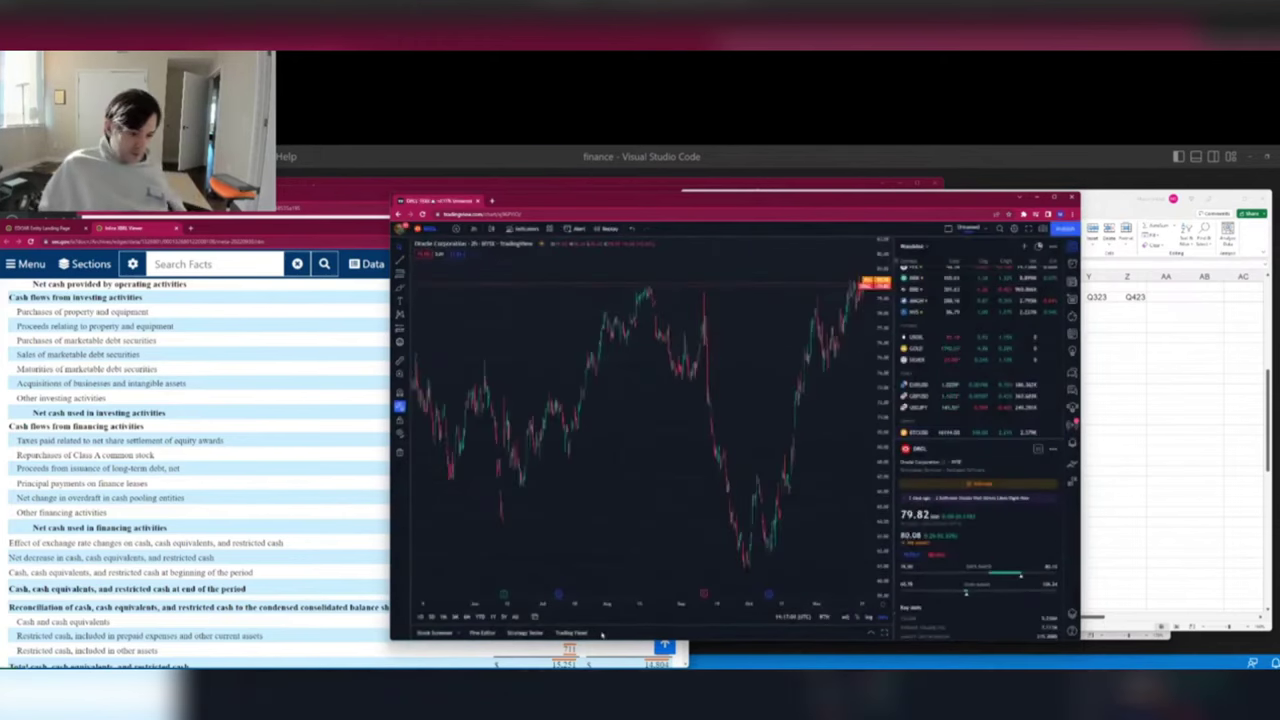
{"action": "left_click", "coordinate": [516, 617]}
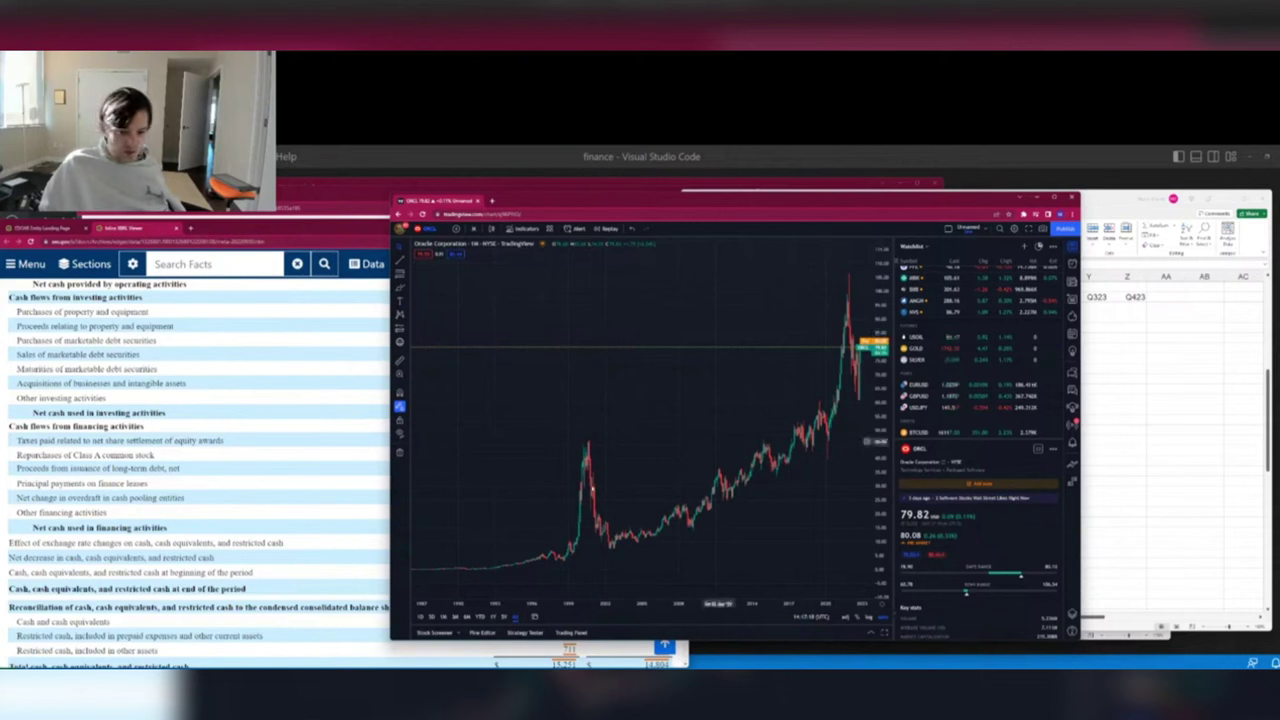
{"action": "scroll", "coordinate": [676, 500], "scroll_direction": "up", "scroll_amount": 5}
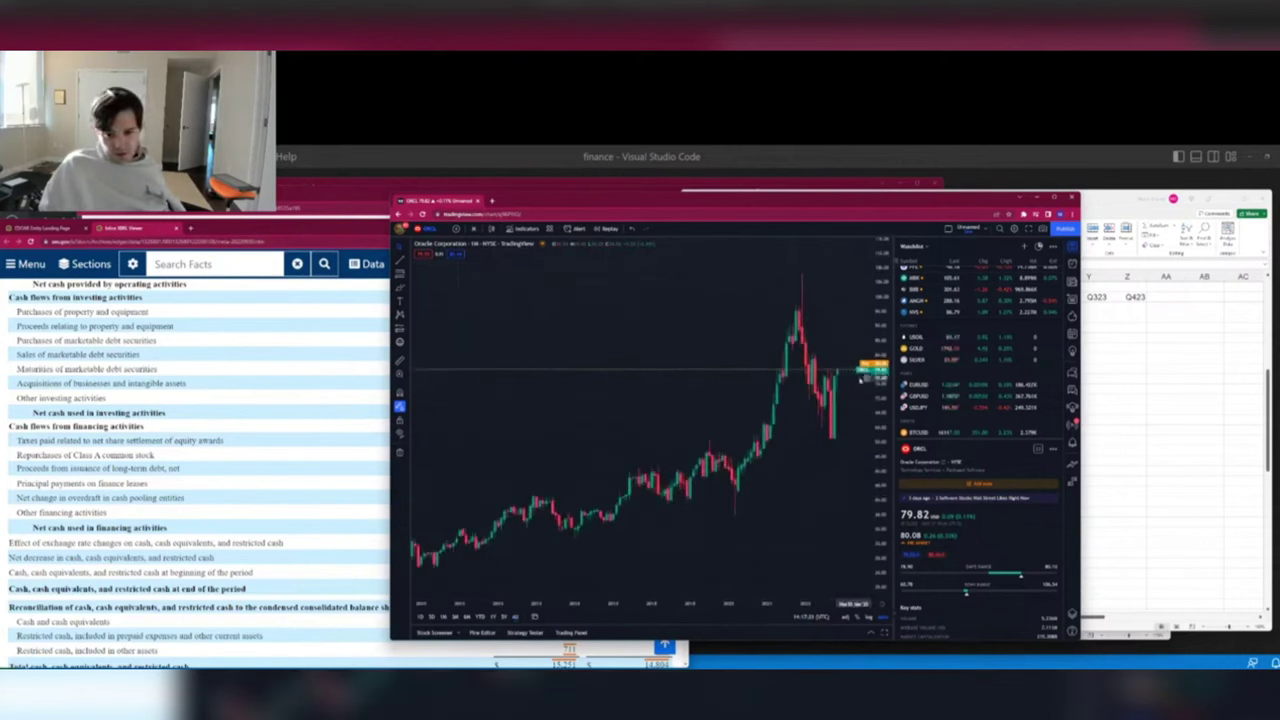
{"action": "scroll", "coordinate": [606, 470], "scroll_direction": "down", "scroll_amount": 5}
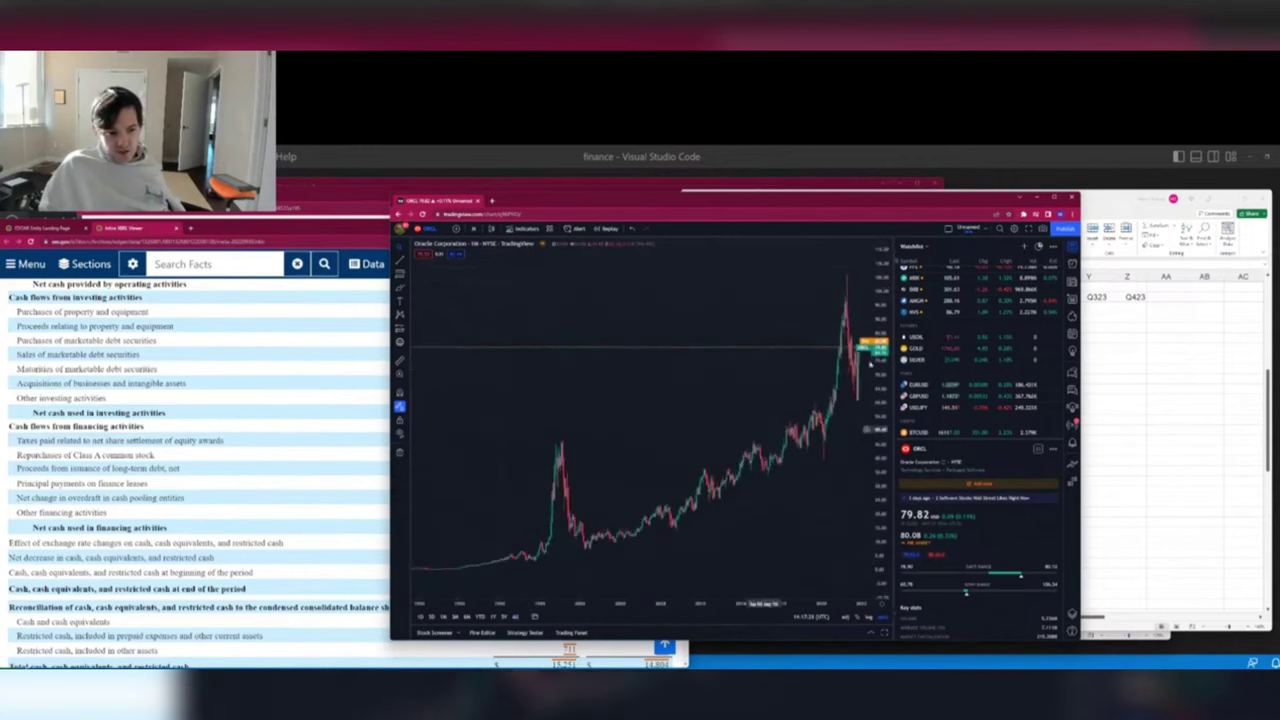
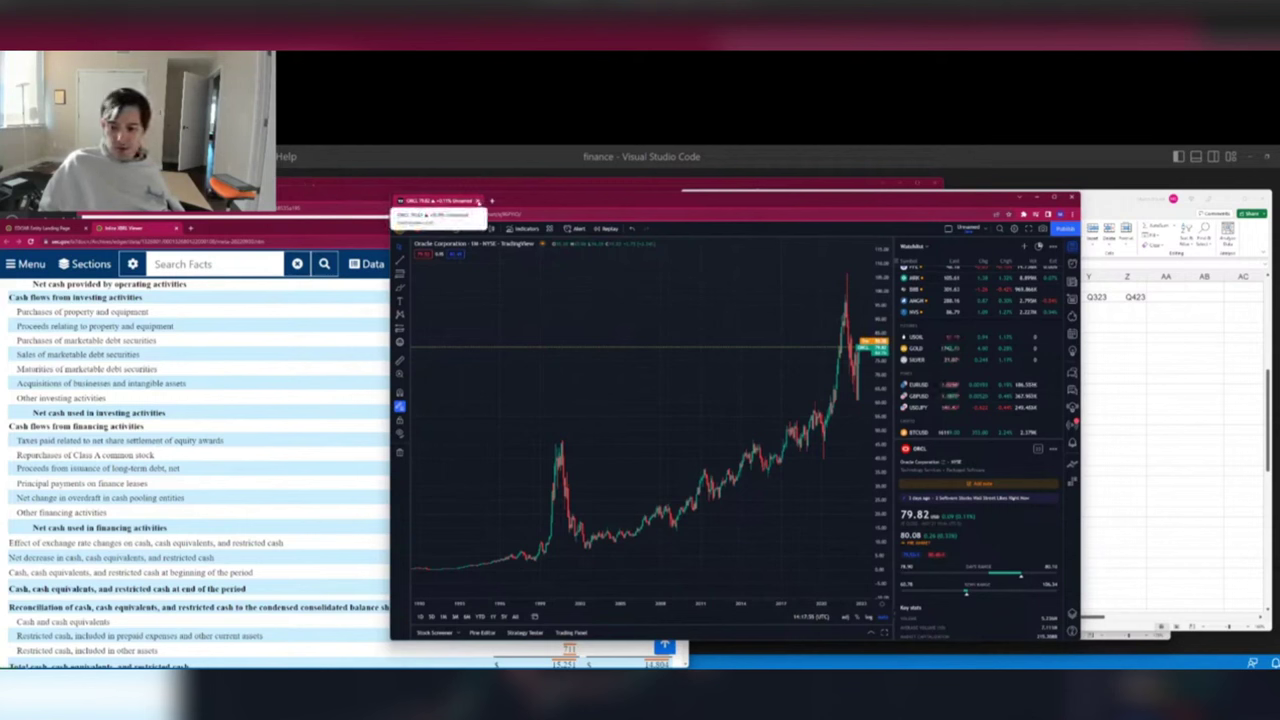
Close the TradingView Oracle chart tab and confirm leaving the site.
{"action": "left_click", "coordinate": [478, 201]}
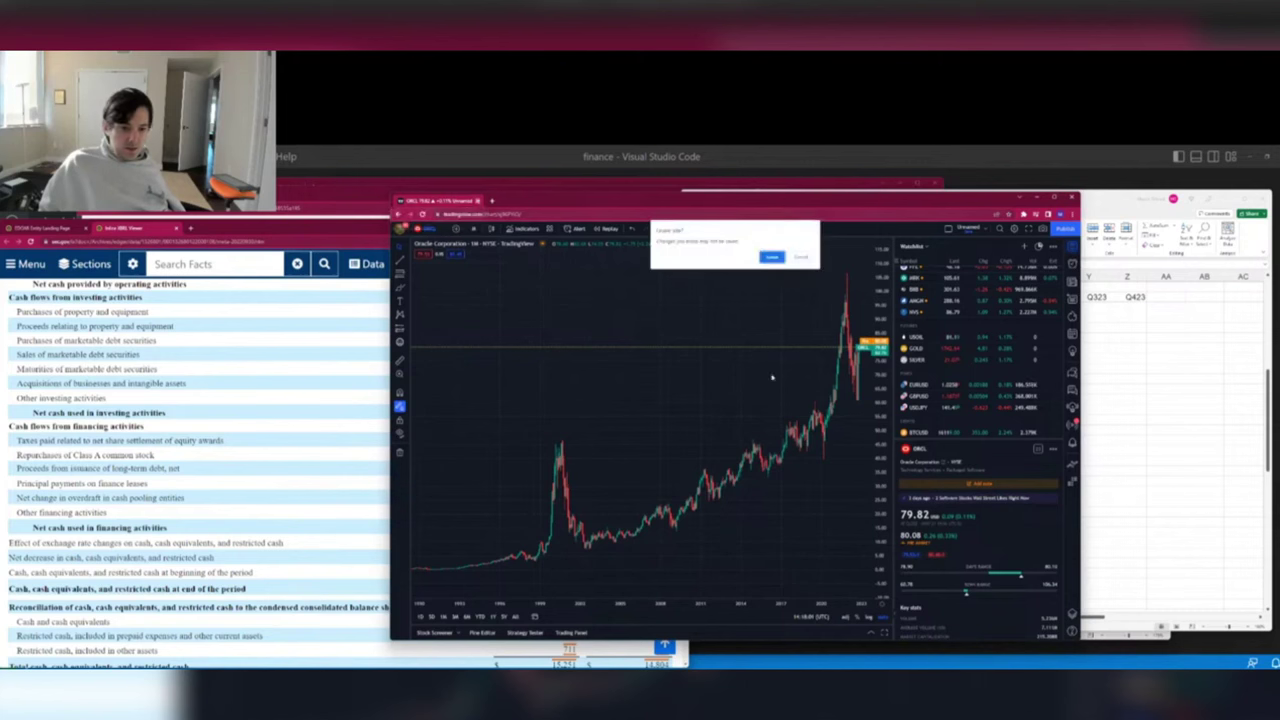
{"action": "left_click", "coordinate": [772, 258]}
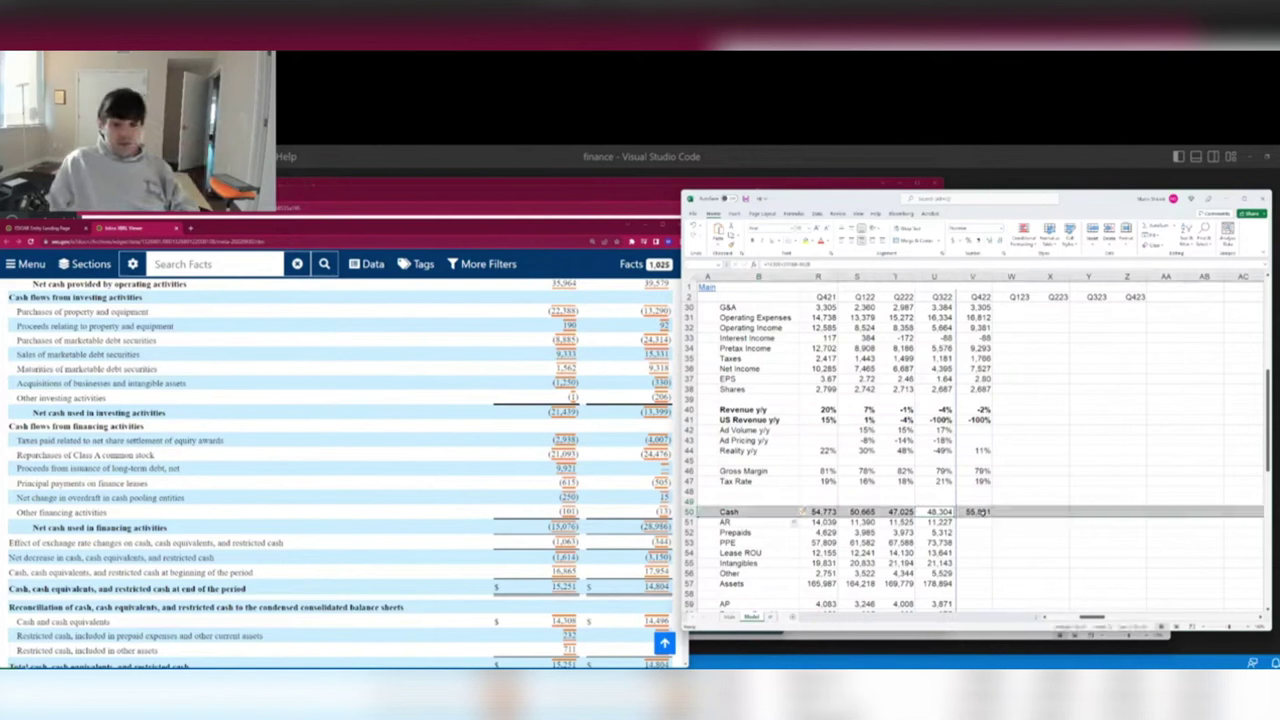
Insert a 'Net Cash' row above Cash and enter its Q322 formula referencing cash.
{"action": "key", "text": "shift+space"}
{"action": "key", "text": "ctrl+shift+plus"}
{"action": "type", "text": "Ne"}
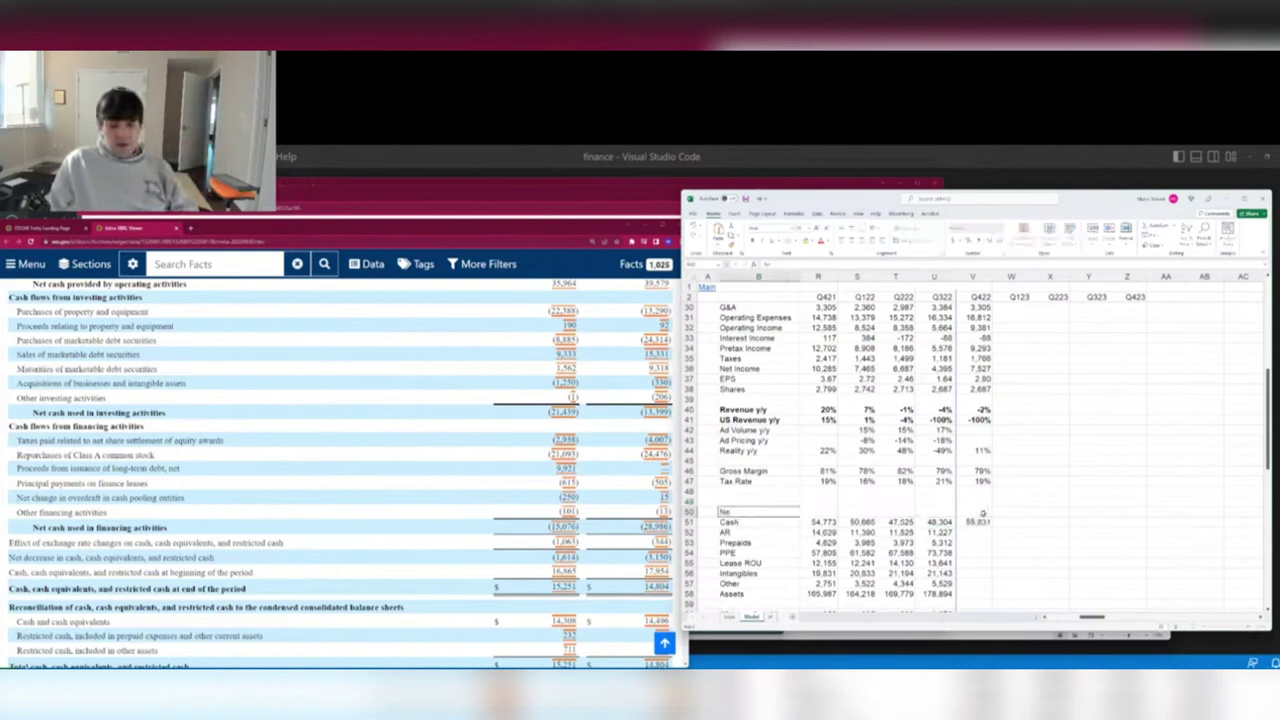
{"action": "type", "text": "t Cash"}
{"action": "left_click", "coordinate": [935, 511]}
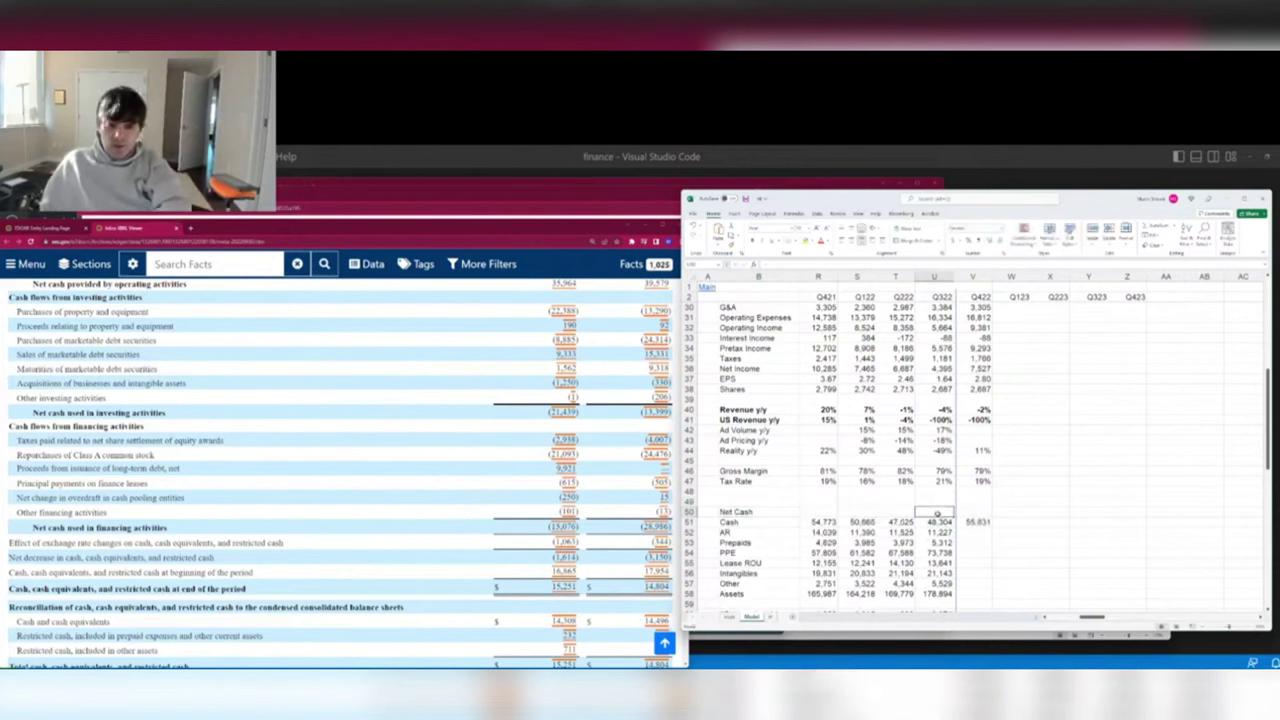
{"action": "type", "text": "="}
{"action": "left_click", "coordinate": [932, 521]}
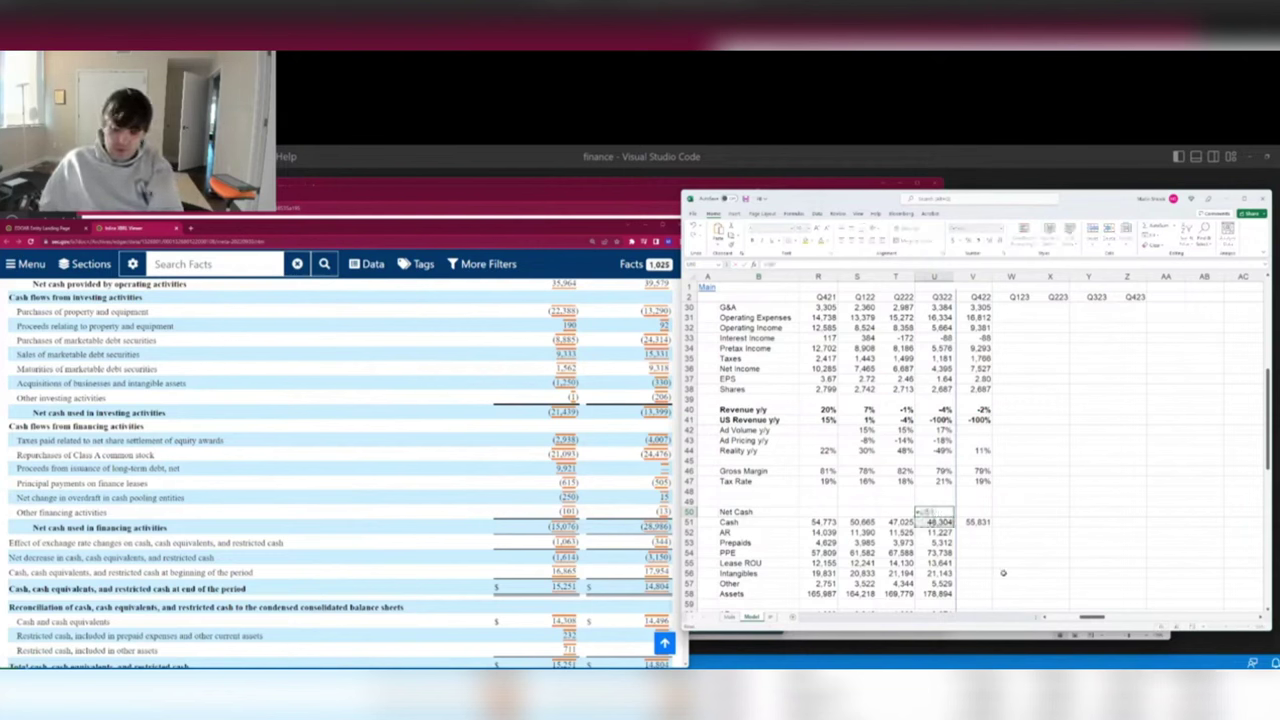
{"action": "scroll", "coordinate": [1007, 575], "scroll_direction": "down", "scroll_amount": 7}
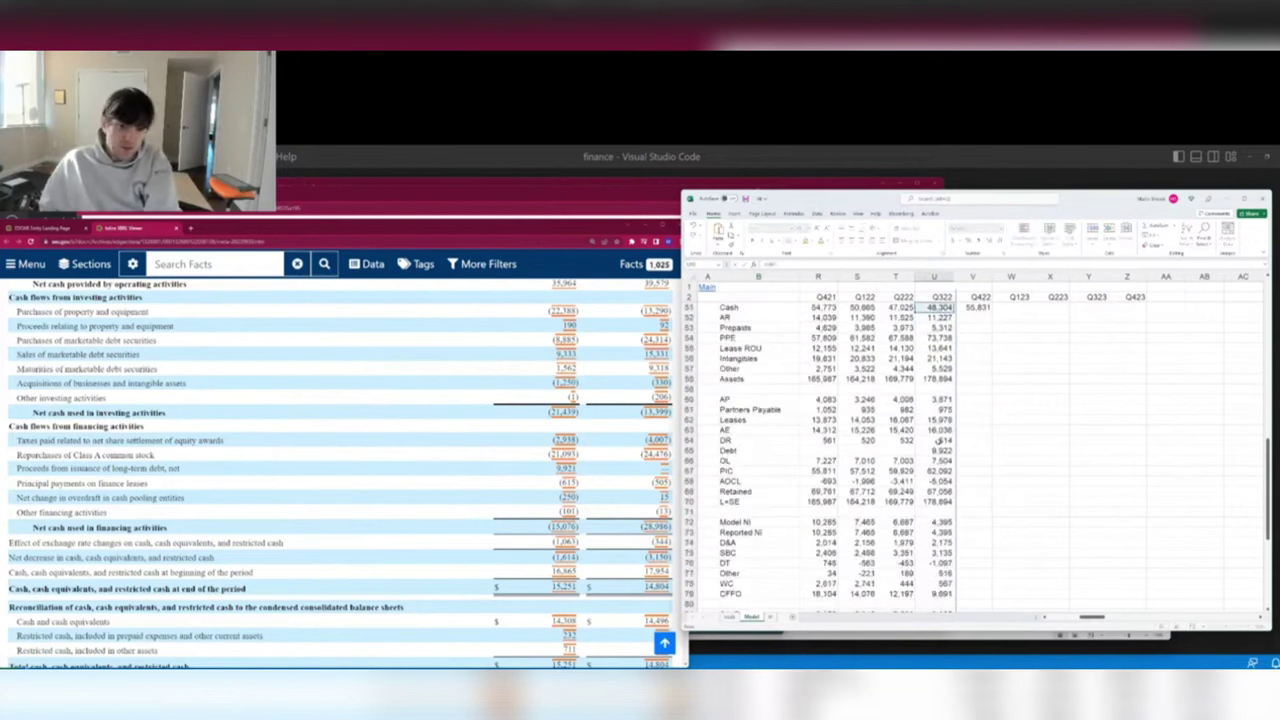
{"action": "scroll", "coordinate": [997, 470], "scroll_direction": "up", "scroll_amount": 4}
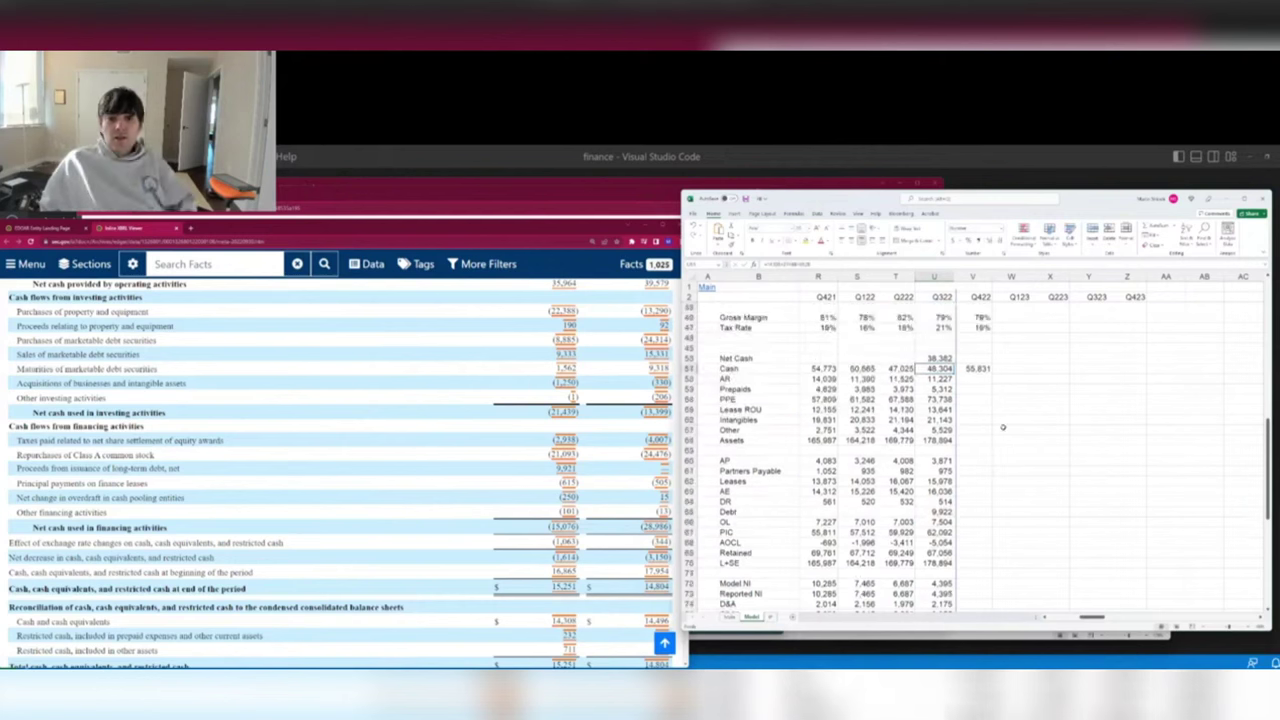
{"action": "key", "text": "Tab"}
Fill the cash-minus-debt formula back from Q222 to Q321, giving 64,833 through 47,025.
{"action": "key", "text": "Left"}
{"action": "key", "text": "Left"}
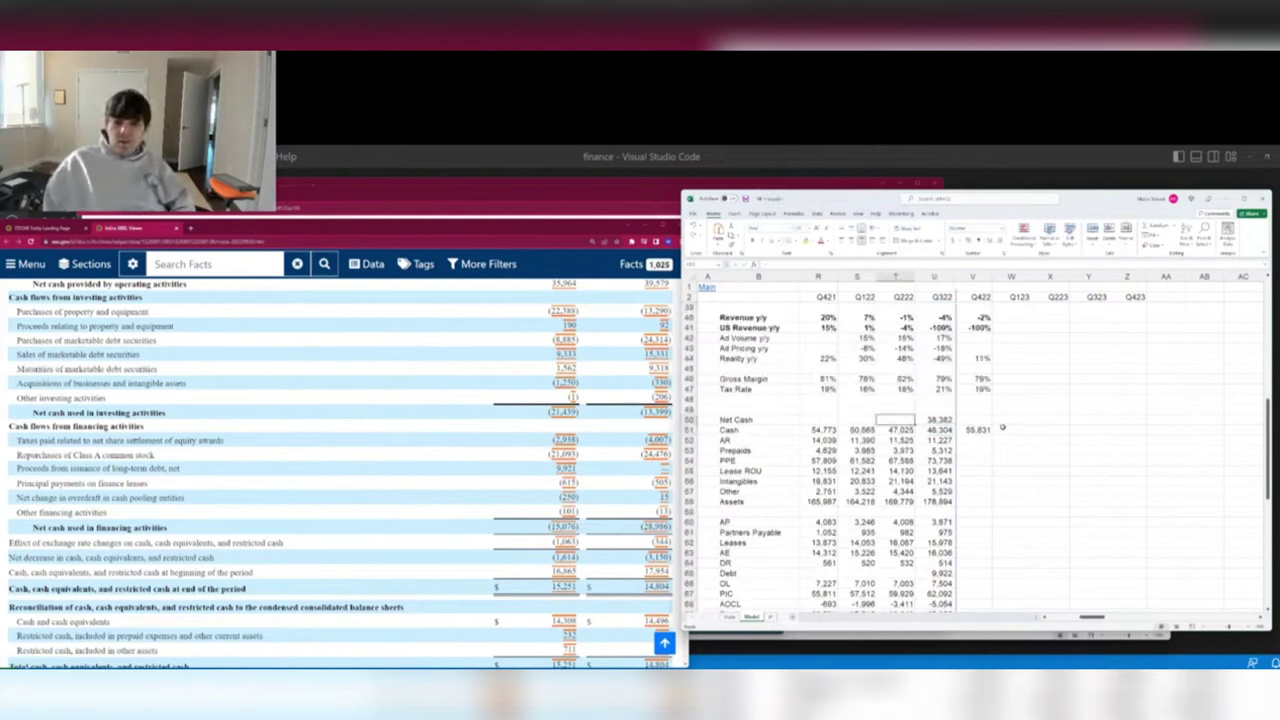
{"action": "type", "text": "="}
{"action": "key", "text": "Down"}
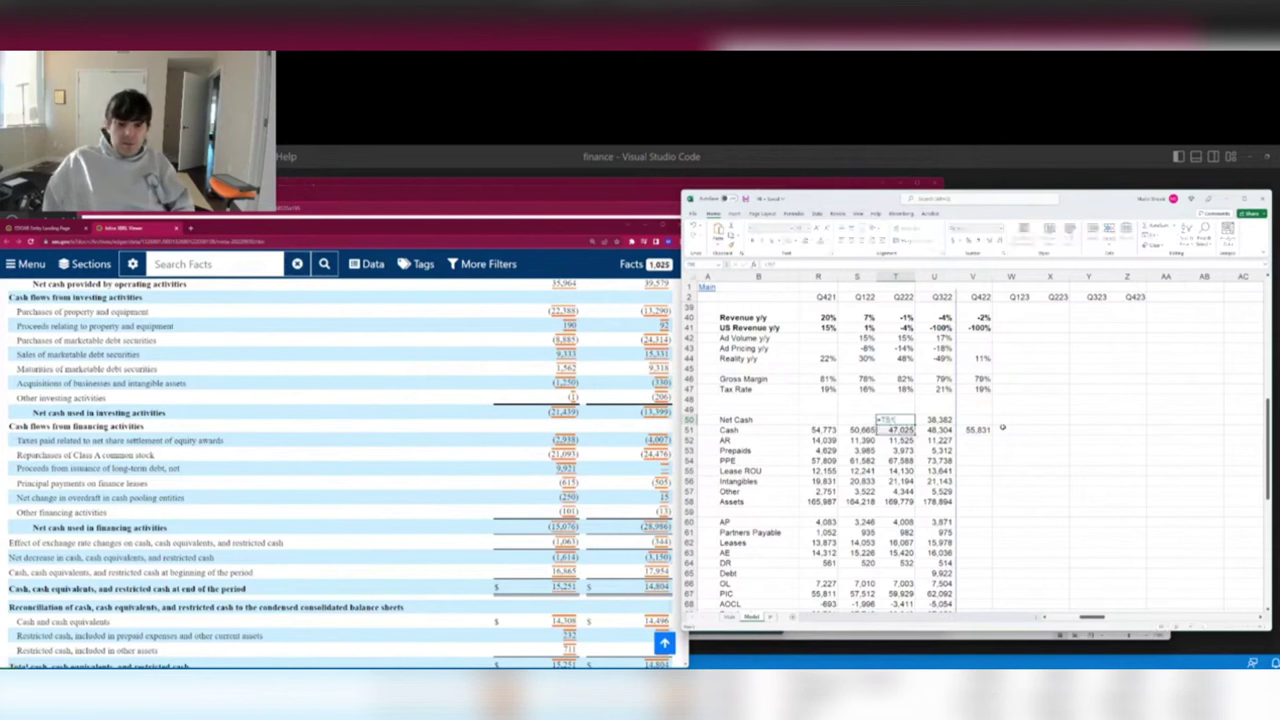
{"action": "type", "text": "-"}
{"action": "key", "text": "Down"}
{"action": "key", "text": "Down"}
{"action": "key", "text": "Down"}
{"action": "key", "text": "Down"}
{"action": "key", "text": "Down"}
{"action": "key", "text": "Down"}
{"action": "key", "text": "Down"}
{"action": "key", "text": "Down"}
{"action": "key", "text": "Down"}
{"action": "key", "text": "Down"}
{"action": "key", "text": "Down"}
{"action": "key", "text": "Down"}
{"action": "key", "text": "Down"}
{"action": "key", "text": "Down"}
{"action": "key", "text": "Down"}
{"action": "key", "text": "Down"}
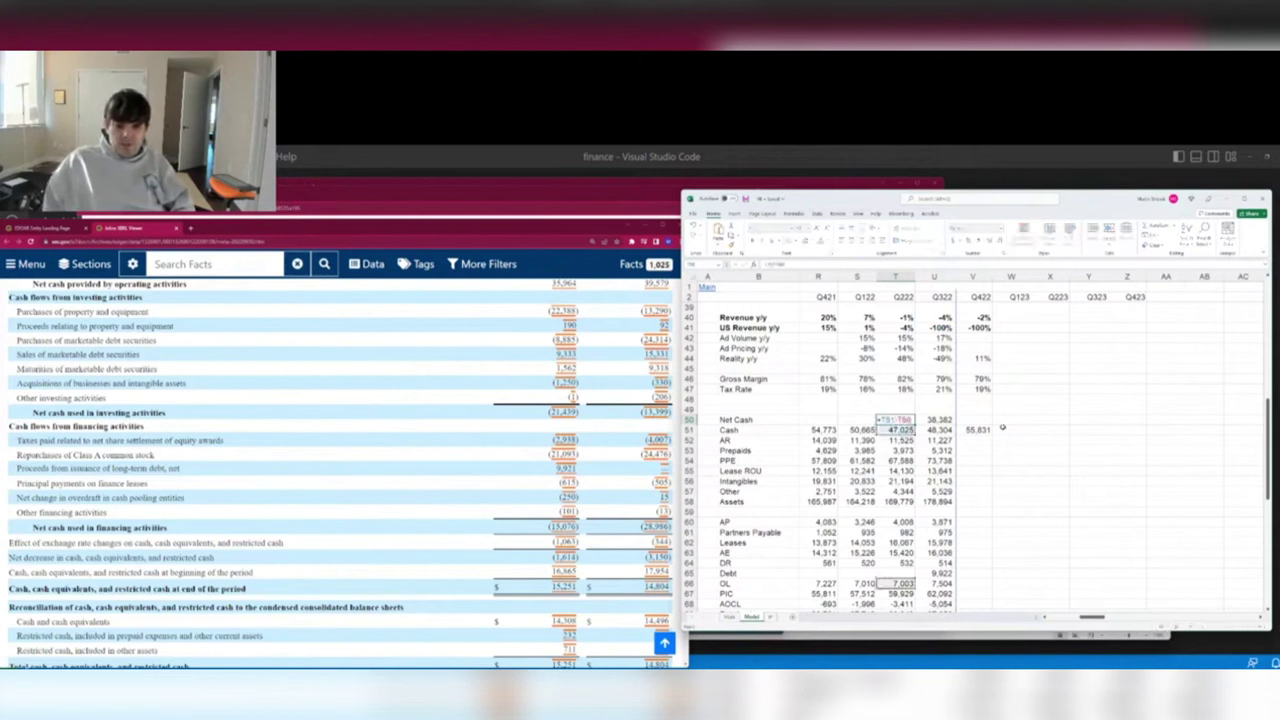
{"action": "key", "text": "Return"}
{"action": "key", "text": "Up"}
{"action": "key", "text": "shift+Left"}
{"action": "key", "text": "shift+Left"}
{"action": "key", "text": "shift+Left"}
{"action": "key", "text": "shift+Left"}
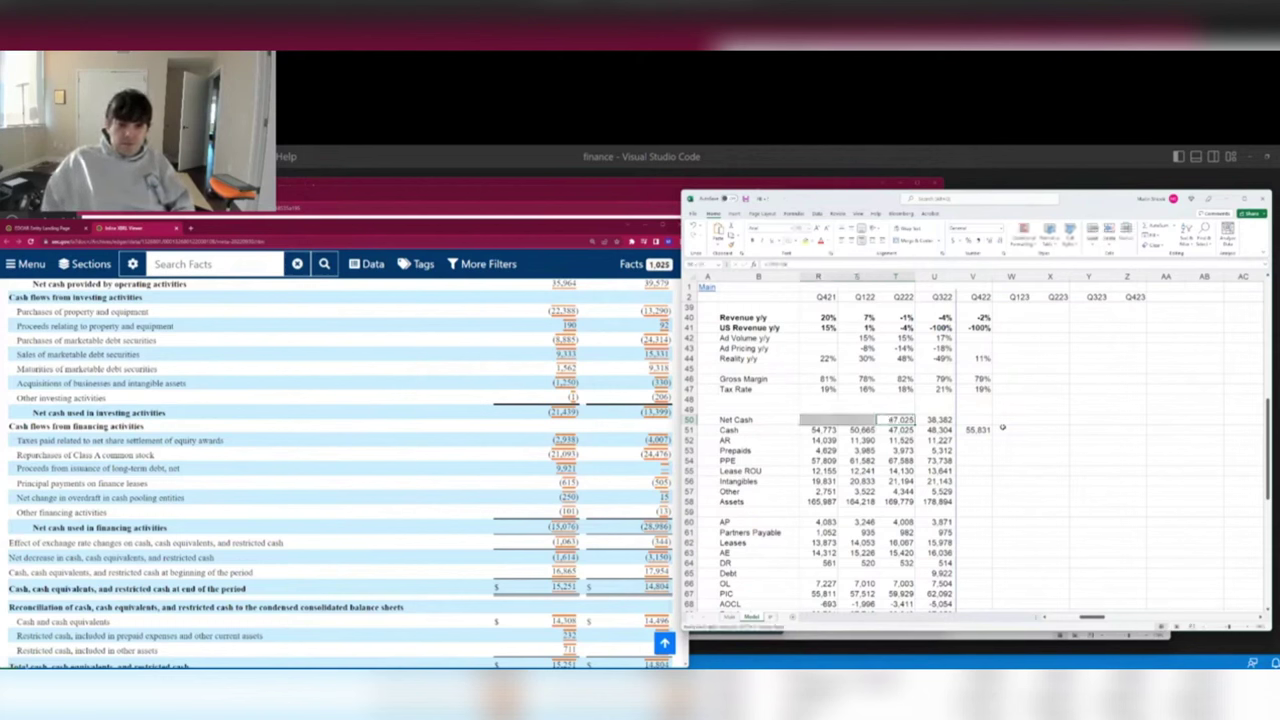
{"action": "key", "text": "shift+Right"}
{"action": "key", "text": "F2"}
{"action": "key", "text": "ctrl+Return"}
{"action": "left_click", "coordinate": [1002, 421]}
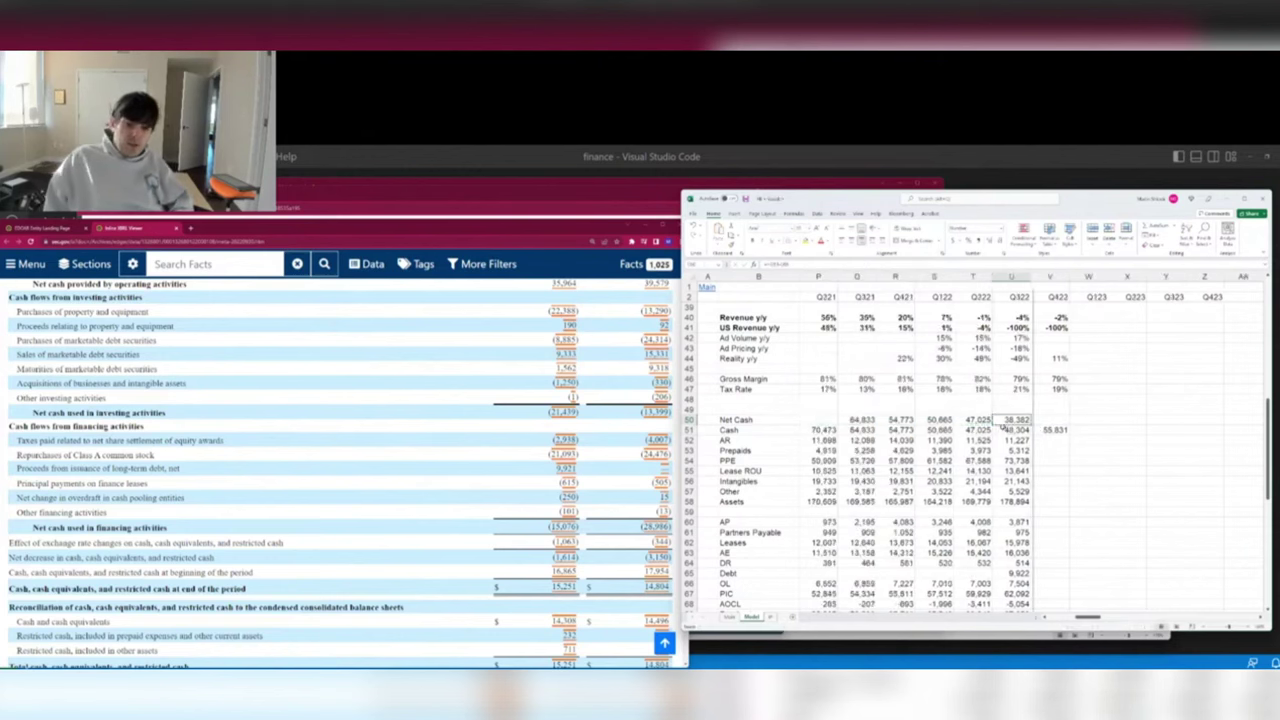
Review the cash and valuation figures on the model's Main sheet.
{"action": "key", "text": "ctrl+Page_Up"}
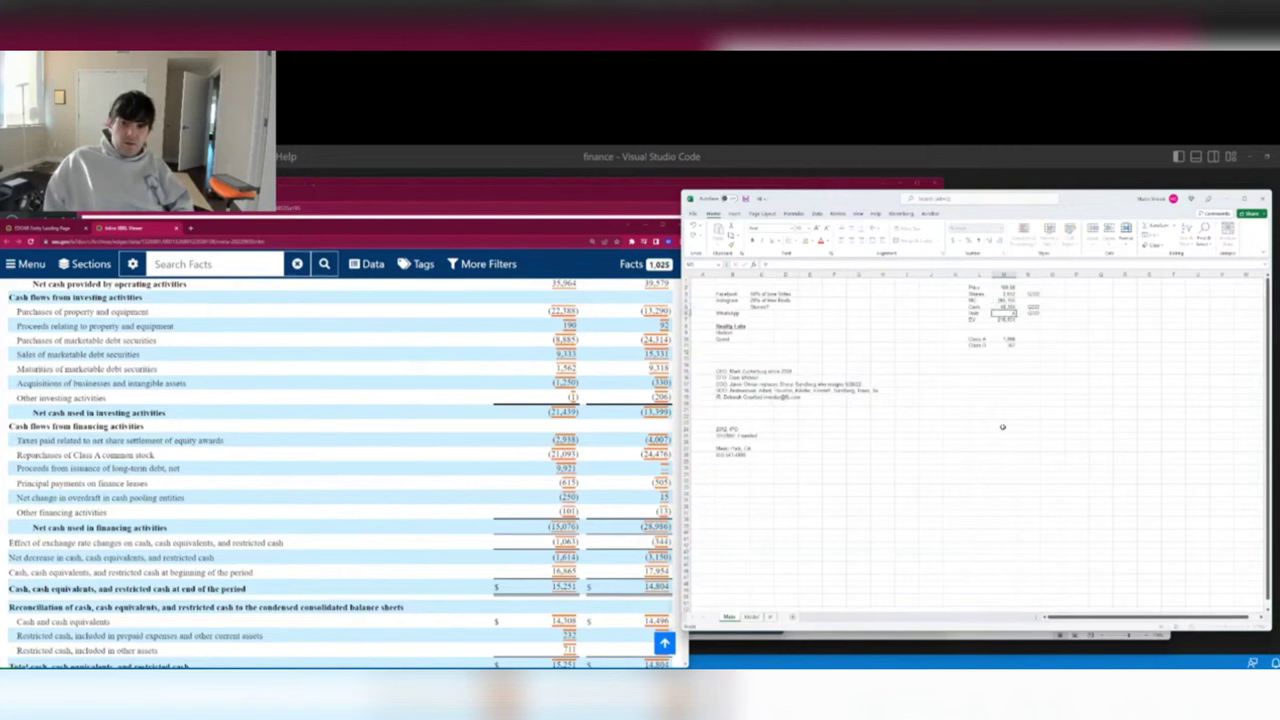
{"action": "key", "text": "ctrl+Page_Down"}
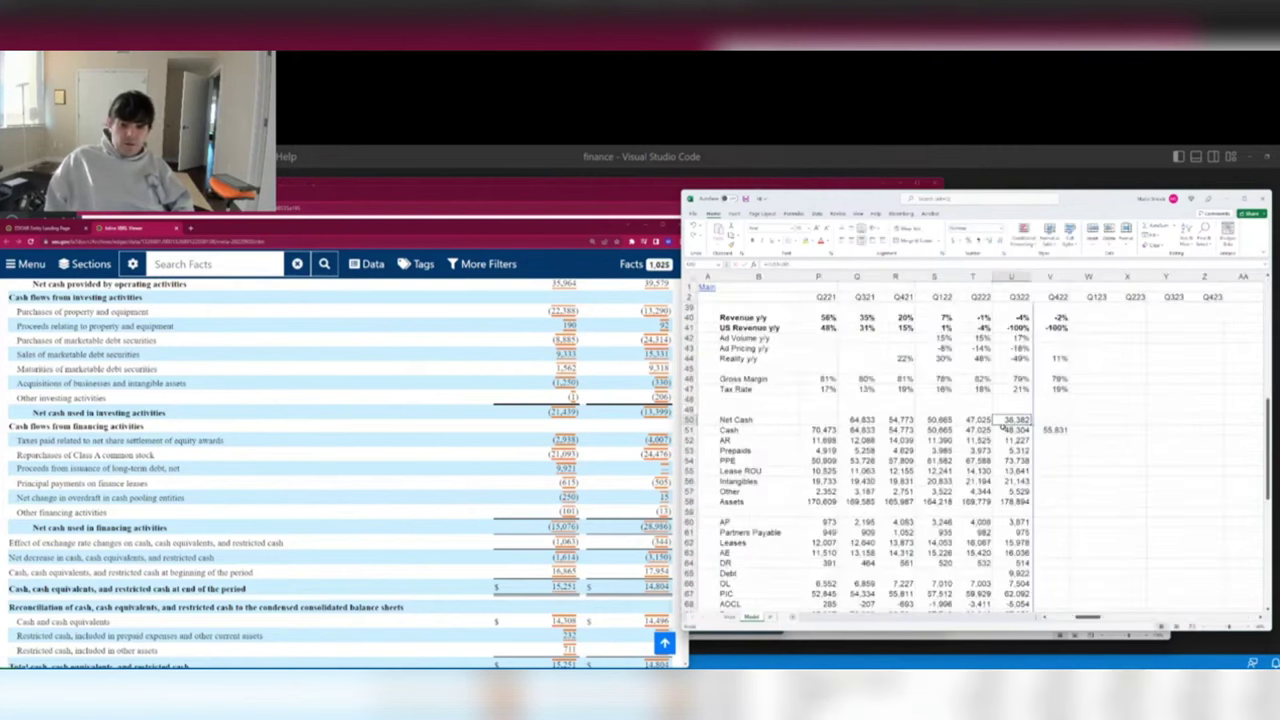
{"action": "key", "text": "ctrl+Page_Up"}
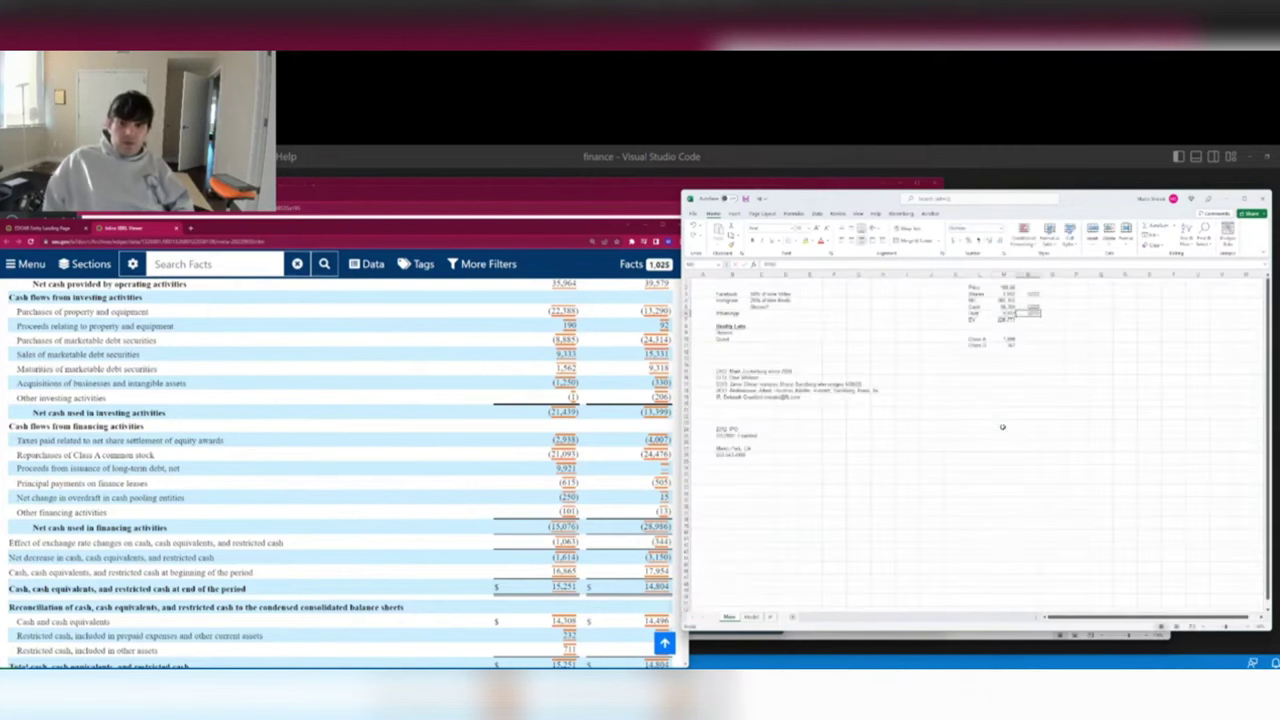
{"action": "key", "text": "Up"}
{"action": "key", "text": "Up"}
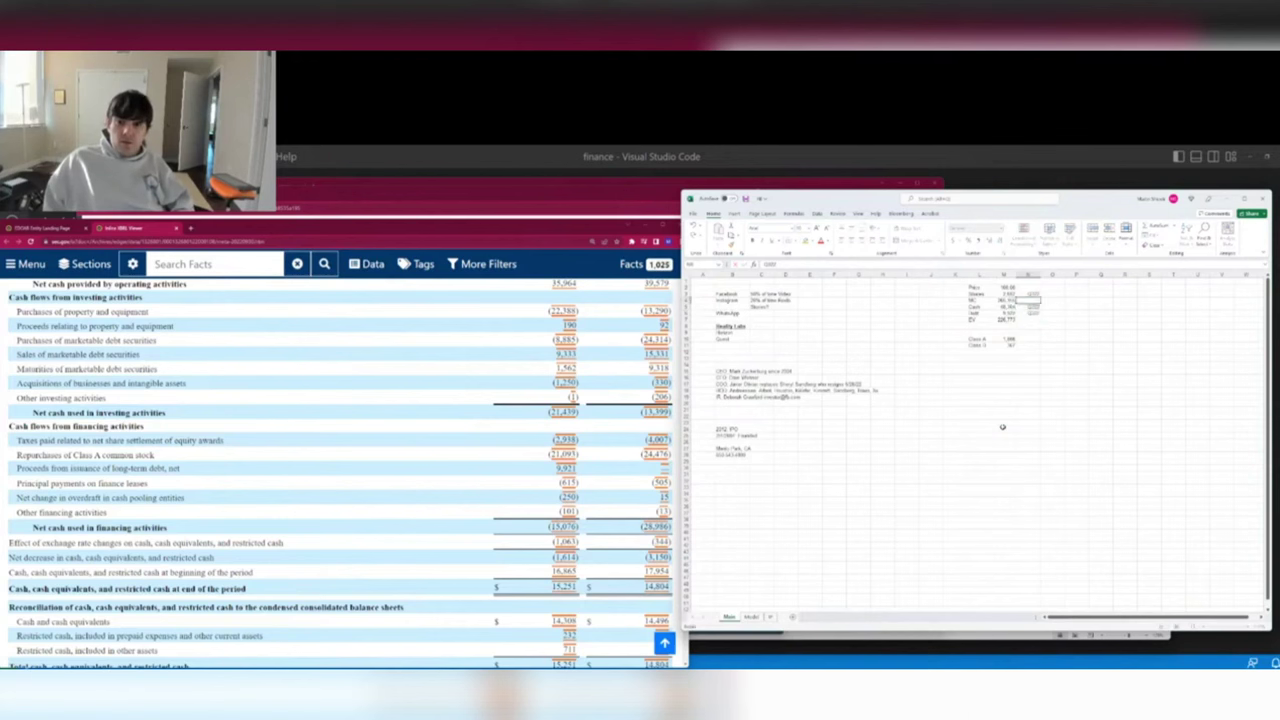
{"action": "key", "text": "Left"}
{"action": "key", "text": "Down"}
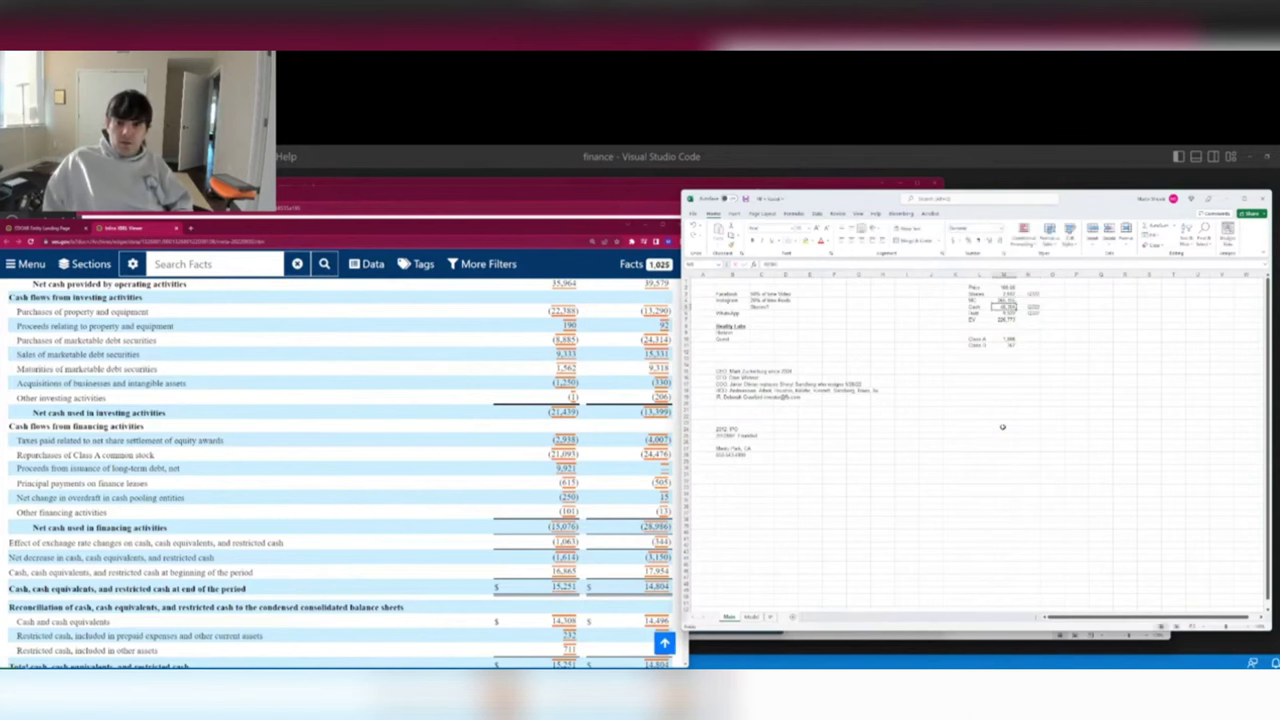
On the comps workbook's Social Dating sheet, check Meta's net cash of 38,382.
{"action": "key", "text": "alt+Tab"}
{"action": "key", "text": "Right"}
{"action": "key", "text": "Right"}
{"action": "key", "text": "Right"}
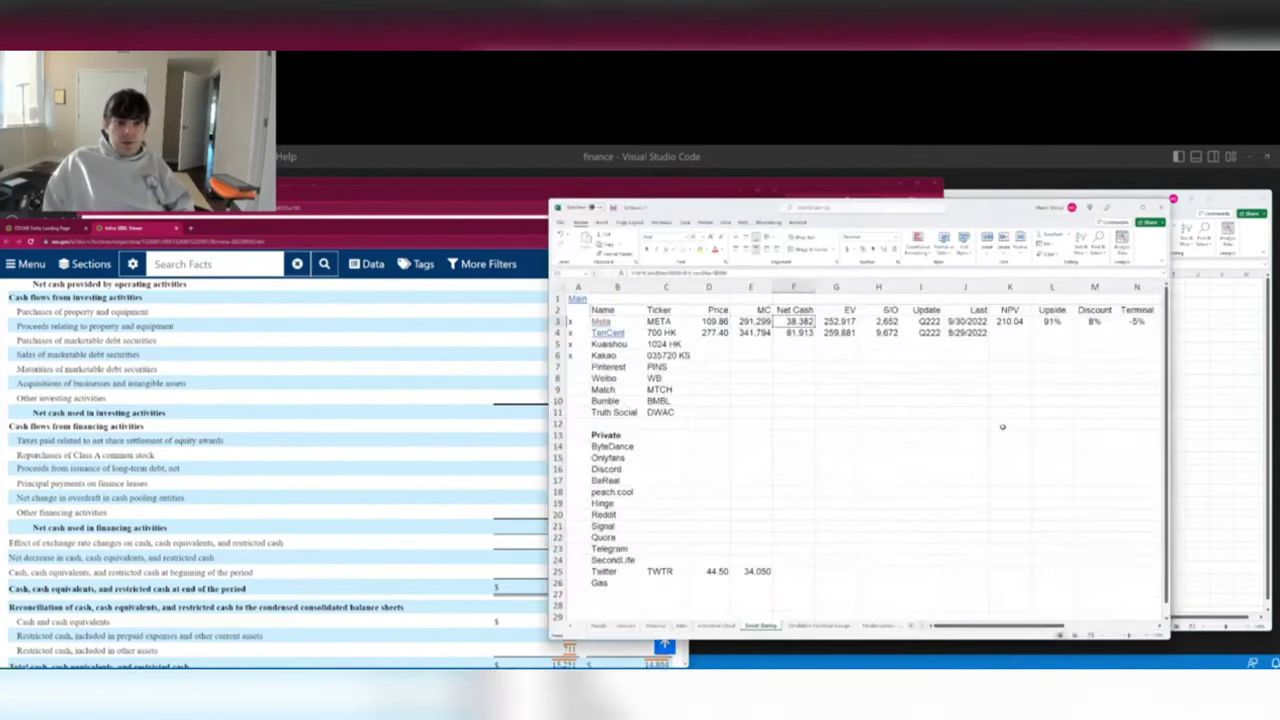
{"action": "key", "text": "Right"}
{"action": "key", "text": "Left"}
{"action": "key", "text": "Left"}
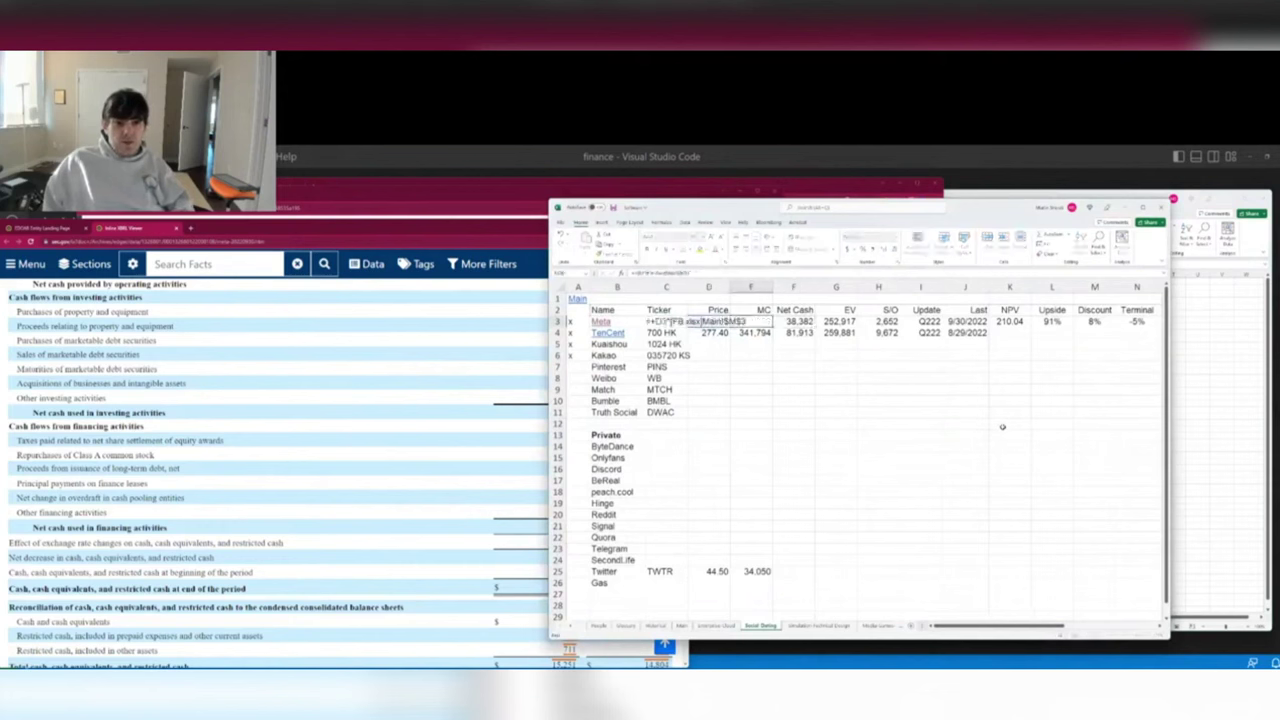
{"action": "key", "text": "Right"}
{"action": "key", "text": "Right"}
{"action": "key", "text": "Right"}
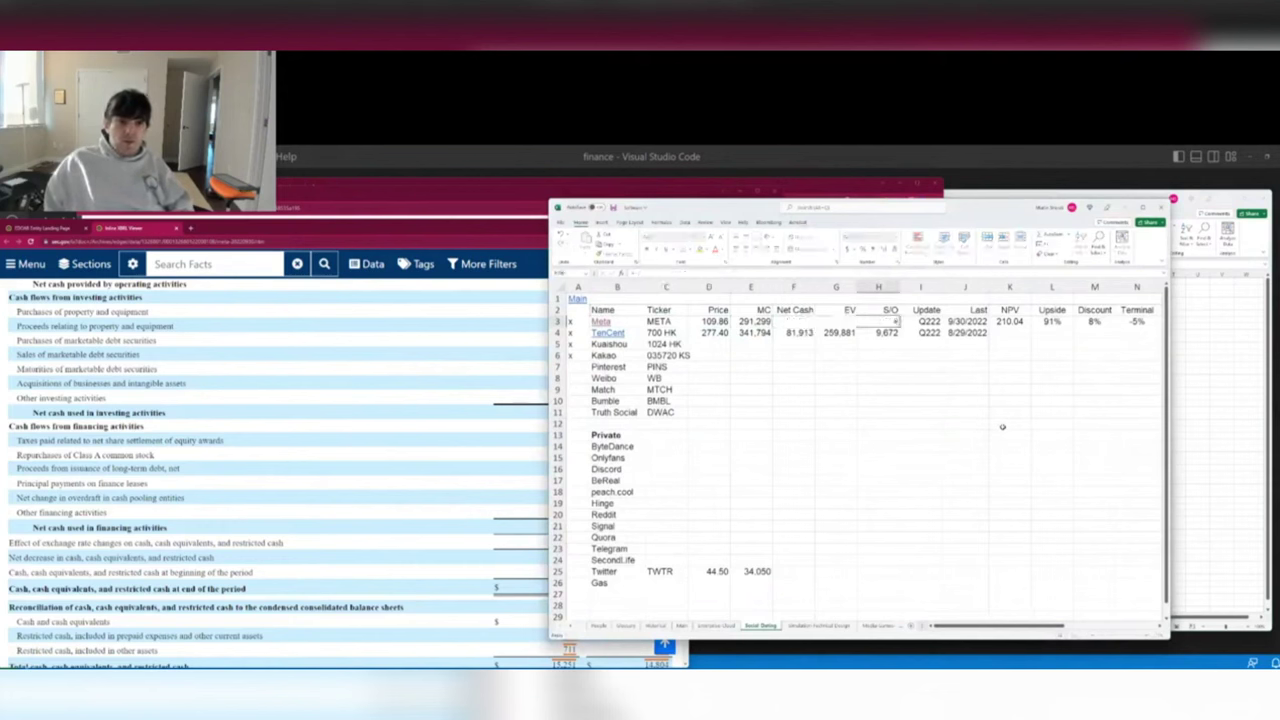
{"action": "key", "text": "ctrl+Page_Up"}
{"action": "key", "text": "ctrl+Page_Down"}
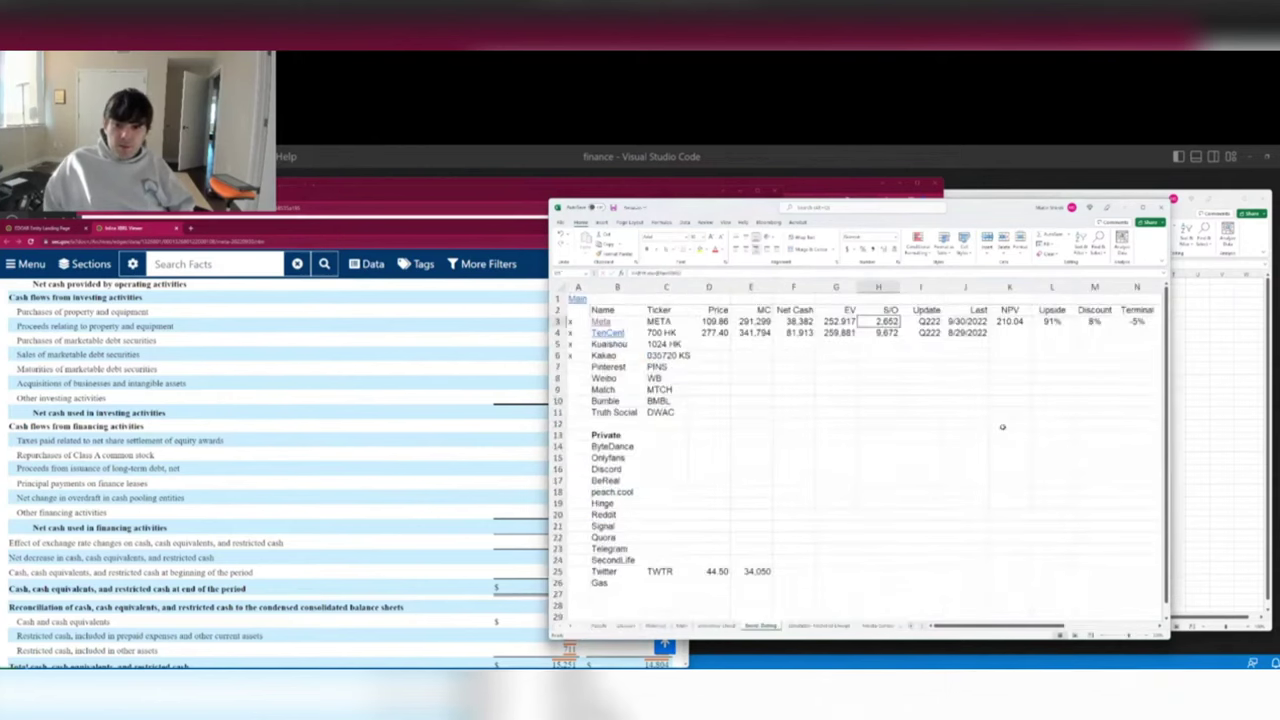
Cross-check Meta's share price and 2,652 share count, ending on Meta's EV of 252,917.
{"action": "left_click", "coordinate": [1217, 328]}
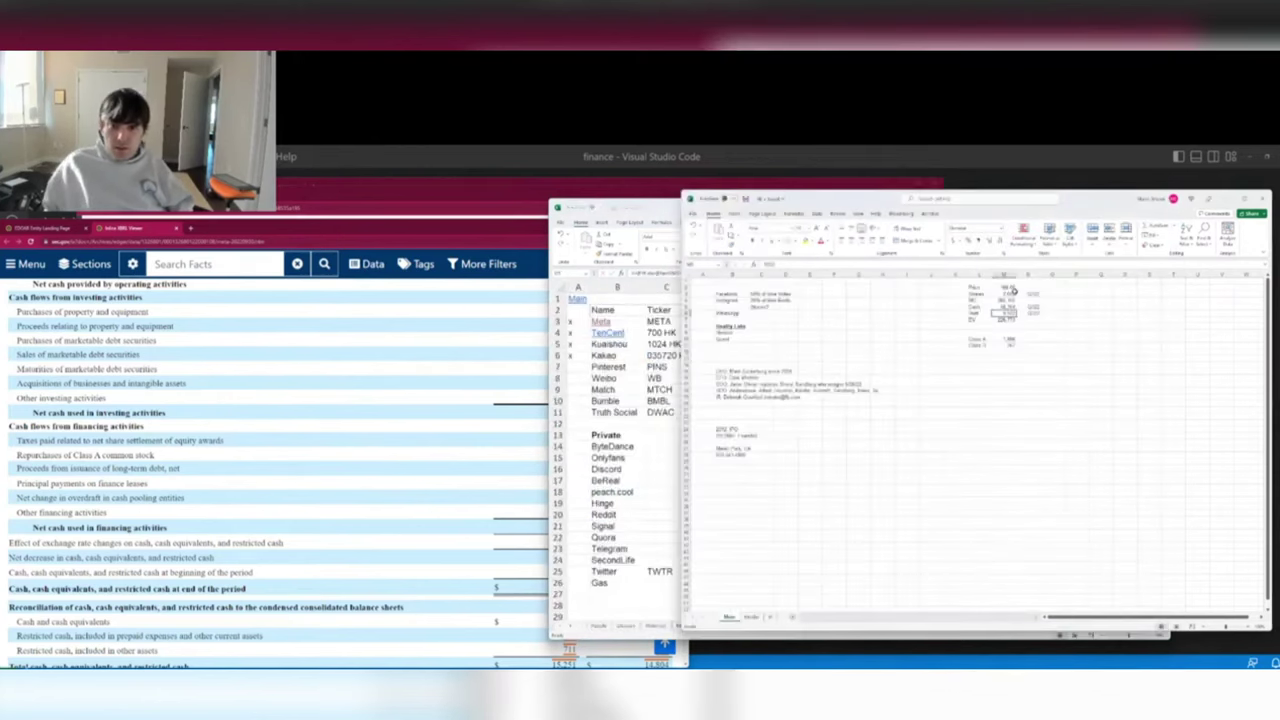
{"action": "key", "text": "Up"}
{"action": "key", "text": "Up"}
{"action": "key", "text": "Up"}
{"action": "key", "text": "Up"}
{"action": "key", "text": "Down"}
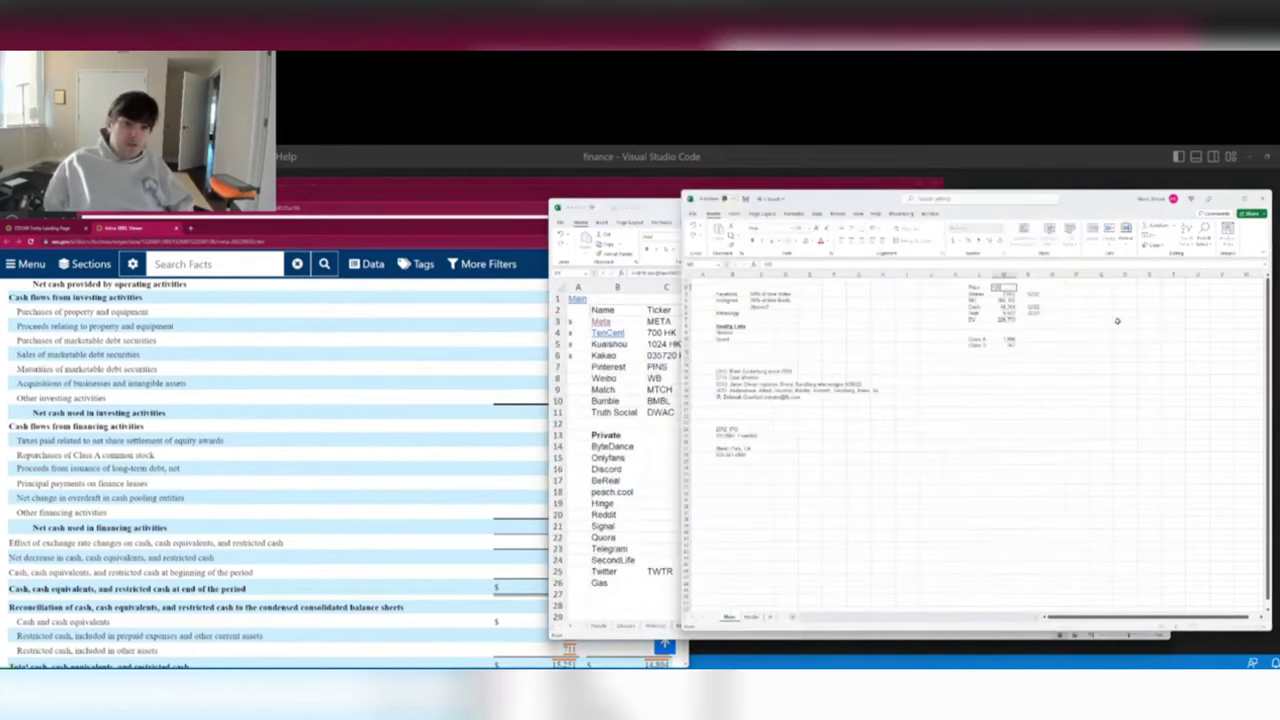
{"action": "left_click", "coordinate": [672, 366]}
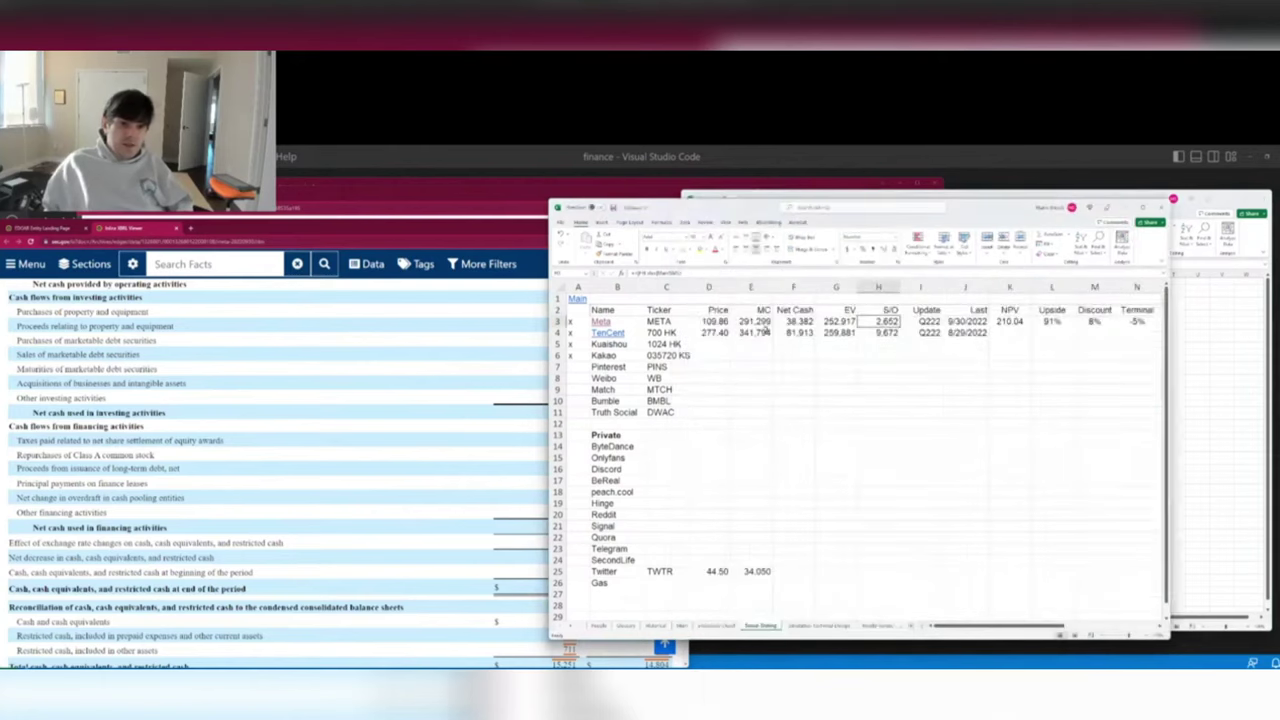
{"action": "left_click", "coordinate": [1258, 375]}
{"action": "key", "text": "Up"}
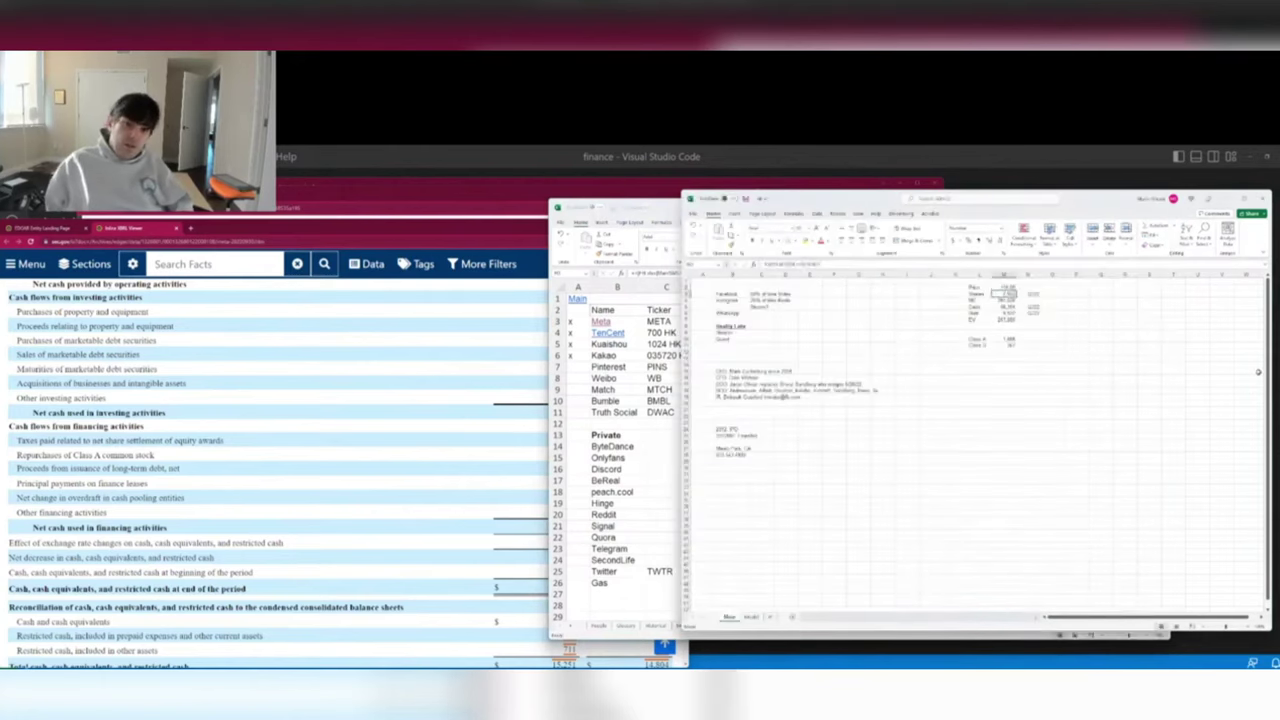
{"action": "key", "text": "Down"}
{"action": "left_click", "coordinate": [676, 366]}
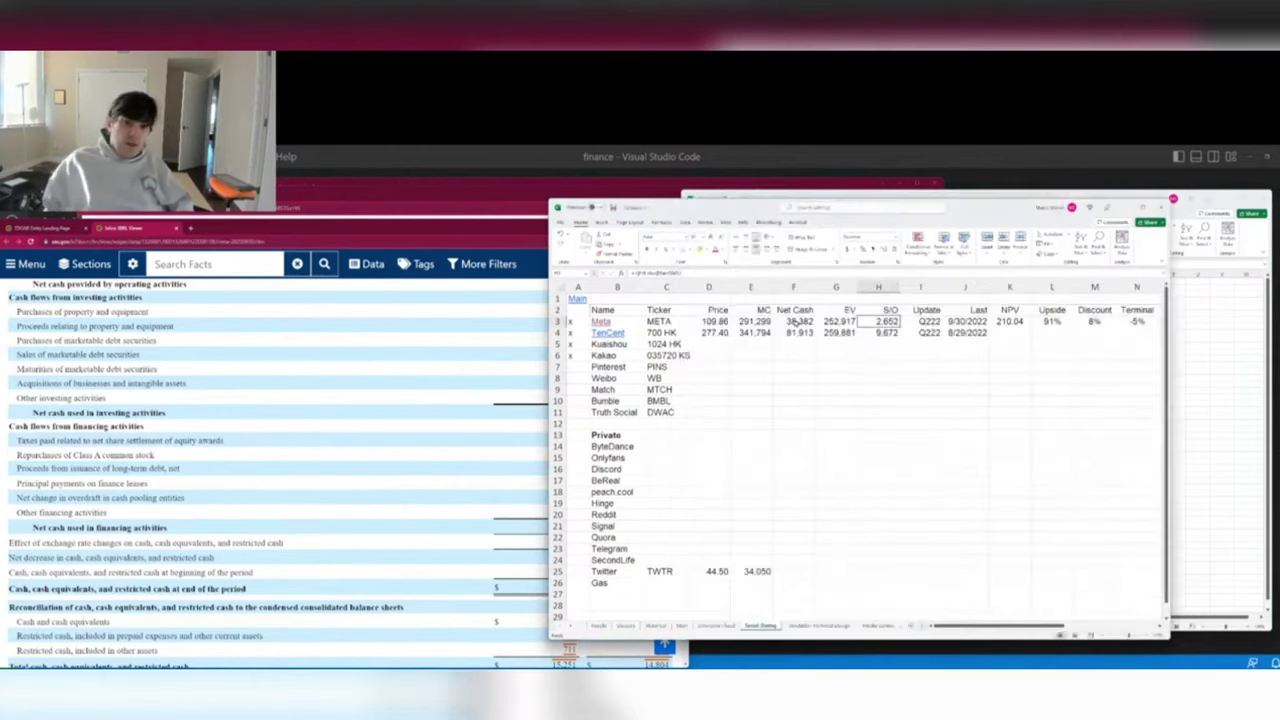
{"action": "left_click", "coordinate": [835, 322]}
Set Meta's update quarter to Q322 and last-update date to 11/22, widening the Last column.
{"action": "key", "text": "Right"}
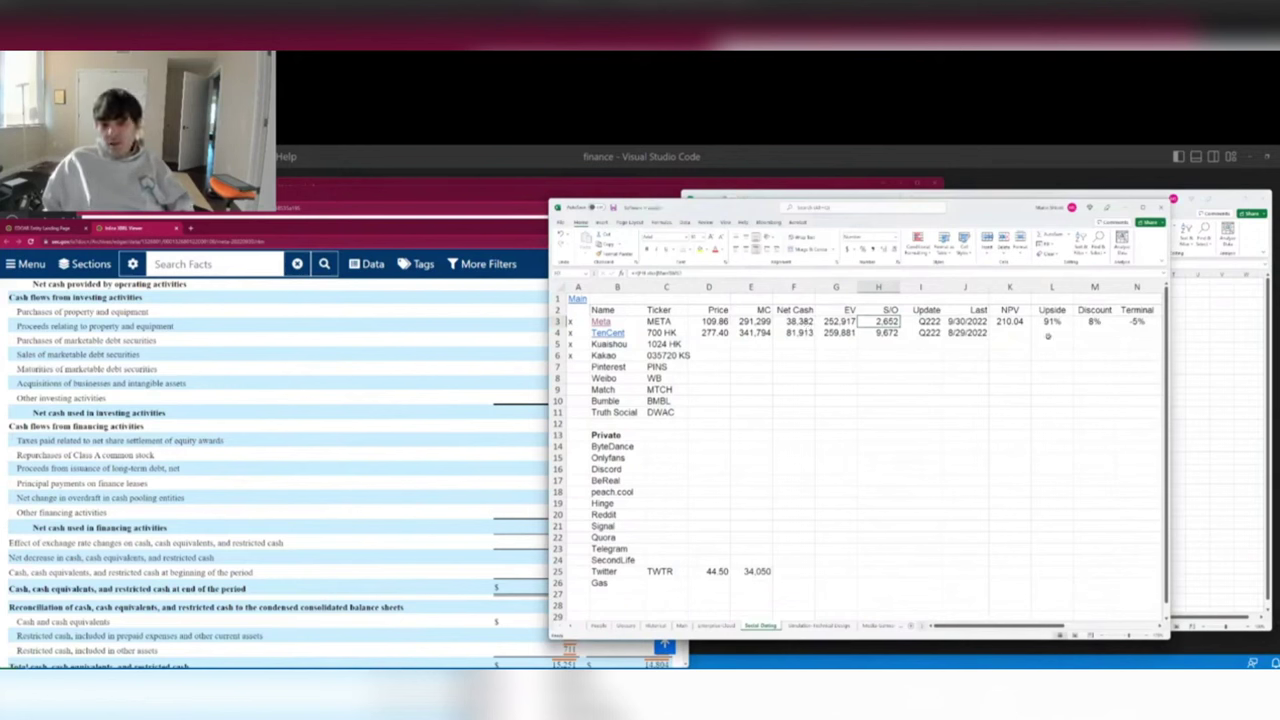
{"action": "key", "text": "Right"}
{"action": "type", "text": "Q322"}
{"action": "key", "text": "Tab"}
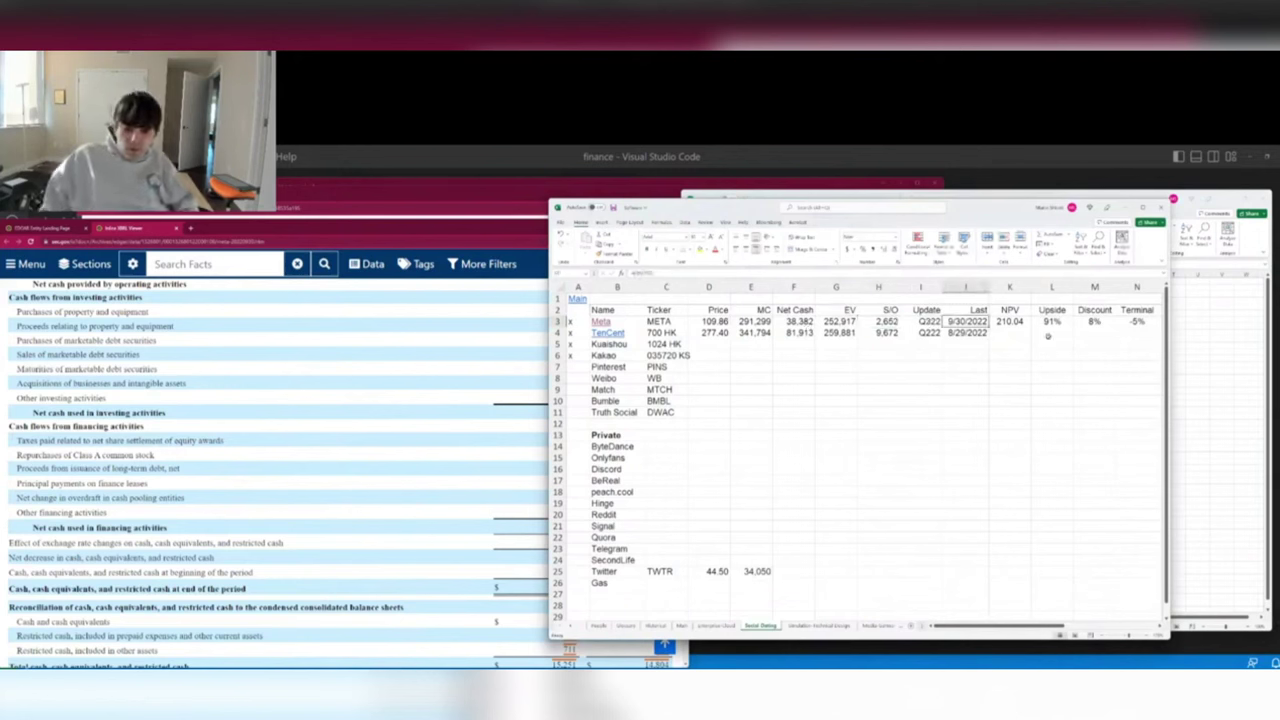
{"action": "type", "text": "11/22/2"}
{"action": "key", "text": "Tab"}
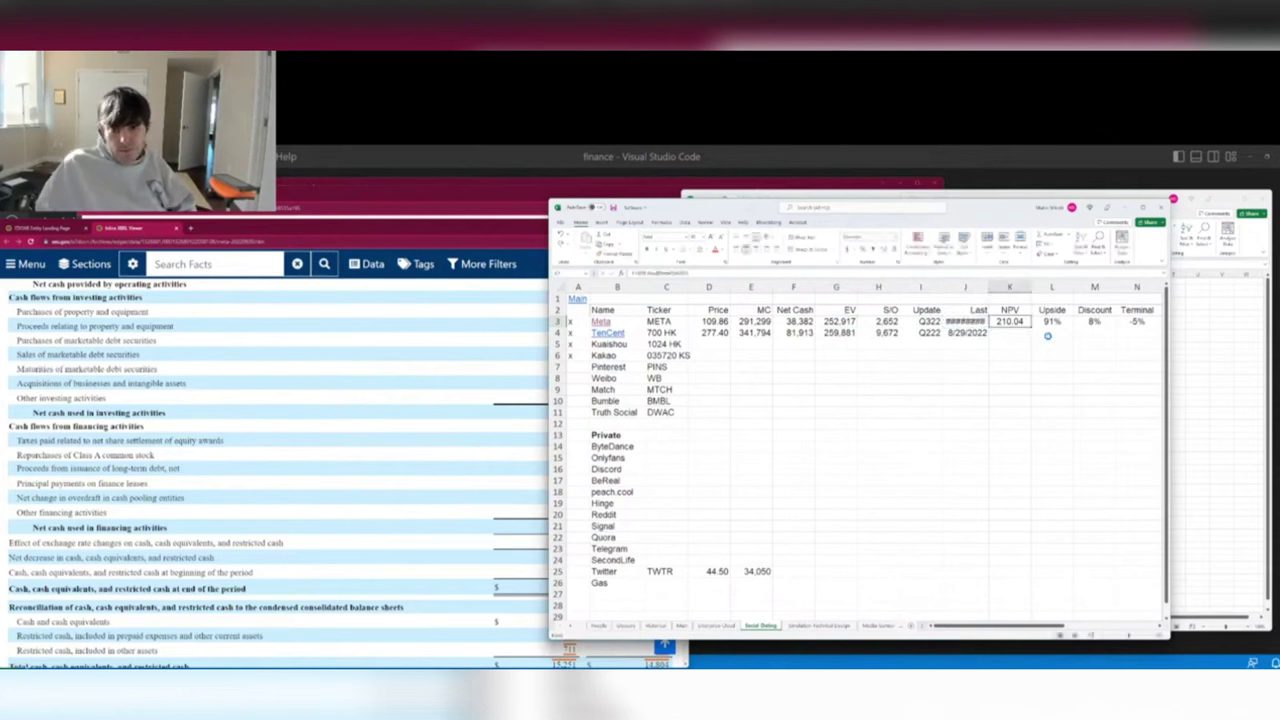
{"action": "key", "text": "shift+Tab"}
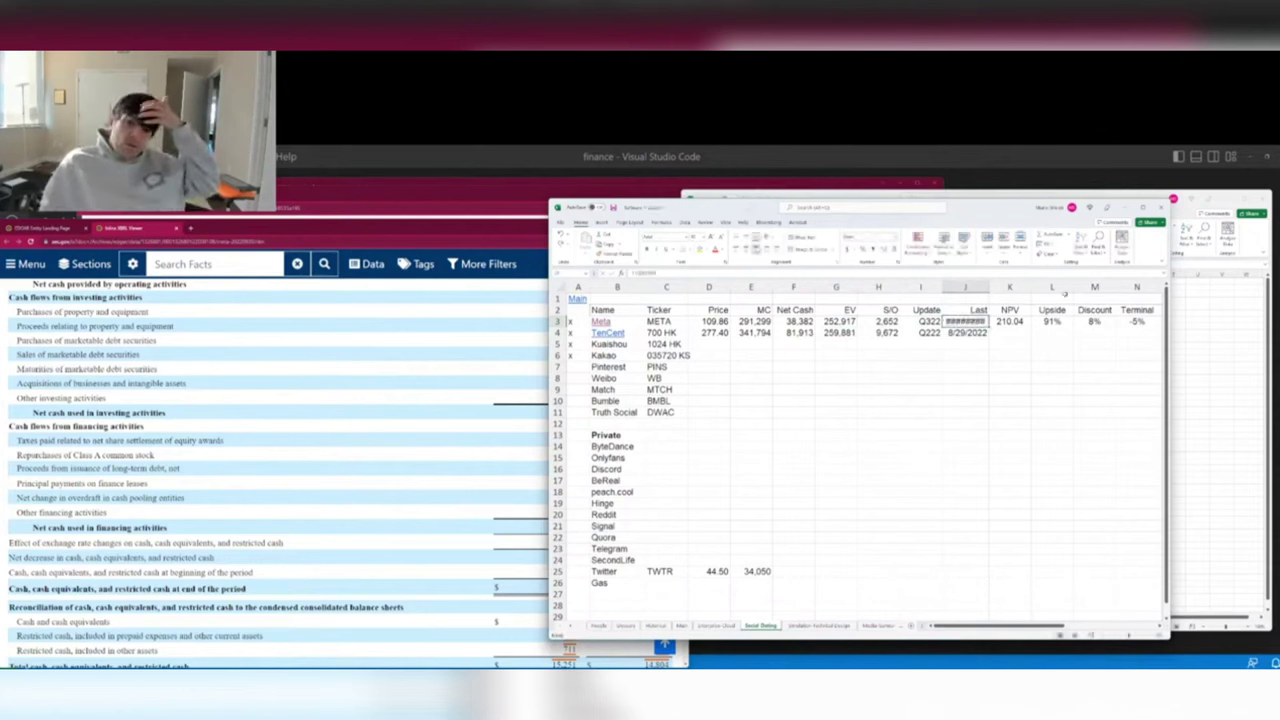
{"action": "left_click_drag", "start_coordinate": [988, 287], "coordinate": [992, 287]}
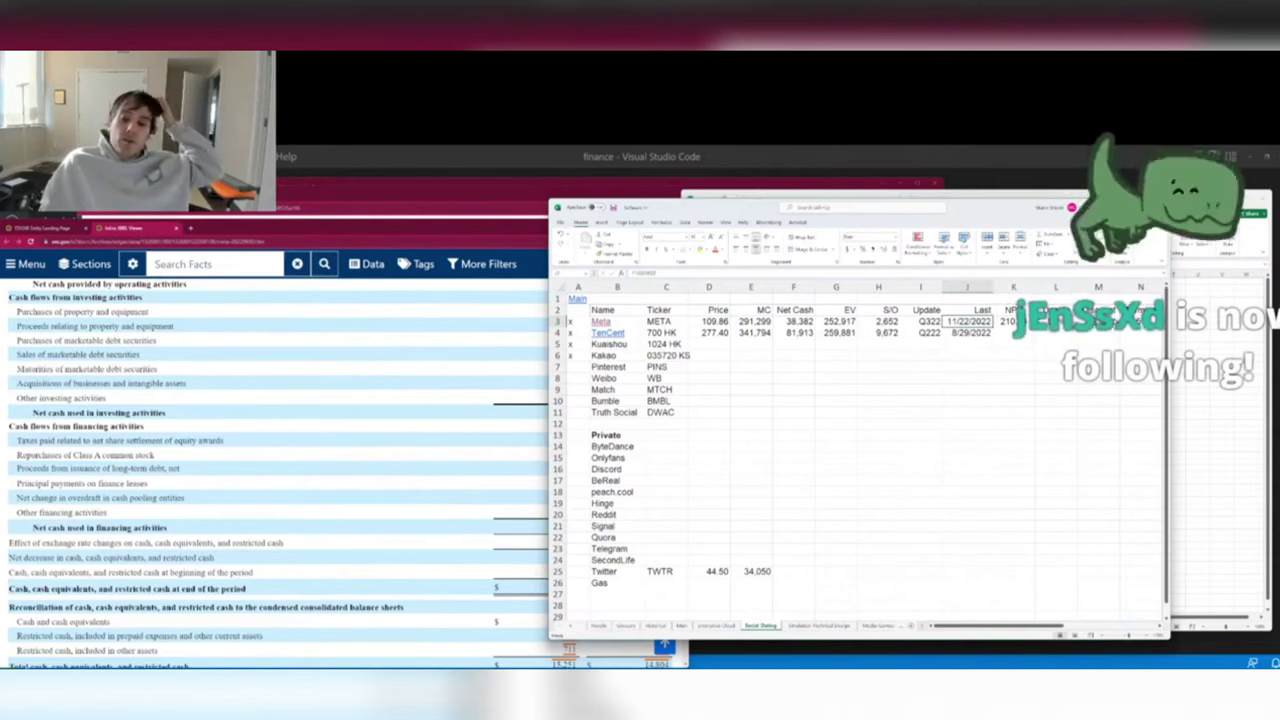
Switch back to the Meta model's Model sheet and scroll to its top rows.
{"action": "left_click", "coordinate": [1048, 334]}
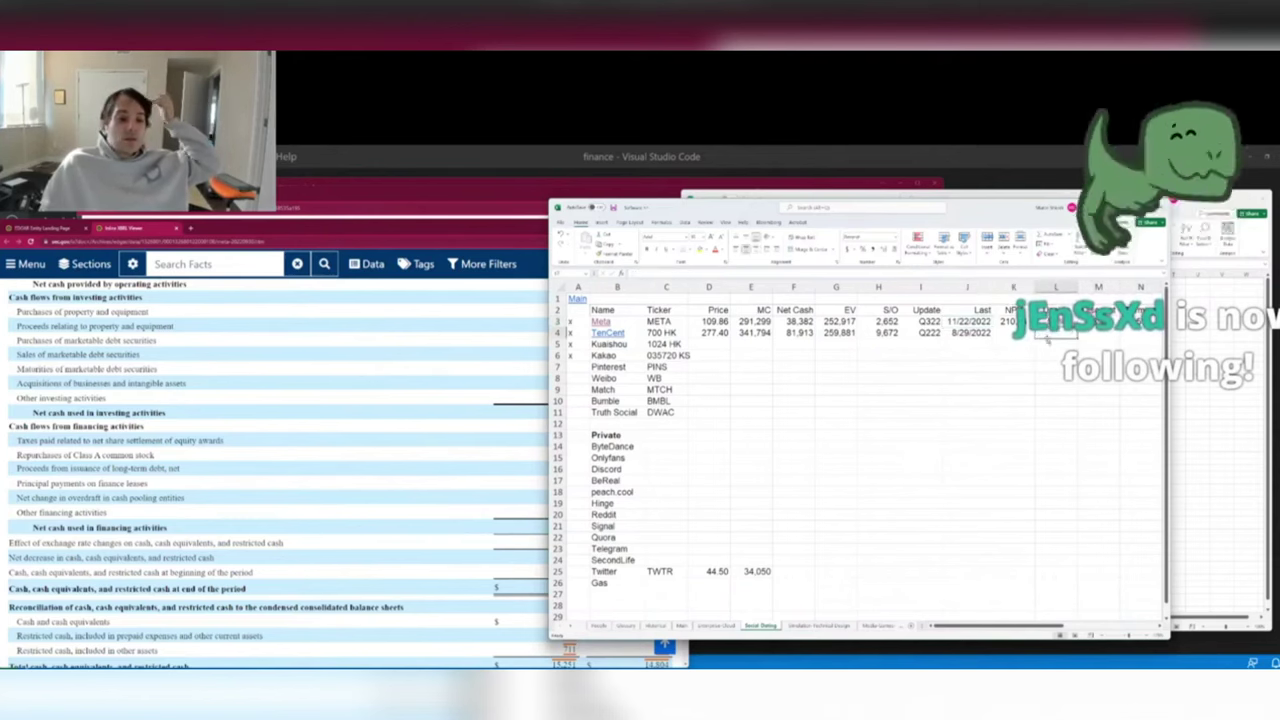
{"action": "key", "text": "alt+Tab"}
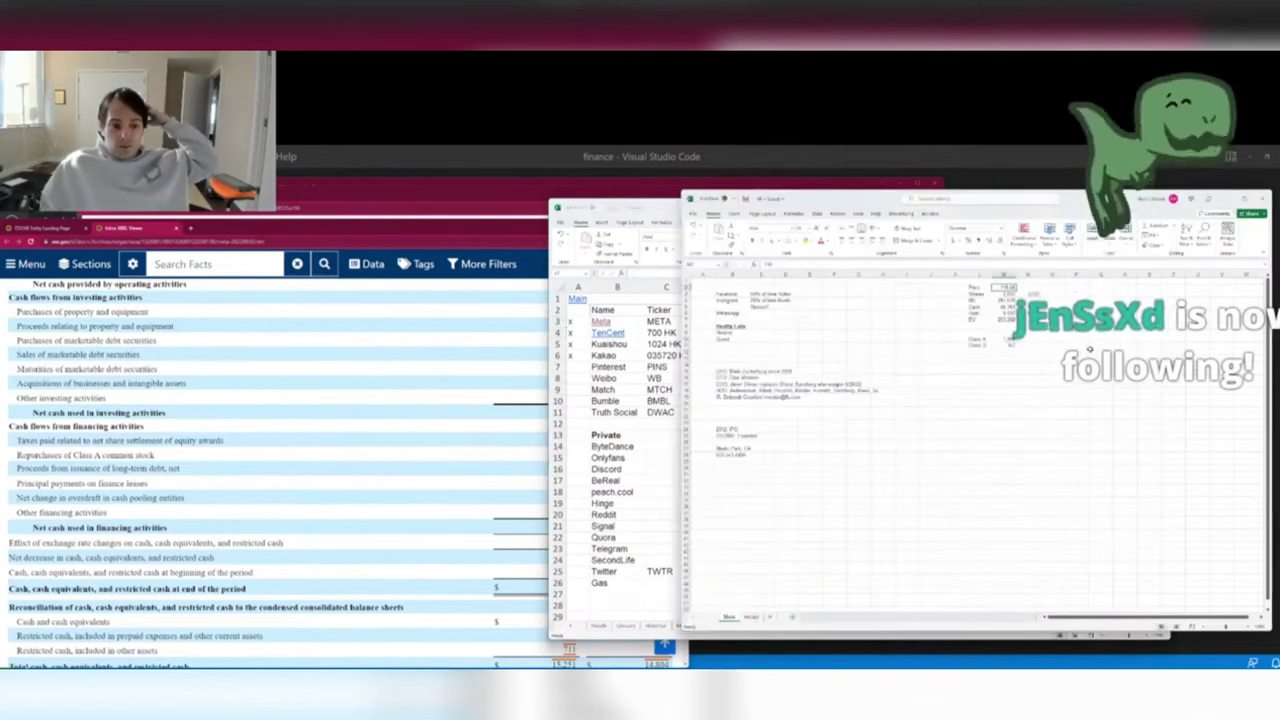
{"action": "key", "text": "ctrl+Page_Down"}
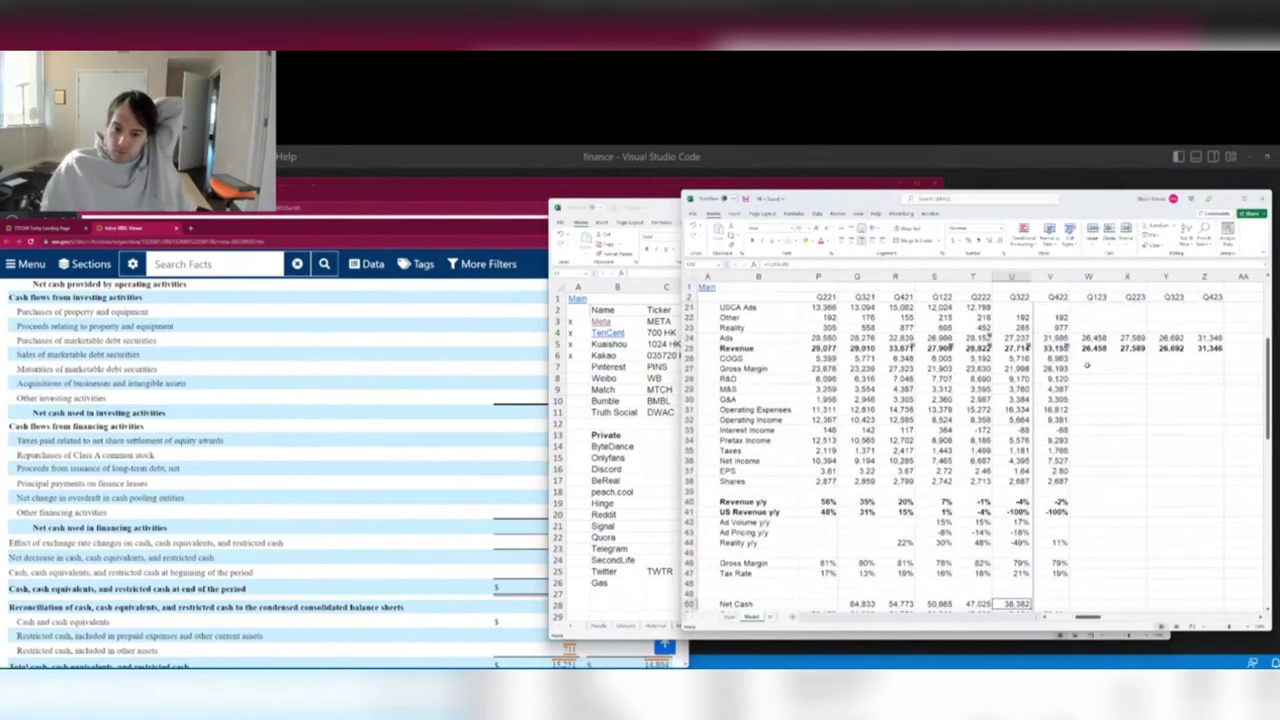
{"action": "scroll", "coordinate": [1087, 365], "scroll_direction": "up", "scroll_amount": 6}
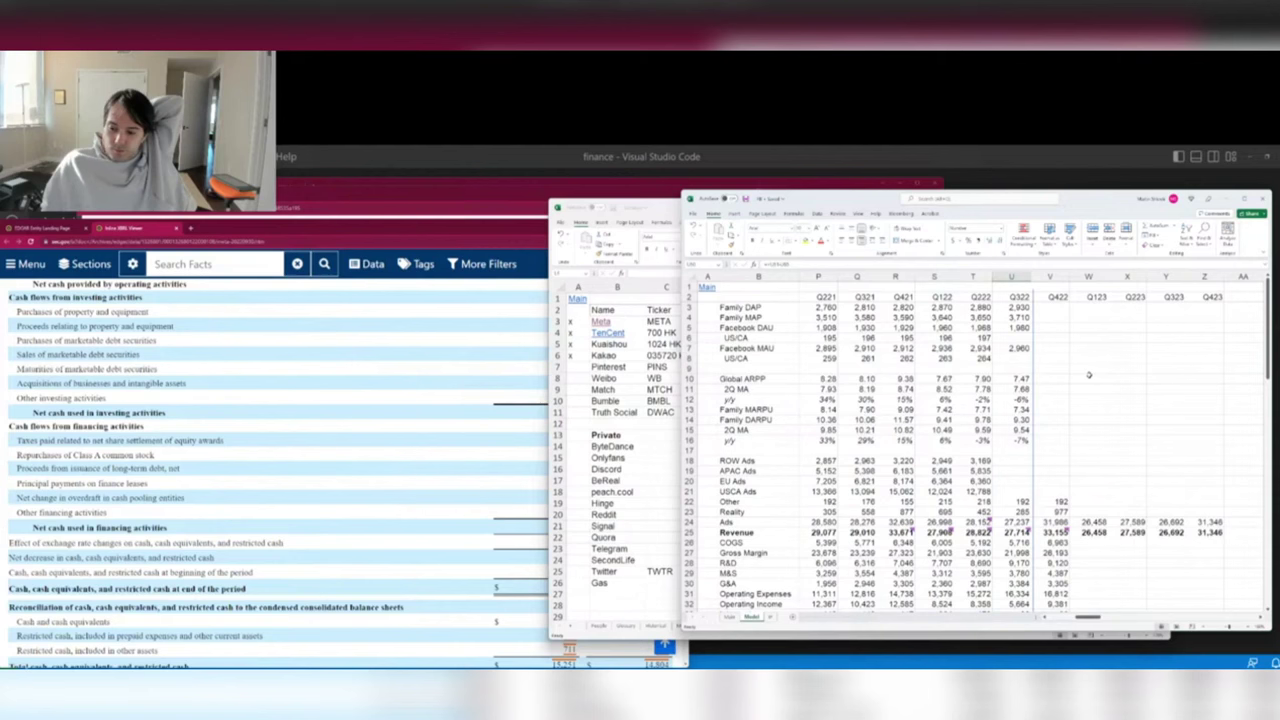
{"action": "left_click", "coordinate": [400, 525]}
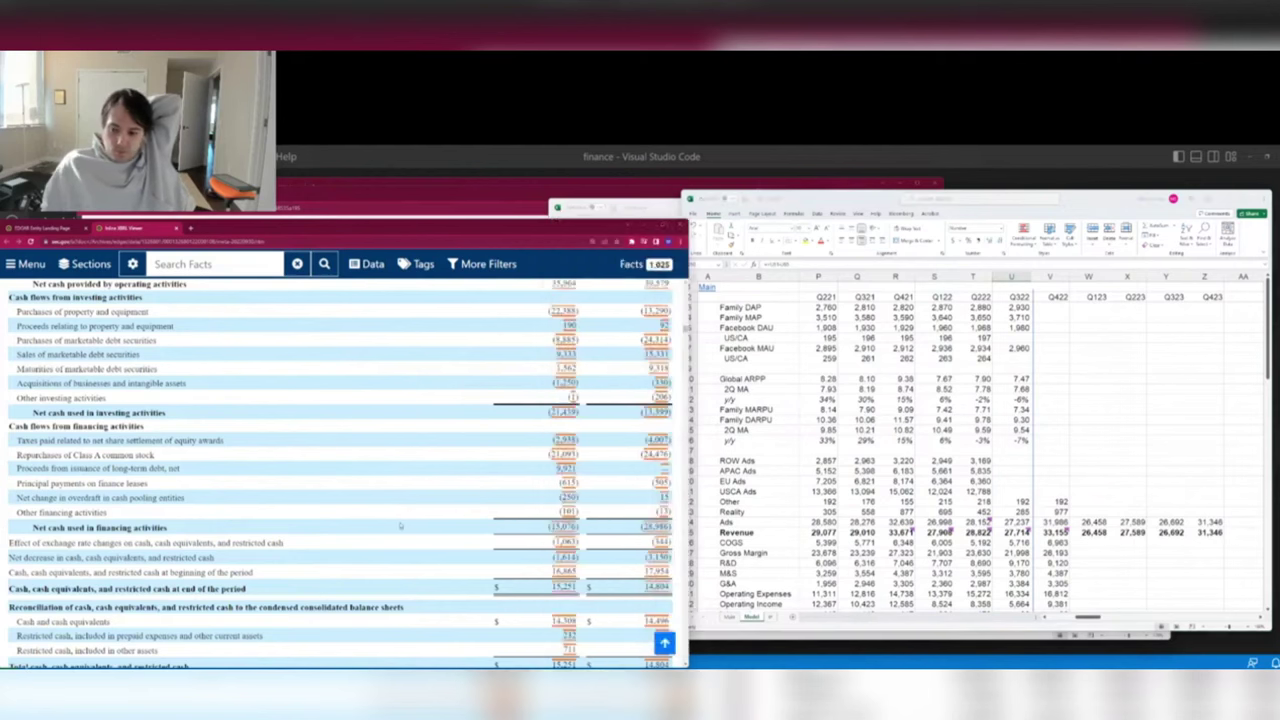
{"action": "scroll", "coordinate": [397, 516], "scroll_direction": "up", "scroll_amount": 10}
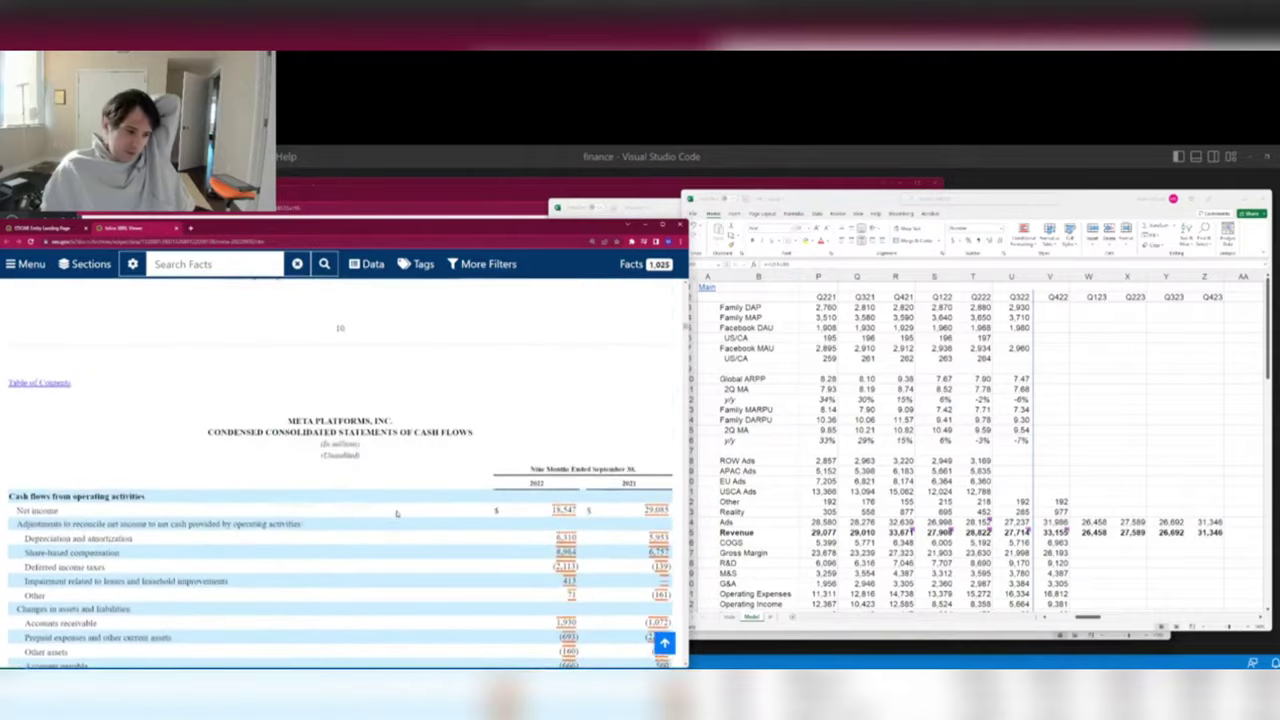
{"action": "scroll", "coordinate": [397, 514], "scroll_direction": "down", "scroll_amount": 10}
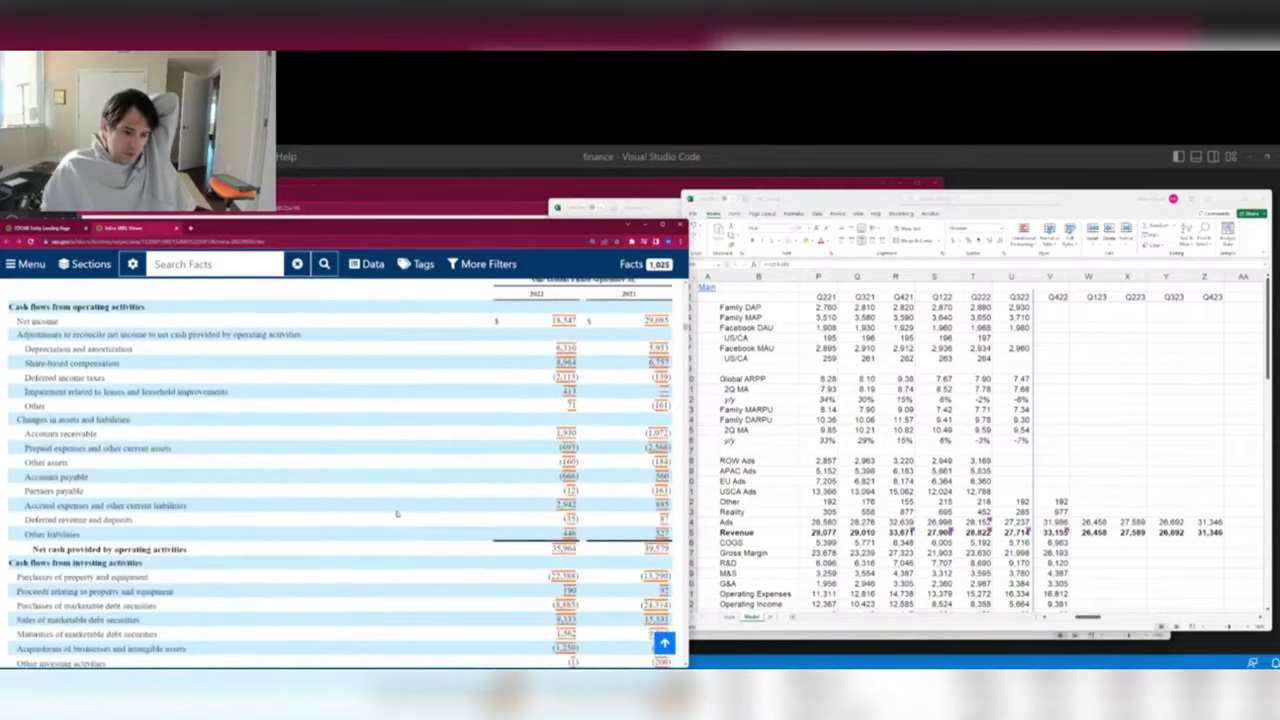
{"action": "scroll", "coordinate": [397, 514], "scroll_direction": "down", "scroll_amount": 3}
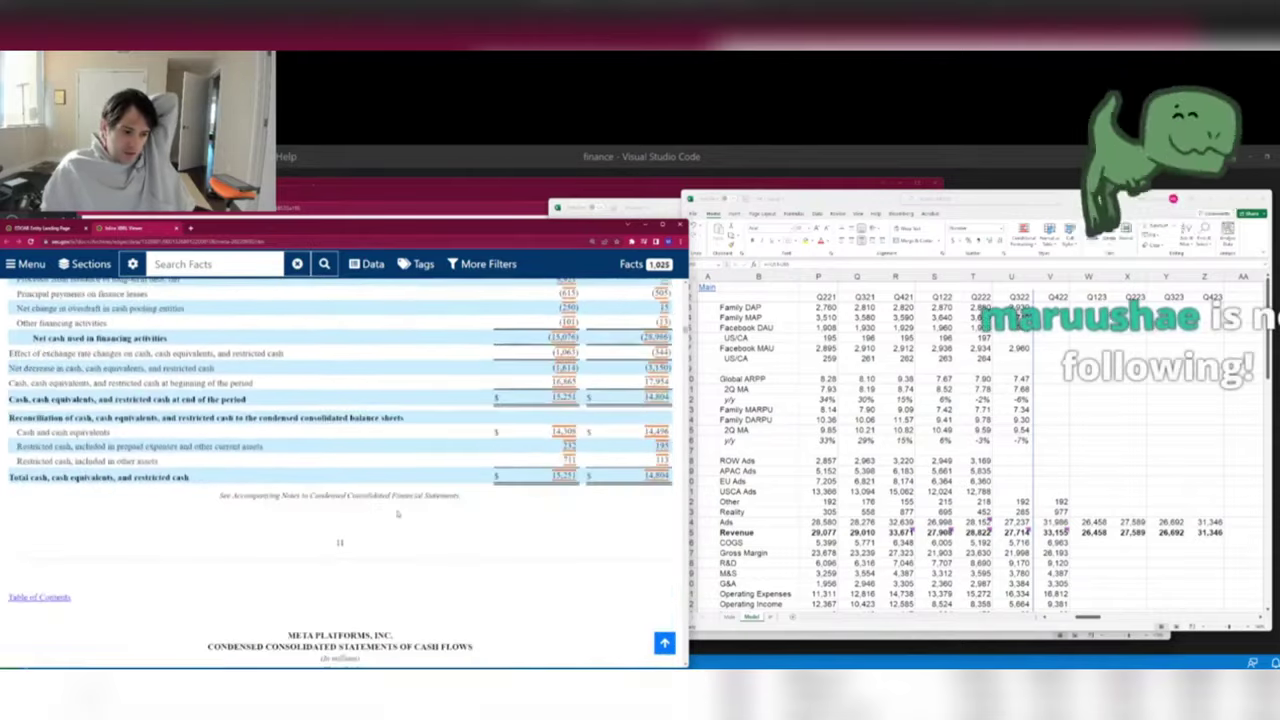
{"action": "scroll", "coordinate": [399, 510], "scroll_direction": "up", "scroll_amount": 3}
{"action": "scroll", "coordinate": [401, 507], "scroll_direction": "down", "scroll_amount": 3}
{"action": "scroll", "coordinate": [401, 507], "scroll_direction": "down", "scroll_amount": 10}
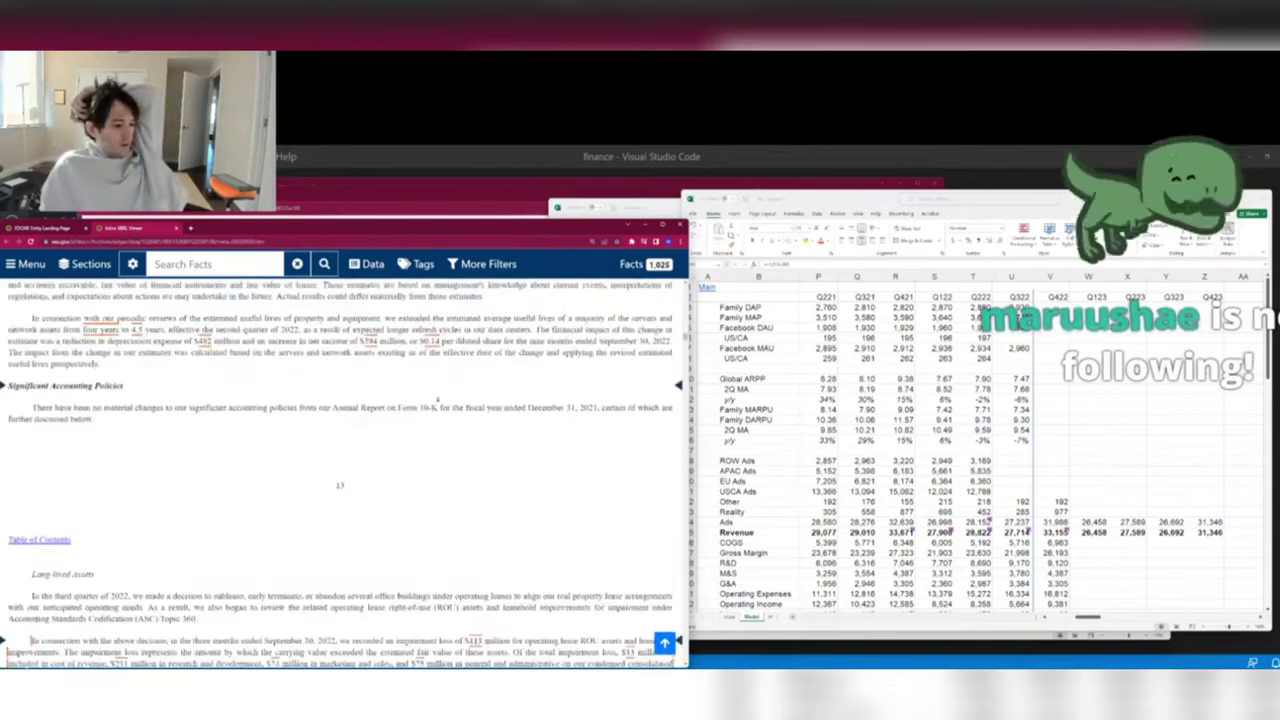
{"action": "scroll", "coordinate": [405, 440], "scroll_direction": "down", "scroll_amount": 10}
{"action": "left_click", "coordinate": [397, 426]}
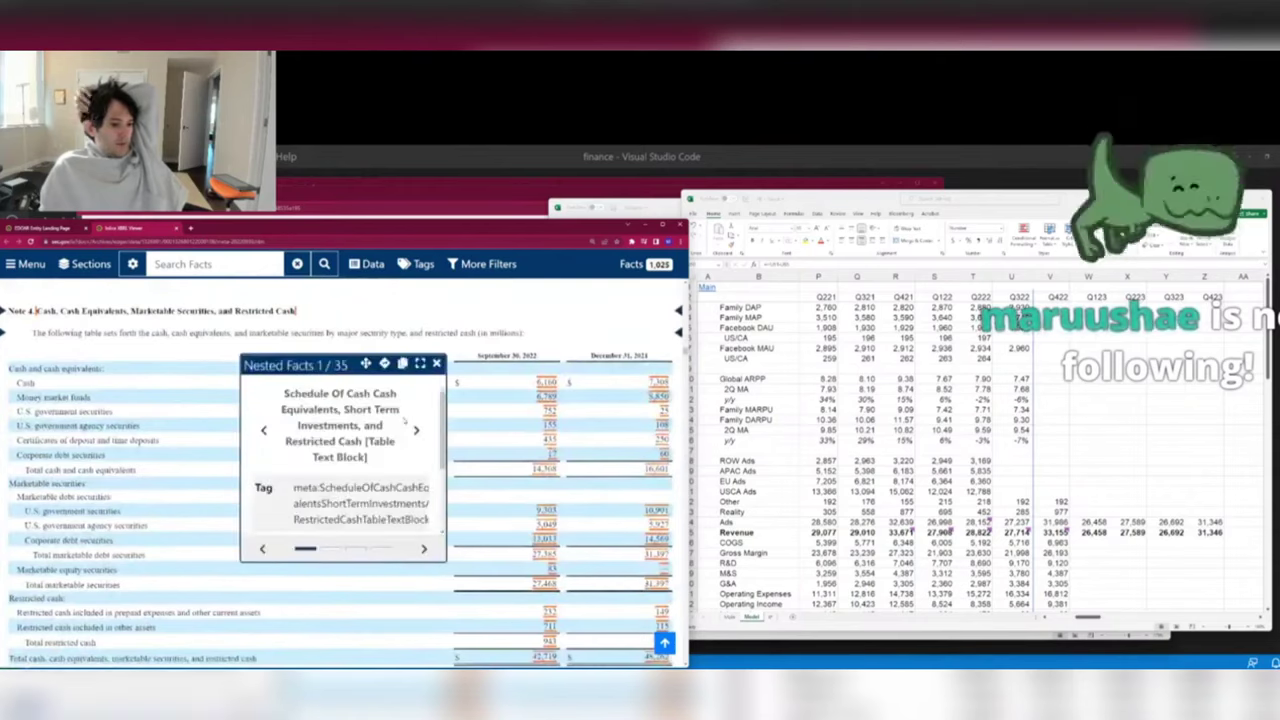
{"action": "scroll", "coordinate": [341, 308], "scroll_direction": "down", "scroll_amount": 8}
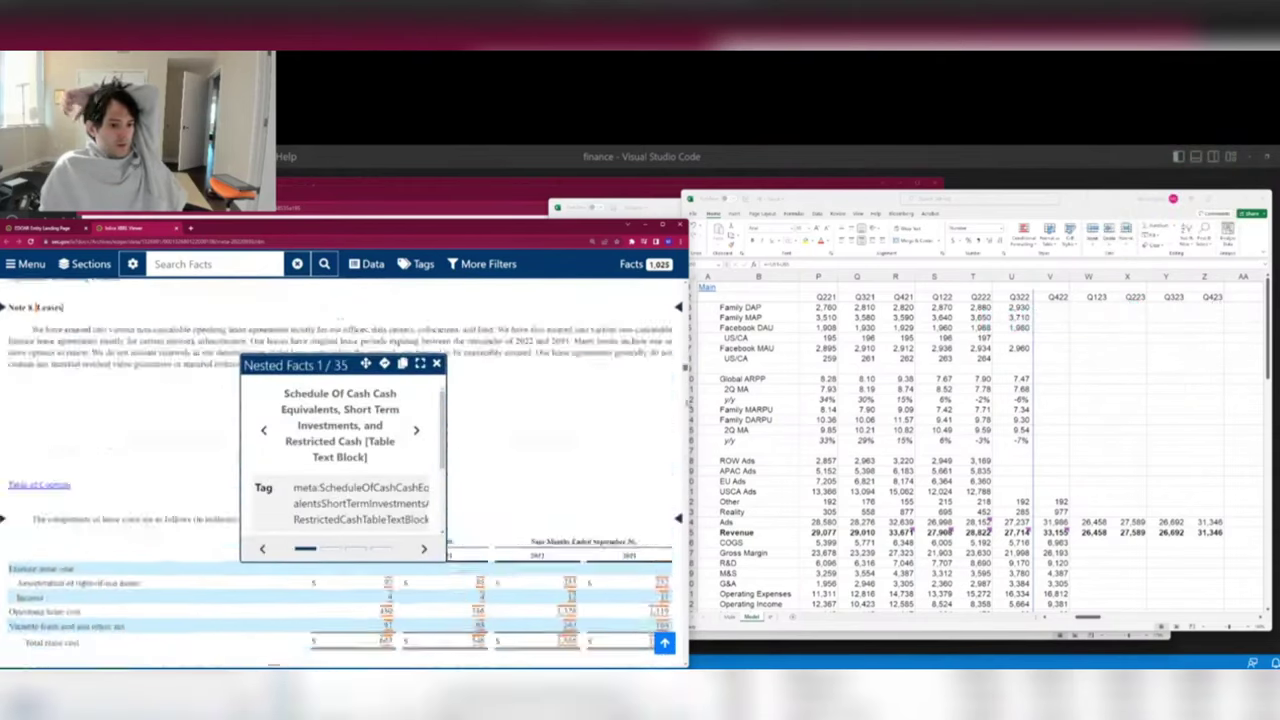
{"action": "scroll", "coordinate": [341, 308], "scroll_direction": "down", "scroll_amount": 5}
{"action": "scroll", "coordinate": [341, 308], "scroll_direction": "down", "scroll_amount": 10}
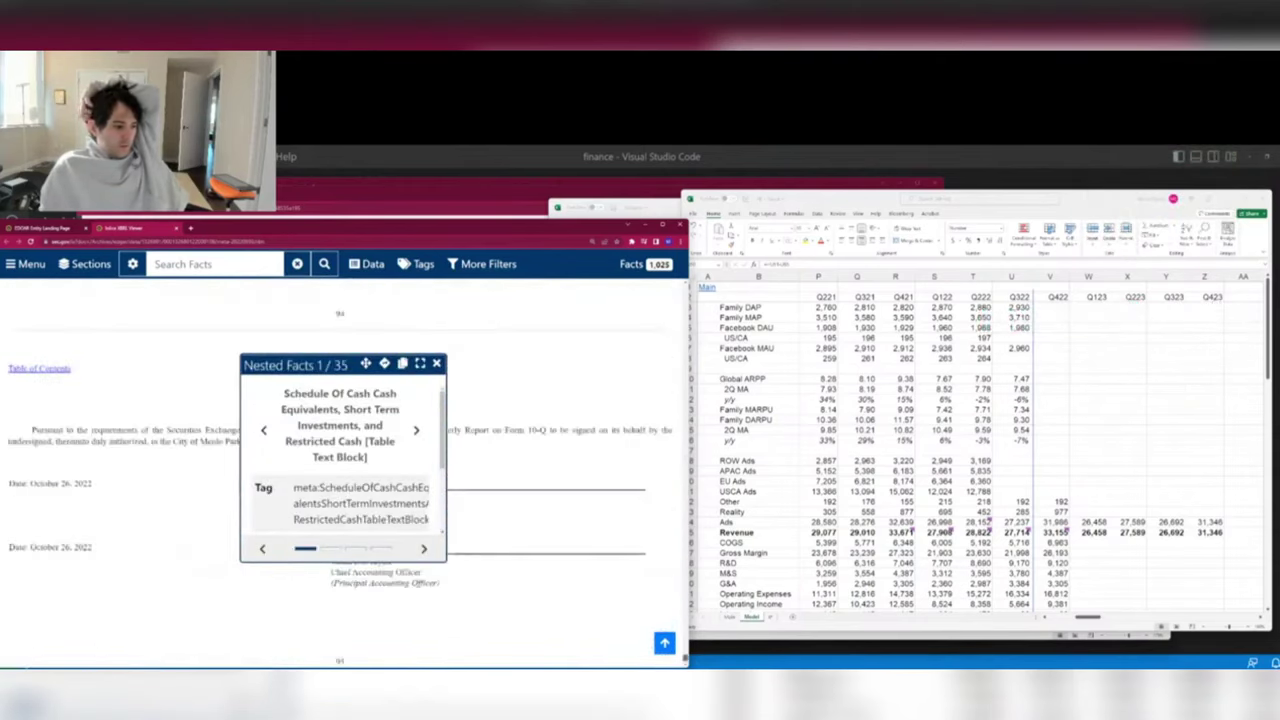
{"action": "left_click", "coordinate": [436, 363]}
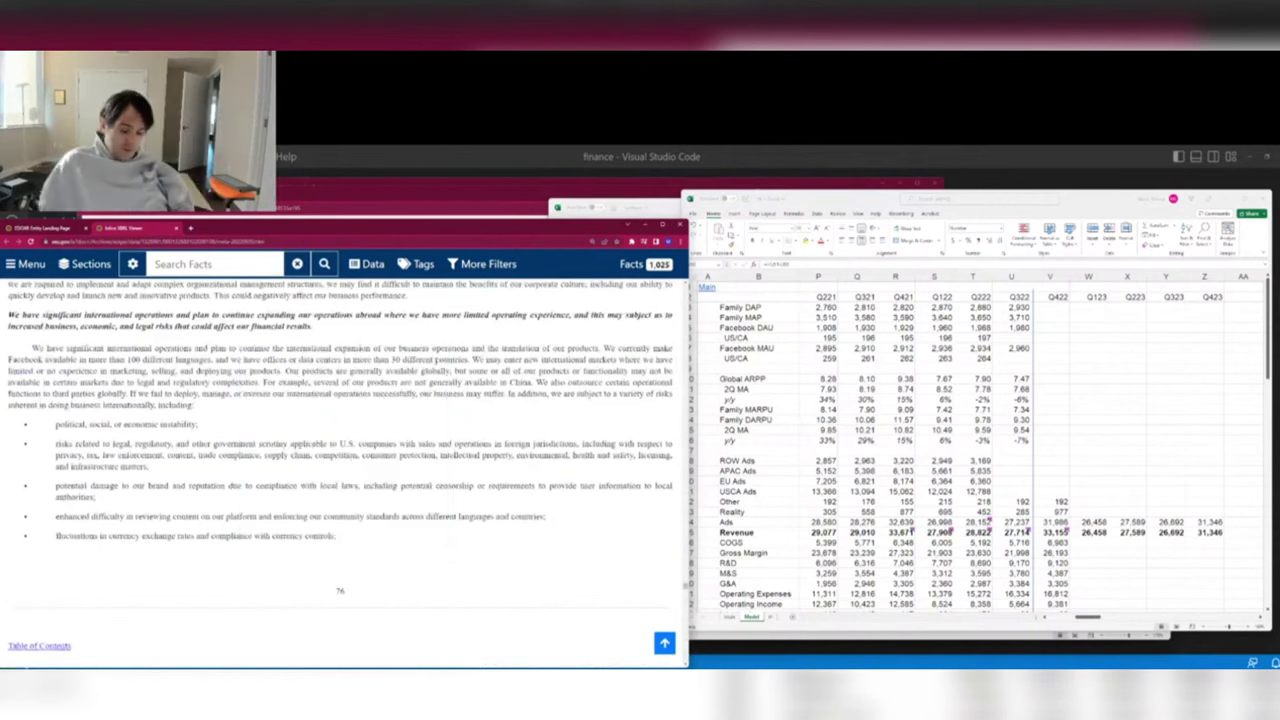
Search Google for 'facebook debt coupon' in a new tab and scan the results.
{"action": "key", "text": "ctrl+t"}
{"action": "type", "text": "facebook "}
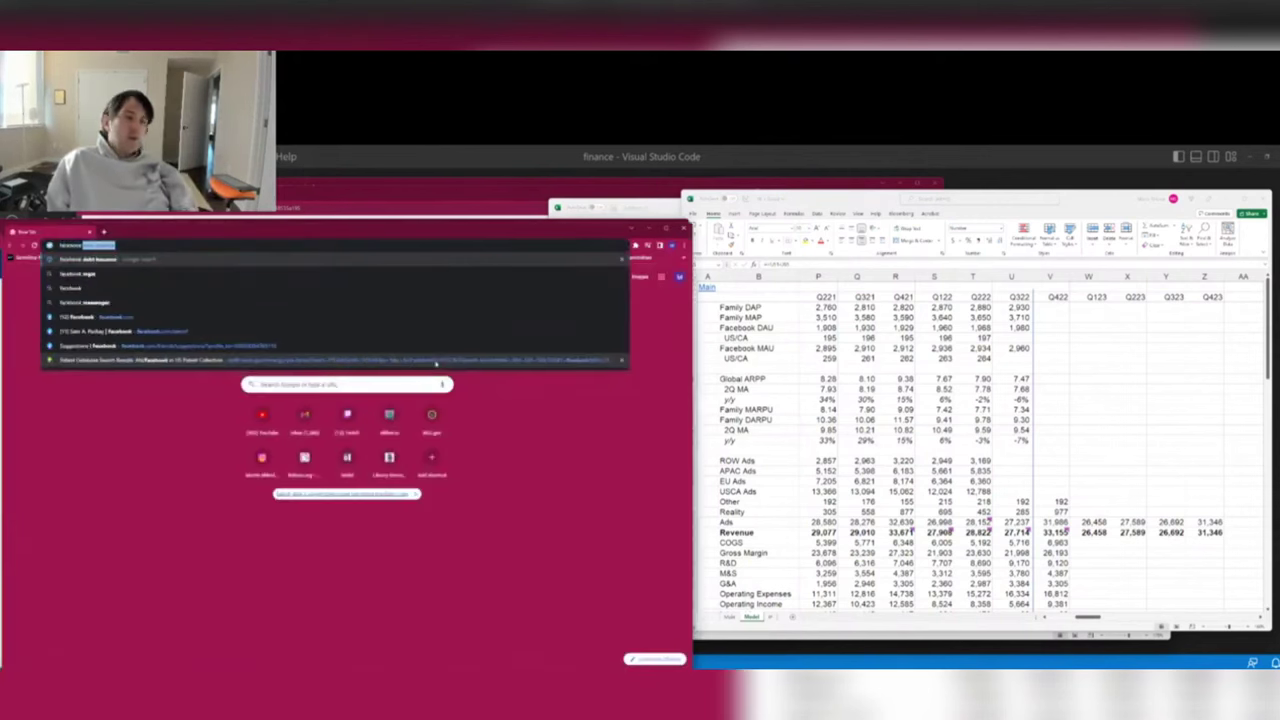
{"action": "type", "text": "debt coupon"}
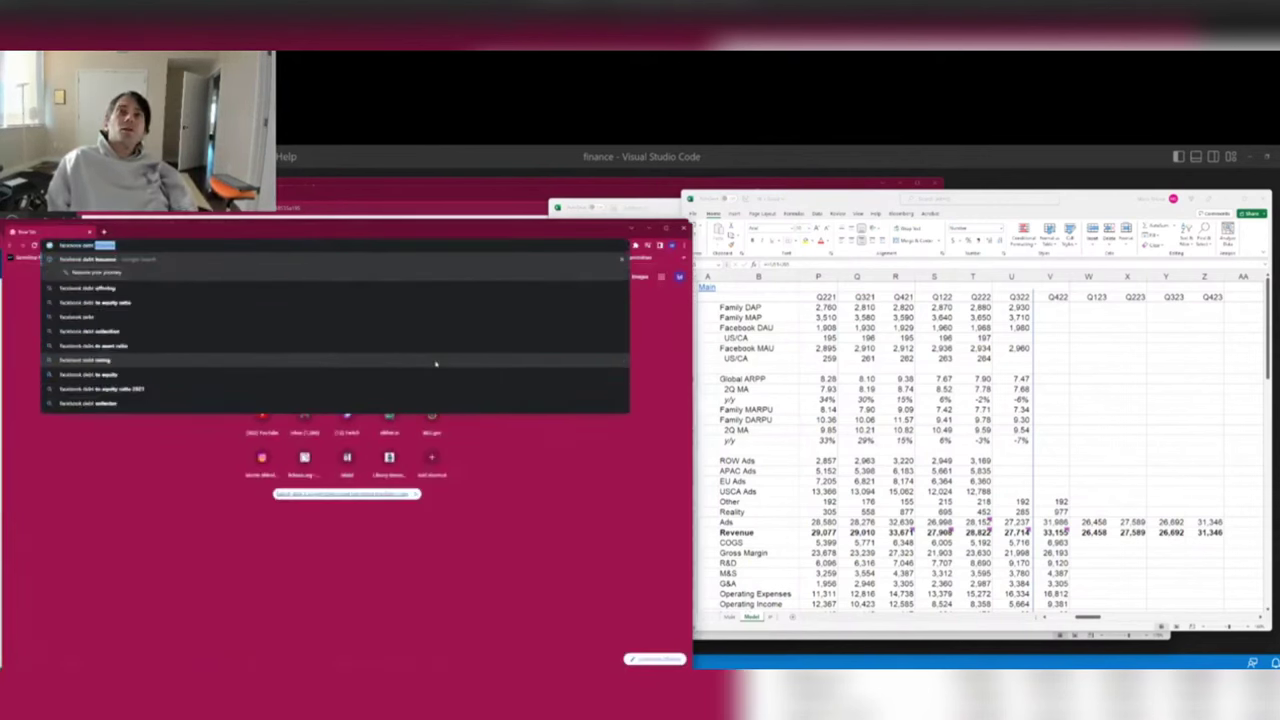
{"action": "key", "text": "Return"}
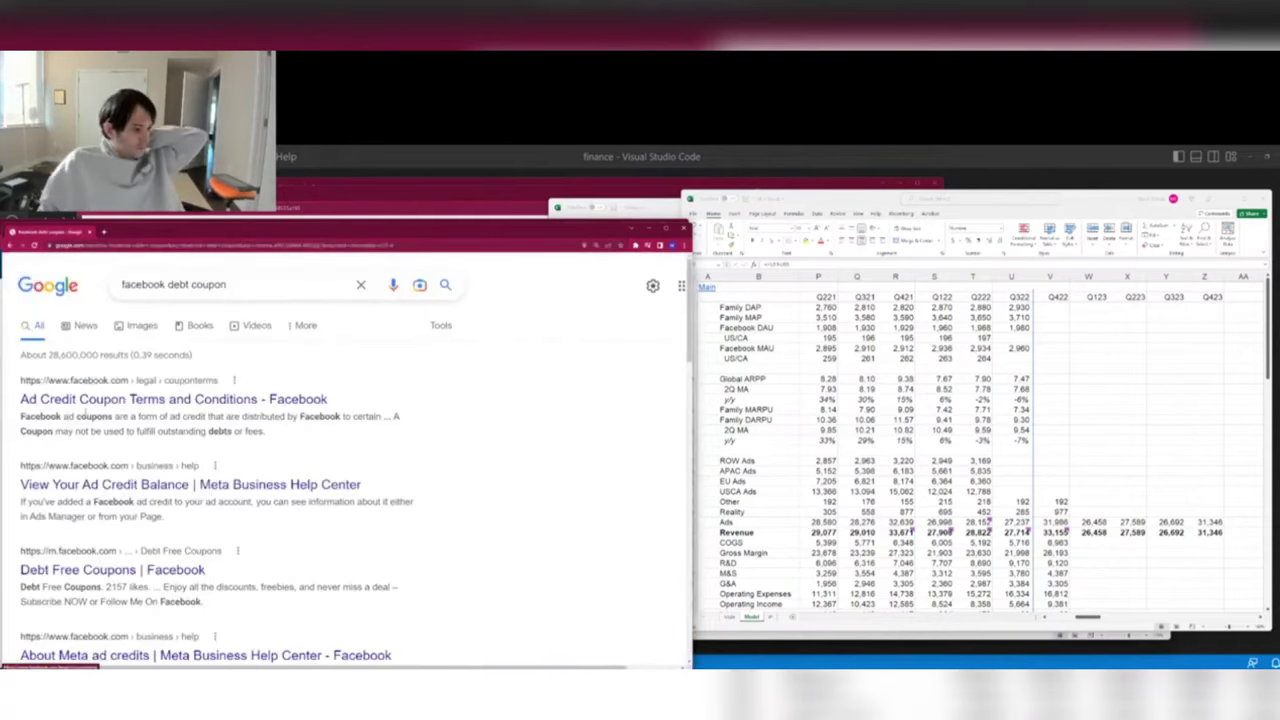
{"action": "scroll", "coordinate": [204, 467], "scroll_direction": "down", "scroll_amount": 1}
{"action": "scroll", "coordinate": [204, 468], "scroll_direction": "down", "scroll_amount": 2}
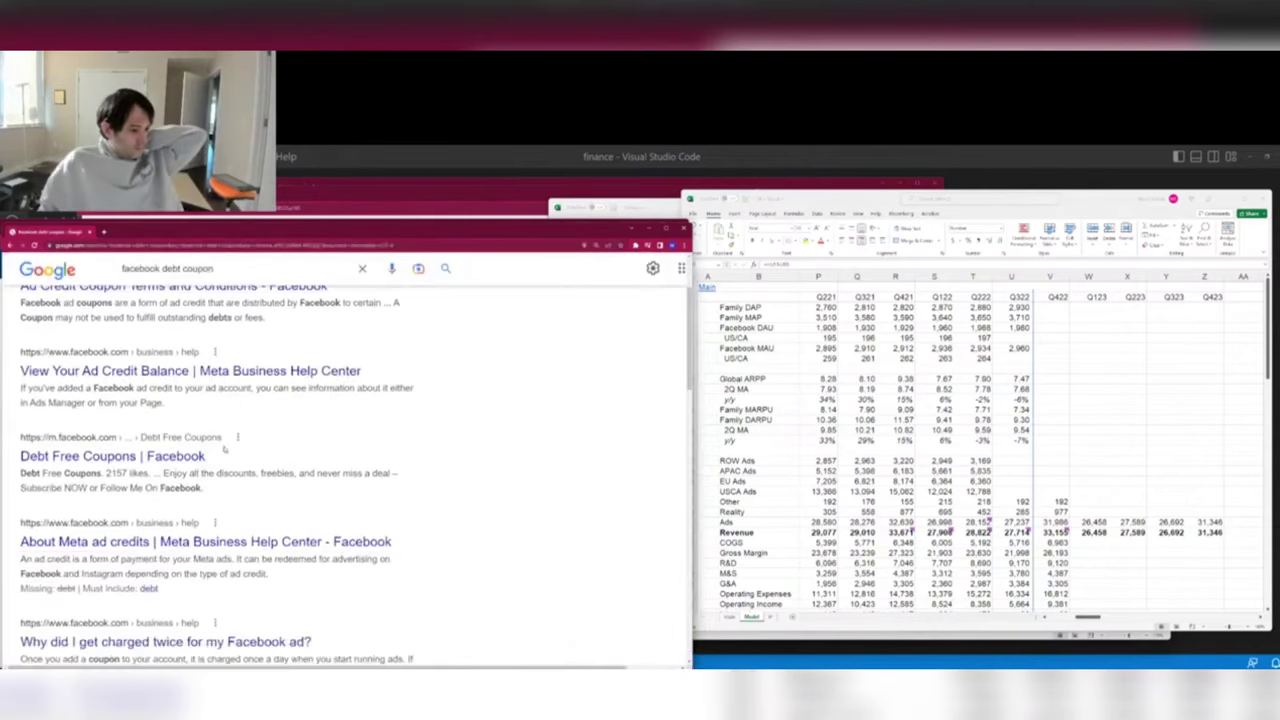
{"action": "scroll", "coordinate": [230, 445], "scroll_direction": "down", "scroll_amount": 3}
{"action": "scroll", "coordinate": [242, 436], "scroll_direction": "down", "scroll_amount": 3}
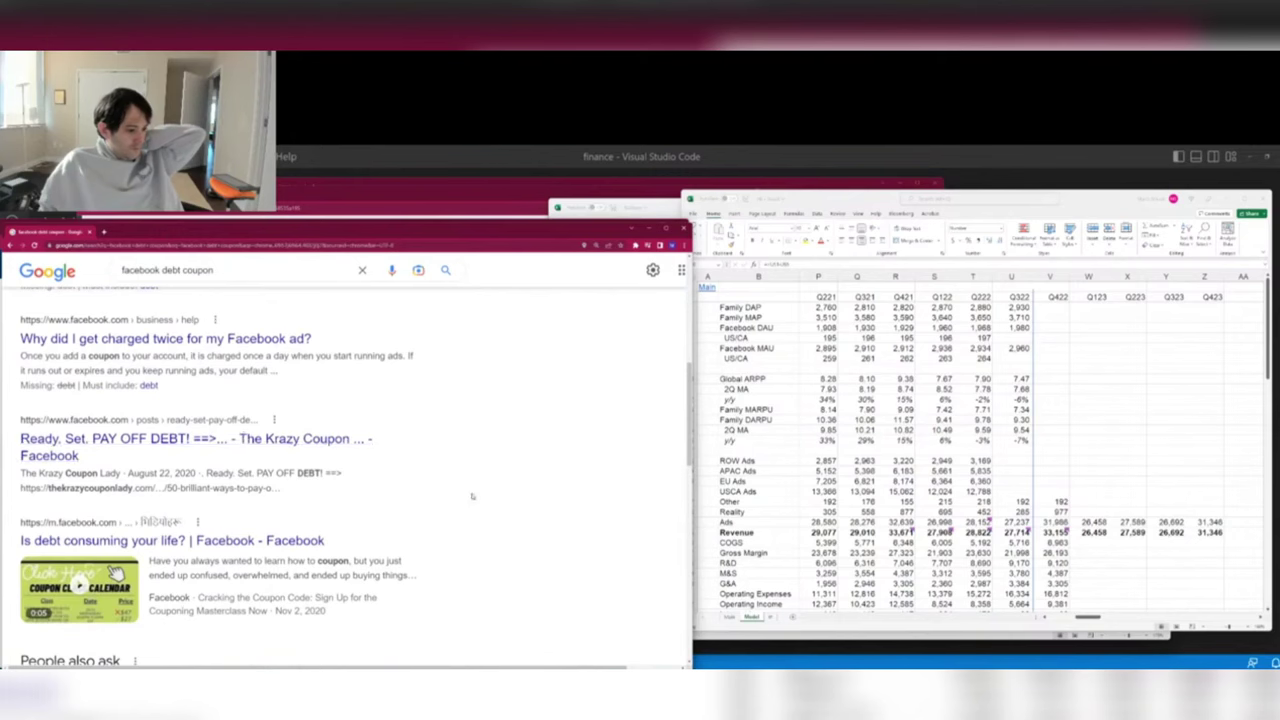
{"action": "scroll", "coordinate": [240, 440], "scroll_direction": "down", "scroll_amount": 4}
{"action": "scroll", "coordinate": [548, 563], "scroll_direction": "up", "scroll_amount": 6}
{"action": "scroll", "coordinate": [523, 423], "scroll_direction": "down", "scroll_amount": 7}
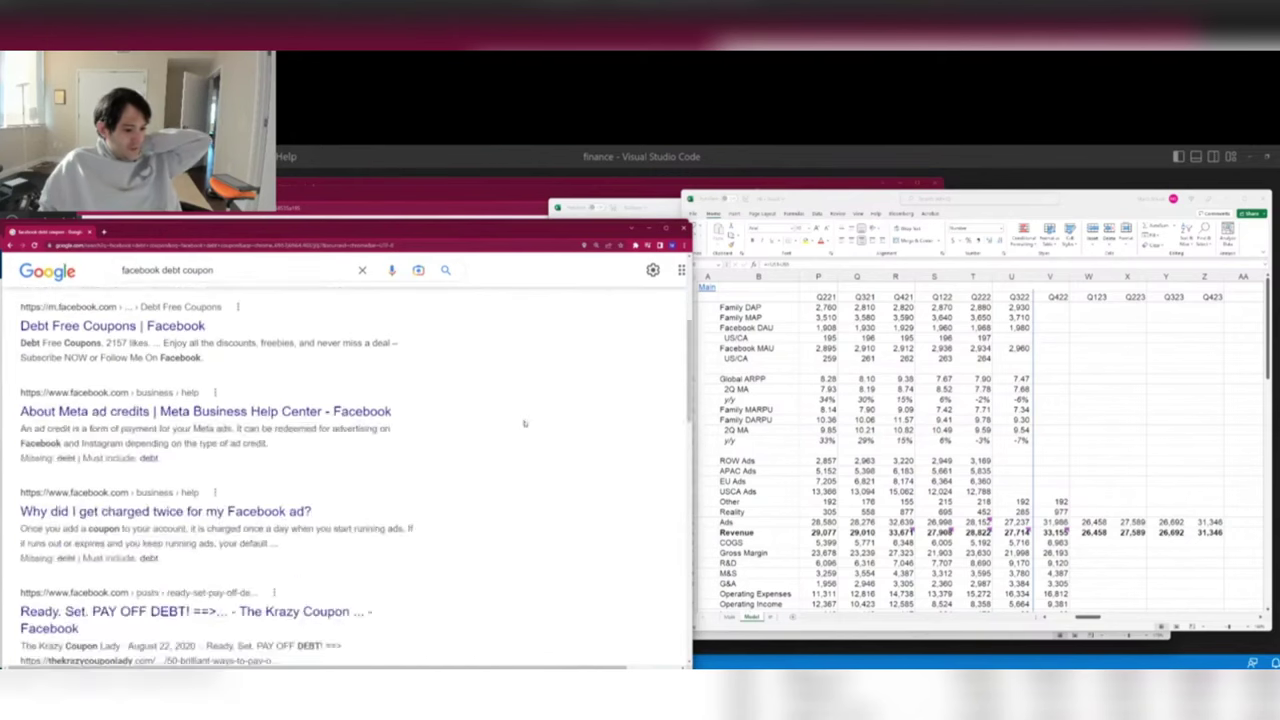
{"action": "scroll", "coordinate": [555, 463], "scroll_direction": "up", "scroll_amount": 10}
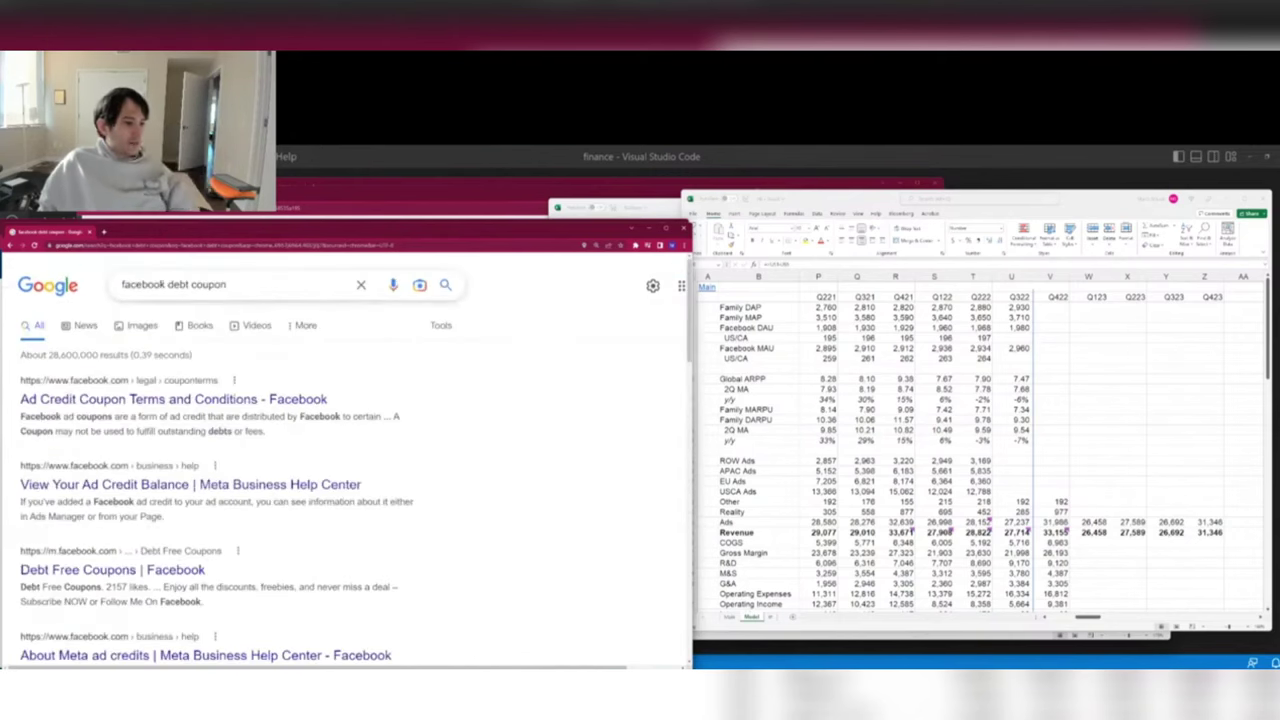
Change the query to 'facebook bond coupon' and open MarketWatch's article on Meta's bond deal.
{"action": "double_click", "coordinate": [178, 284]}
{"action": "type", "text": "bond"}
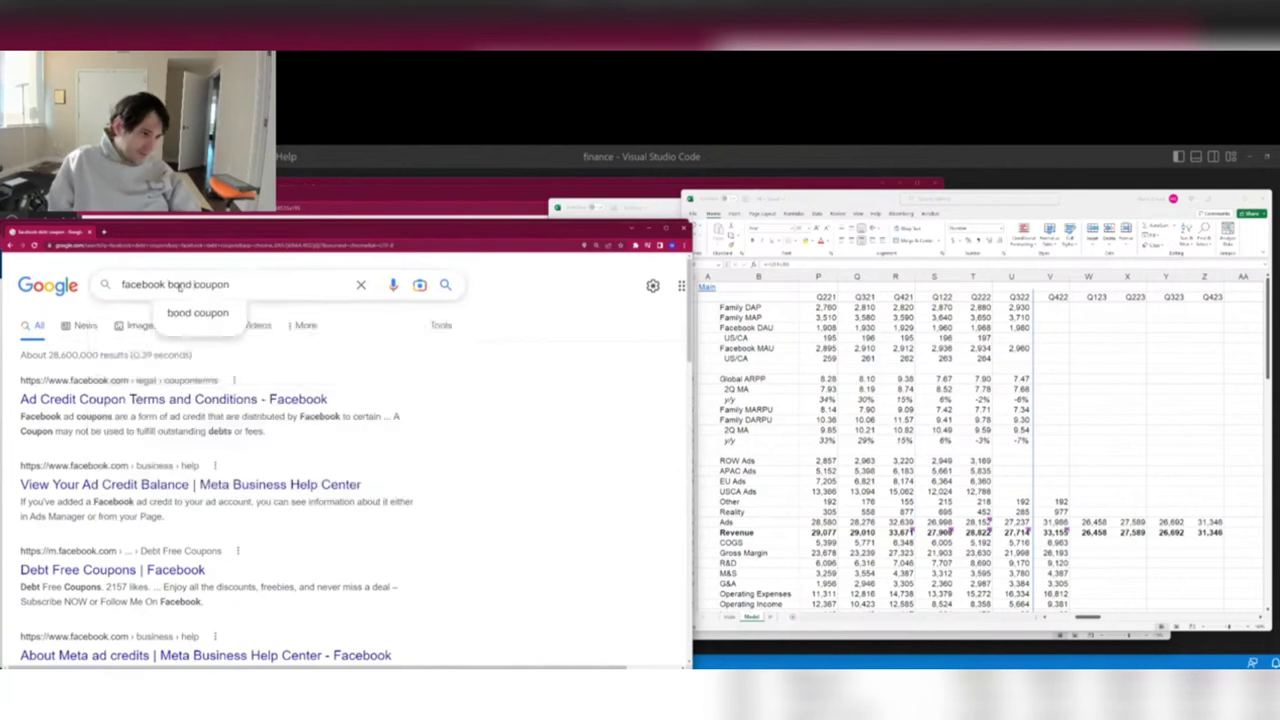
{"action": "key", "text": "Return"}
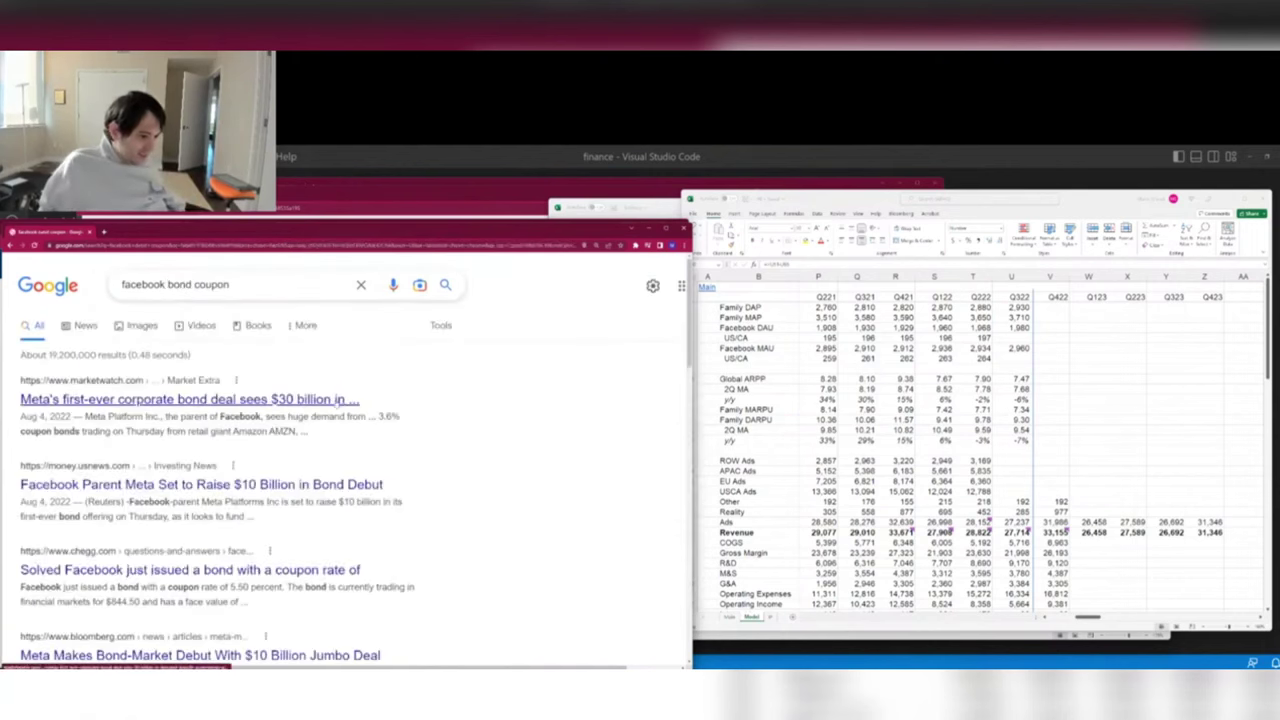
{"action": "left_click", "coordinate": [190, 399]}
{"action": "scroll", "coordinate": [480, 435], "scroll_direction": "down", "scroll_amount": 5}
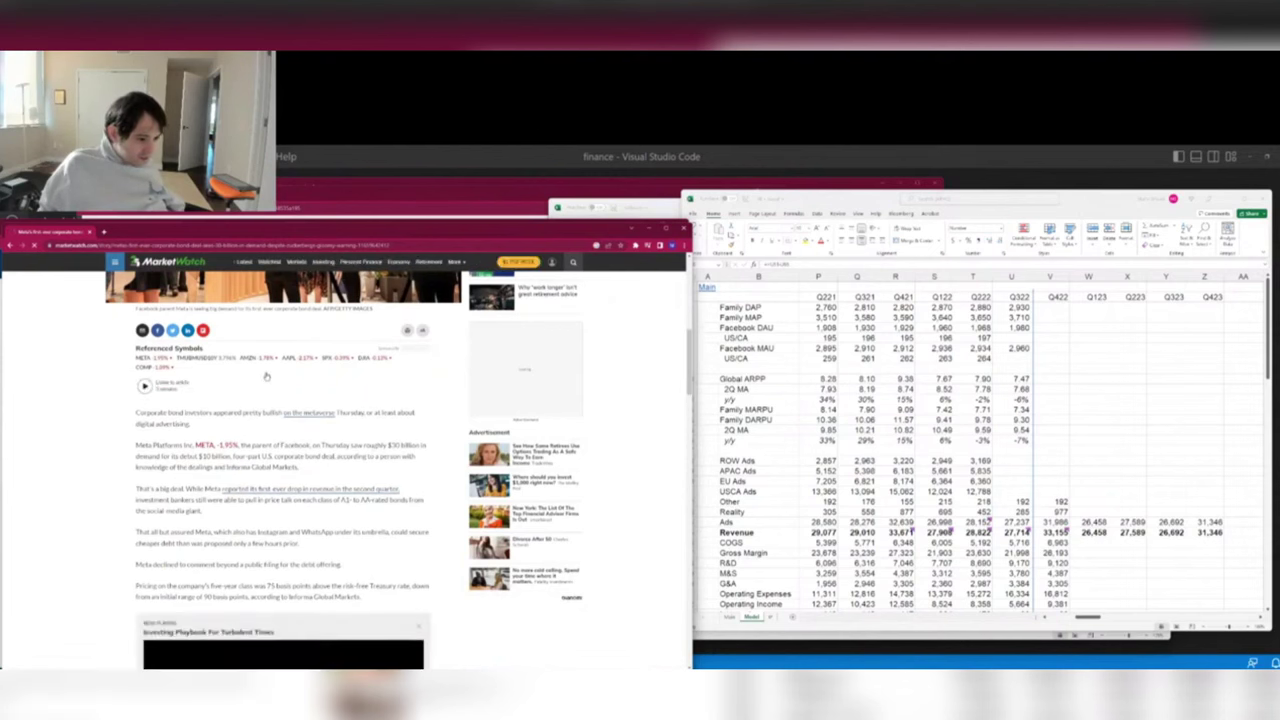
{"action": "scroll", "coordinate": [266, 376], "scroll_direction": "down", "scroll_amount": 3}
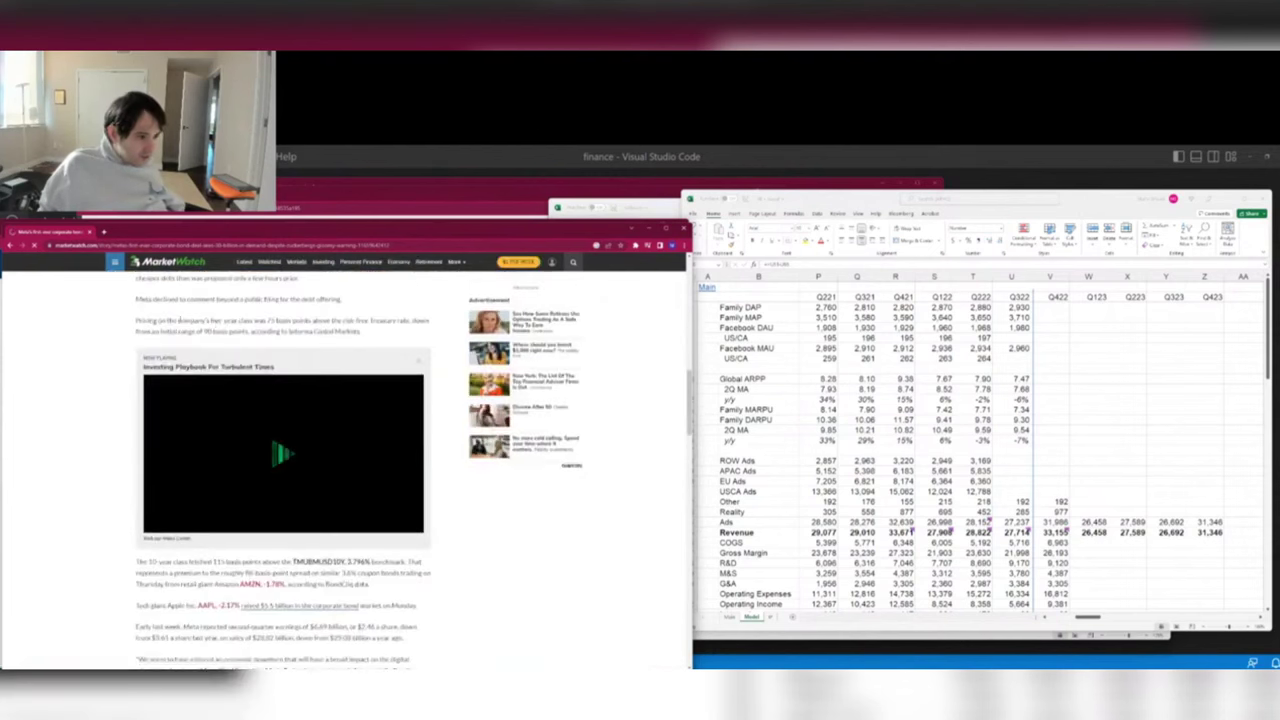
{"action": "left_click_drag", "start_coordinate": [148, 320], "coordinate": [428, 320]}
{"action": "left_click_drag", "start_coordinate": [243, 320], "coordinate": [347, 320]}
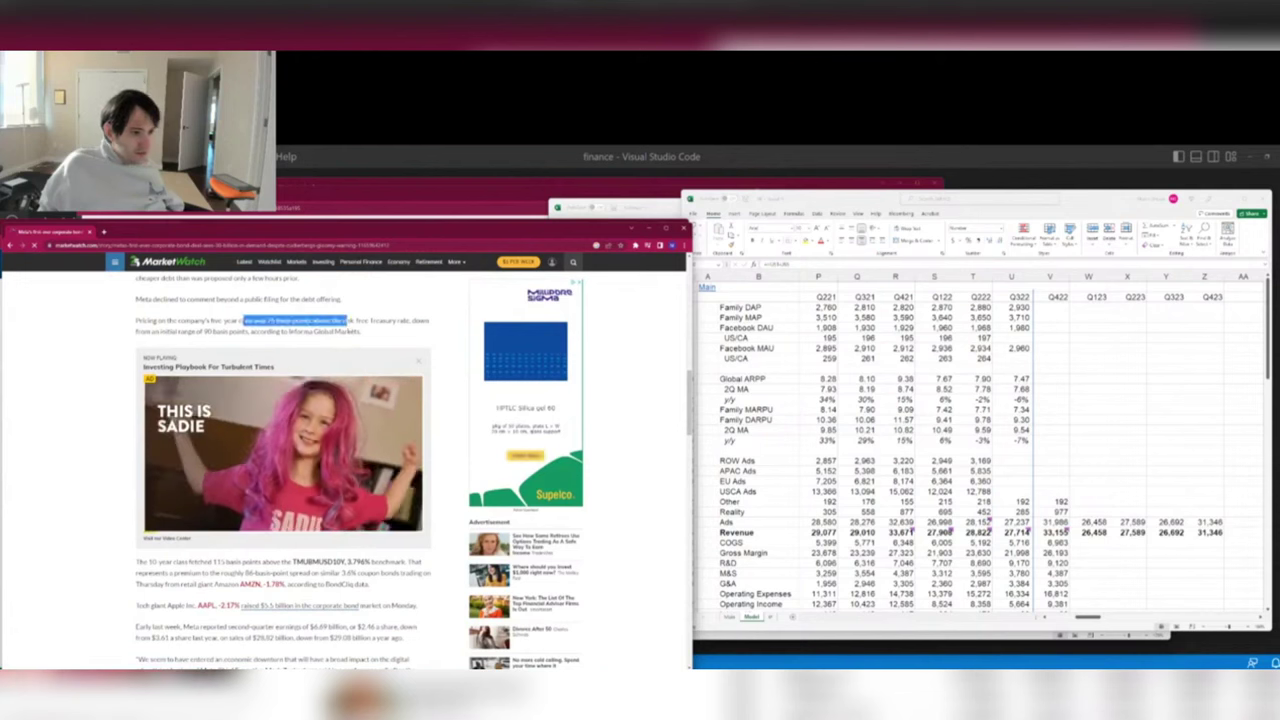
{"action": "left_click", "coordinate": [327, 320]}
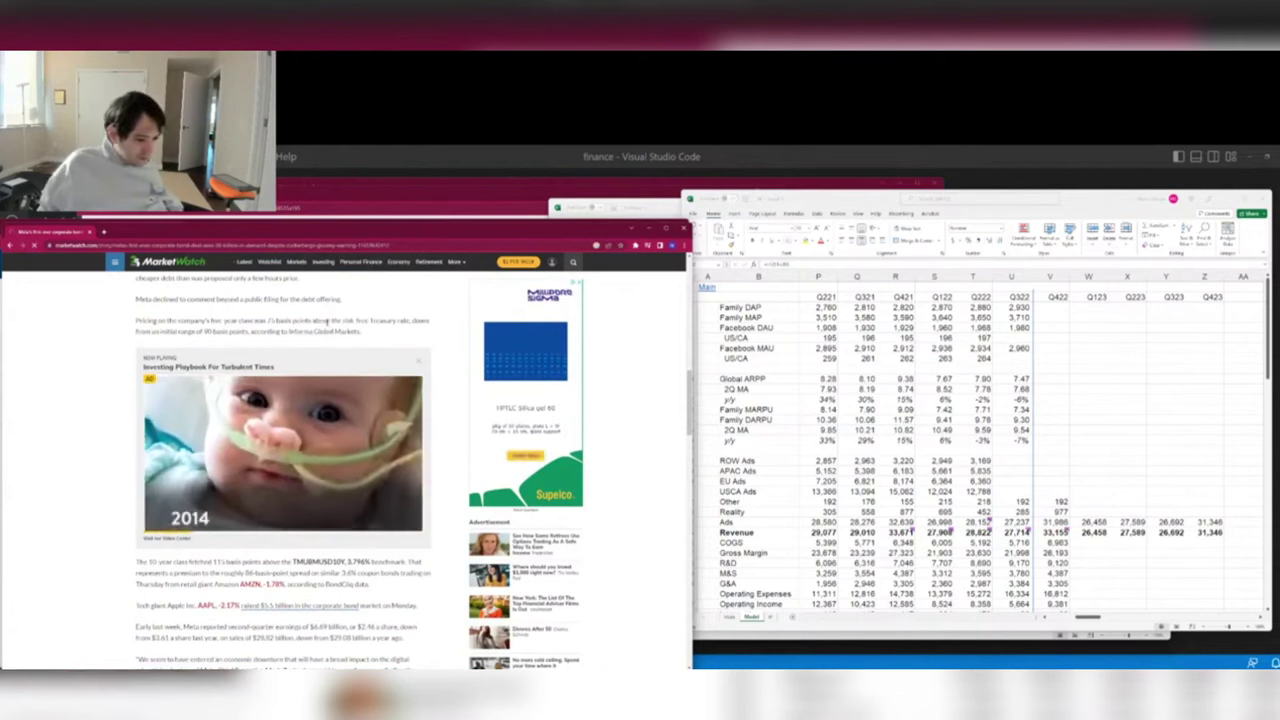
{"action": "scroll", "coordinate": [327, 320], "scroll_direction": "down", "scroll_amount": 3}
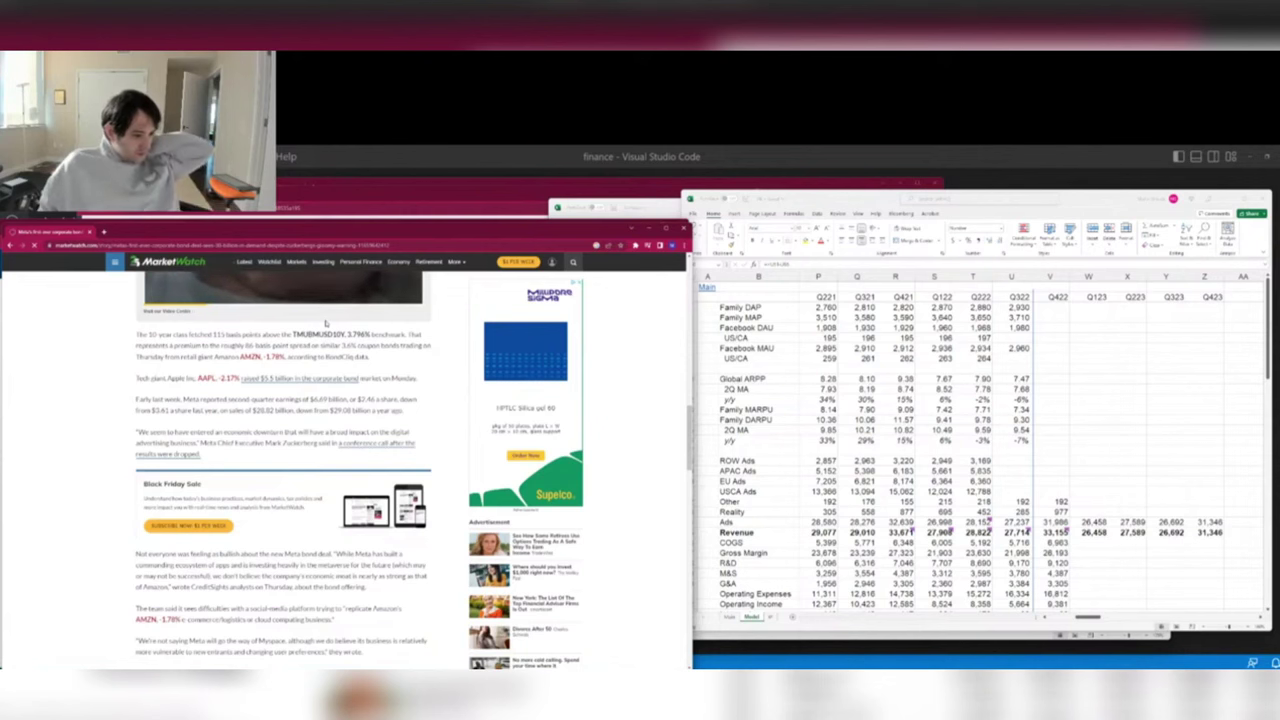
{"action": "scroll", "coordinate": [325, 322], "scroll_direction": "down", "scroll_amount": 2}
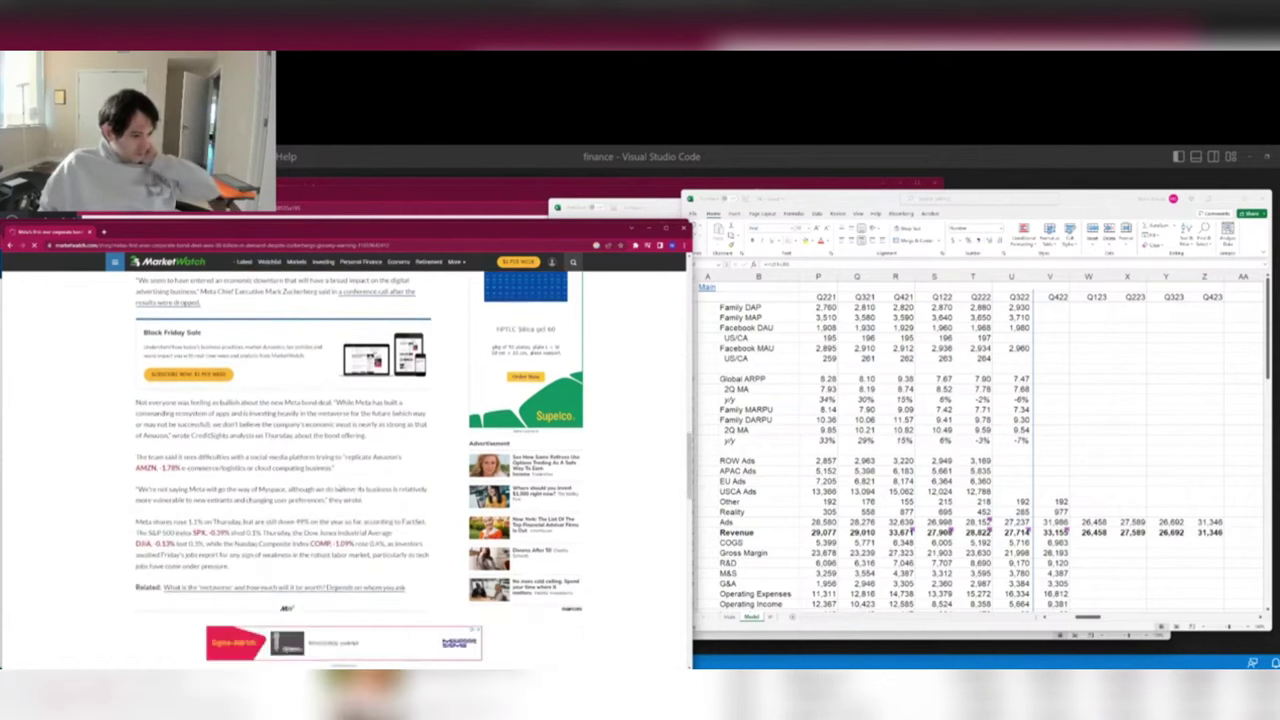
{"action": "scroll", "coordinate": [315, 469], "scroll_direction": "down", "scroll_amount": 8}
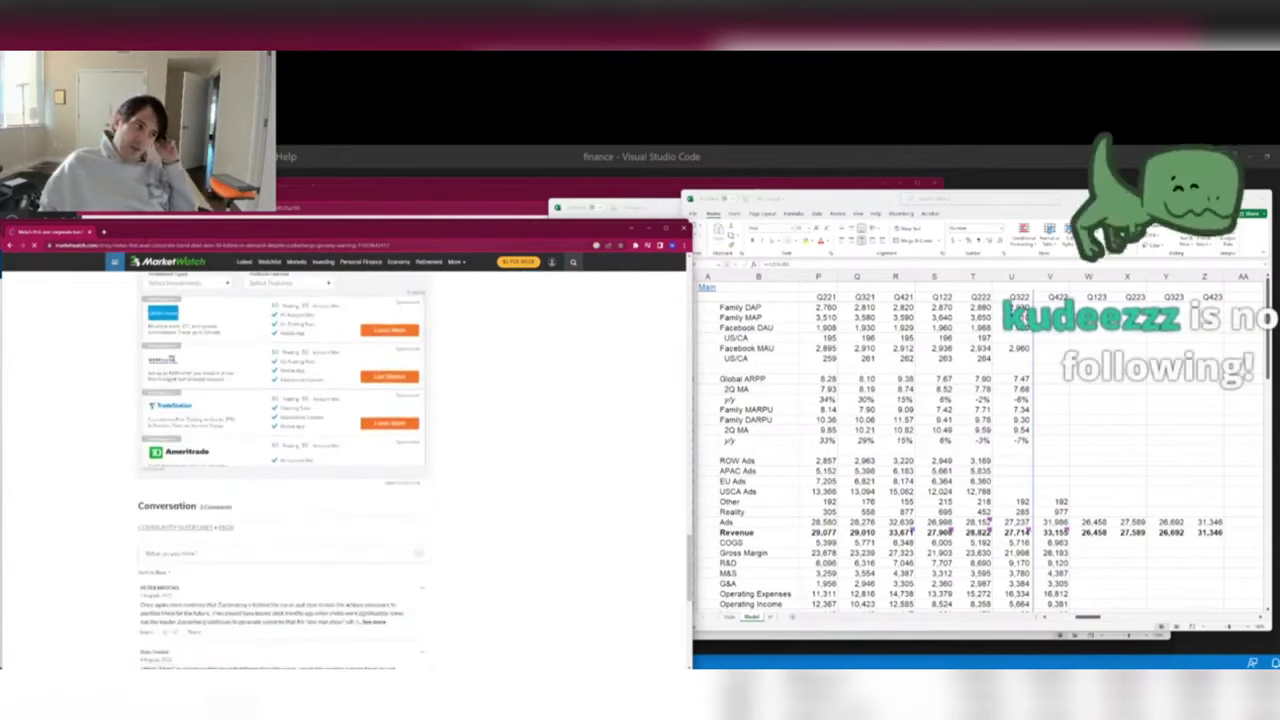
Search 'ger say' and open the Gas app's App Store Preview page.
{"action": "key", "text": "ctrl+l"}
{"action": "type", "text": "ger say"}
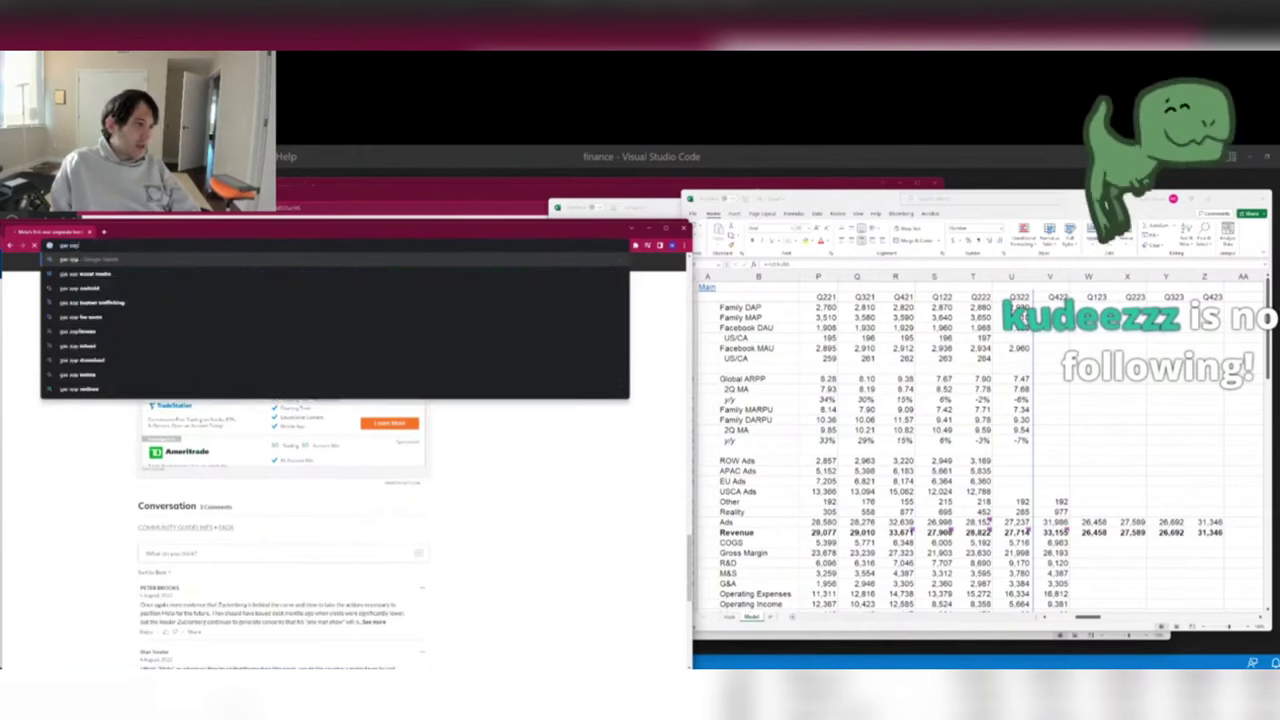
{"action": "key", "text": "Return"}
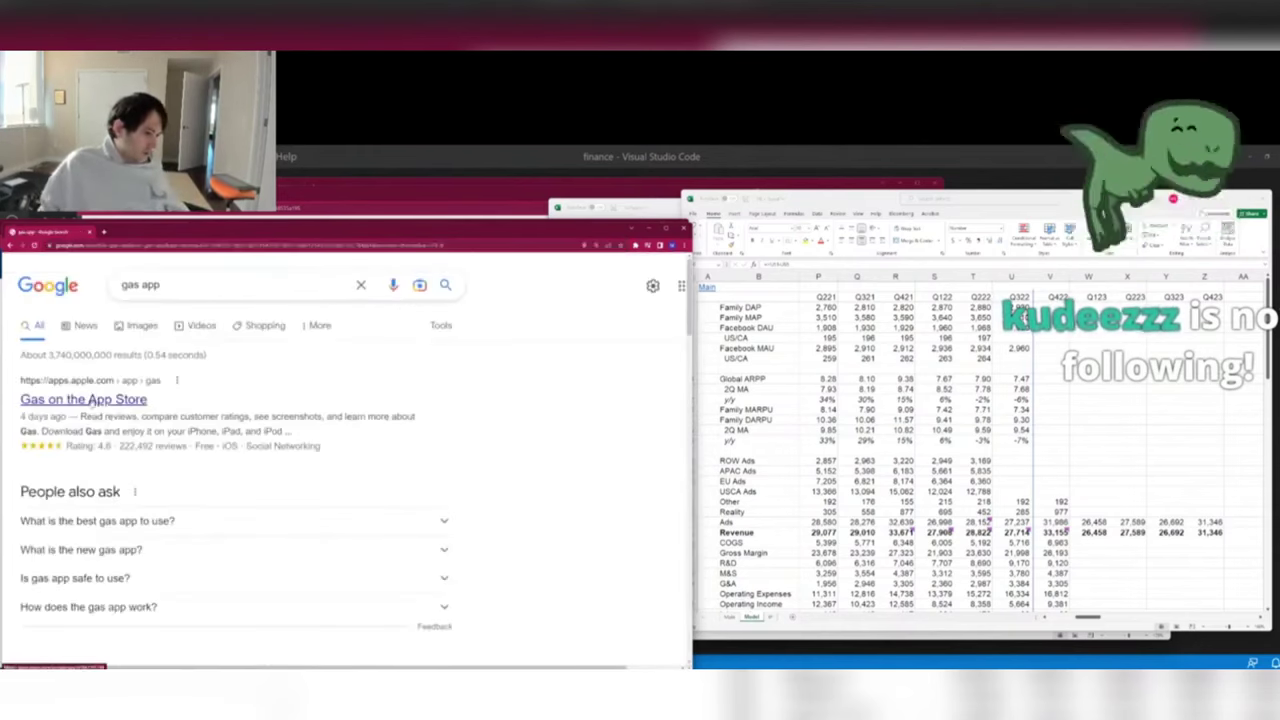
{"action": "left_click", "coordinate": [88, 399]}
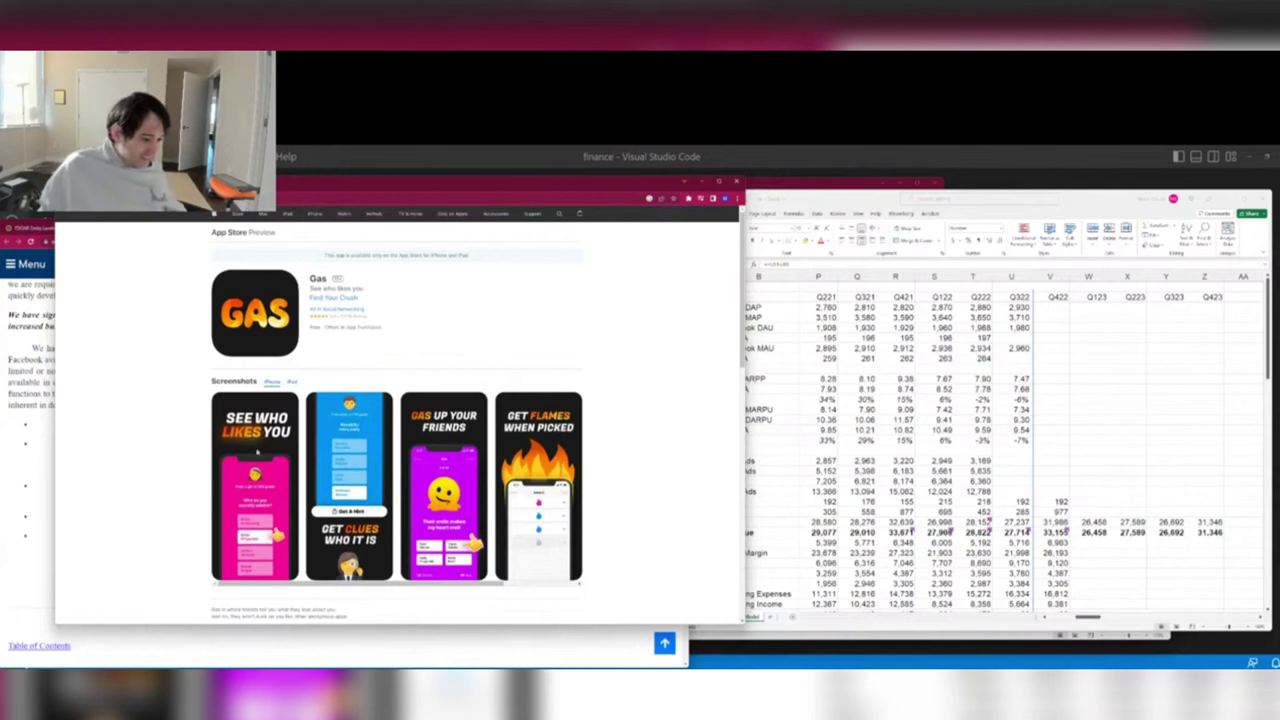
Read the Gas app's expanded description, then open the Social Networking top charts.
{"action": "scroll", "coordinate": [257, 452], "scroll_direction": "down", "scroll_amount": 2}
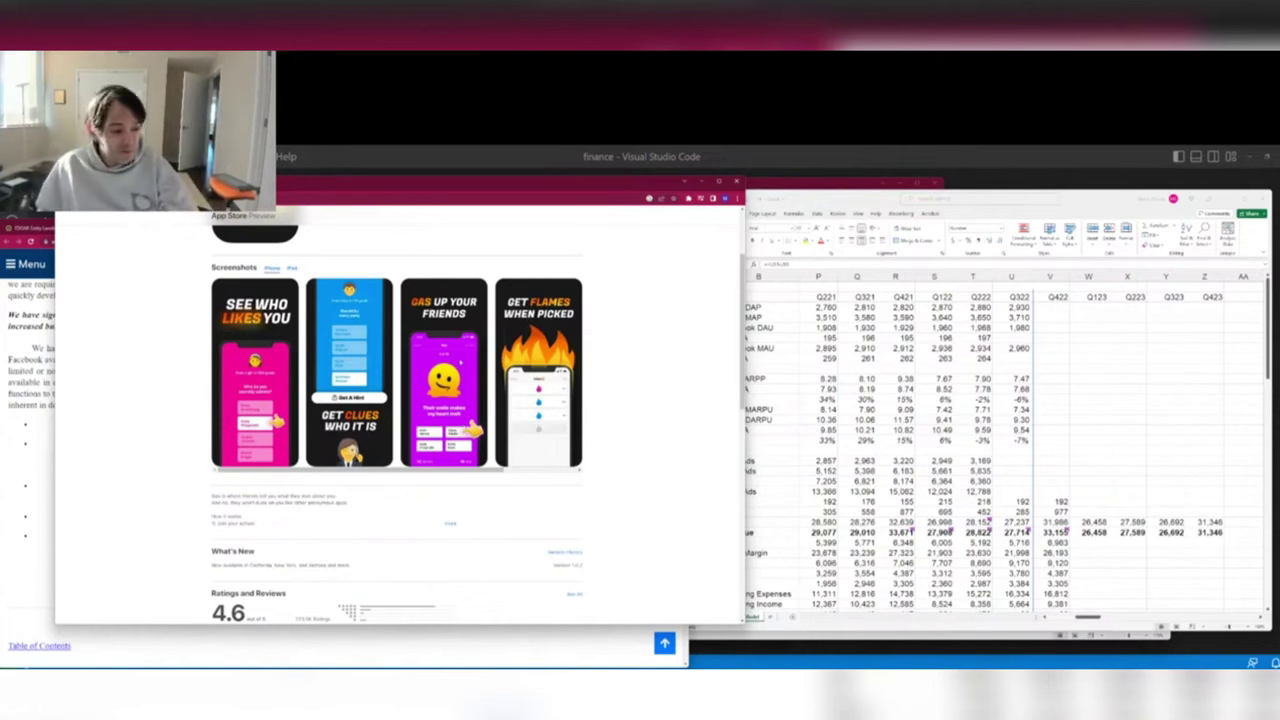
{"action": "scroll", "coordinate": [404, 385], "scroll_direction": "down", "scroll_amount": 2}
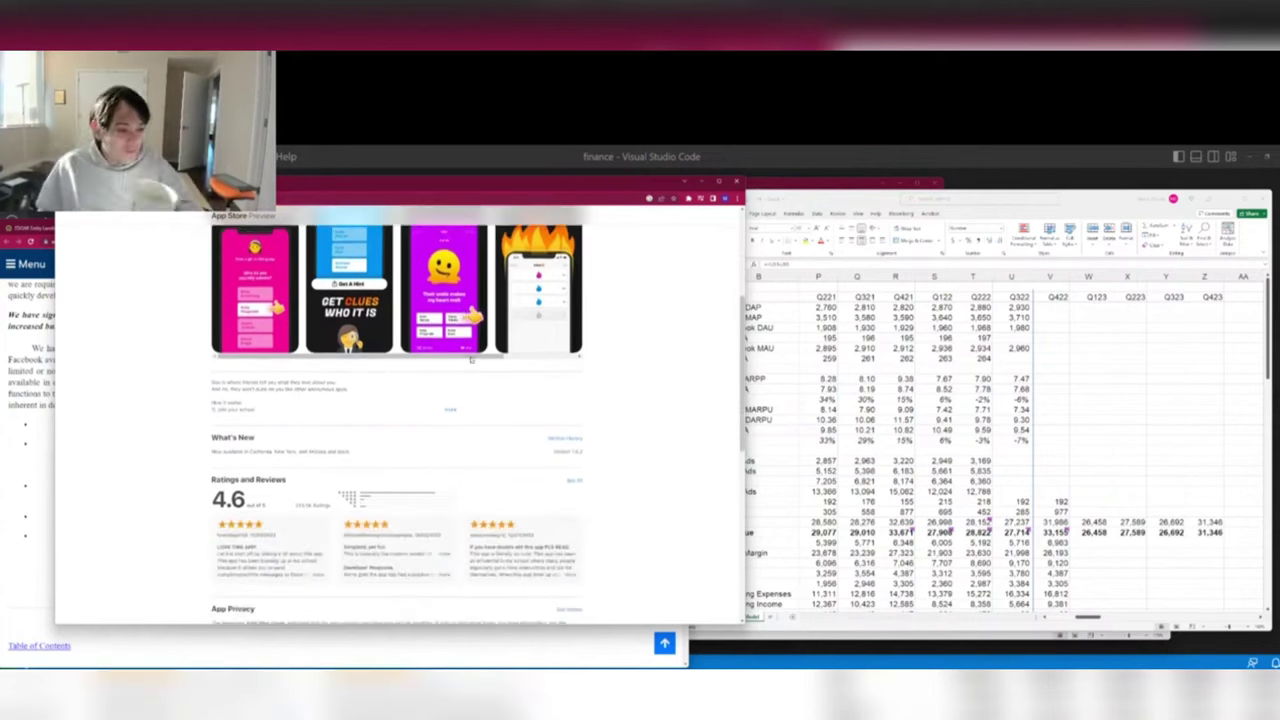
{"action": "left_click", "coordinate": [451, 412]}
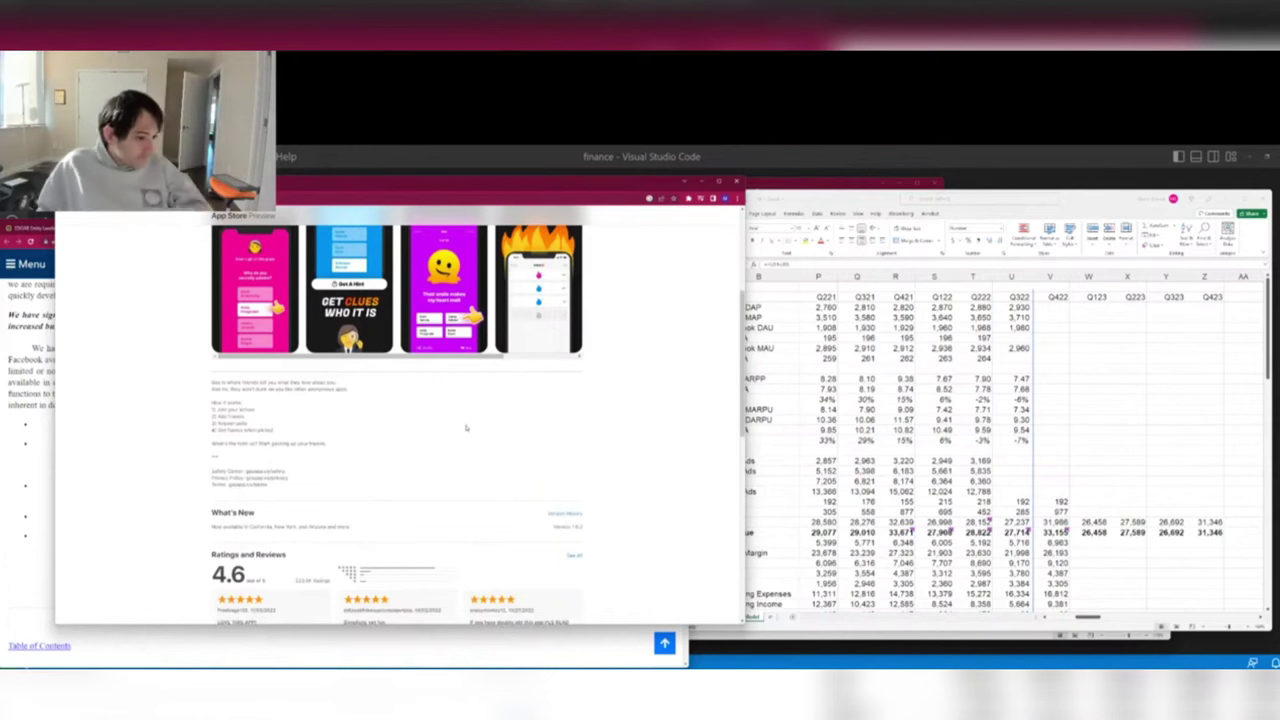
{"action": "scroll", "coordinate": [470, 432], "scroll_direction": "down", "scroll_amount": 2}
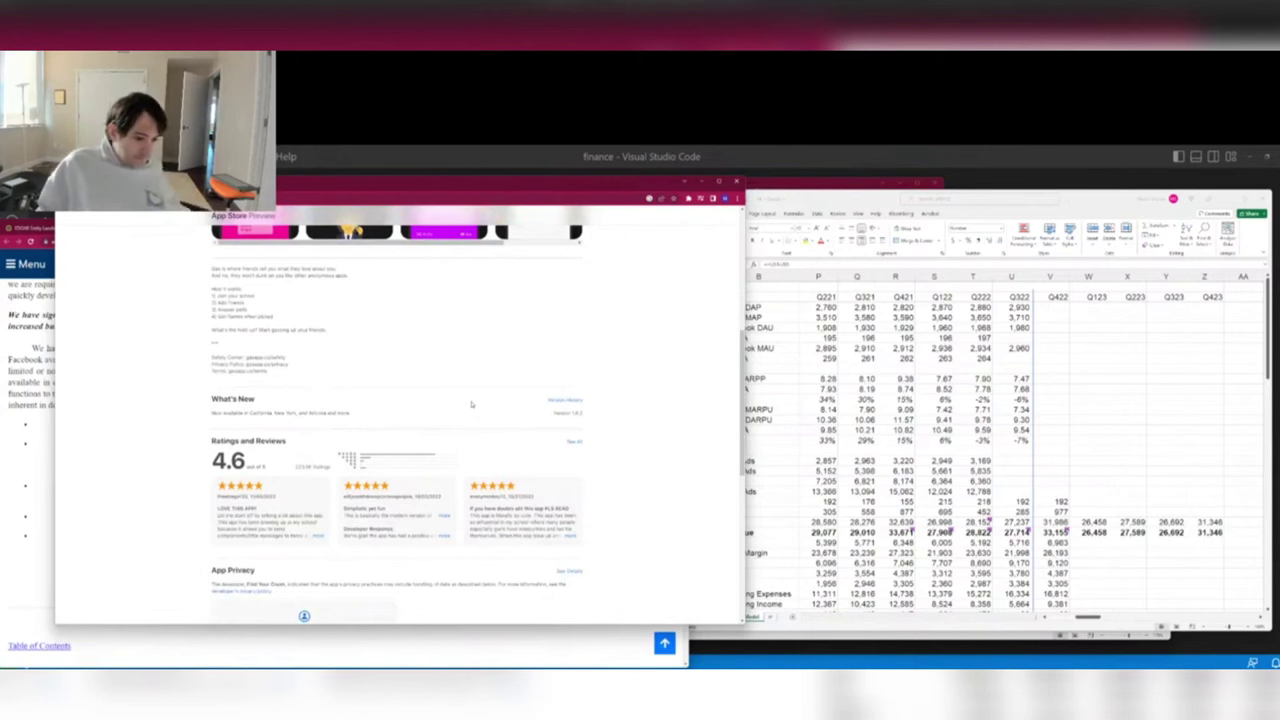
{"action": "scroll", "coordinate": [471, 404], "scroll_direction": "up", "scroll_amount": 6}
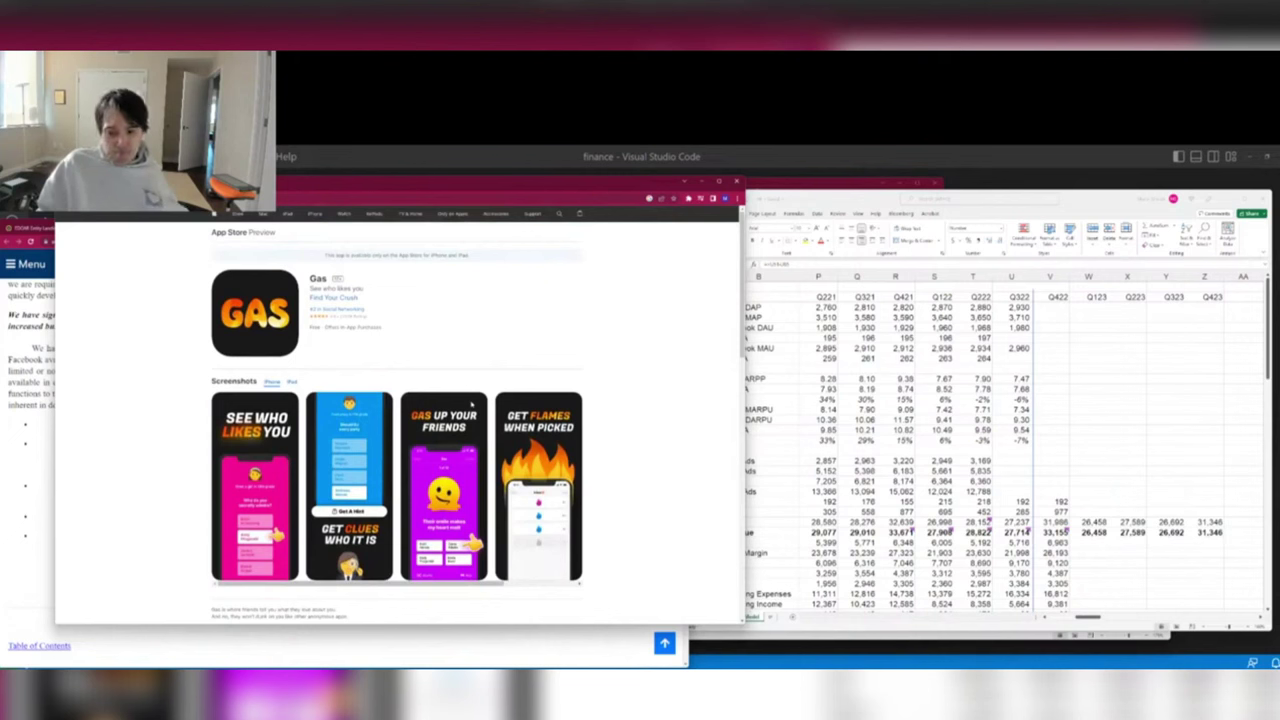
{"action": "left_click", "coordinate": [358, 313]}
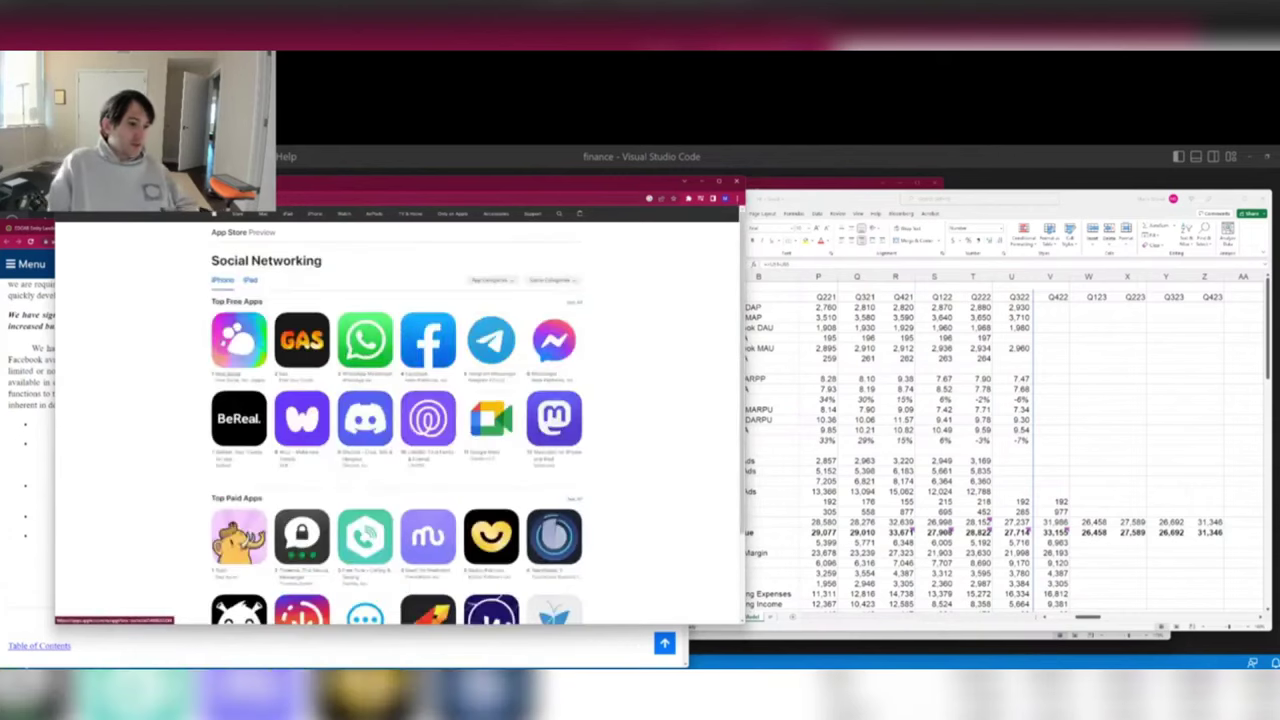
Search 'hive social' in a new tab and open the Hive Social website.
{"action": "key", "text": "ctrl+t"}
{"action": "type", "text": "hive social"}
{"action": "key", "text": "Return"}
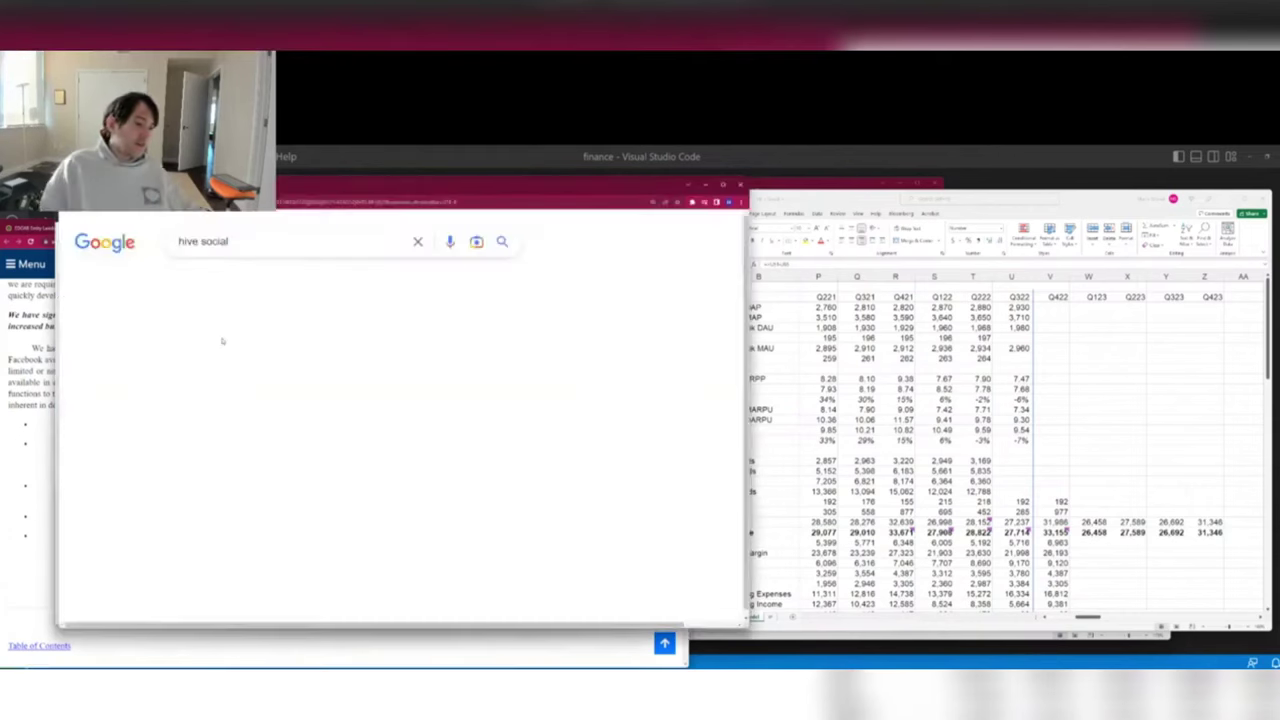
{"action": "left_click", "coordinate": [117, 362]}
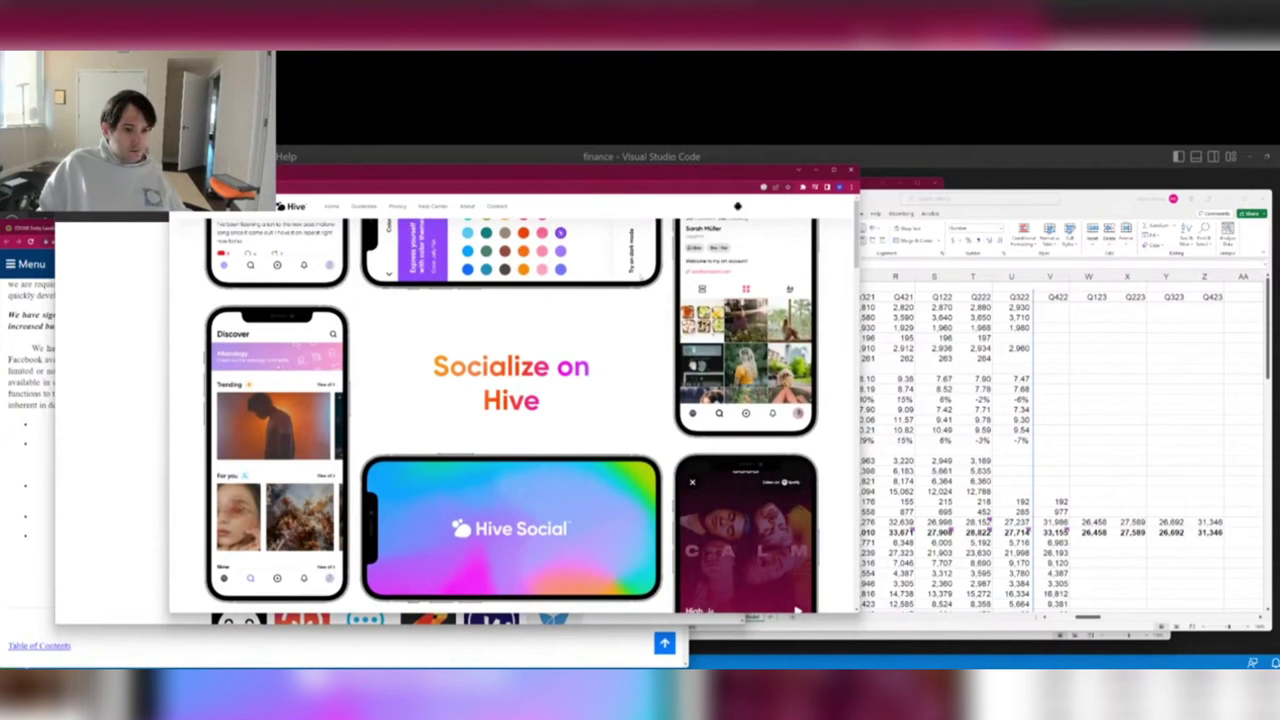
Read Hive's intro, Profile music and keeping-up-with-friends sections, highlighting key sentences.
{"action": "scroll", "coordinate": [513, 388], "scroll_direction": "down", "scroll_amount": 2}
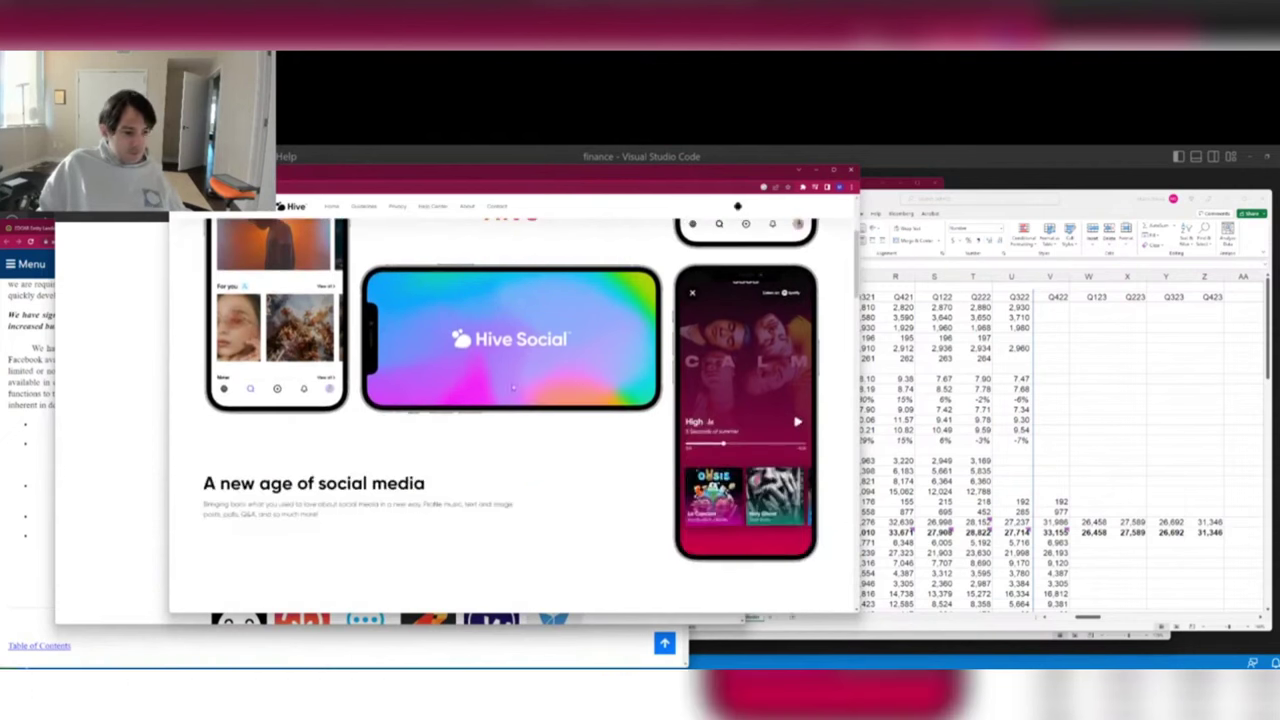
{"action": "left_click_drag", "start_coordinate": [262, 506], "coordinate": [238, 483]}
{"action": "left_click", "coordinate": [440, 505]}
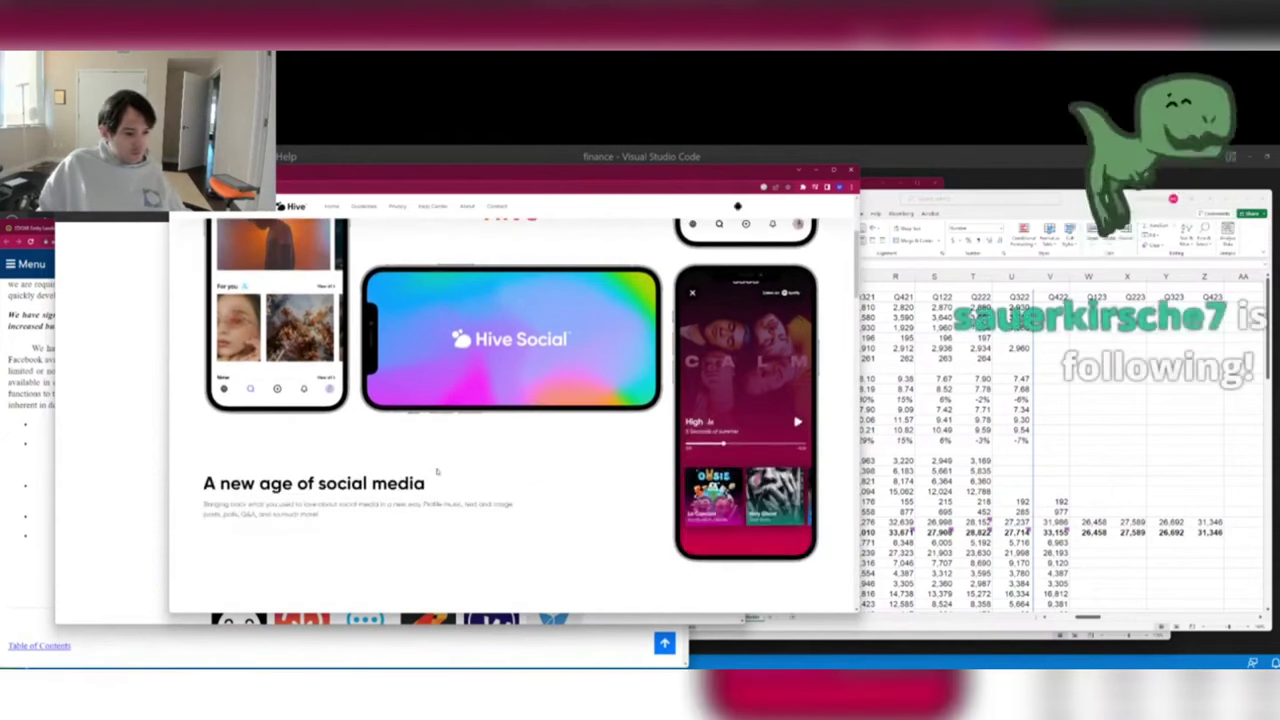
{"action": "left_click_drag", "start_coordinate": [411, 504], "coordinate": [435, 527]}
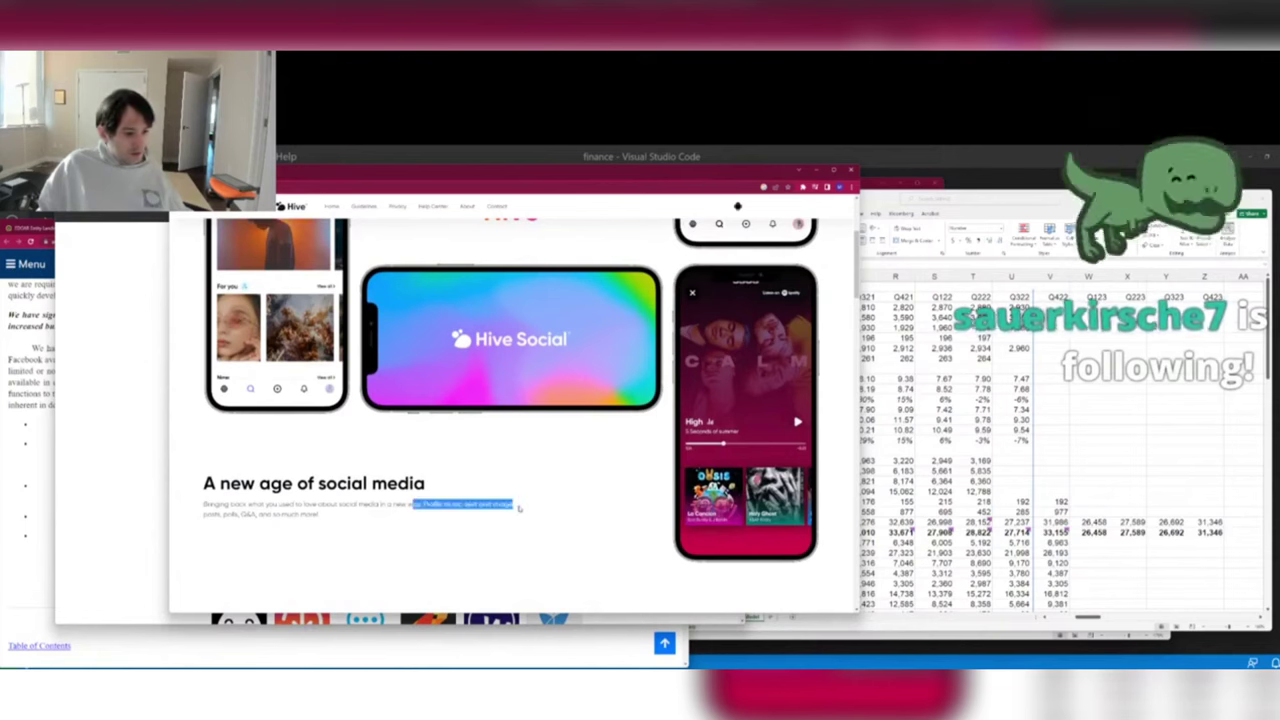
{"action": "left_click", "coordinate": [433, 527]}
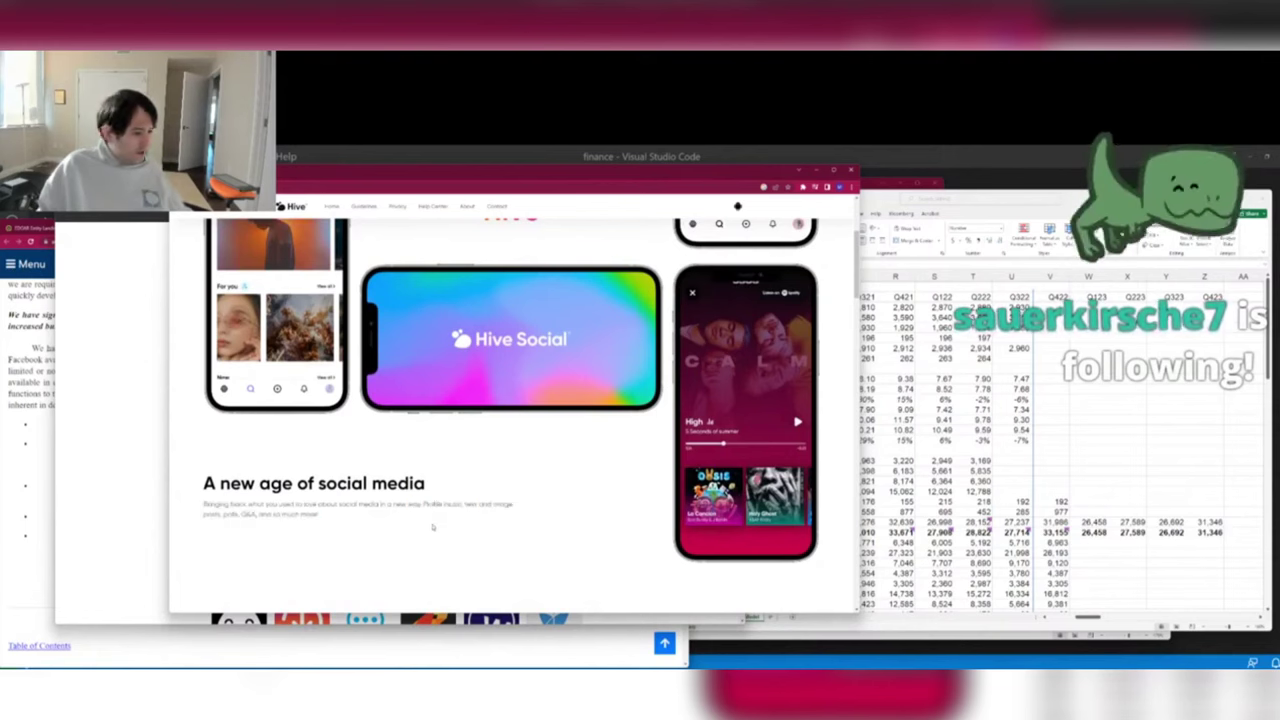
{"action": "scroll", "coordinate": [437, 520], "scroll_direction": "down", "scroll_amount": 3}
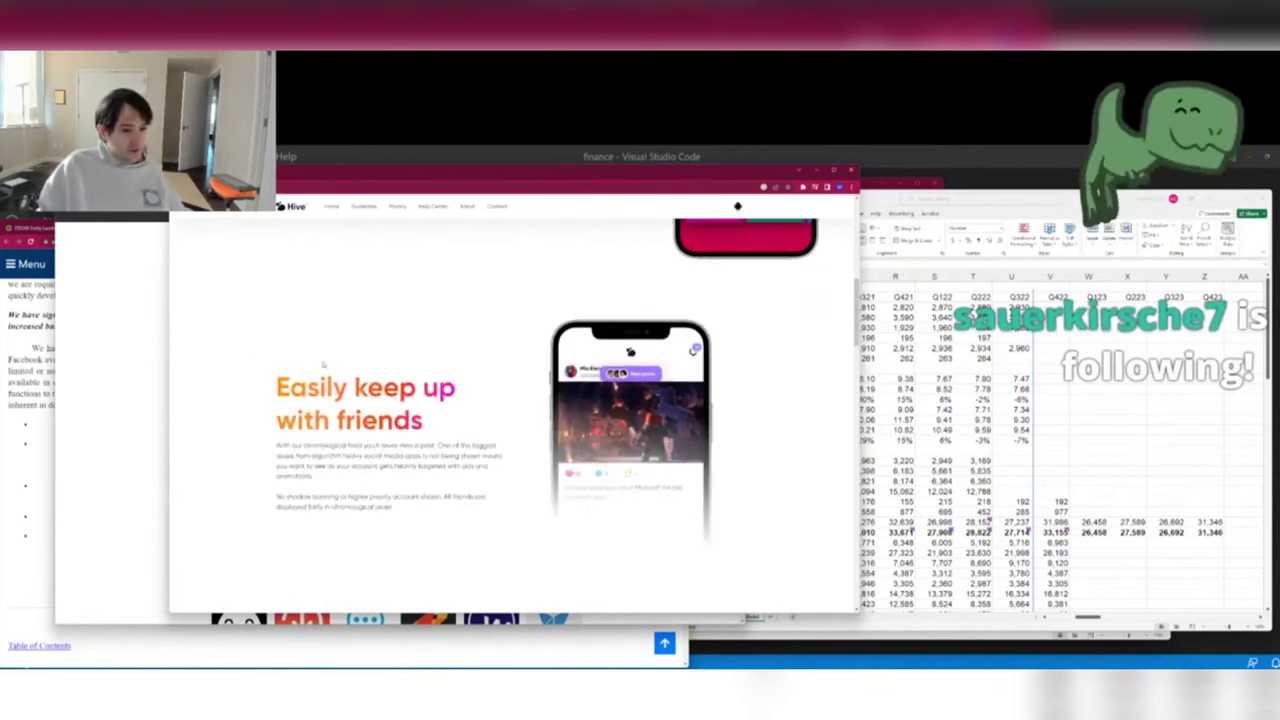
{"action": "left_click_drag", "start_coordinate": [276, 378], "coordinate": [316, 447]}
{"action": "left_click_drag", "start_coordinate": [421, 445], "coordinate": [282, 467]}
{"action": "left_click_drag", "start_coordinate": [370, 467], "coordinate": [363, 387]}
{"action": "left_click", "coordinate": [446, 516]}
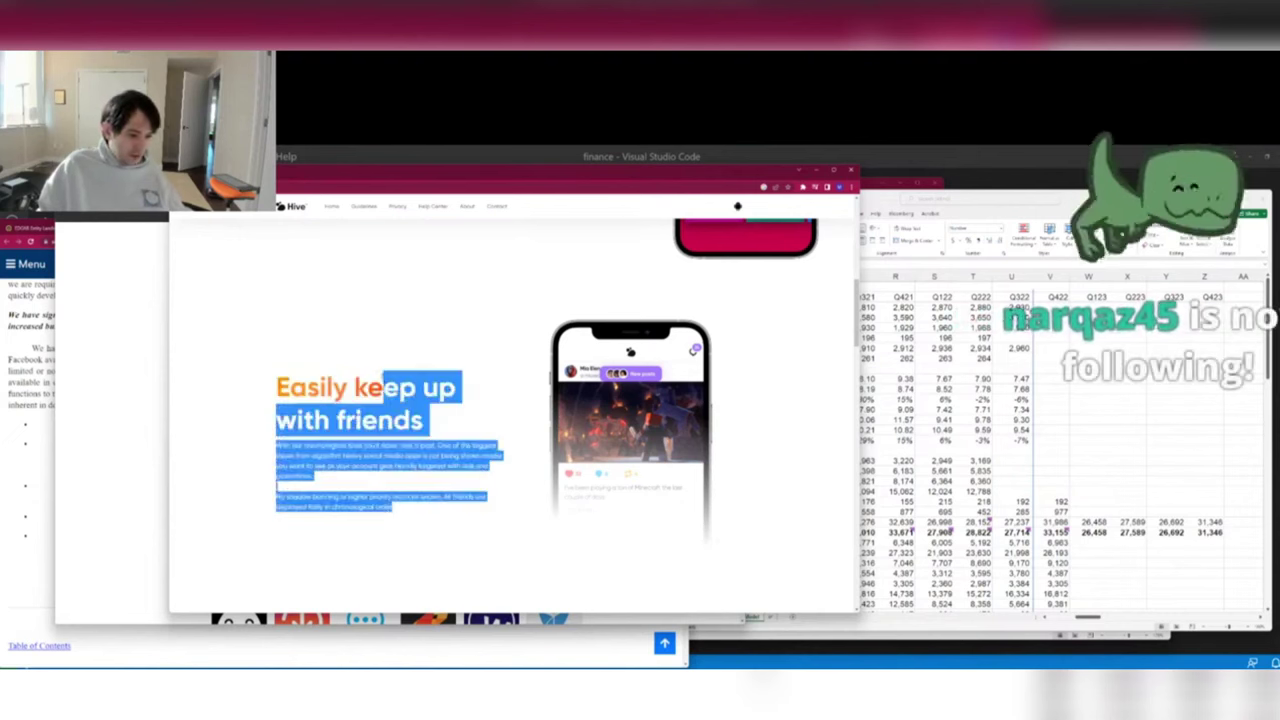
{"action": "left_click", "coordinate": [320, 407]}
Read on past the no-shadow-banning paragraph to the download section, then open a new tab.
{"action": "scroll", "coordinate": [320, 407], "scroll_direction": "down", "scroll_amount": 2}
{"action": "left_click_drag", "start_coordinate": [275, 343], "coordinate": [409, 376]}
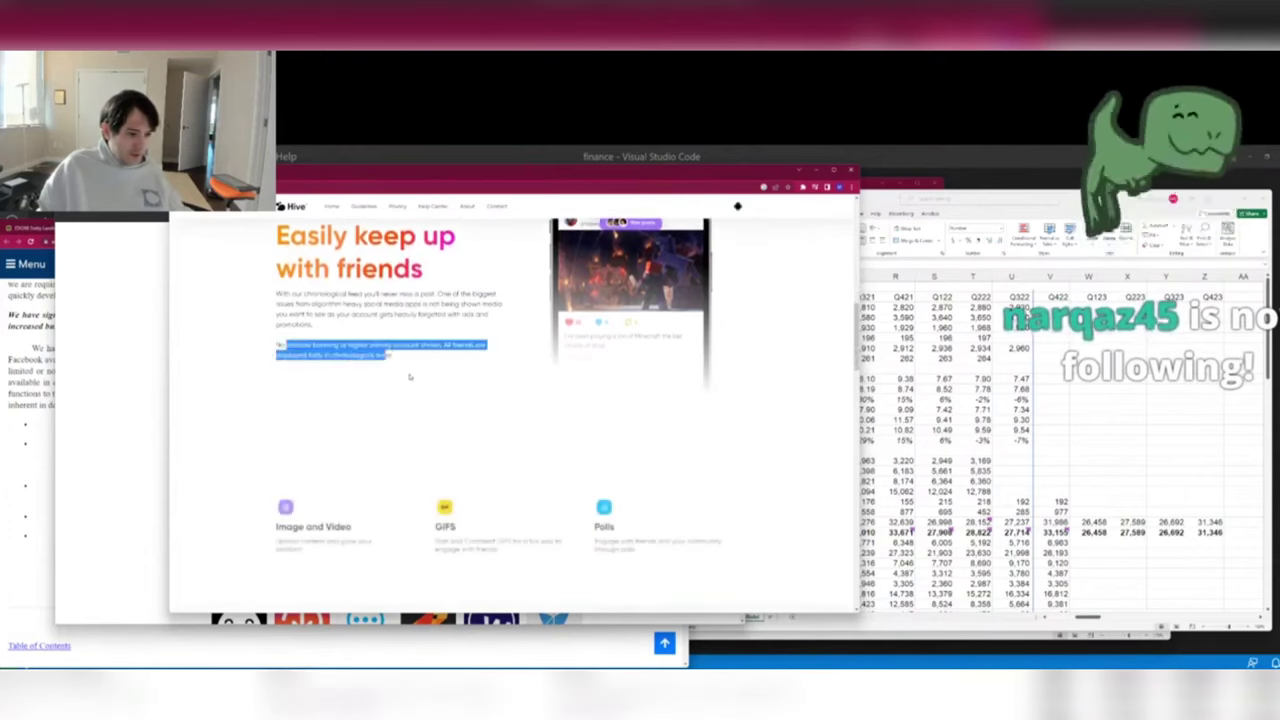
{"action": "scroll", "coordinate": [456, 438], "scroll_direction": "down", "scroll_amount": 3}
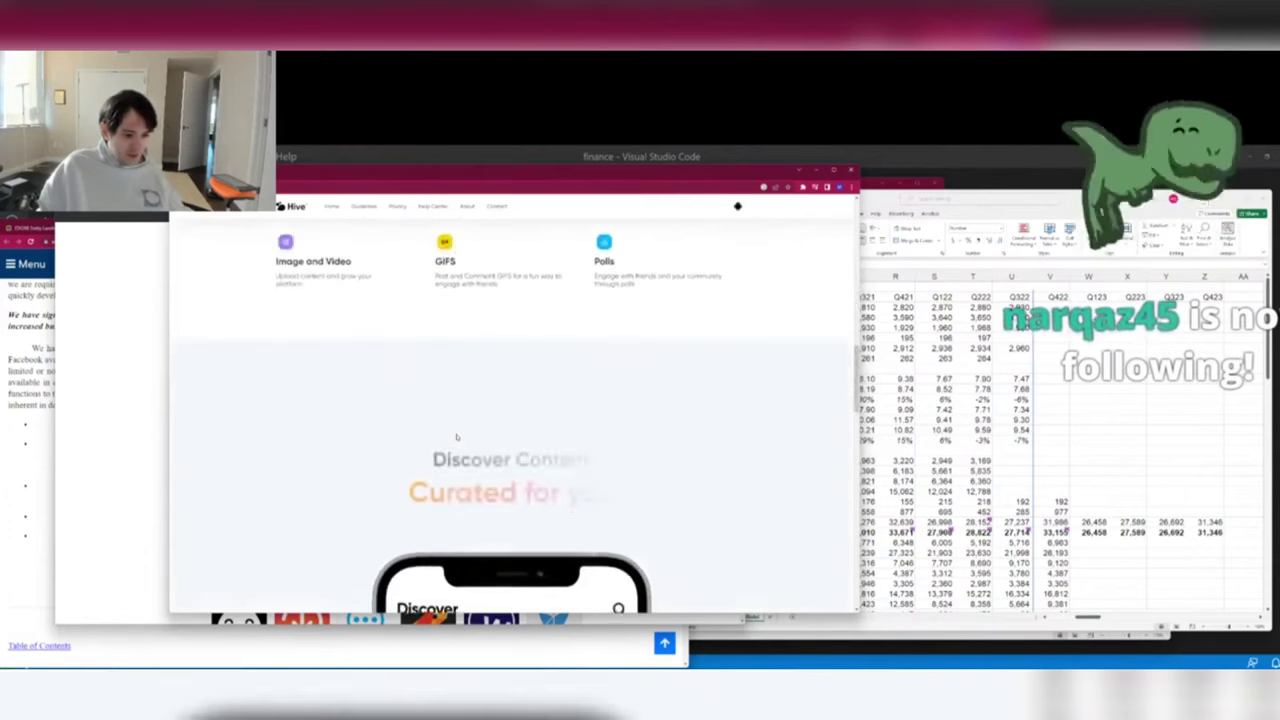
{"action": "scroll", "coordinate": [460, 434], "scroll_direction": "down", "scroll_amount": 3}
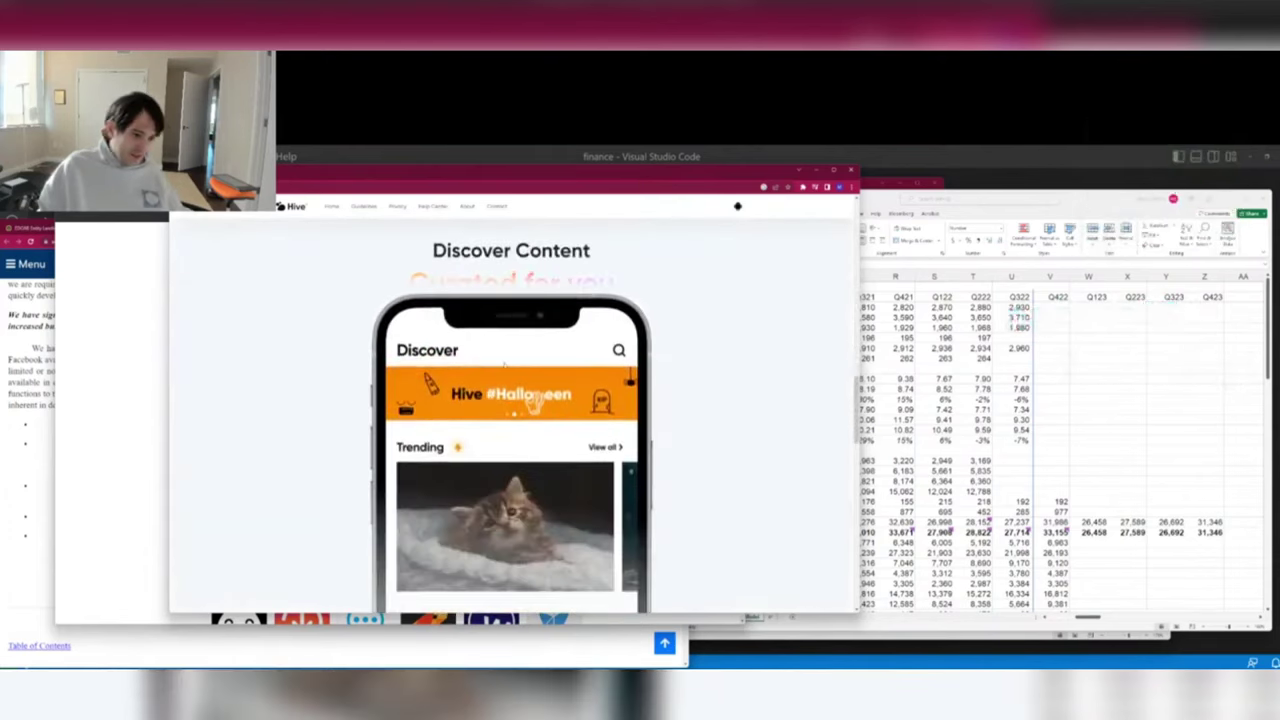
{"action": "double_click", "coordinate": [526, 321]}
{"action": "left_click", "coordinate": [669, 318]}
{"action": "scroll", "coordinate": [669, 396], "scroll_direction": "down", "scroll_amount": 8}
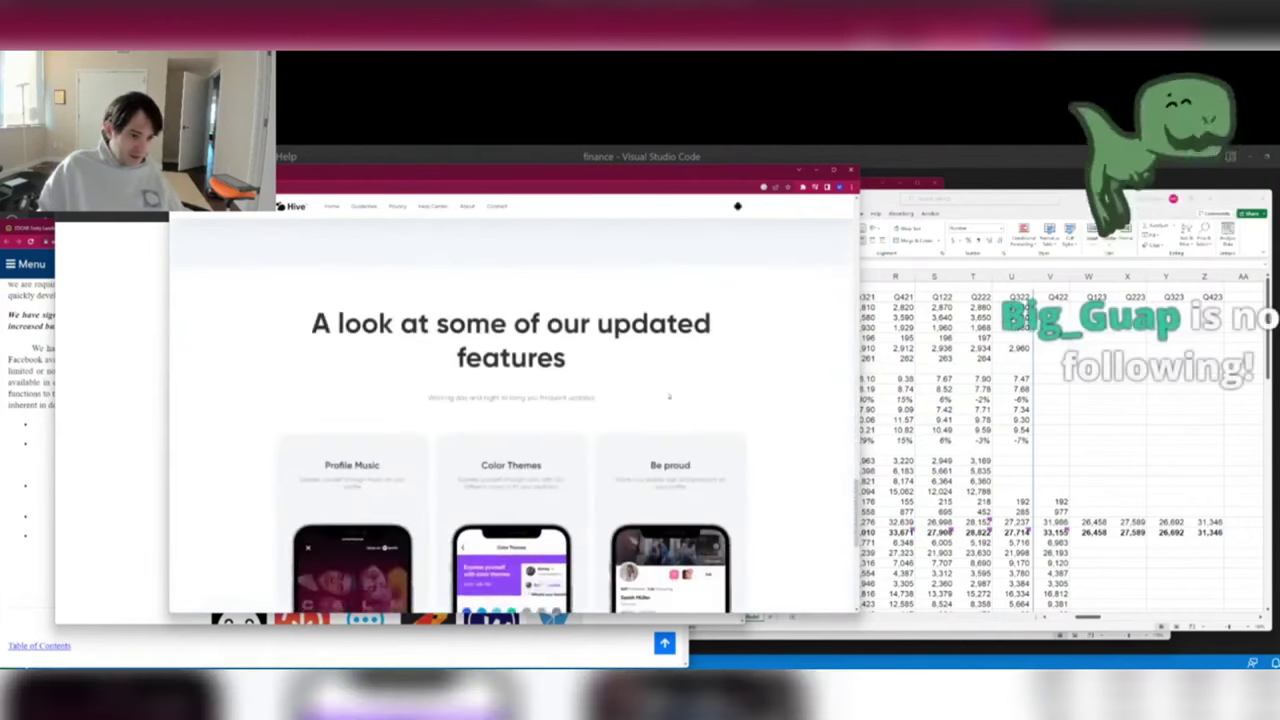
{"action": "scroll", "coordinate": [669, 397], "scroll_direction": "down", "scroll_amount": 5}
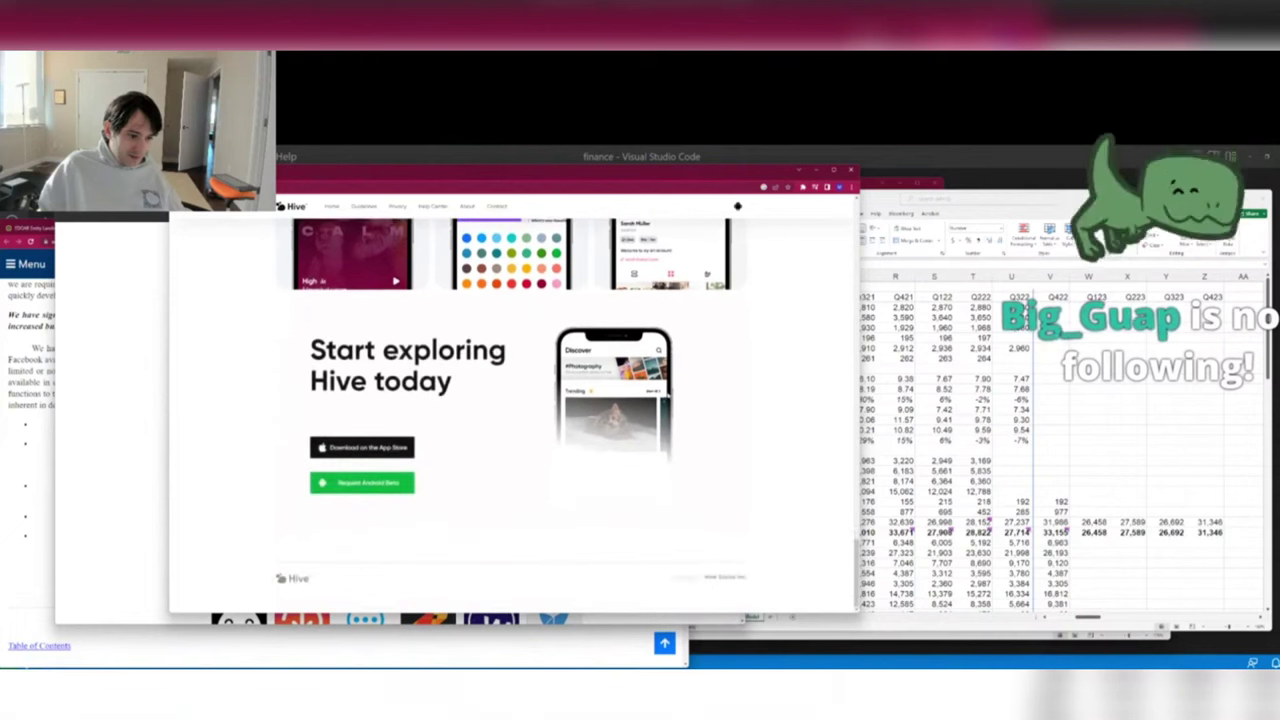
{"action": "key", "text": "ctrl+t"}
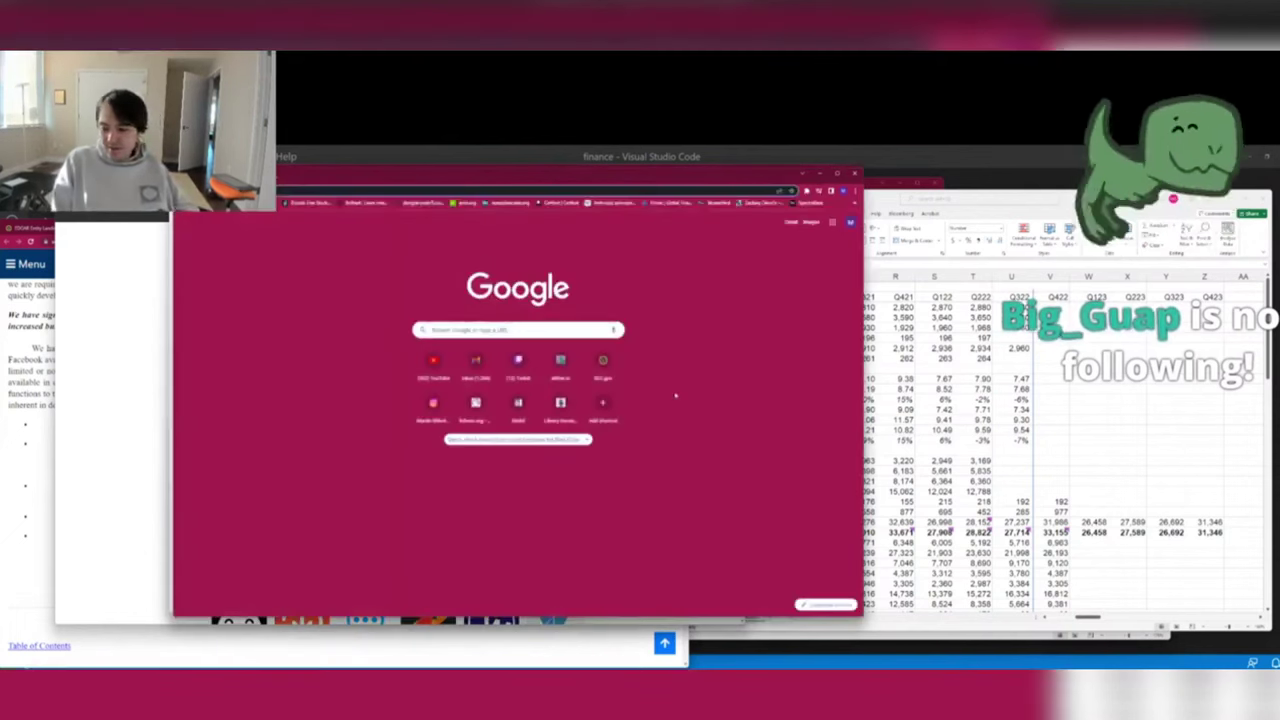
Search 'hive financing' and open Hive's Crunchbase profile.
{"action": "type", "text": "hive financing"}
{"action": "key", "text": "Return"}
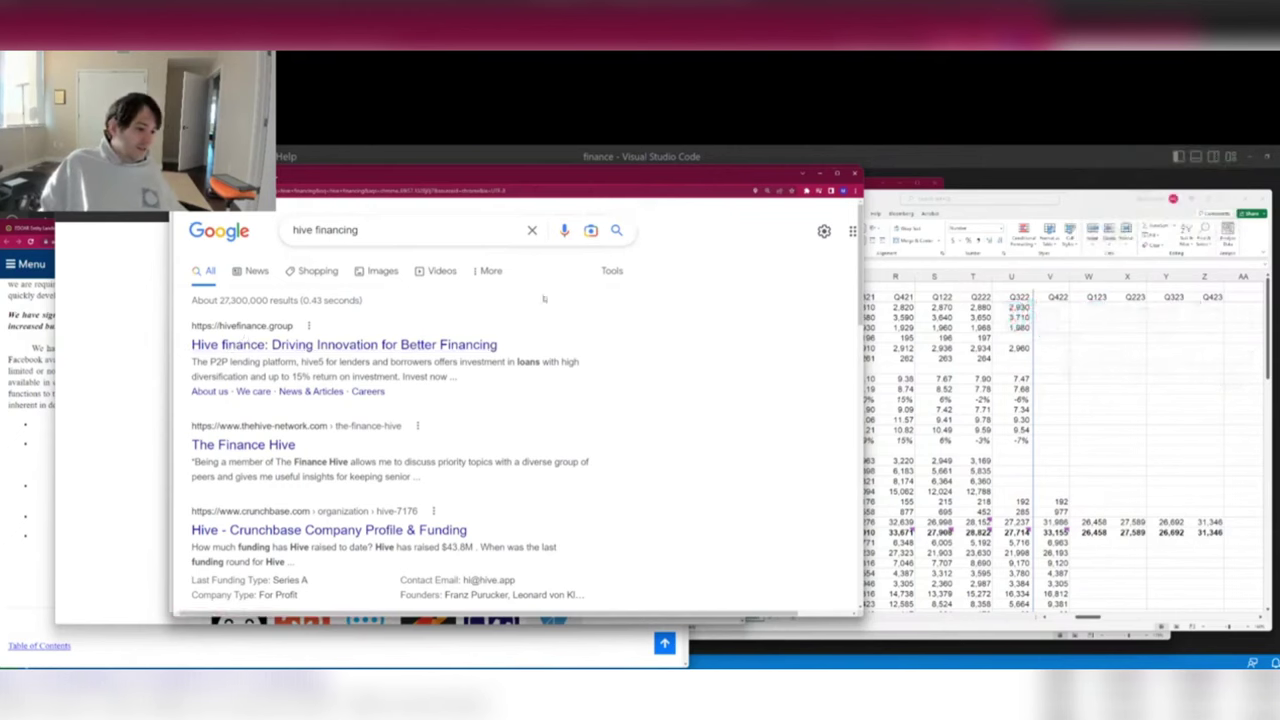
{"action": "scroll", "coordinate": [544, 298], "scroll_direction": "down", "scroll_amount": 2}
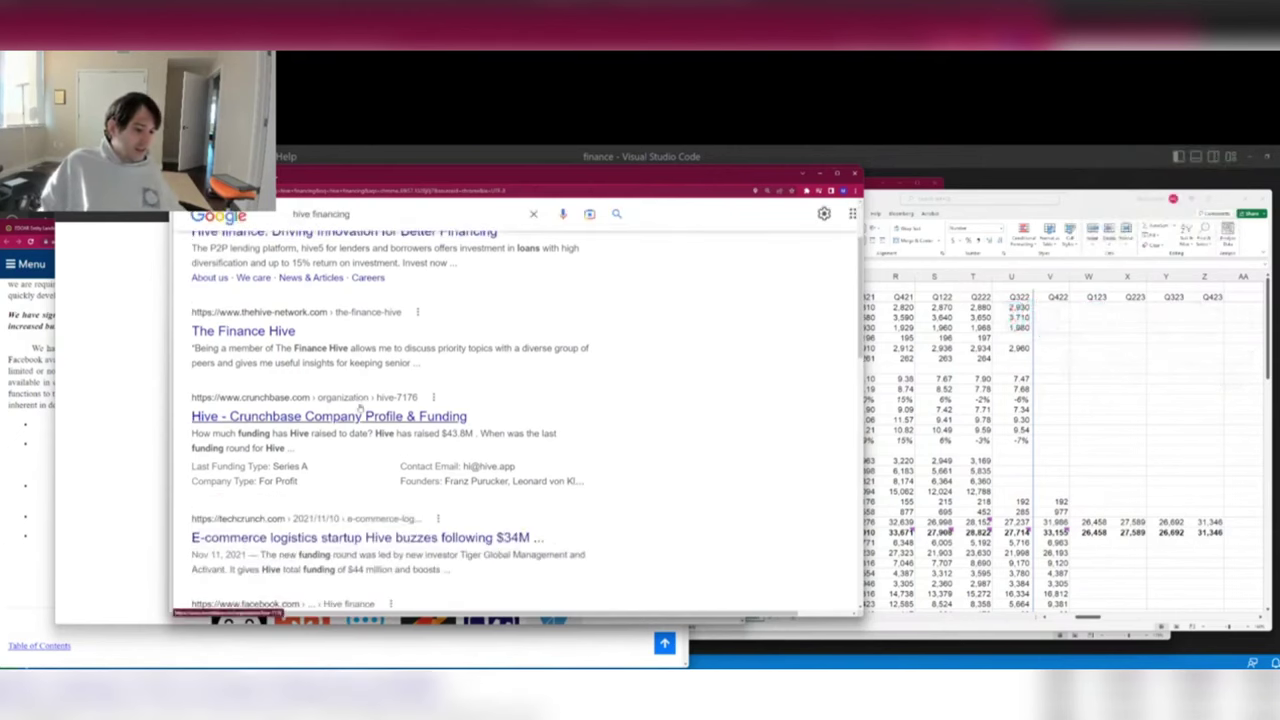
{"action": "left_click", "coordinate": [360, 408]}
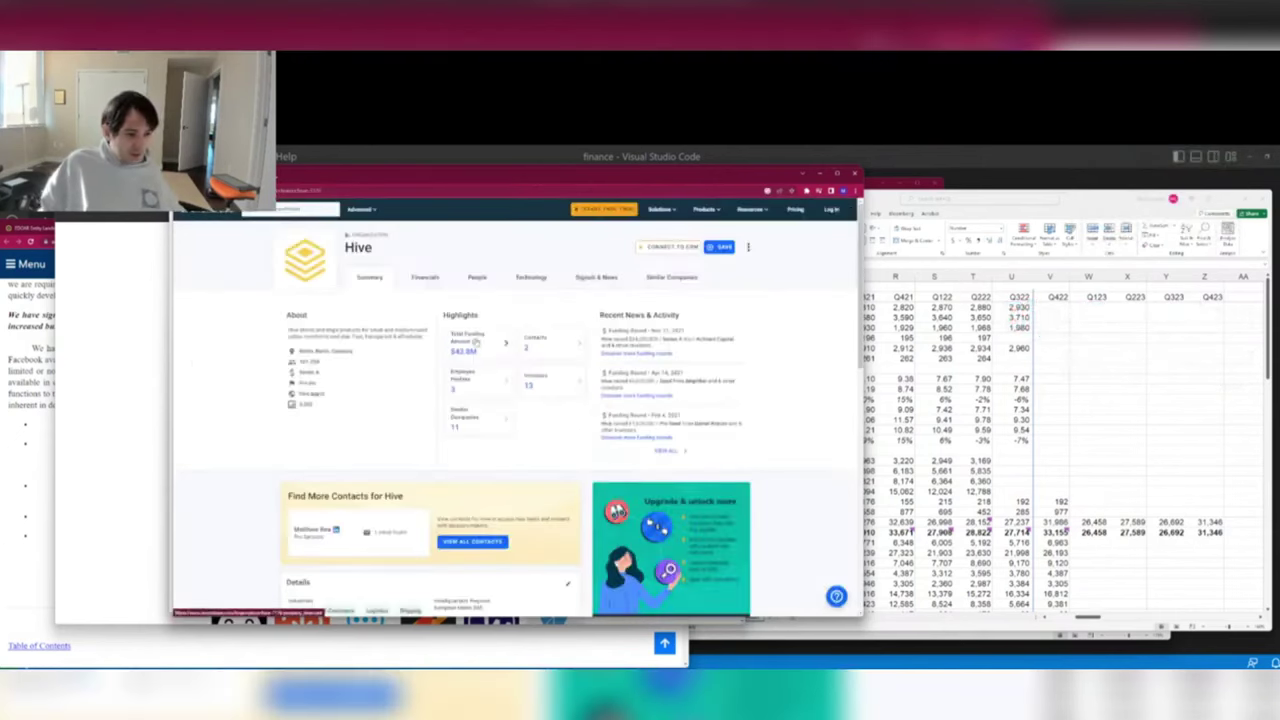
Read Hive's Crunchbase About and funding details, then close the extra tabs.
{"action": "left_click_drag", "start_coordinate": [342, 329], "coordinate": [583, 343]}
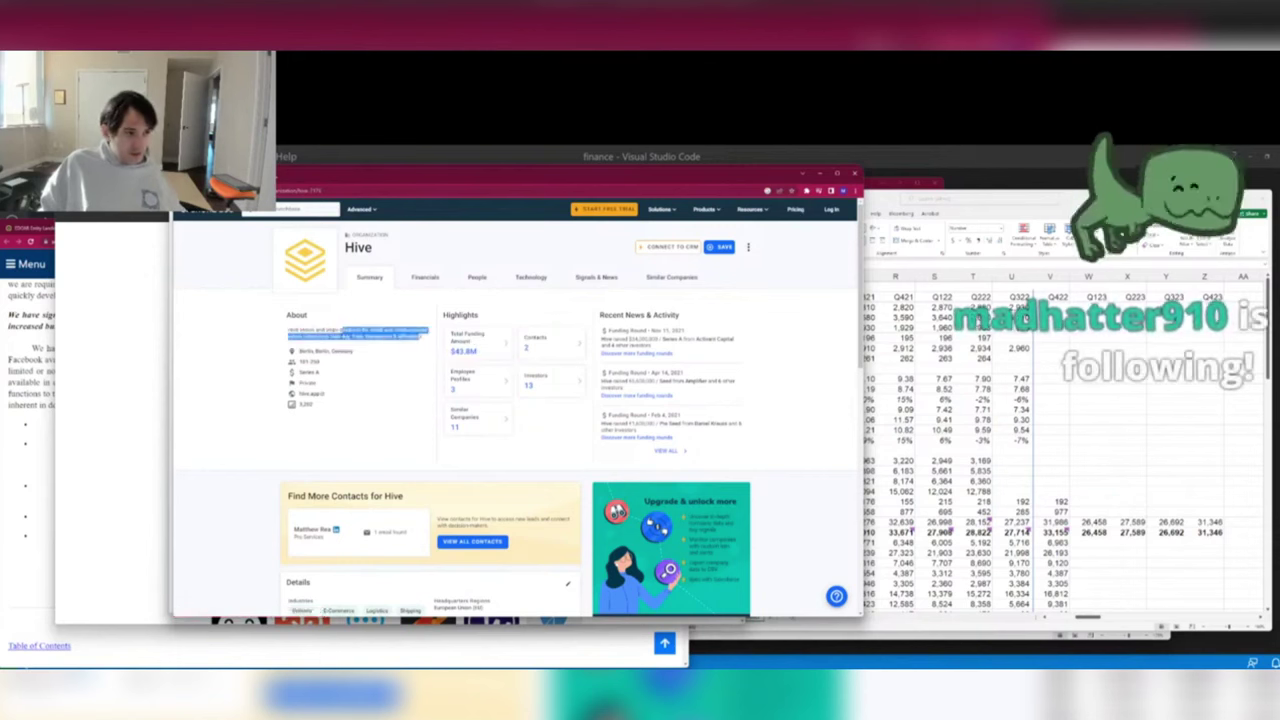
{"action": "key", "text": "ctrl+Tab"}
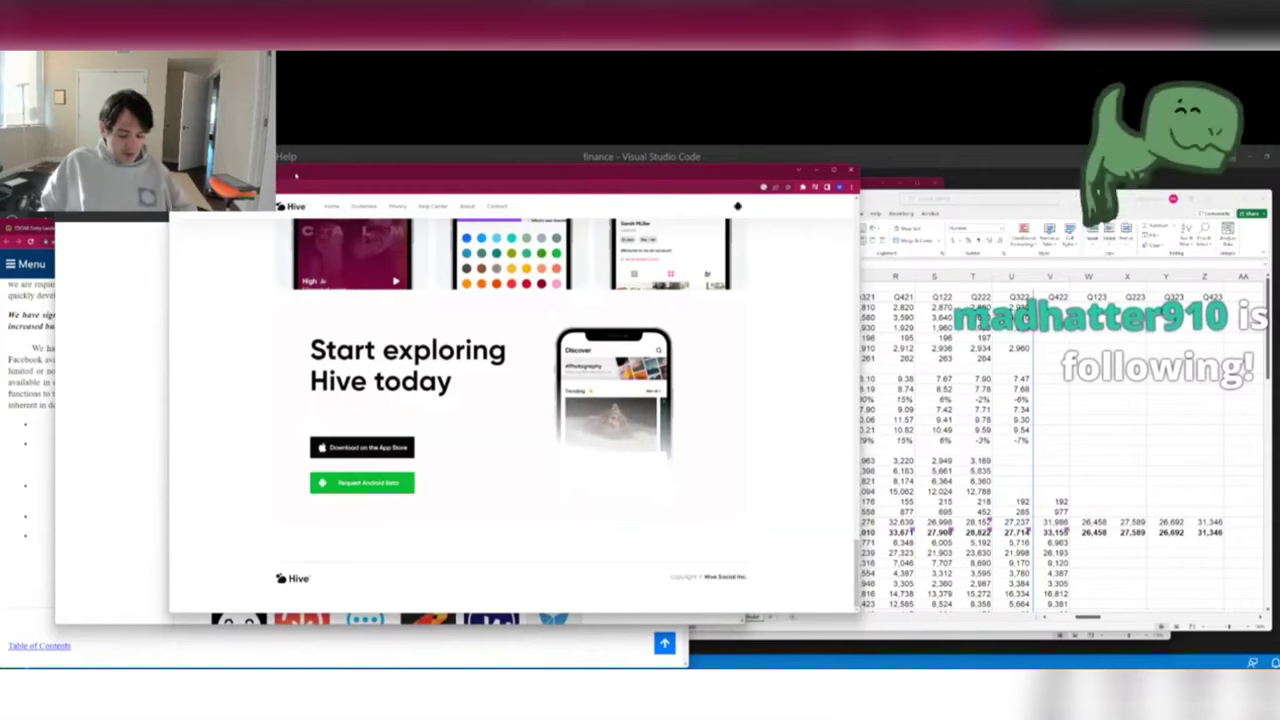
{"action": "left_click", "coordinate": [303, 170]}
{"action": "key", "text": "ctrl+w"}
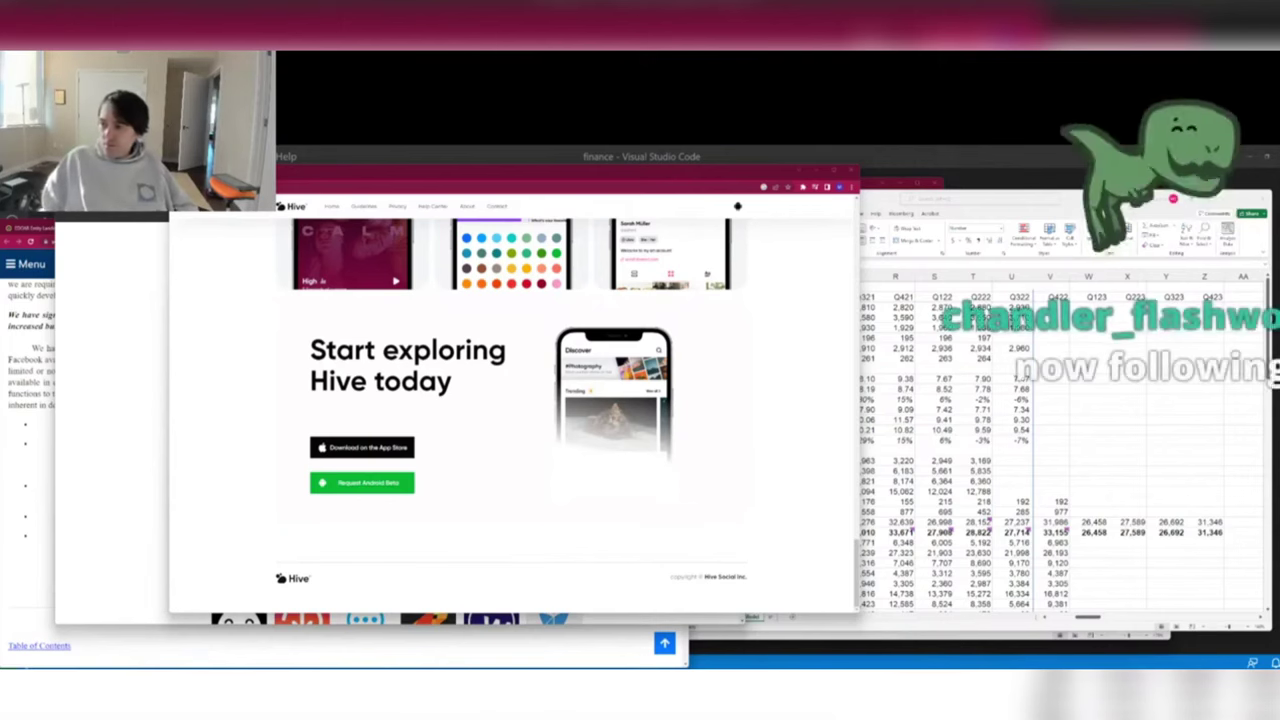
Search Crunchbase for 'hive' and expand the Organizations results.
{"action": "key", "text": "alt+Tab"}
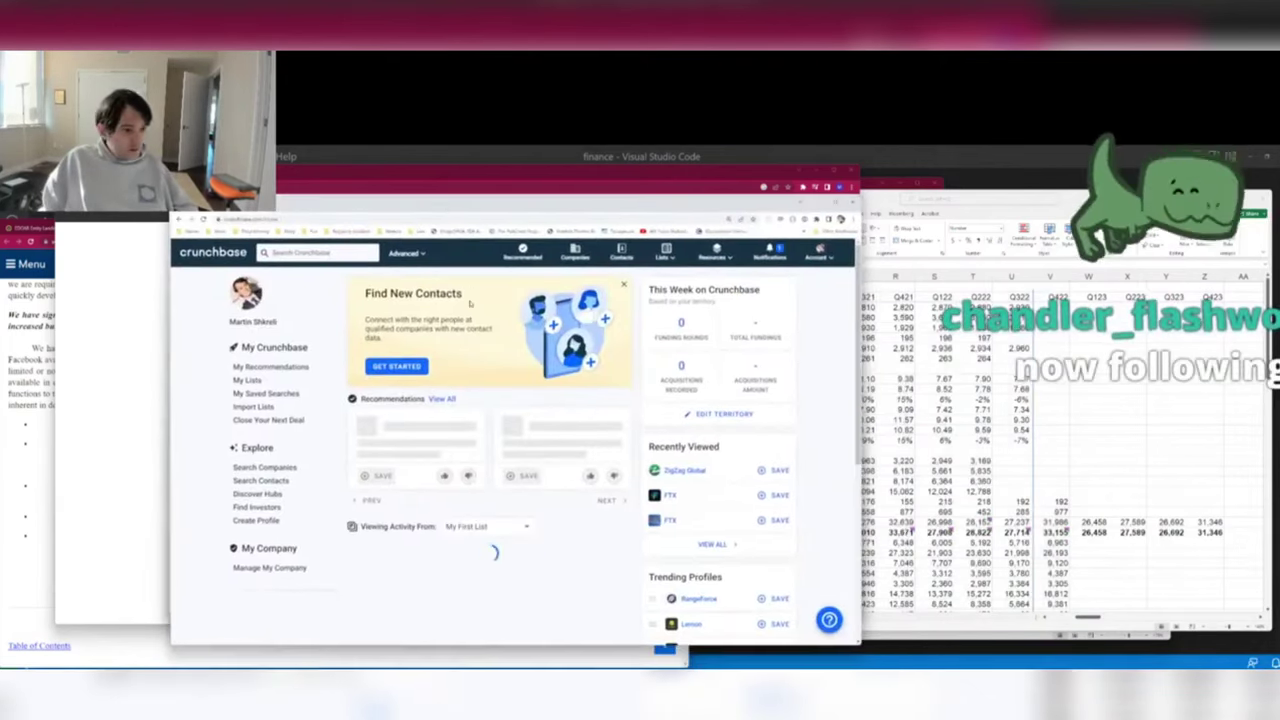
{"action": "left_click", "coordinate": [320, 253]}
{"action": "type", "text": "hive"}
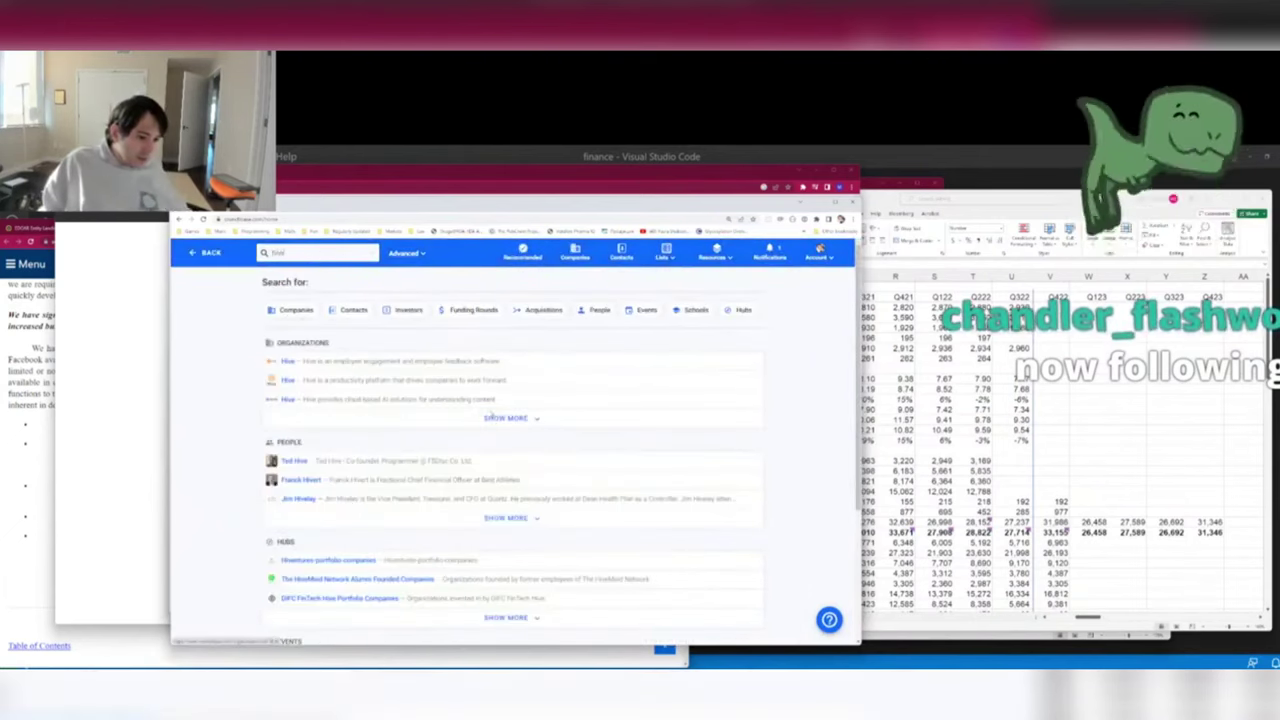
{"action": "left_click", "coordinate": [497, 420]}
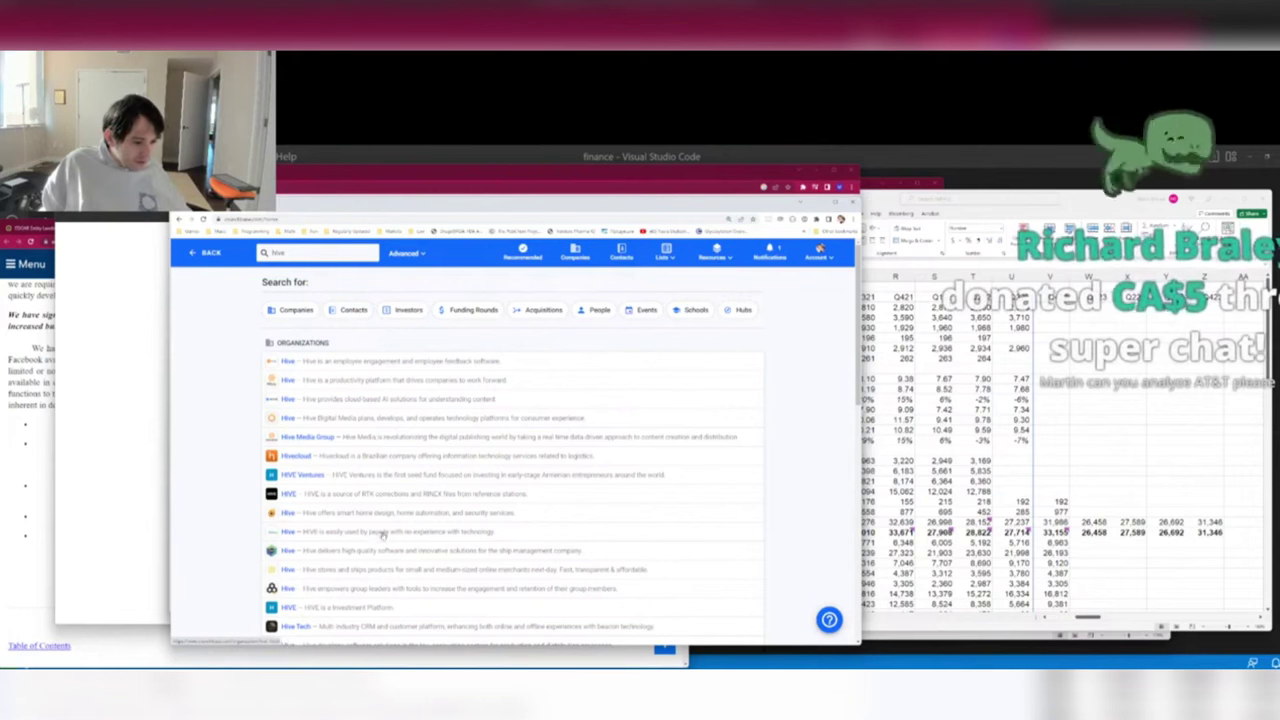
{"action": "scroll", "coordinate": [376, 541], "scroll_direction": "down", "scroll_amount": 5}
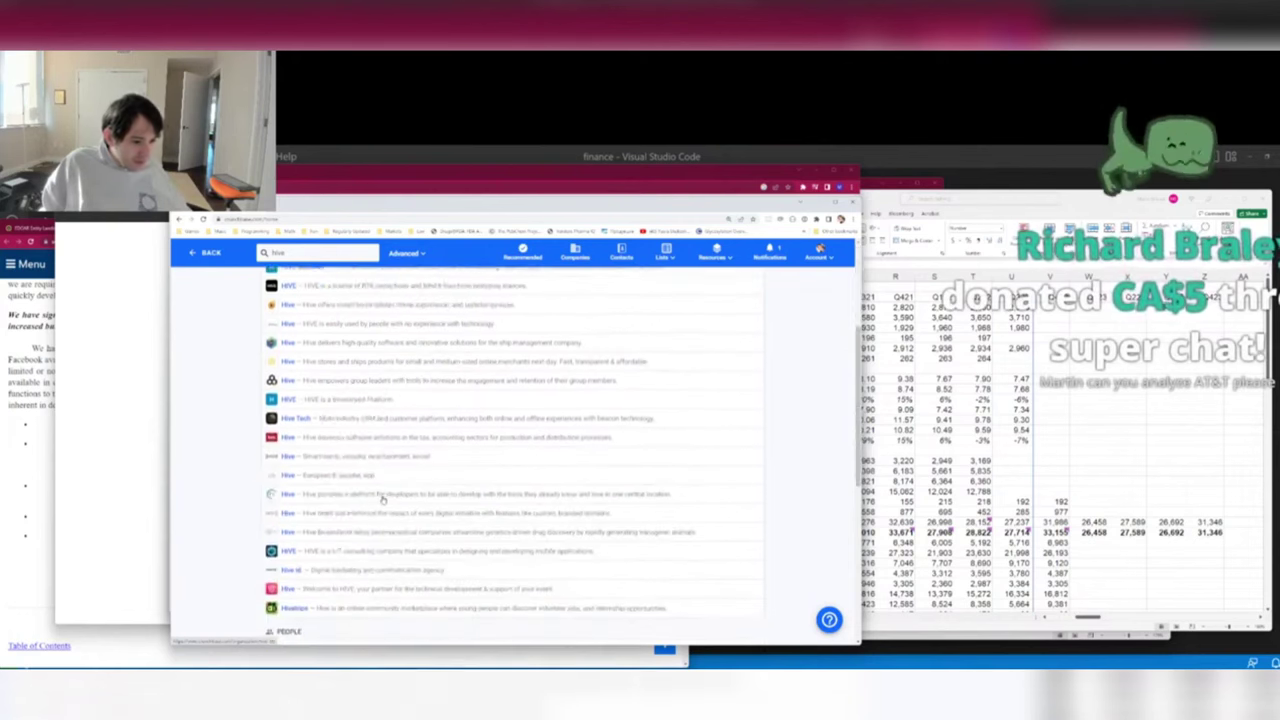
{"action": "scroll", "coordinate": [505, 592], "scroll_direction": "up", "scroll_amount": 1}
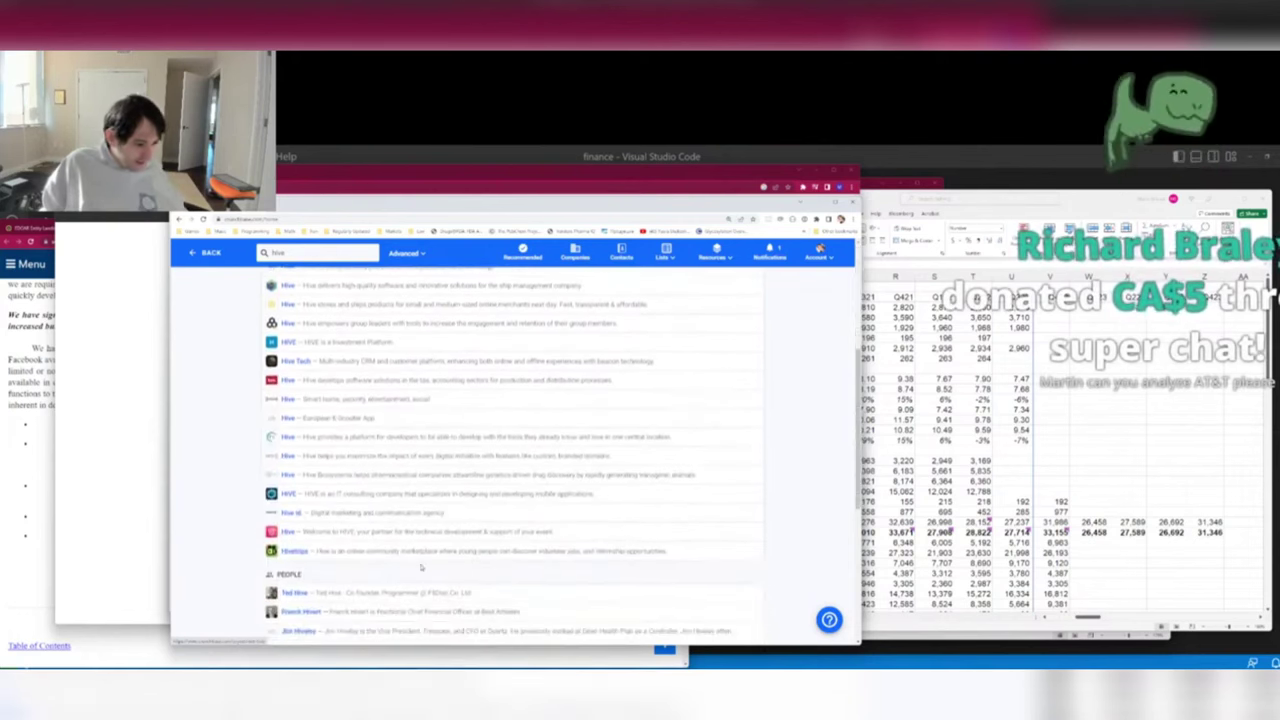
{"action": "scroll", "coordinate": [408, 577], "scroll_direction": "up", "scroll_amount": 4}
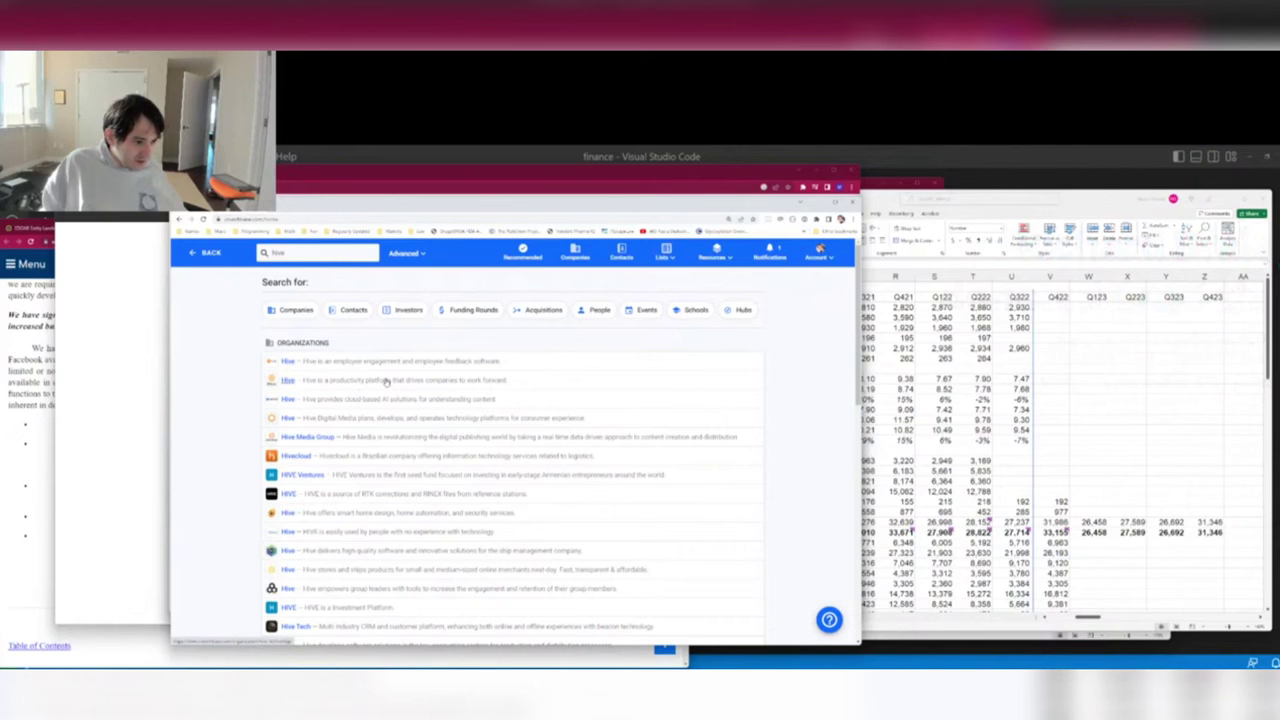
{"action": "left_click", "coordinate": [94, 393]}
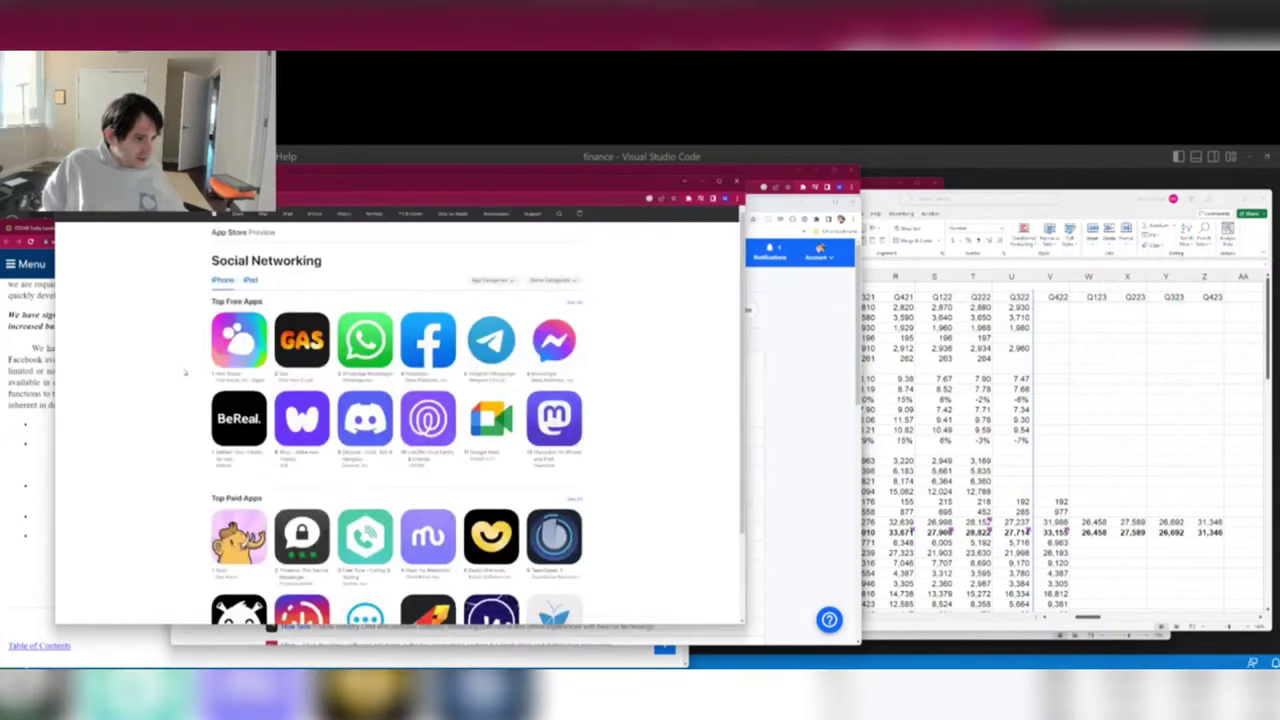
Refine the Crunchbase search to 'hive social', show more organizations, and open a new Chrome window.
{"action": "key", "text": "alt+Tab"}
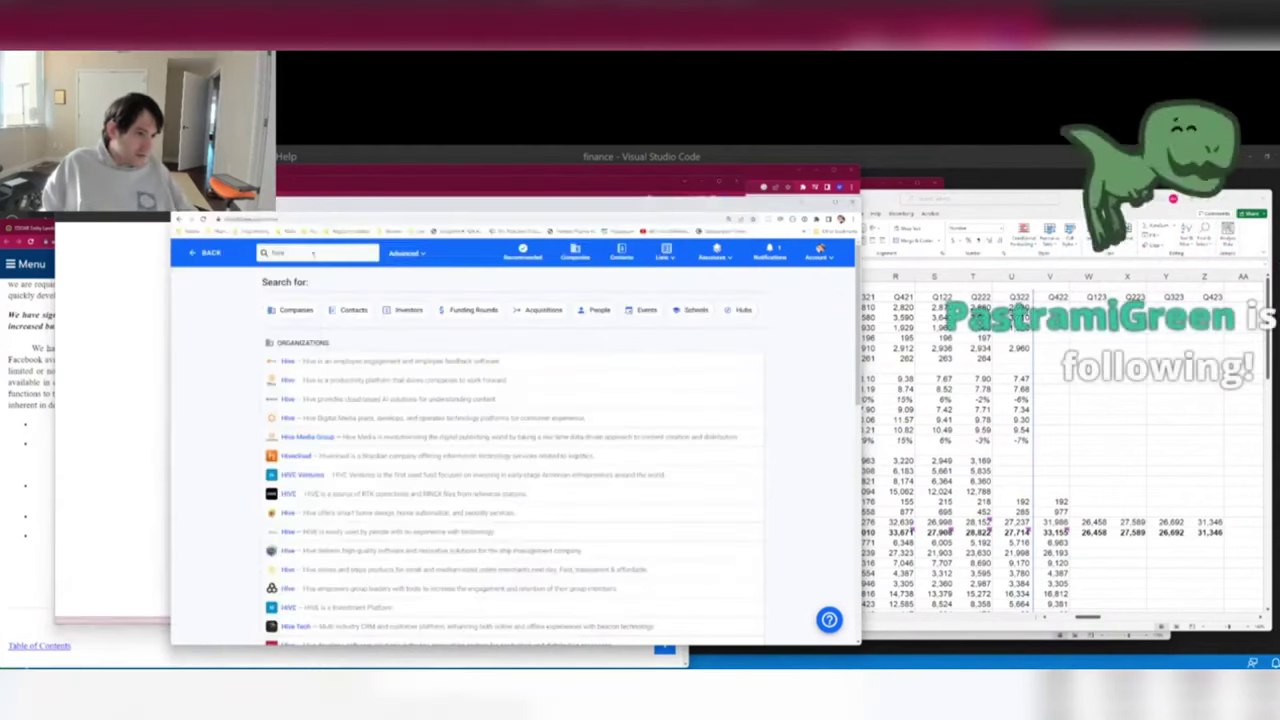
{"action": "type", "text": "social"}
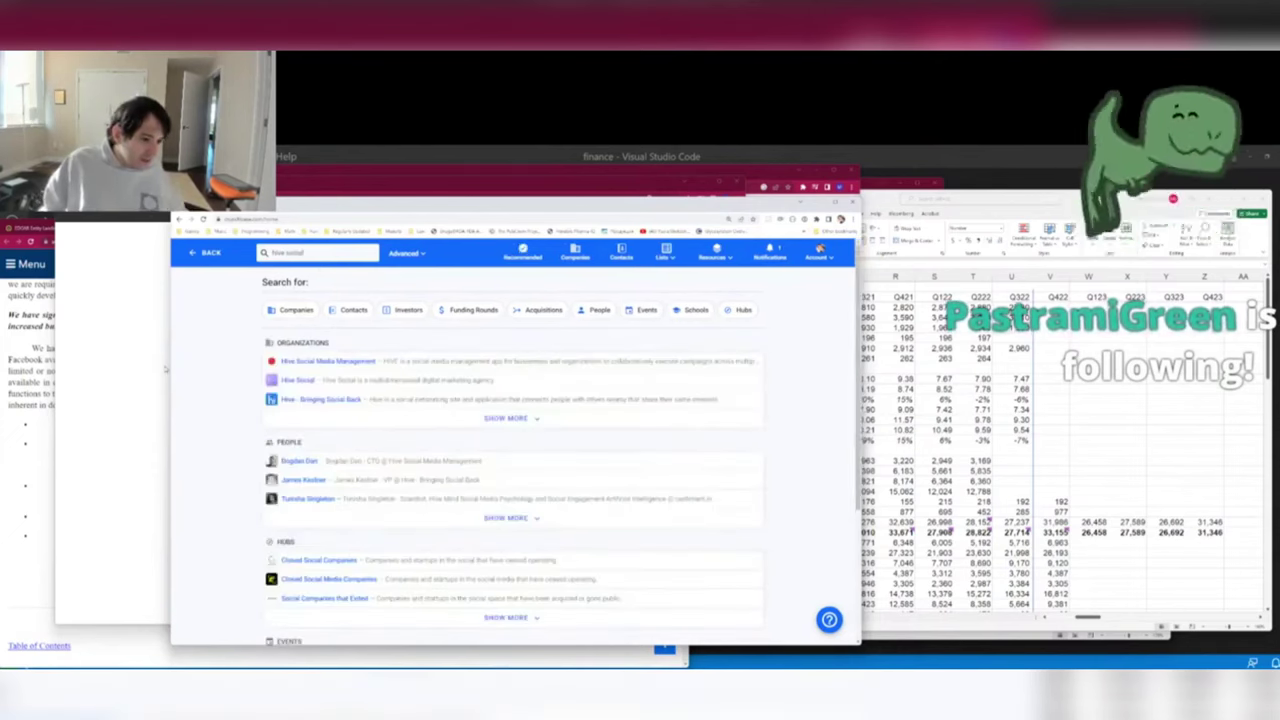
{"action": "left_click", "coordinate": [506, 418]}
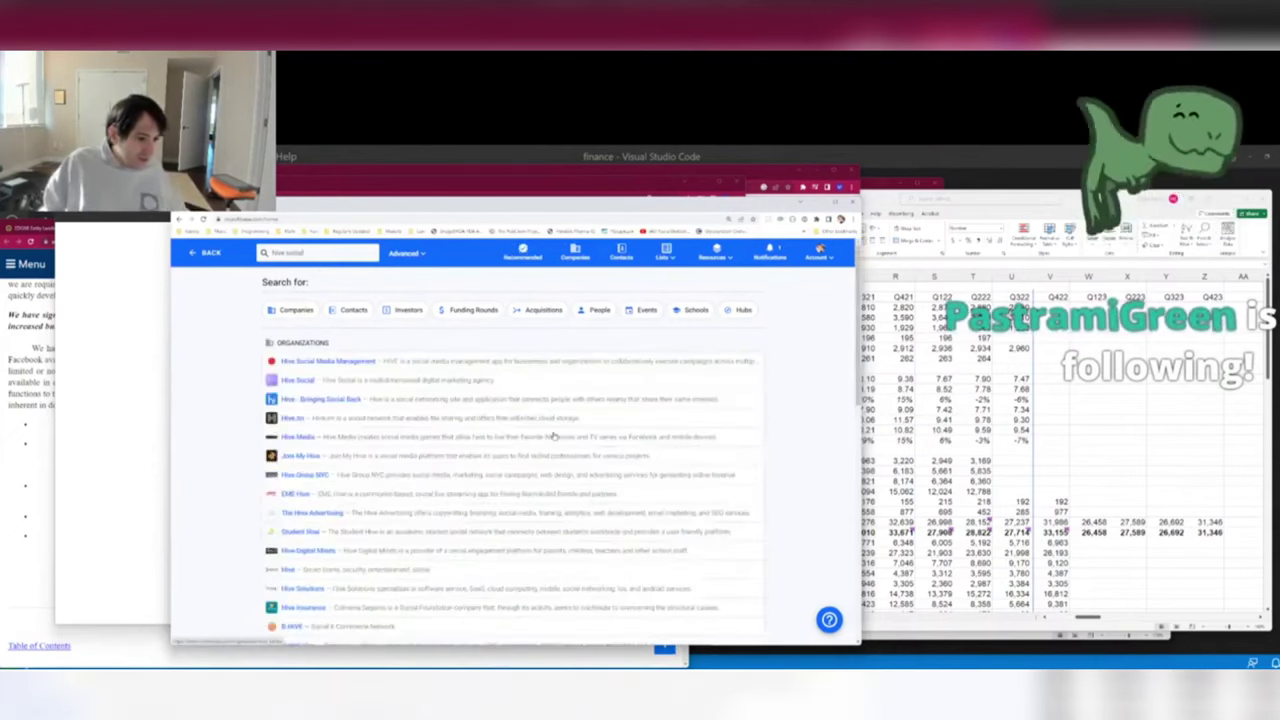
{"action": "left_click", "coordinate": [149, 468]}
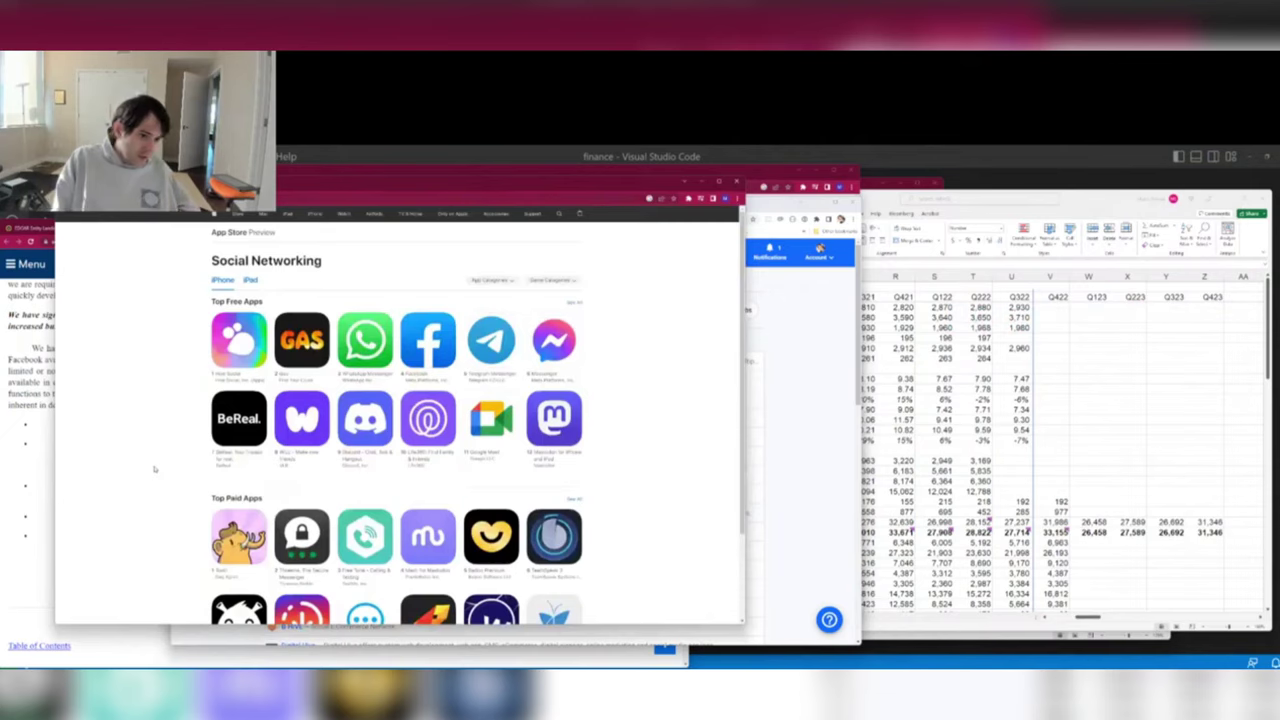
{"action": "key", "text": "ctrl+n"}
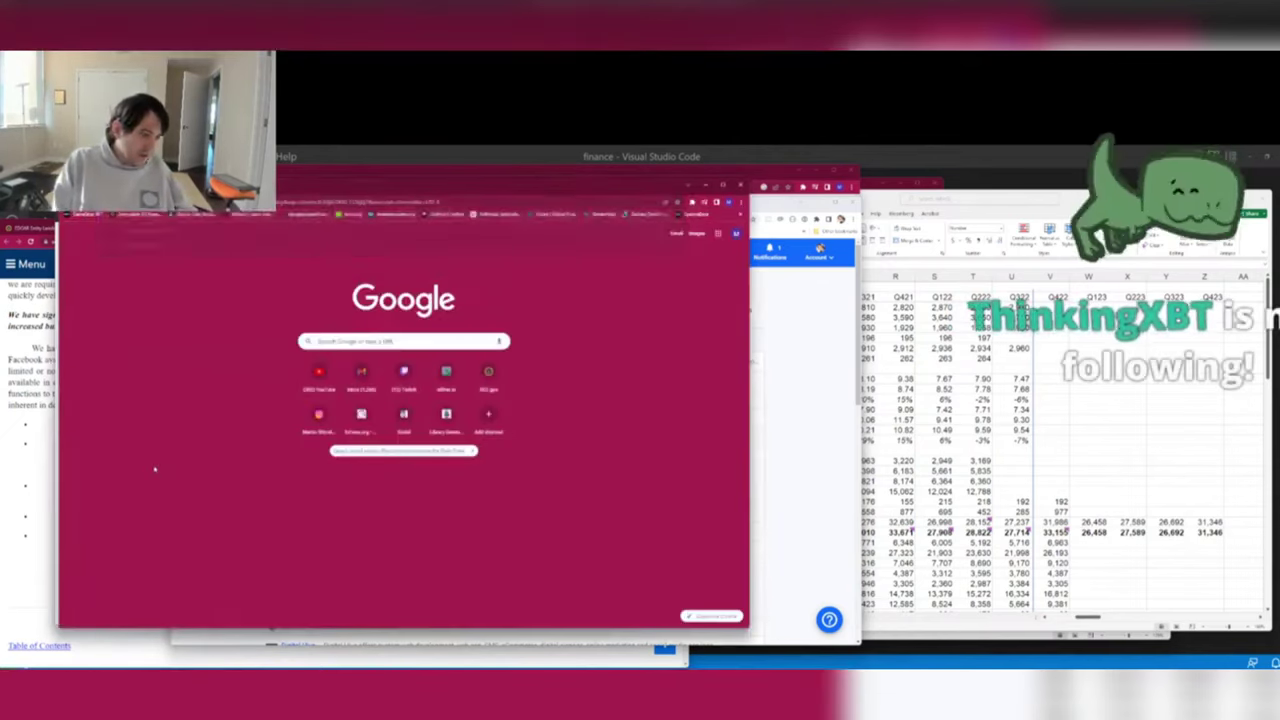
Search Google for 'hive social company' and skim the Forbes article about Hive Social.
{"action": "type", "text": "hive social company"}
{"action": "key", "text": "Return"}
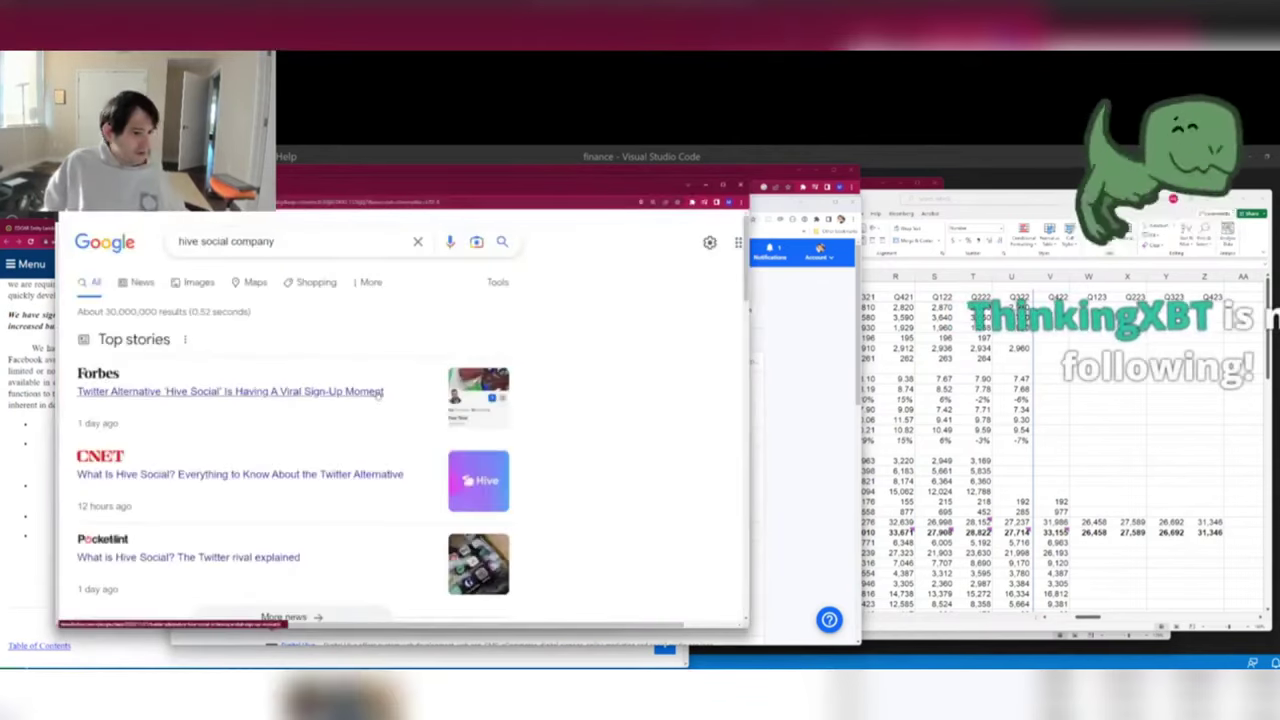
{"action": "left_click", "coordinate": [378, 392]}
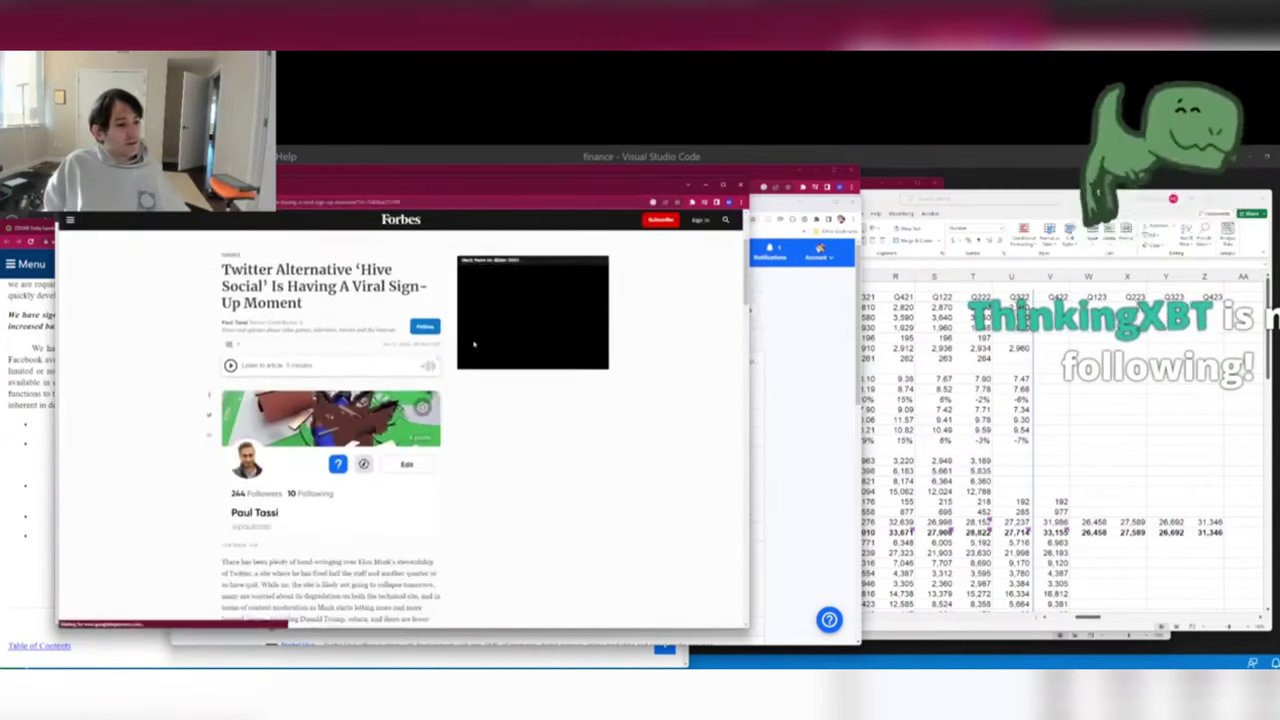
{"action": "scroll", "coordinate": [474, 344], "scroll_direction": "down", "scroll_amount": 3}
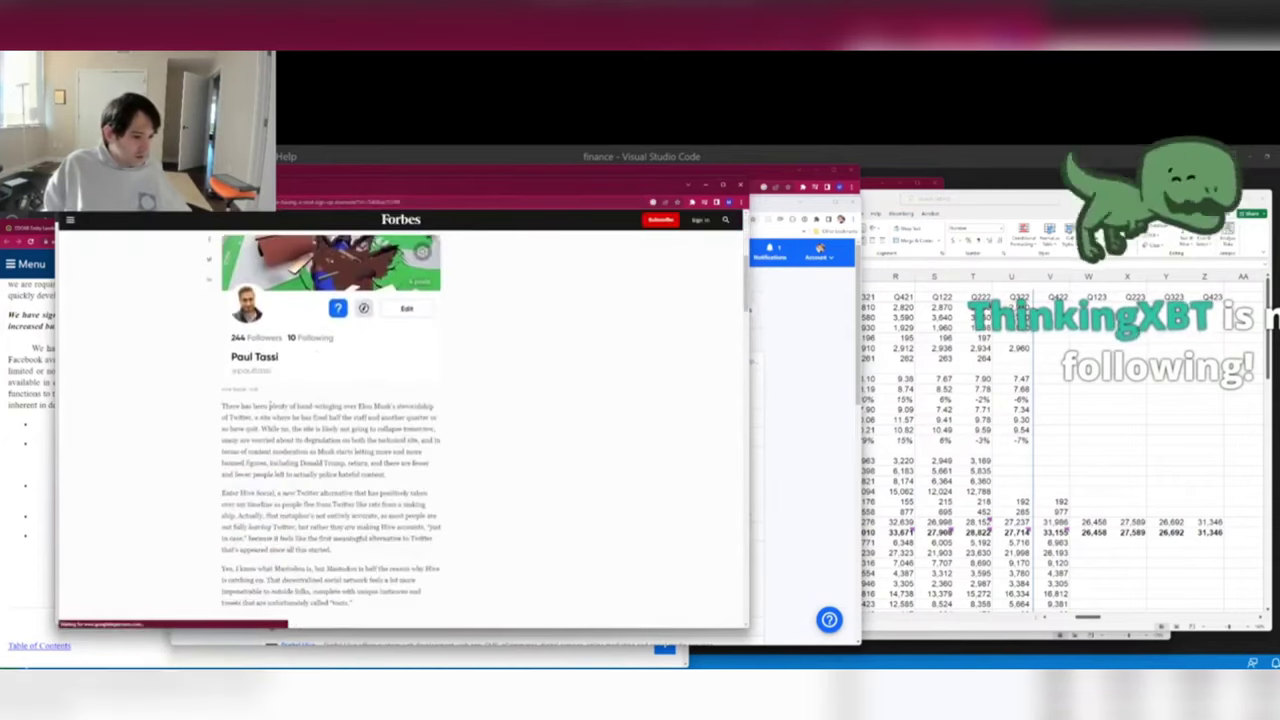
{"action": "left_click_drag", "start_coordinate": [268, 406], "coordinate": [419, 478]}
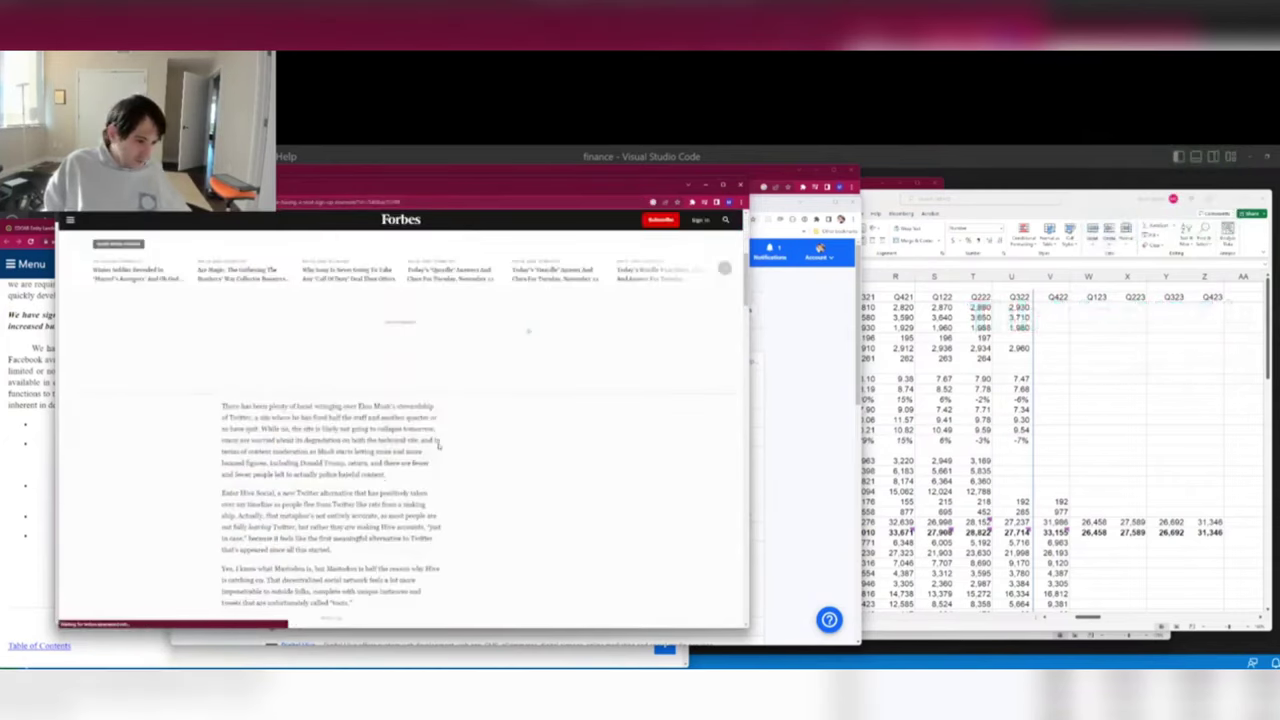
{"action": "scroll", "coordinate": [438, 444], "scroll_direction": "down", "scroll_amount": 5}
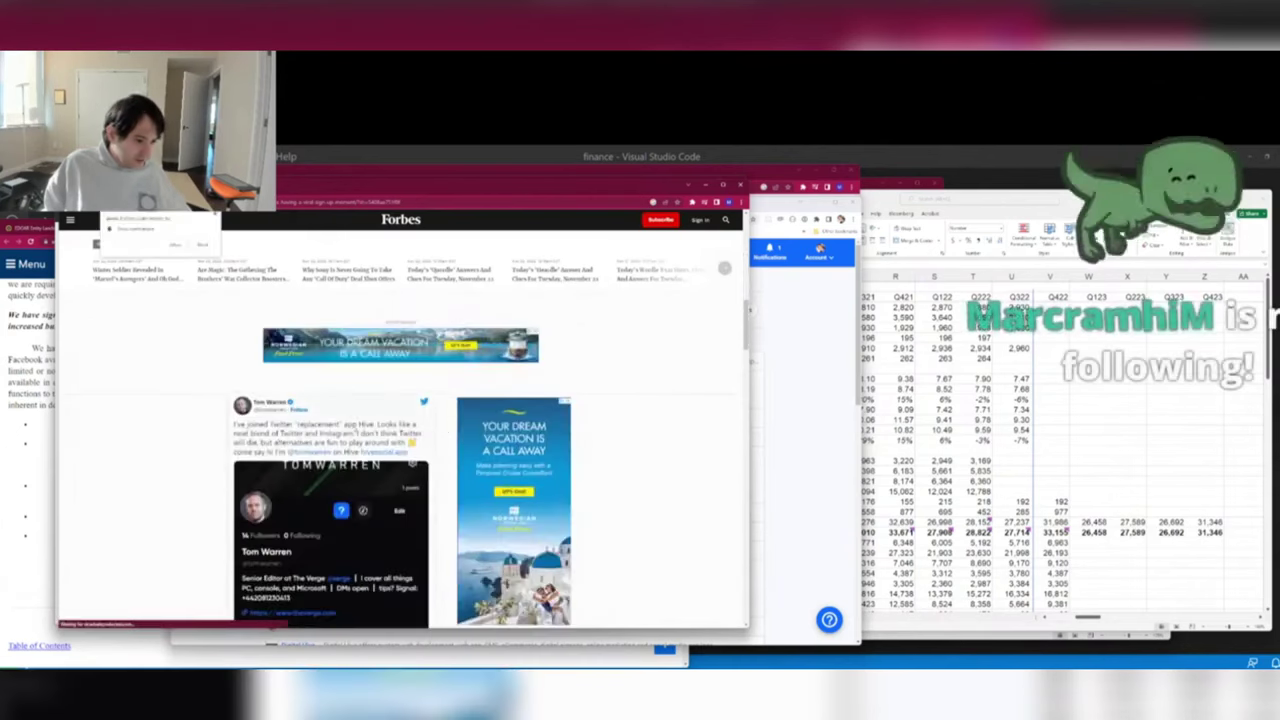
{"action": "scroll", "coordinate": [349, 416], "scroll_direction": "down", "scroll_amount": 5}
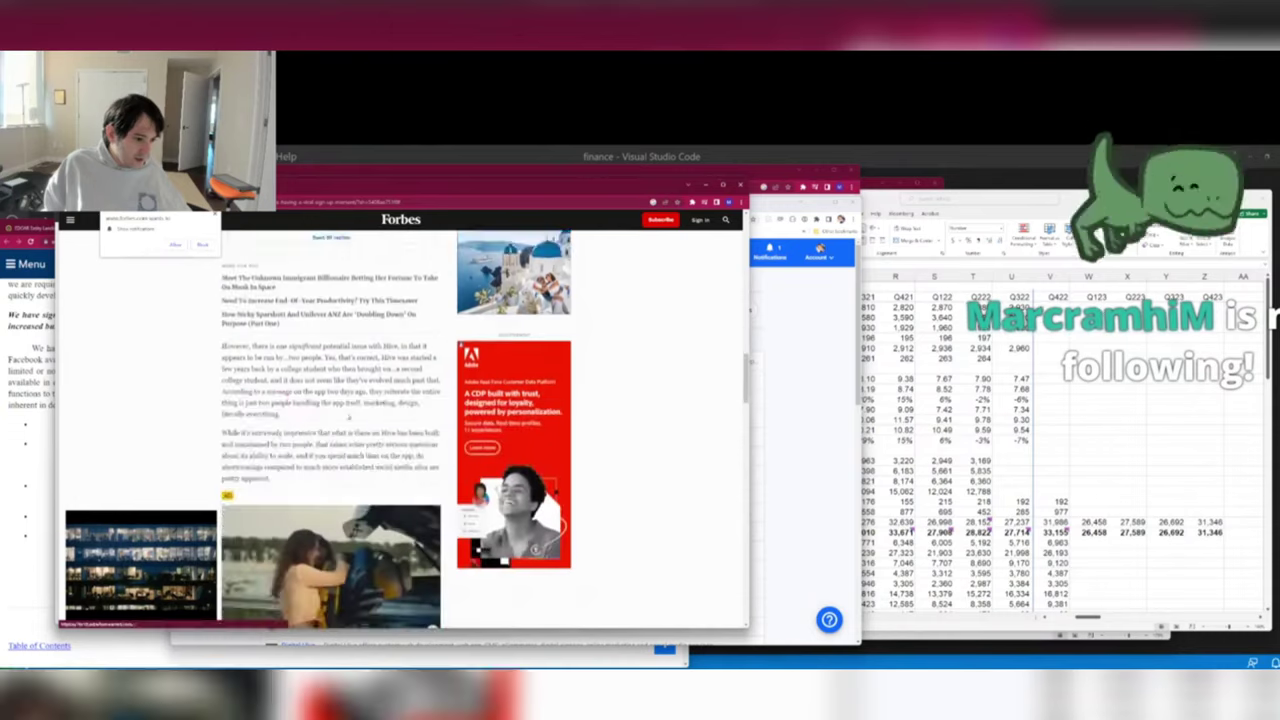
{"action": "scroll", "coordinate": [349, 416], "scroll_direction": "down", "scroll_amount": 5}
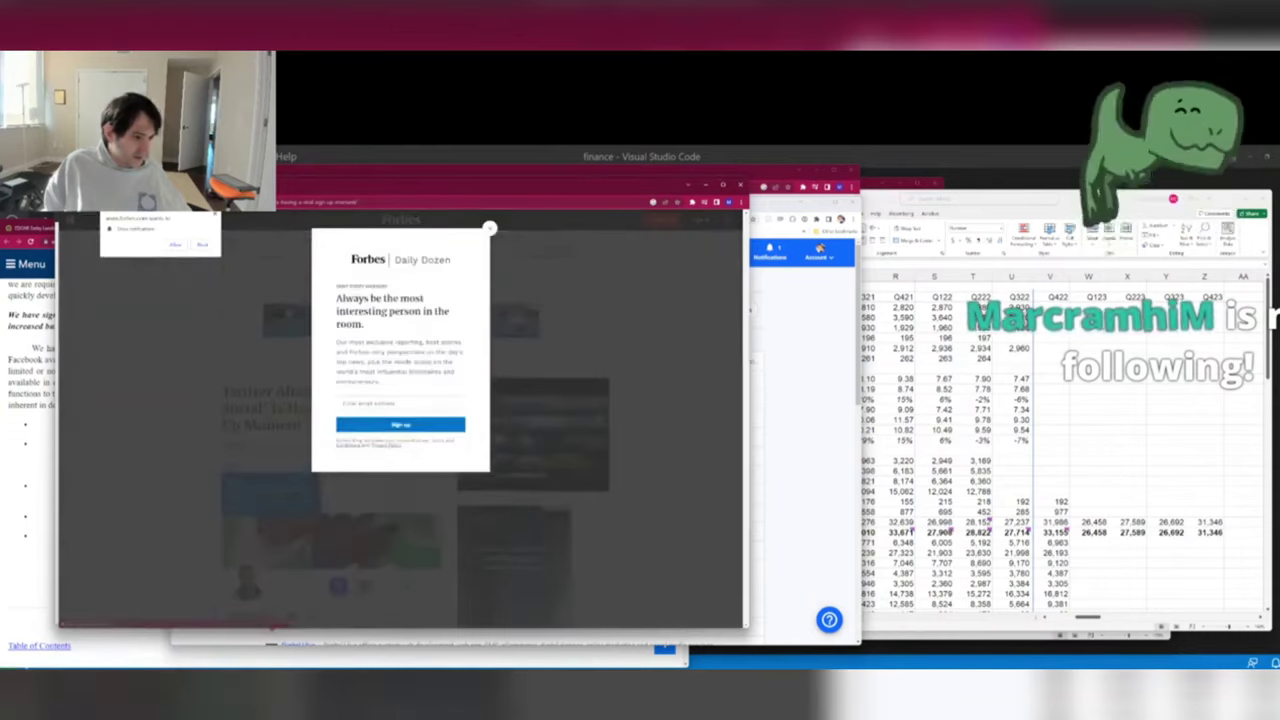
{"action": "left_click", "coordinate": [490, 229]}
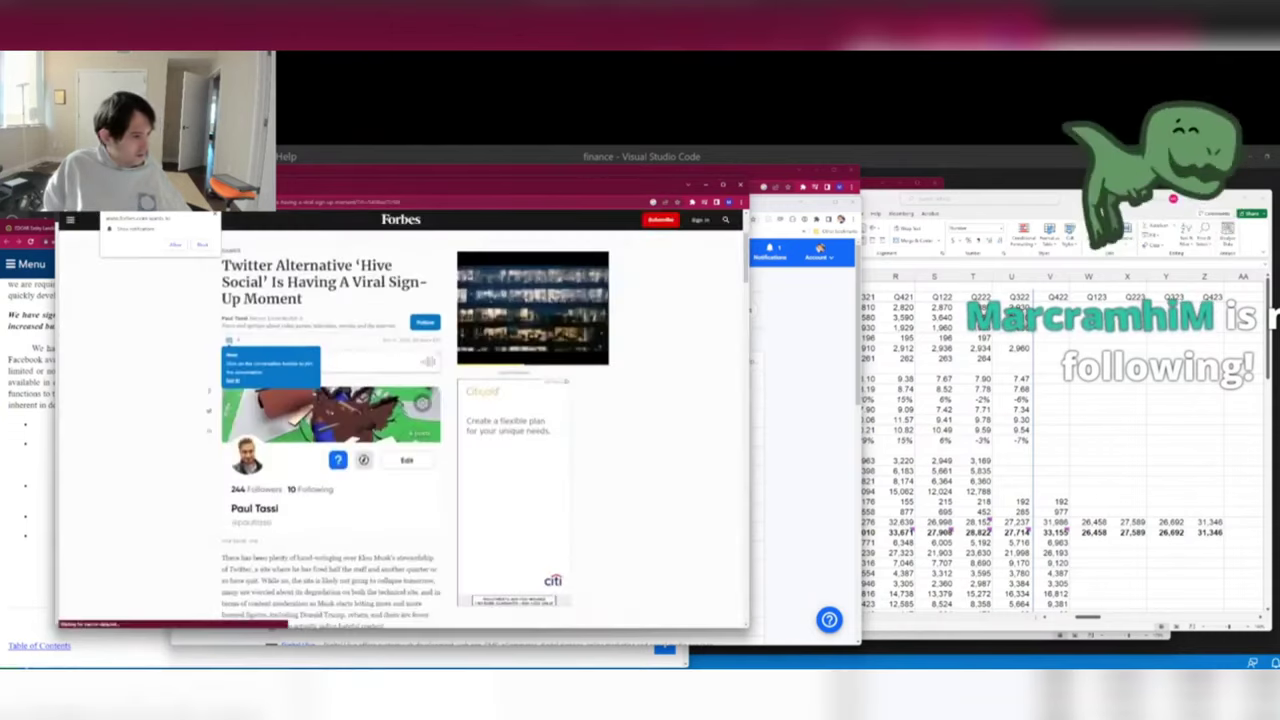
Return to the results and open hivesocial.app's 'The story of how we got started' page.
{"action": "key", "text": "alt+Left"}
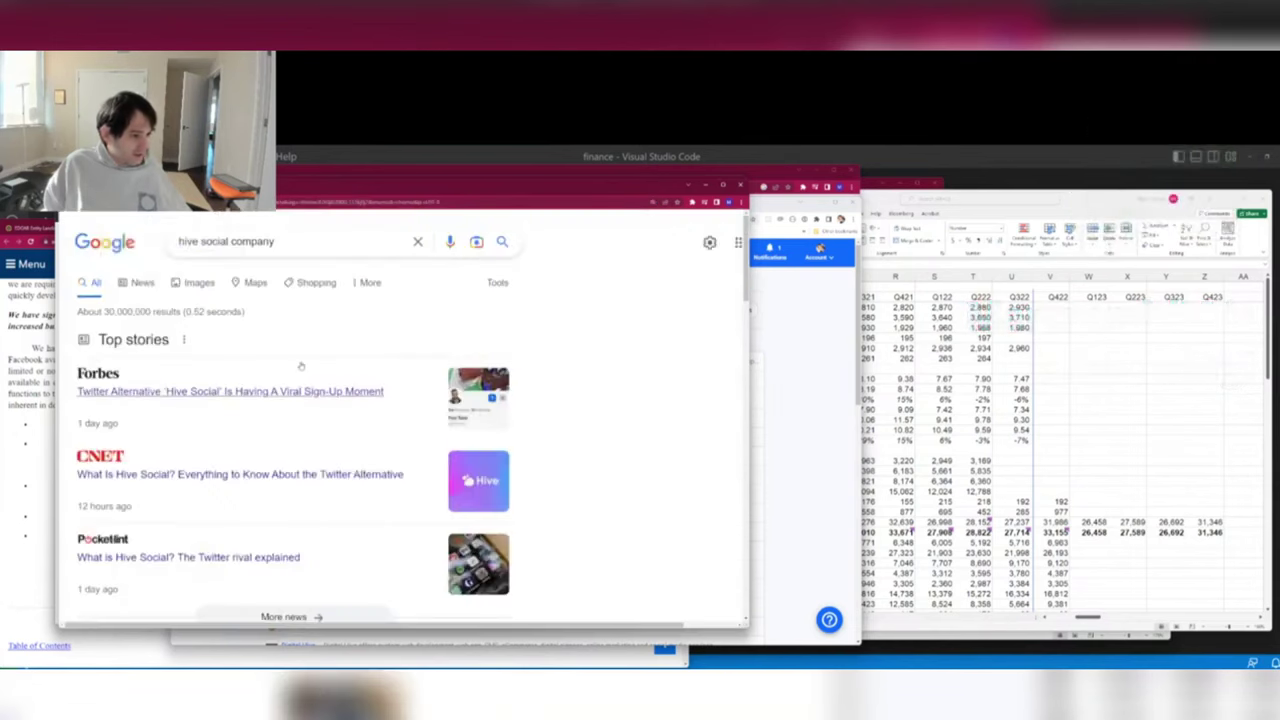
{"action": "scroll", "coordinate": [189, 337], "scroll_direction": "down", "scroll_amount": 2}
{"action": "left_click_drag", "start_coordinate": [119, 320], "coordinate": [227, 409]}
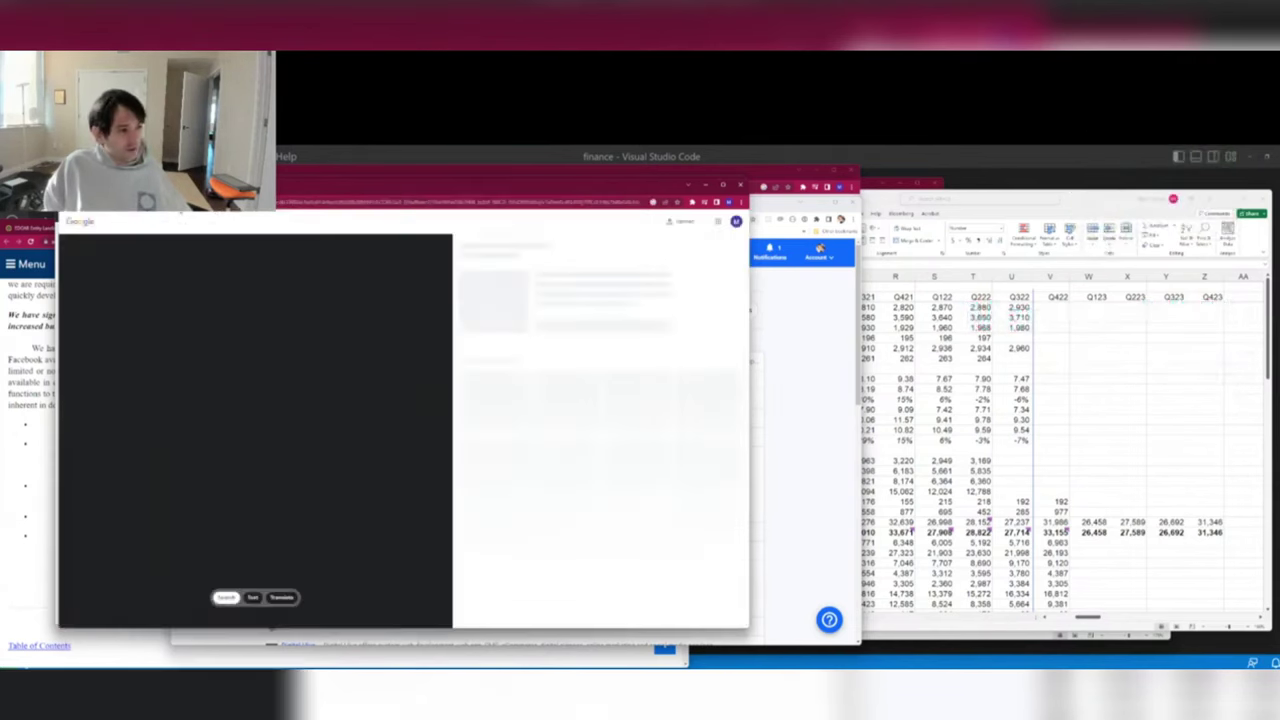
{"action": "key", "text": "alt+Left"}
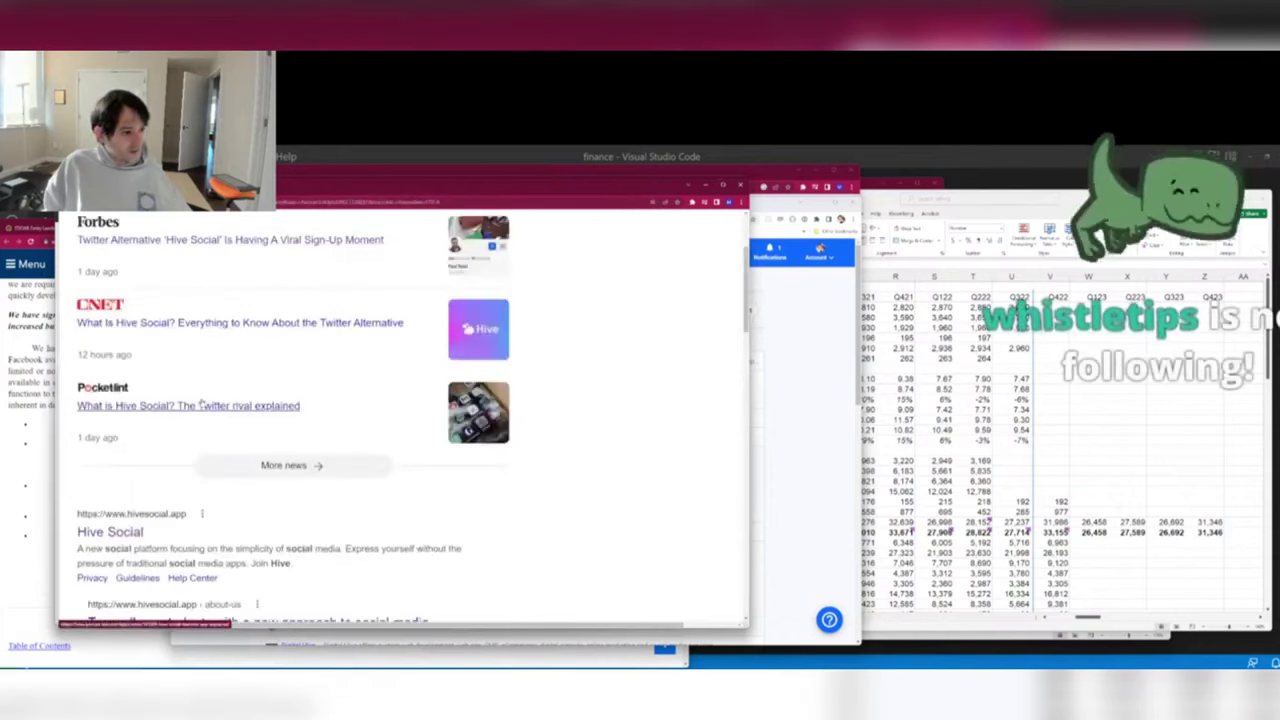
{"action": "scroll", "coordinate": [188, 410], "scroll_direction": "down", "scroll_amount": 3}
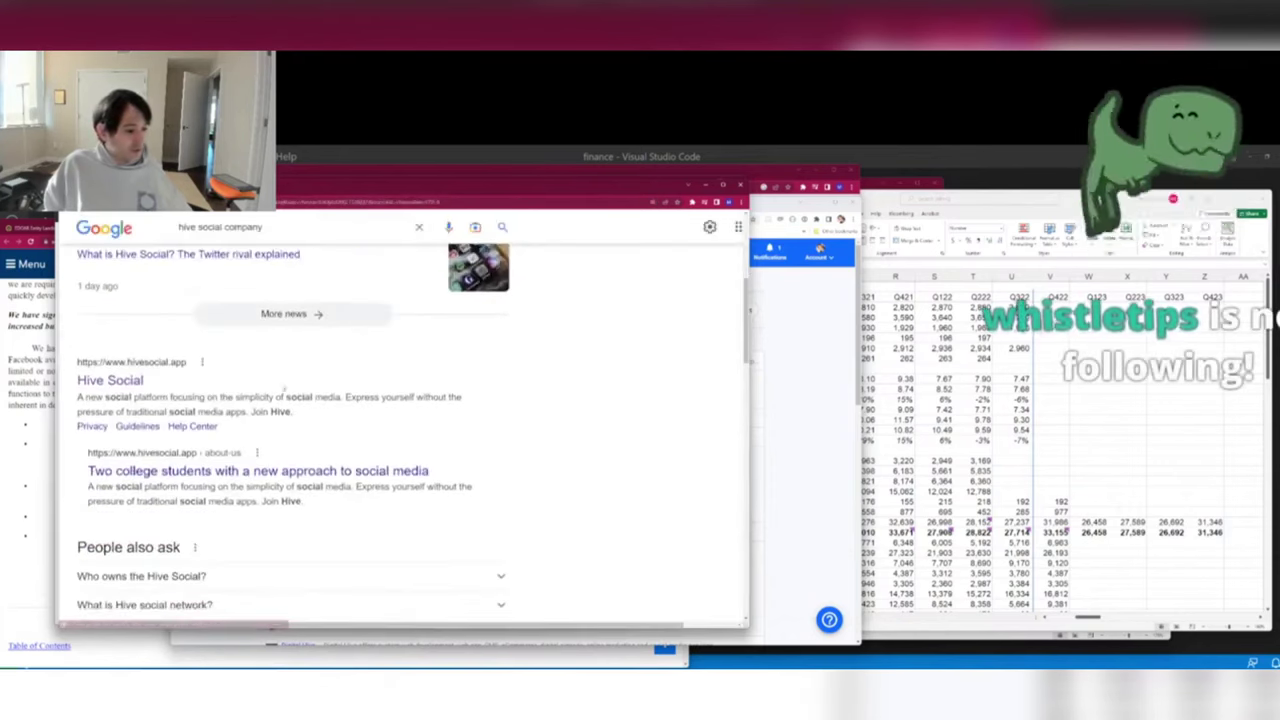
{"action": "left_click", "coordinate": [220, 395]}
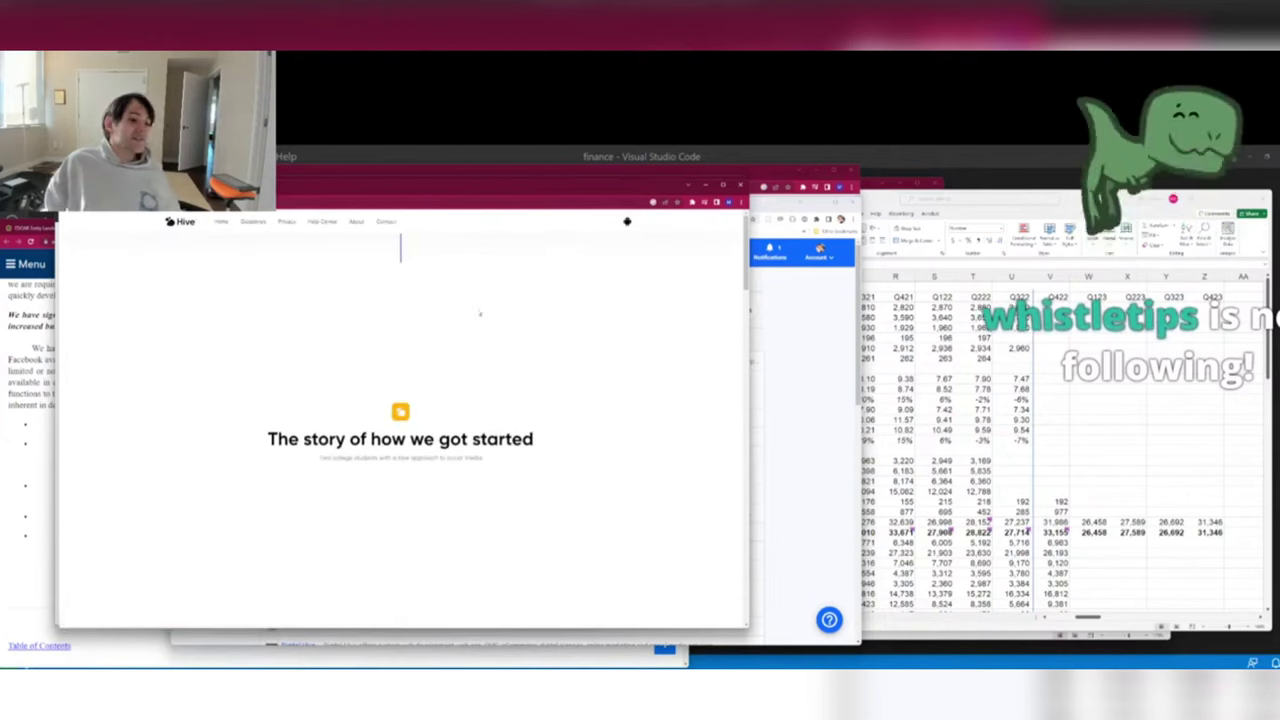
Start reading Hive's timeline, highlighting the June 2019 founder entry and its description.
{"action": "scroll", "coordinate": [343, 288], "scroll_direction": "down", "scroll_amount": 2}
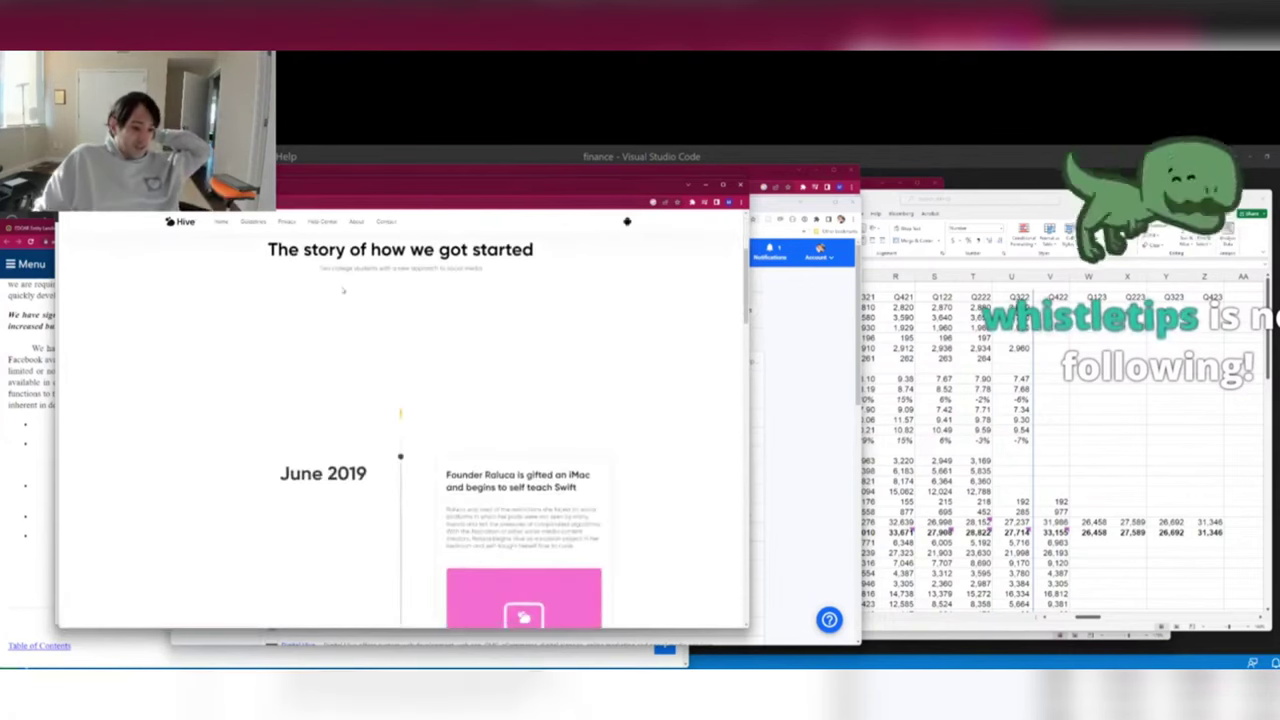
{"action": "scroll", "coordinate": [343, 290], "scroll_direction": "down", "scroll_amount": 2}
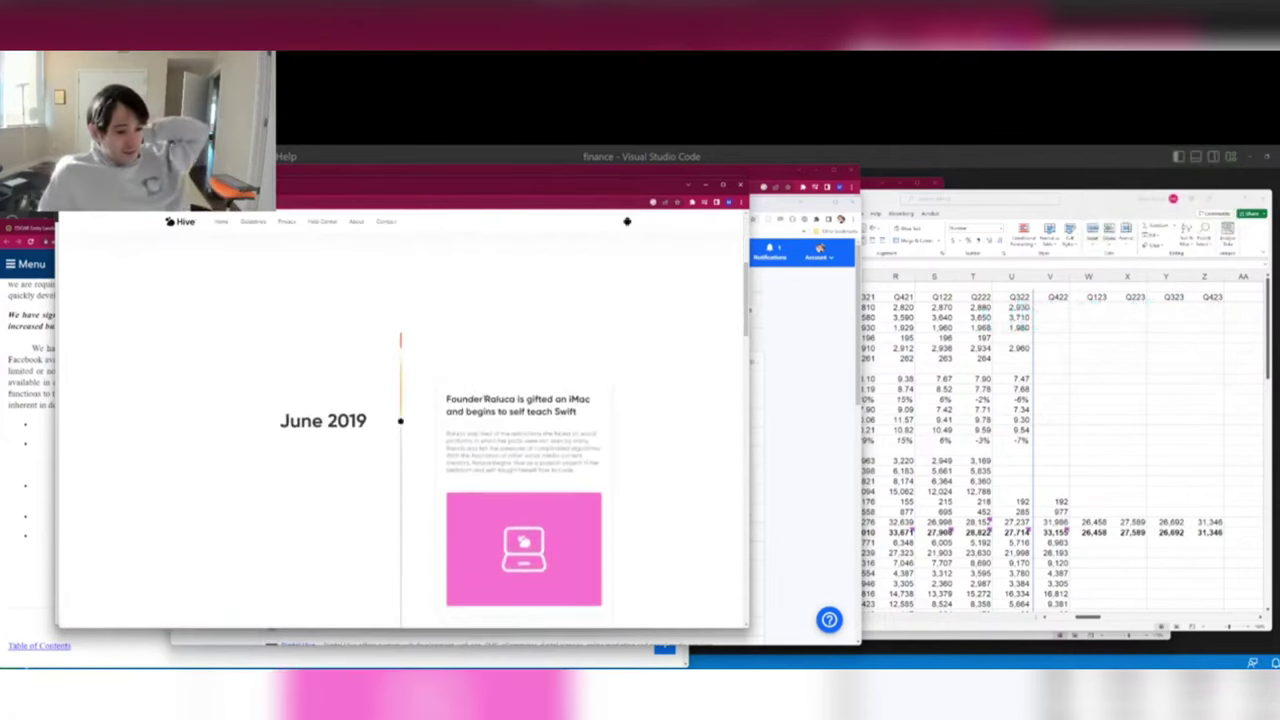
{"action": "left_click_drag", "start_coordinate": [540, 400], "coordinate": [586, 423]}
{"action": "left_click_drag", "start_coordinate": [466, 411], "coordinate": [541, 411]}
{"action": "left_click", "coordinate": [560, 428]}
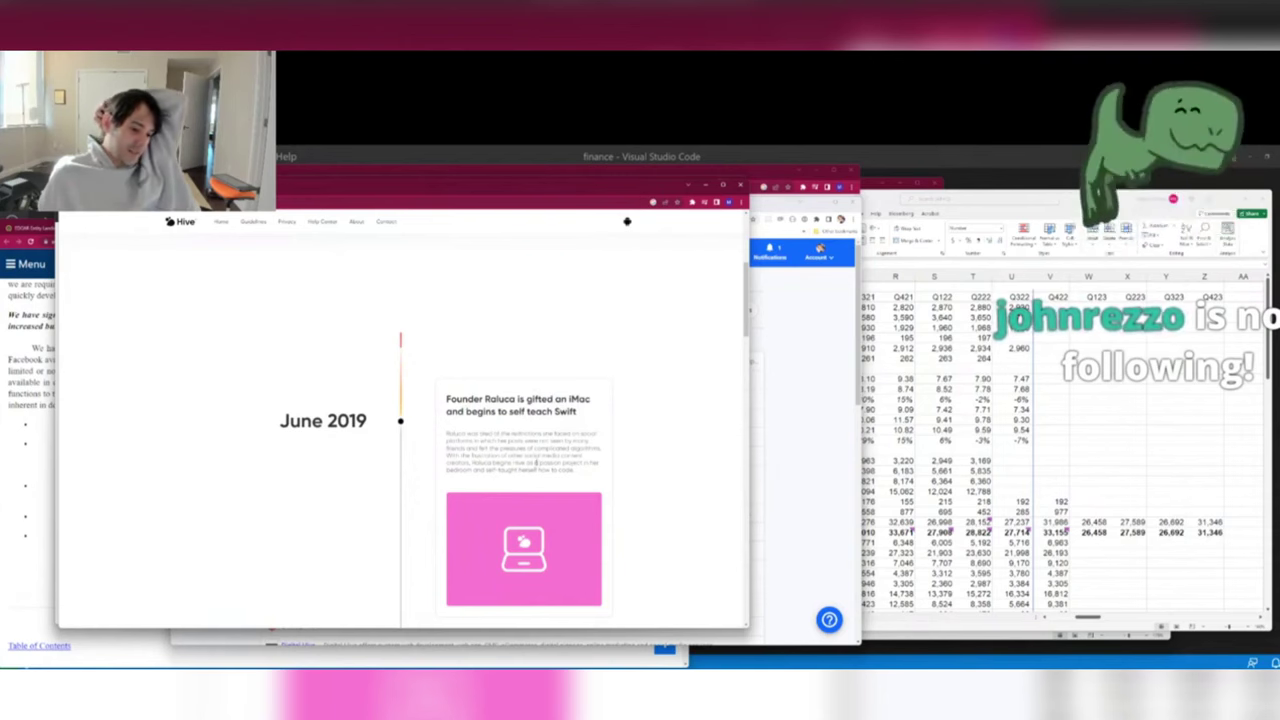
{"action": "left_click_drag", "start_coordinate": [470, 463], "coordinate": [583, 471]}
{"action": "left_click", "coordinate": [567, 440]}
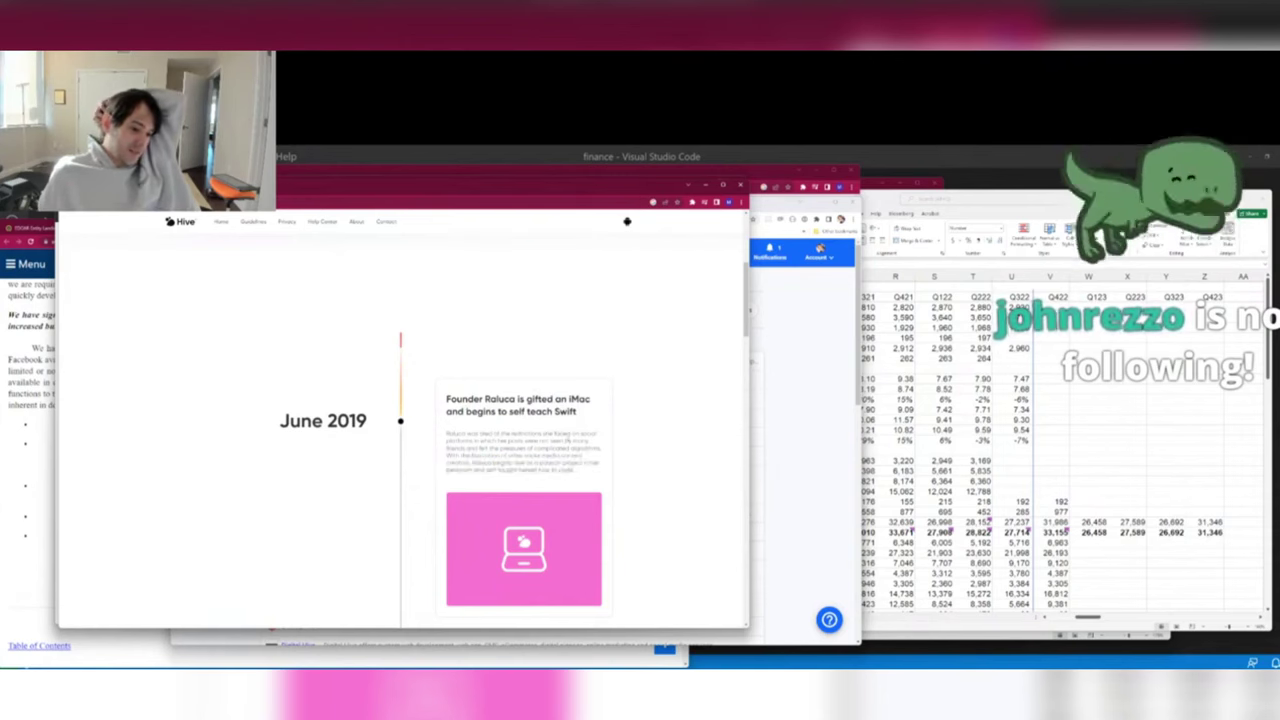
Read further down the timeline, highlighting the First Check funding paragraph.
{"action": "scroll", "coordinate": [535, 399], "scroll_direction": "down", "scroll_amount": 3}
{"action": "scroll", "coordinate": [535, 399], "scroll_direction": "up", "scroll_amount": 5}
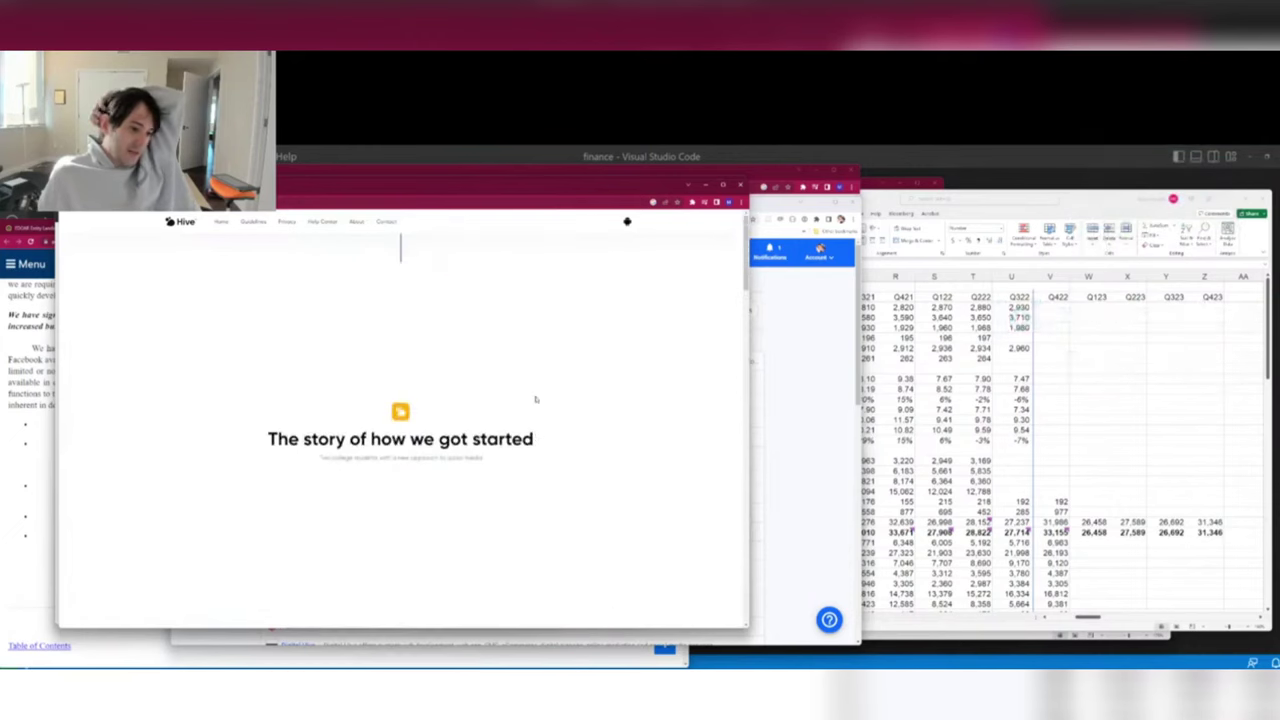
{"action": "scroll", "coordinate": [535, 399], "scroll_direction": "down", "scroll_amount": 3}
{"action": "scroll", "coordinate": [536, 398], "scroll_direction": "down", "scroll_amount": 1}
{"action": "scroll", "coordinate": [536, 398], "scroll_direction": "down", "scroll_amount": 5}
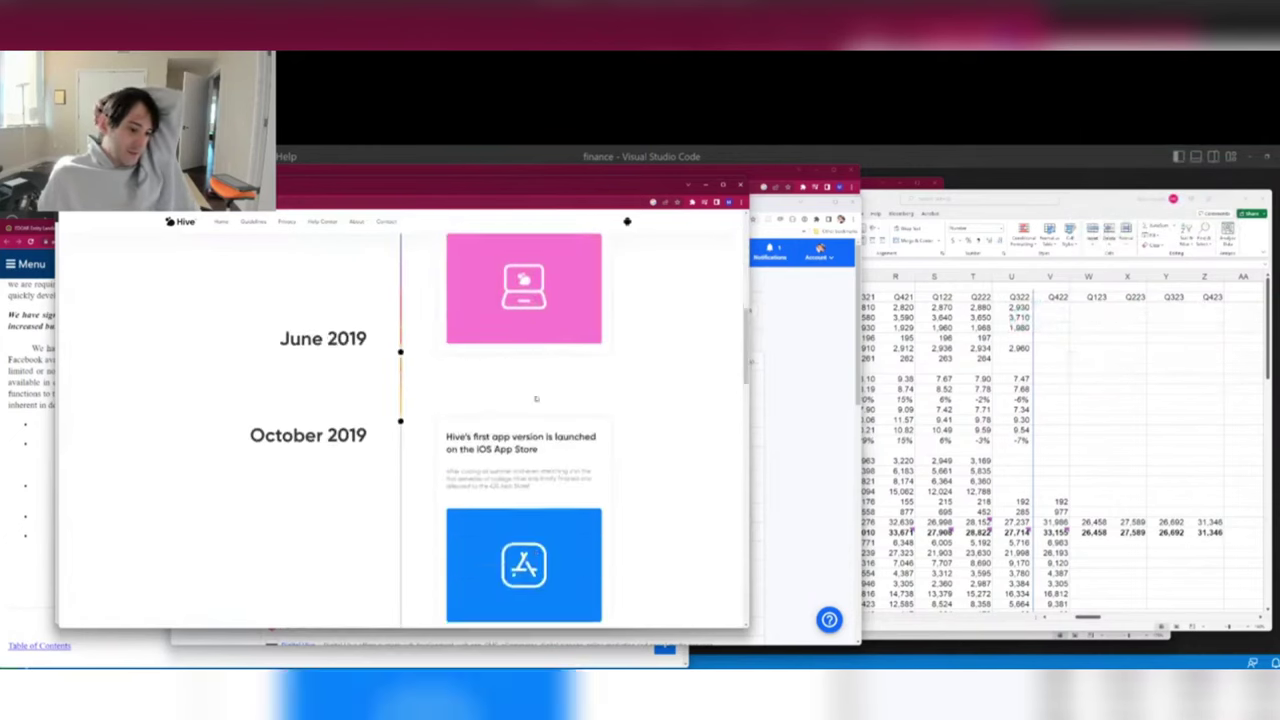
{"action": "scroll", "coordinate": [536, 398], "scroll_direction": "down", "scroll_amount": 10}
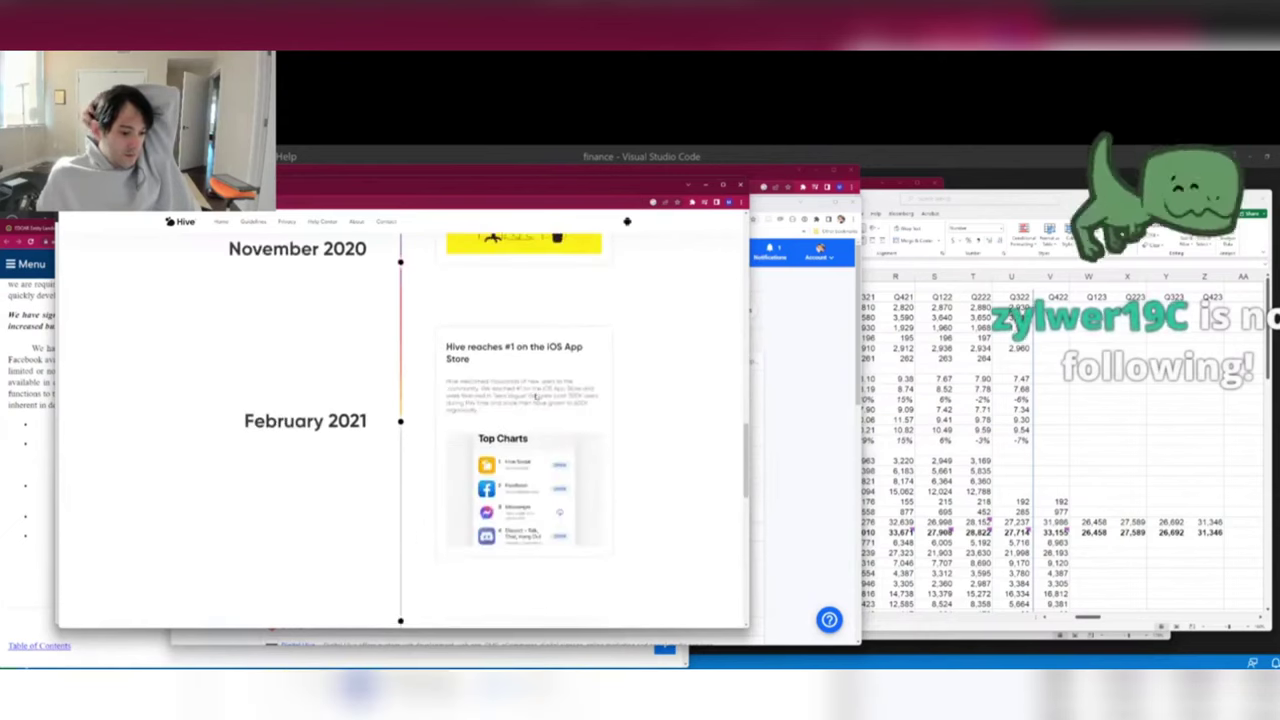
{"action": "scroll", "coordinate": [539, 397], "scroll_direction": "up", "scroll_amount": 3}
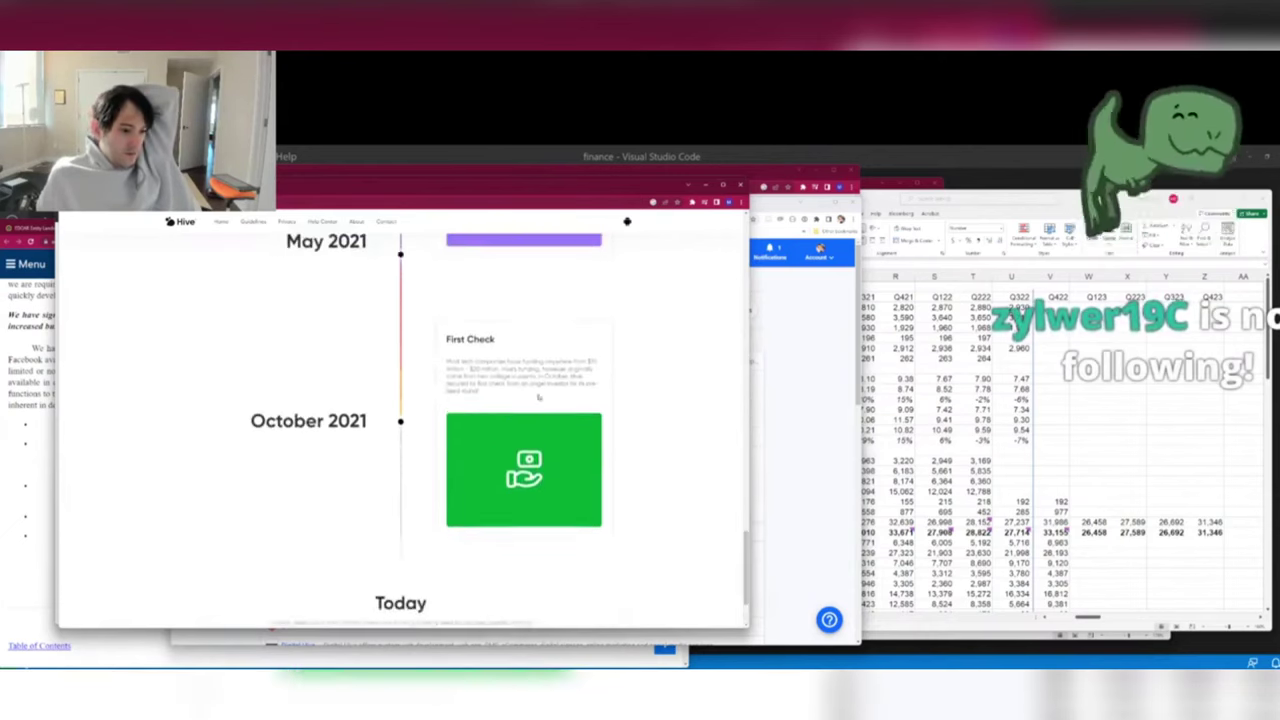
{"action": "left_click_drag", "start_coordinate": [449, 381], "coordinate": [615, 405]}
{"action": "left_click", "coordinate": [527, 420]}
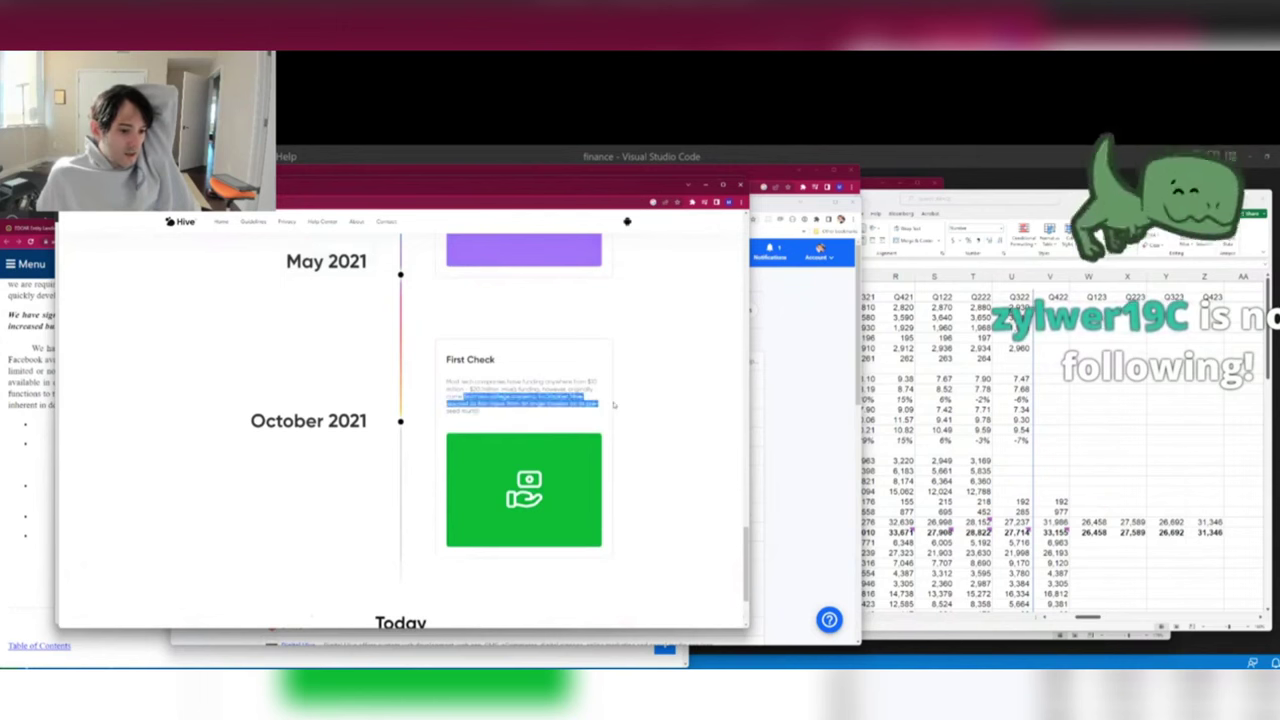
{"action": "left_click", "coordinate": [577, 418]}
{"action": "mouse_move", "coordinate": [446, 381]}
{"action": "left_mouse_down"}
{"action": "mouse_move", "coordinate": [517, 385]}
{"action": "mouse_move", "coordinate": [503, 420]}
{"action": "mouse_move", "coordinate": [447, 382]}
{"action": "mouse_move", "coordinate": [446, 361]}
{"action": "left_mouse_up"}
{"action": "left_click", "coordinate": [503, 412]}
{"action": "left_click", "coordinate": [446, 360]}
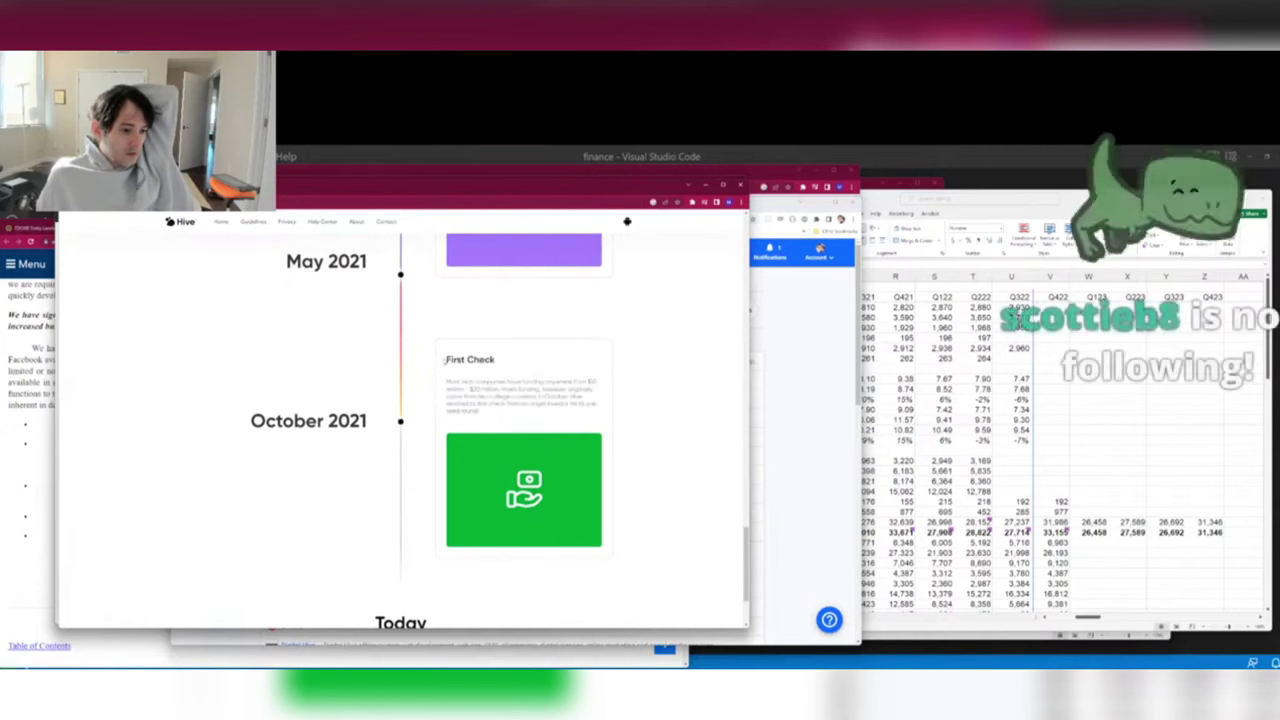
Read the Today and October 2021 entries, then revisit the May 2021 card.
{"action": "scroll", "coordinate": [451, 359], "scroll_direction": "down", "scroll_amount": 2}
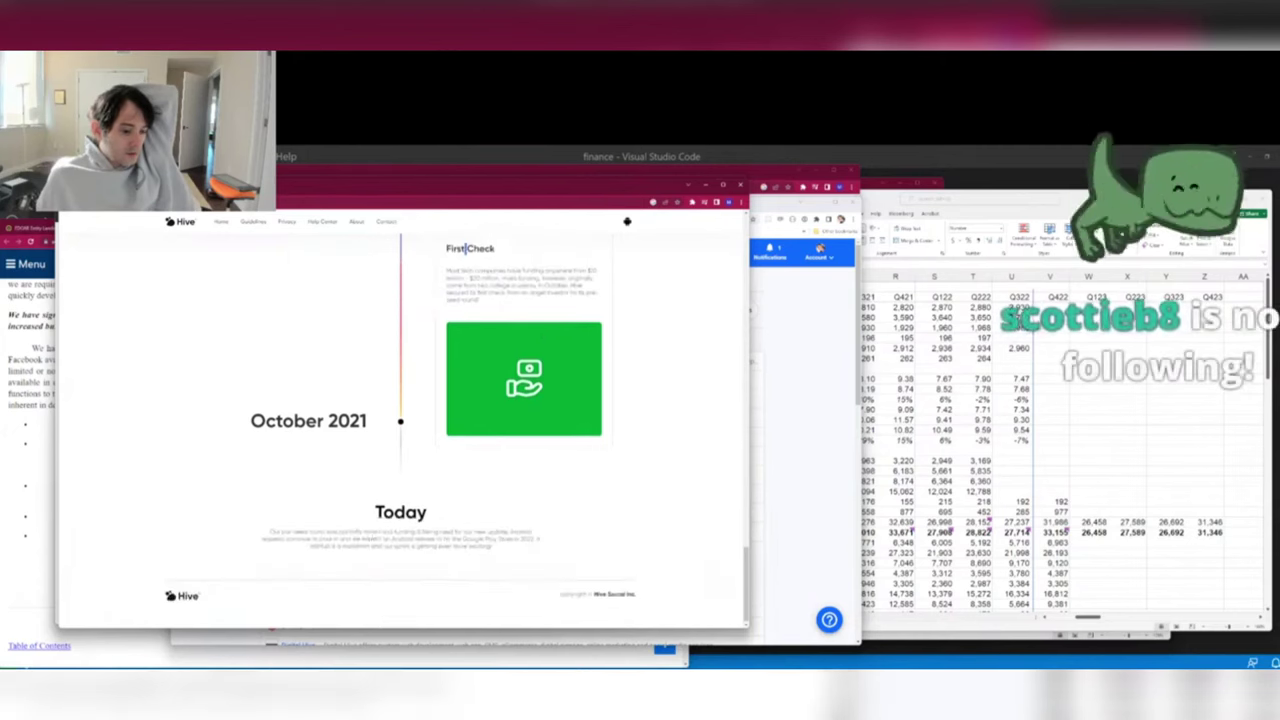
{"action": "double_click", "coordinate": [400, 509]}
{"action": "left_click", "coordinate": [421, 536]}
{"action": "left_click_drag", "start_coordinate": [492, 543], "coordinate": [271, 506]}
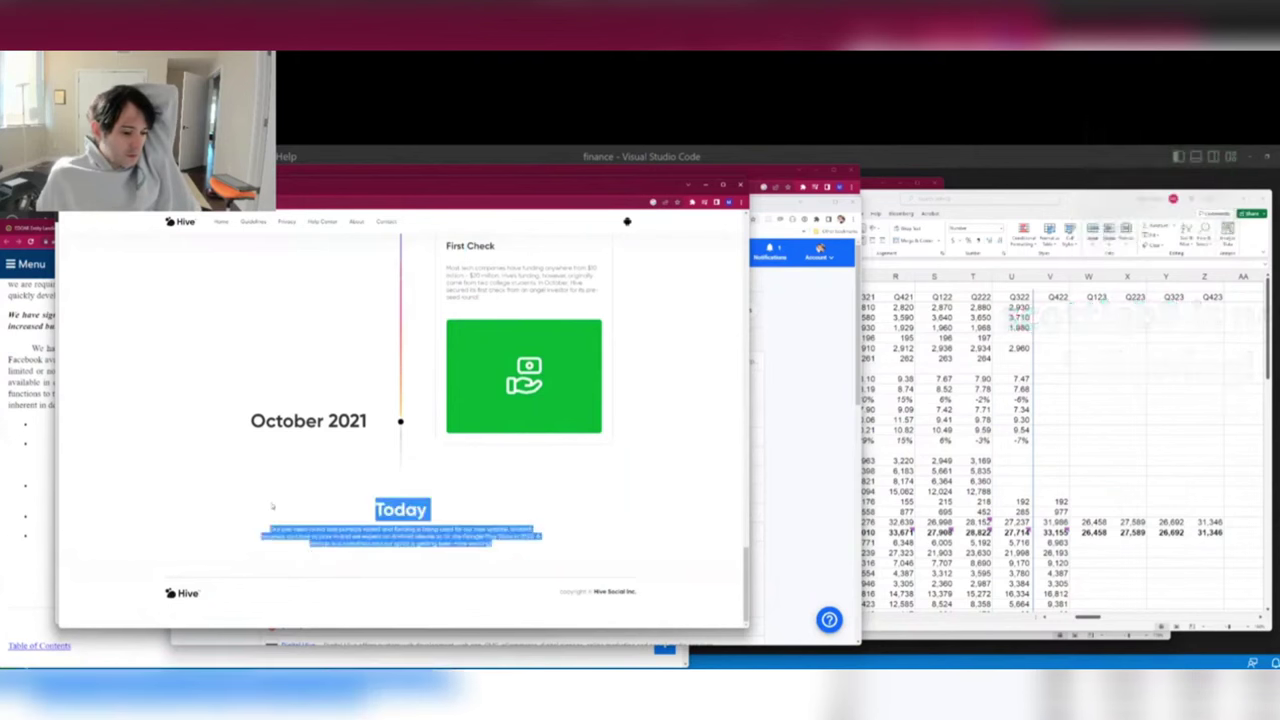
{"action": "left_click", "coordinate": [271, 506]}
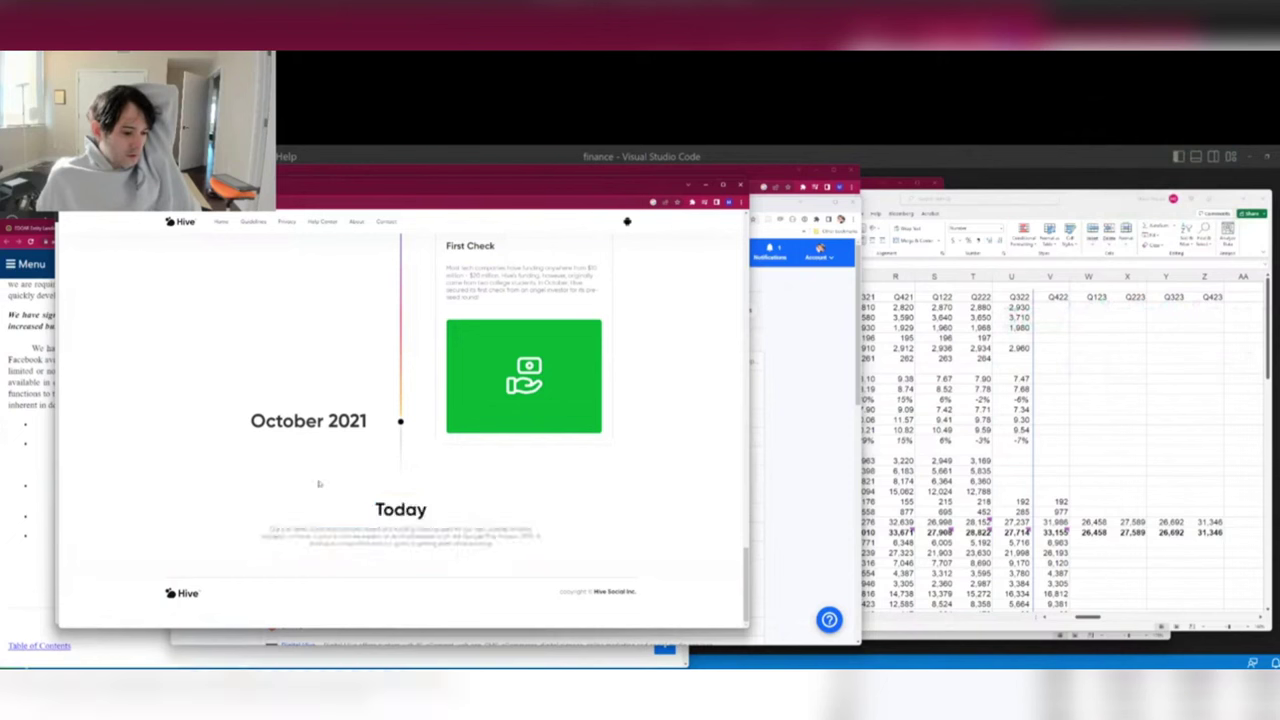
{"action": "triple_click", "coordinate": [330, 421]}
{"action": "scroll", "coordinate": [352, 443], "scroll_direction": "up", "scroll_amount": 2}
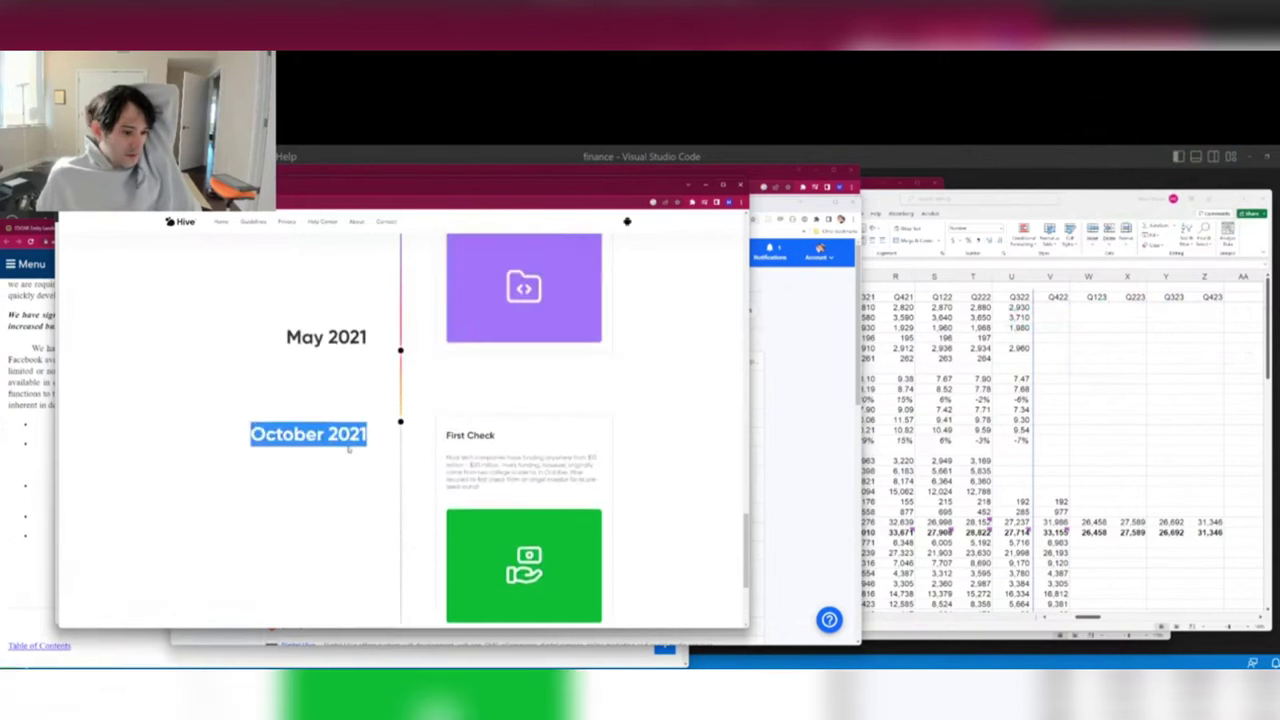
{"action": "left_click", "coordinate": [349, 434]}
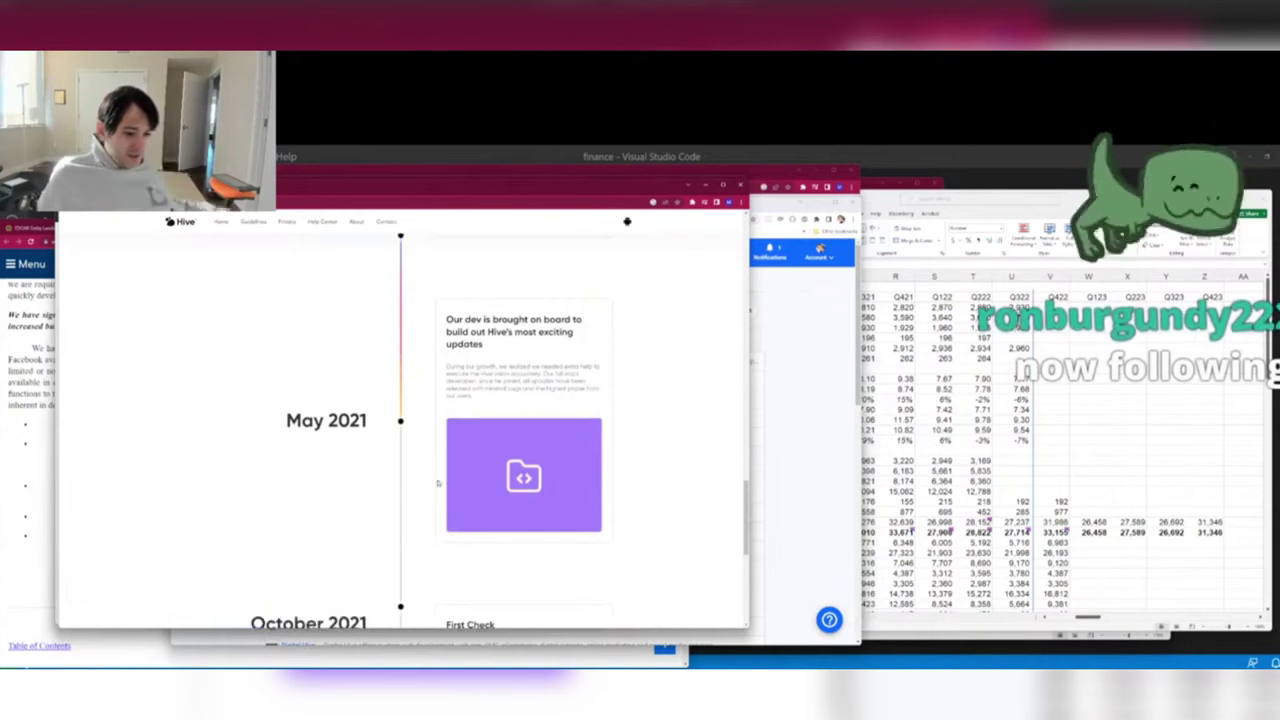
{"action": "scroll", "coordinate": [510, 358], "scroll_direction": "up", "scroll_amount": 2}
{"action": "scroll", "coordinate": [512, 360], "scroll_direction": "down", "scroll_amount": 2}
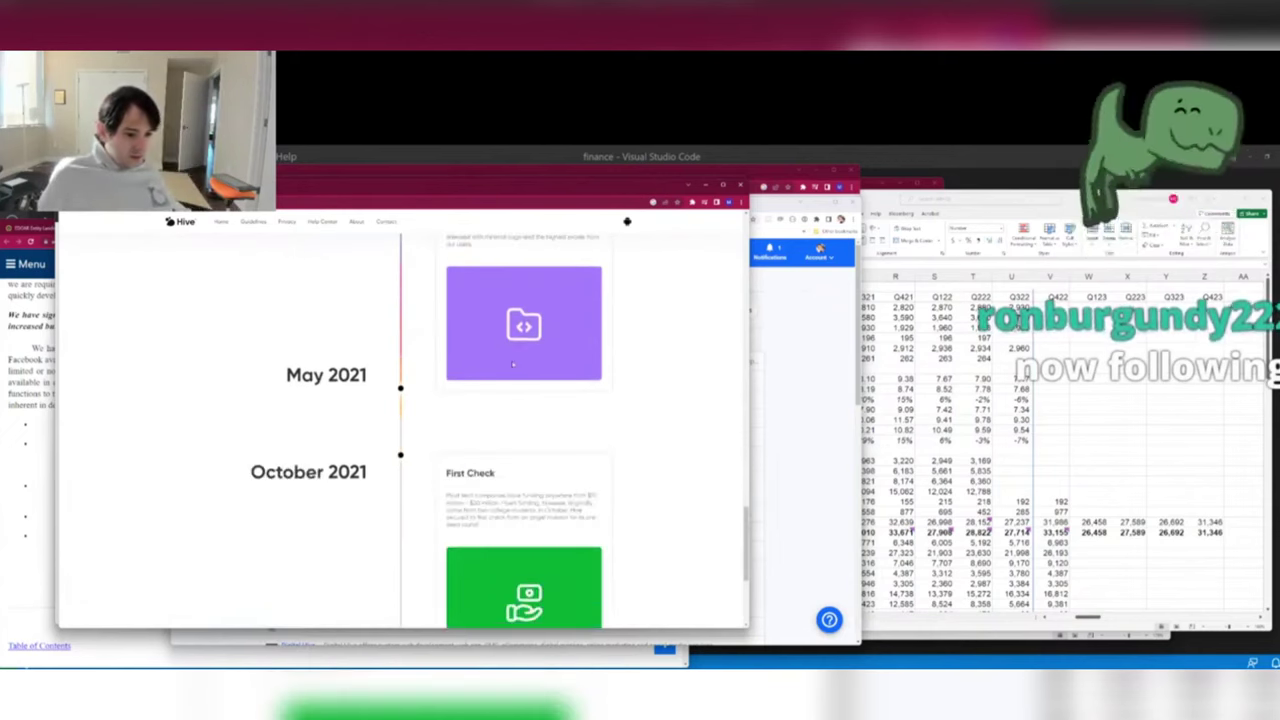
{"action": "scroll", "coordinate": [512, 363], "scroll_direction": "up", "scroll_amount": 1}
{"action": "scroll", "coordinate": [513, 366], "scroll_direction": "down", "scroll_amount": 2}
{"action": "scroll", "coordinate": [514, 368], "scroll_direction": "up", "scroll_amount": 1}
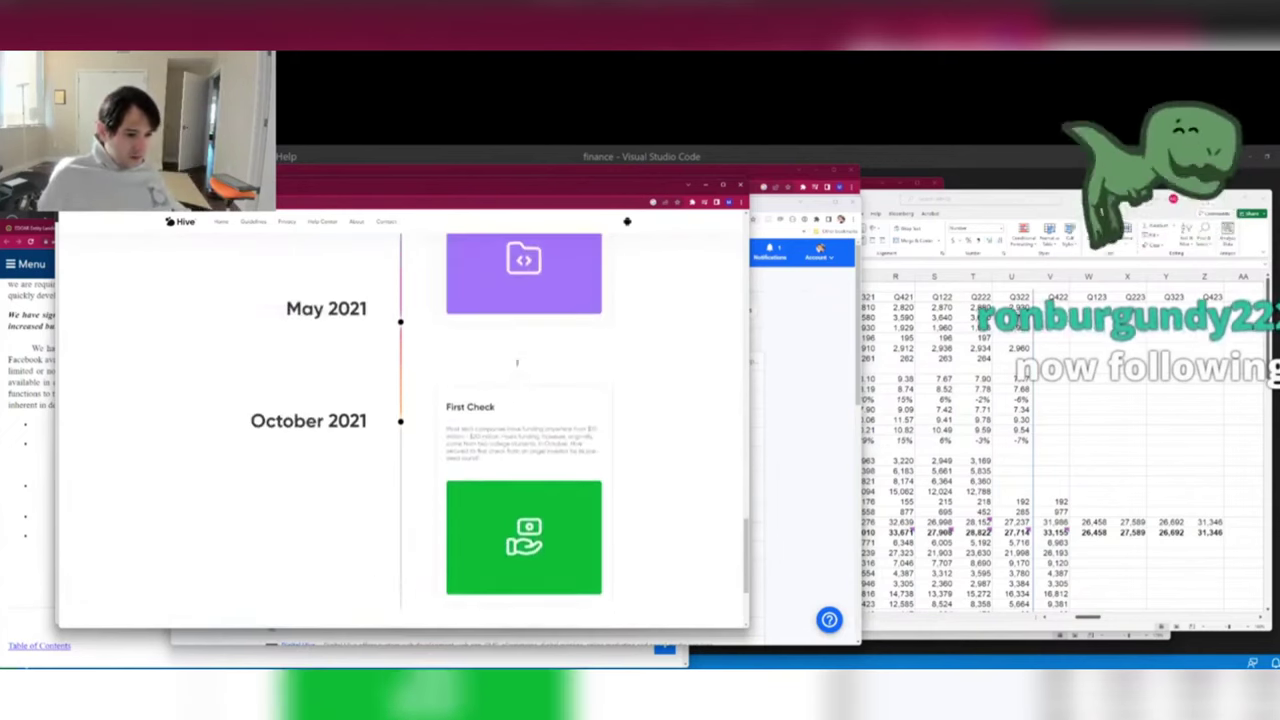
{"action": "scroll", "coordinate": [515, 372], "scroll_direction": "down", "scroll_amount": 1}
{"action": "scroll", "coordinate": [515, 372], "scroll_direction": "down", "scroll_amount": 1}
{"action": "scroll", "coordinate": [492, 410], "scroll_direction": "up", "scroll_amount": 3}
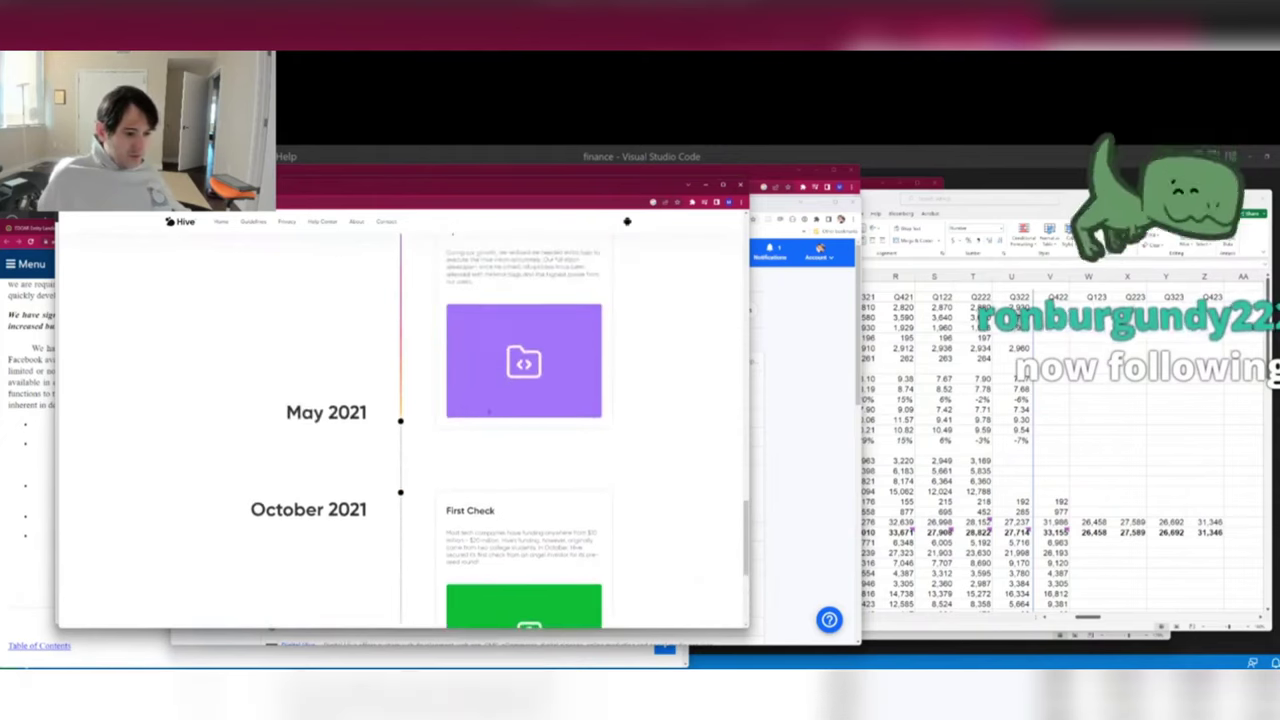
{"action": "left_click_drag", "start_coordinate": [446, 318], "coordinate": [600, 394]}
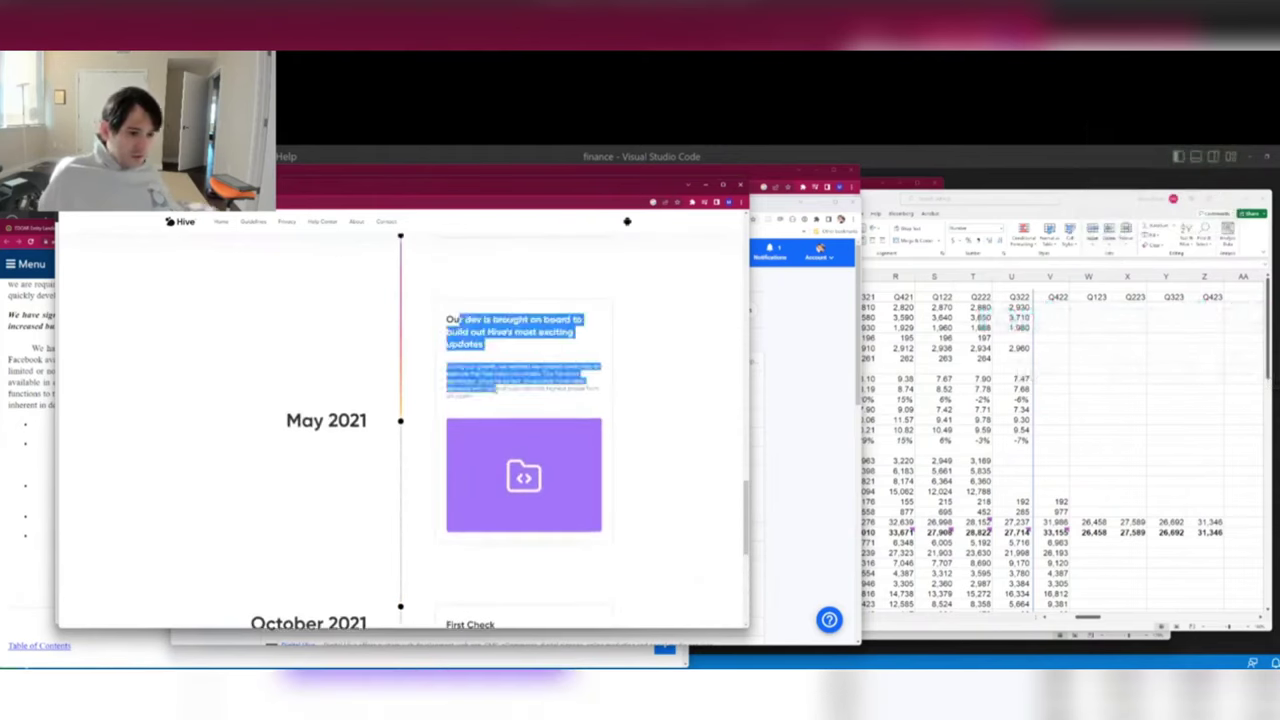
{"action": "left_click", "coordinate": [495, 390]}
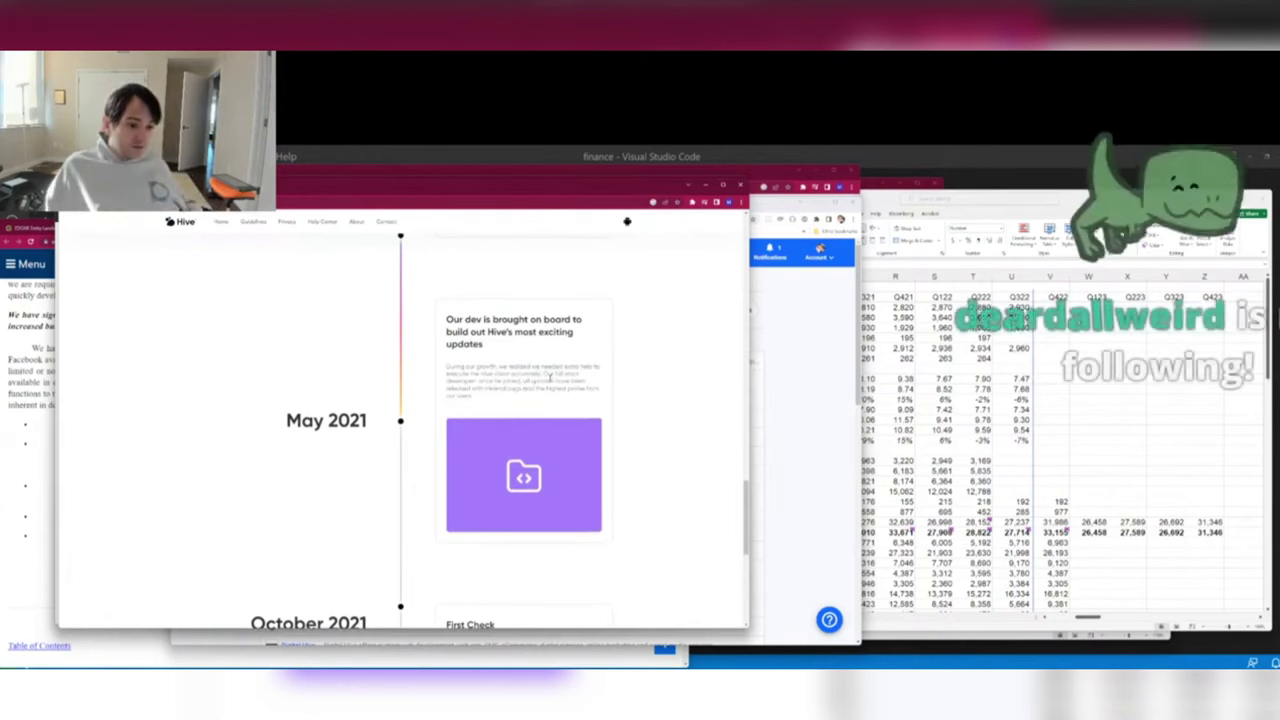
Review the October 2019 App Store launch and November 2020 timeline cards.
{"action": "scroll", "coordinate": [558, 404], "scroll_direction": "up", "scroll_amount": 1}
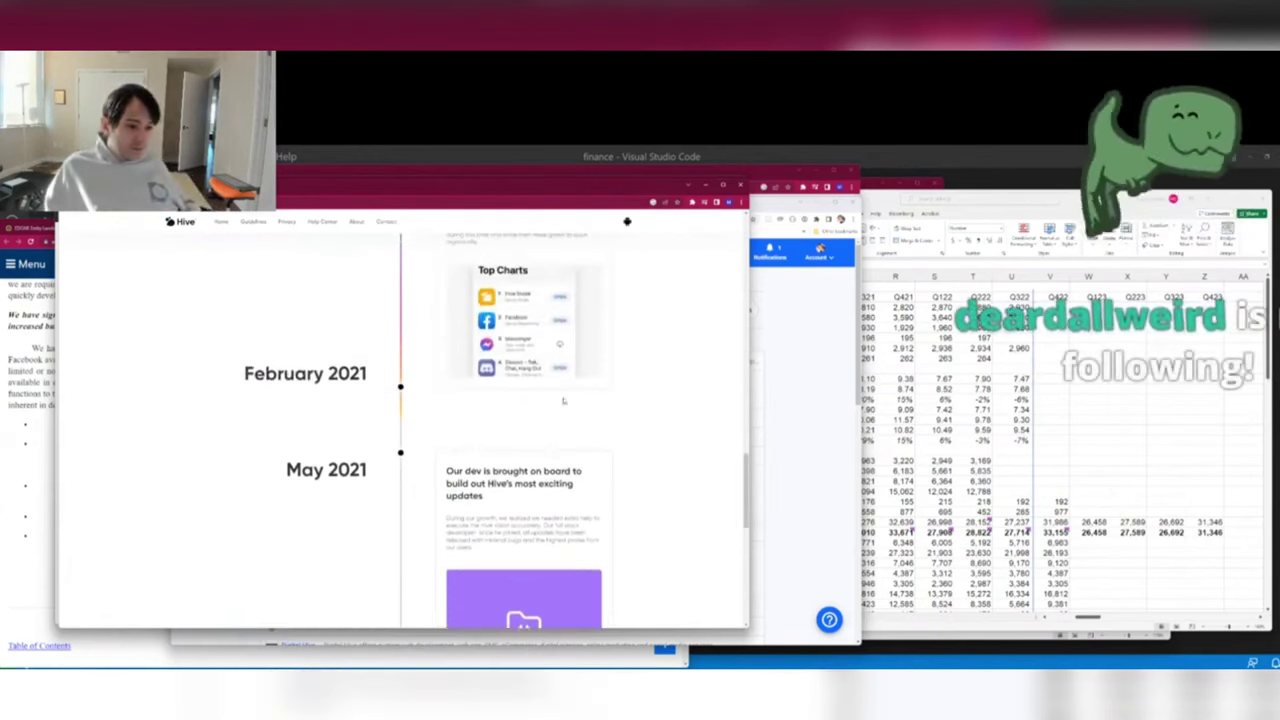
{"action": "scroll", "coordinate": [540, 459], "scroll_direction": "down", "scroll_amount": 2}
{"action": "scroll", "coordinate": [542, 455], "scroll_direction": "up", "scroll_amount": 4}
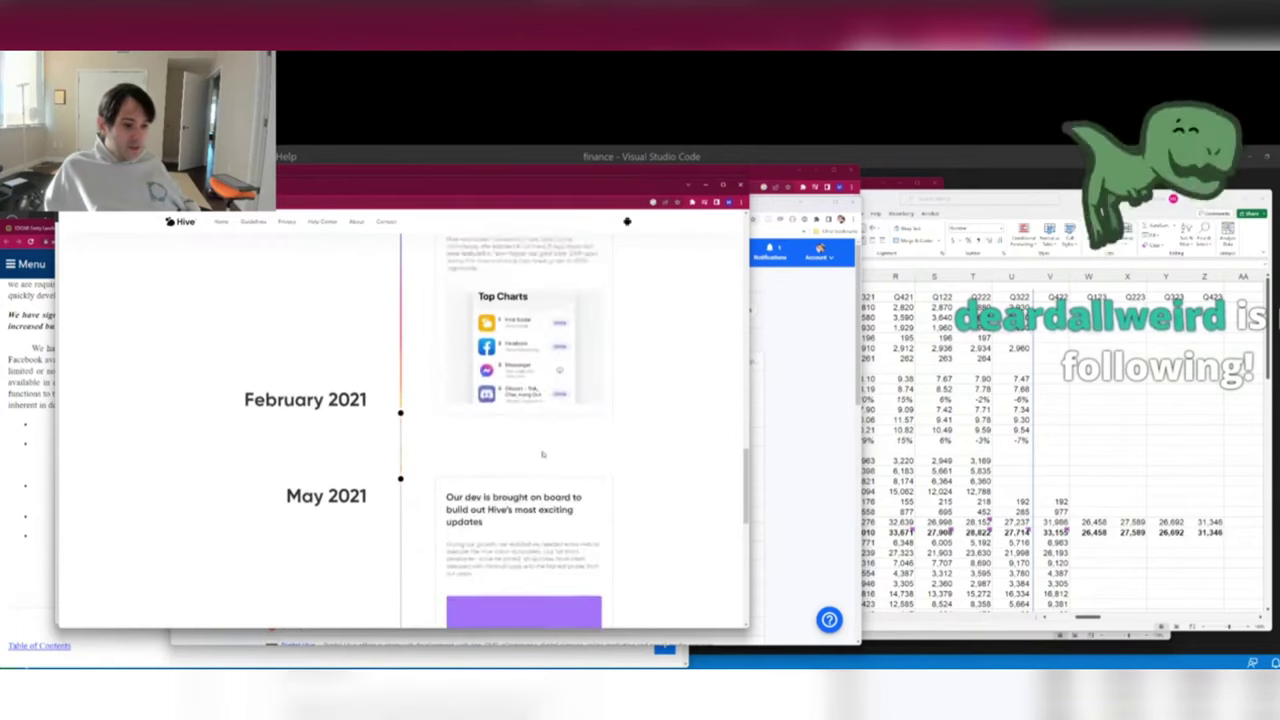
{"action": "scroll", "coordinate": [542, 455], "scroll_direction": "up", "scroll_amount": 5}
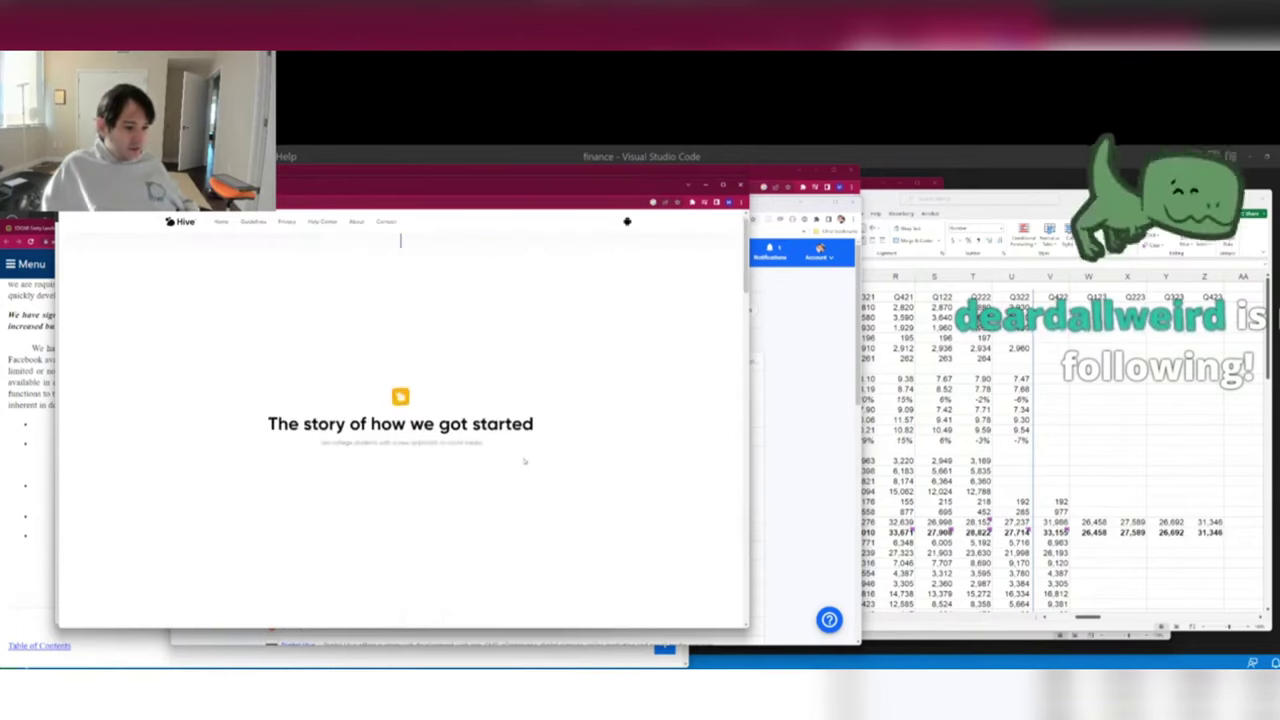
{"action": "scroll", "coordinate": [516, 452], "scroll_direction": "down", "scroll_amount": 3}
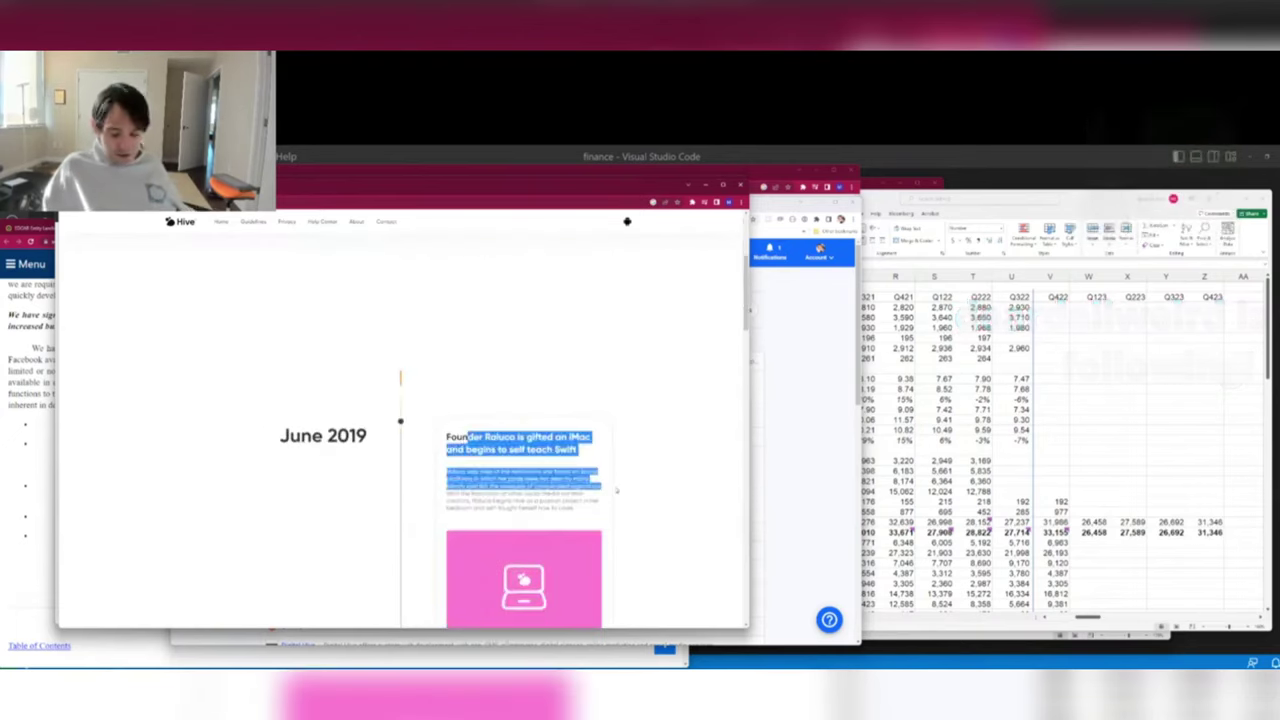
{"action": "scroll", "coordinate": [634, 466], "scroll_direction": "down", "scroll_amount": 1}
{"action": "scroll", "coordinate": [554, 419], "scroll_direction": "down", "scroll_amount": 1}
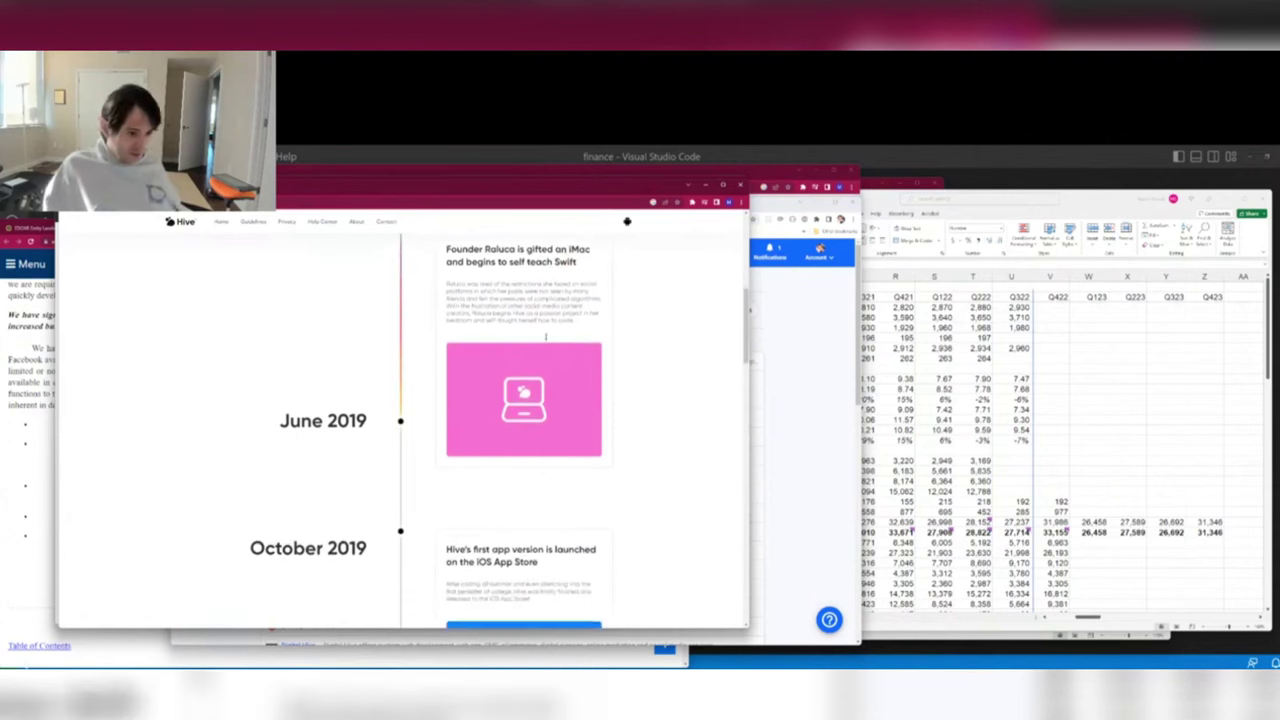
{"action": "scroll", "coordinate": [546, 341], "scroll_direction": "down", "scroll_amount": 2}
{"action": "left_click_drag", "start_coordinate": [466, 392], "coordinate": [500, 432]}
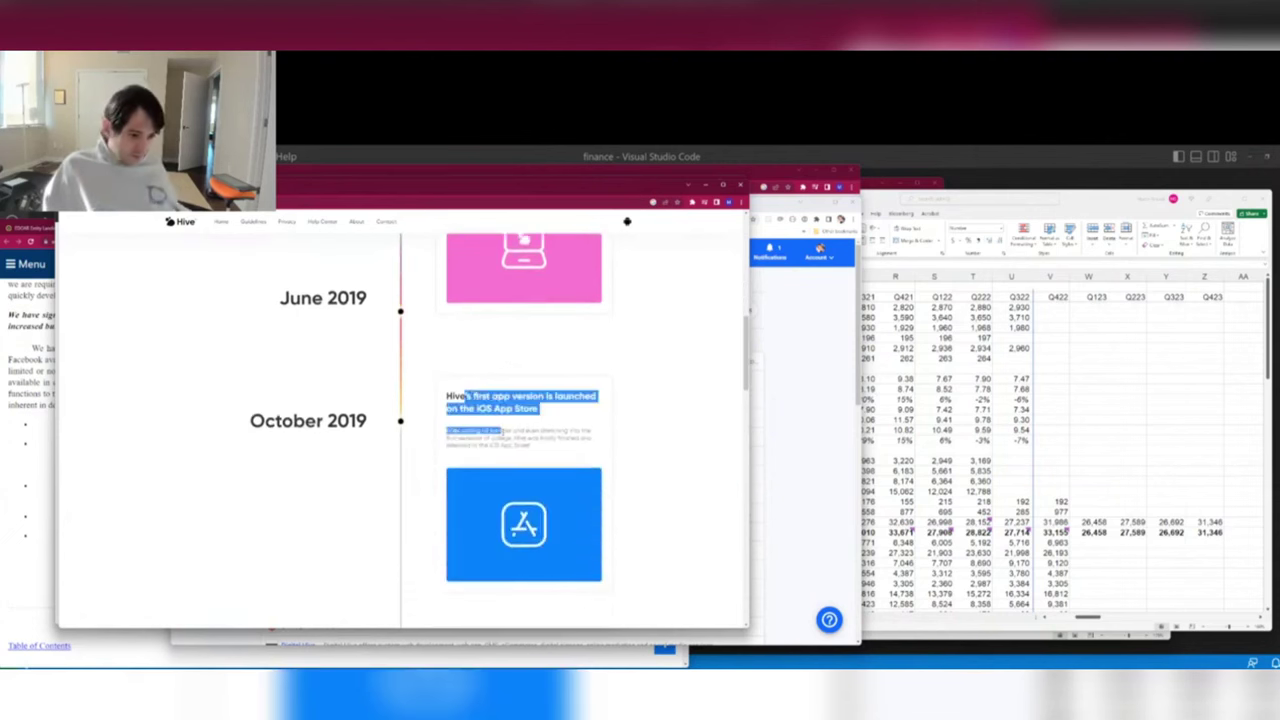
{"action": "left_click", "coordinate": [629, 358]}
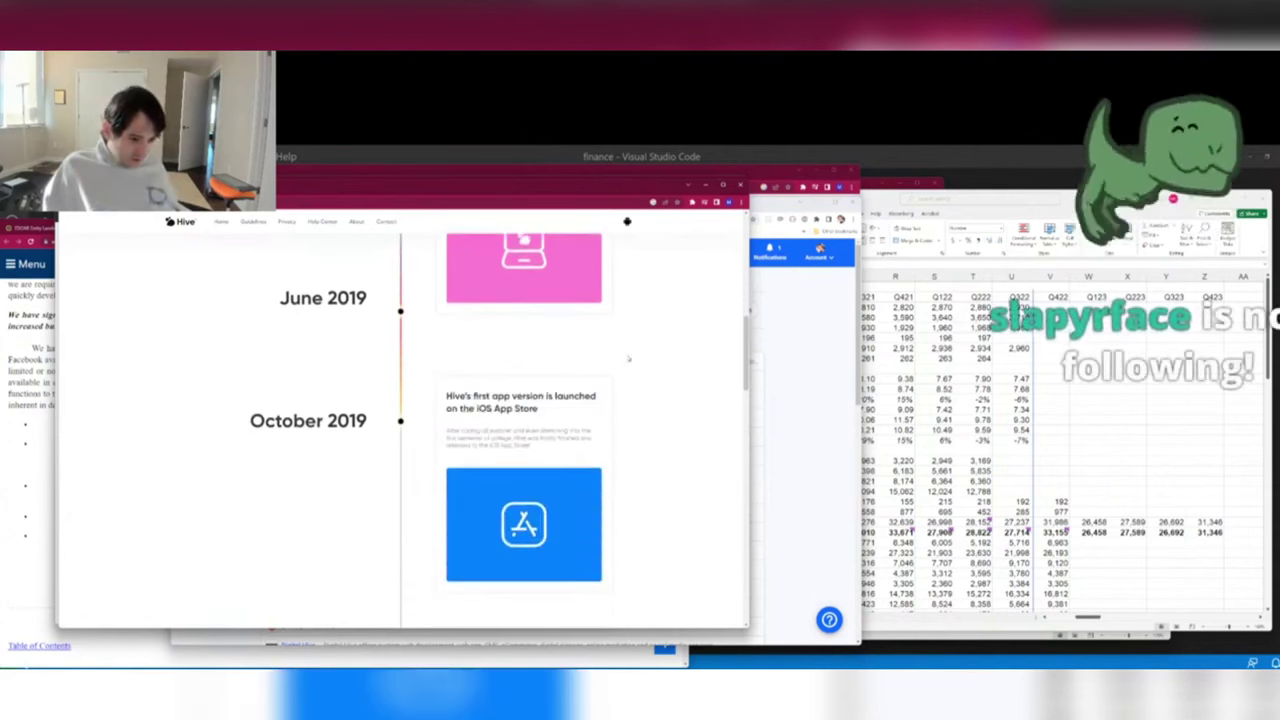
{"action": "scroll", "coordinate": [629, 358], "scroll_direction": "down", "scroll_amount": 3}
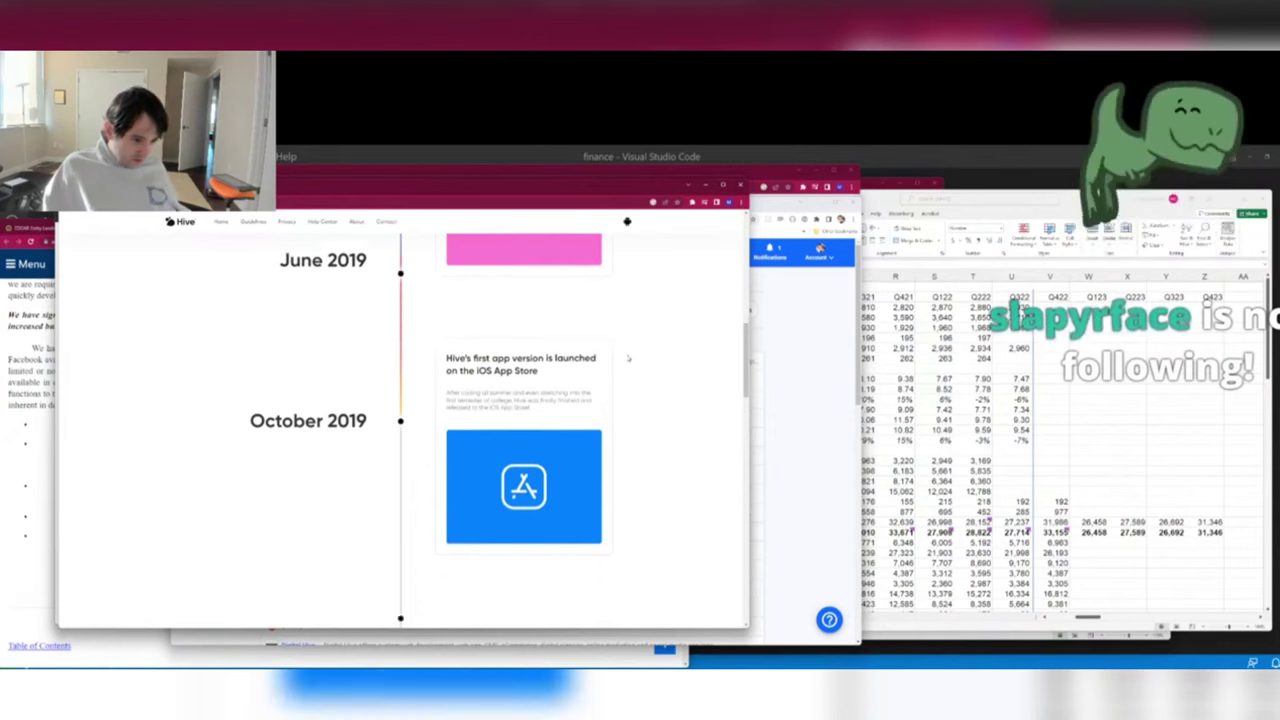
{"action": "left_click_drag", "start_coordinate": [446, 332], "coordinate": [483, 333]}
{"action": "left_click", "coordinate": [578, 393]}
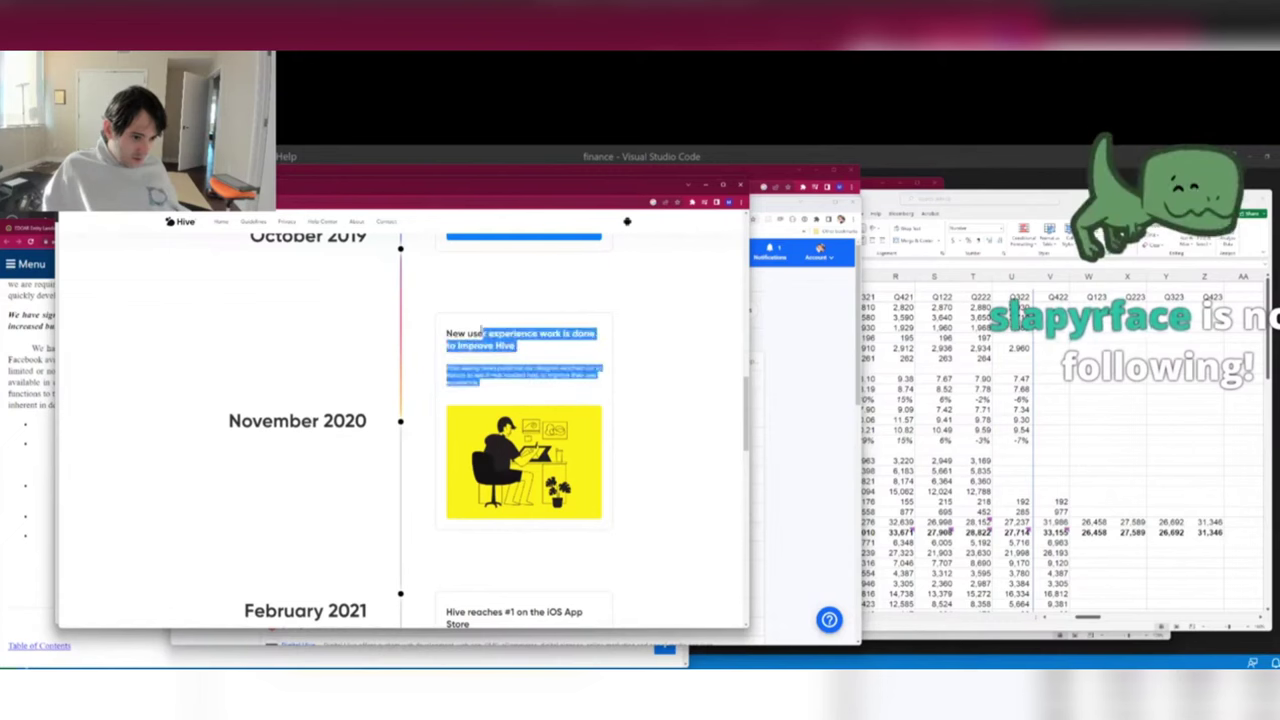
{"action": "left_click", "coordinate": [483, 333]}
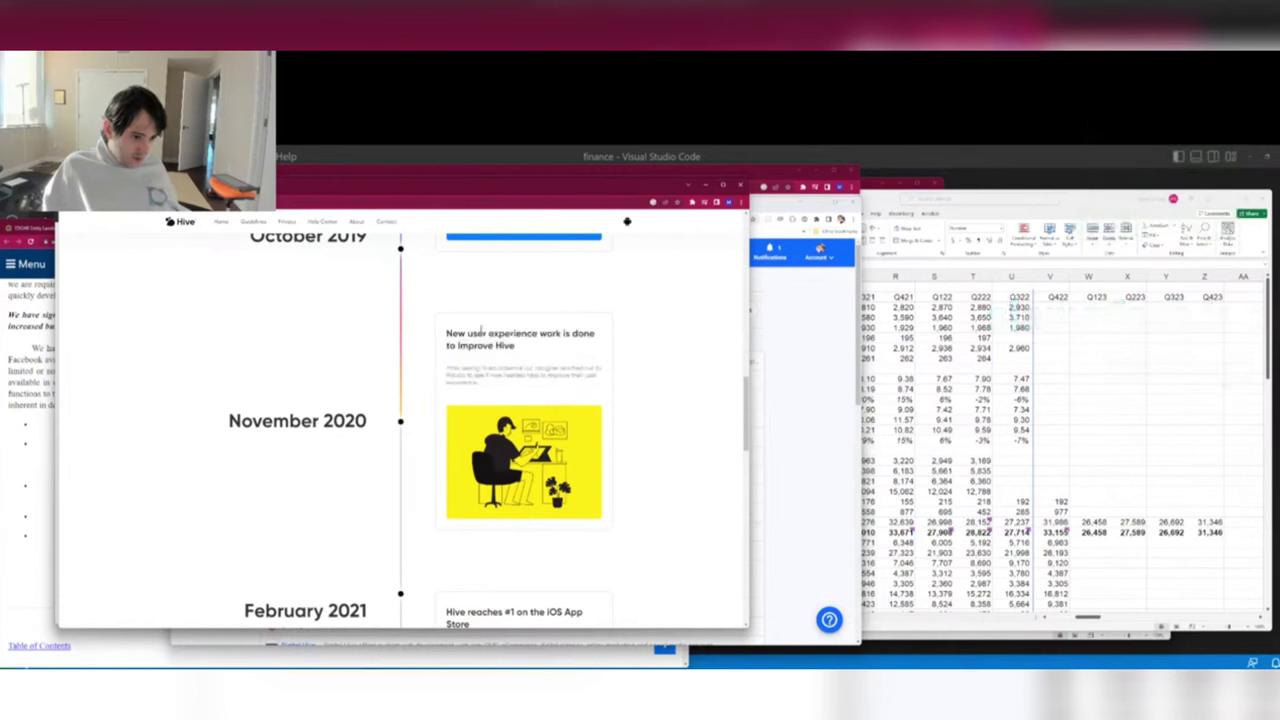
Read the 'Hive reaches #1' and May 2021 cards, then scroll back up.
{"action": "scroll", "coordinate": [481, 333], "scroll_direction": "down", "scroll_amount": 2}
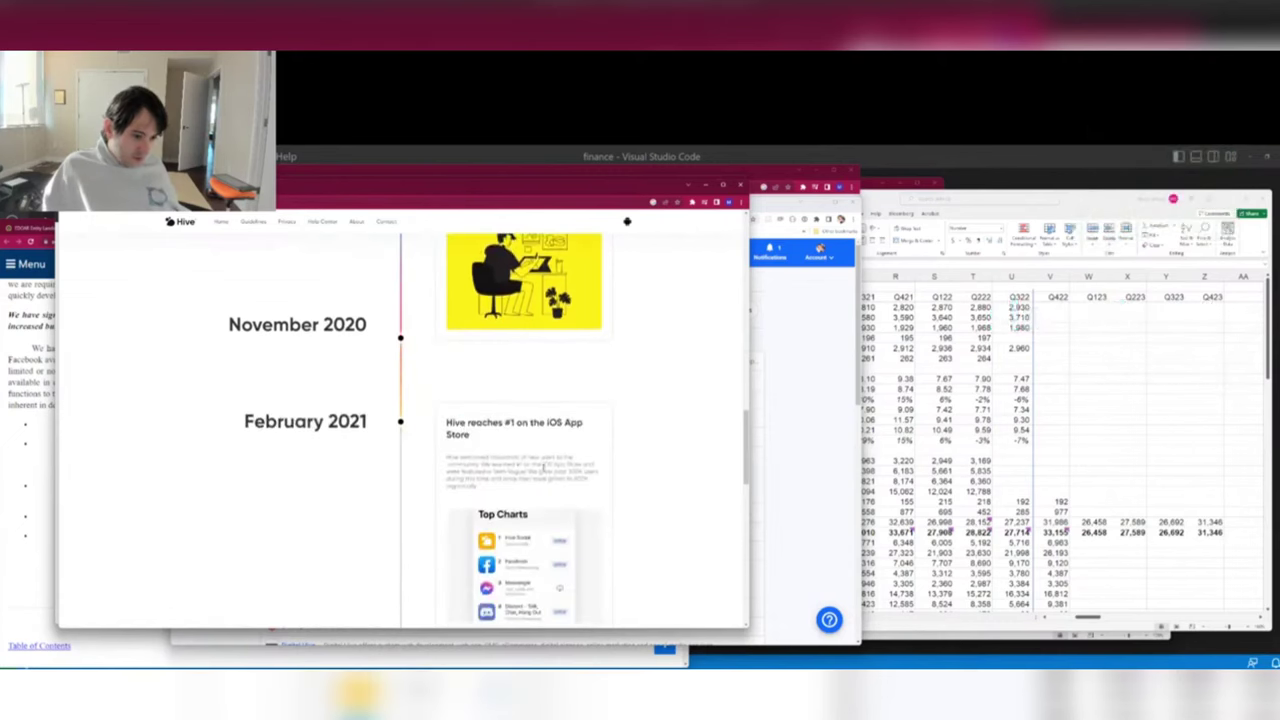
{"action": "scroll", "coordinate": [555, 403], "scroll_direction": "down", "scroll_amount": 1}
{"action": "left_click_drag", "start_coordinate": [446, 345], "coordinate": [555, 403]}
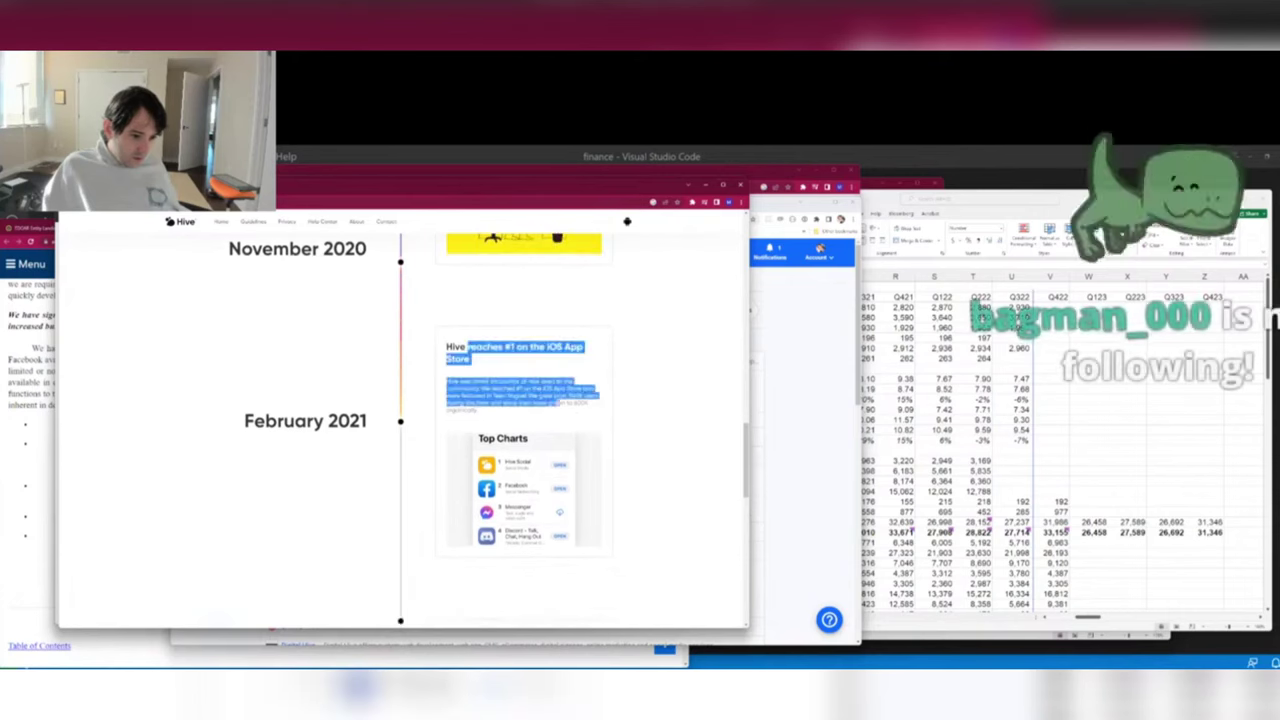
{"action": "left_click", "coordinate": [555, 403]}
{"action": "scroll", "coordinate": [494, 355], "scroll_direction": "down", "scroll_amount": 2}
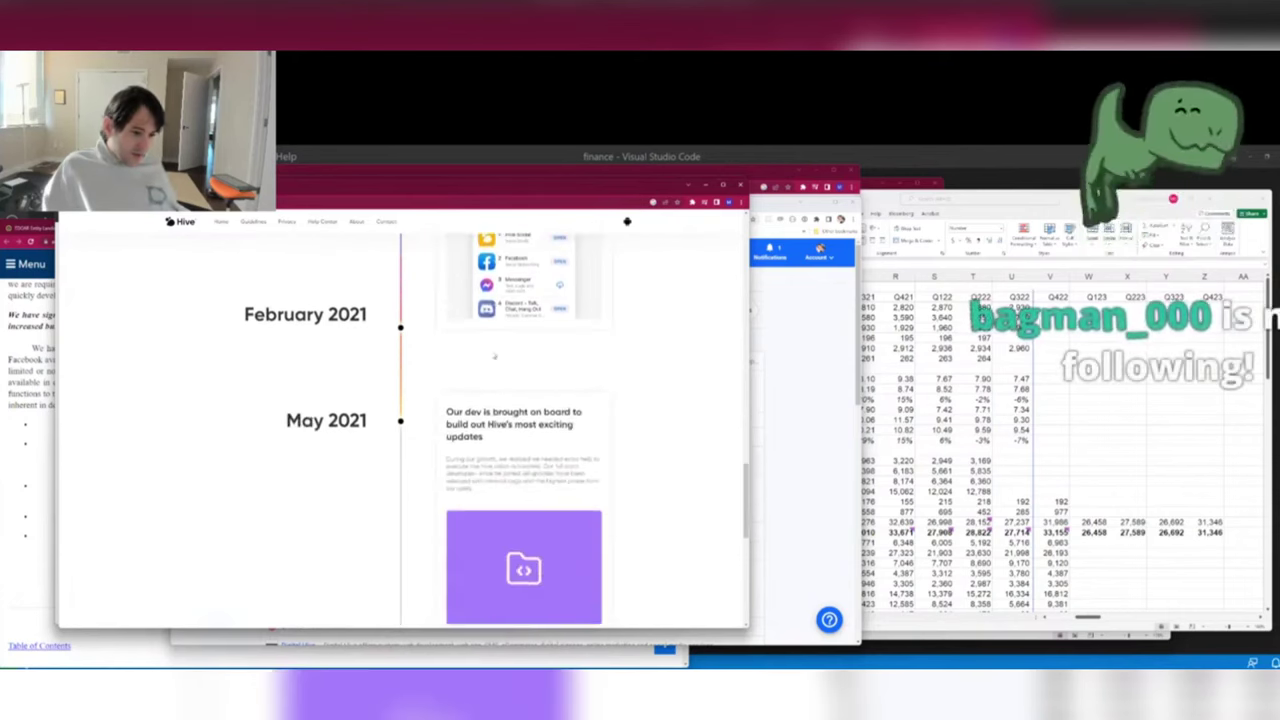
{"action": "left_click_drag", "start_coordinate": [449, 410], "coordinate": [516, 460]}
{"action": "left_click", "coordinate": [520, 462]}
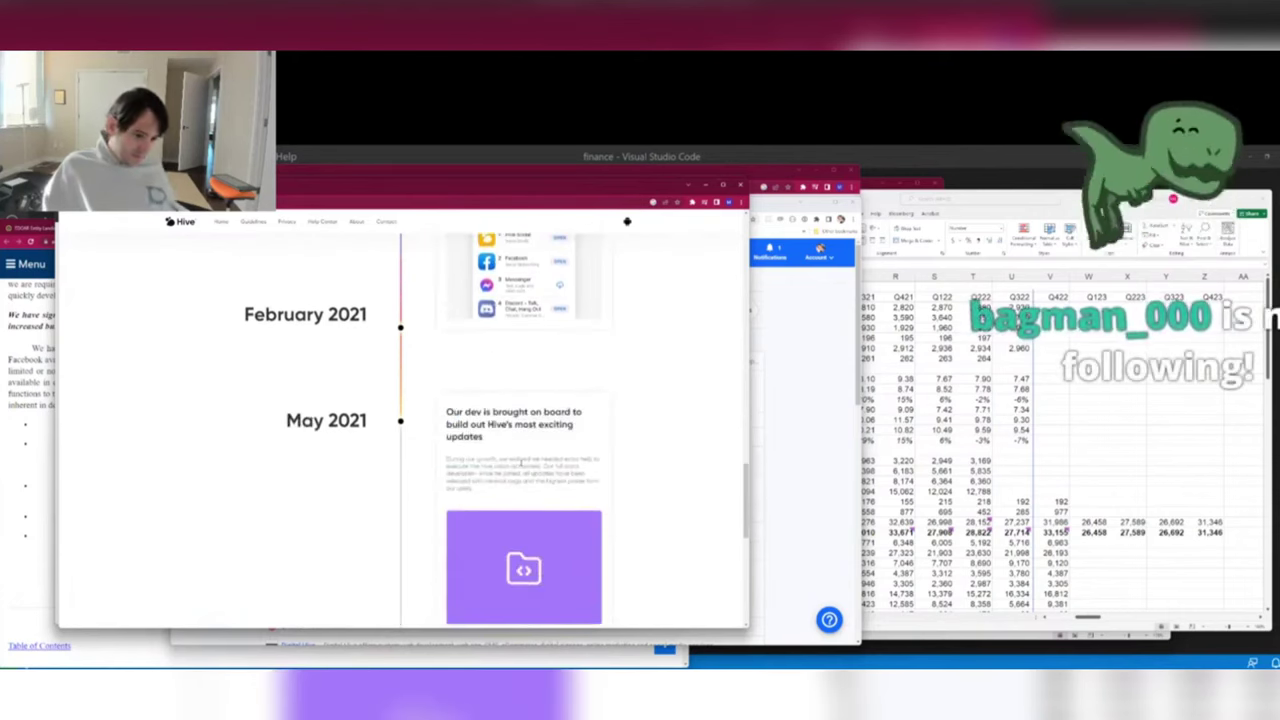
{"action": "scroll", "coordinate": [520, 464], "scroll_direction": "down", "scroll_amount": 5}
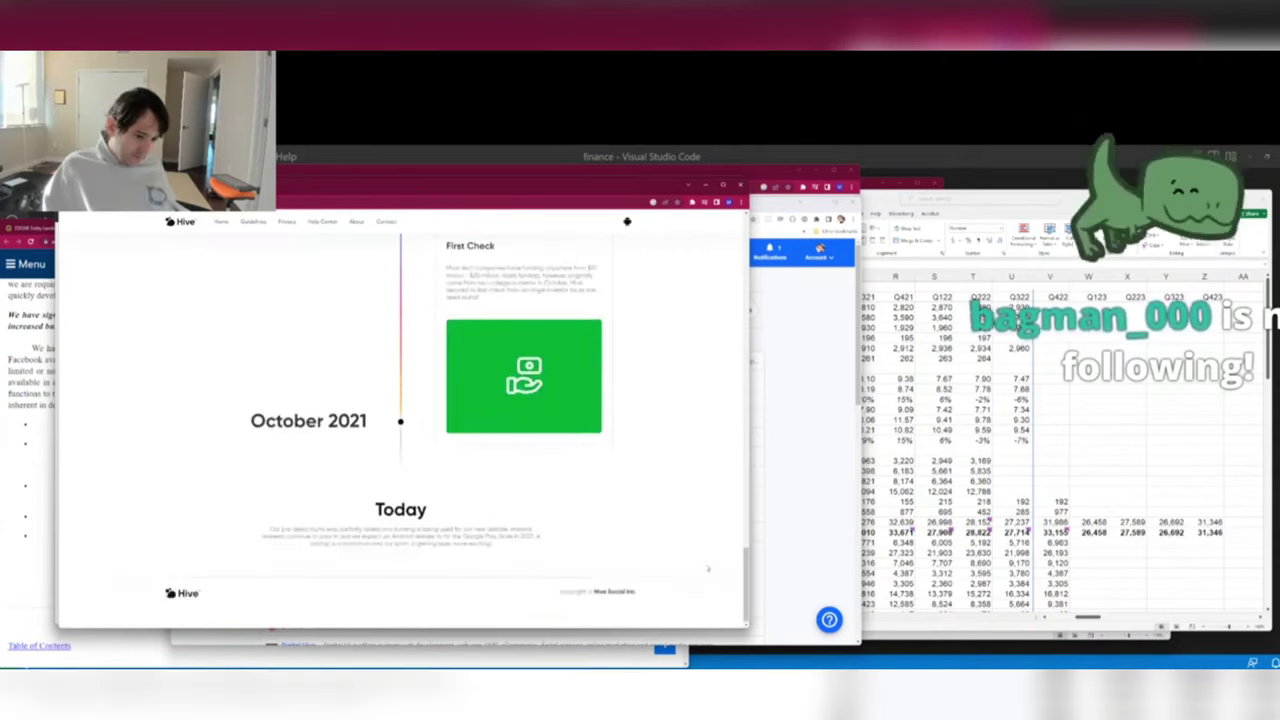
{"action": "scroll", "coordinate": [630, 316], "scroll_direction": "up", "scroll_amount": 15}
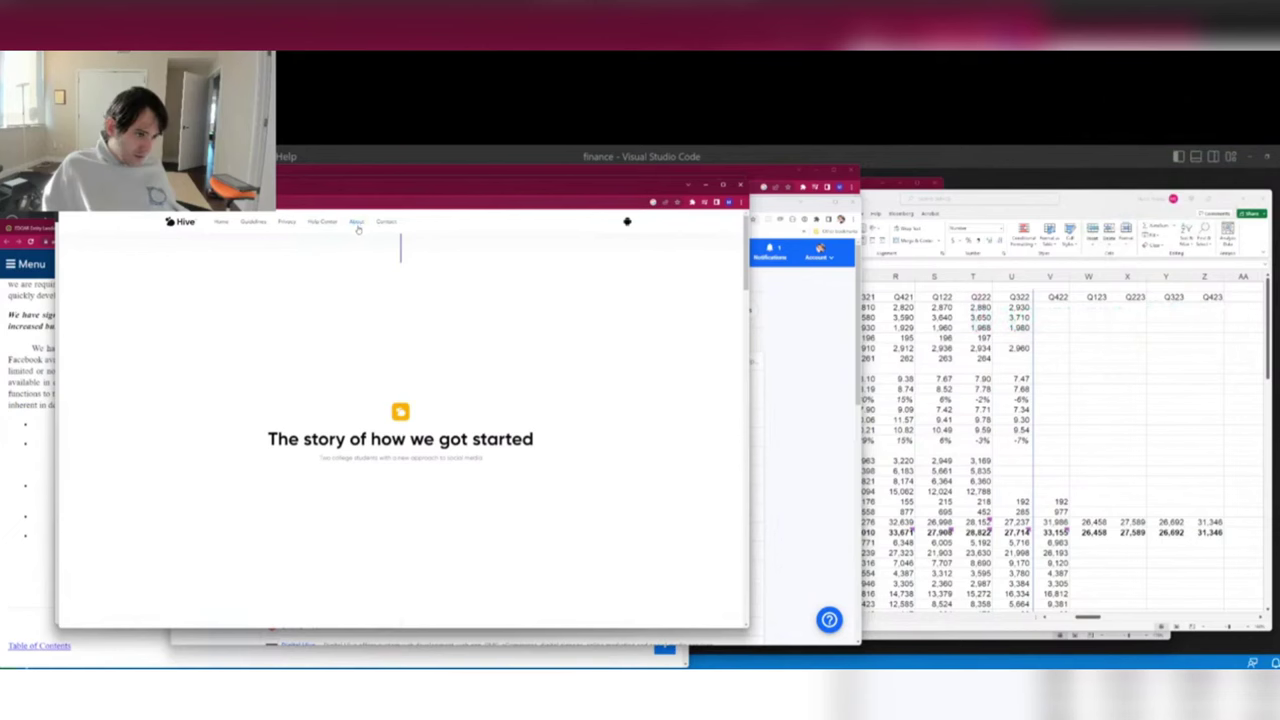
Enter 'Hive Social' in B27 below Gas on the Social Dating sheet, then return to Hive's site.
{"action": "key", "text": "alt+Tab"}
{"action": "key", "text": "alt+Tab"}
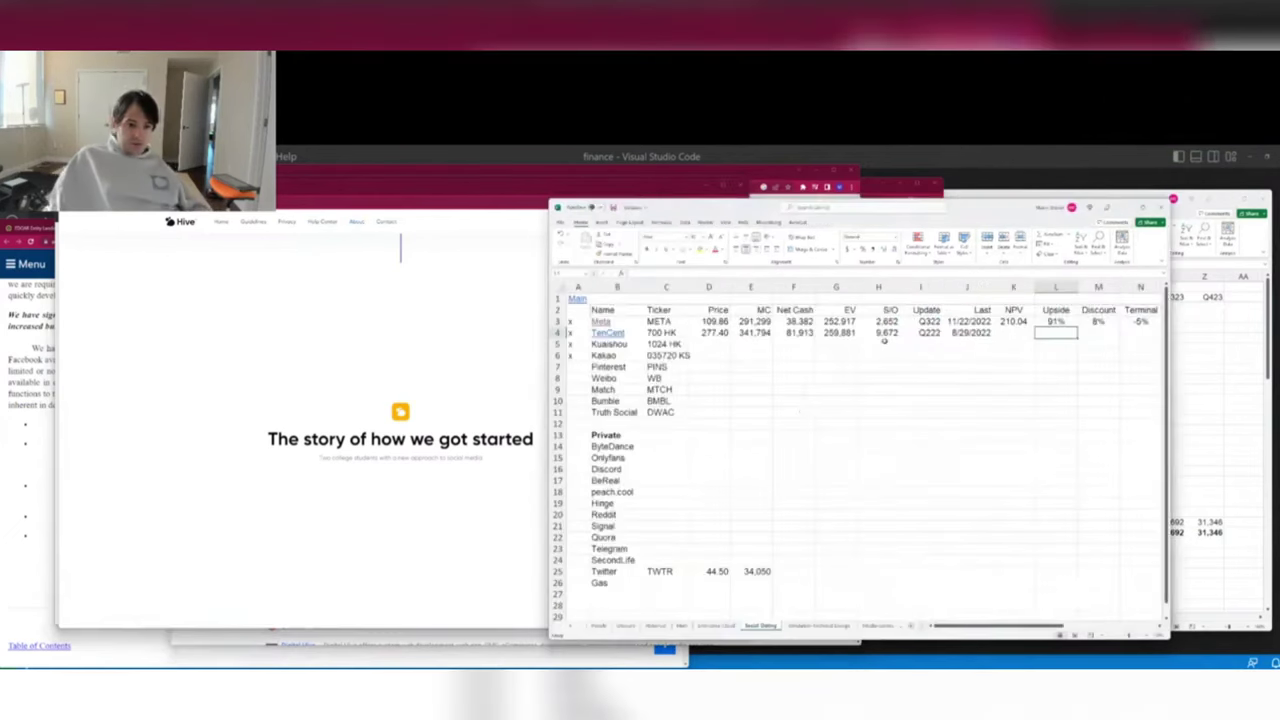
{"action": "key", "text": "Return"}
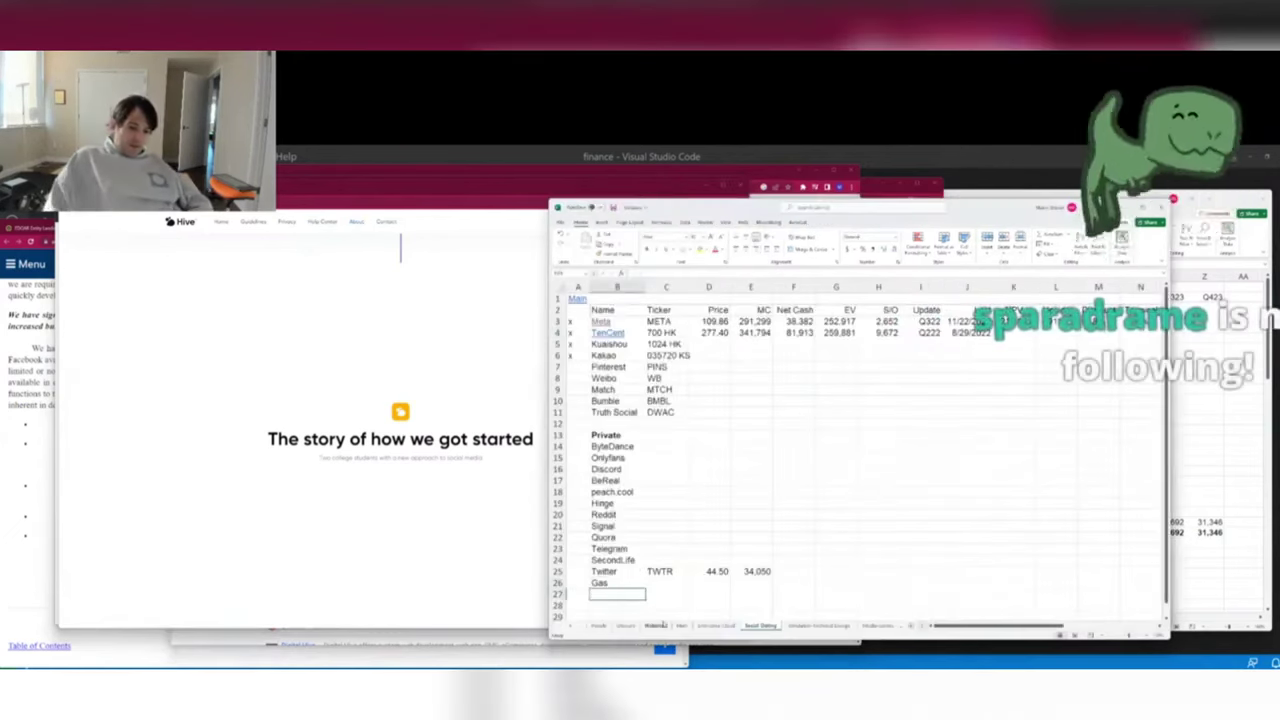
{"action": "type", "text": "Hive Social"}
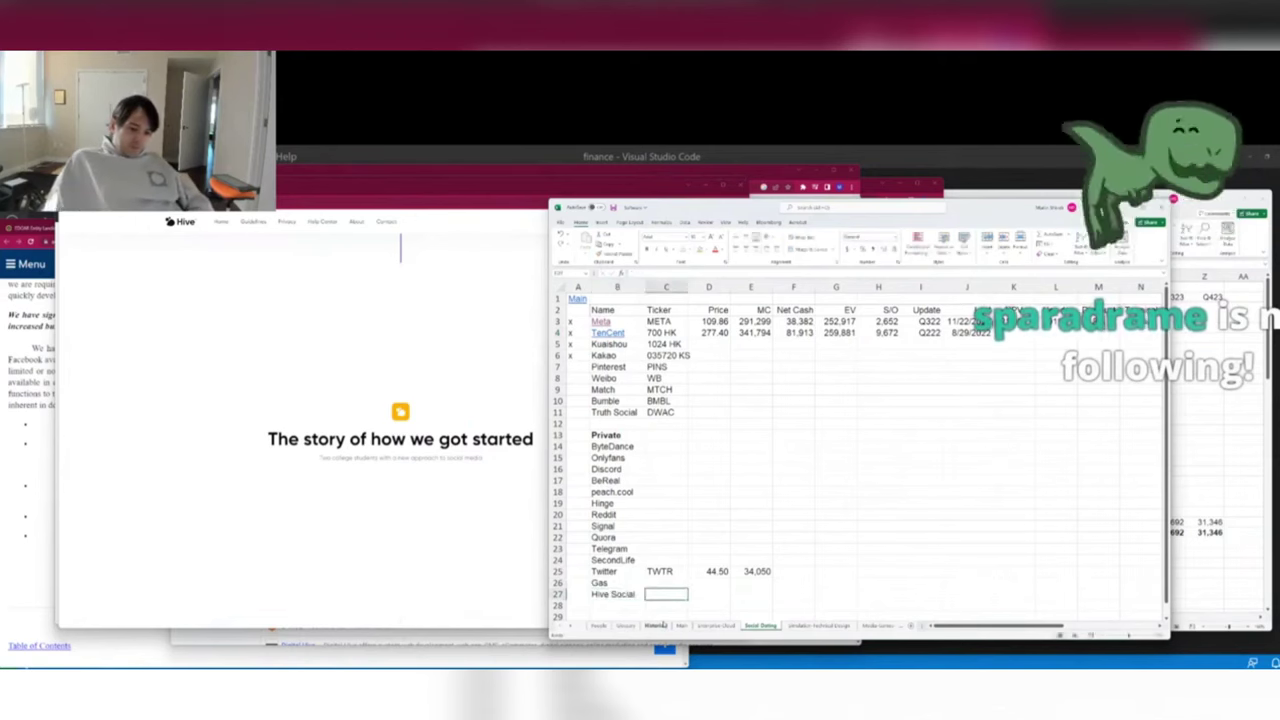
{"action": "key", "text": "alt+Tab"}
{"action": "left_click", "coordinate": [627, 221]}
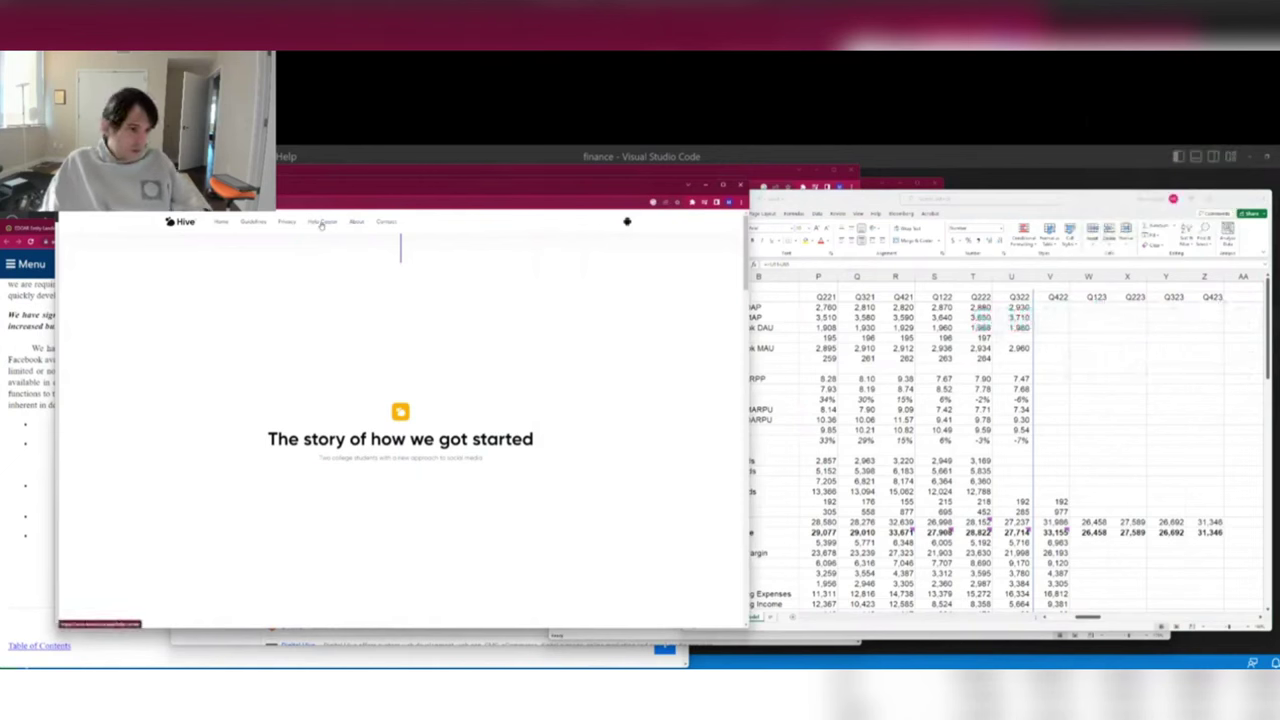
Browse Hive's Contact us and Help & Support pages, then glance at the App Store charts.
{"action": "left_click", "coordinate": [385, 223]}
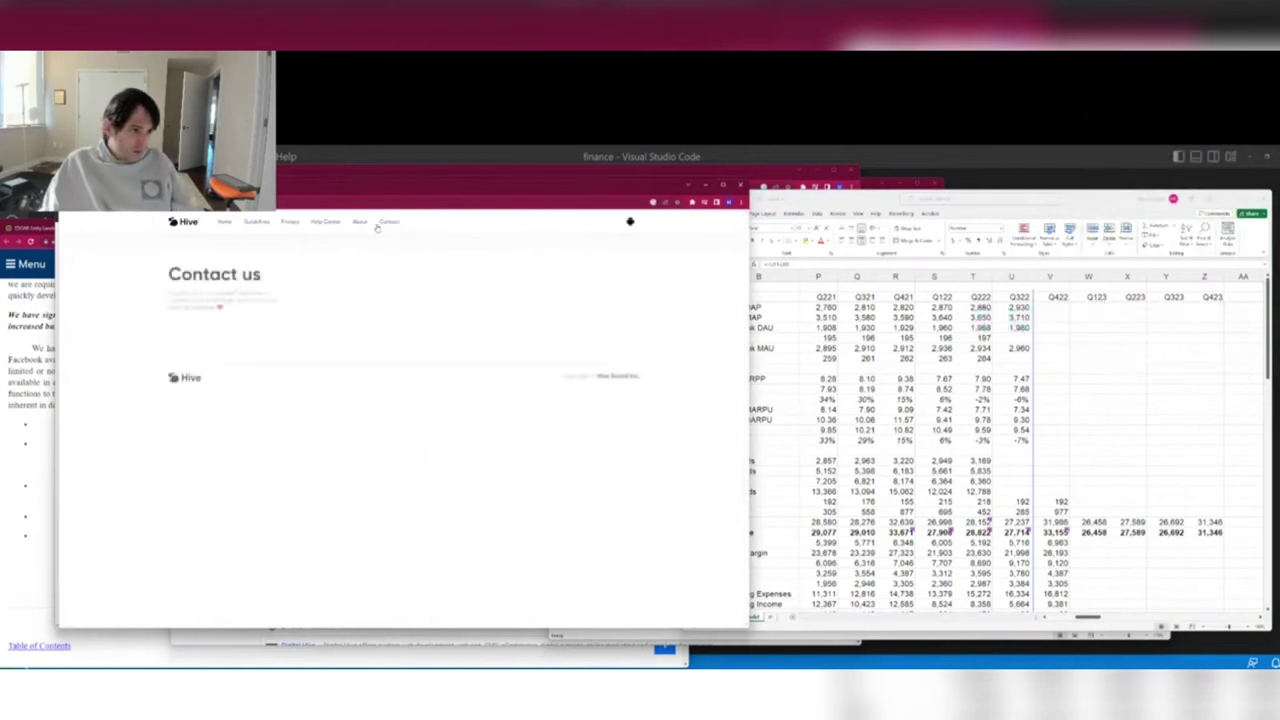
{"action": "left_click", "coordinate": [256, 221]}
{"action": "left_click", "coordinate": [318, 221]}
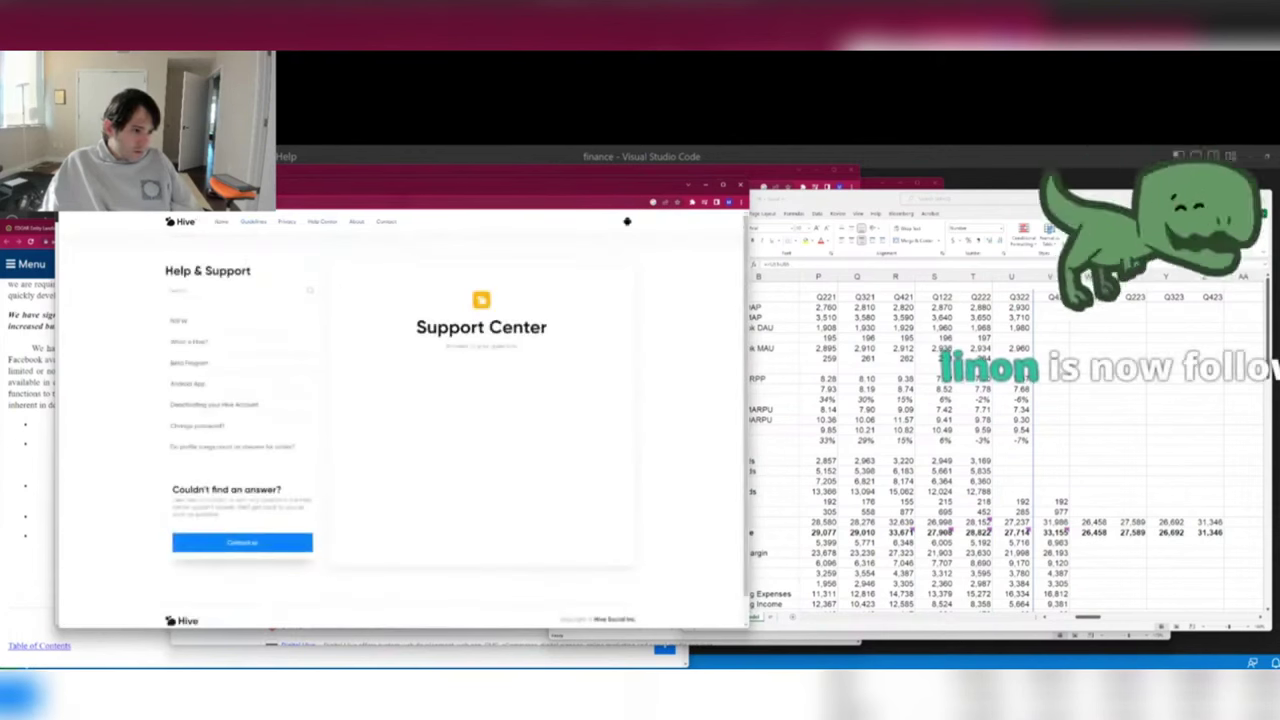
{"action": "key", "text": "alt+Tab"}
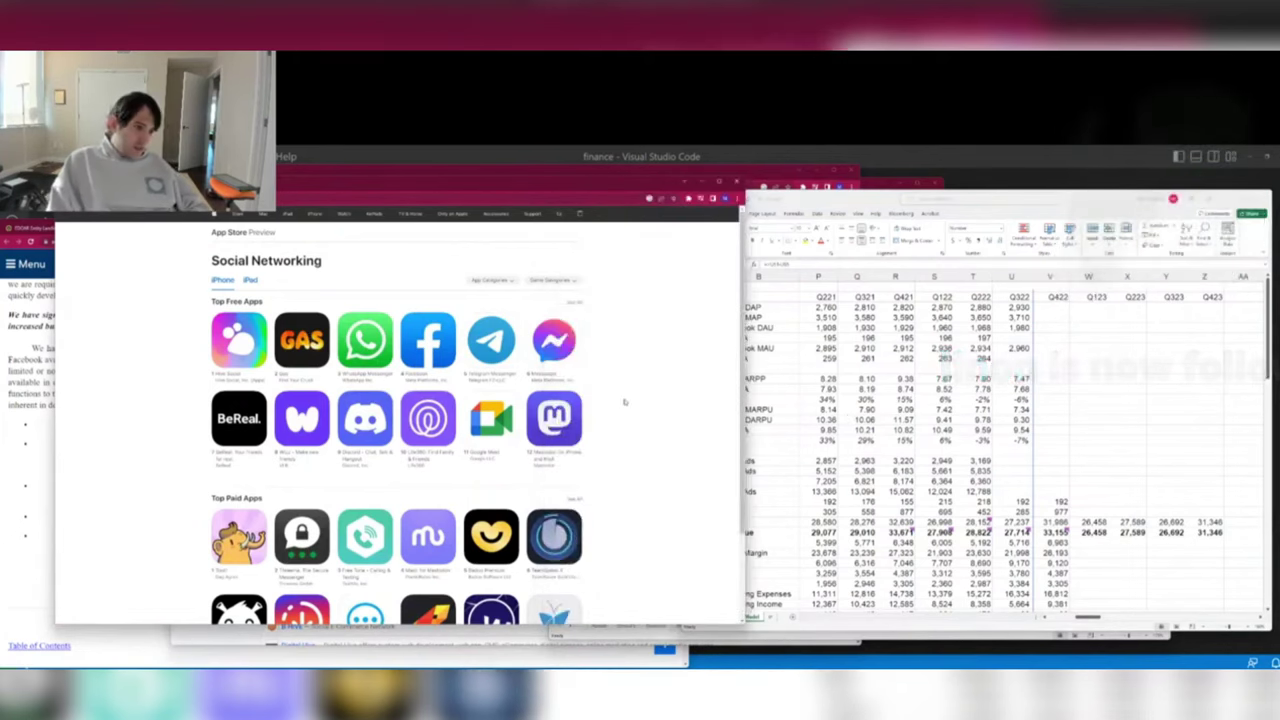
{"action": "key", "text": "alt+Tab"}
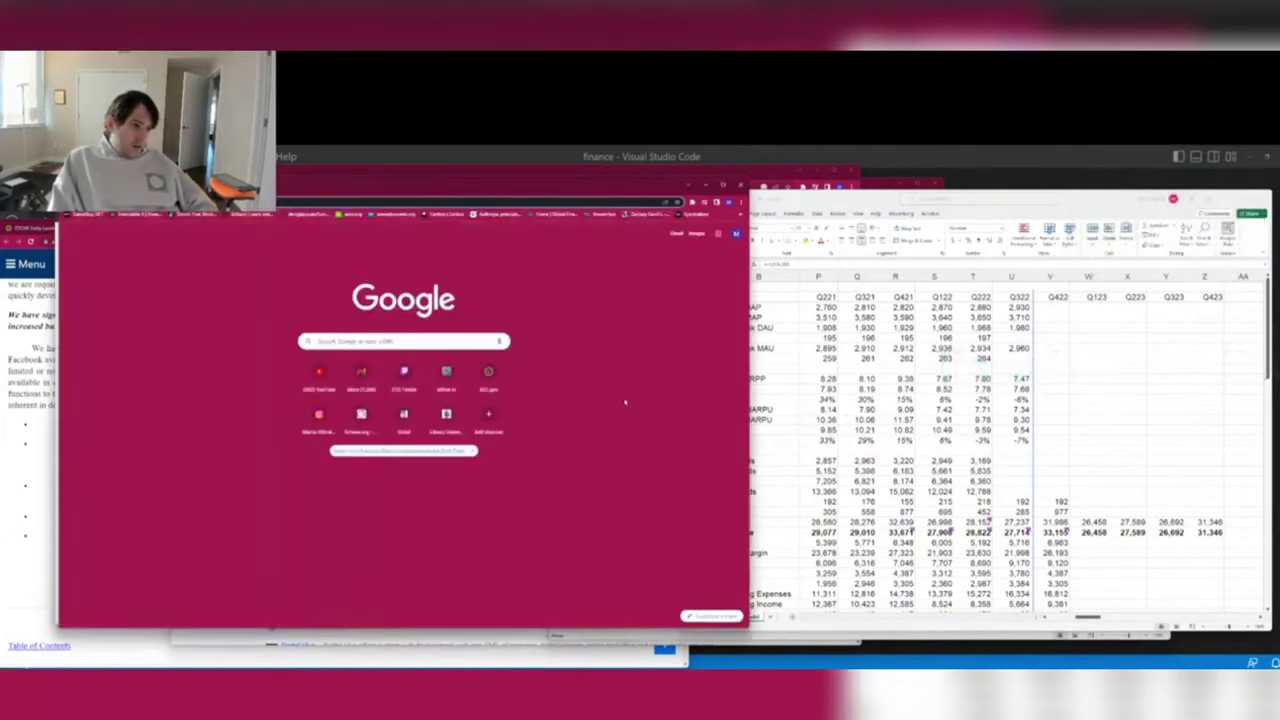
Search Google for 'gas app social financing' and open Bloomberg's article on Gas.
{"action": "type", "text": "gov social"}
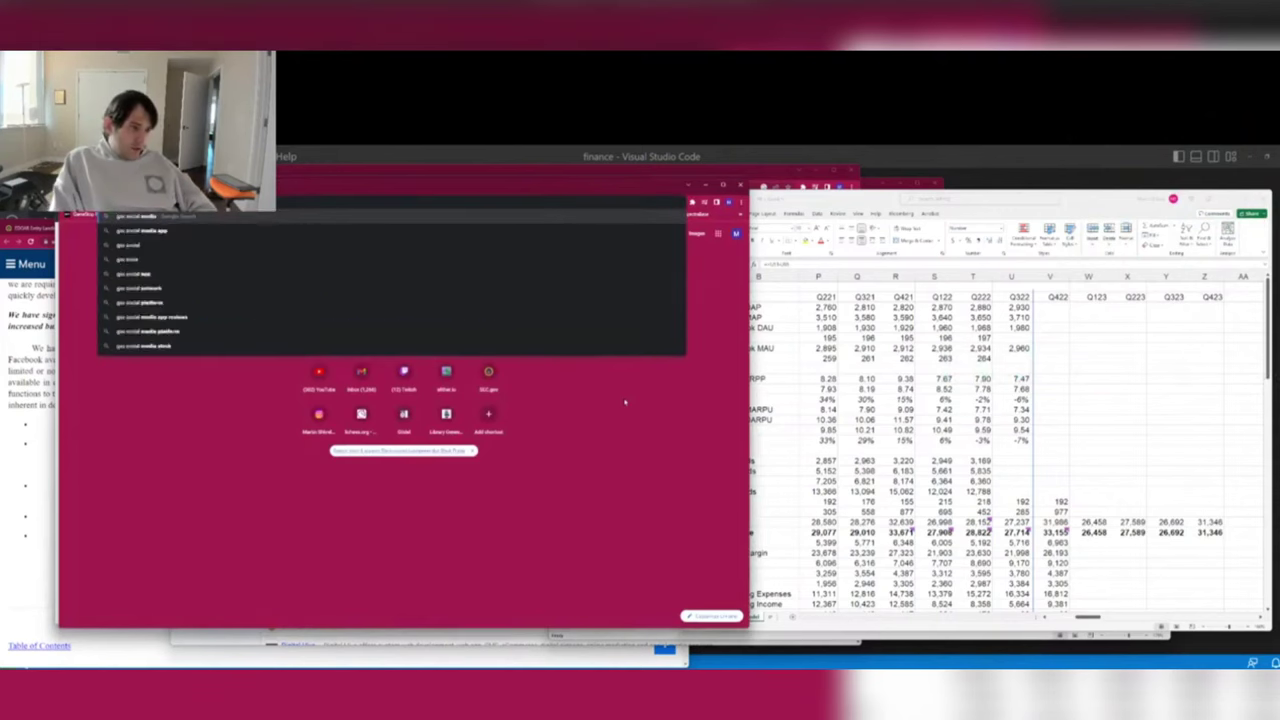
{"action": "type", "text": " financing"}
{"action": "key", "text": "Return"}
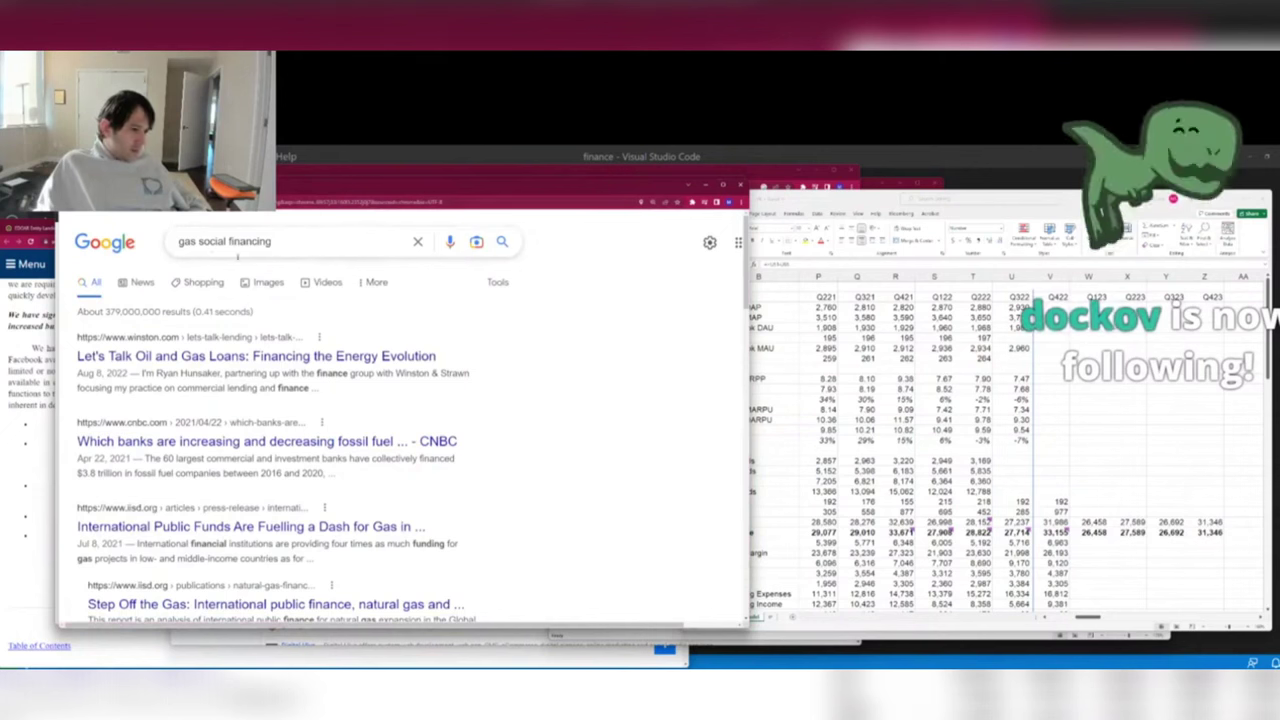
{"action": "left_click", "coordinate": [198, 241]}
{"action": "type", "text": "app"}
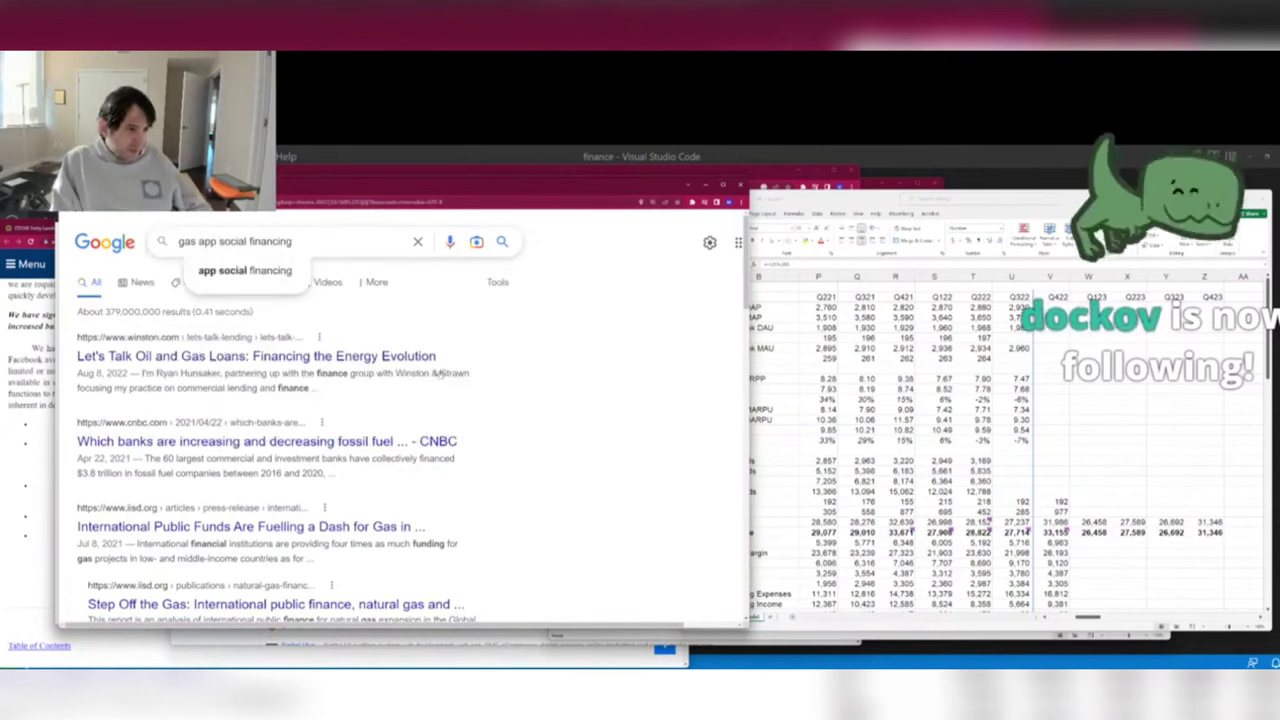
{"action": "key", "text": "Return"}
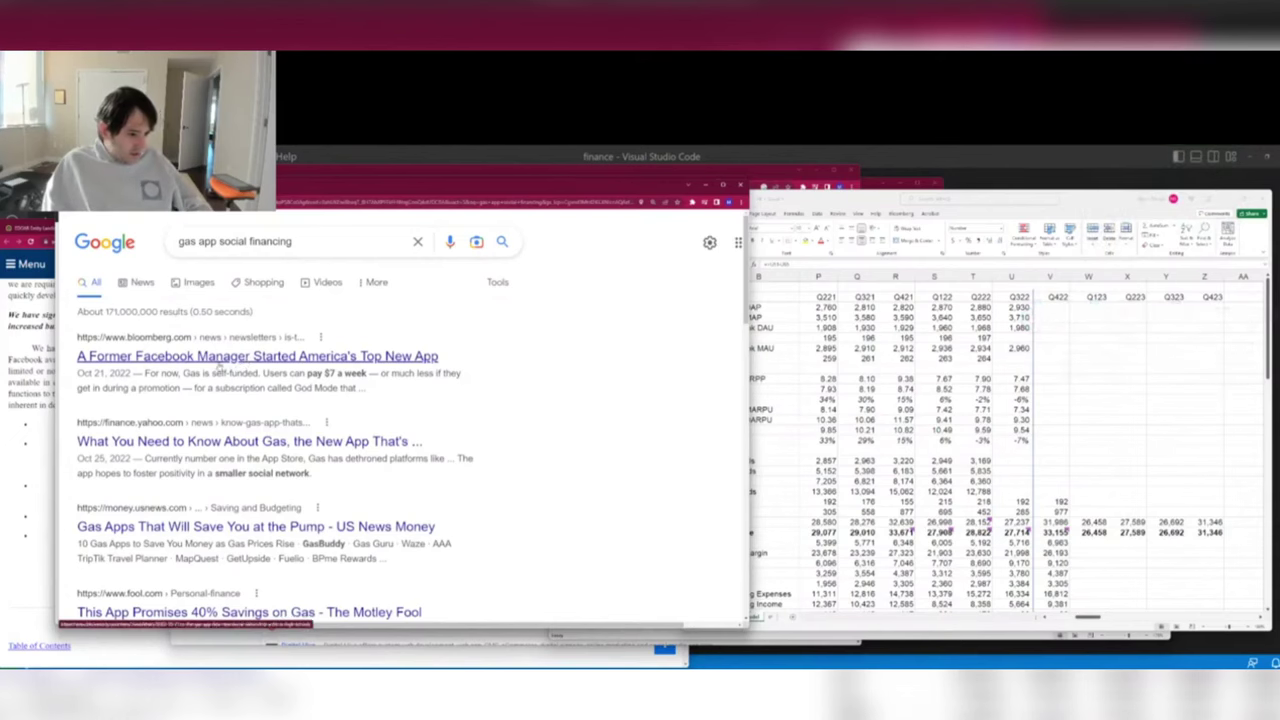
{"action": "right_click", "coordinate": [218, 366]}
{"action": "left_click", "coordinate": [218, 358]}
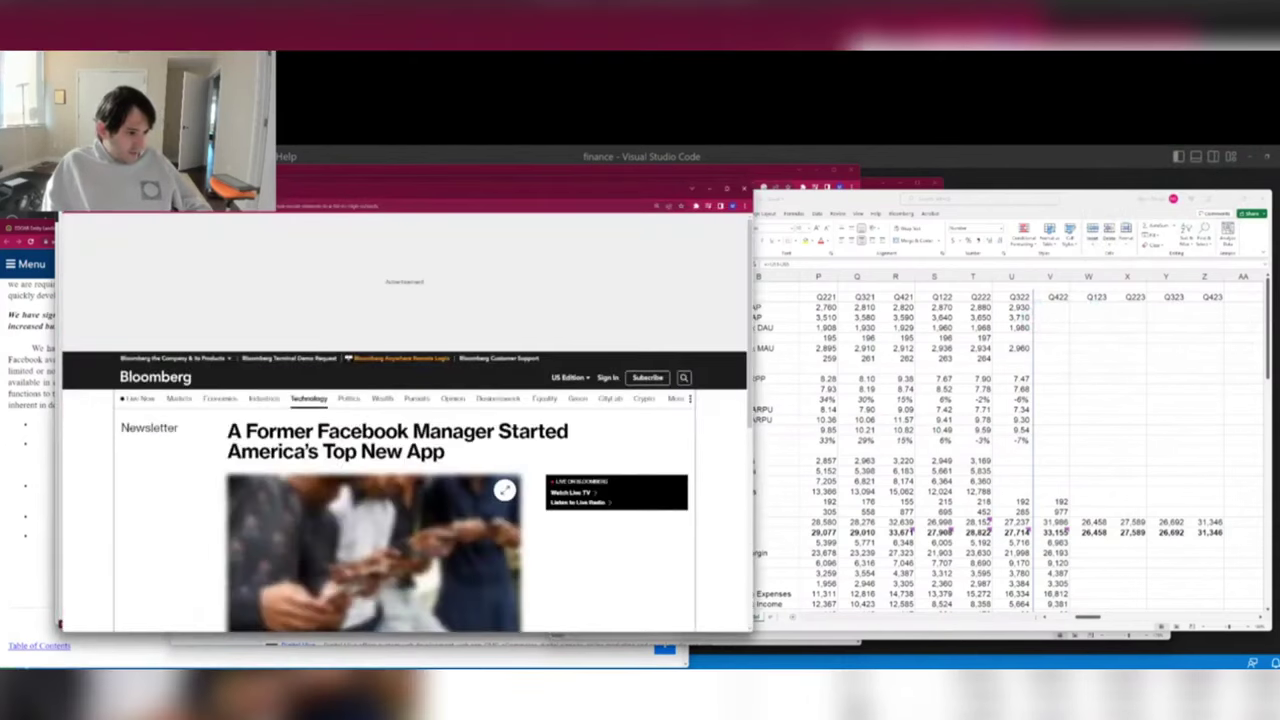
Read the Gas article's opening, highlighting lines on download charts and the former Meta manager.
{"action": "scroll", "coordinate": [363, 404], "scroll_direction": "down", "scroll_amount": 5}
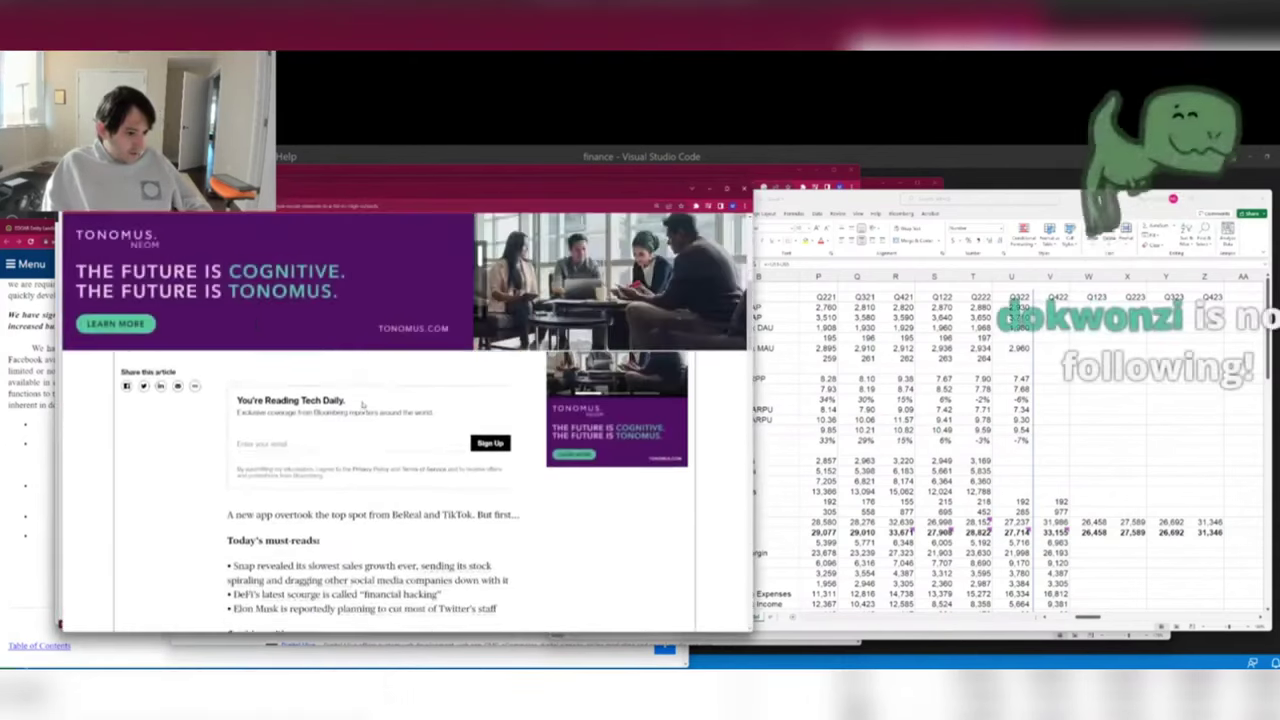
{"action": "scroll", "coordinate": [363, 404], "scroll_direction": "down", "scroll_amount": 1}
{"action": "left_click_drag", "start_coordinate": [255, 431], "coordinate": [455, 457]}
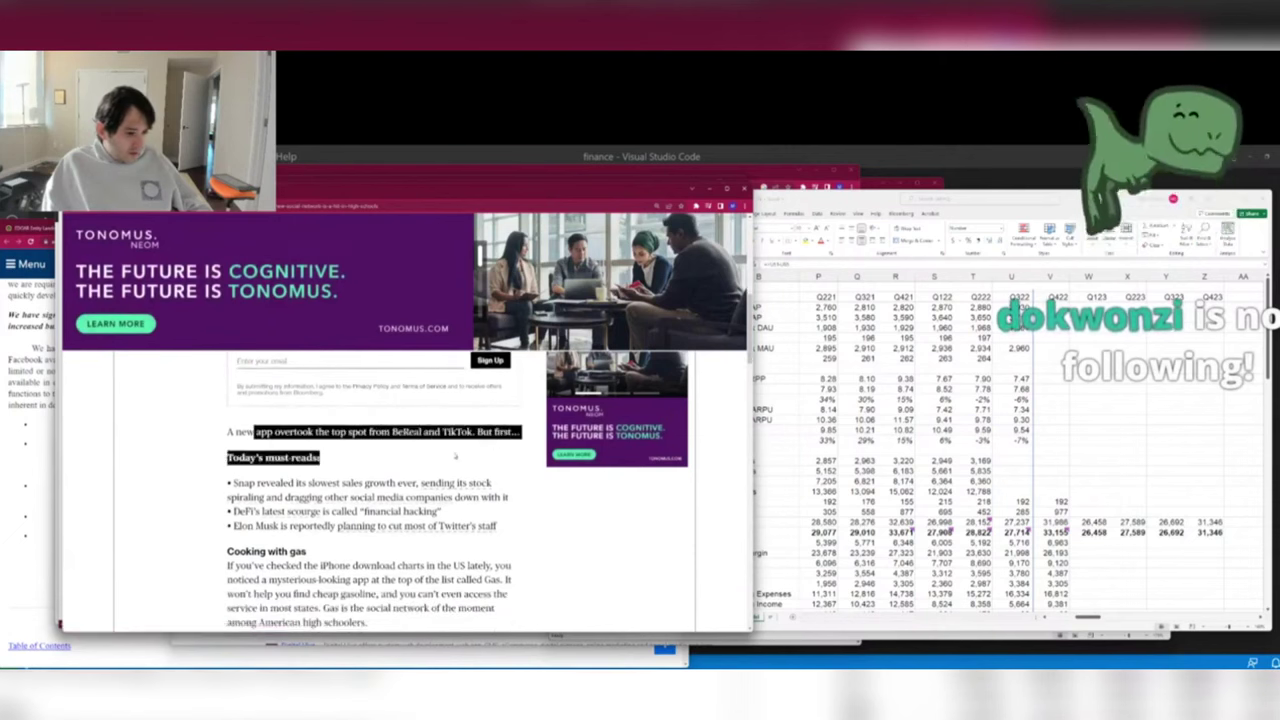
{"action": "left_click", "coordinate": [455, 457]}
{"action": "scroll", "coordinate": [403, 467], "scroll_direction": "down", "scroll_amount": 1}
{"action": "left_click_drag", "start_coordinate": [240, 488], "coordinate": [478, 504]}
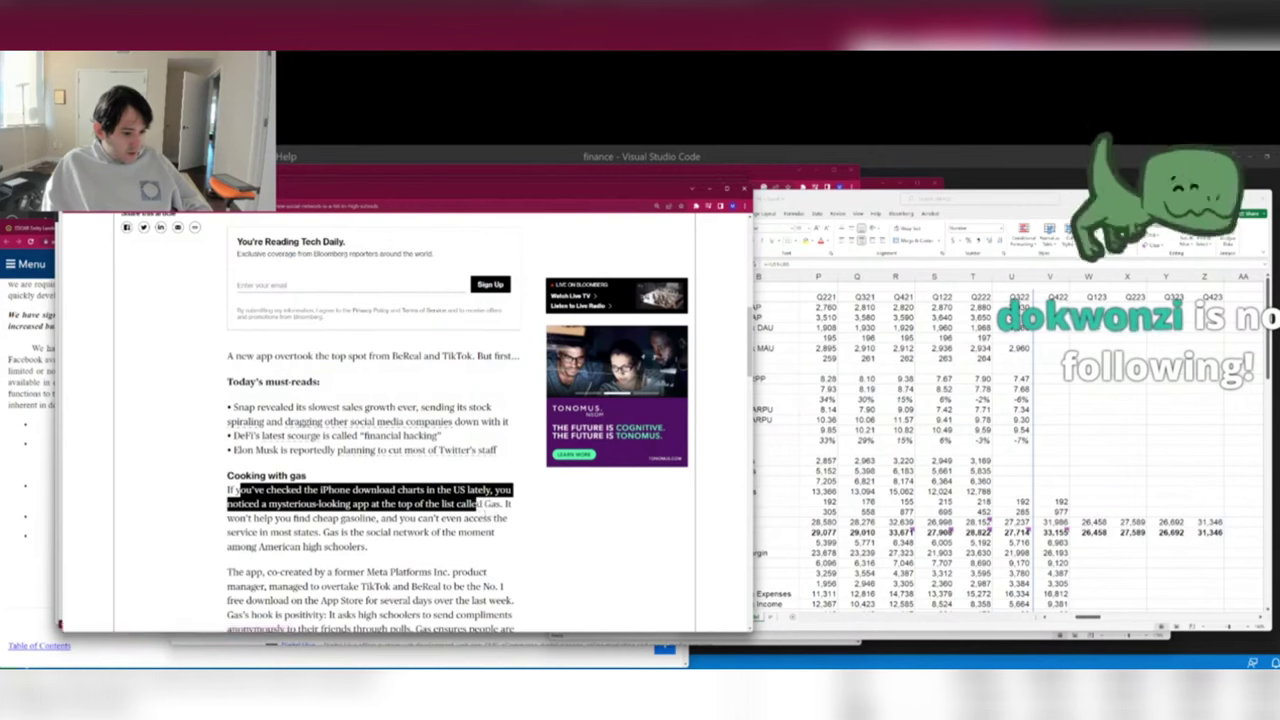
{"action": "left_click_drag", "start_coordinate": [227, 572], "coordinate": [505, 587]}
{"action": "scroll", "coordinate": [400, 500], "scroll_direction": "down", "scroll_amount": 2}
{"action": "left_click", "coordinate": [348, 375]}
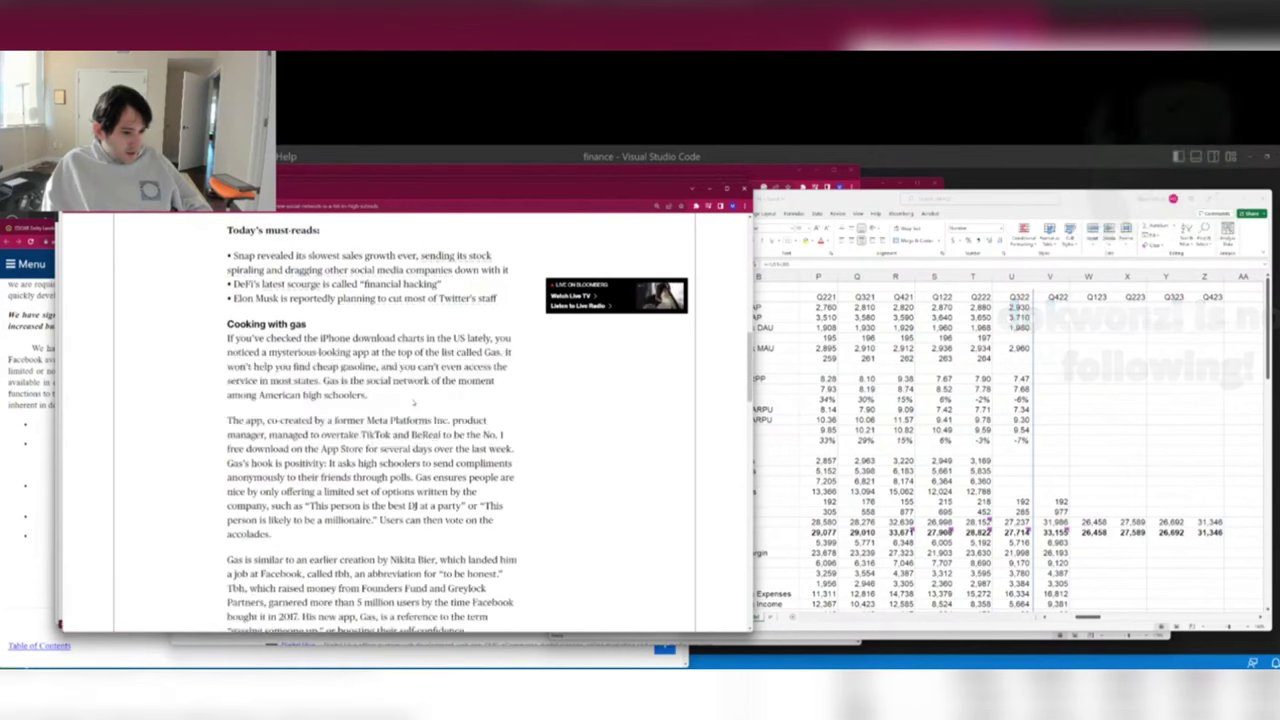
{"action": "left_click_drag", "start_coordinate": [320, 381], "coordinate": [392, 424]}
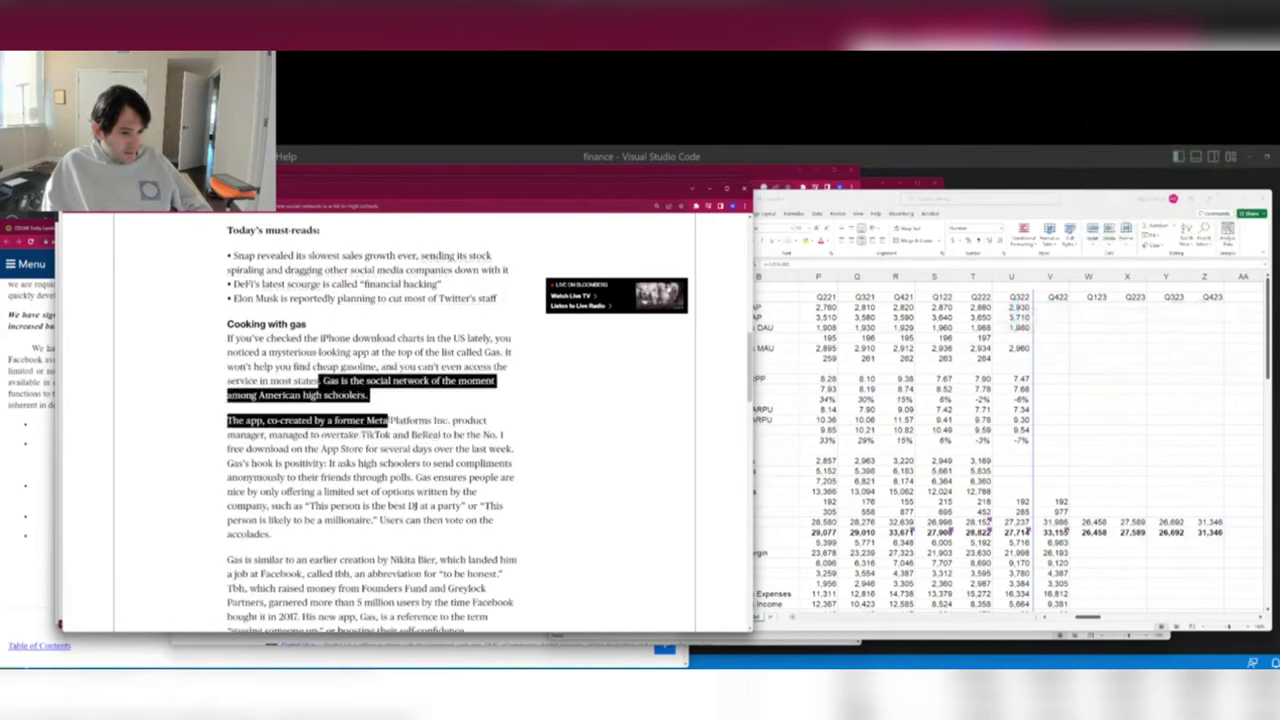
{"action": "left_click", "coordinate": [313, 434]}
{"action": "left_click_drag", "start_coordinate": [263, 421], "coordinate": [227, 468]}
{"action": "left_click", "coordinate": [258, 437]}
Read on through the anonymous-polls passage and select the paragraph comparing Gas to tbh.
{"action": "left_click_drag", "start_coordinate": [403, 463], "coordinate": [440, 561]}
{"action": "left_click", "coordinate": [352, 566]}
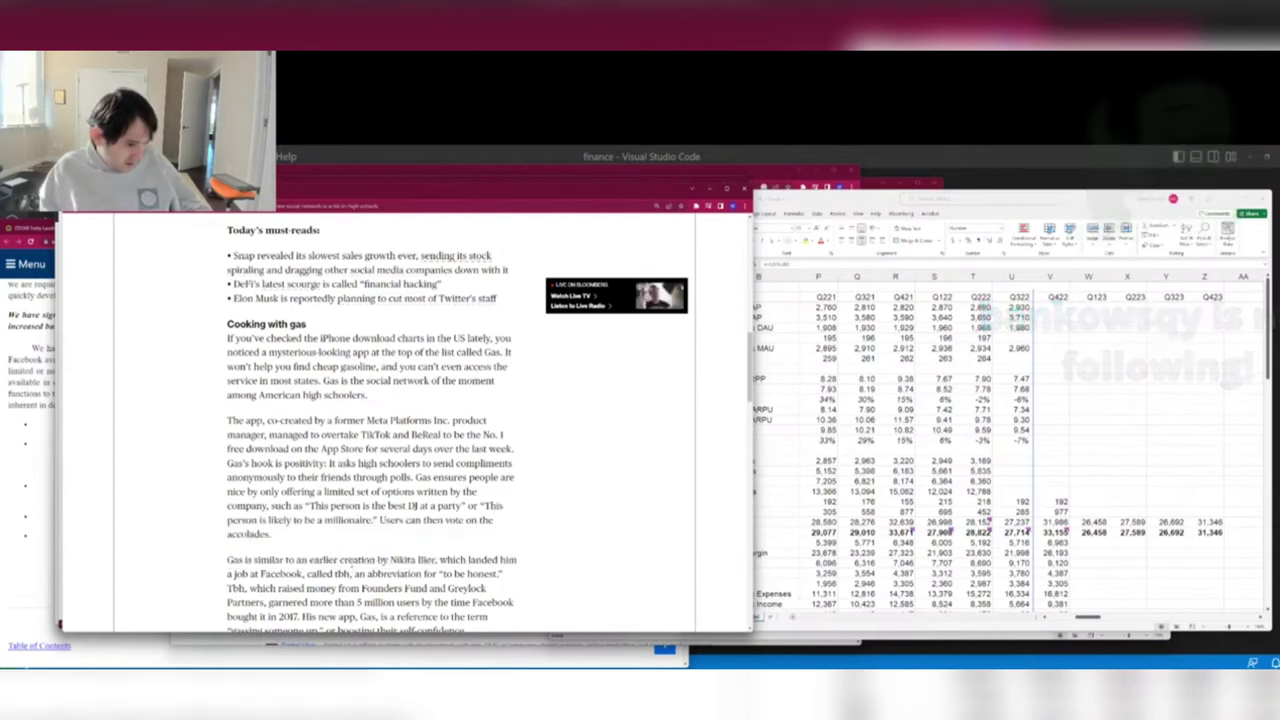
{"action": "scroll", "coordinate": [299, 533], "scroll_direction": "down", "scroll_amount": 3}
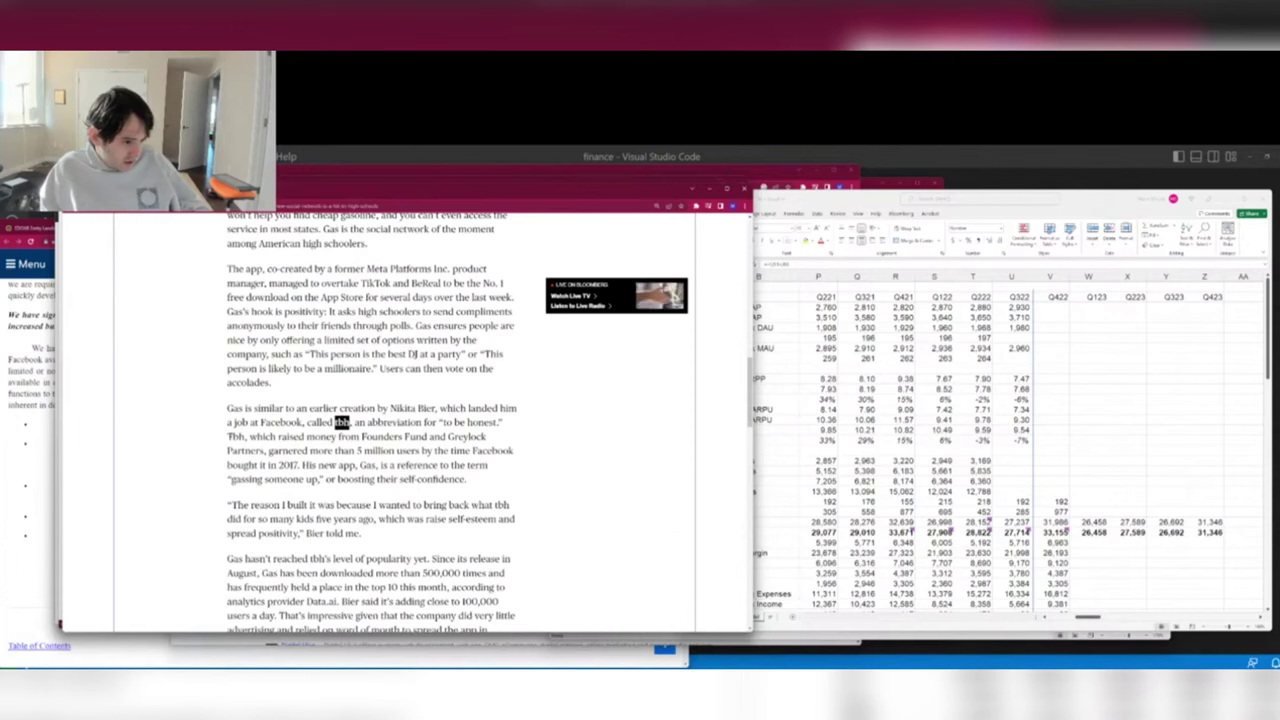
{"action": "left_click_drag", "start_coordinate": [341, 422], "coordinate": [462, 479]}
{"action": "left_click", "coordinate": [272, 450]}
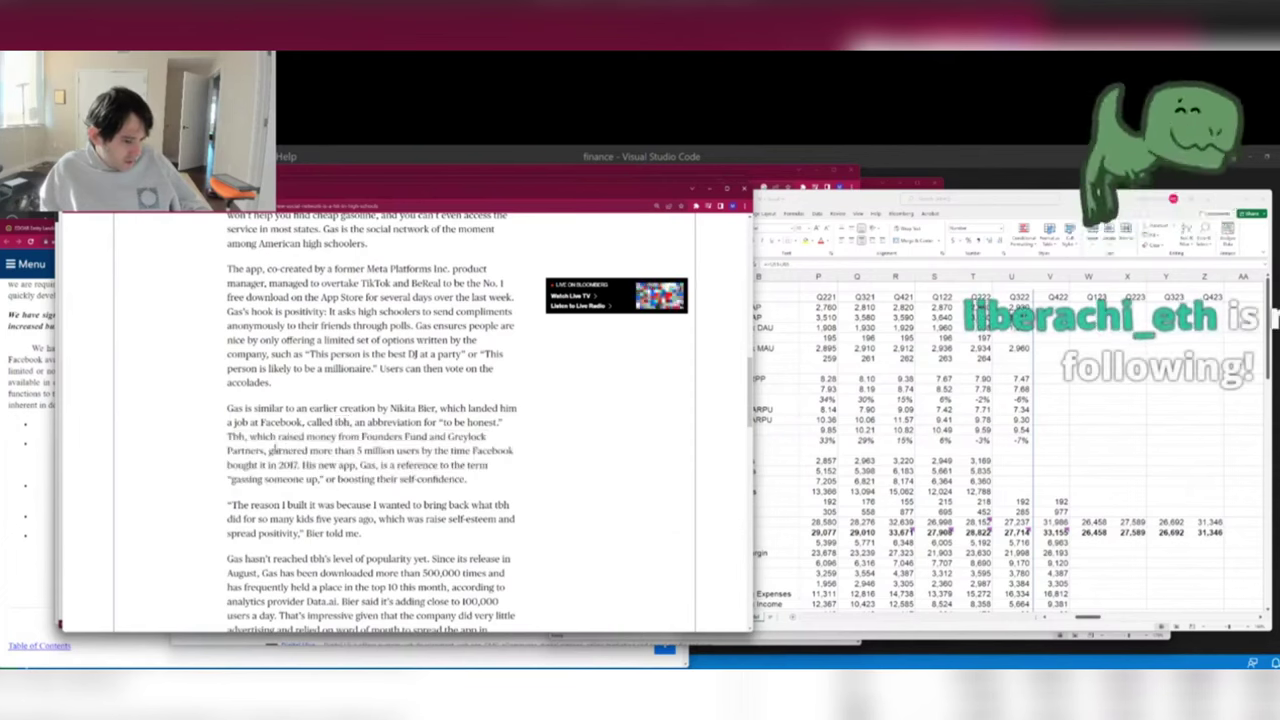
{"action": "triple_click", "coordinate": [272, 450]}
{"action": "key", "text": "alt+Tab"}
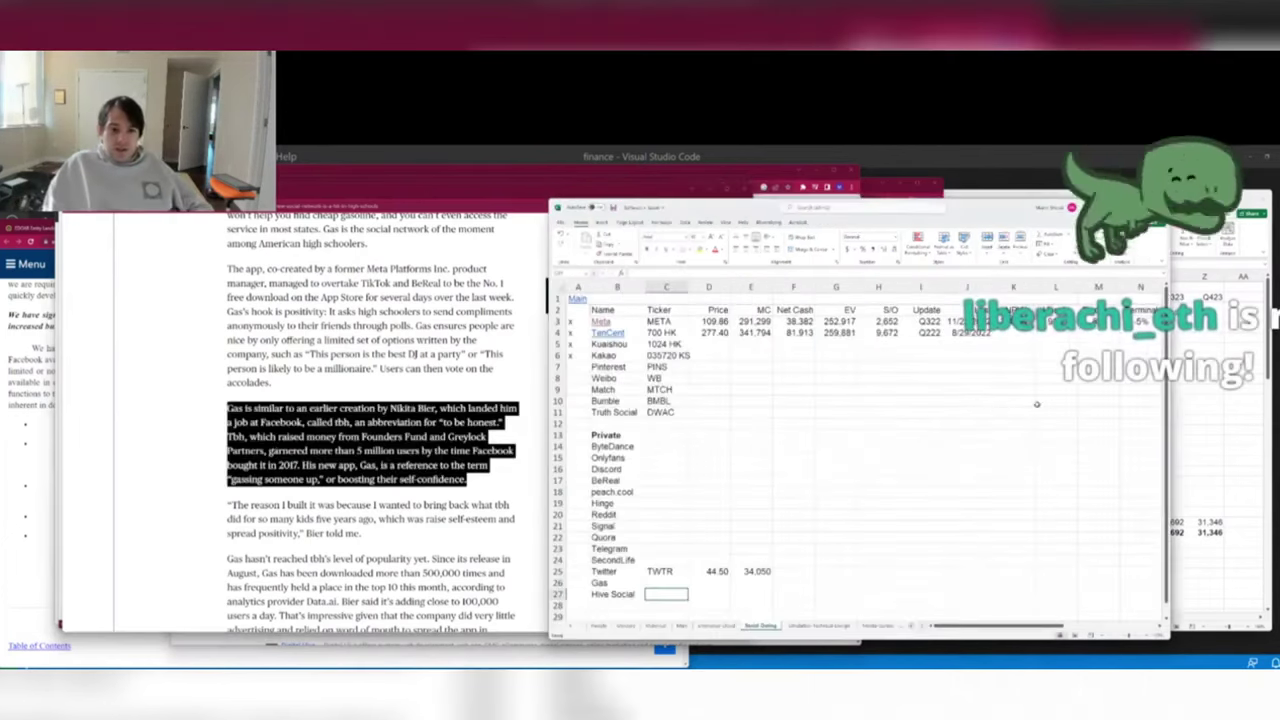
Add an Acquisitions note with a 2017 tbh entry on the Meta model's Main sheet.
{"action": "key", "text": "alt+Tab"}
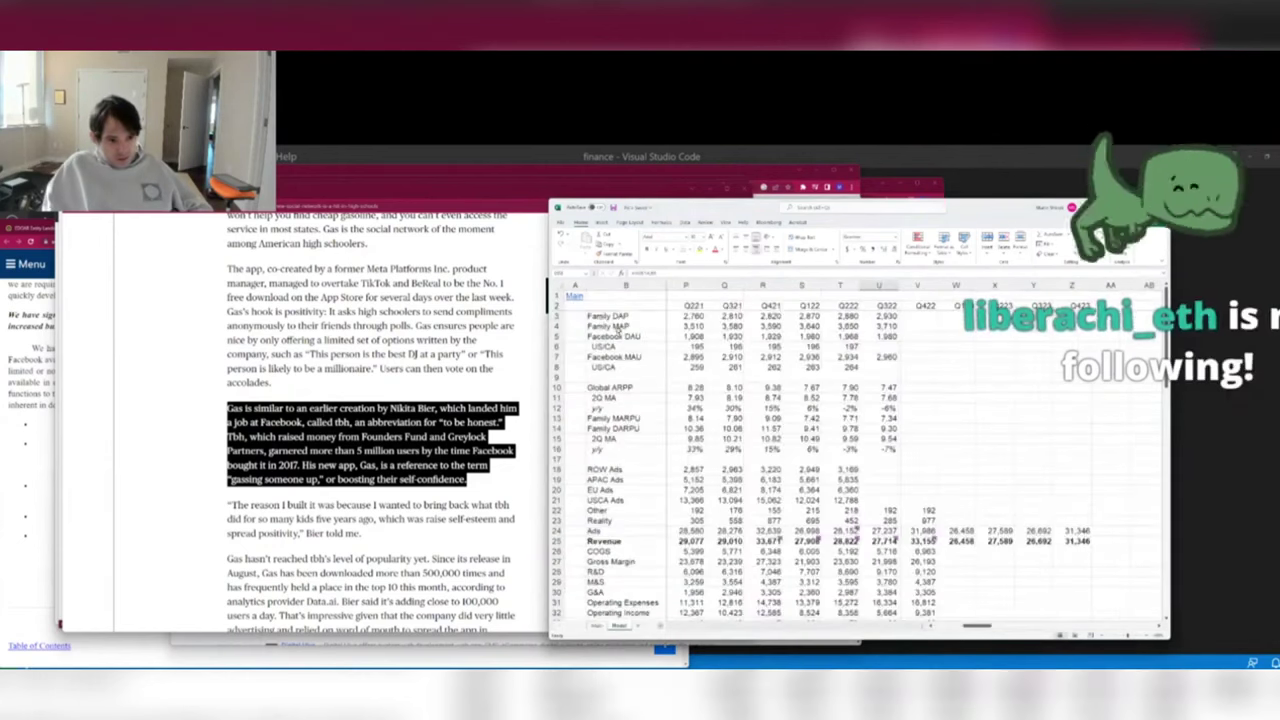
{"action": "left_click", "coordinate": [596, 626]}
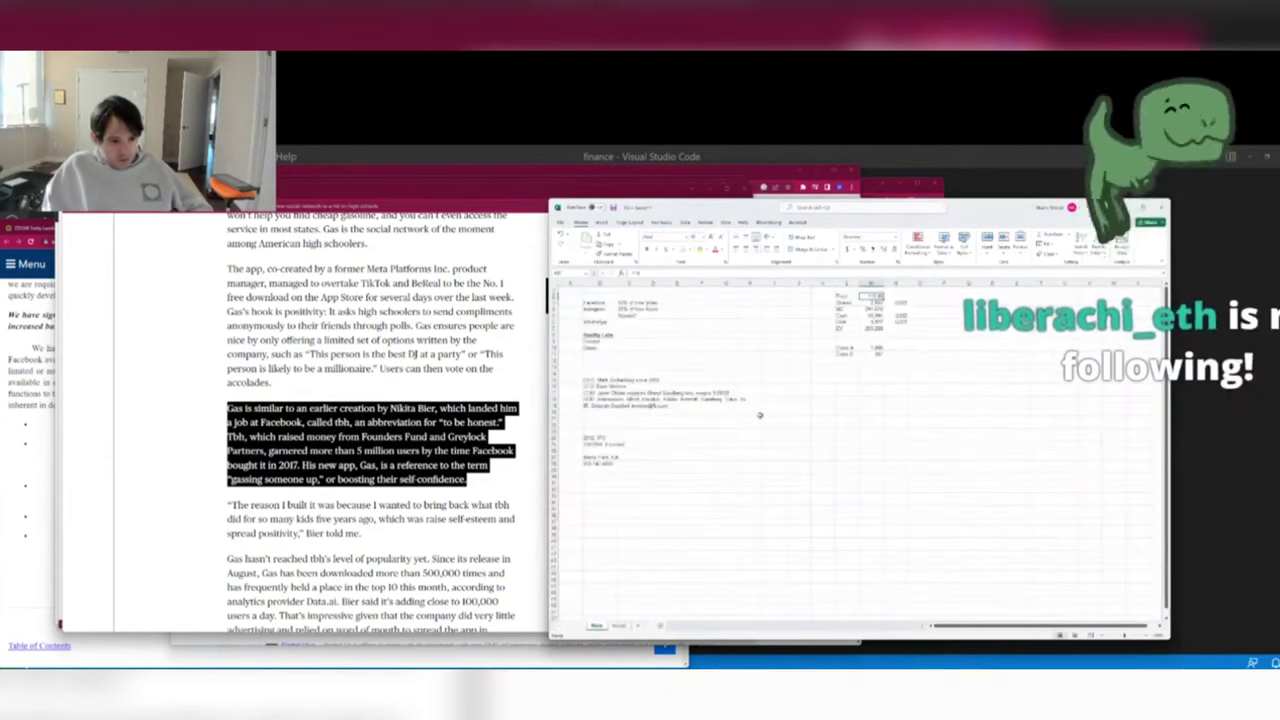
{"action": "left_click", "coordinate": [839, 401]}
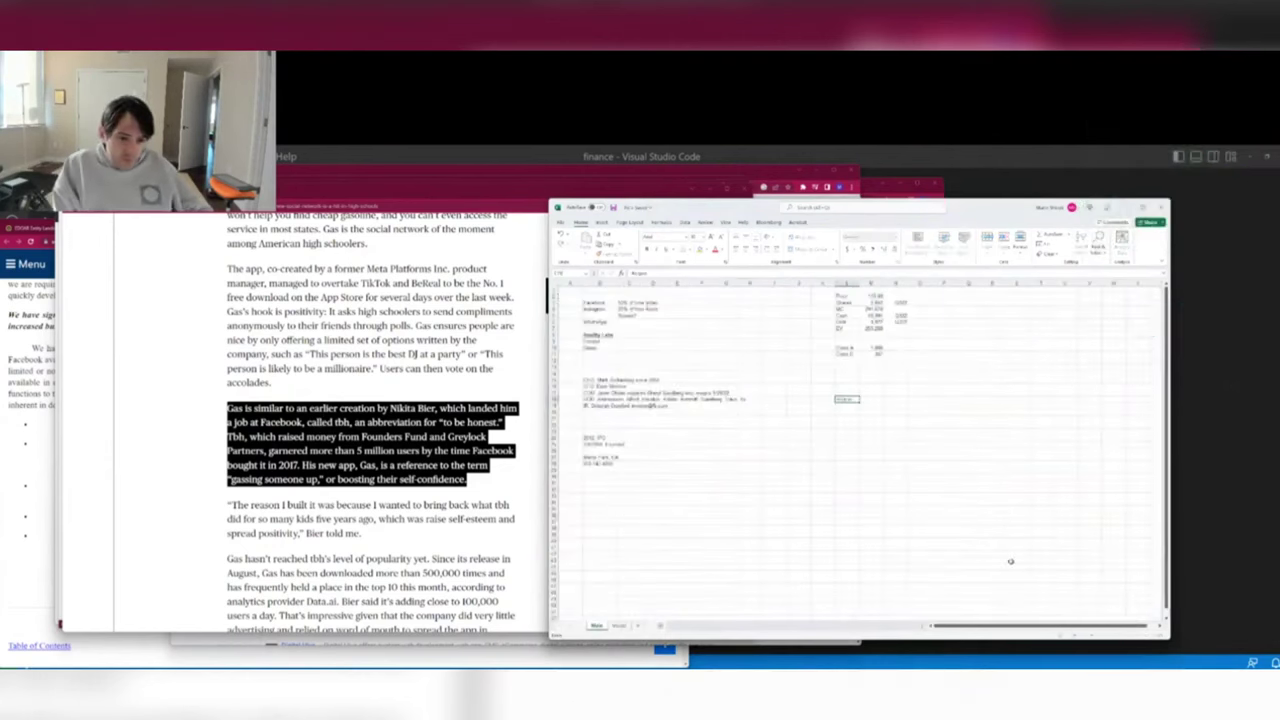
{"action": "key", "text": "Return"}
{"action": "key", "text": "Return"}
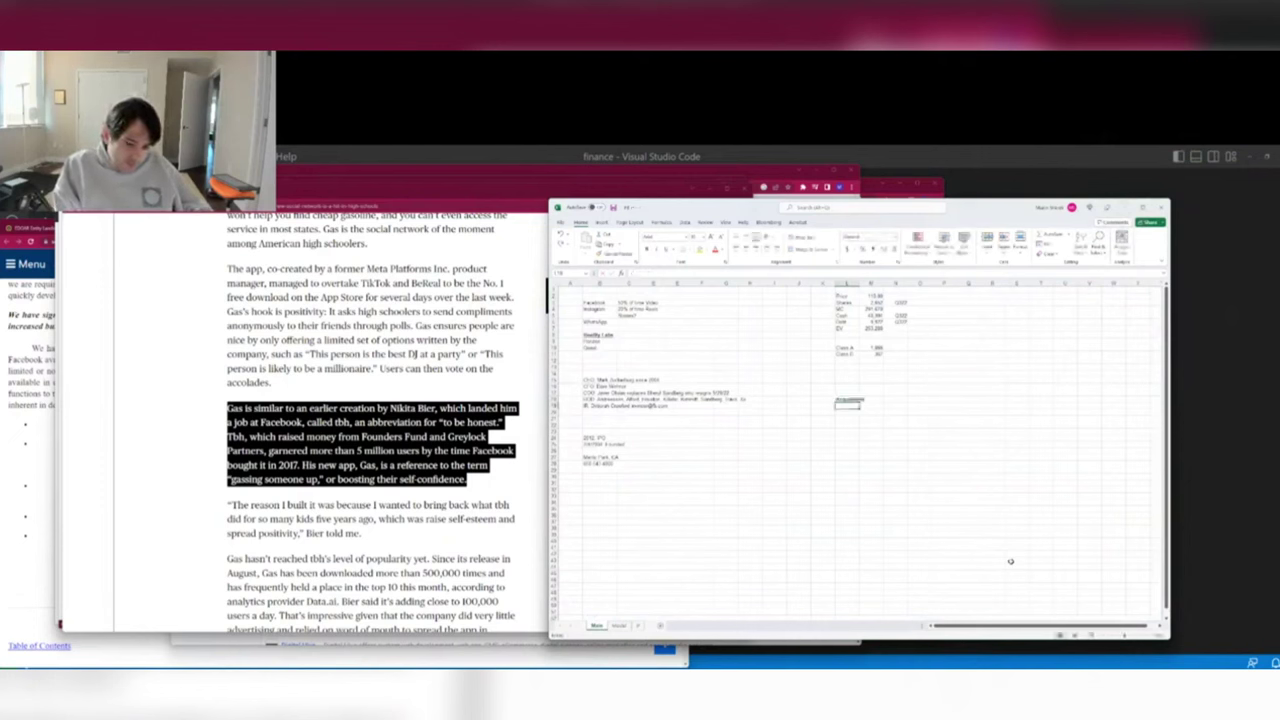
{"action": "type", "text": "="}
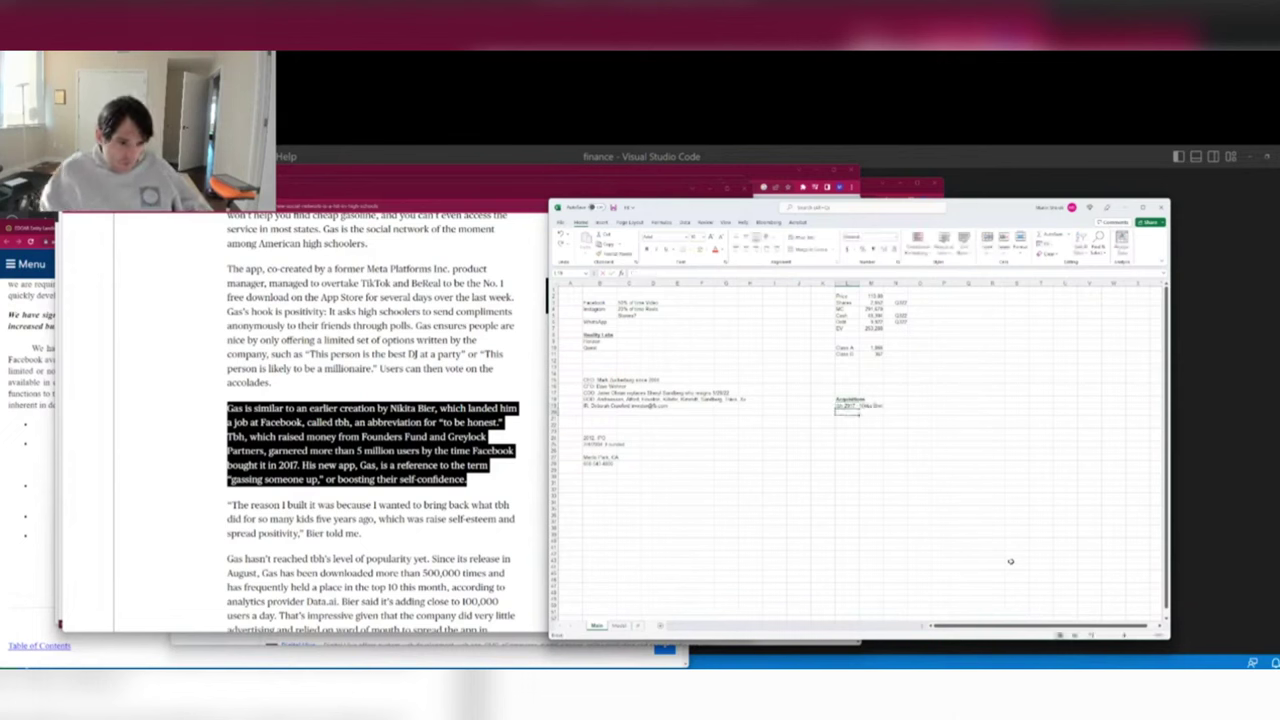
{"action": "left_click", "coordinate": [655, 298]}
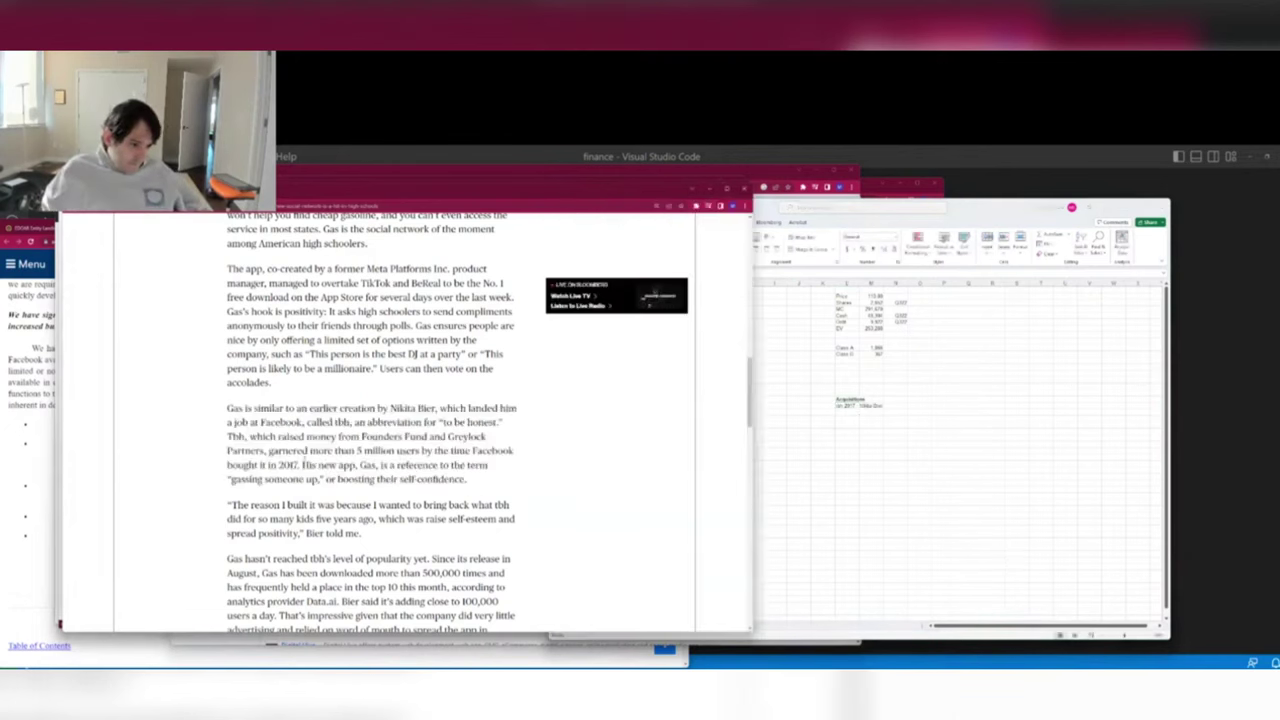
Read the Gas article's opening on its top-10 ranking and 100,000 daily downloads.
{"action": "left_click_drag", "start_coordinate": [303, 465], "coordinate": [265, 558]}
{"action": "left_click", "coordinate": [265, 558]}
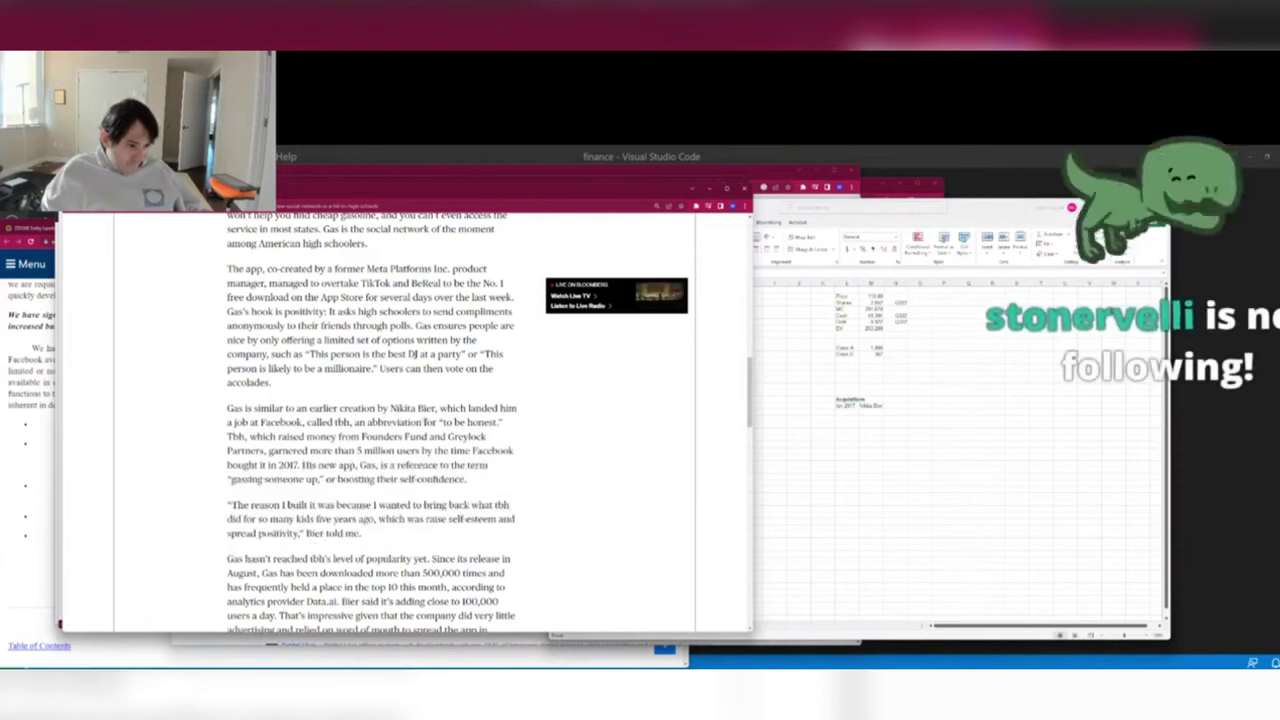
{"action": "scroll", "coordinate": [410, 354], "scroll_direction": "down", "scroll_amount": 3}
{"action": "left_click_drag", "start_coordinate": [282, 367], "coordinate": [360, 381]}
{"action": "left_click", "coordinate": [343, 410]}
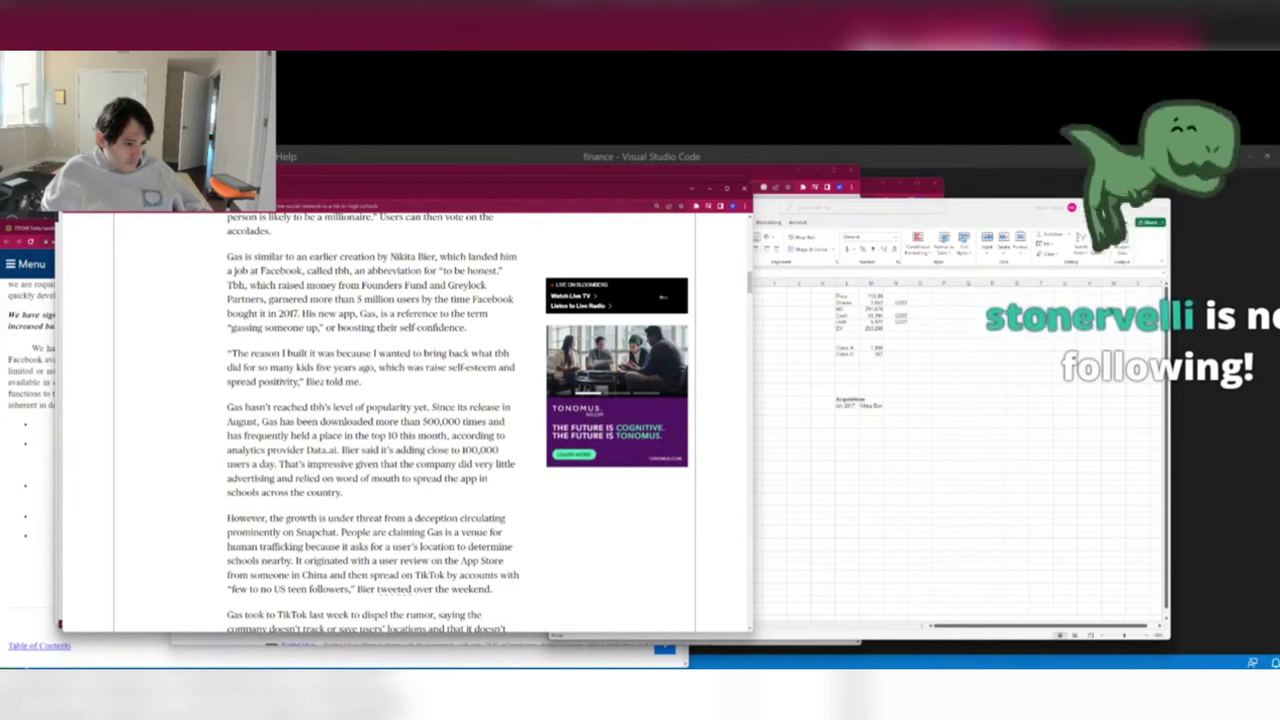
{"action": "left_click_drag", "start_coordinate": [320, 436], "coordinate": [343, 492]}
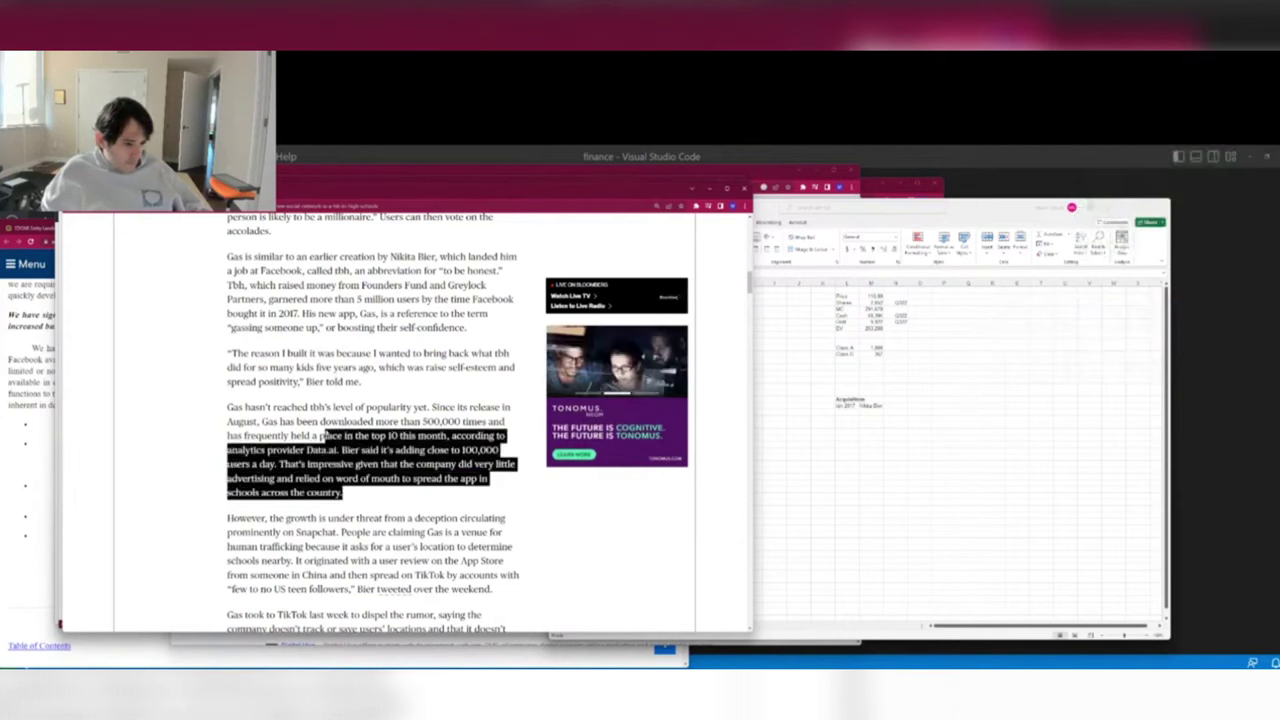
{"action": "left_click_drag", "start_coordinate": [320, 436], "coordinate": [318, 450]}
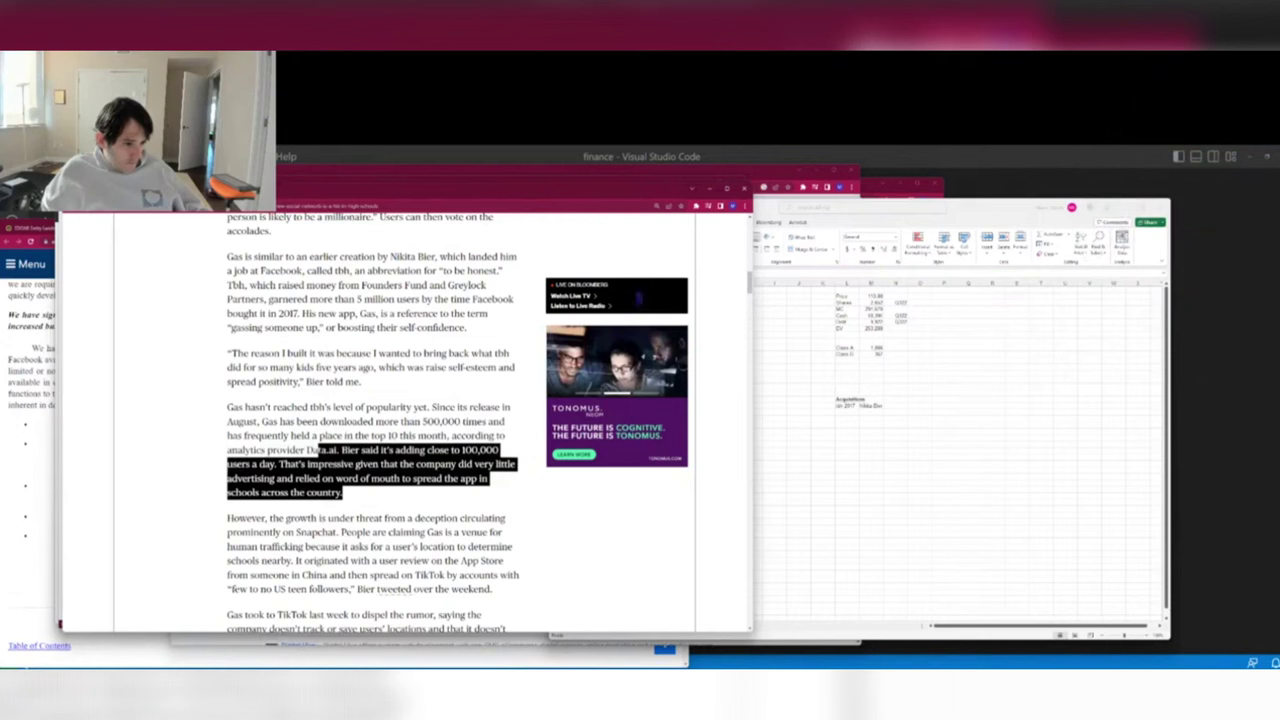
{"action": "left_click", "coordinate": [320, 451]}
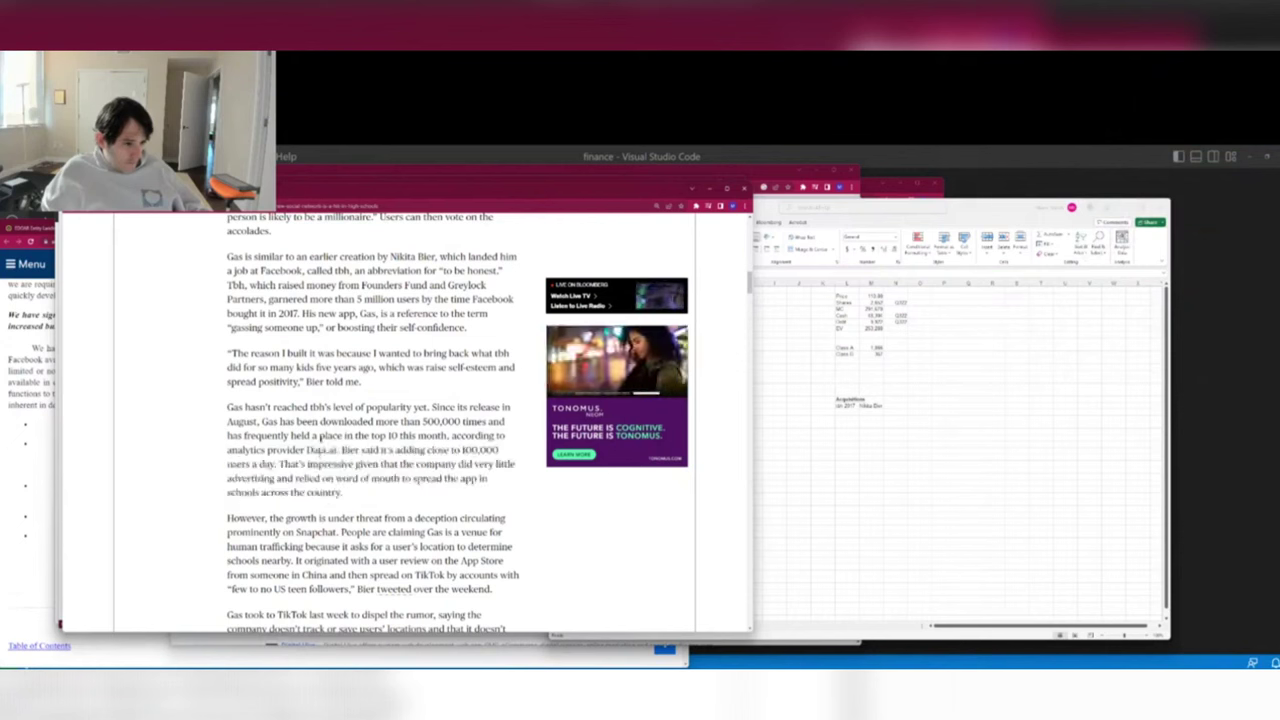
{"action": "scroll", "coordinate": [320, 450], "scroll_direction": "down", "scroll_amount": 1}
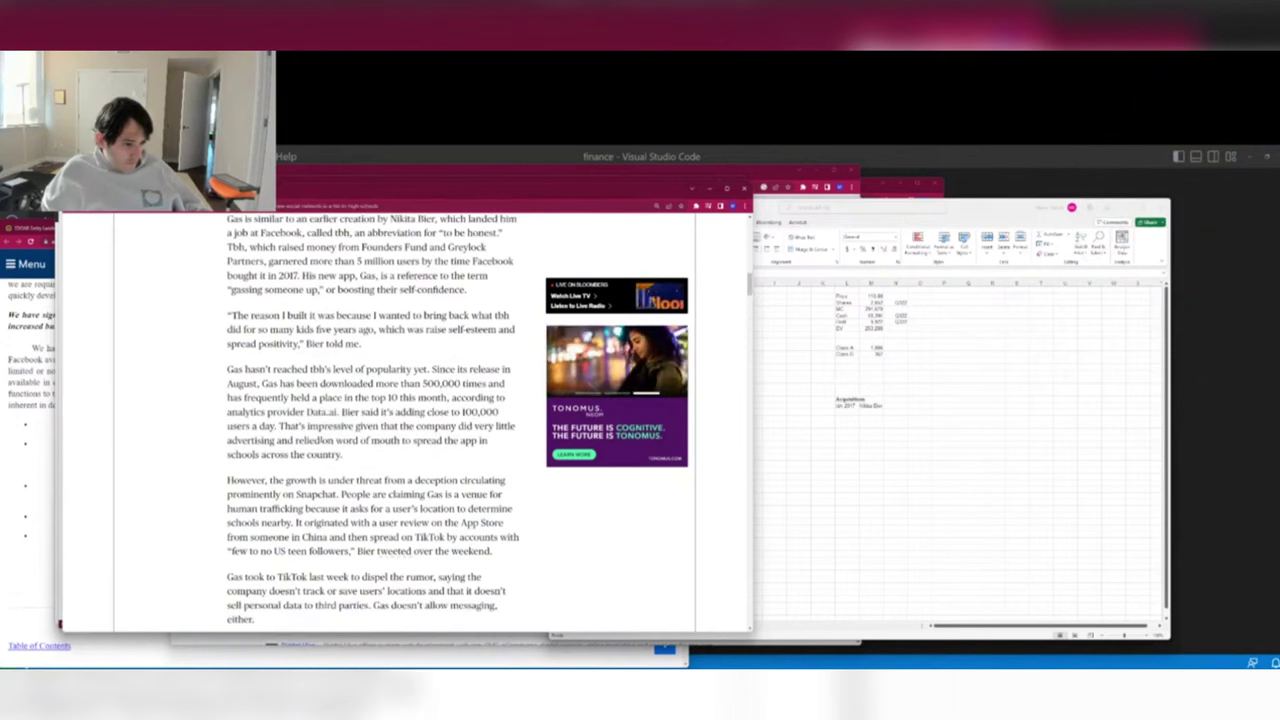
{"action": "scroll", "coordinate": [321, 441], "scroll_direction": "down", "scroll_amount": 5}
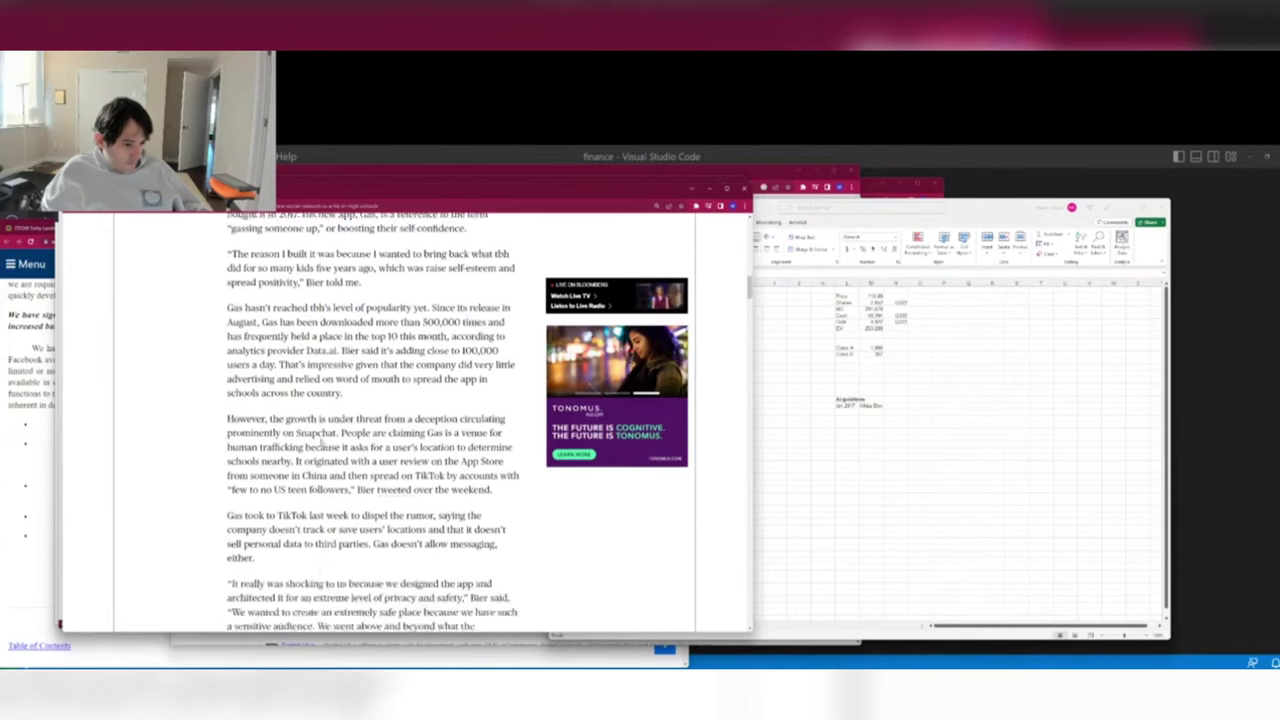
{"action": "scroll", "coordinate": [321, 441], "scroll_direction": "down", "scroll_amount": 1}
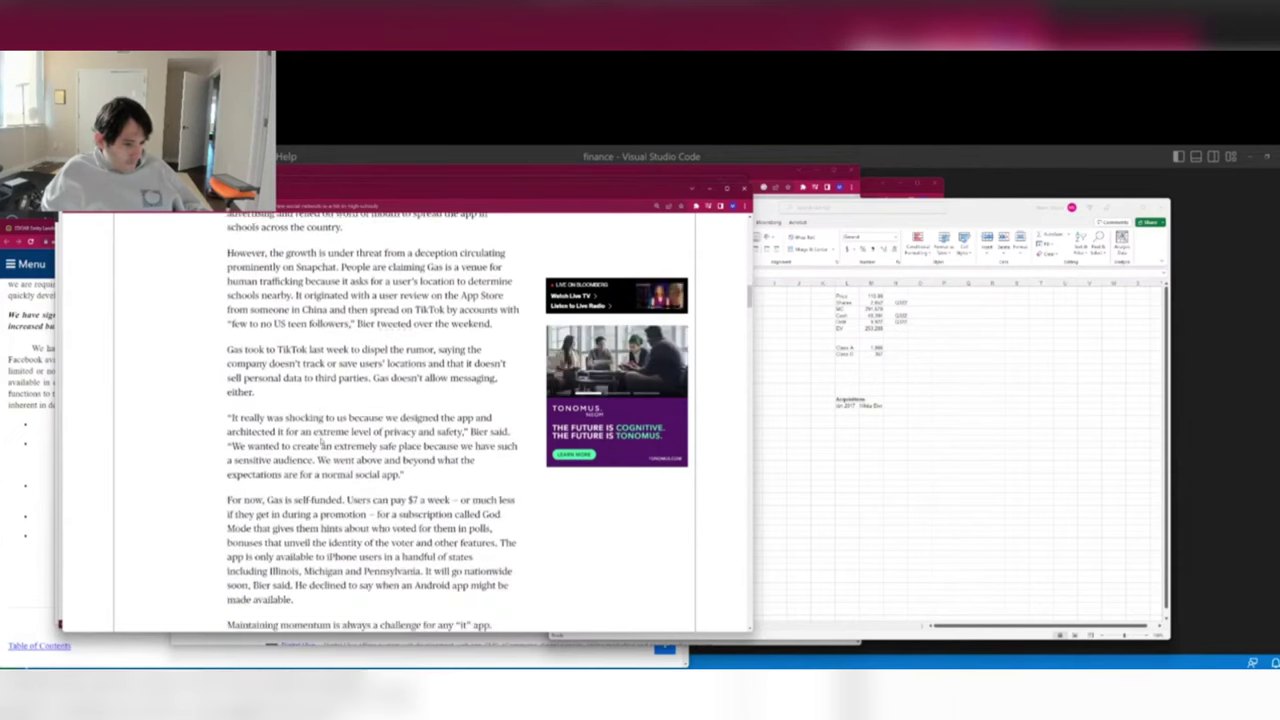
{"action": "scroll", "coordinate": [321, 441], "scroll_direction": "down", "scroll_amount": 2}
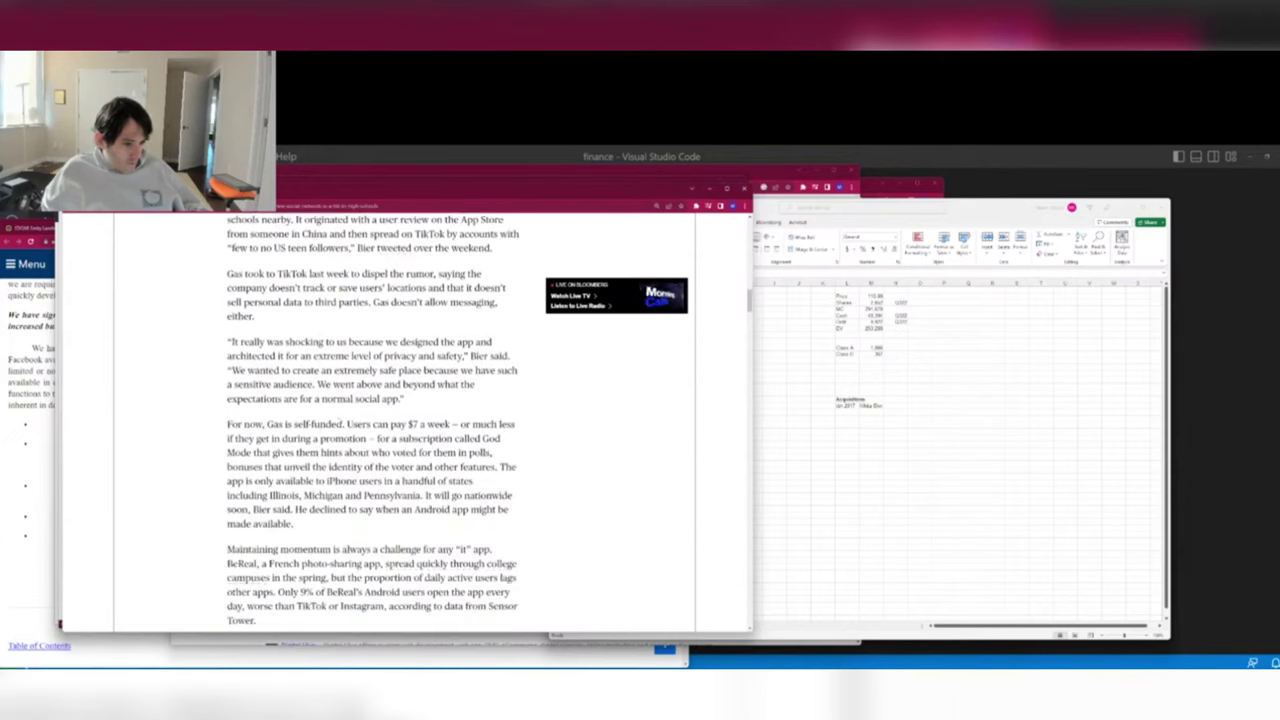
Read the passages on Gas being self-funded, its pricing, voter hints and keeping momentum.
{"action": "left_click_drag", "start_coordinate": [343, 423], "coordinate": [204, 420]}
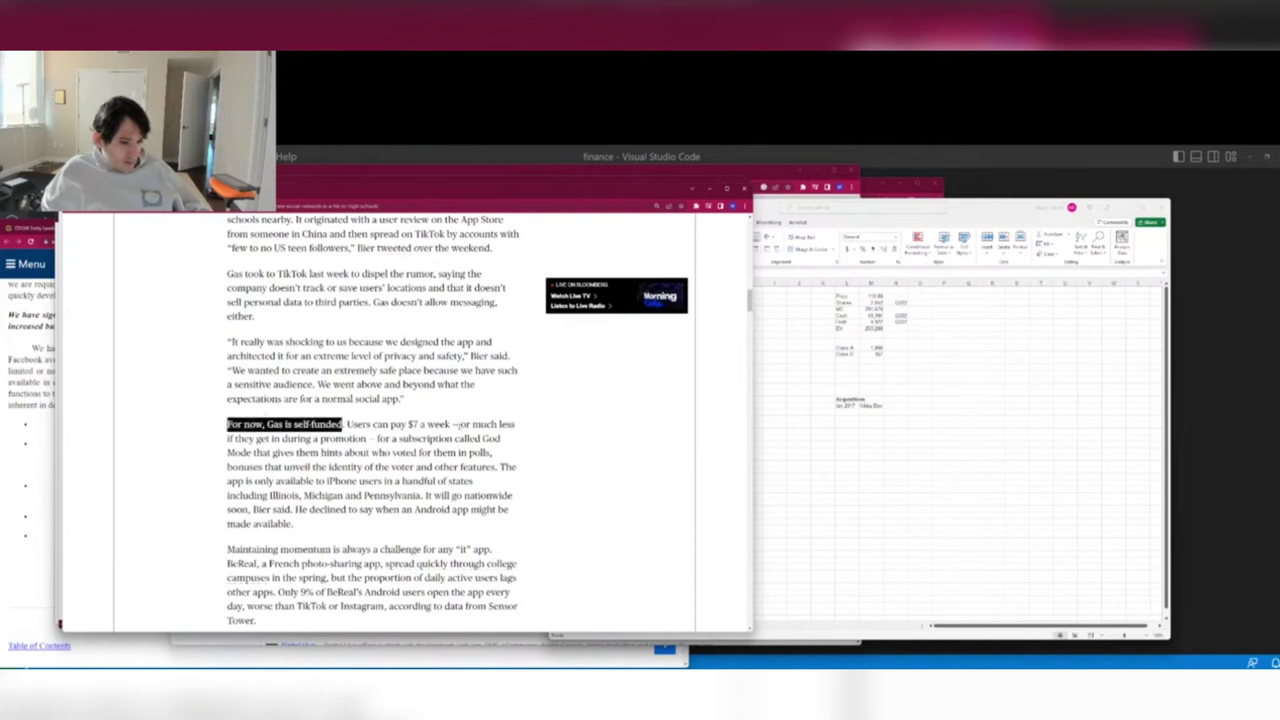
{"action": "left_click_drag", "start_coordinate": [457, 424], "coordinate": [504, 442]}
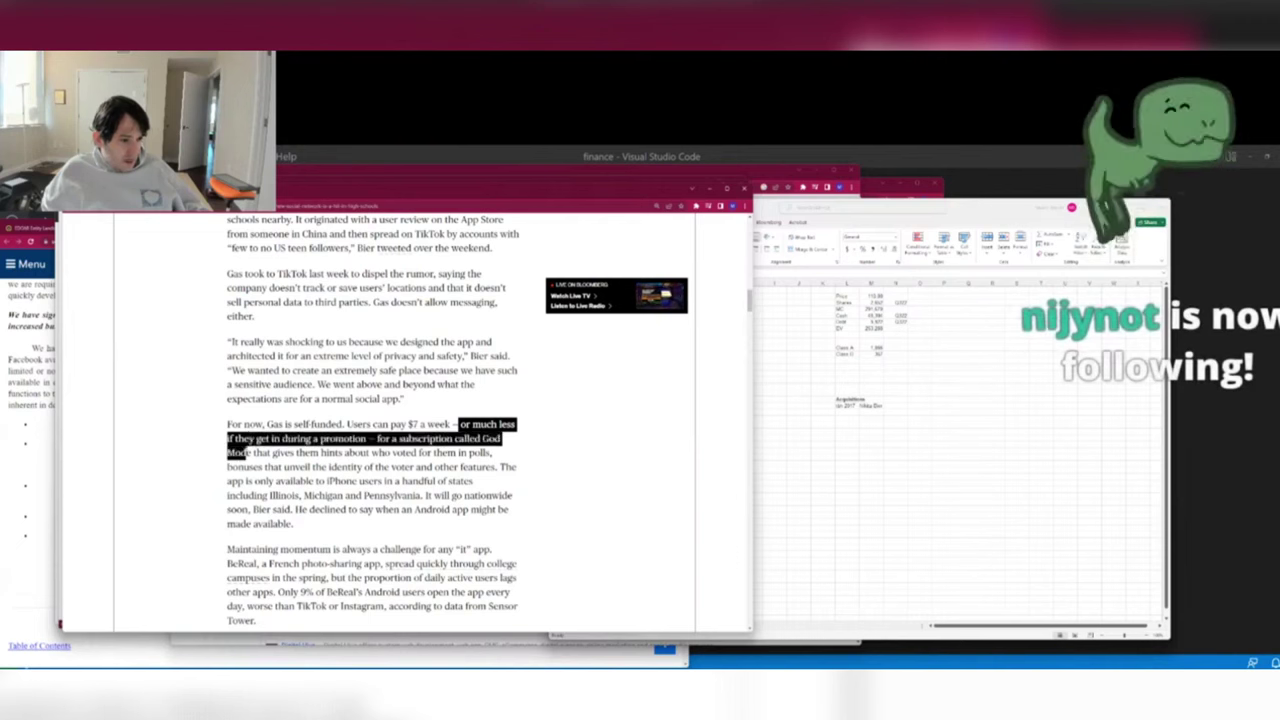
{"action": "left_click_drag", "start_coordinate": [262, 452], "coordinate": [397, 530]}
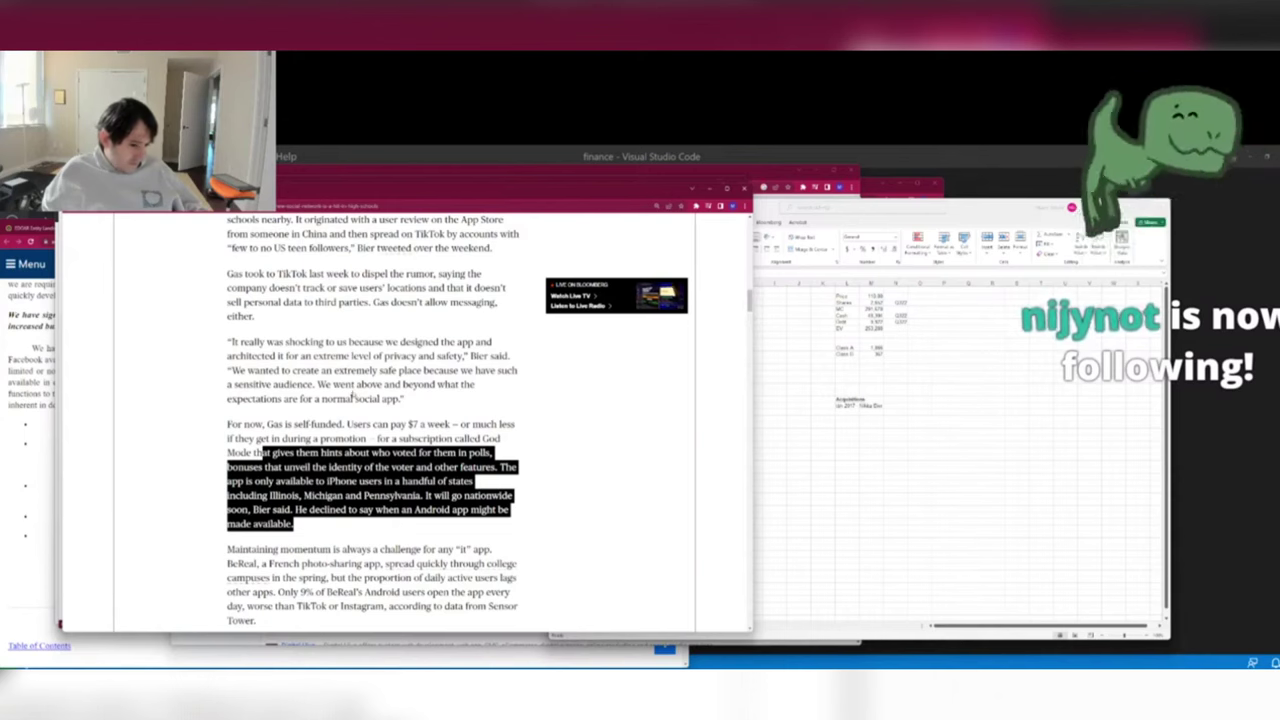
{"action": "scroll", "coordinate": [353, 395], "scroll_direction": "down", "scroll_amount": 2}
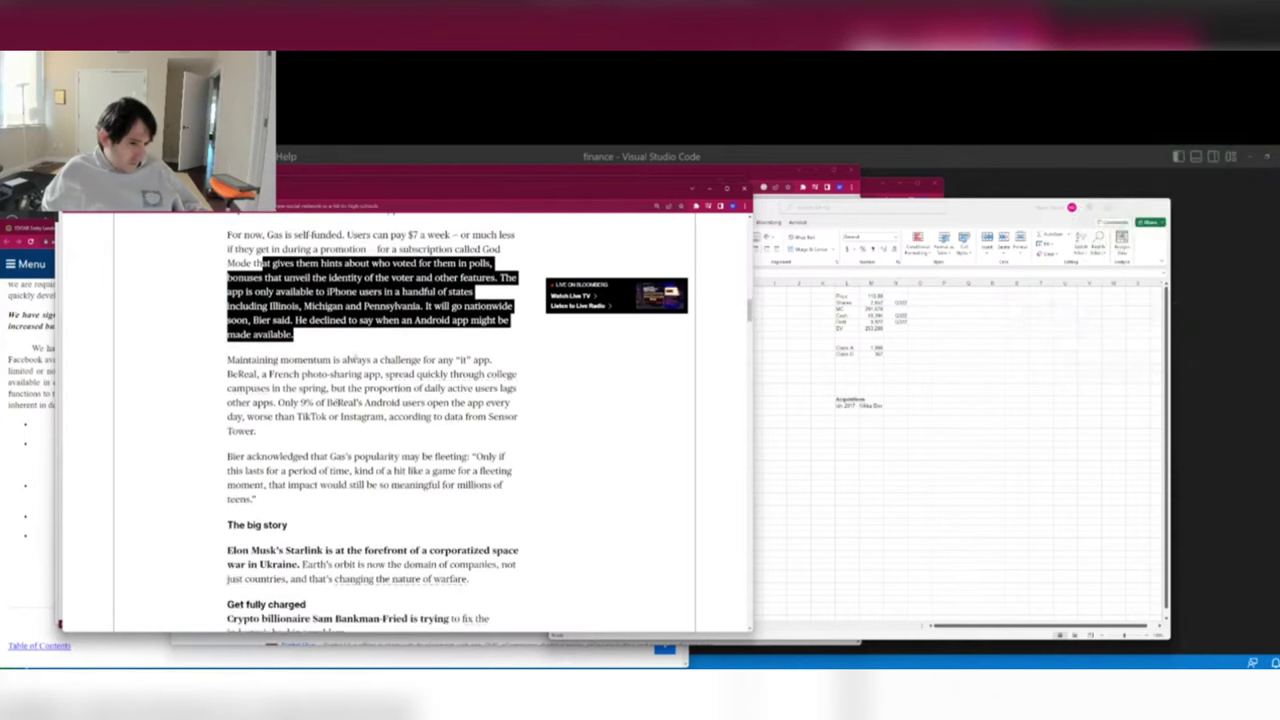
{"action": "left_click", "coordinate": [353, 395]}
{"action": "left_click_drag", "start_coordinate": [302, 360], "coordinate": [332, 502]}
{"action": "left_click", "coordinate": [371, 328]}
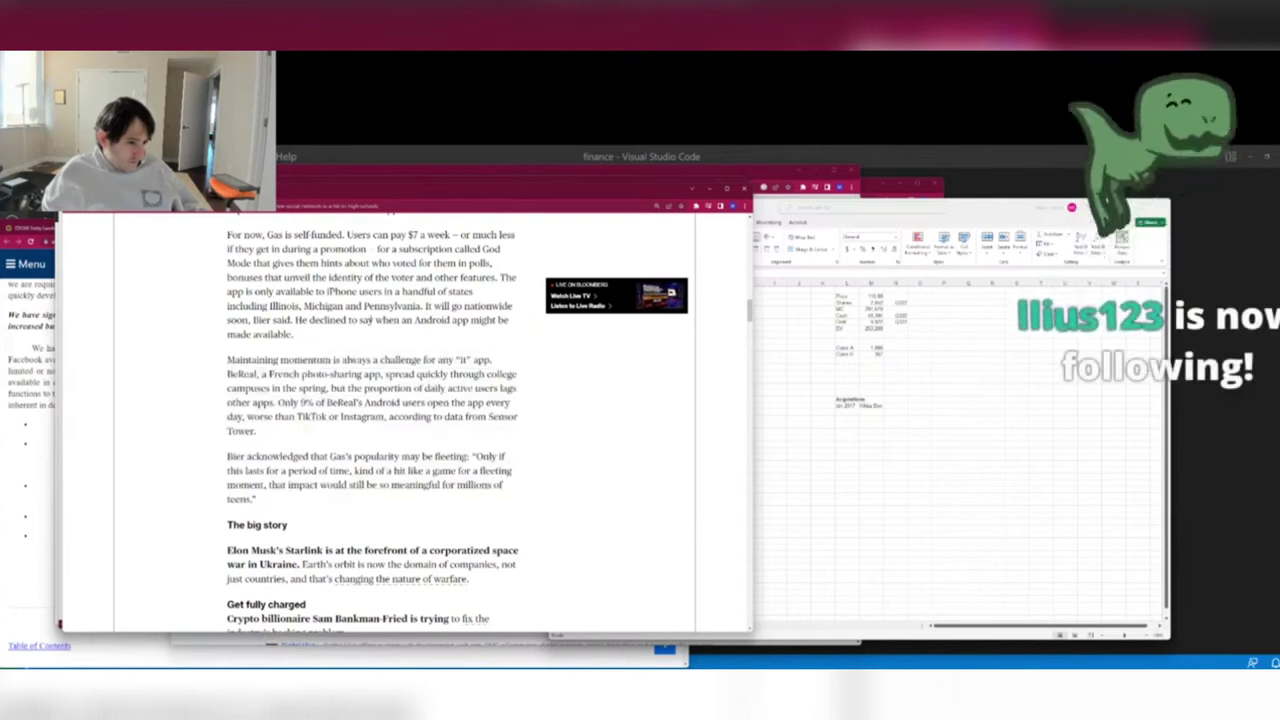
{"action": "scroll", "coordinate": [371, 320], "scroll_direction": "down", "scroll_amount": 5}
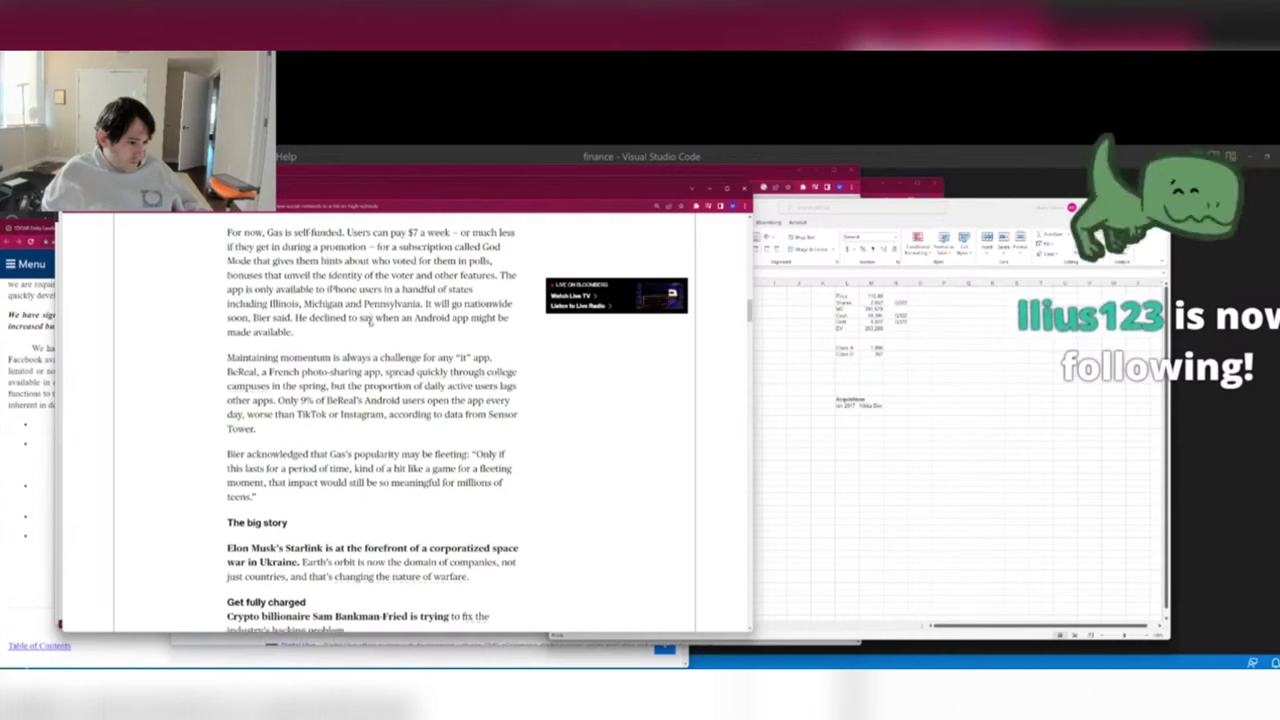
{"action": "scroll", "coordinate": [369, 328], "scroll_direction": "up", "scroll_amount": 2}
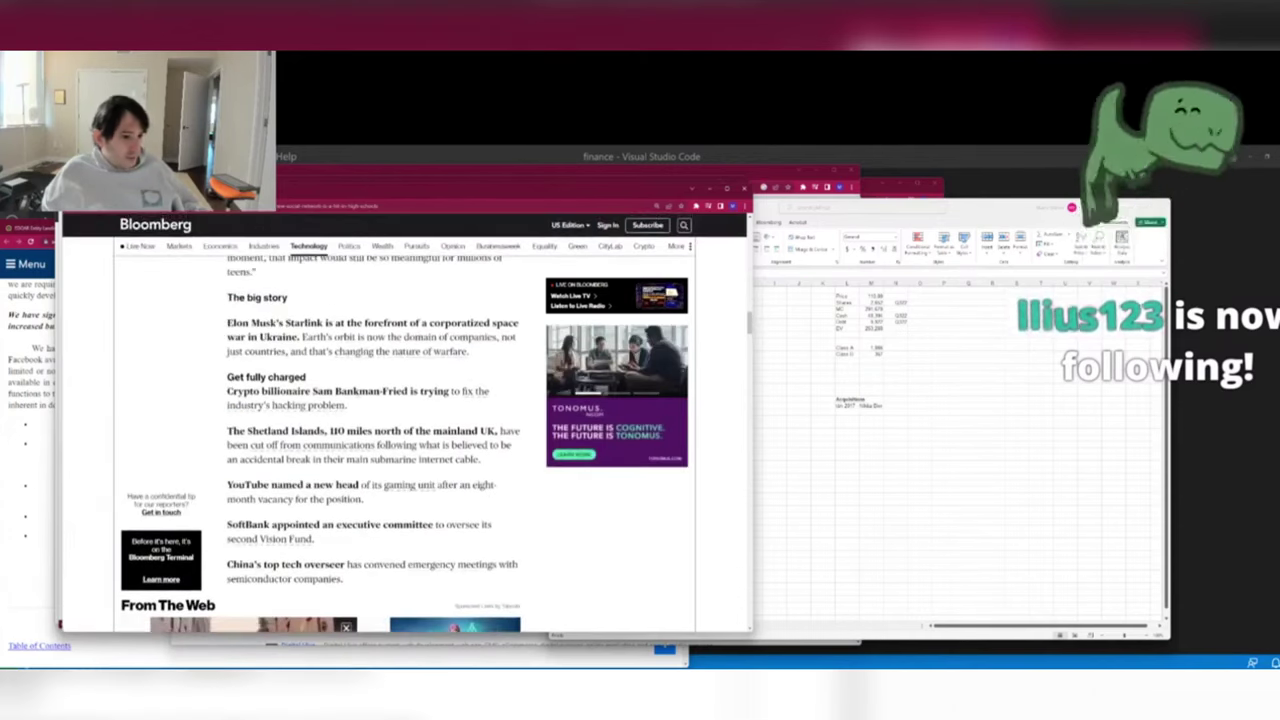
Read the Bankman-Fried crypto hacking article, then return to the Gas page and close the window.
{"action": "left_click_drag", "start_coordinate": [385, 391], "coordinate": [397, 409]}
{"action": "left_click", "coordinate": [465, 375]}
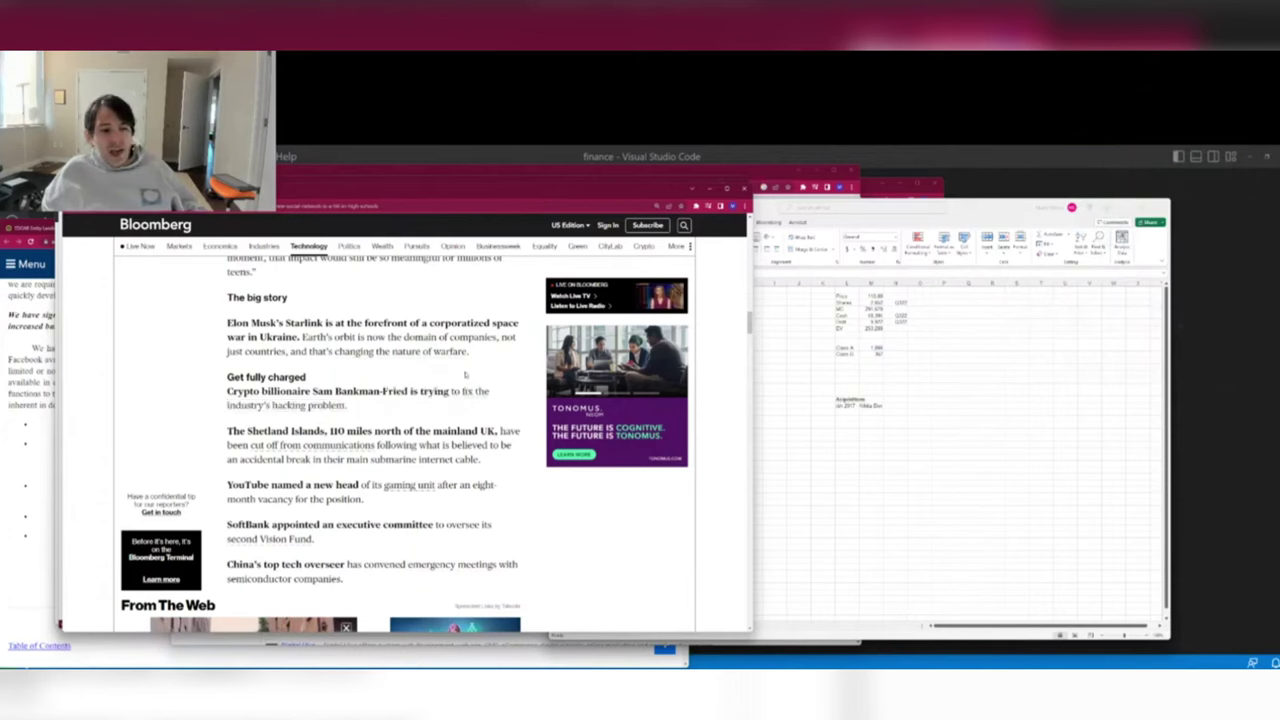
{"action": "left_click", "coordinate": [470, 391]}
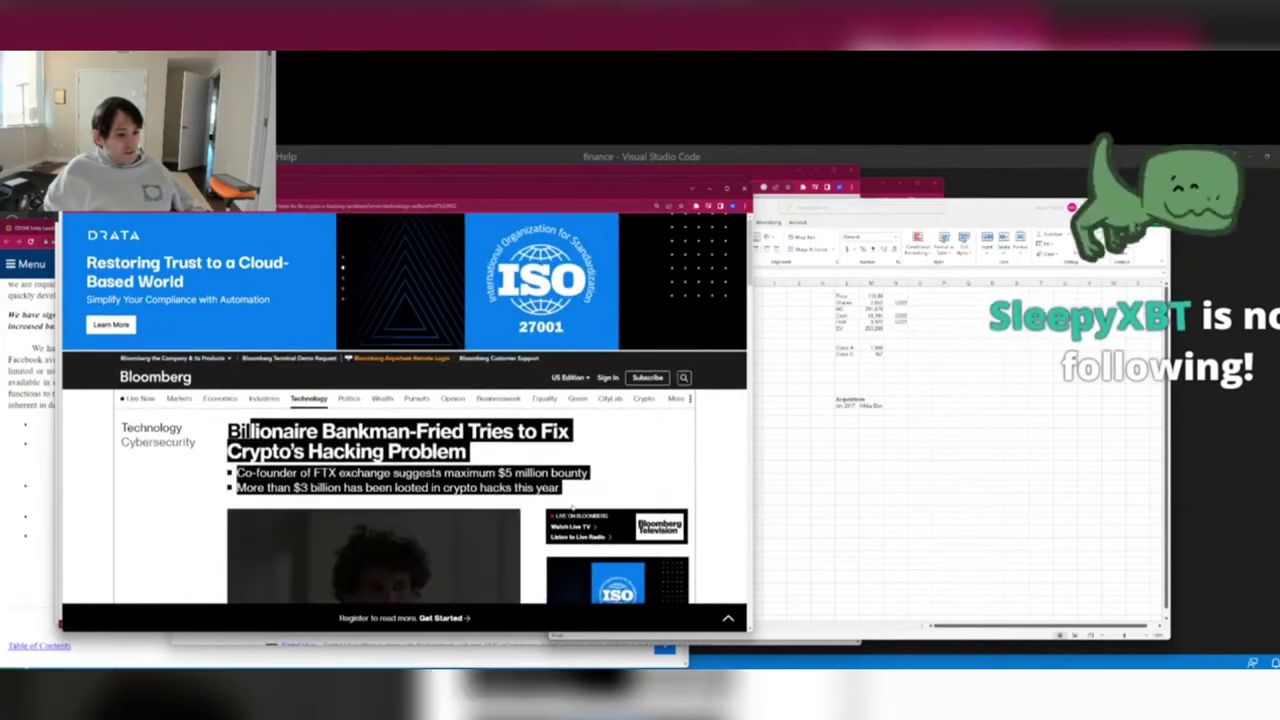
{"action": "mouse_move", "coordinate": [559, 487]}
{"action": "left_mouse_down"}
{"action": "mouse_move", "coordinate": [228, 428]}
{"action": "mouse_move", "coordinate": [400, 472]}
{"action": "mouse_move", "coordinate": [549, 488]}
{"action": "mouse_move", "coordinate": [335, 451]}
{"action": "mouse_move", "coordinate": [556, 488]}
{"action": "left_mouse_up"}
{"action": "scroll", "coordinate": [348, 466], "scroll_direction": "down", "scroll_amount": 3}
{"action": "scroll", "coordinate": [348, 466], "scroll_direction": "down", "scroll_amount": 5}
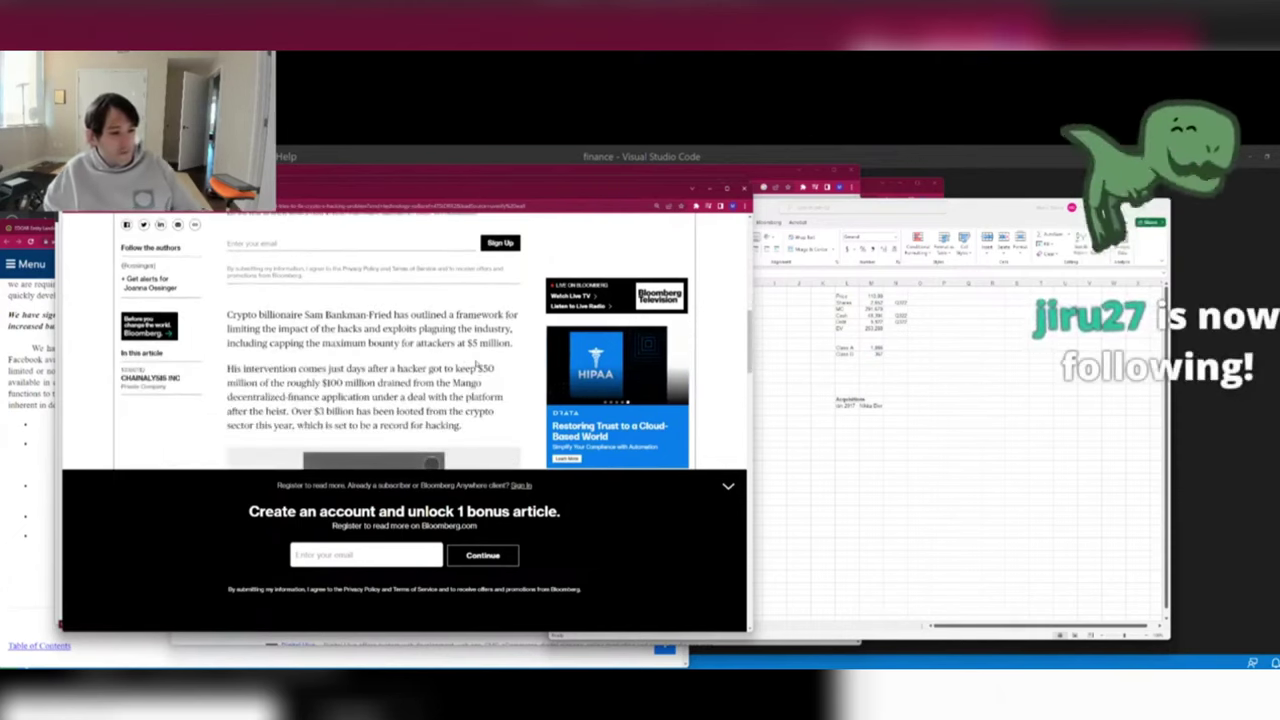
{"action": "scroll", "coordinate": [476, 358], "scroll_direction": "down", "scroll_amount": 1}
{"action": "scroll", "coordinate": [476, 364], "scroll_direction": "down", "scroll_amount": 1}
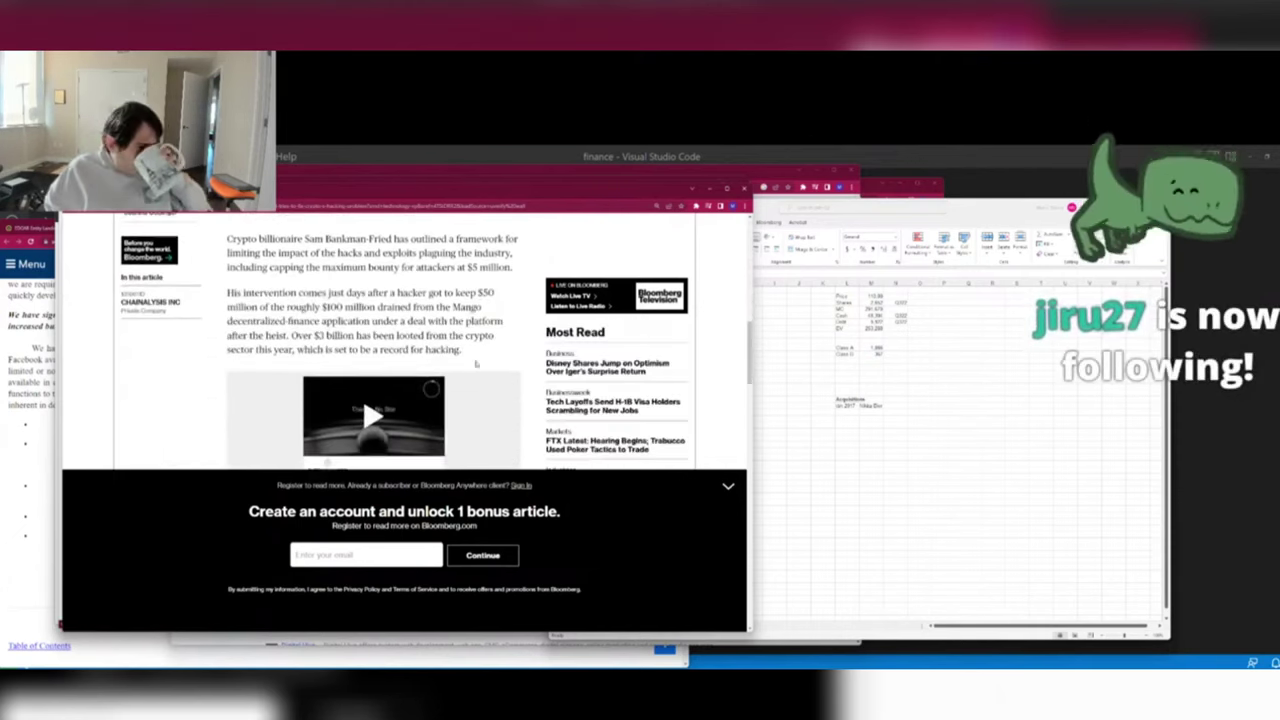
{"action": "scroll", "coordinate": [476, 364], "scroll_direction": "down", "scroll_amount": 4}
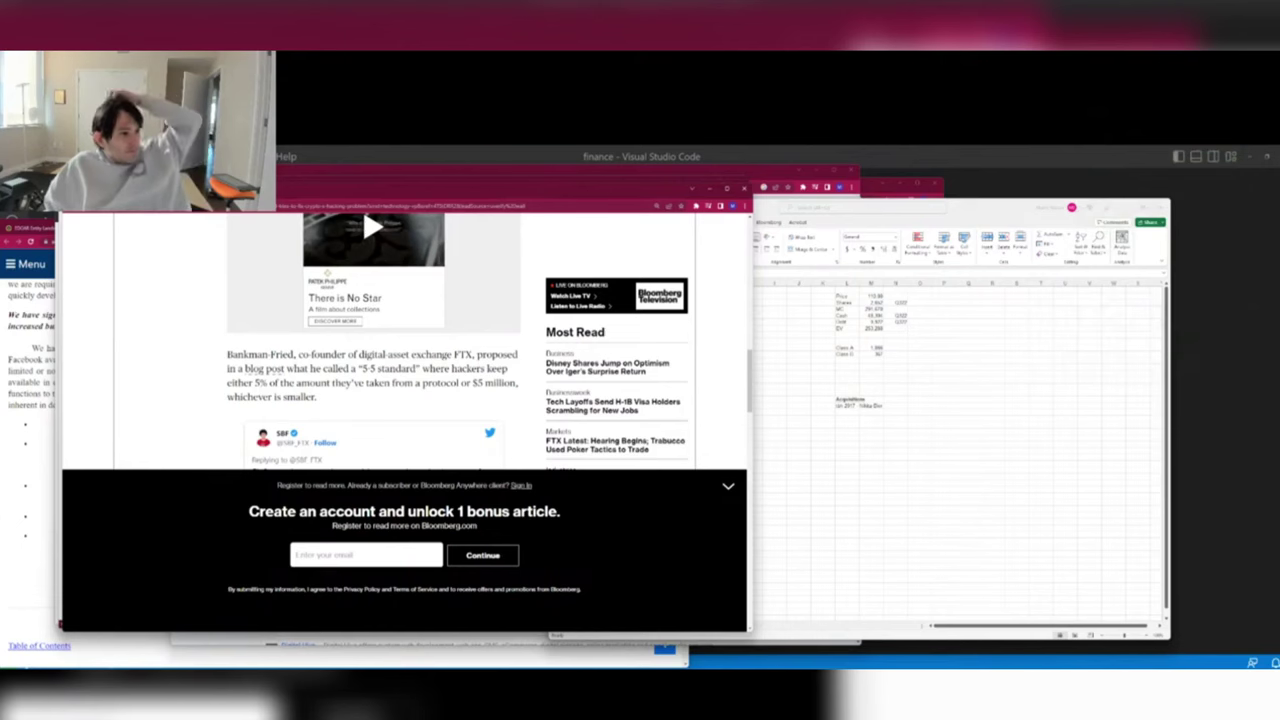
{"action": "key", "text": "alt+Left"}
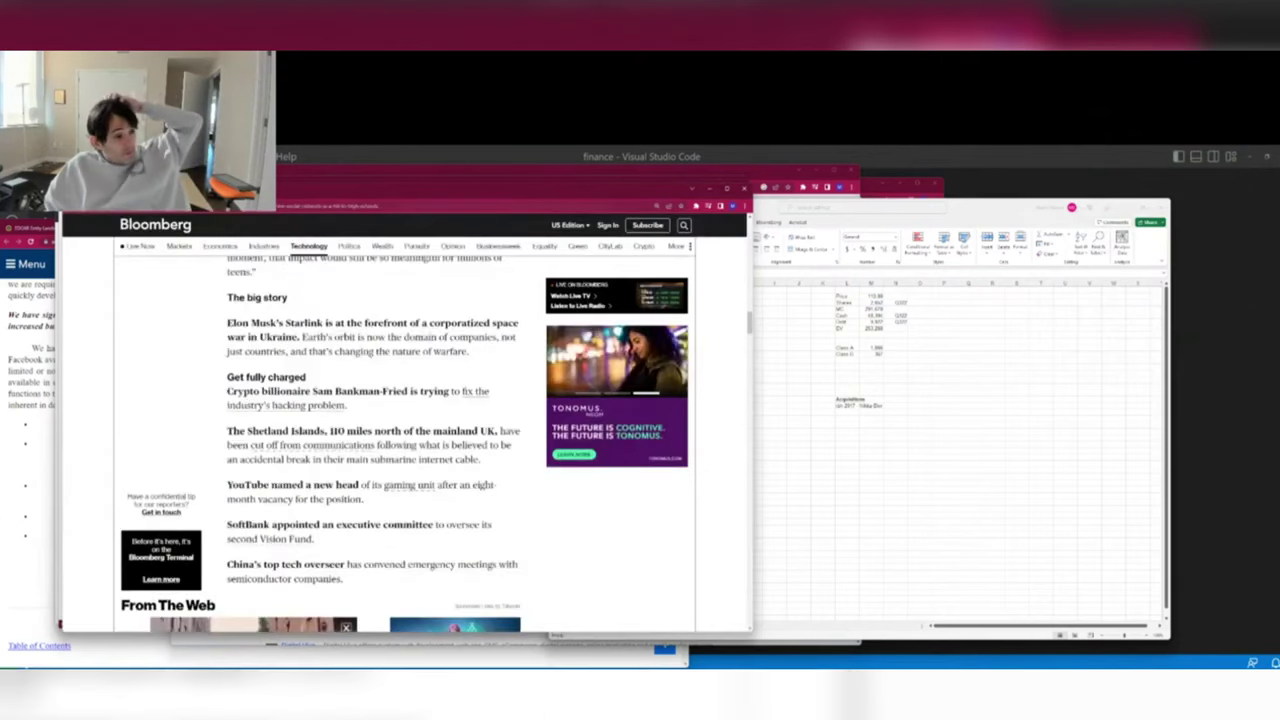
{"action": "key", "text": "ctrl+w"}
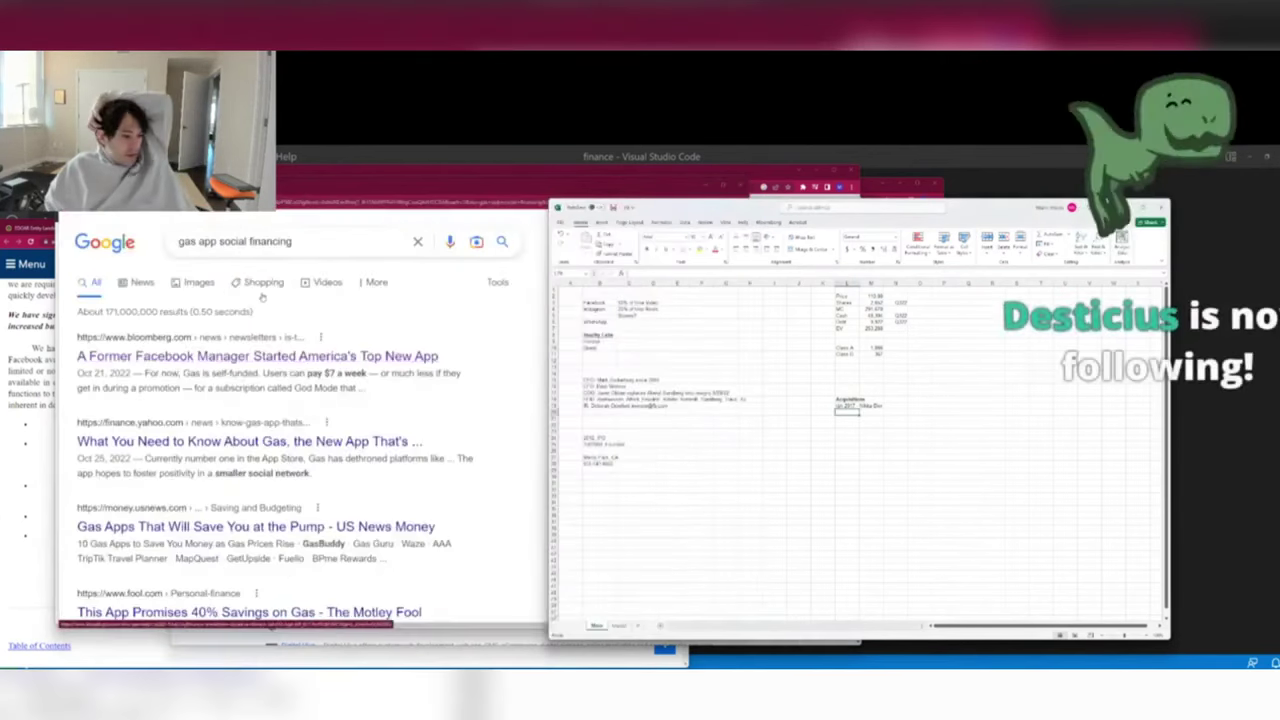
Bring back the App Store Social Networking chart beside Excel's social comps sheet, heading toward Private.
{"action": "scroll", "coordinate": [313, 444], "scroll_direction": "down", "scroll_amount": 3}
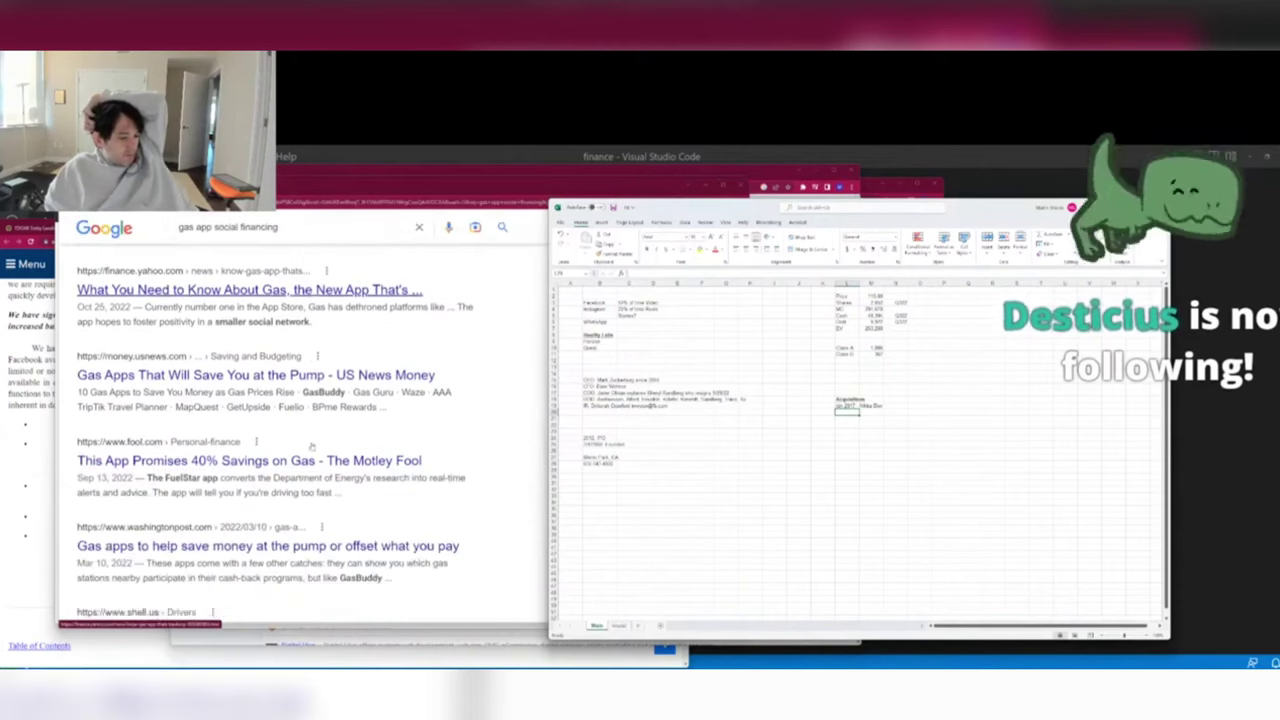
{"action": "scroll", "coordinate": [310, 450], "scroll_direction": "down", "scroll_amount": 3}
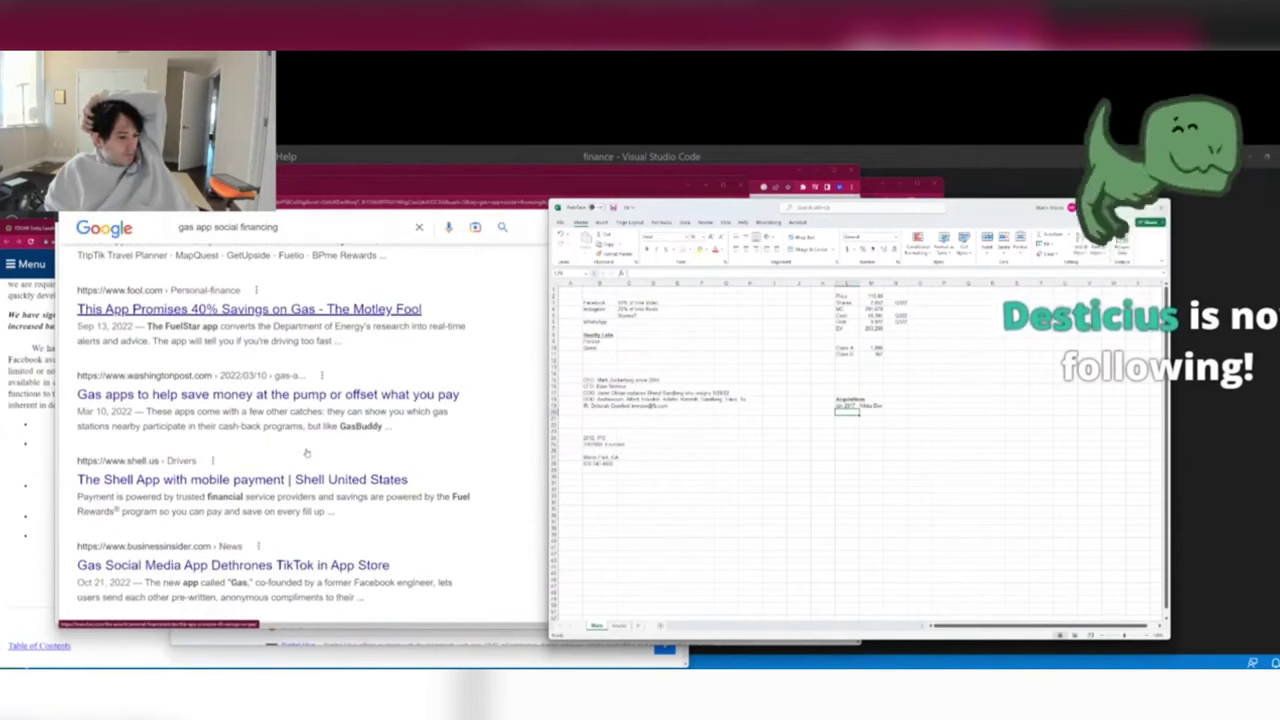
{"action": "scroll", "coordinate": [307, 453], "scroll_direction": "down", "scroll_amount": 10}
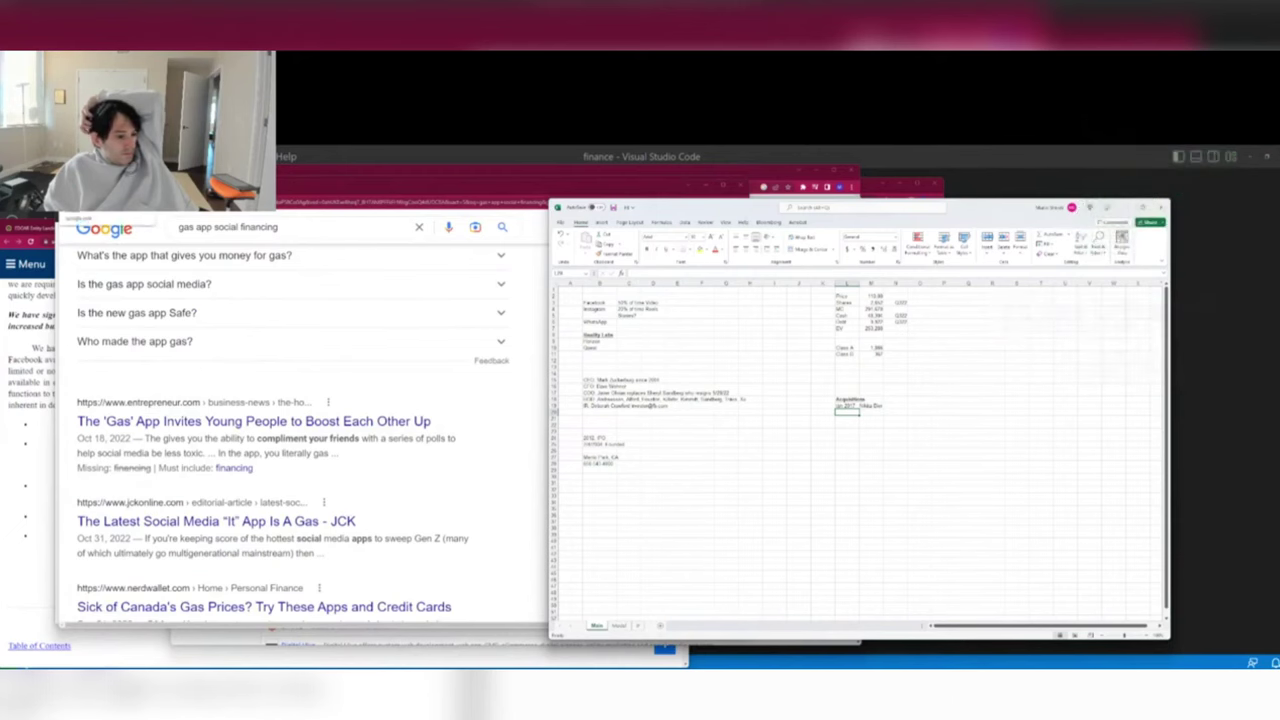
{"action": "key", "text": "ctrl+Tab"}
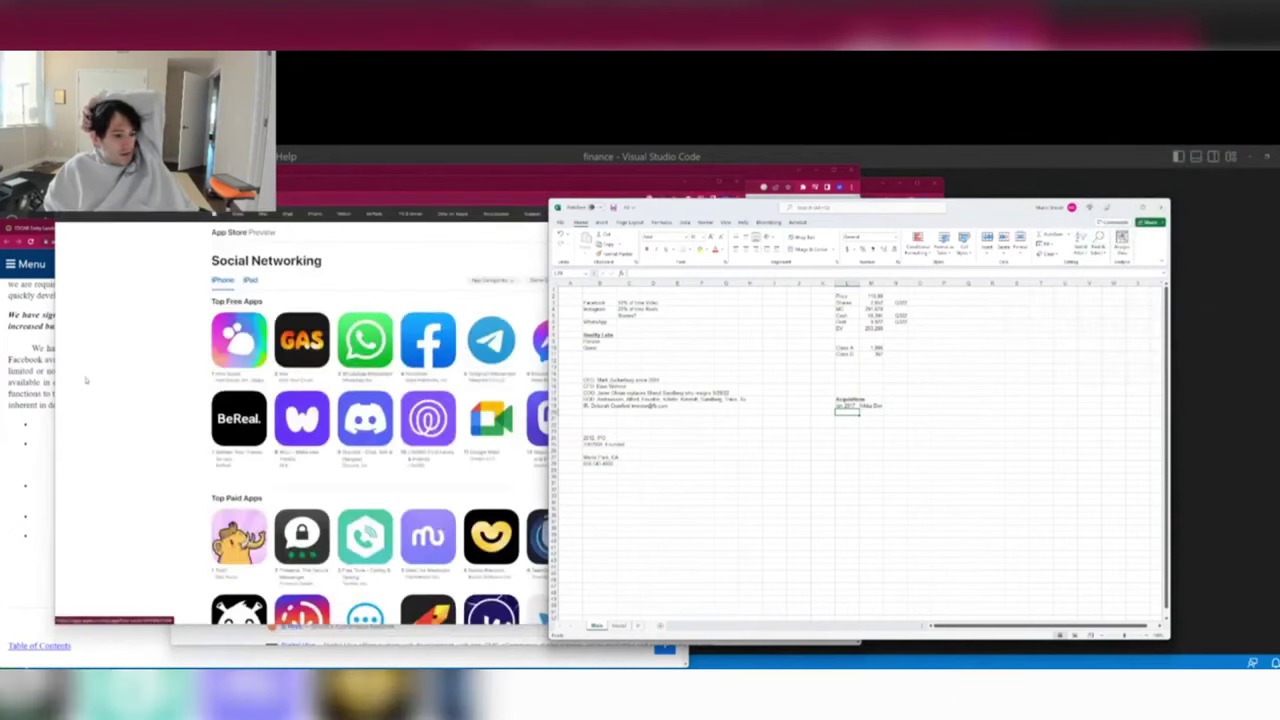
{"action": "left_click", "coordinate": [86, 380]}
{"action": "key", "text": "alt+Tab"}
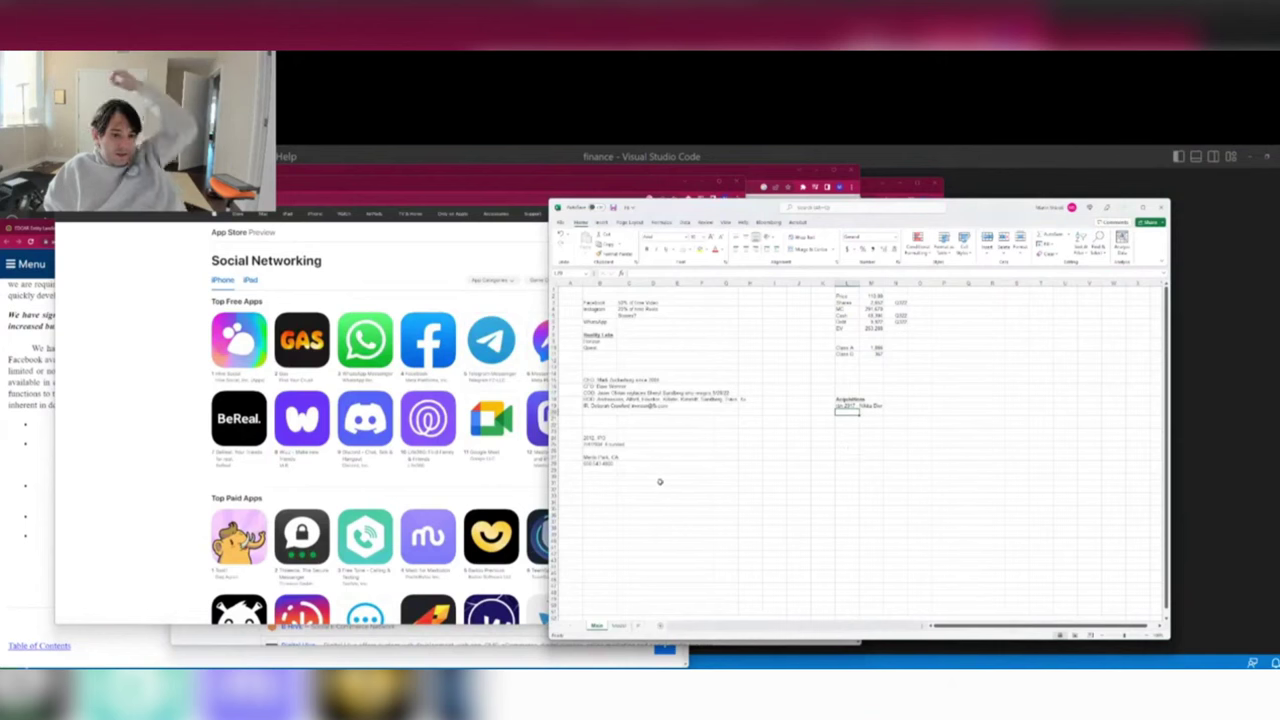
{"action": "key", "text": "alt+Tab"}
{"action": "key", "text": "Down"}
Move peach.cool from its row to the empty row below Hive Social in the Private list.
{"action": "key", "text": "Down"}
{"action": "key", "text": "Down"}
{"action": "key", "text": "Down"}
{"action": "key", "text": "Down"}
{"action": "key", "text": "Down"}
{"action": "key", "text": "Down"}
{"action": "key", "text": "Down"}
{"action": "key", "text": "Down"}
{"action": "key", "text": "Down"}
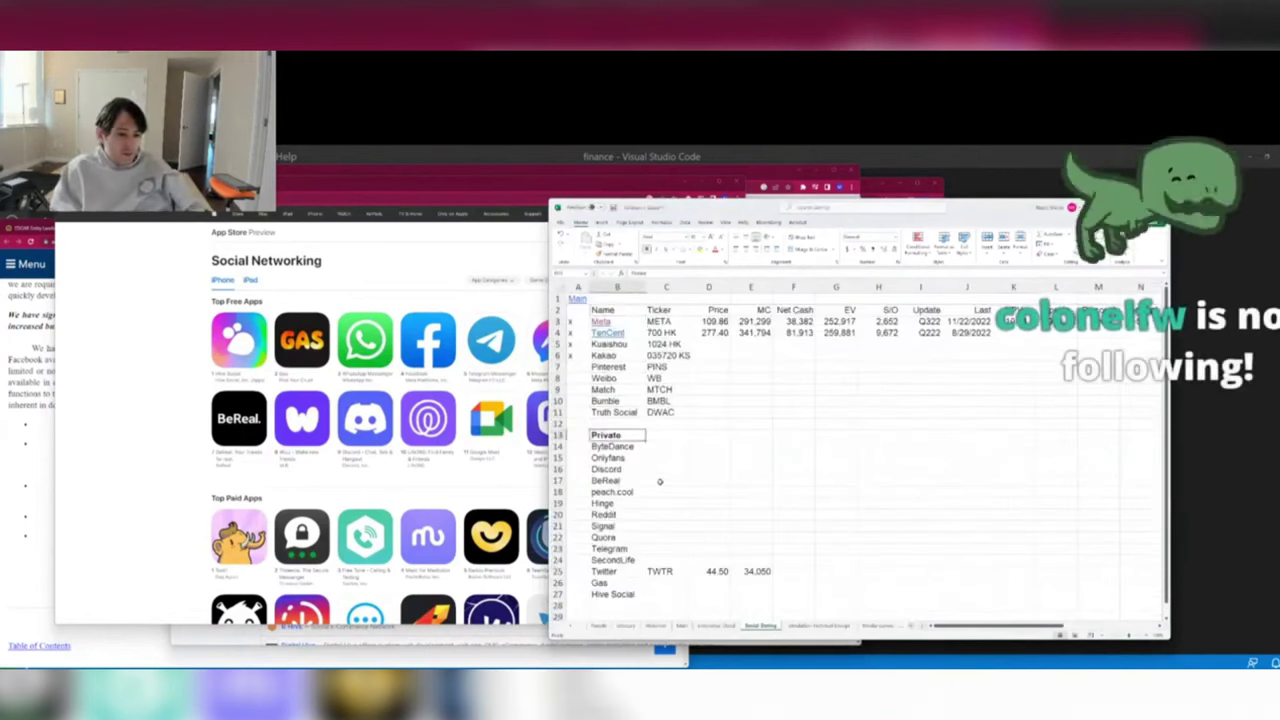
{"action": "key", "text": "Down"}
{"action": "key", "text": "Down"}
{"action": "key", "text": "Down"}
{"action": "key", "text": "Down"}
{"action": "key", "text": "Down"}
{"action": "key", "text": "Down"}
{"action": "key", "text": "Down"}
{"action": "key", "text": "Down"}
{"action": "key", "text": "Down"}
{"action": "key", "text": "Down"}
{"action": "key", "text": "ctrl+Page_Down"}
{"action": "key", "text": "ctrl+Page_Up"}
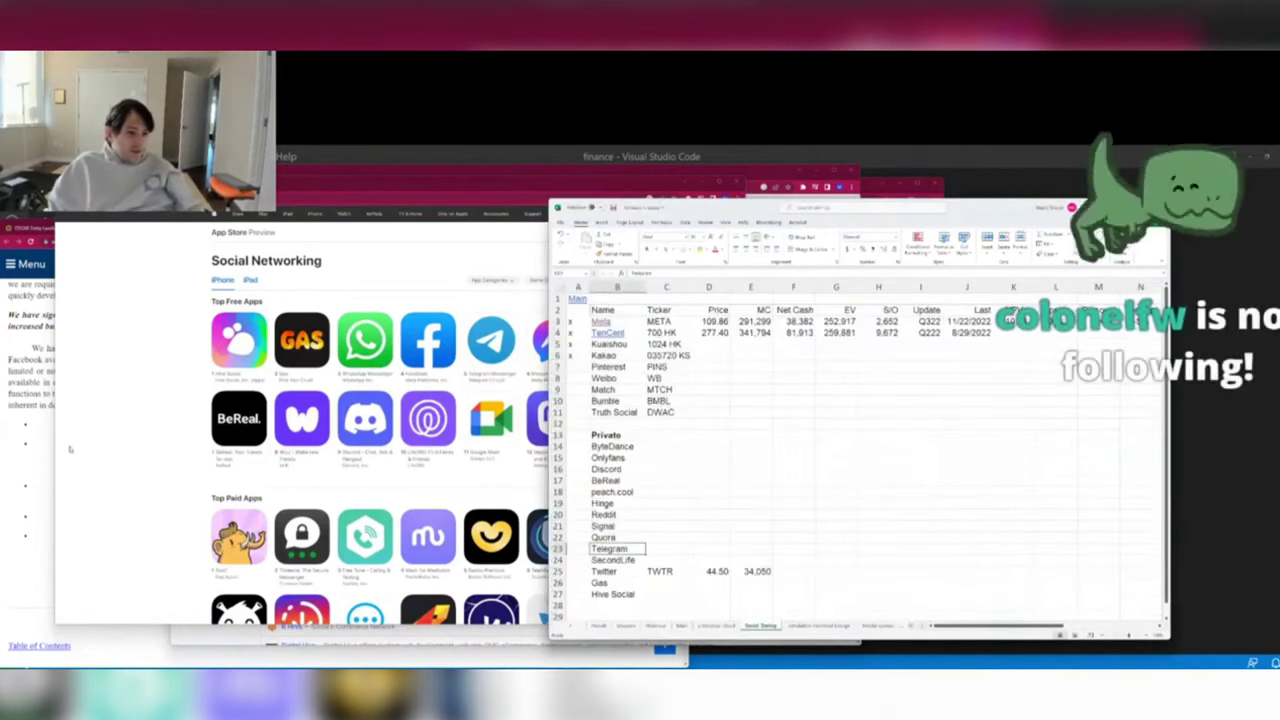
{"action": "left_click", "coordinate": [106, 445]}
{"action": "key", "text": "alt+Tab"}
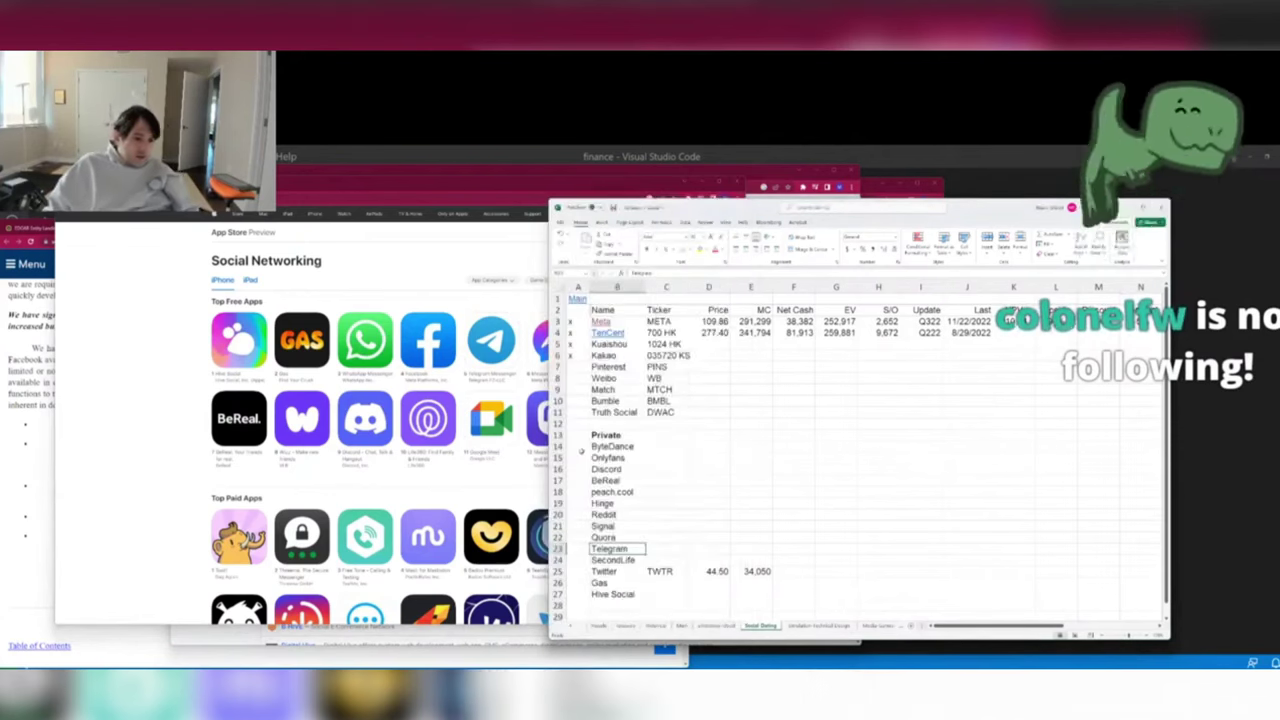
{"action": "key", "text": "Up"}
{"action": "key", "text": "Up"}
{"action": "key", "text": "Up"}
{"action": "key", "text": "Up"}
{"action": "key", "text": "Up"}
{"action": "key", "text": "Up"}
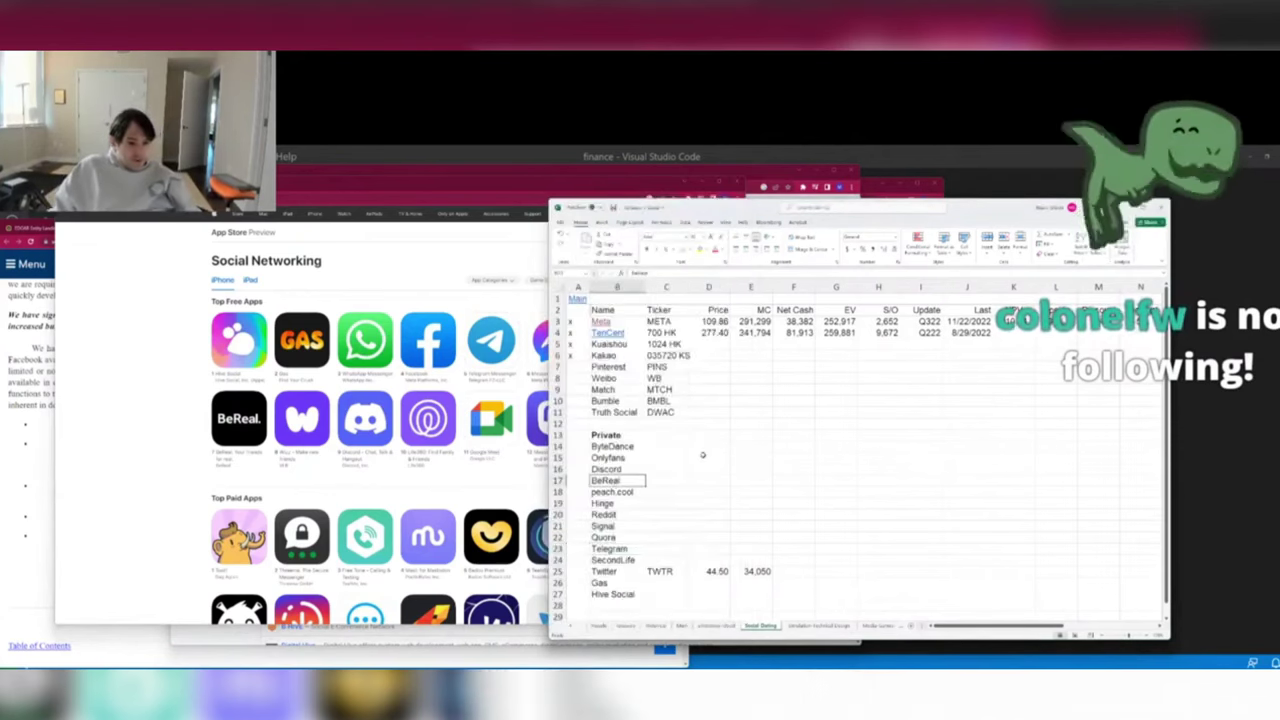
{"action": "key", "text": "Down"}
{"action": "key", "text": "ctrl+x"}
{"action": "key", "text": "ctrl+Down"}
{"action": "key", "text": "Down"}
{"action": "key", "text": "ctrl+v"}
Shift the Hinge-to-peach.cool block (columns B–E) up one row to close the gap.
{"action": "key", "text": "ctrl+Up"}
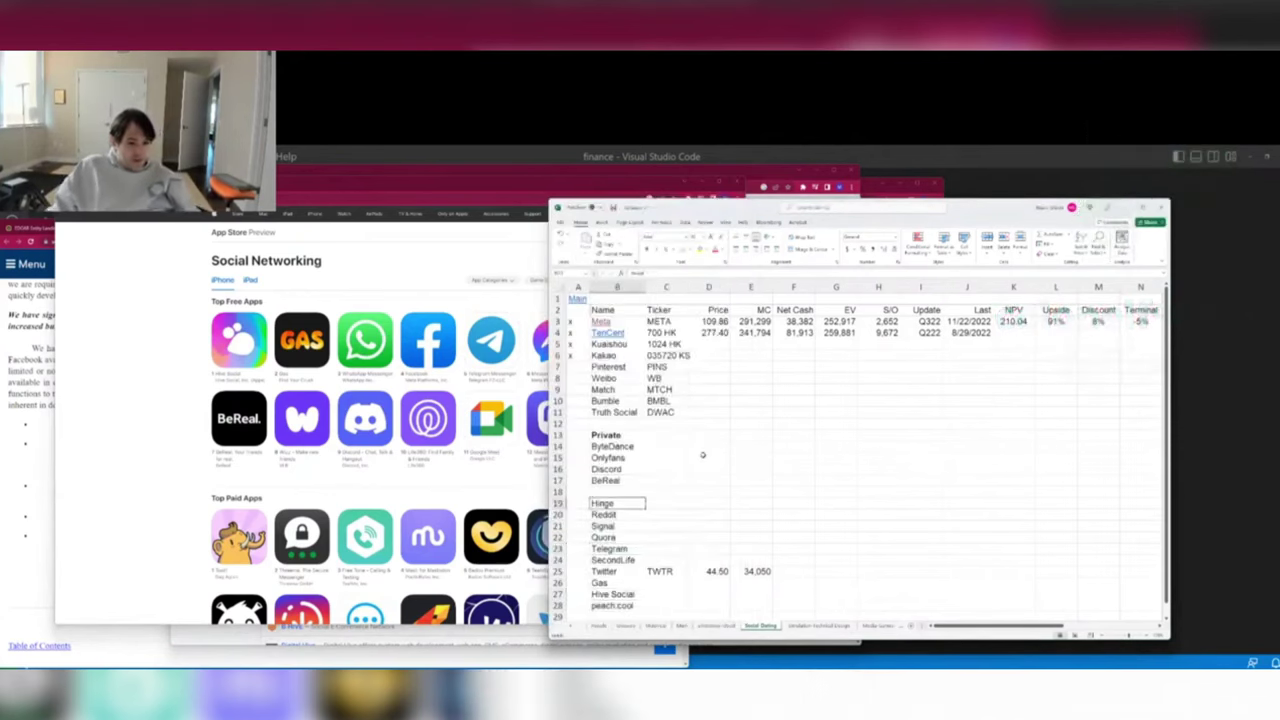
{"action": "key", "text": "ctrl+shift+Down"}
{"action": "key", "text": "shift+Right"}
{"action": "key", "text": "shift+Right"}
{"action": "key", "text": "shift+Right"}
{"action": "key", "text": "ctrl+x"}
{"action": "key", "text": "Up"}
{"action": "key", "text": "ctrl+v"}
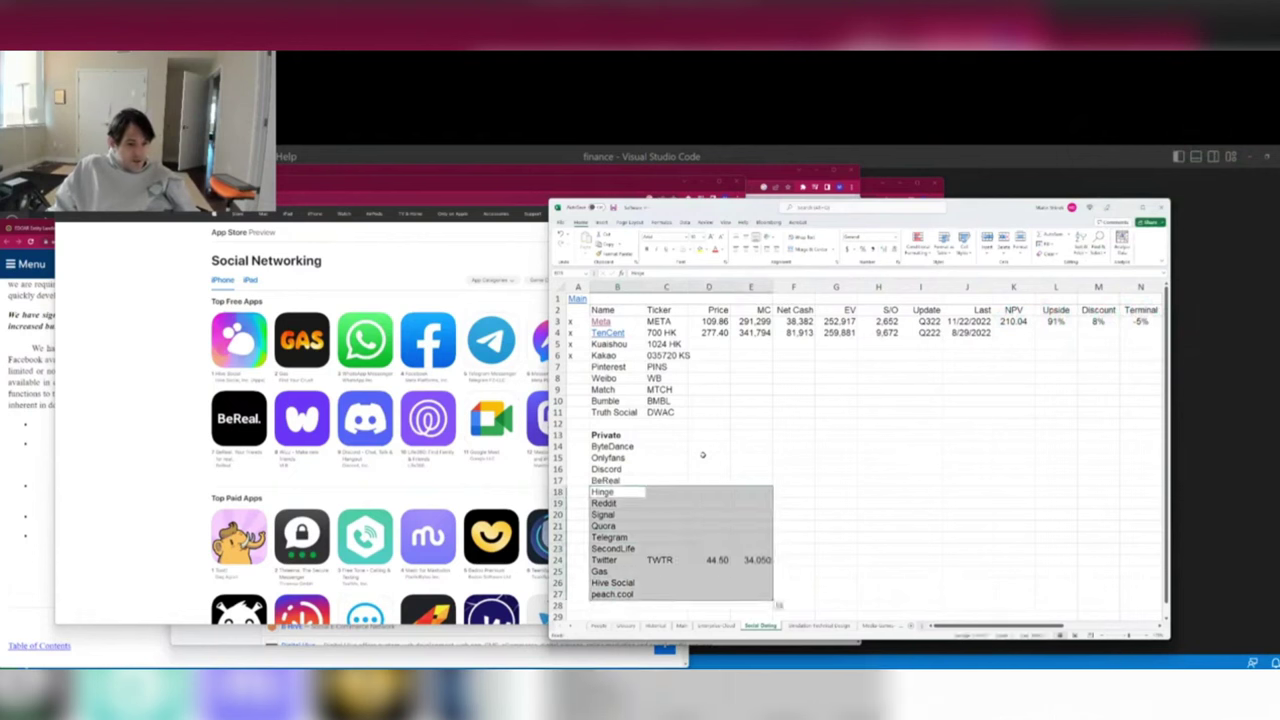
{"action": "key", "text": "ctrl+Up"}
{"action": "key", "text": "ctrl+Down"}
{"action": "key", "text": "ctrl+Up"}
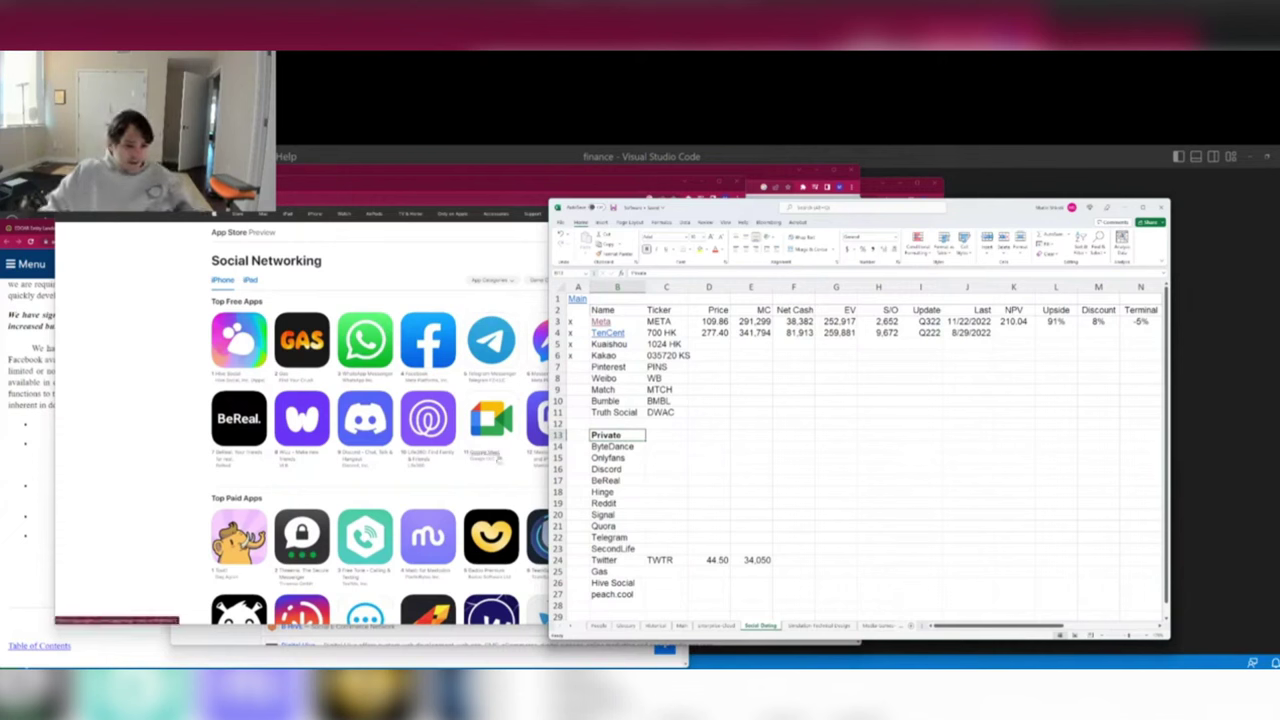
Add Wizz, Life360 and Google Meet below peach.cool in the private list.
{"action": "key", "text": "ctrl+Down"}
{"action": "key", "text": "Down"}
{"action": "type", "text": "Wizz"}
{"action": "key", "text": "Return"}
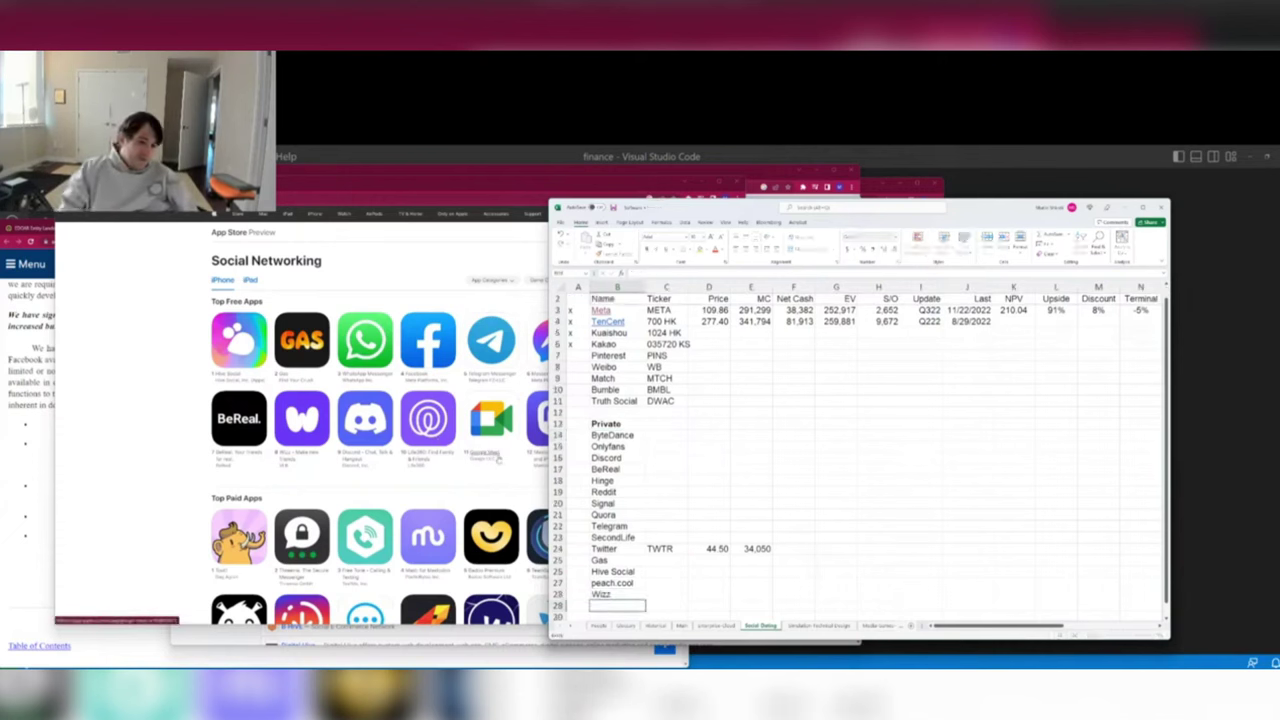
{"action": "left_click", "coordinate": [443, 452]}
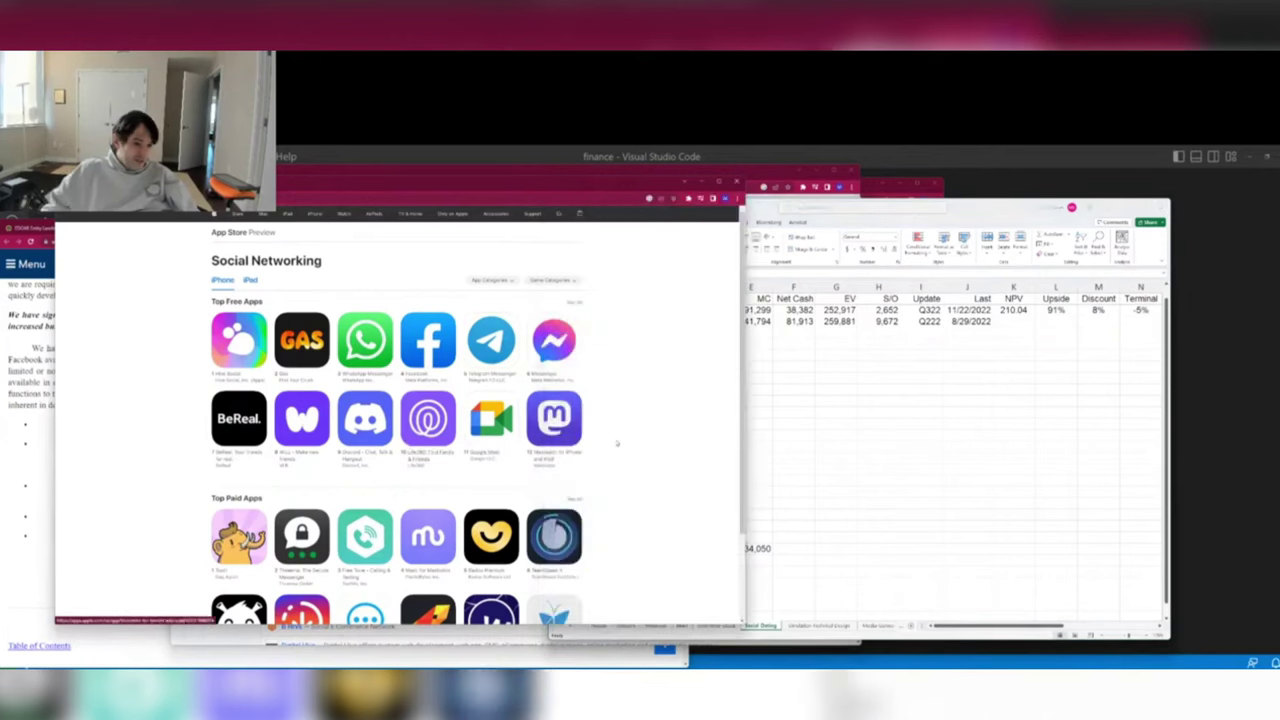
{"action": "key", "text": "alt+Tab"}
{"action": "type", "text": "Life36"}
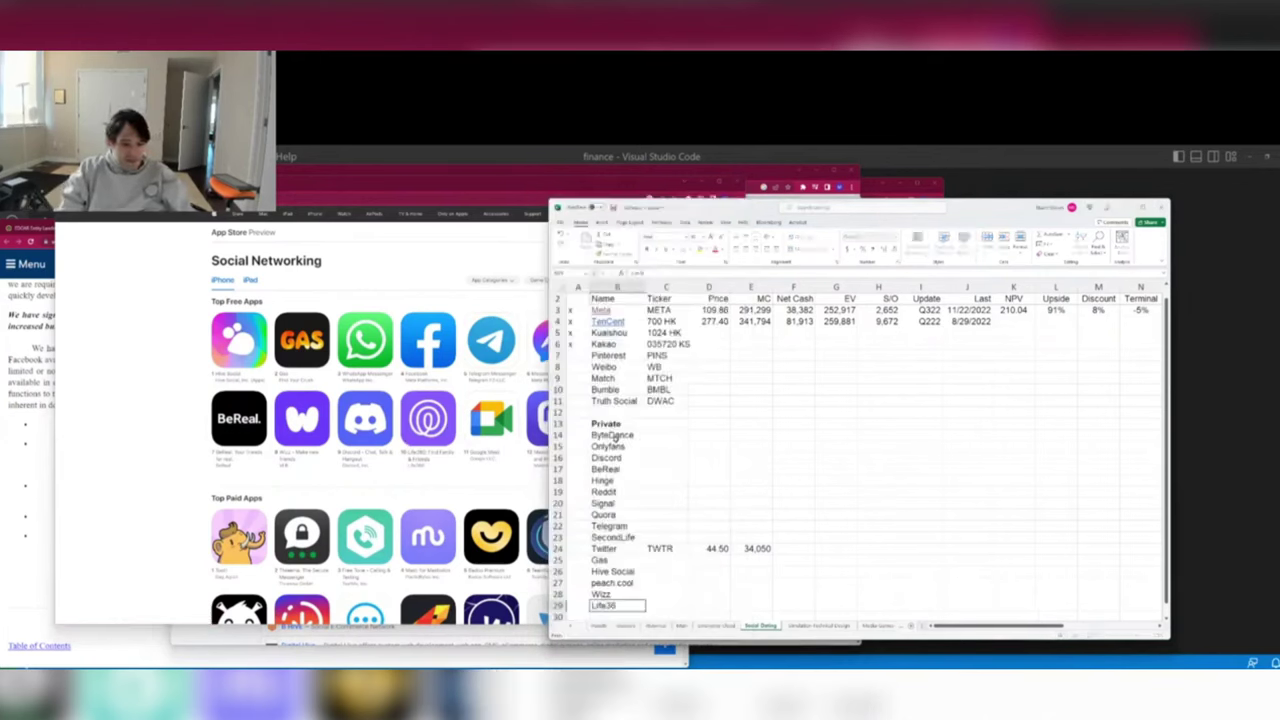
{"action": "type", "text": "0"}
{"action": "key", "text": "Return"}
{"action": "type", "text": "Google Meet"}
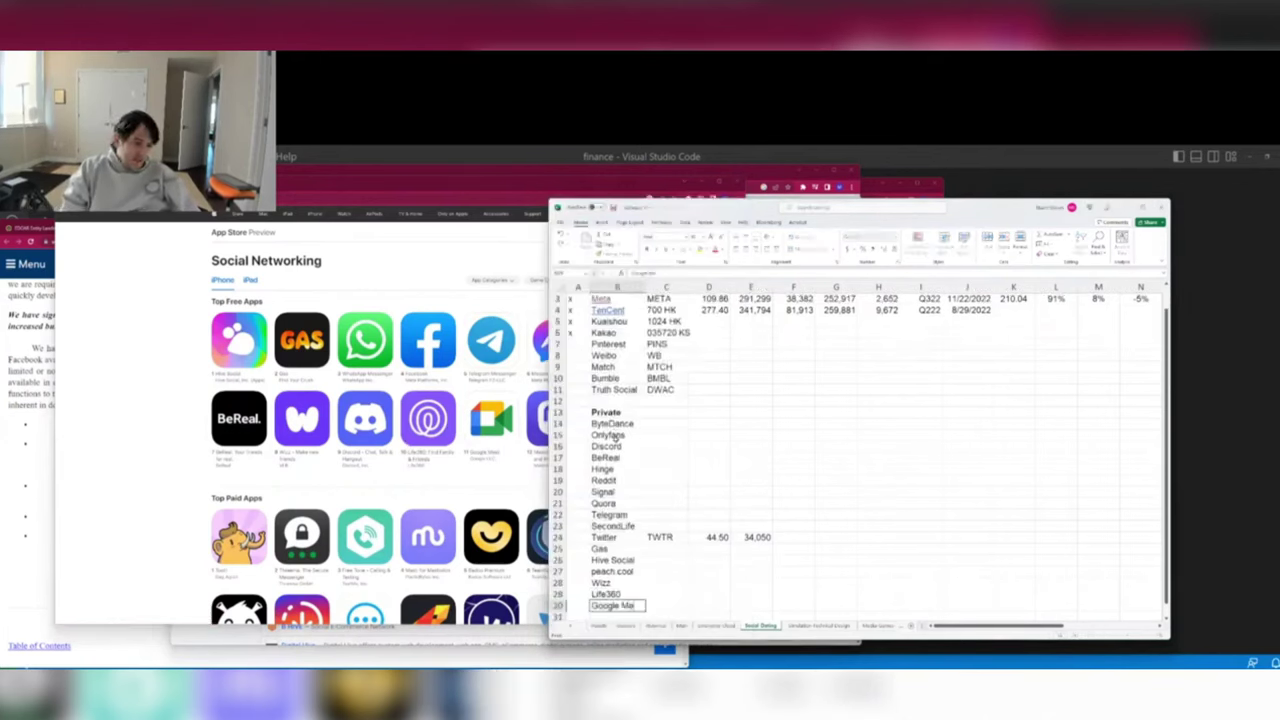
{"action": "key", "text": "Return"}
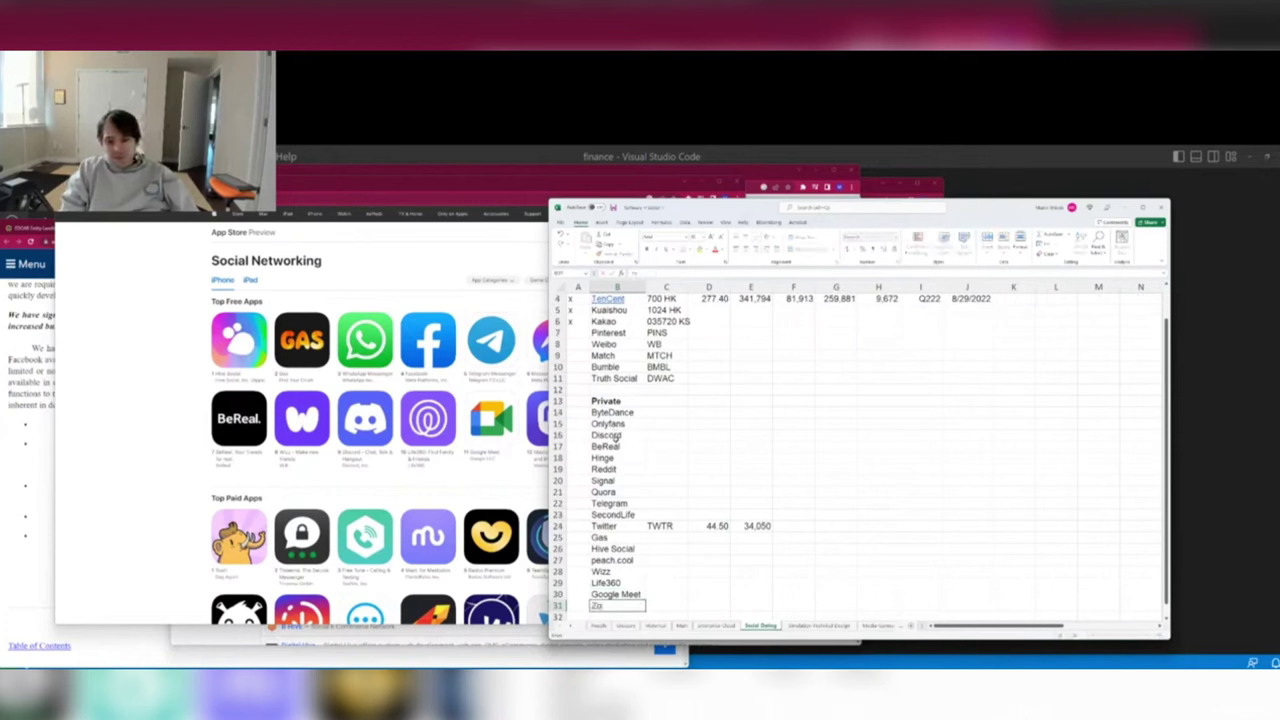
Add Mastodon to the private list after checking the App Store chart.
{"action": "key", "text": "alt+Tab"}
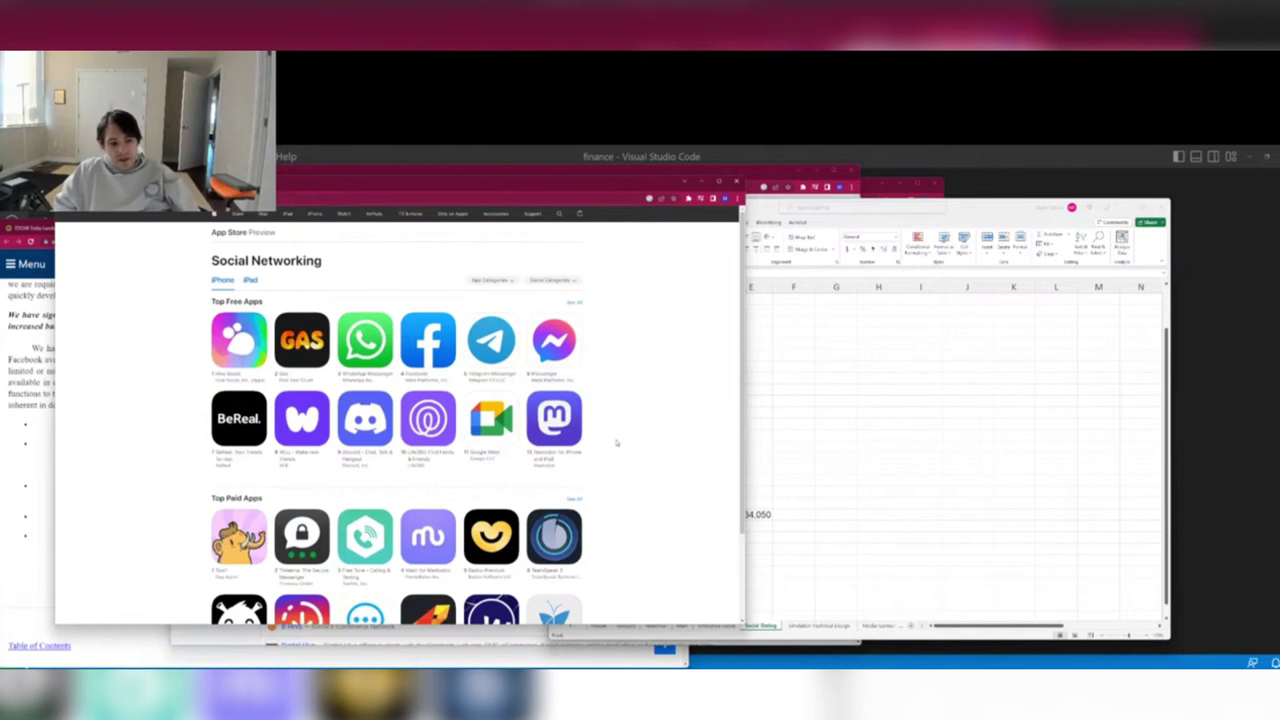
{"action": "key", "text": "alt+Tab"}
{"action": "type", "text": "M"}
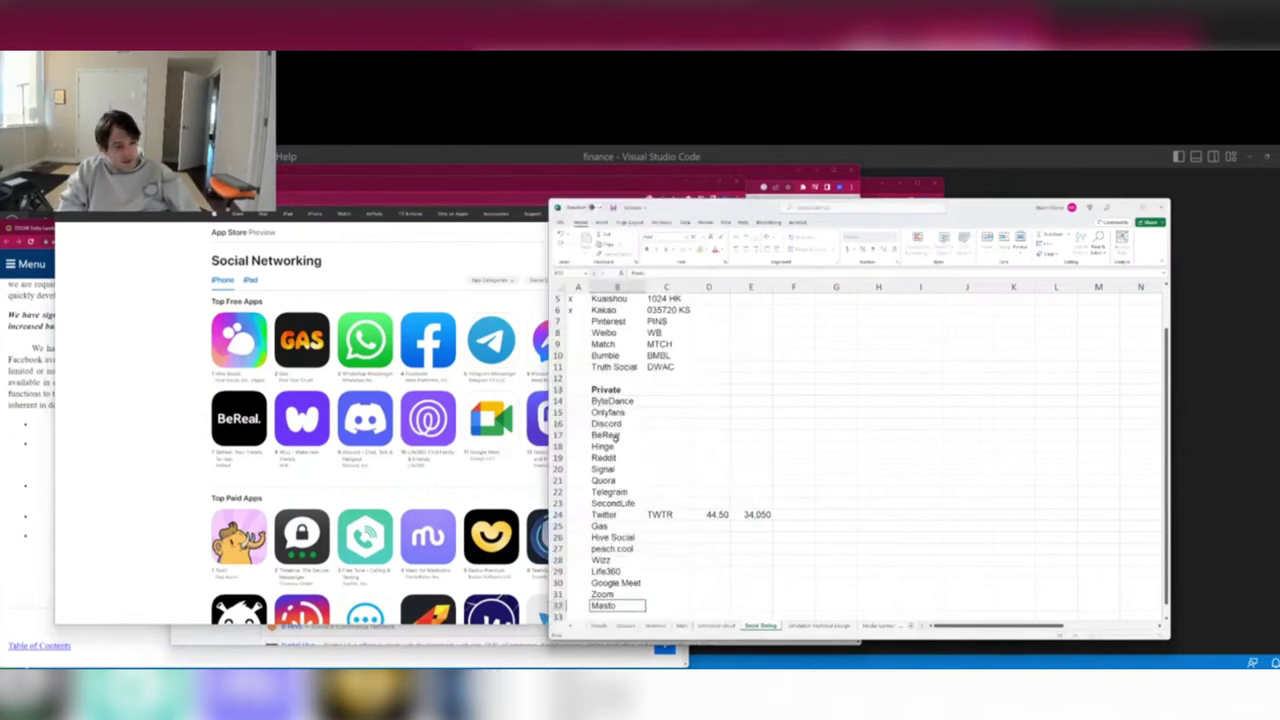
{"action": "type", "text": "astodon"}
{"action": "key", "text": "Return"}
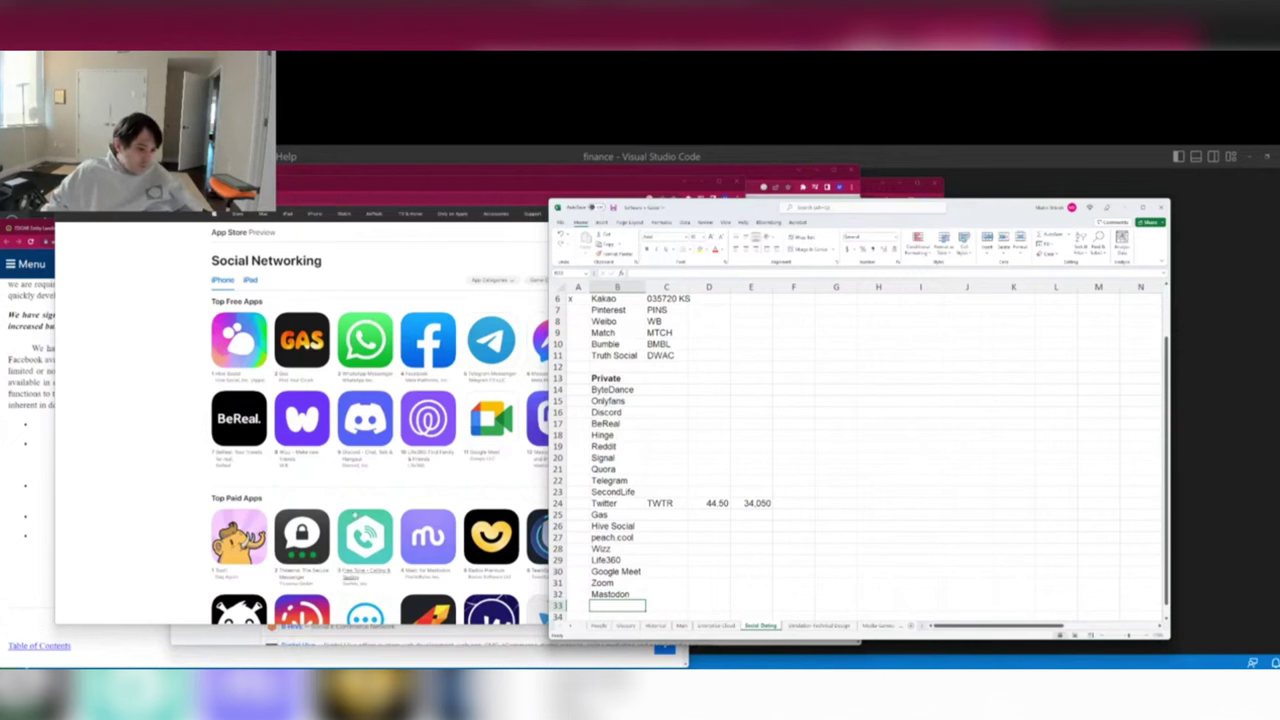
Open the full top free social apps list and add Truth Social to the private list.
{"action": "left_click", "coordinate": [153, 457]}
{"action": "scroll", "coordinate": [273, 457], "scroll_direction": "down", "scroll_amount": 2}
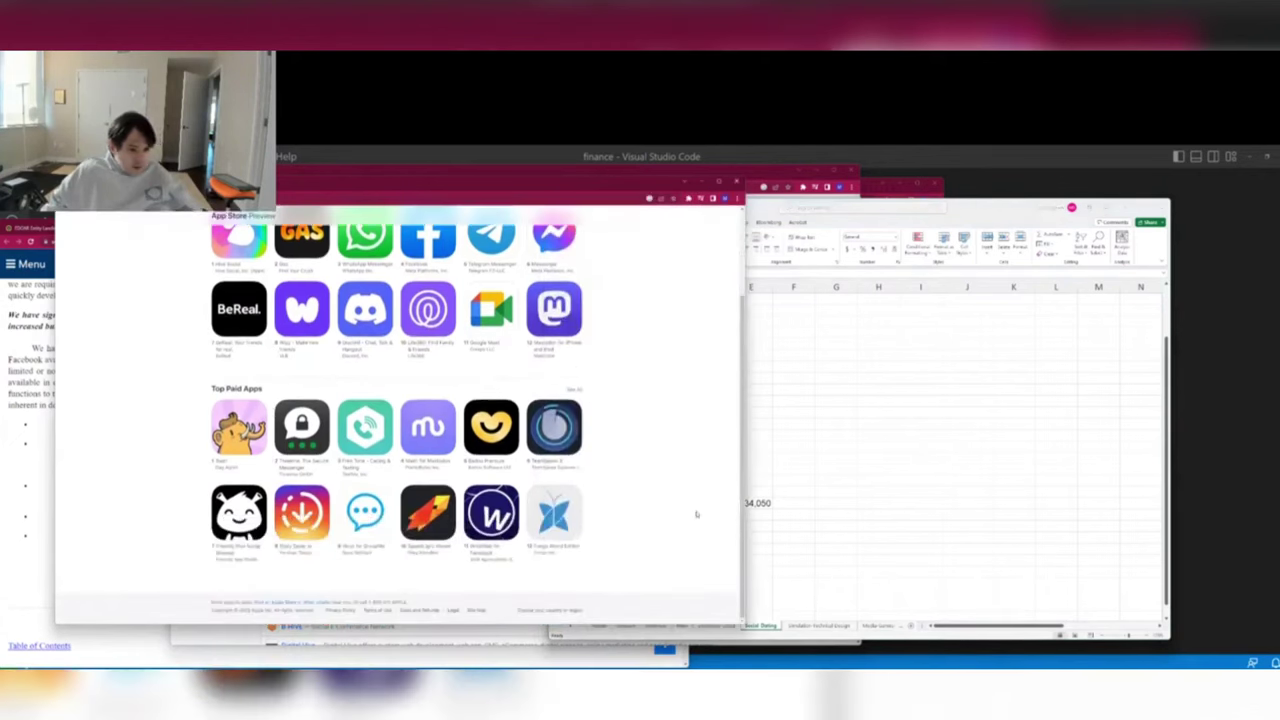
{"action": "scroll", "coordinate": [697, 514], "scroll_direction": "up", "scroll_amount": 2}
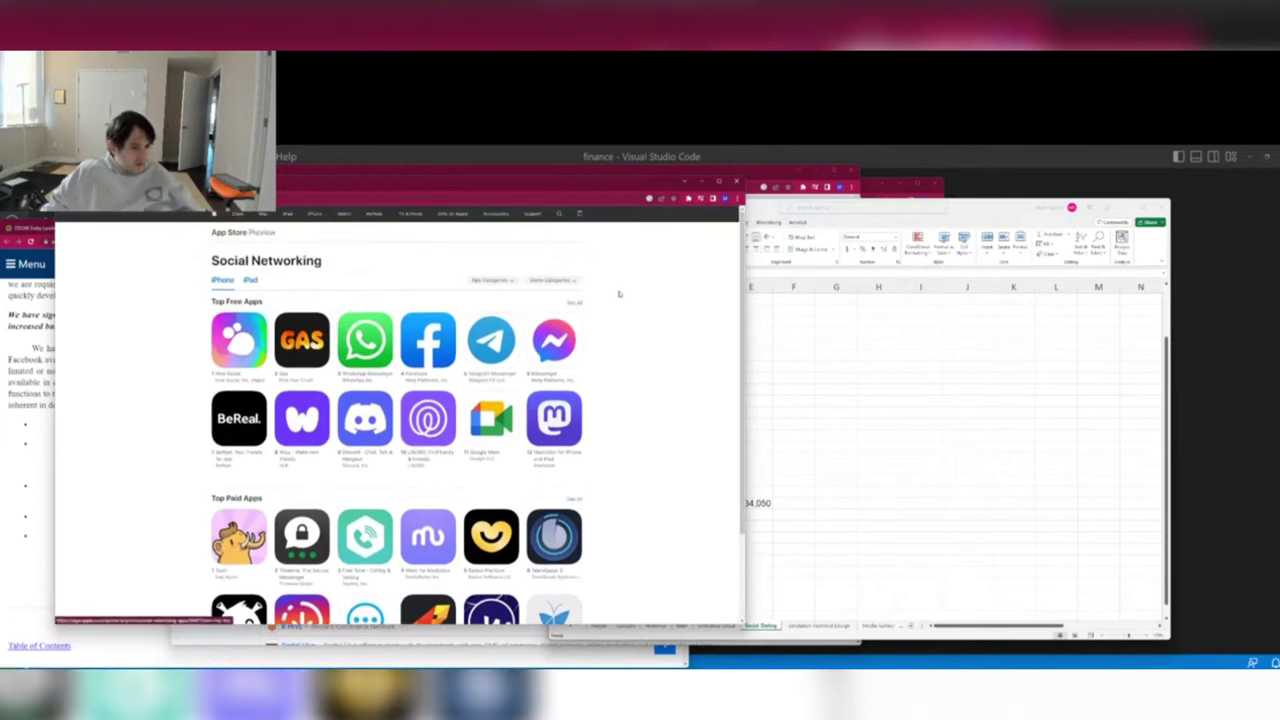
{"action": "left_click", "coordinate": [574, 302]}
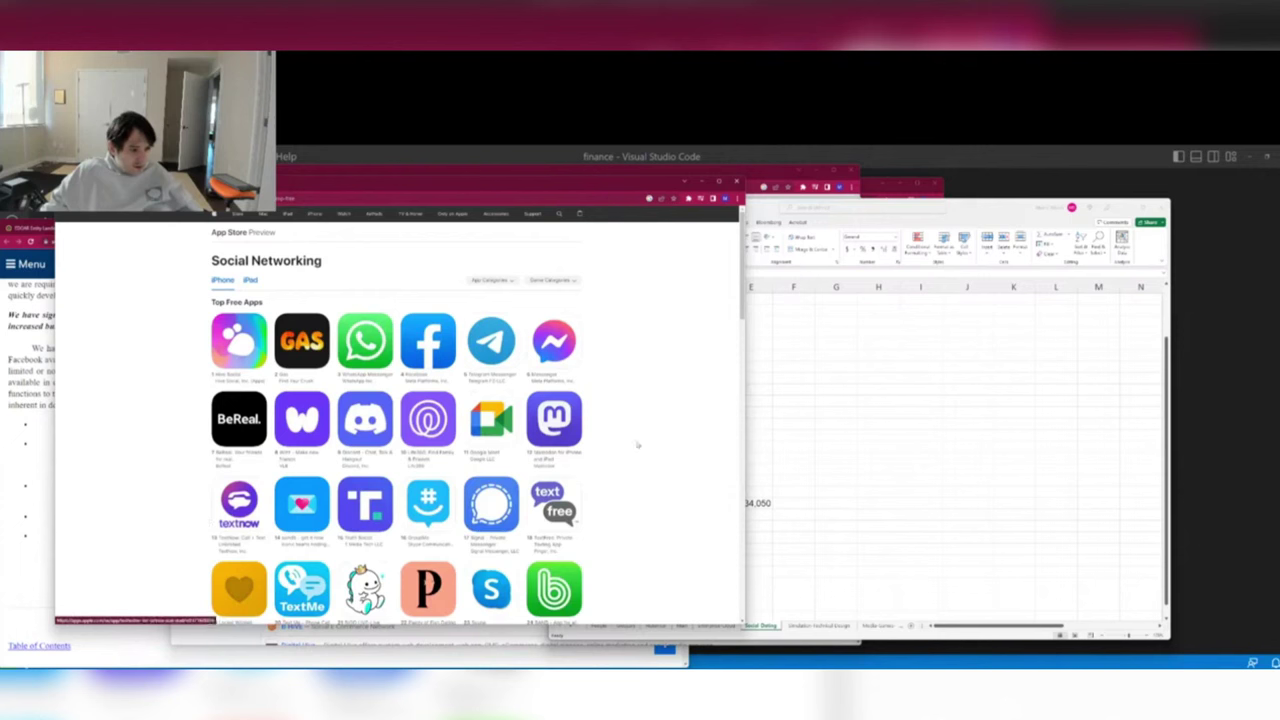
{"action": "left_click", "coordinate": [880, 447]}
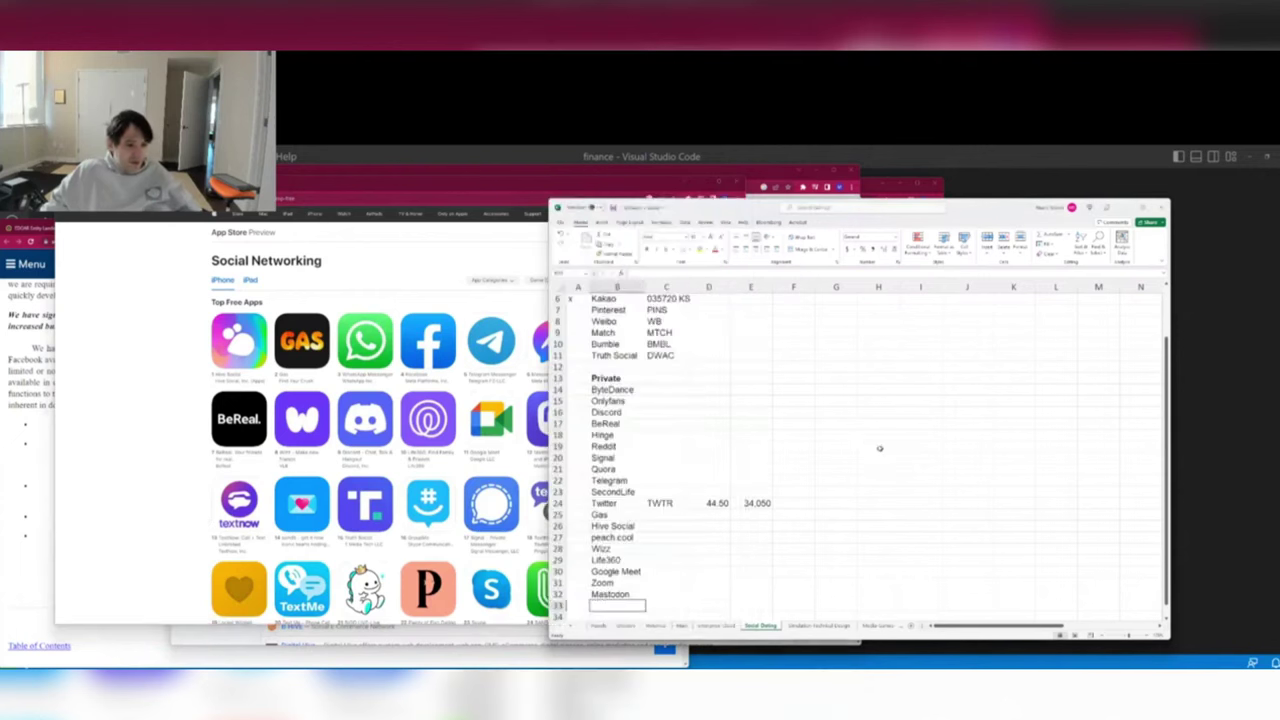
{"action": "scroll", "coordinate": [880, 447], "scroll_direction": "down", "scroll_amount": 2}
{"action": "type", "text": "Truth Soc"}
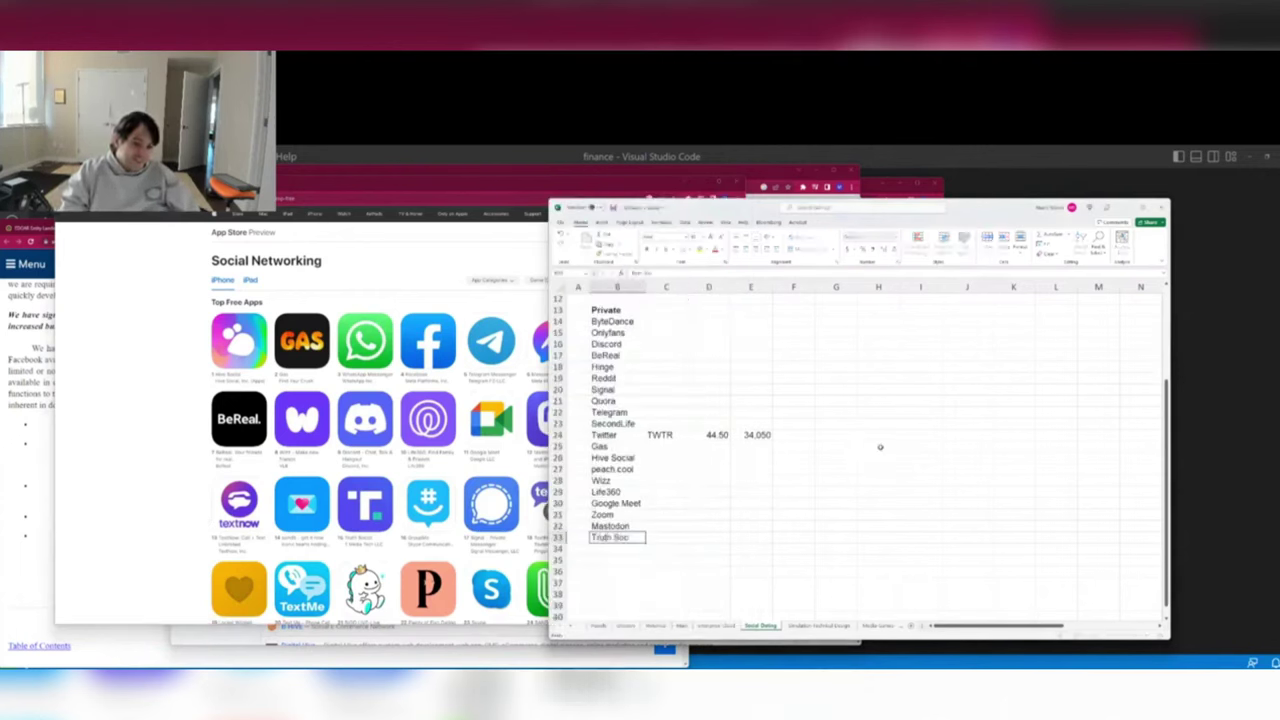
{"action": "type", "text": "ial"}
{"action": "key", "text": "Return"}
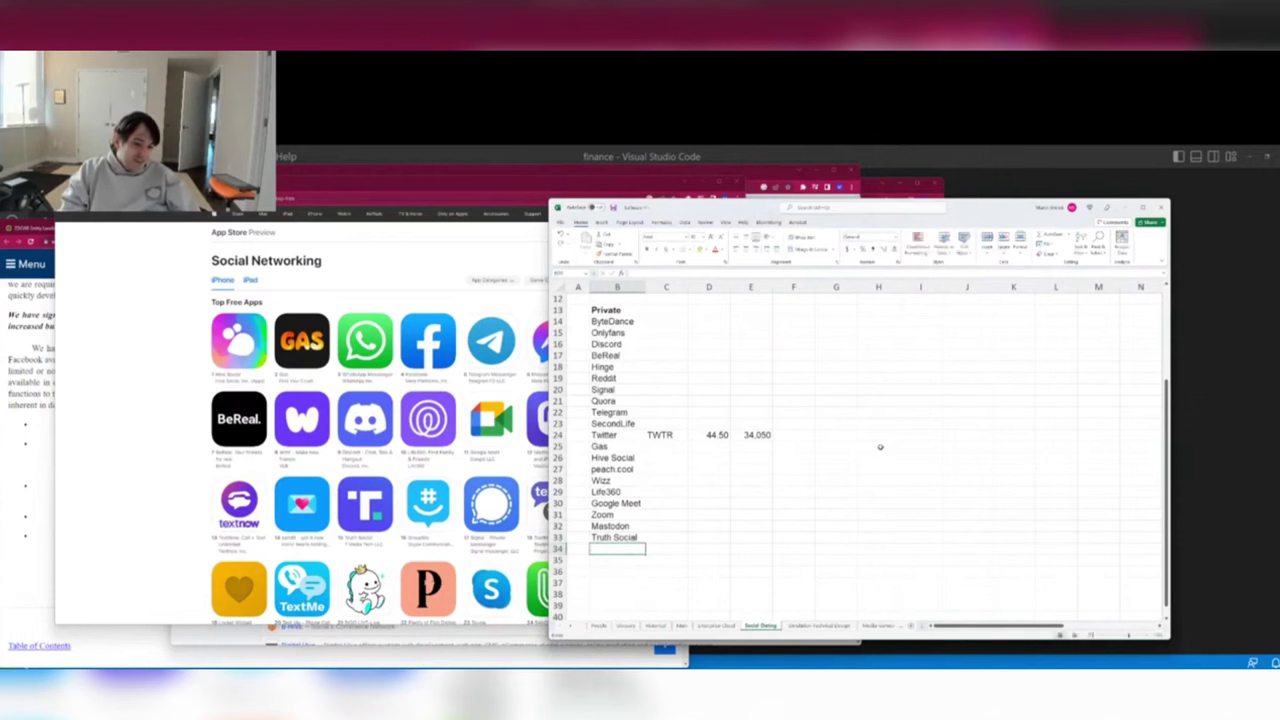
Add Plenty of Fish below Truth Social after reading further down the chart.
{"action": "key", "text": "alt+Tab"}
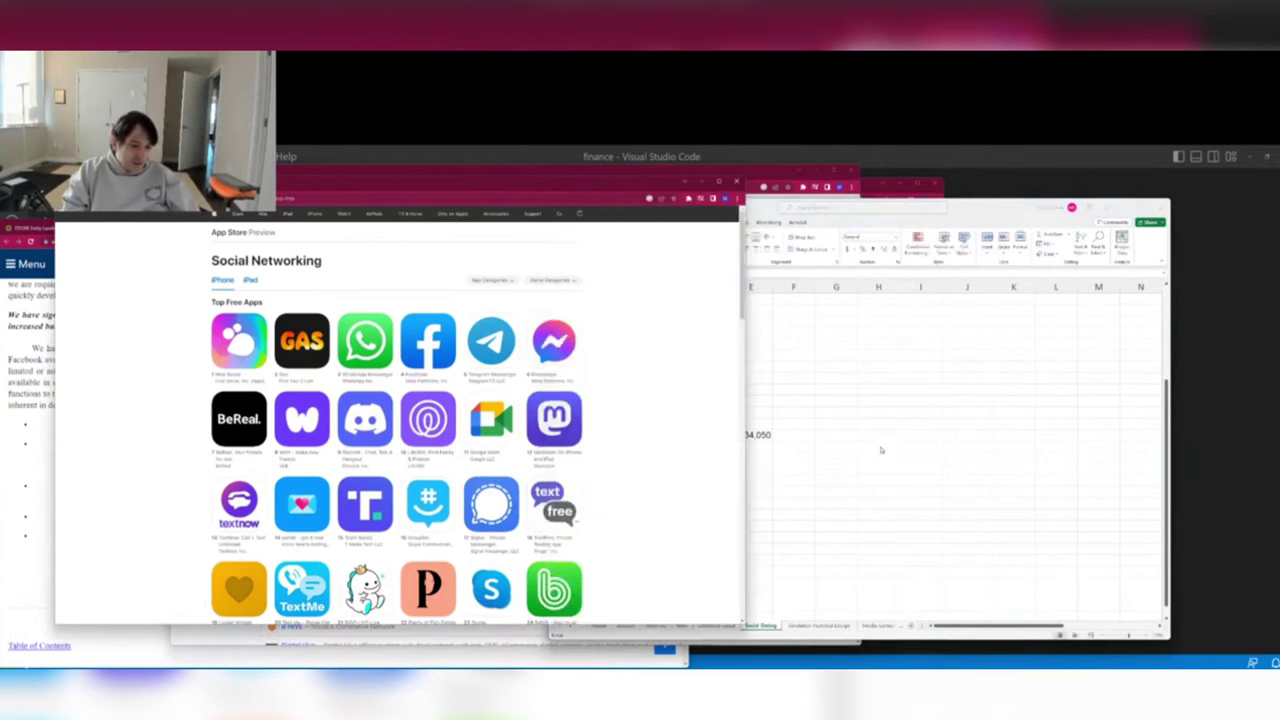
{"action": "key", "text": "Down"}
{"action": "key", "text": "Down"}
{"action": "key", "text": "Down"}
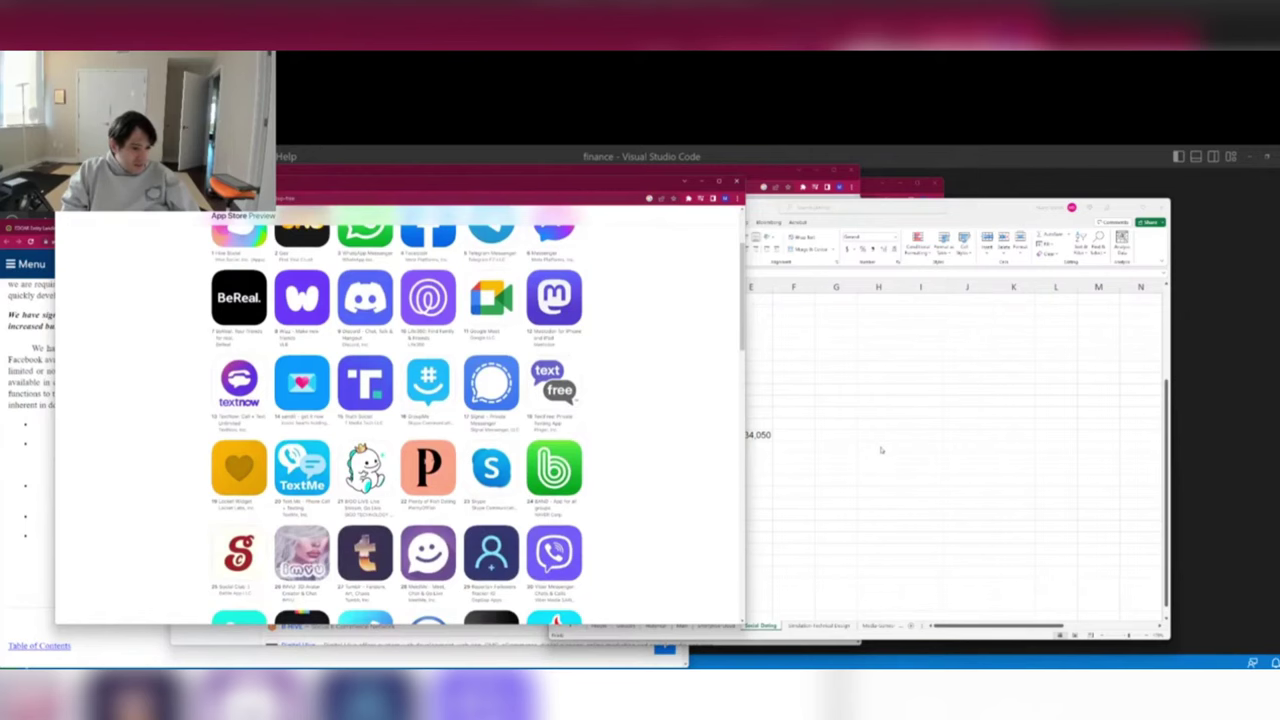
{"action": "key", "text": "alt+Tab"}
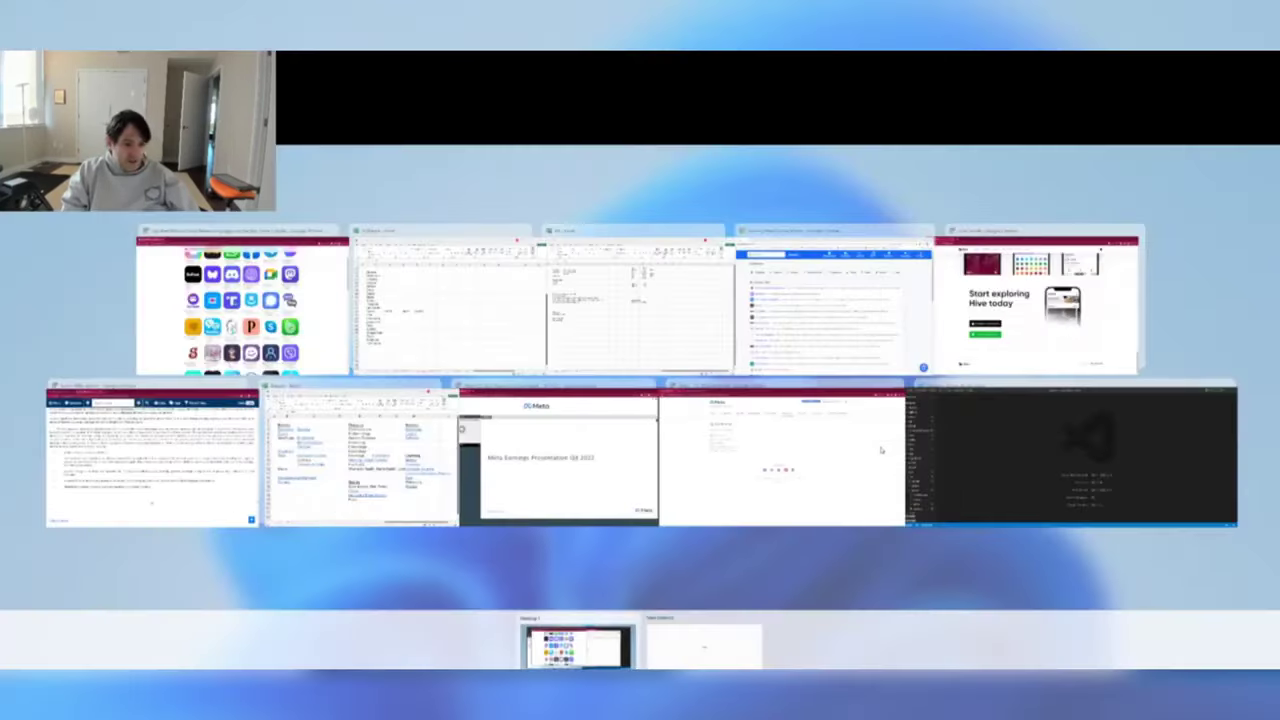
{"action": "type", "text": "Plenty"}
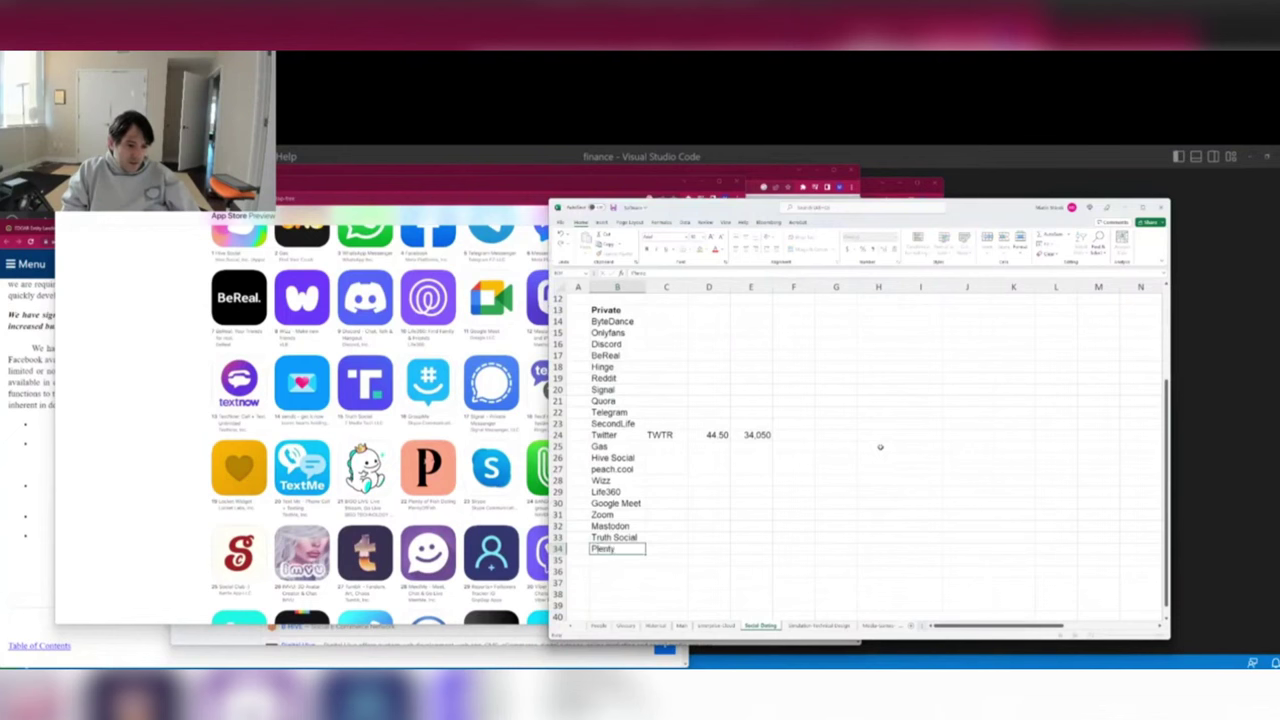
{"action": "type", "text": " of Fish"}
{"action": "key", "text": "Return"}
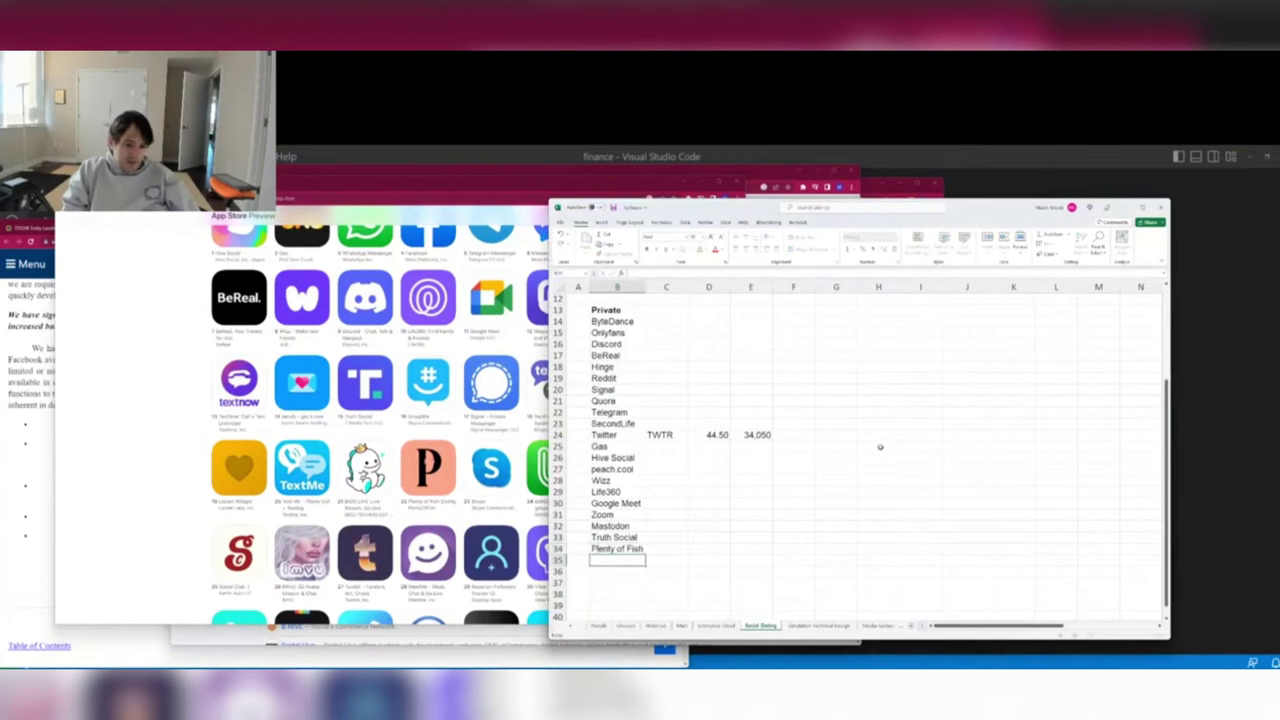
{"action": "key", "text": "alt+Tab"}
{"action": "key", "text": "Down"}
{"action": "key", "text": "Down"}
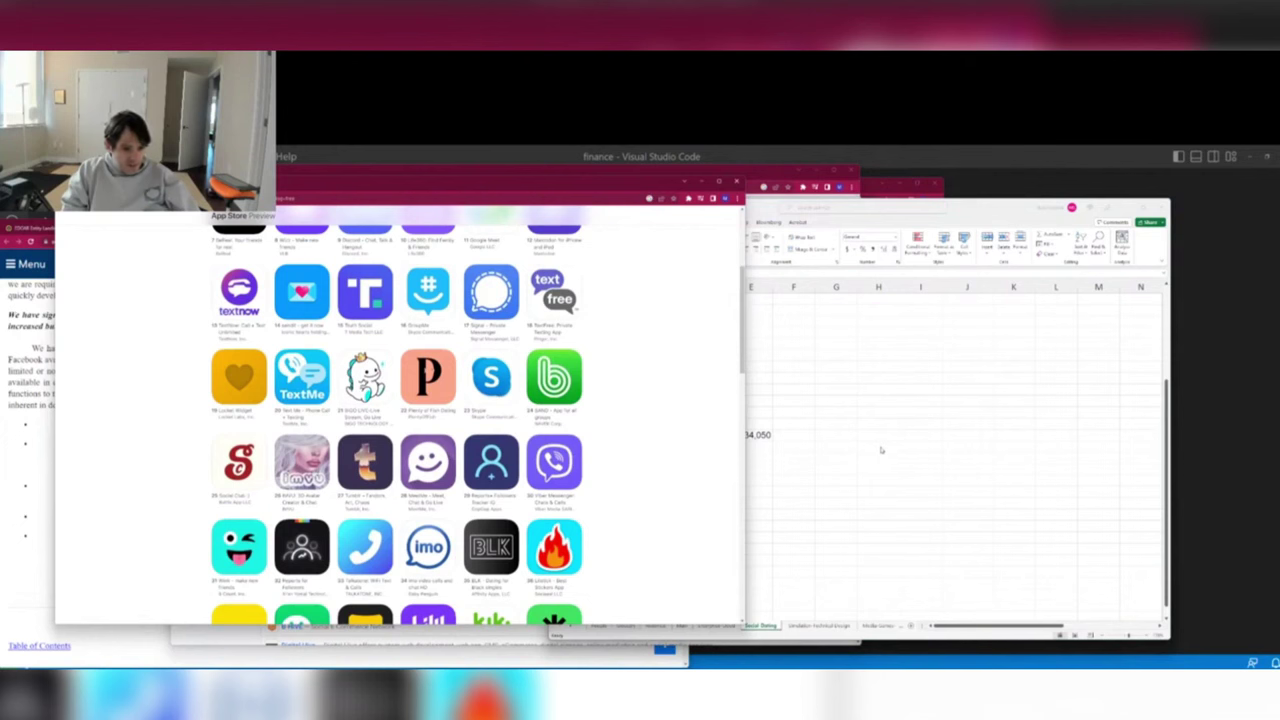
Flip through neighbouring comps sheets, the Main stock sheet and the last e-commerce sheet.
{"action": "key", "text": "alt+Tab"}
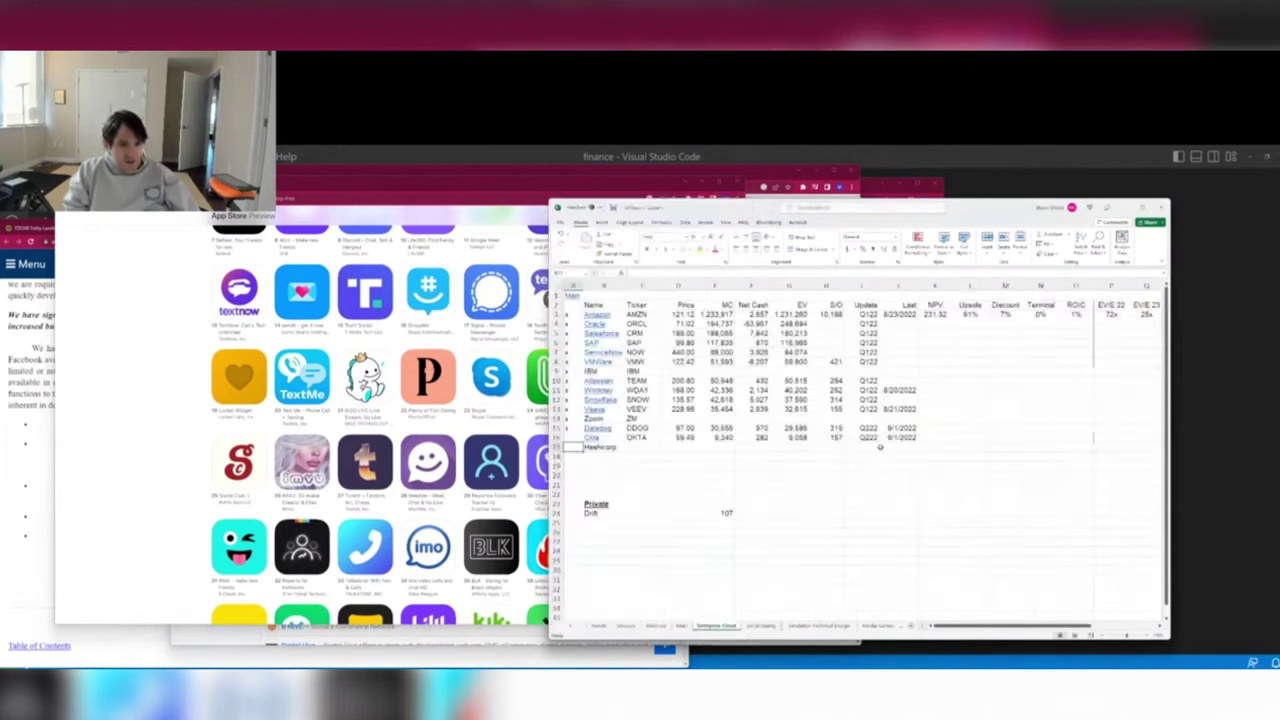
{"action": "key", "text": "Down"}
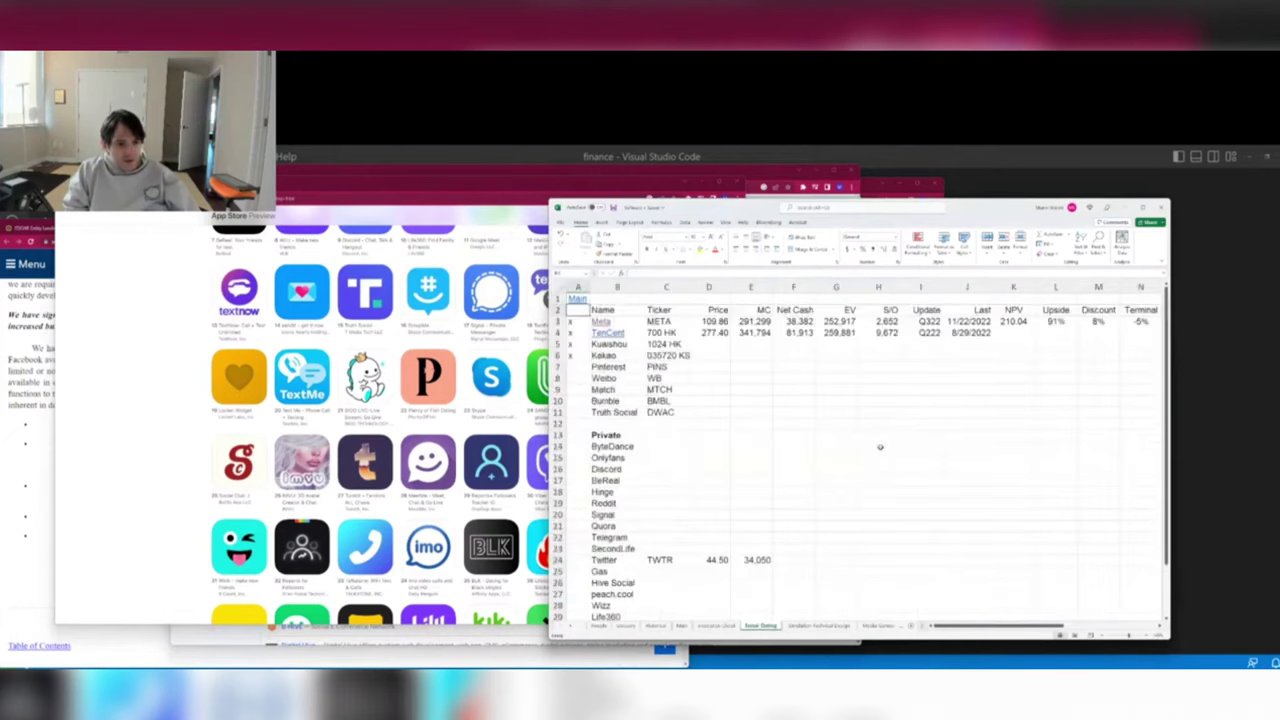
{"action": "key", "text": "ctrl+Page_Down"}
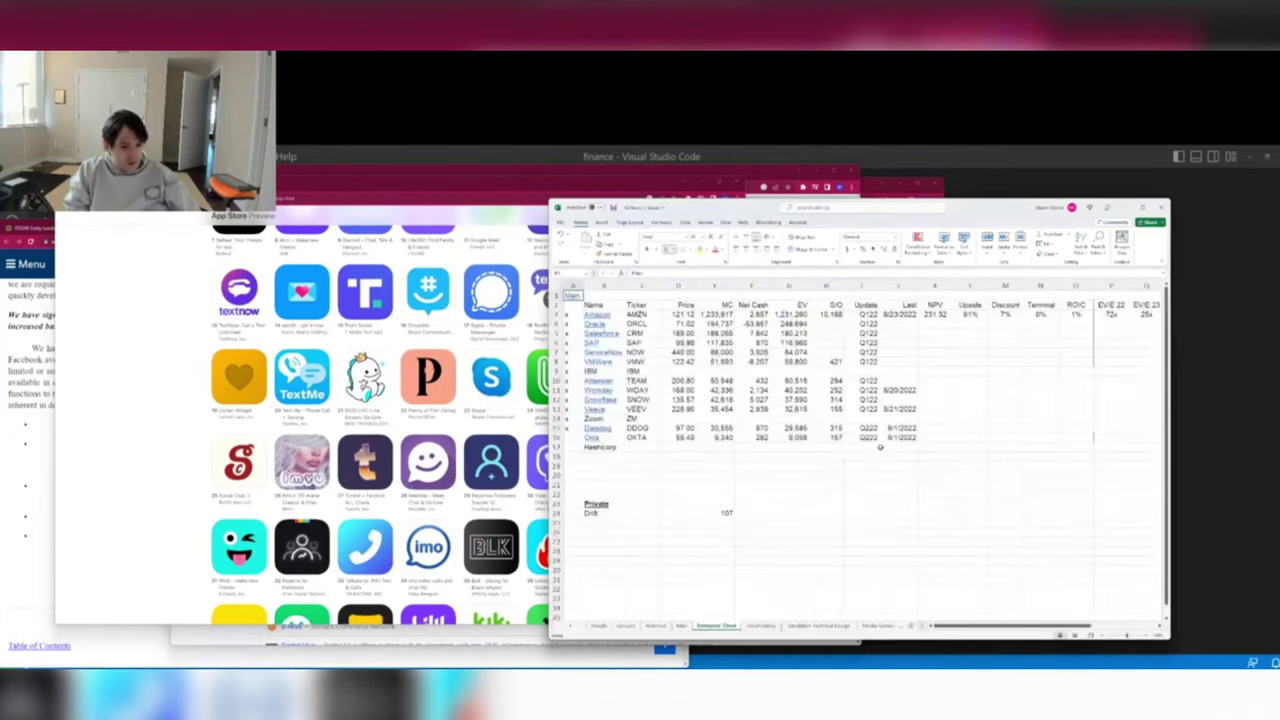
{"action": "key", "text": "ctrl+Page_Up"}
{"action": "key", "text": "ctrl+Page_Down"}
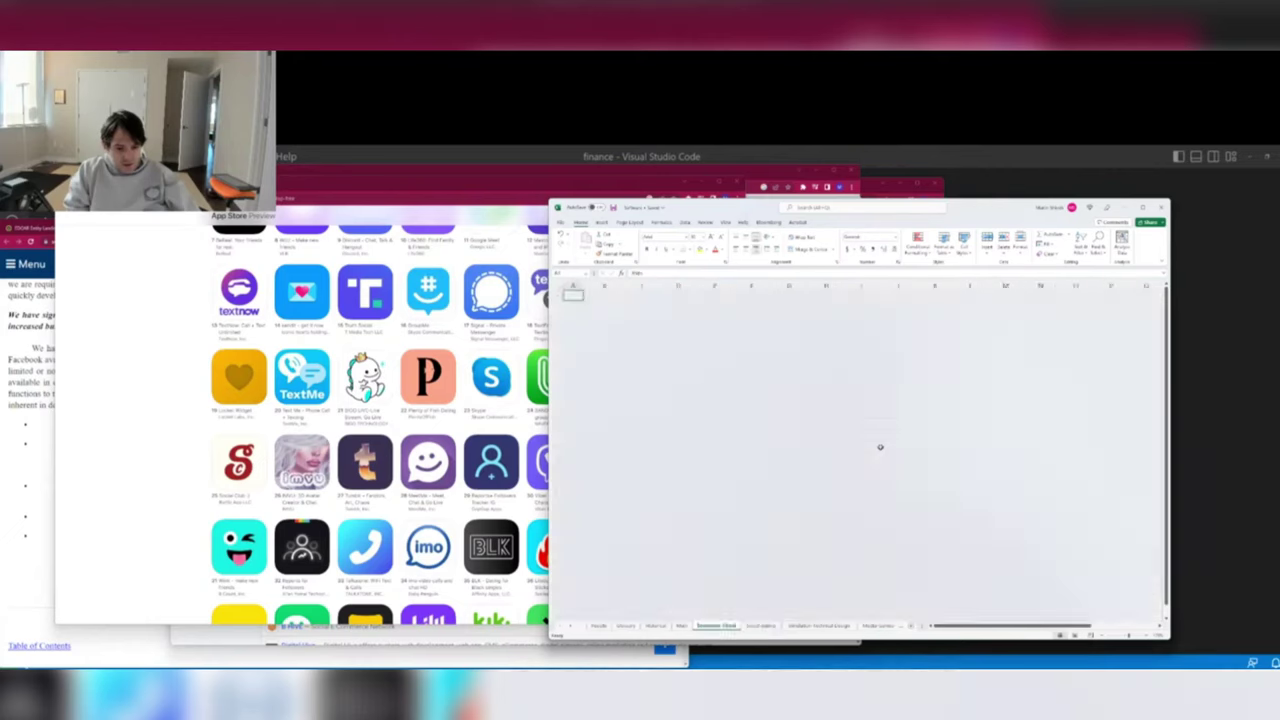
{"action": "key", "text": "ctrl+Page_Up"}
{"action": "key", "text": "ctrl+Page_Up"}
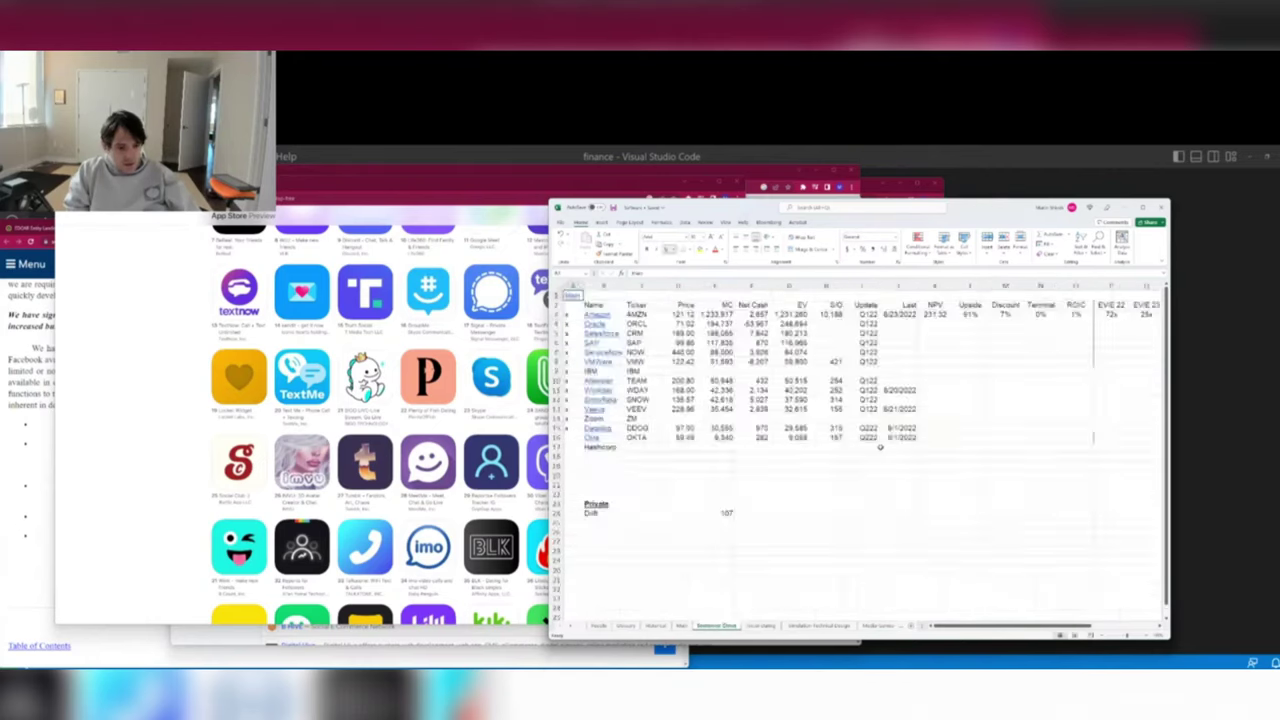
{"action": "key", "text": "ctrl+Page_Up"}
{"action": "key", "text": "ctrl+Page_Down"}
{"action": "key", "text": "ctrl+Page_Down"}
{"action": "key", "text": "ctrl+Page_Down"}
{"action": "key", "text": "ctrl+Page_Down"}
{"action": "key", "text": "ctrl+Page_Down"}
{"action": "key", "text": "ctrl+Page_Down"}
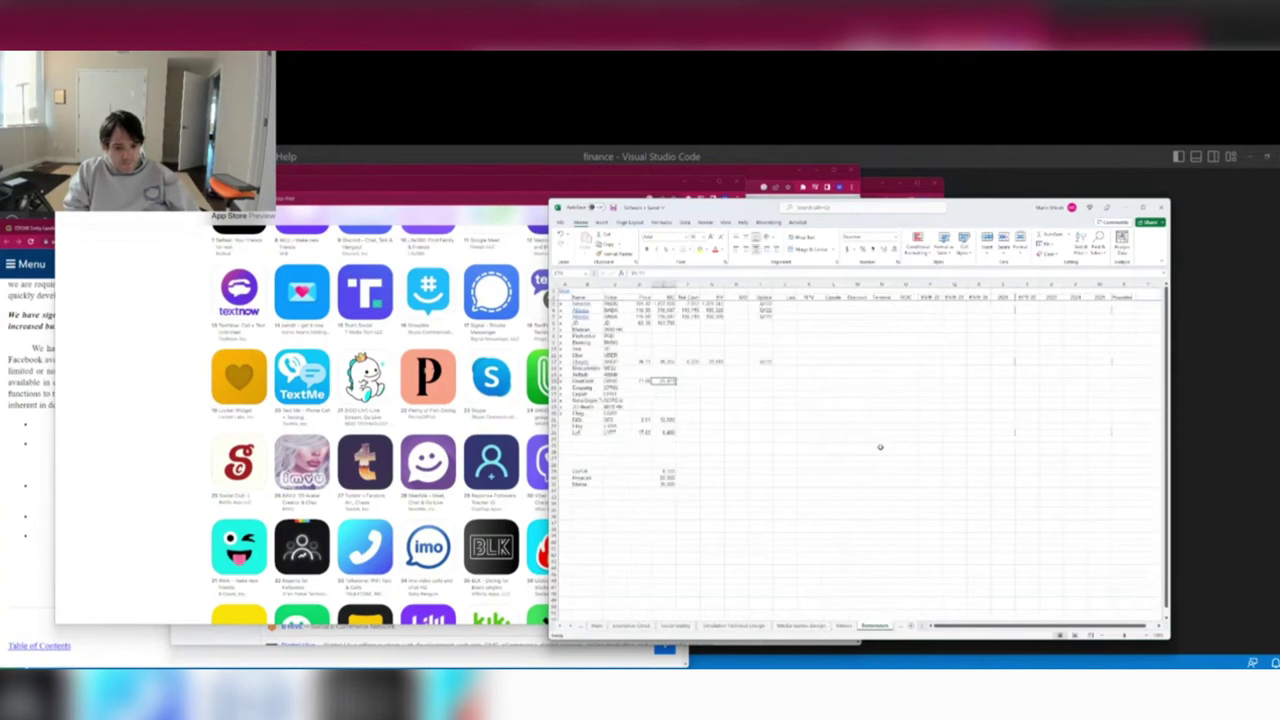
{"action": "key", "text": "ctrl+Home"}
{"action": "scroll", "coordinate": [846, 440], "scroll_direction": "up", "scroll_amount": 3}
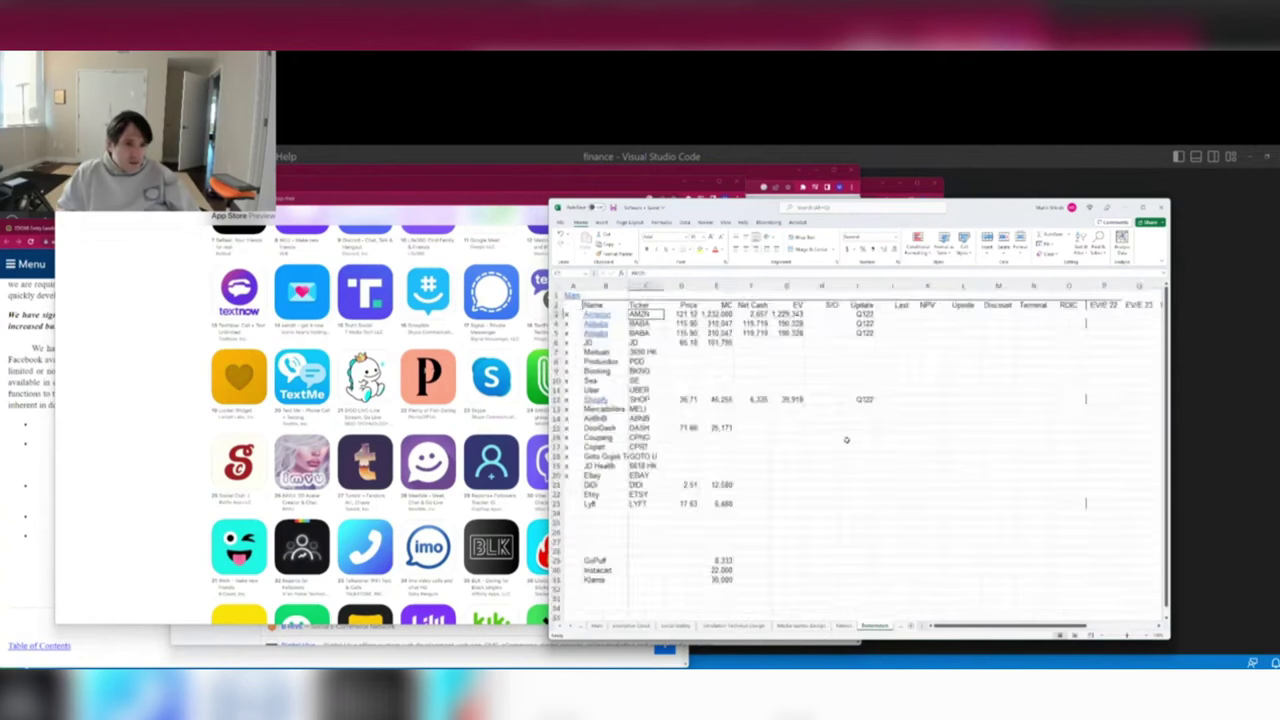
Step back through the games, enterprise cloud and large-cap tech sheets, ending on Social Dating.
{"action": "key", "text": "ctrl+Page_Up"}
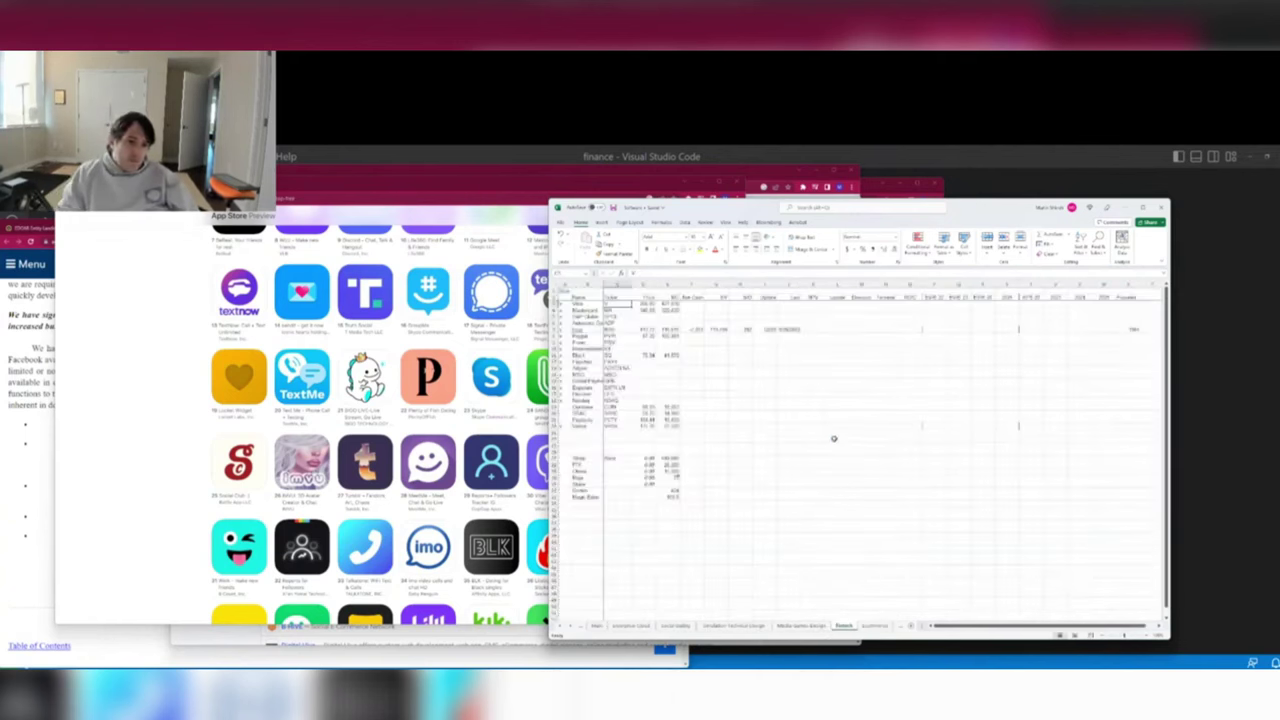
{"action": "key", "text": "ctrl+Page_Up"}
{"action": "key", "text": "ctrl+Page_Up"}
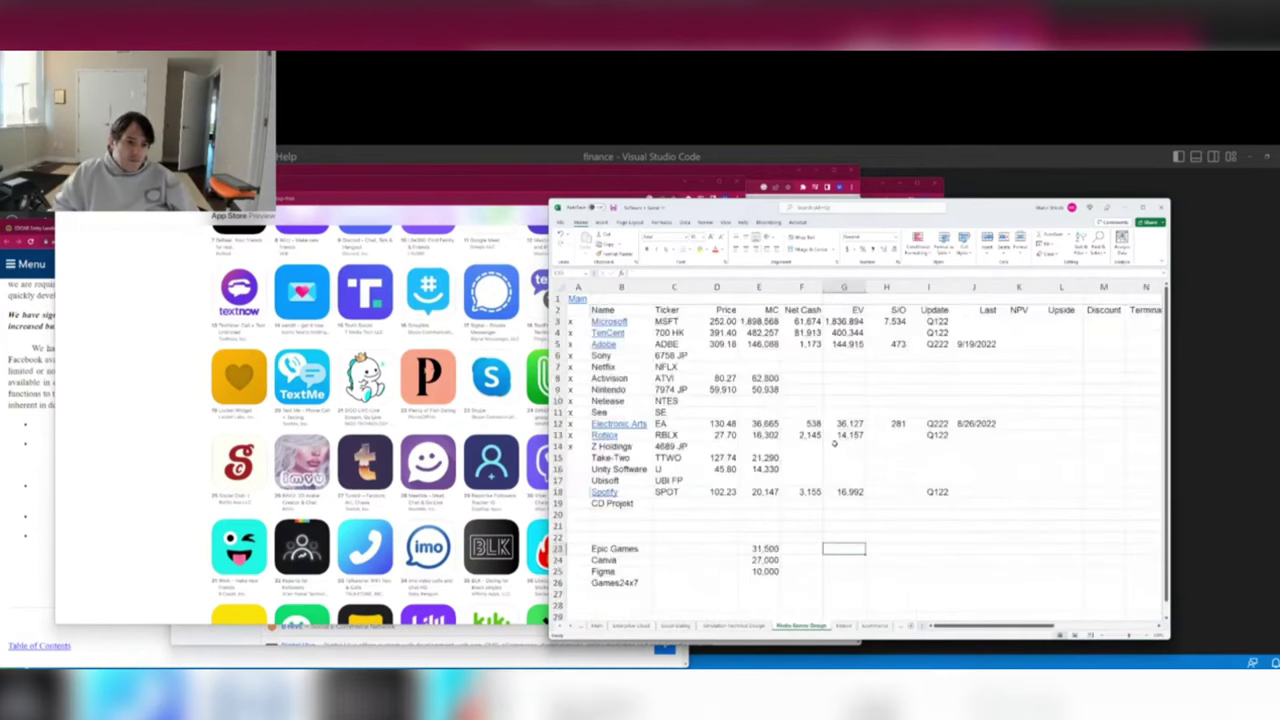
{"action": "key", "text": "ctrl+Page_Up"}
{"action": "scroll", "coordinate": [826, 446], "scroll_direction": "up", "scroll_amount": 3}
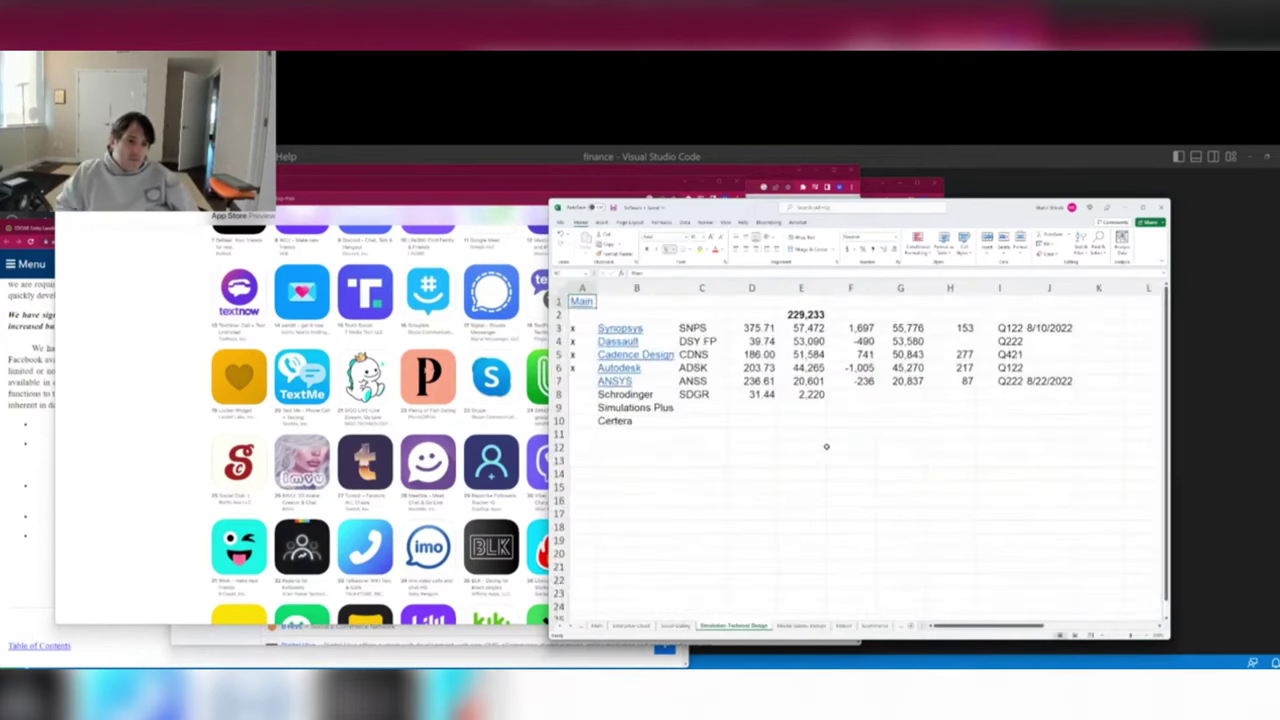
{"action": "key", "text": "ctrl+Page_Up"}
{"action": "key", "text": "ctrl+Page_Up"}
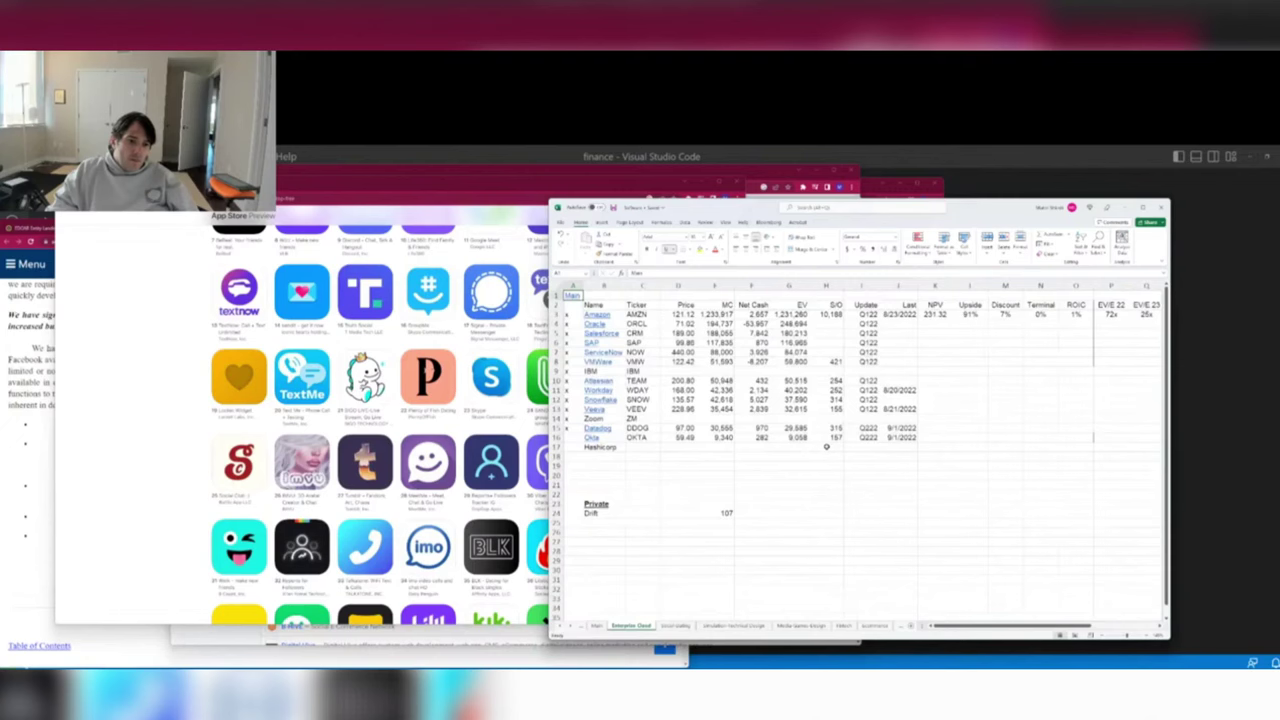
{"action": "key", "text": "ctrl+Page_Up"}
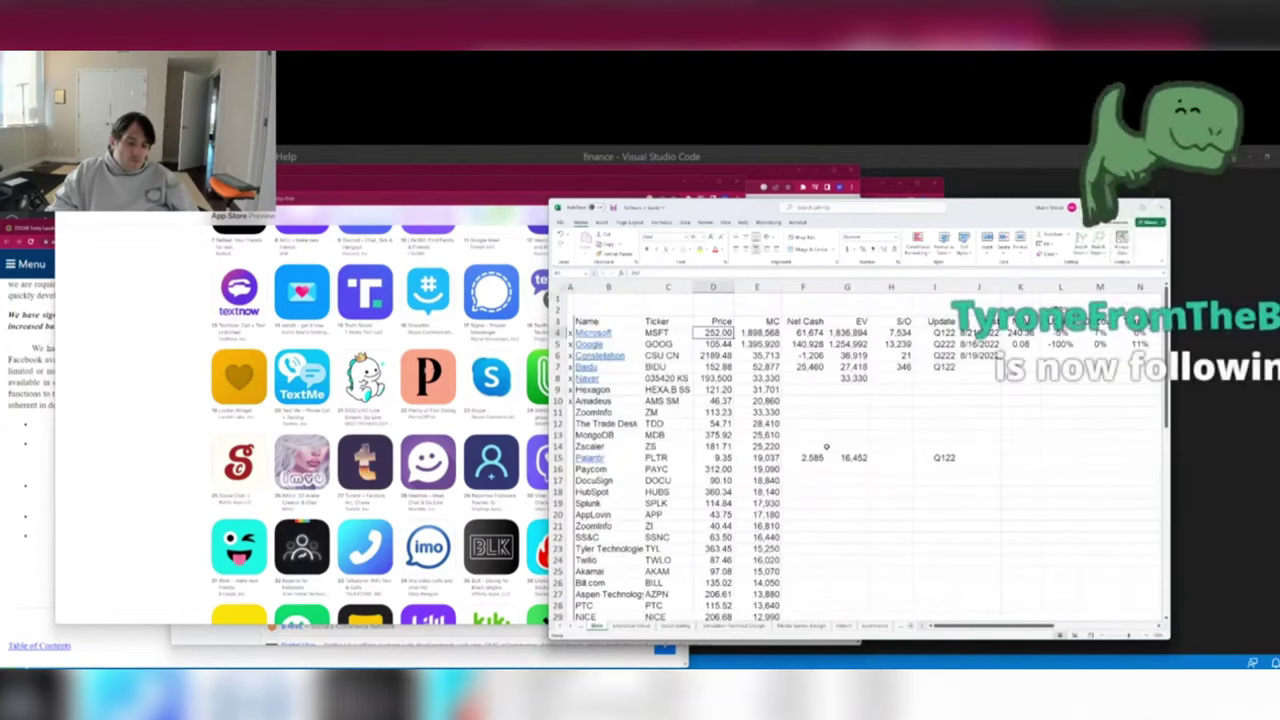
{"action": "key", "text": "ctrl+Page_Up"}
{"action": "key", "text": "ctrl+Page_Up"}
{"action": "key", "text": "ctrl+Page_Up"}
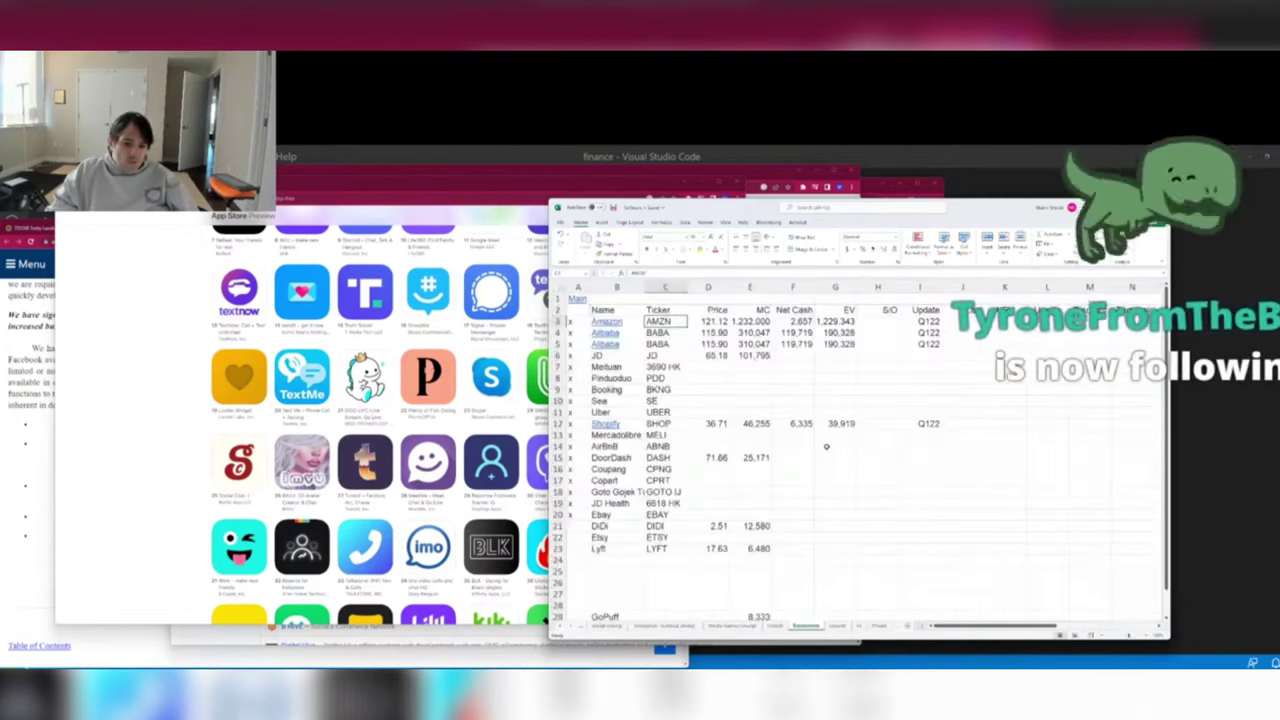
{"action": "key", "text": "ctrl+Page_Up"}
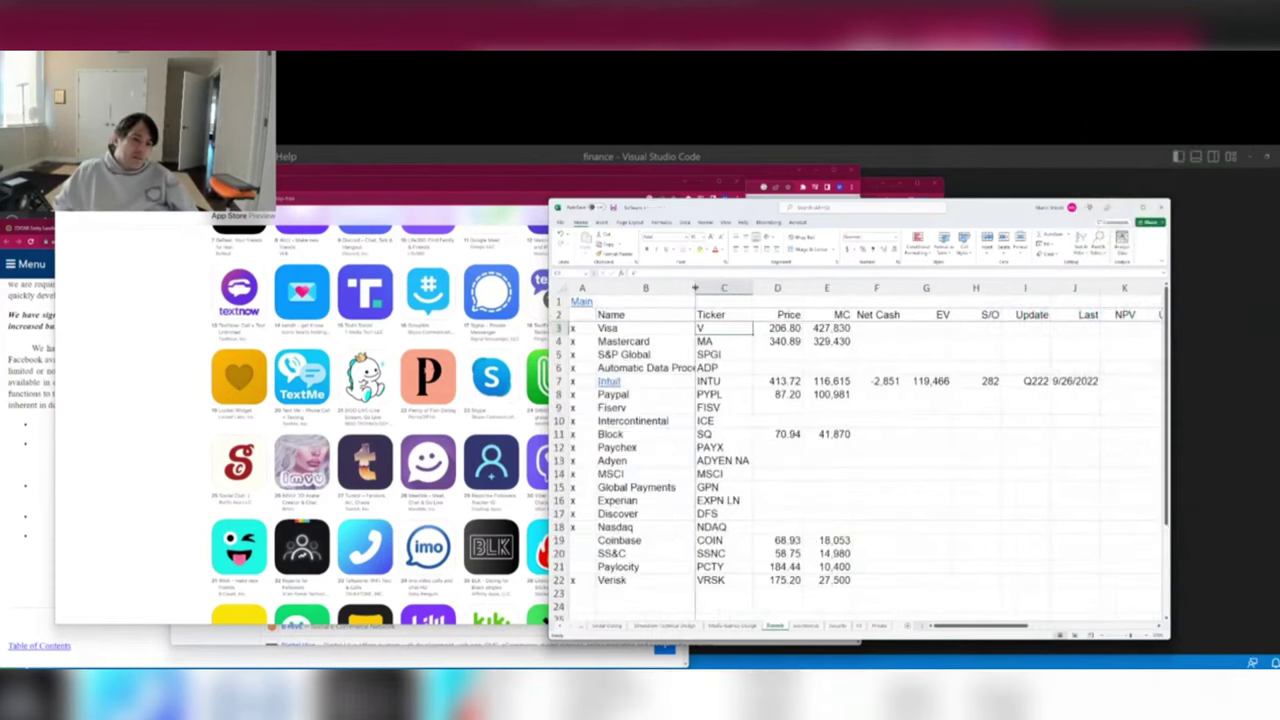
{"action": "key", "text": "ctrl+Page_Up"}
{"action": "key", "text": "ctrl+Page_Up"}
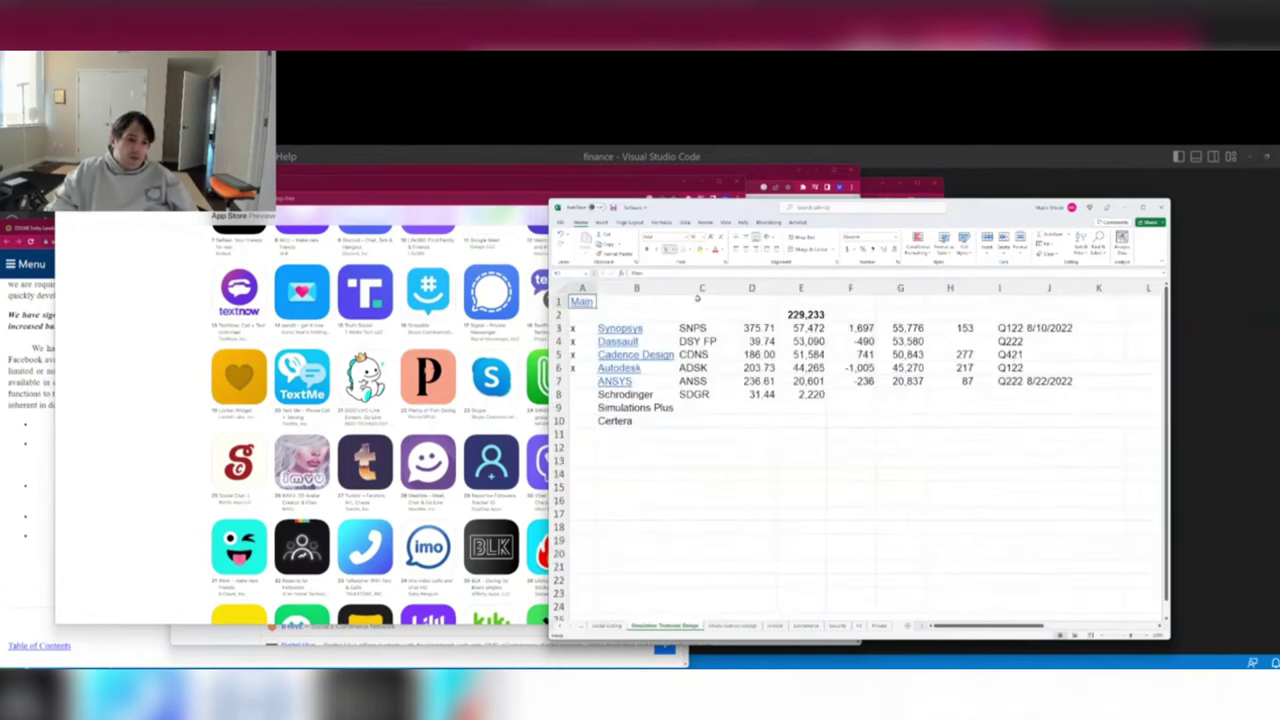
{"action": "key", "text": "ctrl+Page_Down"}
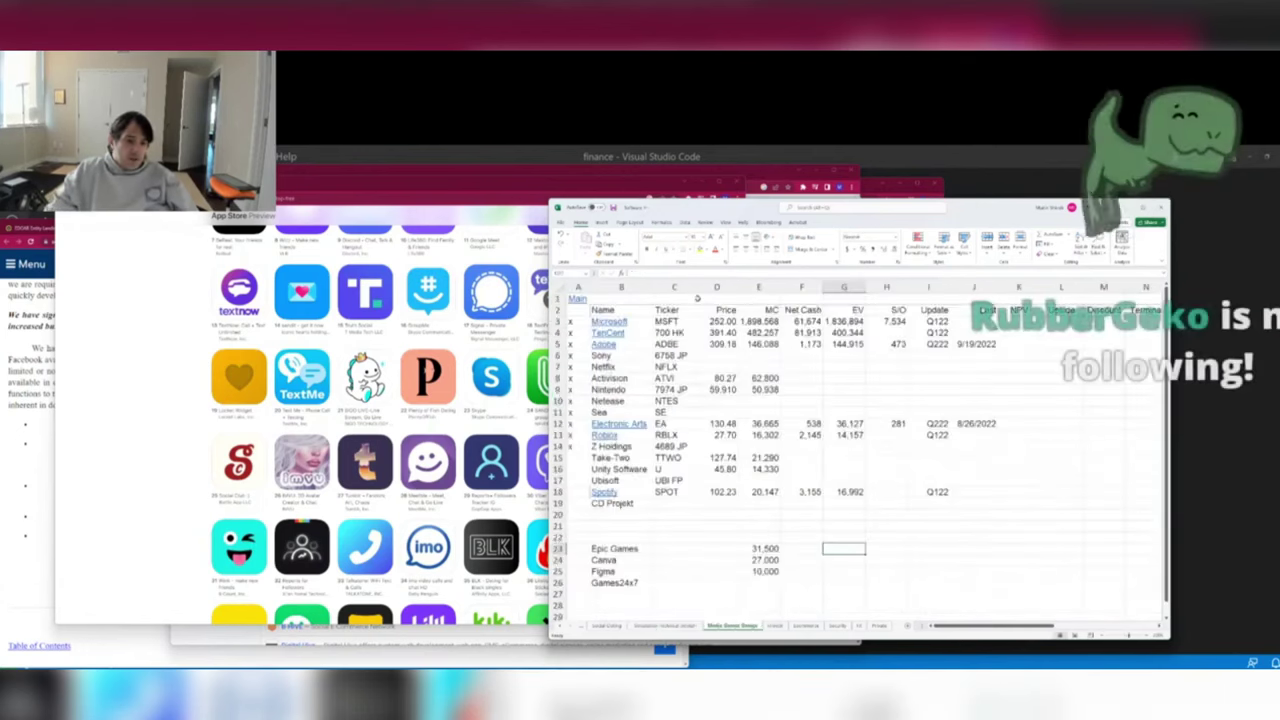
{"action": "key", "text": "ctrl+Page_Up"}
{"action": "key", "text": "ctrl+Page_Up"}
Insert a blank row 9 above Match and enter Naver there among the public companies.
{"action": "key", "text": "ctrl+Home"}
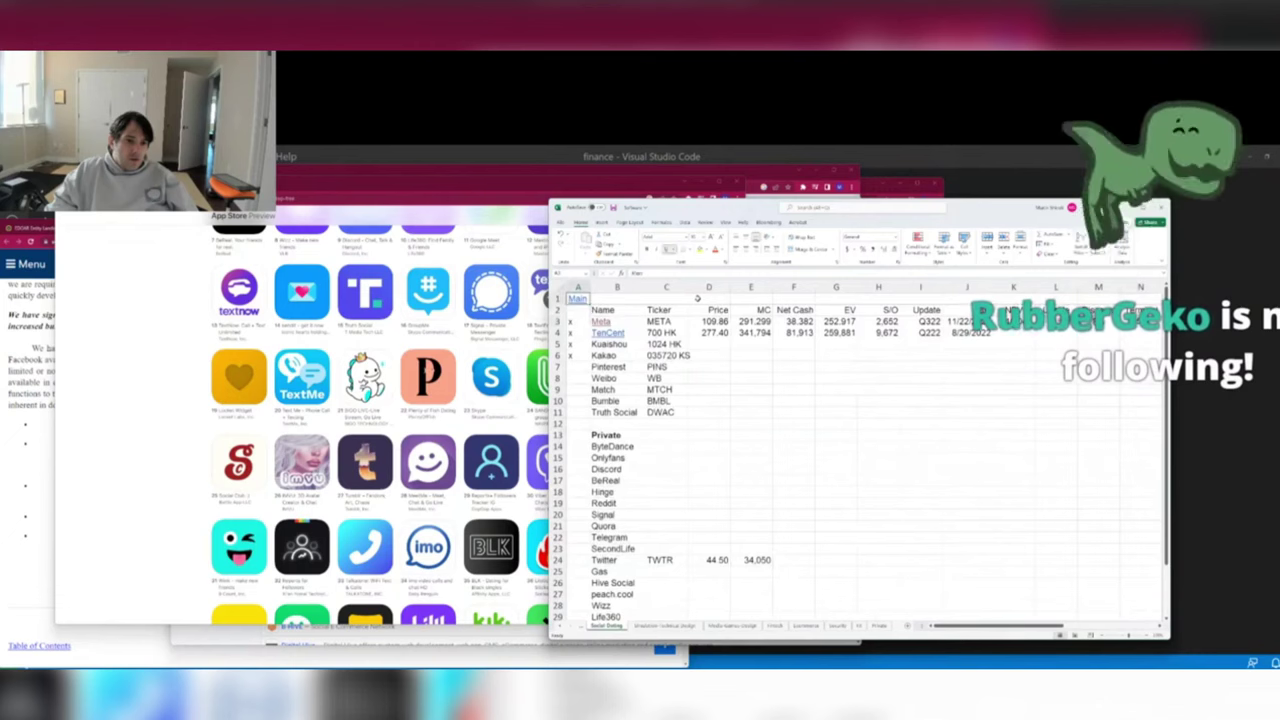
{"action": "key", "text": "Right"}
{"action": "key", "text": "Down"}
{"action": "key", "text": "Down"}
{"action": "key", "text": "Down"}
{"action": "key", "text": "Down"}
{"action": "key", "text": "Down"}
{"action": "key", "text": "Down"}
{"action": "key", "text": "Down"}
{"action": "key", "text": "Down"}
{"action": "key", "text": "Down"}
{"action": "key", "text": "Down"}
{"action": "key", "text": "Down"}
{"action": "key", "text": "Down"}
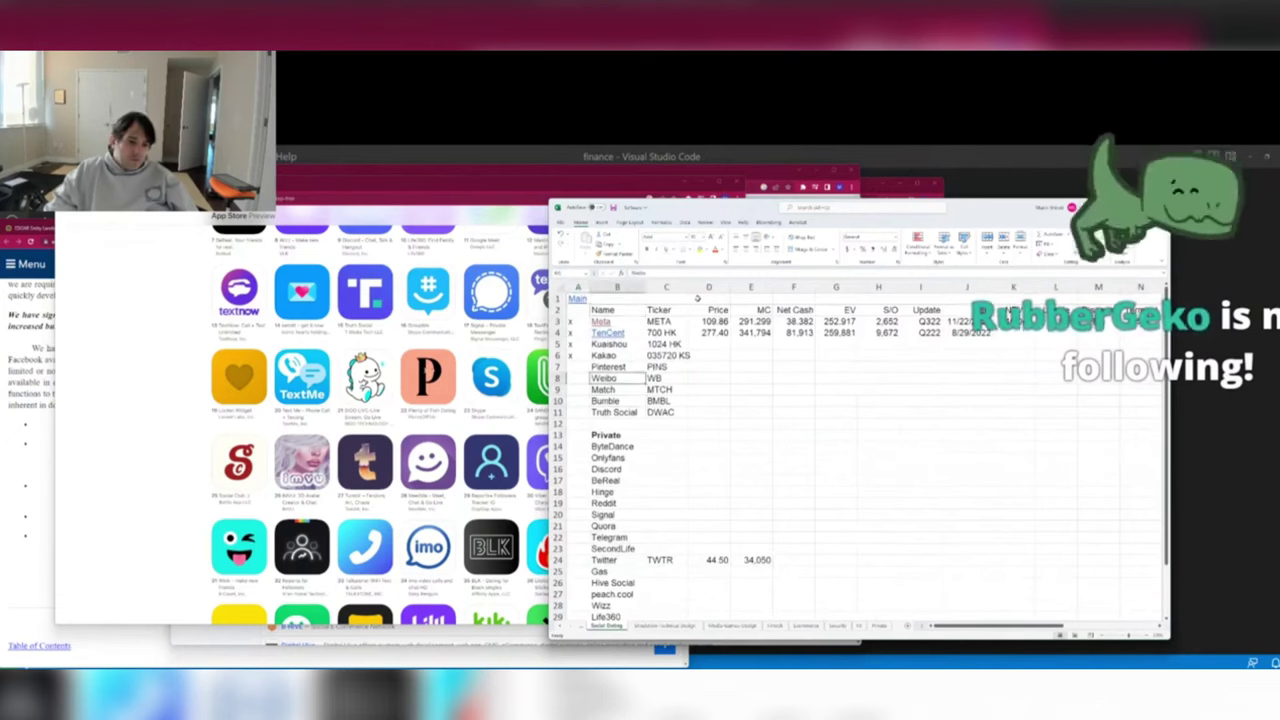
{"action": "key", "text": "Down"}
{"action": "key", "text": "Down"}
{"action": "key", "text": "Down"}
{"action": "key", "text": "Down"}
{"action": "key", "text": "Down"}
{"action": "key", "text": "Down"}
{"action": "key", "text": "Down"}
{"action": "key", "text": "Down"}
{"action": "key", "text": "Down"}
{"action": "key", "text": "Down"}
{"action": "key", "text": "Down"}
{"action": "key", "text": "Down"}
{"action": "key", "text": "Down"}
{"action": "key", "text": "Down"}
{"action": "key", "text": "Down"}
{"action": "key", "text": "Down"}
{"action": "key", "text": "Down"}
{"action": "key", "text": "Down"}
{"action": "key", "text": "Down"}
{"action": "key", "text": "Down"}
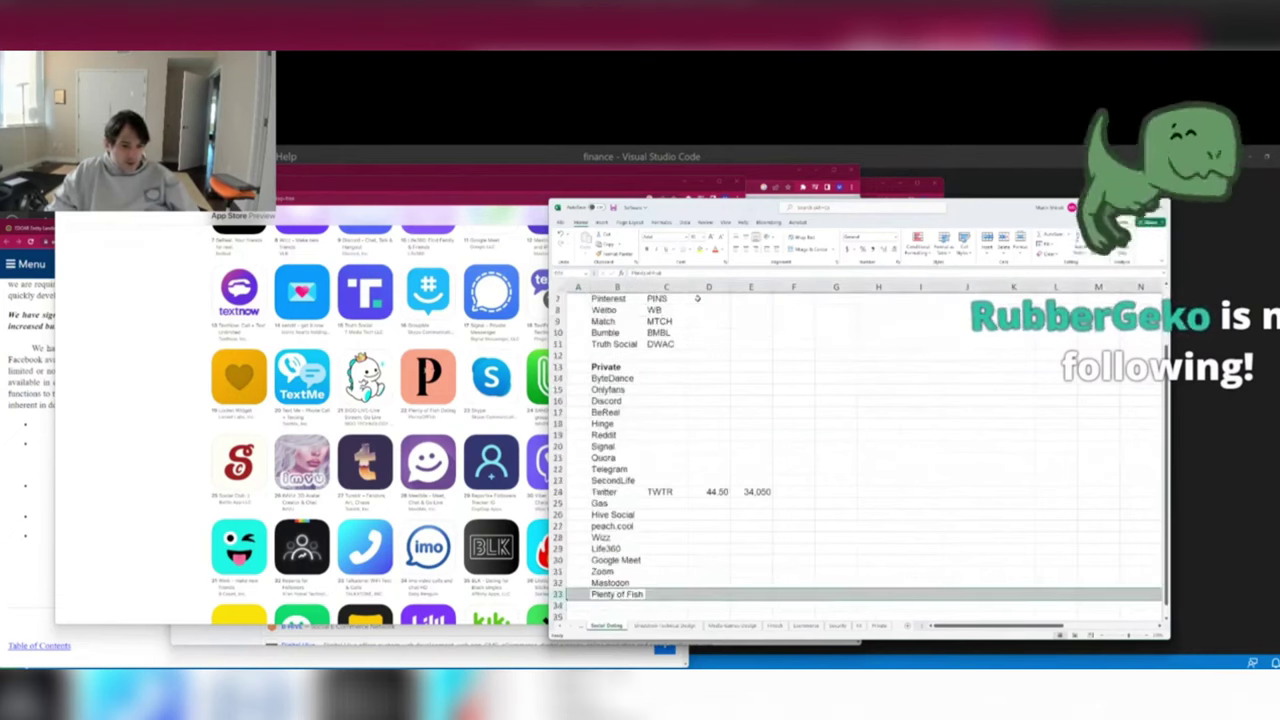
{"action": "key", "text": "Up"}
{"action": "key", "text": "Up"}
{"action": "key", "text": "Up"}
{"action": "key", "text": "Up"}
{"action": "key", "text": "Up"}
{"action": "key", "text": "Up"}
{"action": "key", "text": "Up"}
{"action": "key", "text": "Up"}
{"action": "key", "text": "Up"}
{"action": "key", "text": "Up"}
{"action": "key", "text": "Up"}
{"action": "key", "text": "Up"}
{"action": "key", "text": "Up"}
{"action": "key", "text": "Up"}
{"action": "key", "text": "Up"}
{"action": "key", "text": "Up"}
{"action": "key", "text": "Up"}
{"action": "key", "text": "Up"}
{"action": "key", "text": "Up"}
{"action": "key", "text": "Up"}
{"action": "key", "text": "Down"}
{"action": "key", "text": "Down"}
{"action": "key", "text": "Down"}
{"action": "key", "text": "Down"}
{"action": "key", "text": "shift+space"}
{"action": "key", "text": "ctrl+plus"}
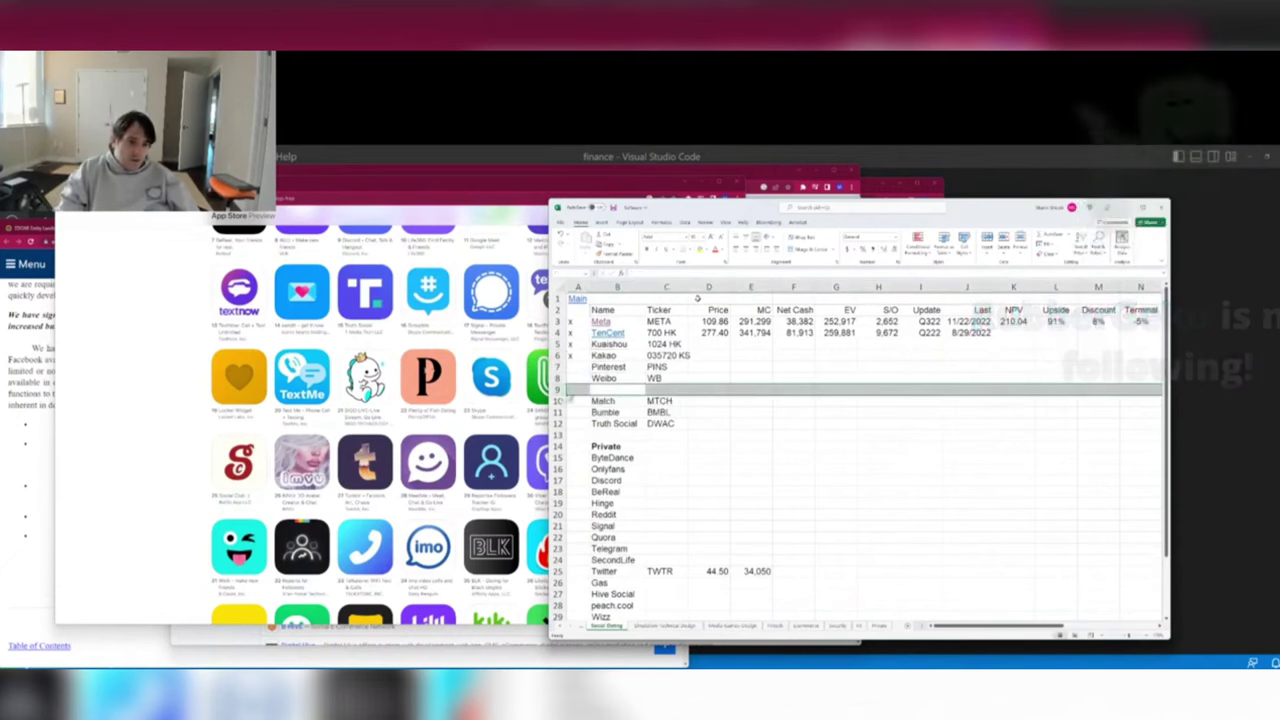
{"action": "type", "text": "Naver"}
{"action": "key", "text": "Return"}
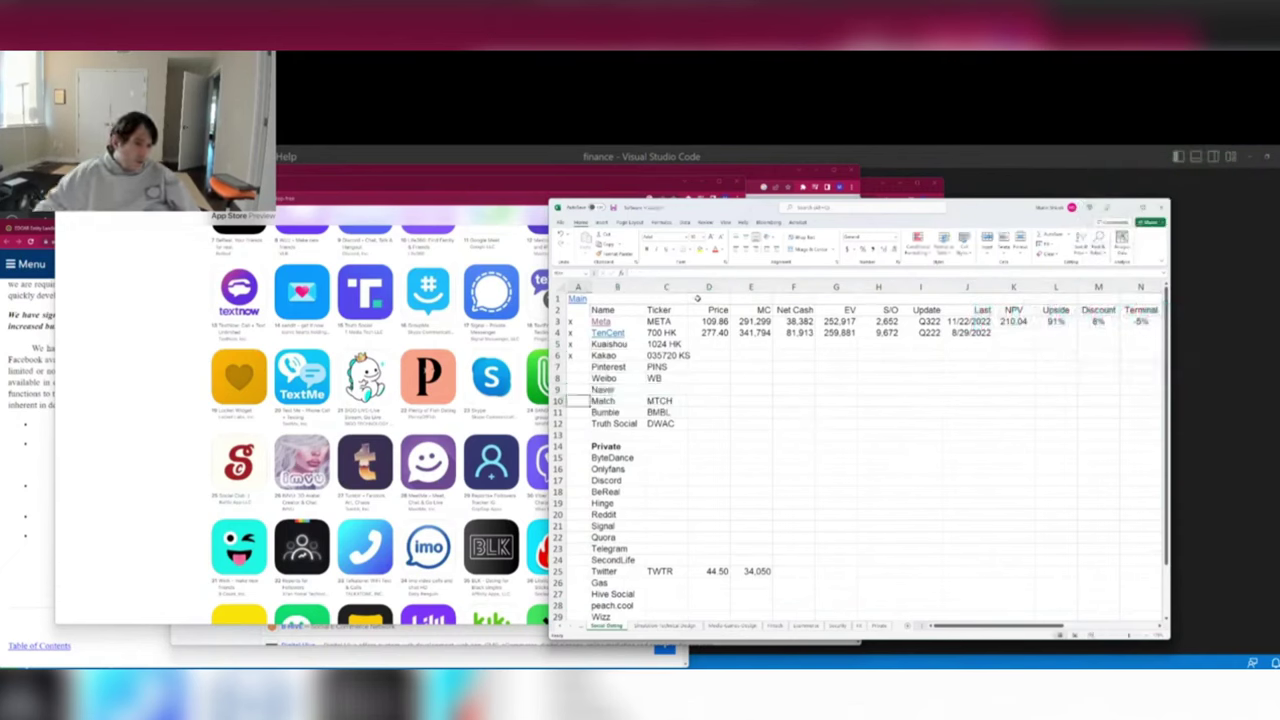
{"action": "key", "text": "alt+Tab"}
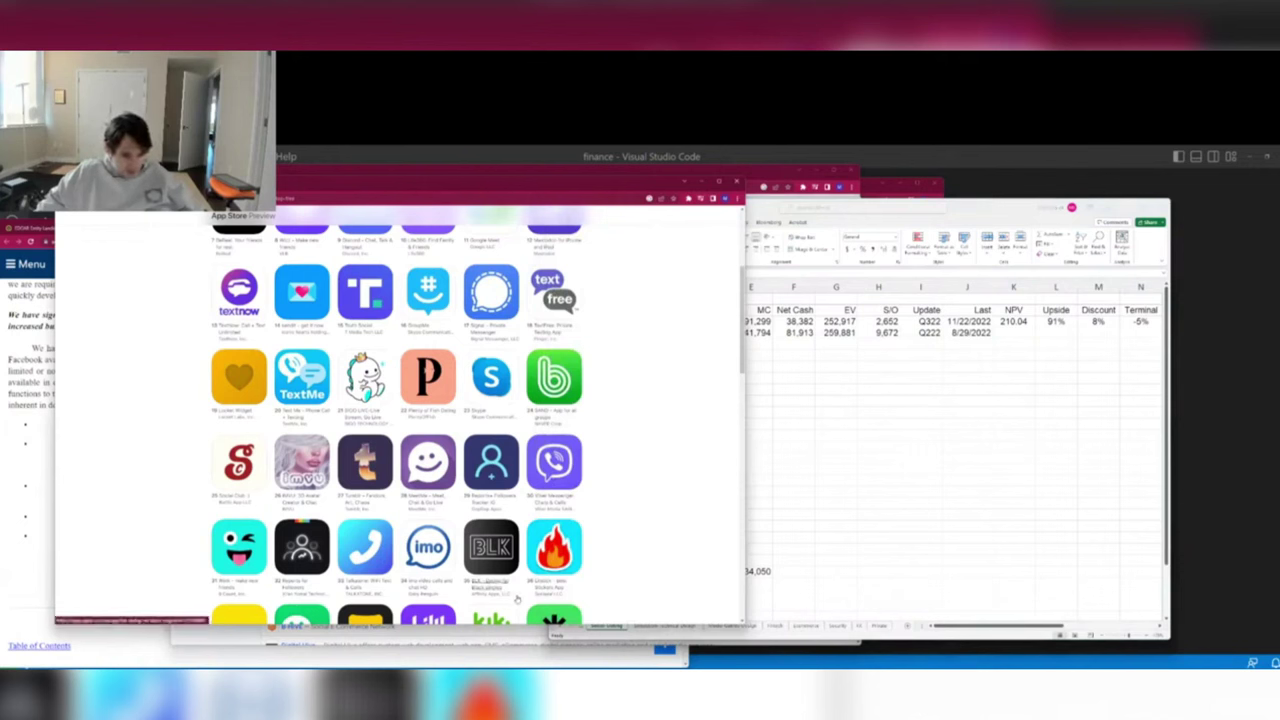
Add Tumblr? and Wink below Plenty of Fish, checking the App Store chart between entries.
{"action": "left_click_drag", "start_coordinate": [516, 598], "coordinate": [464, 580]}
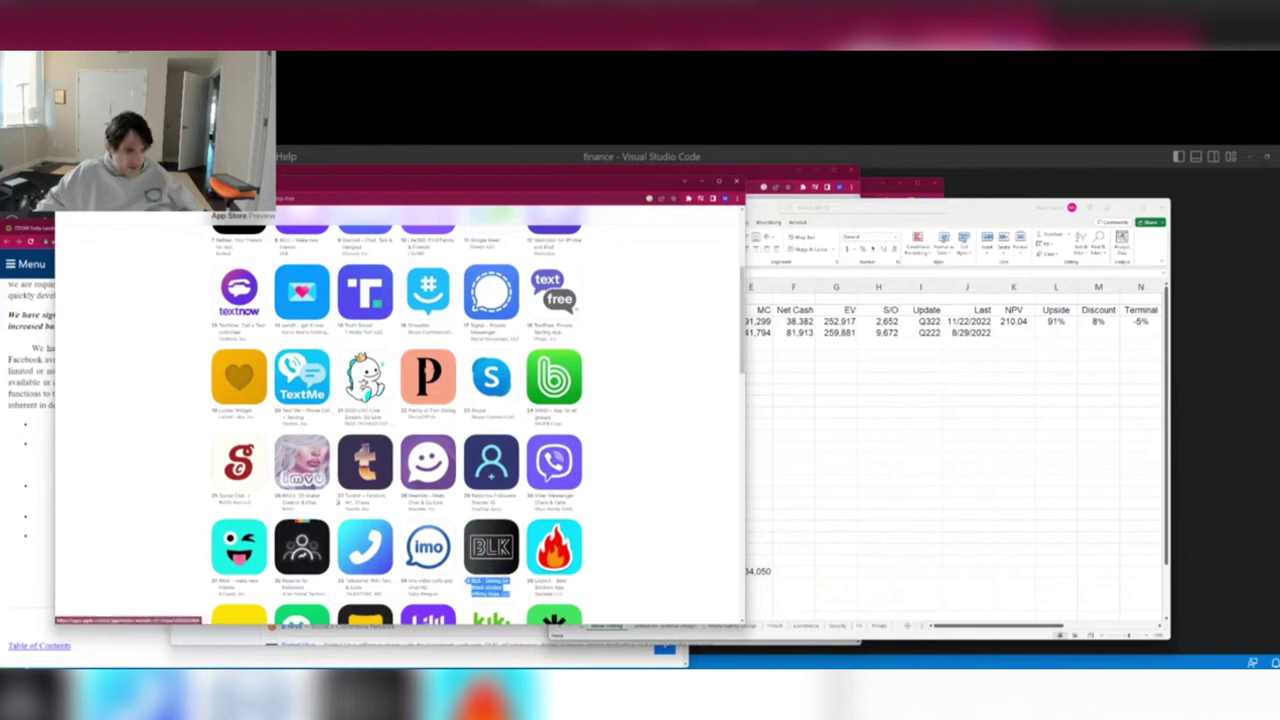
{"action": "left_click", "coordinate": [878, 534]}
{"action": "scroll", "coordinate": [860, 531], "scroll_direction": "down", "scroll_amount": 6}
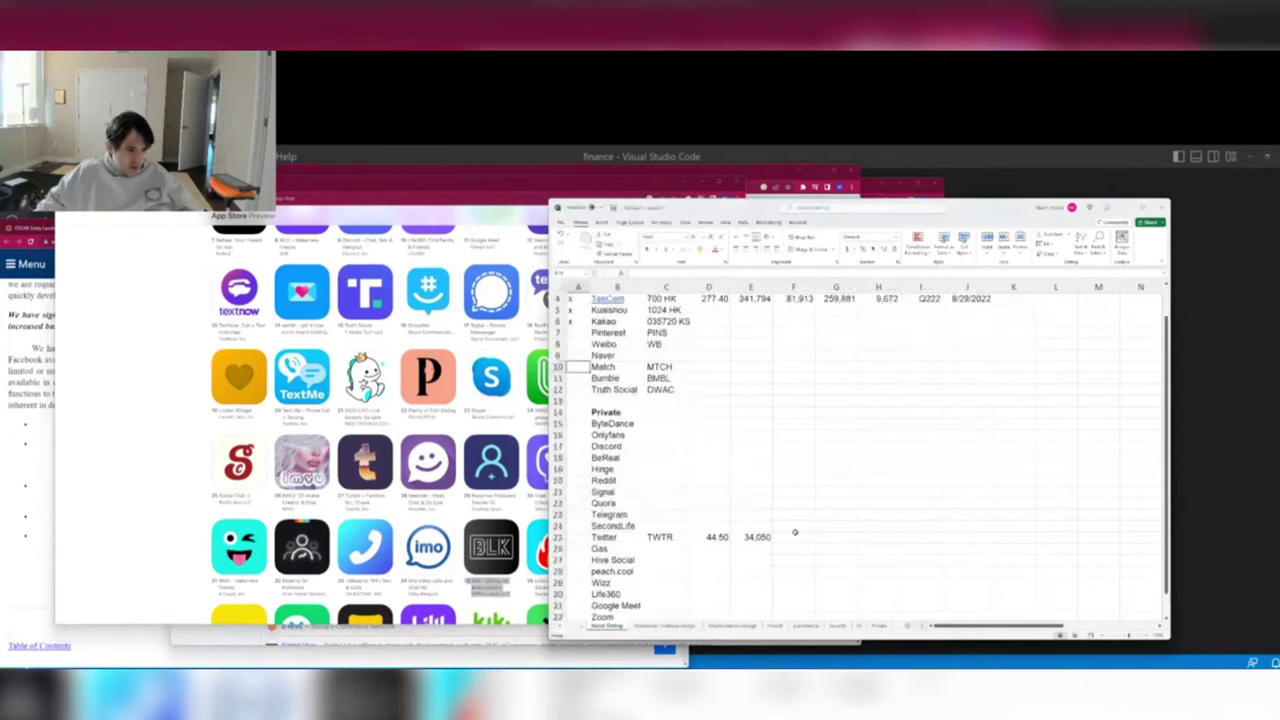
{"action": "left_click", "coordinate": [622, 483]}
{"action": "type", "text": "Tumblr?"}
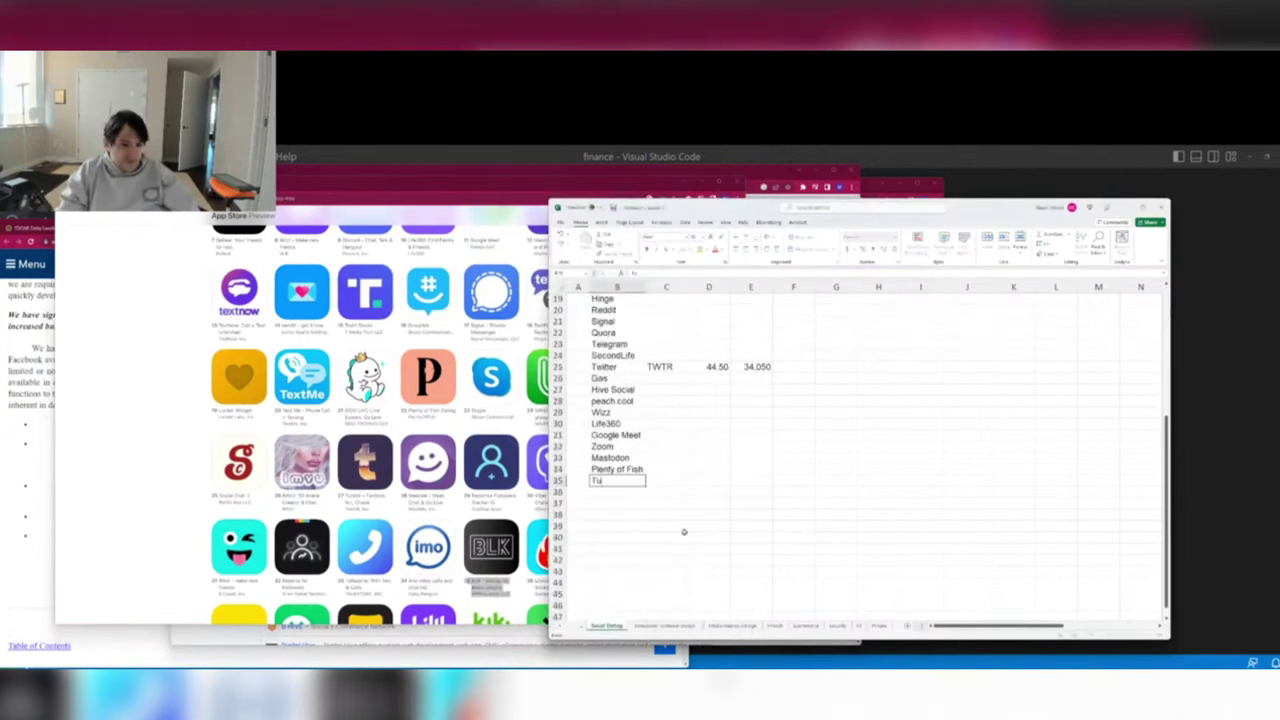
{"action": "key", "text": "Return"}
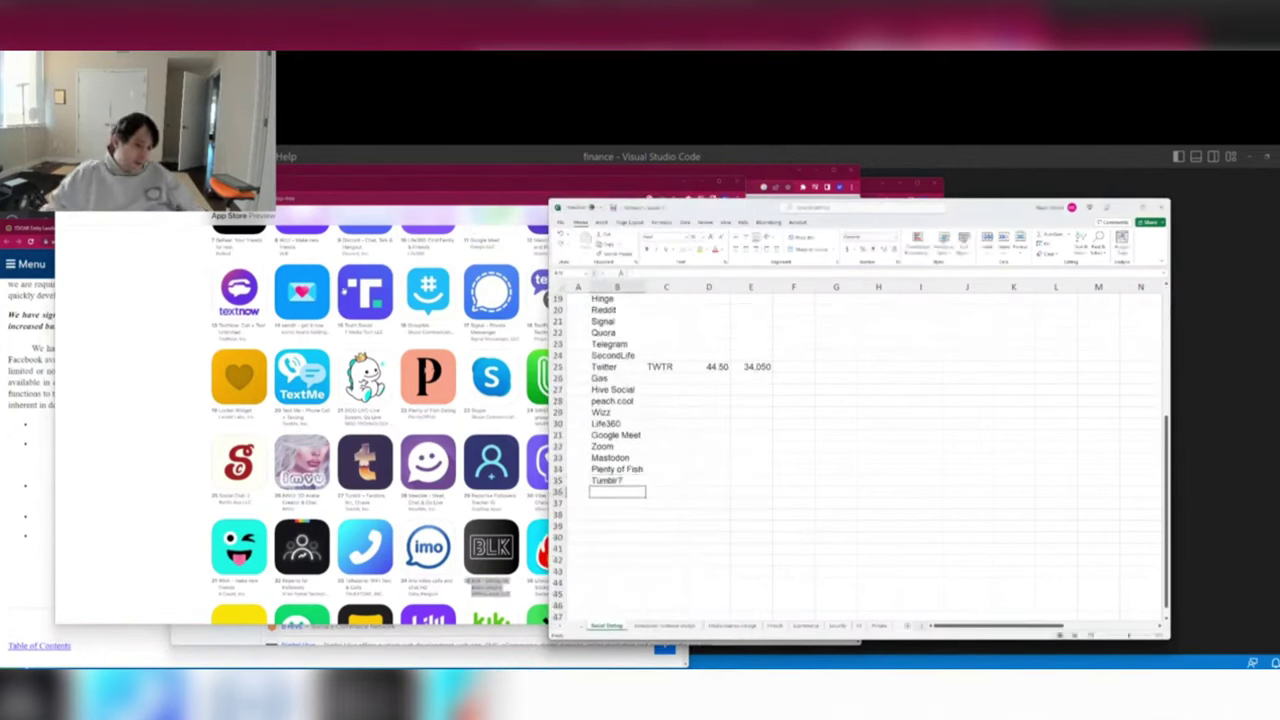
{"action": "left_click", "coordinate": [115, 458]}
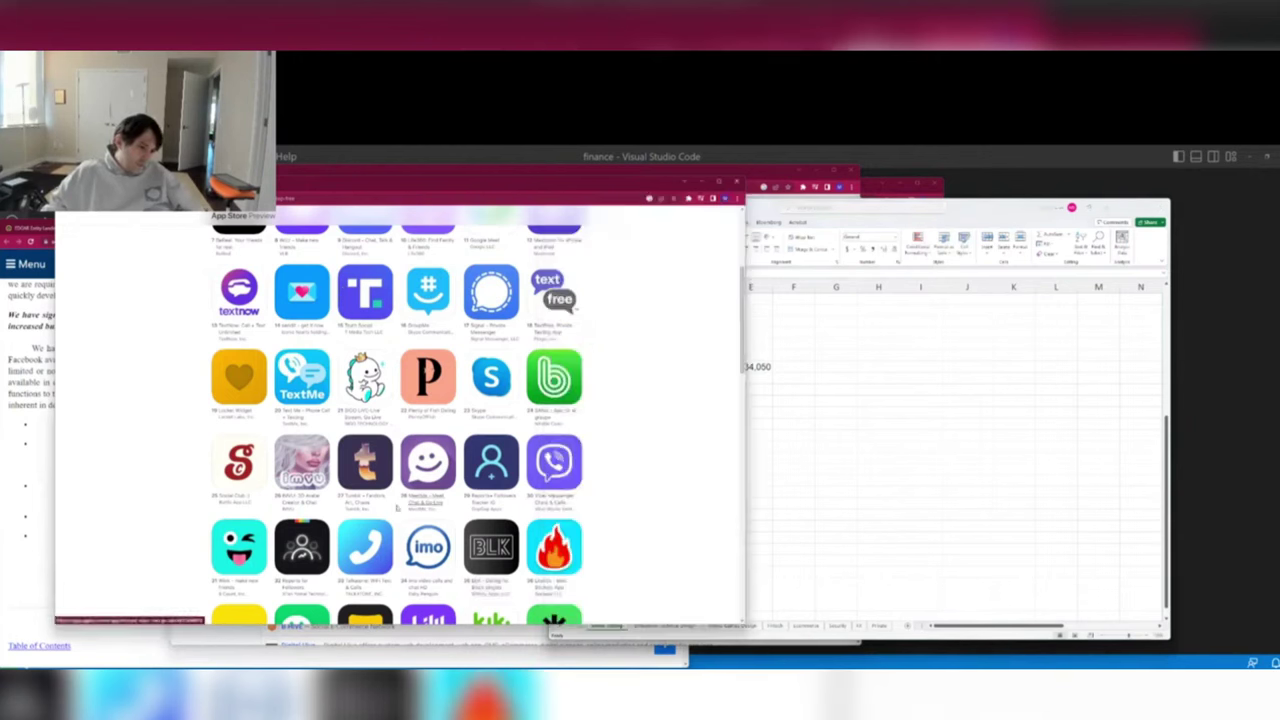
{"action": "key", "text": "alt+Tab"}
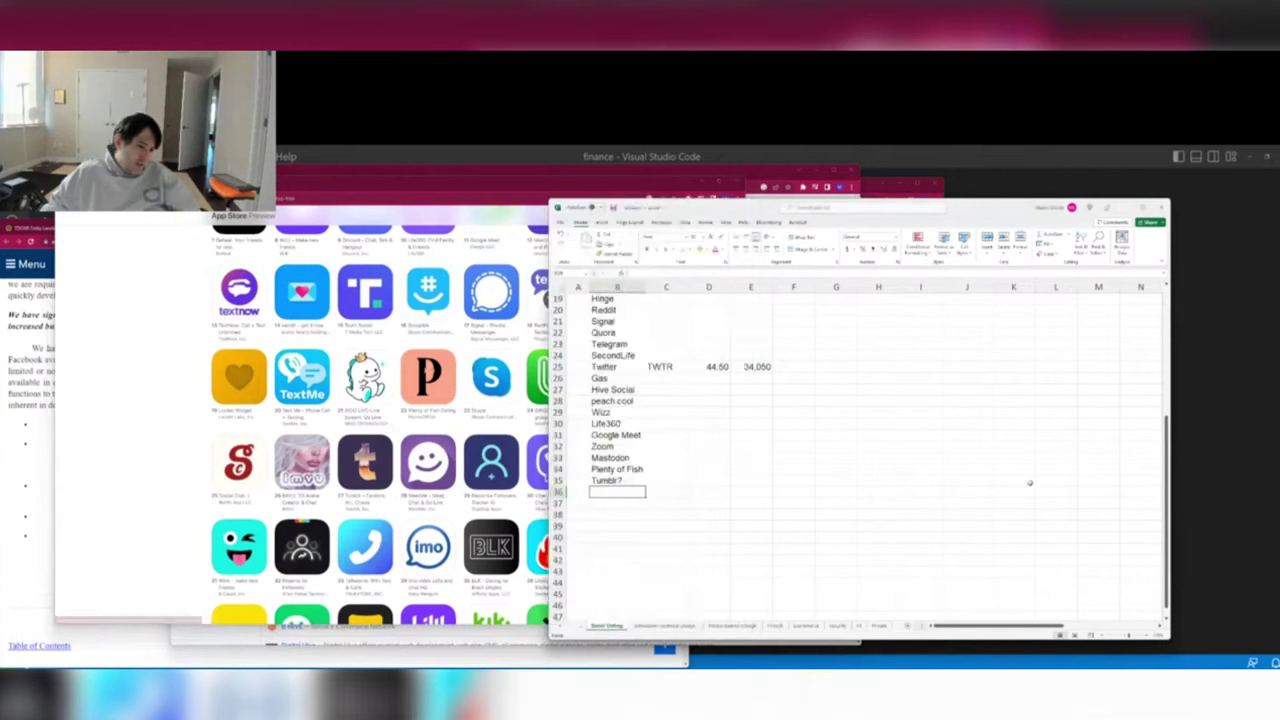
{"action": "type", "text": "Wink"}
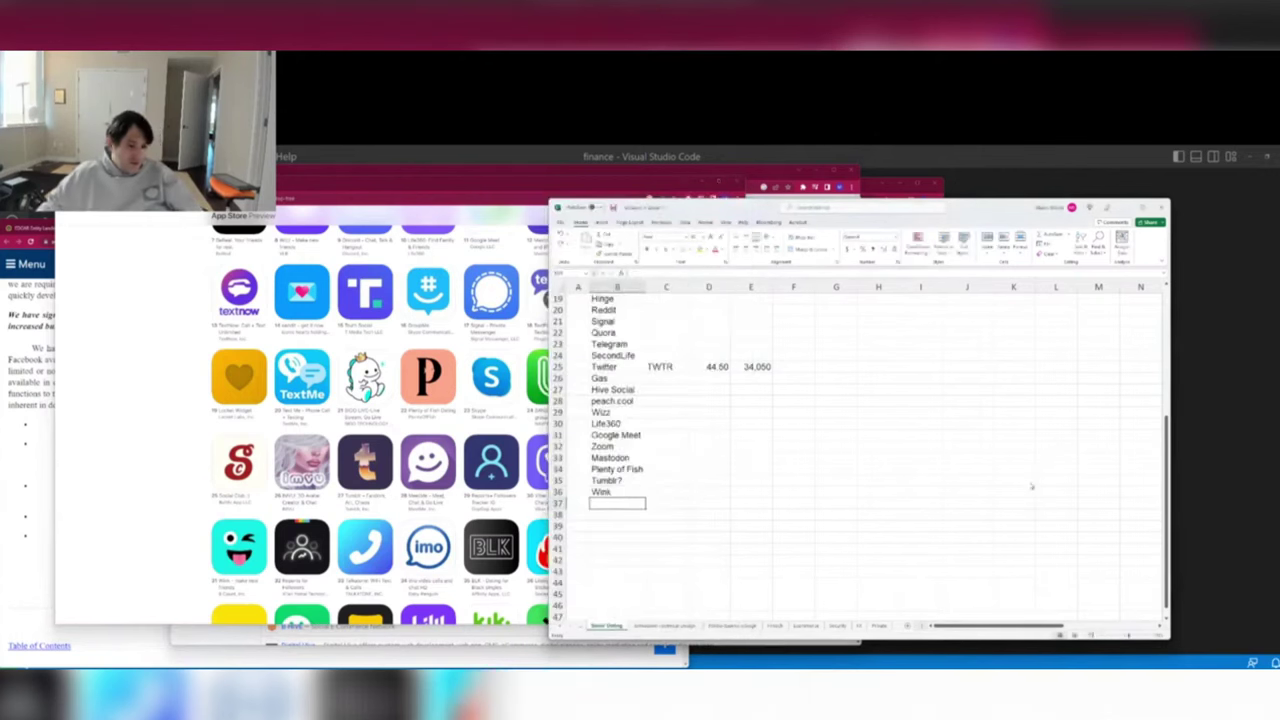
{"action": "key", "text": "alt+Tab"}
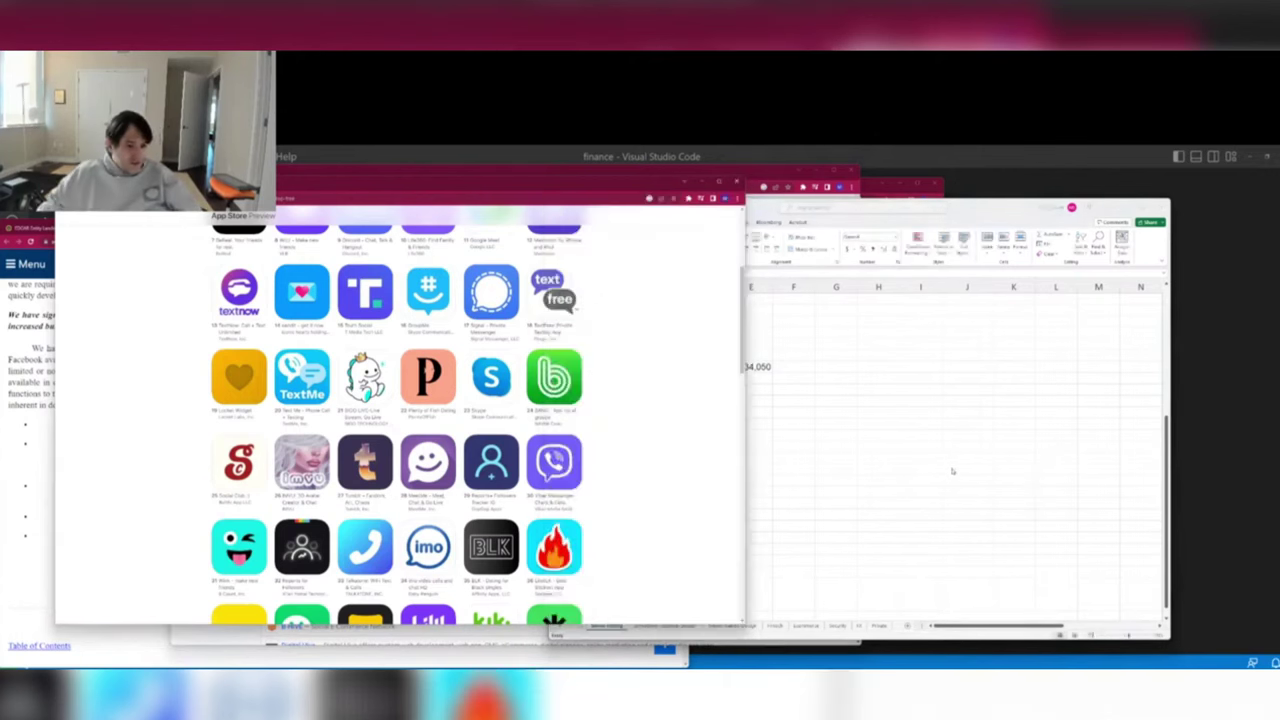
{"action": "scroll", "coordinate": [625, 455], "scroll_direction": "down", "scroll_amount": 2}
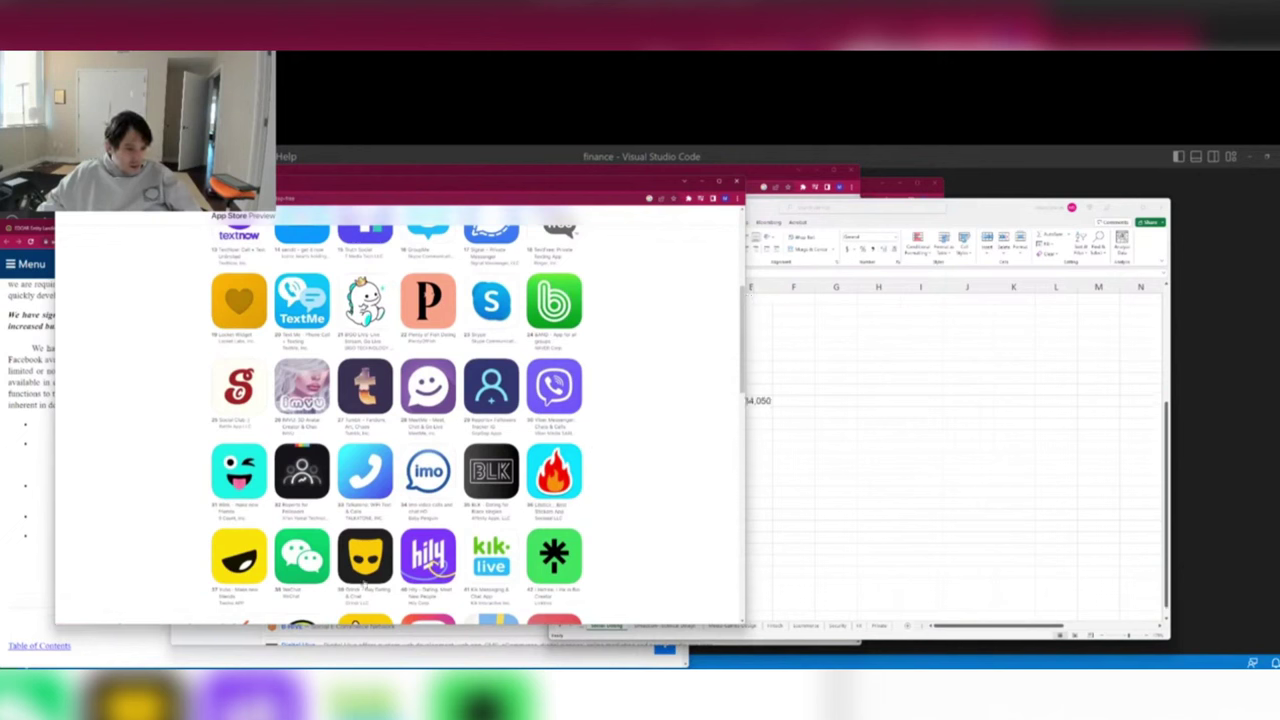
Review the public company names and select the cell below Truth Social.
{"action": "left_click", "coordinate": [798, 477]}
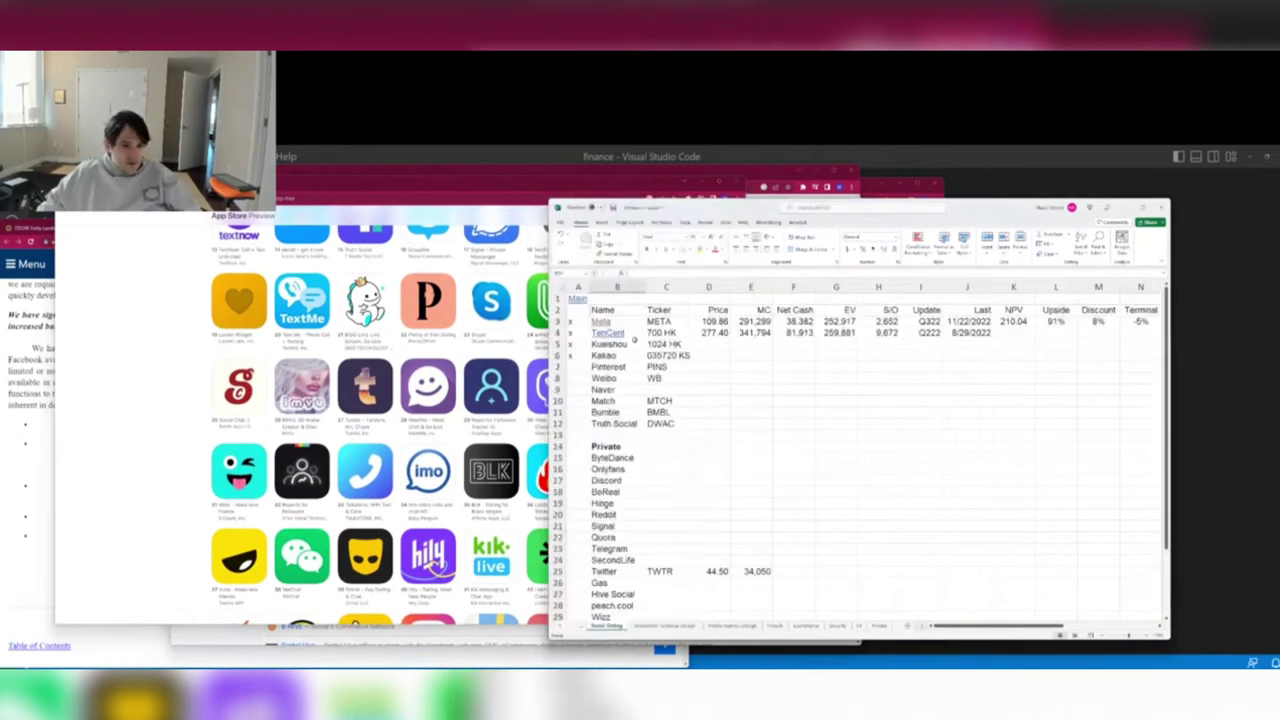
{"action": "left_click_drag", "start_coordinate": [630, 332], "coordinate": [690, 430]}
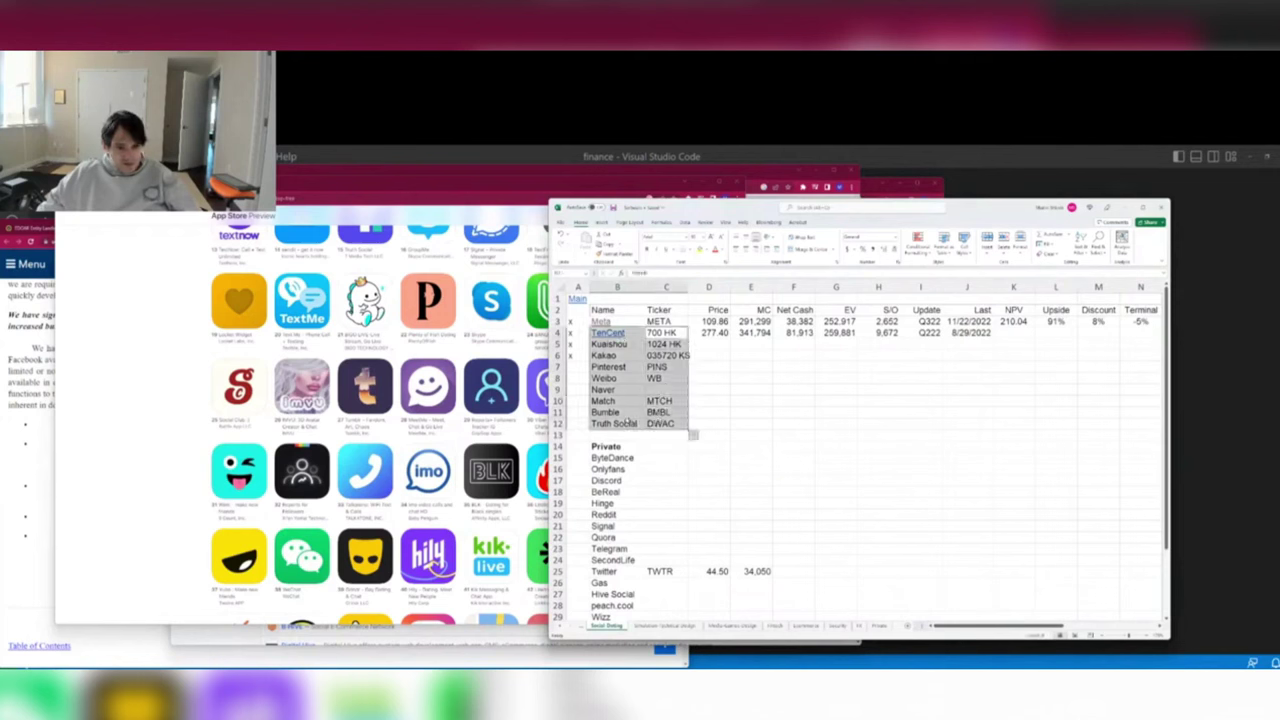
{"action": "left_click", "coordinate": [596, 367]}
{"action": "left_click", "coordinate": [606, 388]}
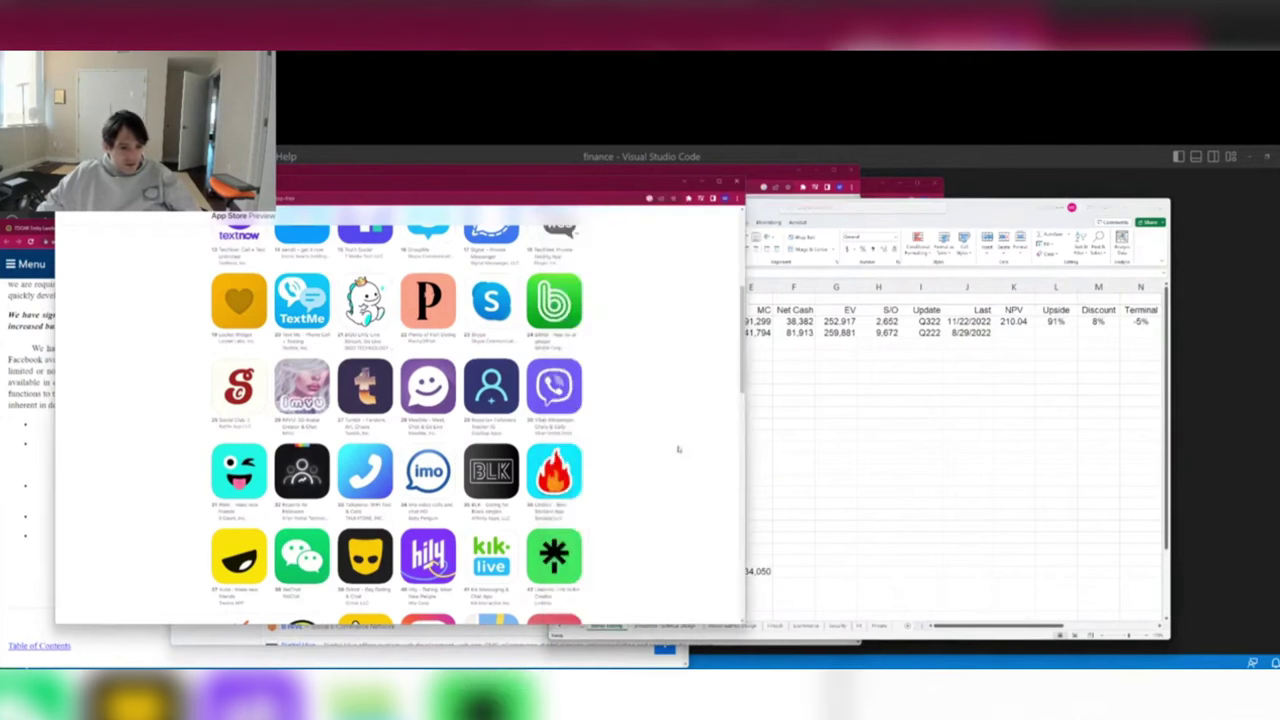
{"action": "left_click", "coordinate": [642, 436]}
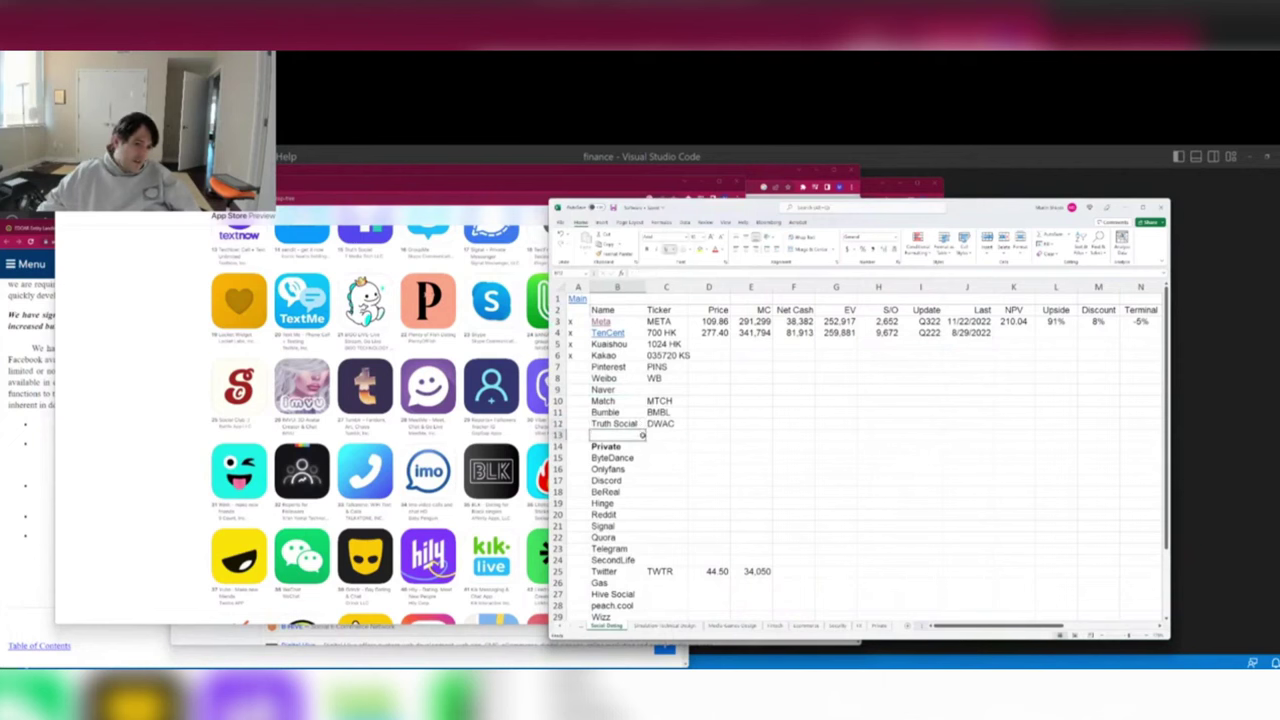
Insert a new row above Truth Social (row 12) and enter Grindr in it.
{"action": "key", "text": "shift+space"}
{"action": "key", "text": "Up"}
{"action": "key", "text": "shift+space"}
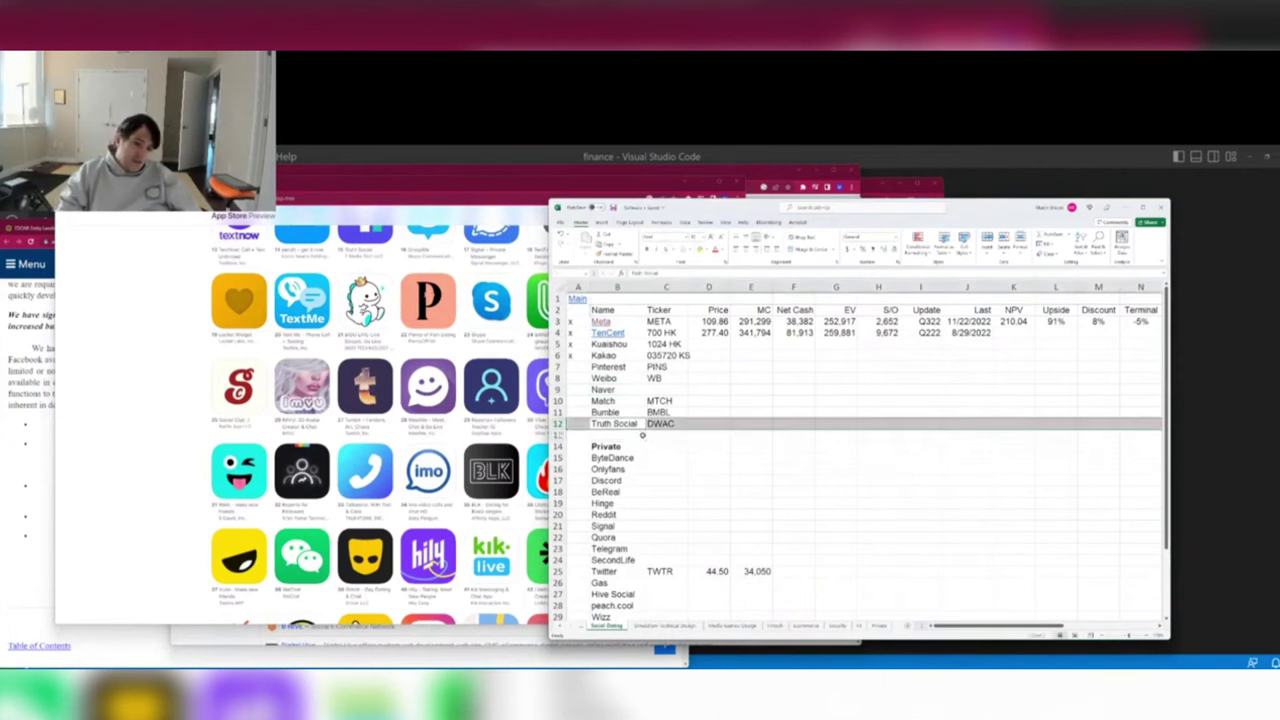
{"action": "key", "text": "Left"}
{"action": "key", "text": "shift+space"}
{"action": "key", "text": "ctrl+plus"}
{"action": "key", "text": "Right"}
{"action": "type", "text": "Grind"}
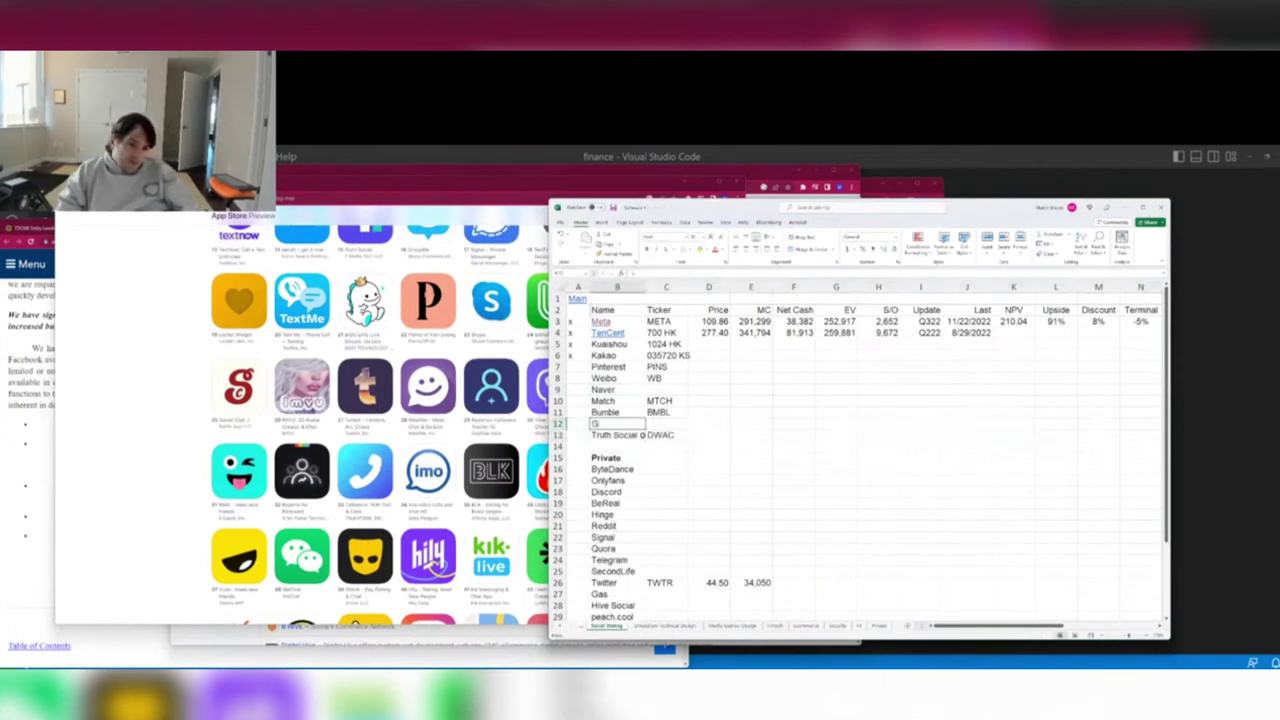
{"action": "key", "text": "Tab"}
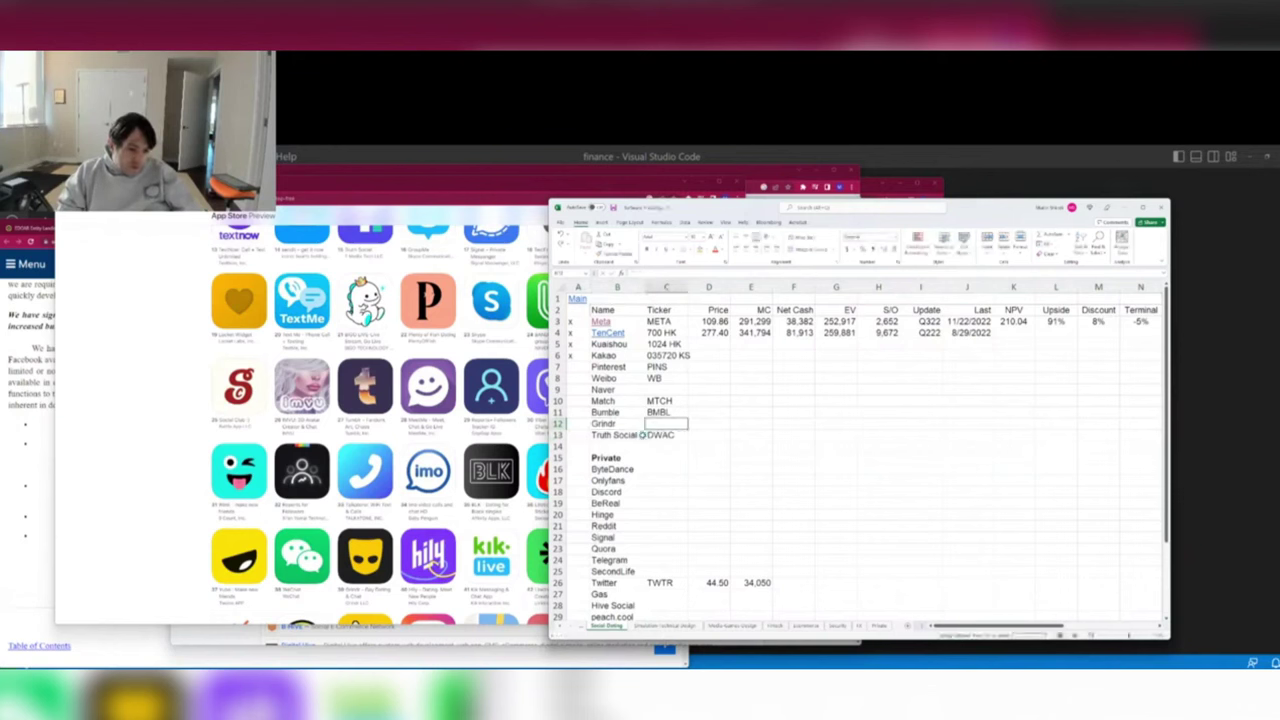
{"action": "scroll", "coordinate": [642, 435], "scroll_direction": "down", "scroll_amount": 9}
Add Hily and Kik beneath Wink in the private apps list.
{"action": "key", "text": "Up"}
{"action": "key", "text": "Up"}
{"action": "key", "text": "Right"}
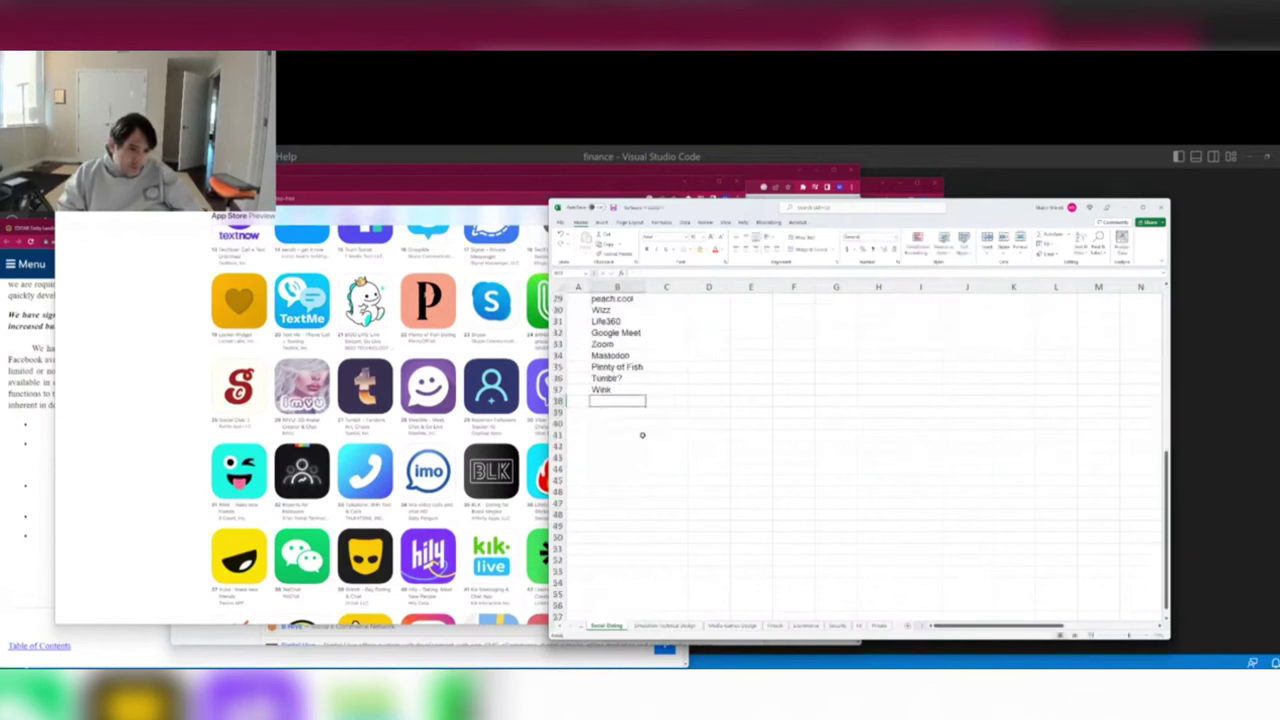
{"action": "type", "text": "Hily"}
{"action": "key", "text": "Return"}
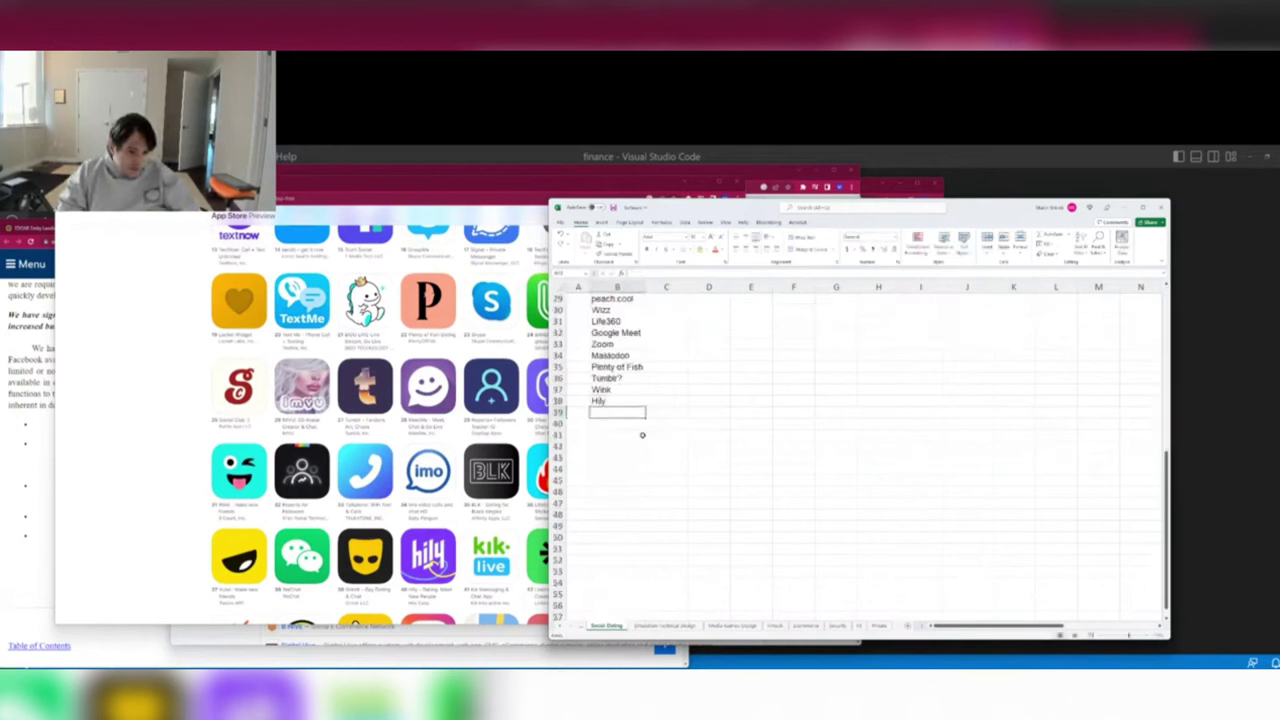
{"action": "type", "text": "Kik"}
{"action": "key", "text": "Return"}
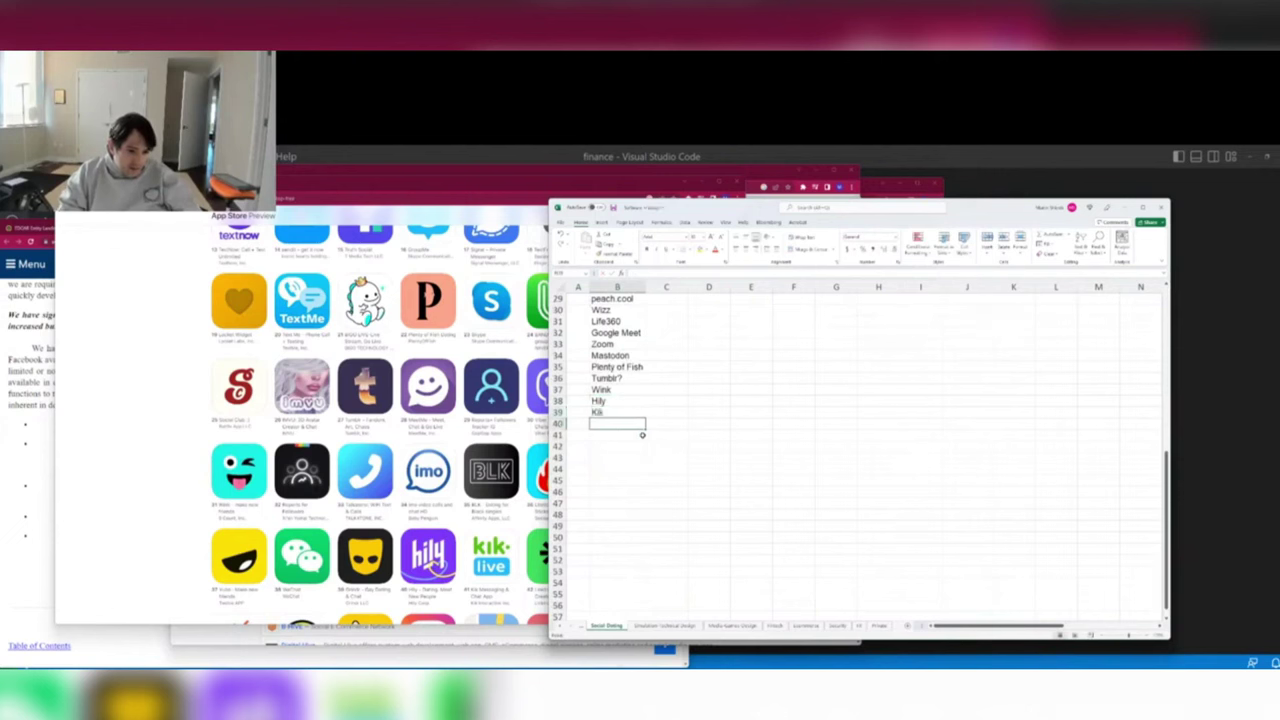
Using the App Store chart, add Yubo and Monkey Run below Kik.
{"action": "key", "text": "alt+Tab"}
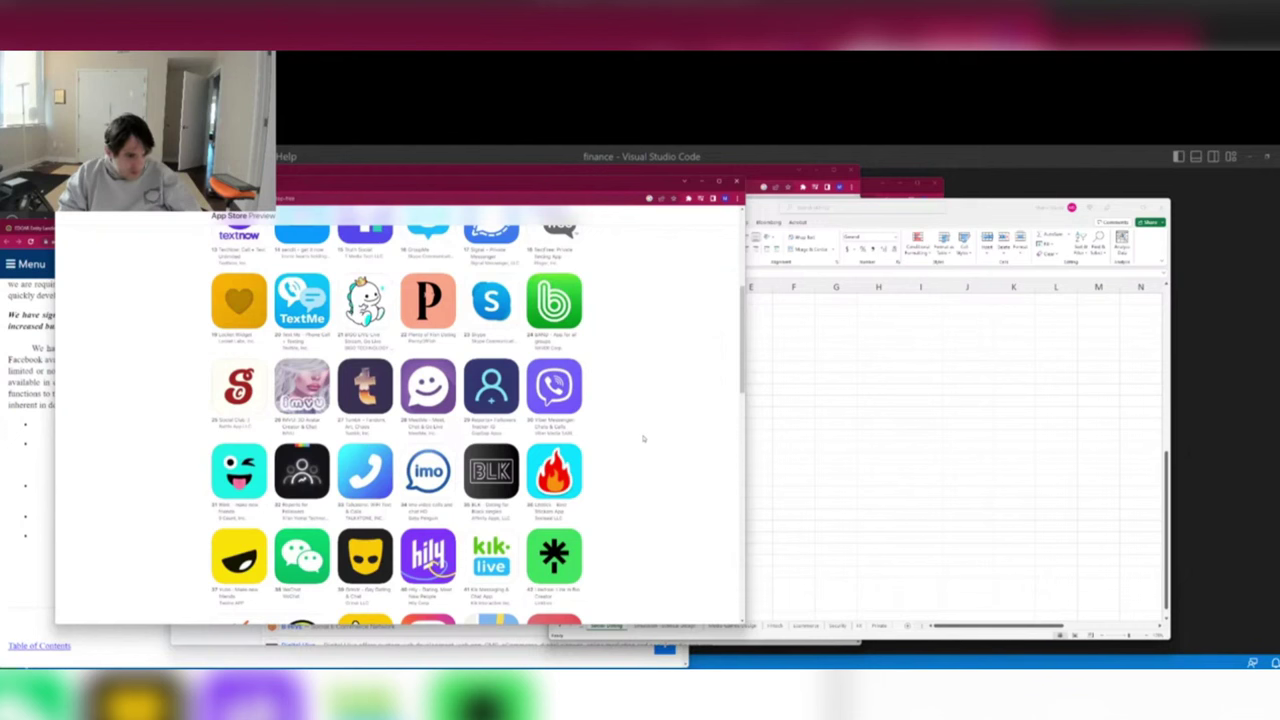
{"action": "key", "text": "alt+Tab"}
{"action": "type", "text": "Yi"}
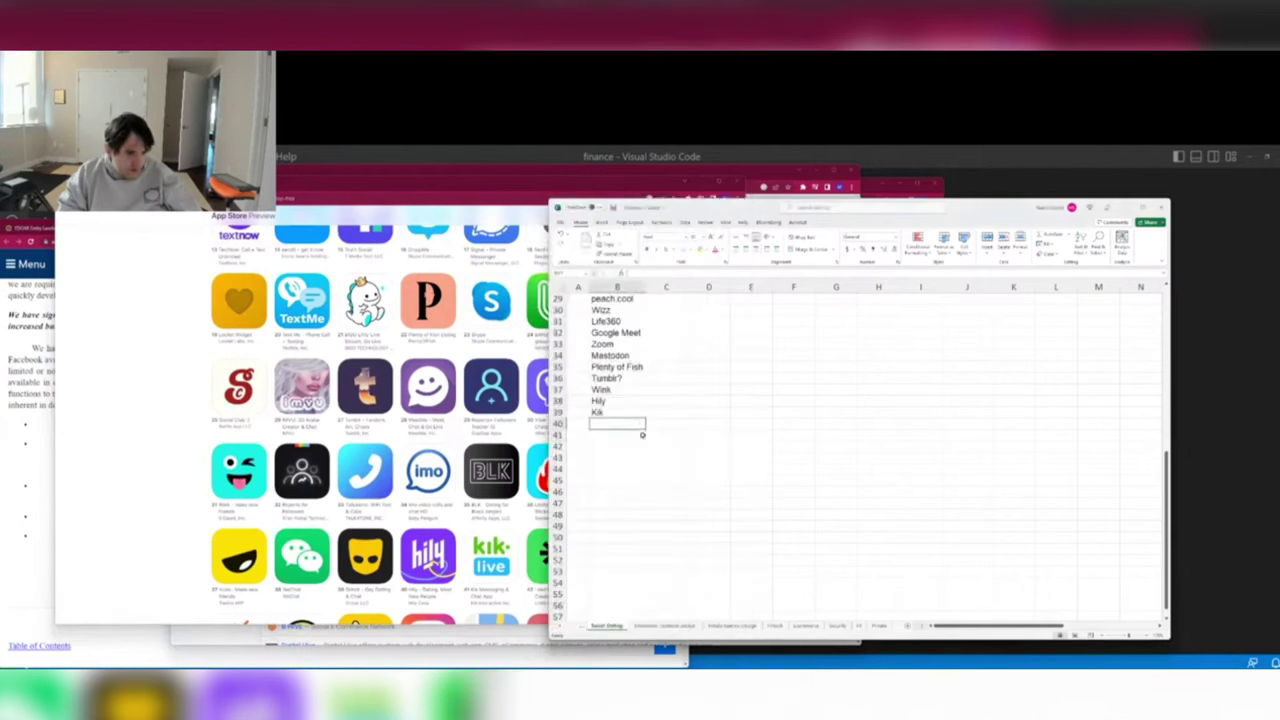
{"action": "type", "text": "k Yak"}
{"action": "key", "text": "Return"}
{"action": "key", "text": "alt+Tab"}
{"action": "scroll", "coordinate": [643, 437], "scroll_direction": "down", "scroll_amount": 2}
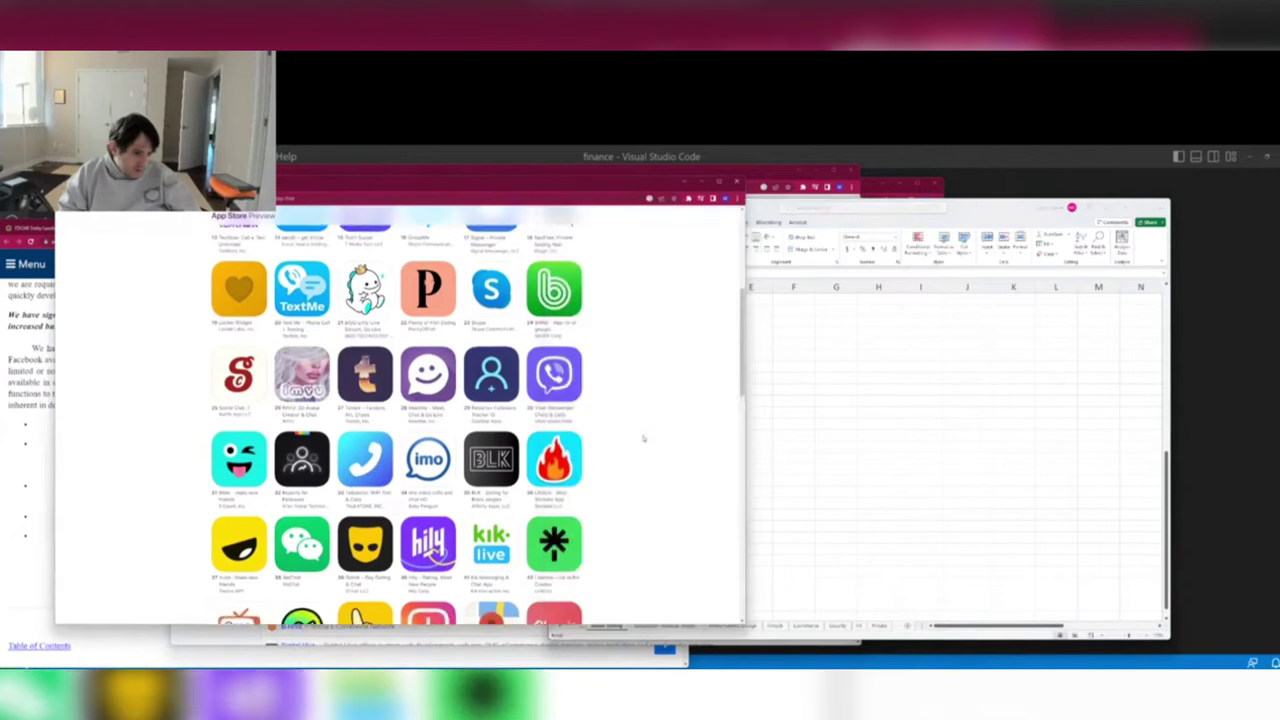
{"action": "scroll", "coordinate": [643, 437], "scroll_direction": "down", "scroll_amount": 1}
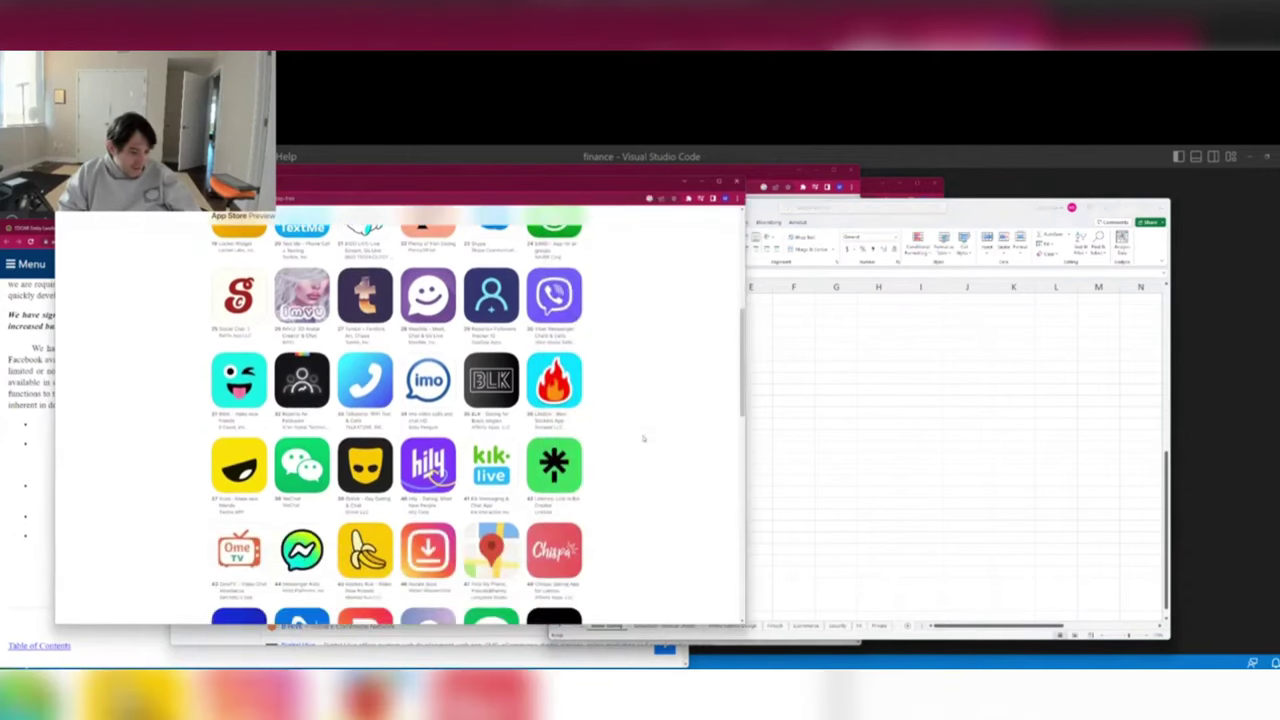
{"action": "scroll", "coordinate": [643, 437], "scroll_direction": "down", "scroll_amount": 1}
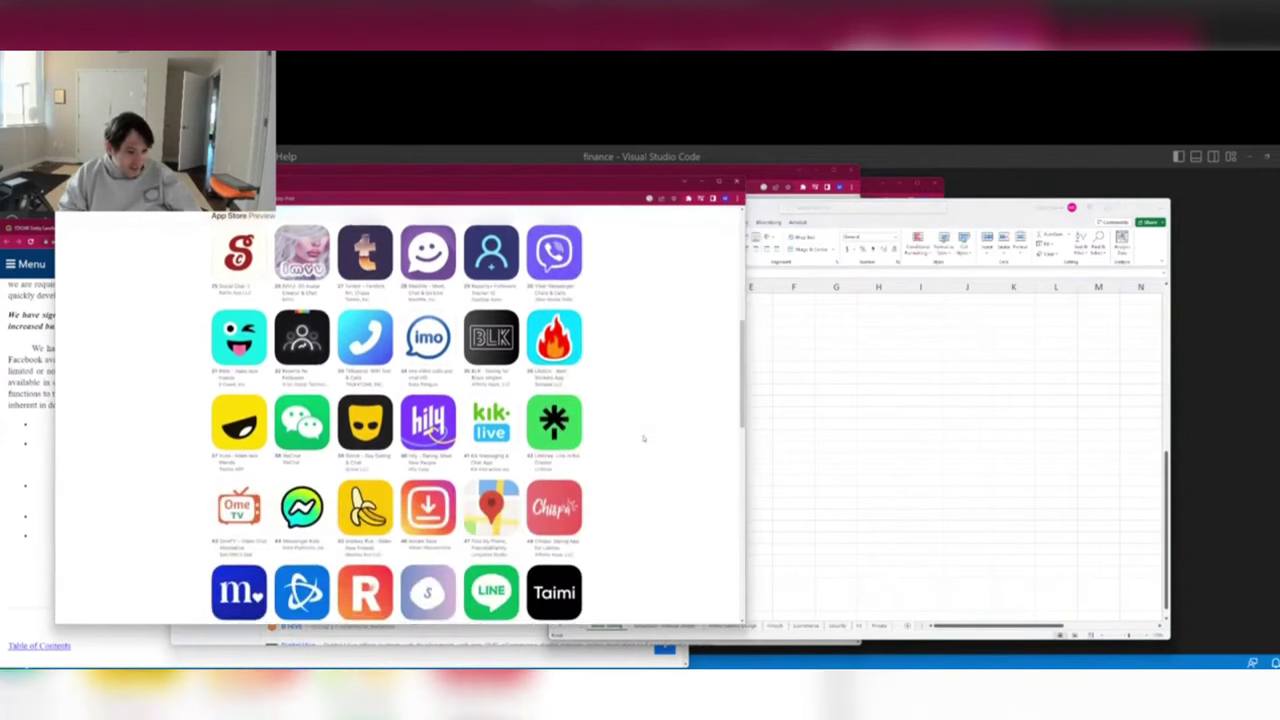
{"action": "key", "text": "alt+Tab"}
{"action": "type", "text": "Monkey Run"}
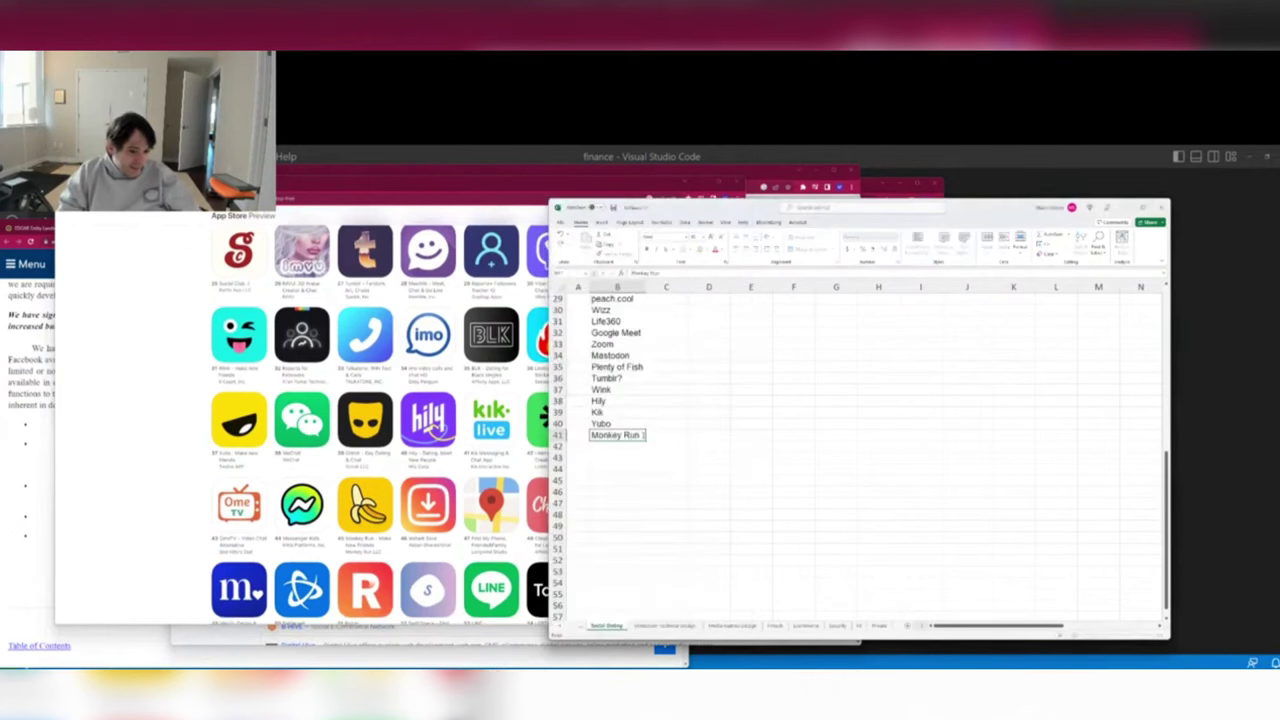
{"action": "key", "text": "Return"}
Check the App Store chart further down for more private apps.
{"action": "key", "text": "alt+Tab"}
{"action": "scroll", "coordinate": [643, 437], "scroll_direction": "down", "scroll_amount": 1}
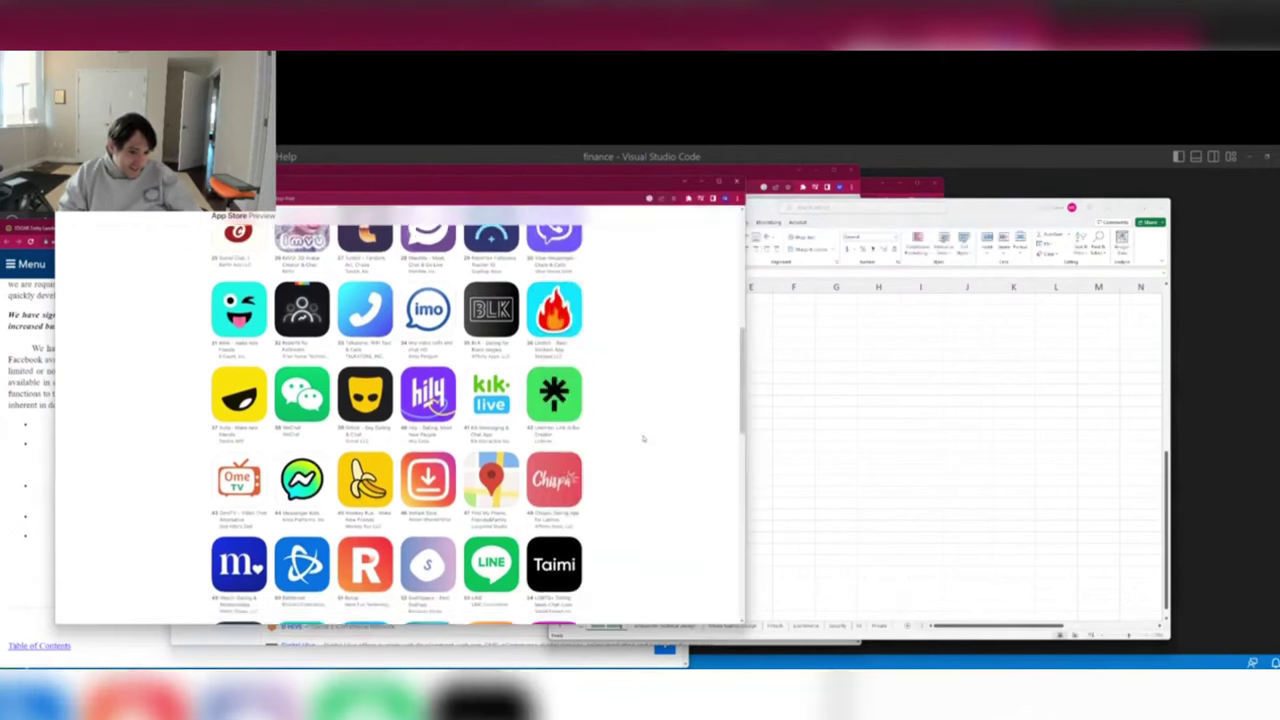
{"action": "key", "text": "alt+Tab"}
{"action": "key", "text": "alt+Tab"}
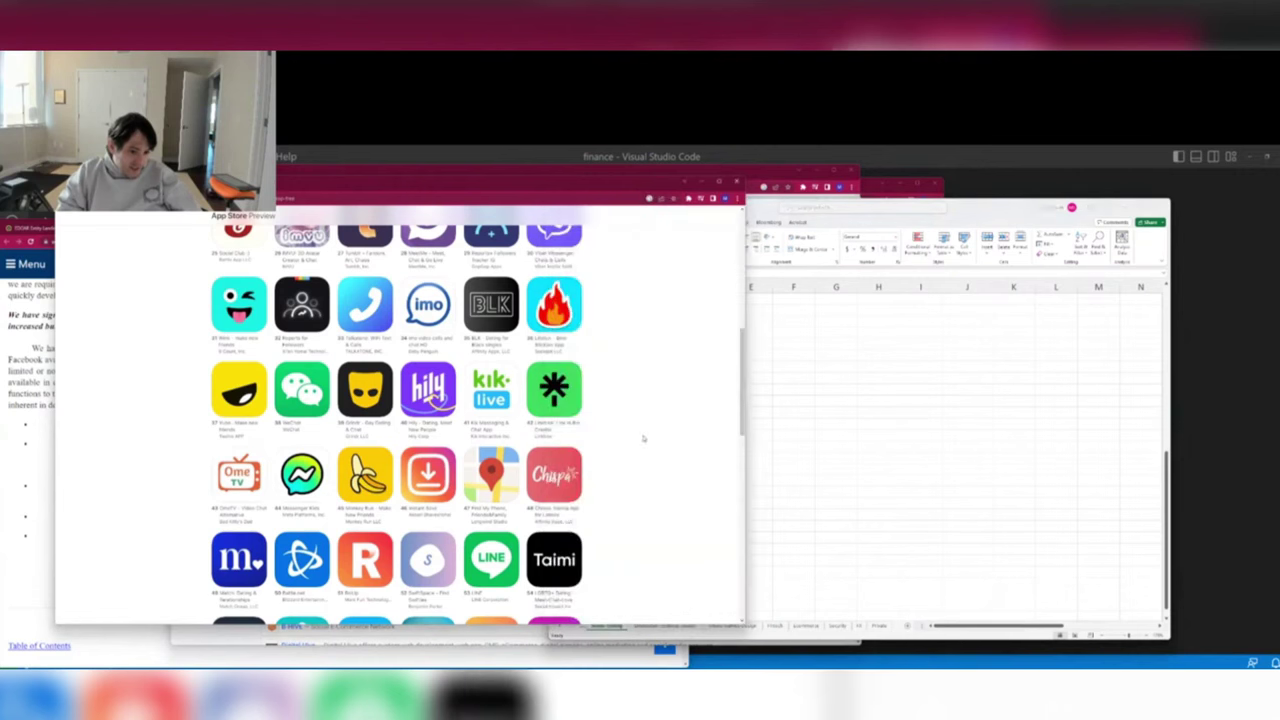
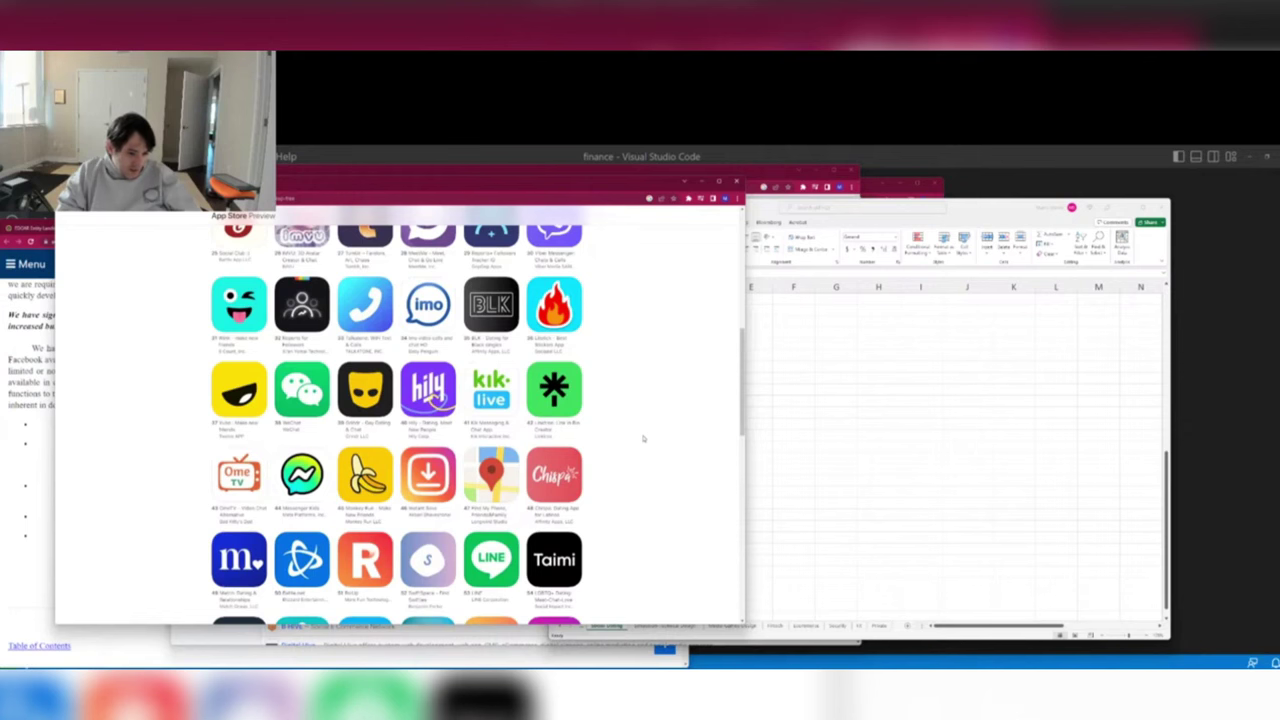
Search the web for 'line naver download', then narrow the search to 'line naver'.
{"action": "key", "text": "alt+Tab"}
{"action": "key", "text": "ctrl+Page_Down"}
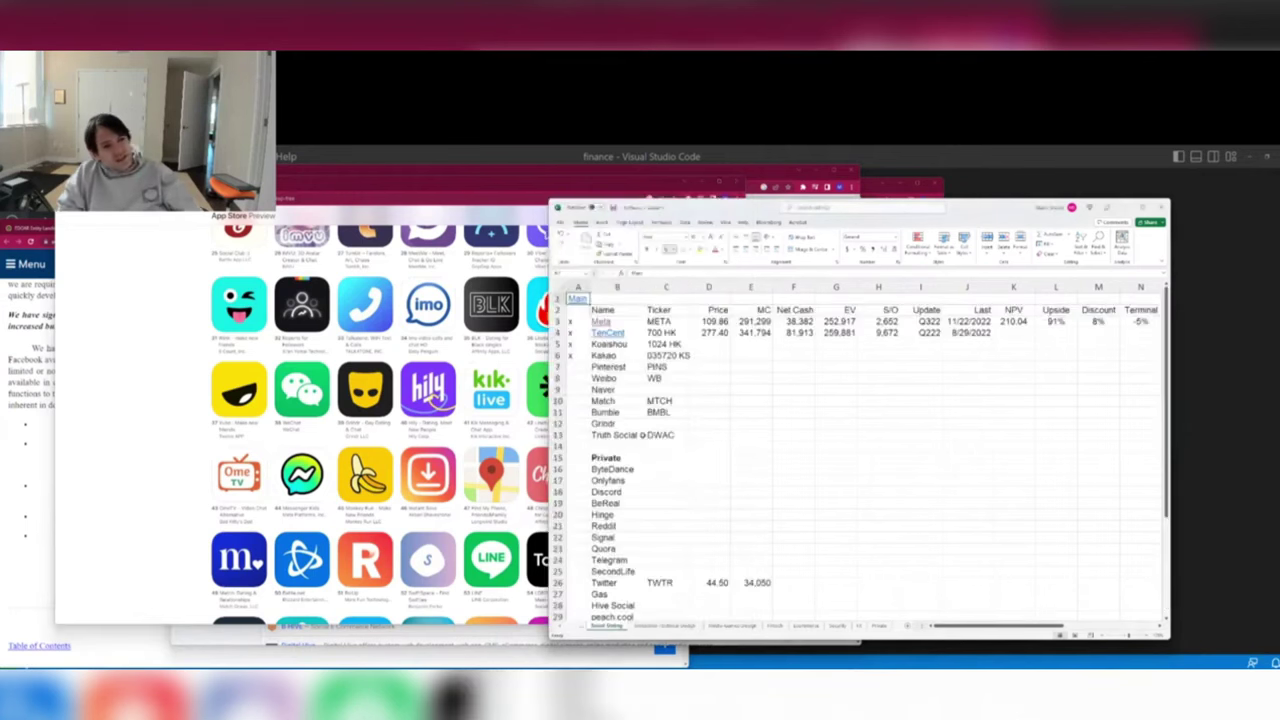
{"action": "key", "text": "alt+Tab"}
{"action": "key", "text": "ctrl+t"}
{"action": "type", "text": "line naver download"}
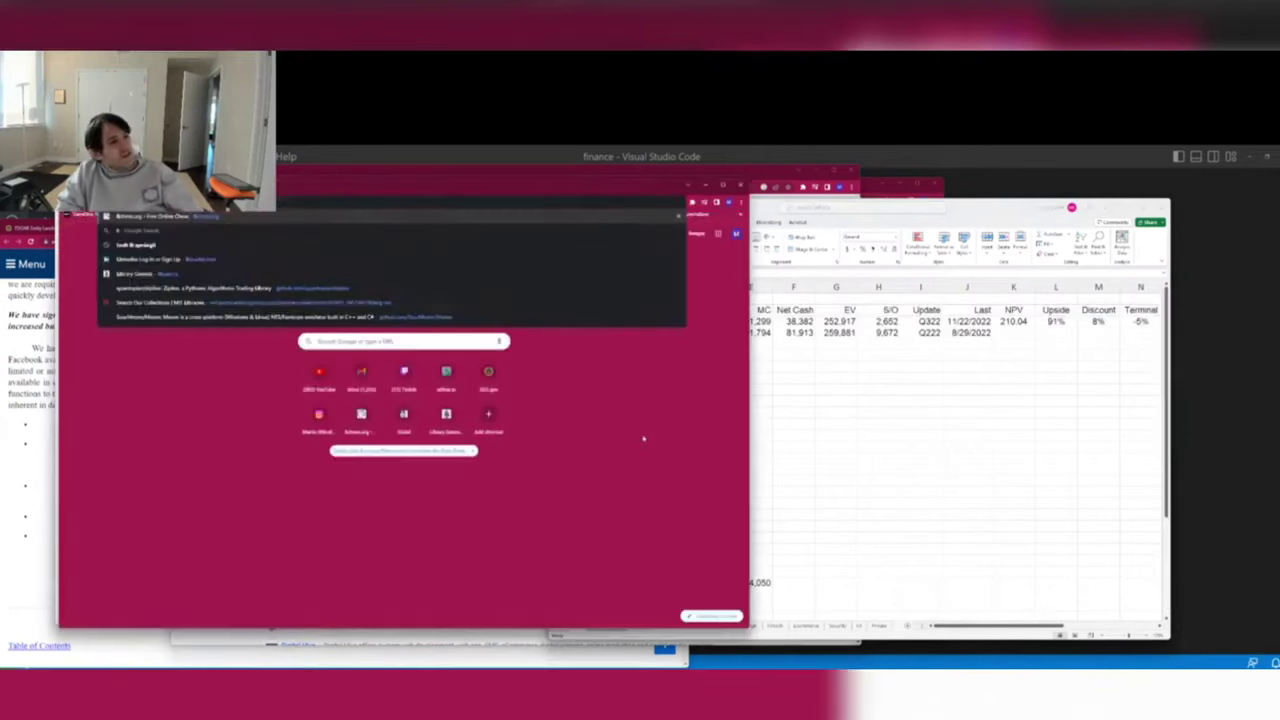
{"action": "key", "text": "Return"}
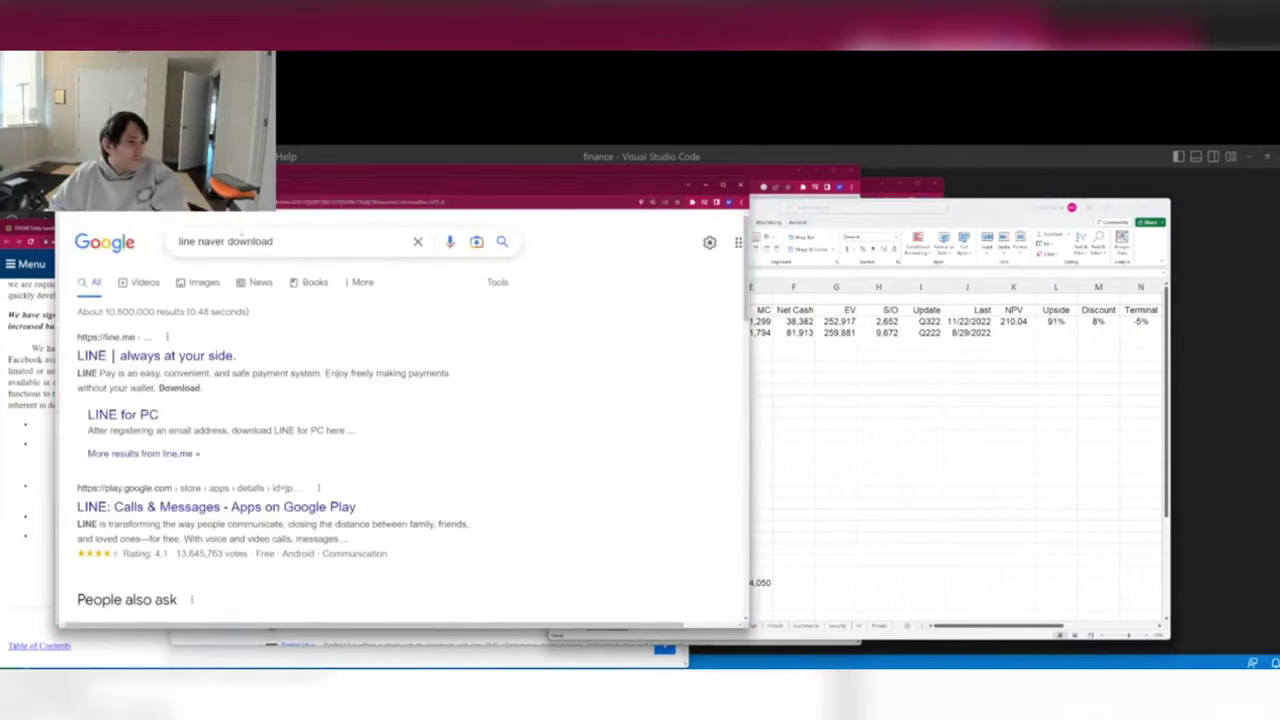
{"action": "double_click", "coordinate": [263, 242]}
{"action": "key", "text": "BackSpace"}
{"action": "key", "text": "Return"}
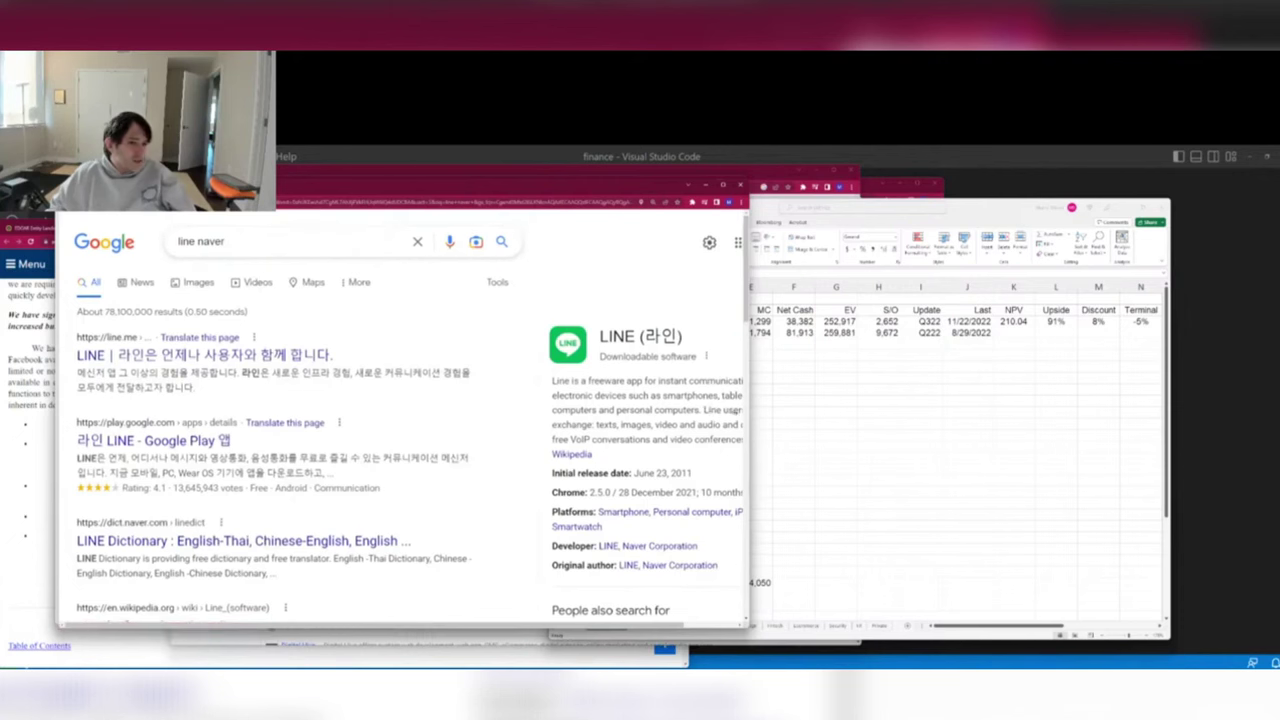
{"action": "scroll", "coordinate": [706, 408], "scroll_direction": "right", "scroll_amount": 3}
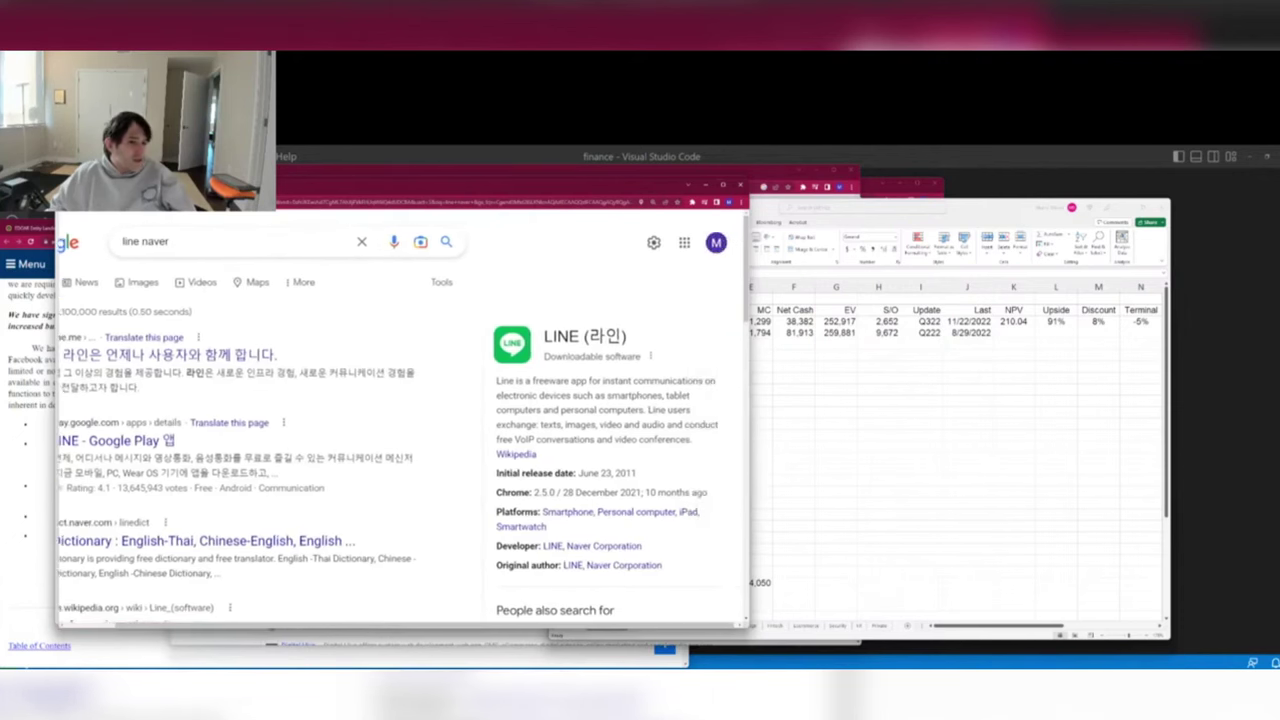
Scroll the App Store top-apps chart down to its last entries, ending at #100 WooPlus.
{"action": "key", "text": "ctrl+Tab"}
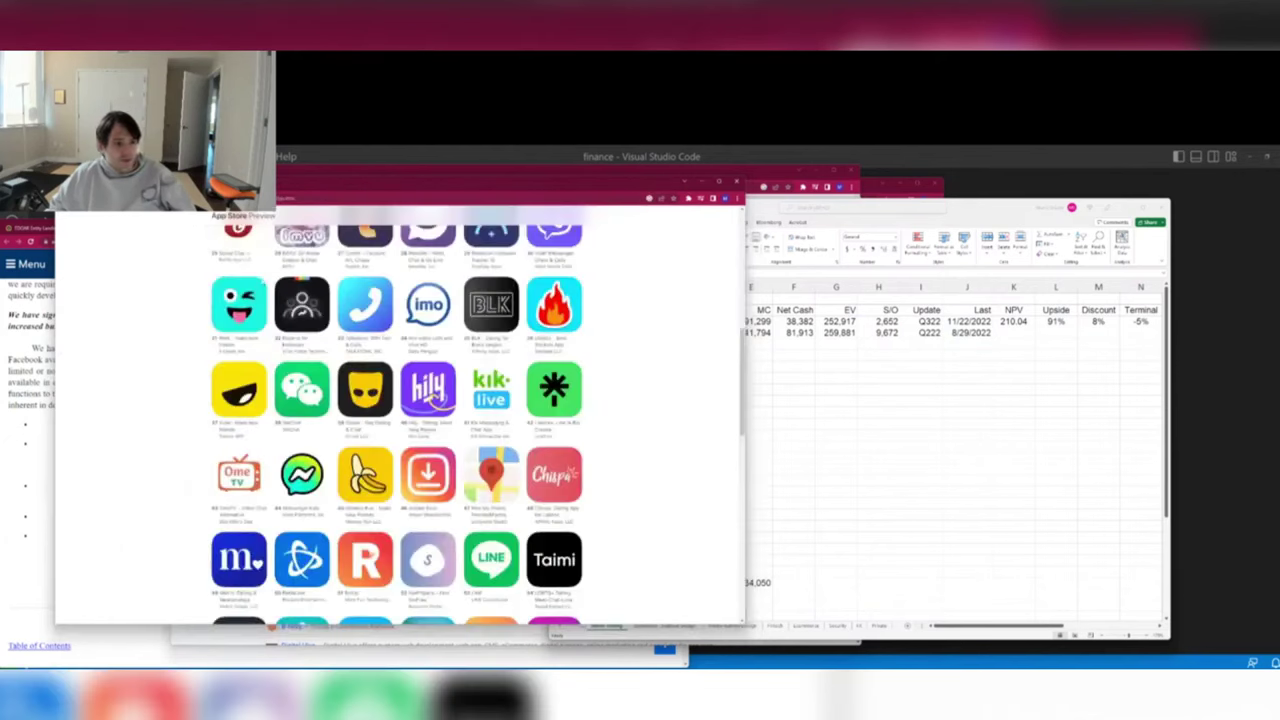
{"action": "scroll", "coordinate": [343, 441], "scroll_direction": "down", "scroll_amount": 2}
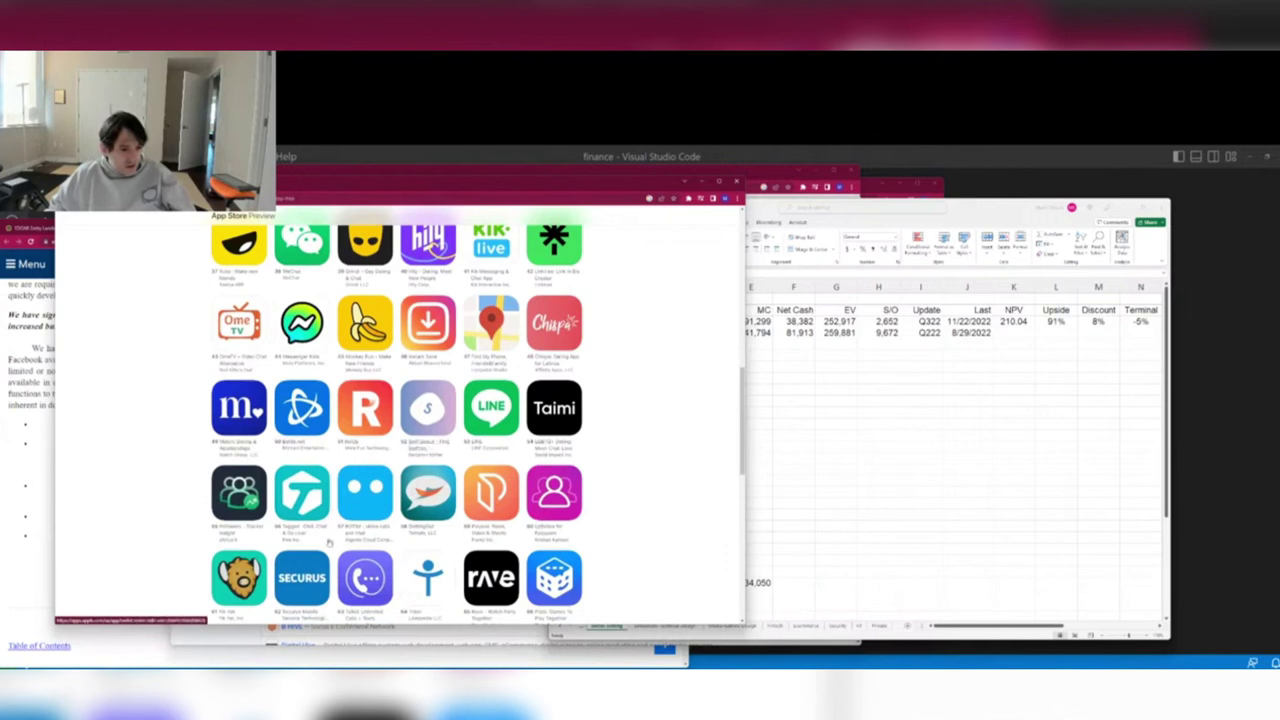
{"action": "scroll", "coordinate": [249, 468], "scroll_direction": "down", "scroll_amount": 3}
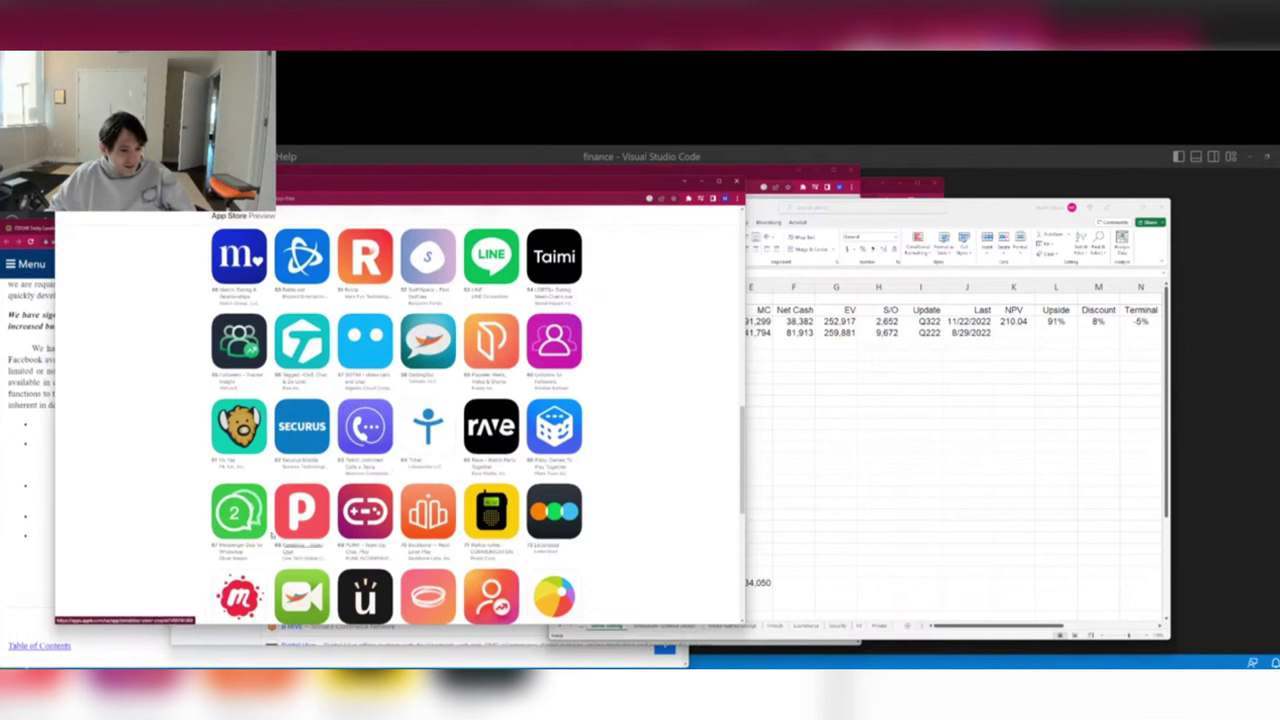
{"action": "scroll", "coordinate": [365, 381], "scroll_direction": "down", "scroll_amount": 2}
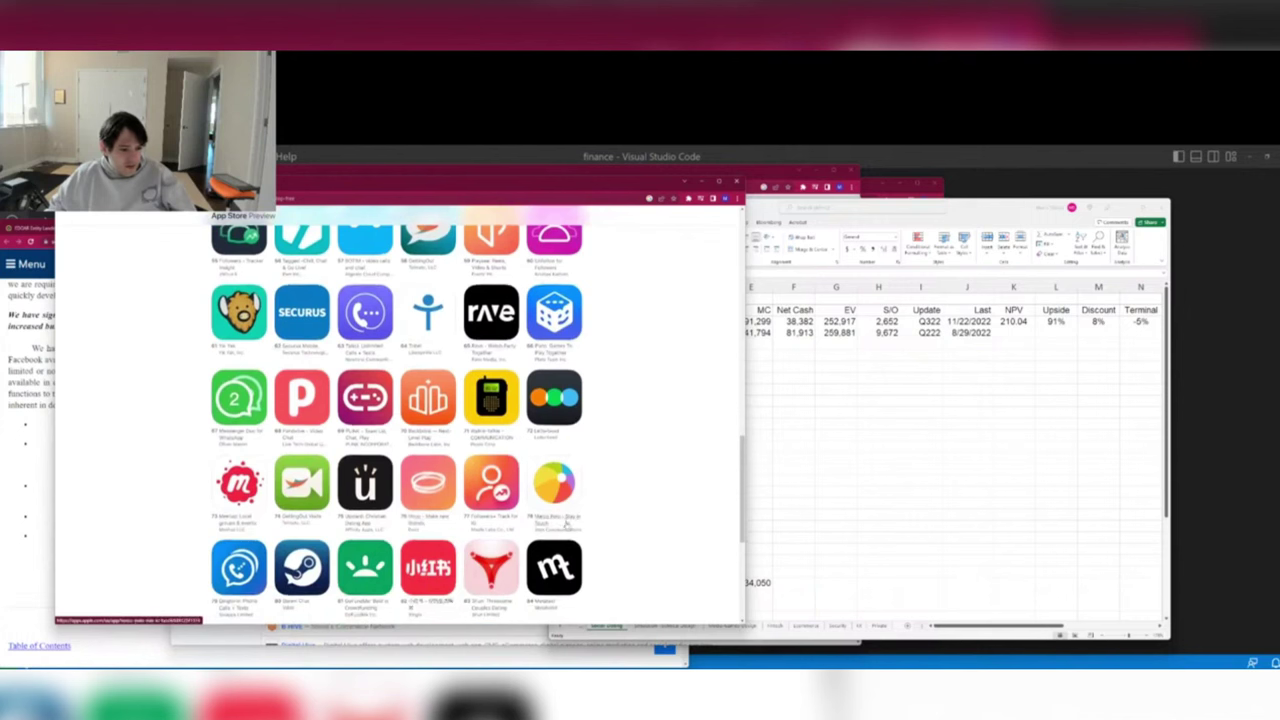
{"action": "scroll", "coordinate": [508, 532], "scroll_direction": "down", "scroll_amount": 3}
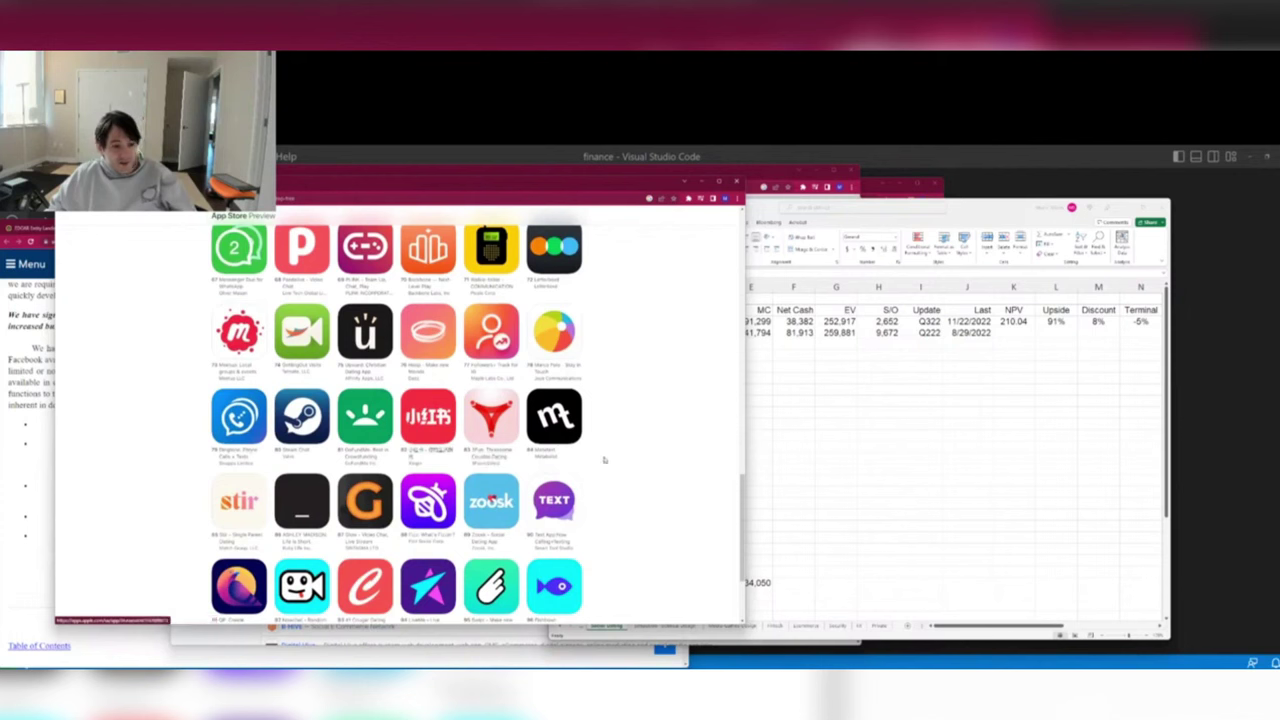
{"action": "mouse_move", "coordinate": [606, 460]}
{"action": "left_mouse_down"}
{"action": "mouse_move", "coordinate": [462, 457]}
{"action": "mouse_move", "coordinate": [601, 452]}
{"action": "left_mouse_up"}
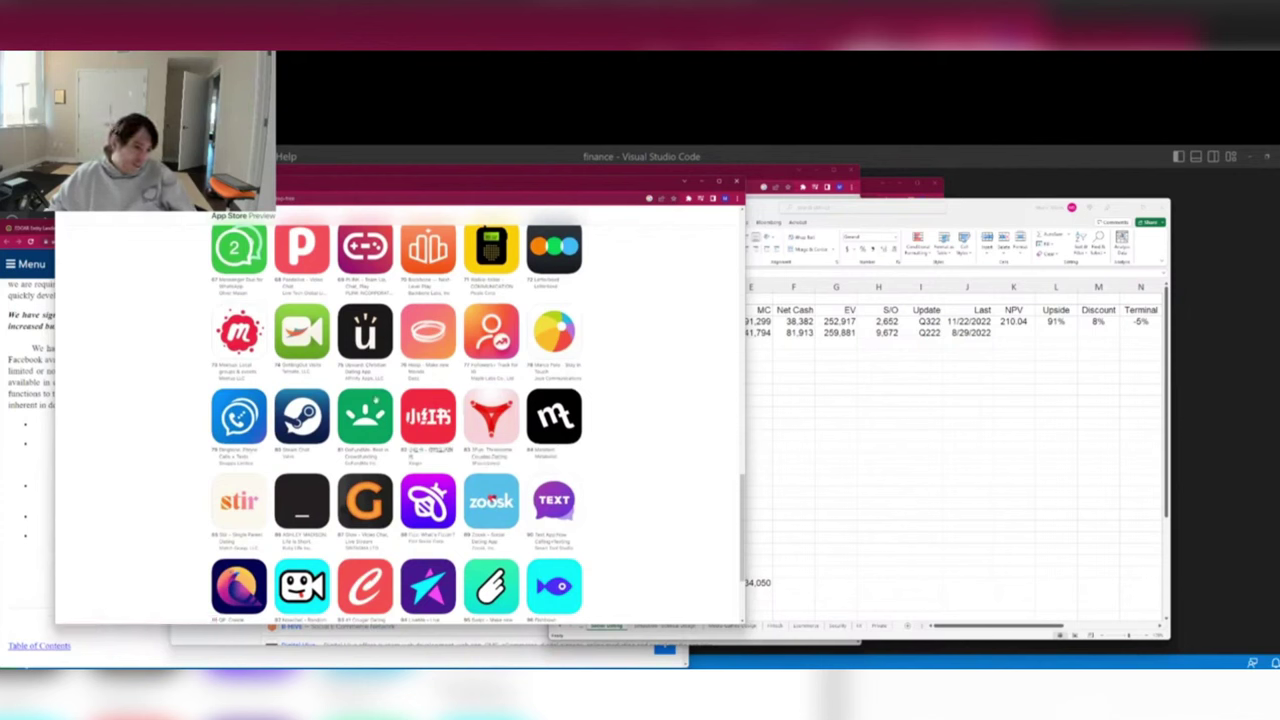
{"action": "scroll", "coordinate": [478, 367], "scroll_direction": "down", "scroll_amount": 1}
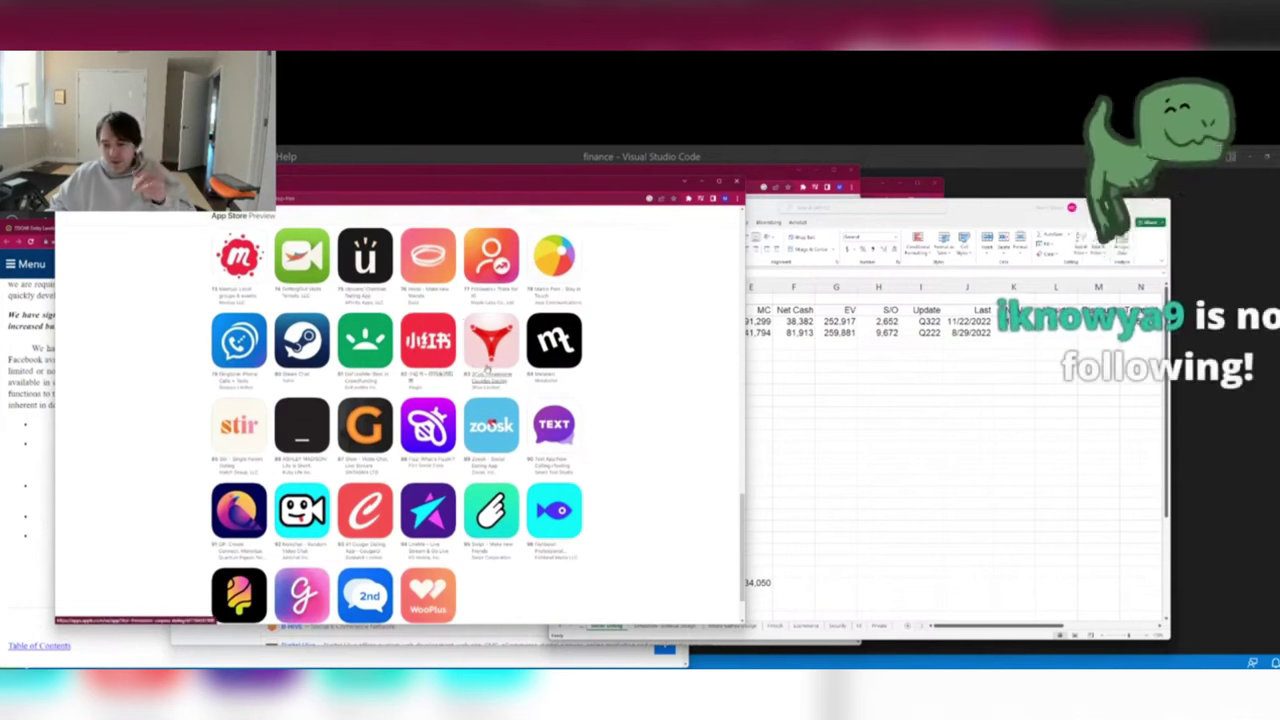
Check the chart's end once more, then bring the Excel company sheet to the front.
{"action": "left_click", "coordinate": [830, 399]}
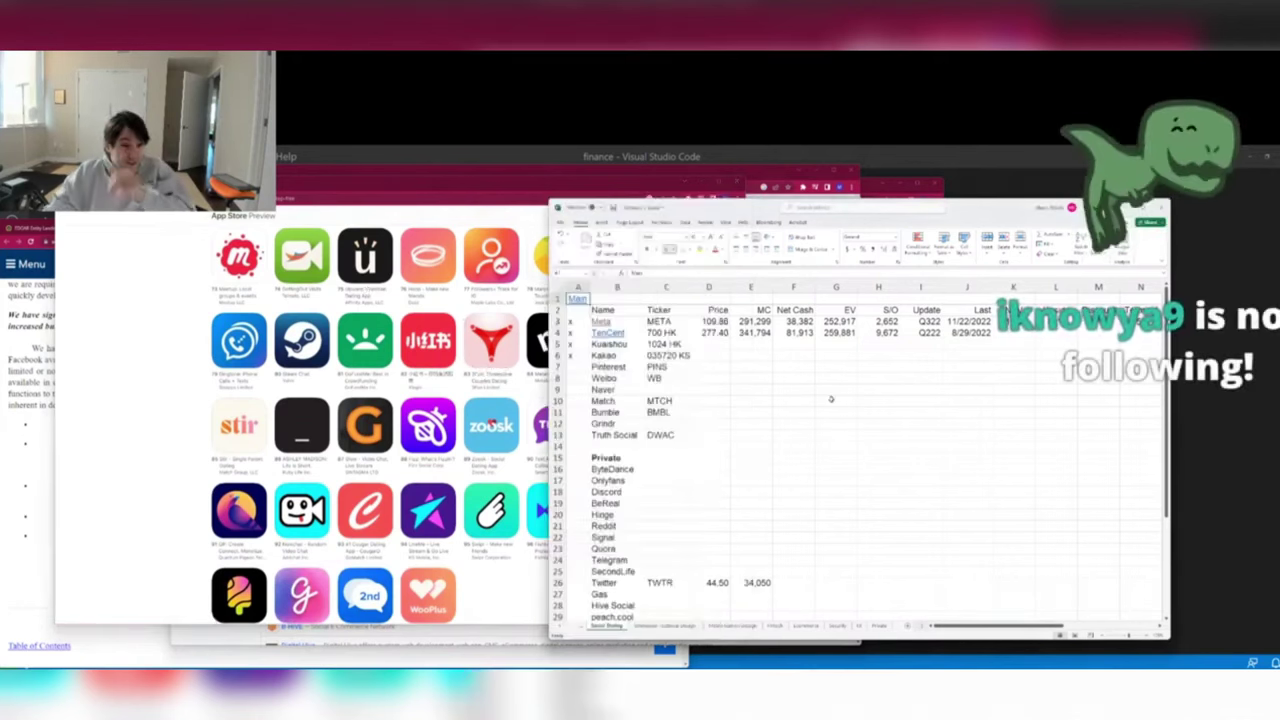
{"action": "left_click", "coordinate": [118, 417]}
{"action": "scroll", "coordinate": [118, 430], "scroll_direction": "down", "scroll_amount": 2}
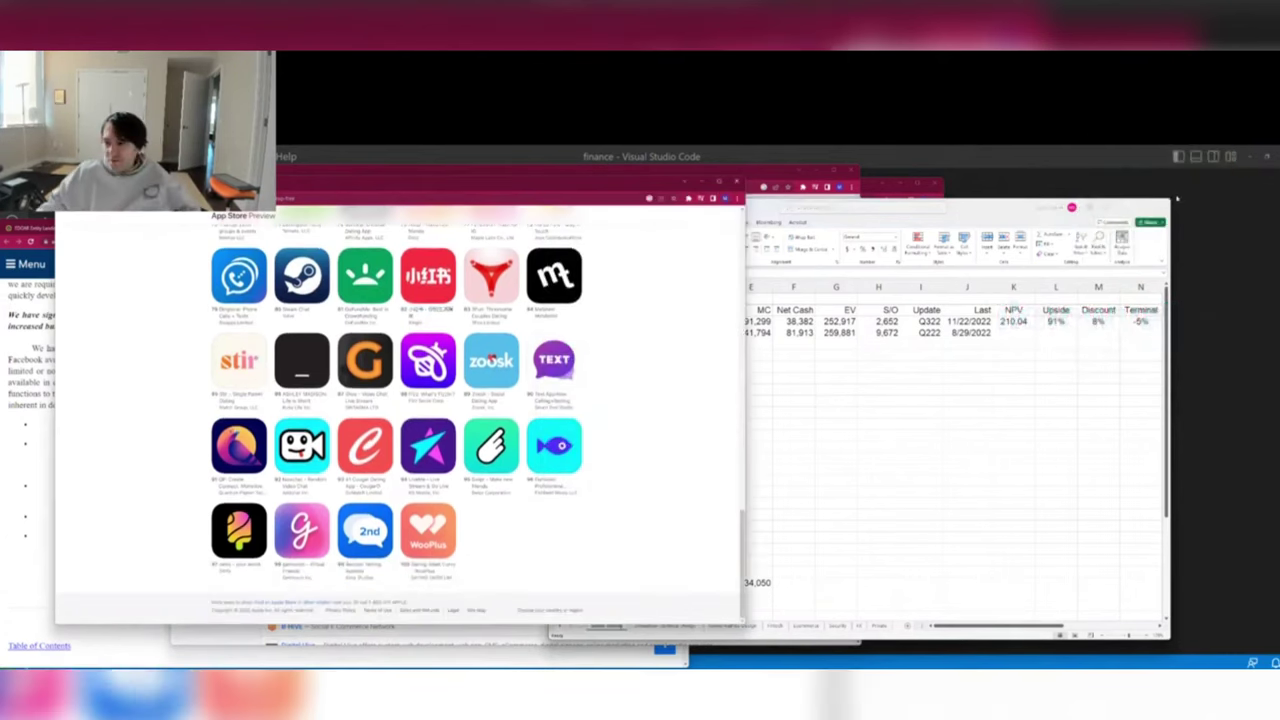
{"action": "left_click", "coordinate": [951, 431]}
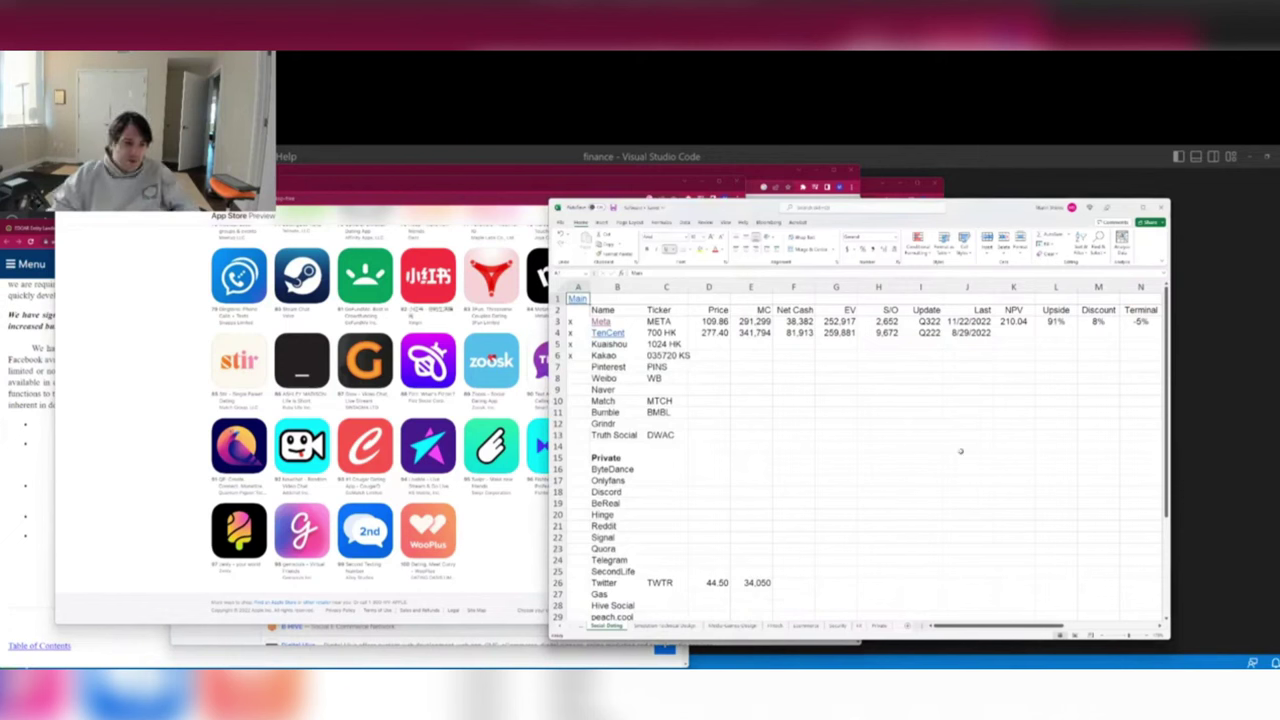
Bold the Reddit entry and add WooPlus to the app list in cell B42.
{"action": "left_click", "coordinate": [628, 527]}
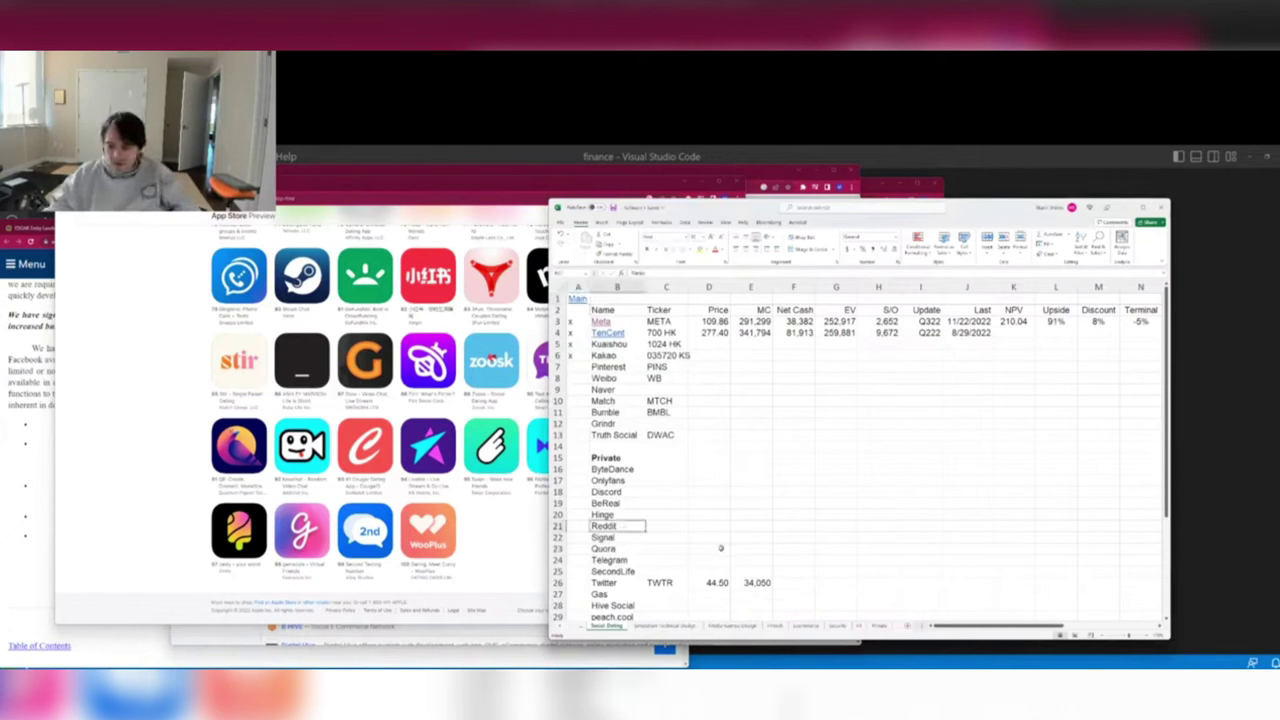
{"action": "key", "text": "ctrl+b"}
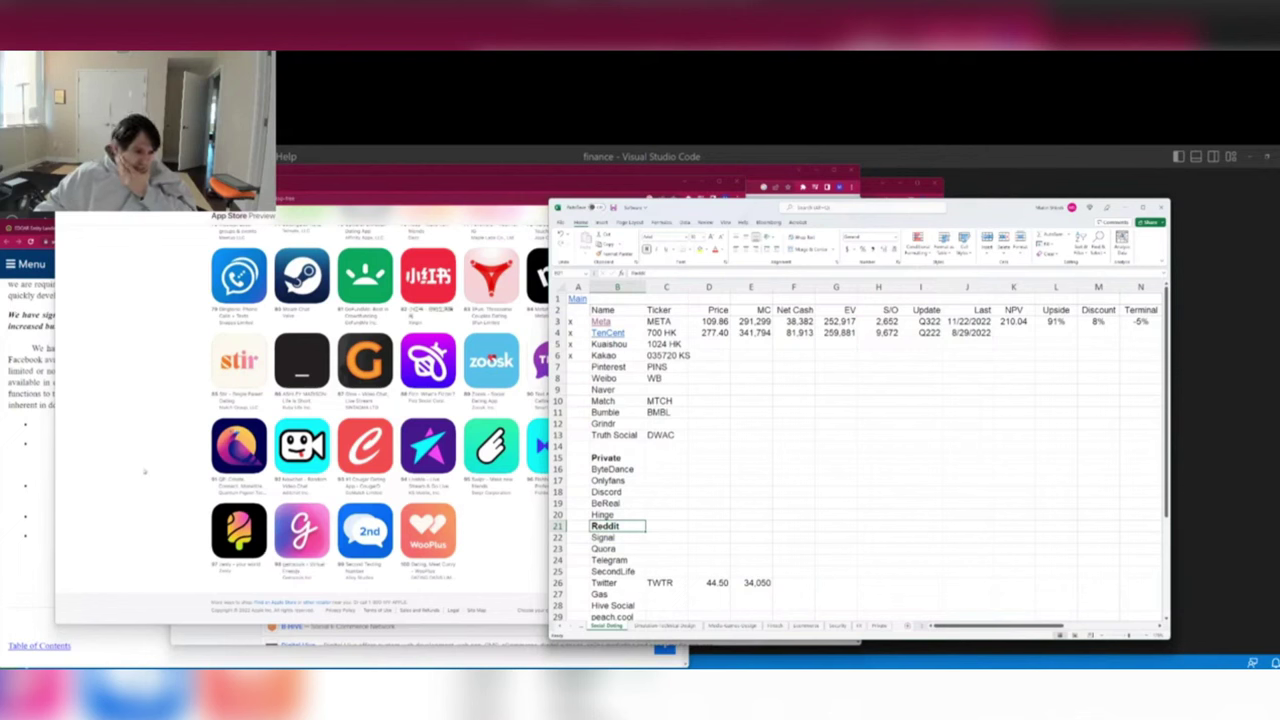
{"action": "left_click_drag", "start_coordinate": [494, 589], "coordinate": [410, 563]}
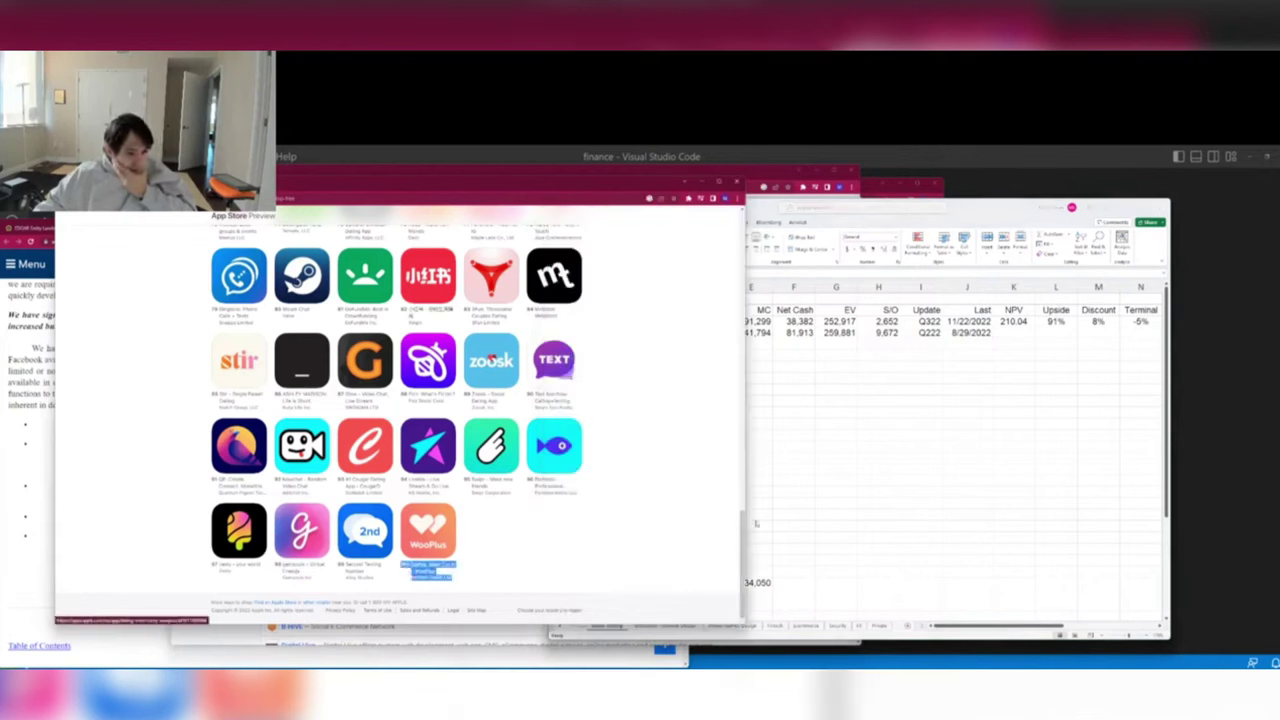
{"action": "left_click", "coordinate": [790, 514]}
{"action": "scroll", "coordinate": [790, 514], "scroll_direction": "down", "scroll_amount": 5}
{"action": "left_click", "coordinate": [614, 594]}
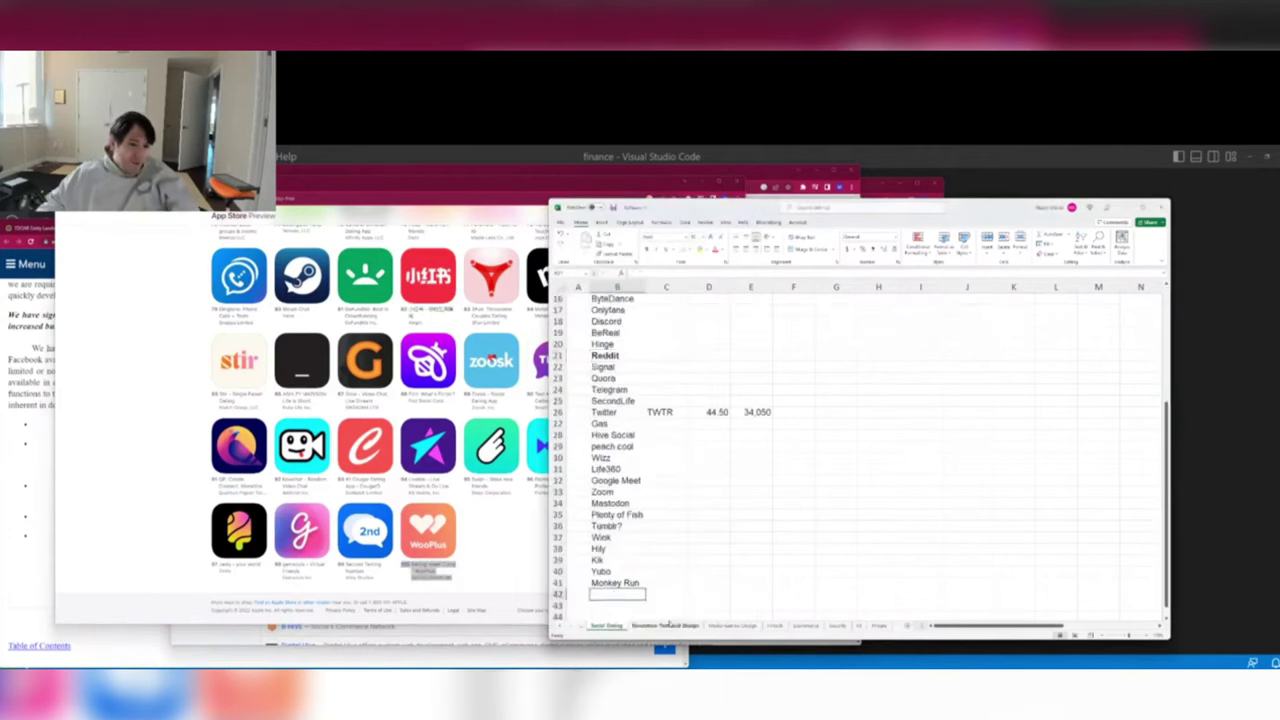
{"action": "type", "text": "WooPlus"}
{"action": "key", "text": "Return"}
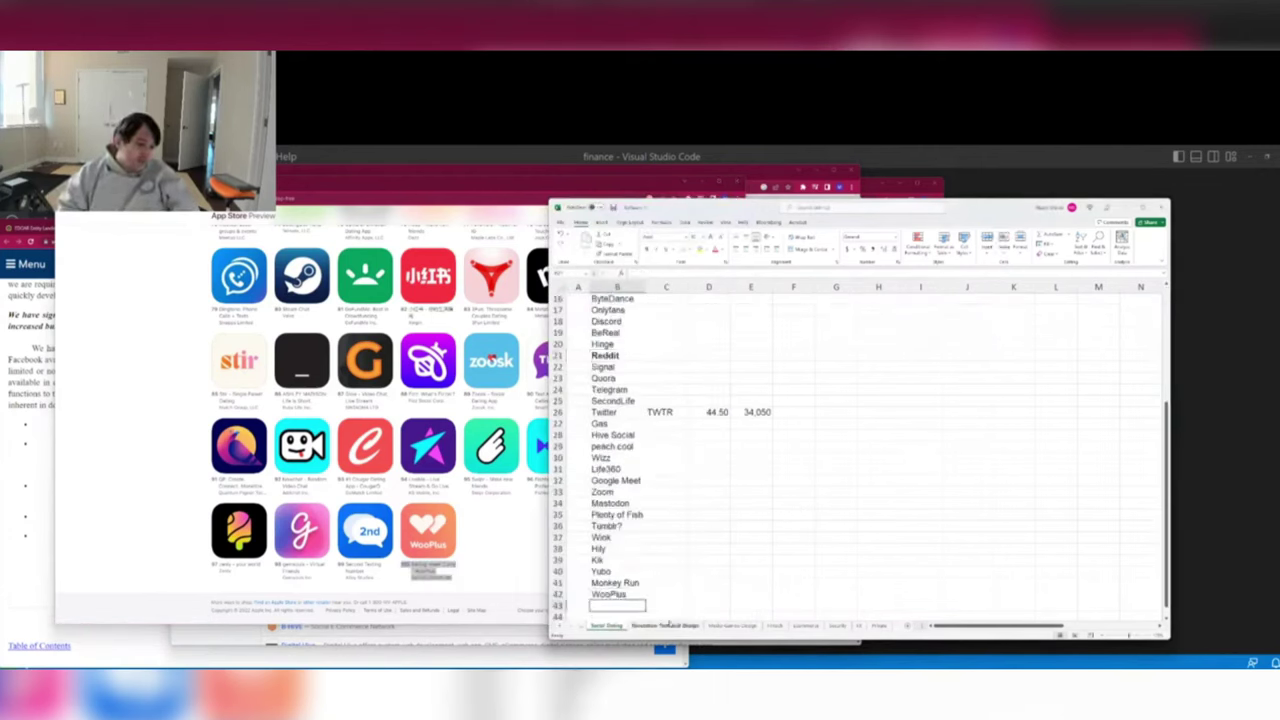
Add CougarD in cell B43, checking the name against the App Store chart.
{"action": "left_click", "coordinate": [481, 537]}
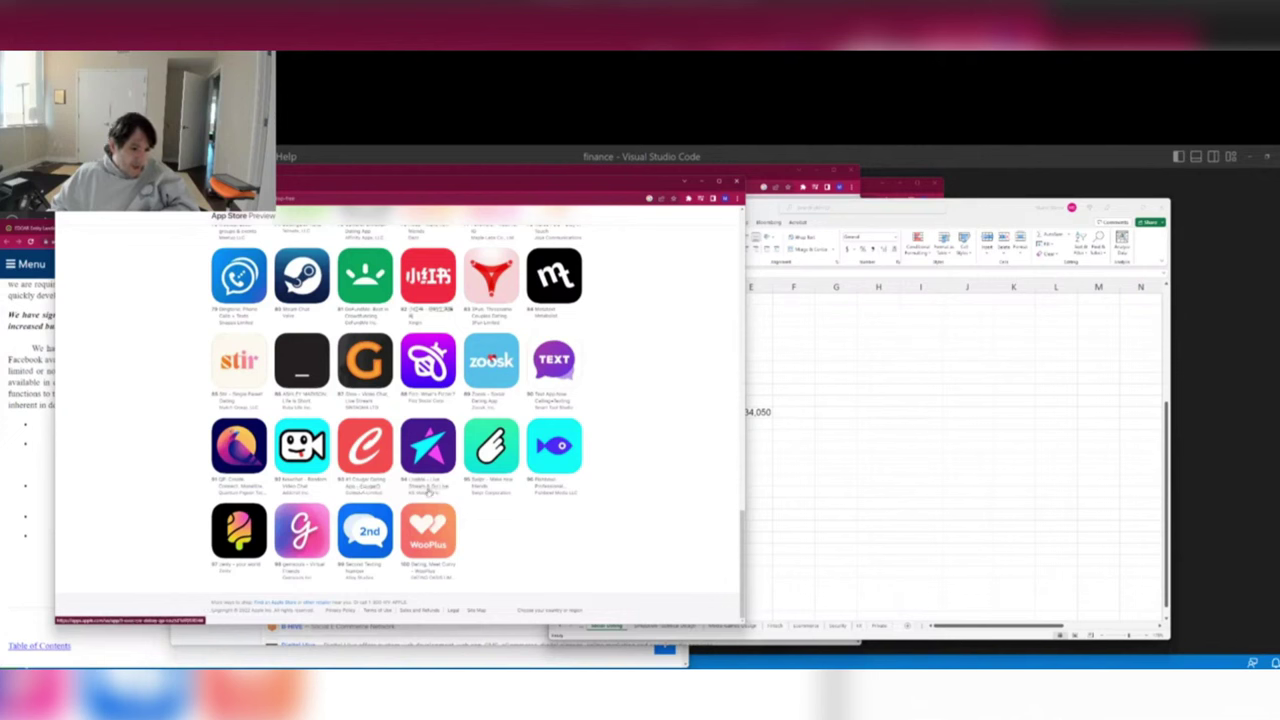
{"action": "left_click", "coordinate": [946, 549]}
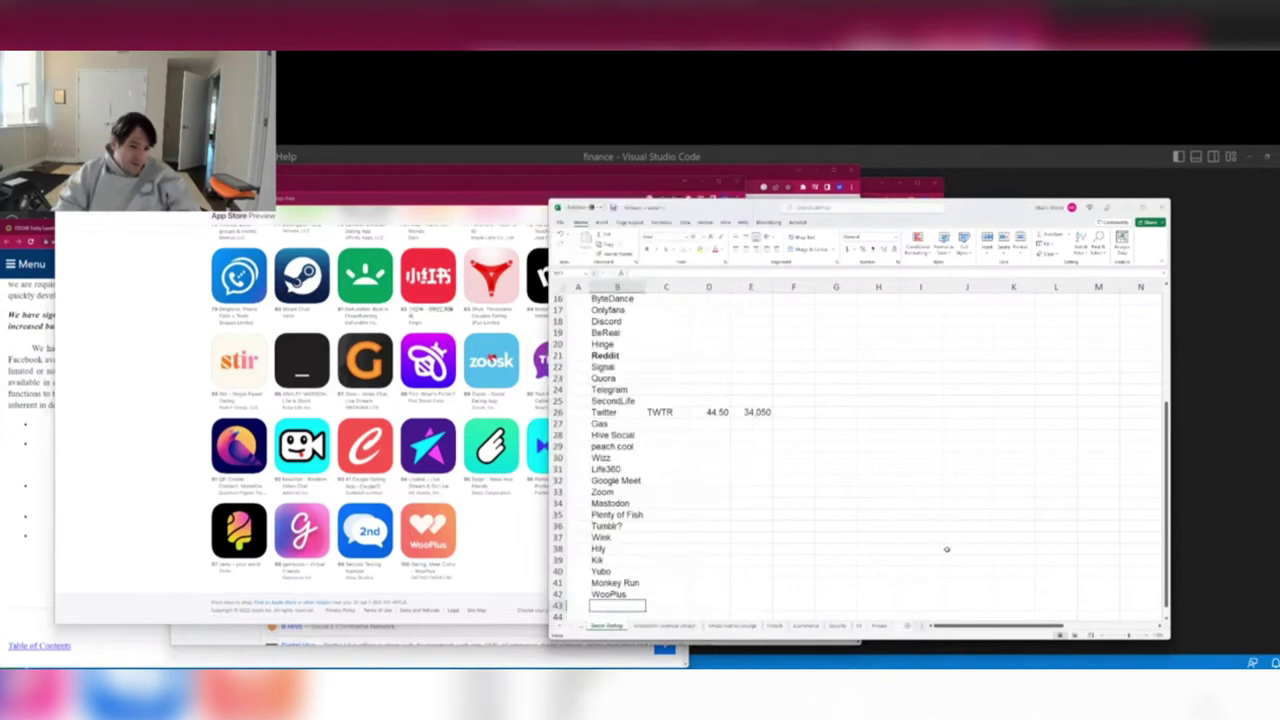
{"action": "type", "text": "CougarD"}
{"action": "key", "text": "Return"}
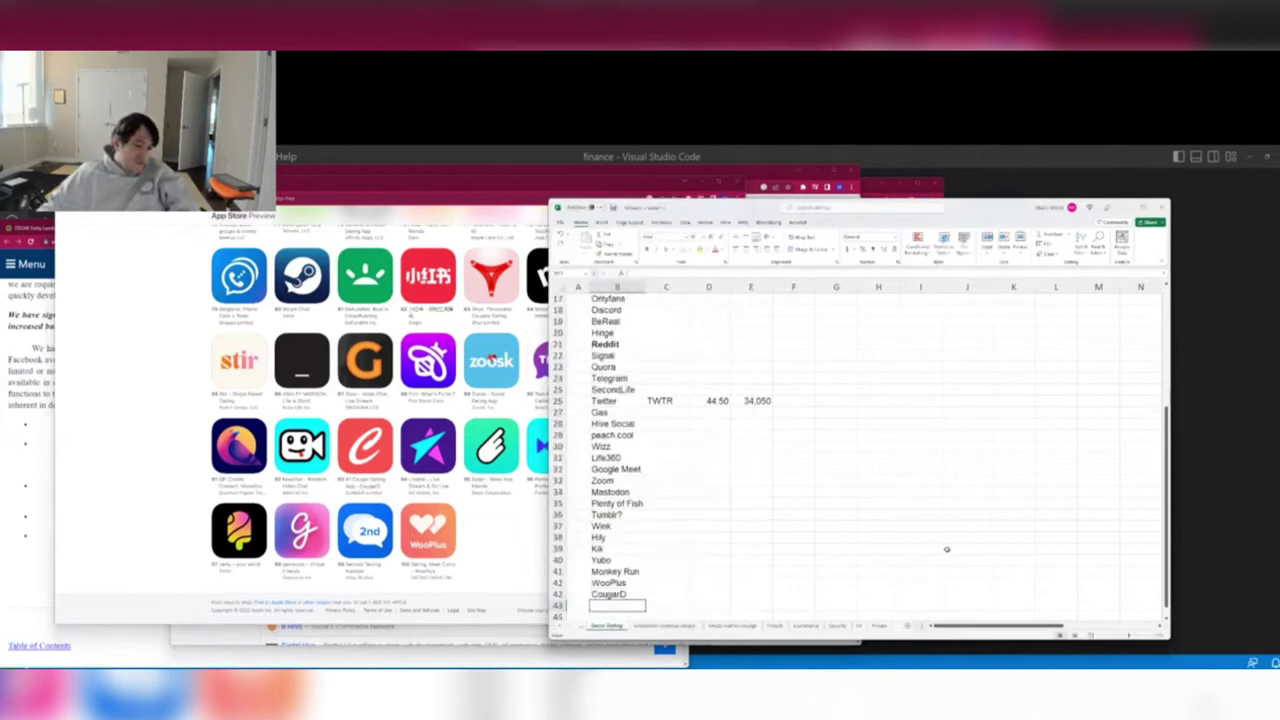
{"action": "left_click", "coordinate": [95, 521]}
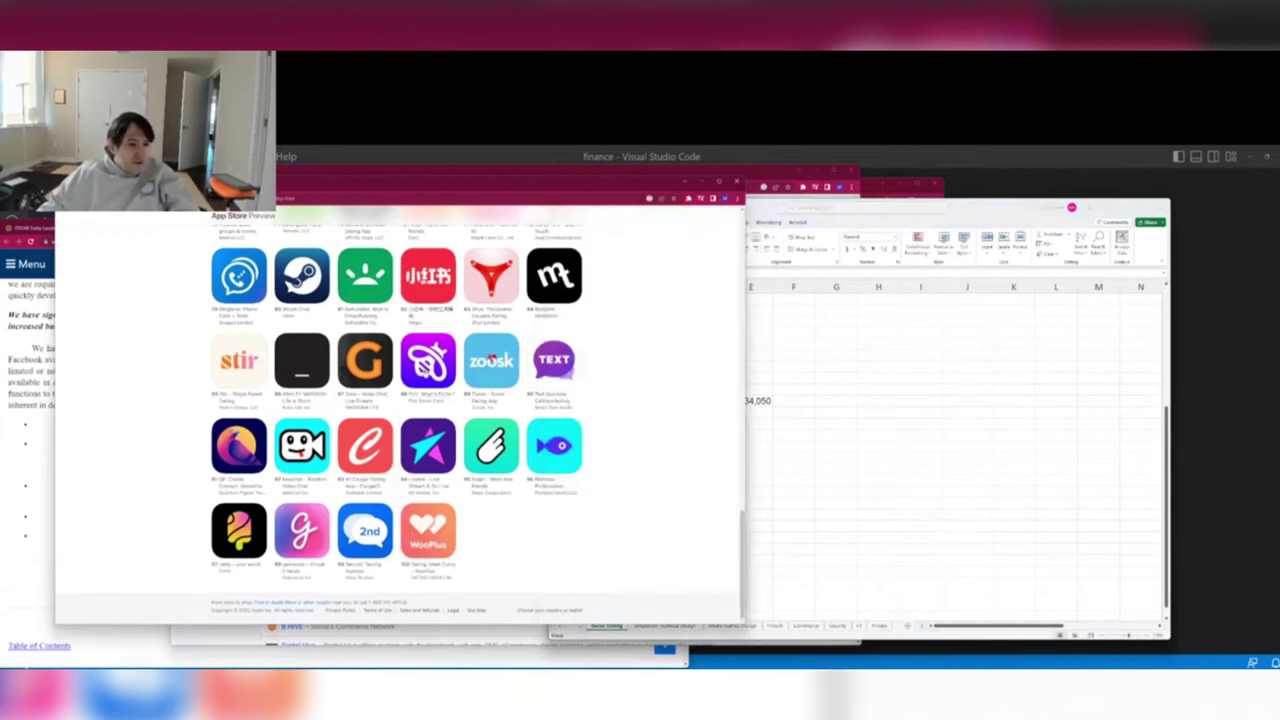
{"action": "left_click", "coordinate": [903, 443]}
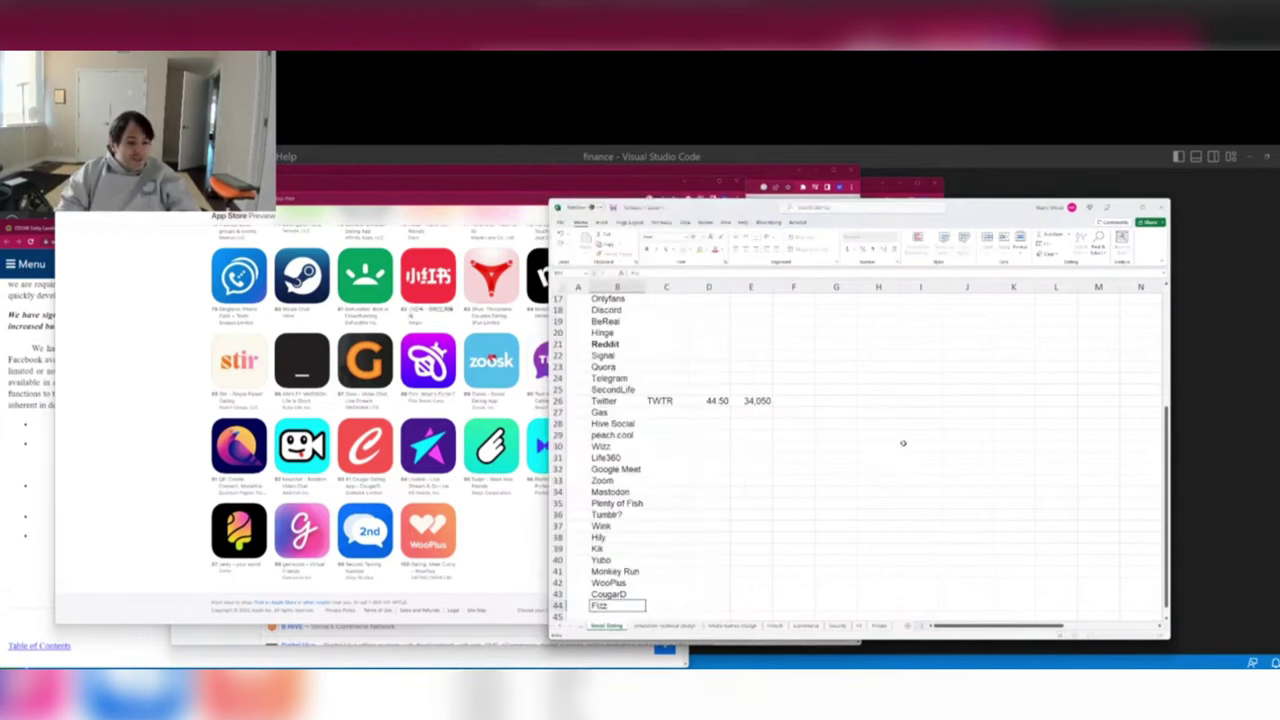
Enter Glow, Ashley Madison and Stir in cells B45 through B47.
{"action": "key", "text": "alt+Tab"}
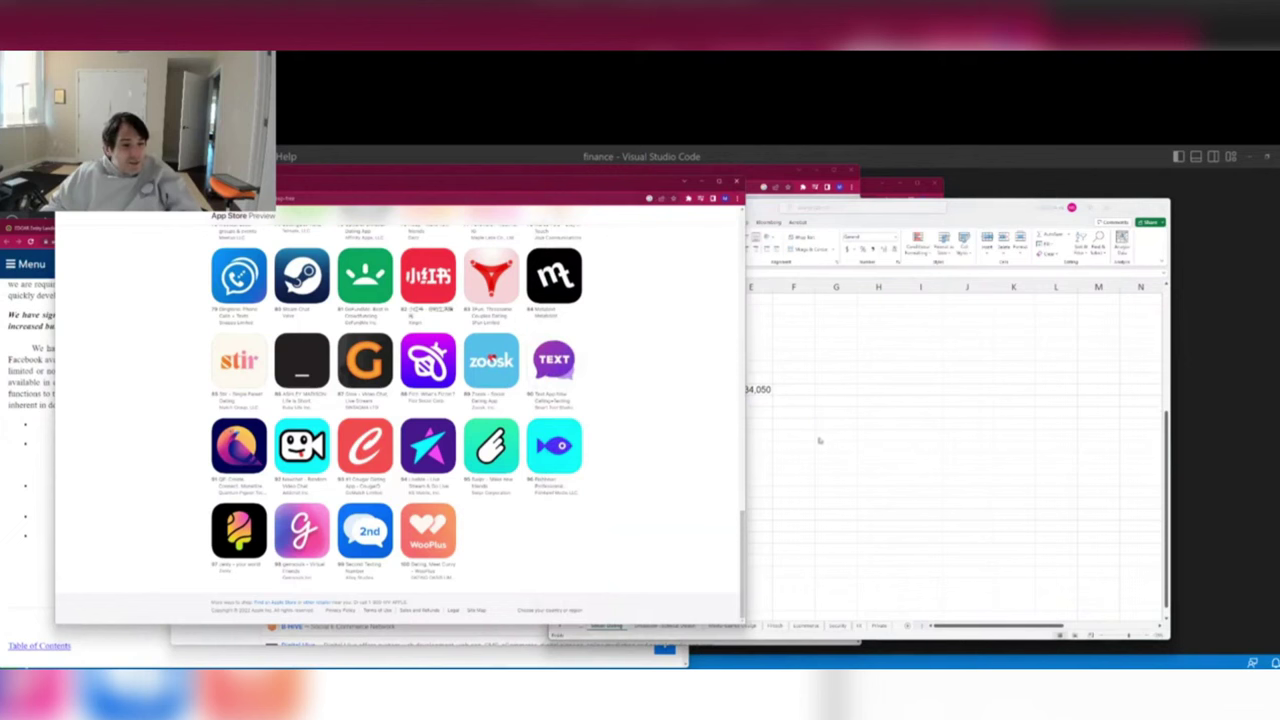
{"action": "key", "text": "alt+Tab"}
{"action": "type", "text": "G"}
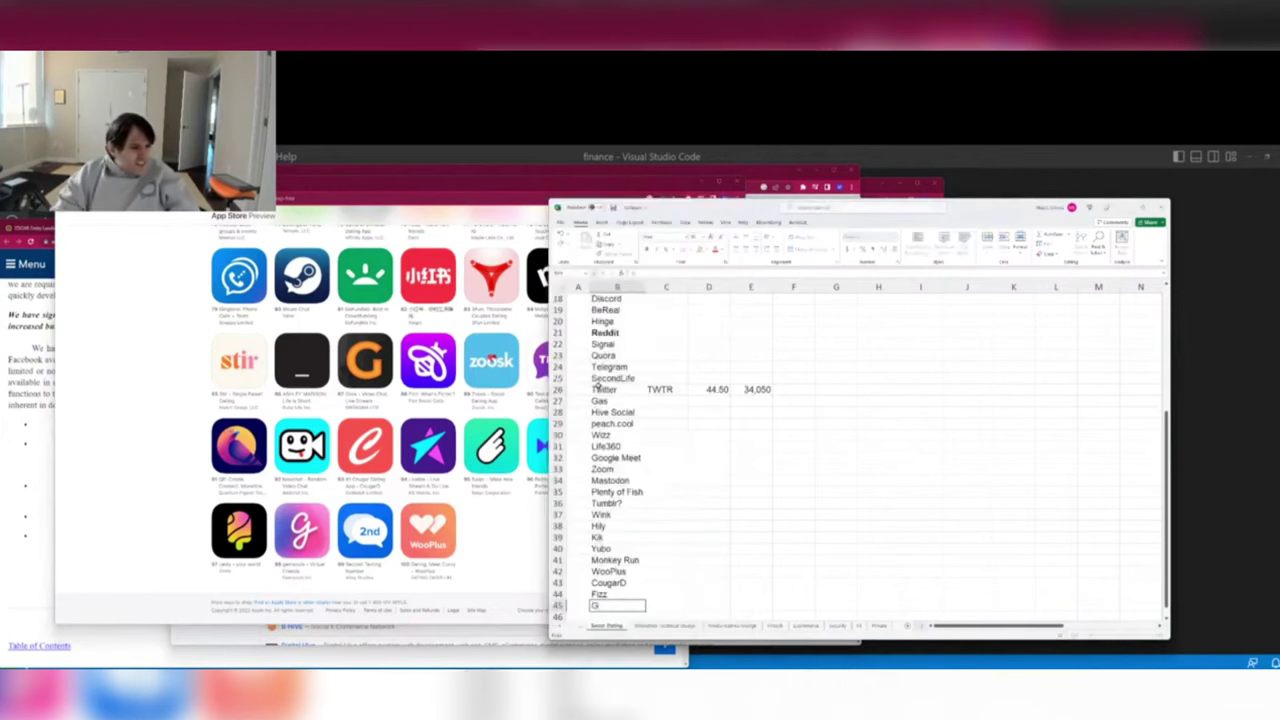
{"action": "type", "text": "low"}
{"action": "key", "text": "Return"}
{"action": "type", "text": "Ask"}
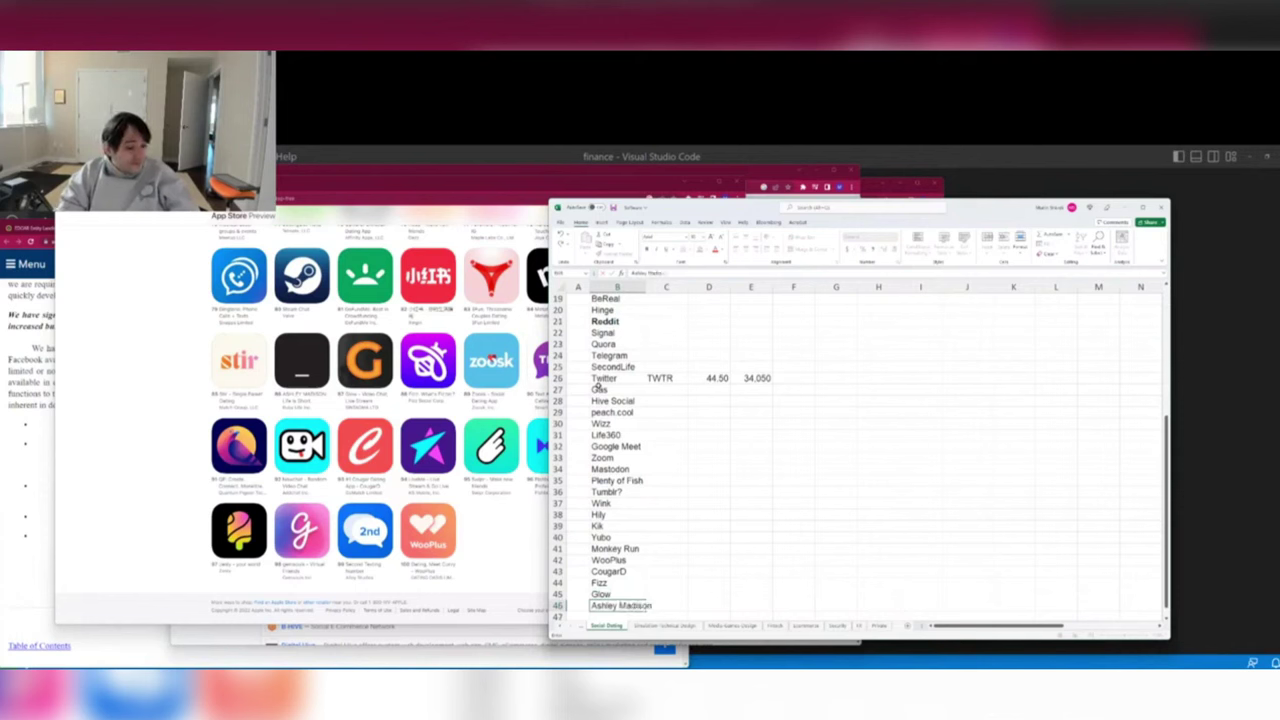
{"action": "type", "text": "ley Madison"}
{"action": "key", "text": "Return"}
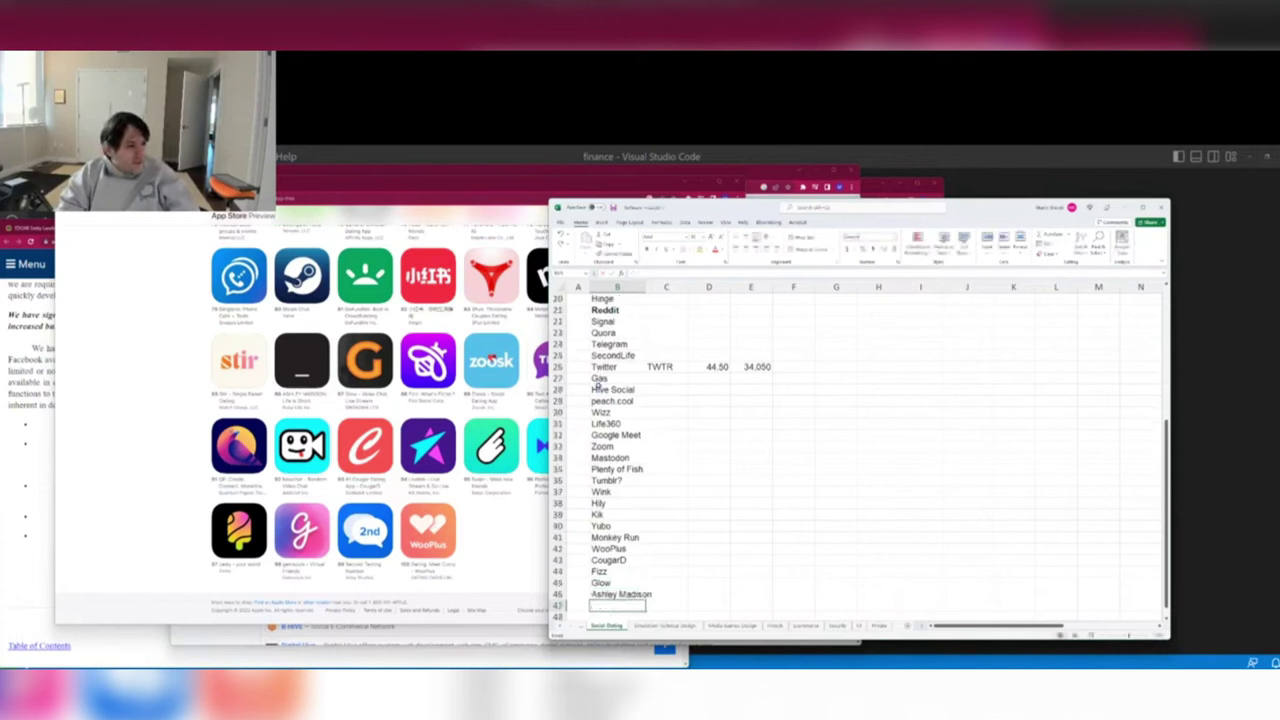
{"action": "type", "text": "Stir"}
{"action": "key", "text": "Return"}
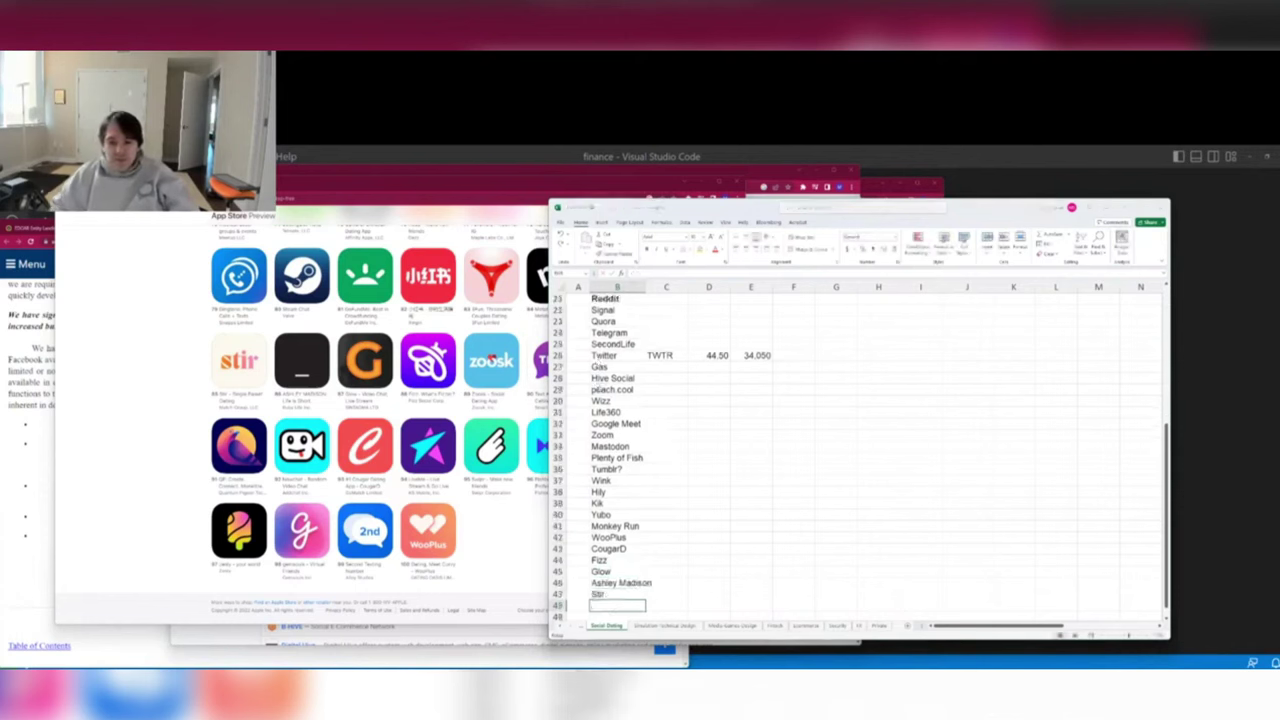
Add Zoosk after Stir, scrolling back up the App Store chart to compare entries.
{"action": "key", "text": "alt+Tab"}
{"action": "scroll", "coordinate": [671, 457], "scroll_direction": "up", "scroll_amount": 1}
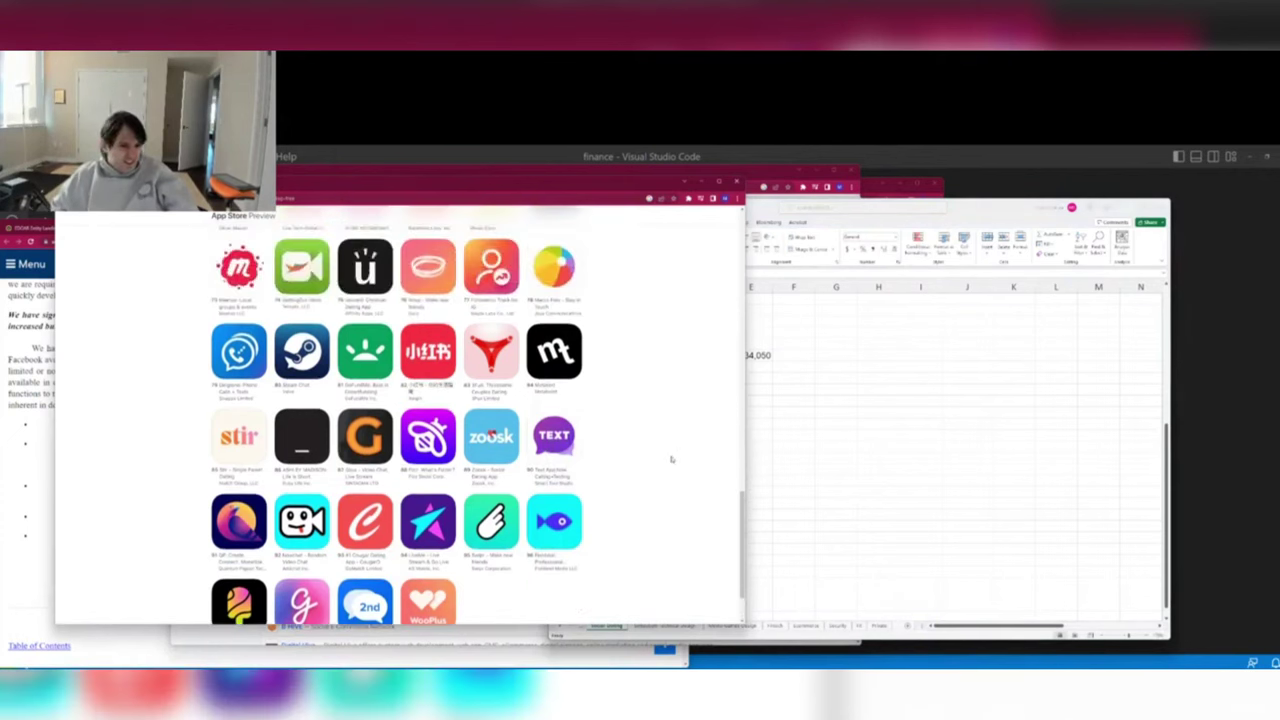
{"action": "key", "text": "alt+Tab"}
{"action": "type", "text": "Zoom"}
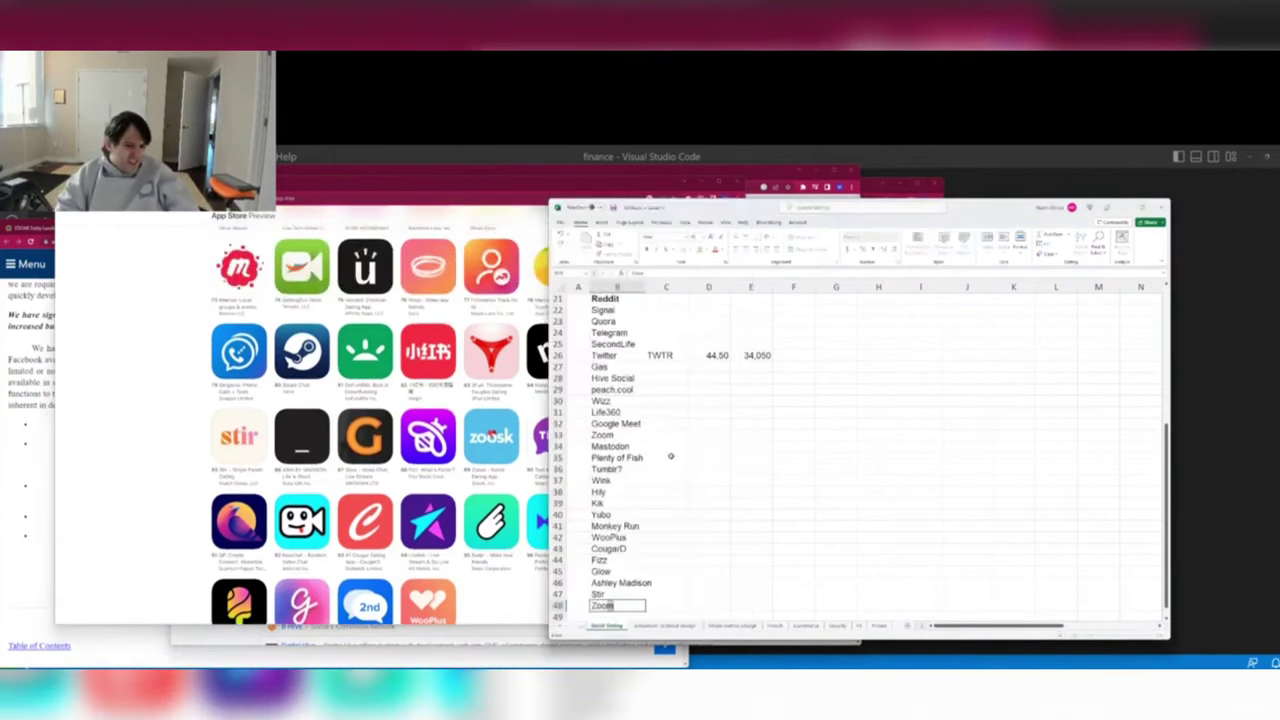
{"action": "key", "text": "alt+Tab"}
{"action": "scroll", "coordinate": [670, 458], "scroll_direction": "up", "scroll_amount": 1}
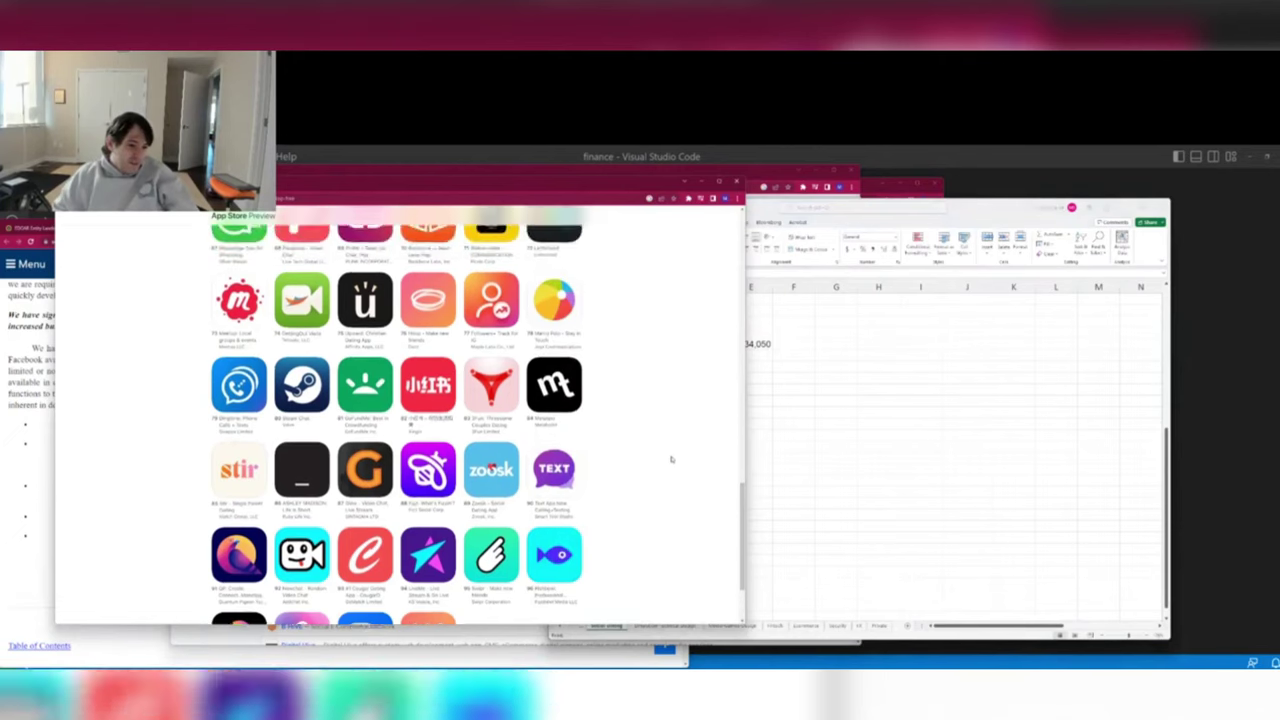
{"action": "scroll", "coordinate": [670, 459], "scroll_direction": "up", "scroll_amount": 1}
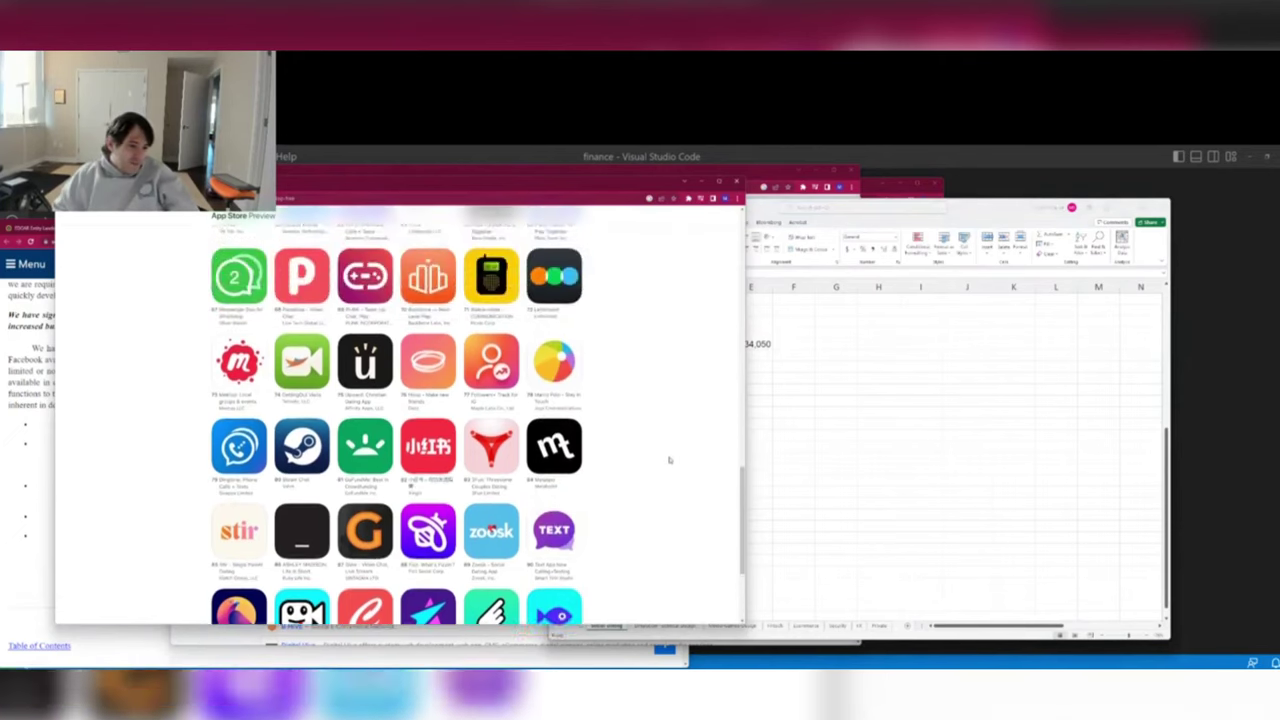
{"action": "scroll", "coordinate": [670, 459], "scroll_direction": "up", "scroll_amount": 1}
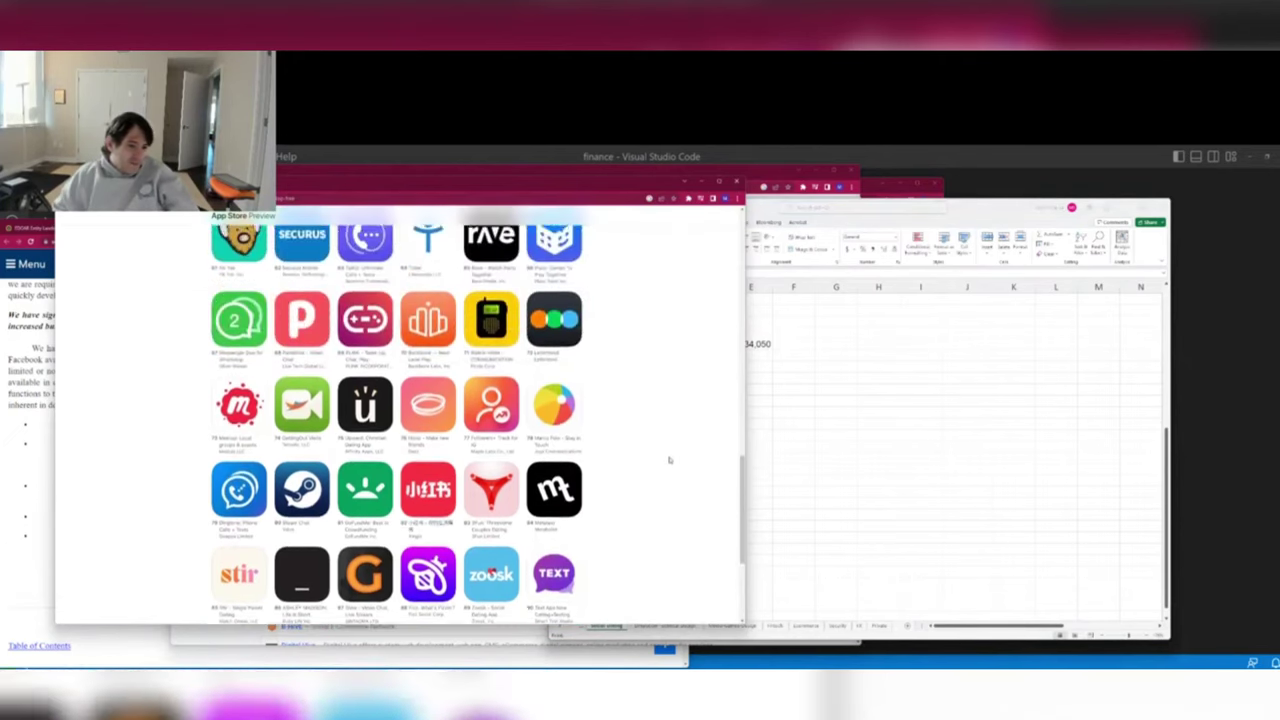
{"action": "key", "text": "alt+Tab"}
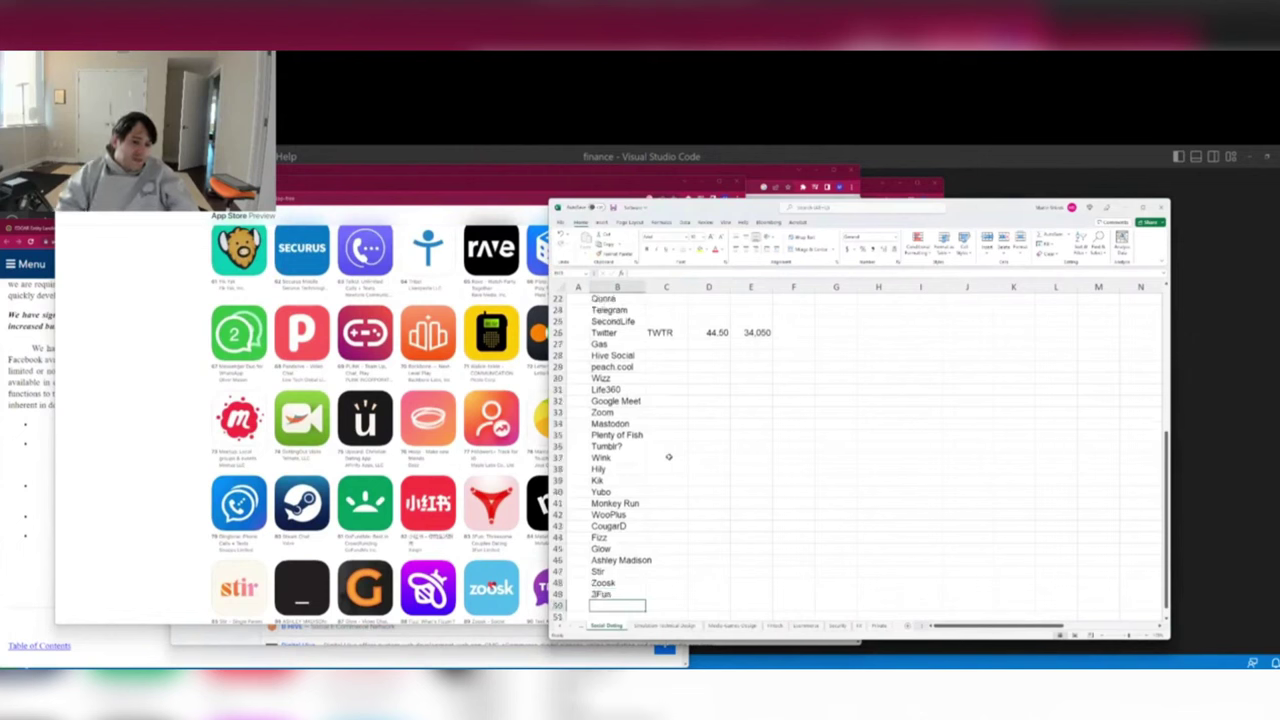
{"action": "key", "text": "alt+Tab"}
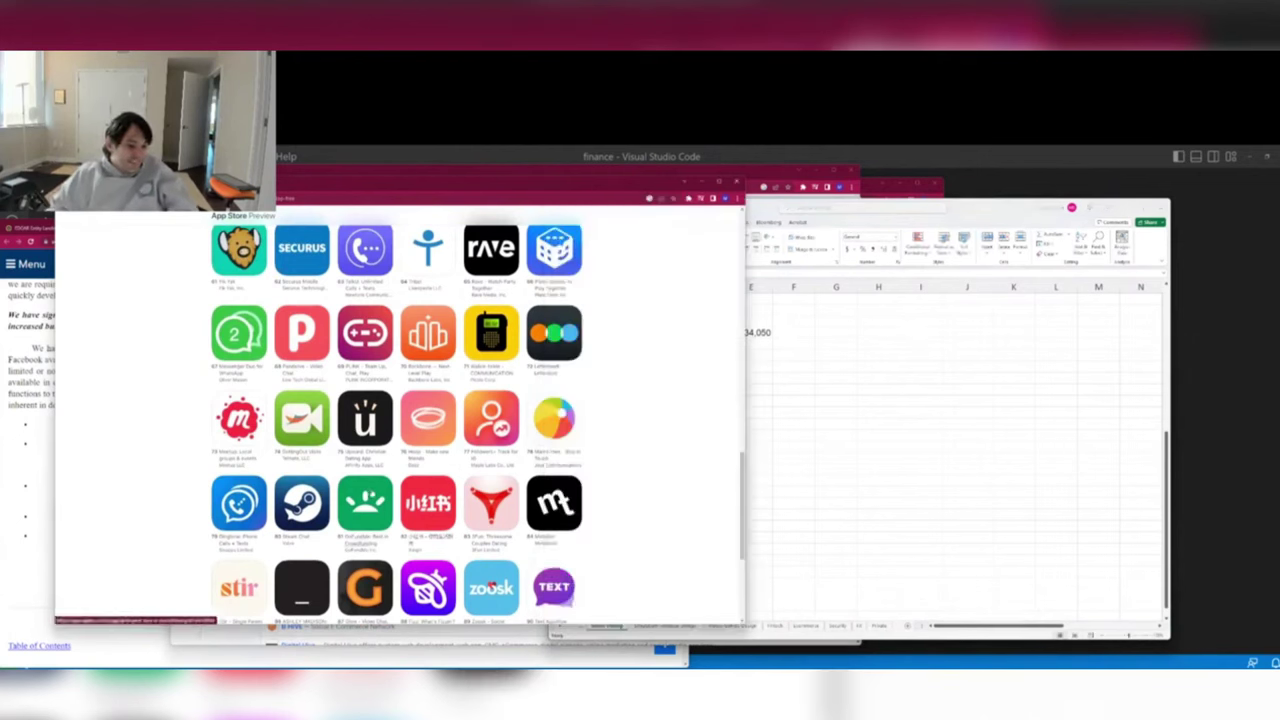
{"action": "scroll", "coordinate": [302, 418], "scroll_direction": "up", "scroll_amount": 1}
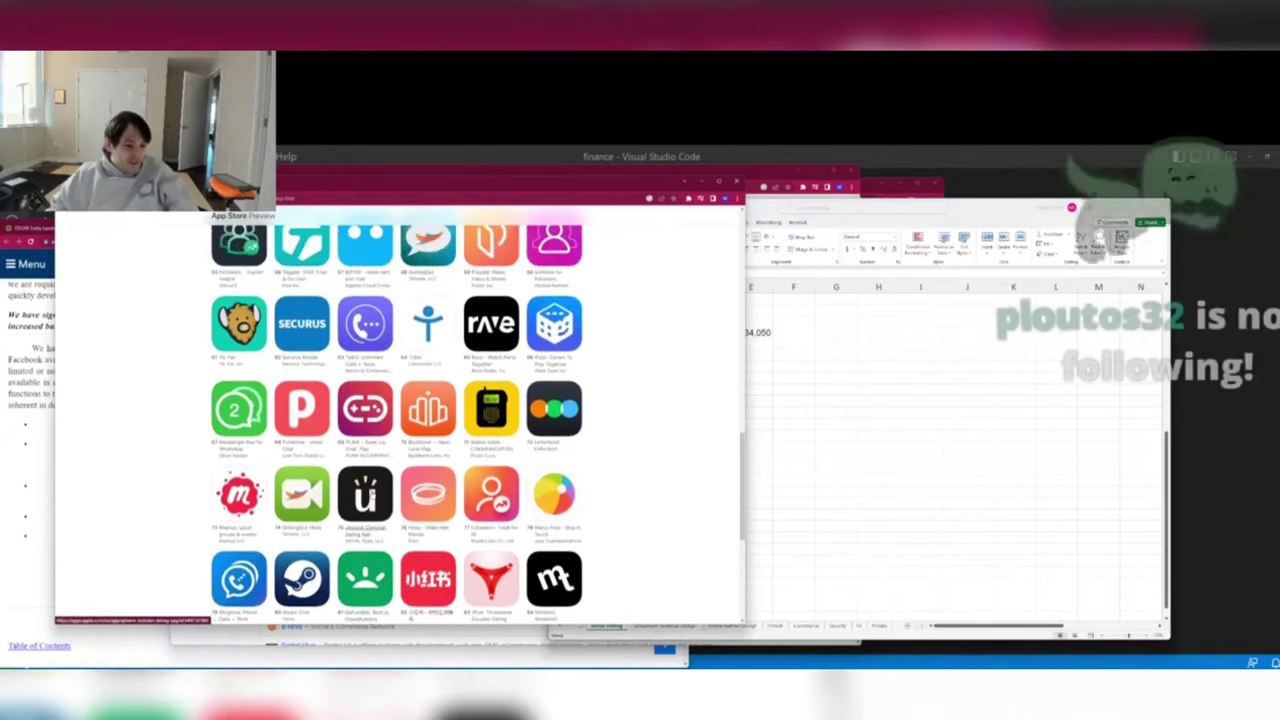
{"action": "key", "text": "alt+Tab"}
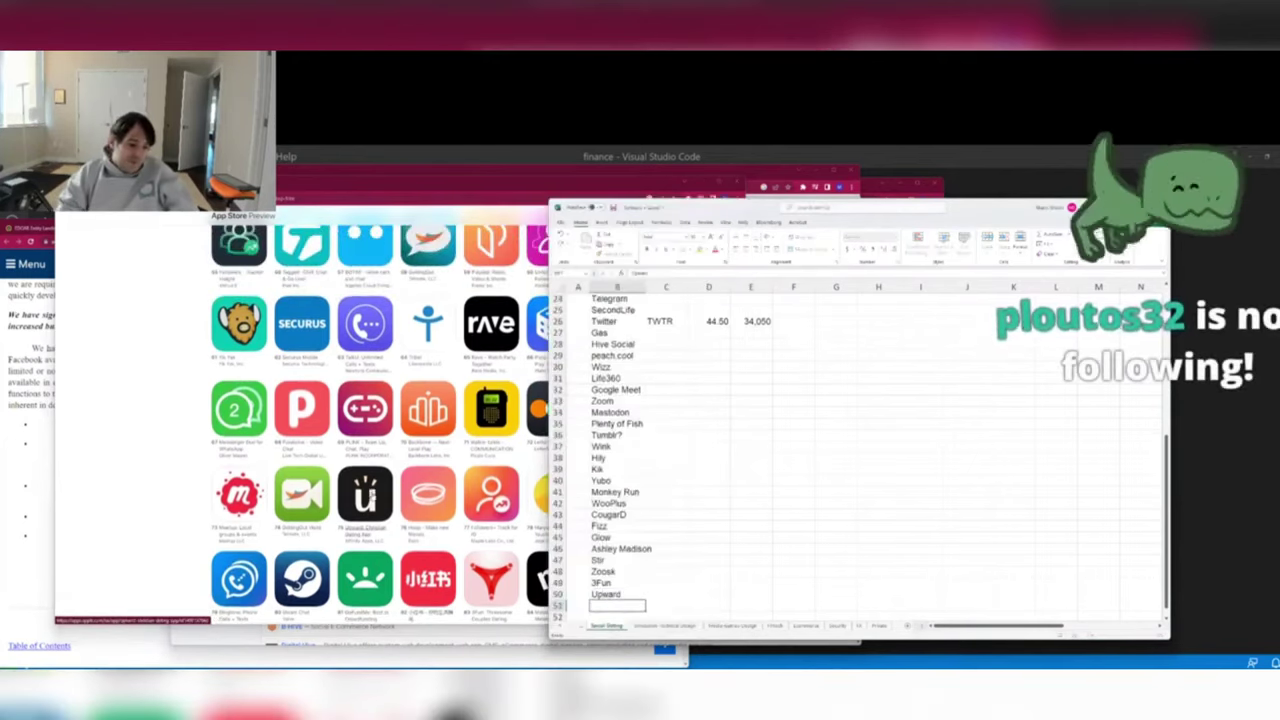
{"action": "key", "text": "alt+Tab"}
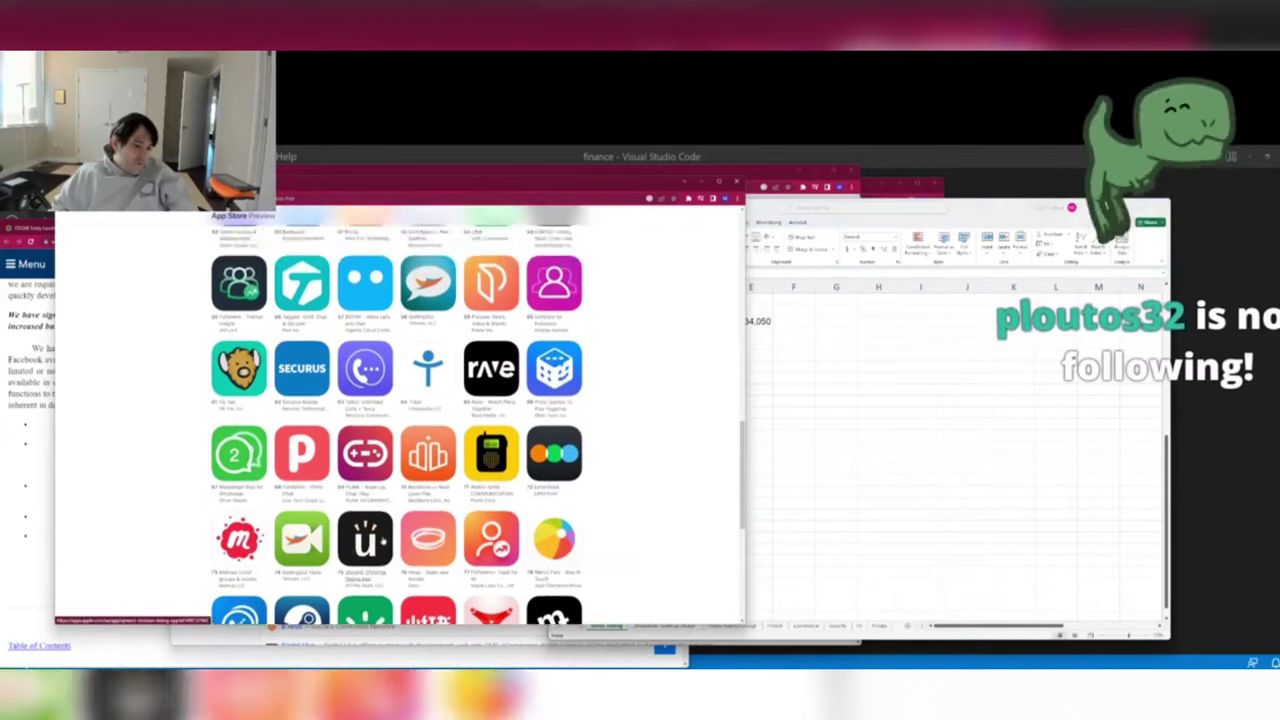
{"action": "scroll", "coordinate": [386, 540], "scroll_direction": "up", "scroll_amount": 10}
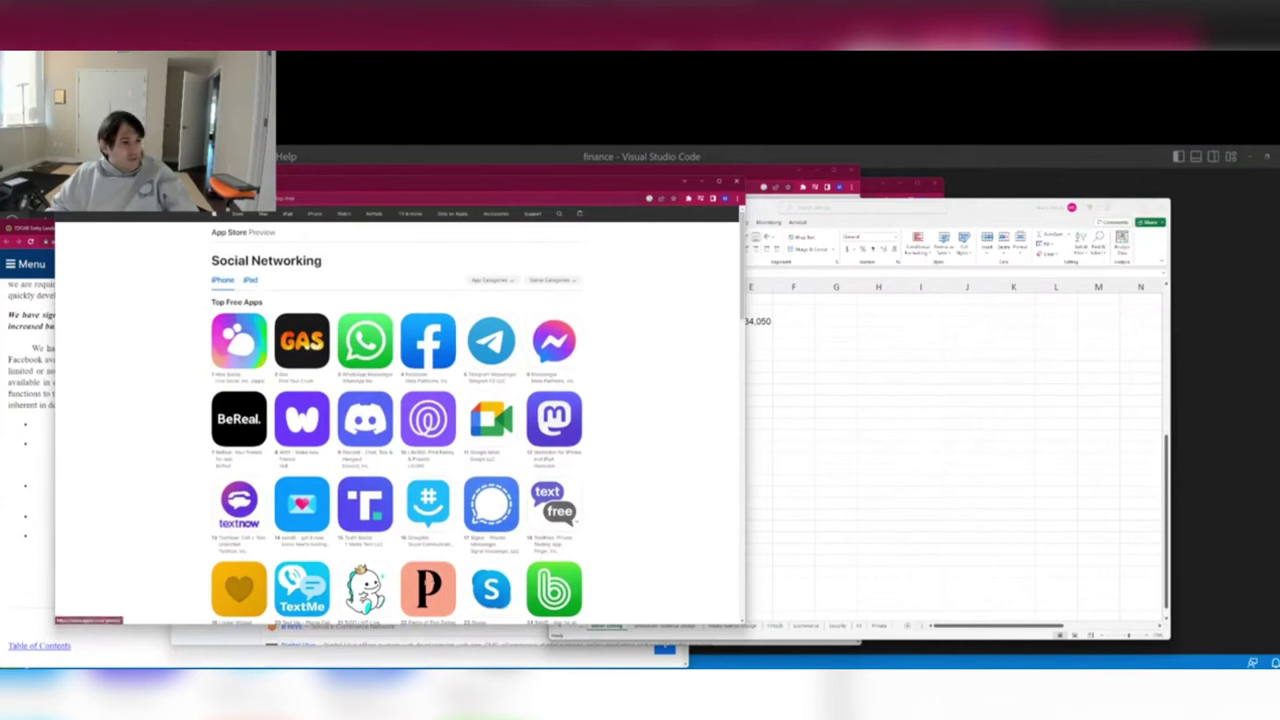
Close the App Store page and the Hive search and homepage tabs.
{"action": "key", "text": "ctrl+w"}
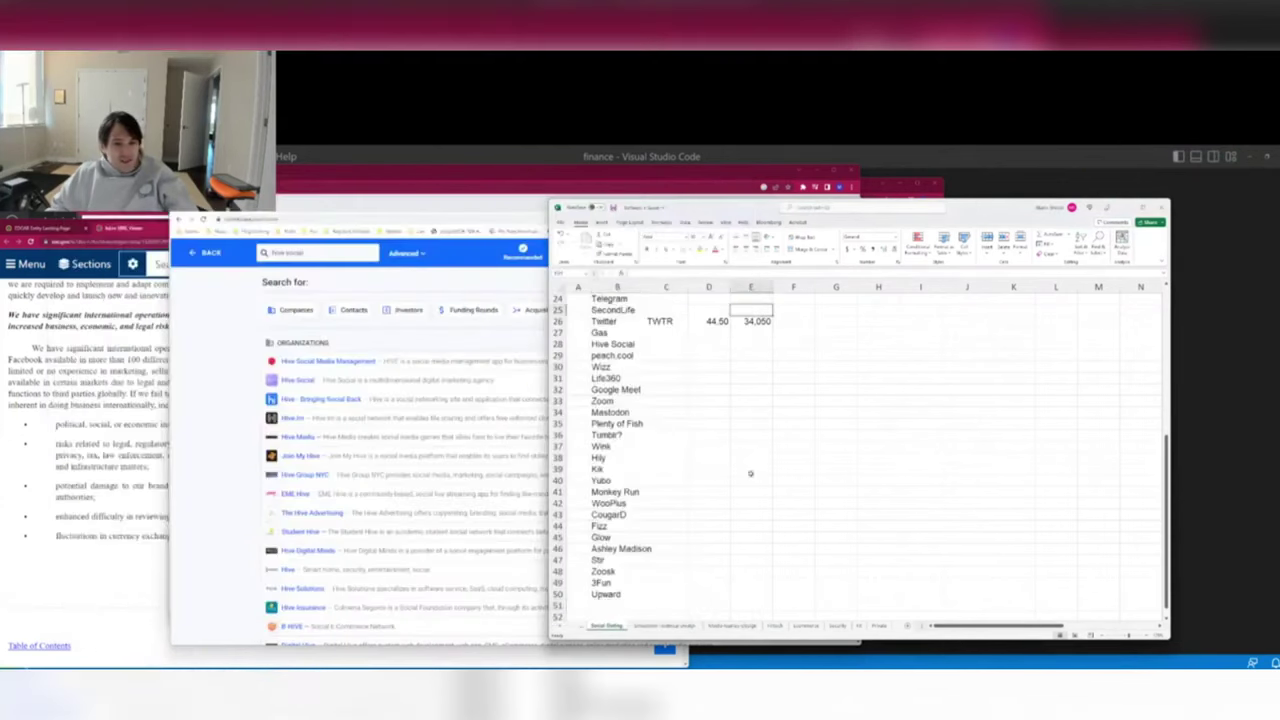
{"action": "left_click", "coordinate": [709, 389]}
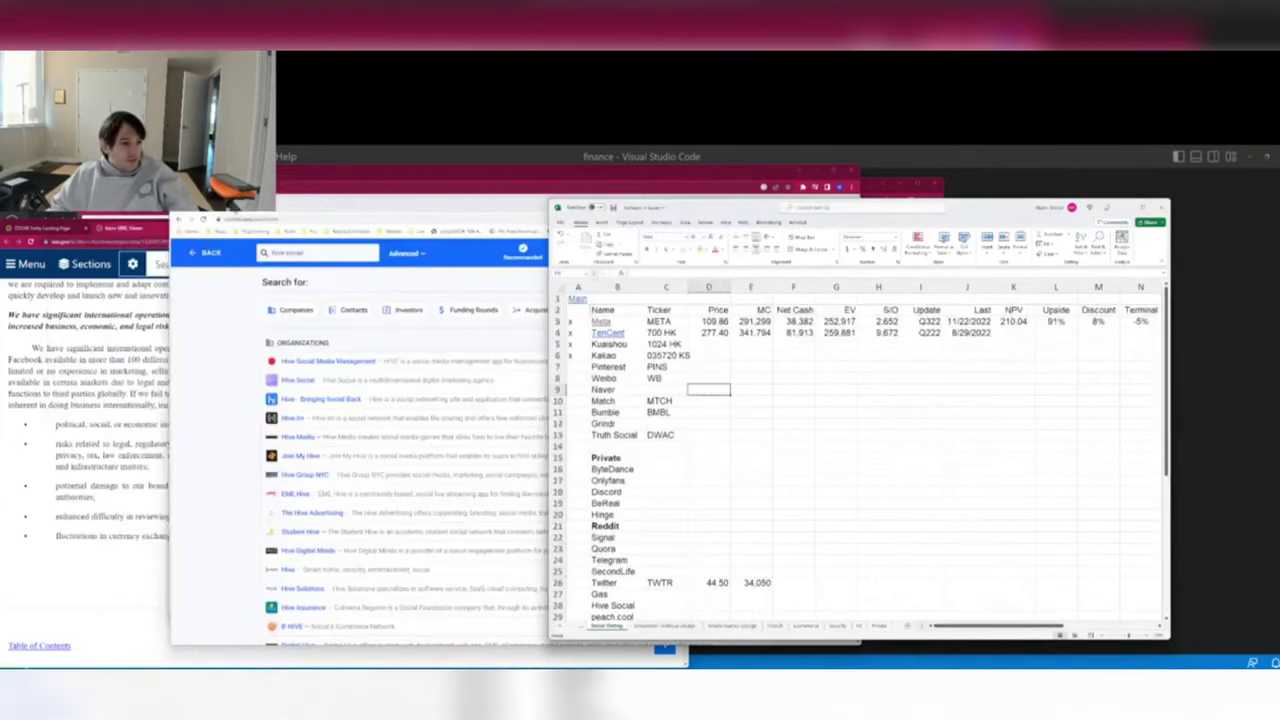
{"action": "key", "text": "alt+Tab"}
{"action": "key", "text": "ctrl+w"}
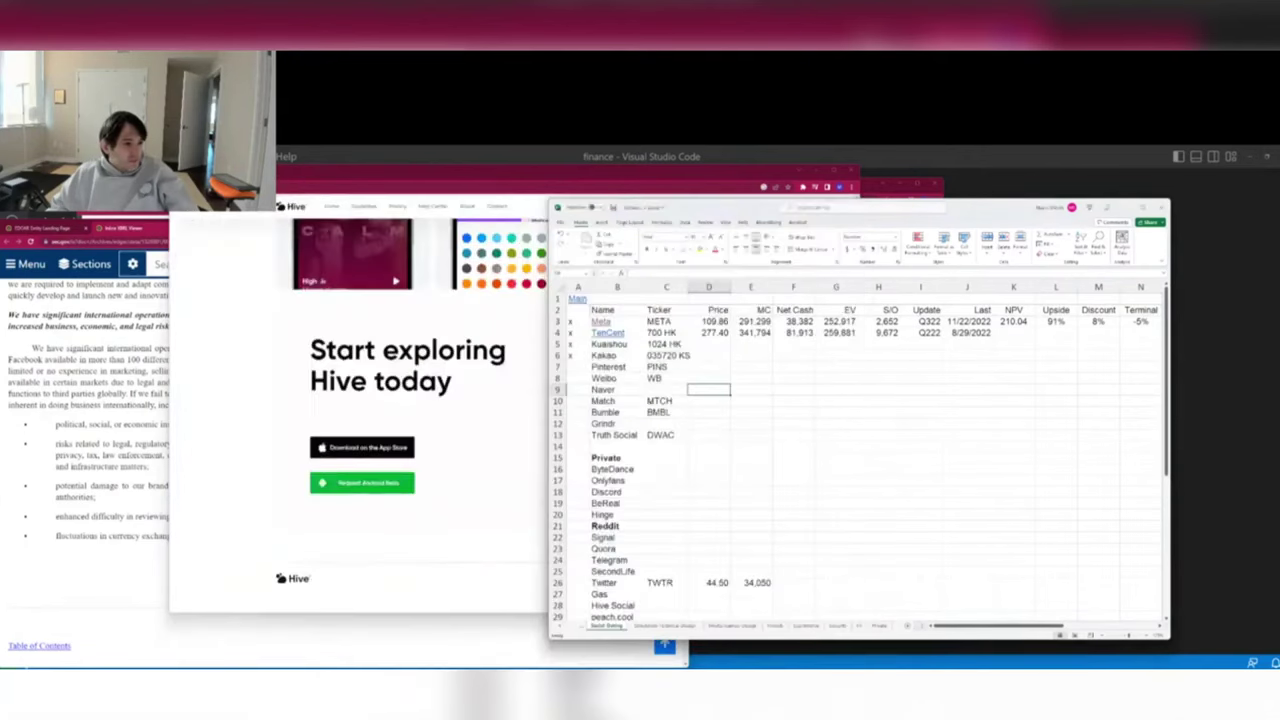
{"action": "key", "text": "alt+Tab"}
{"action": "key", "text": "ctrl+w"}
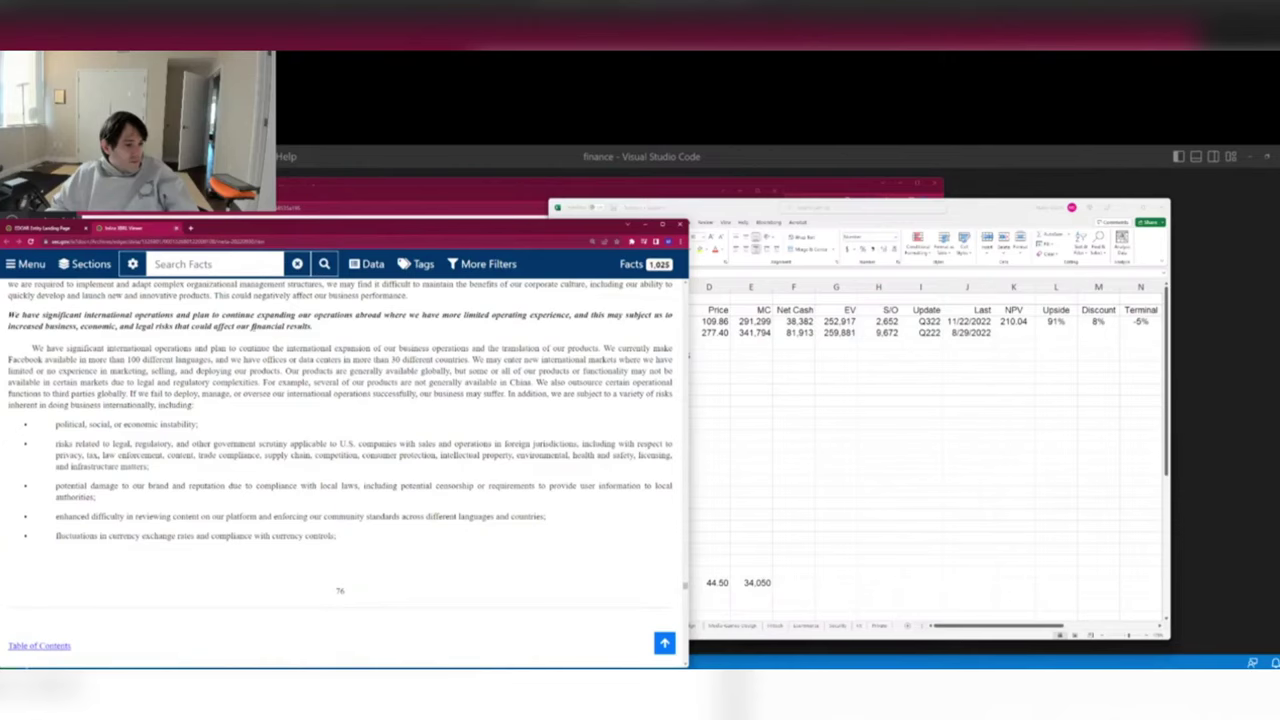
Scroll down through the 10-Q filing past the cash flow statement and estimates notes.
{"action": "scroll", "coordinate": [305, 395], "scroll_direction": "down", "scroll_amount": 5}
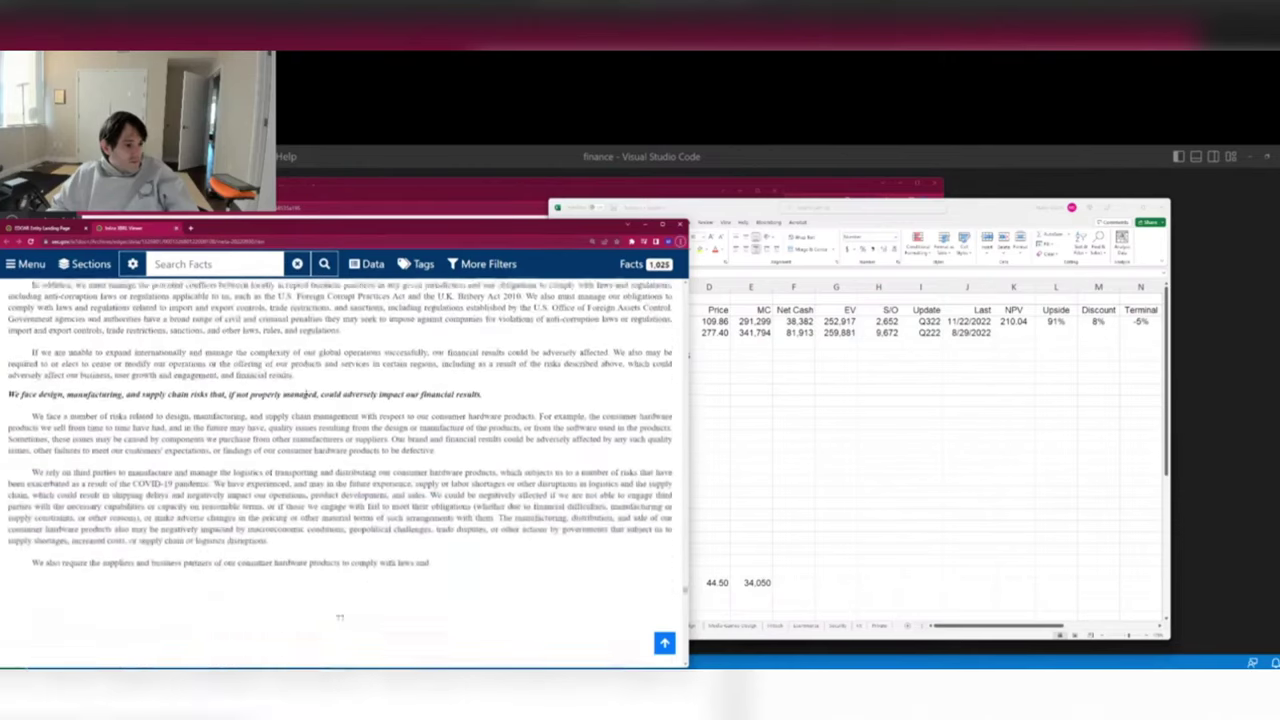
{"action": "scroll", "coordinate": [305, 395], "scroll_direction": "down", "scroll_amount": 15}
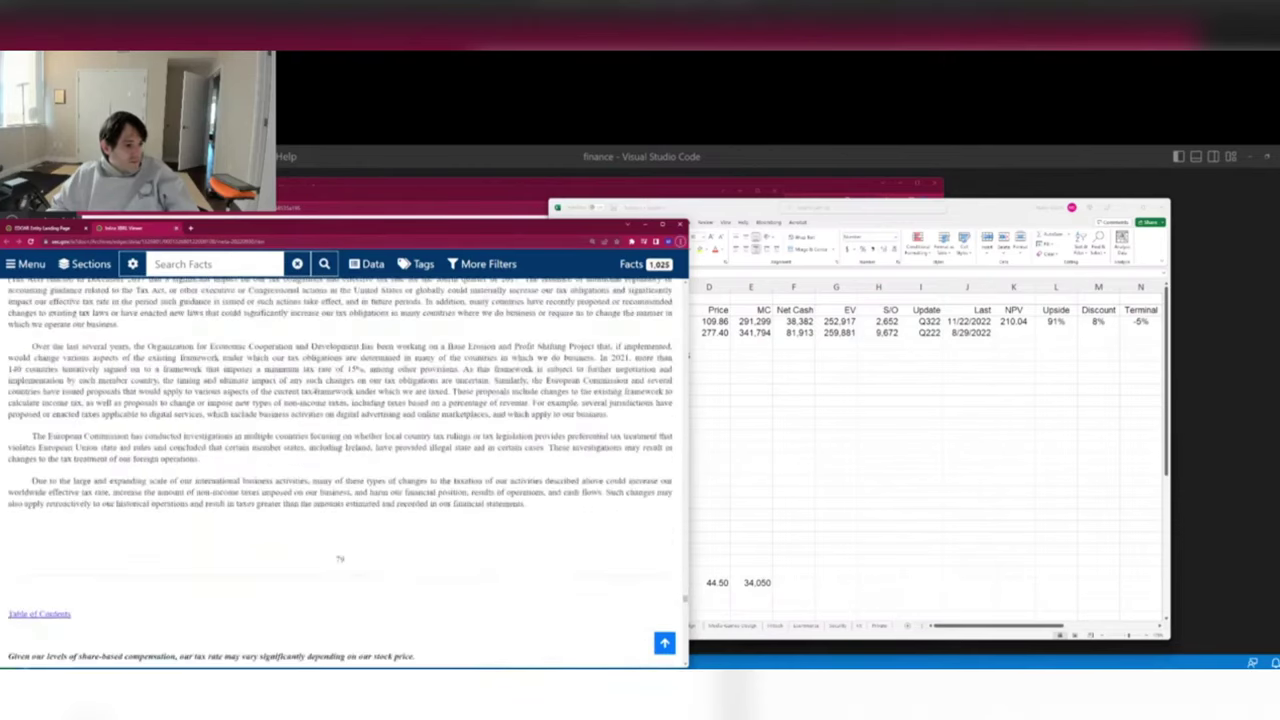
{"action": "scroll", "coordinate": [313, 378], "scroll_direction": "down", "scroll_amount": 15}
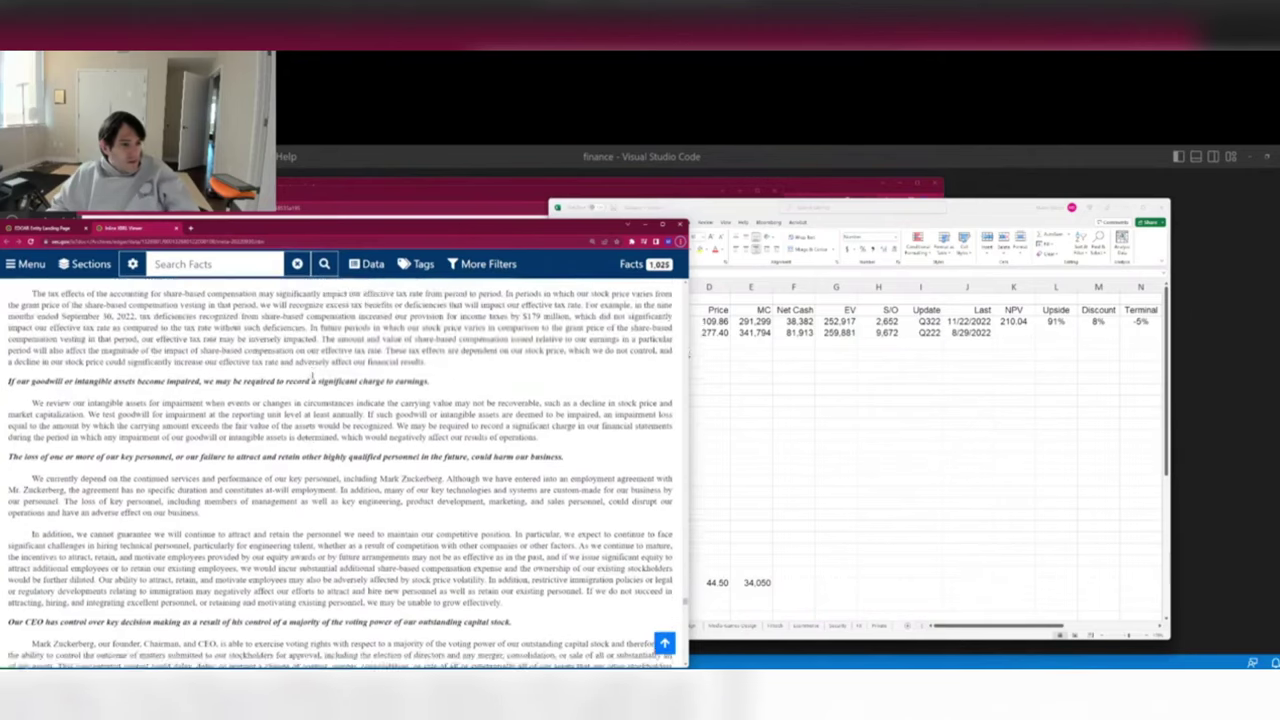
{"action": "scroll", "coordinate": [313, 378], "scroll_direction": "down", "scroll_amount": 5}
{"action": "scroll", "coordinate": [315, 376], "scroll_direction": "down", "scroll_amount": 15}
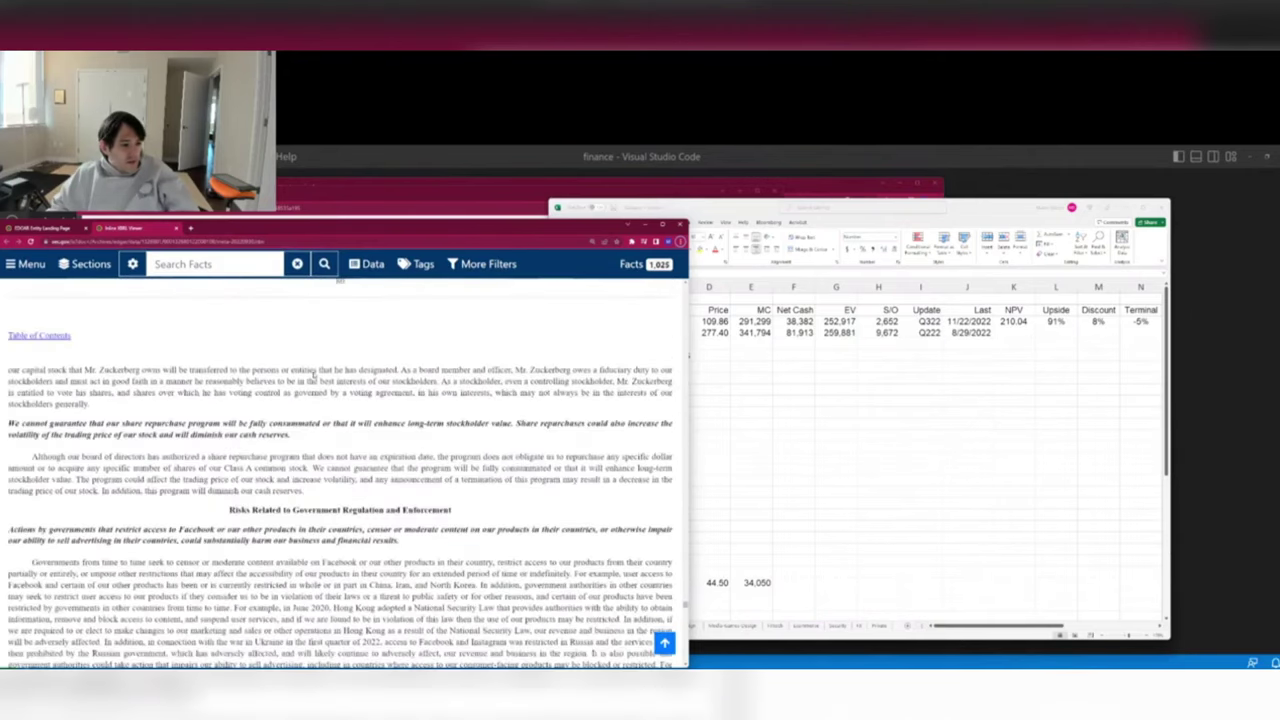
{"action": "scroll", "coordinate": [320, 378], "scroll_direction": "down", "scroll_amount": 15}
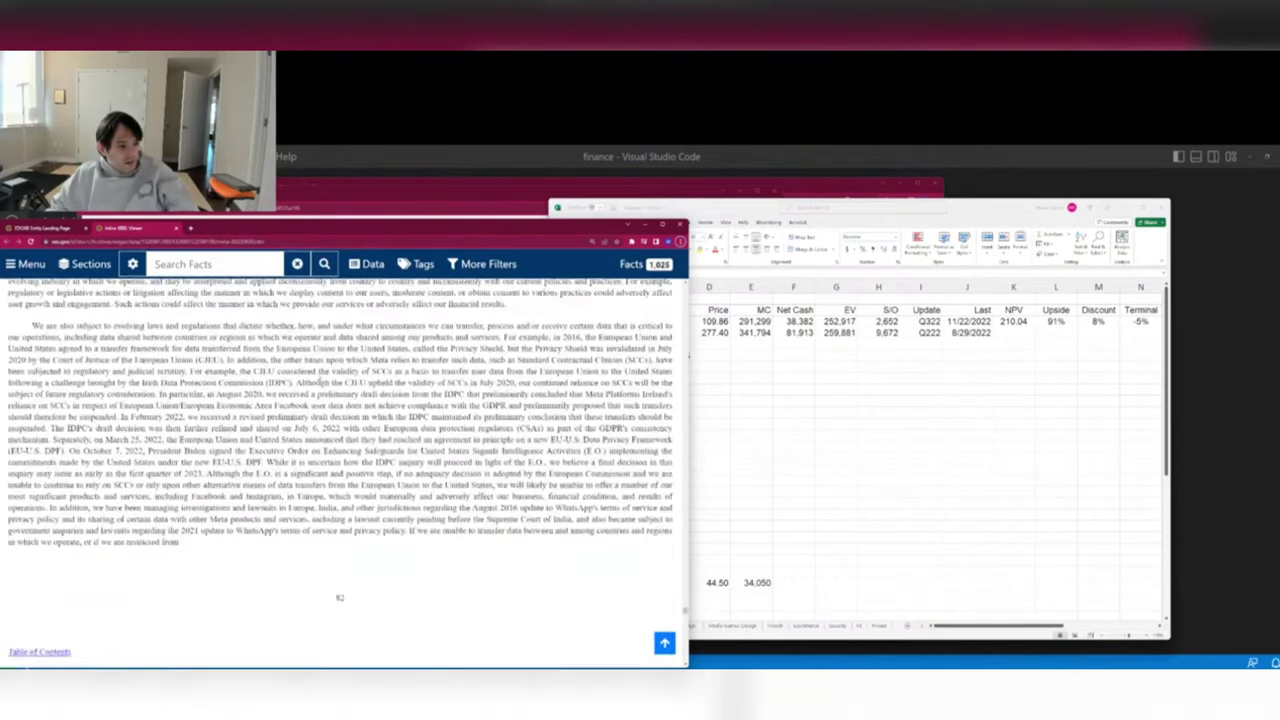
{"action": "scroll", "coordinate": [330, 384], "scroll_direction": "down", "scroll_amount": 15}
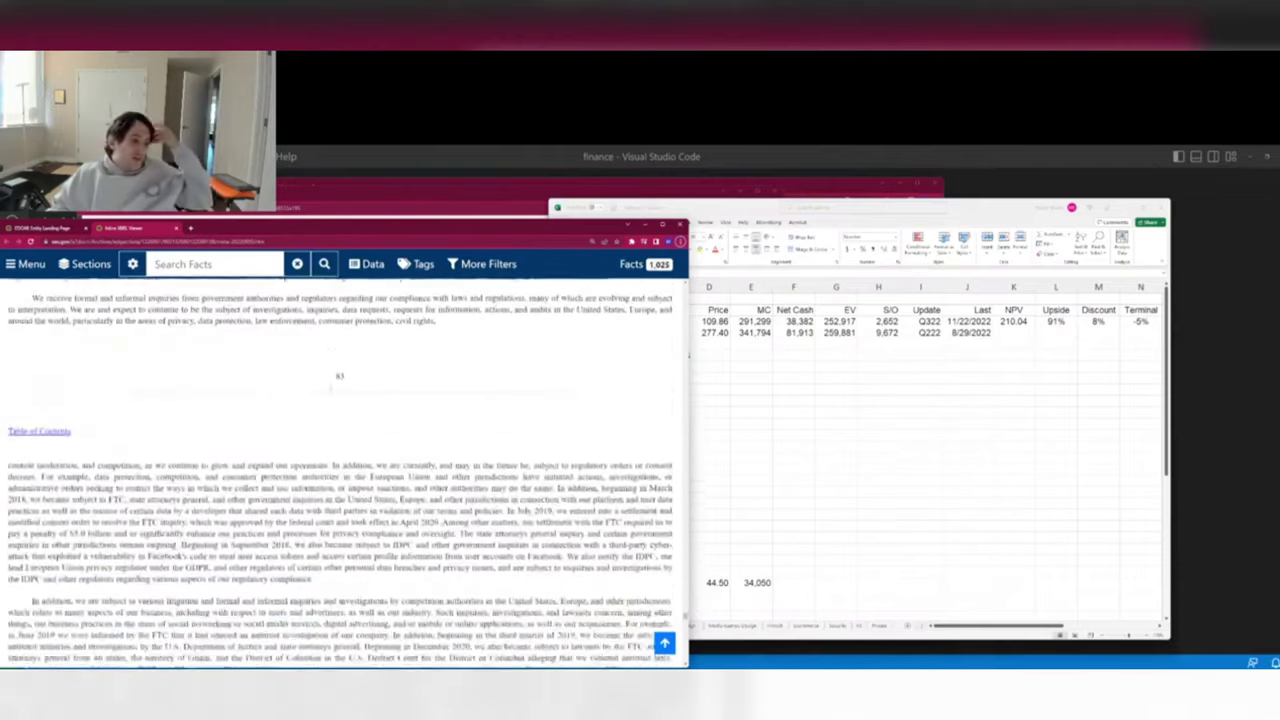
{"action": "scroll", "coordinate": [327, 380], "scroll_direction": "down", "scroll_amount": 8}
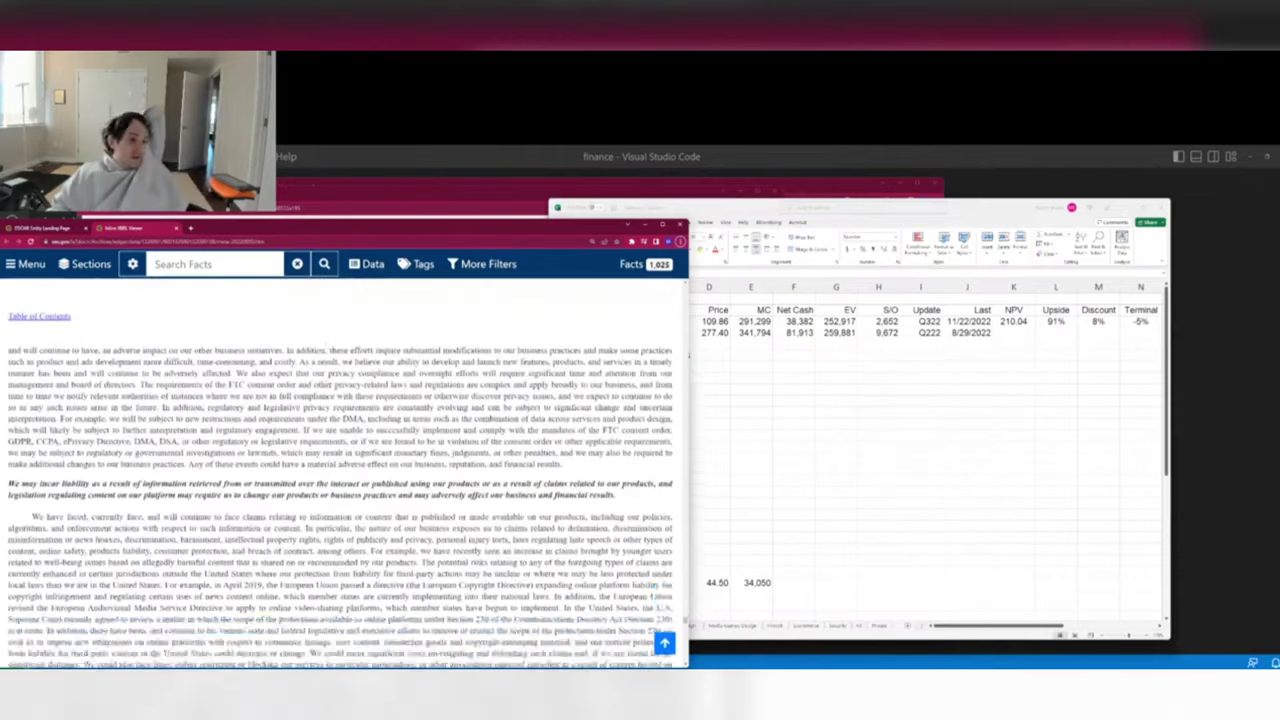
{"action": "scroll", "coordinate": [326, 381], "scroll_direction": "down", "scroll_amount": 15}
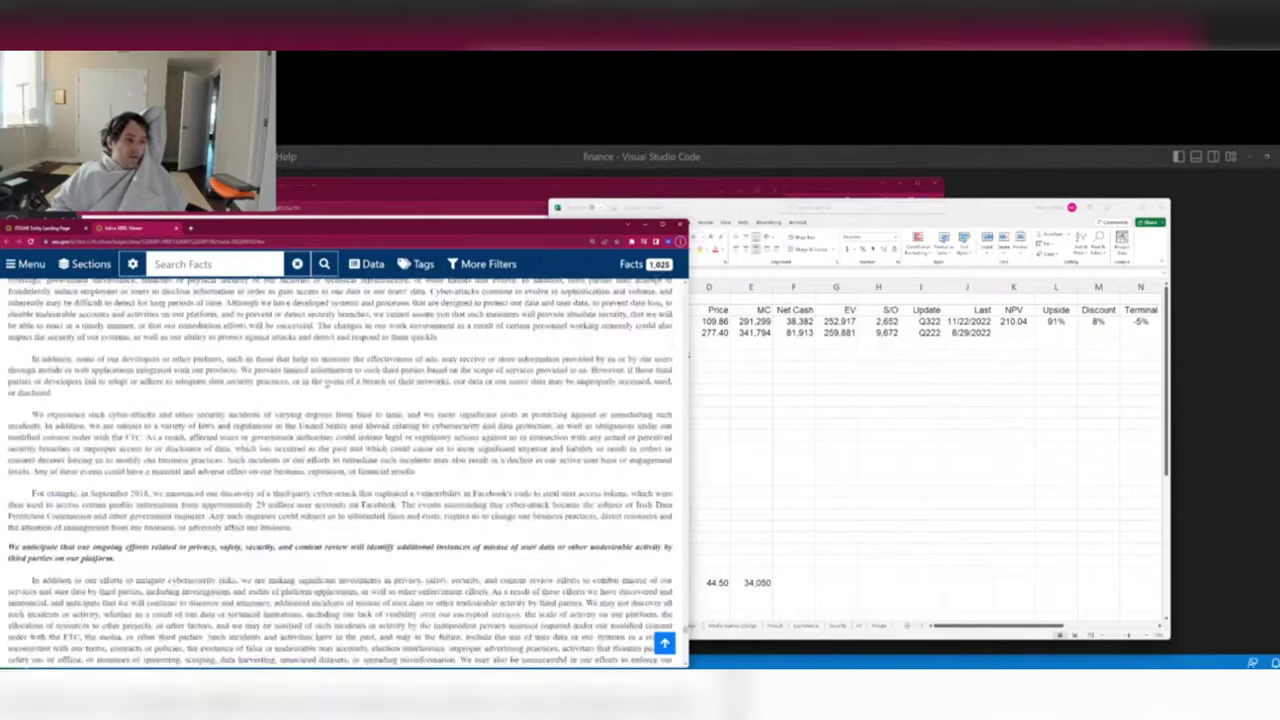
{"action": "scroll", "coordinate": [326, 392], "scroll_direction": "down", "scroll_amount": 15}
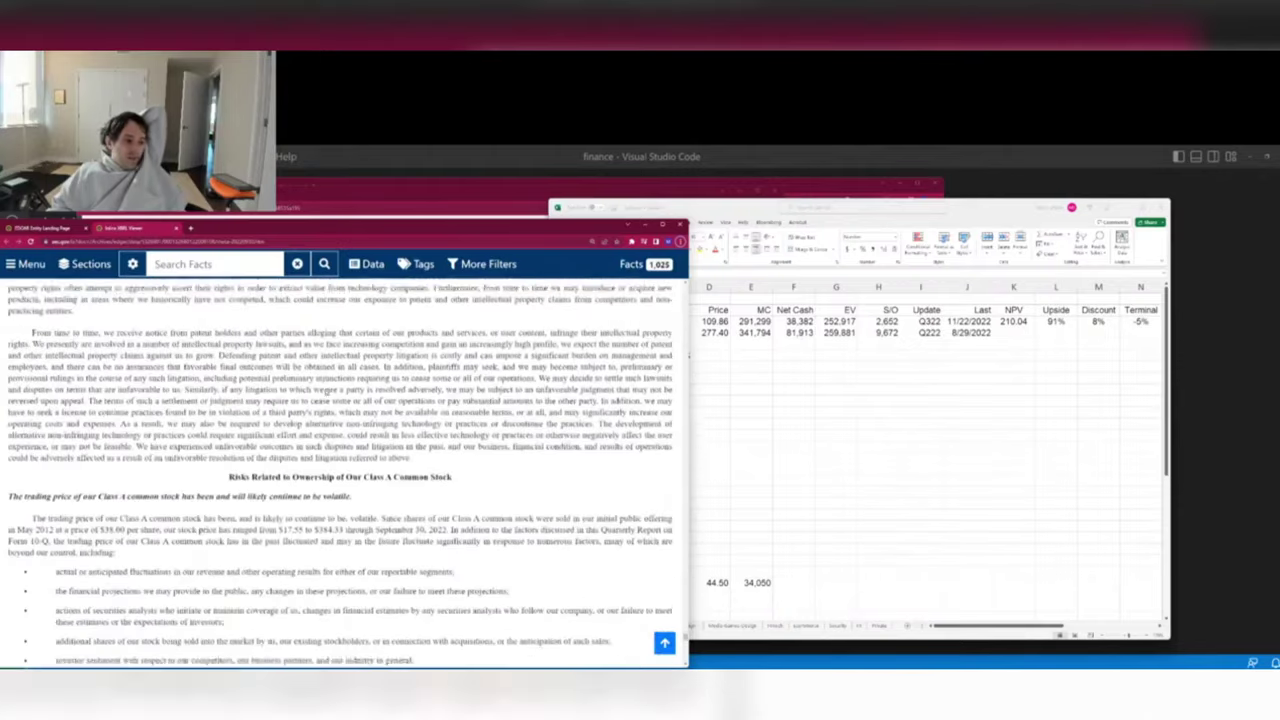
{"action": "scroll", "coordinate": [326, 392], "scroll_direction": "down", "scroll_amount": 15}
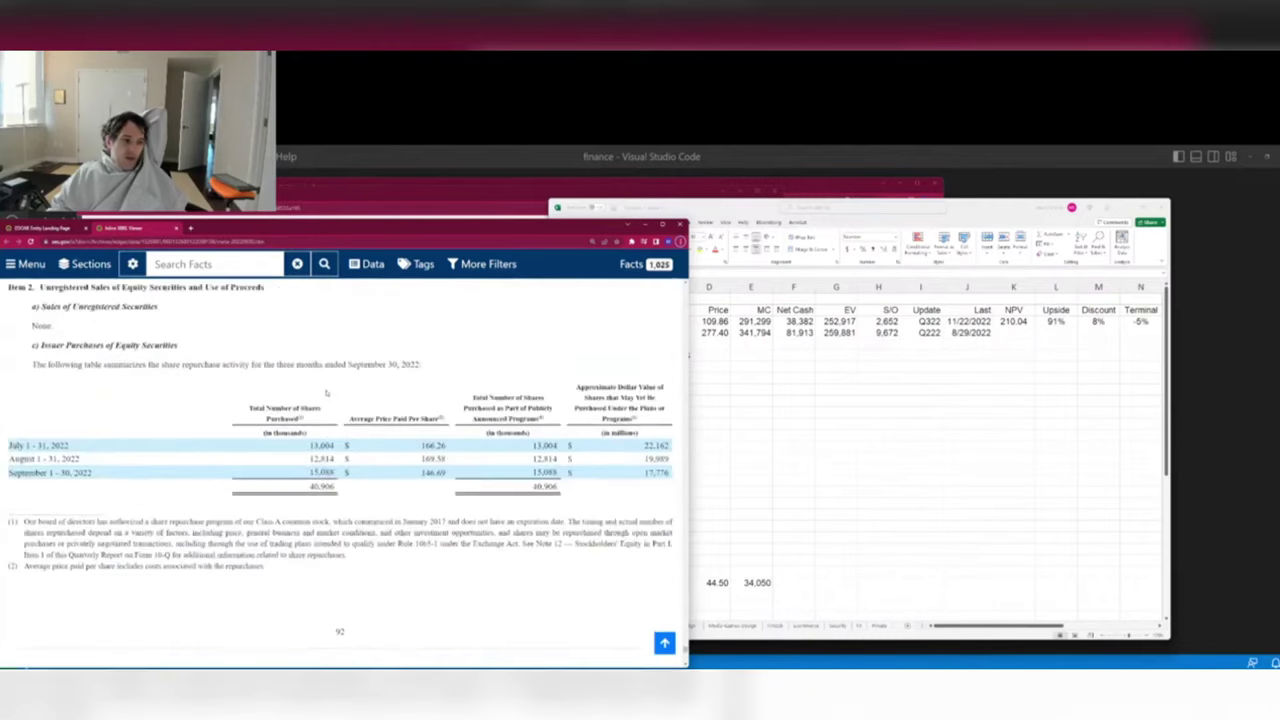
{"action": "scroll", "coordinate": [326, 392], "scroll_direction": "down", "scroll_amount": 3}
{"action": "scroll", "coordinate": [325, 391], "scroll_direction": "down", "scroll_amount": 10}
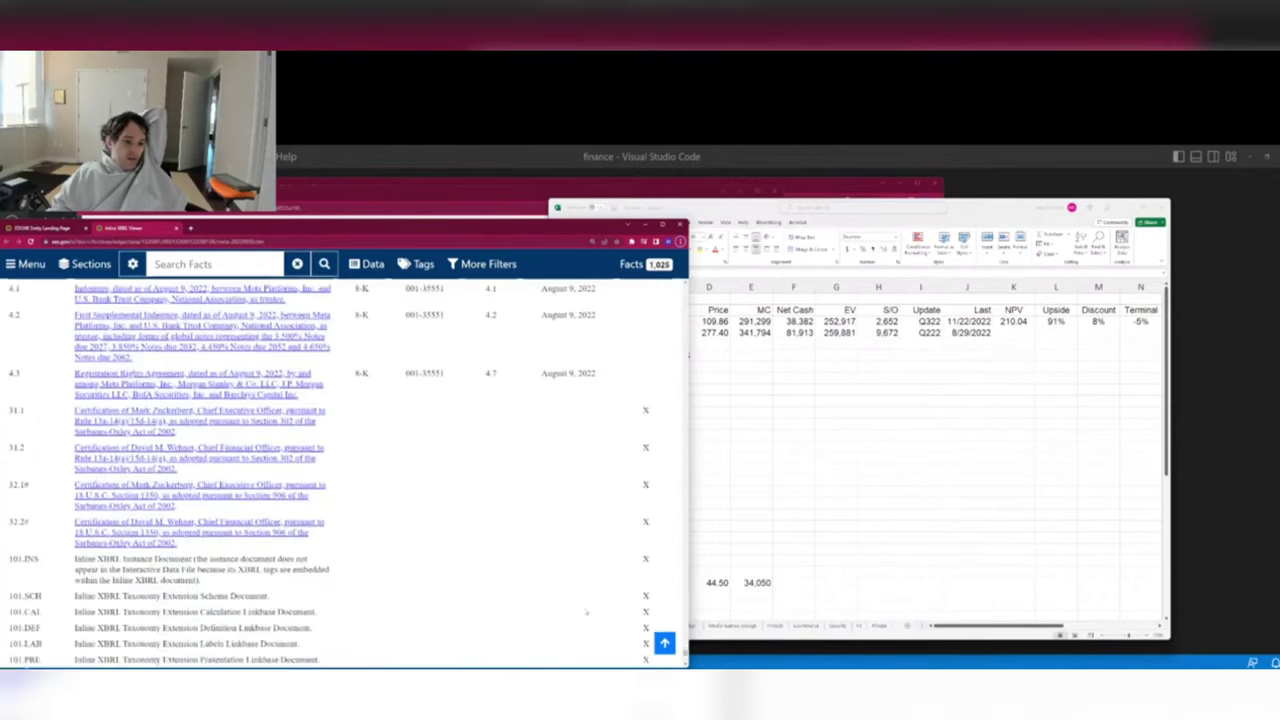
Jump back to the top and scroll down to Note 2 Revenue's source and geography tables.
{"action": "key", "text": "Home"}
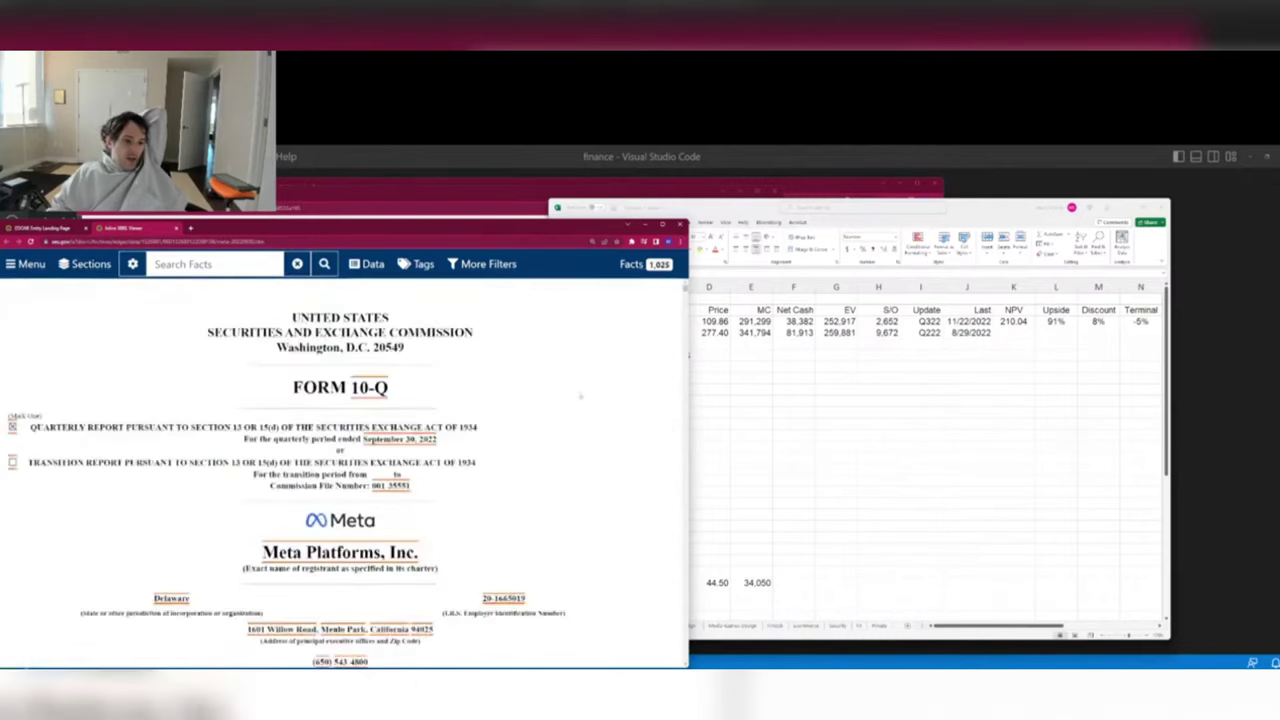
{"action": "scroll", "coordinate": [513, 449], "scroll_direction": "down", "scroll_amount": 10}
{"action": "scroll", "coordinate": [513, 449], "scroll_direction": "down", "scroll_amount": 15}
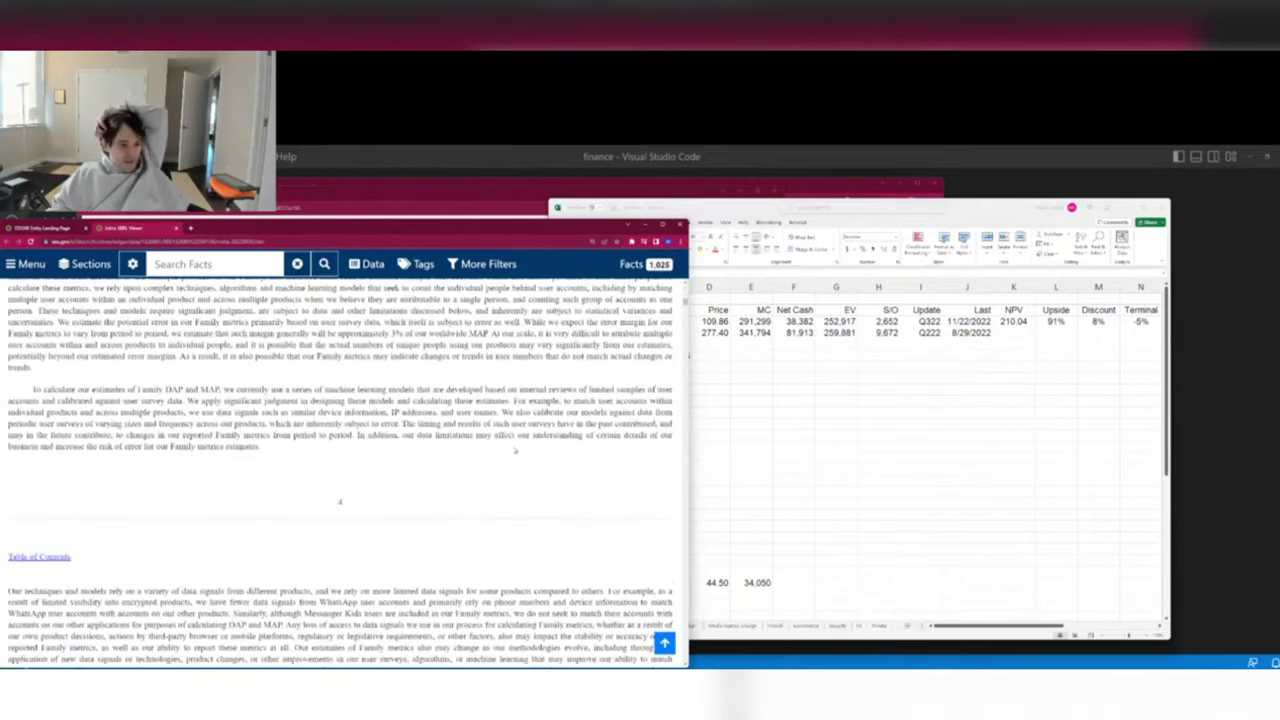
{"action": "scroll", "coordinate": [515, 450], "scroll_direction": "down", "scroll_amount": 4}
{"action": "scroll", "coordinate": [515, 450], "scroll_direction": "down", "scroll_amount": 12}
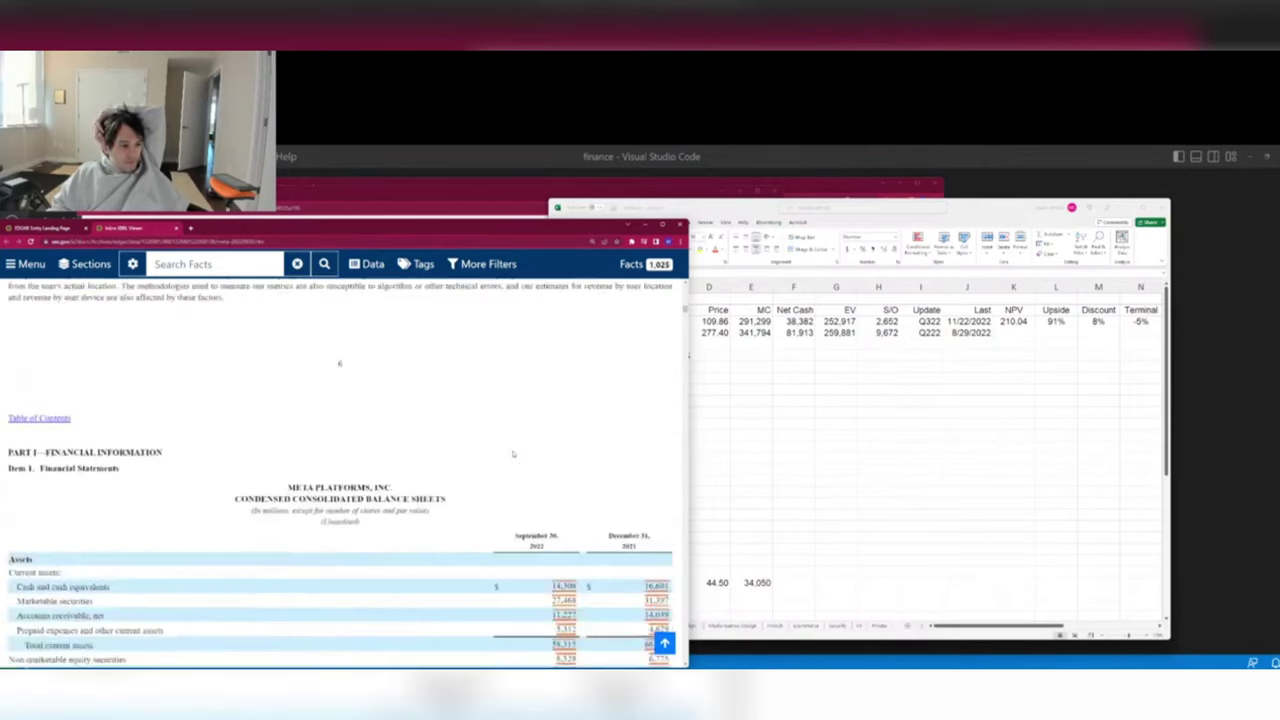
{"action": "scroll", "coordinate": [513, 454], "scroll_direction": "up", "scroll_amount": 4}
{"action": "scroll", "coordinate": [513, 454], "scroll_direction": "down", "scroll_amount": 1}
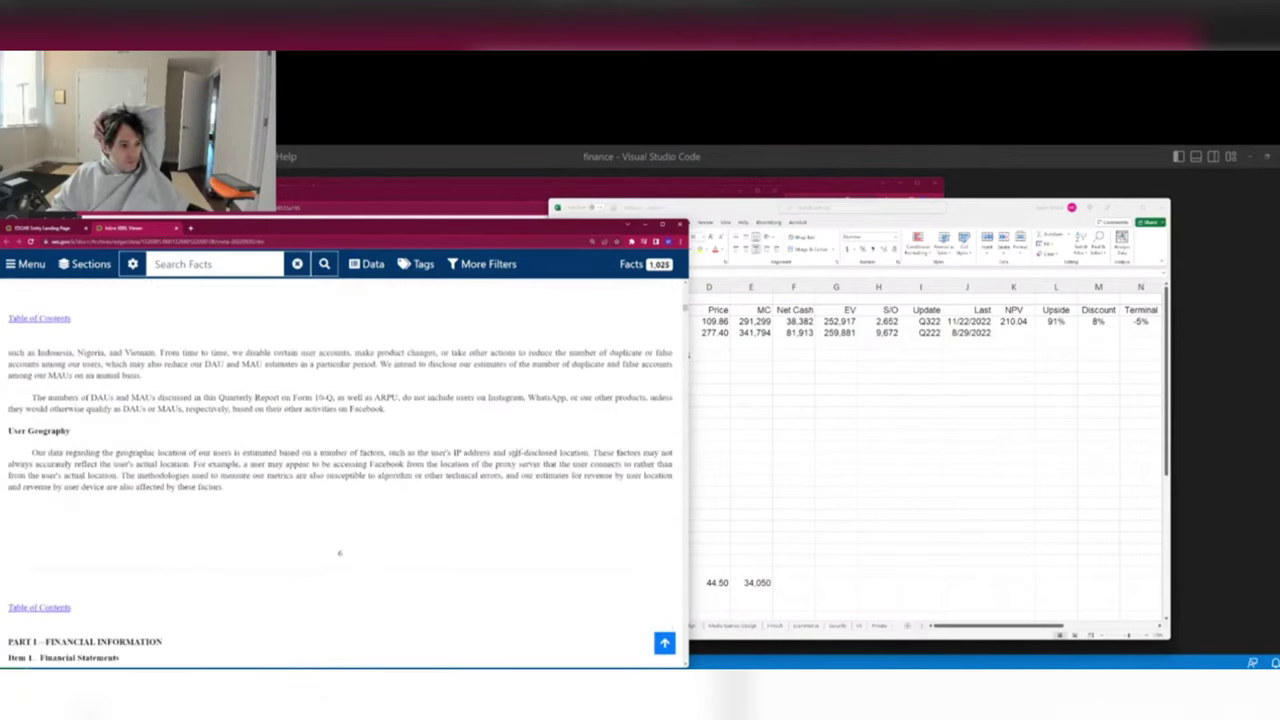
{"action": "scroll", "coordinate": [515, 452], "scroll_direction": "down", "scroll_amount": 20}
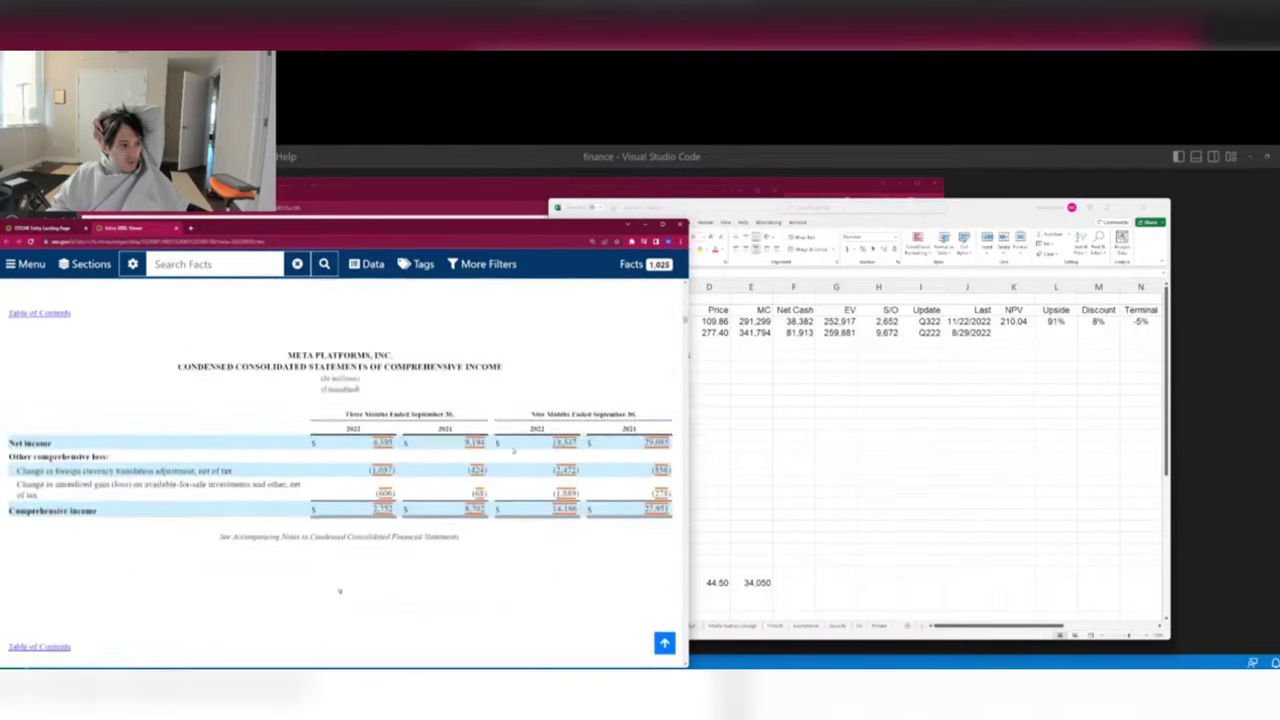
{"action": "scroll", "coordinate": [513, 452], "scroll_direction": "down", "scroll_amount": 20}
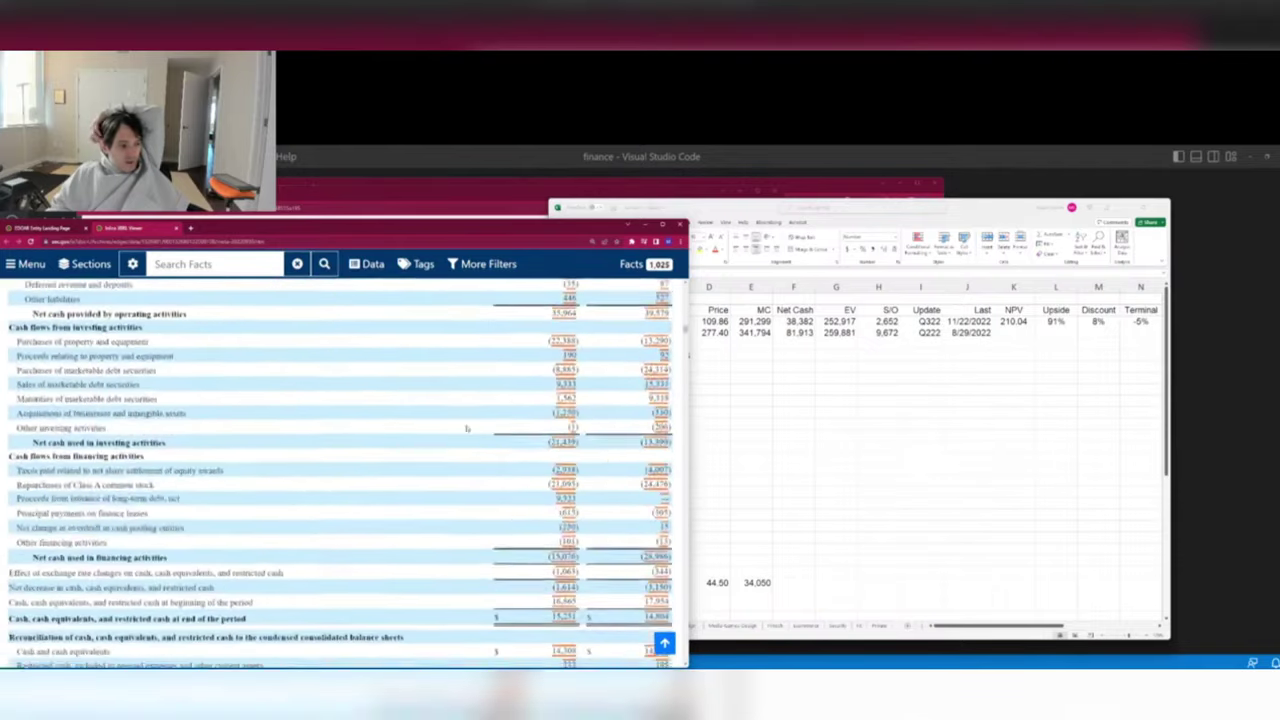
{"action": "scroll", "coordinate": [466, 428], "scroll_direction": "down", "scroll_amount": 20}
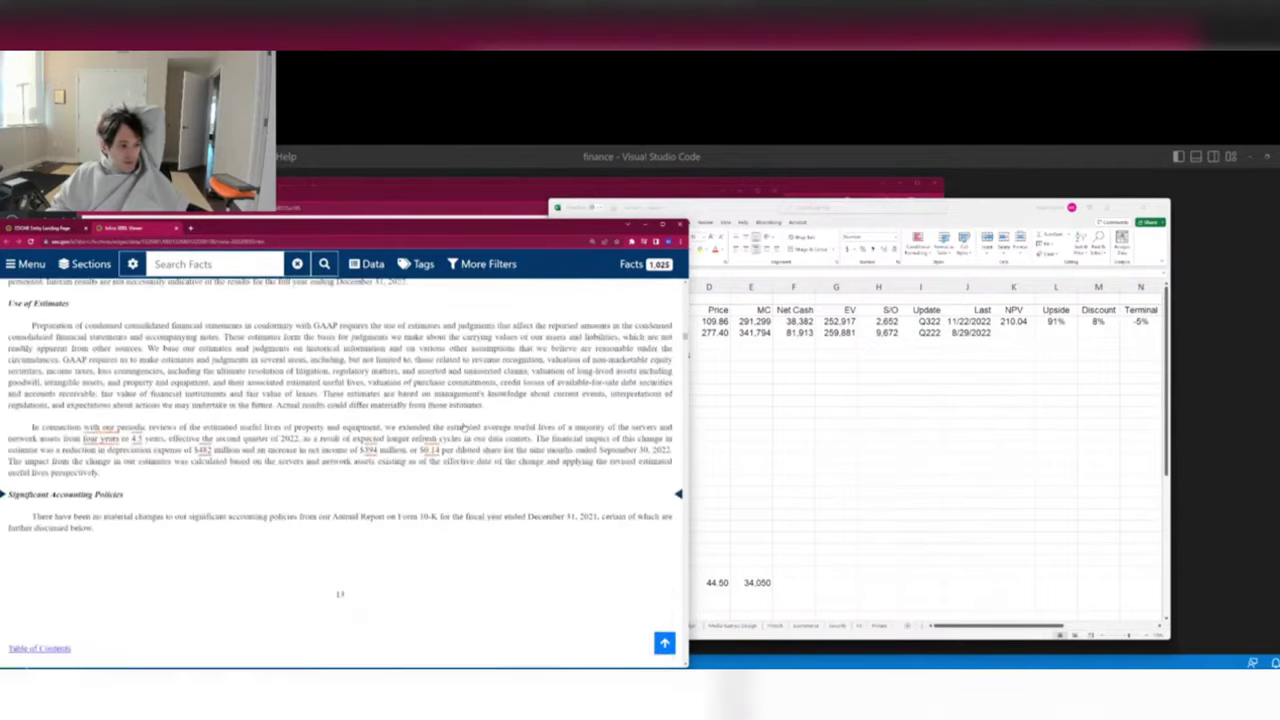
{"action": "scroll", "coordinate": [463, 427], "scroll_direction": "down", "scroll_amount": 10}
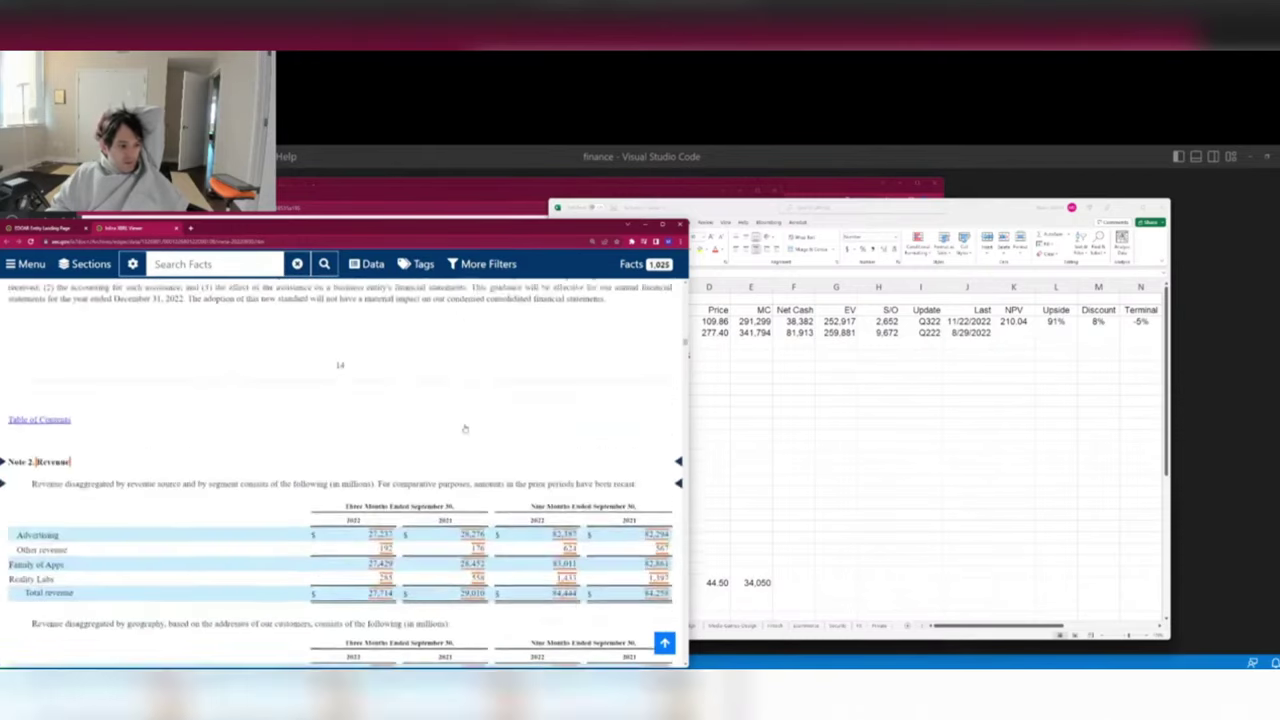
{"action": "scroll", "coordinate": [464, 428], "scroll_direction": "down", "scroll_amount": 1}
On the Meta workbook's Model sheet, enter 11966 as Q322 USCA Ads in cell U21.
{"action": "left_click", "coordinate": [852, 413]}
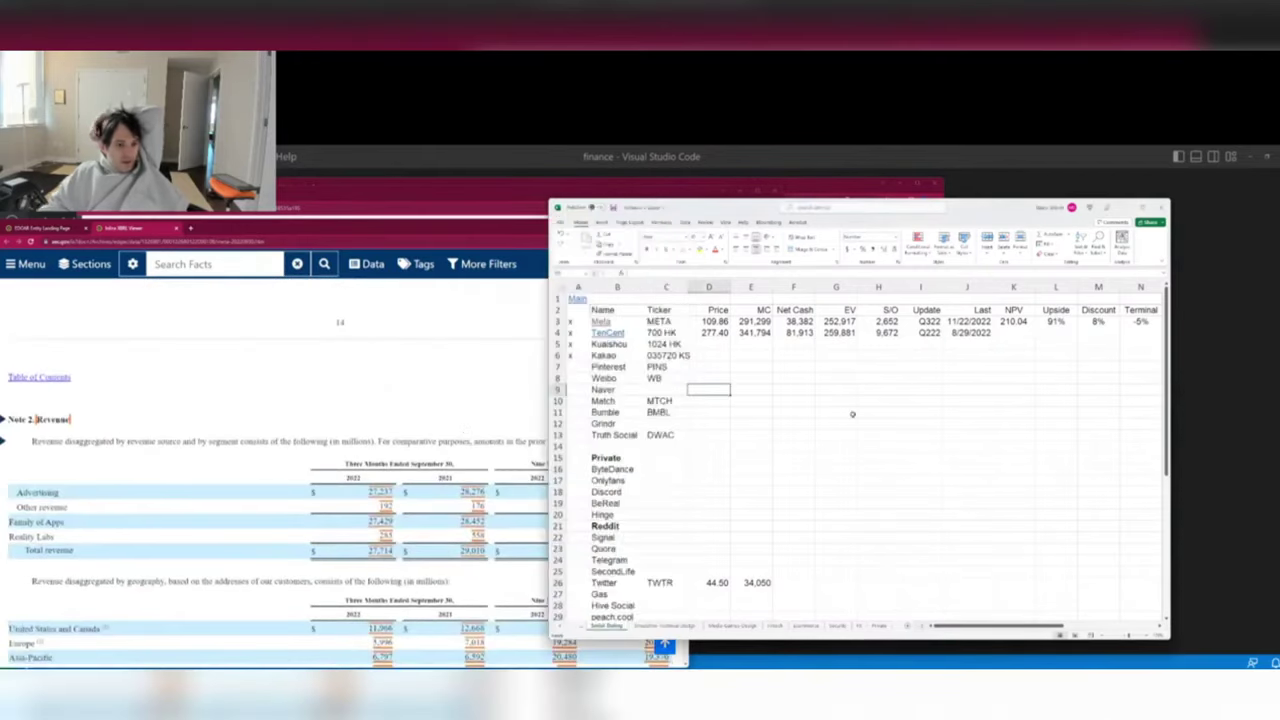
{"action": "key", "text": "ctrl+Tab"}
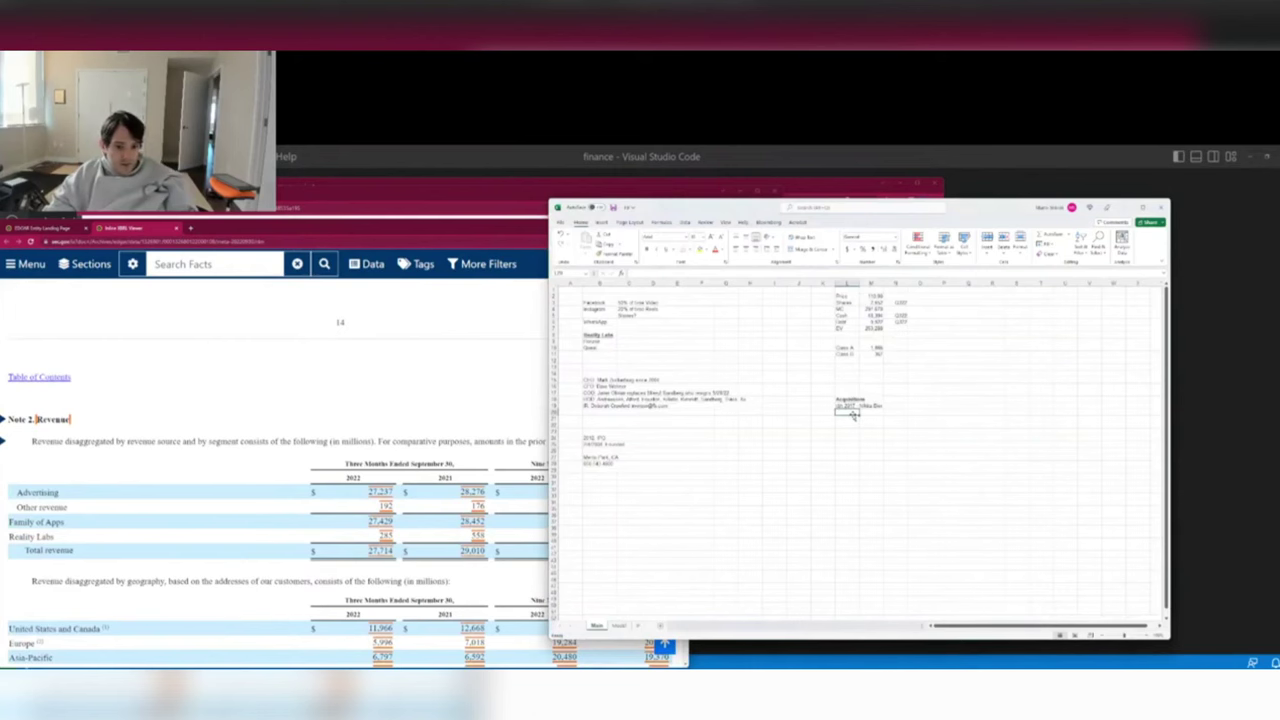
{"action": "key", "text": "ctrl+Page_Down"}
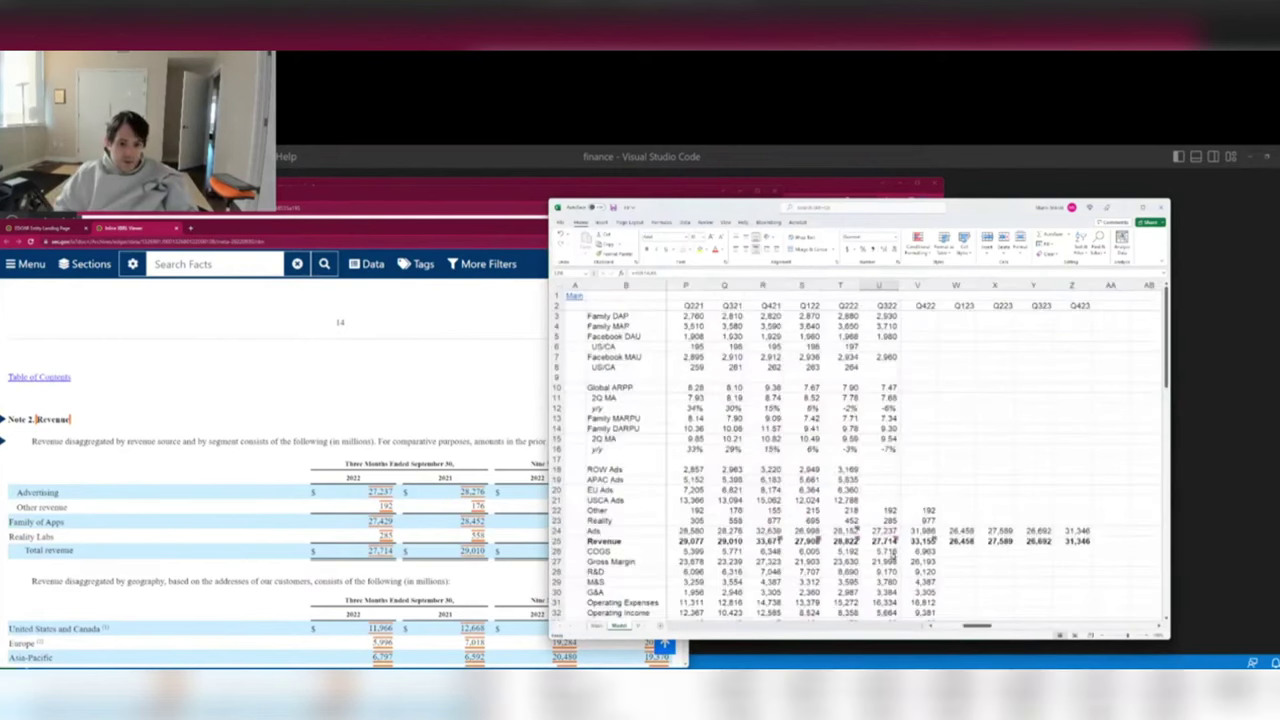
{"action": "left_click", "coordinate": [878, 469]}
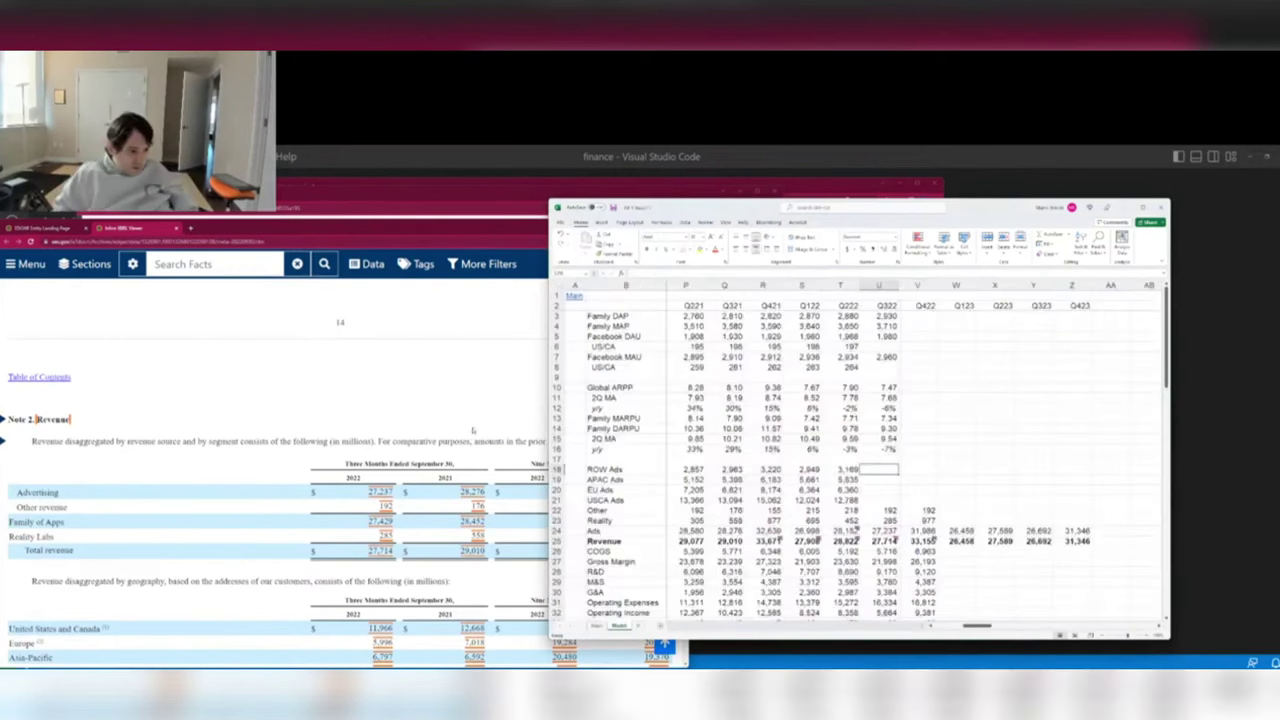
{"action": "scroll", "coordinate": [474, 430], "scroll_direction": "down", "scroll_amount": 2}
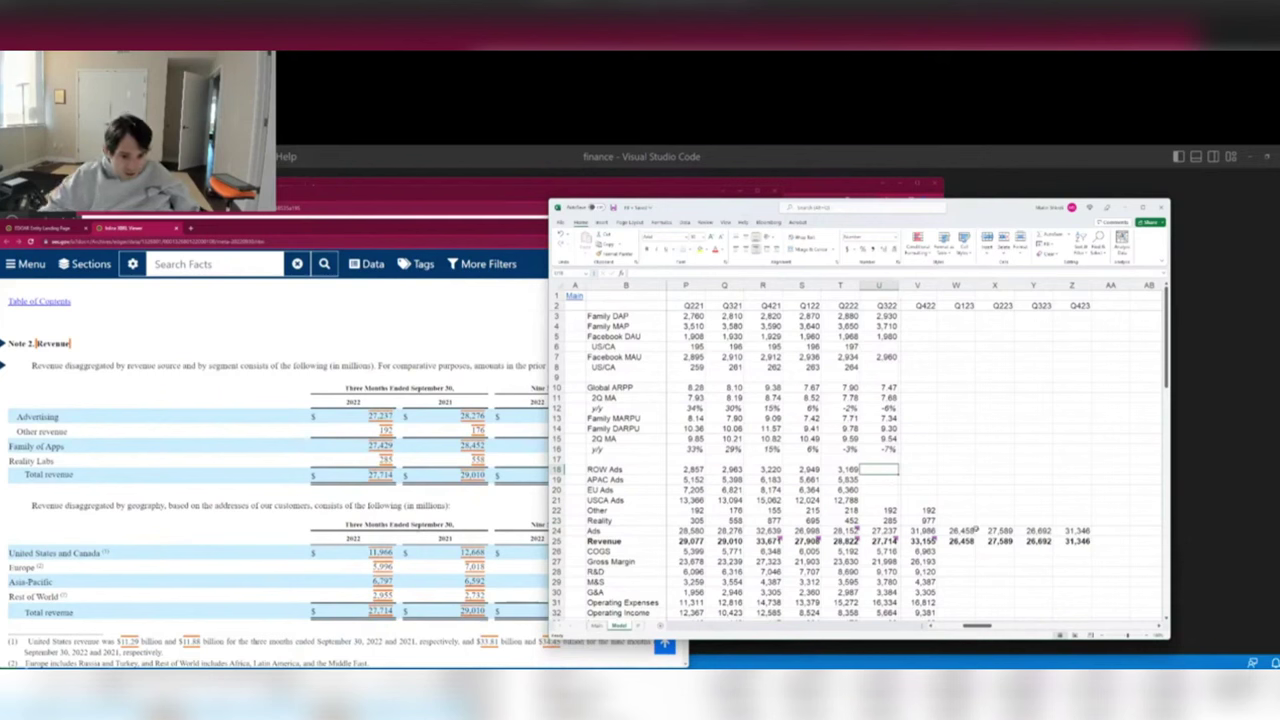
{"action": "key", "text": "Down"}
{"action": "key", "text": "Down"}
{"action": "key", "text": "Down"}
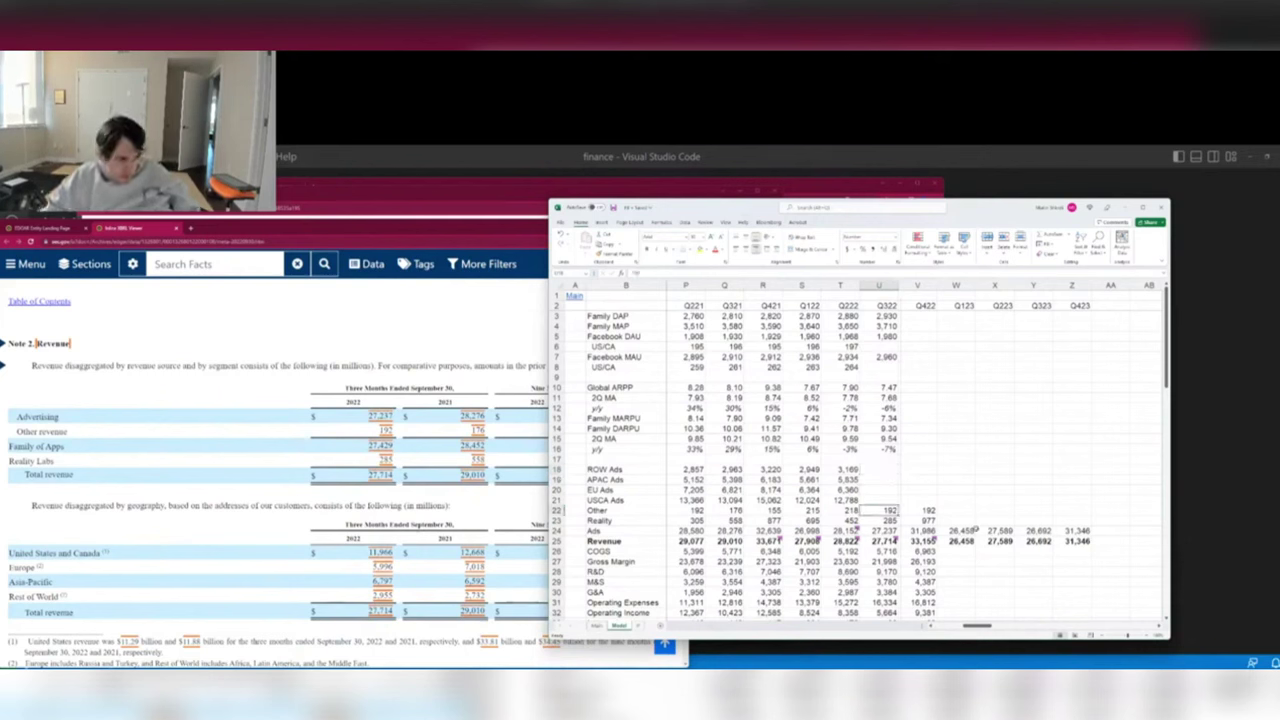
{"action": "type", "text": "1"}
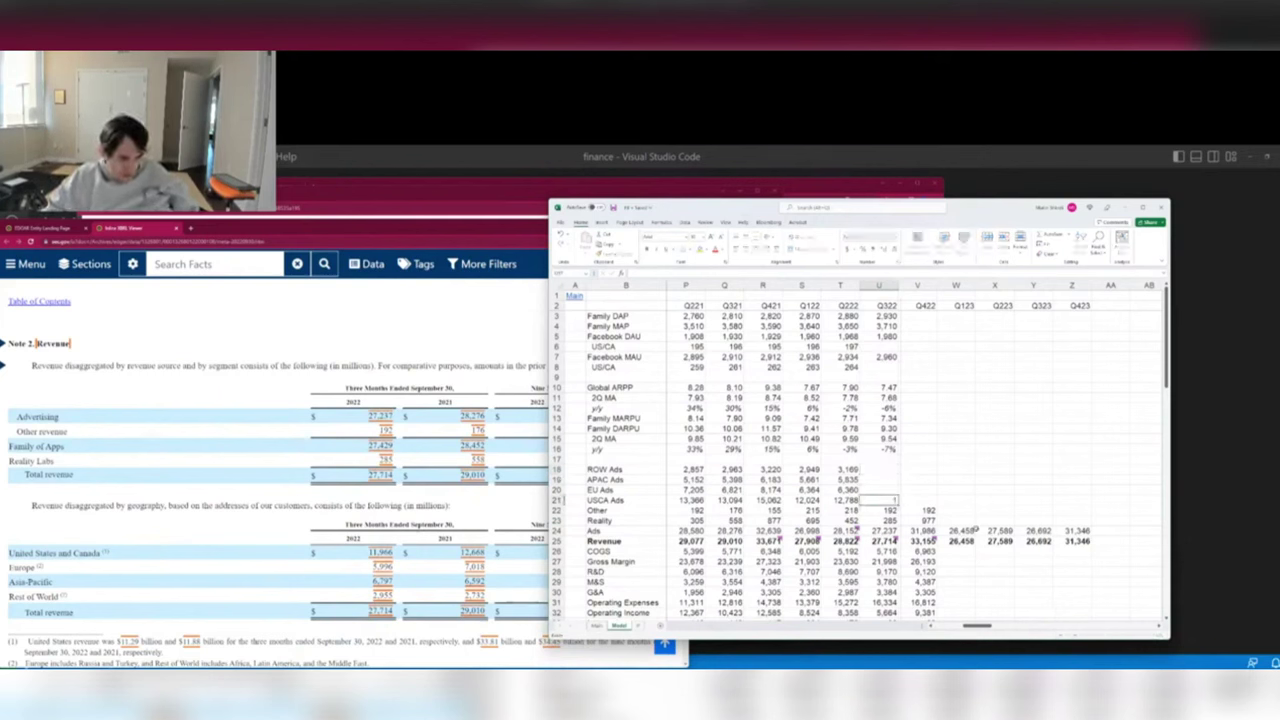
{"action": "type", "text": "198"}
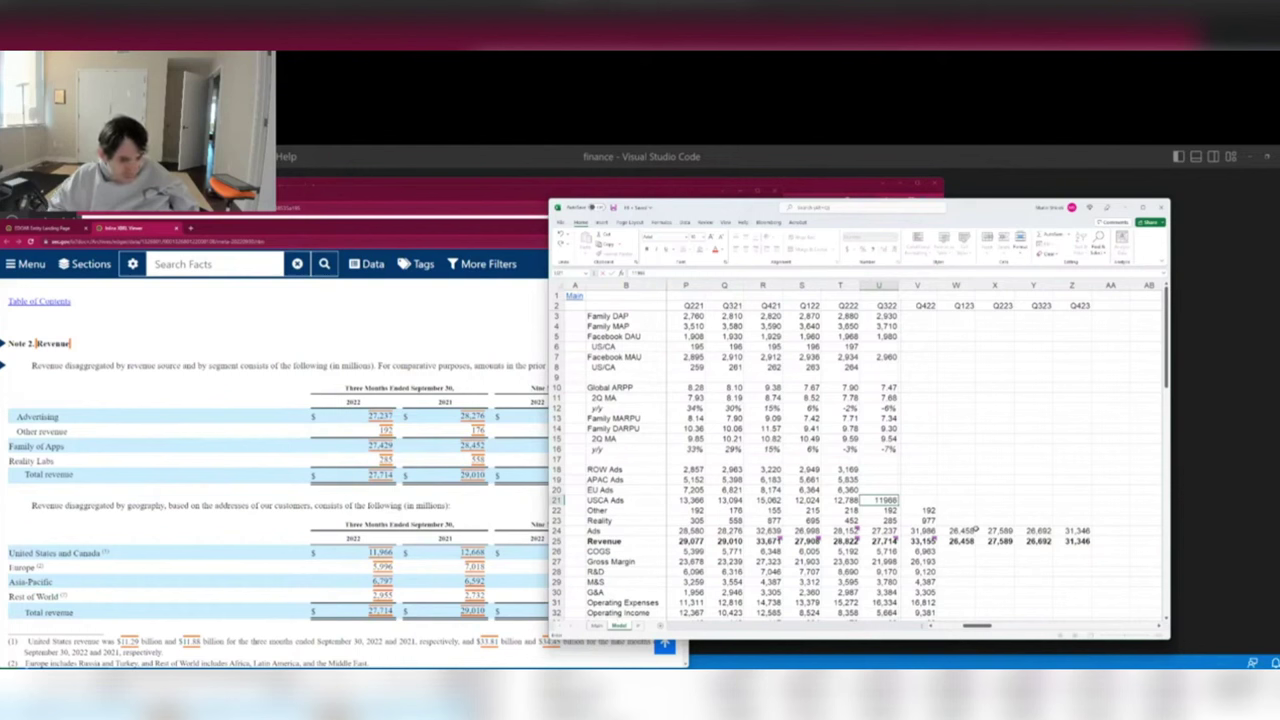
Compare the Q321 USCA Ads figure against the filing and close its nested facts popup.
{"action": "left_click", "coordinate": [167, 485]}
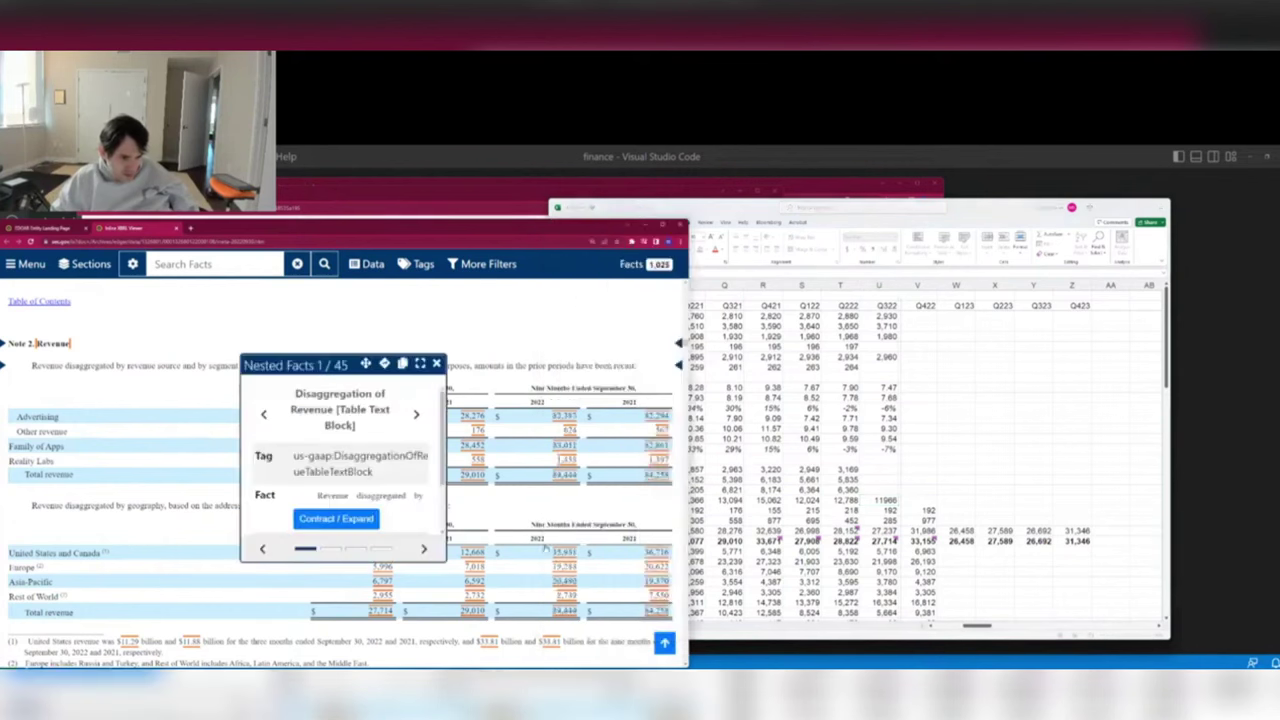
{"action": "left_click", "coordinate": [931, 446]}
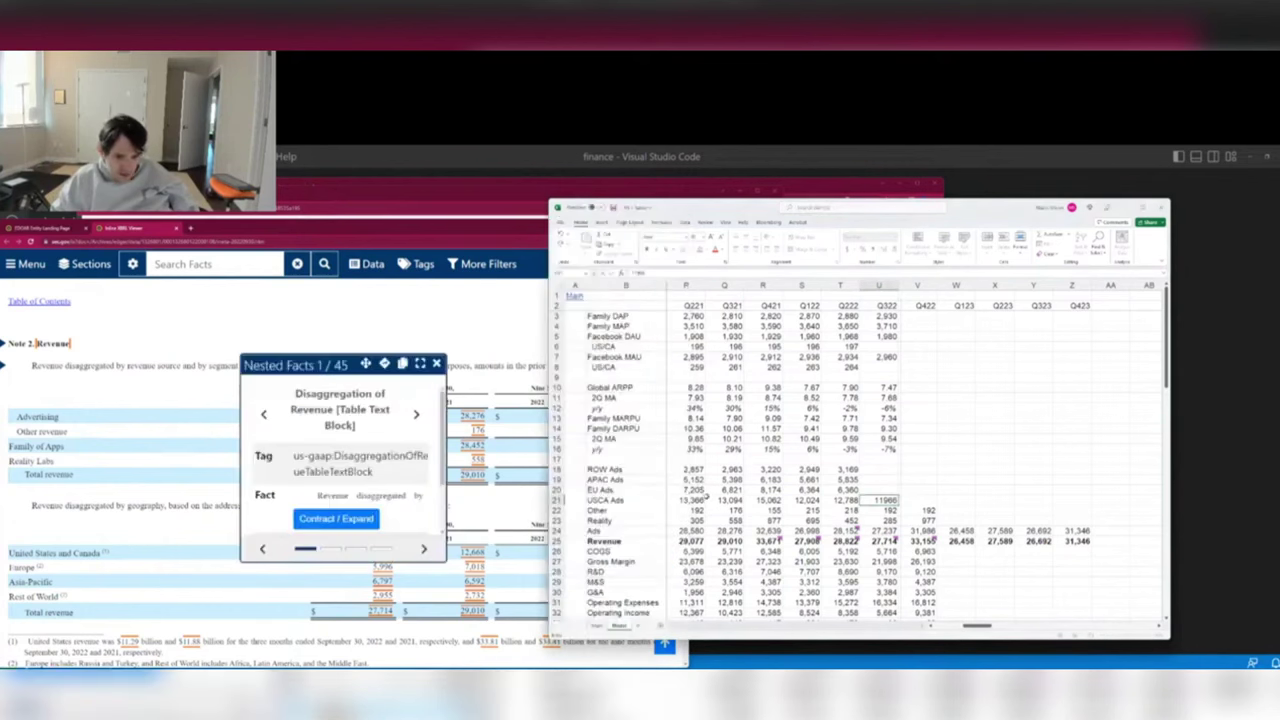
{"action": "left_click", "coordinate": [722, 500]}
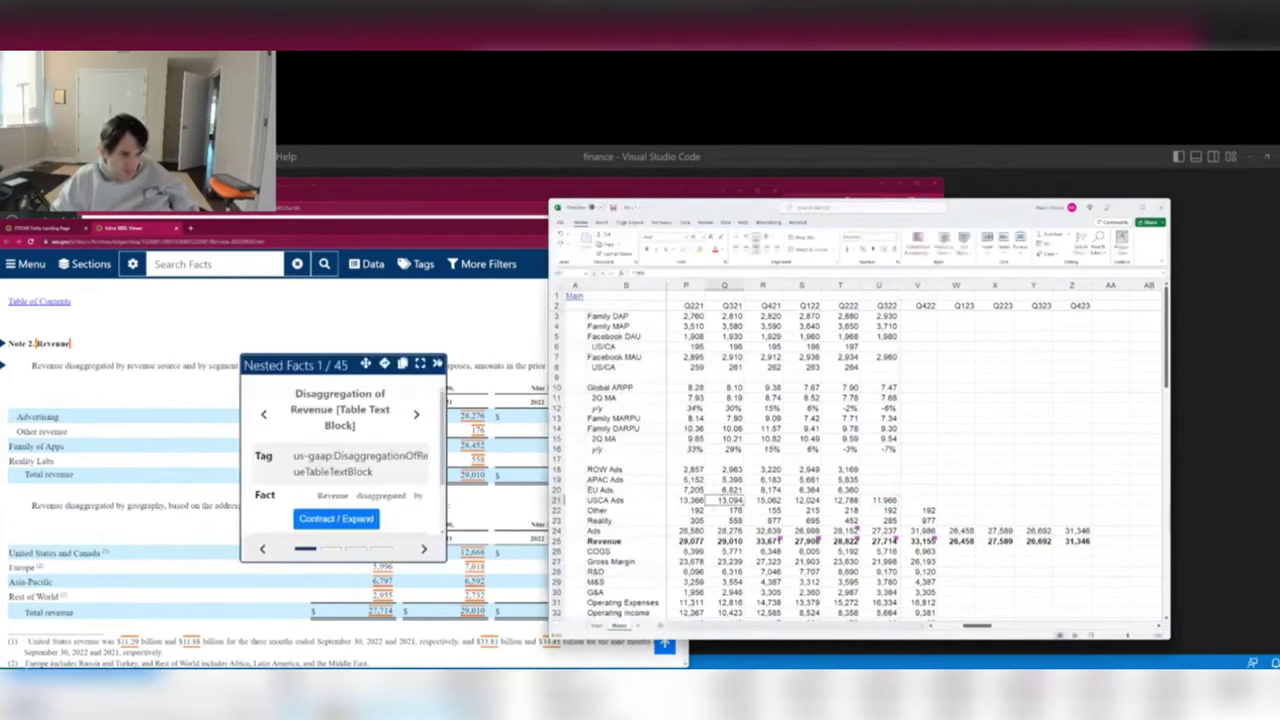
{"action": "left_click", "coordinate": [437, 364]}
{"action": "left_click", "coordinate": [828, 458]}
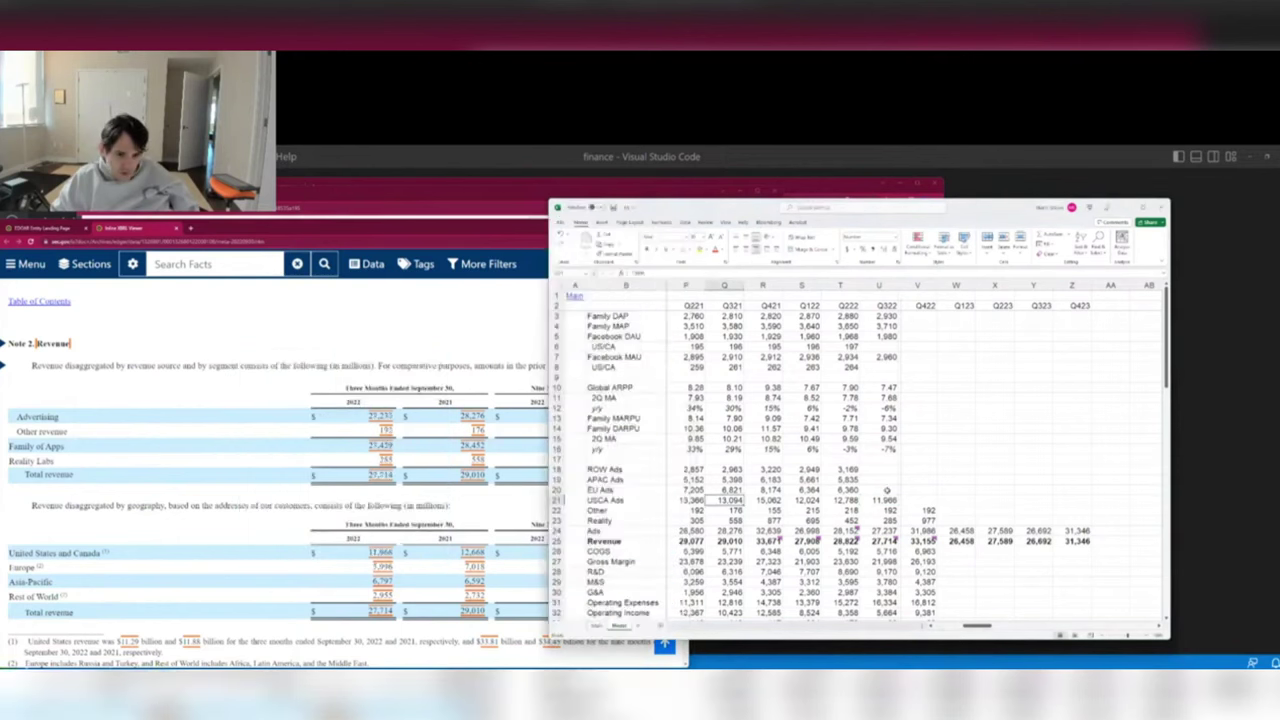
Enter 5996 as Q322 EU Ads and add a comment to the Q321 EU Ads cell.
{"action": "left_click", "coordinate": [884, 490]}
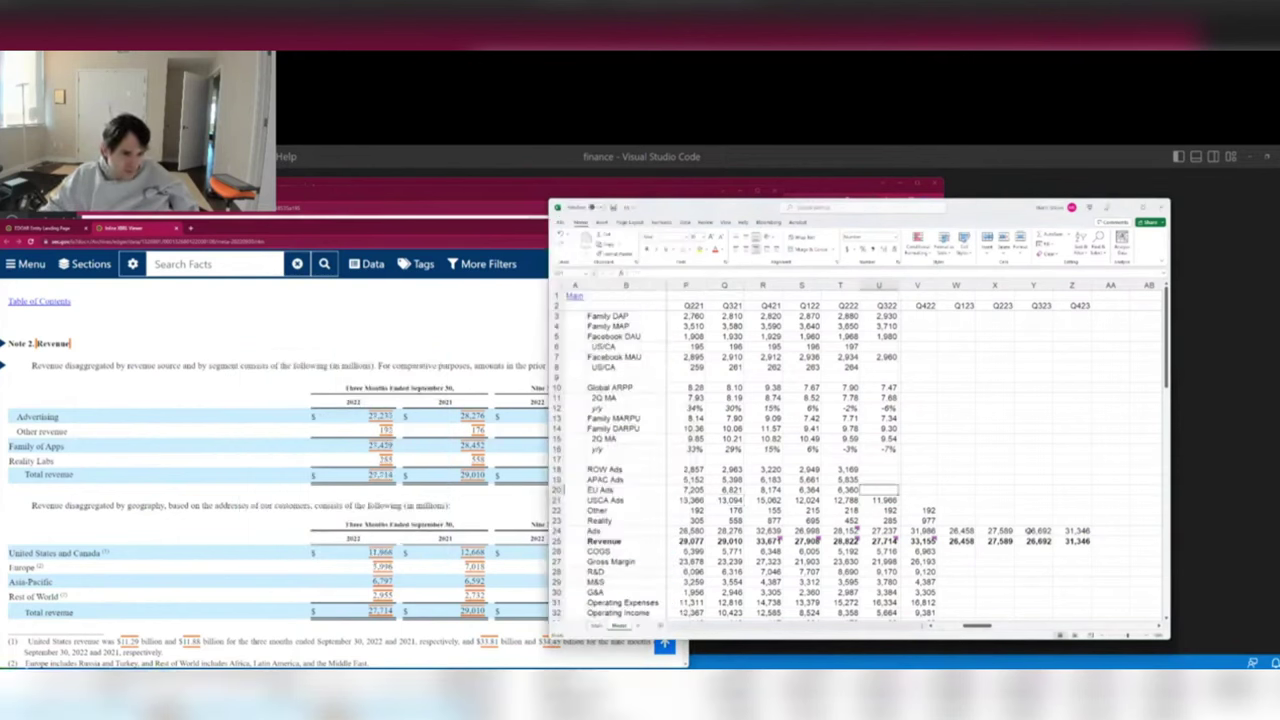
{"action": "type", "text": "5996"}
{"action": "key", "text": "Return"}
{"action": "key", "text": "Up"}
{"action": "key", "text": "Left"}
{"action": "key", "text": "Left"}
{"action": "key", "text": "Left"}
{"action": "key", "text": "Left"}
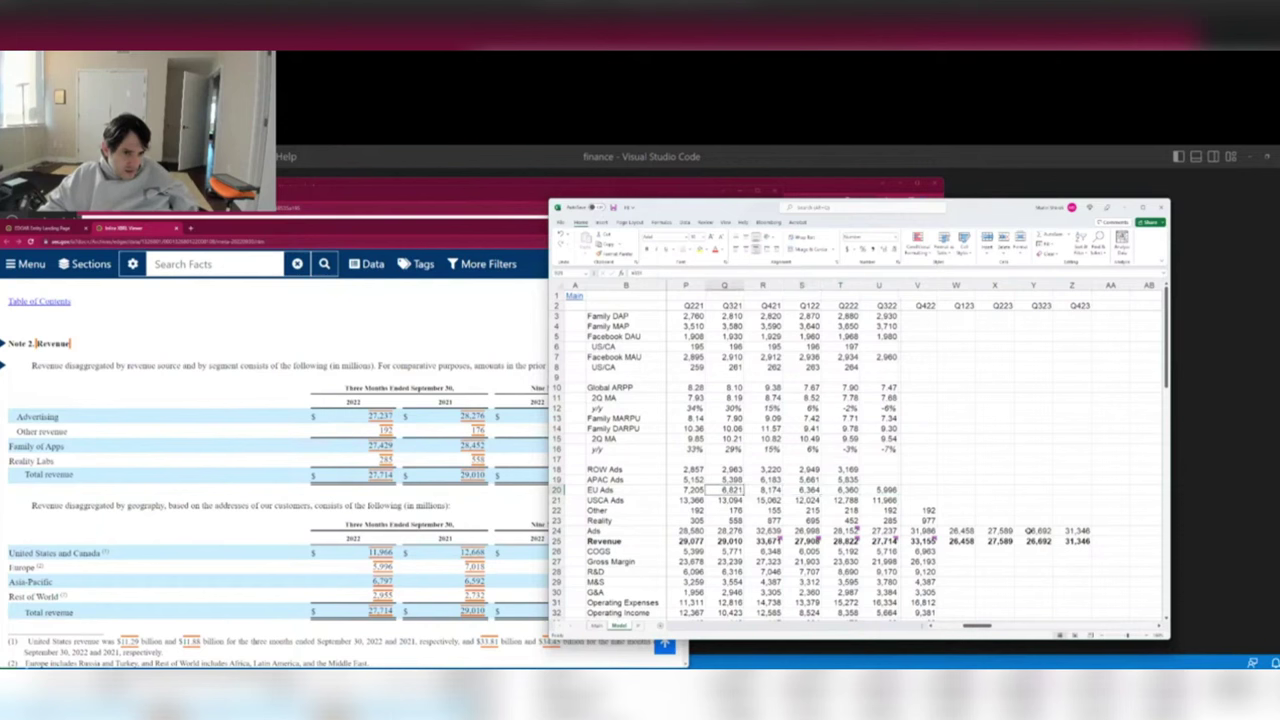
{"action": "right_click", "coordinate": [745, 490]}
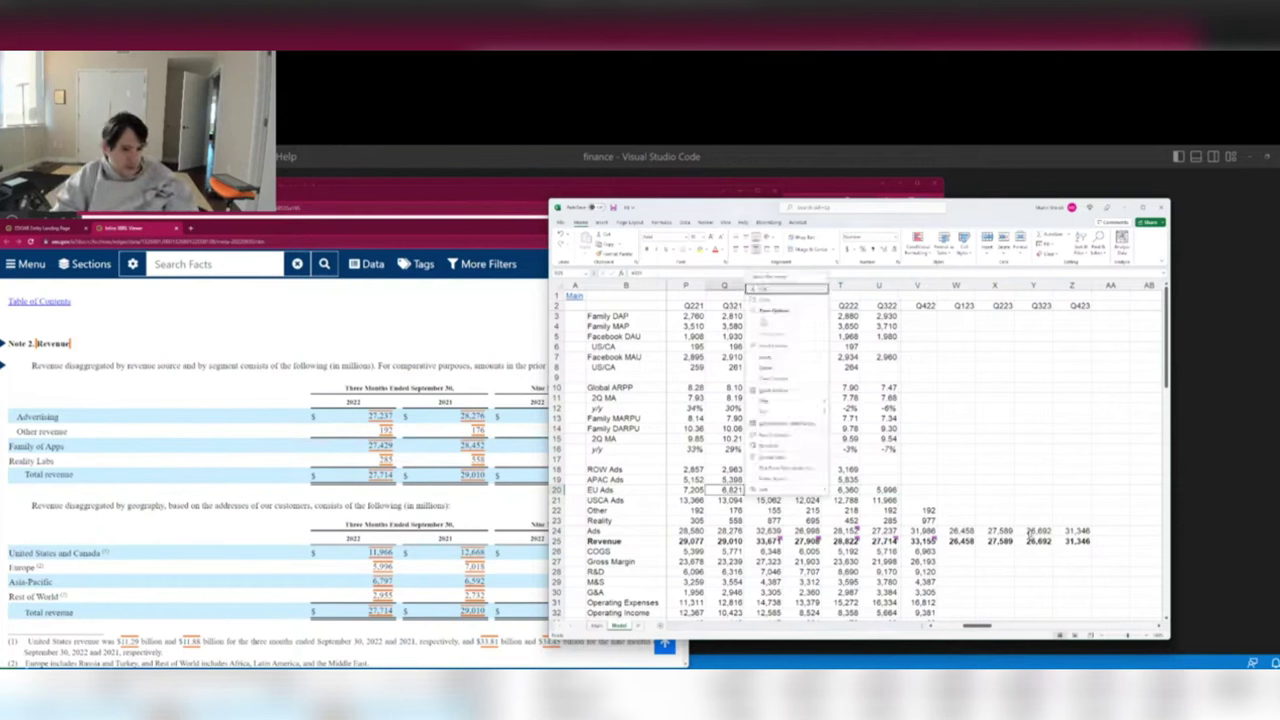
{"action": "left_click", "coordinate": [775, 480]}
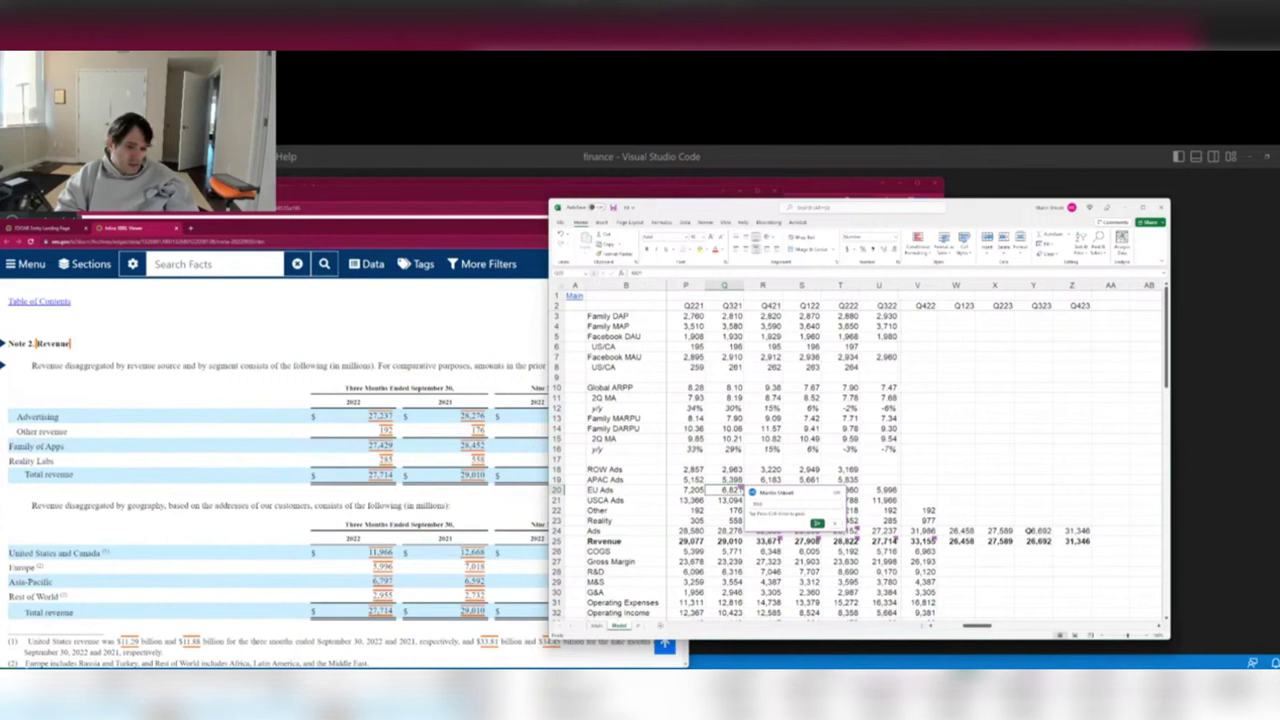
{"action": "key", "text": "ctrl+Return"}
{"action": "key", "text": "Escape"}
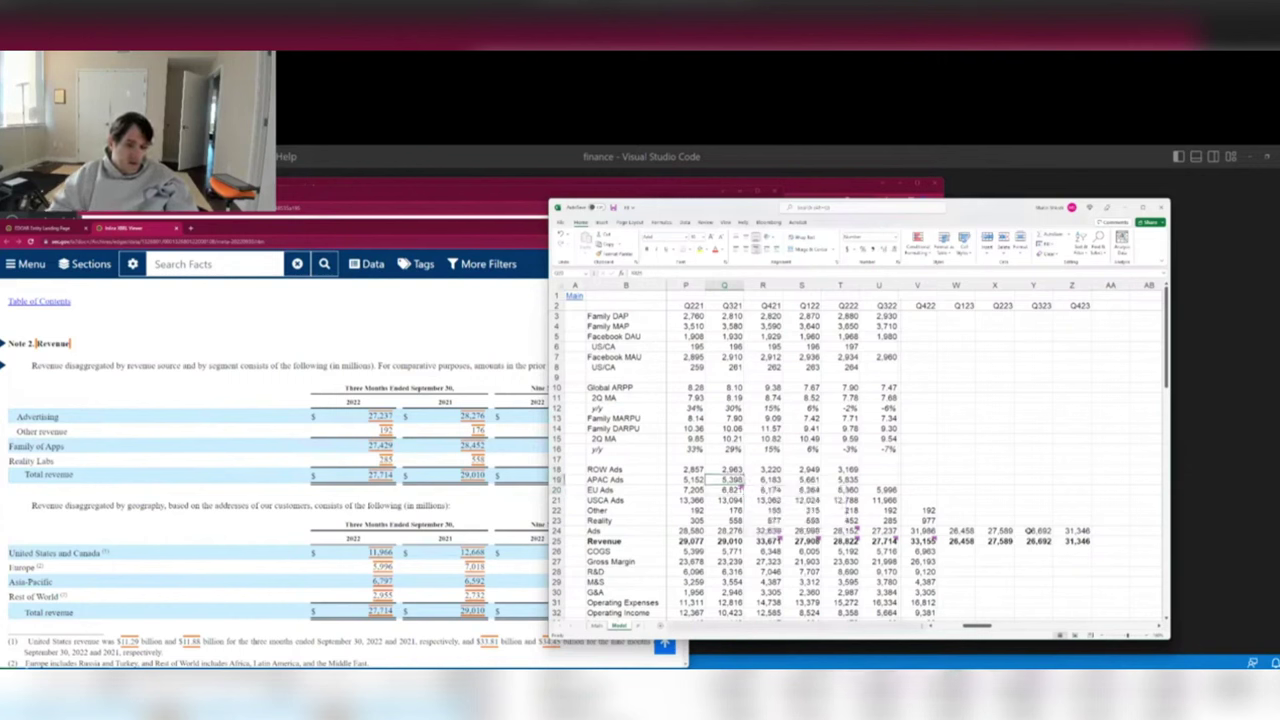
Add a comment to the Q321 USCA Ads cell.
{"action": "key", "text": "Down"}
{"action": "key", "text": "shift+F10"}
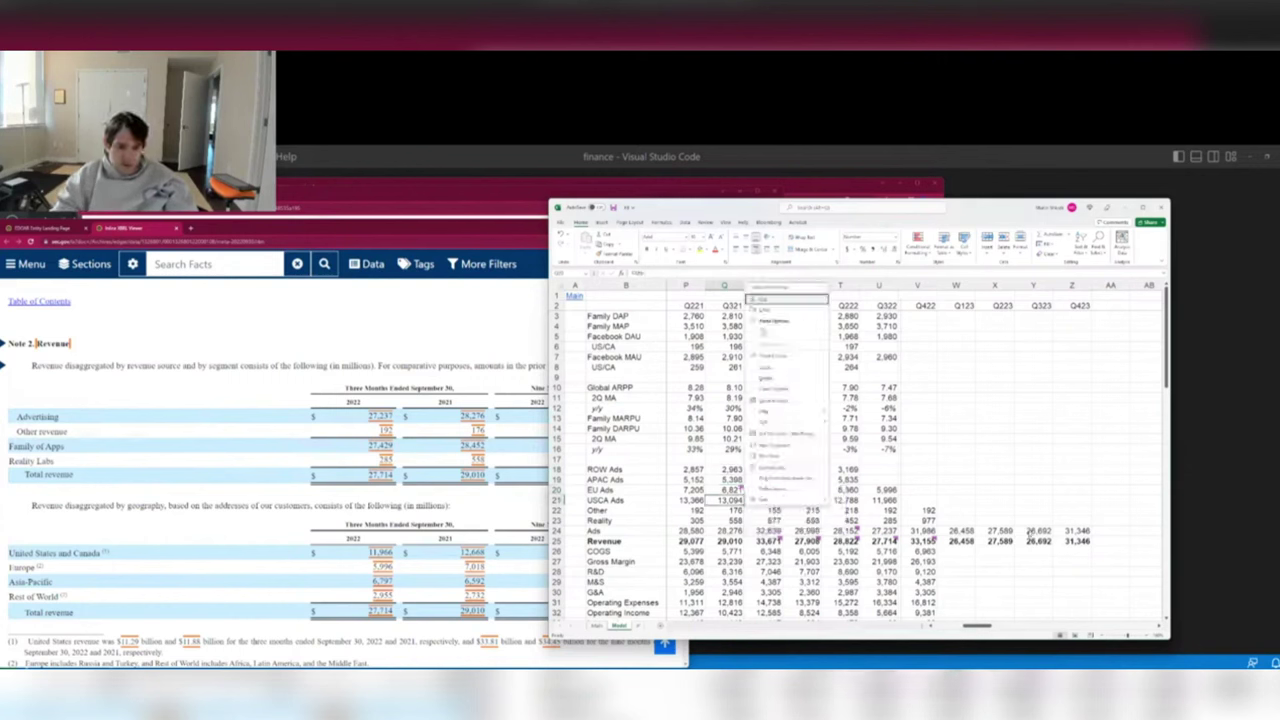
{"action": "type", "text": "mT"}
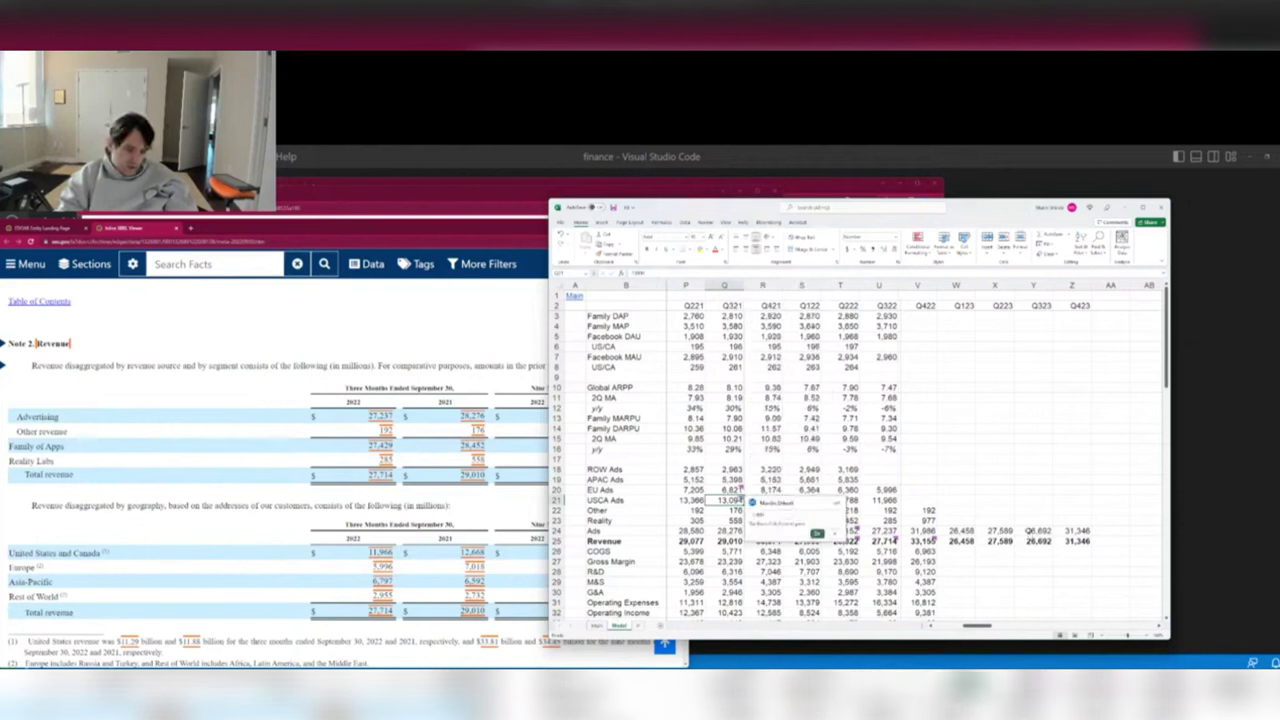
{"action": "key", "text": "ctrl+Return"}
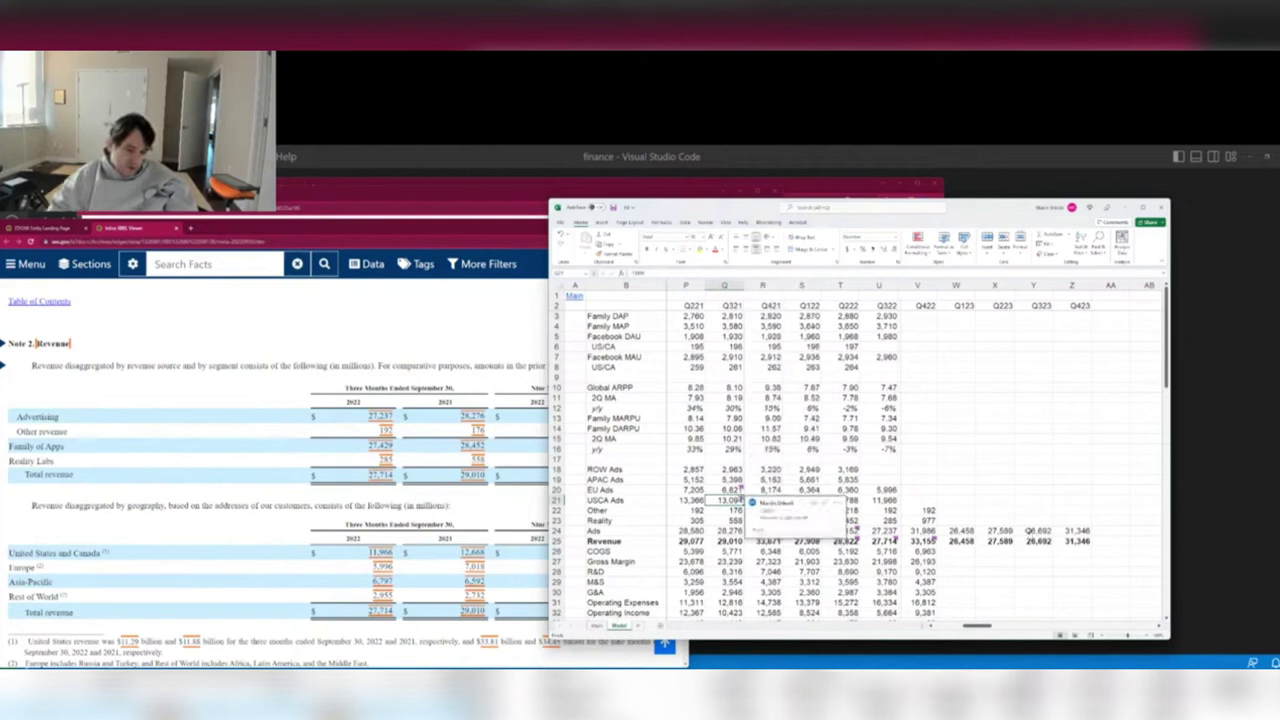
{"action": "key", "text": "Escape"}
Enter 67 as Q322 APAC Ads and add a comment to the Q321 APAC Ads cell.
{"action": "key", "text": "Right"}
{"action": "key", "text": "Right"}
{"action": "key", "text": "Right"}
{"action": "key", "text": "Right"}
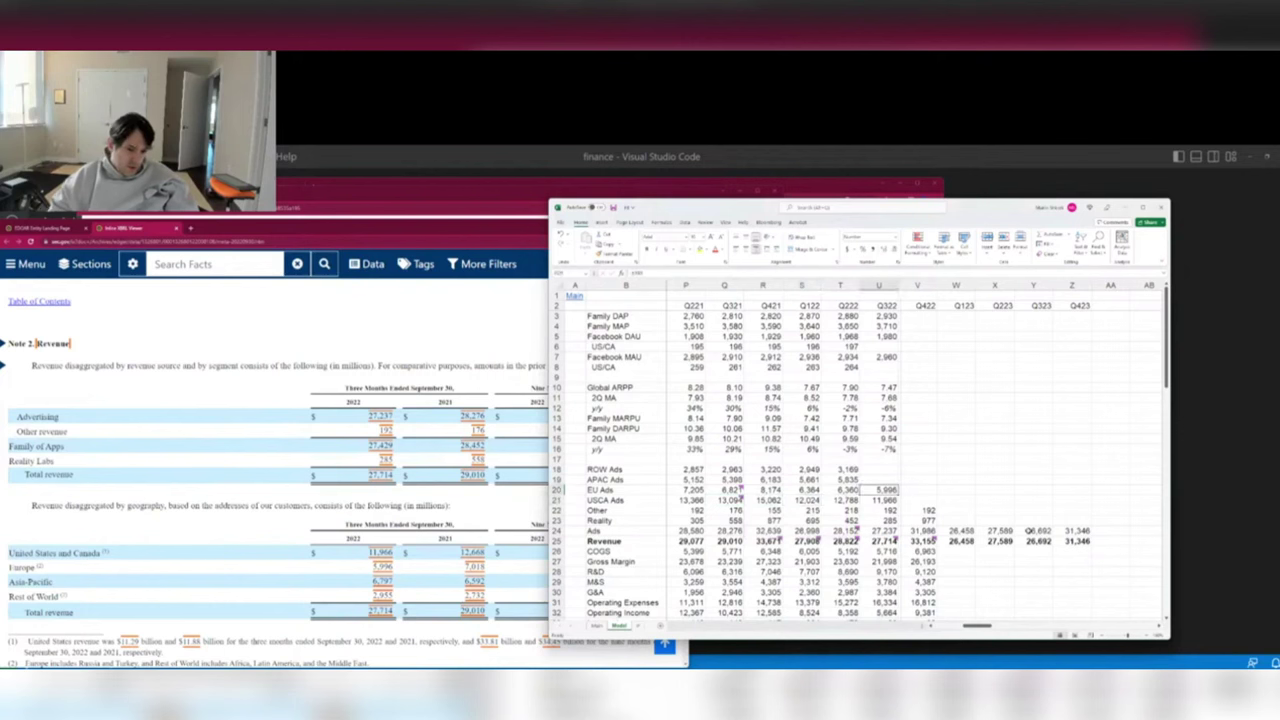
{"action": "key", "text": "Up"}
{"action": "key", "text": "Up"}
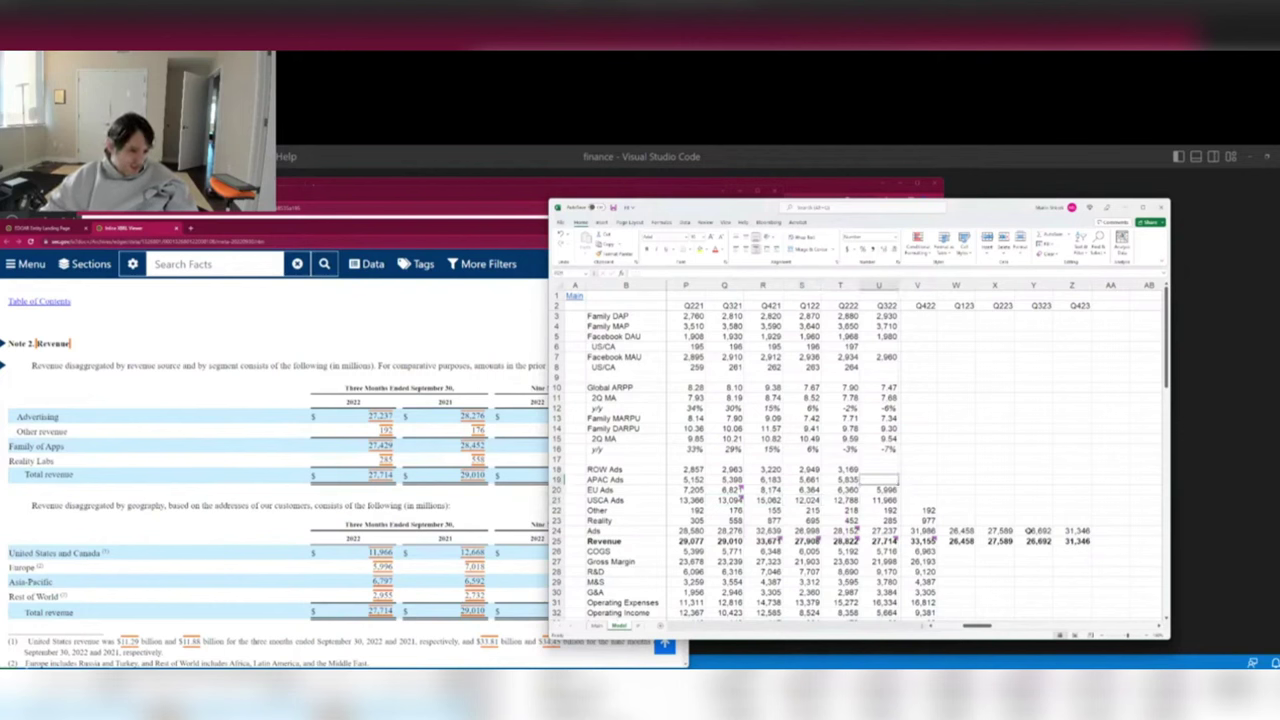
{"action": "type", "text": "6797"}
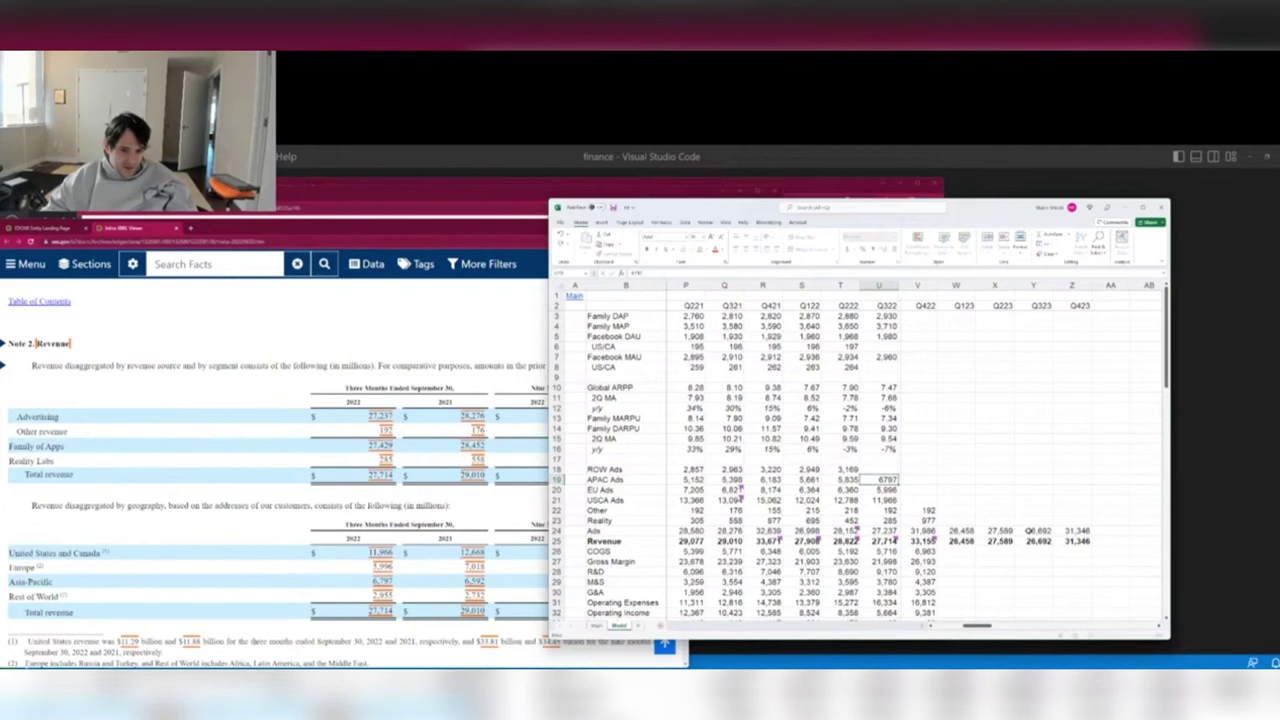
{"action": "left_click", "coordinate": [724, 479]}
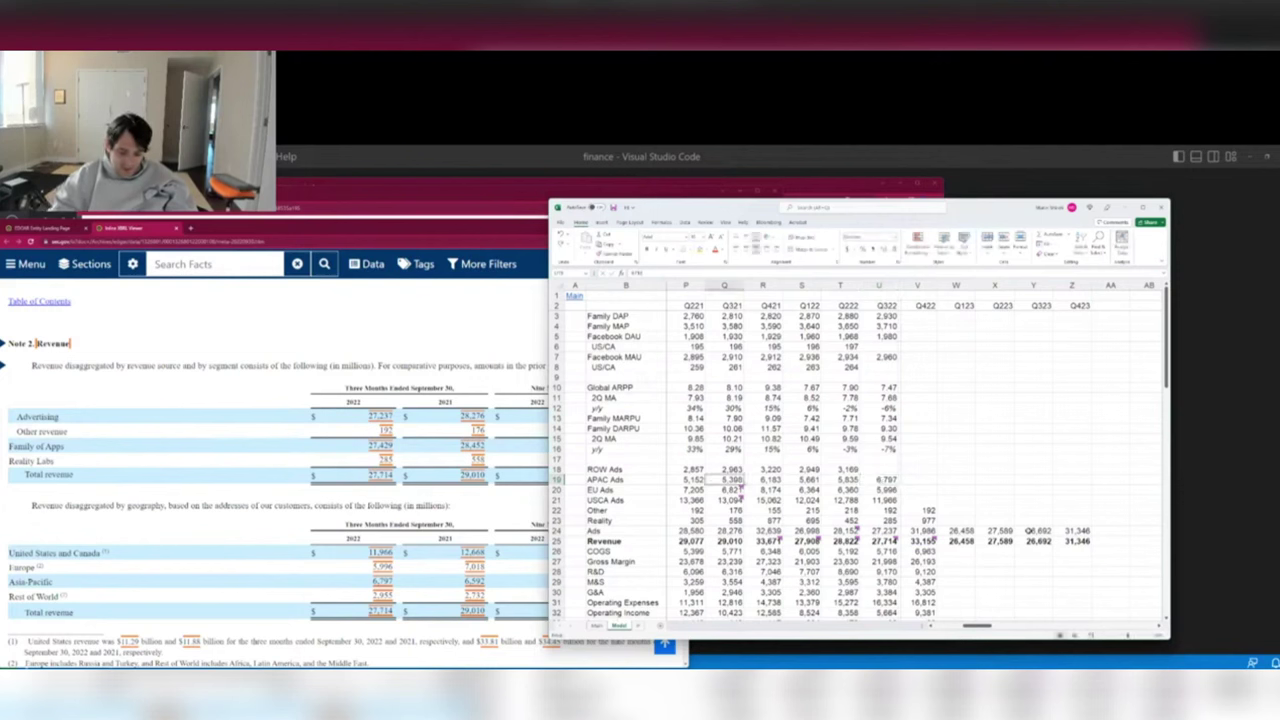
{"action": "right_click", "coordinate": [724, 479]}
{"action": "left_click", "coordinate": [785, 400]}
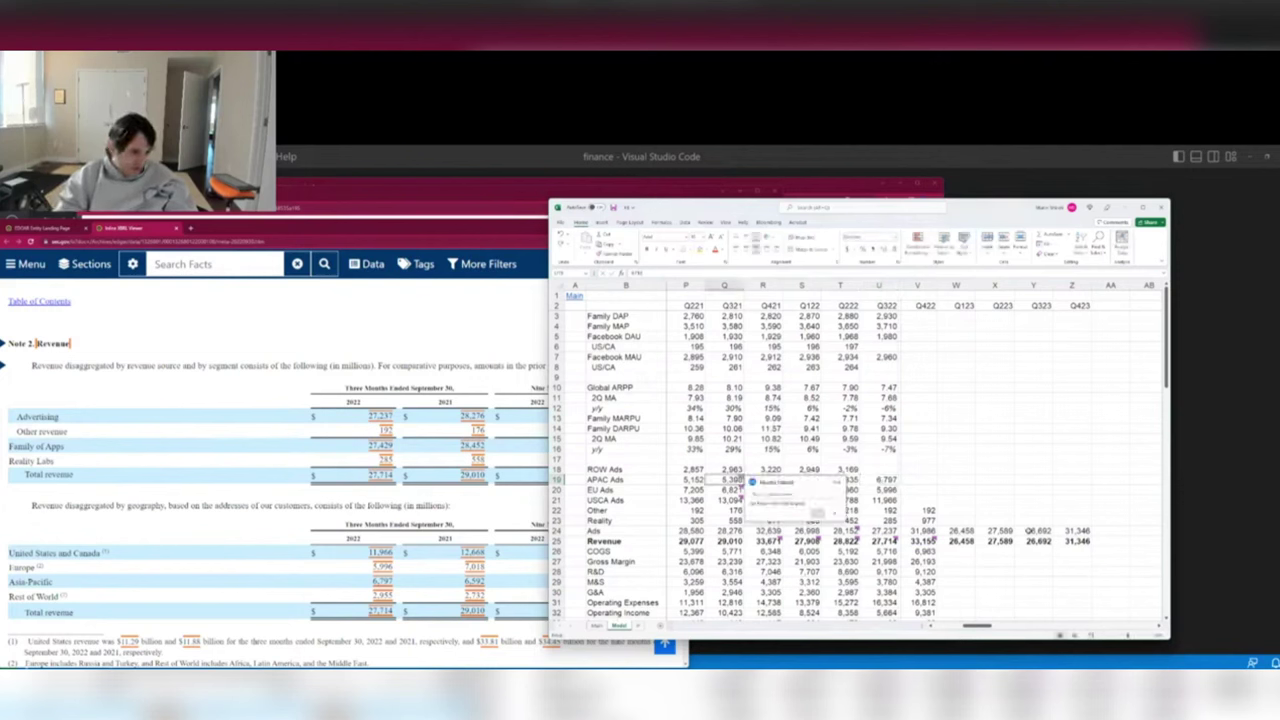
{"action": "type", "text": "s"}
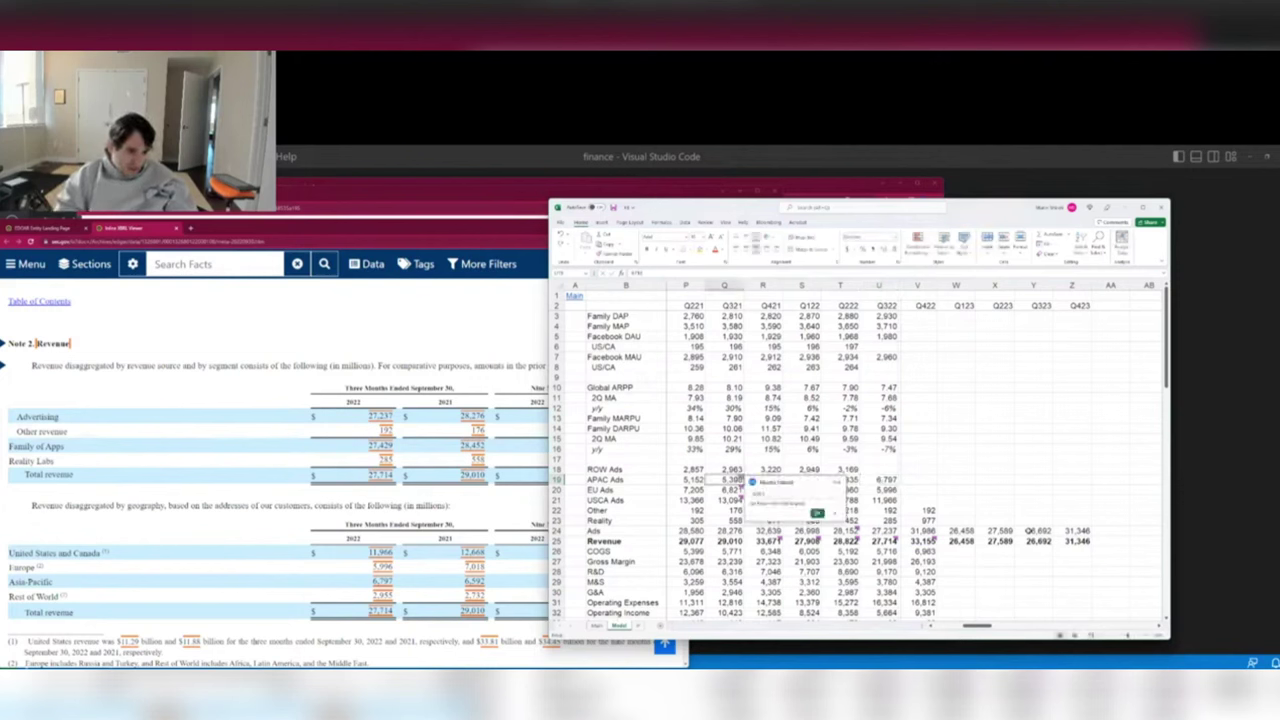
{"action": "key", "text": "ctrl+Return"}
{"action": "key", "text": "Up"}
Enter 295 as Q322 ROW Ads, then clear the Q322 regional ads cells U18:U21.
{"action": "key", "text": "Right"}
{"action": "key", "text": "Right"}
{"action": "key", "text": "Right"}
{"action": "key", "text": "Right"}
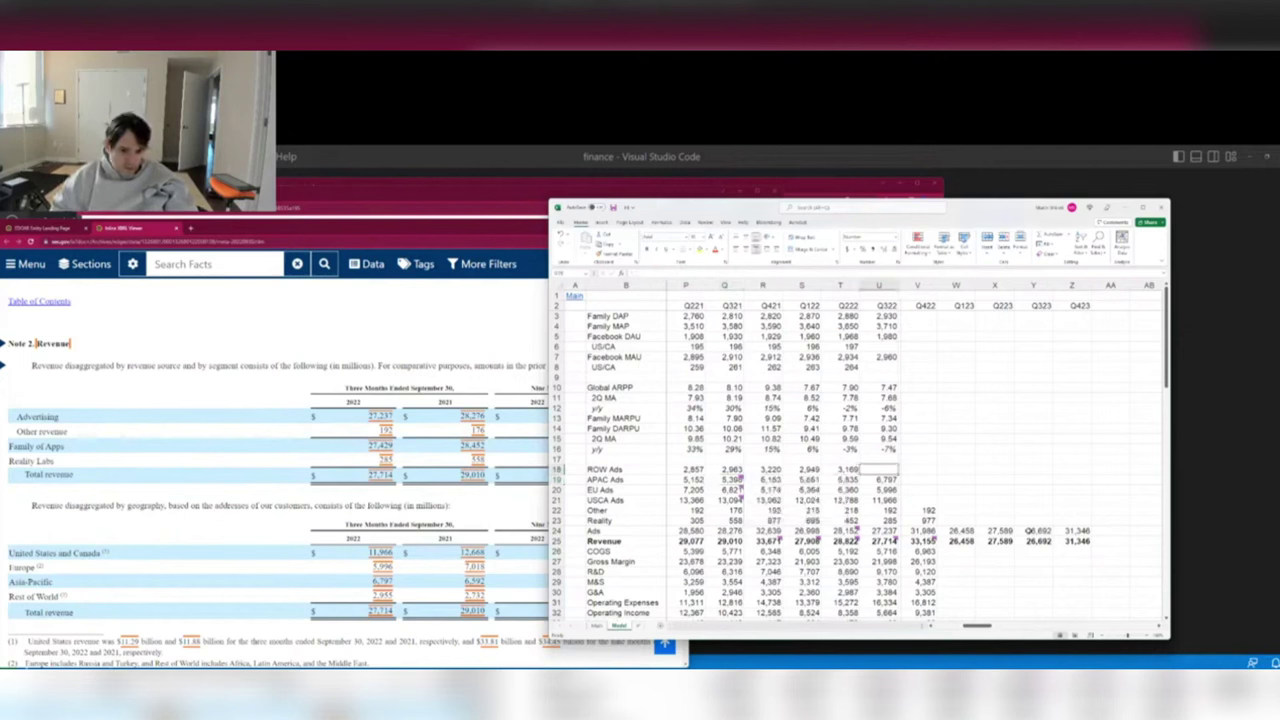
{"action": "type", "text": "295"}
{"action": "key", "text": "Left"}
{"action": "key", "text": "Left"}
{"action": "key", "text": "Left"}
{"action": "key", "text": "Left"}
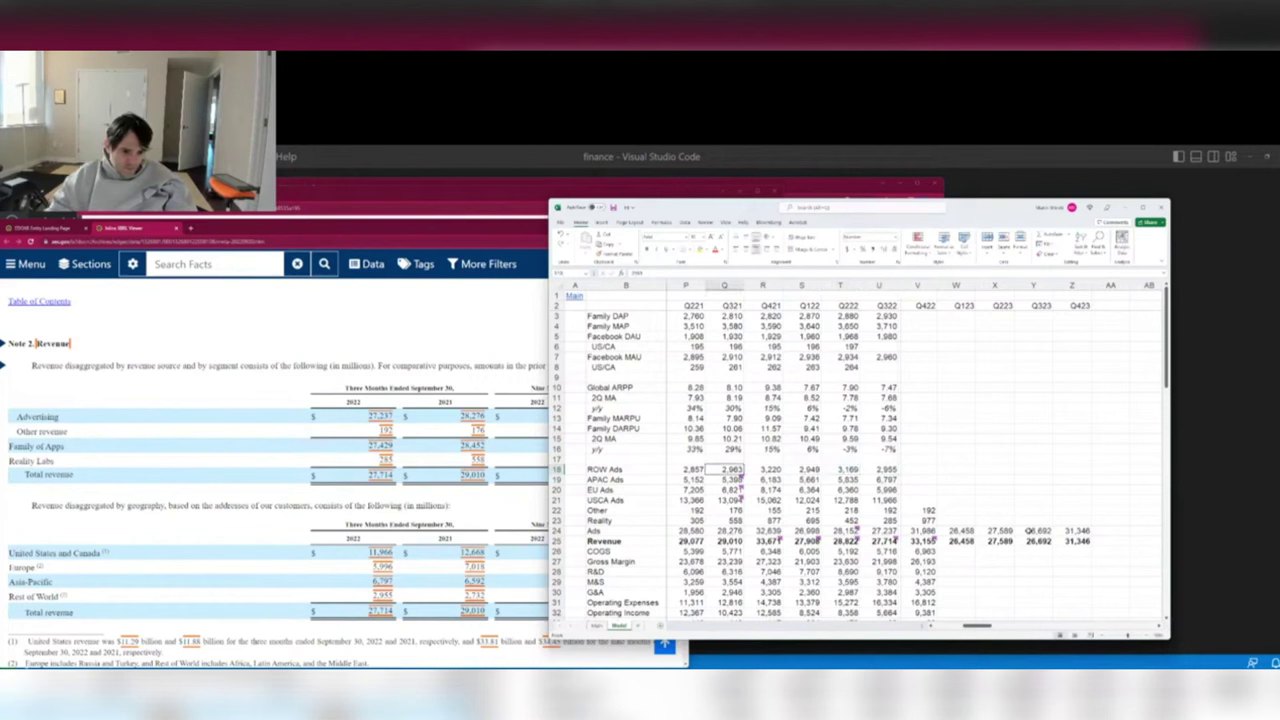
{"action": "key", "text": "Escape"}
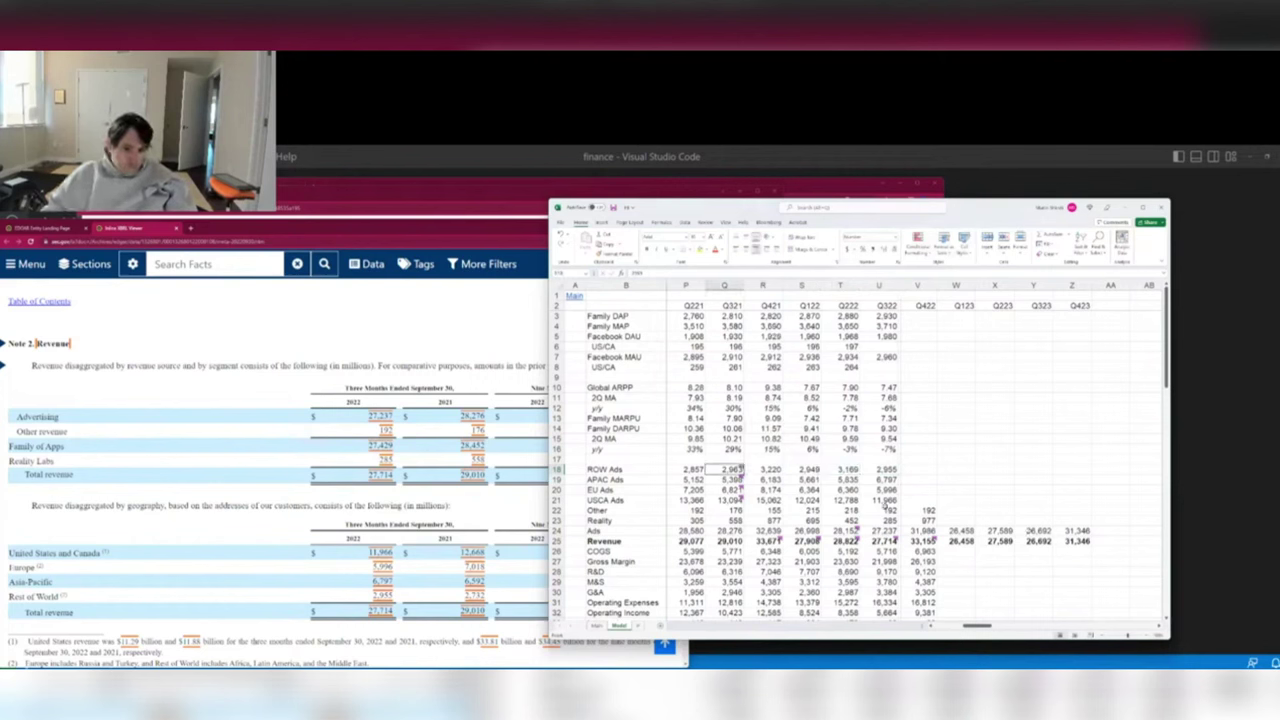
{"action": "left_click_drag", "start_coordinate": [879, 459], "coordinate": [879, 499]}
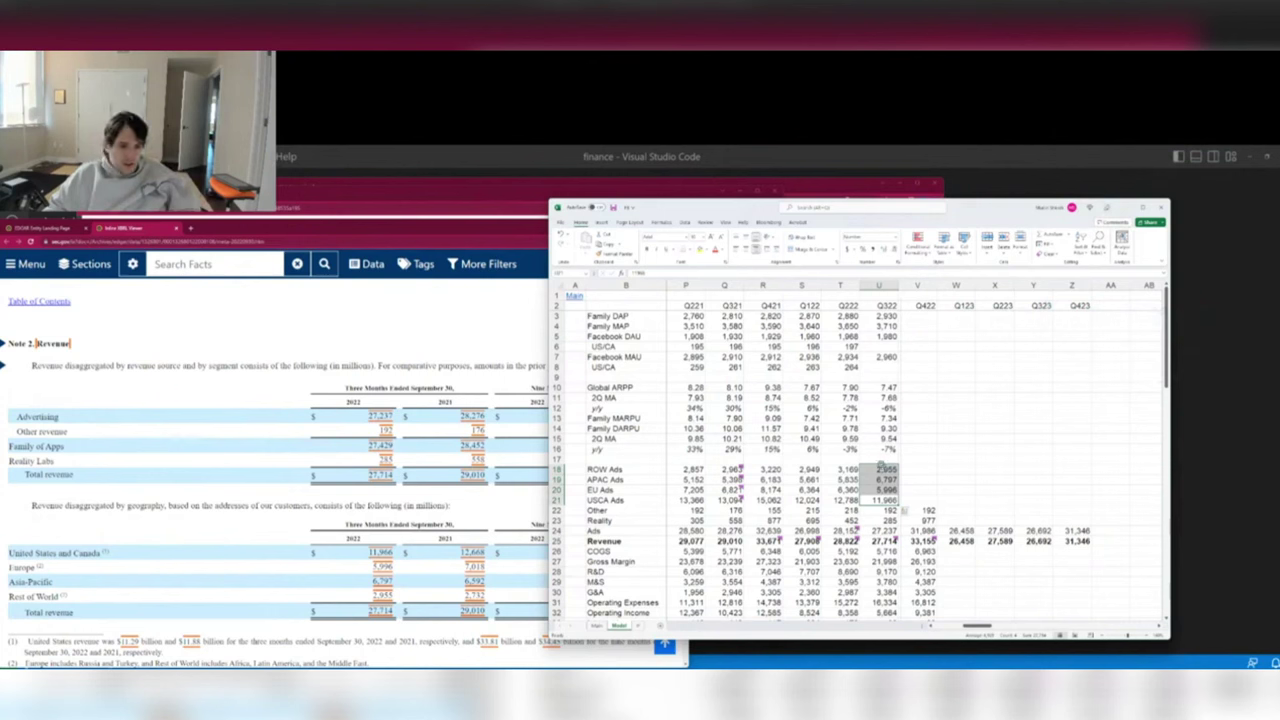
{"action": "key", "text": "Delete"}
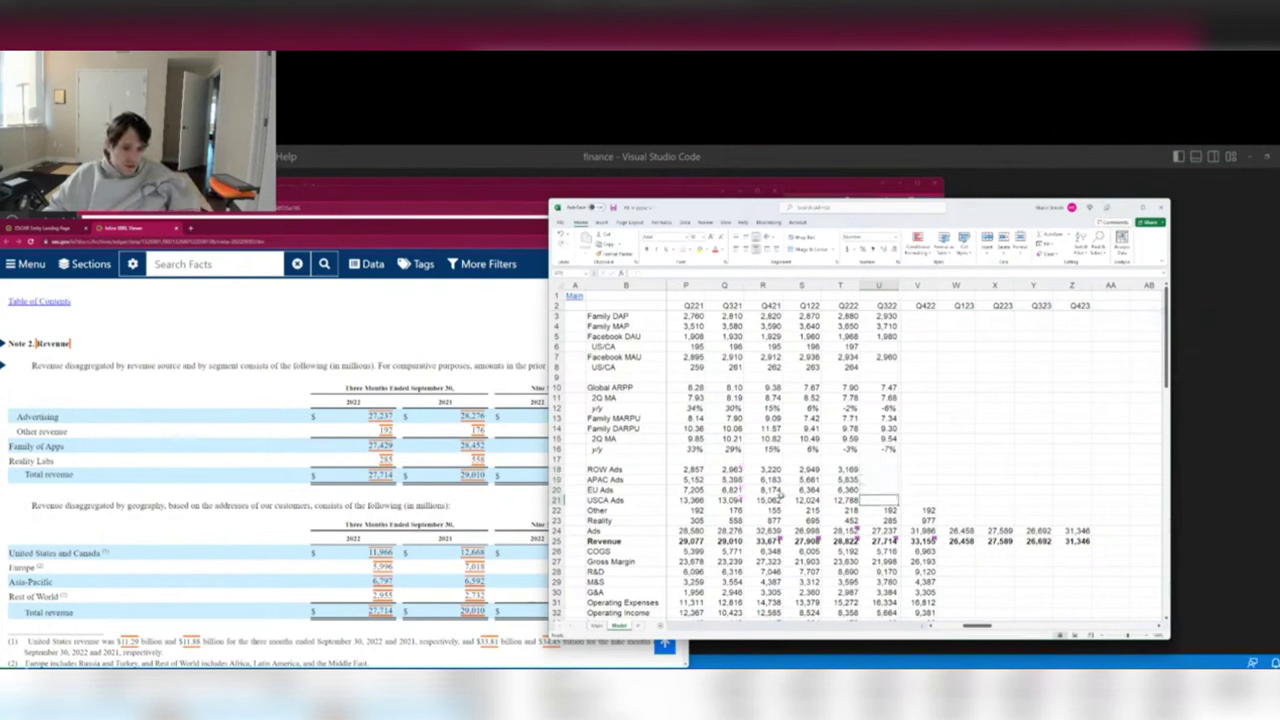
Bring the 10-Q filing forward, dismiss the Nested Facts popup and scroll through the notes.
{"action": "left_click", "coordinate": [238, 526]}
{"action": "scroll", "coordinate": [217, 495], "scroll_direction": "down", "scroll_amount": 5}
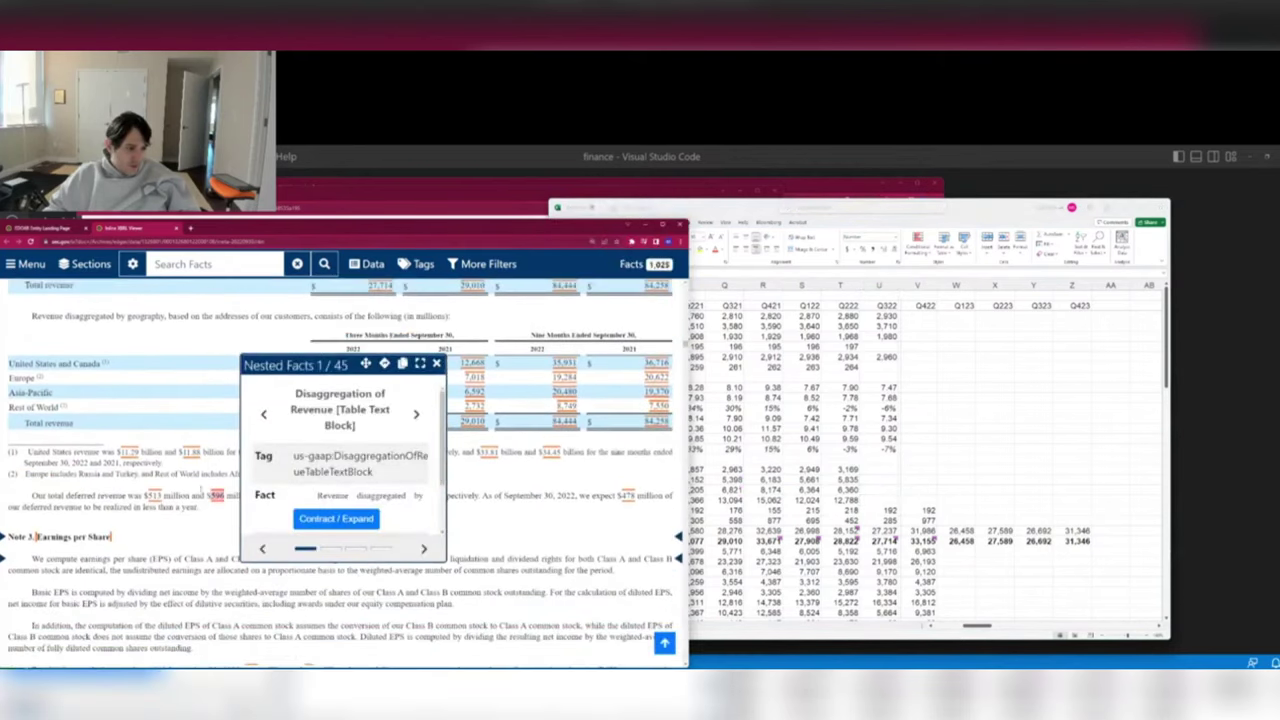
{"action": "scroll", "coordinate": [450, 371], "scroll_direction": "down", "scroll_amount": 3}
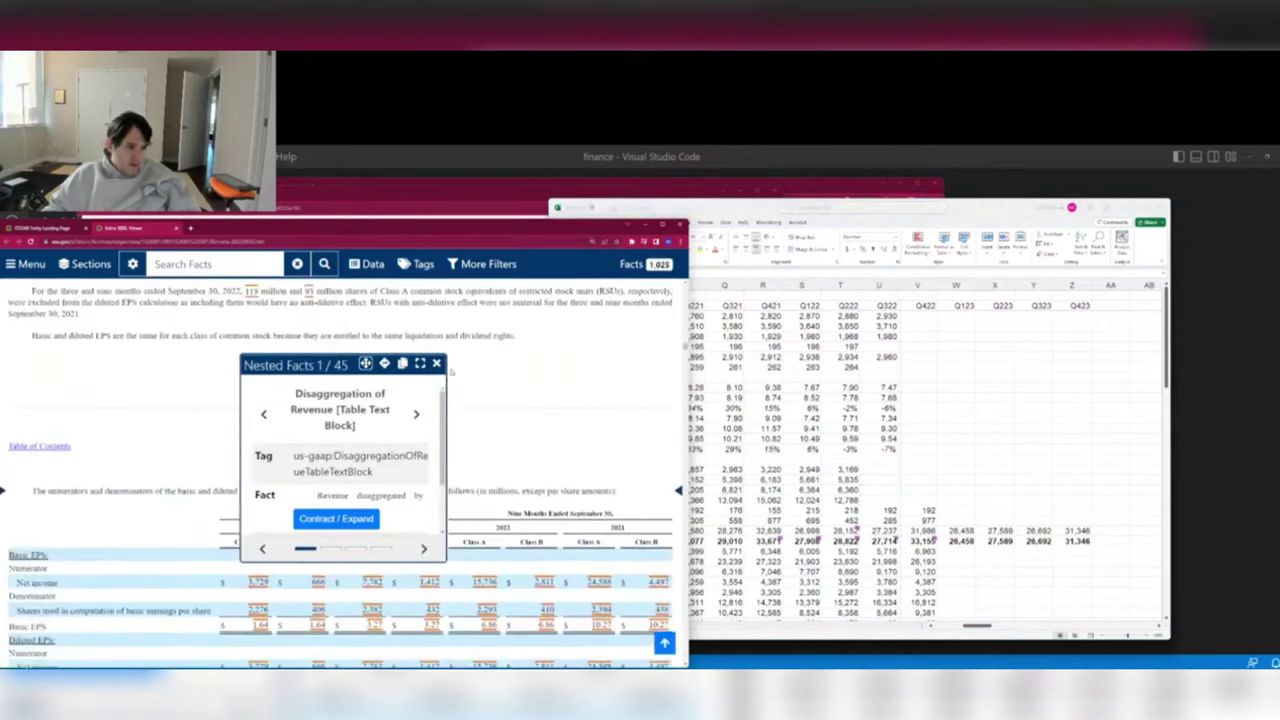
{"action": "key", "text": "Escape"}
{"action": "scroll", "coordinate": [340, 470], "scroll_direction": "down", "scroll_amount": 10}
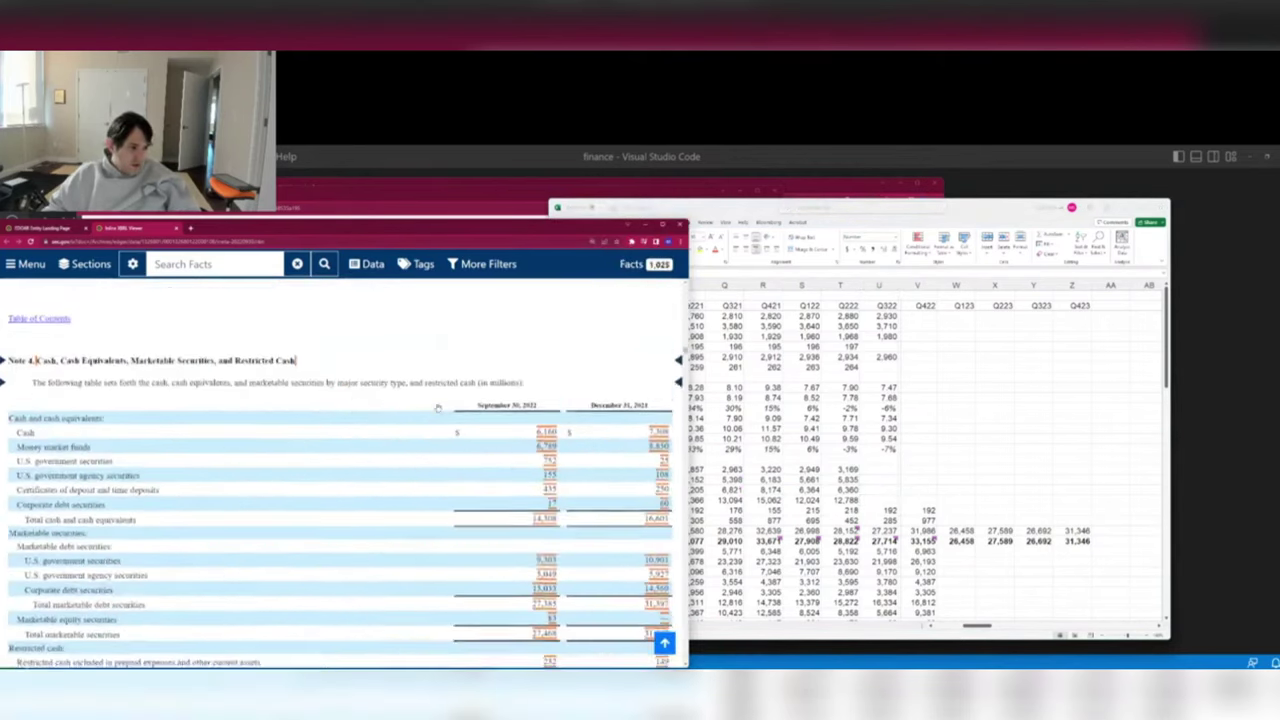
{"action": "scroll", "coordinate": [441, 398], "scroll_direction": "down", "scroll_amount": 8}
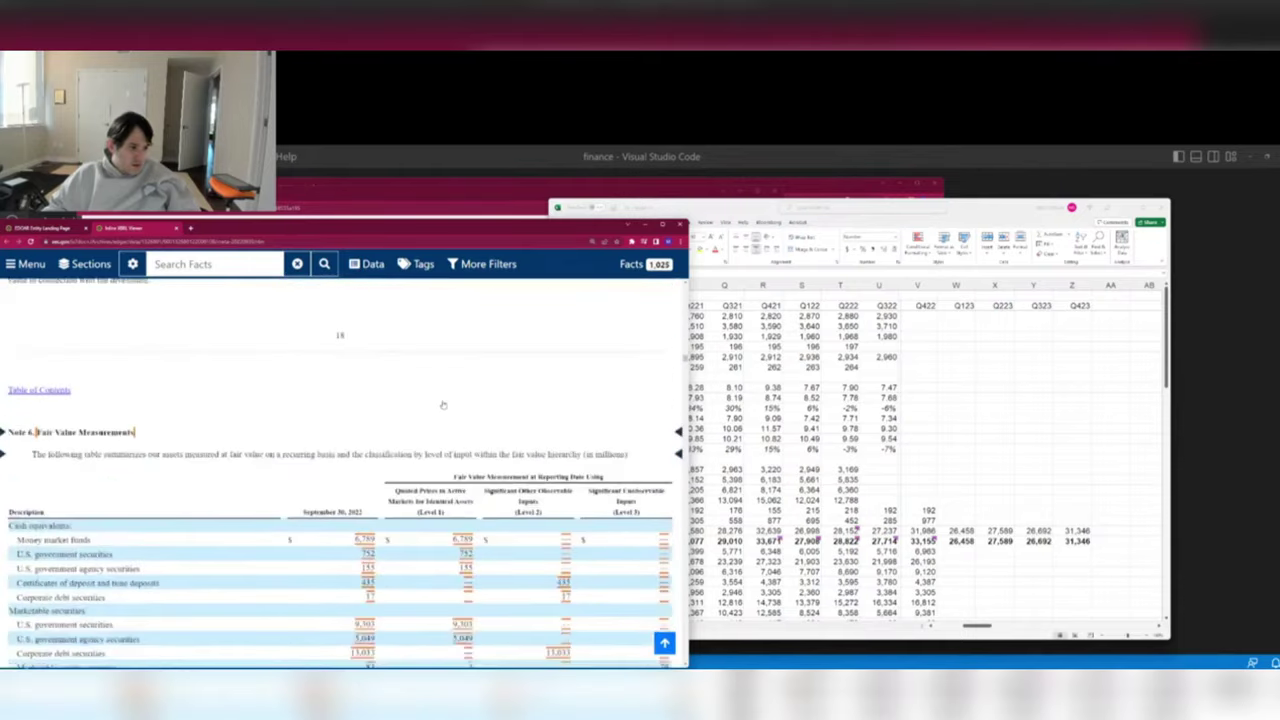
{"action": "scroll", "coordinate": [445, 398], "scroll_direction": "down", "scroll_amount": 10}
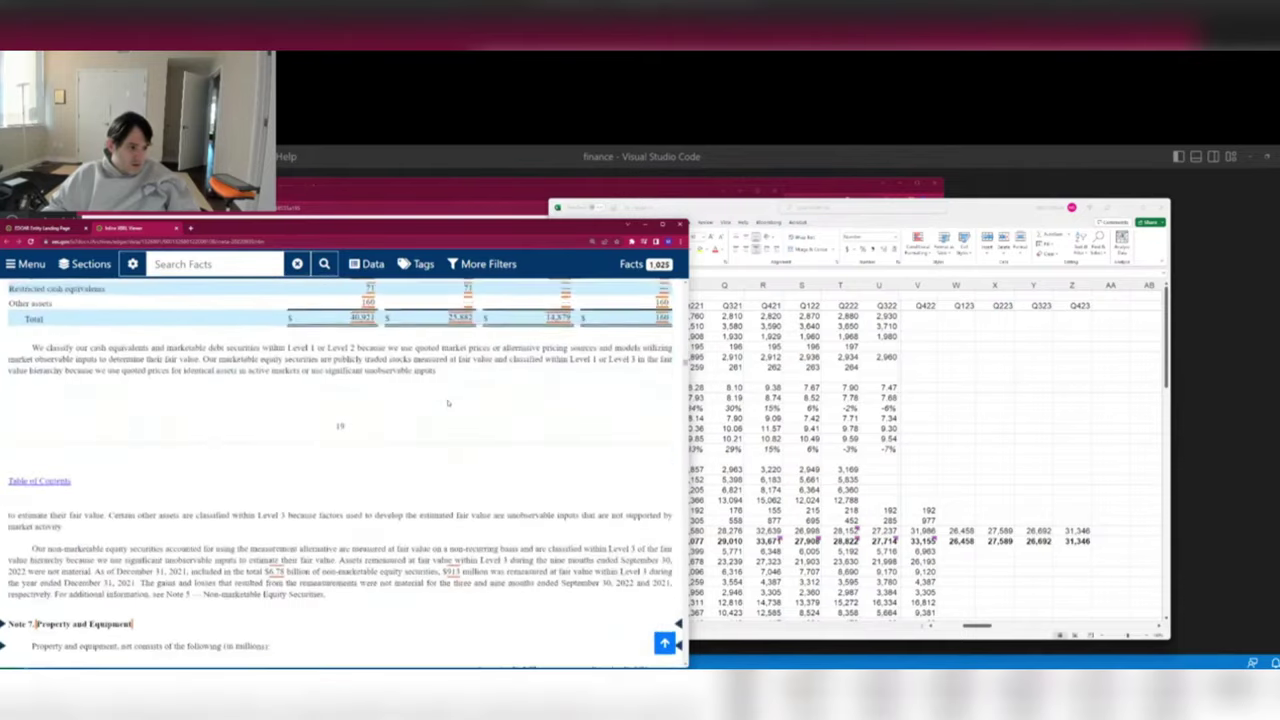
{"action": "scroll", "coordinate": [445, 401], "scroll_direction": "down", "scroll_amount": 5}
{"action": "scroll", "coordinate": [431, 403], "scroll_direction": "up", "scroll_amount": 4}
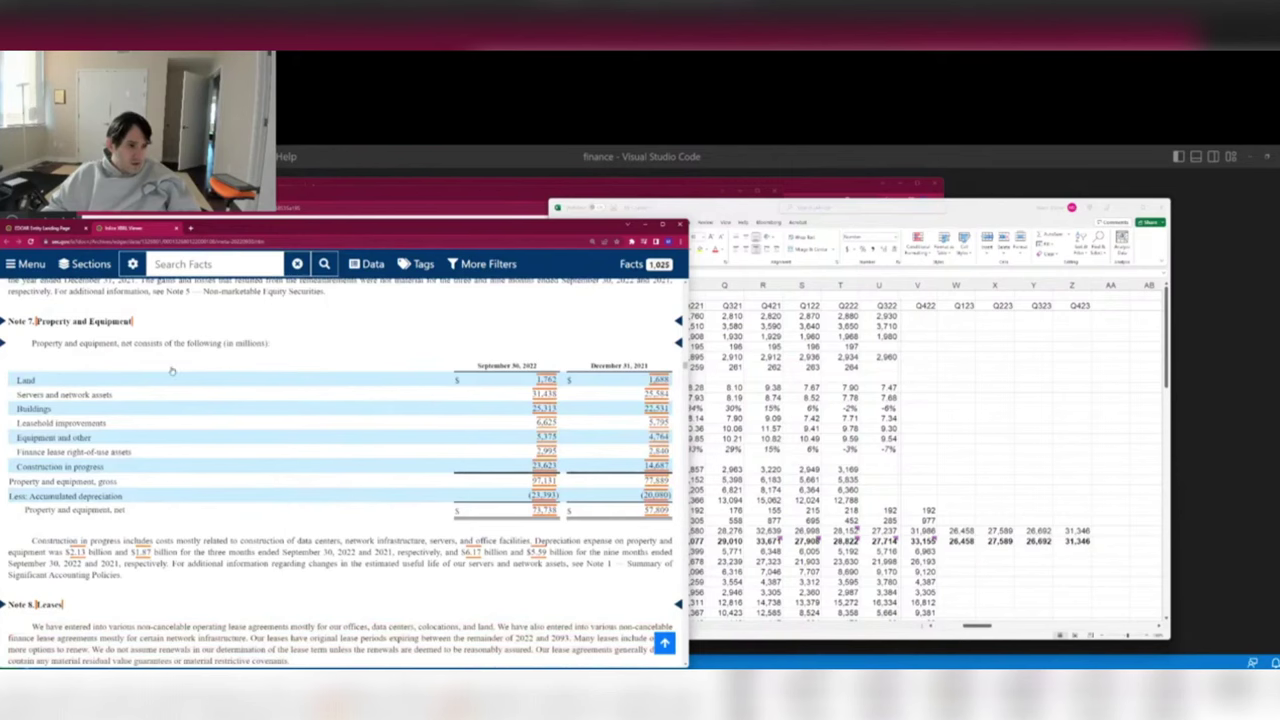
{"action": "scroll", "coordinate": [172, 370], "scroll_direction": "up", "scroll_amount": 1}
Select the Property and Equipment rows through Construction in progress and the depreciation expense sentence.
{"action": "left_click_drag", "start_coordinate": [60, 433], "coordinate": [676, 434]}
{"action": "left_click_drag", "start_coordinate": [670, 550], "coordinate": [673, 507]}
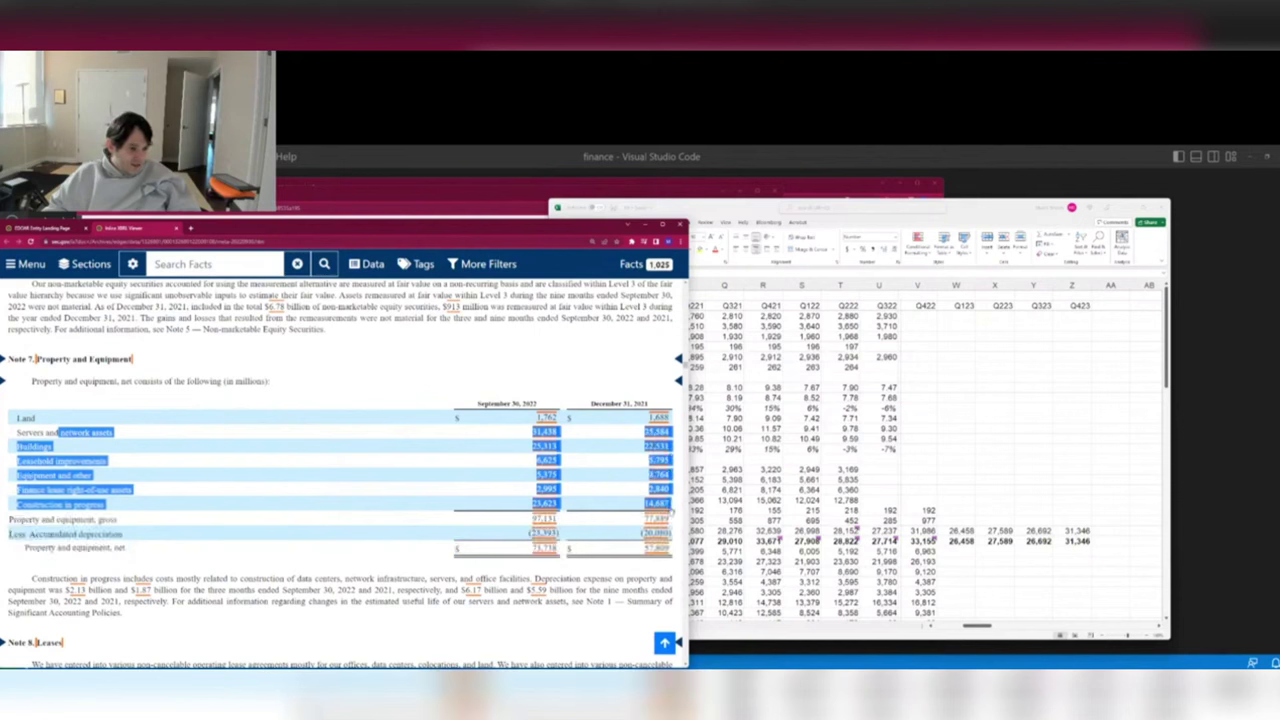
{"action": "left_click_drag", "start_coordinate": [592, 513], "coordinate": [640, 598]}
{"action": "left_click_drag", "start_coordinate": [238, 579], "coordinate": [443, 590]}
Close the Nested Facts popup and scroll down to the long-term debt note listing the 2027-2062 Notes.
{"action": "scroll", "coordinate": [197, 536], "scroll_direction": "down", "scroll_amount": 2}
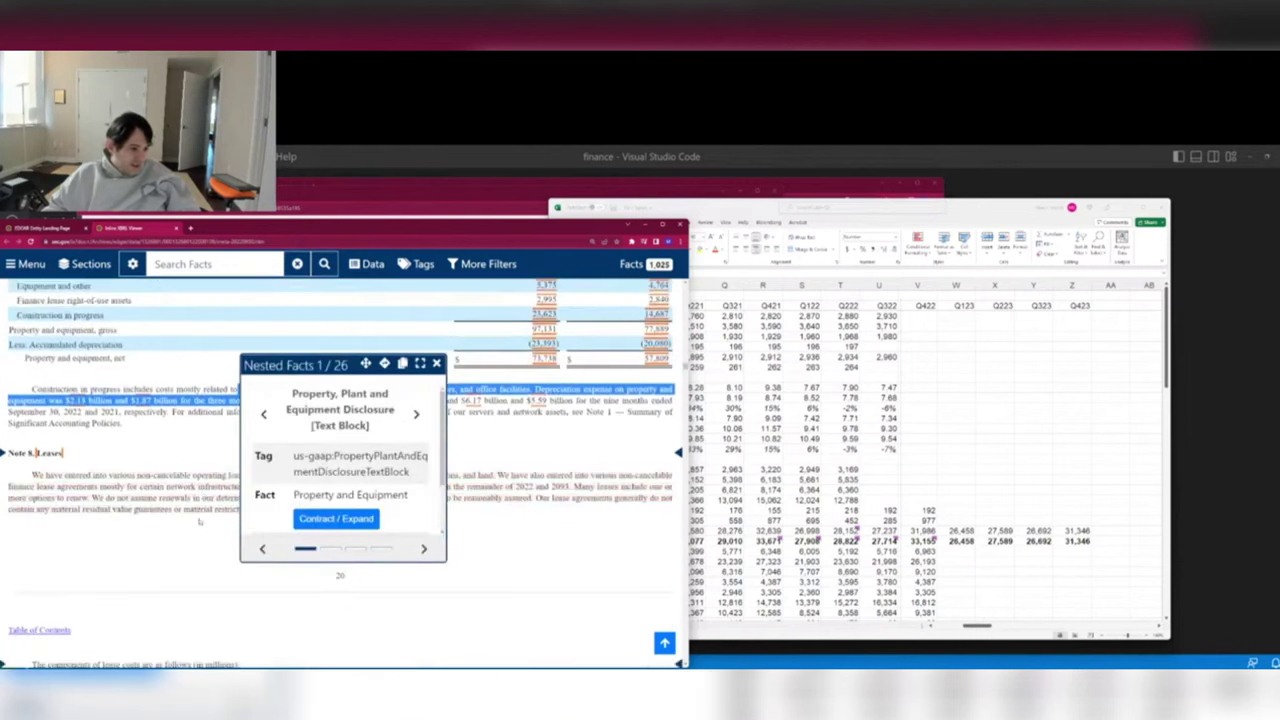
{"action": "left_click", "coordinate": [436, 363]}
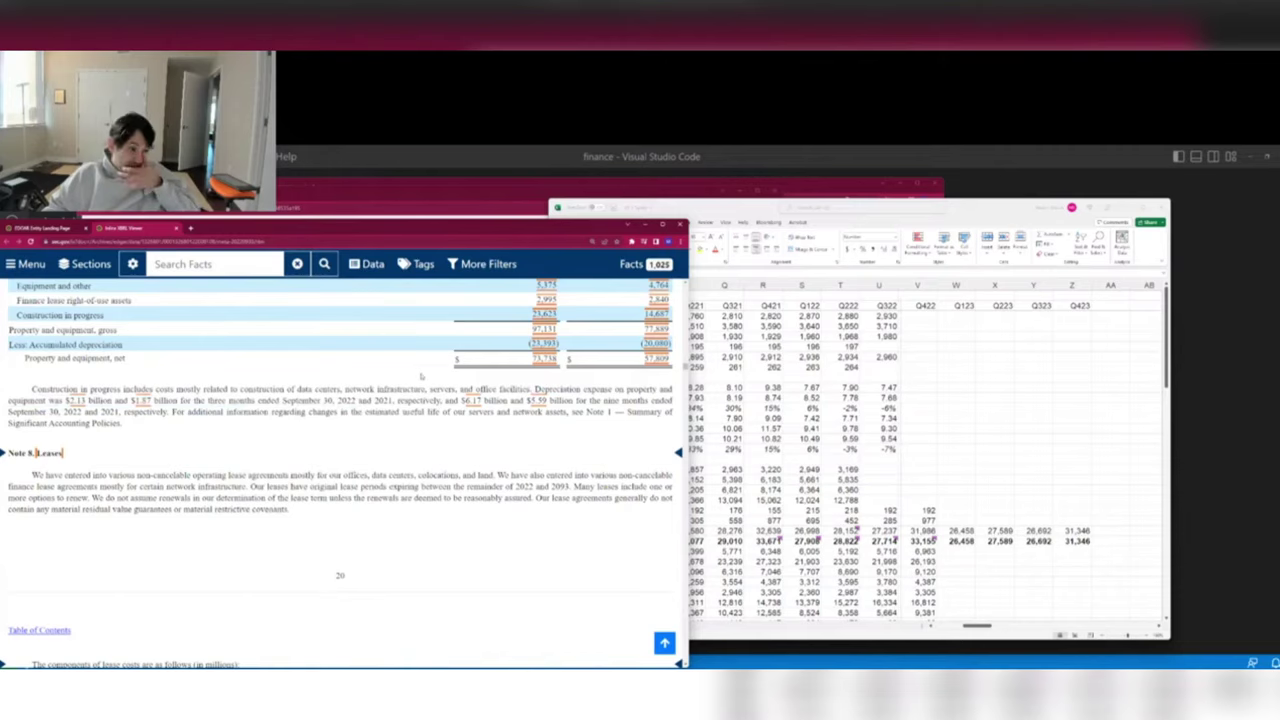
{"action": "scroll", "coordinate": [421, 376], "scroll_direction": "down", "scroll_amount": 2}
{"action": "scroll", "coordinate": [421, 376], "scroll_direction": "down", "scroll_amount": 2}
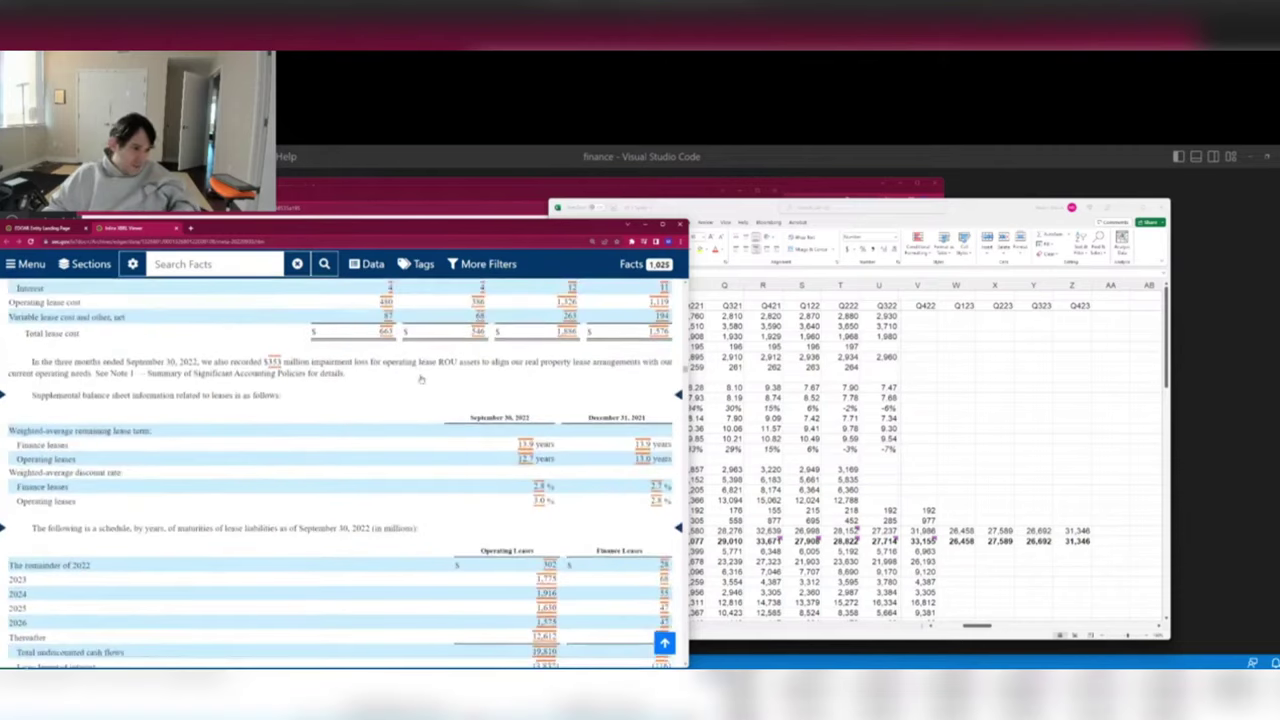
{"action": "scroll", "coordinate": [421, 378], "scroll_direction": "down", "scroll_amount": 7}
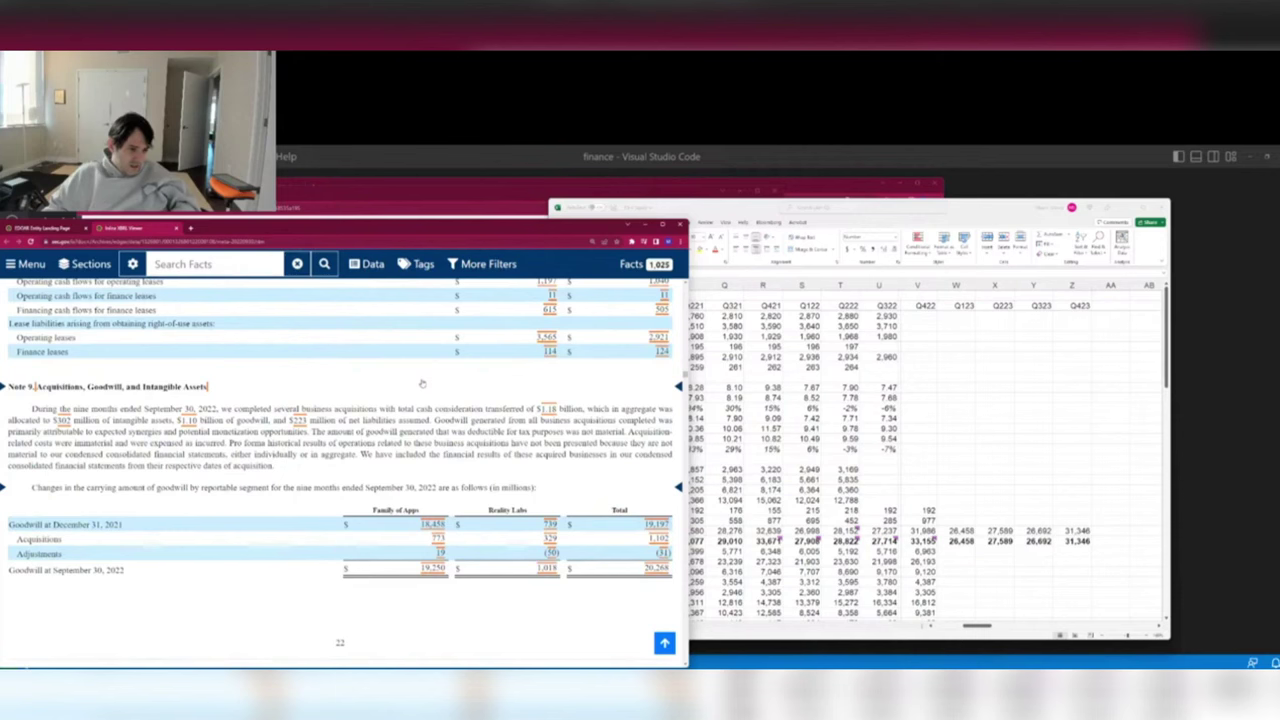
{"action": "scroll", "coordinate": [421, 383], "scroll_direction": "down", "scroll_amount": 2}
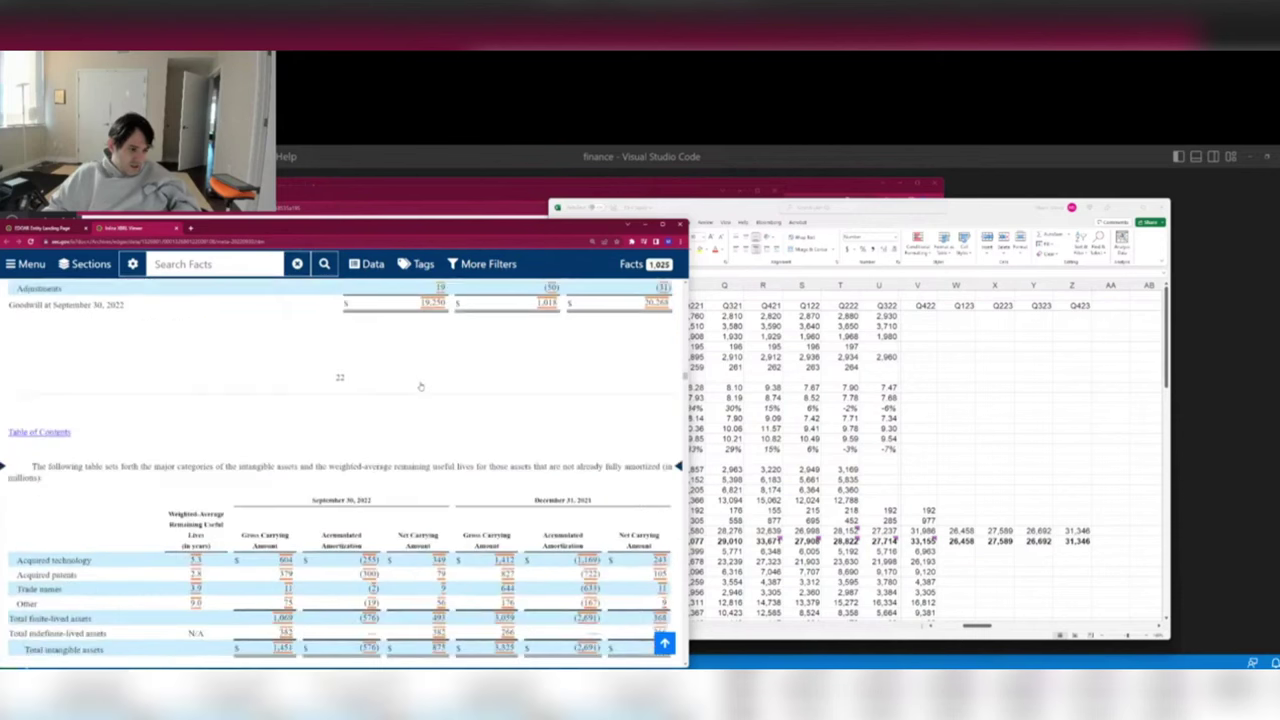
{"action": "scroll", "coordinate": [421, 386], "scroll_direction": "down", "scroll_amount": 2}
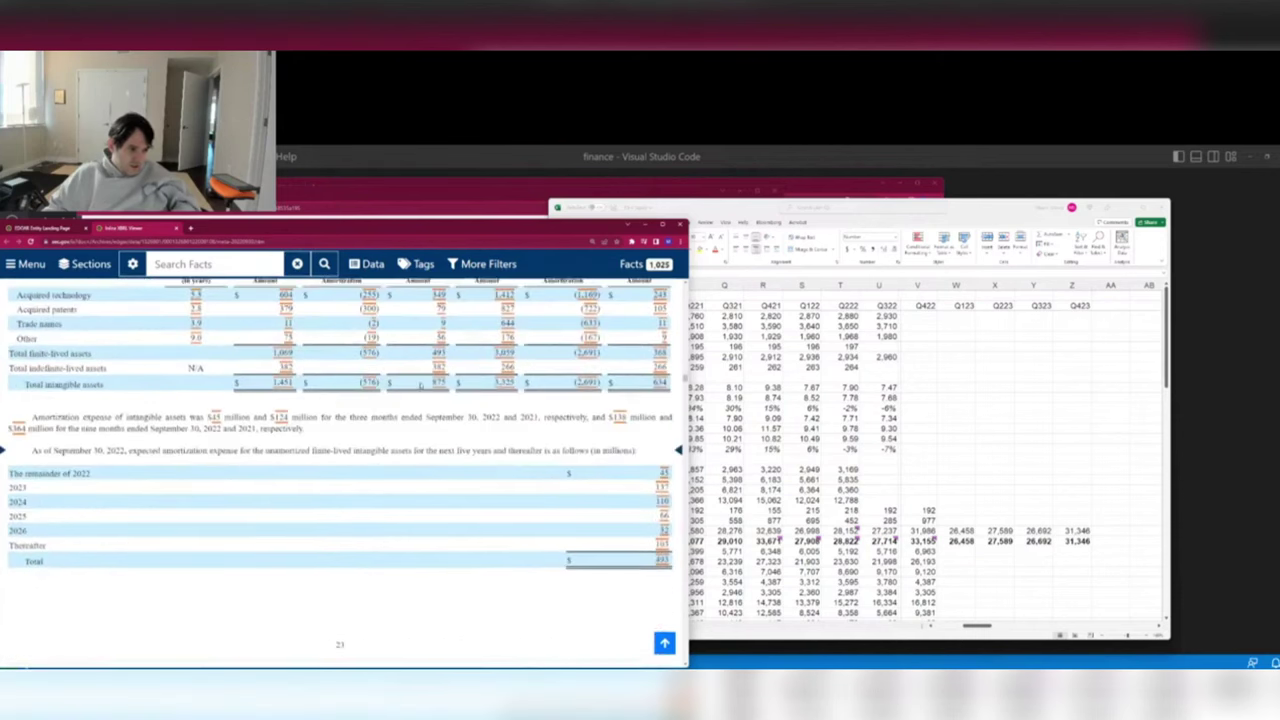
{"action": "scroll", "coordinate": [421, 386], "scroll_direction": "down", "scroll_amount": 3}
{"action": "scroll", "coordinate": [261, 355], "scroll_direction": "down", "scroll_amount": 2}
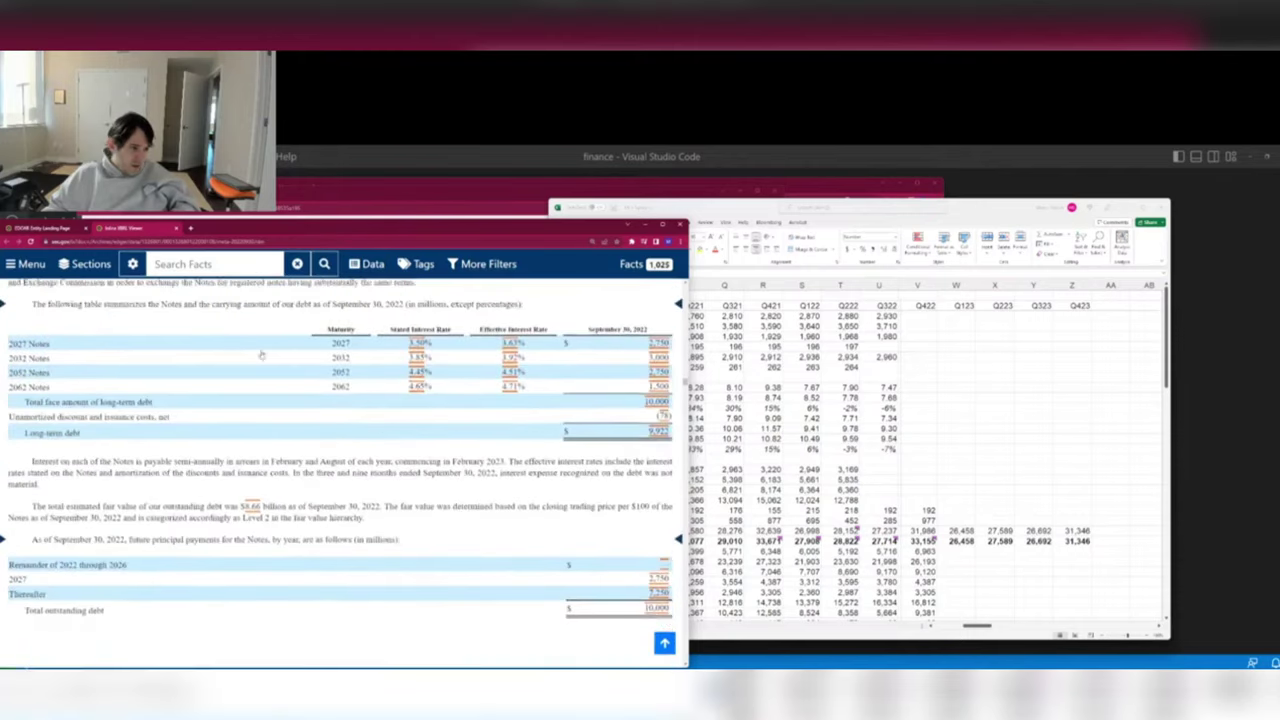
Inspect the debt table's Nested Facts down to the Long-Term Debt details, then close the popup.
{"action": "left_click_drag", "start_coordinate": [12, 342], "coordinate": [440, 377]}
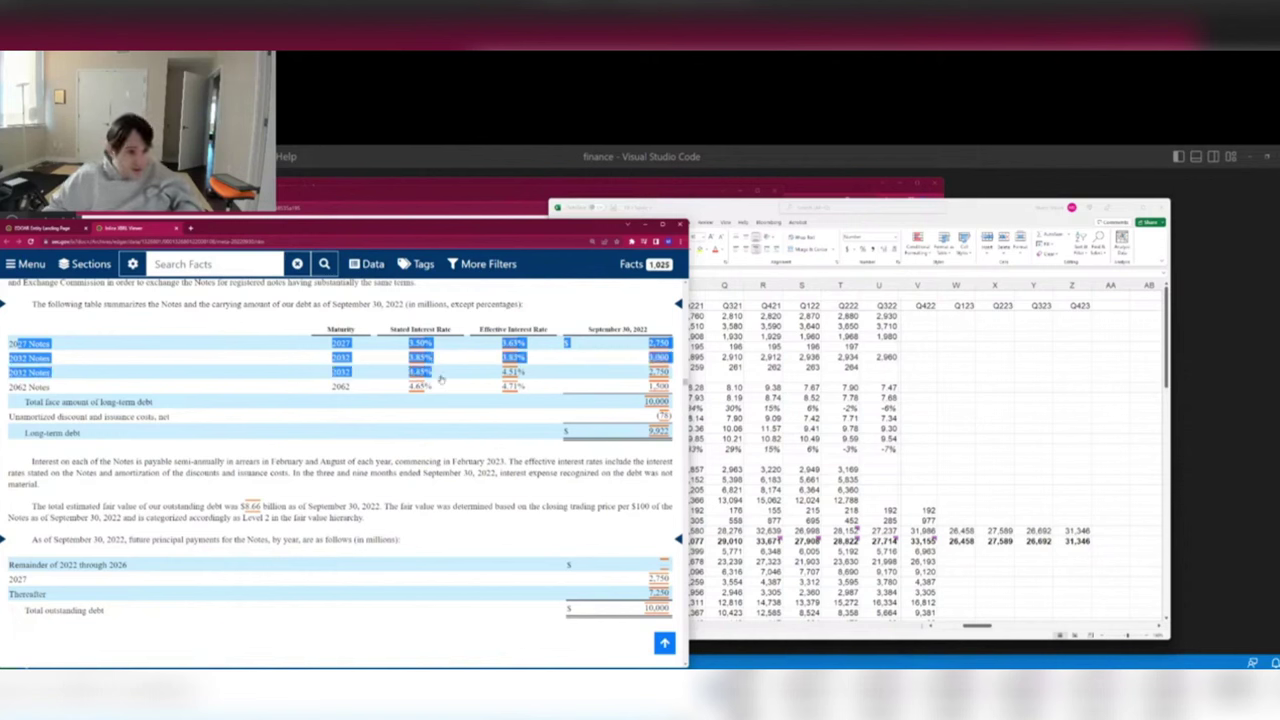
{"action": "left_click_drag", "start_coordinate": [440, 377], "coordinate": [58, 392]}
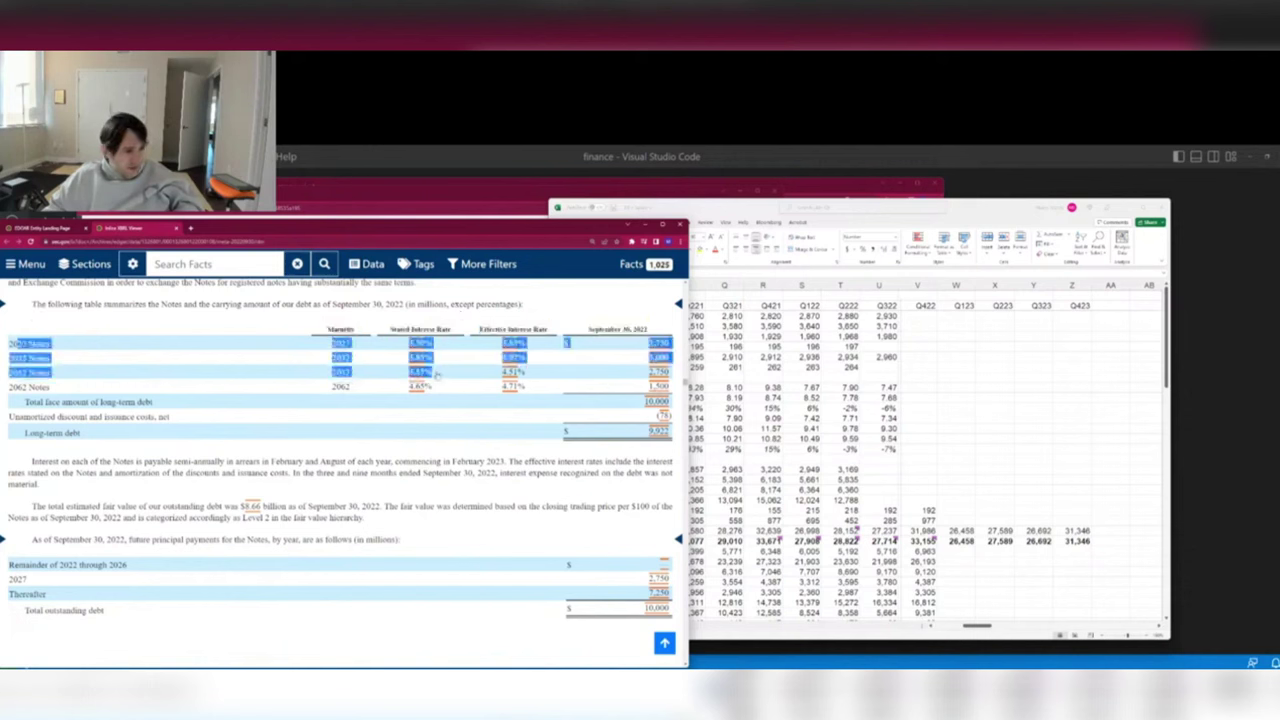
{"action": "left_click", "coordinate": [58, 392]}
{"action": "left_click", "coordinate": [45, 391]}
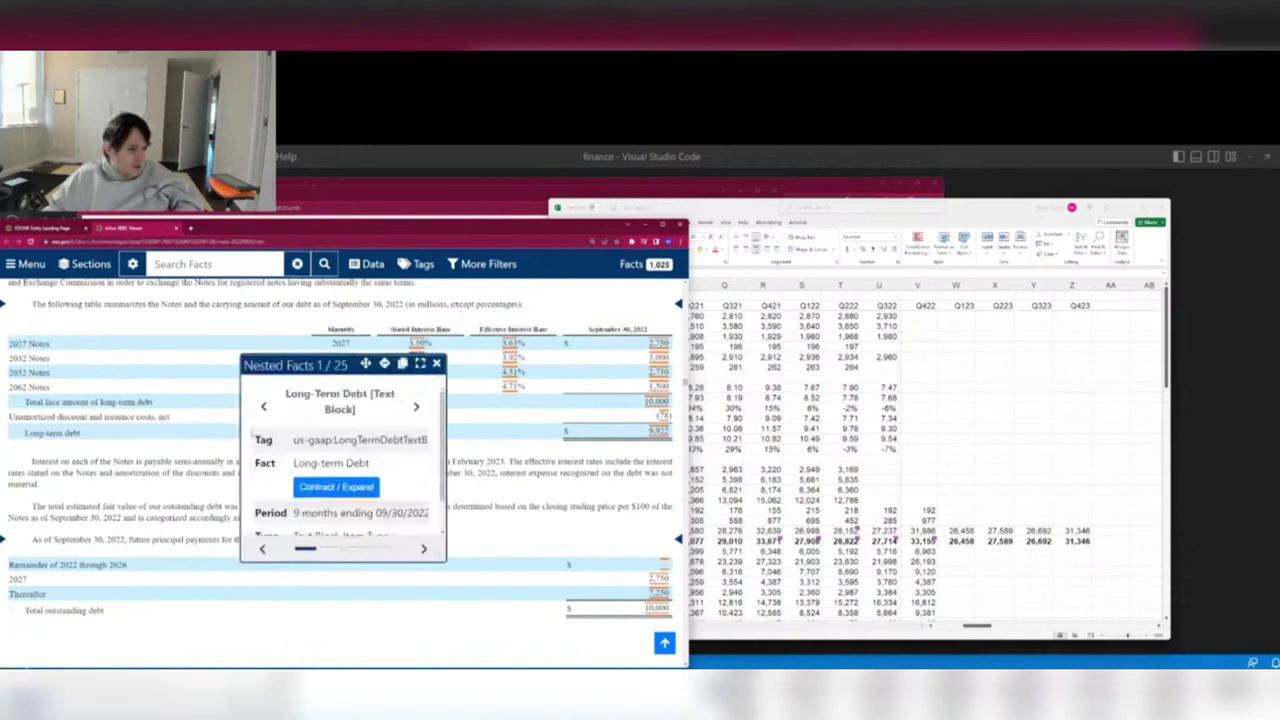
{"action": "left_click", "coordinate": [436, 364]}
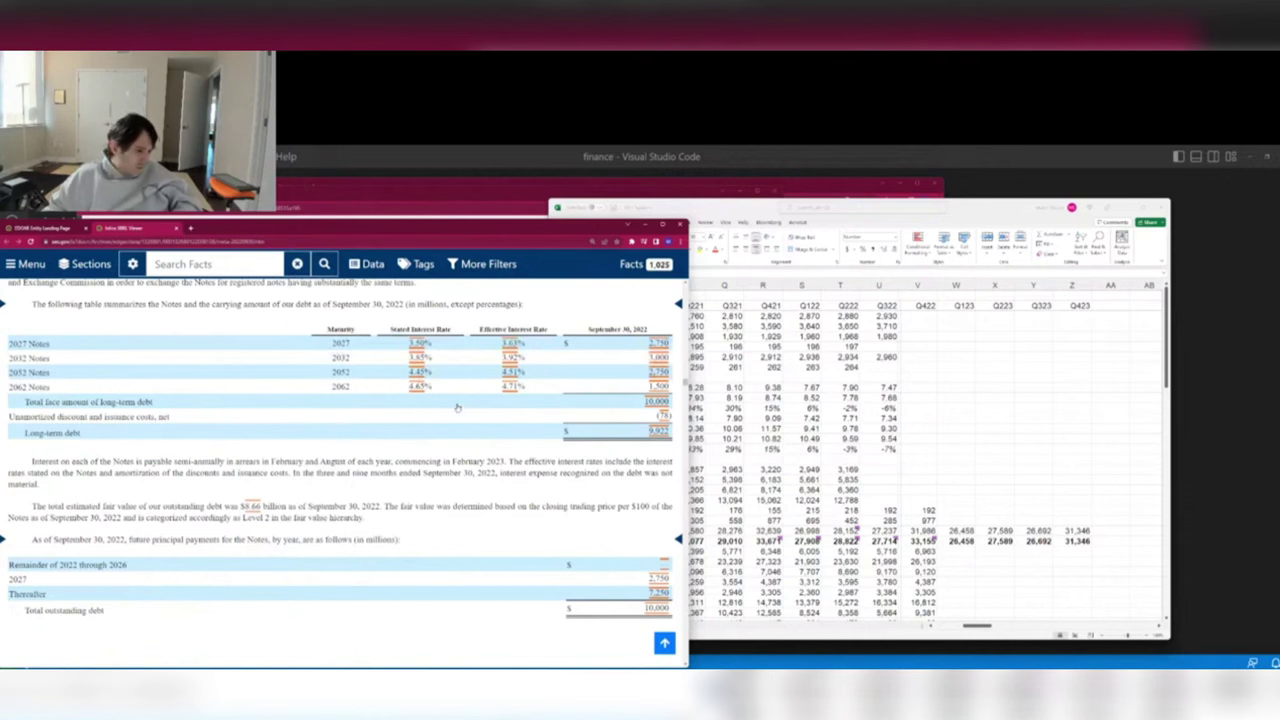
Scroll to Note 14's segment table showing Family of Apps revenue 27,429 and Reality Labs 285.
{"action": "scroll", "coordinate": [457, 407], "scroll_direction": "down", "scroll_amount": 5}
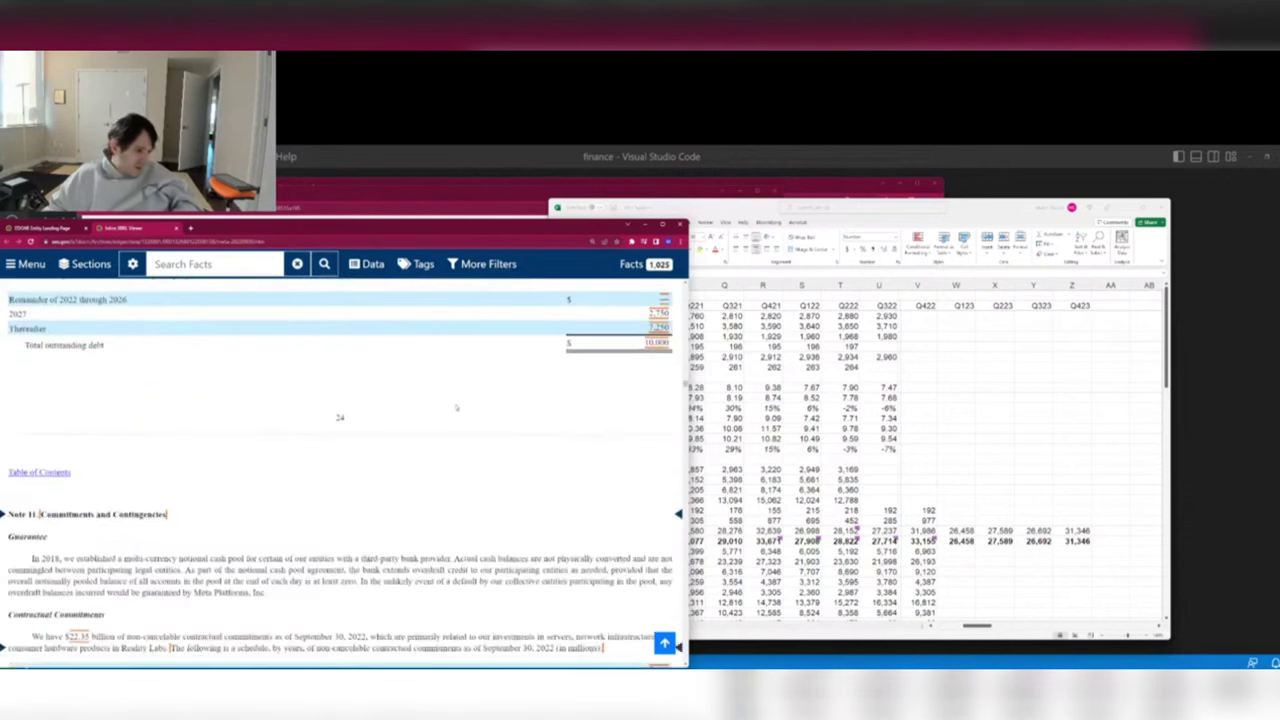
{"action": "scroll", "coordinate": [456, 407], "scroll_direction": "down", "scroll_amount": 5}
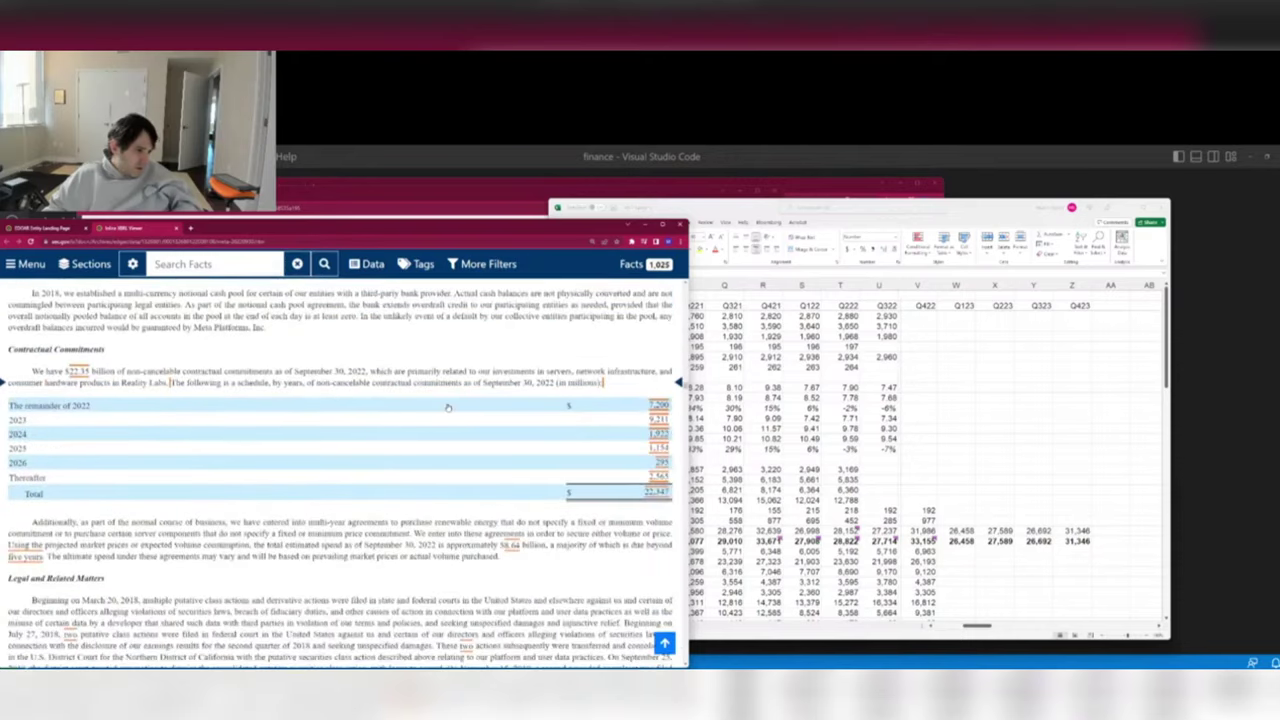
{"action": "scroll", "coordinate": [448, 407], "scroll_direction": "down", "scroll_amount": 15}
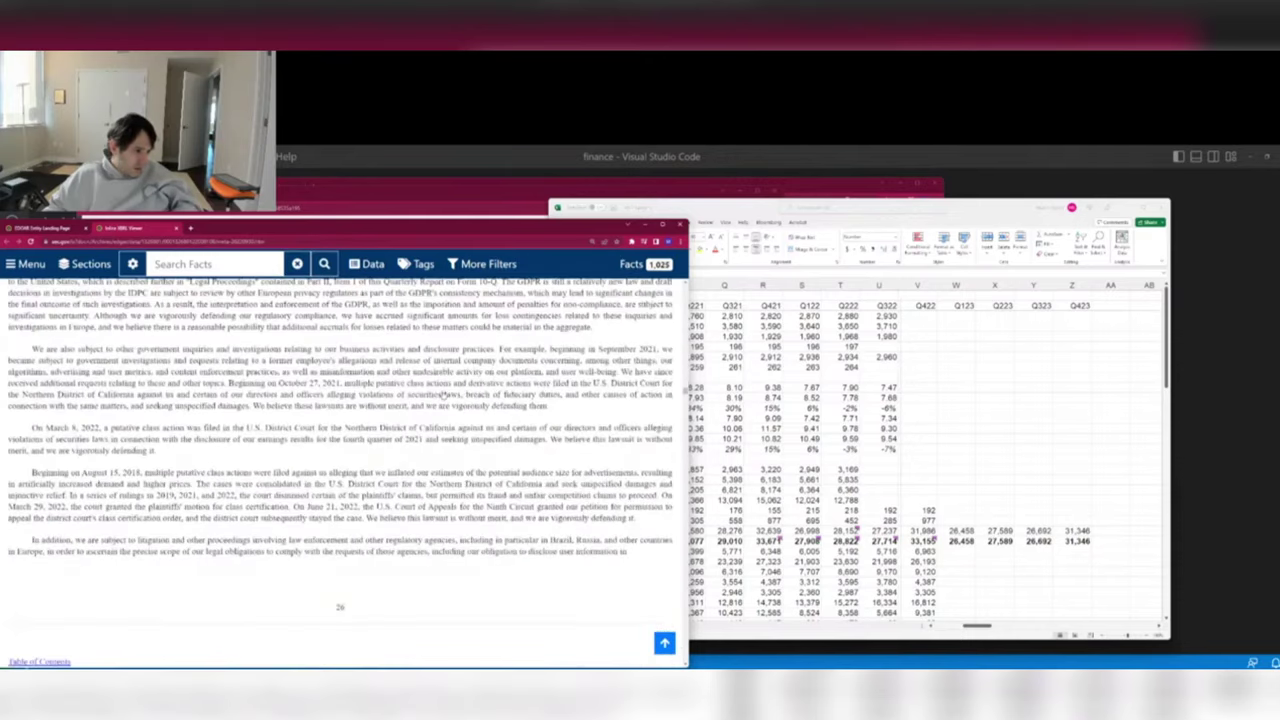
{"action": "scroll", "coordinate": [443, 395], "scroll_direction": "down", "scroll_amount": 15}
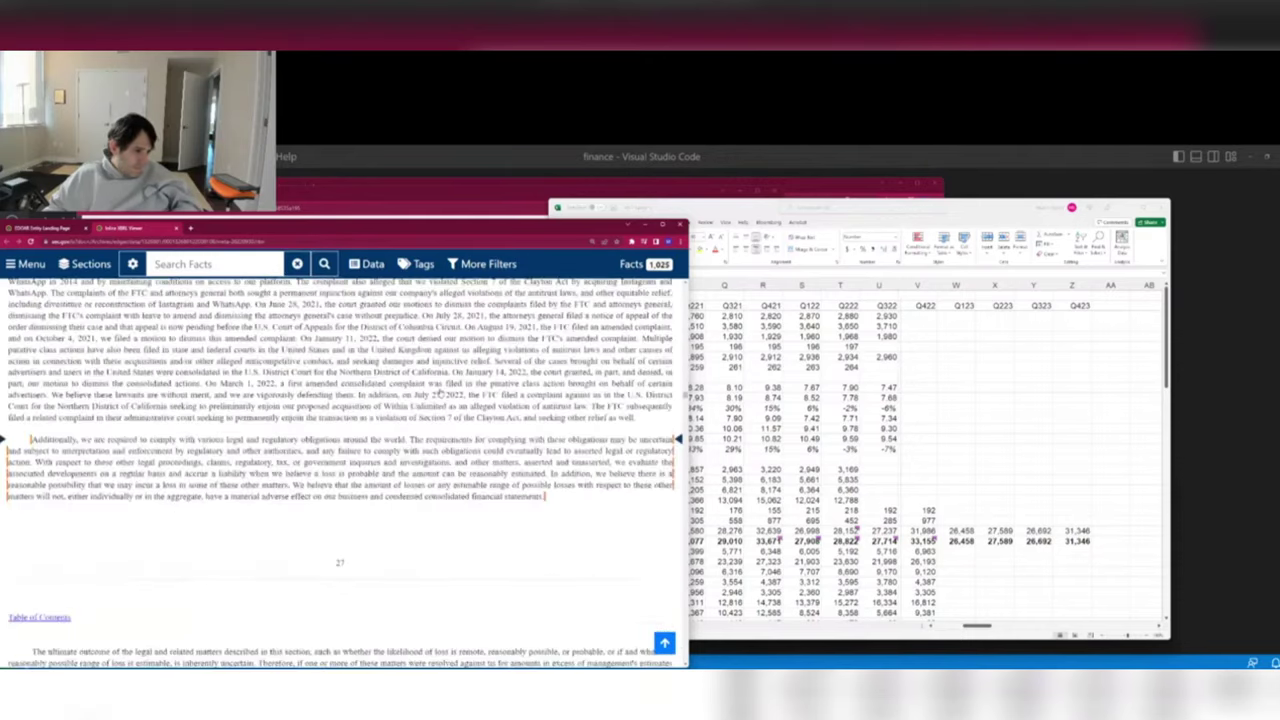
{"action": "scroll", "coordinate": [440, 393], "scroll_direction": "down", "scroll_amount": 15}
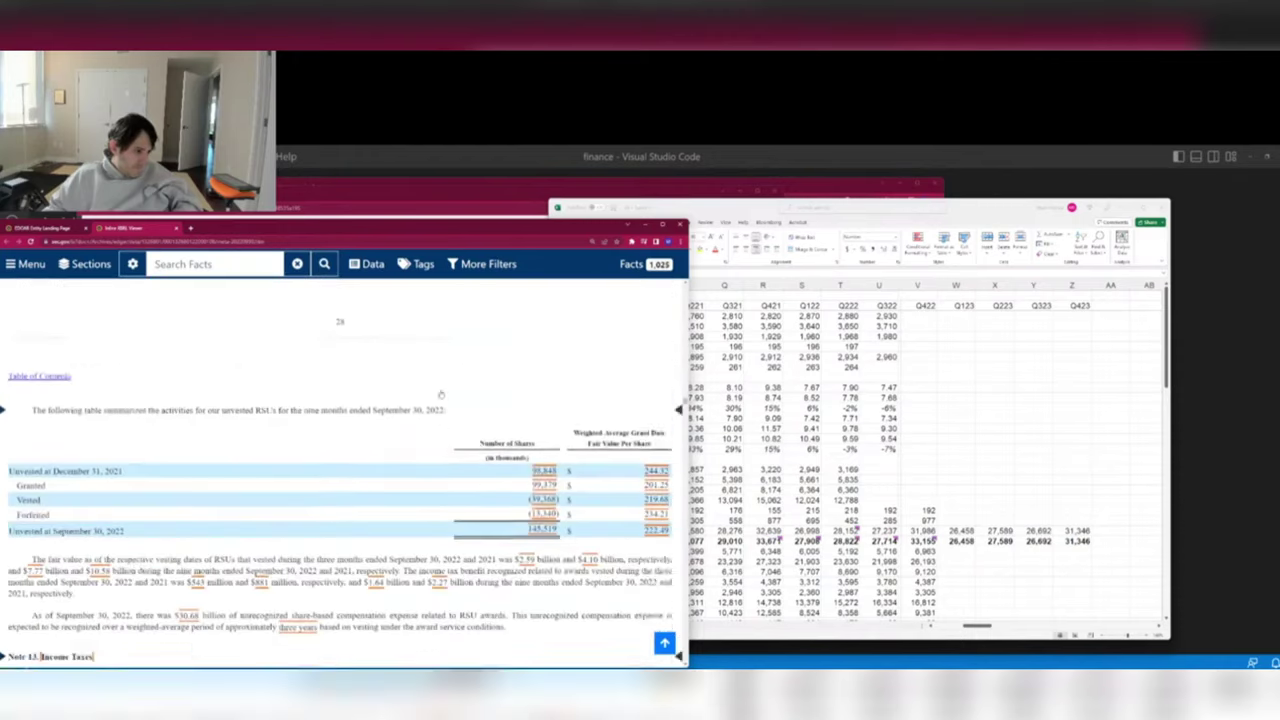
{"action": "scroll", "coordinate": [440, 395], "scroll_direction": "down", "scroll_amount": 15}
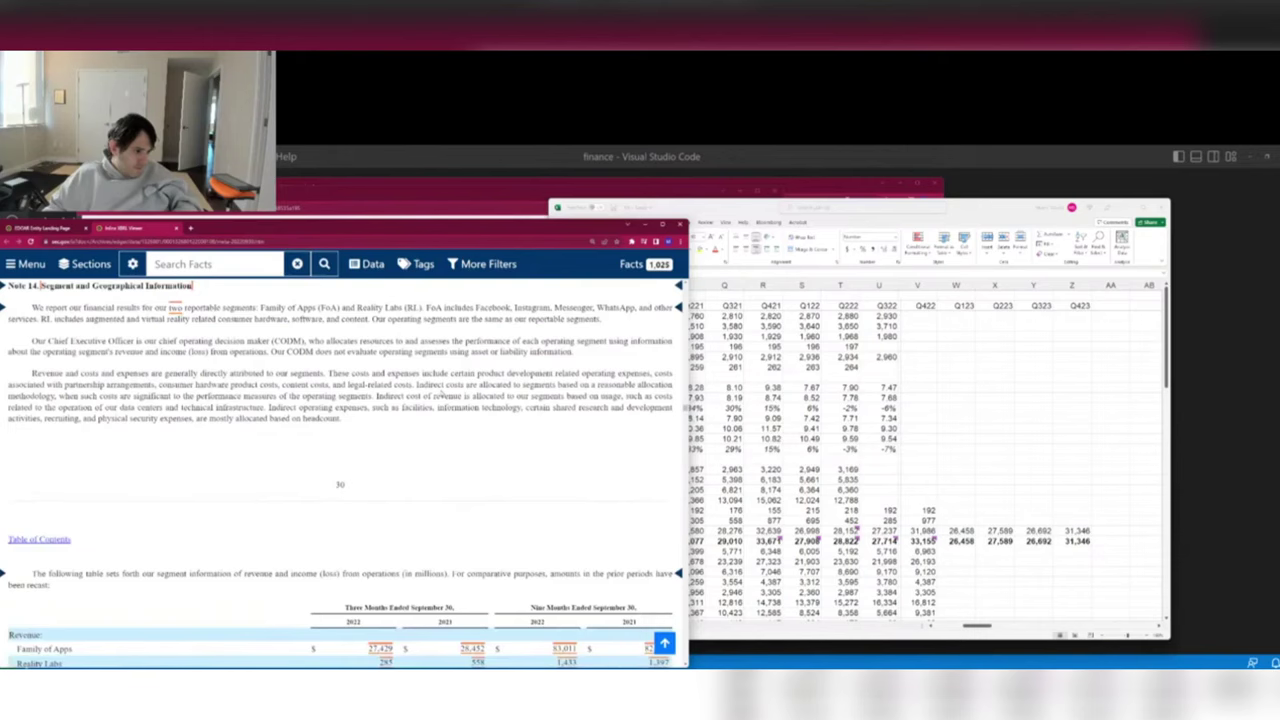
{"action": "scroll", "coordinate": [440, 395], "scroll_direction": "down", "scroll_amount": 5}
Enter Q322 revenue of 192 for Other and 285 for Reality, then check the Q321 Reality figure.
{"action": "left_click", "coordinate": [811, 425]}
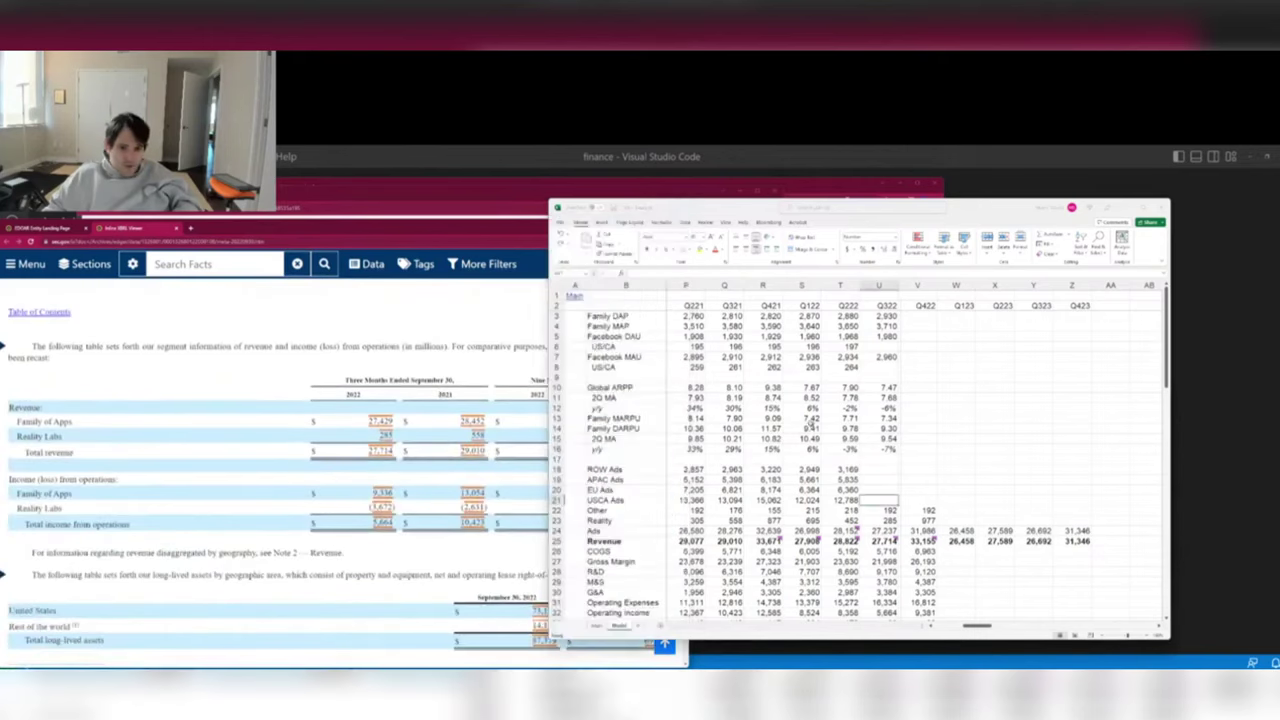
{"action": "type", "text": "192"}
{"action": "key", "text": "Return"}
{"action": "type", "text": "285"}
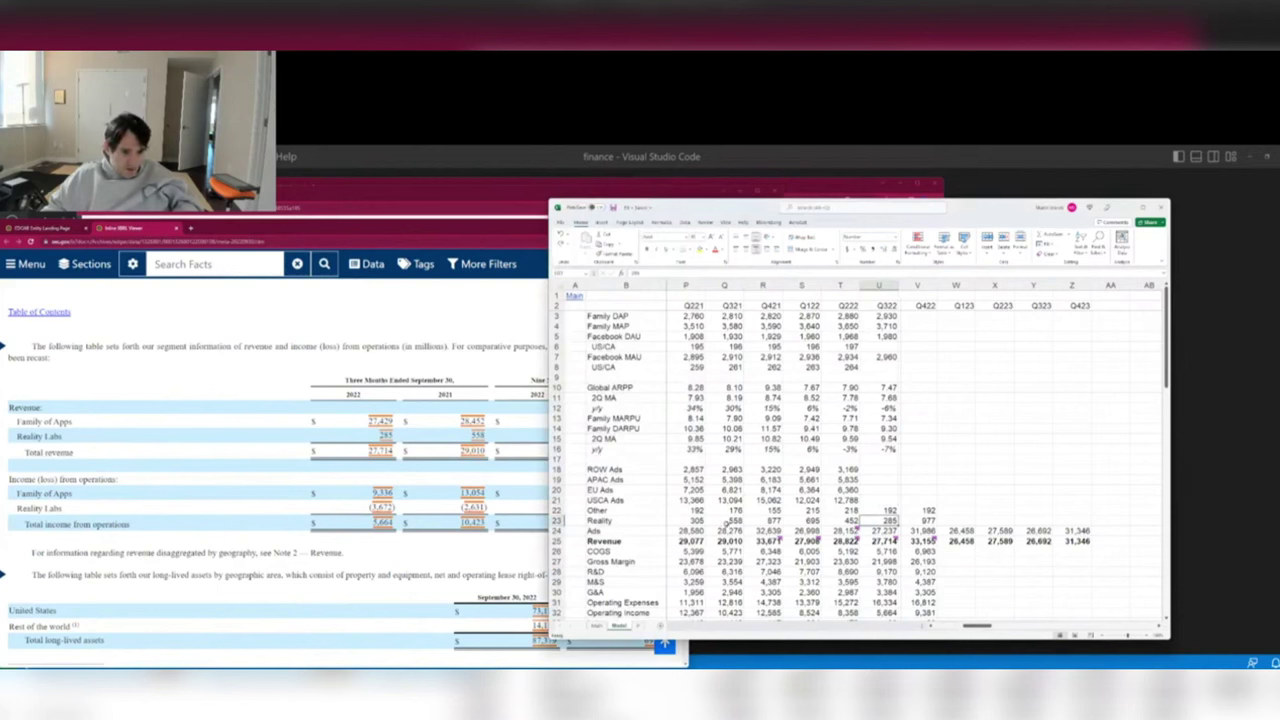
{"action": "left_click", "coordinate": [734, 522]}
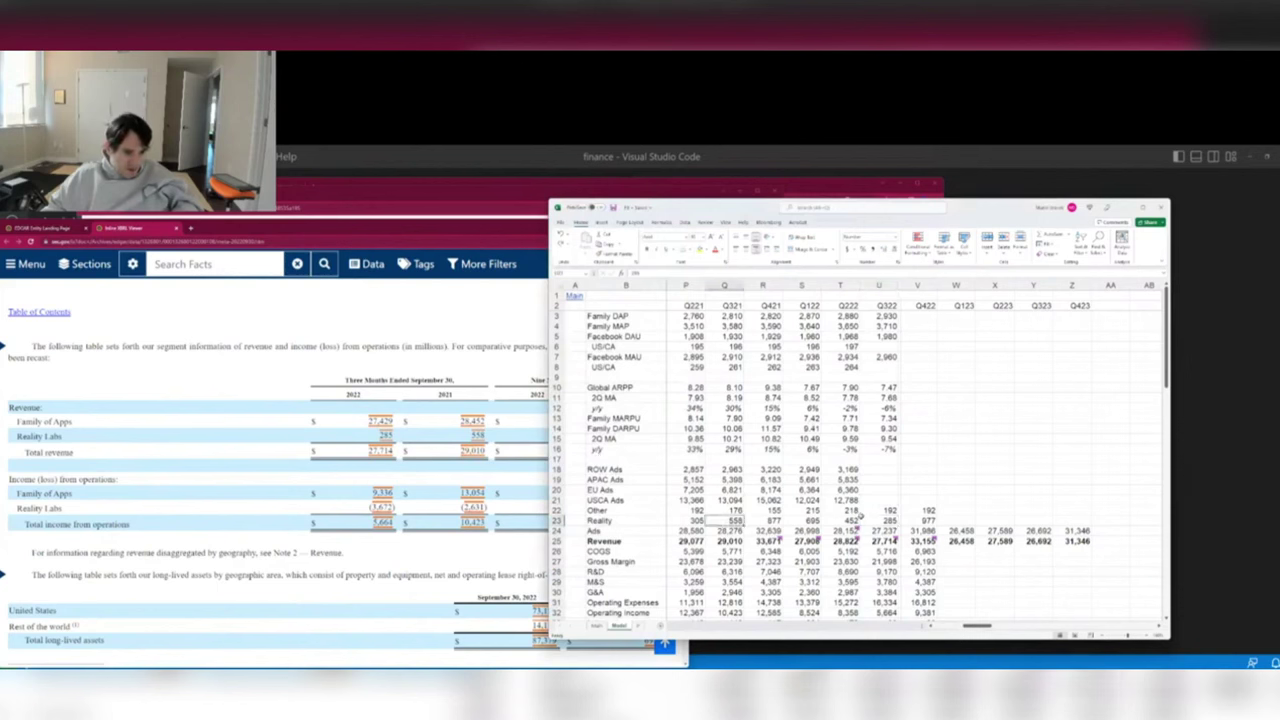
{"action": "scroll", "coordinate": [860, 513], "scroll_direction": "down", "scroll_amount": 12}
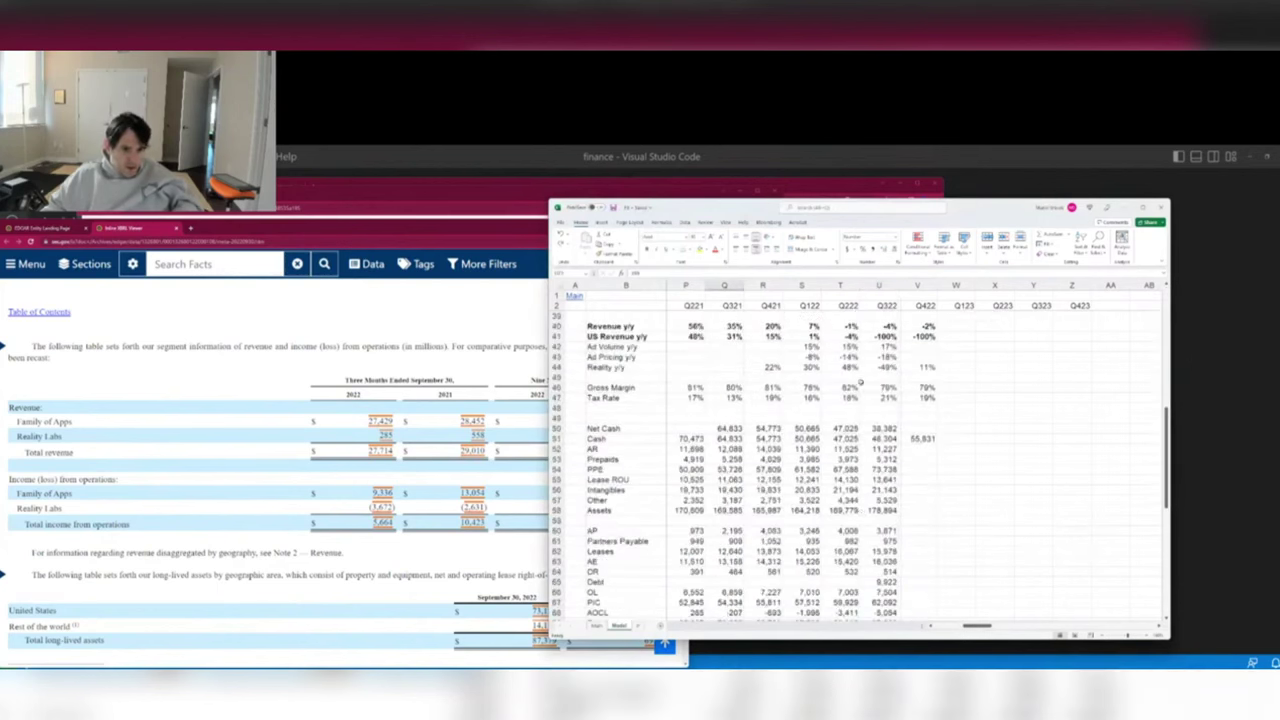
Relabel row 101 as 'Reality Labs 8mo y/y'.
{"action": "left_click", "coordinate": [895, 376]}
{"action": "scroll", "coordinate": [960, 530], "scroll_direction": "down", "scroll_amount": 6}
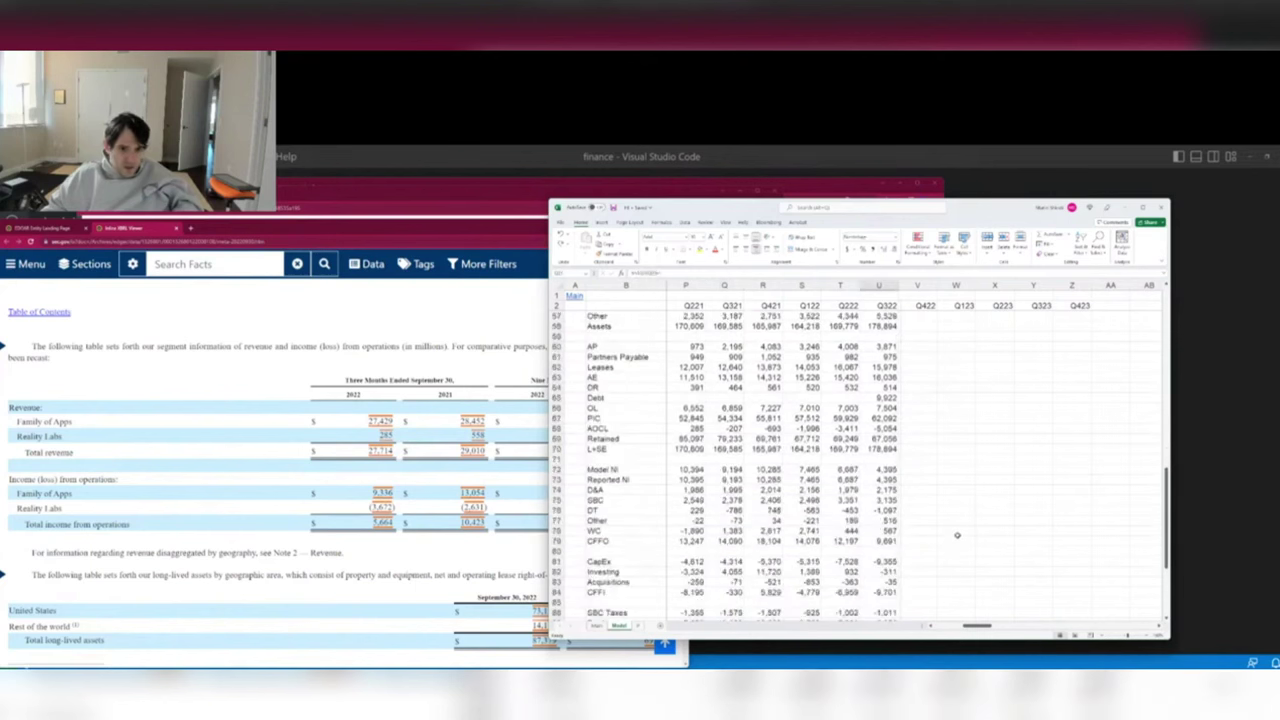
{"action": "scroll", "coordinate": [955, 535], "scroll_direction": "down", "scroll_amount": 10}
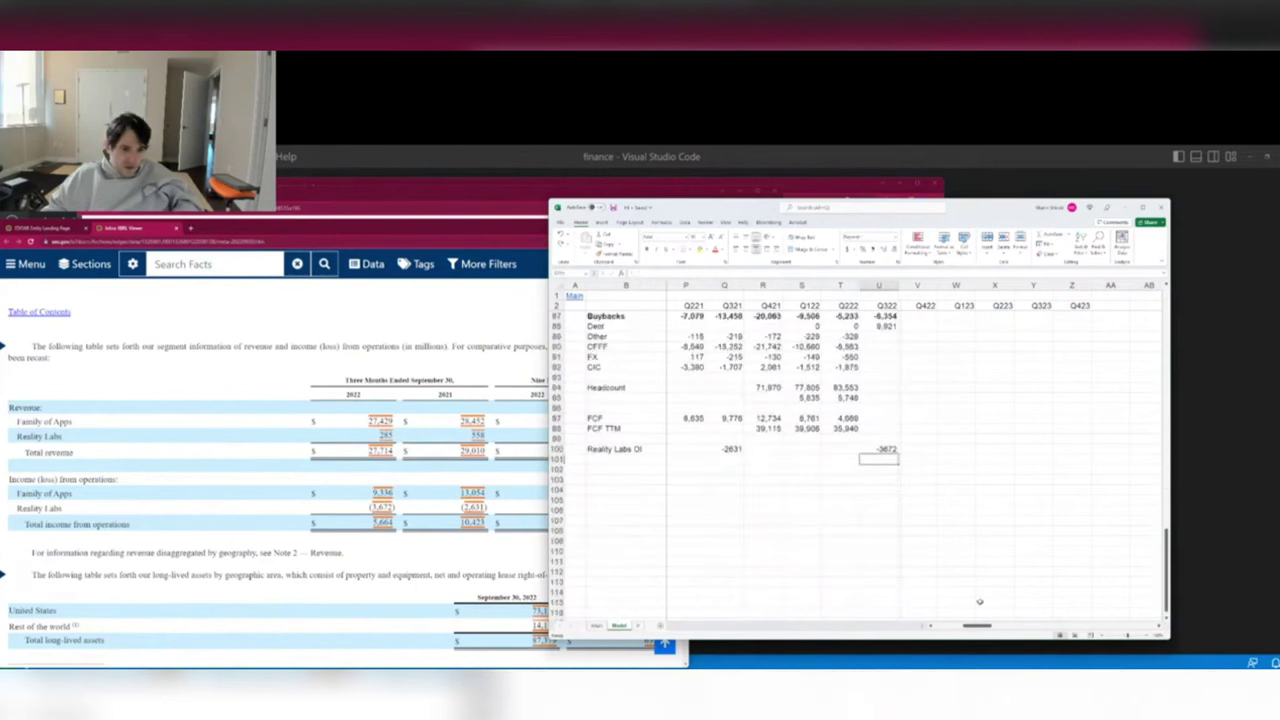
{"action": "key", "text": "Home"}
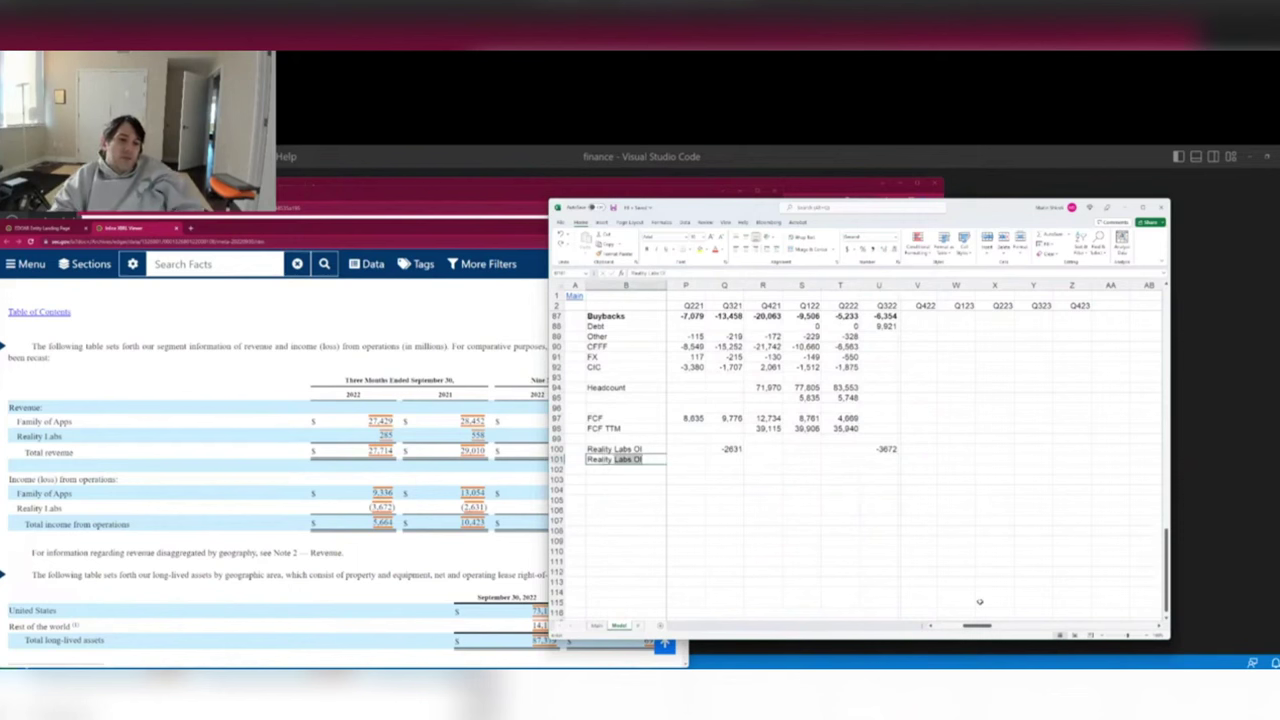
{"action": "key", "text": "F2"}
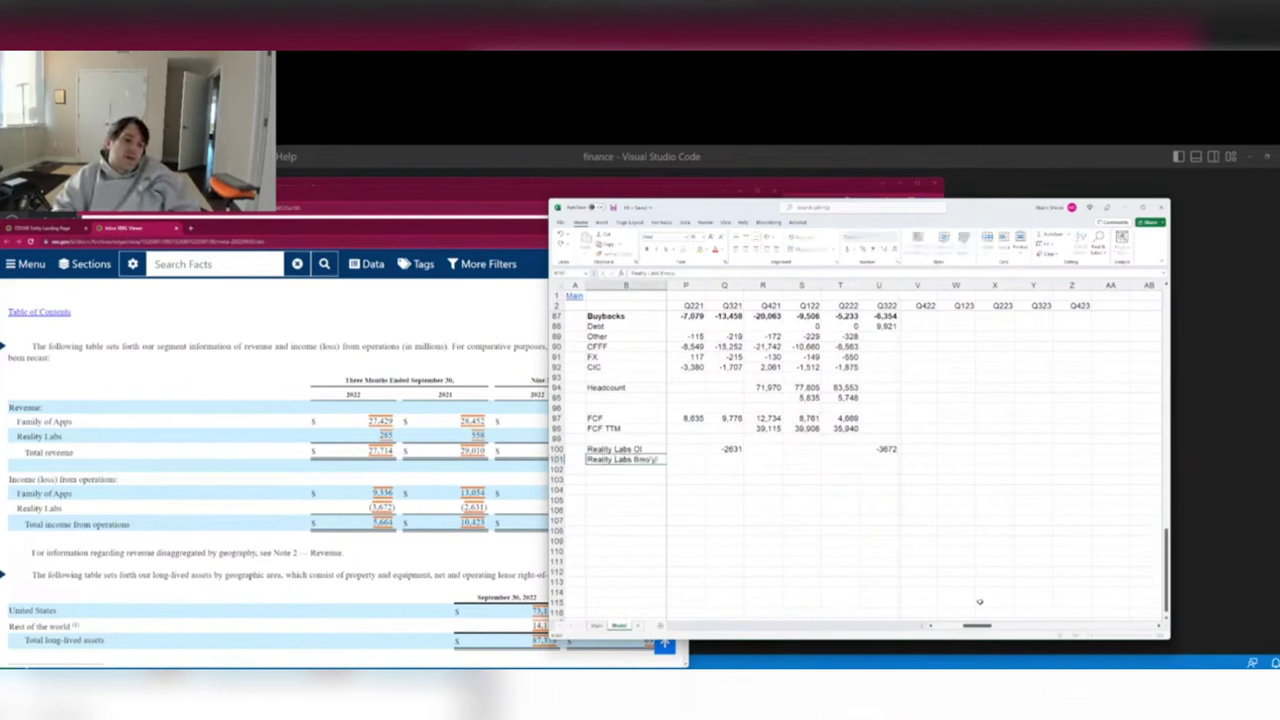
{"action": "type", "text": "/y"}
{"action": "key", "text": "Return"}
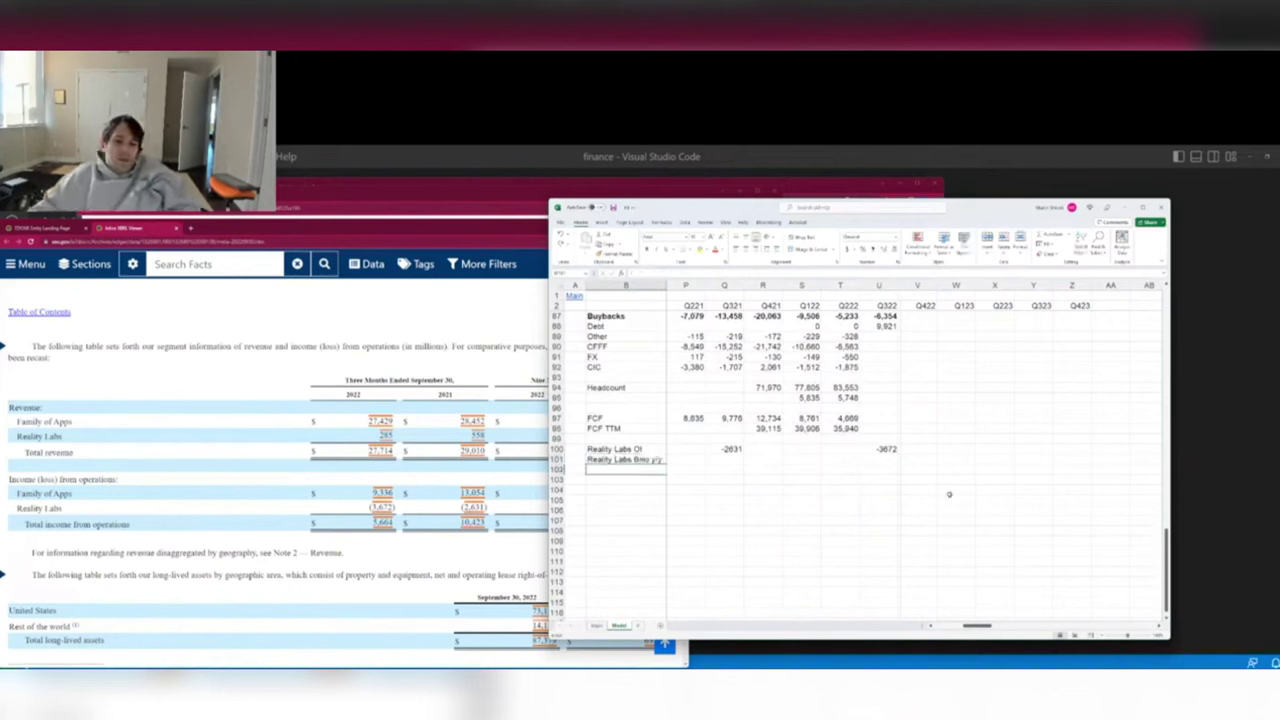
Enter a four-quarter SUM-based Reality Labs growth formula for Q322 and copy it to earlier quarters.
{"action": "left_click", "coordinate": [868, 458]}
{"action": "type", "text": "=sum("}
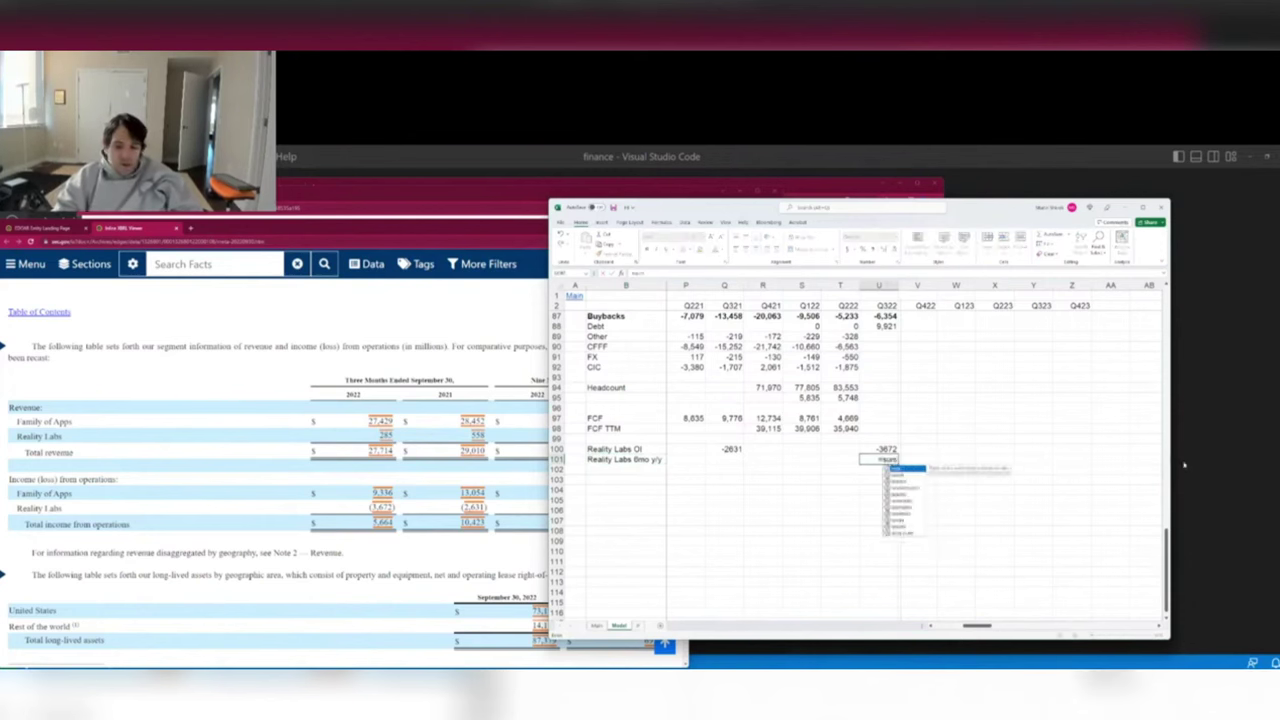
{"action": "key", "text": "ctrl+Up"}
{"action": "key", "text": "Down"}
{"action": "key", "text": "Down"}
{"action": "key", "text": "Down"}
{"action": "key", "text": "Down"}
{"action": "key", "text": "Down"}
{"action": "key", "text": "Down"}
{"action": "key", "text": "Down"}
{"action": "key", "text": "Down"}
{"action": "key", "text": "Down"}
{"action": "key", "text": "Down"}
{"action": "key", "text": "Down"}
{"action": "key", "text": "Down"}
{"action": "key", "text": "Down"}
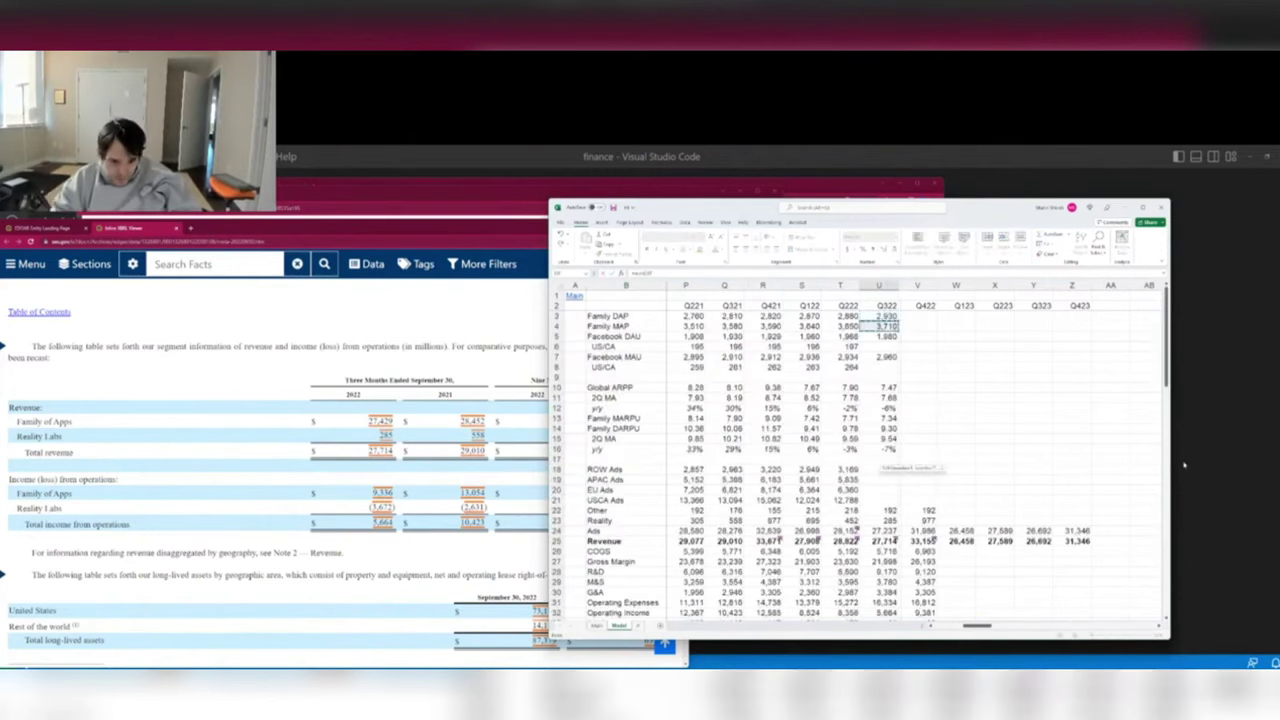
{"action": "key", "text": "Down"}
{"action": "key", "text": "Down"}
{"action": "key", "text": "Down"}
{"action": "key", "text": "Down"}
{"action": "key", "text": "Down"}
{"action": "key", "text": "Down"}
{"action": "key", "text": "Down"}
{"action": "key", "text": "shift+Left"}
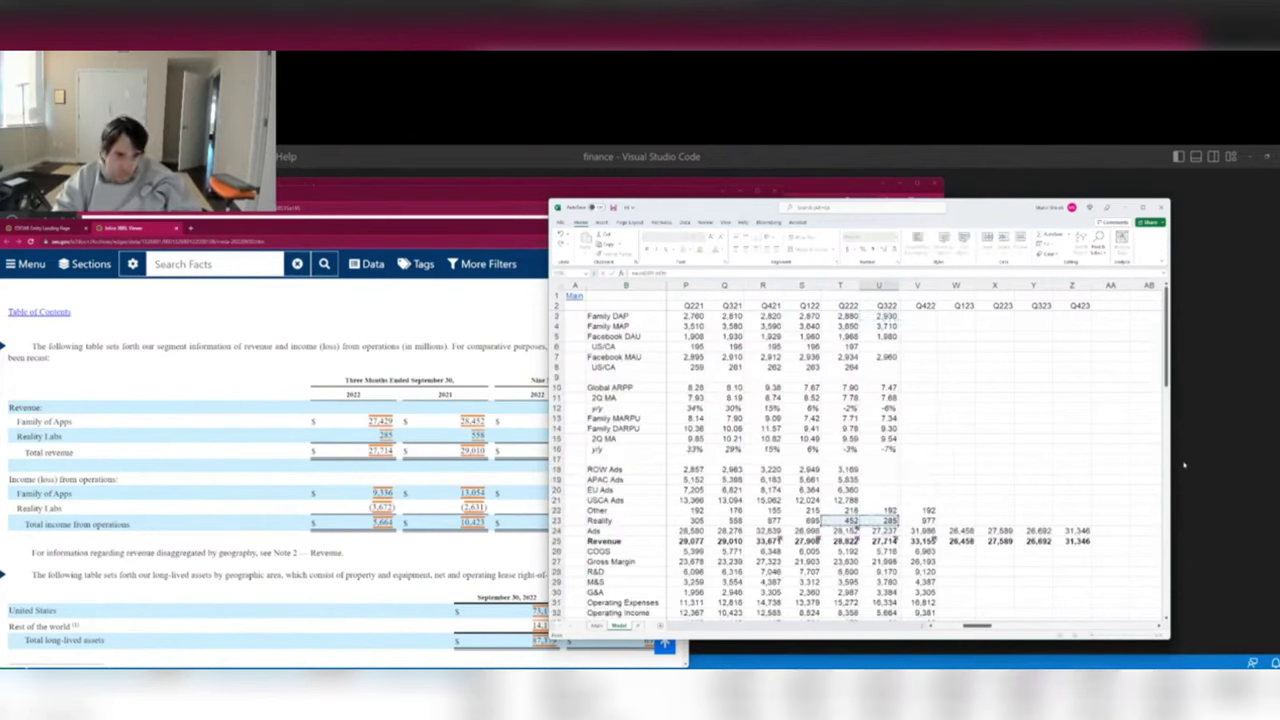
{"action": "type", "text": ")"}
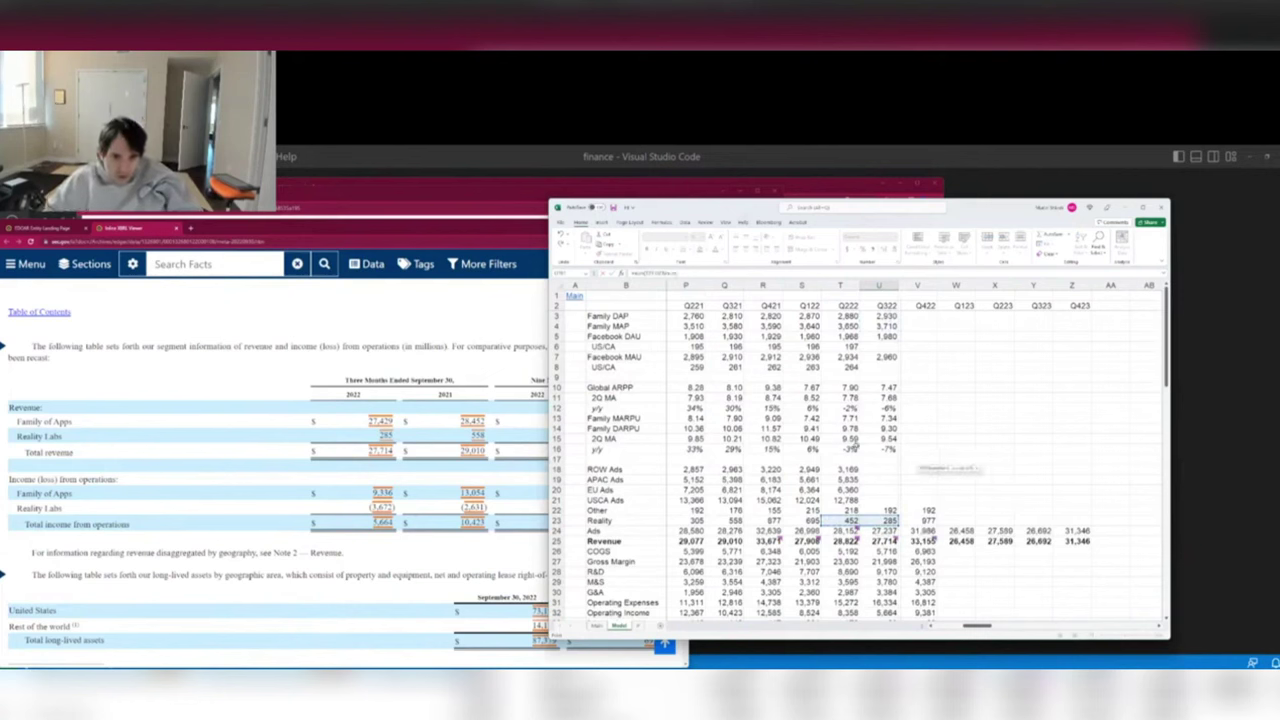
{"action": "key", "text": "shift+Left"}
{"action": "key", "text": "shift+Left"}
{"action": "key", "text": "shift+Left"}
{"action": "key", "text": "shift+Left"}
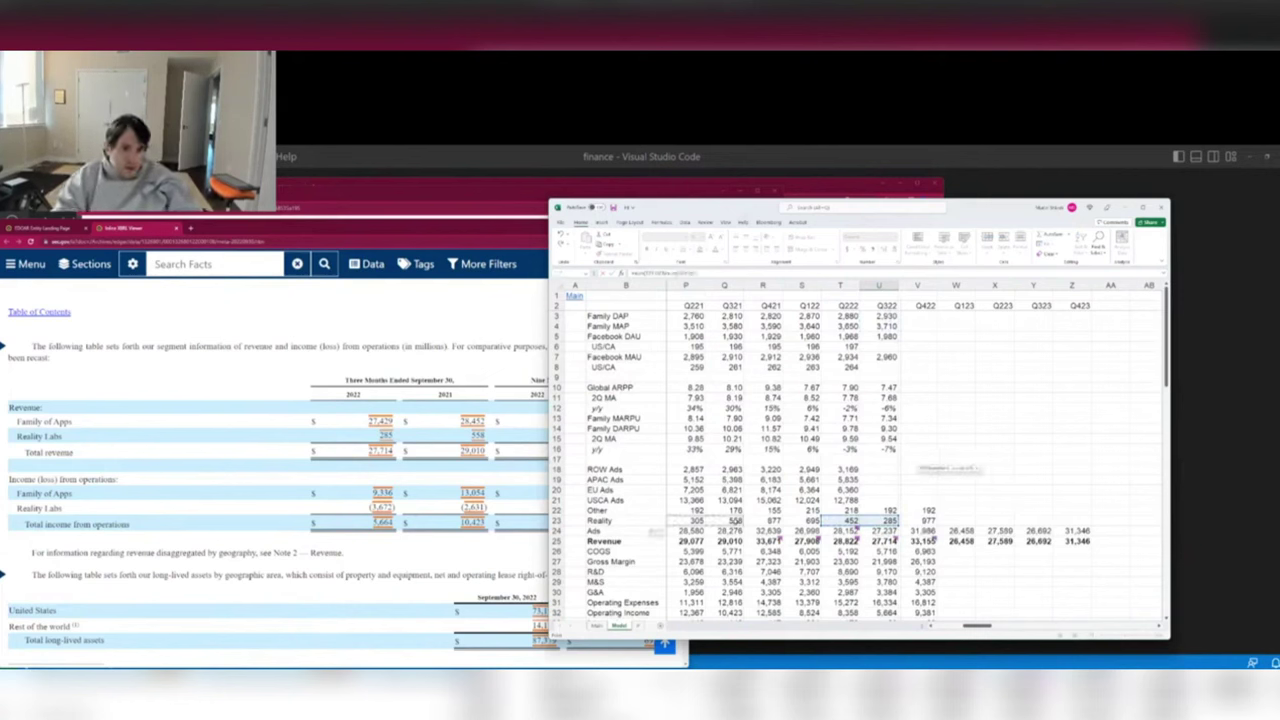
{"action": "key", "text": "shift+Right"}
{"action": "key", "text": "shift+Right"}
{"action": "key", "text": "Return"}
{"action": "key", "text": "Up"}
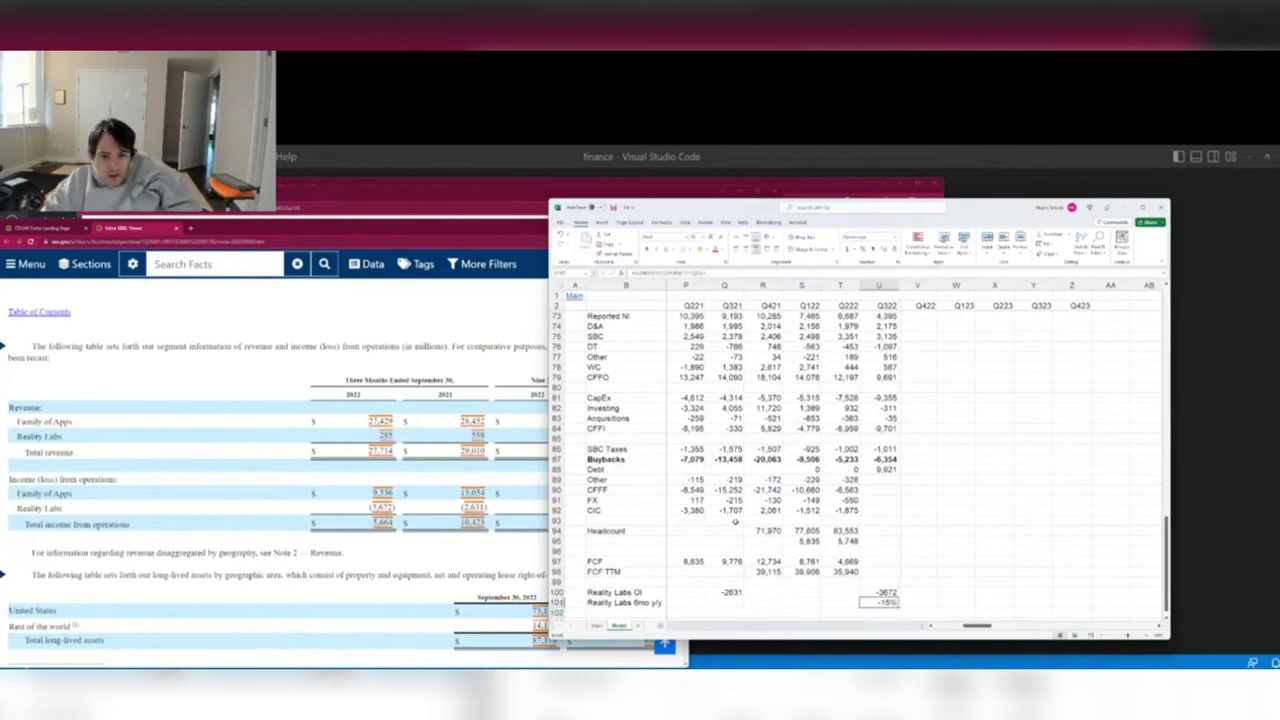
{"action": "key", "text": "shift+Left"}
{"action": "key", "text": "shift+Left"}
{"action": "key", "text": "shift+Left"}
{"action": "key", "text": "shift+Left"}
{"action": "key", "text": "shift+Left"}
{"action": "key", "text": "ctrl+v"}
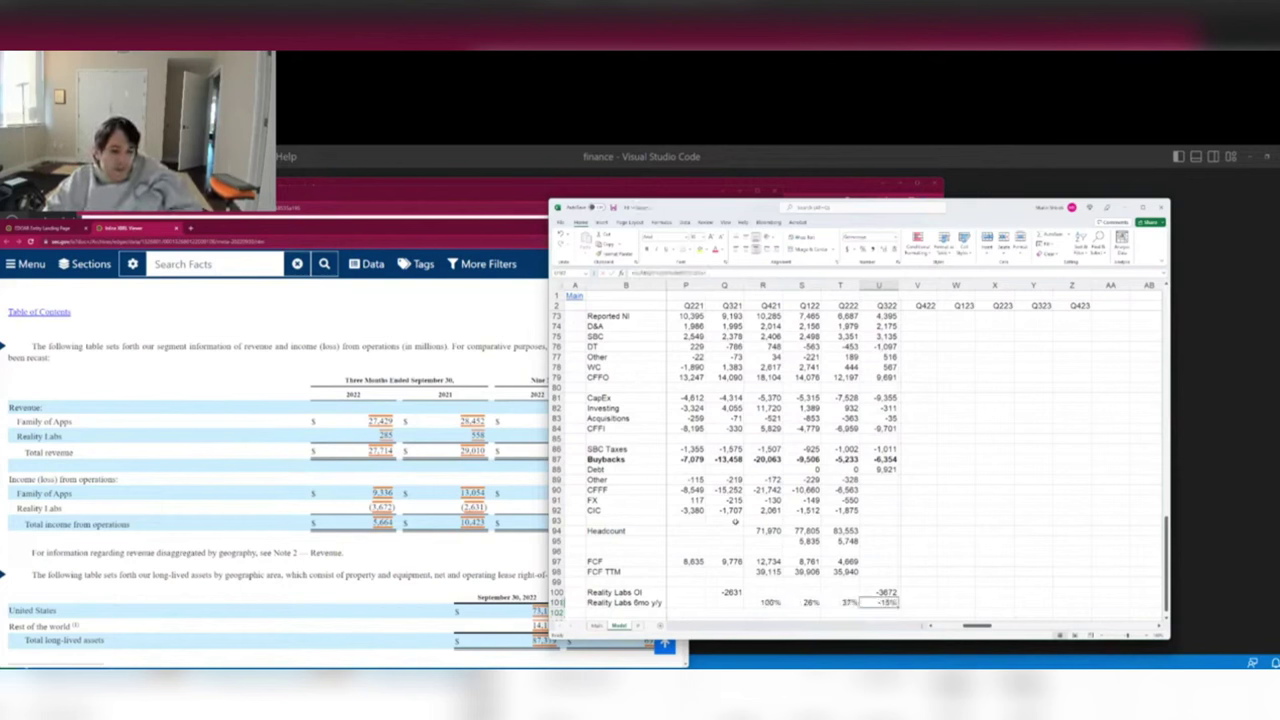
Format the Reality Labs OI row with thousands separators, then return to the filing.
{"action": "key", "text": "Up"}
{"action": "key", "text": "shift+space"}
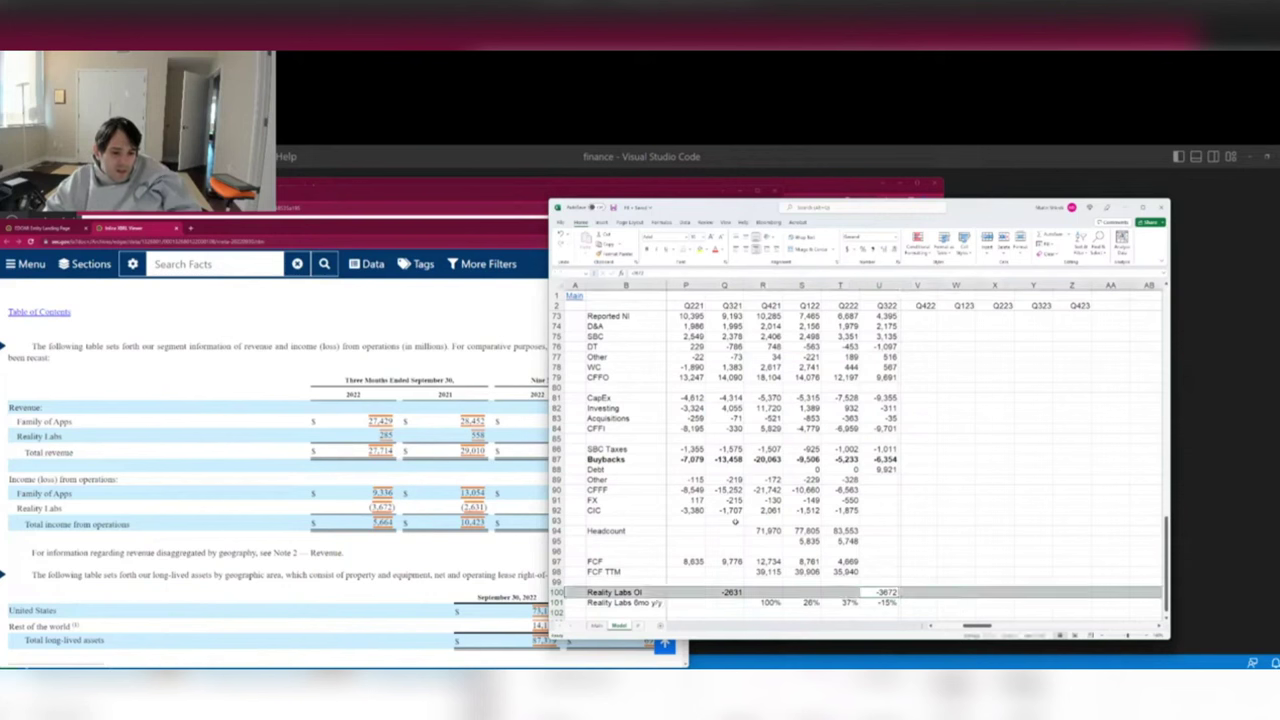
{"action": "key", "text": "ctrl+1"}
{"action": "key", "text": "Return"}
{"action": "key", "text": "Up"}
{"action": "key", "text": "Down"}
{"action": "key", "text": "Down"}
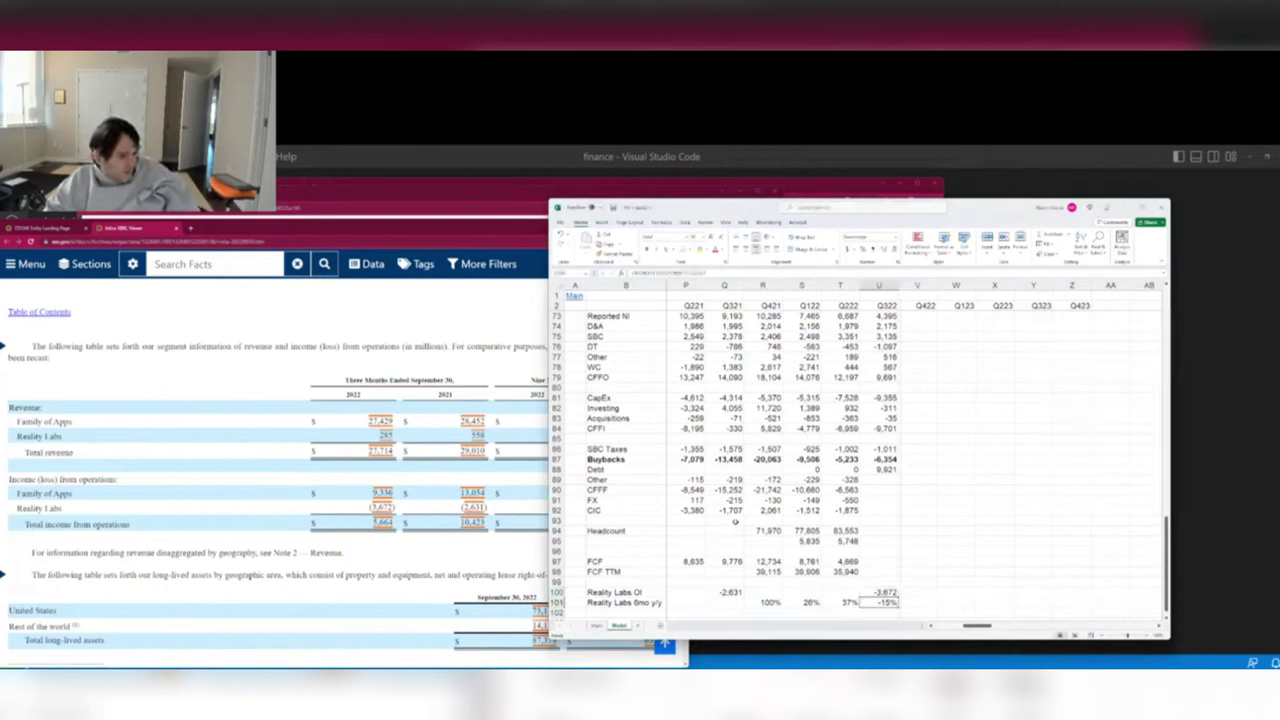
{"action": "key", "text": "alt+Tab"}
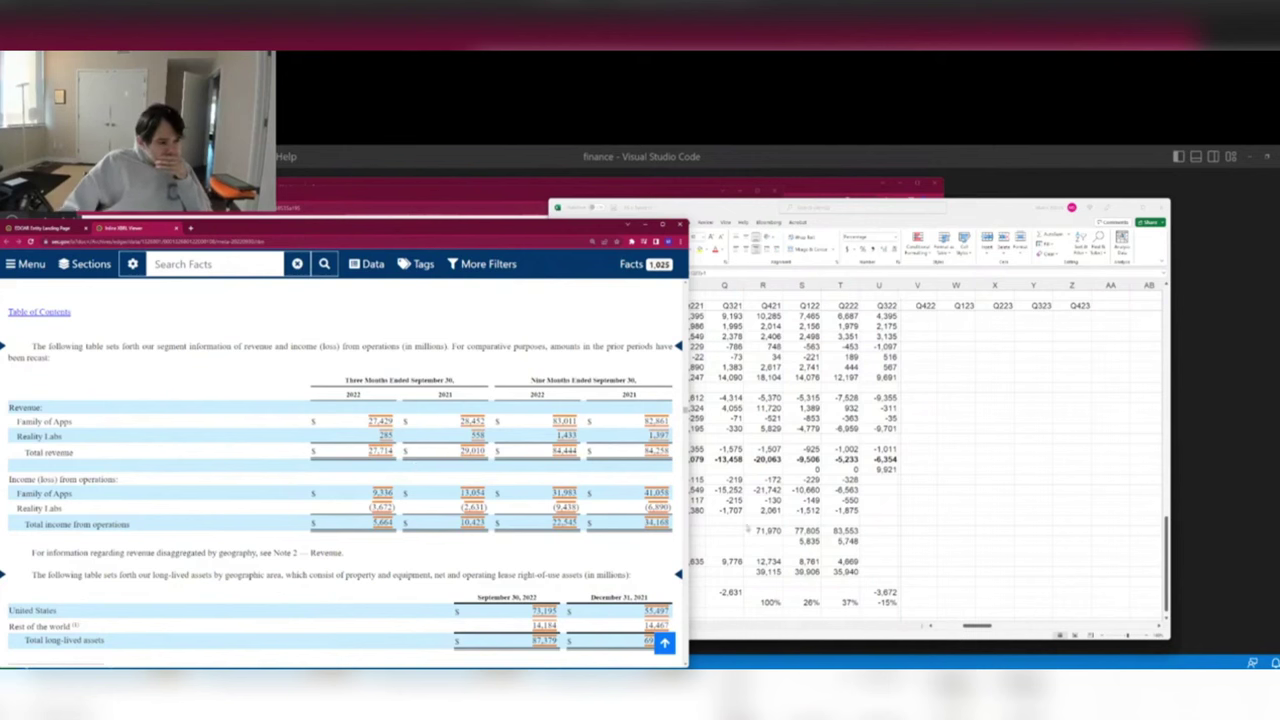
{"action": "left_click_drag", "start_coordinate": [488, 495], "coordinate": [349, 497]}
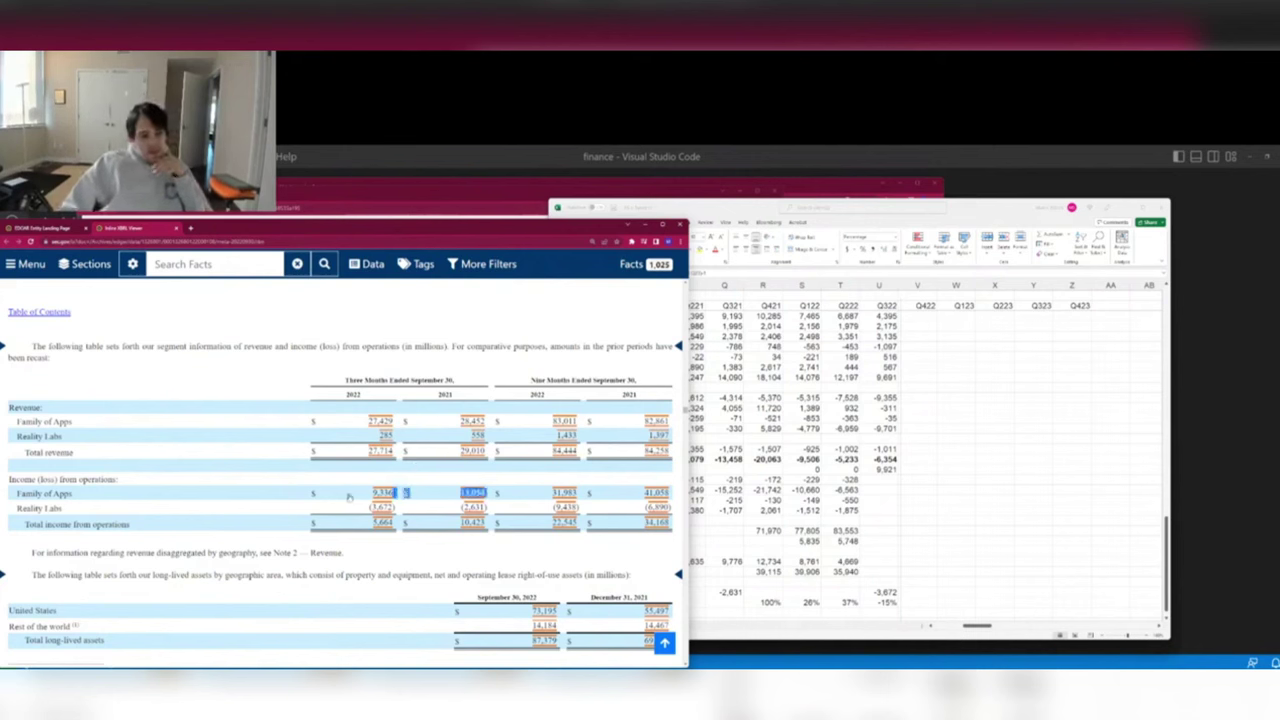
{"action": "left_click", "coordinate": [380, 494]}
{"action": "key", "text": "alt+Tab"}
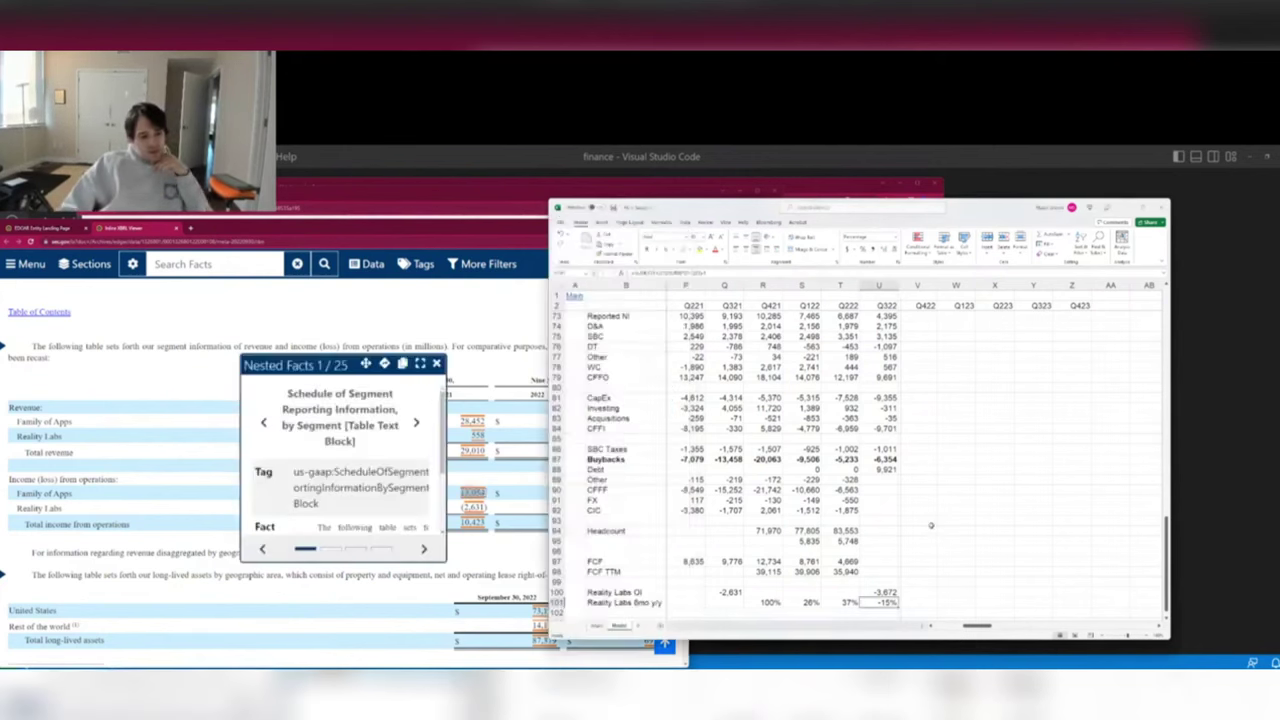
{"action": "left_click", "coordinate": [495, 442]}
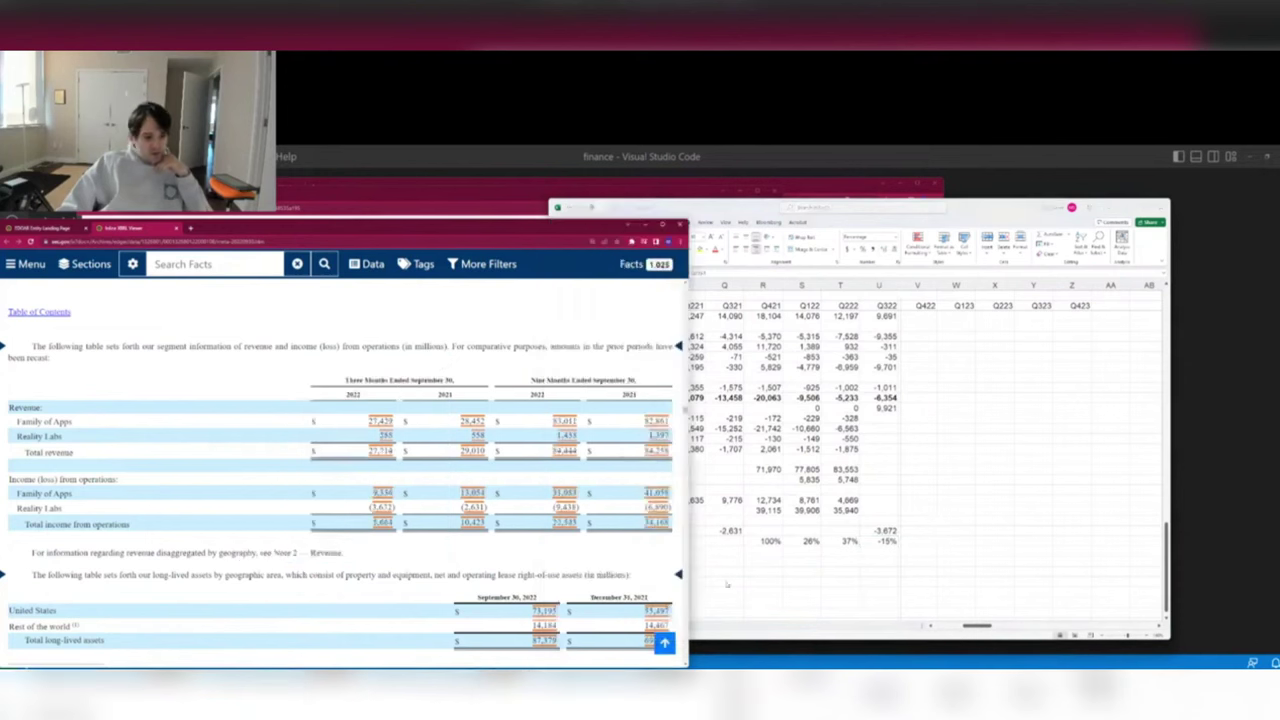
{"action": "left_click", "coordinate": [625, 561]}
Add a Family OI row with 13,054 for Q321 and 9,336 for Q322, comma-formatted.
{"action": "type", "text": "Family OI"}
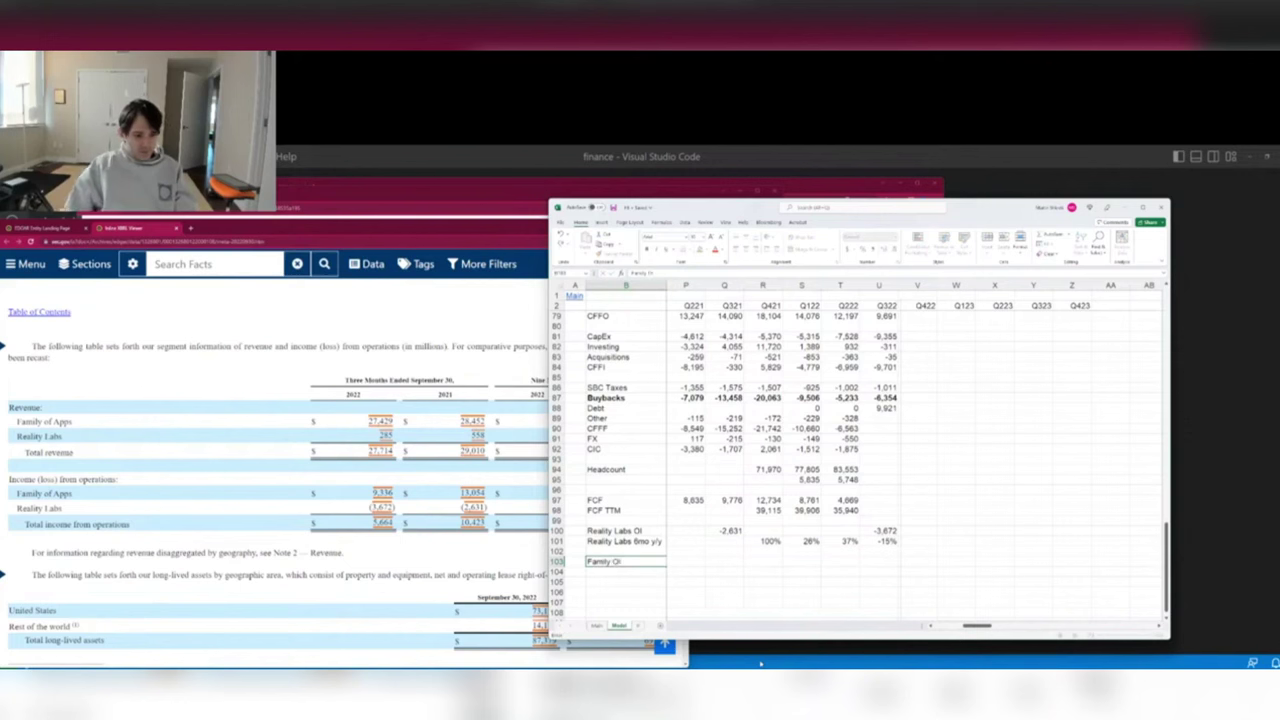
{"action": "key", "text": "Tab"}
{"action": "key", "text": "Tab"}
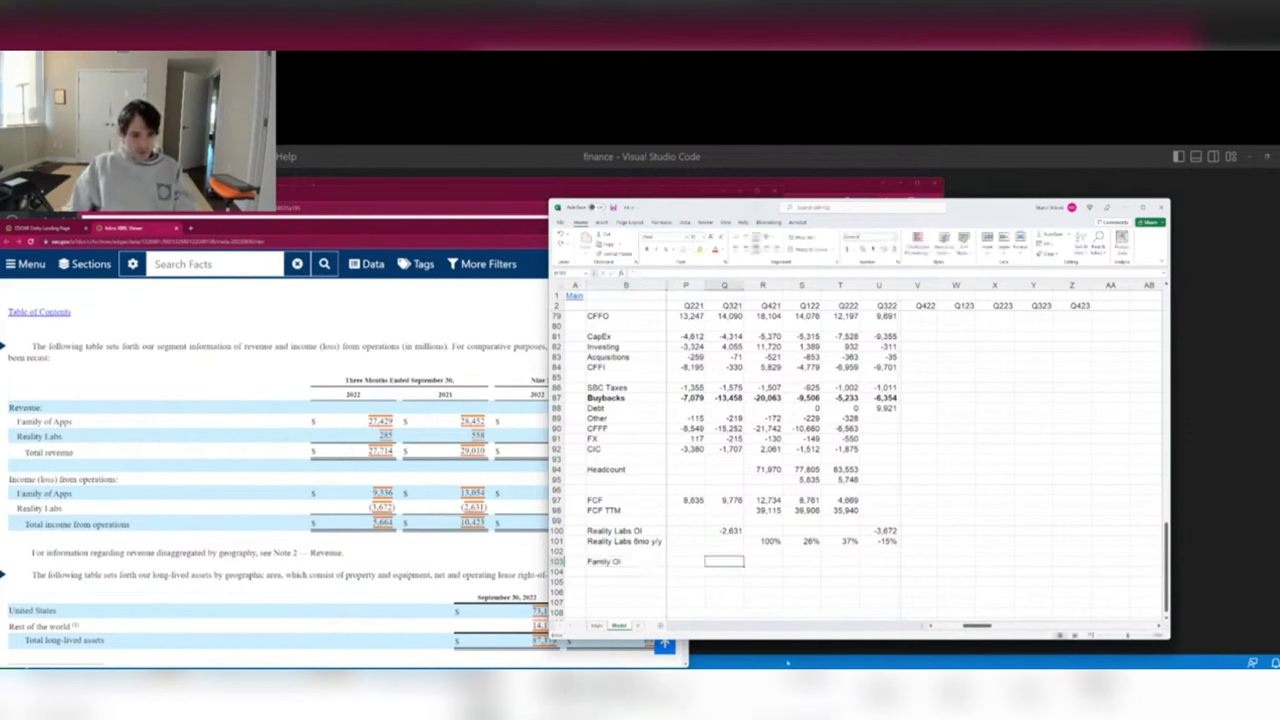
{"action": "type", "text": "13054"}
{"action": "key", "text": "Tab"}
{"action": "key", "text": "Tab"}
{"action": "key", "text": "Tab"}
{"action": "key", "text": "Tab"}
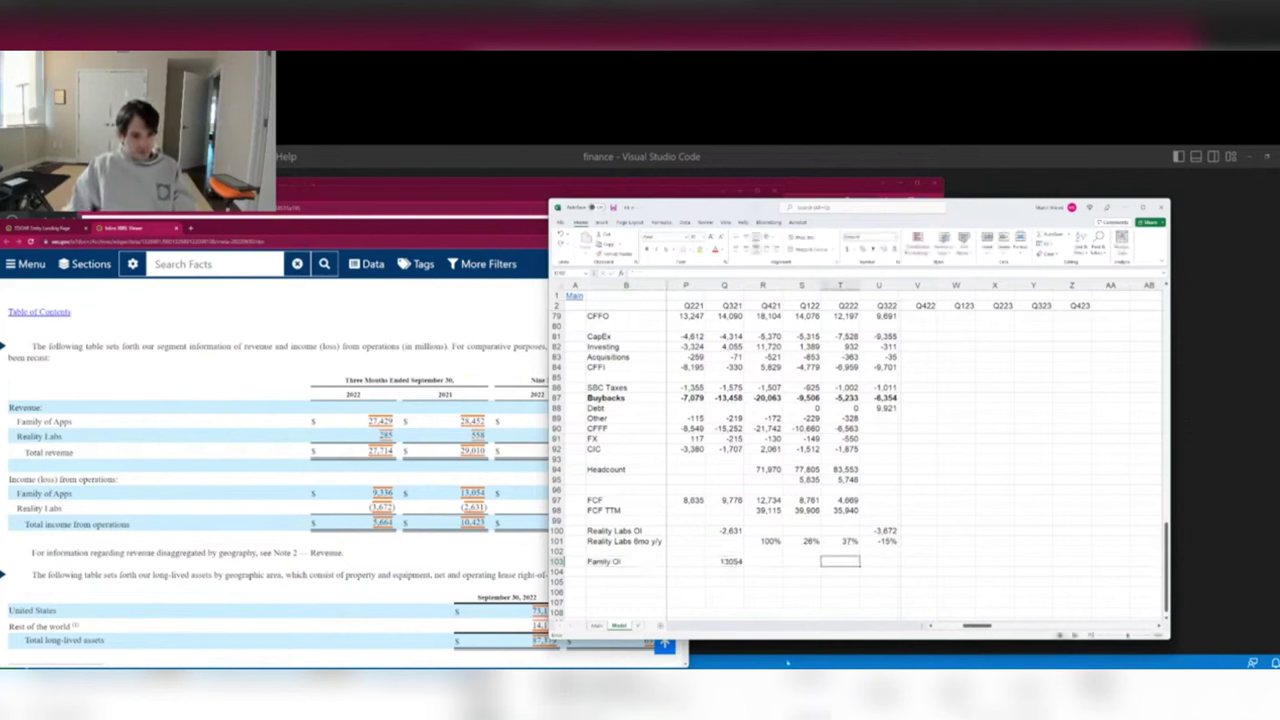
{"action": "type", "text": "9336"}
{"action": "key", "text": "Return"}
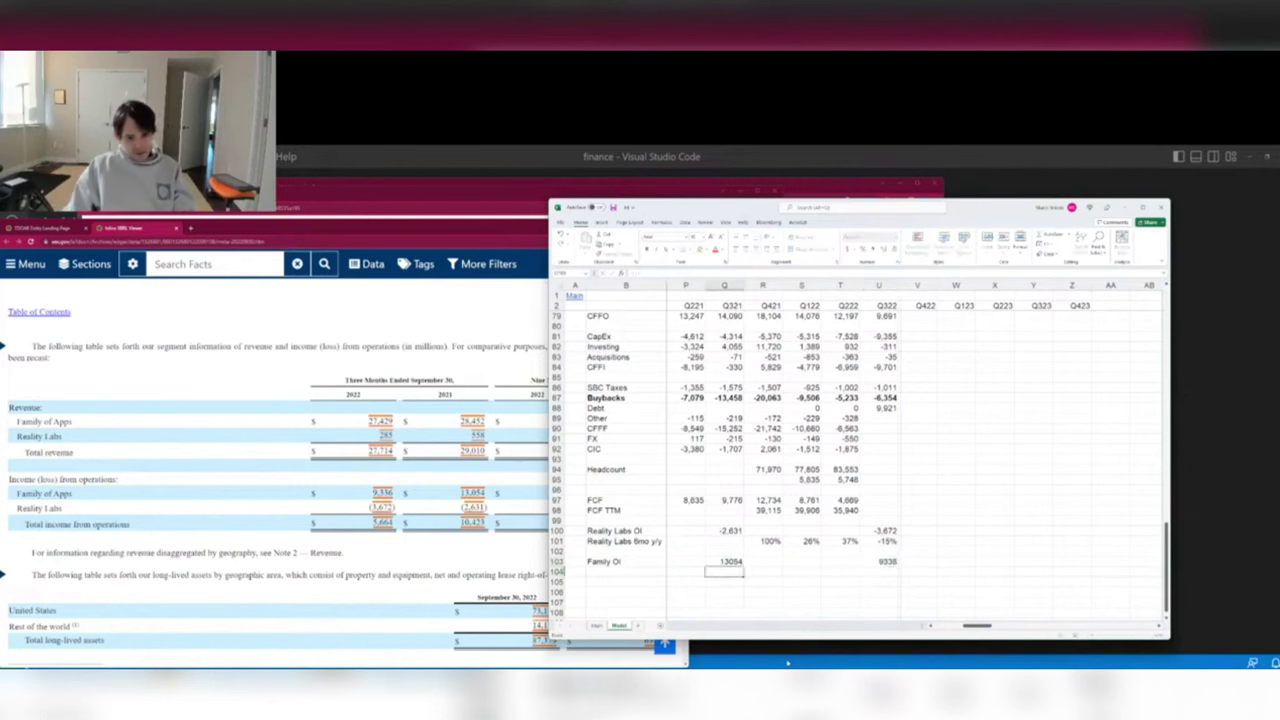
{"action": "key", "text": "Up"}
{"action": "key", "text": "ctrl+shift+Right"}
{"action": "key", "text": "ctrl+1"}
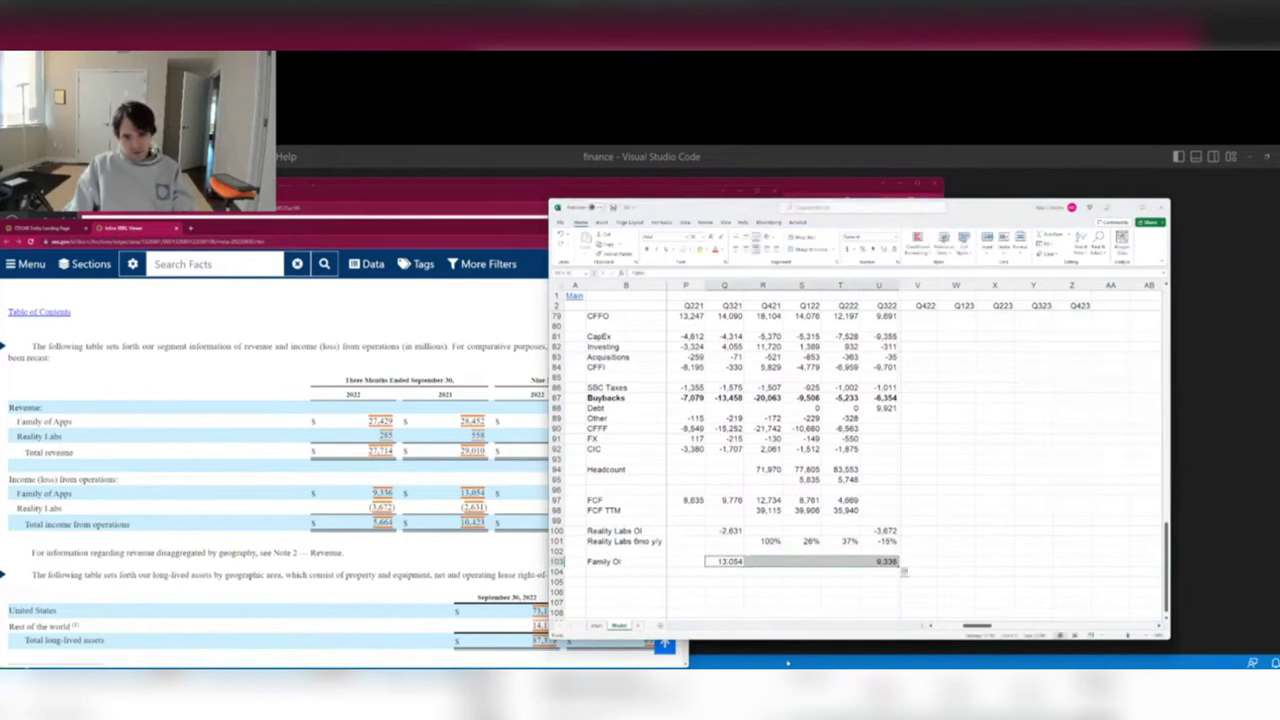
{"action": "key", "text": "Return"}
{"action": "key", "text": "ctrl+Page_Up"}
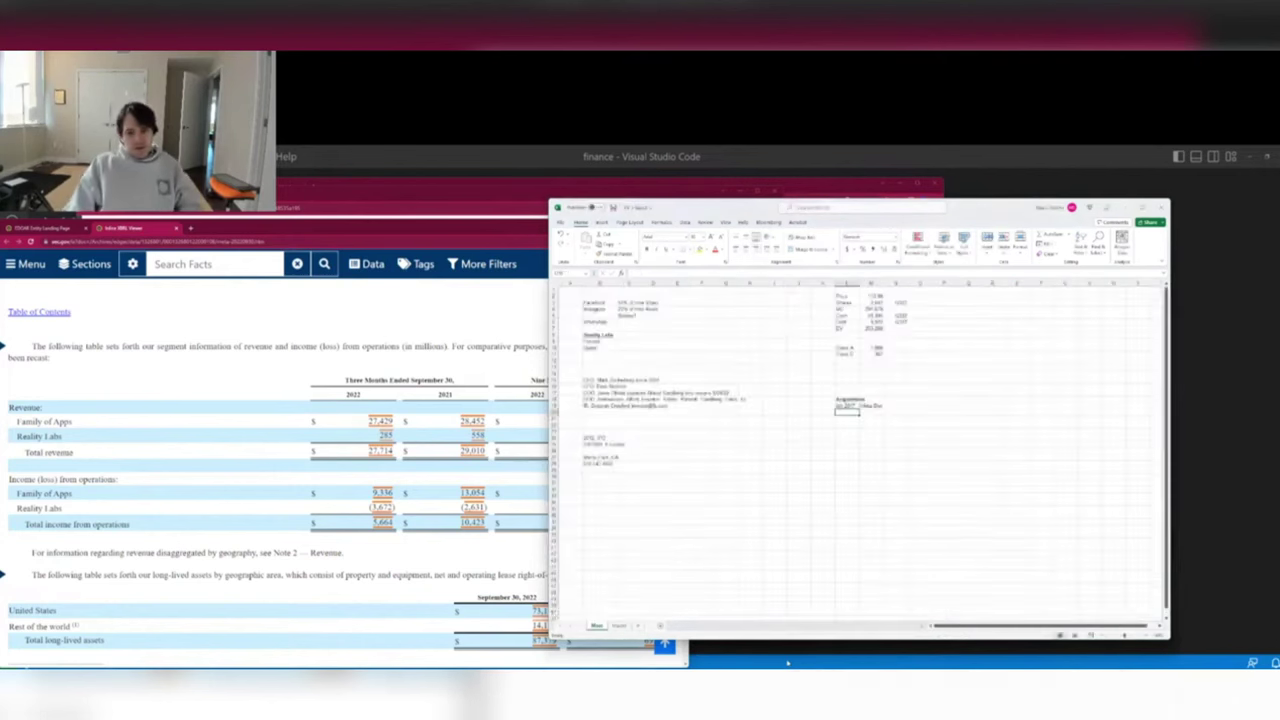
{"action": "key", "text": "Up"}
{"action": "key", "text": "Up"}
{"action": "key", "text": "Up"}
{"action": "key", "text": "Up"}
{"action": "key", "text": "Up"}
{"action": "key", "text": "Up"}
{"action": "key", "text": "Up"}
{"action": "key", "text": "Up"}
{"action": "key", "text": "Up"}
{"action": "key", "text": "Up"}
{"action": "key", "text": "Up"}
{"action": "key", "text": "Up"}
{"action": "key", "text": "Up"}
{"action": "key", "text": "Up"}
{"action": "key", "text": "Up"}
{"action": "key", "text": "Up"}
{"action": "key", "text": "Up"}
{"action": "key", "text": "Up"}
{"action": "key", "text": "Up"}
{"action": "key", "text": "Up"}
{"action": "key", "text": "Right"}
{"action": "key", "text": "Right"}
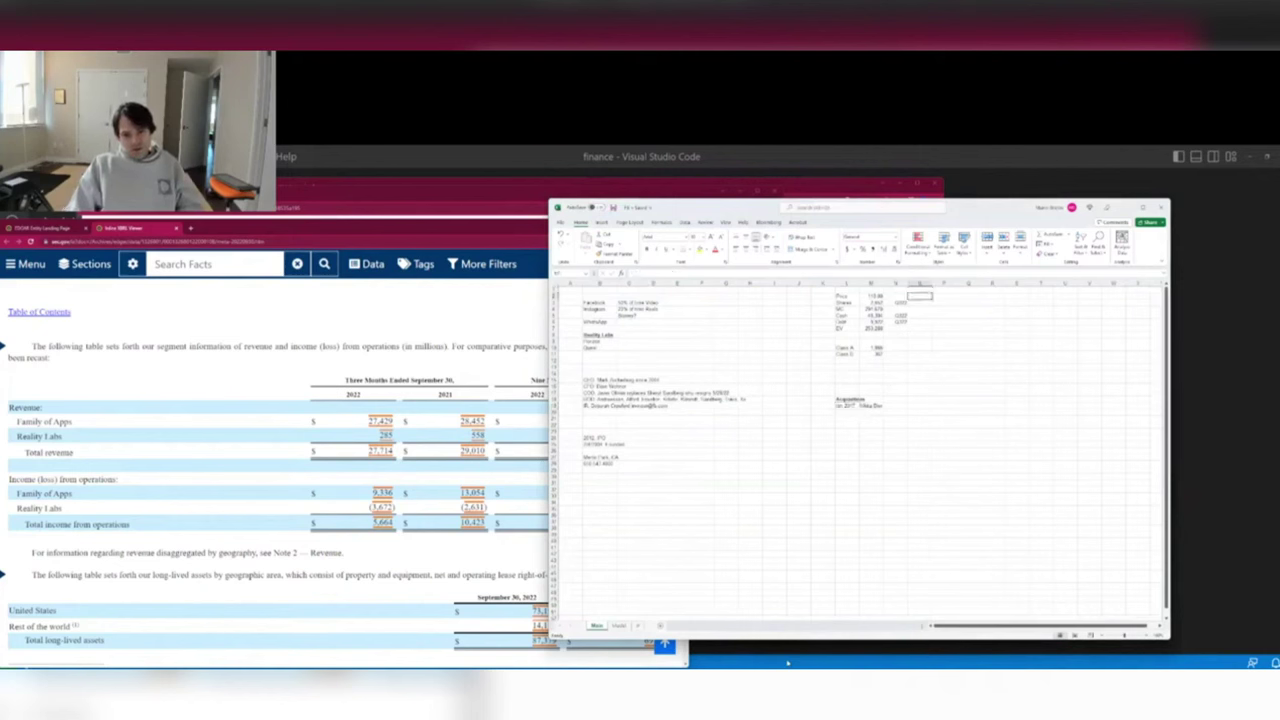
{"action": "scroll", "coordinate": [827, 419], "scroll_direction": "up", "scroll_amount": 4}
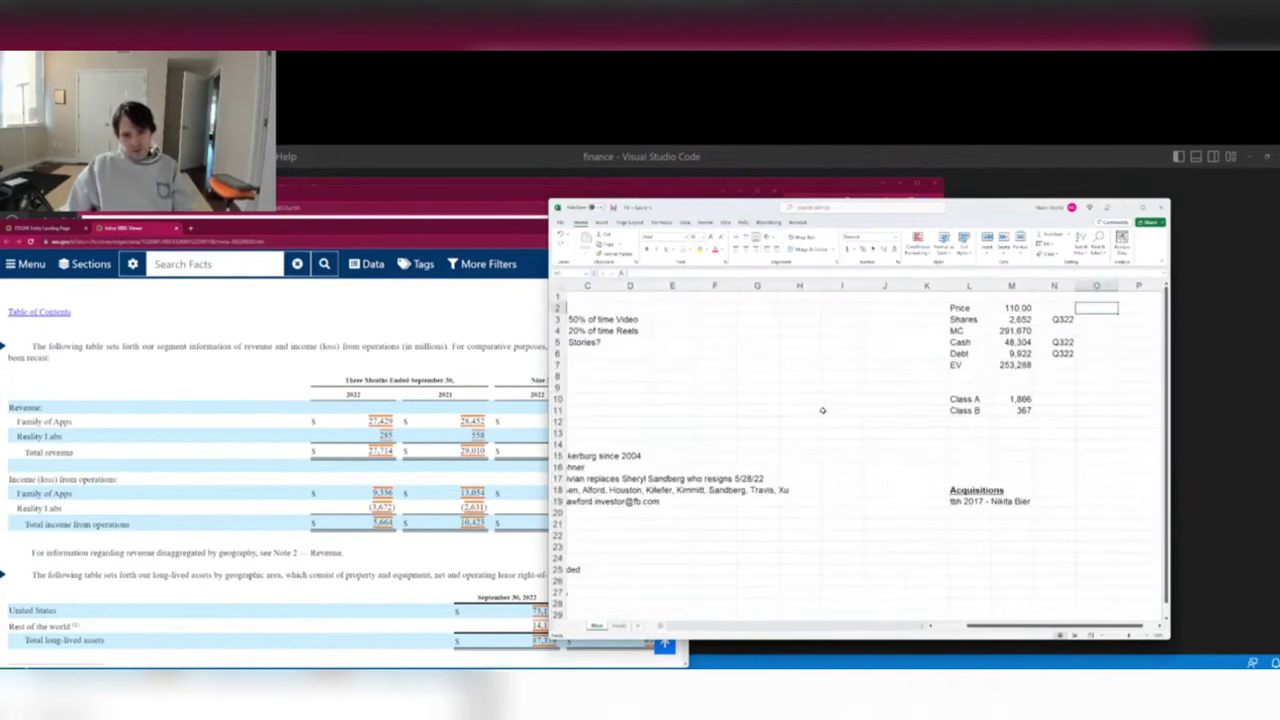
{"action": "key", "text": "Left"}
{"action": "key", "text": "Left"}
{"action": "key", "text": "Down"}
{"action": "key", "text": "Down"}
{"action": "key", "text": "Down"}
{"action": "key", "text": "Down"}
{"action": "key", "text": "Down"}
{"action": "key", "text": "Down"}
{"action": "type", "text": "="}
{"action": "key", "text": "Up"}
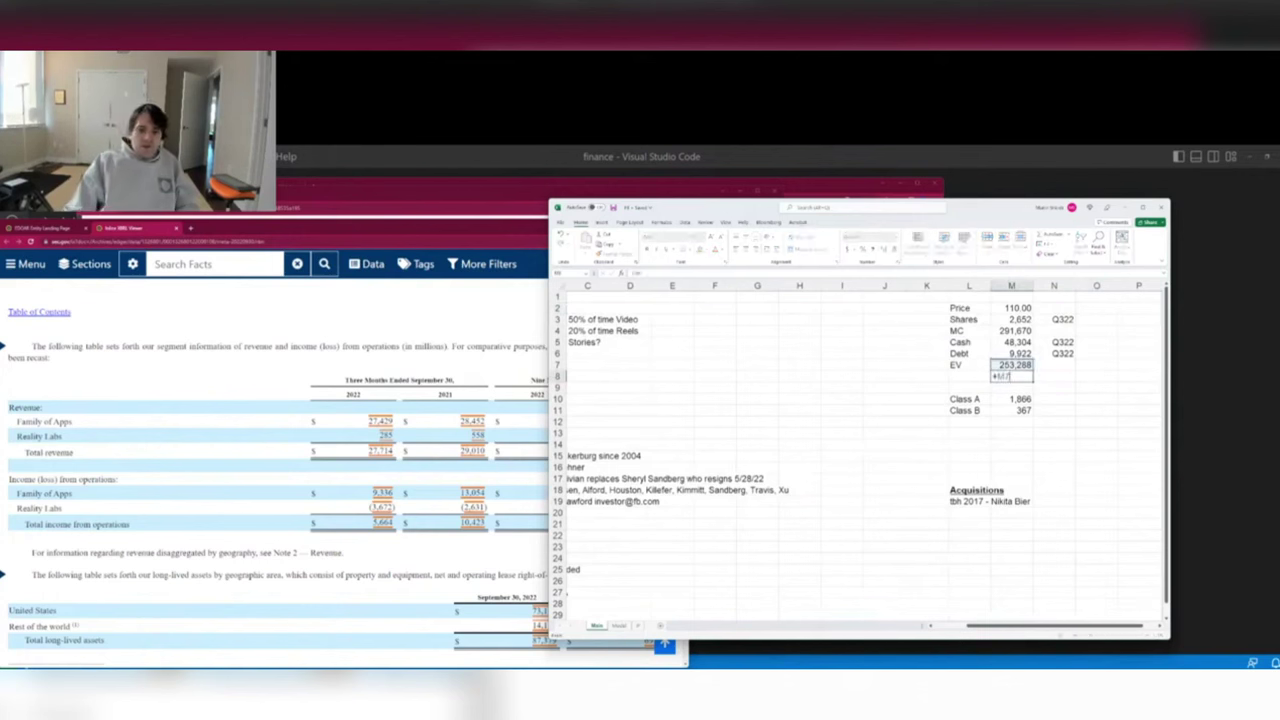
{"action": "type", "text": "/36000"}
{"action": "key", "text": "Return"}
{"action": "key", "text": "Up"}
{"action": "key", "text": "Delete"}
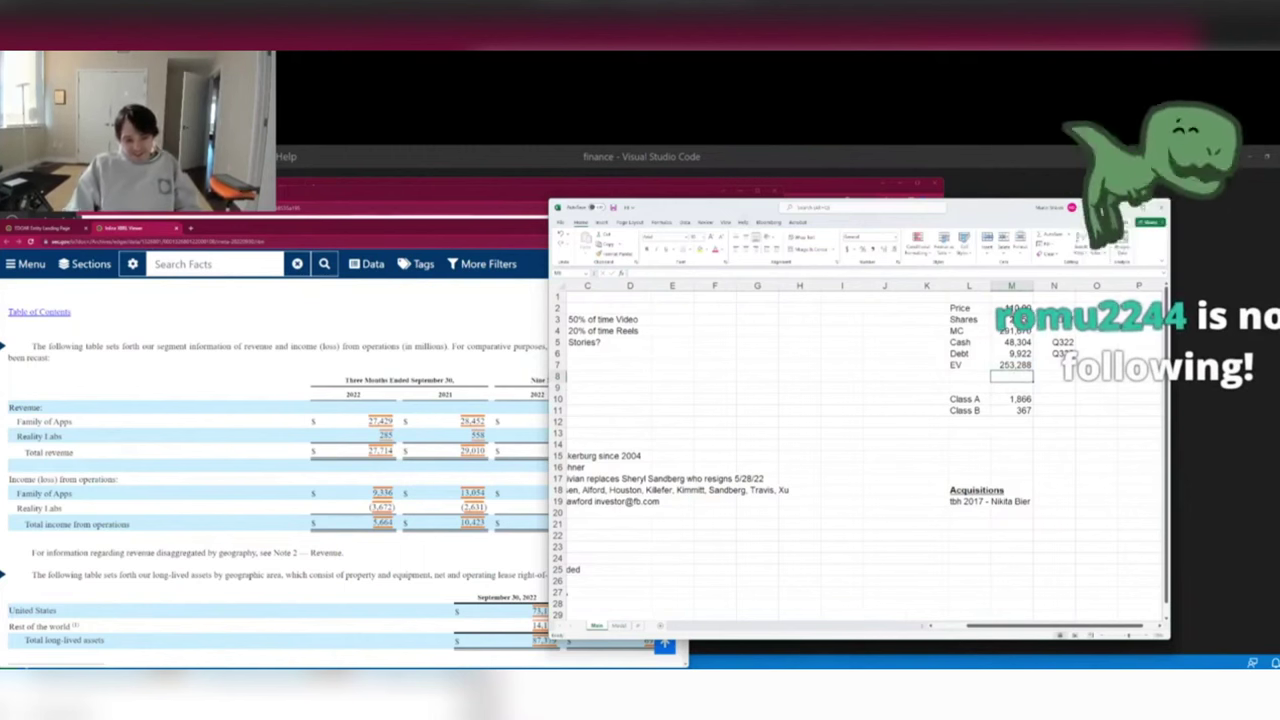
{"action": "key", "text": "ctrl+Home"}
{"action": "key", "text": "ctrl+Page_Down"}
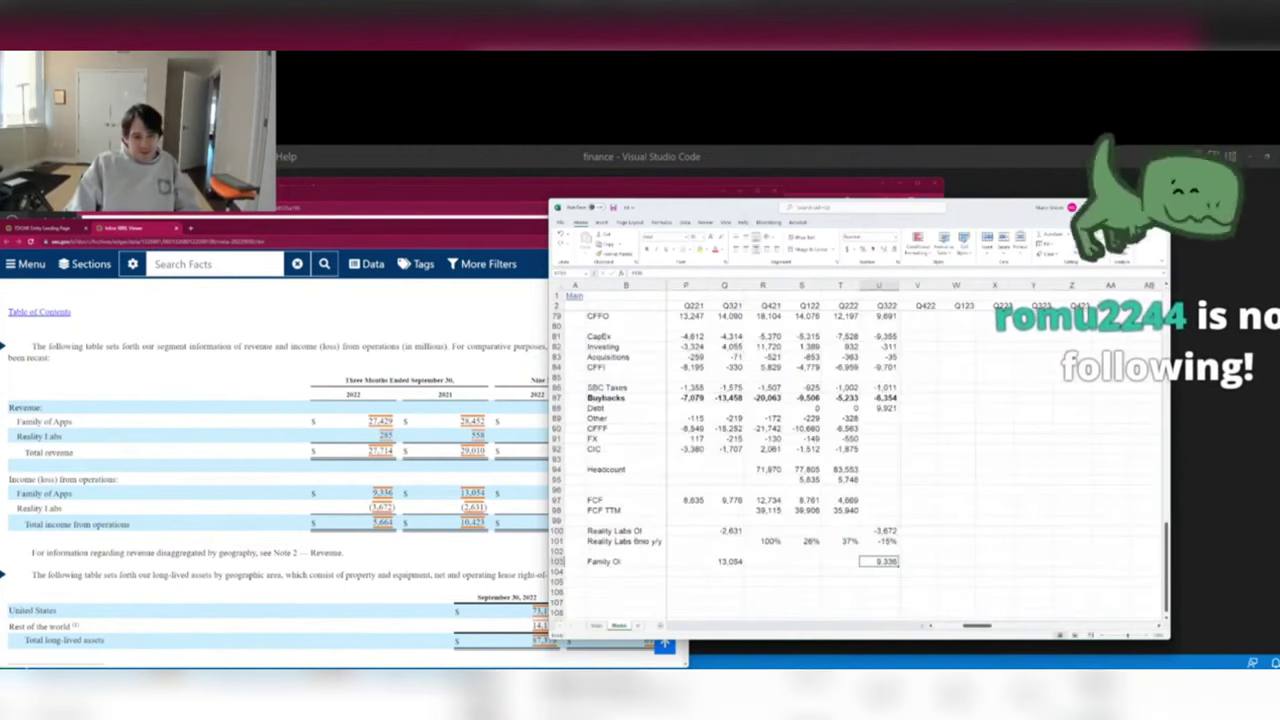
Commit the Q322 revenue y/y formula (-4%) and review earlier quarters' revenue growth formulas.
{"action": "key", "text": "Page_Up"}
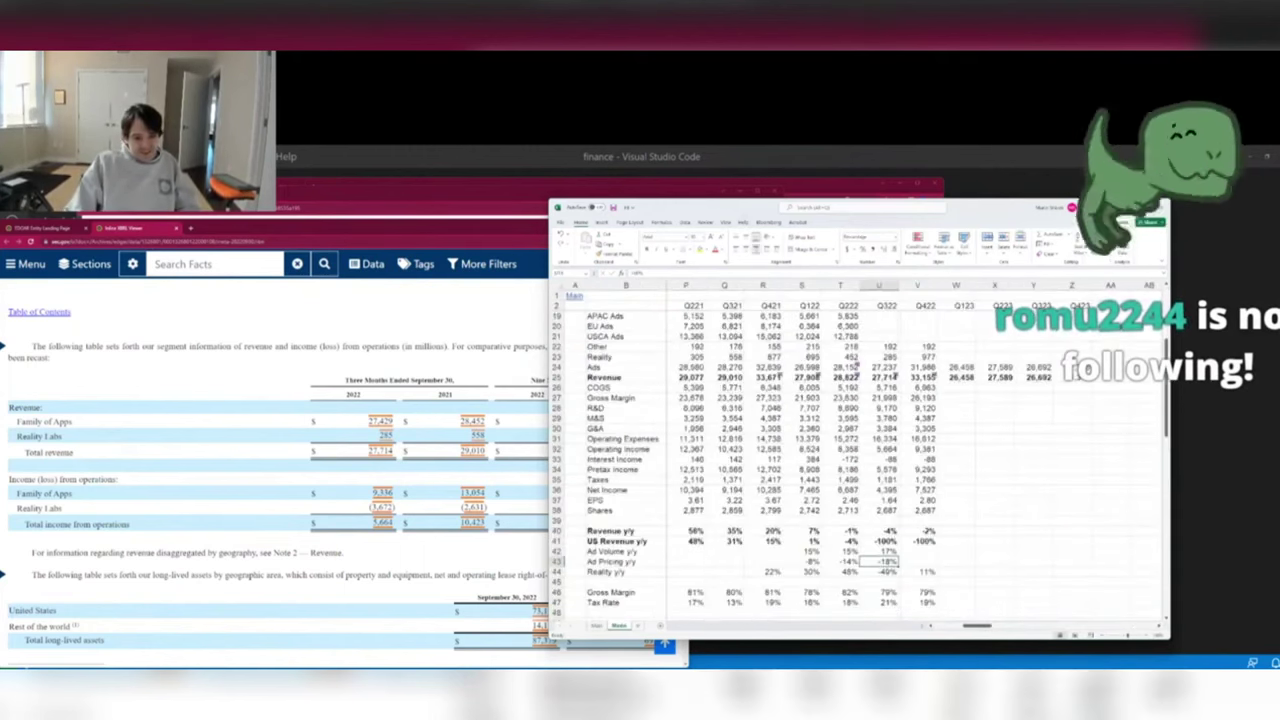
{"action": "key", "text": "Up"}
{"action": "key", "text": "Up"}
{"action": "key", "text": "Up"}
{"action": "key", "text": "F2"}
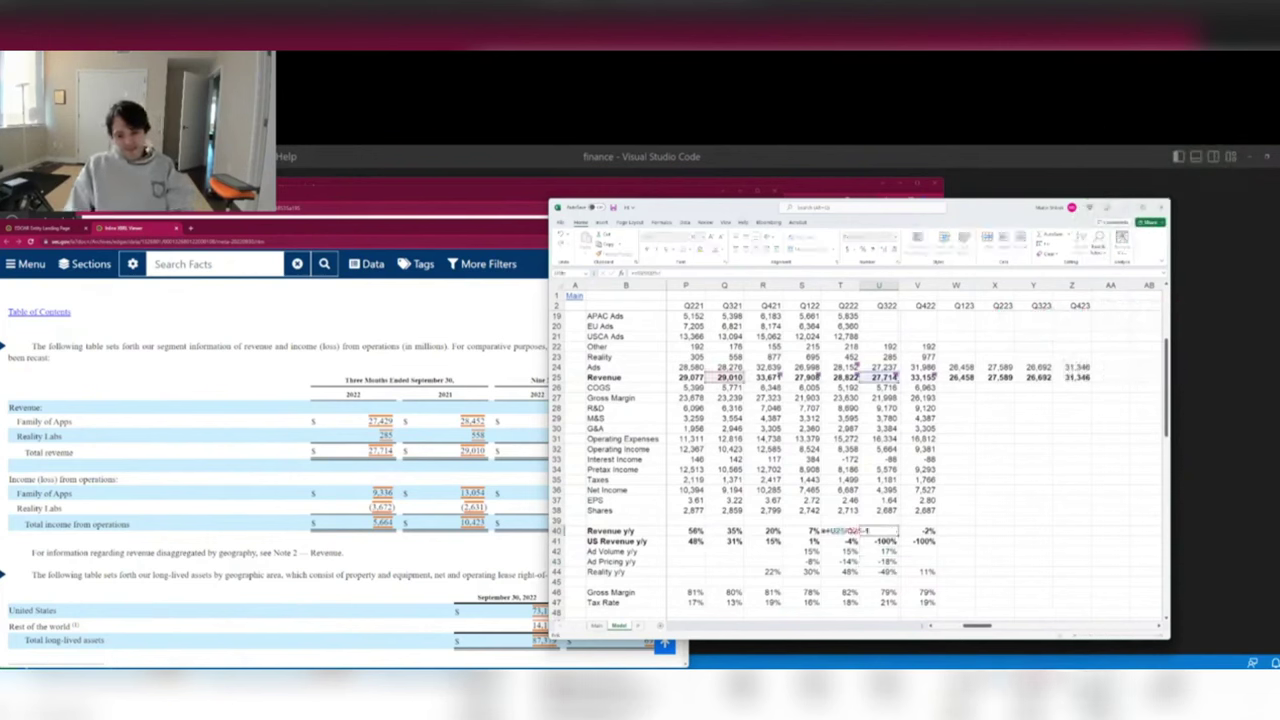
{"action": "key", "text": "Return"}
{"action": "key", "text": "Up"}
{"action": "key", "text": "Left"}
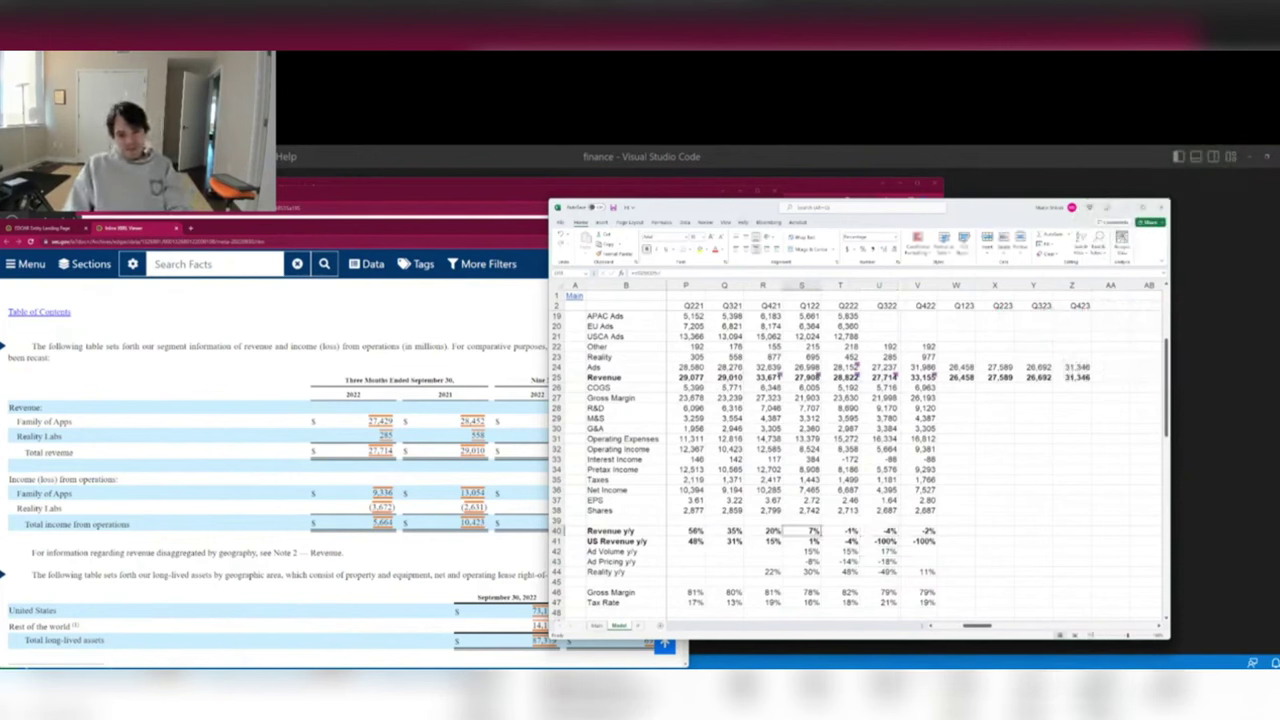
{"action": "key", "text": "F2"}
{"action": "key", "text": "Escape"}
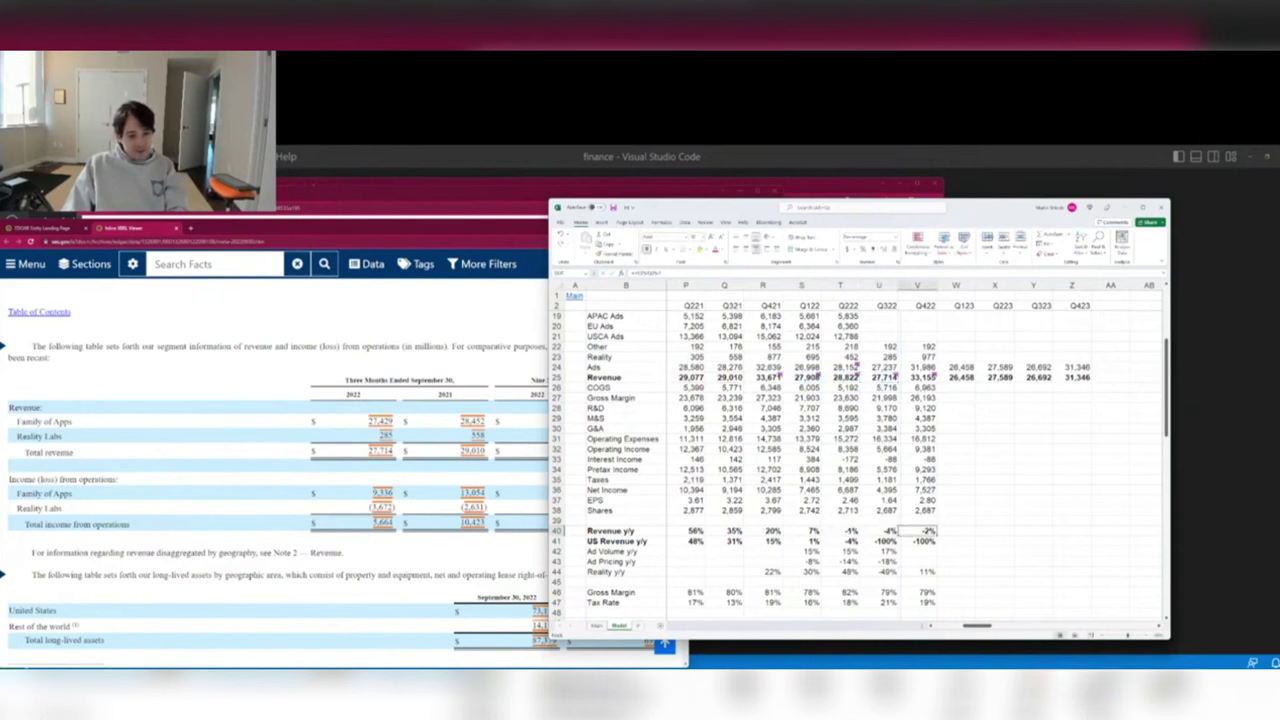
{"action": "key", "text": "Left"}
{"action": "key", "text": "Left"}
{"action": "key", "text": "Left"}
{"action": "key", "text": "Left"}
{"action": "key", "text": "Left"}
{"action": "key", "text": "Left"}
{"action": "key", "text": "Left"}
{"action": "key", "text": "Right"}
{"action": "key", "text": "Right"}
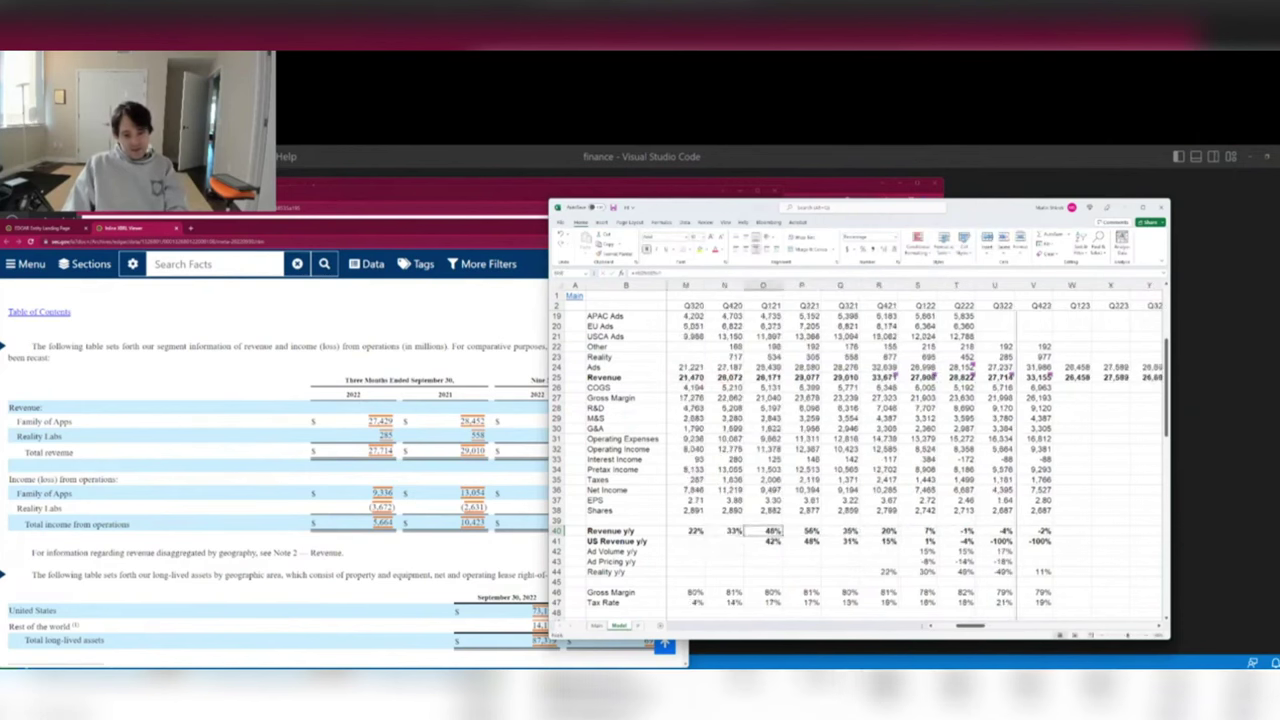
{"action": "key", "text": "Right"}
{"action": "key", "text": "Right"}
{"action": "key", "text": "Right"}
{"action": "key", "text": "Right"}
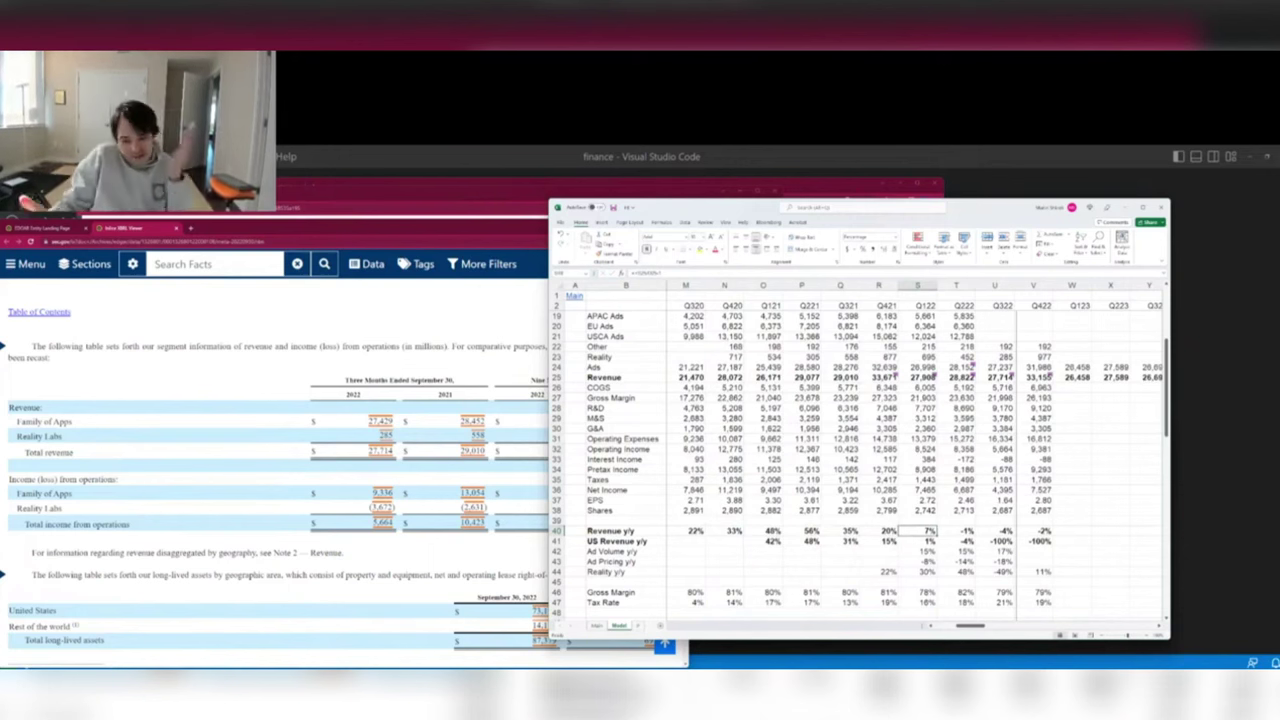
Enter Q322 free cash flow of 336, giving an FCF TTM of 26,500.
{"action": "scroll", "coordinate": [860, 460], "scroll_direction": "down", "scroll_amount": 10}
{"action": "left_click", "coordinate": [1035, 562]}
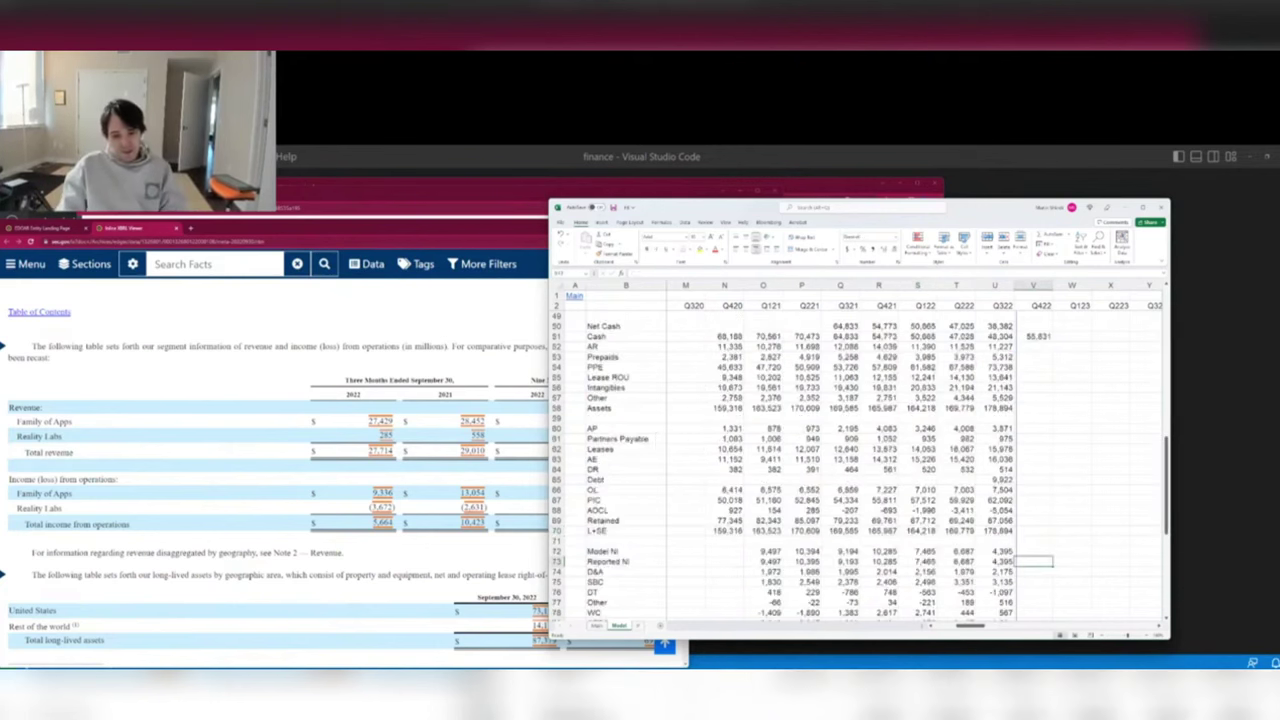
{"action": "left_click", "coordinate": [995, 562]}
{"action": "scroll", "coordinate": [860, 460], "scroll_direction": "down", "scroll_amount": 10}
{"action": "left_click", "coordinate": [995, 550]}
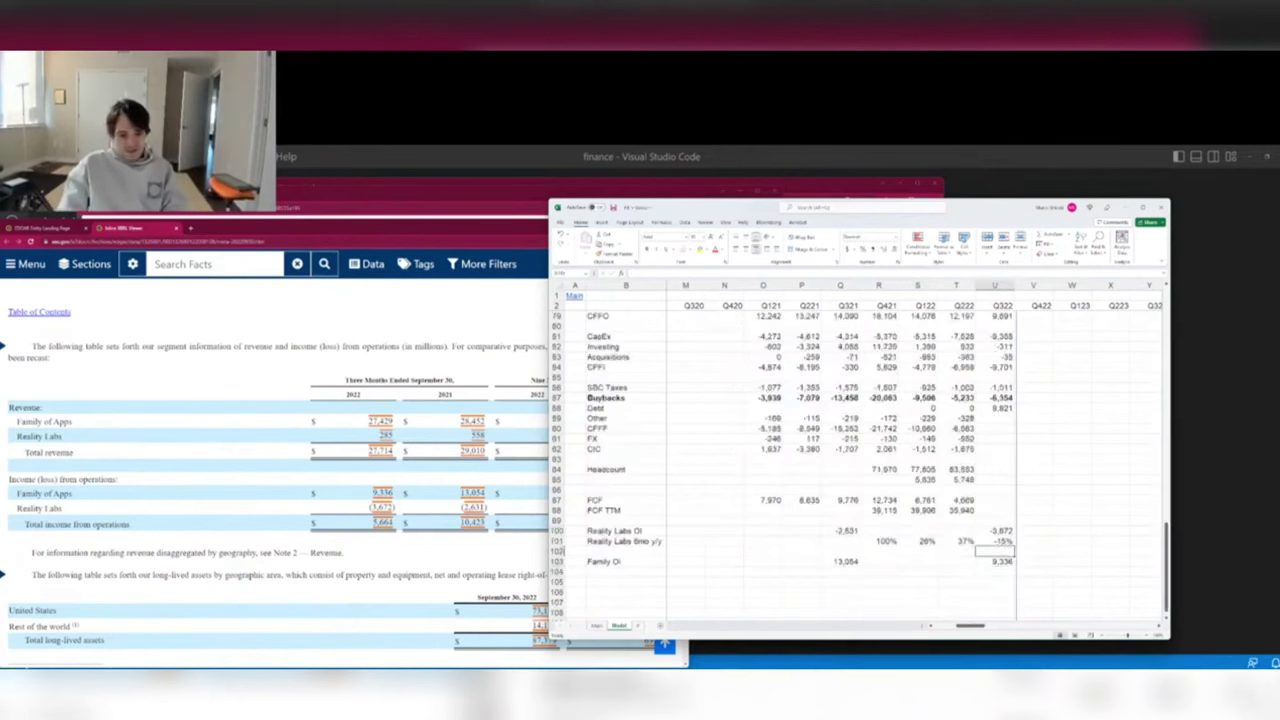
{"action": "left_click", "coordinate": [958, 500]}
{"action": "left_click", "coordinate": [995, 500]}
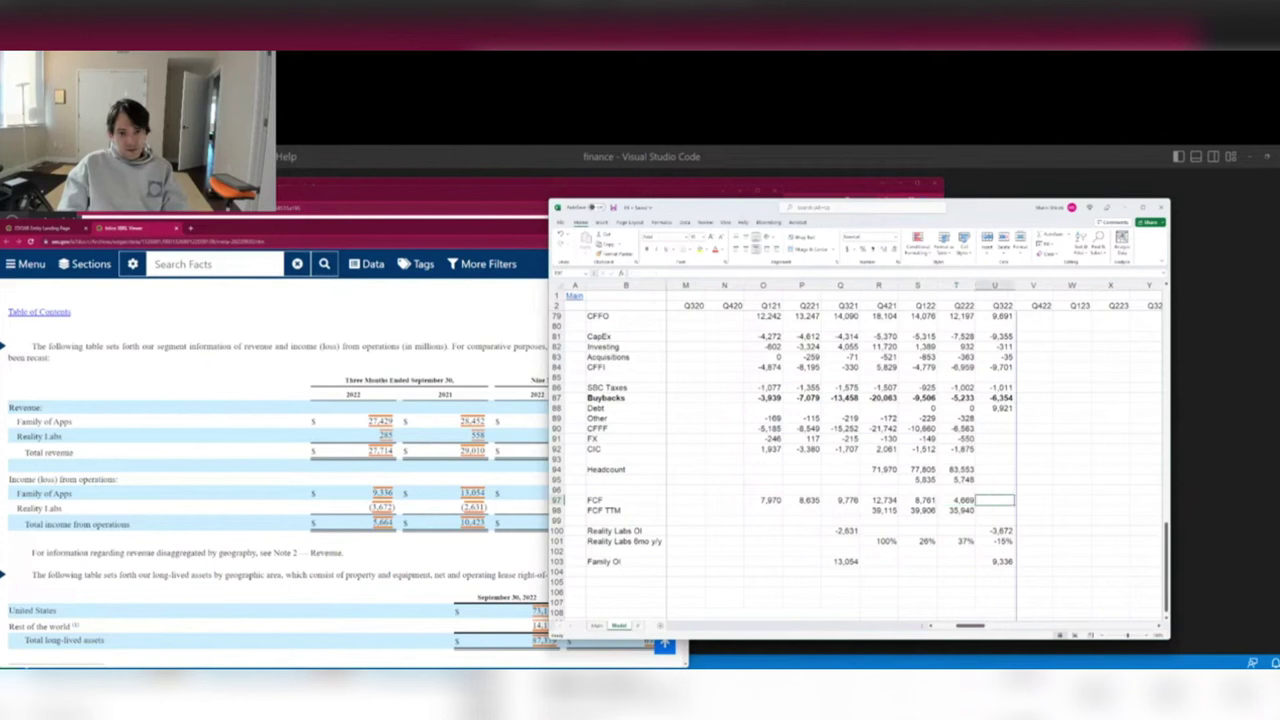
{"action": "type", "text": "336"}
{"action": "key", "text": "Return"}
{"action": "type", "text": "26,500"}
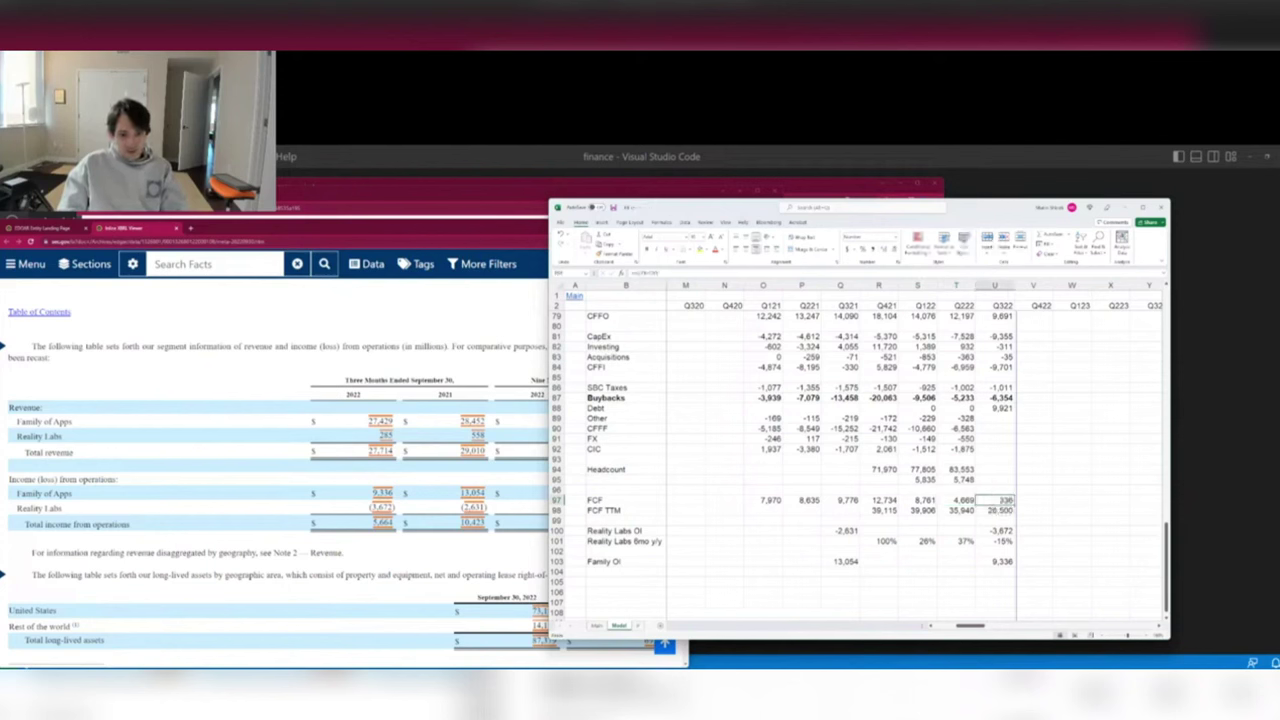
Review the Q322 Headcount and Cash figures and the Q222 change in cash.
{"action": "left_click", "coordinate": [995, 469]}
{"action": "key", "text": "Up"}
{"action": "key", "text": "Up"}
{"action": "key", "text": "Page_Up"}
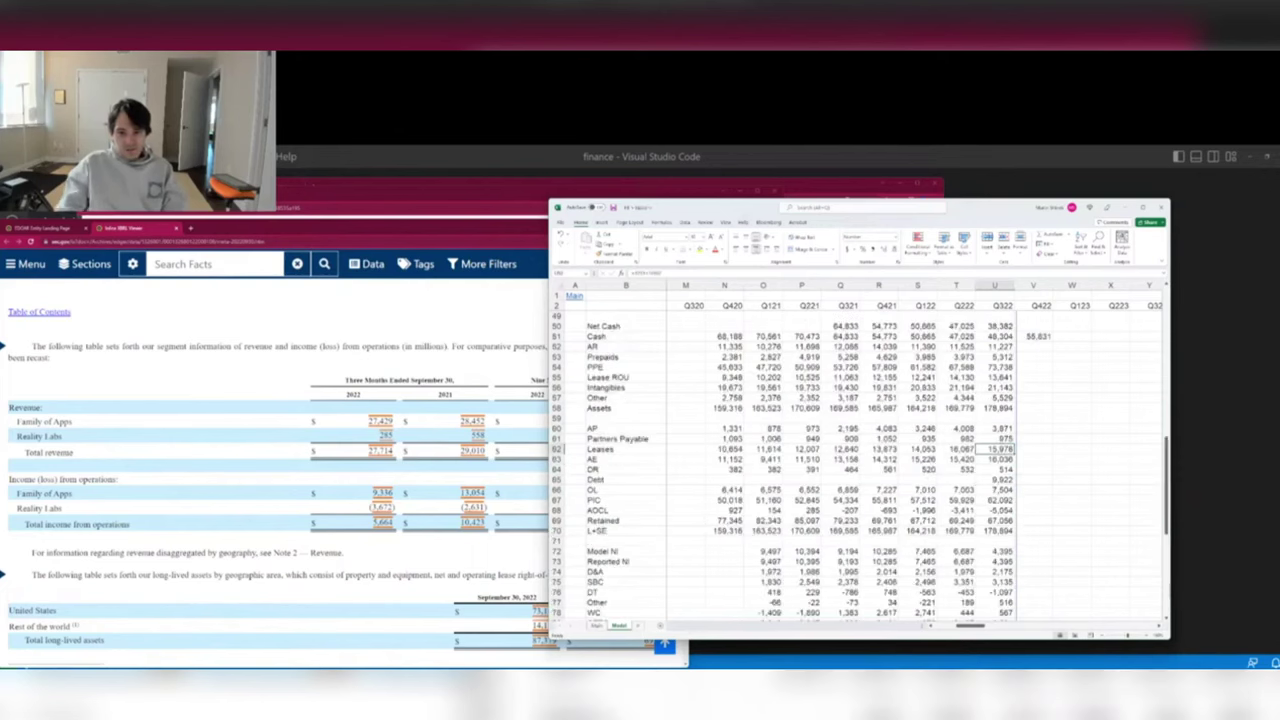
{"action": "scroll", "coordinate": [1000, 480], "scroll_direction": "up", "scroll_amount": 5}
{"action": "left_click", "coordinate": [1000, 489]}
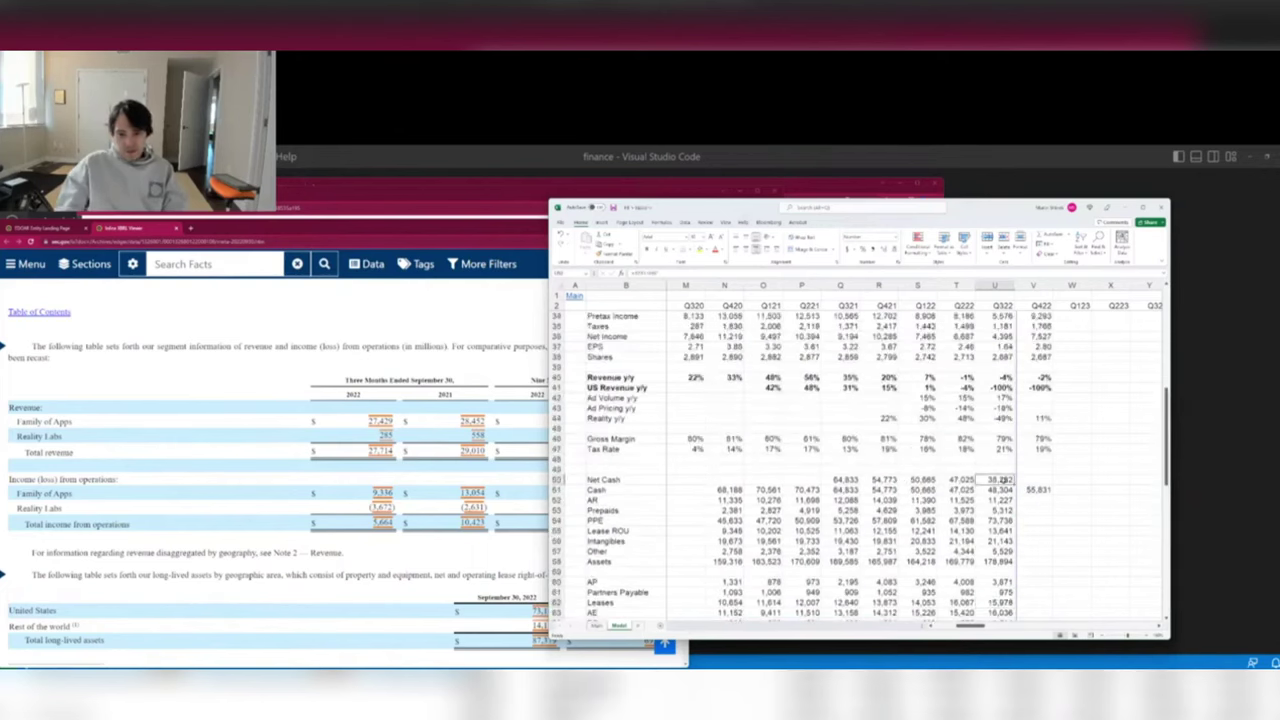
{"action": "scroll", "coordinate": [1003, 528], "scroll_direction": "down", "scroll_amount": 6}
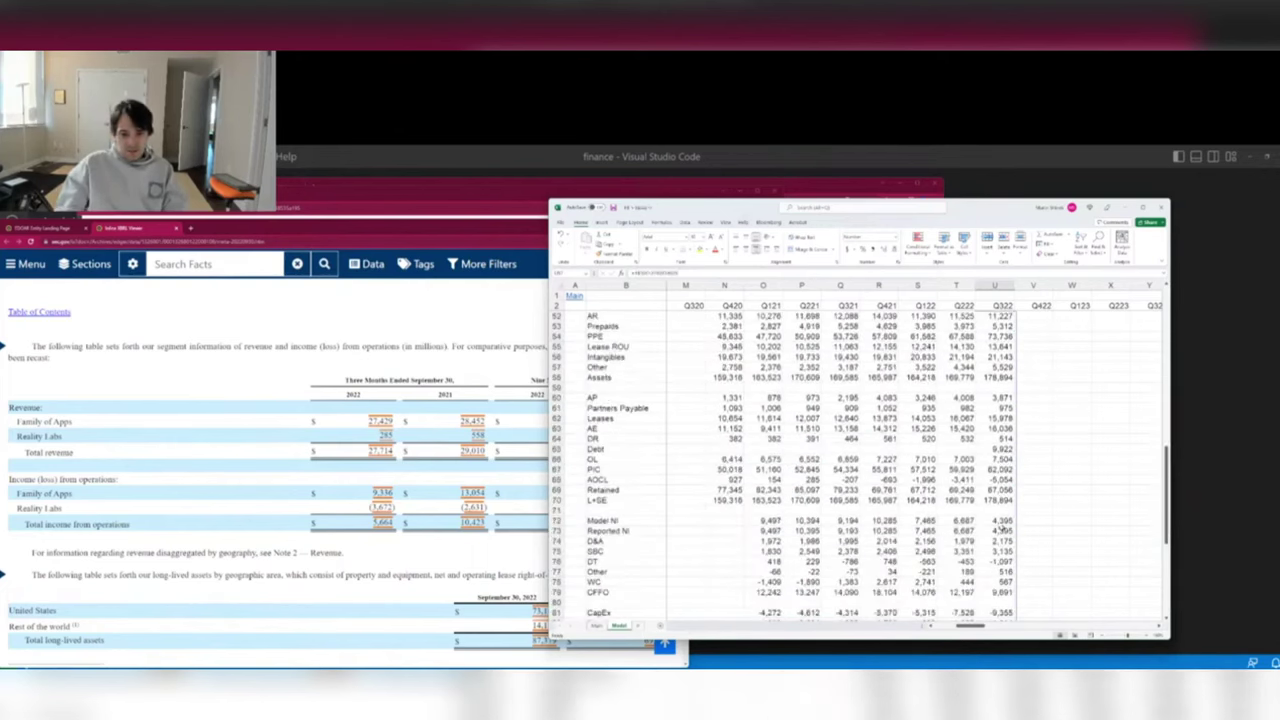
{"action": "scroll", "coordinate": [1003, 528], "scroll_direction": "down", "scroll_amount": 8}
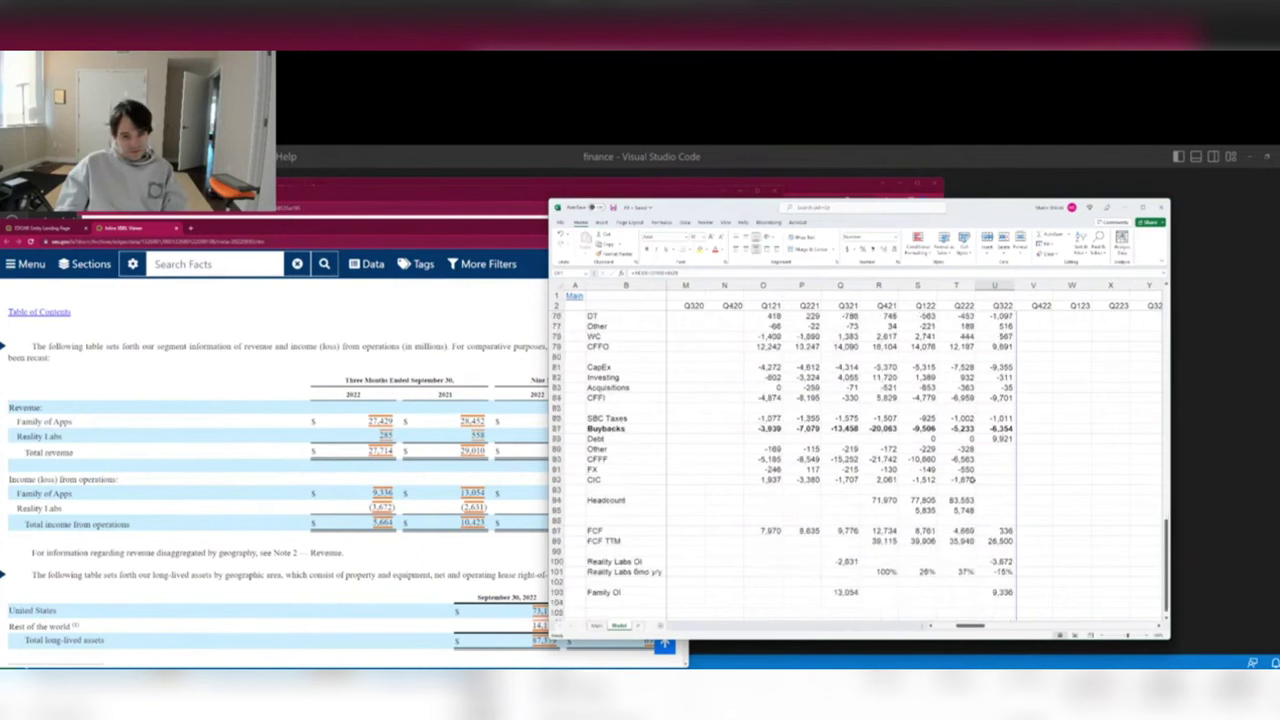
{"action": "left_click", "coordinate": [963, 480]}
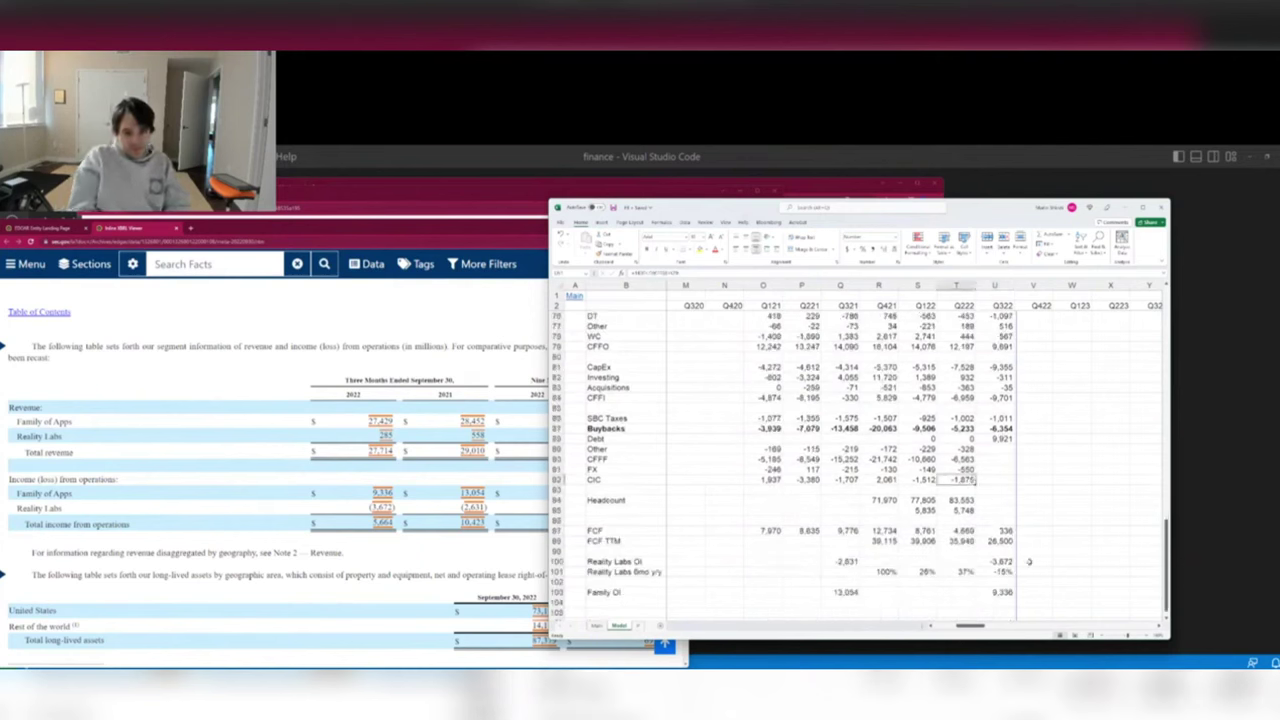
Close the filing's Nested Facts details and scroll to the DAP/MAP charts.
{"action": "left_click", "coordinate": [170, 425]}
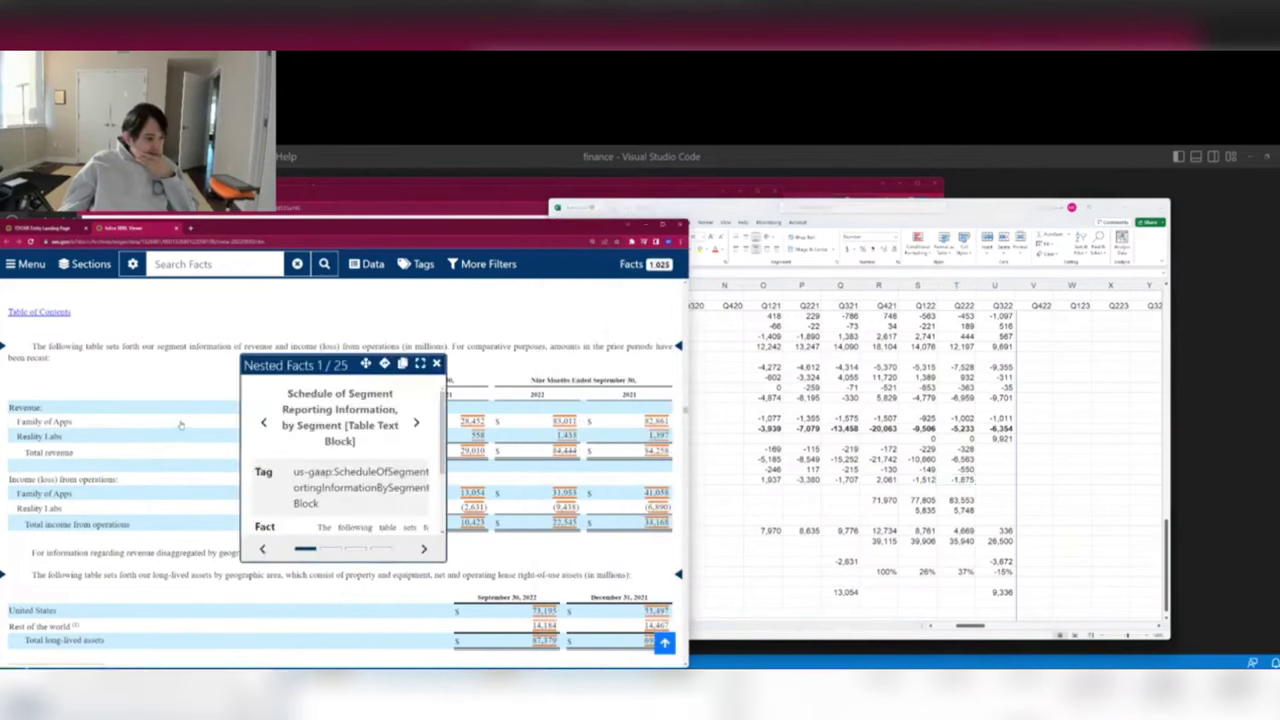
{"action": "scroll", "coordinate": [181, 566], "scroll_direction": "down", "scroll_amount": 3}
{"action": "scroll", "coordinate": [186, 516], "scroll_direction": "up", "scroll_amount": 15}
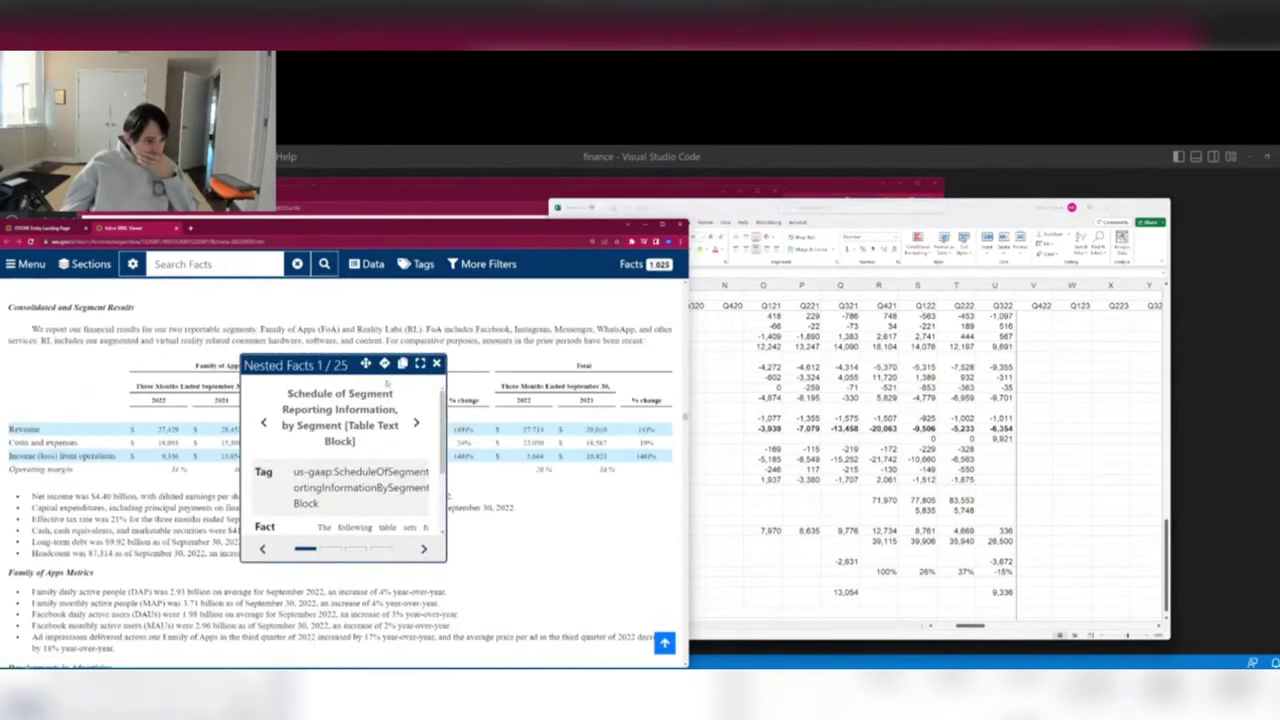
{"action": "left_click", "coordinate": [436, 363]}
{"action": "scroll", "coordinate": [436, 363], "scroll_direction": "down", "scroll_amount": 10}
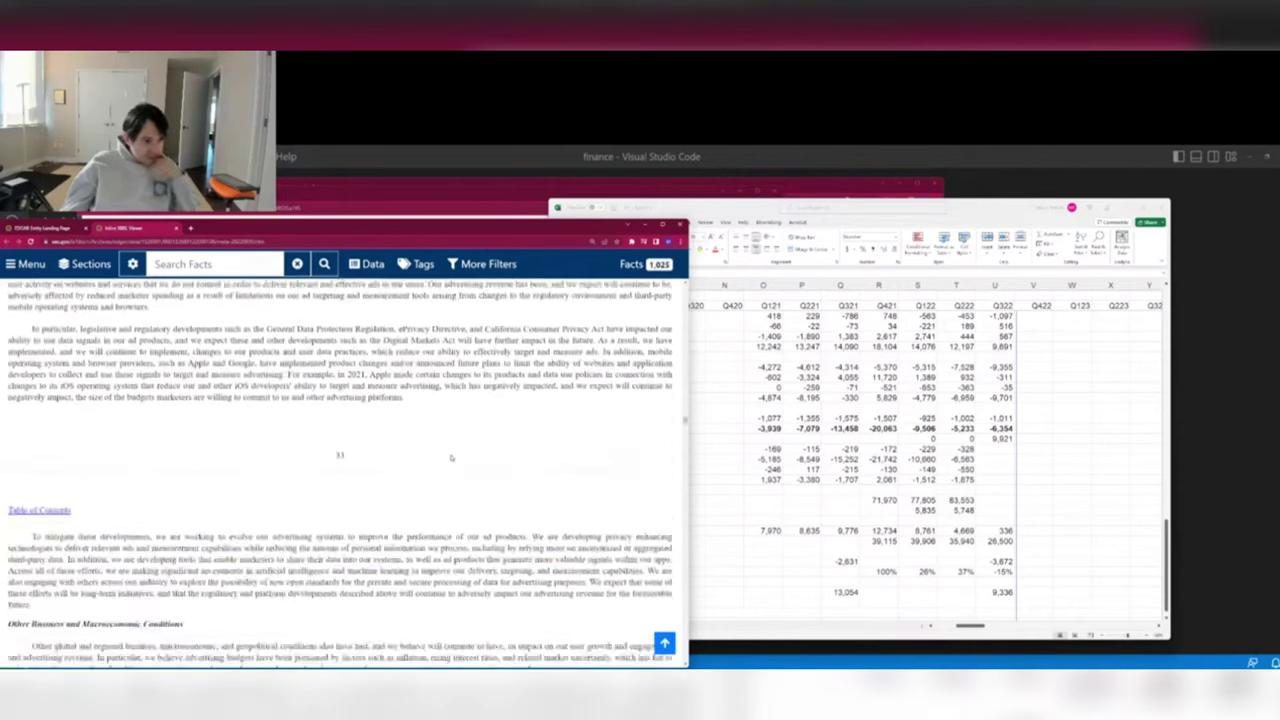
{"action": "scroll", "coordinate": [450, 460], "scroll_direction": "down", "scroll_amount": 15}
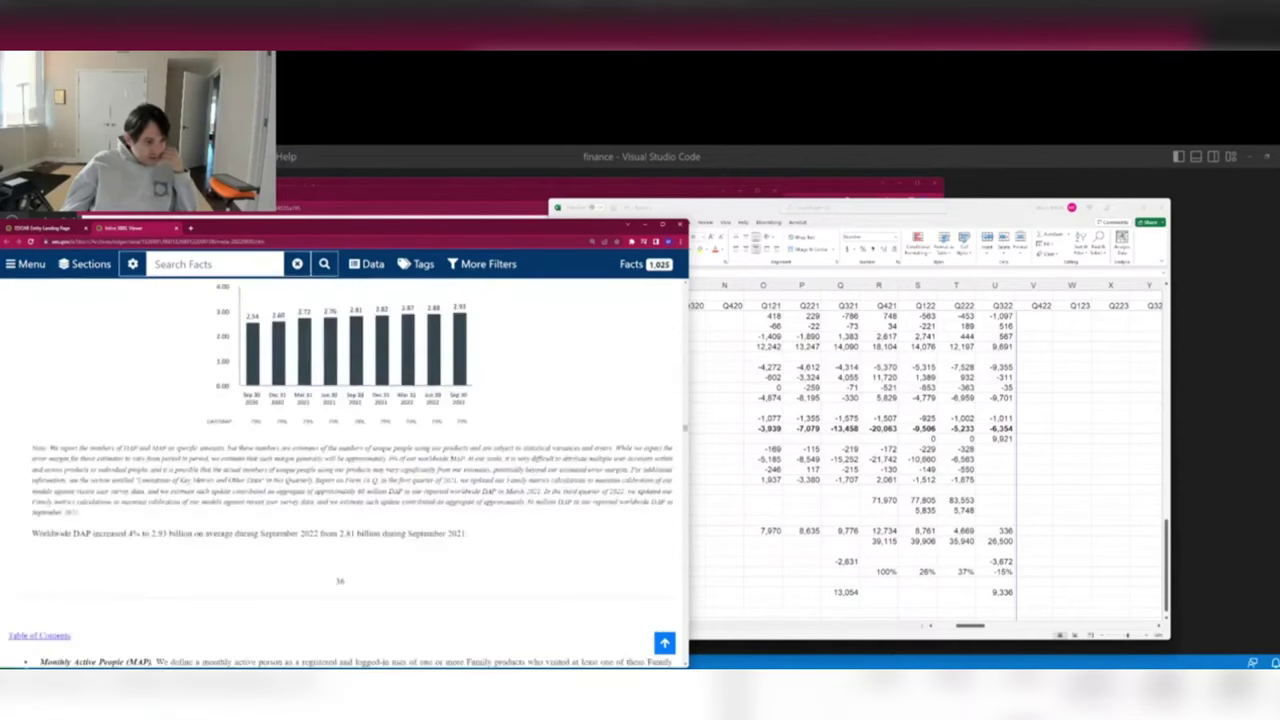
Enter 2,960 as the Q322 Facebook MAU in the model, then continue reading the filing.
{"action": "left_click", "coordinate": [988, 462]}
{"action": "scroll", "coordinate": [988, 462], "scroll_direction": "up", "scroll_amount": 10}
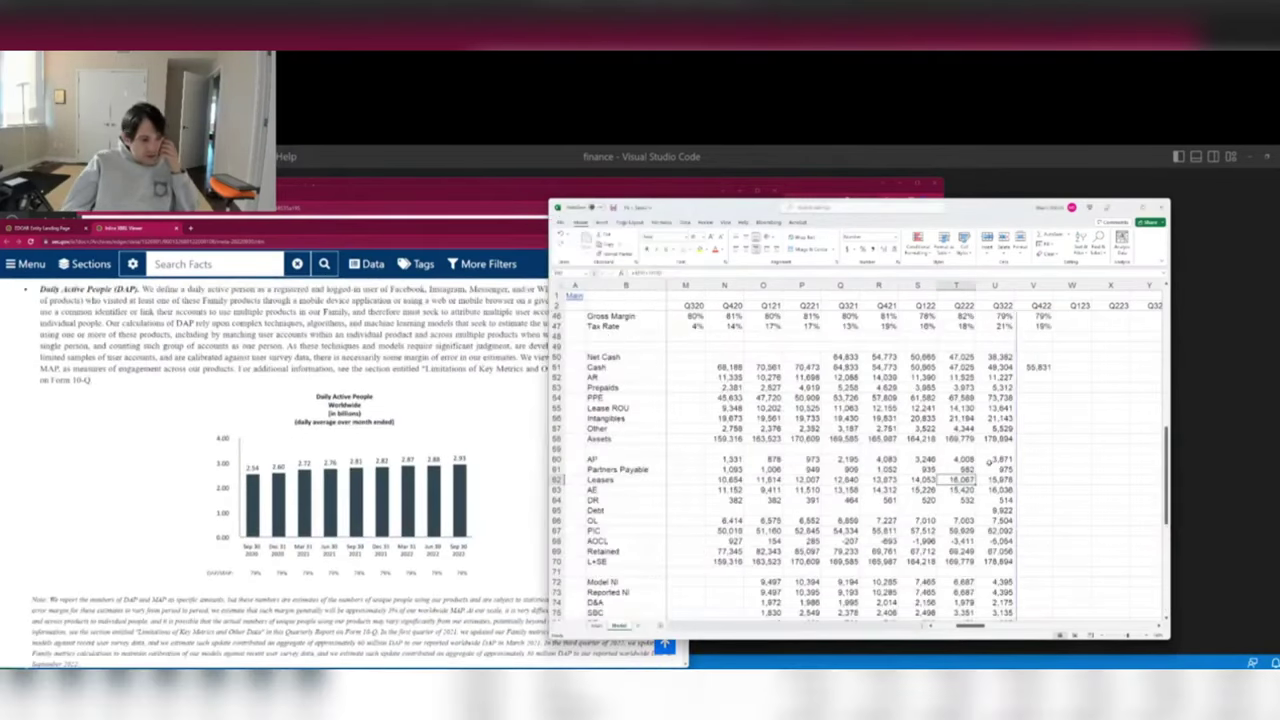
{"action": "key", "text": "Right"}
{"action": "key", "text": "Up"}
{"action": "key", "text": "Up"}
{"action": "key", "text": "Up"}
{"action": "key", "text": "Up"}
{"action": "key", "text": "Up"}
{"action": "key", "text": "Up"}
{"action": "key", "text": "Up"}
{"action": "key", "text": "Up"}
{"action": "key", "text": "Up"}
{"action": "key", "text": "Up"}
{"action": "key", "text": "Up"}
{"action": "key", "text": "Up"}
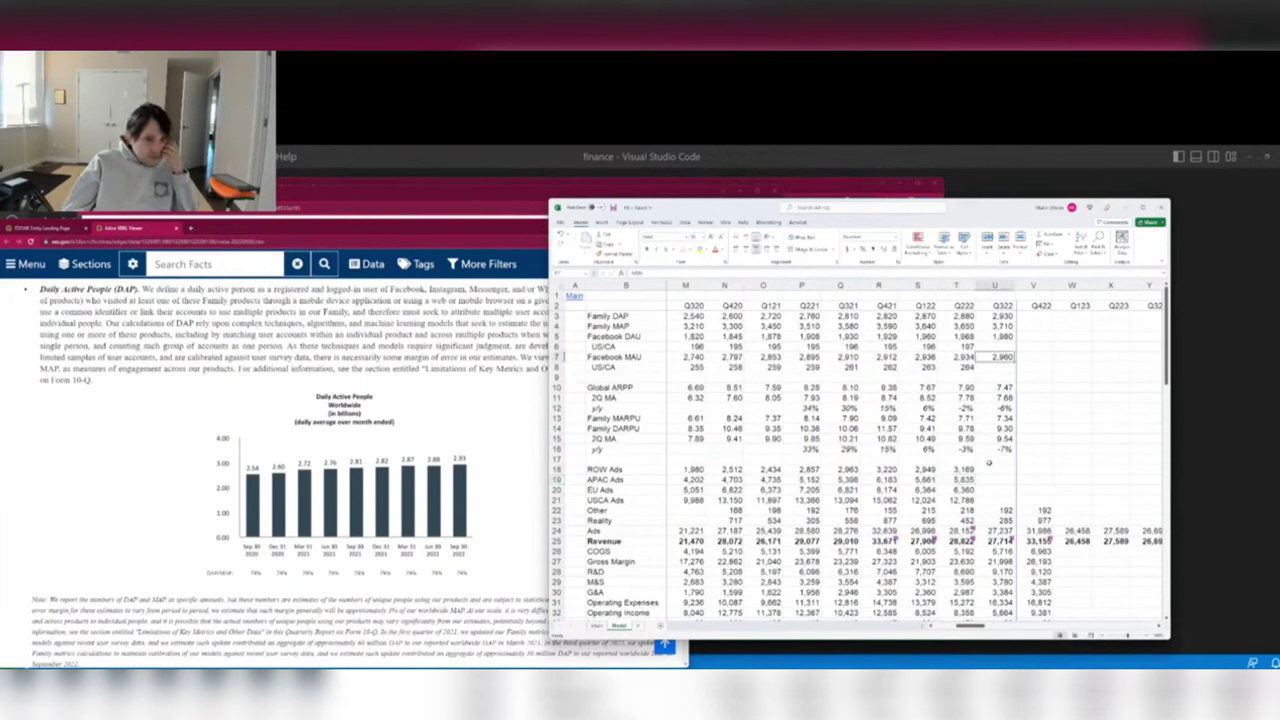
{"action": "type", "text": "2960"}
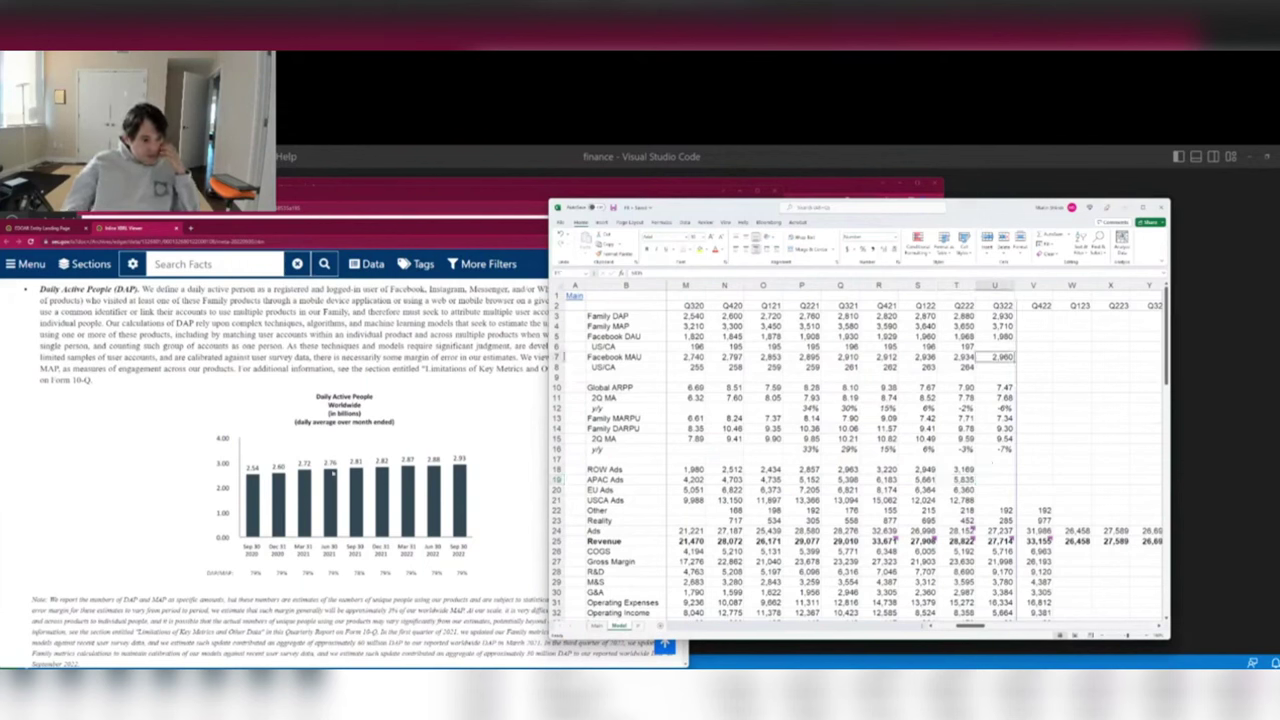
{"action": "left_click", "coordinate": [489, 473]}
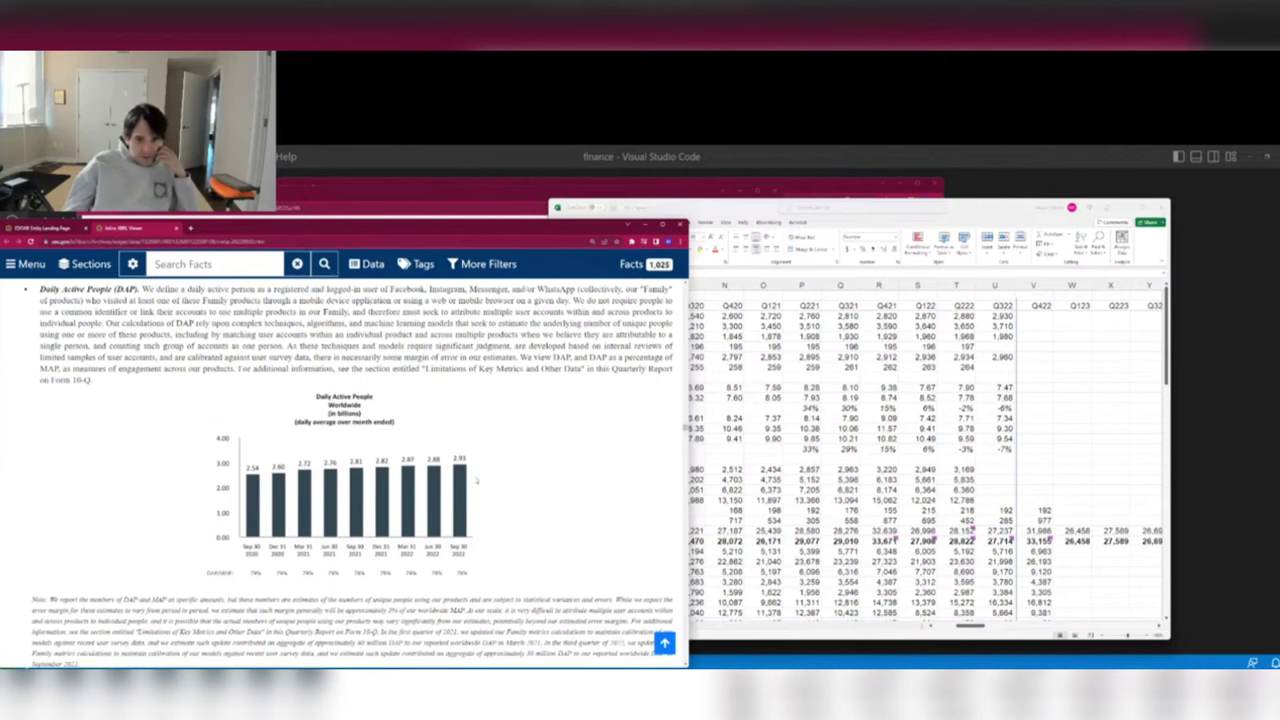
{"action": "scroll", "coordinate": [410, 447], "scroll_direction": "down", "scroll_amount": 5}
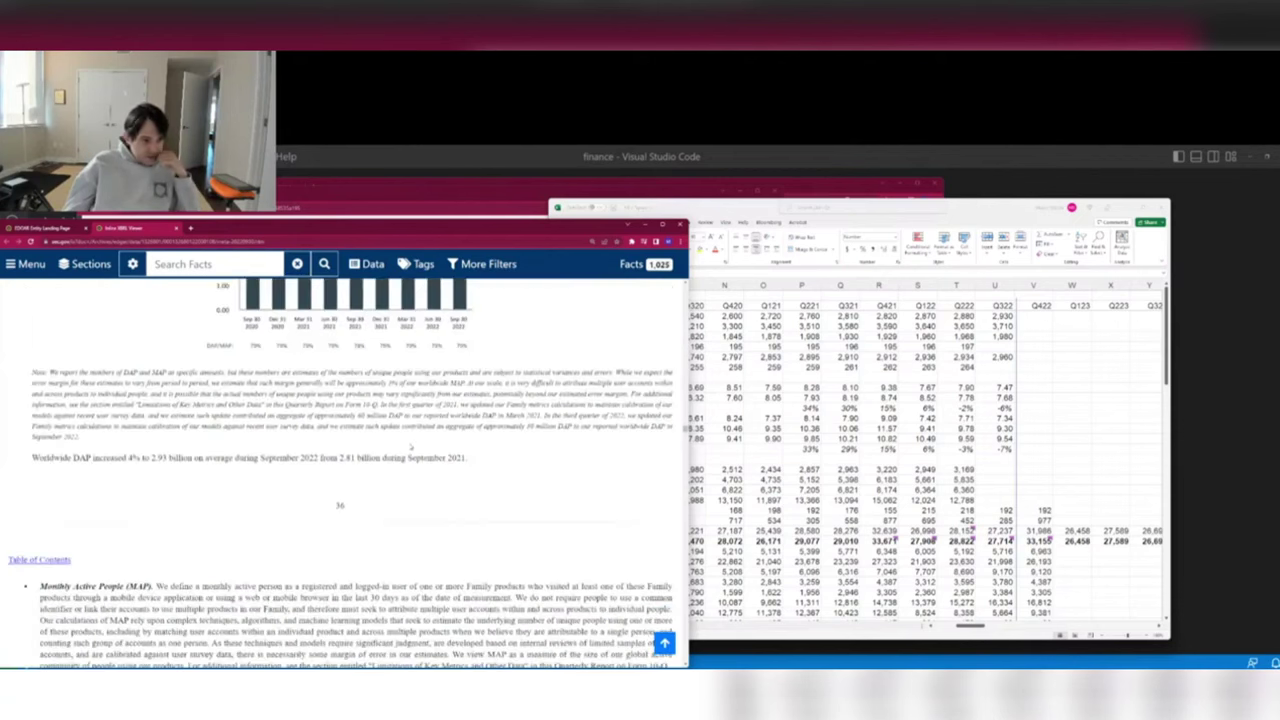
Scroll the filing past the MAP and ARPP ($7.53) charts to Facebook's Daily Active Users section.
{"action": "key", "text": "alt+Tab"}
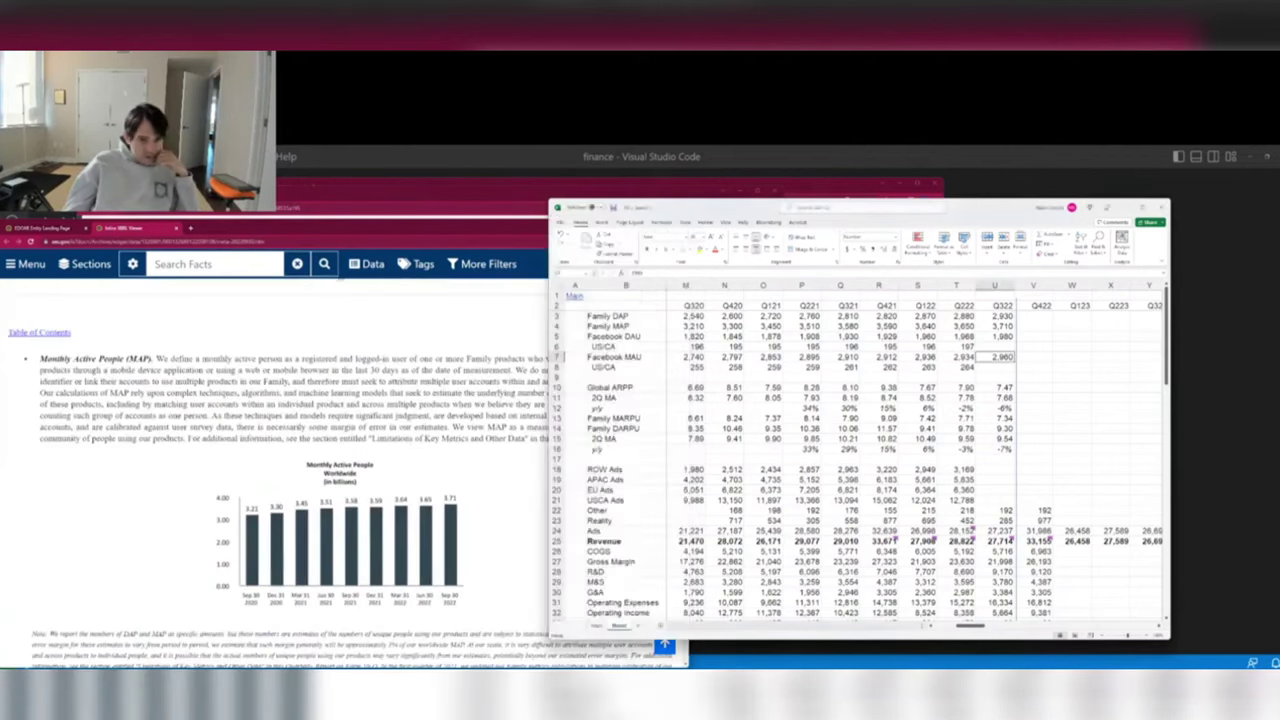
{"action": "left_click", "coordinate": [159, 485]}
{"action": "scroll", "coordinate": [541, 428], "scroll_direction": "down", "scroll_amount": 5}
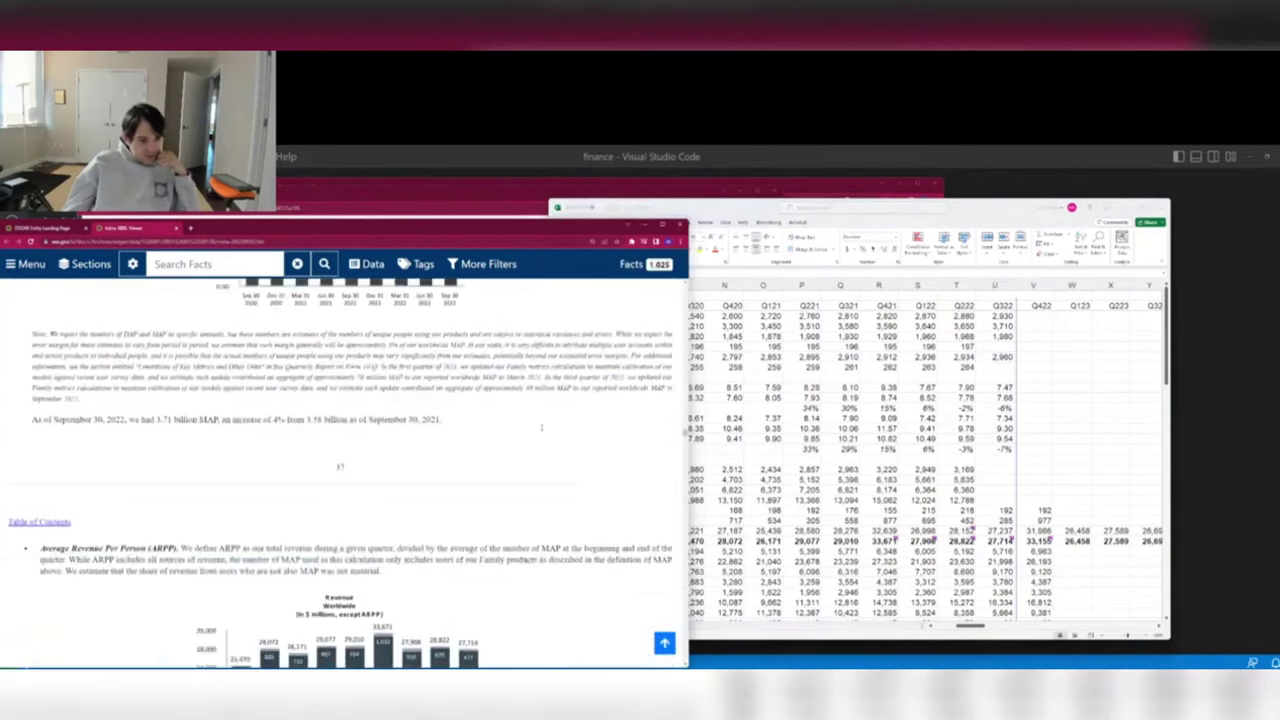
{"action": "scroll", "coordinate": [541, 428], "scroll_direction": "up", "scroll_amount": 5}
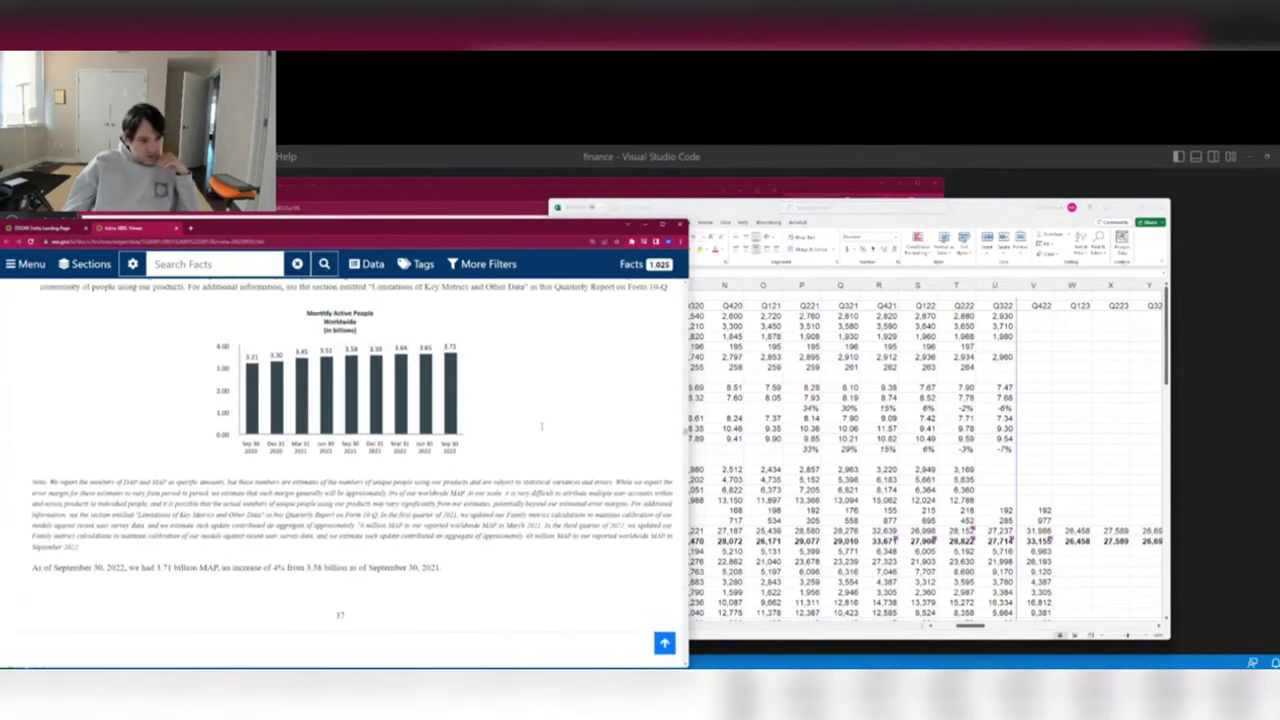
{"action": "scroll", "coordinate": [541, 428], "scroll_direction": "down", "scroll_amount": 4}
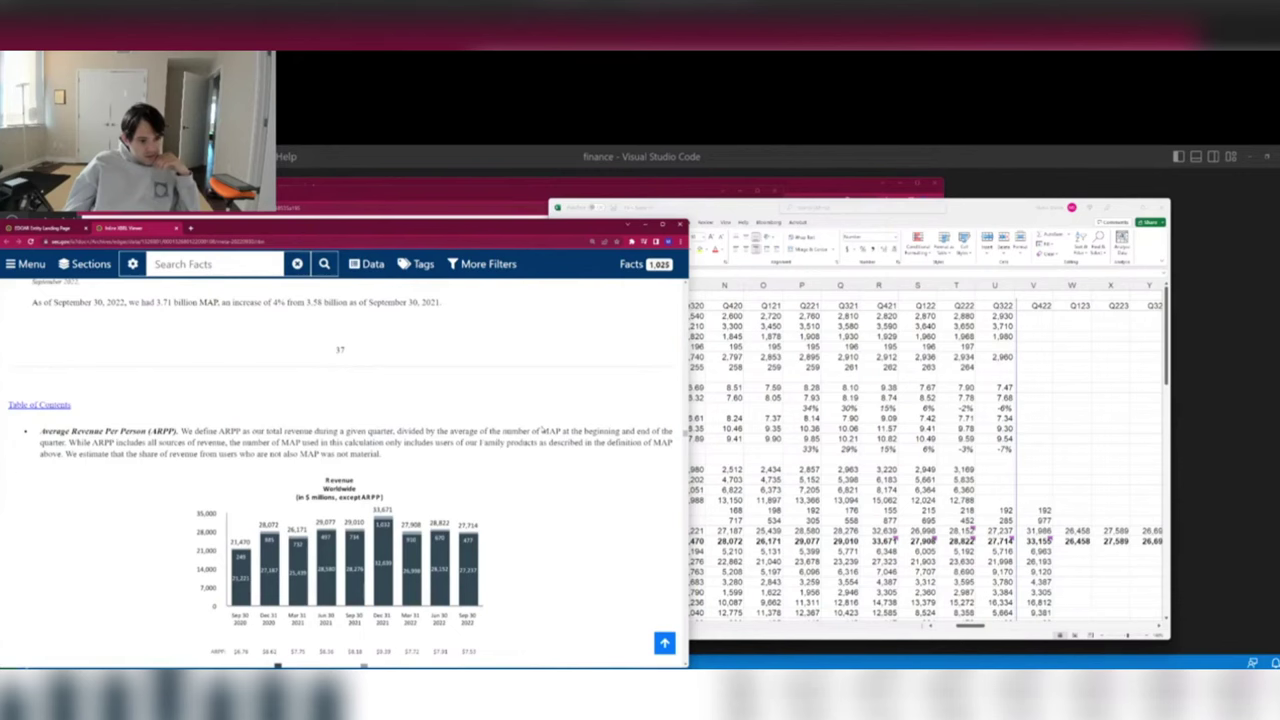
{"action": "scroll", "coordinate": [541, 428], "scroll_direction": "down", "scroll_amount": 2}
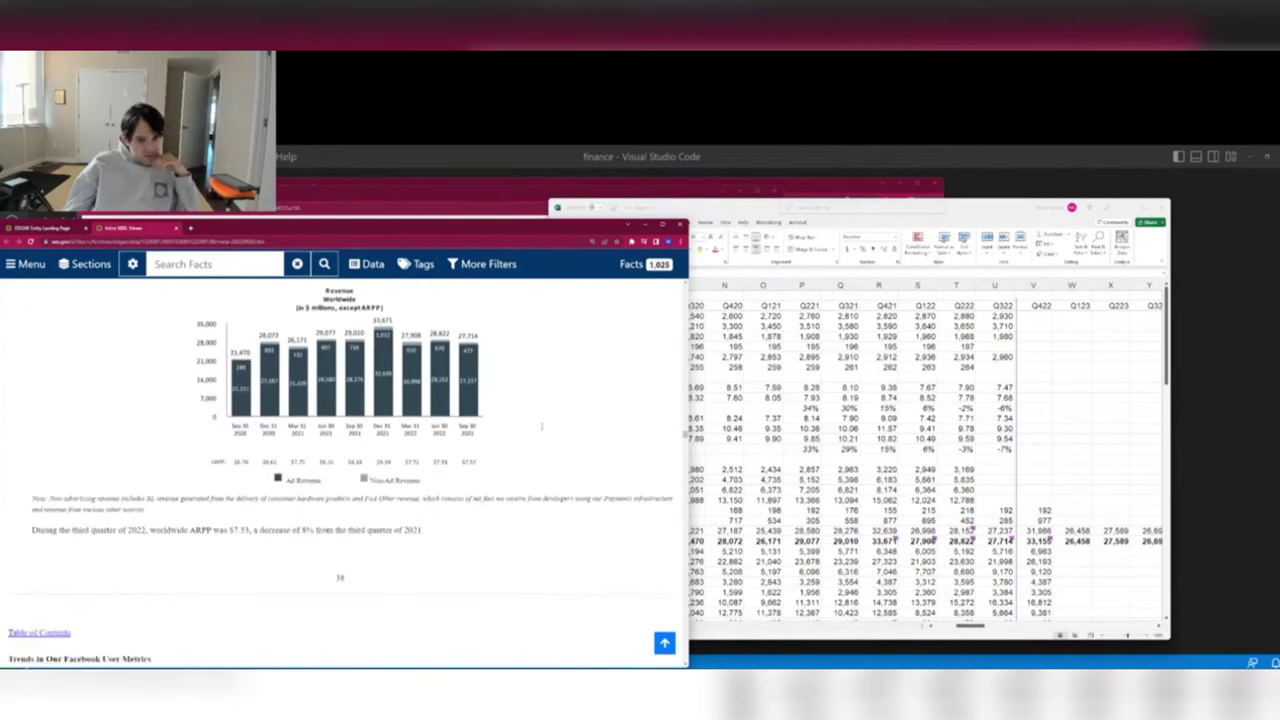
{"action": "scroll", "coordinate": [541, 428], "scroll_direction": "down", "scroll_amount": 1}
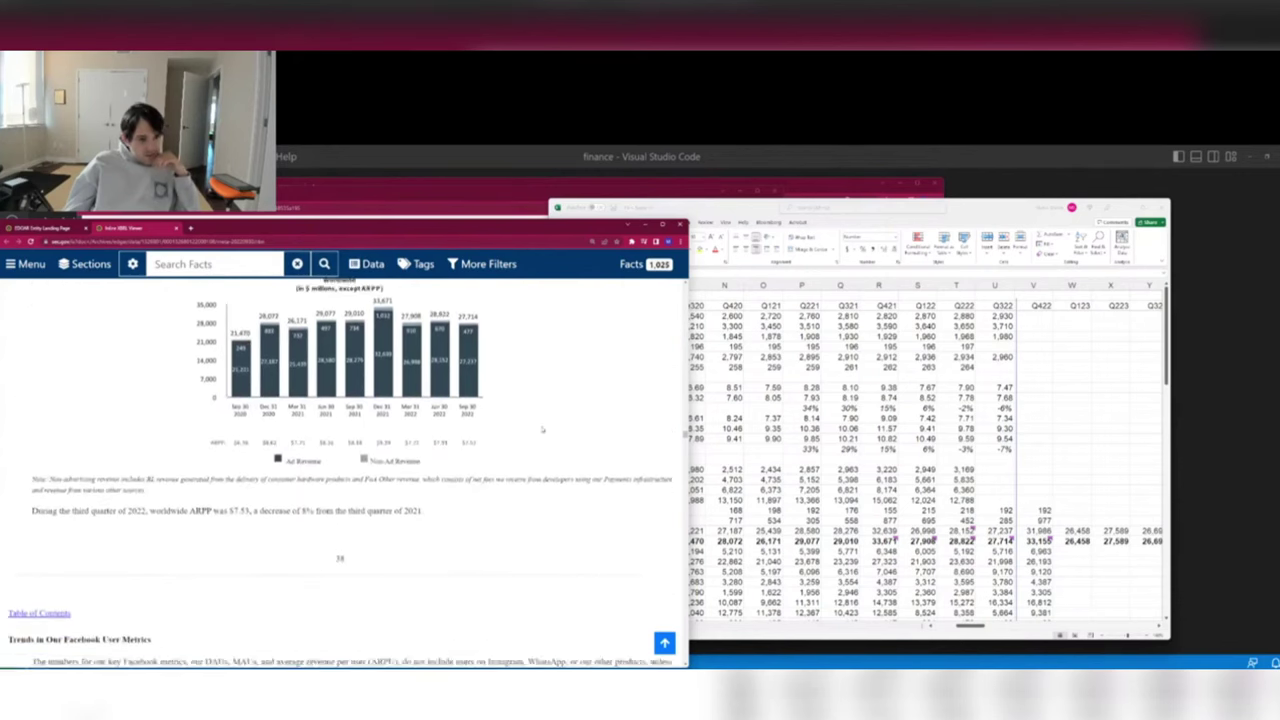
{"action": "scroll", "coordinate": [543, 430], "scroll_direction": "up", "scroll_amount": 1}
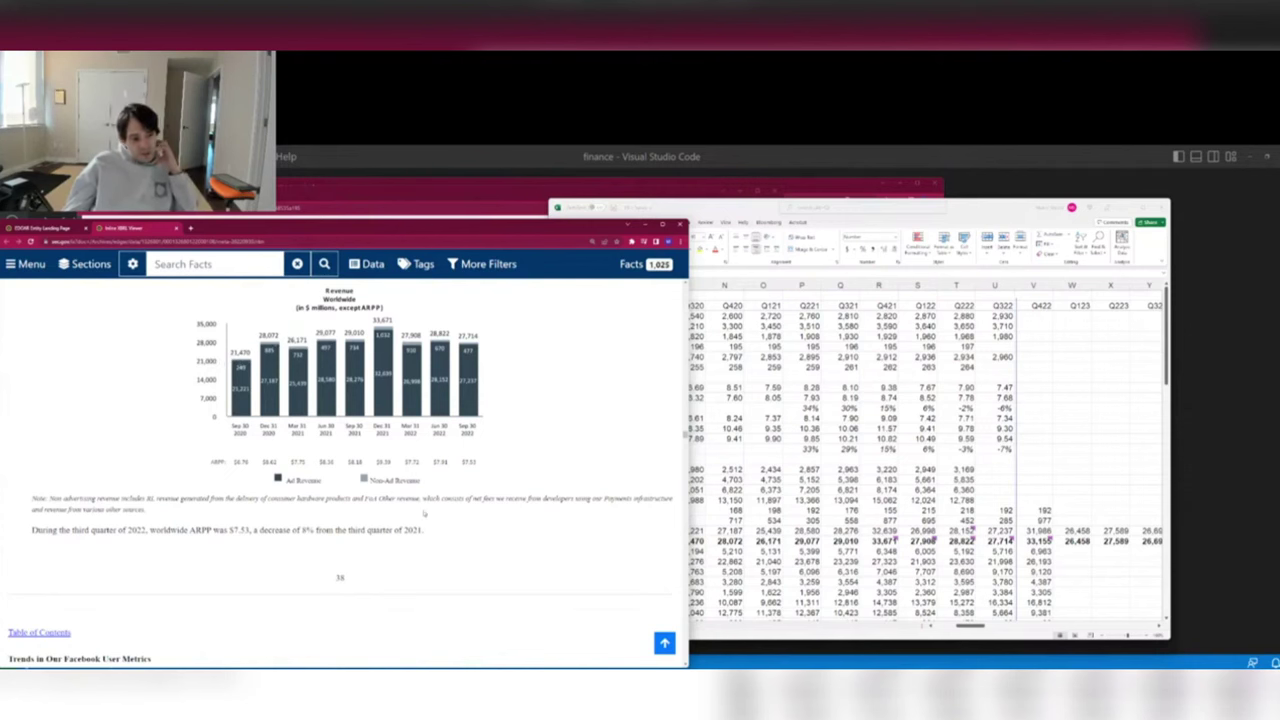
{"action": "scroll", "coordinate": [380, 338], "scroll_direction": "down", "scroll_amount": 4}
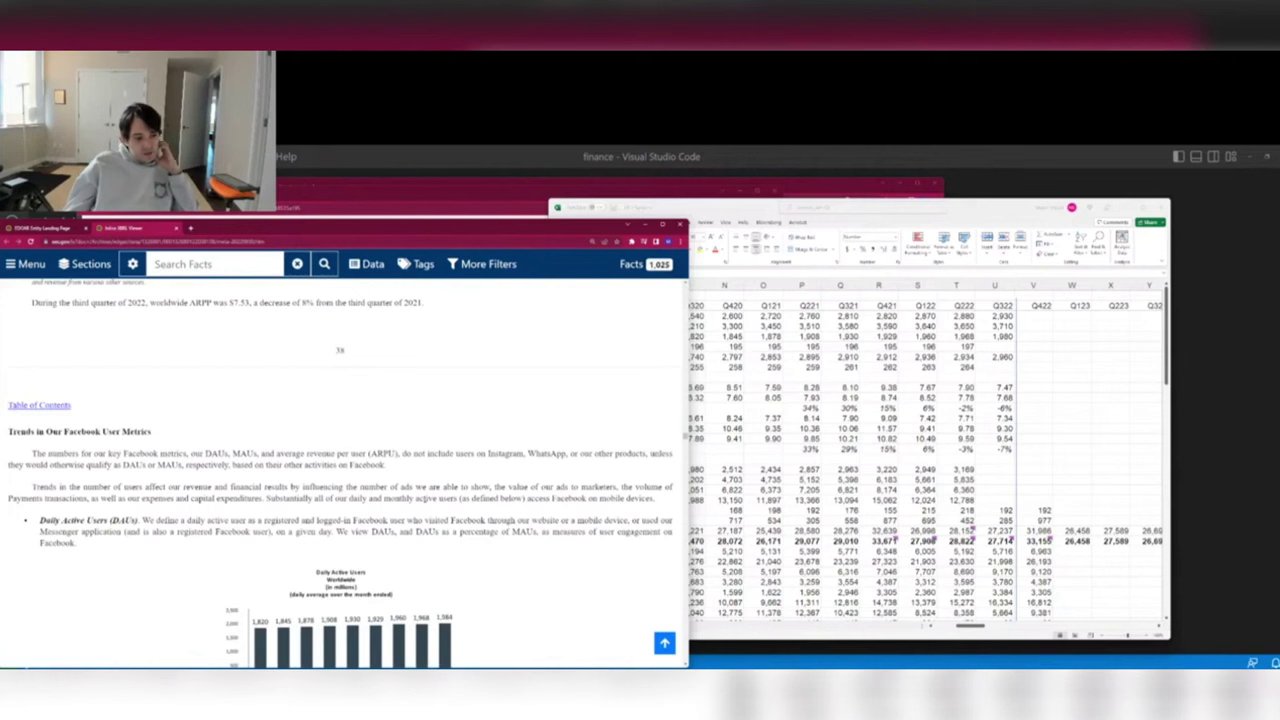
{"action": "left_click", "coordinate": [853, 450]}
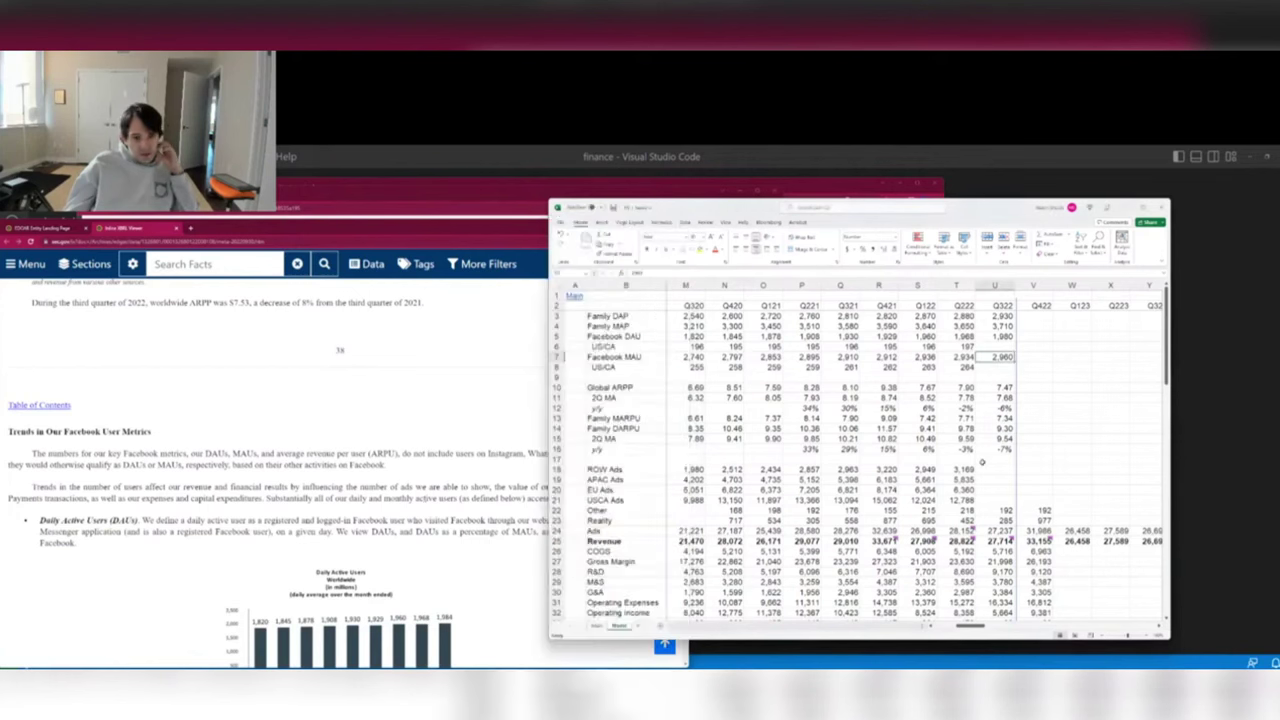
Enter 197 as the Q322 Facebook US/CA daily users.
{"action": "left_click", "coordinate": [1002, 340]}
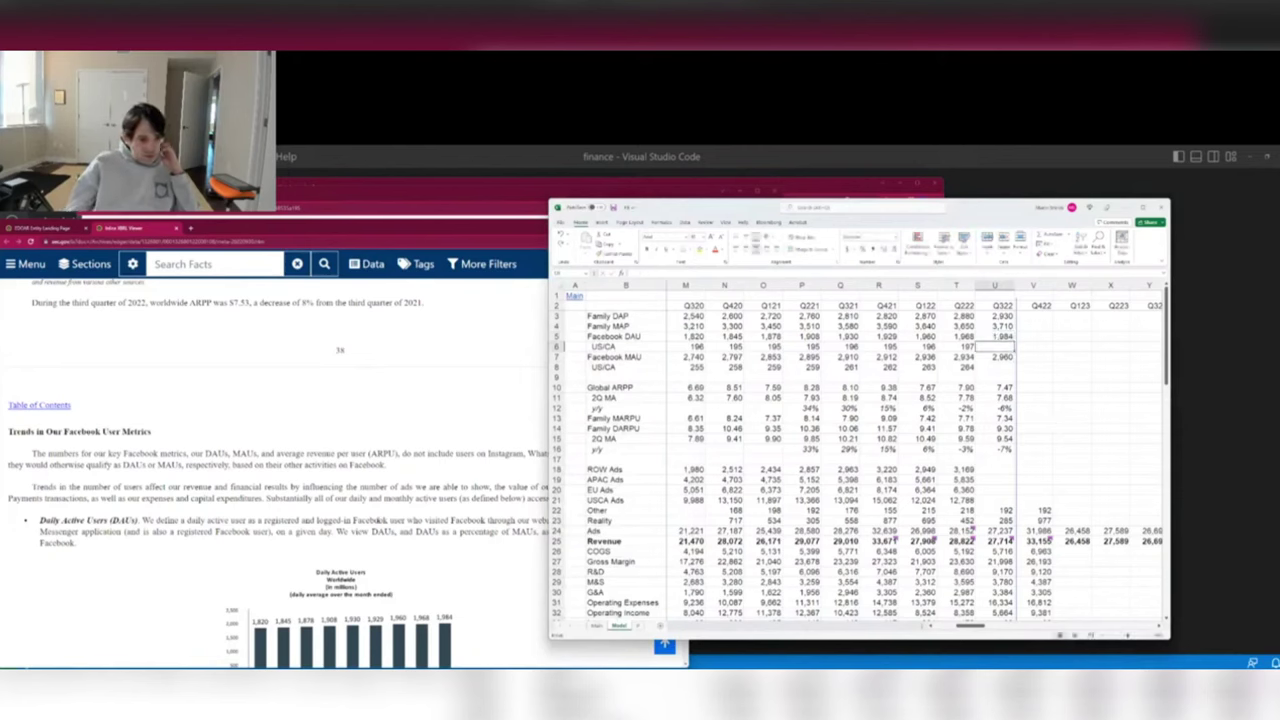
{"action": "scroll", "coordinate": [215, 481], "scroll_direction": "down", "scroll_amount": 3}
{"action": "scroll", "coordinate": [215, 481], "scroll_direction": "down", "scroll_amount": 3}
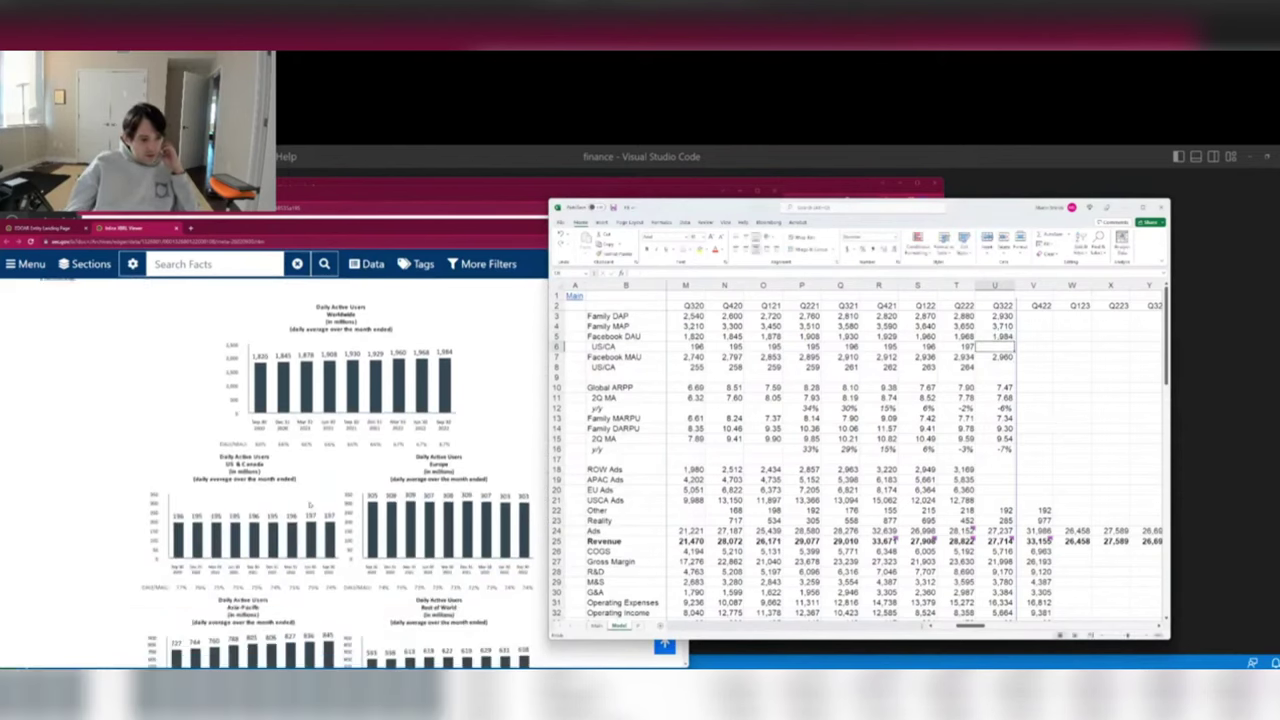
{"action": "type", "text": "197"}
{"action": "key", "text": "Return"}
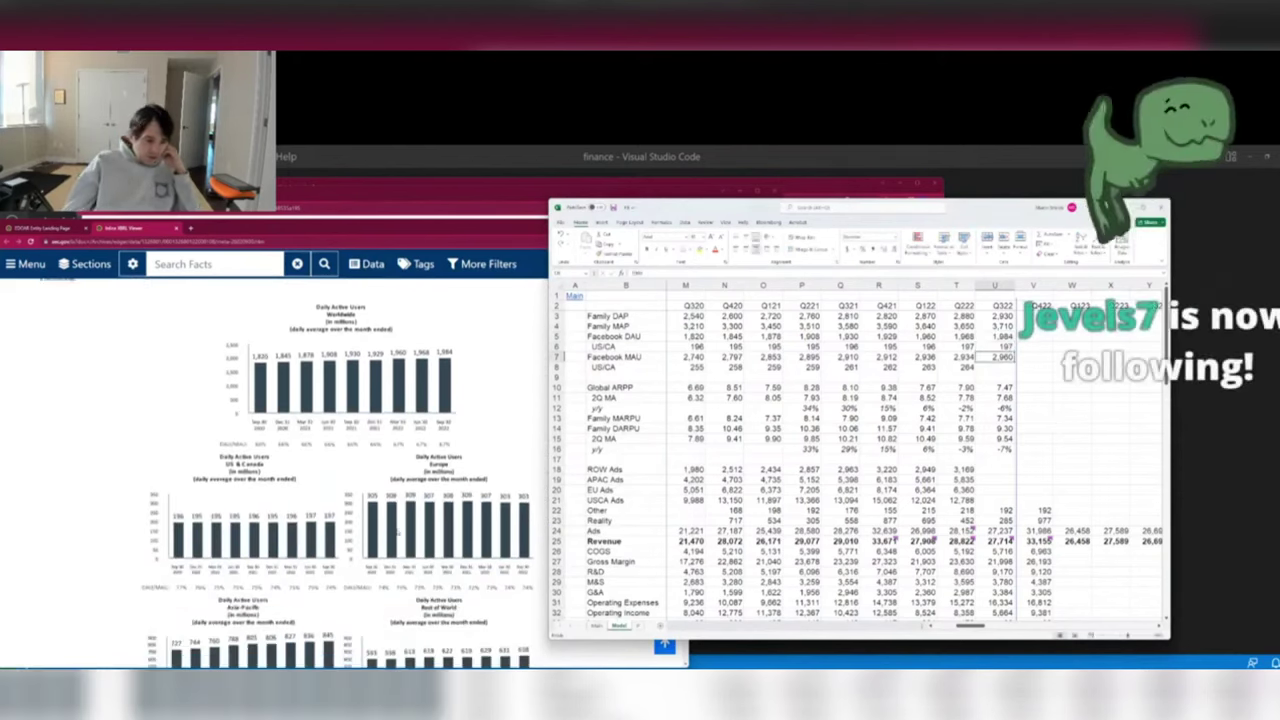
{"action": "key", "text": "Return"}
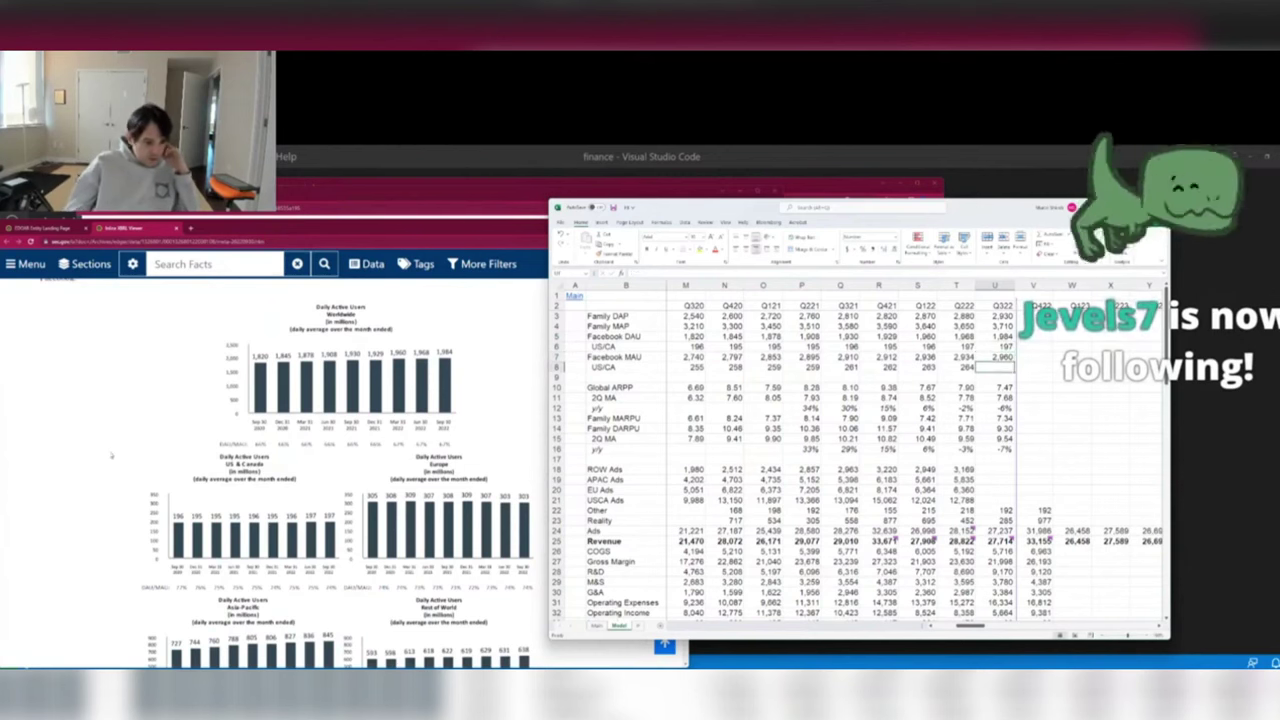
Replace the Q322 Facebook monthly active users 2,960 with 2,958.
{"action": "scroll", "coordinate": [112, 455], "scroll_direction": "down", "scroll_amount": 1}
{"action": "scroll", "coordinate": [112, 455], "scroll_direction": "down", "scroll_amount": 1}
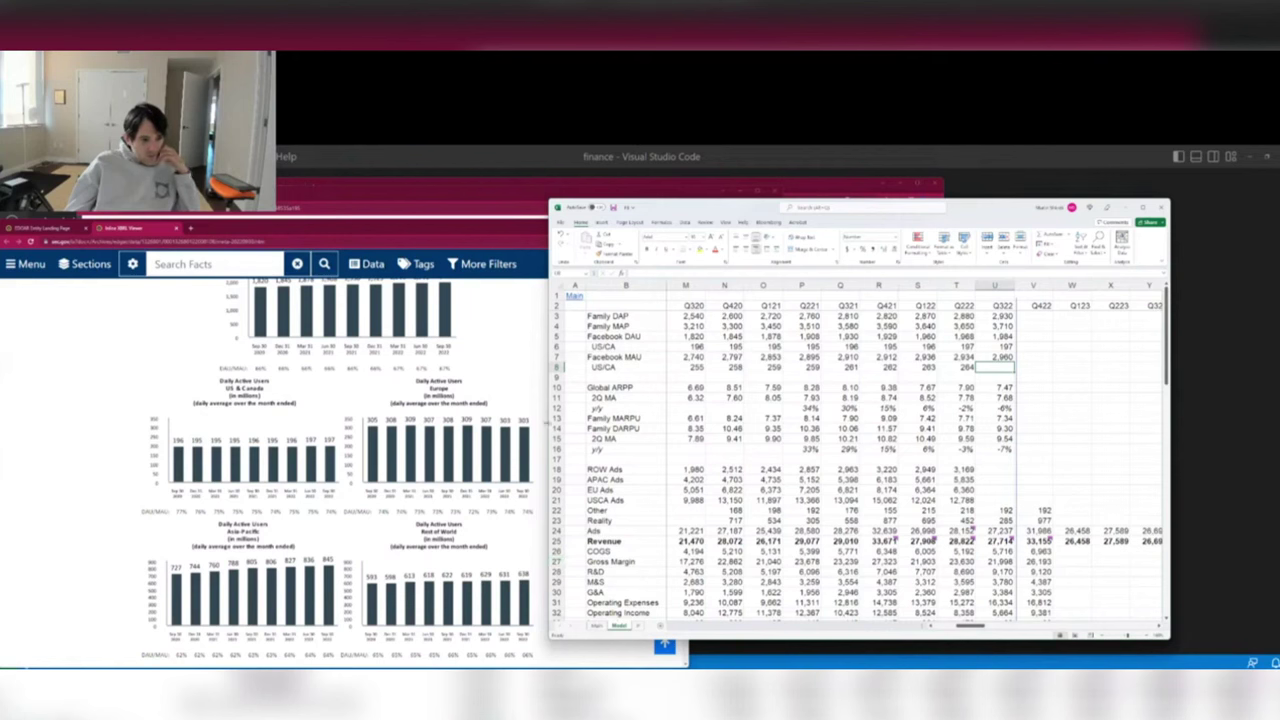
{"action": "scroll", "coordinate": [275, 432], "scroll_direction": "down", "scroll_amount": 8}
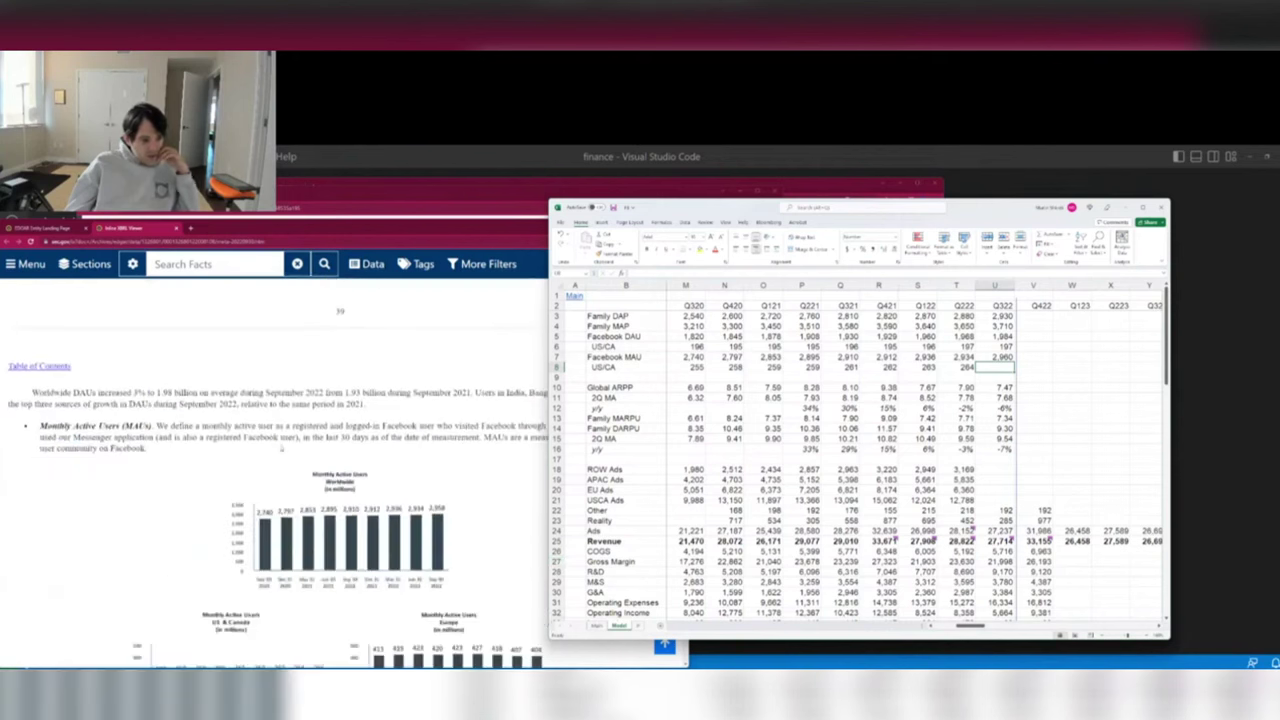
{"action": "key", "text": "Up"}
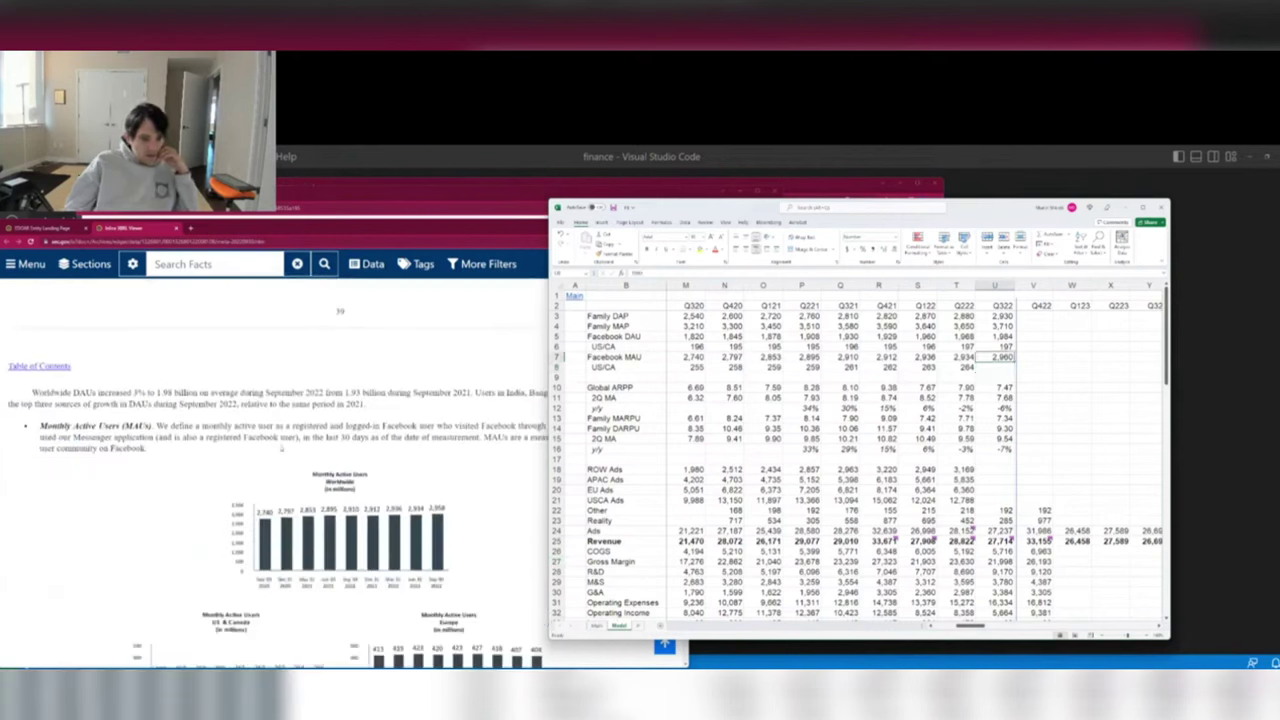
{"action": "type", "text": "2958"}
{"action": "key", "text": "Return"}
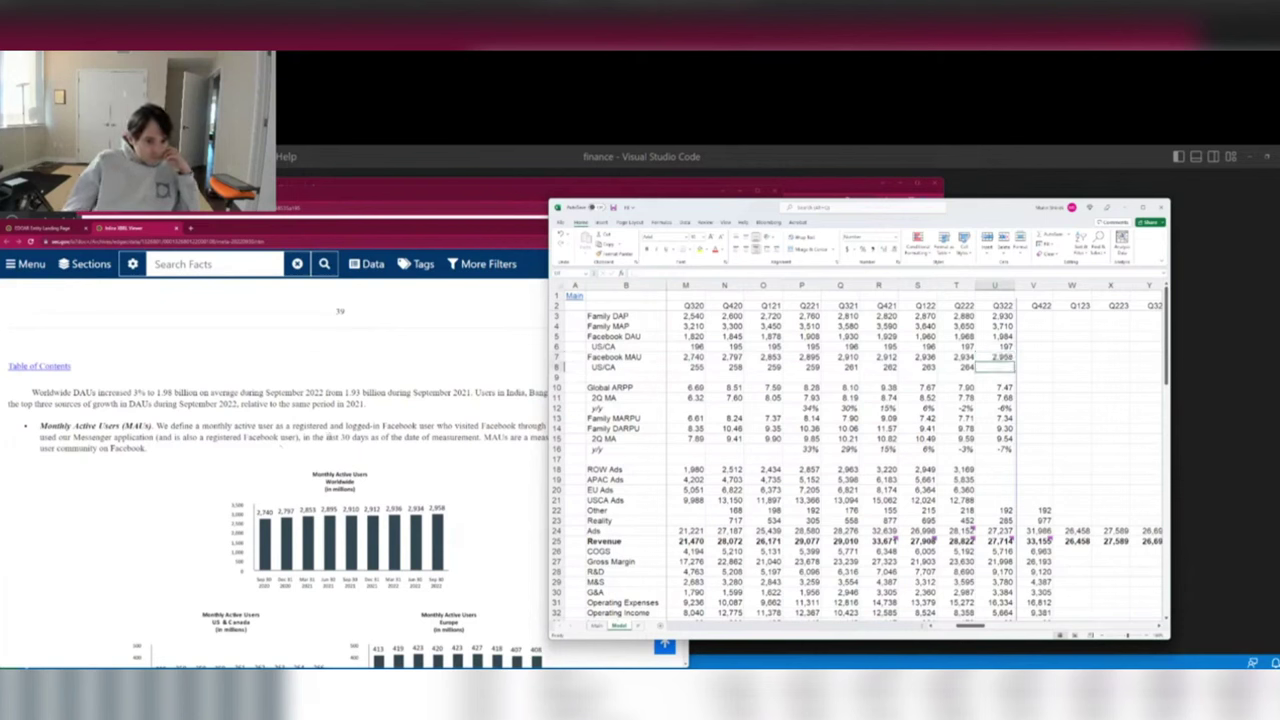
{"action": "scroll", "coordinate": [275, 460], "scroll_direction": "up", "scroll_amount": 10}
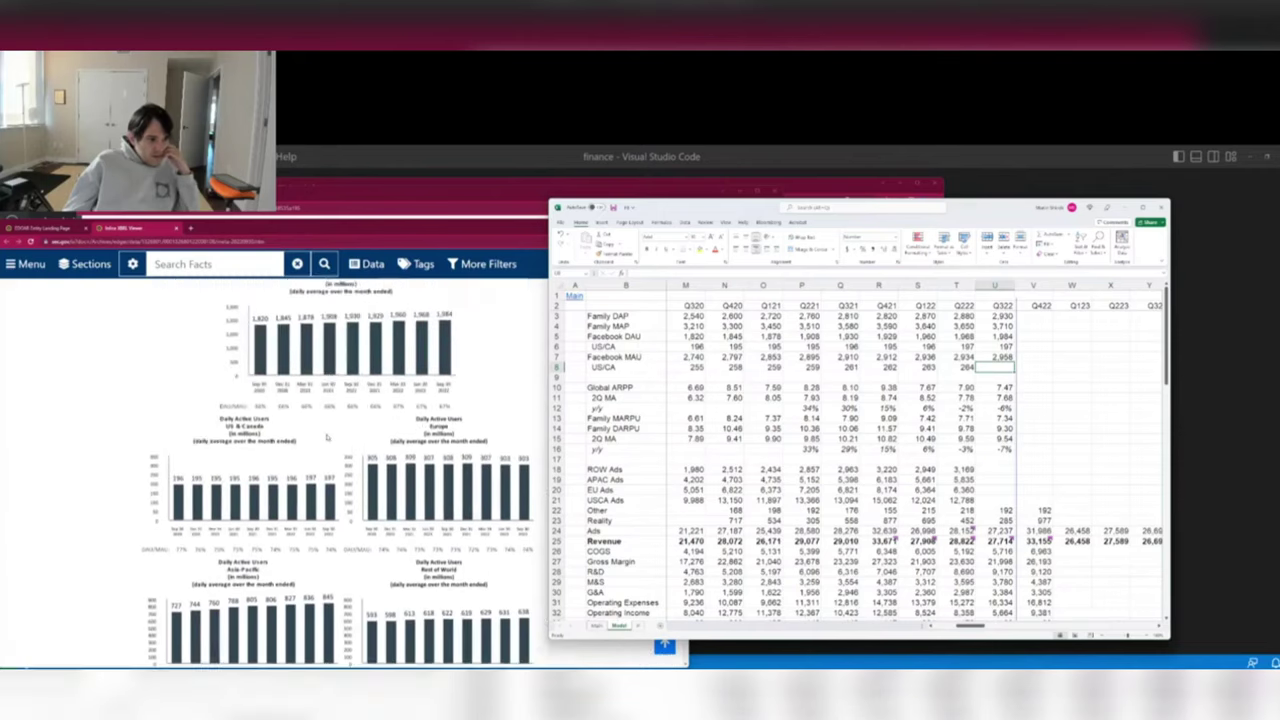
{"action": "scroll", "coordinate": [326, 436], "scroll_direction": "up", "scroll_amount": 2}
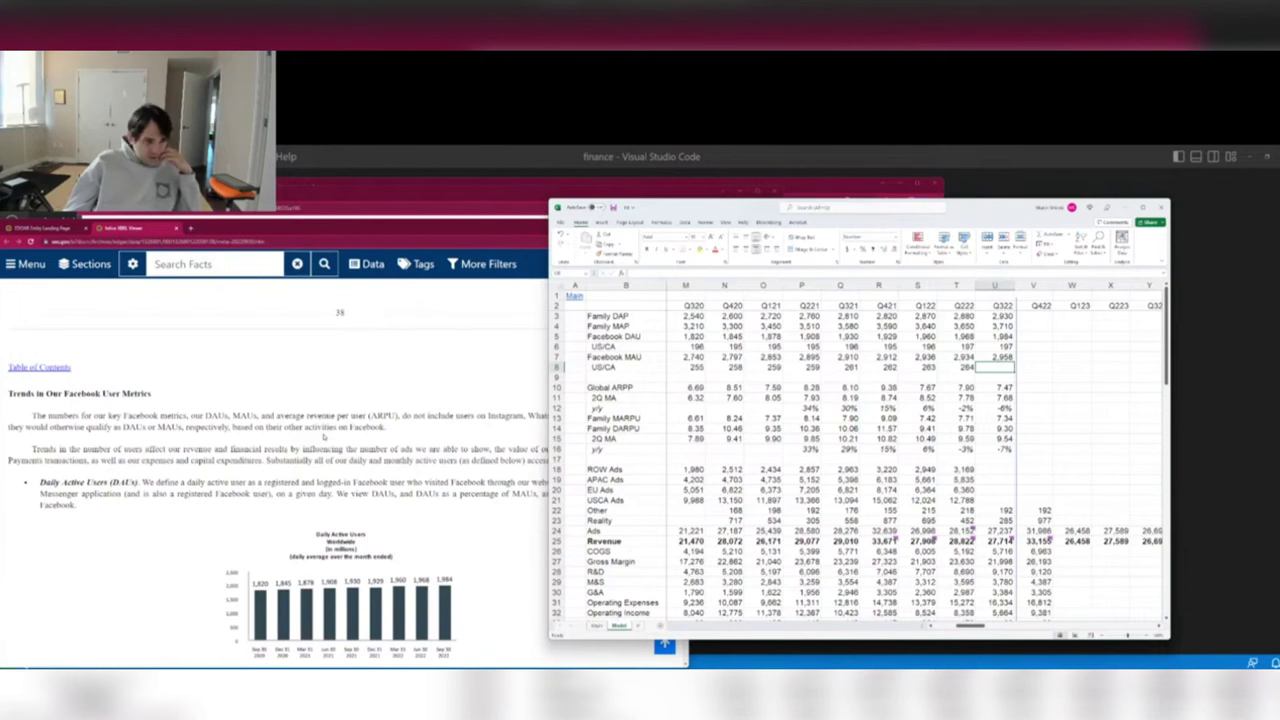
Scroll the filing to the regional monthly active users charts.
{"action": "left_click", "coordinate": [323, 437]}
{"action": "scroll", "coordinate": [323, 437], "scroll_direction": "down", "scroll_amount": 2}
{"action": "scroll", "coordinate": [324, 436], "scroll_direction": "up", "scroll_amount": 1}
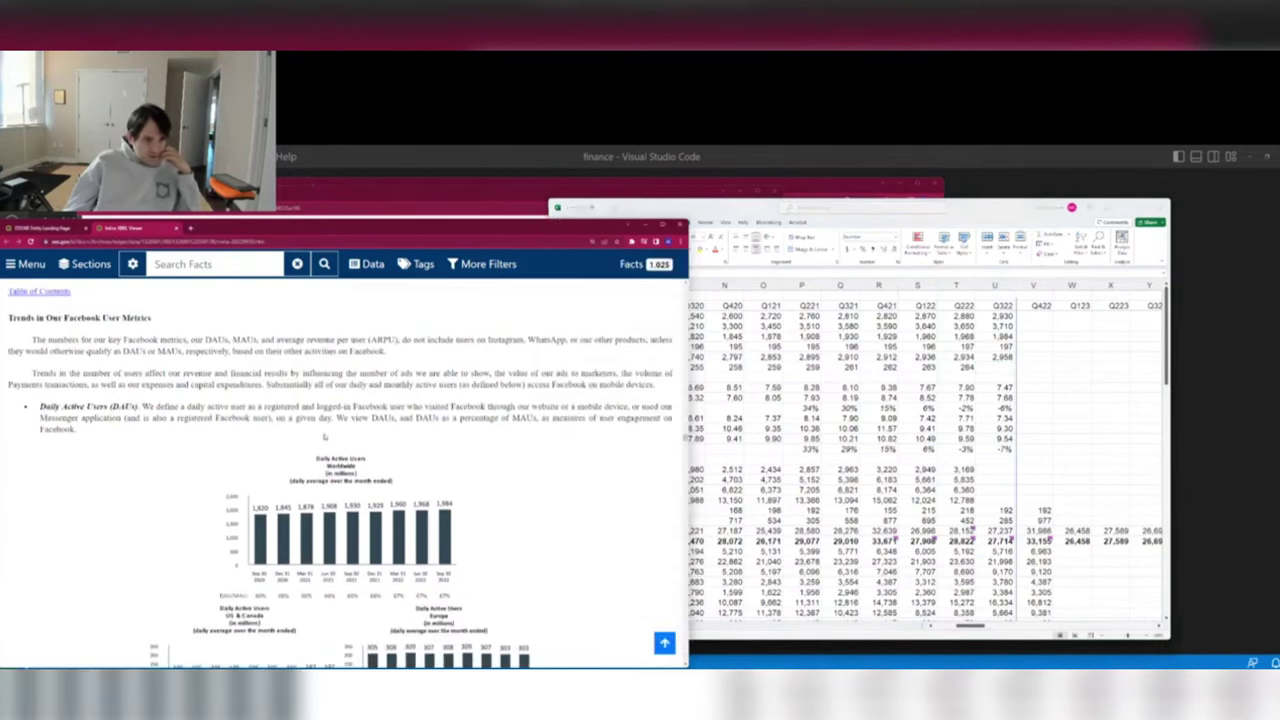
{"action": "scroll", "coordinate": [323, 437], "scroll_direction": "down", "scroll_amount": 10}
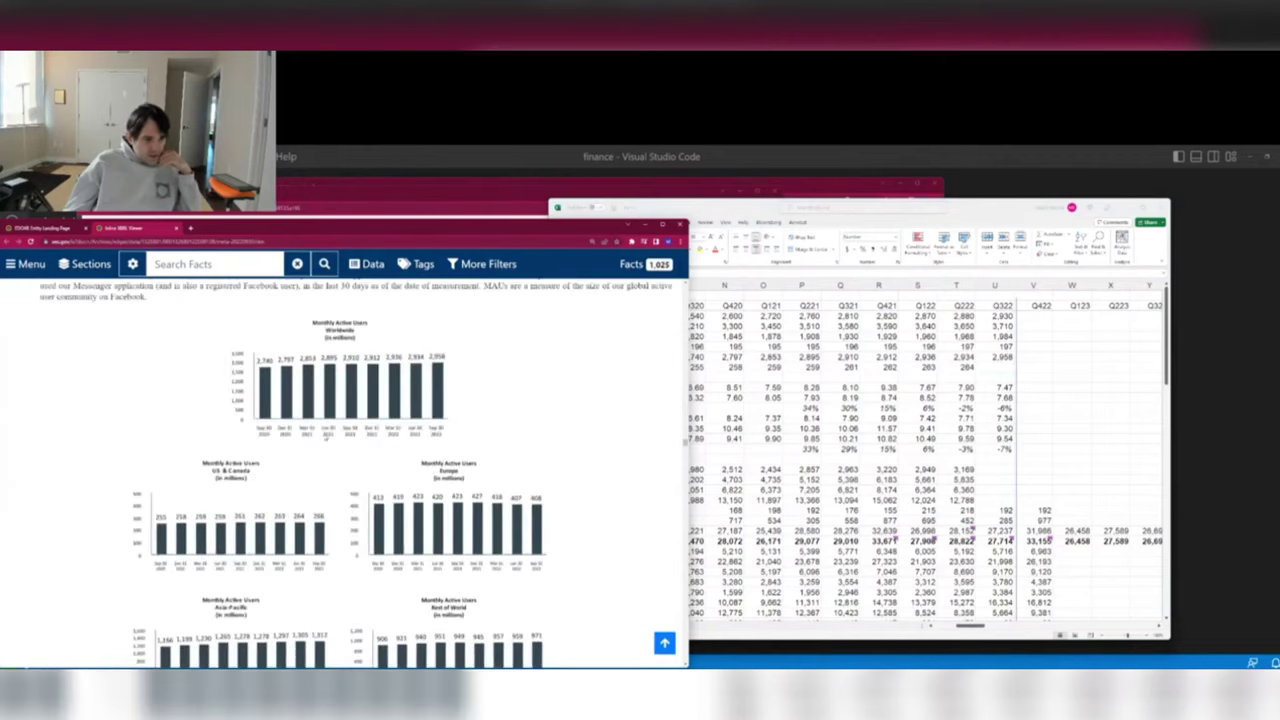
{"action": "scroll", "coordinate": [327, 437], "scroll_direction": "down", "scroll_amount": 3}
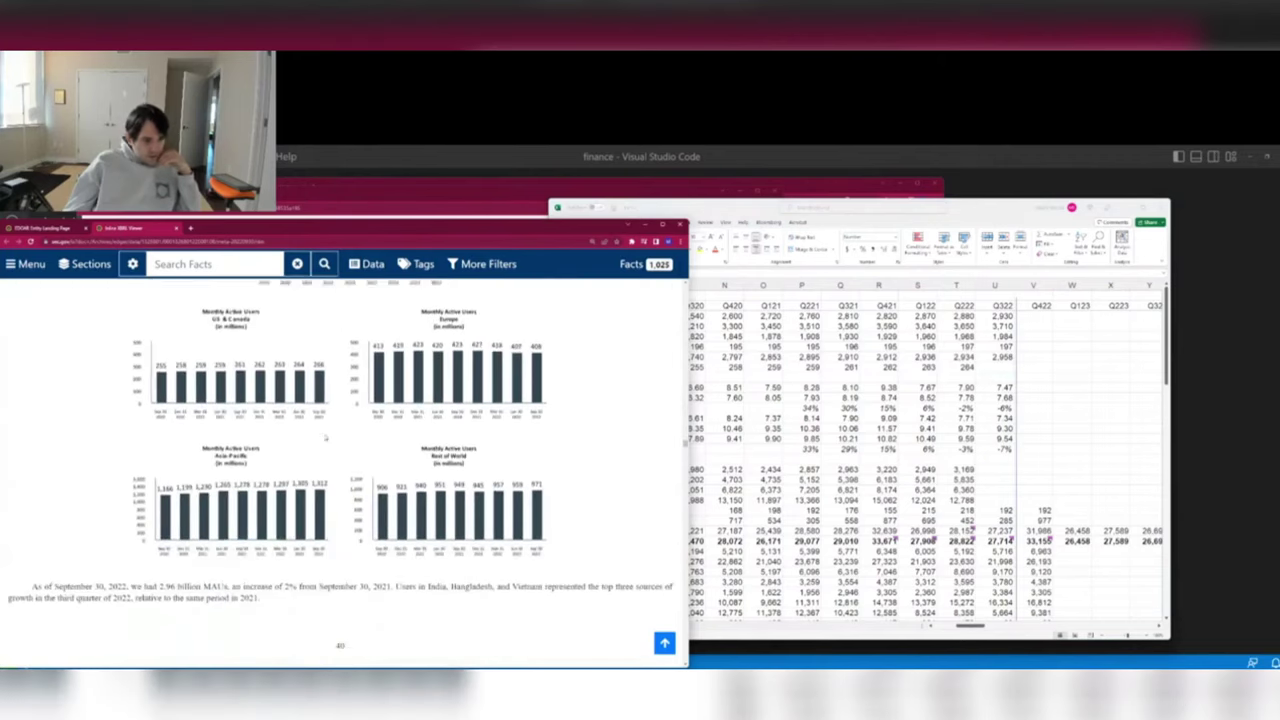
Review the Q322 US/CA MAU row in the model and cancel the stray entry in V8.
{"action": "left_click", "coordinate": [905, 375]}
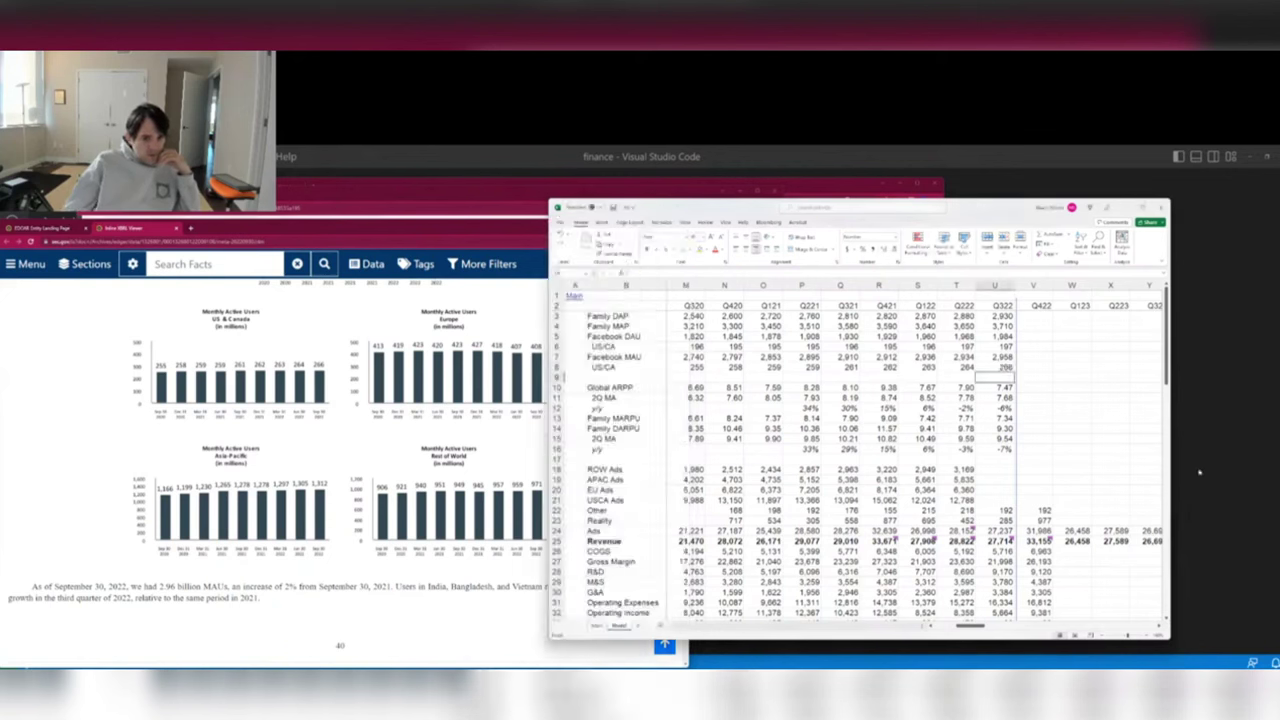
{"action": "key", "text": "Up"}
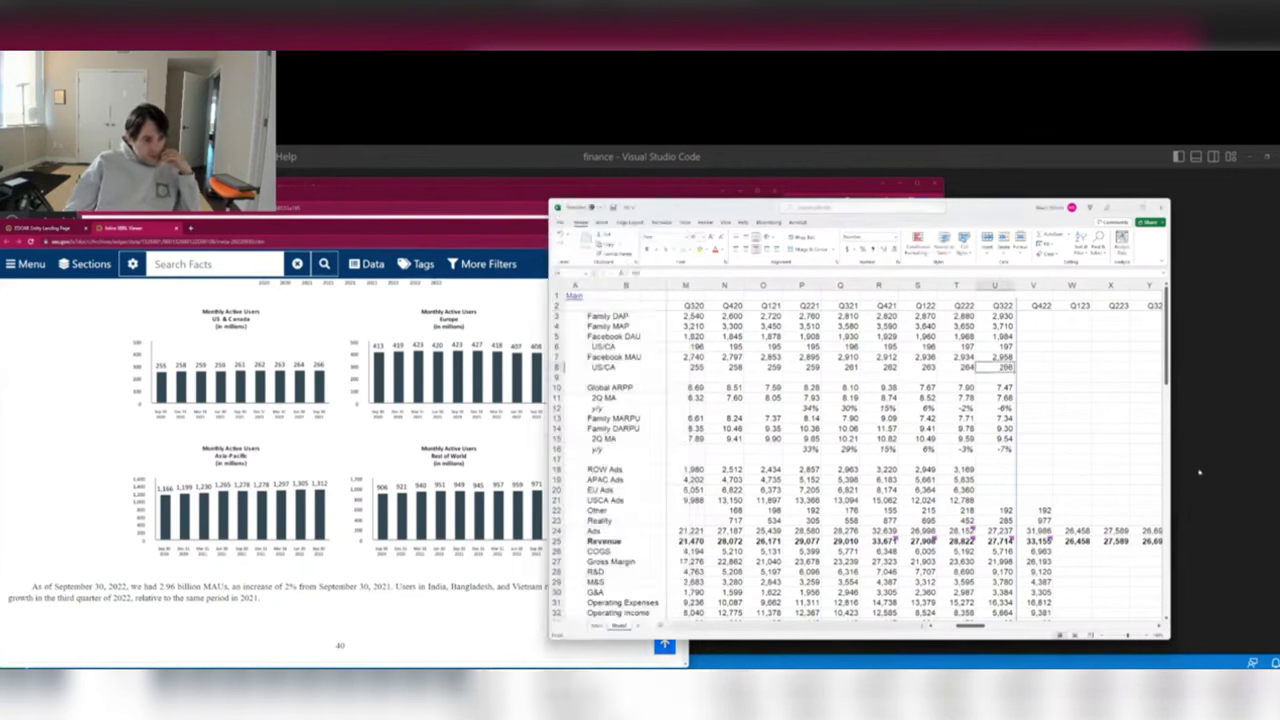
{"action": "key", "text": "Left"}
{"action": "key", "text": "Left"}
{"action": "key", "text": "Left"}
{"action": "key", "text": "Left"}
{"action": "key", "text": "Left"}
{"action": "key", "text": "Left"}
{"action": "key", "text": "Left"}
{"action": "key", "text": "Left"}
{"action": "key", "text": "Left"}
{"action": "key", "text": "Left"}
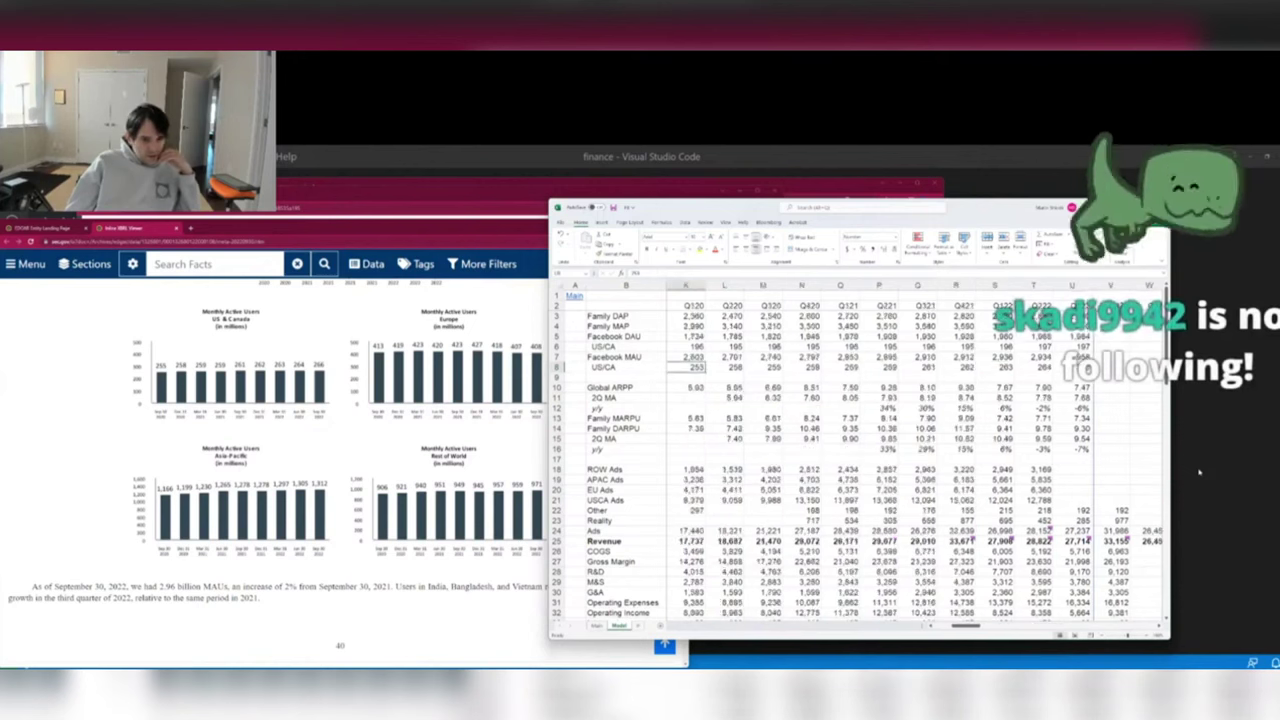
{"action": "key", "text": "Right"}
{"action": "key", "text": "Right"}
{"action": "key", "text": "Right"}
{"action": "key", "text": "Right"}
{"action": "key", "text": "Right"}
{"action": "key", "text": "Right"}
{"action": "key", "text": "Right"}
{"action": "key", "text": "Right"}
{"action": "key", "text": "Right"}
{"action": "key", "text": "Right"}
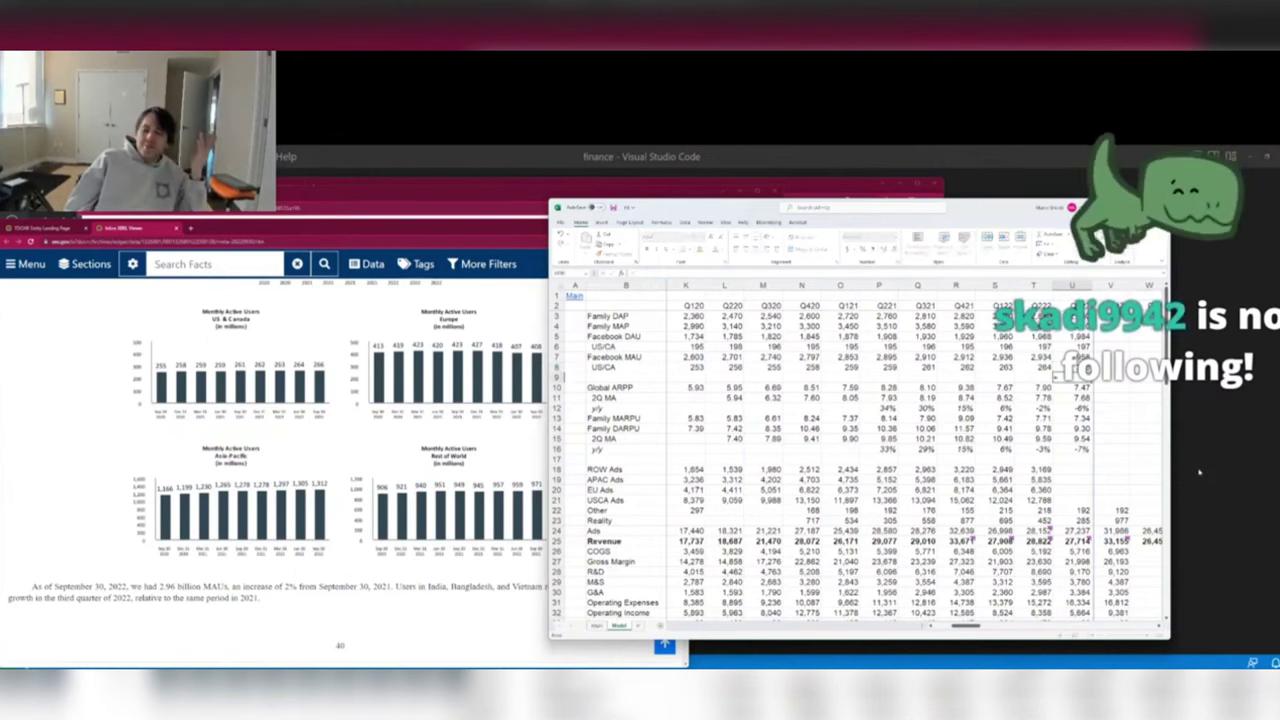
{"action": "key", "text": "Right"}
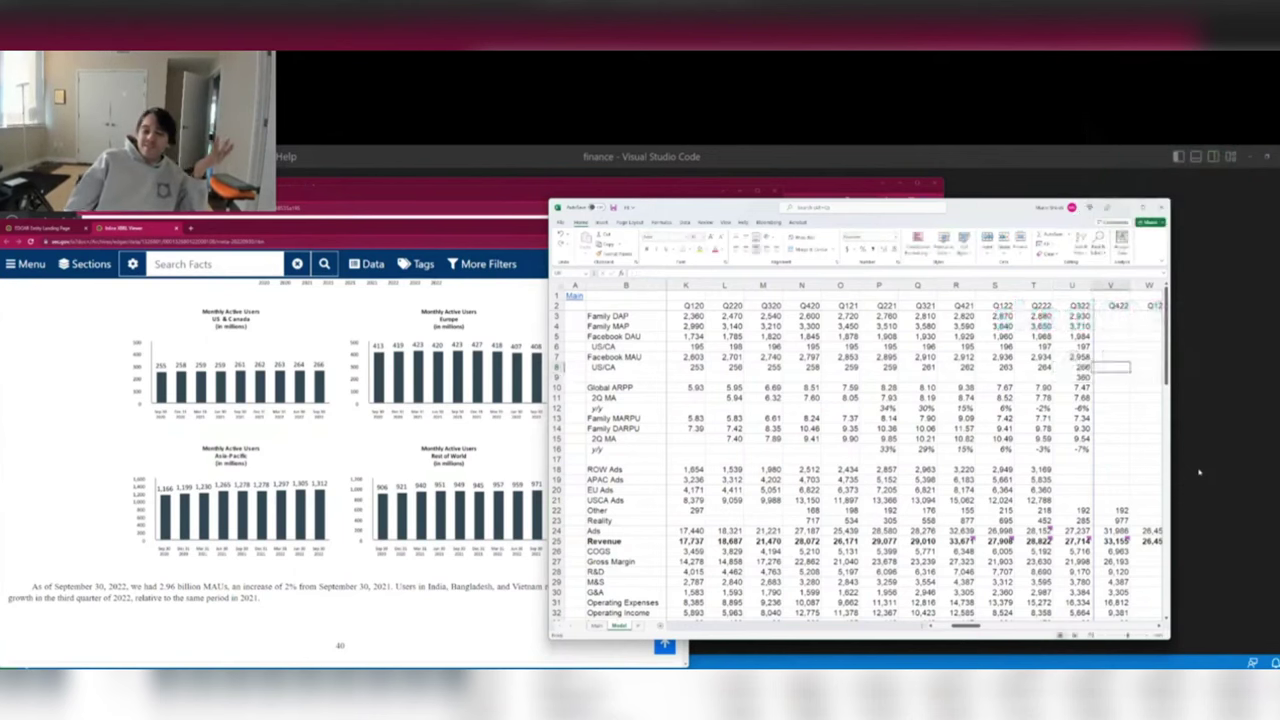
{"action": "type", "text": "1"}
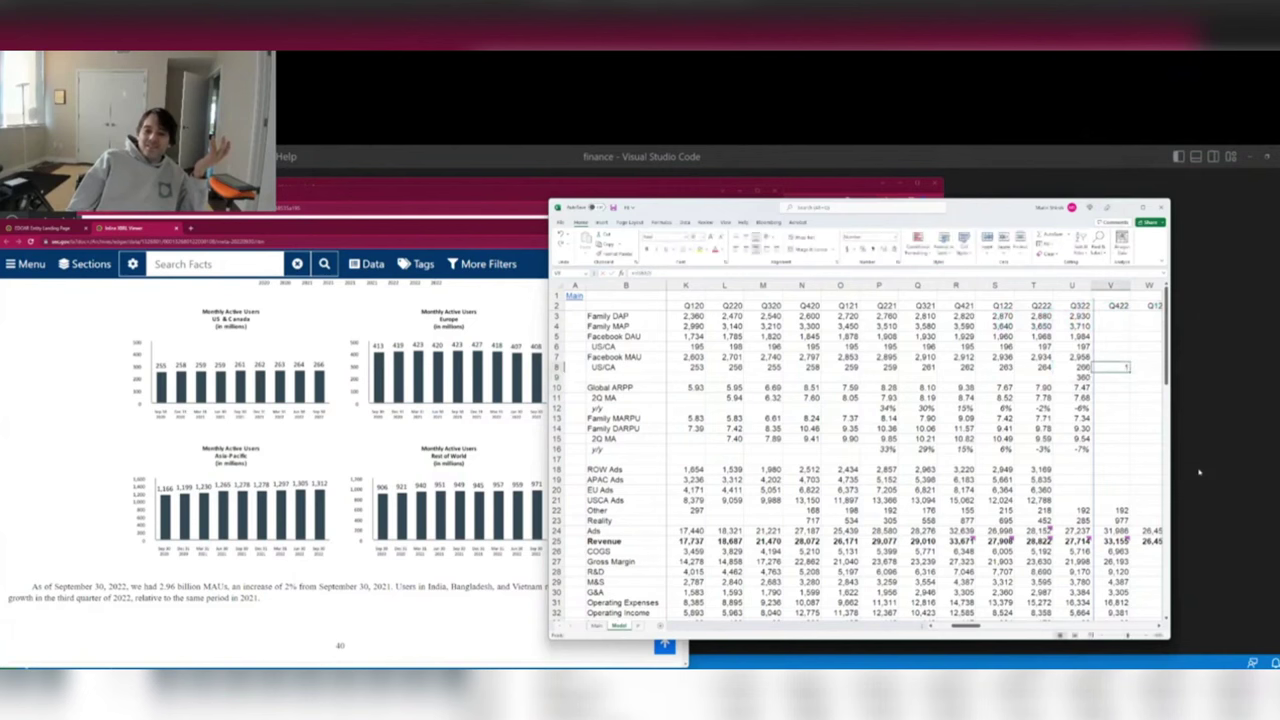
{"action": "key", "text": "Escape"}
Search Google in a new tab for Canada's population (38.25 million).
{"action": "key", "text": "Left"}
{"action": "key", "text": "Down"}
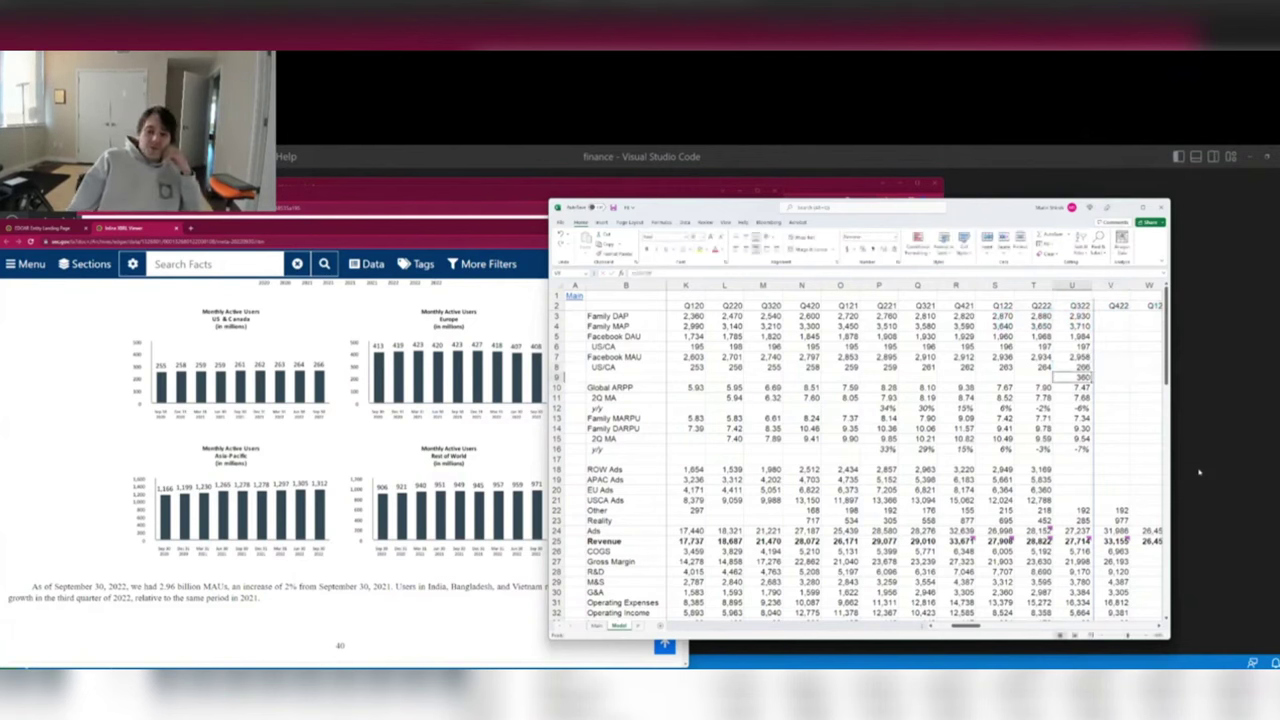
{"action": "left_click", "coordinate": [190, 232]}
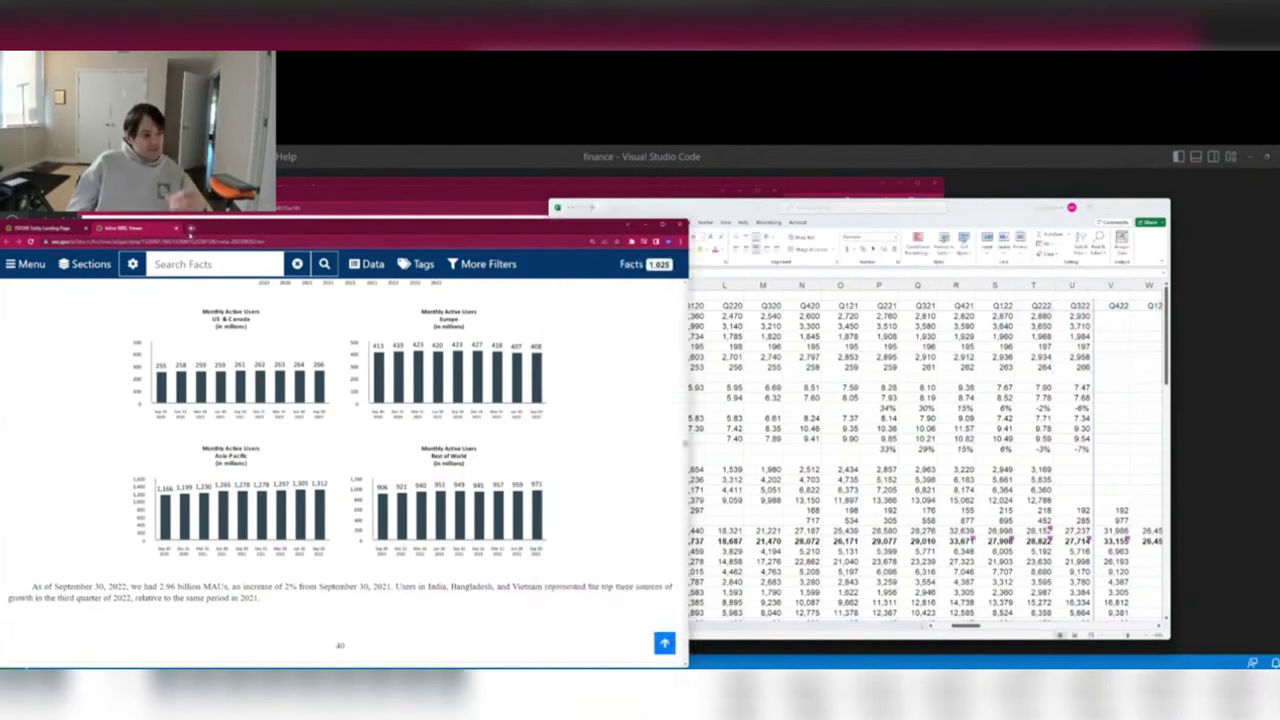
{"action": "left_click", "coordinate": [190, 232]}
{"action": "type", "text": "canada ca"}
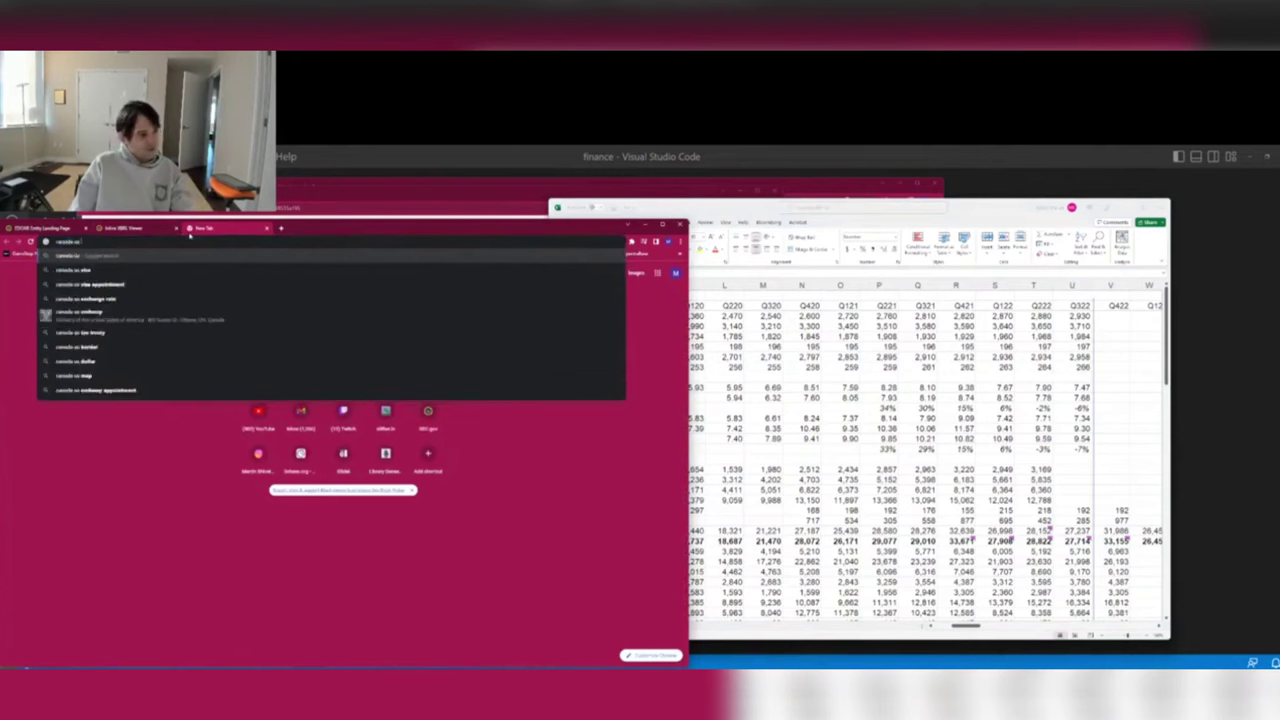
{"action": "key", "text": "BackSpace"}
{"action": "key", "text": "BackSpace"}
{"action": "type", "text": "popu"}
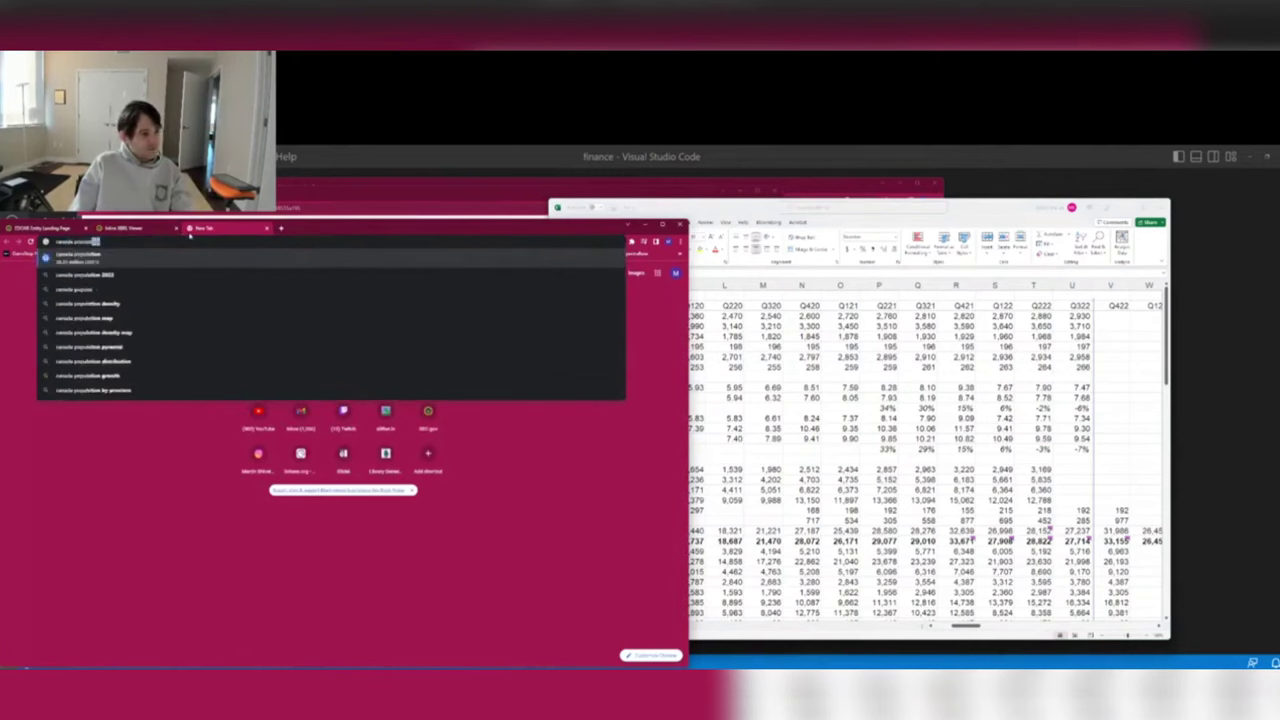
{"action": "key", "text": "Return"}
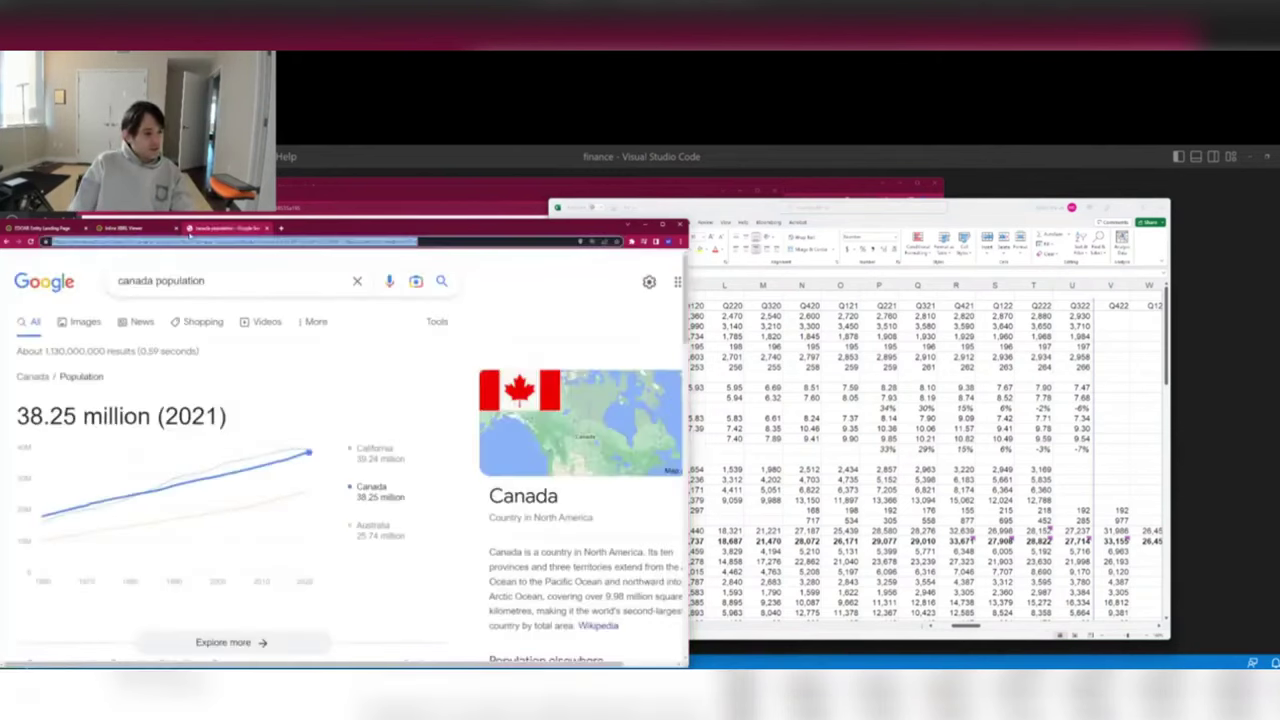
Search for 'us population', then return to the filing tab and the spreadsheet.
{"action": "key", "text": "ctrl+l"}
{"action": "type", "text": "us population"}
{"action": "key", "text": "Return"}
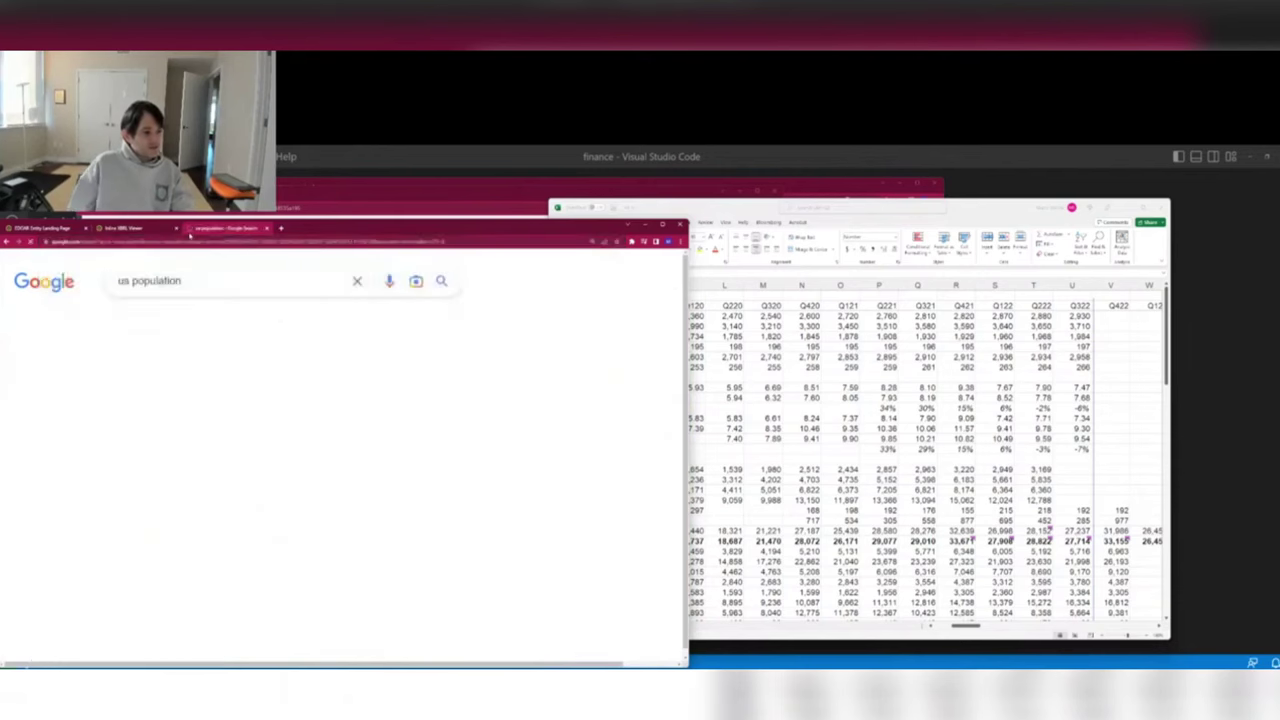
{"action": "key", "text": "ctrl+shift+Tab"}
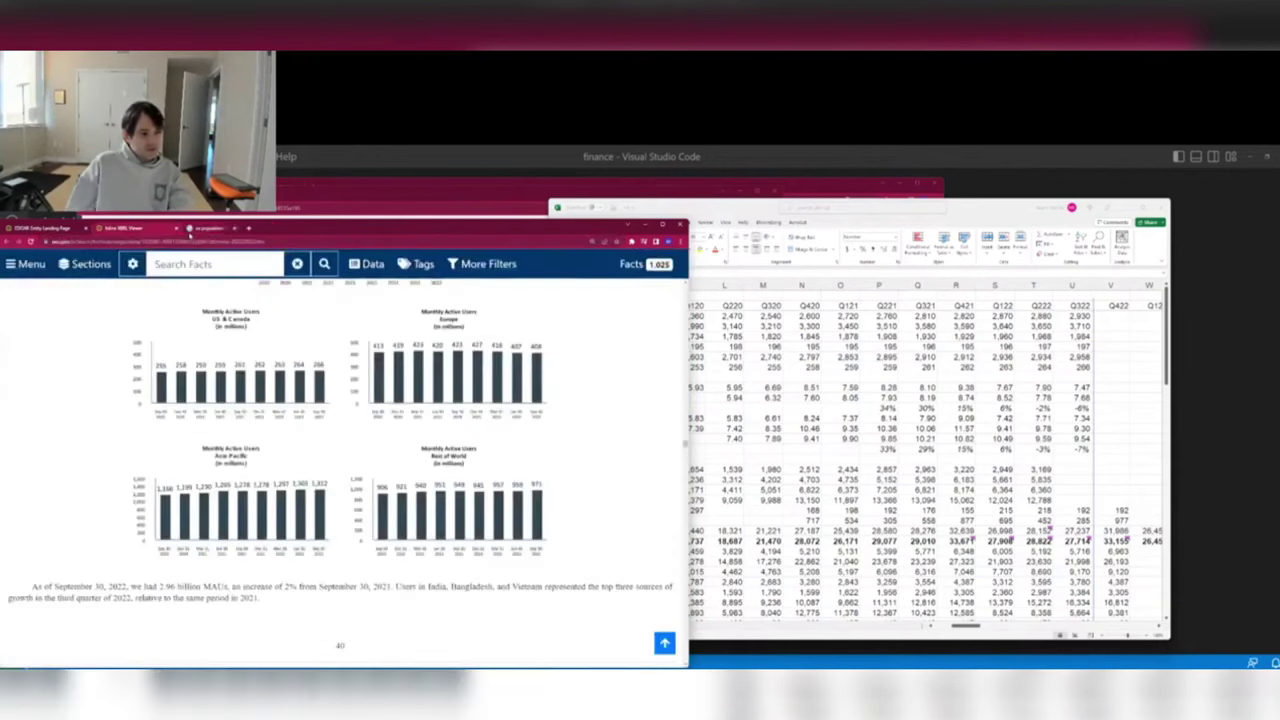
{"action": "key", "text": "alt+Tab"}
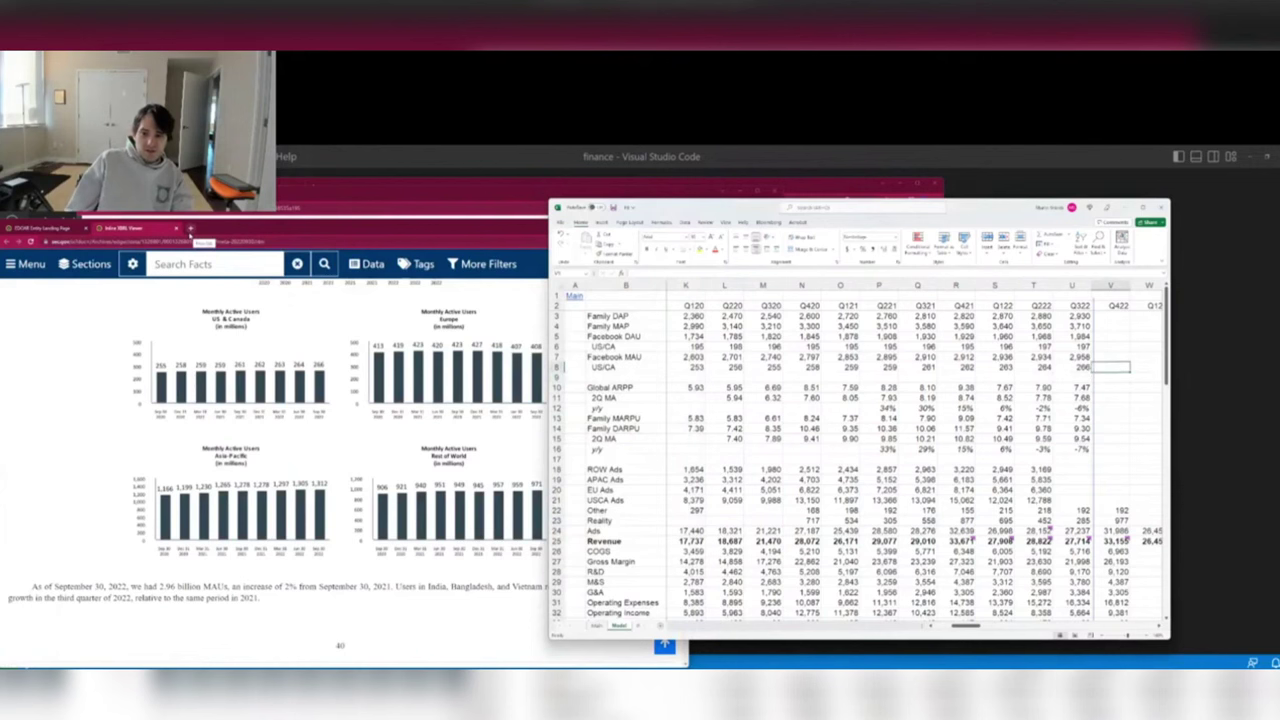
Enter a trial Q422 US/CA MAU estimate of =332+38 (370.00) in V8.
{"action": "type", "text": "=332+38"}
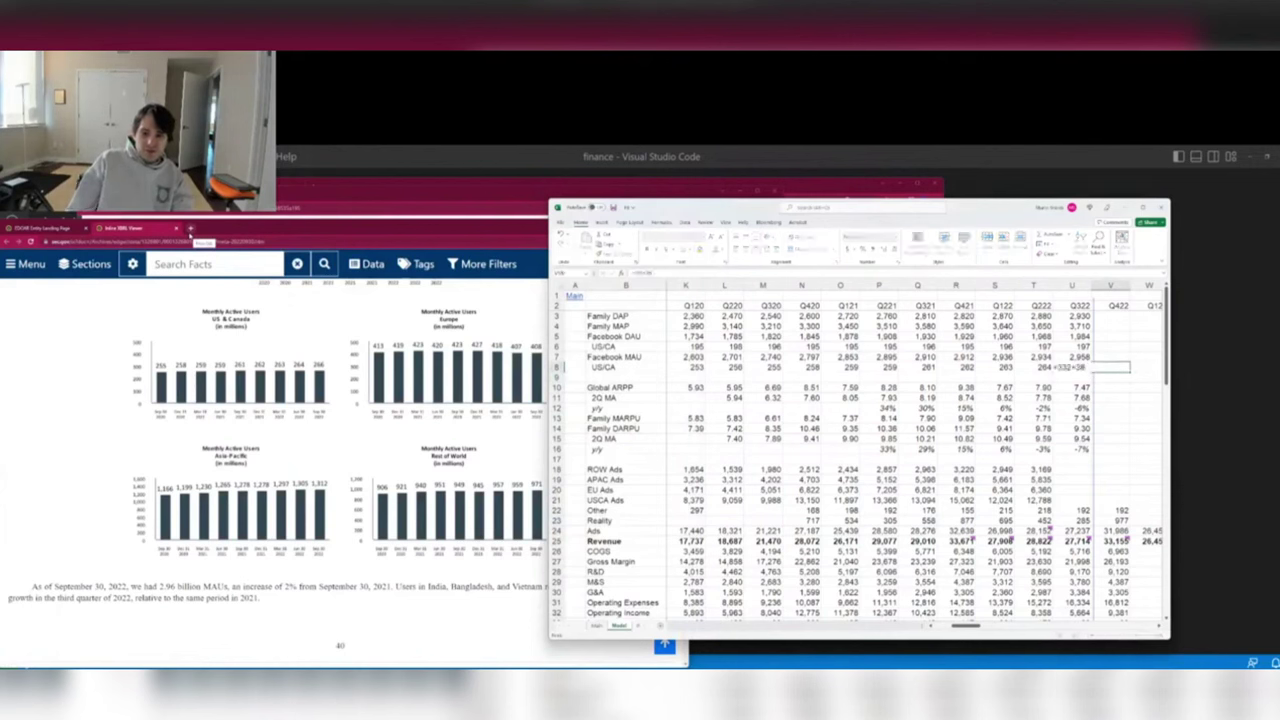
{"action": "key", "text": "ctrl+Return"}
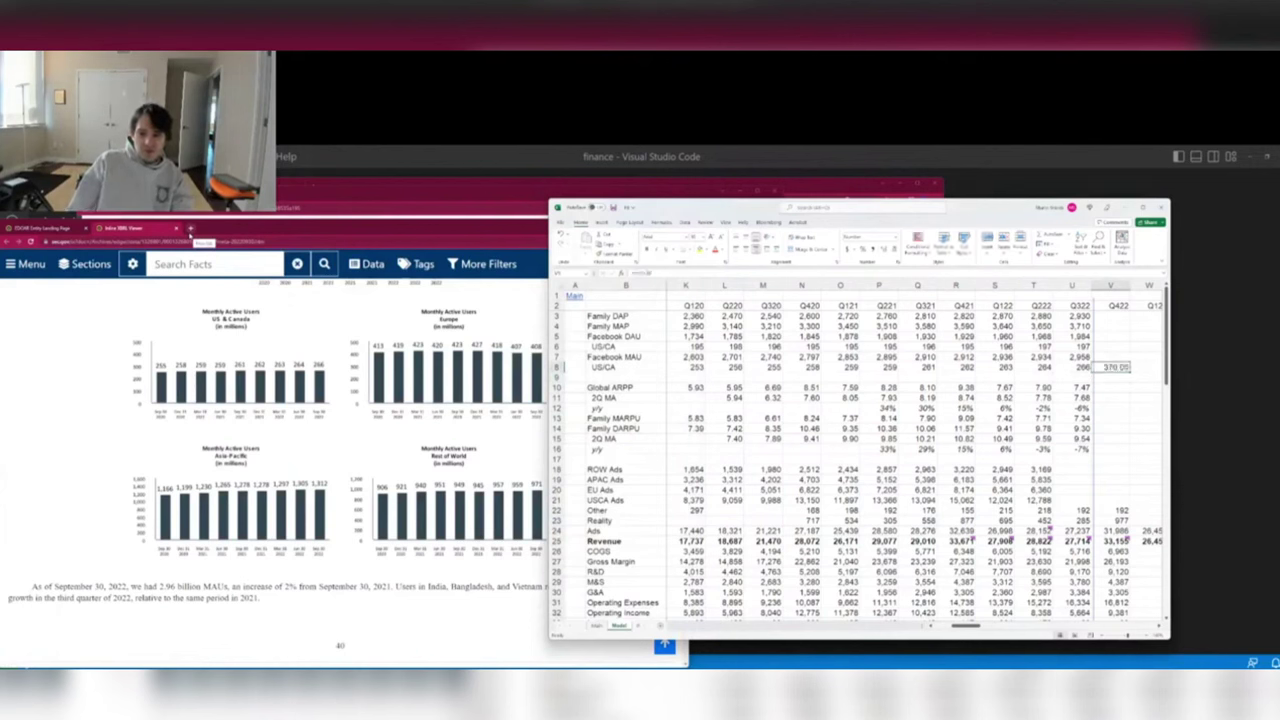
{"action": "key", "text": "Left"}
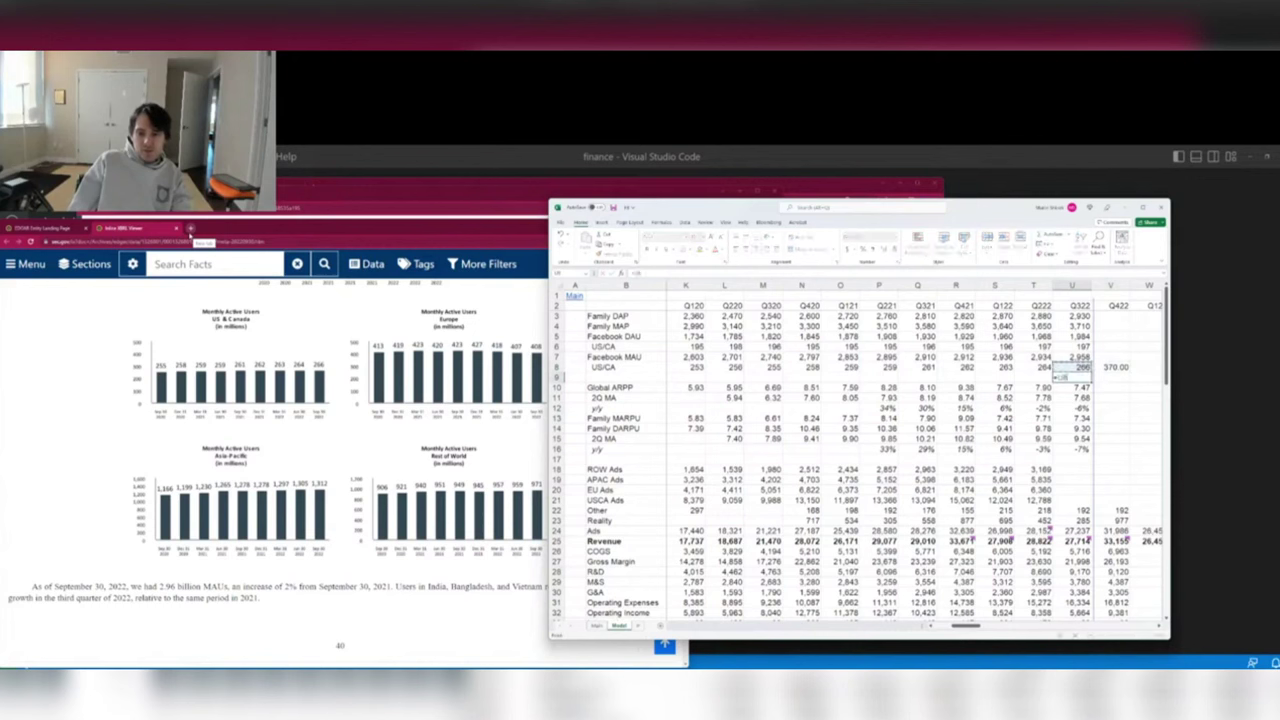
{"action": "key", "text": "Down"}
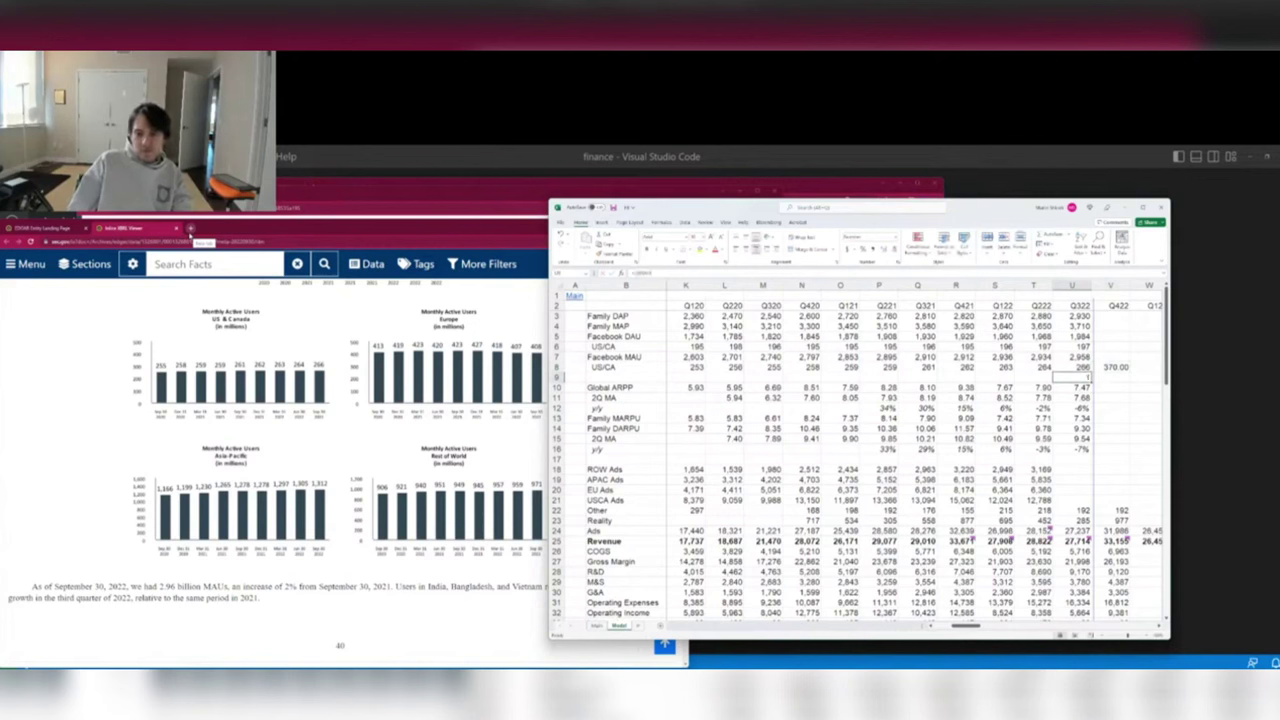
{"action": "key", "text": "Up"}
{"action": "key", "text": "Right"}
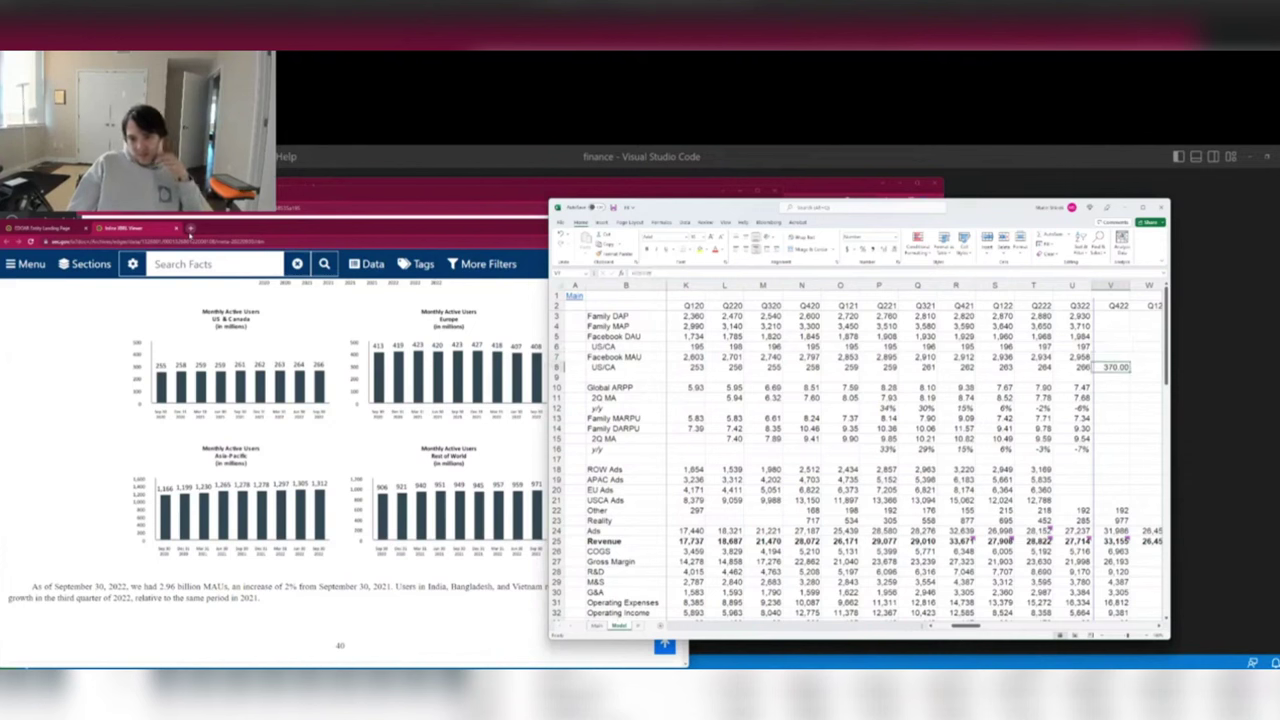
Try a =V8*0.9 projection and an 80% entry, then undo them and the estimate.
{"action": "key", "text": "Return"}
{"action": "type", "text": "=V8"}
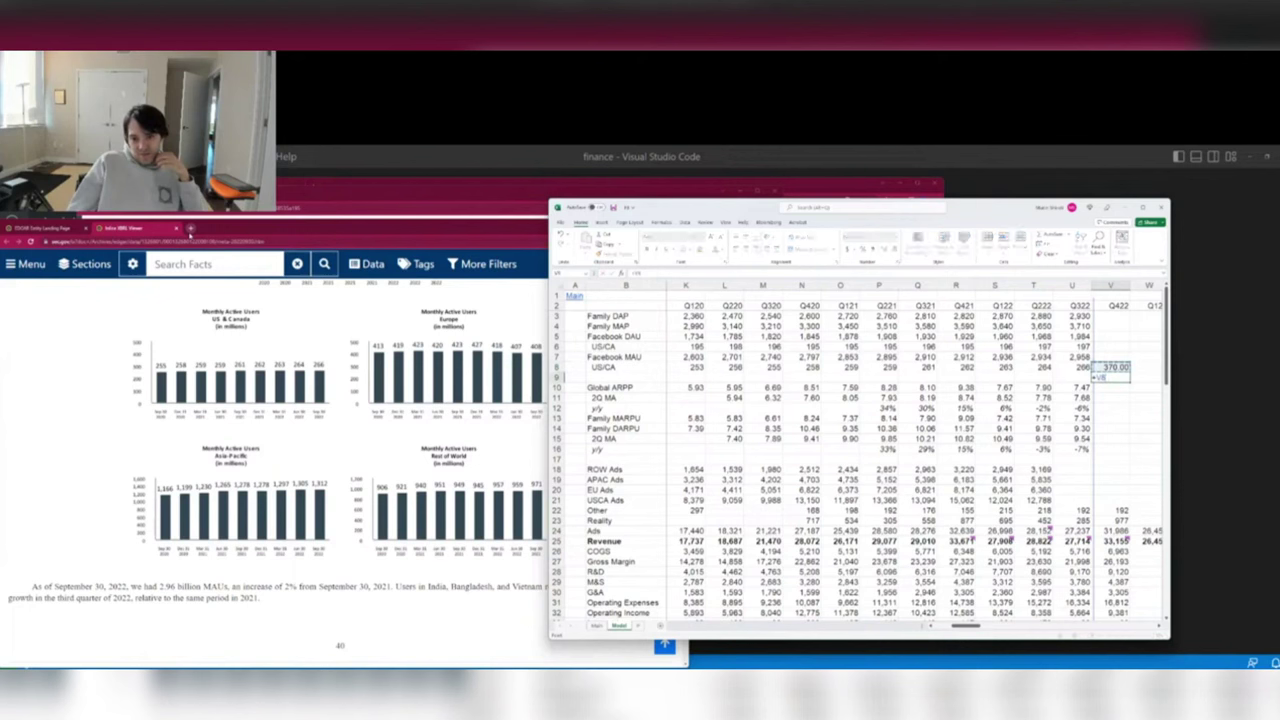
{"action": "type", "text": "*0.9"}
{"action": "key", "text": "Left"}
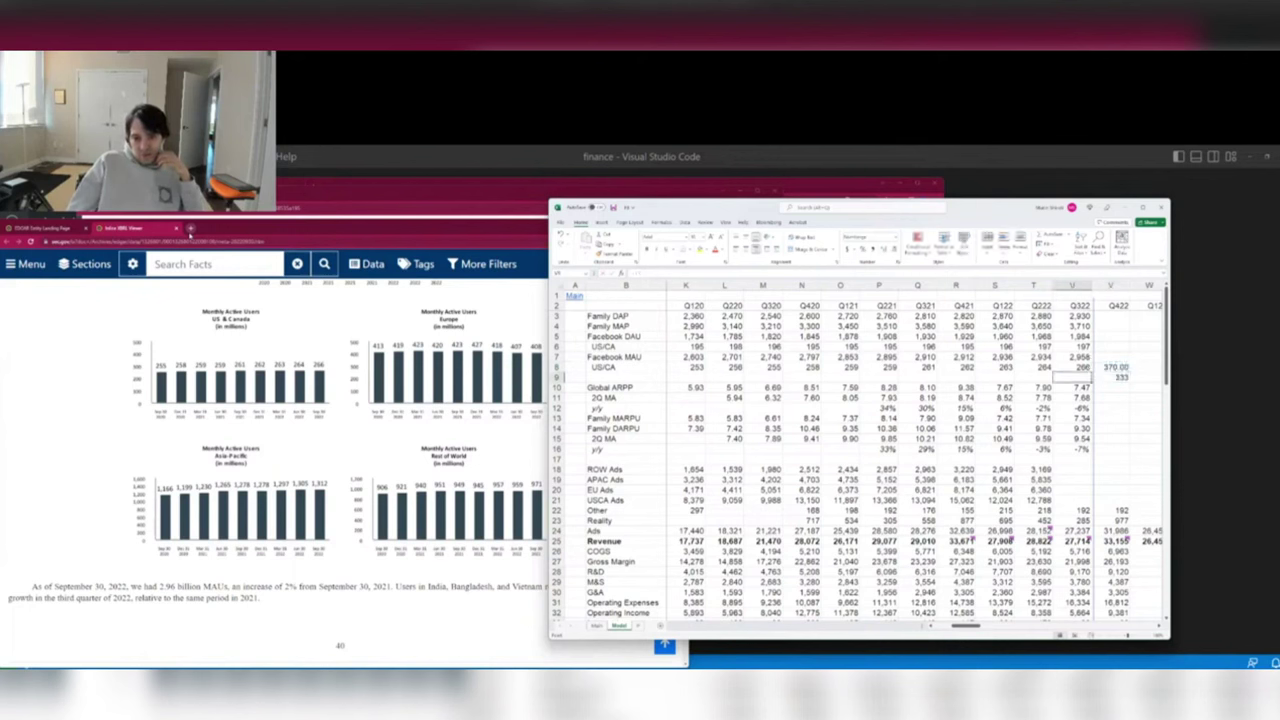
{"action": "type", "text": "80%"}
{"action": "key", "text": "Return"}
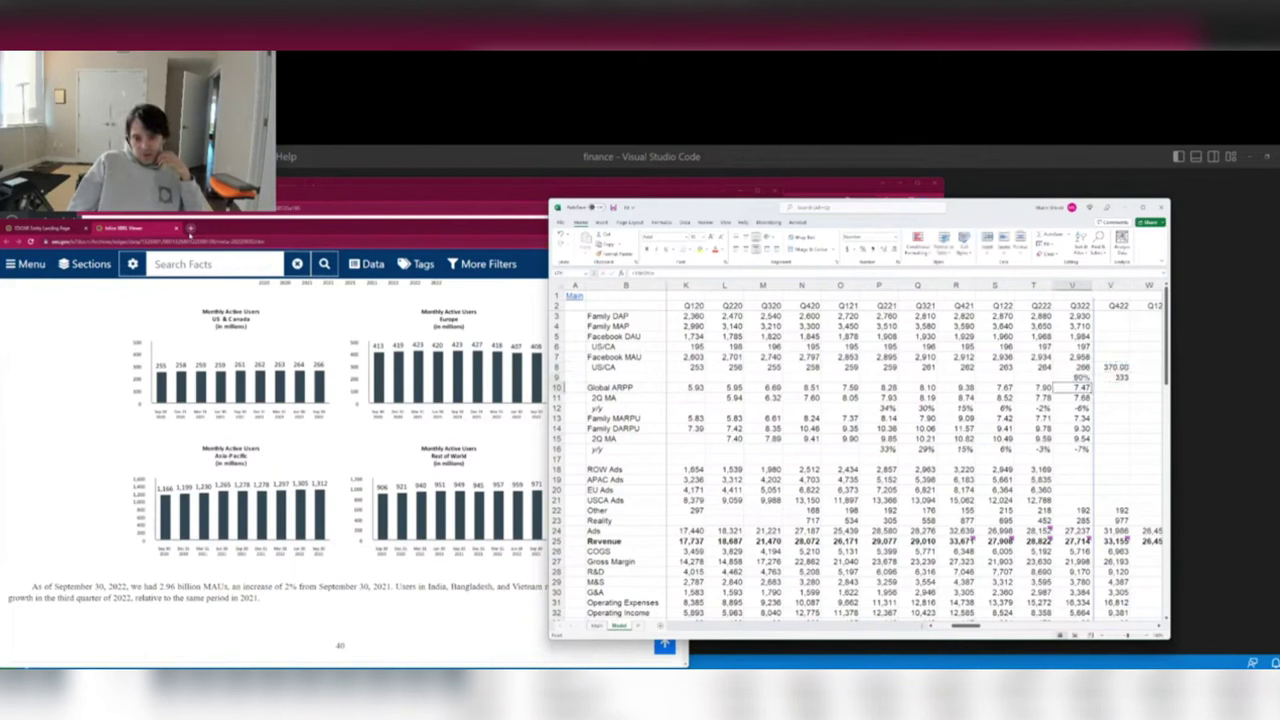
{"action": "key", "text": "ctrl+z"}
{"action": "key", "text": "ctrl+z"}
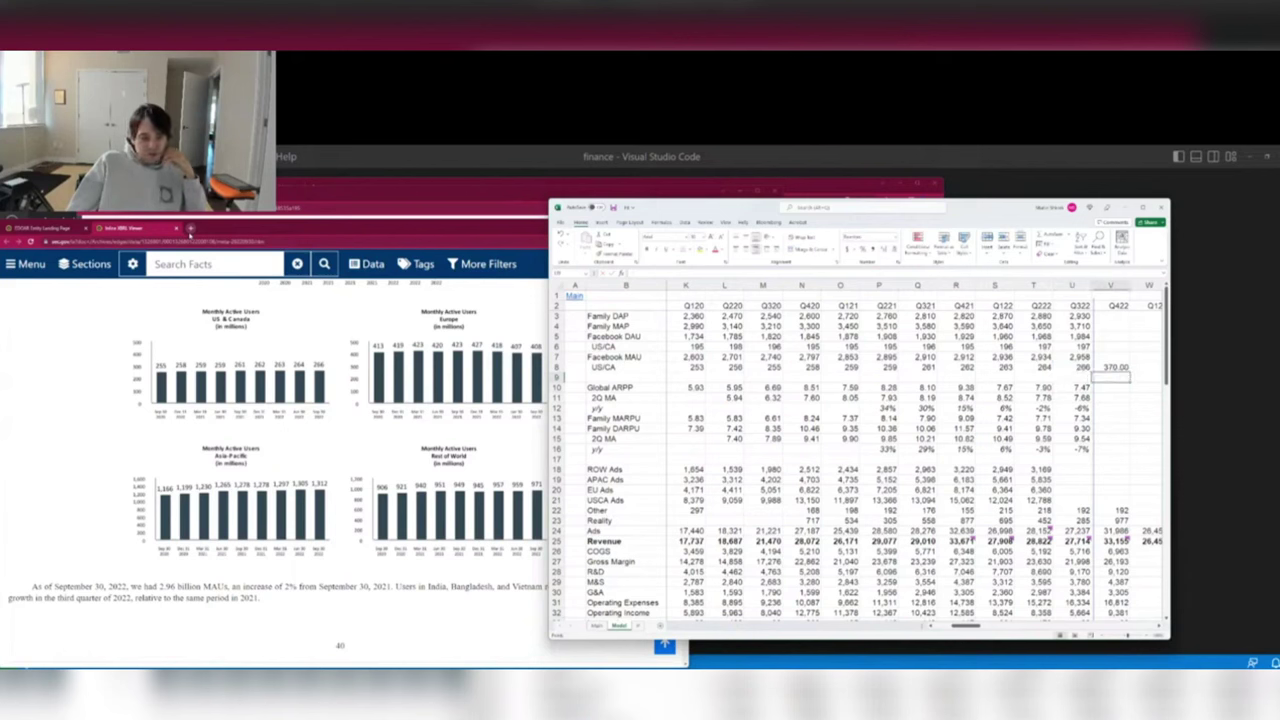
{"action": "key", "text": "ctrl+z"}
{"action": "key", "text": "Left"}
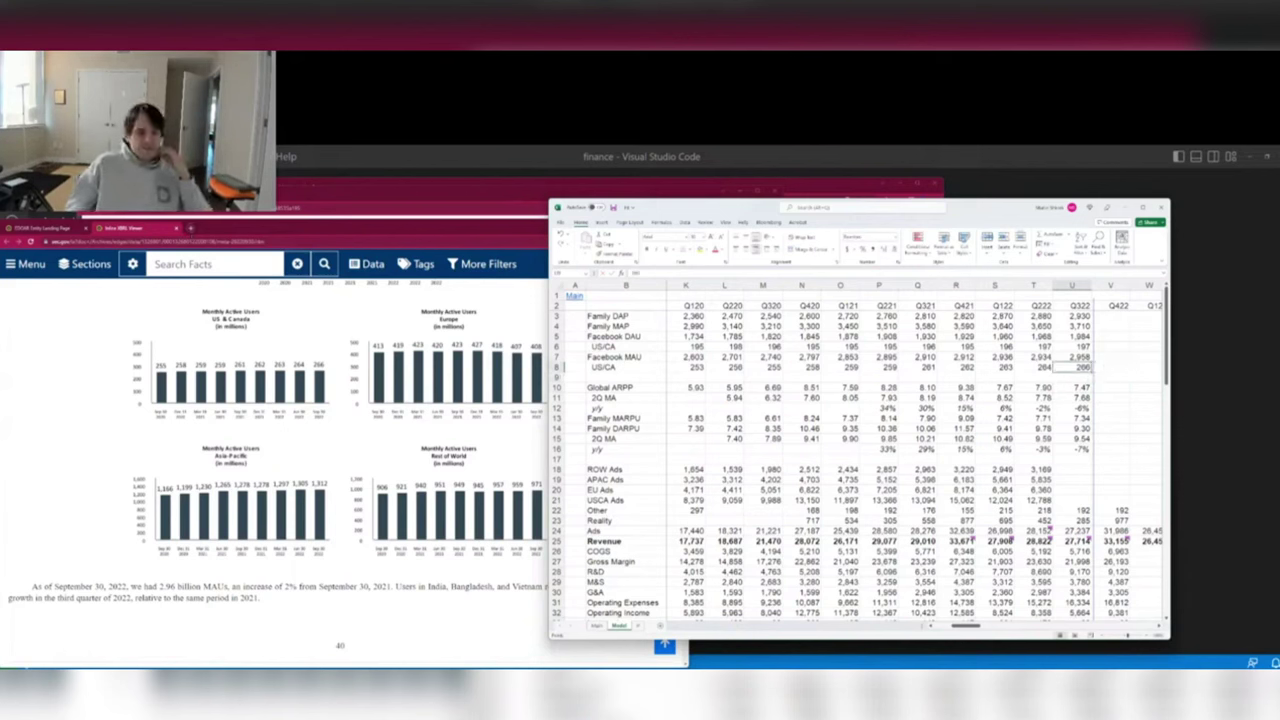
Compare the filing with the model and select the Q322 USCA Ads cell U21.
{"action": "left_click", "coordinate": [340, 410]}
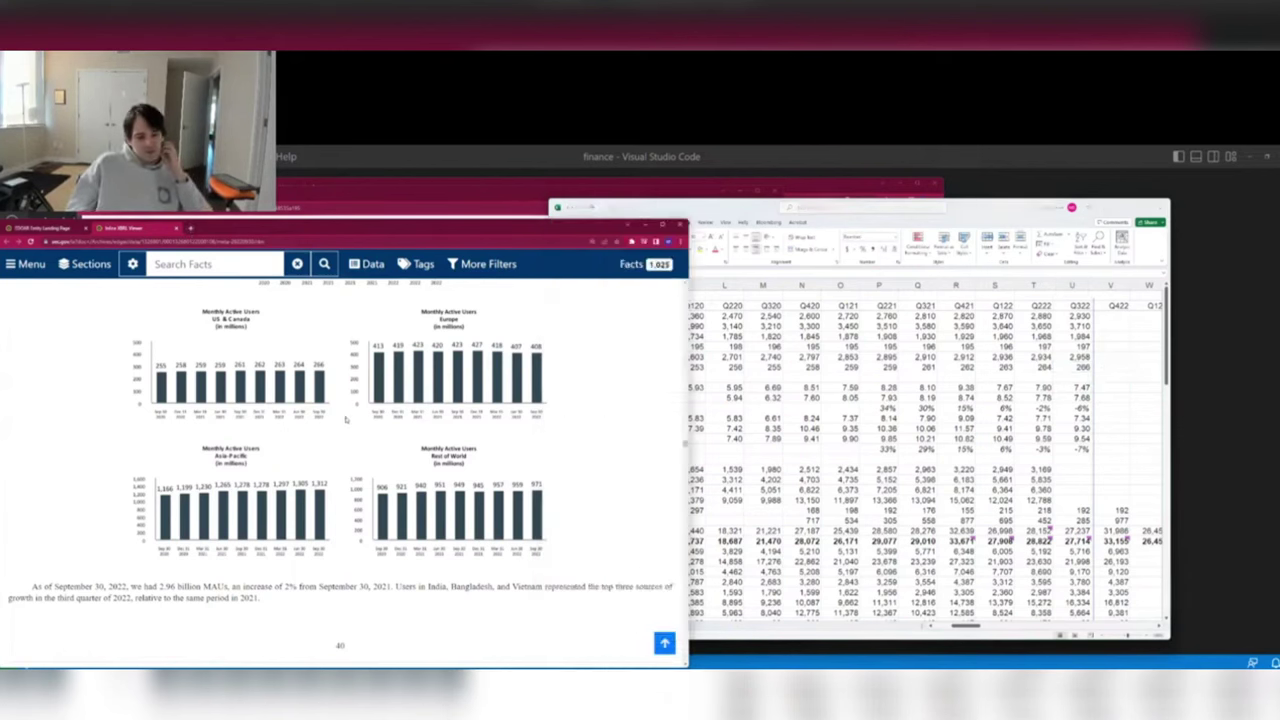
{"action": "scroll", "coordinate": [340, 410], "scroll_direction": "down", "scroll_amount": 10}
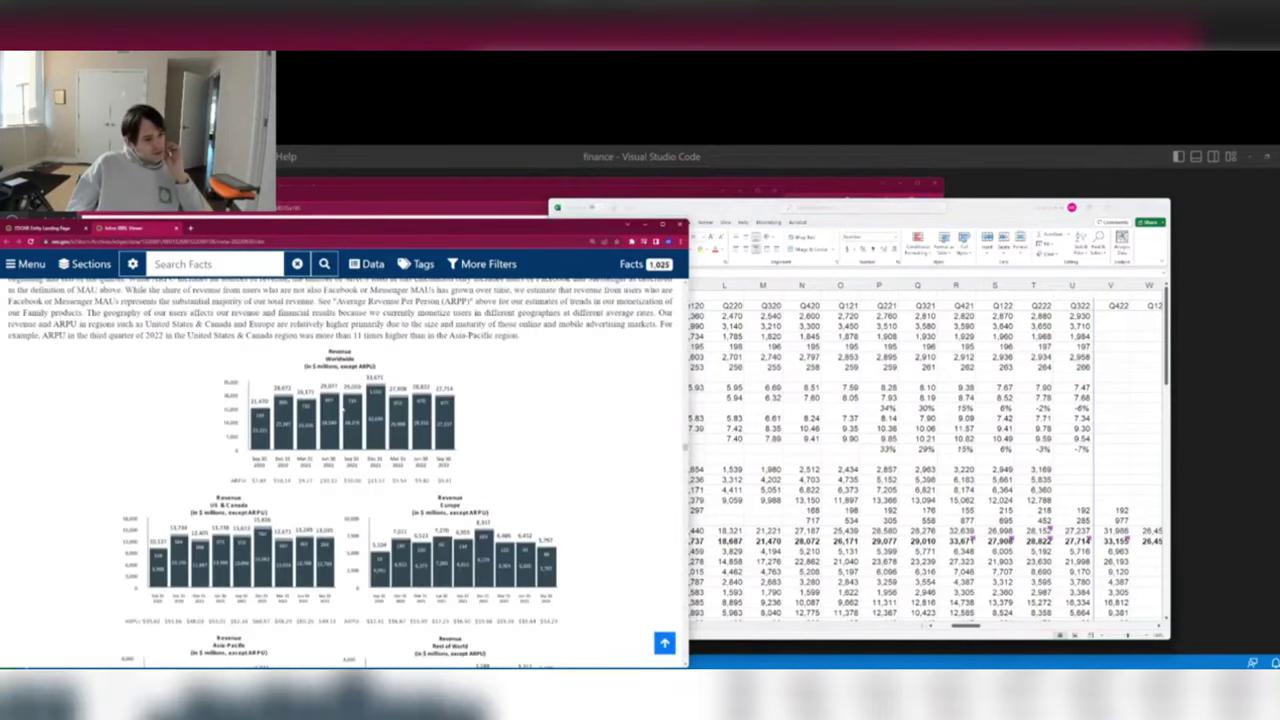
{"action": "left_click", "coordinate": [1068, 470]}
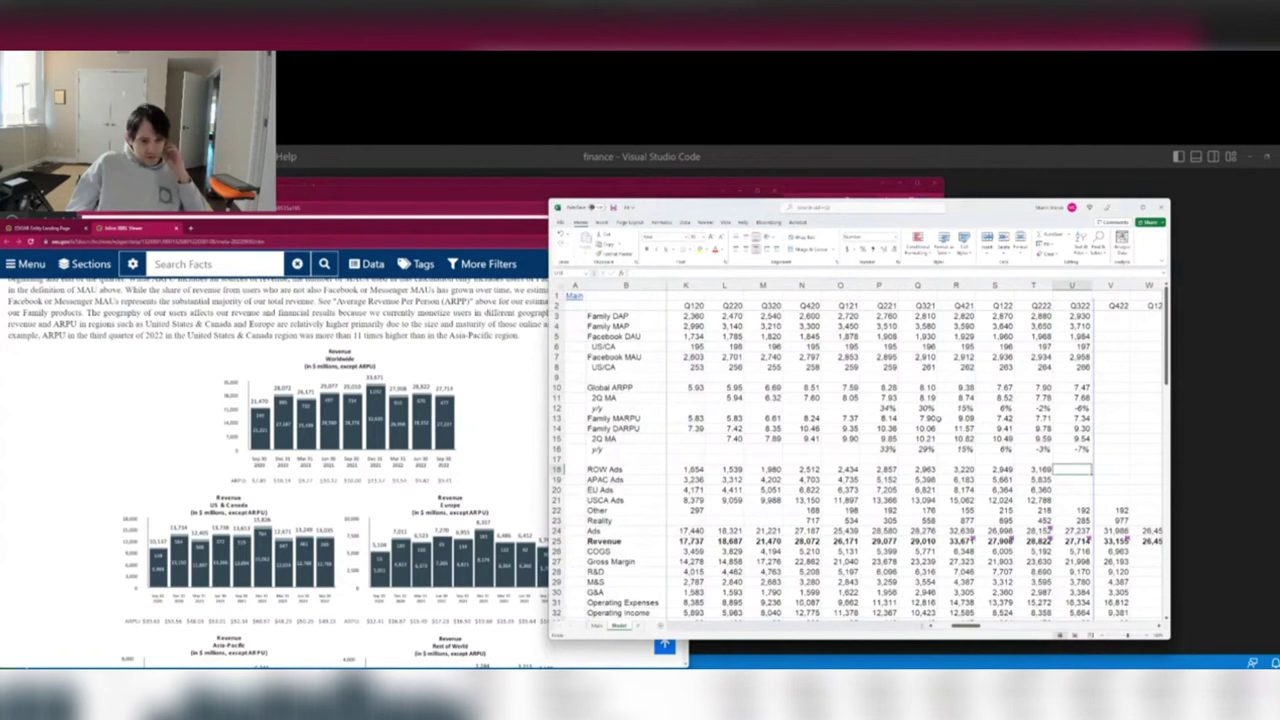
{"action": "left_click", "coordinate": [1072, 500]}
{"action": "mouse_move", "coordinate": [1043, 543]}
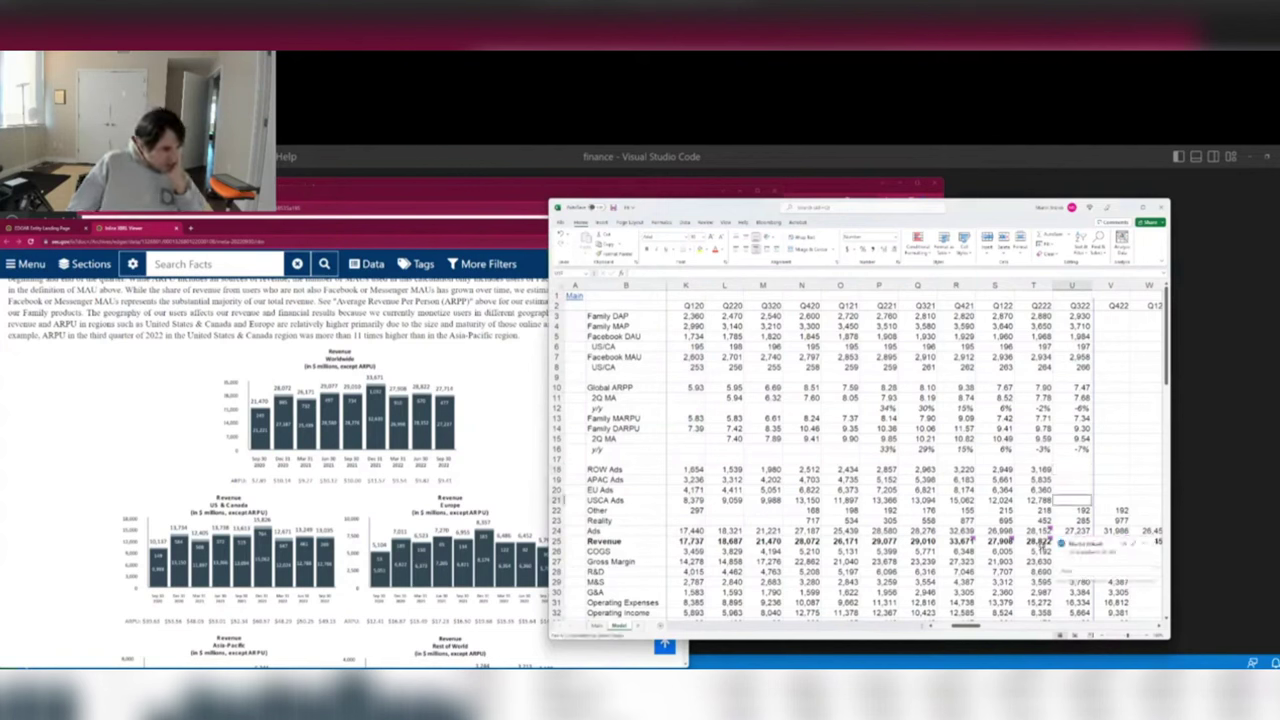
{"action": "scroll", "coordinate": [215, 408], "scroll_direction": "up", "scroll_amount": 3}
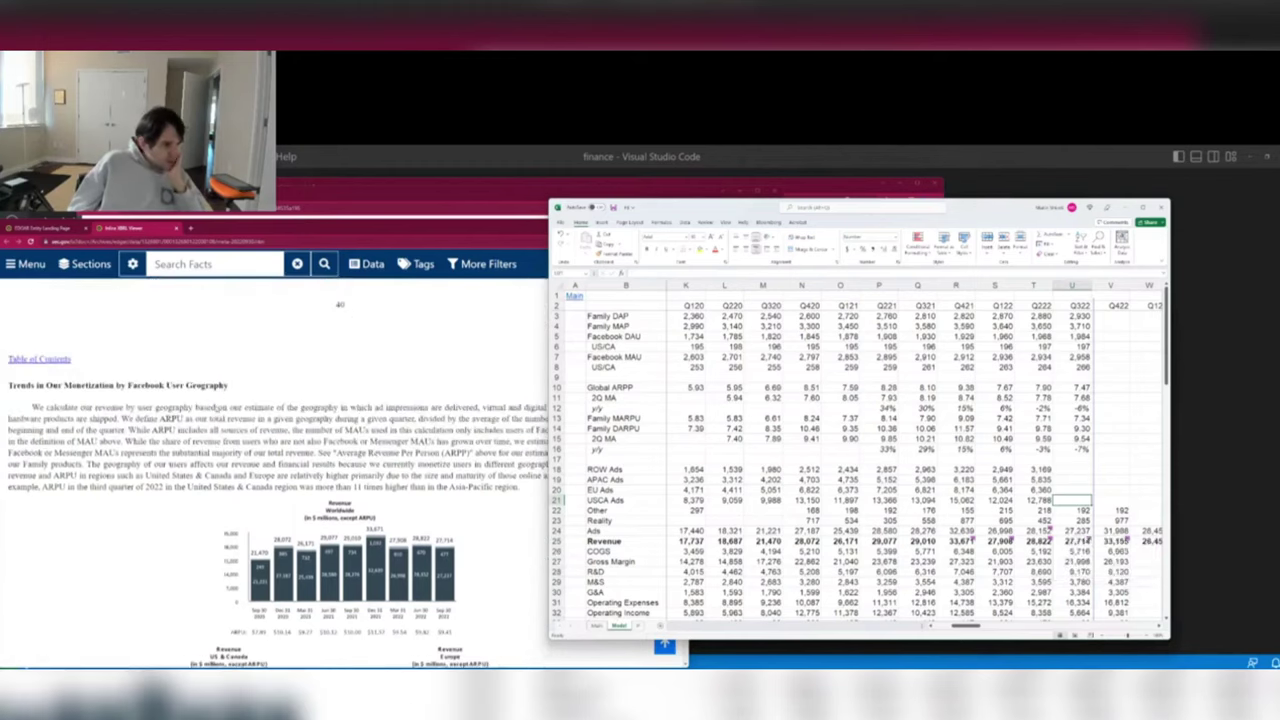
Scroll the filing to the US & Canada and Europe revenue-by-user-geography charts.
{"action": "left_click", "coordinate": [170, 397]}
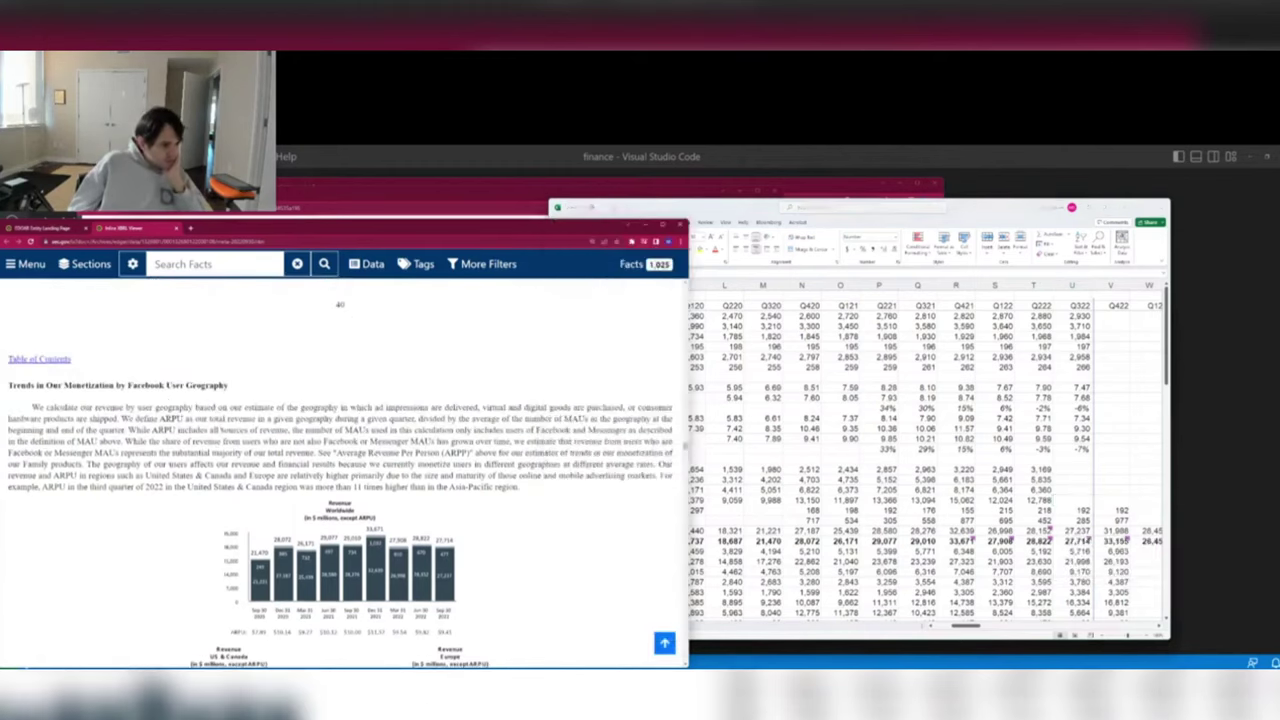
{"action": "scroll", "coordinate": [340, 465], "scroll_direction": "down", "scroll_amount": 5}
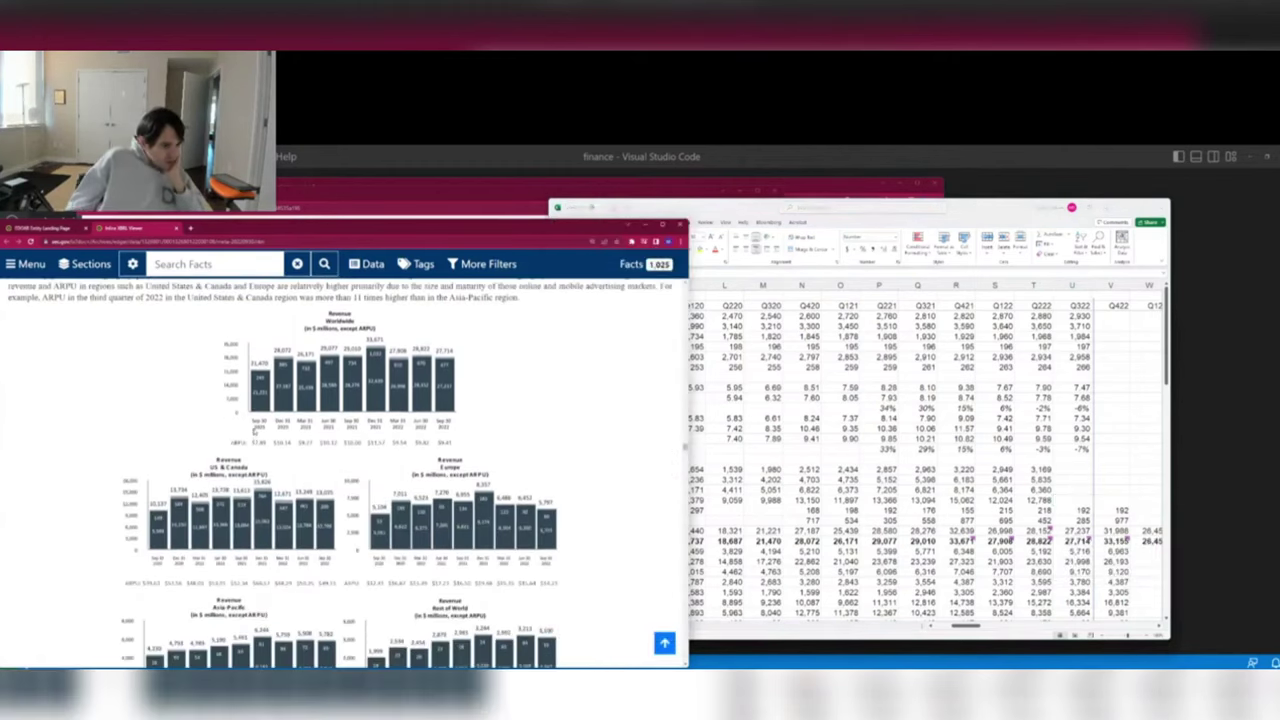
{"action": "scroll", "coordinate": [340, 465], "scroll_direction": "down", "scroll_amount": 3}
{"action": "scroll", "coordinate": [257, 430], "scroll_direction": "down", "scroll_amount": 1}
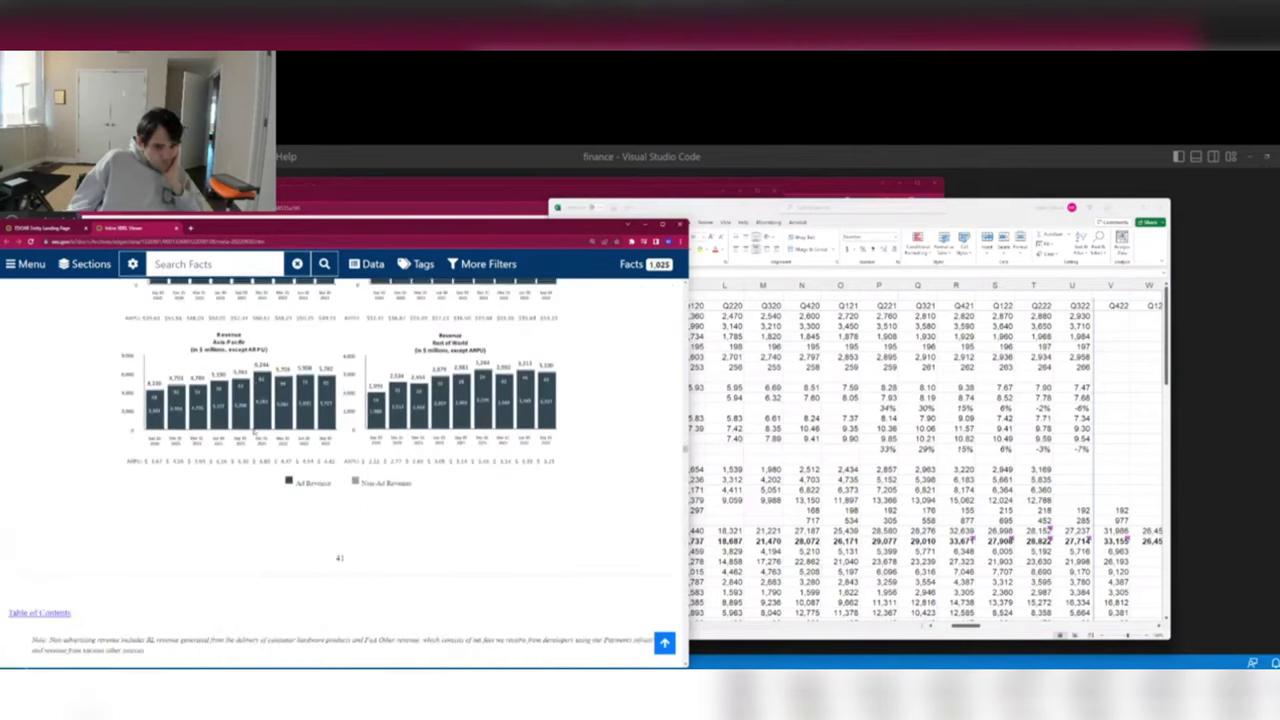
{"action": "scroll", "coordinate": [340, 430], "scroll_direction": "up", "scroll_amount": 3}
{"action": "left_click", "coordinate": [887, 483]}
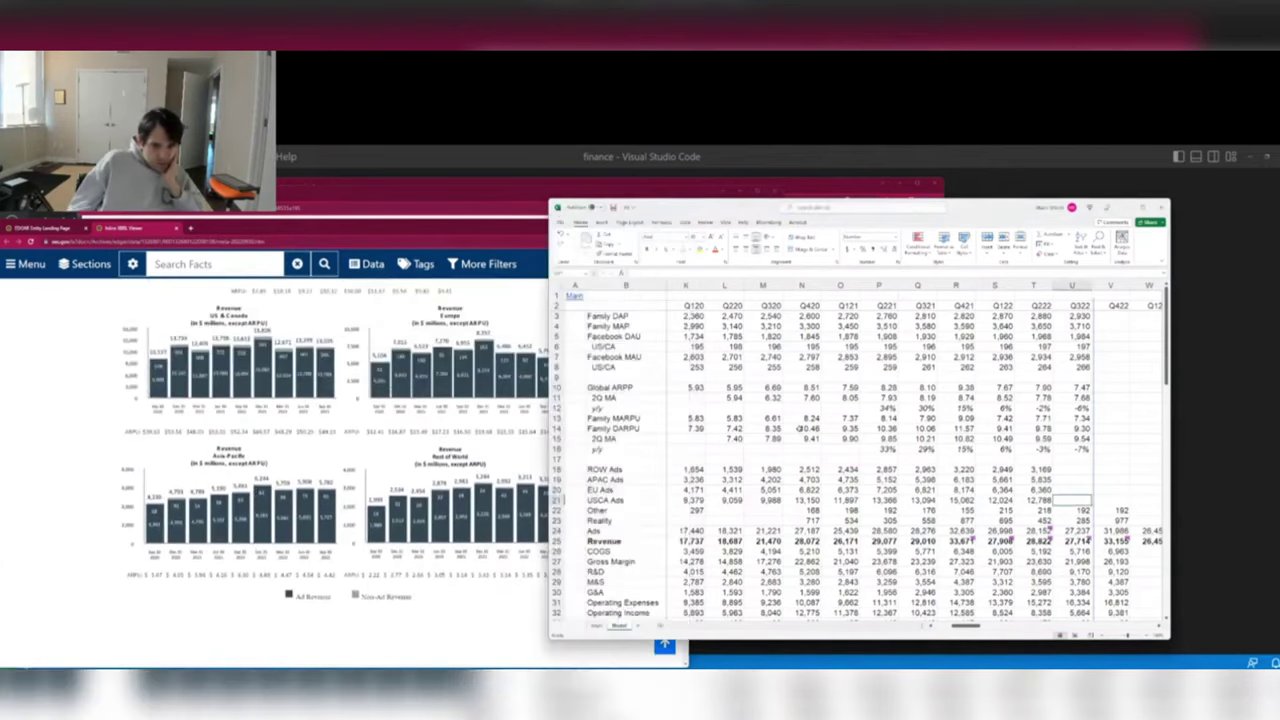
{"action": "left_click", "coordinate": [244, 410]}
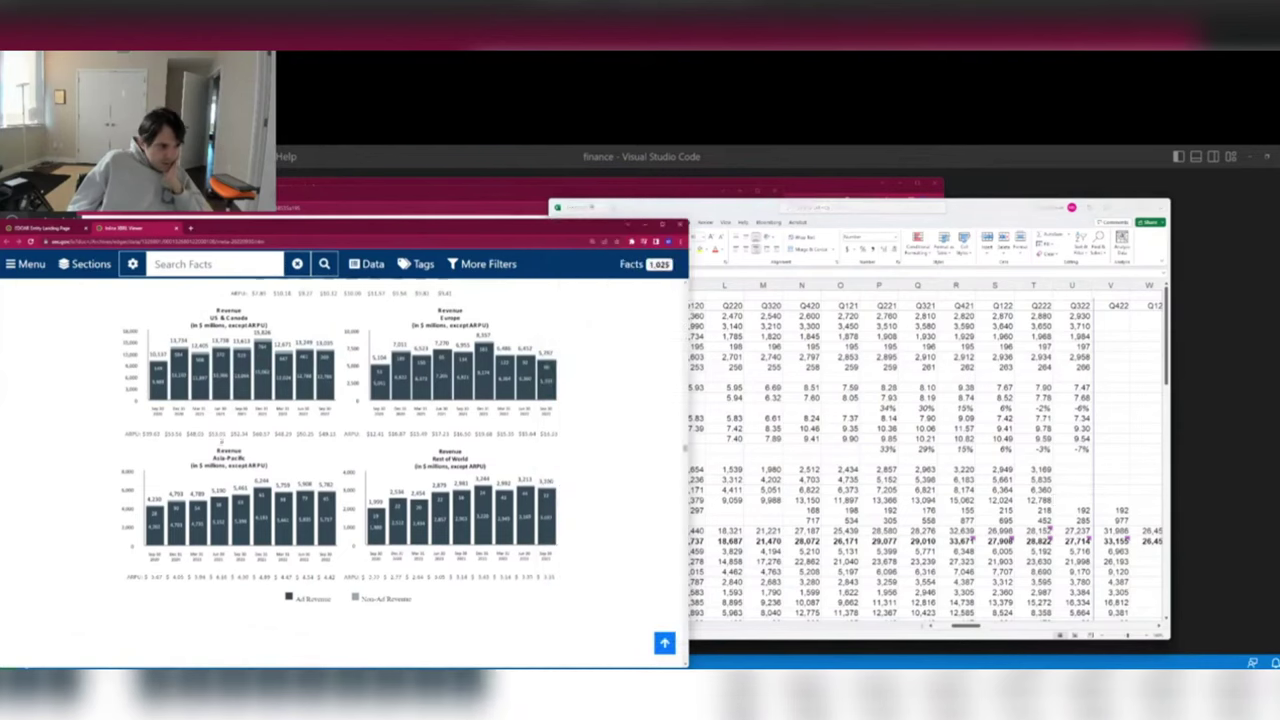
{"action": "scroll", "coordinate": [221, 430], "scroll_direction": "up", "scroll_amount": 2}
{"action": "scroll", "coordinate": [221, 438], "scroll_direction": "up", "scroll_amount": 5}
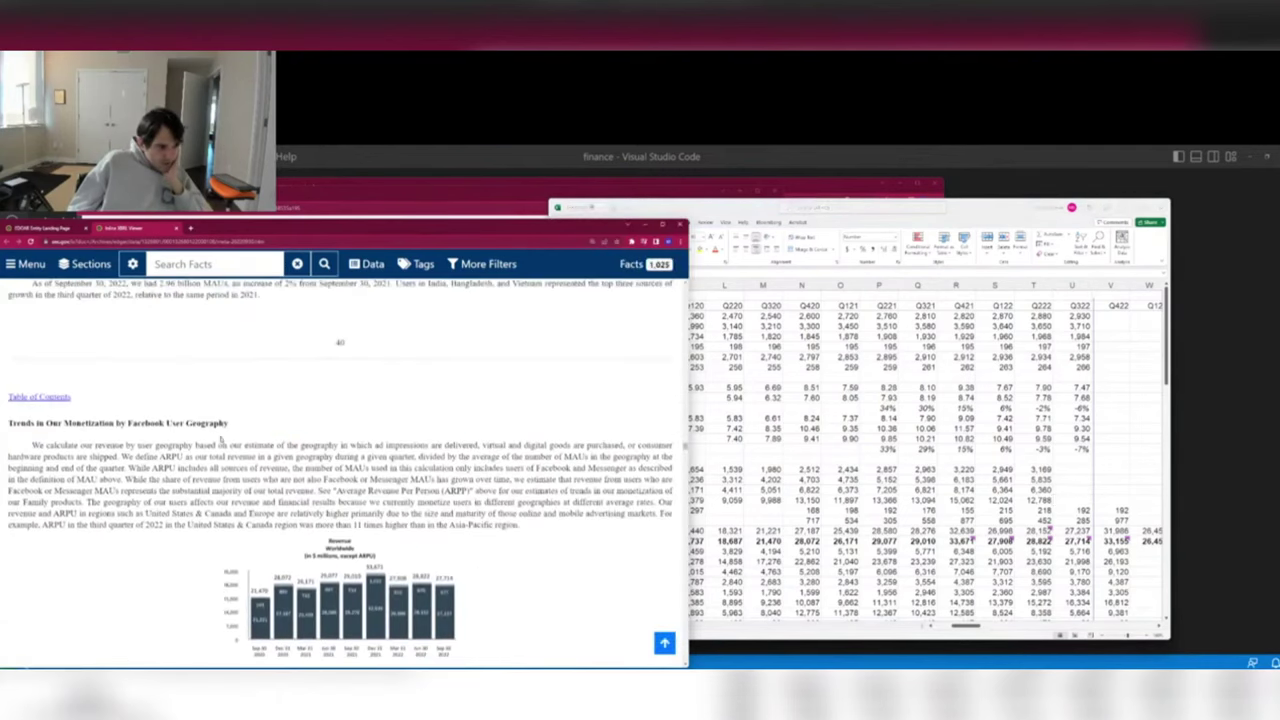
{"action": "scroll", "coordinate": [221, 438], "scroll_direction": "down", "scroll_amount": 4}
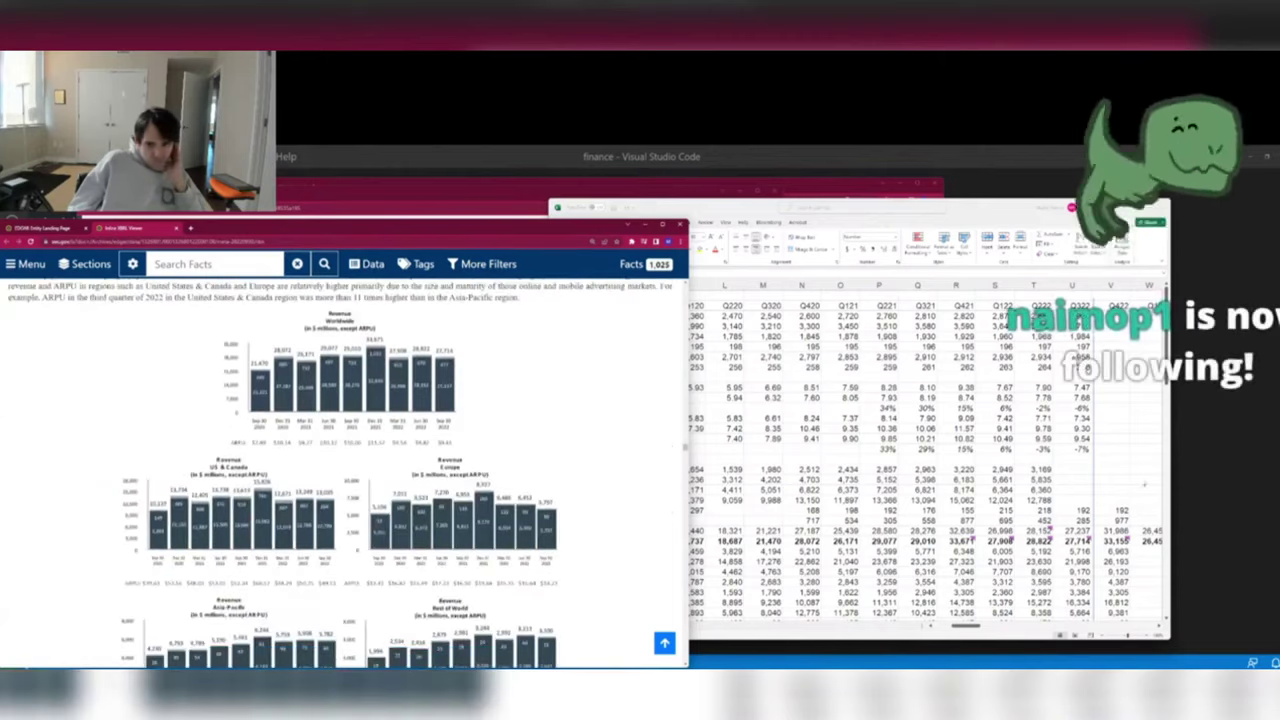
{"action": "key", "text": "alt+Tab"}
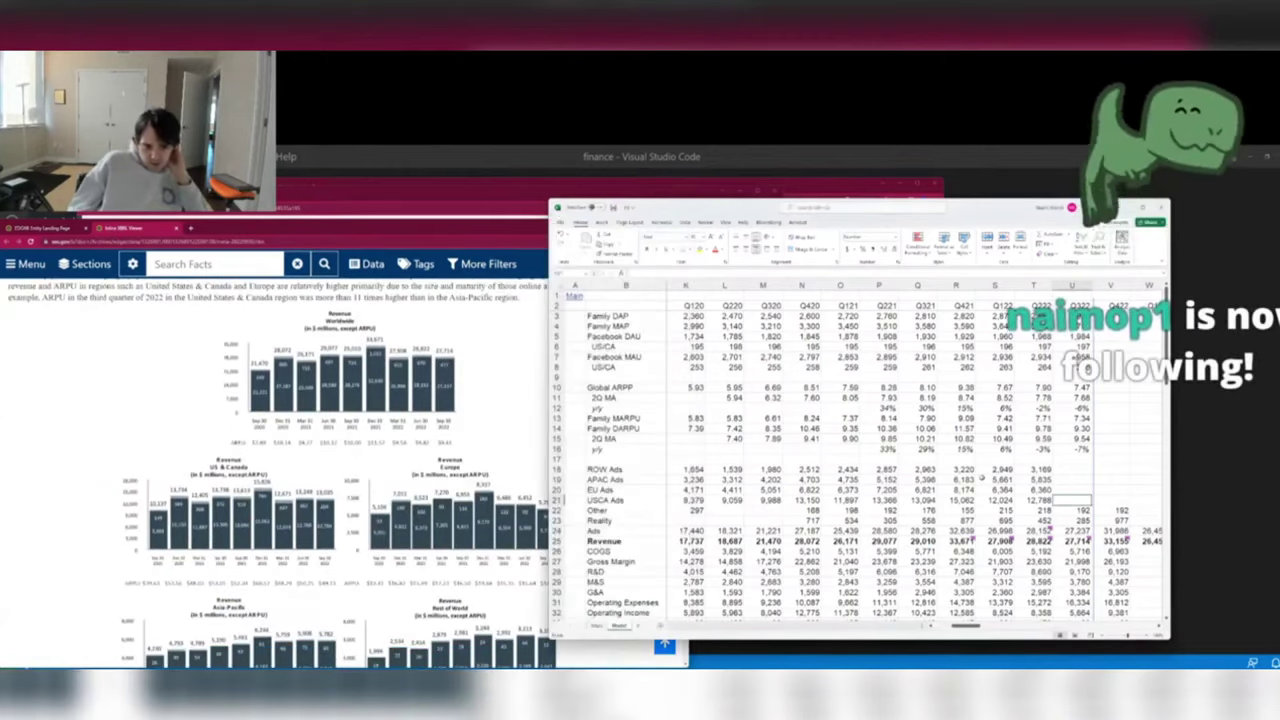
Enter 12,786 as Q322 USCA Ads in U21 and compare with earlier quarters.
{"action": "left_click", "coordinate": [1071, 469]}
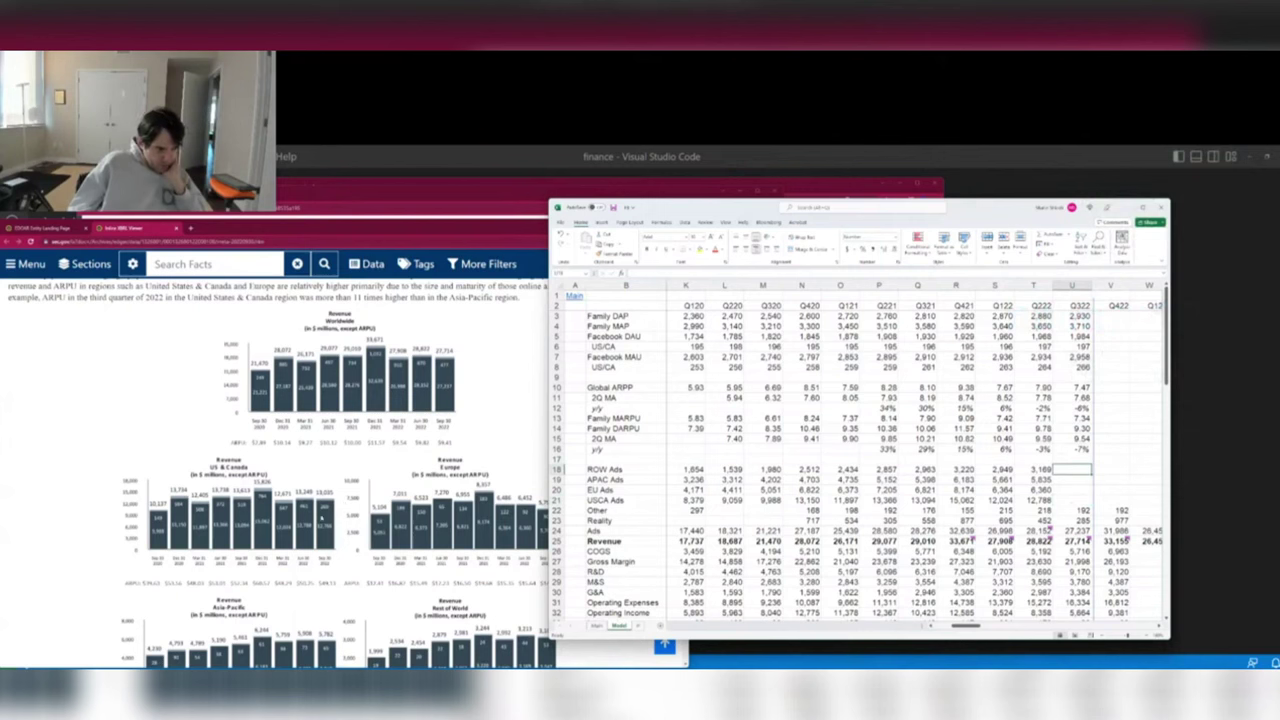
{"action": "left_click", "coordinate": [320, 527]}
{"action": "left_click", "coordinate": [1071, 500]}
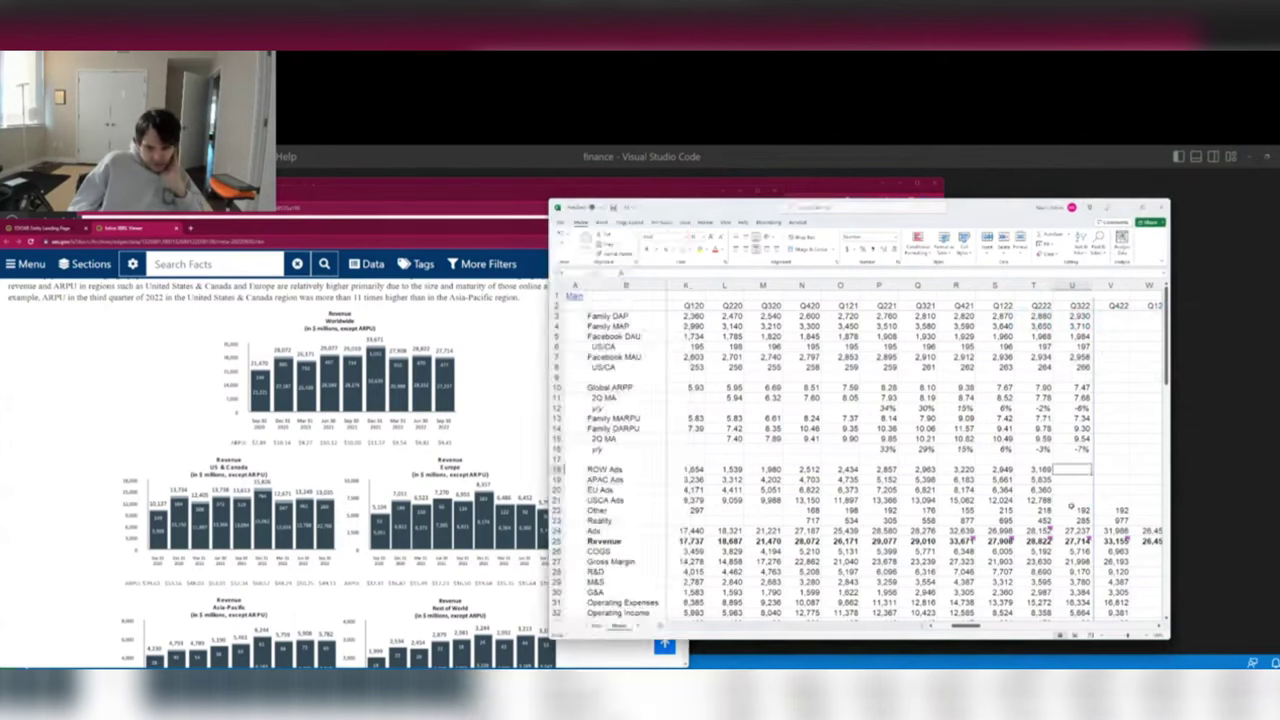
{"action": "type", "text": "12786"}
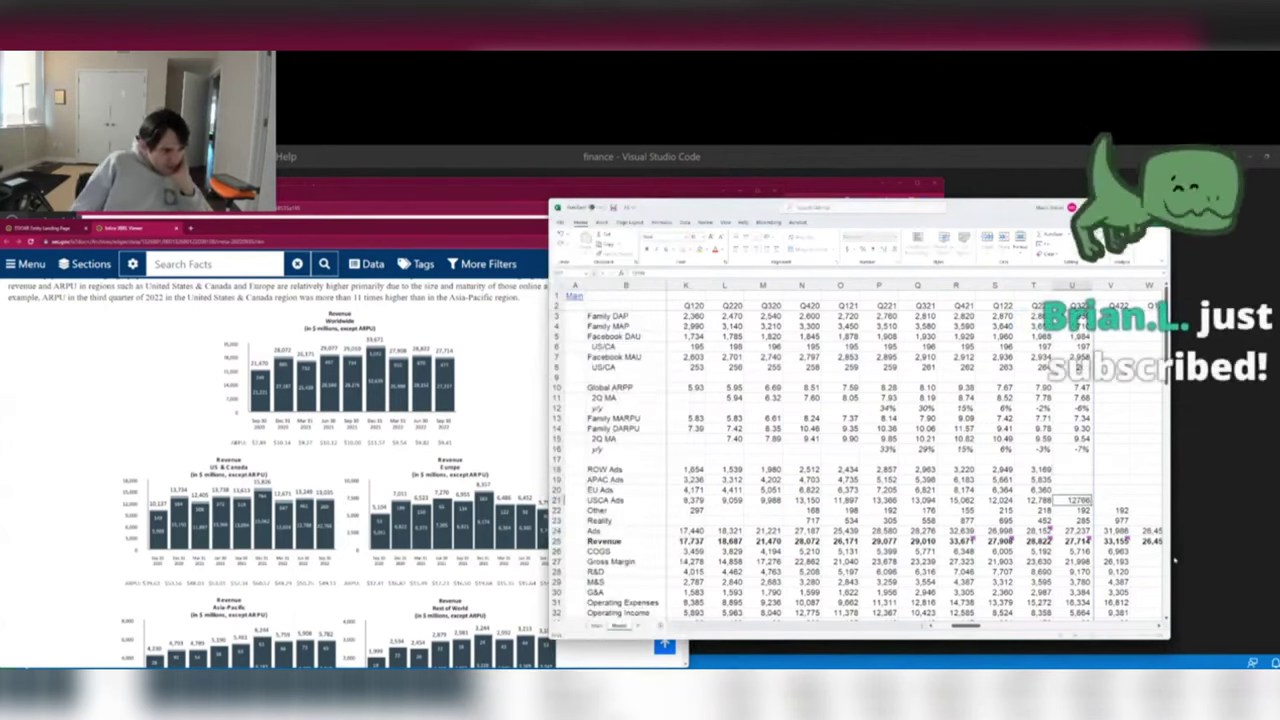
{"action": "key", "text": "Left"}
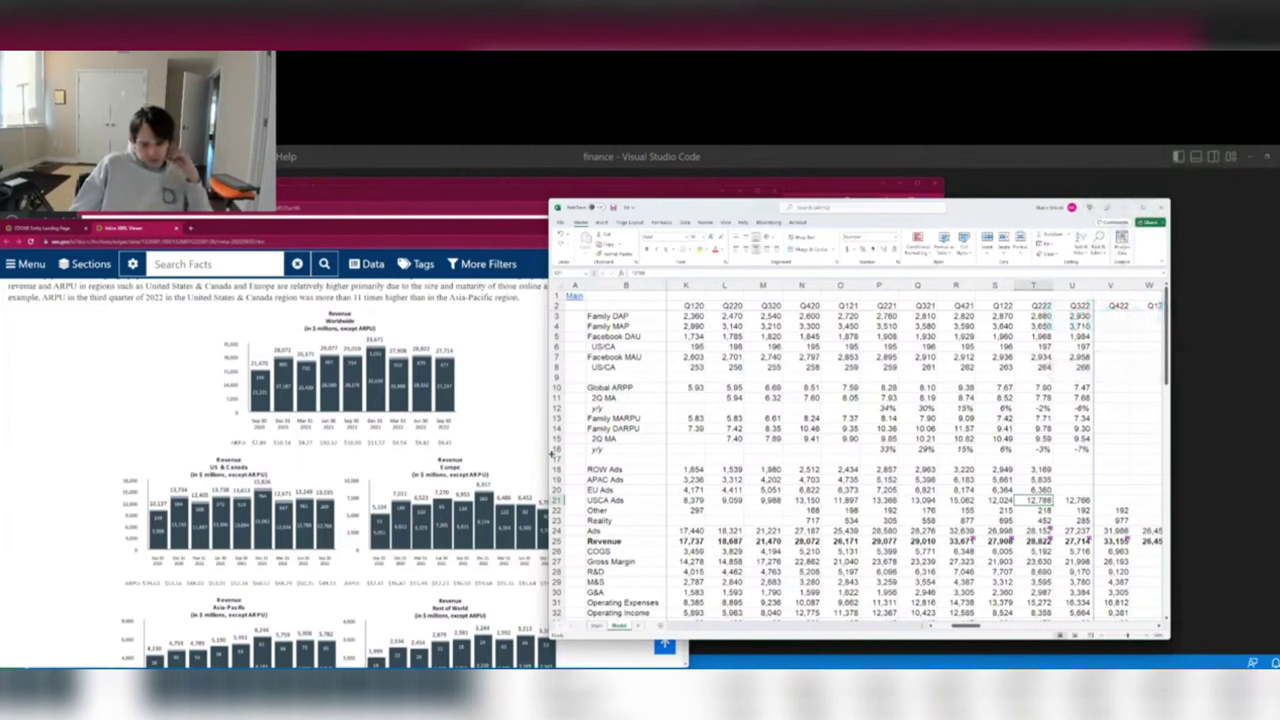
{"action": "key", "text": "Left"}
{"action": "key", "text": "Left"}
{"action": "key", "text": "Left"}
{"action": "key", "text": "Left"}
{"action": "key", "text": "Left"}
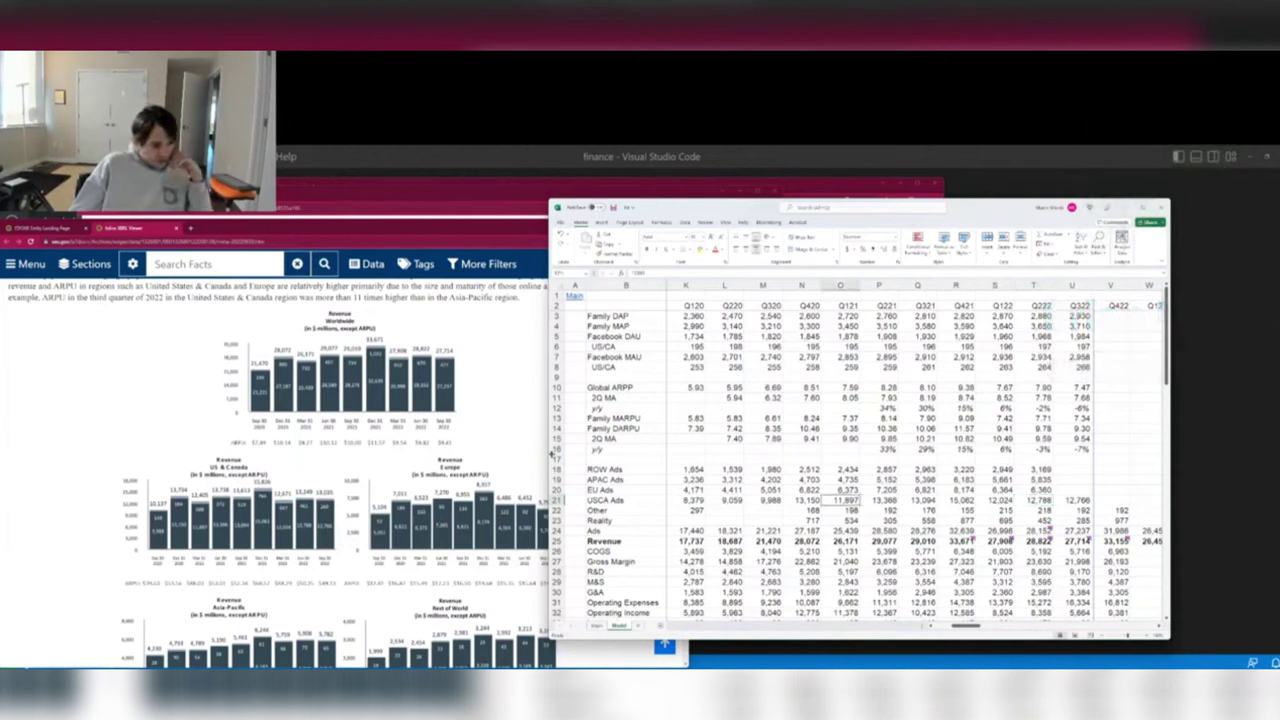
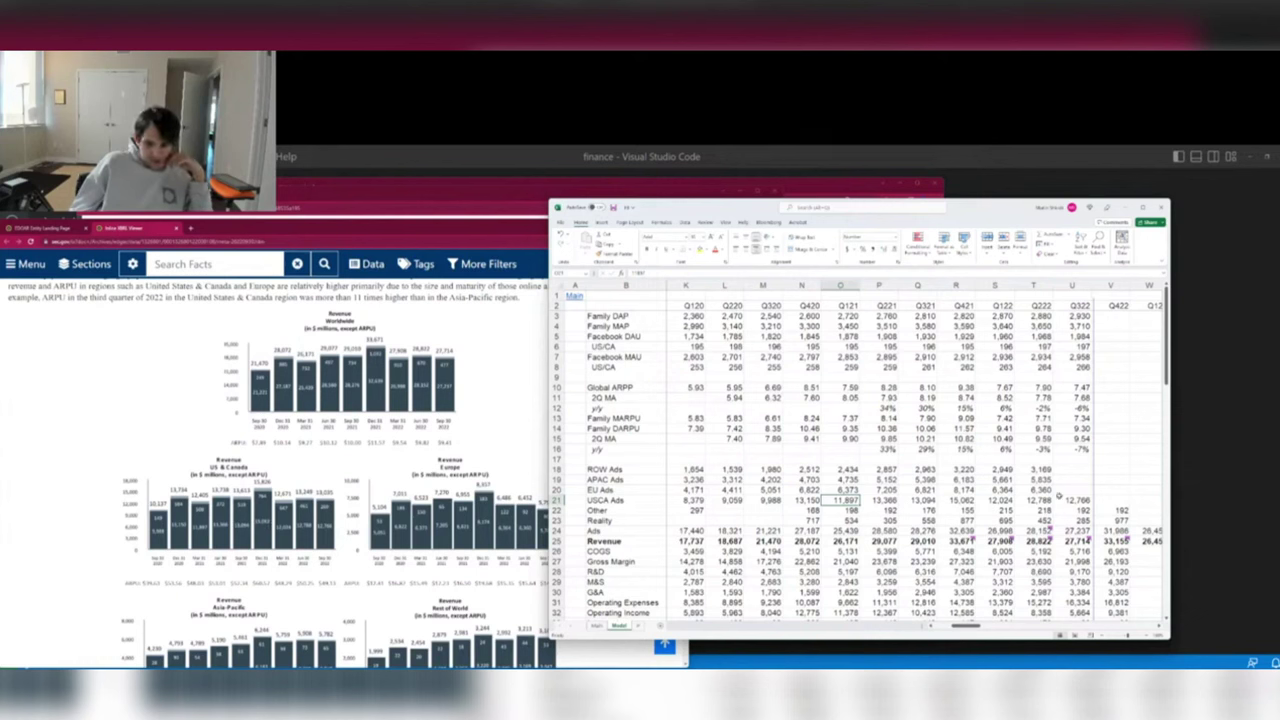
Compare the USCA Ads figures across quarters from Q121 through Q322.
{"action": "left_click", "coordinate": [1068, 502]}
{"action": "left_click", "coordinate": [930, 500]}
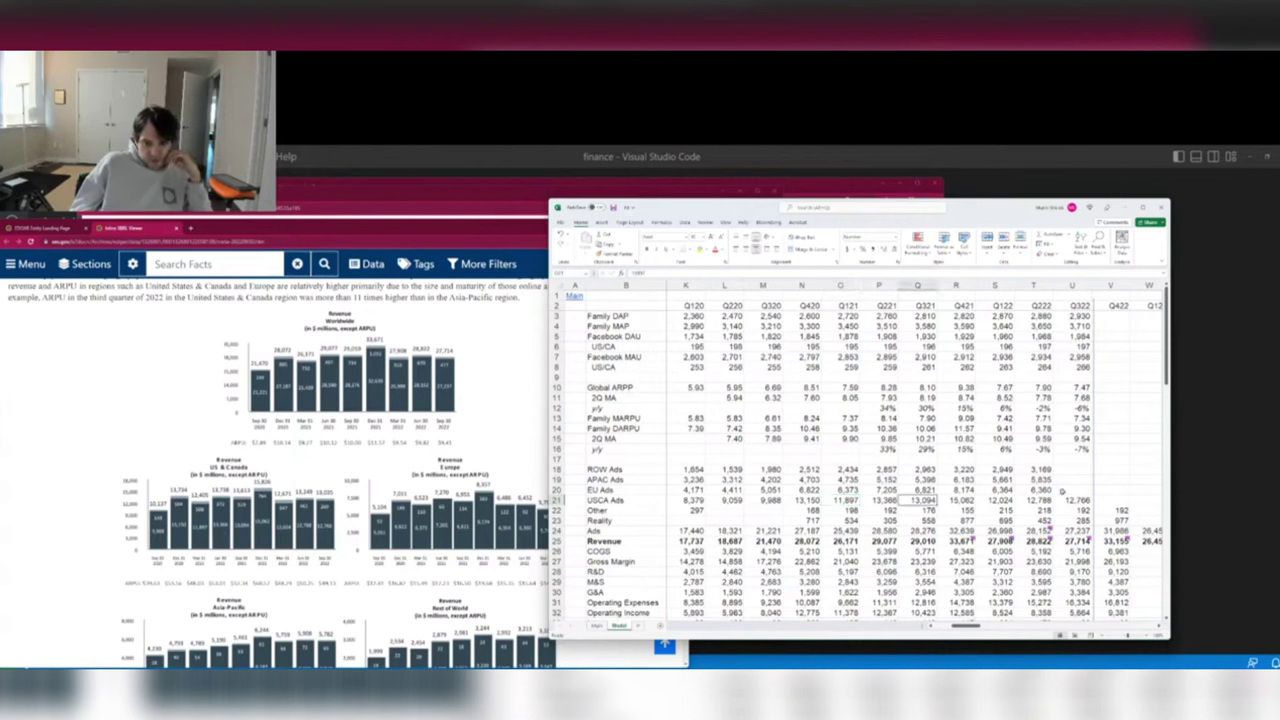
{"action": "left_click", "coordinate": [1068, 496]}
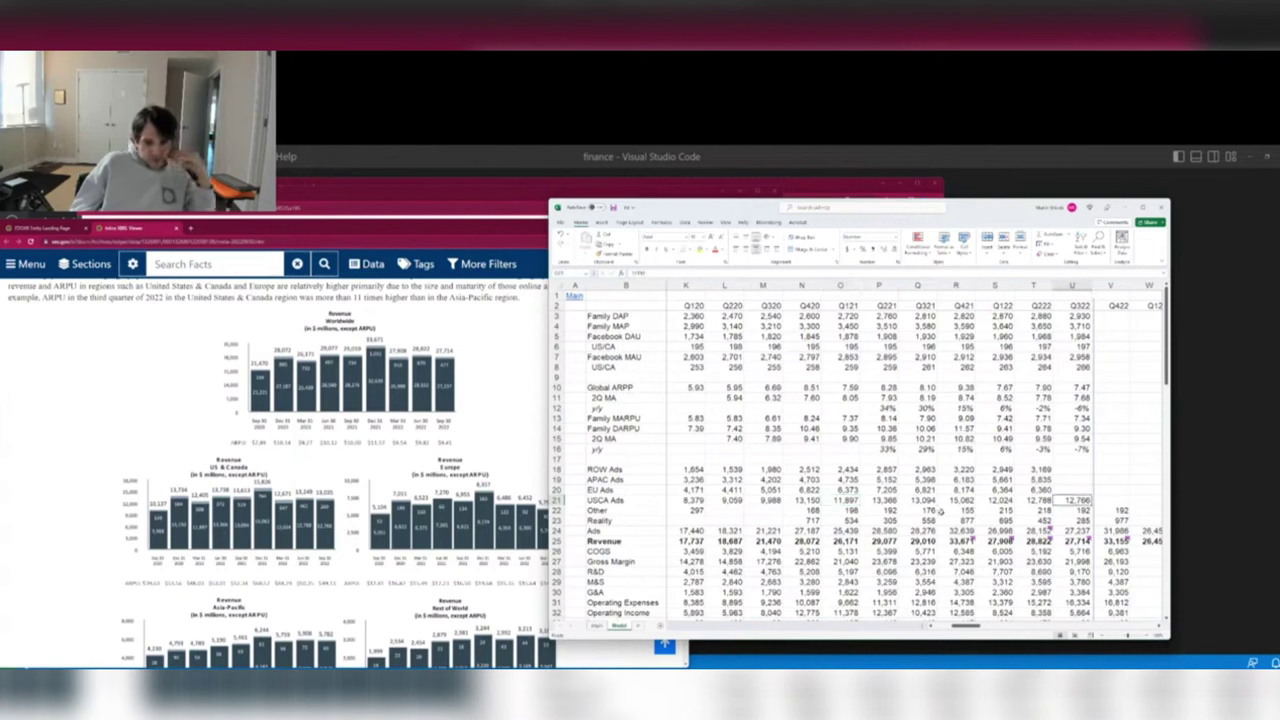
{"action": "left_click", "coordinate": [1033, 498]}
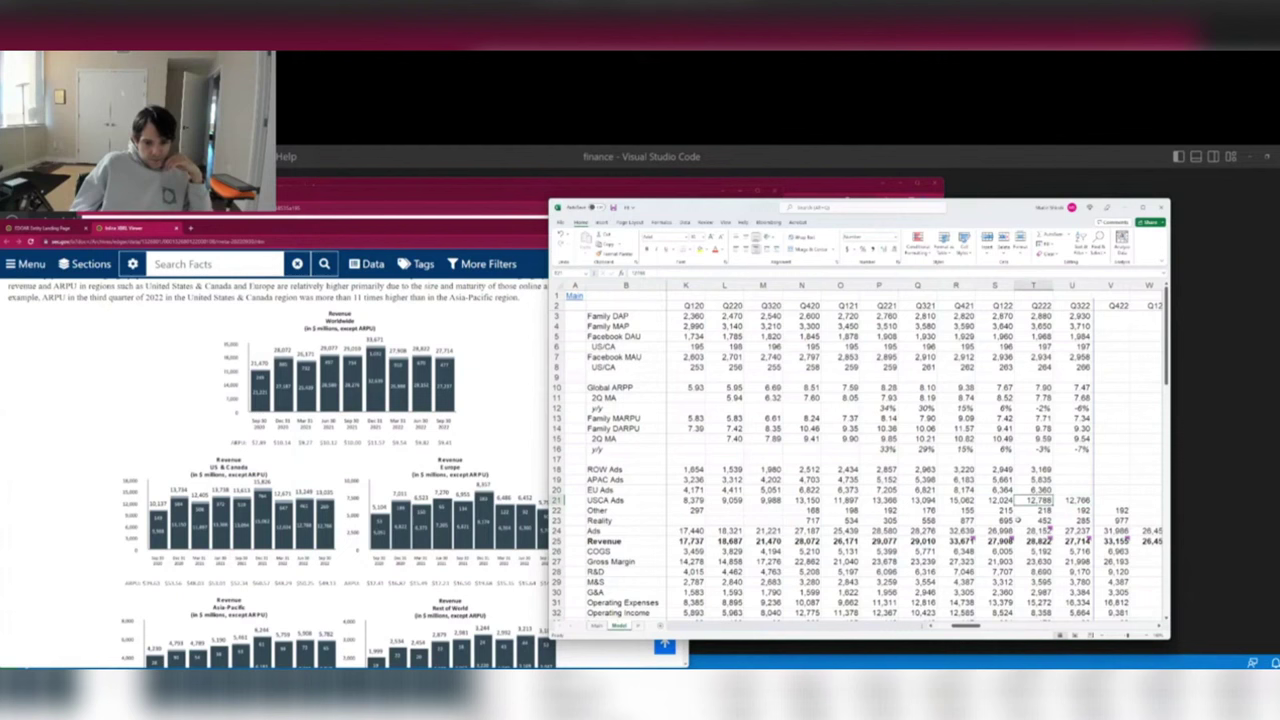
{"action": "left_click", "coordinate": [880, 498]}
{"action": "left_click", "coordinate": [1008, 499]}
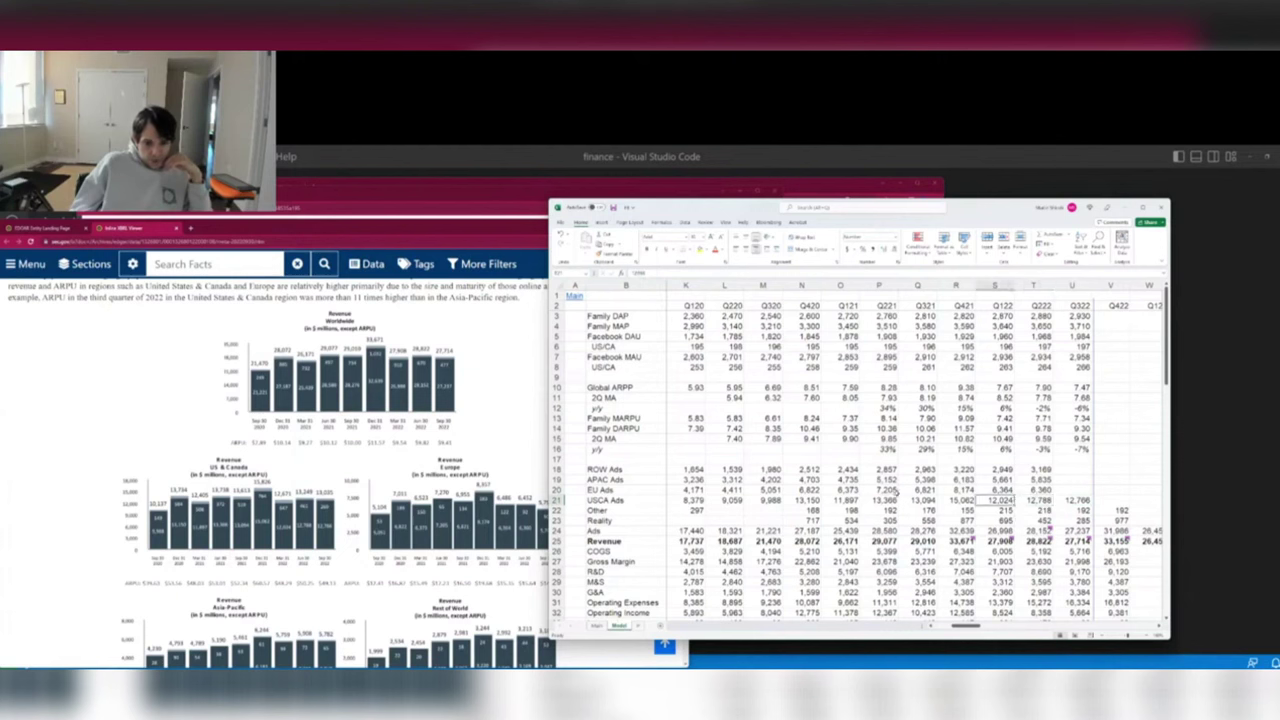
{"action": "left_click", "coordinate": [855, 500]}
{"action": "left_click", "coordinate": [956, 499]}
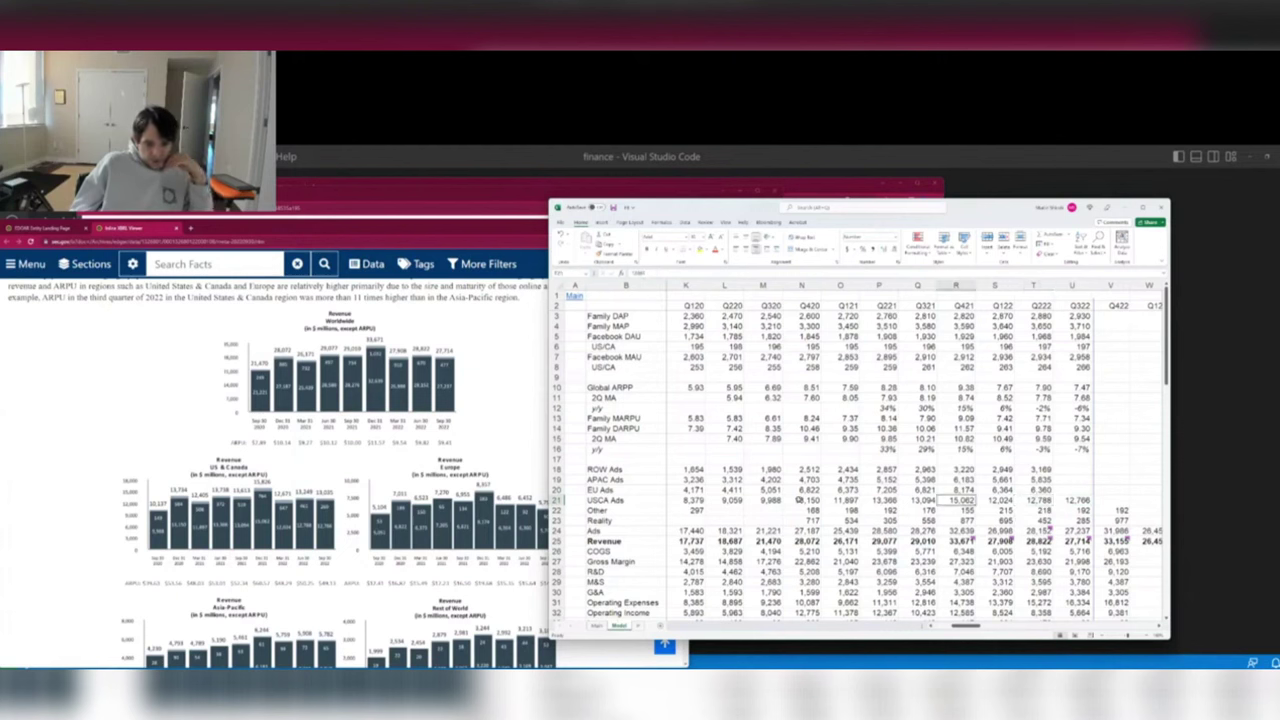
{"action": "left_click", "coordinate": [801, 499]}
{"action": "left_click", "coordinate": [956, 499]}
{"action": "mouse_move", "coordinate": [956, 499]}
{"action": "left_mouse_down"}
{"action": "mouse_move", "coordinate": [956, 295]}
{"action": "mouse_move", "coordinate": [956, 499]}
{"action": "left_mouse_up"}
{"action": "left_click", "coordinate": [1072, 499]}
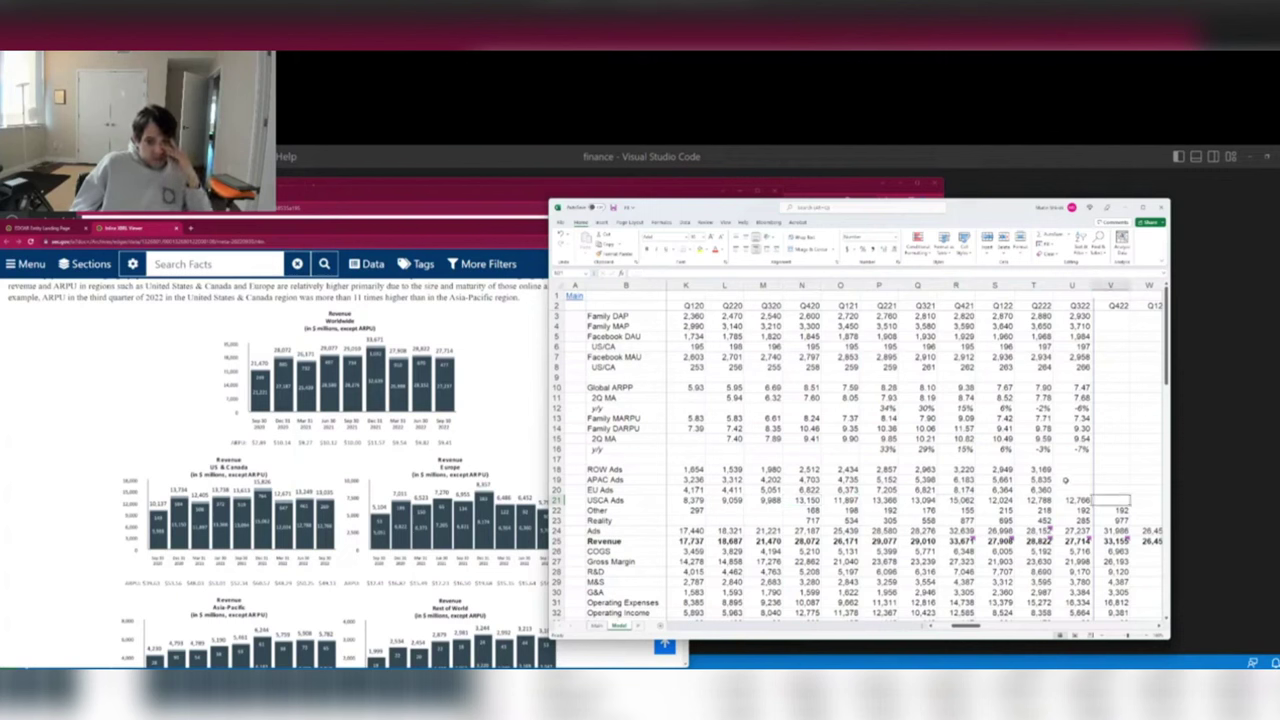
Check Q422 Revenue, its -2% growth and Q222 G&A, then select the empty Q322 ROW Ads cell.
{"action": "left_click", "coordinate": [1070, 469]}
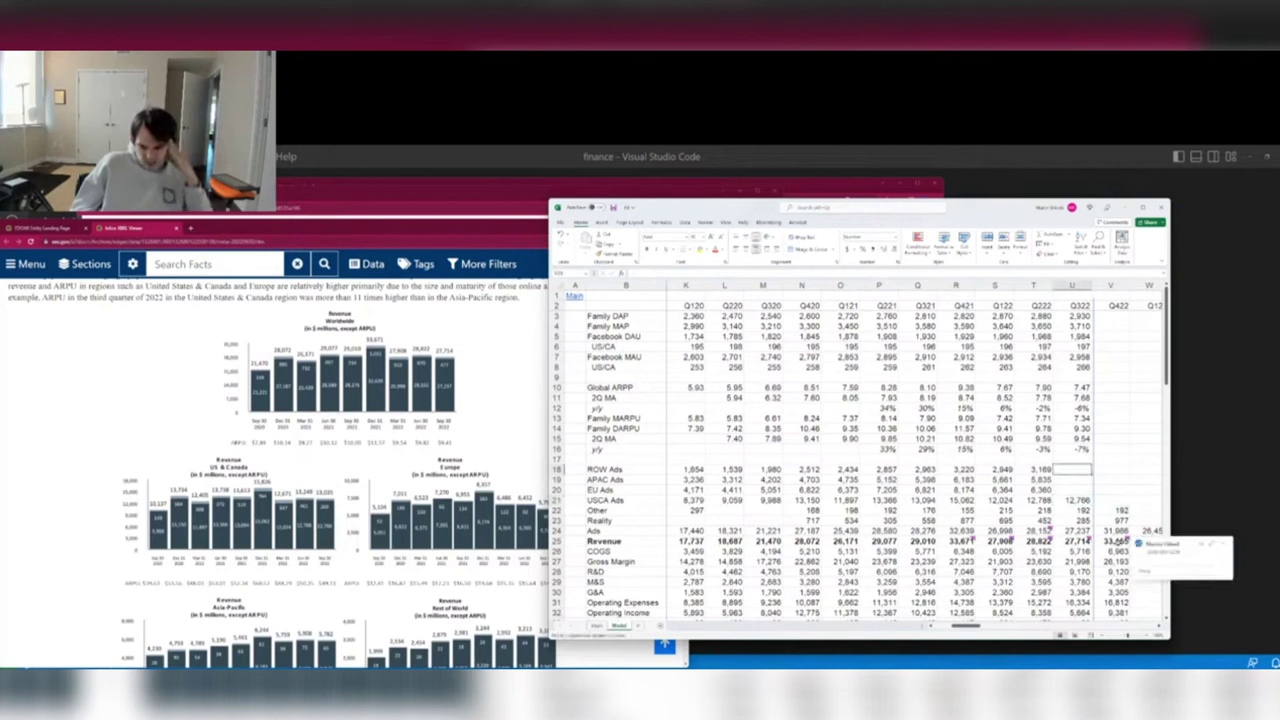
{"action": "left_click", "coordinate": [1118, 541]}
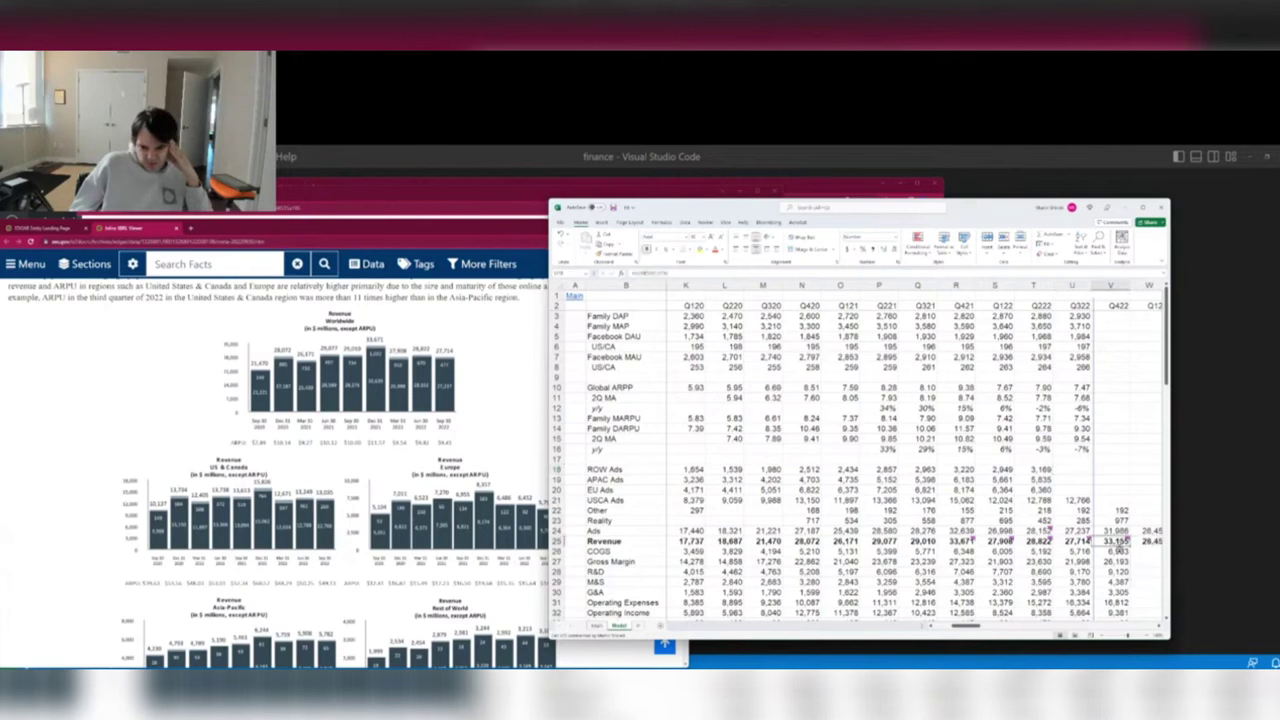
{"action": "scroll", "coordinate": [1130, 515], "scroll_direction": "down", "scroll_amount": 1}
{"action": "scroll", "coordinate": [1125, 511], "scroll_direction": "down", "scroll_amount": 4}
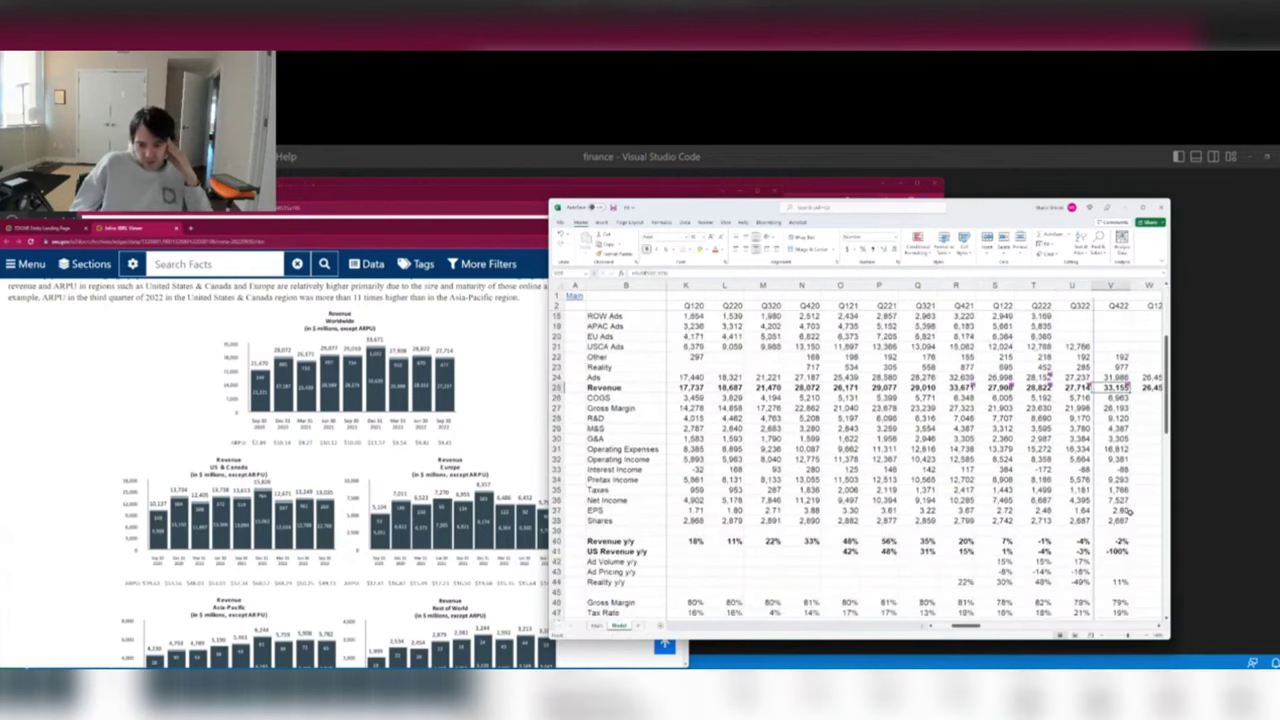
{"action": "left_click", "coordinate": [1120, 541]}
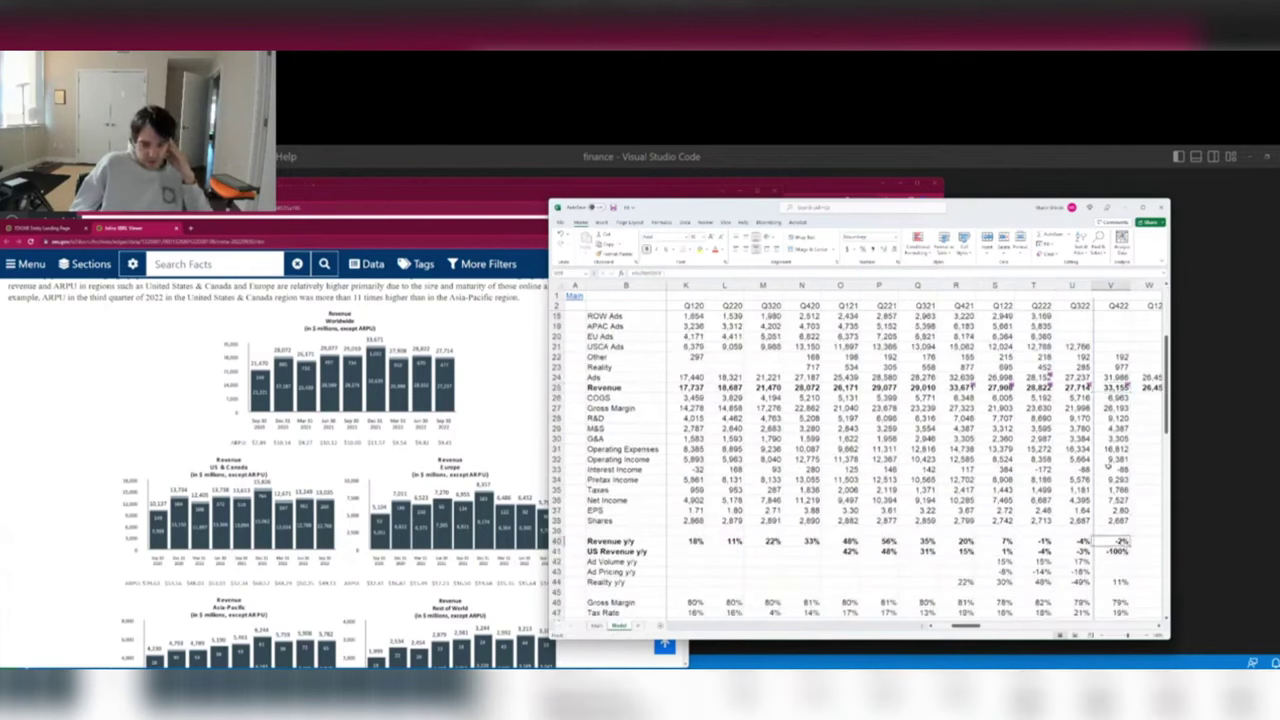
{"action": "scroll", "coordinate": [1108, 465], "scroll_direction": "right", "scroll_amount": 1}
{"action": "left_click", "coordinate": [994, 439]}
{"action": "scroll", "coordinate": [1038, 479], "scroll_direction": "up", "scroll_amount": 4}
{"action": "scroll", "coordinate": [1036, 478], "scroll_direction": "up", "scroll_amount": 1}
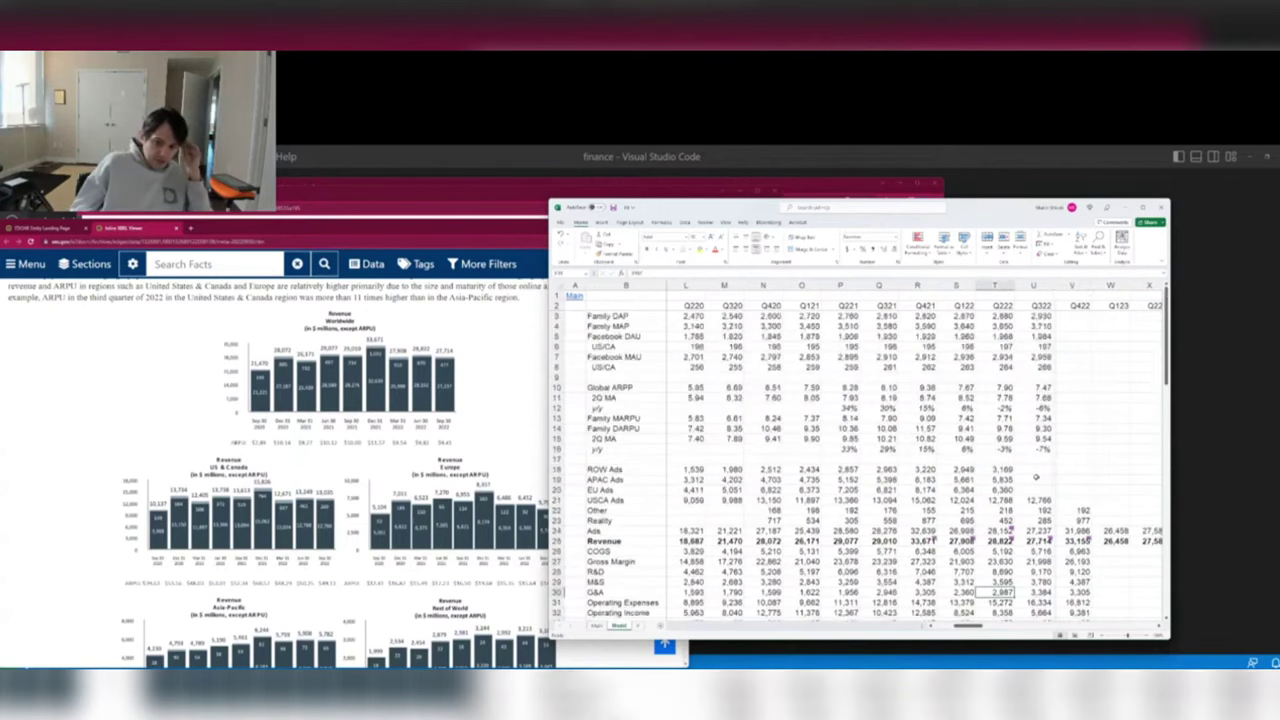
{"action": "left_click", "coordinate": [1033, 470]}
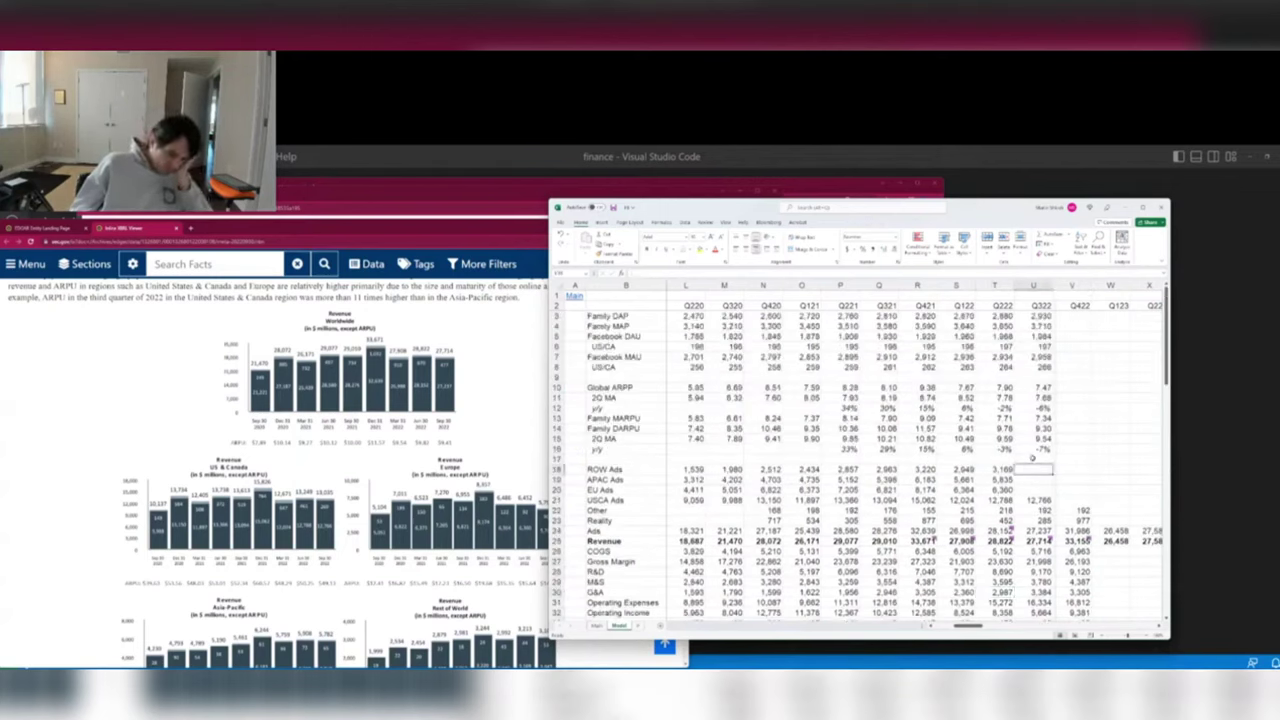
From the filing's regional charts, enter Q322 ROW Ads 3,047, APAC 5,717 and EU 5,707.
{"action": "left_click", "coordinate": [682, 470]}
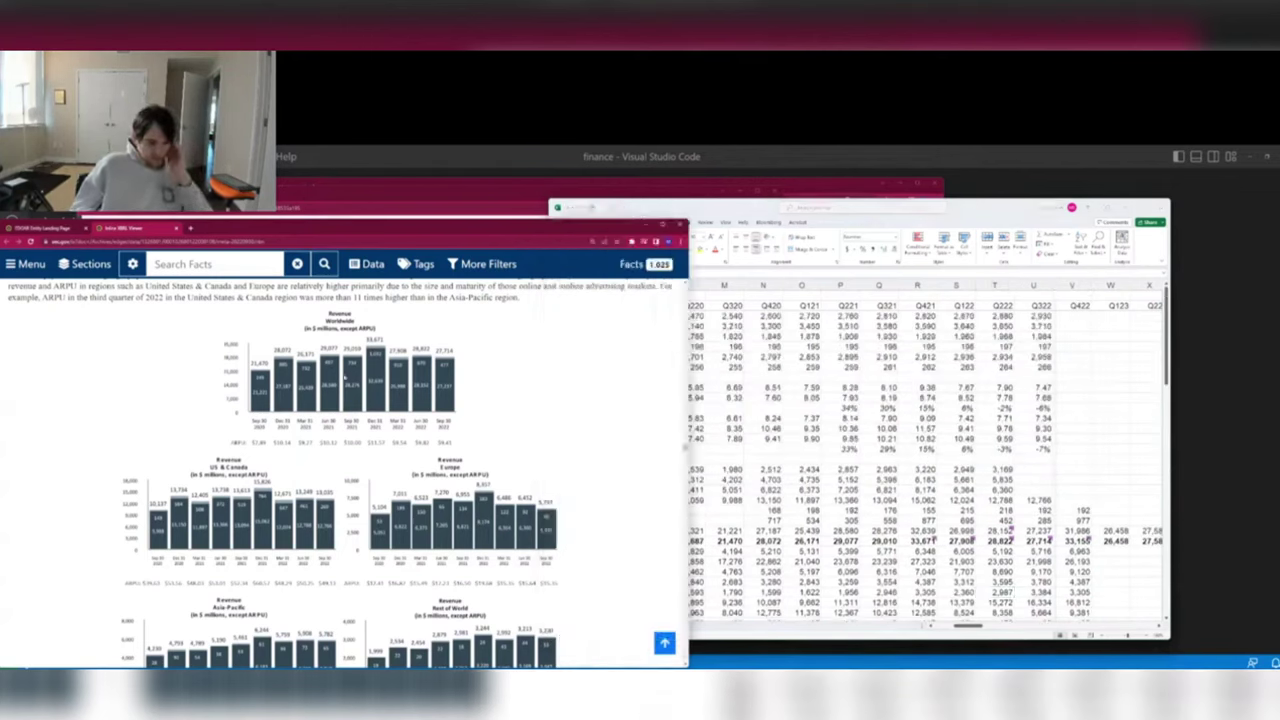
{"action": "scroll", "coordinate": [339, 381], "scroll_direction": "down", "scroll_amount": 3}
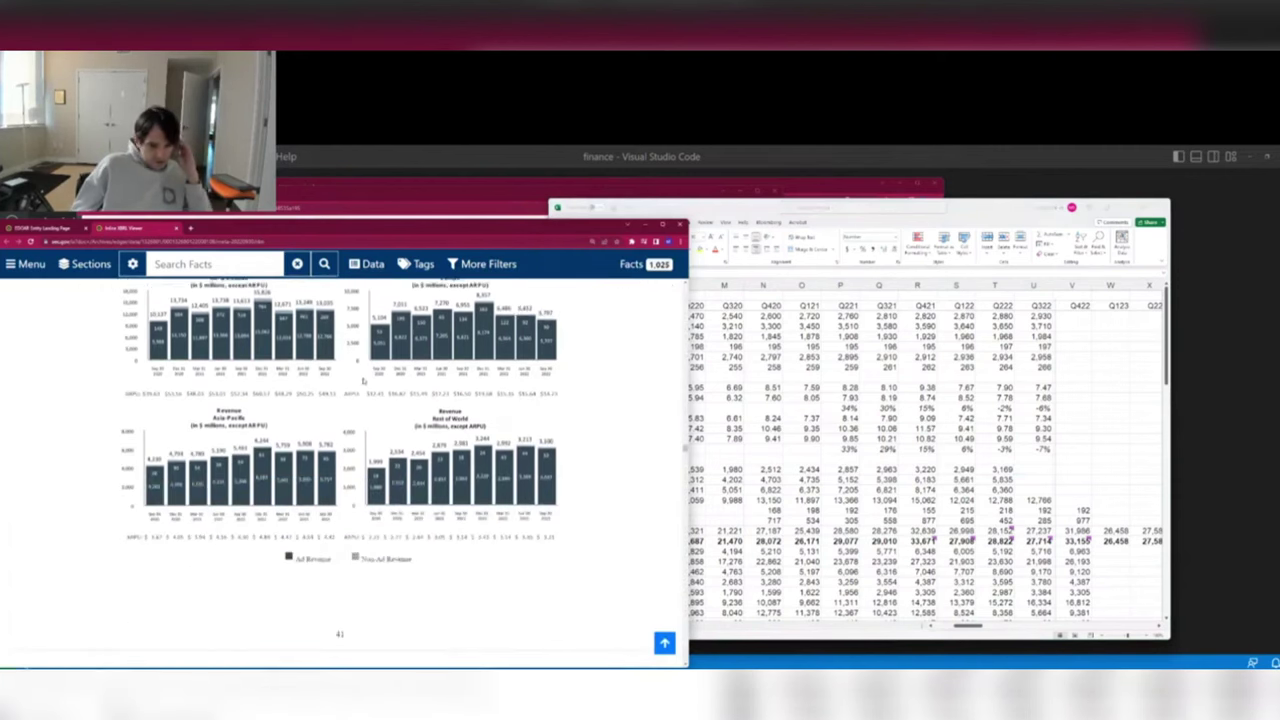
{"action": "key", "text": "alt+Tab"}
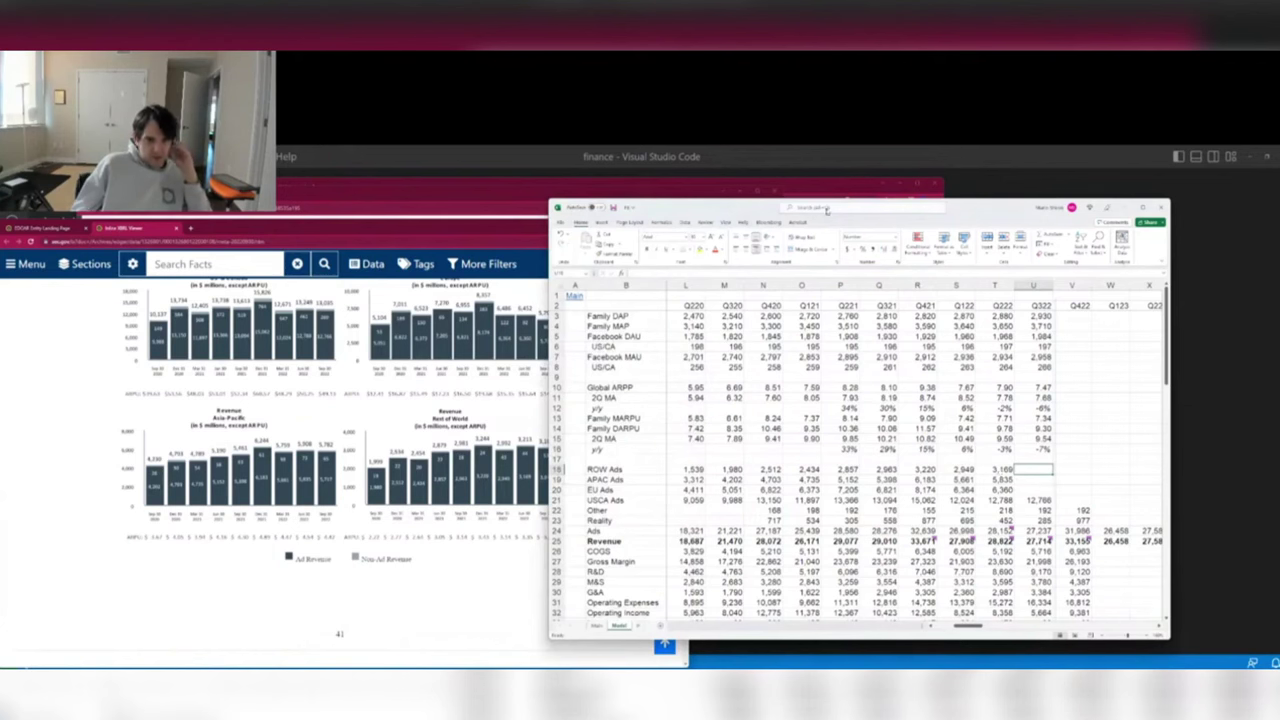
{"action": "left_click_drag", "start_coordinate": [738, 210], "coordinate": [777, 210]}
{"action": "type", "text": "3047"}
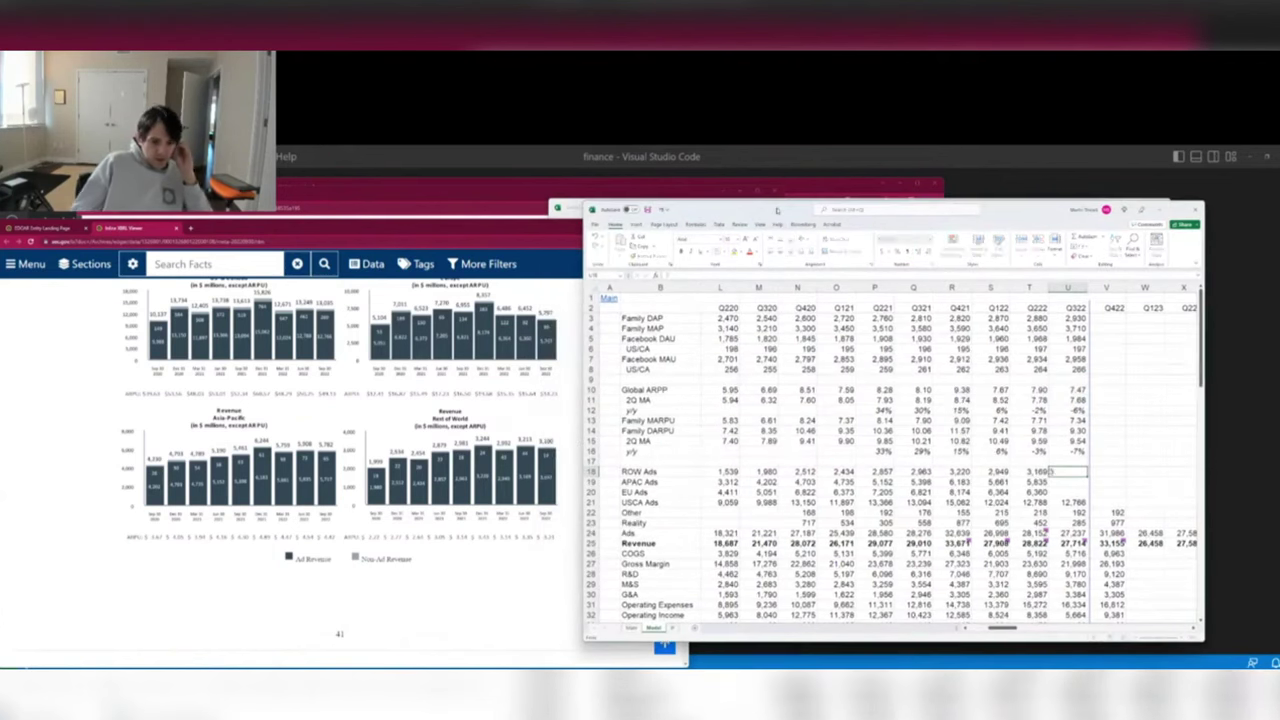
{"action": "key", "text": "Return"}
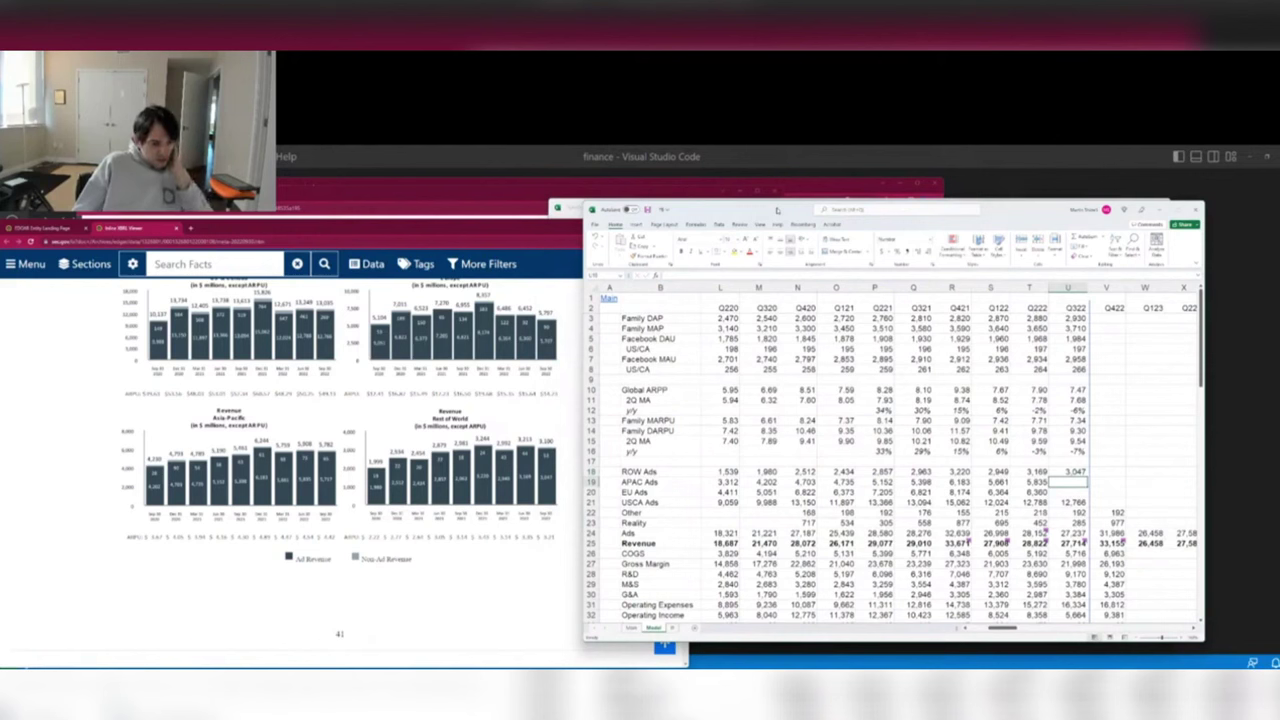
{"action": "type", "text": "5717"}
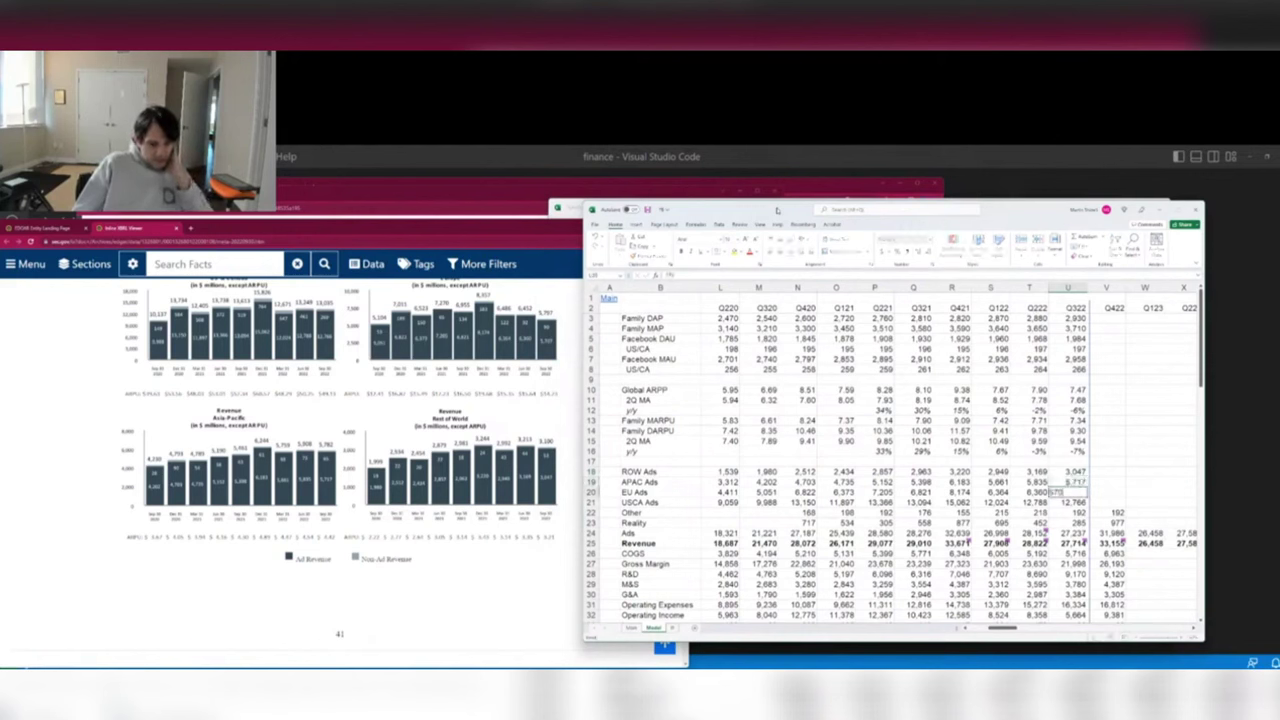
{"action": "key", "text": "Return"}
{"action": "type", "text": "5707"}
{"action": "key", "text": "Return"}
Make the Q322 Ads total a =SUM(U18:U23) formula over the regional ad rows.
{"action": "key", "text": "Down"}
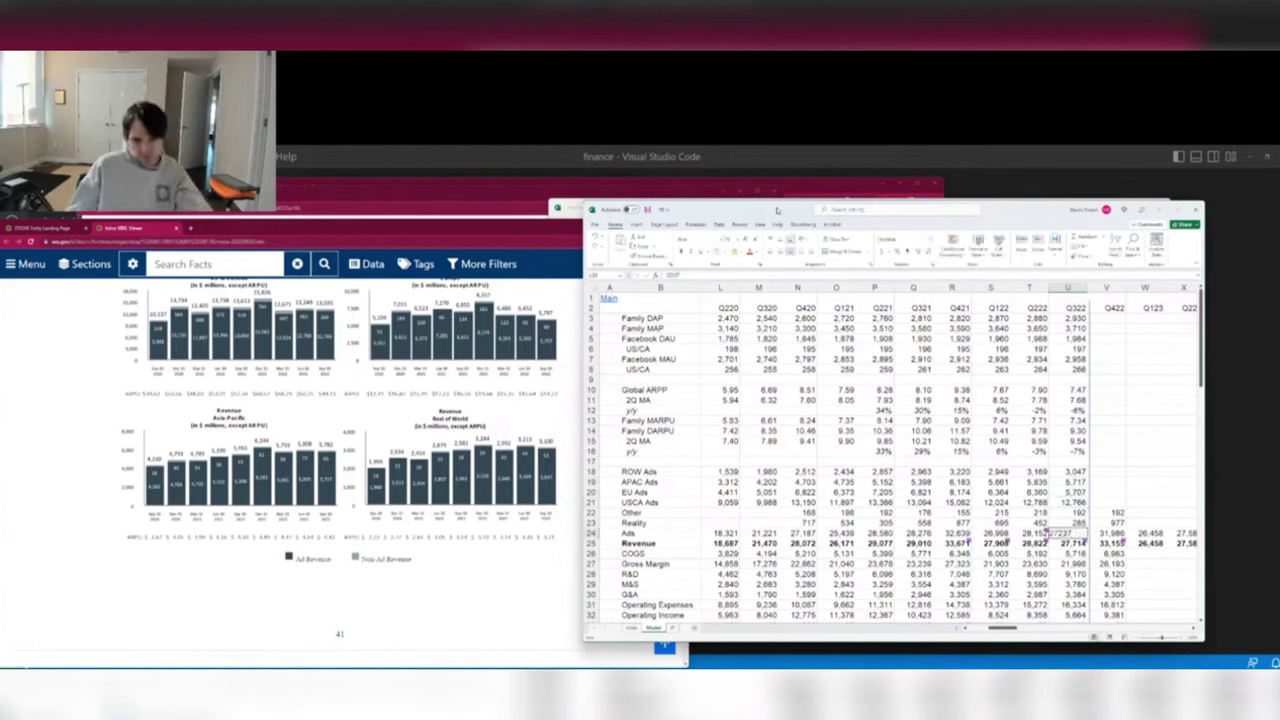
{"action": "key", "text": "Right"}
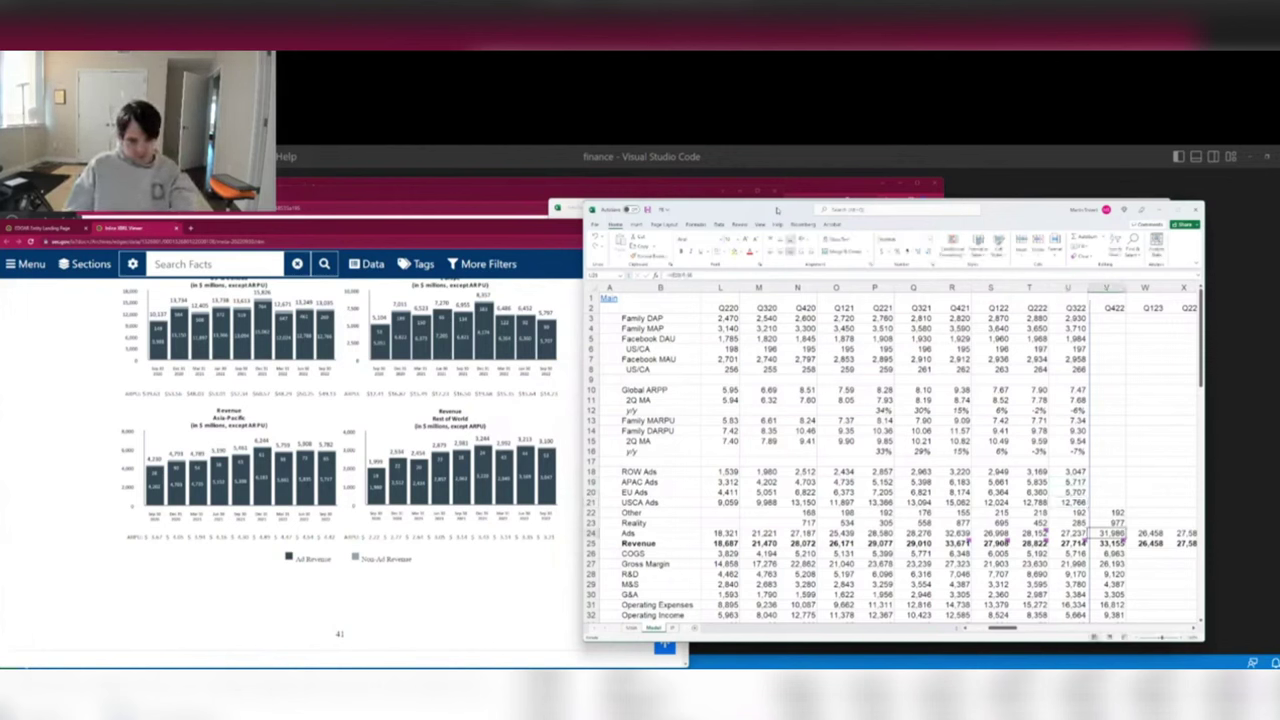
{"action": "key", "text": "Left"}
{"action": "key", "text": "Left"}
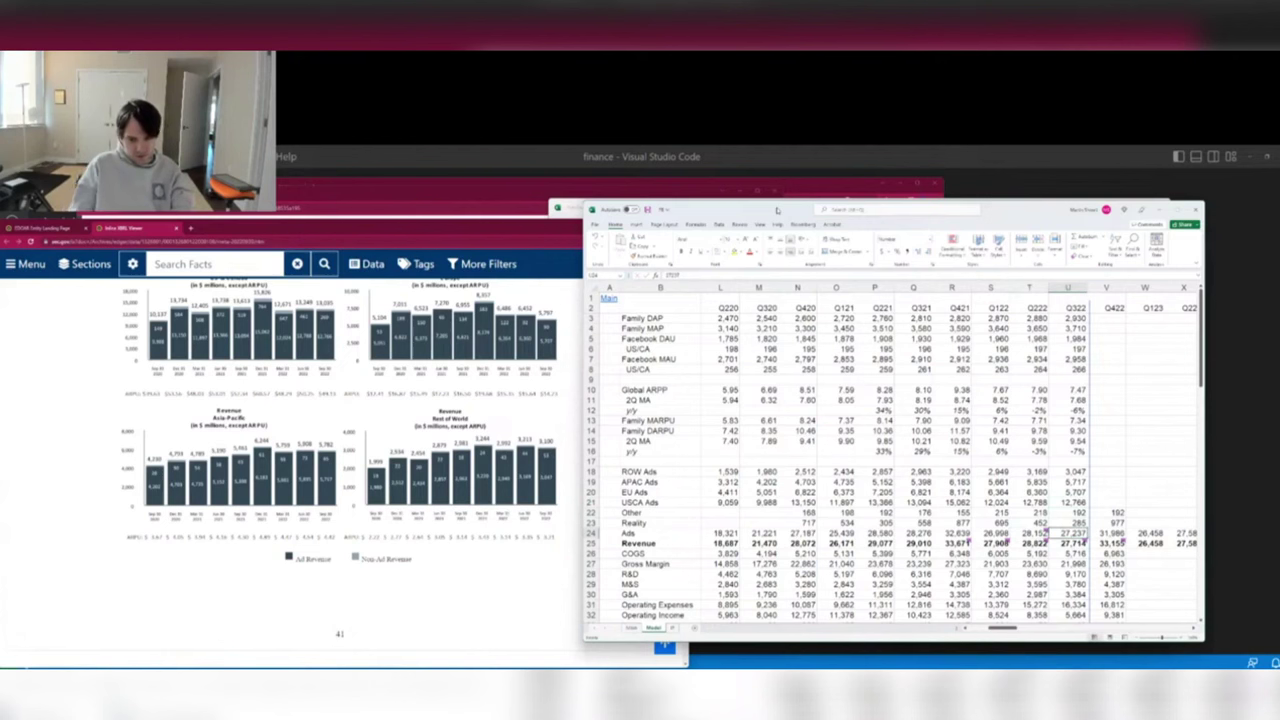
{"action": "key", "text": "shift+Up"}
{"action": "key", "text": "shift+Up"}
{"action": "key", "text": "shift+Up"}
{"action": "key", "text": "shift+Up"}
{"action": "key", "text": "shift+Up"}
{"action": "key", "text": "shift+Down"}
{"action": "key", "text": "shift+Down"}
{"action": "key", "text": "shift+Down"}
{"action": "key", "text": "shift+Down"}
{"action": "key", "text": "shift+Down"}
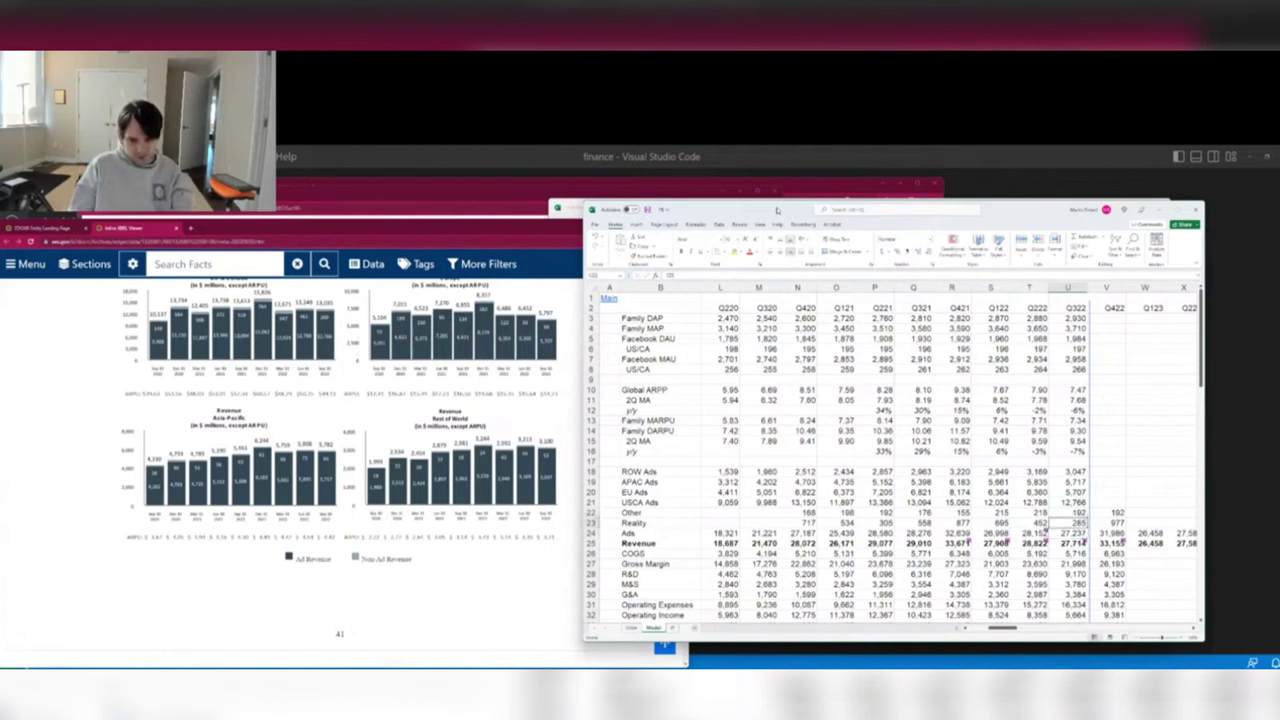
{"action": "type", "text": "=sum("}
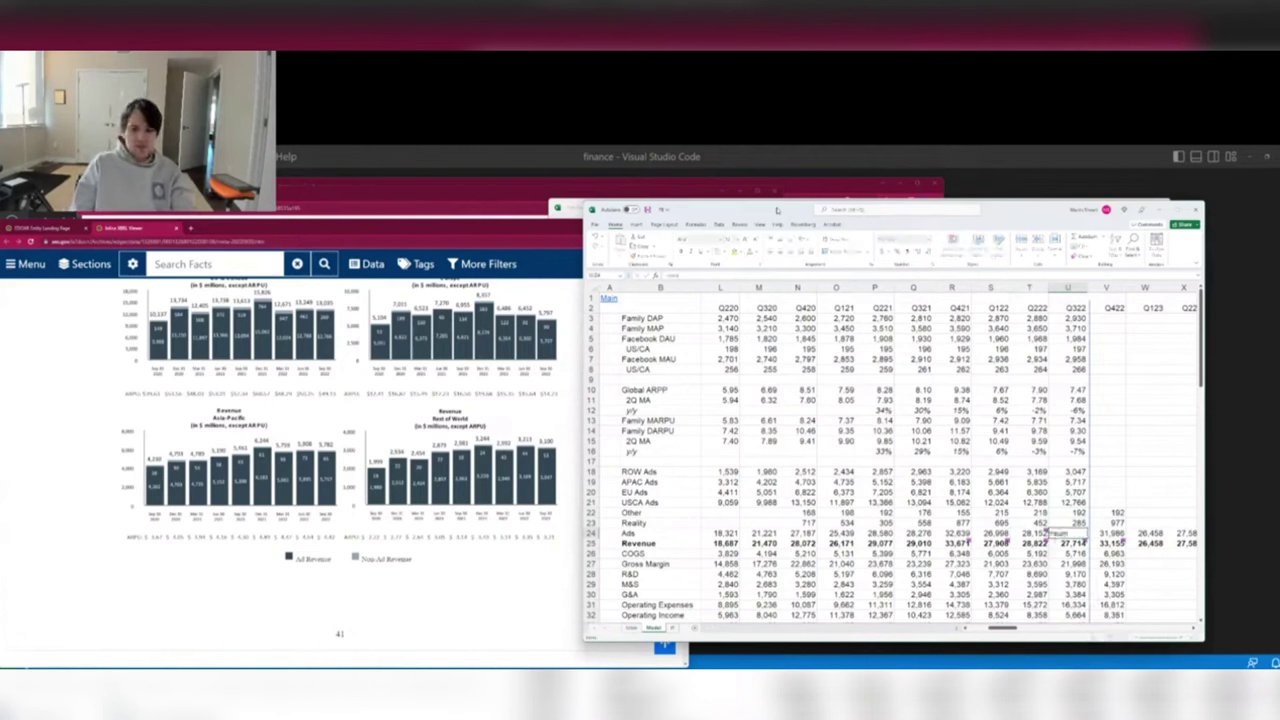
{"action": "key", "text": "Up"}
{"action": "key", "text": "Up"}
{"action": "key", "text": "Up"}
{"action": "key", "text": "shift+Up"}
{"action": "key", "text": "shift+Up"}
{"action": "key", "text": "shift+Up"}
{"action": "key", "text": "Return"}
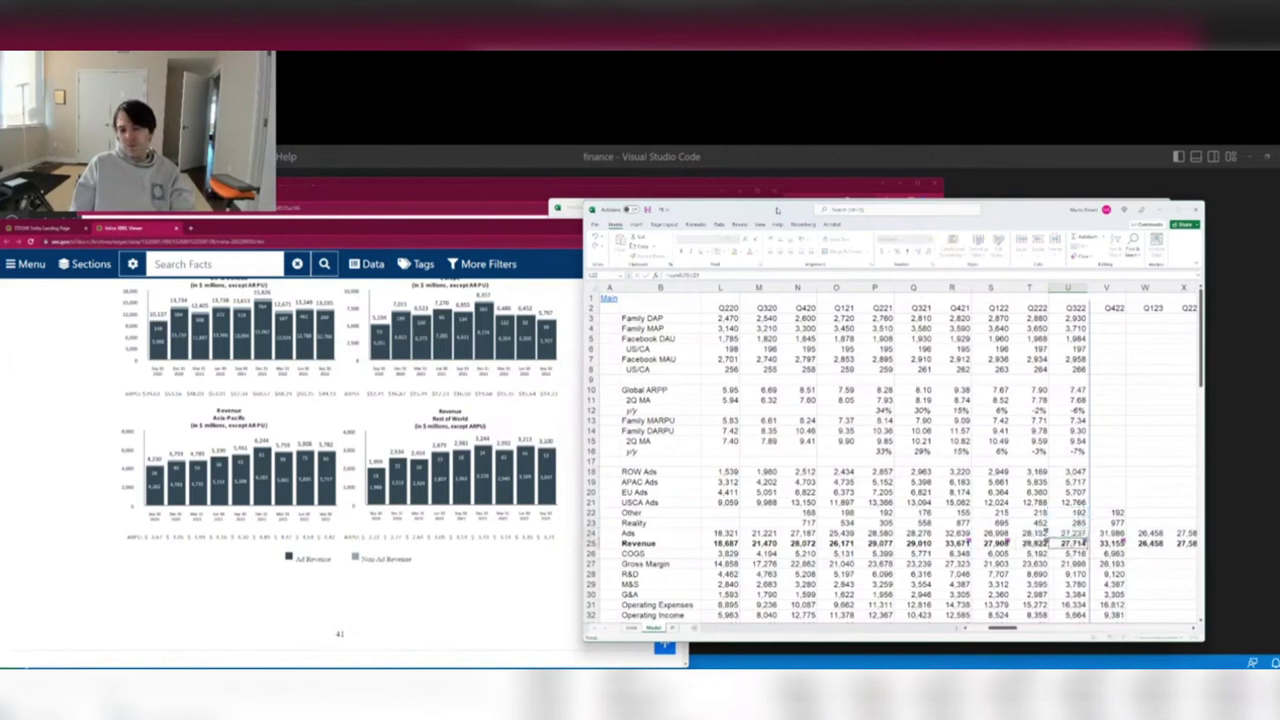
{"action": "key", "text": "Up"}
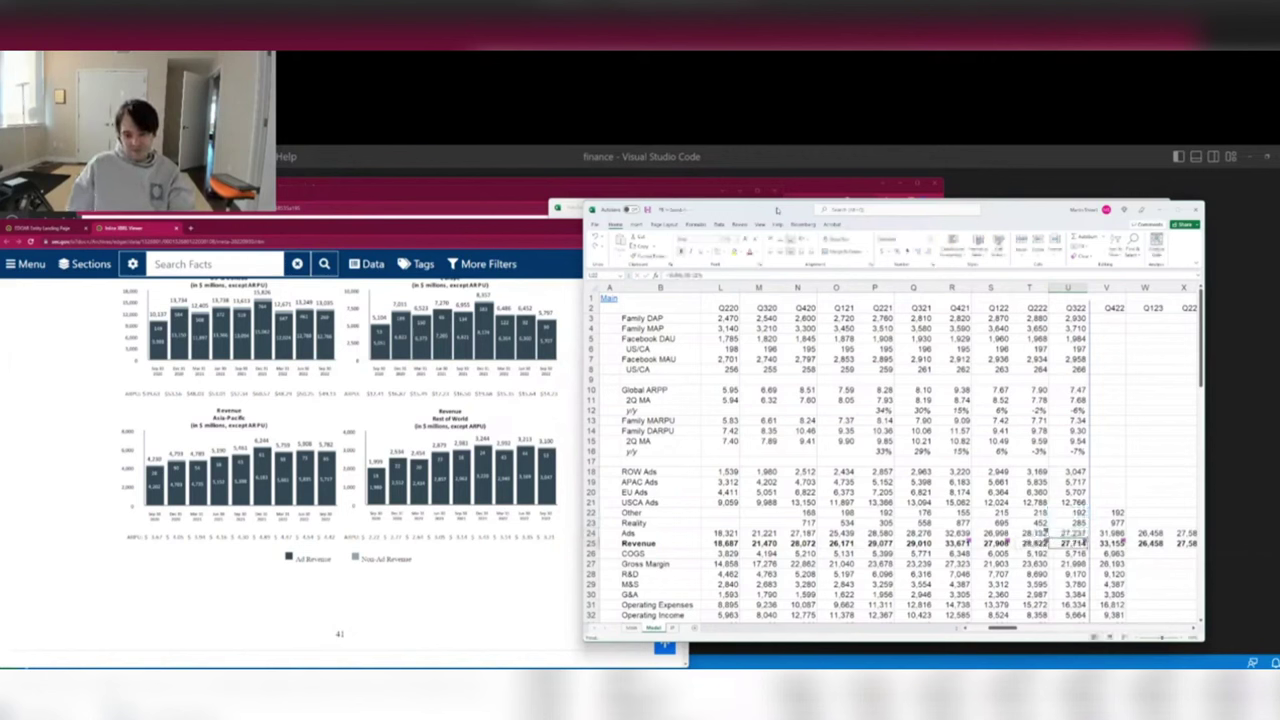
{"action": "key", "text": "Right"}
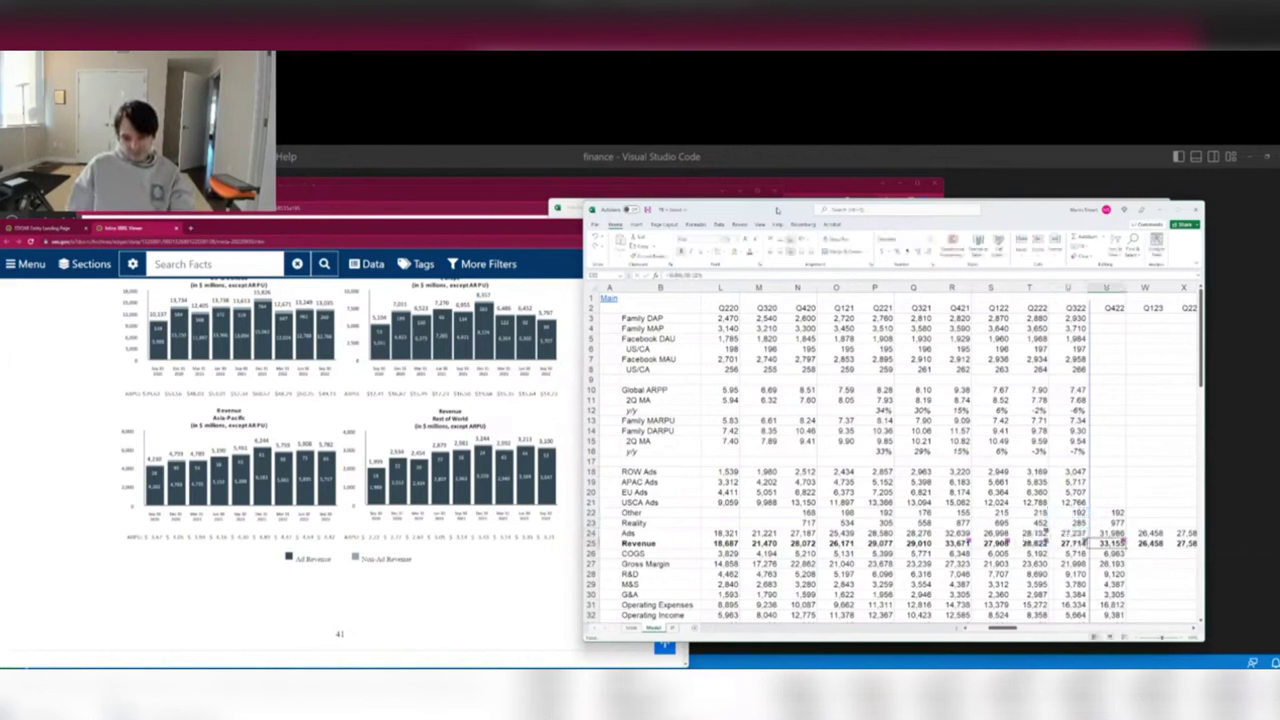
Scroll through the 10-Q filing in the XBRL viewer.
{"action": "left_click", "coordinate": [150, 431]}
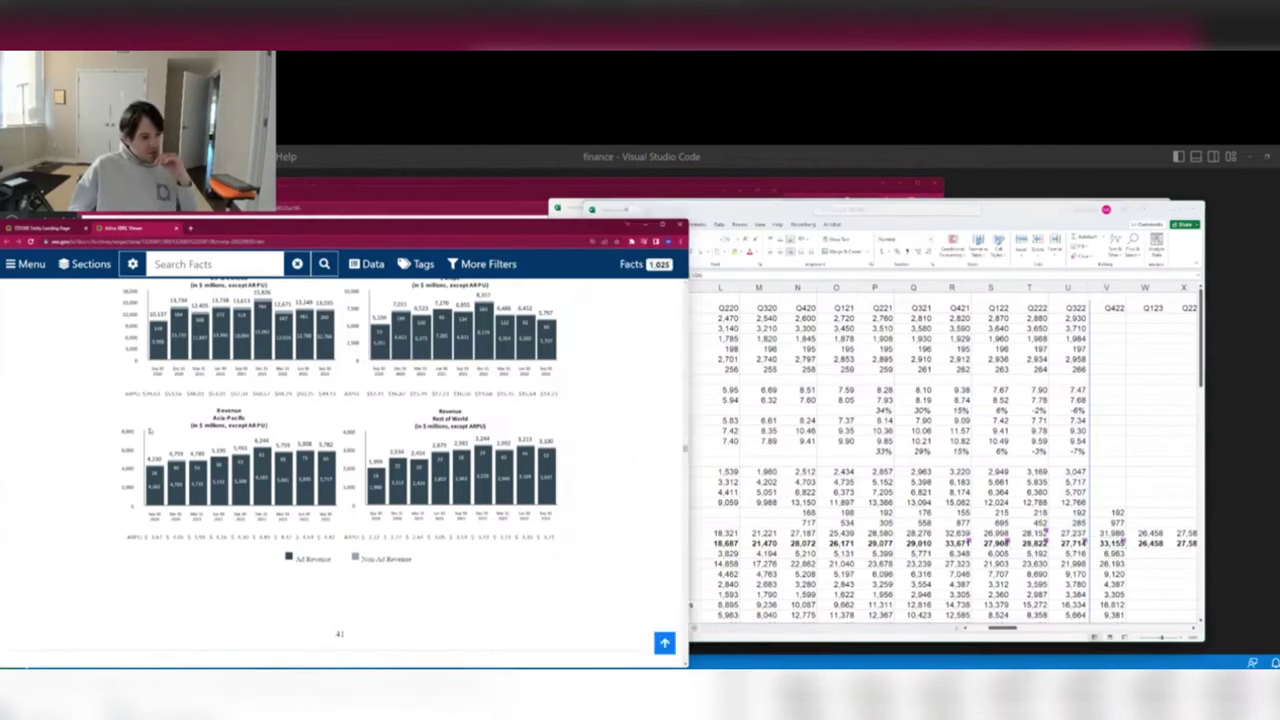
{"action": "scroll", "coordinate": [263, 510], "scroll_direction": "down", "scroll_amount": 3}
{"action": "scroll", "coordinate": [269, 505], "scroll_direction": "down", "scroll_amount": 3}
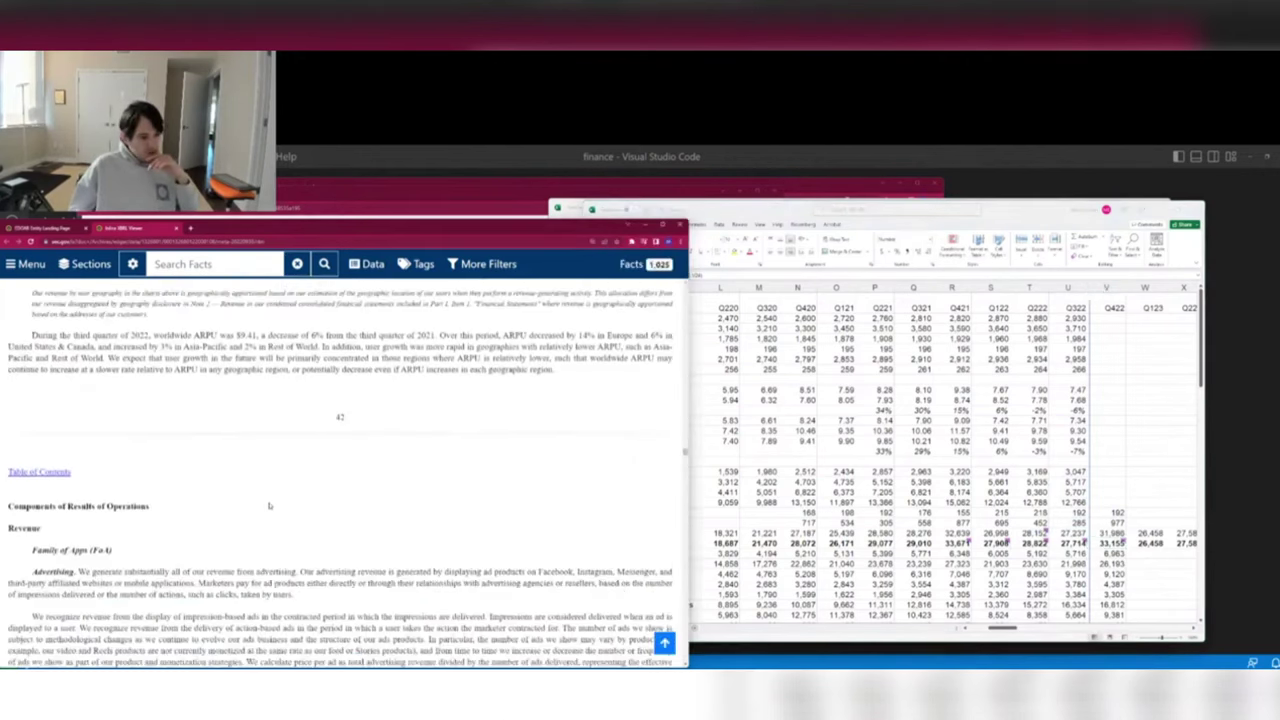
{"action": "scroll", "coordinate": [269, 505], "scroll_direction": "down", "scroll_amount": 3}
{"action": "scroll", "coordinate": [268, 502], "scroll_direction": "down", "scroll_amount": 3}
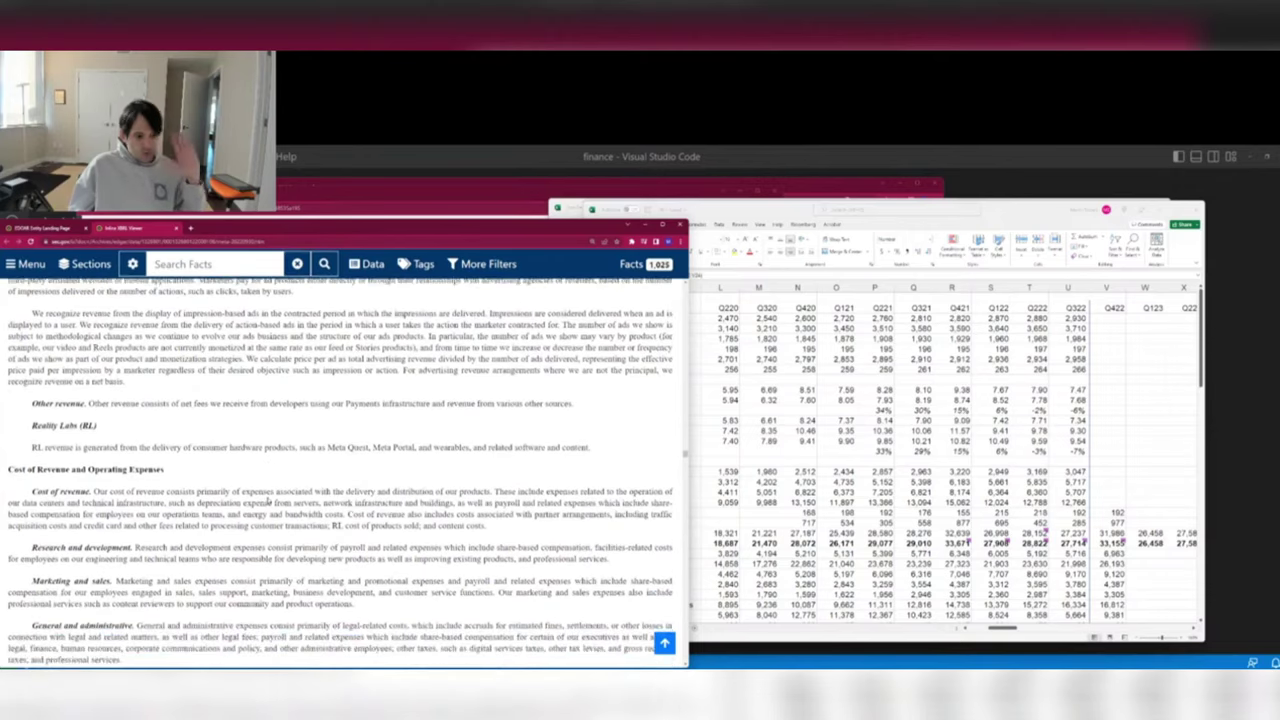
{"action": "scroll", "coordinate": [268, 500], "scroll_direction": "down", "scroll_amount": 3}
{"action": "scroll", "coordinate": [267, 491], "scroll_direction": "down", "scroll_amount": 3}
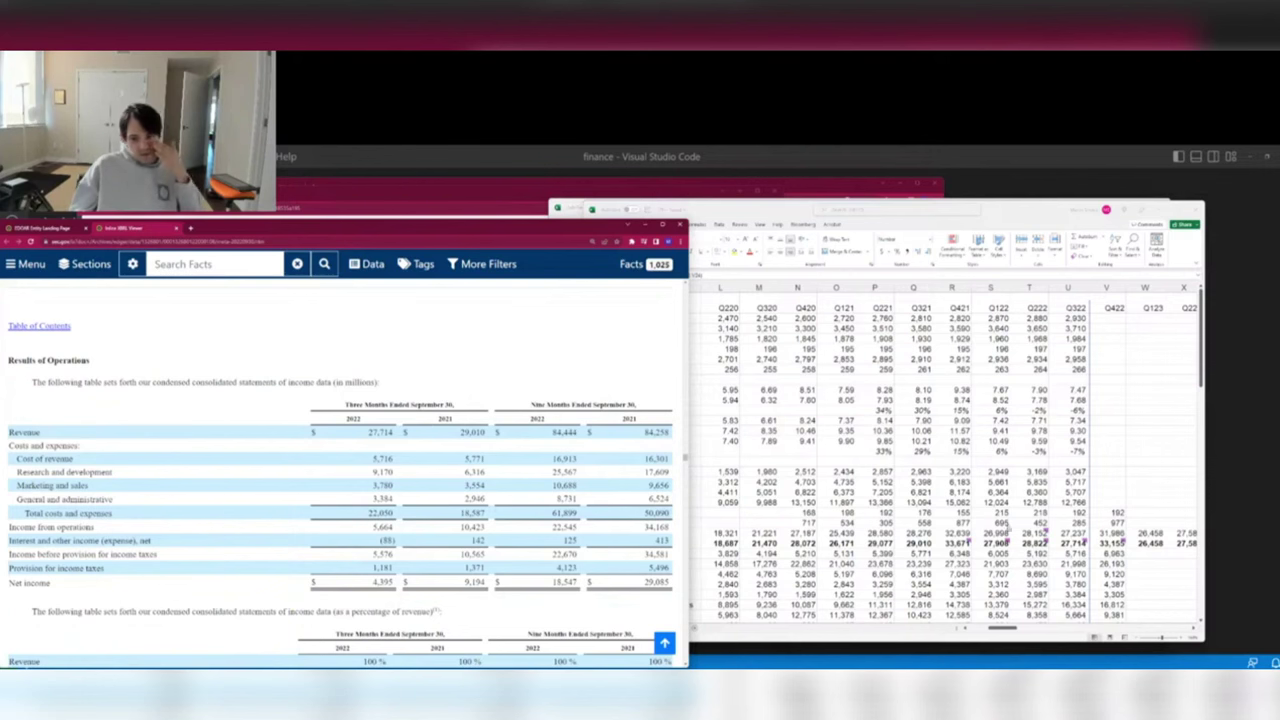
{"action": "left_click", "coordinate": [1005, 528]}
{"action": "scroll", "coordinate": [1008, 522], "scroll_direction": "down", "scroll_amount": 4}
{"action": "left_click", "coordinate": [463, 481]}
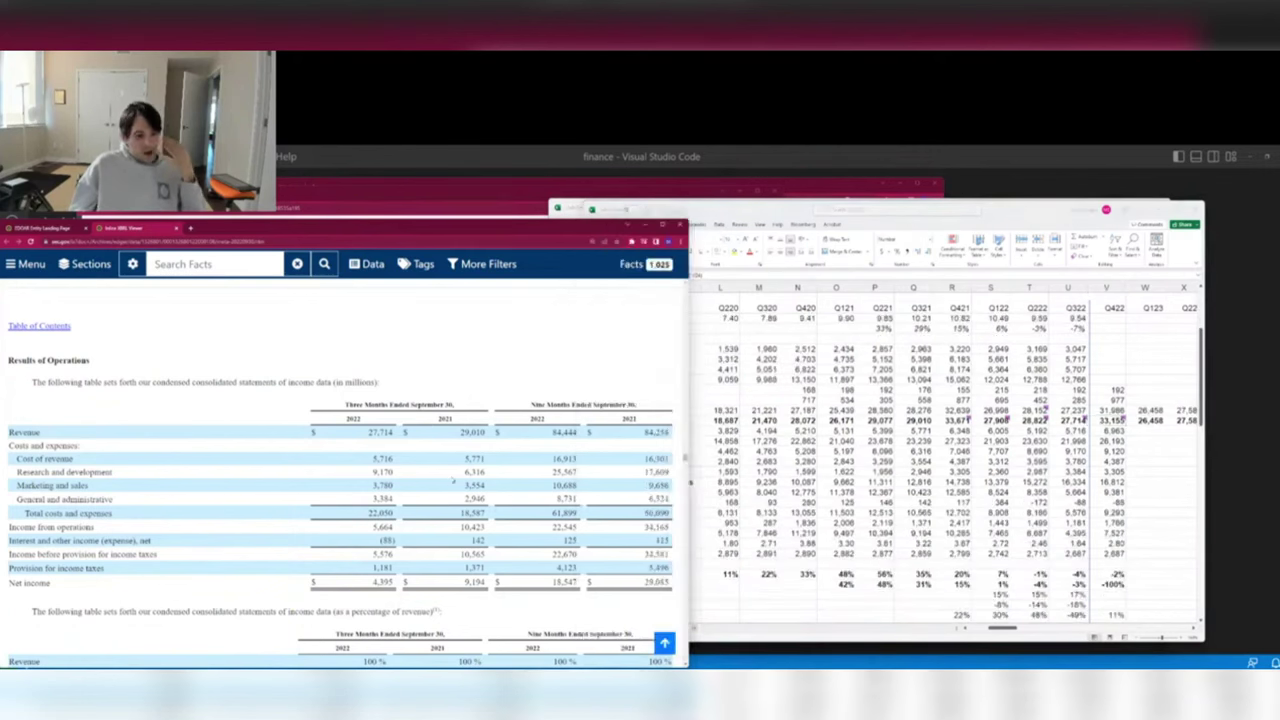
{"action": "scroll", "coordinate": [450, 472], "scroll_direction": "down", "scroll_amount": 5}
{"action": "scroll", "coordinate": [447, 472], "scroll_direction": "down", "scroll_amount": 5}
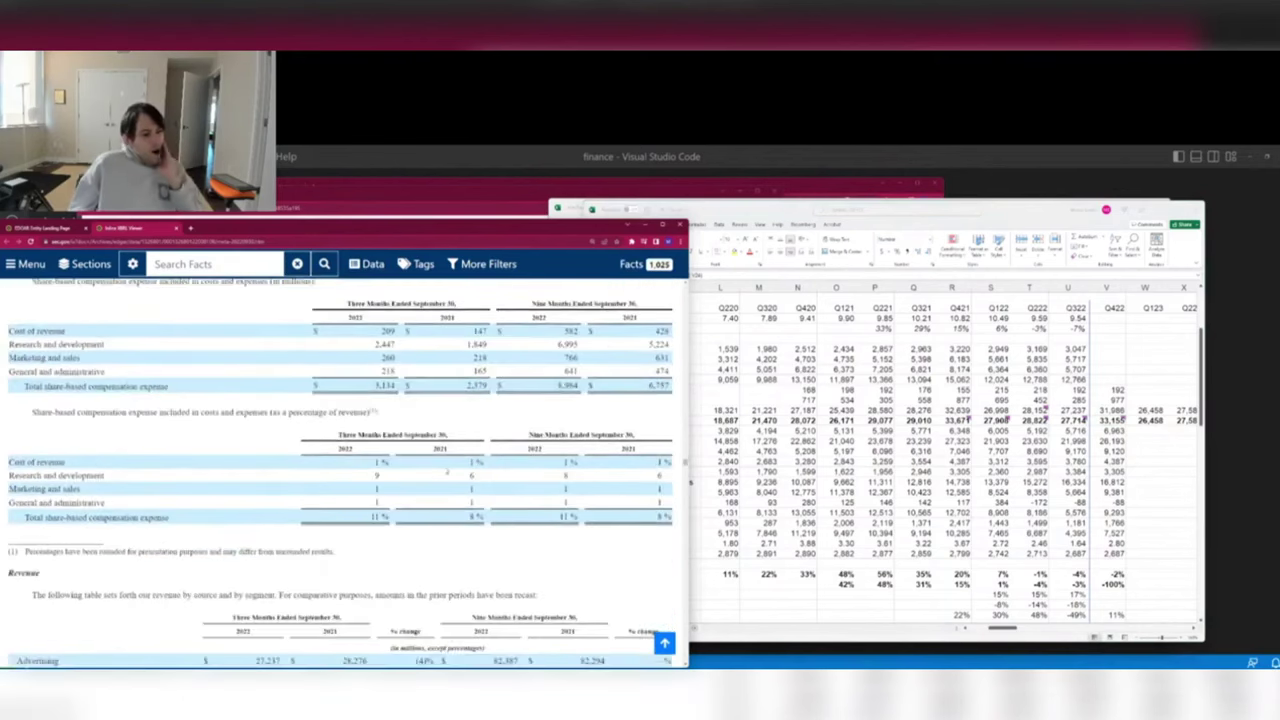
{"action": "scroll", "coordinate": [447, 472], "scroll_direction": "down", "scroll_amount": 6}
{"action": "scroll", "coordinate": [447, 466], "scroll_direction": "up", "scroll_amount": 3}
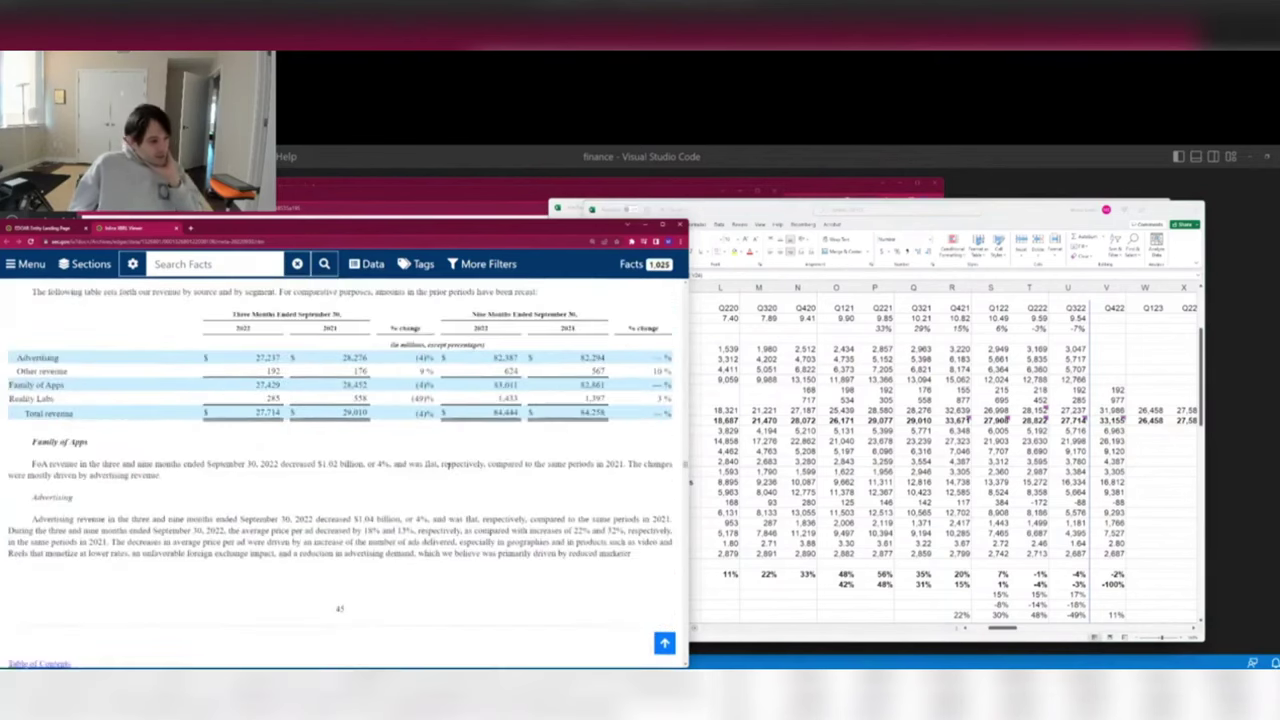
{"action": "scroll", "coordinate": [447, 465], "scroll_direction": "down", "scroll_amount": 10}
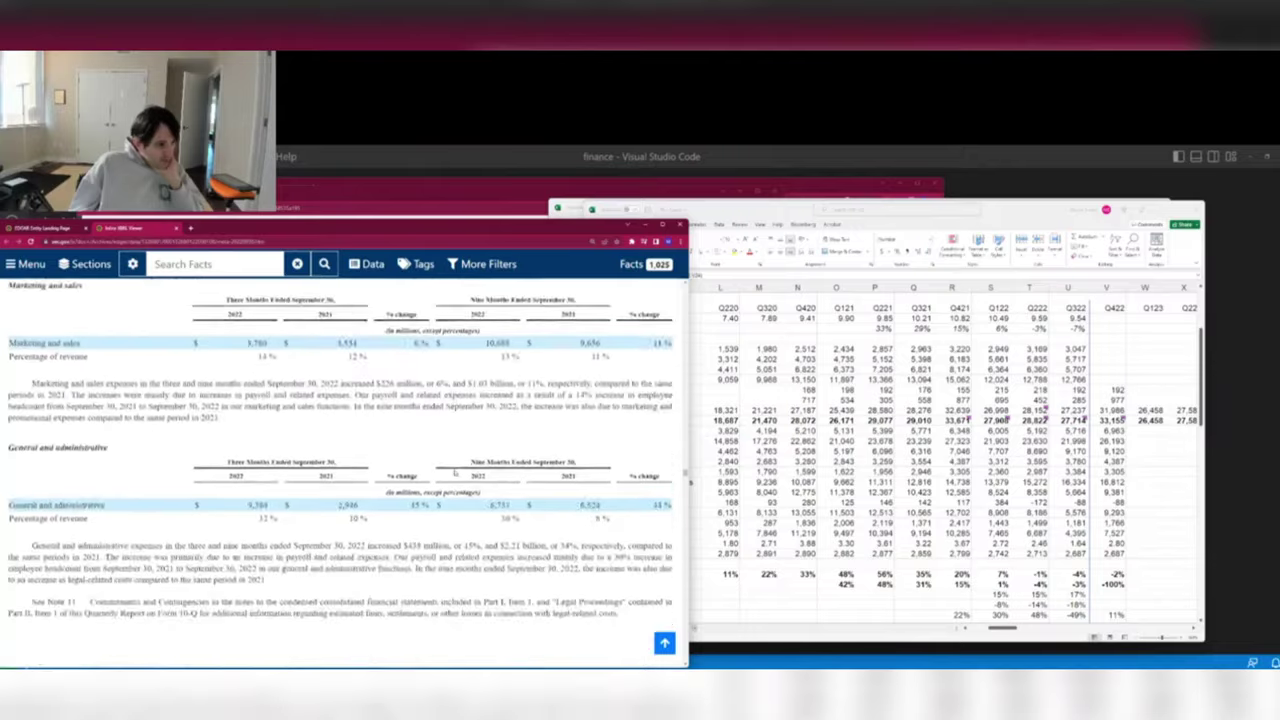
{"action": "scroll", "coordinate": [447, 470], "scroll_direction": "down", "scroll_amount": 10}
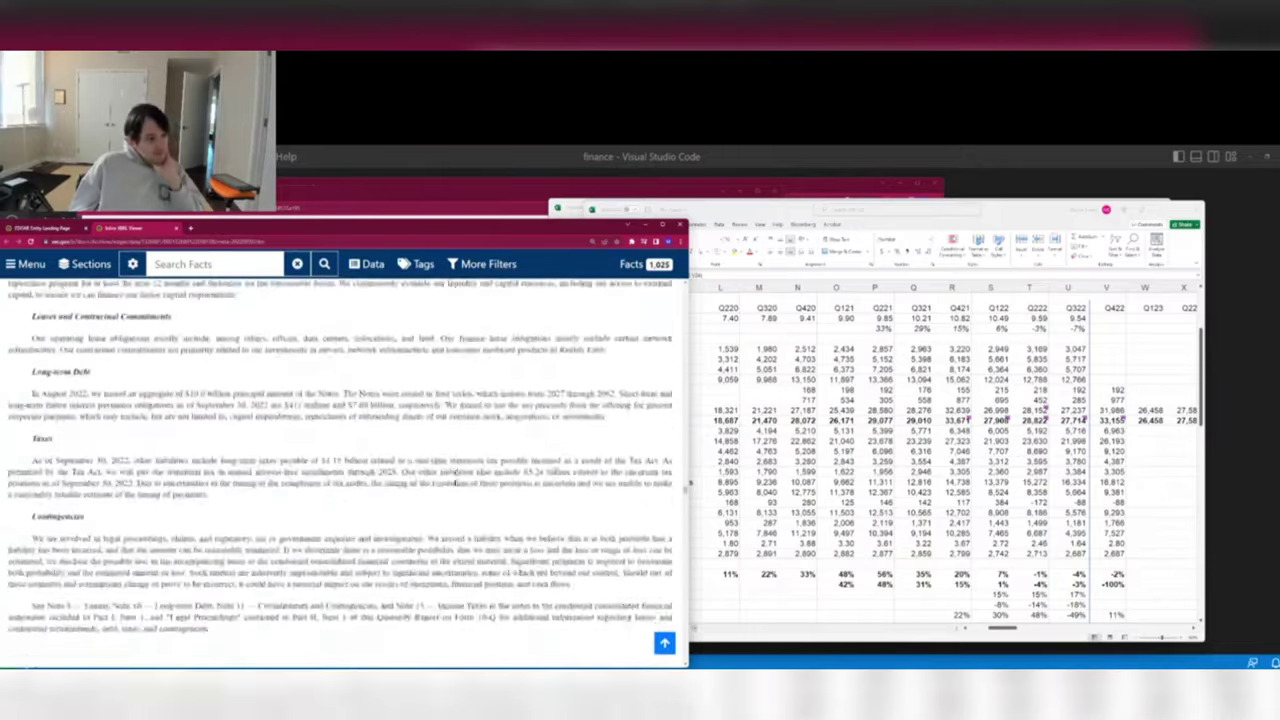
{"action": "scroll", "coordinate": [450, 488], "scroll_direction": "down", "scroll_amount": 10}
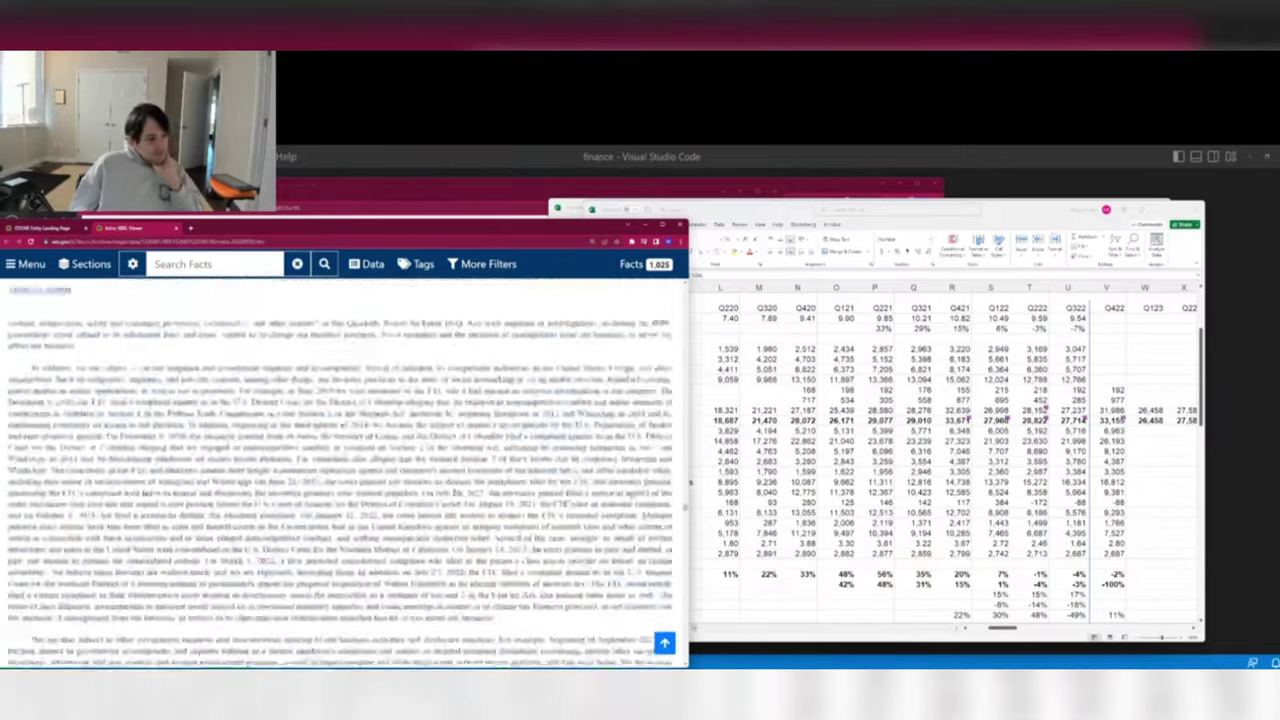
{"action": "scroll", "coordinate": [450, 488], "scroll_direction": "down", "scroll_amount": 10}
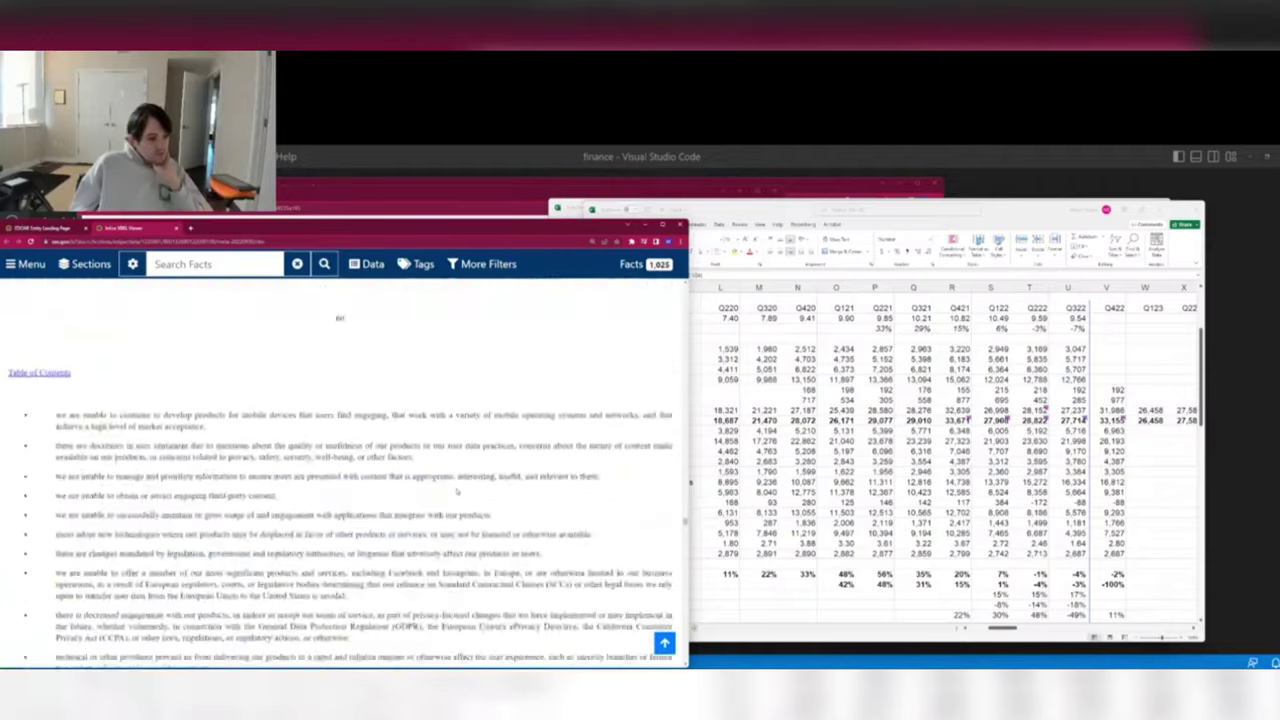
{"action": "scroll", "coordinate": [480, 489], "scroll_direction": "up", "scroll_amount": 1}
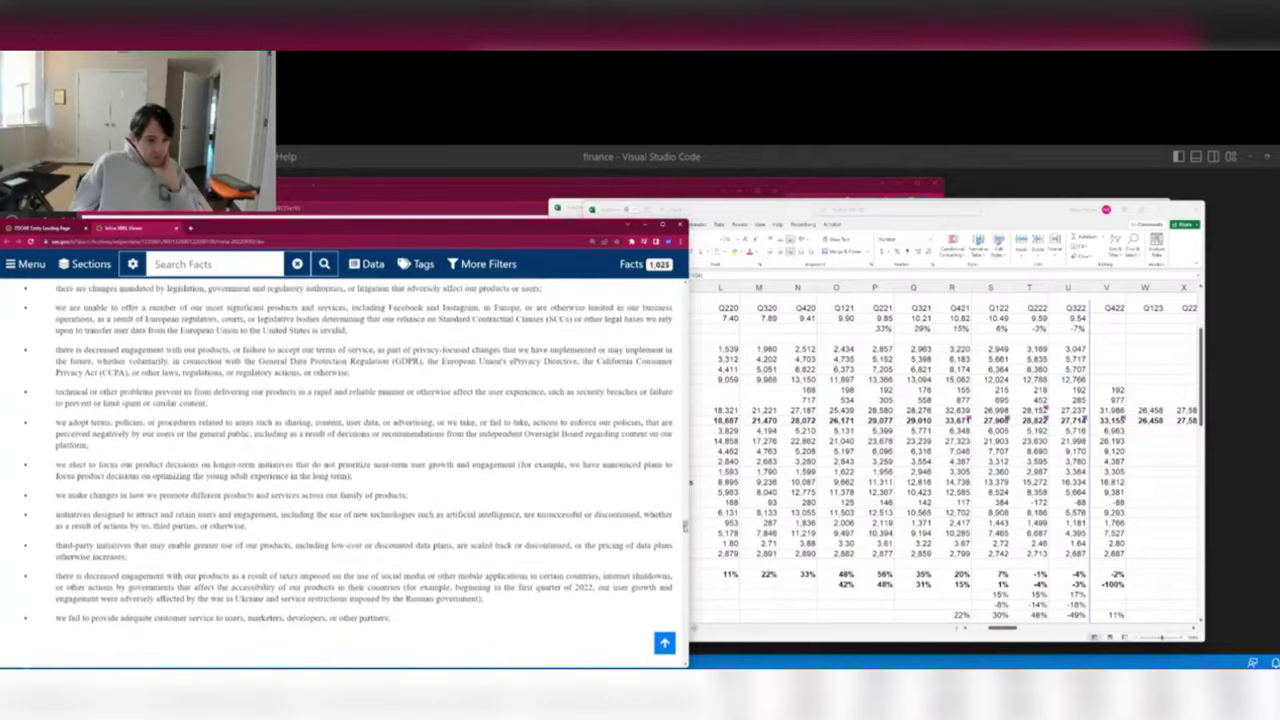
{"action": "scroll", "coordinate": [340, 334], "scroll_direction": "down", "scroll_amount": 10}
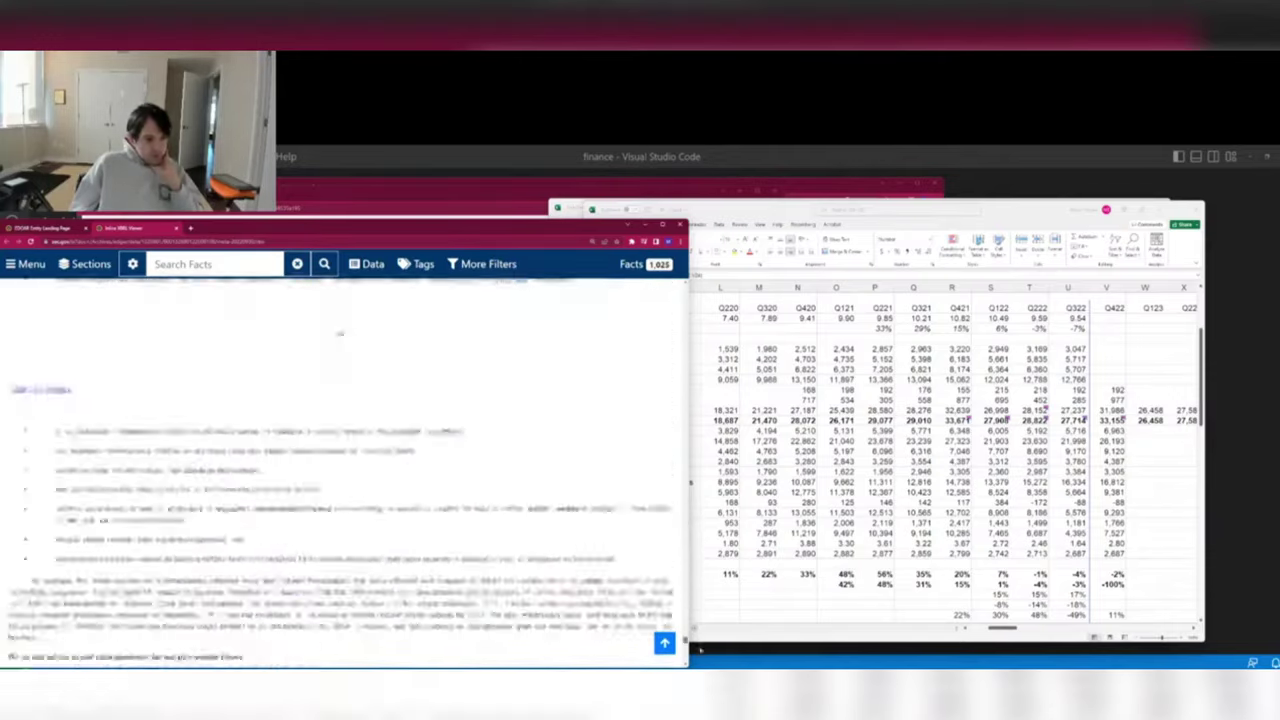
{"action": "scroll", "coordinate": [340, 334], "scroll_direction": "down", "scroll_amount": 5}
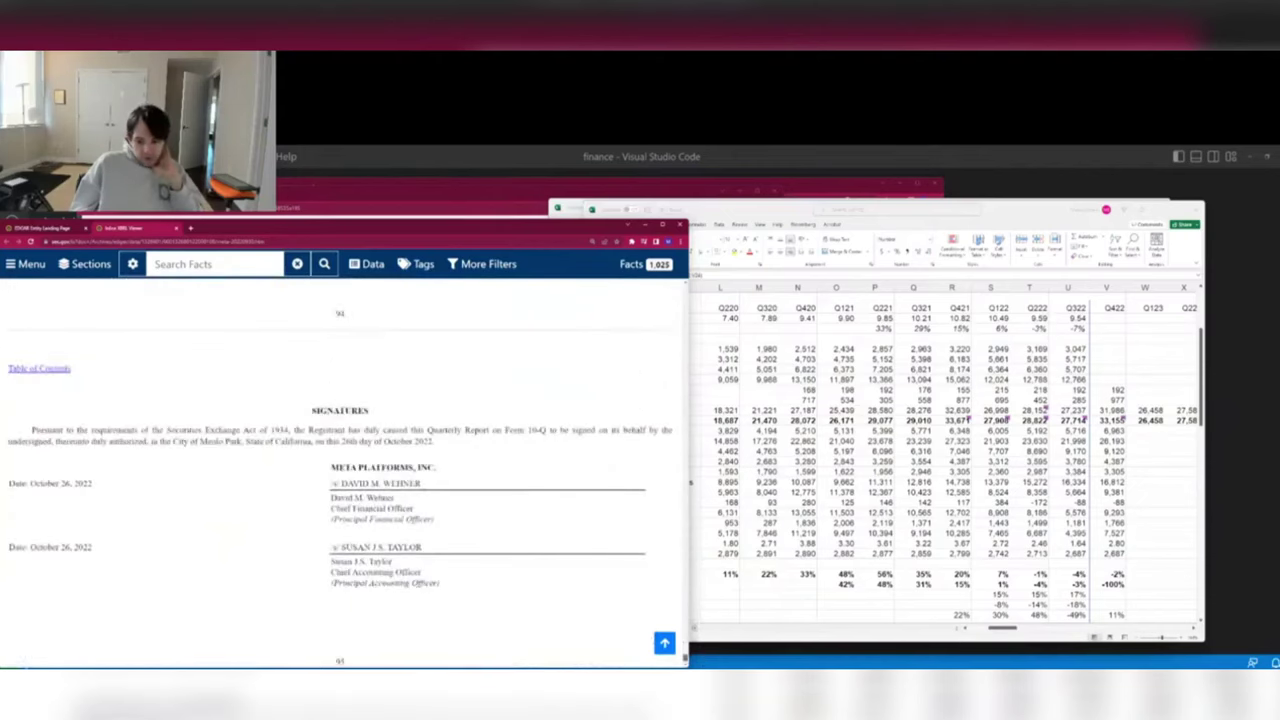
Return to the top of the 10-Q and scroll down to the cash flow statement's financing section.
{"action": "key", "text": "ctrl+Home"}
{"action": "scroll", "coordinate": [340, 460], "scroll_direction": "down", "scroll_amount": 3}
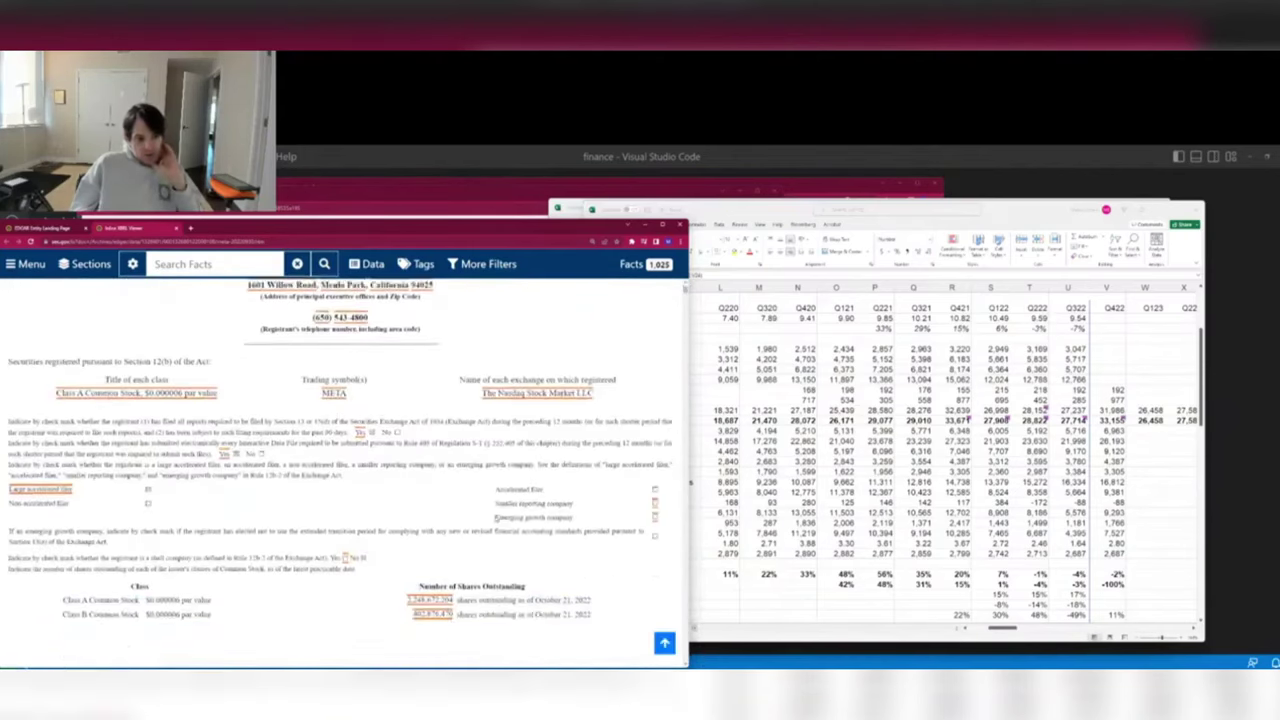
{"action": "scroll", "coordinate": [340, 312], "scroll_direction": "down", "scroll_amount": 15}
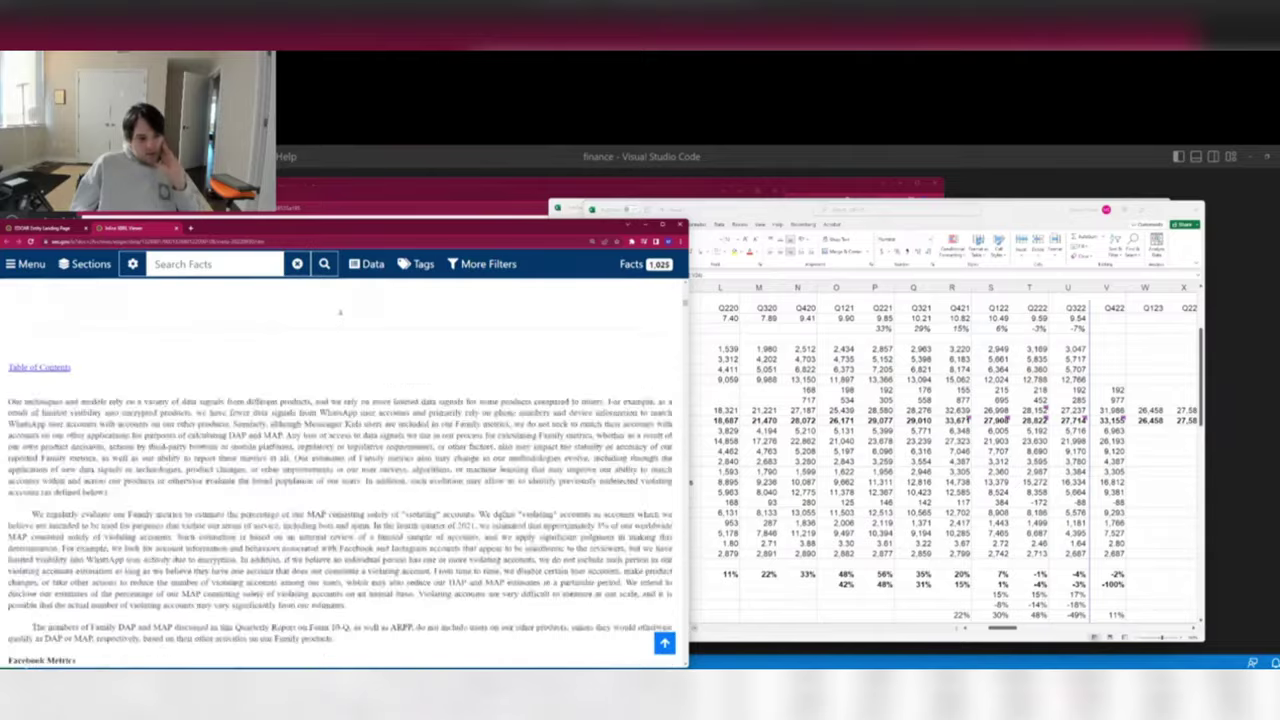
{"action": "scroll", "coordinate": [340, 312], "scroll_direction": "down", "scroll_amount": 10}
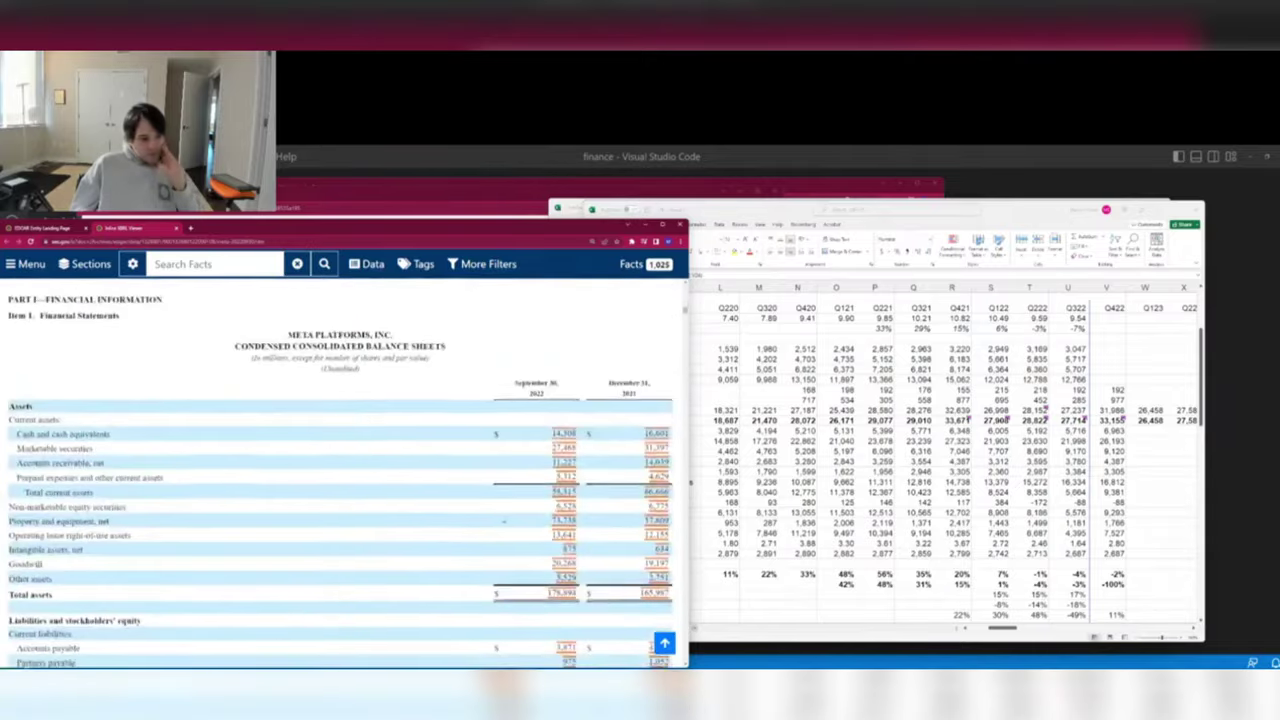
{"action": "scroll", "coordinate": [340, 320], "scroll_direction": "down", "scroll_amount": 15}
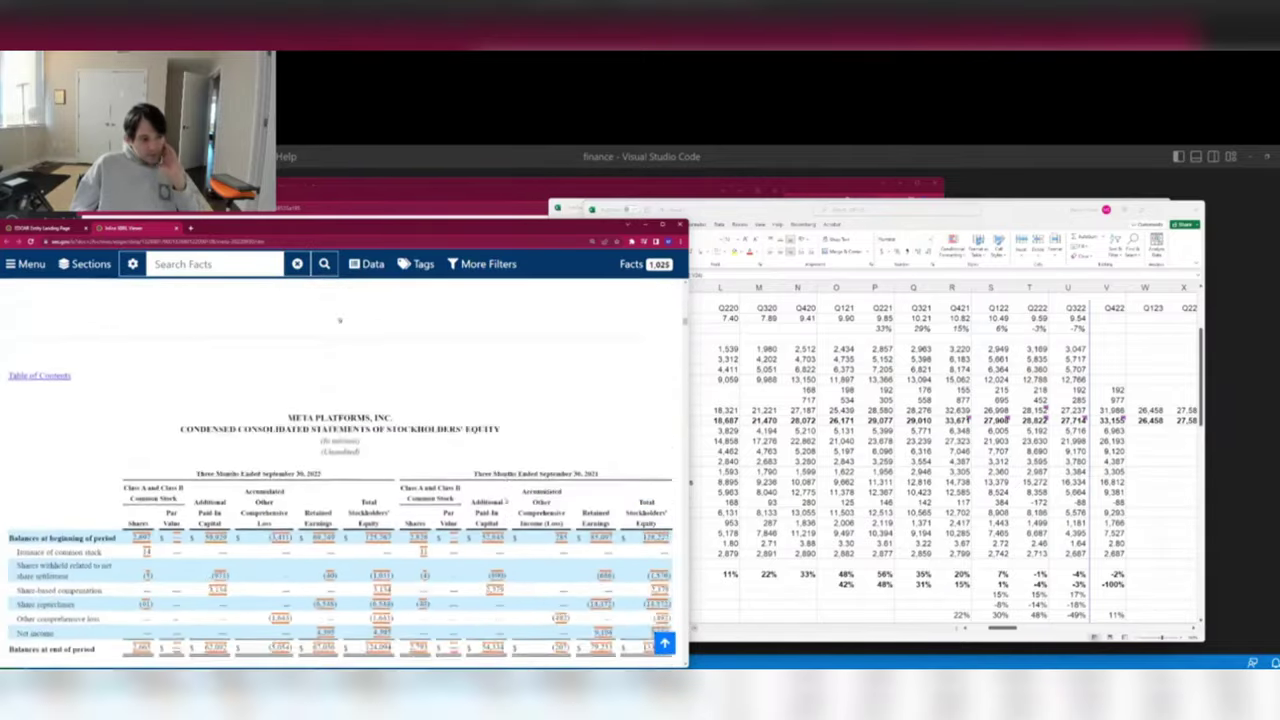
{"action": "scroll", "coordinate": [339, 320], "scroll_direction": "down", "scroll_amount": 10}
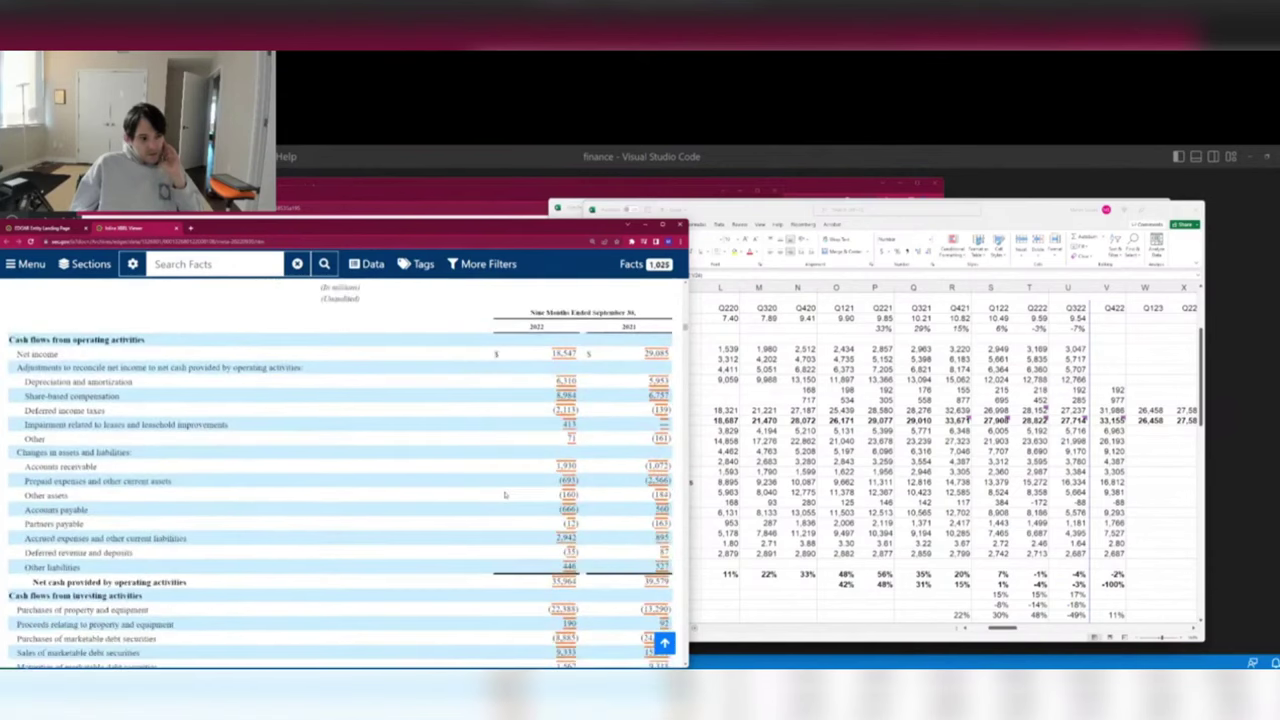
{"action": "scroll", "coordinate": [505, 494], "scroll_direction": "down", "scroll_amount": 8}
{"action": "left_click", "coordinate": [1040, 420]}
{"action": "scroll", "coordinate": [1060, 470], "scroll_direction": "down", "scroll_amount": 20}
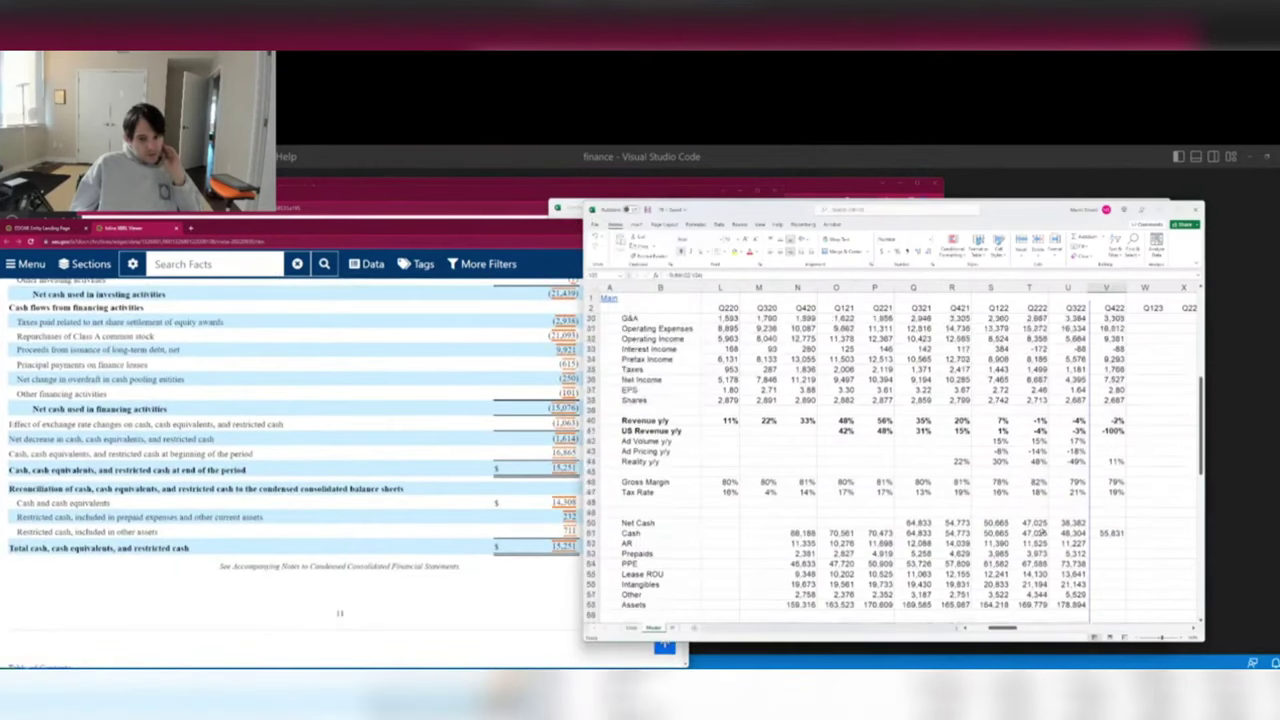
Enter Q322 Debt 9,921, Other financing as =-615-250-101, and AutoSum CFFF to 2,147.
{"action": "key", "text": "Return"}
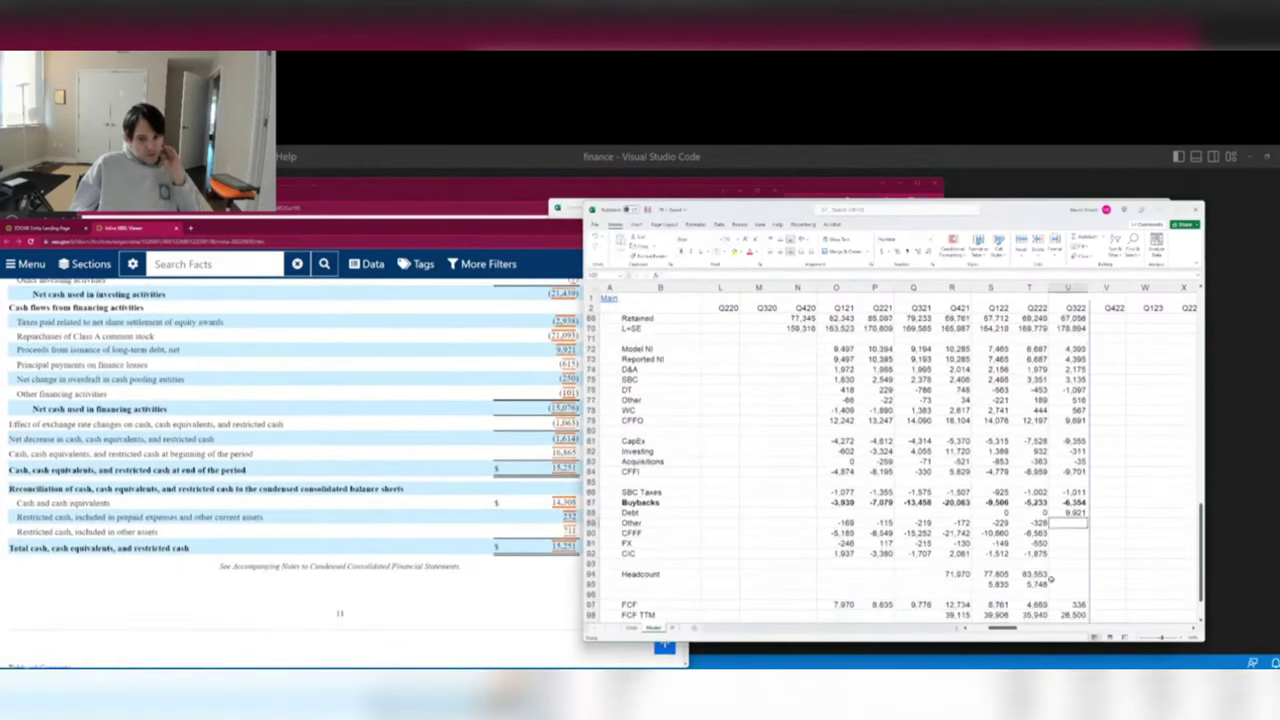
{"action": "left_click", "coordinate": [293, 440]}
{"action": "left_click_drag", "start_coordinate": [1052, 190], "coordinate": [1064, 222]}
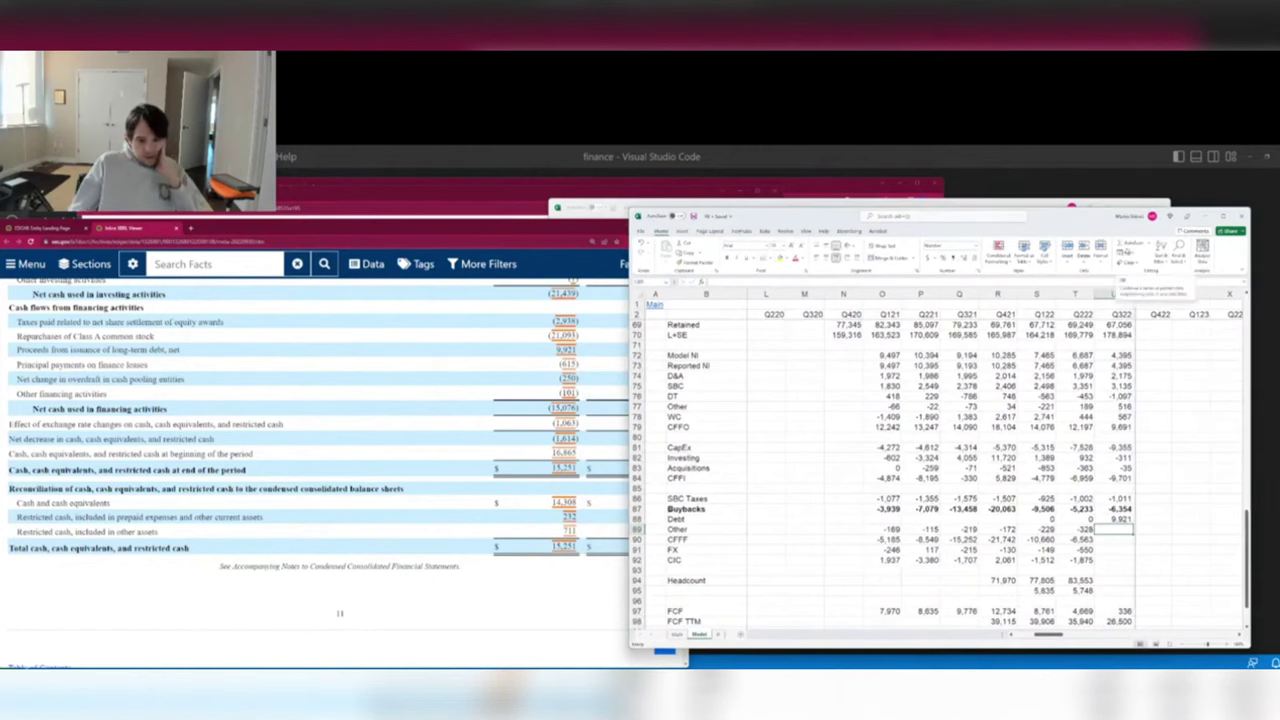
{"action": "type", "text": "-61"}
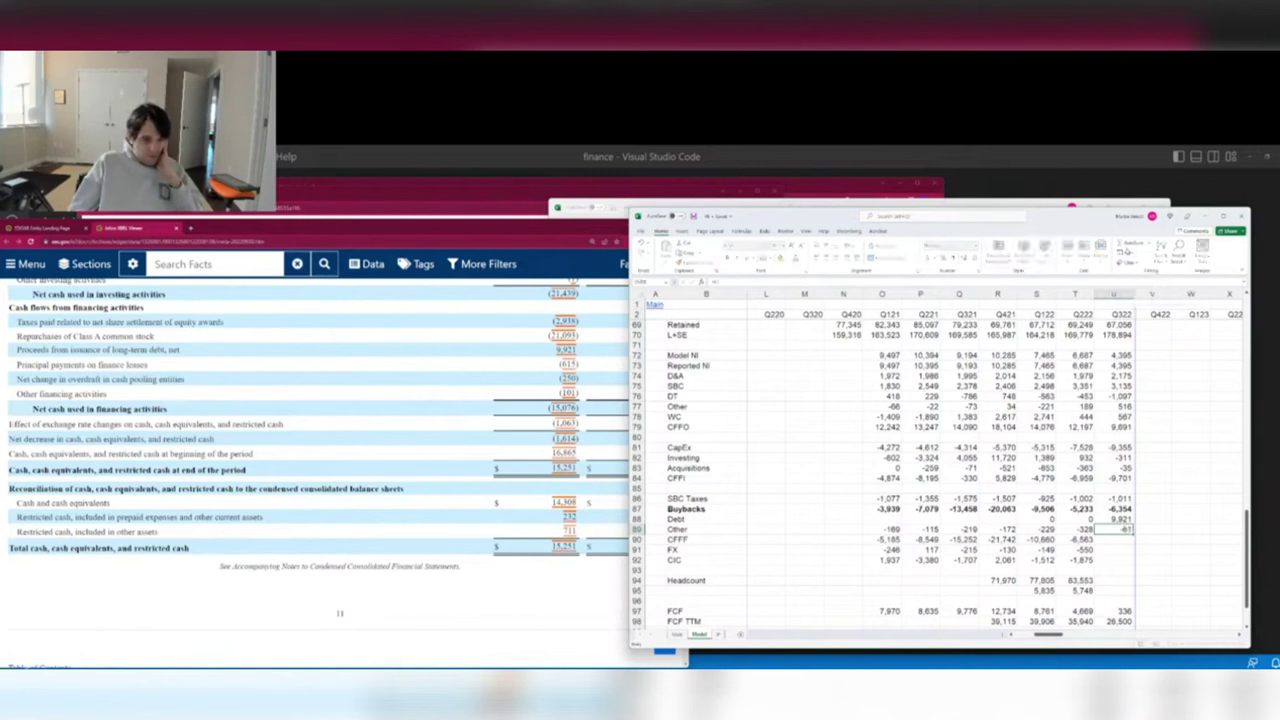
{"action": "type", "text": "5"}
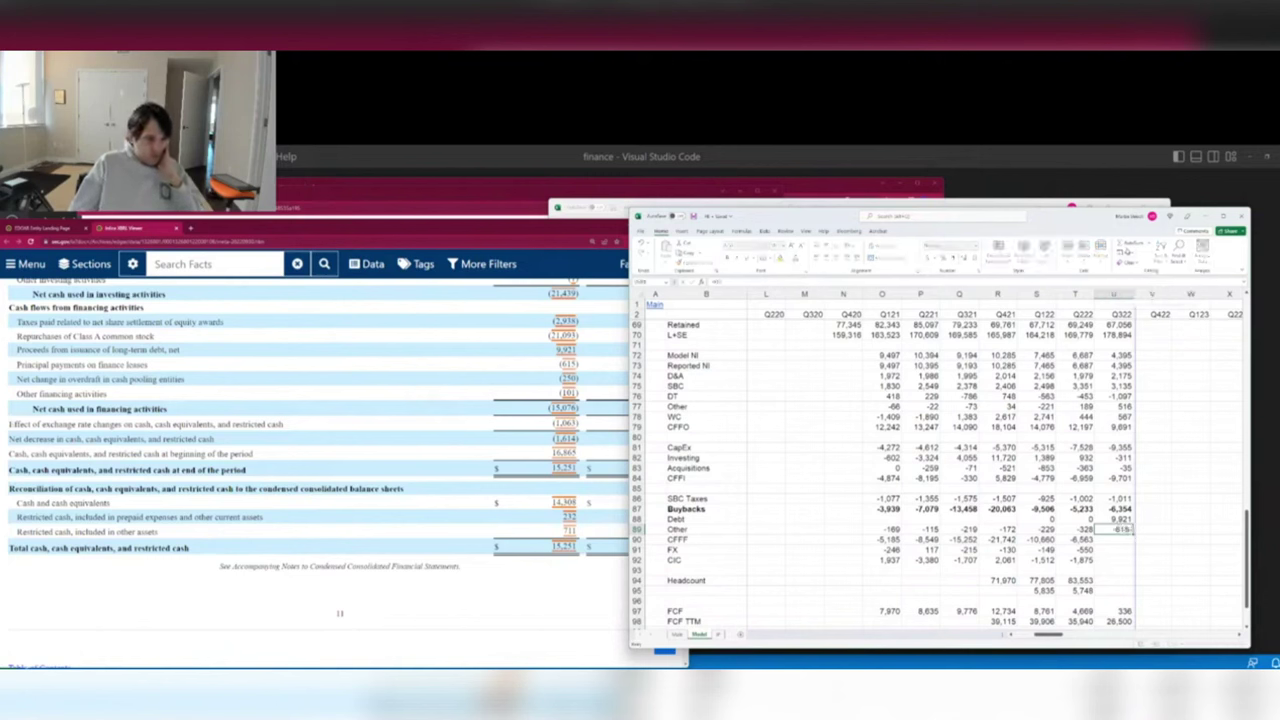
{"action": "type", "text": "-250-101-T89"}
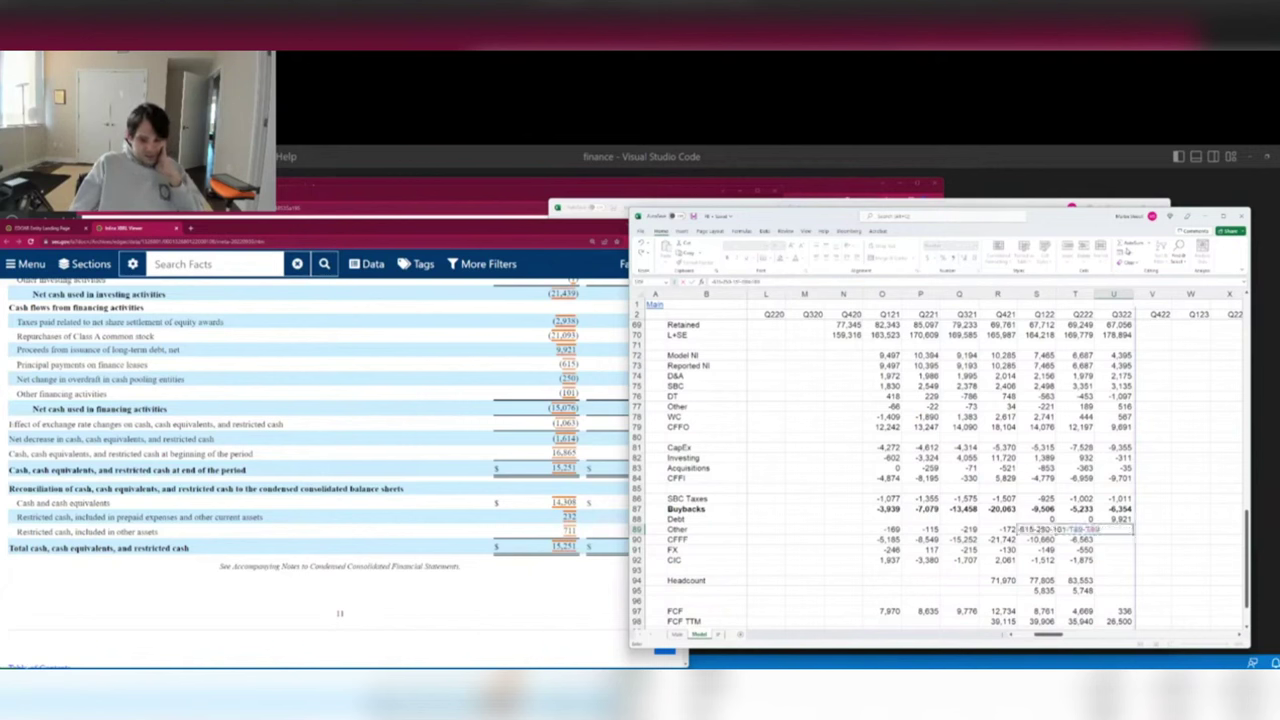
{"action": "key", "text": "Return"}
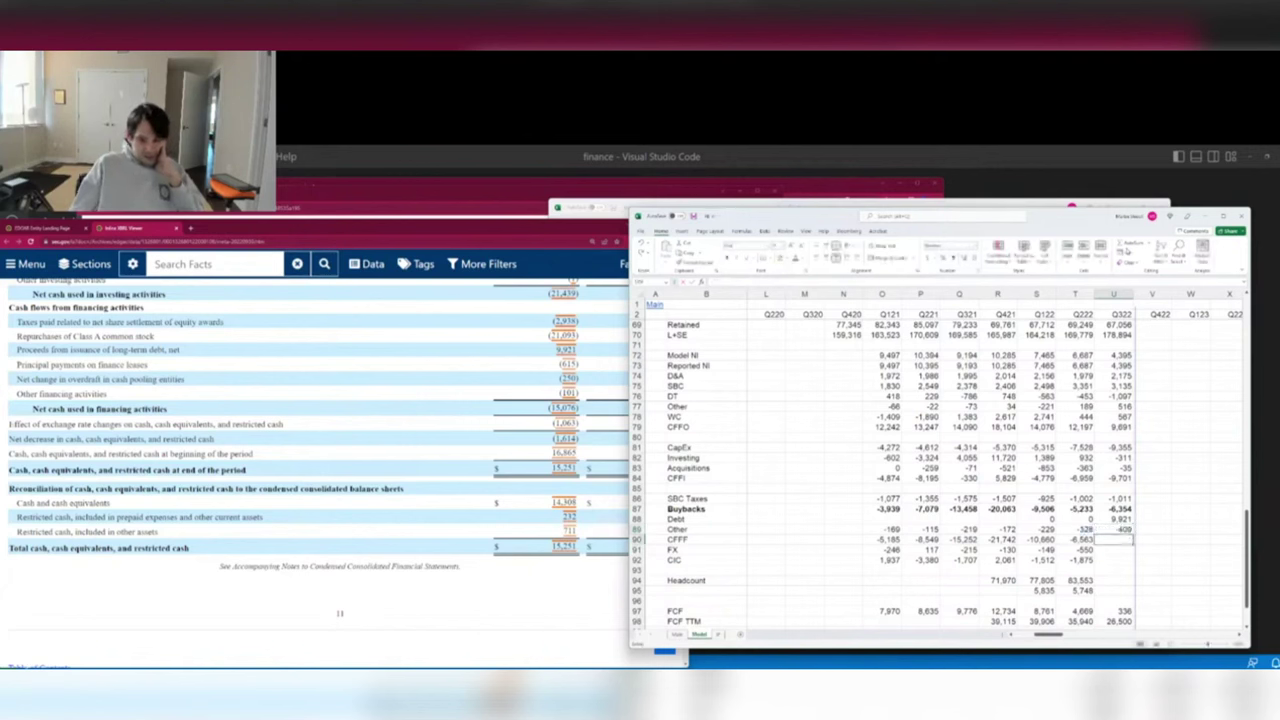
{"action": "type", "text": "2,147"}
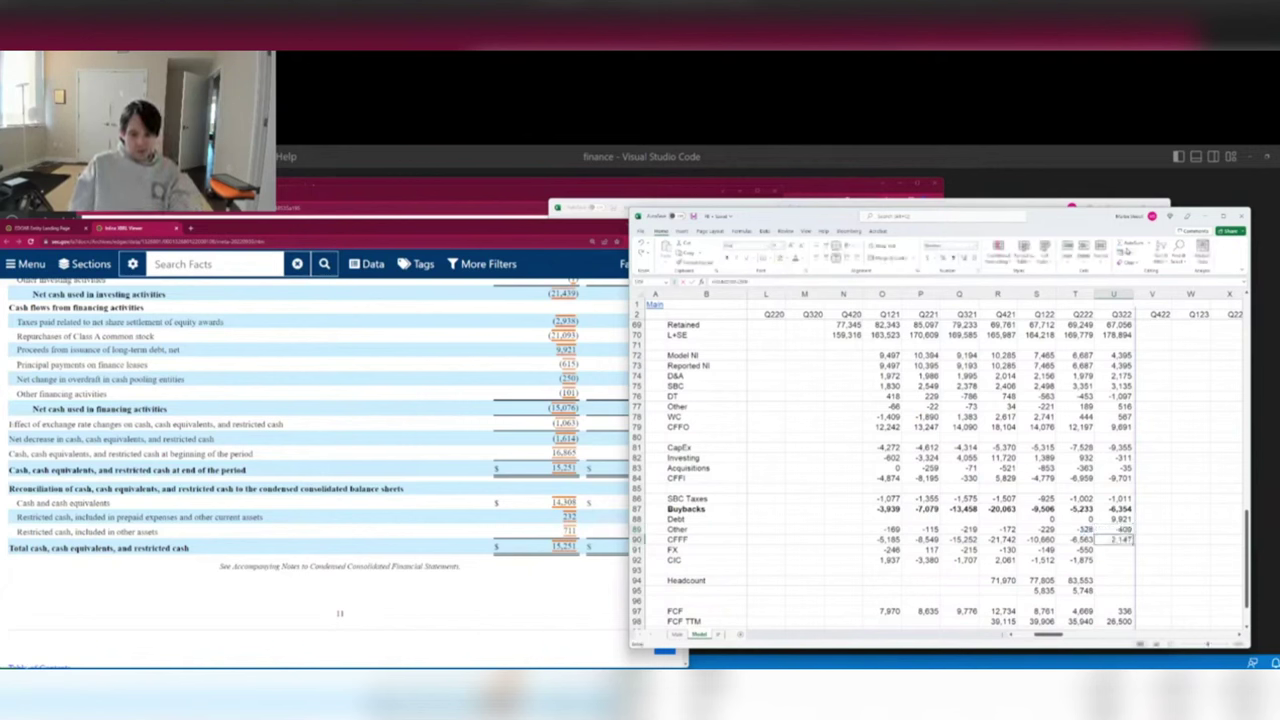
{"action": "left_click", "coordinate": [1126, 250]}
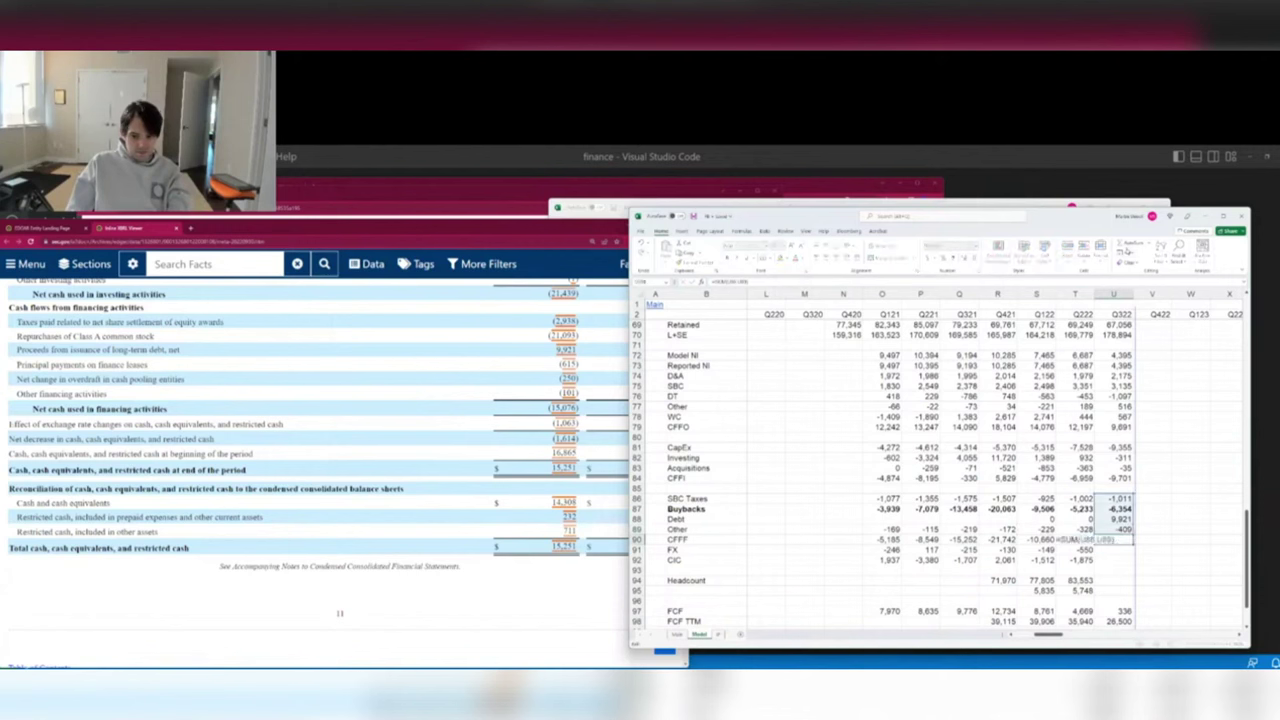
{"action": "left_click", "coordinate": [1126, 250]}
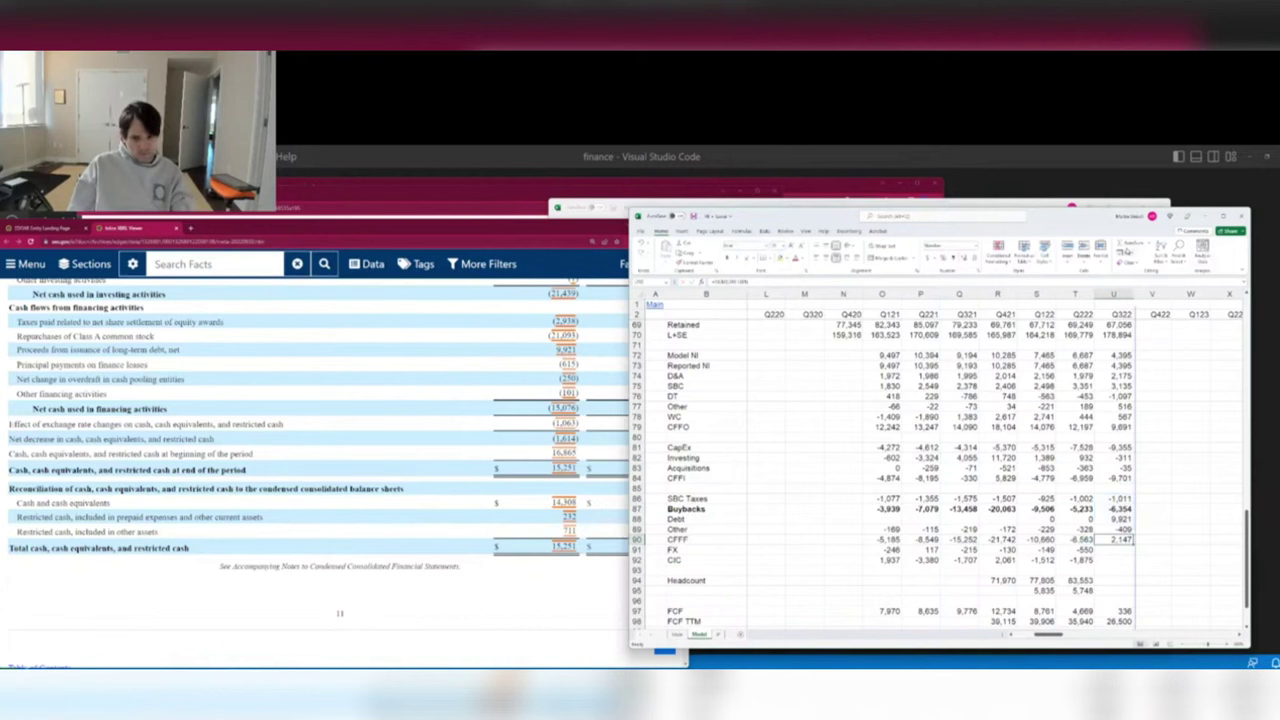
Enter the Q322 FX formula =-1063-R91-S91-T91 and fill the CIC formula into Q322.
{"action": "key", "text": "shift+Left"}
{"action": "key", "text": "shift+Left"}
{"action": "key", "text": "Down"}
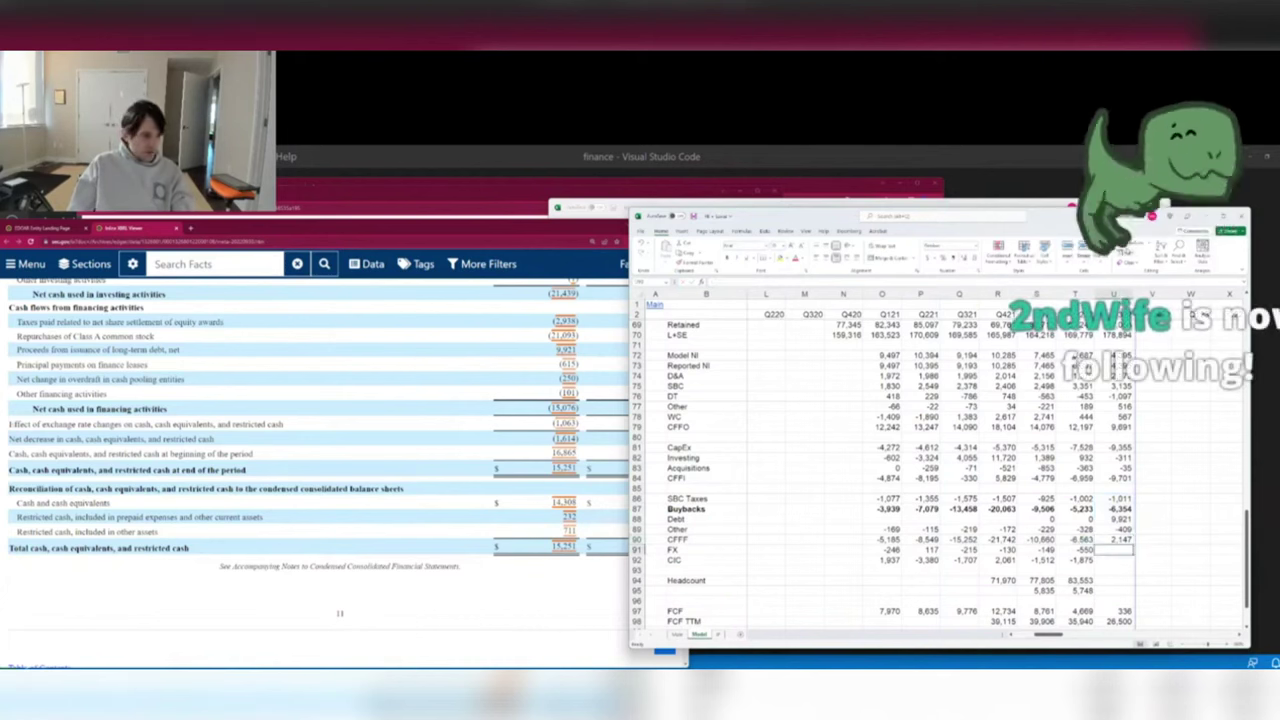
{"action": "type", "text": "=-1063-R91-S91-T91"}
{"action": "key", "text": "Return"}
{"action": "key", "text": "shift+Left"}
{"action": "key", "text": "shift+Left"}
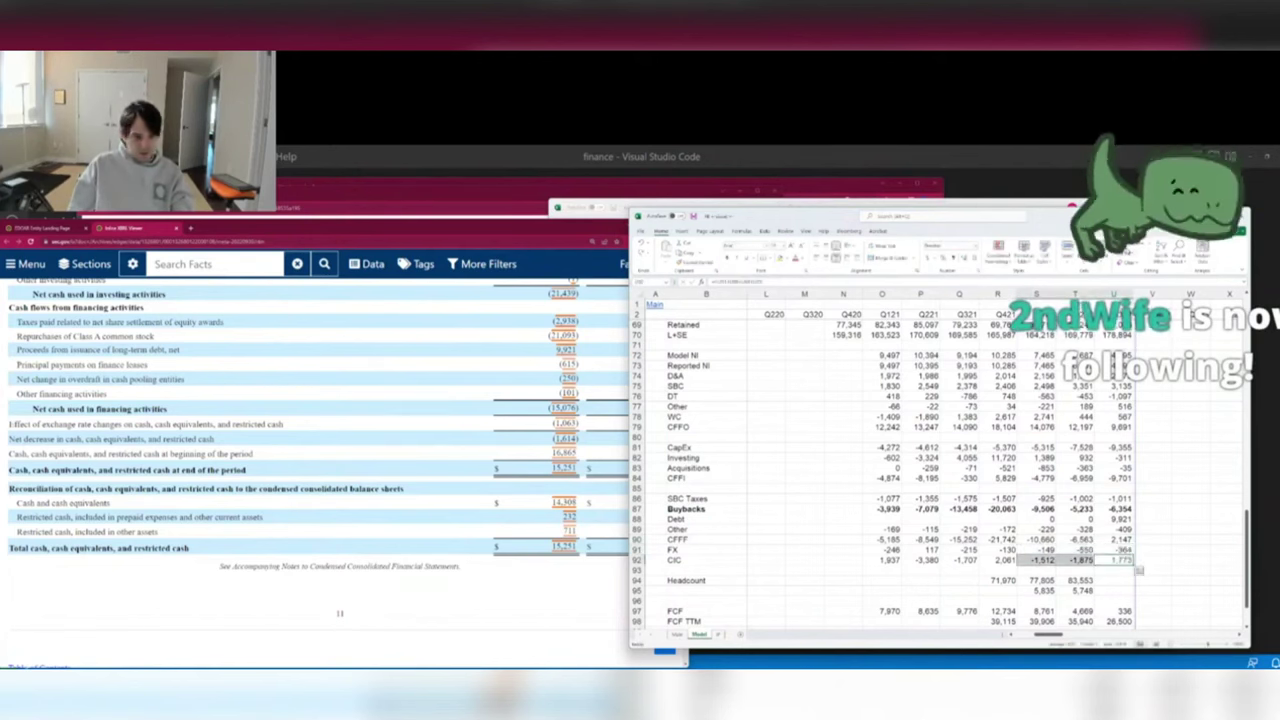
{"action": "key", "text": "Down"}
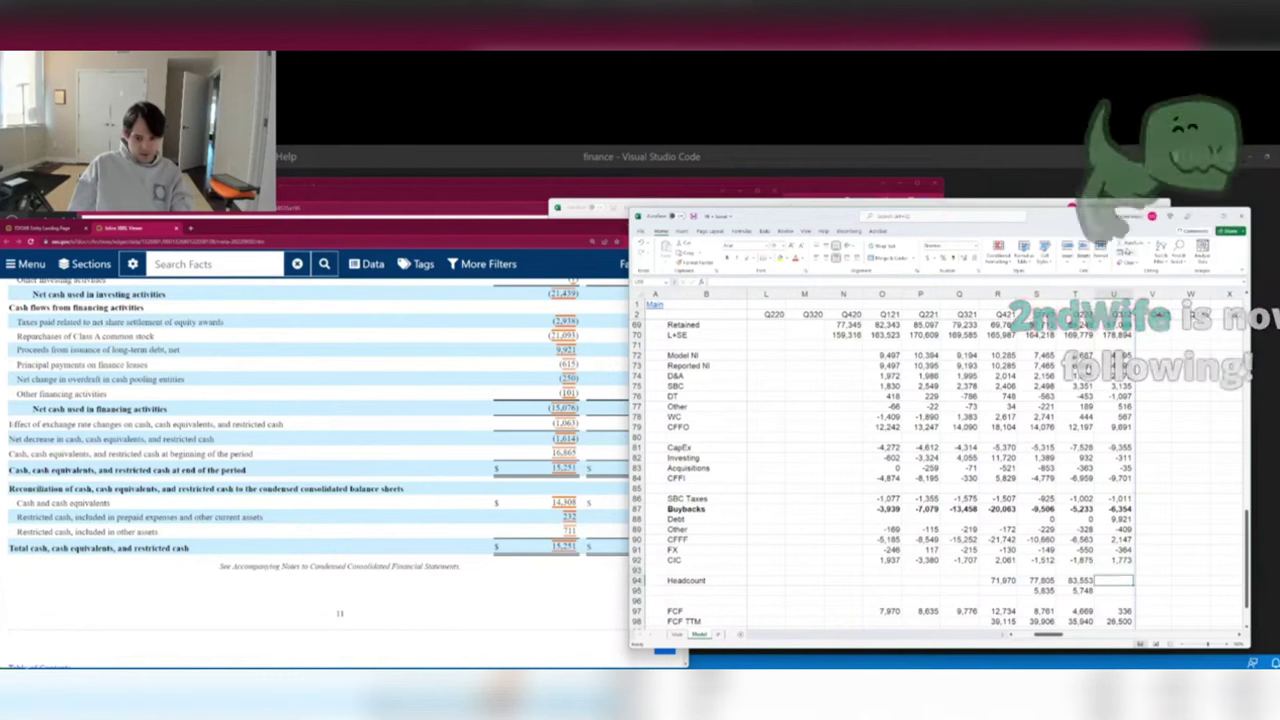
Paste the headcount change formula into Q322 and label the row 'Change q/q'.
{"action": "key", "text": "Down"}
{"action": "key", "text": "Down"}
{"action": "key", "text": "Left"}
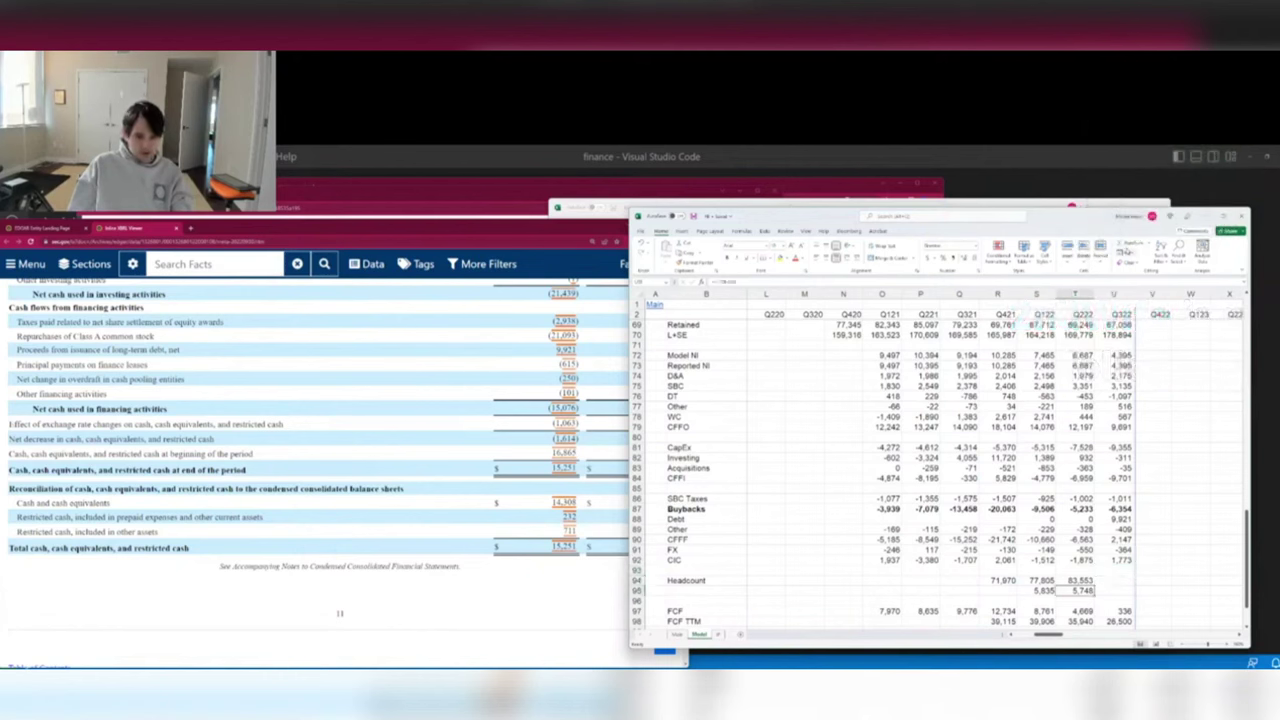
{"action": "key", "text": "Right"}
{"action": "key", "text": "ctrl+v"}
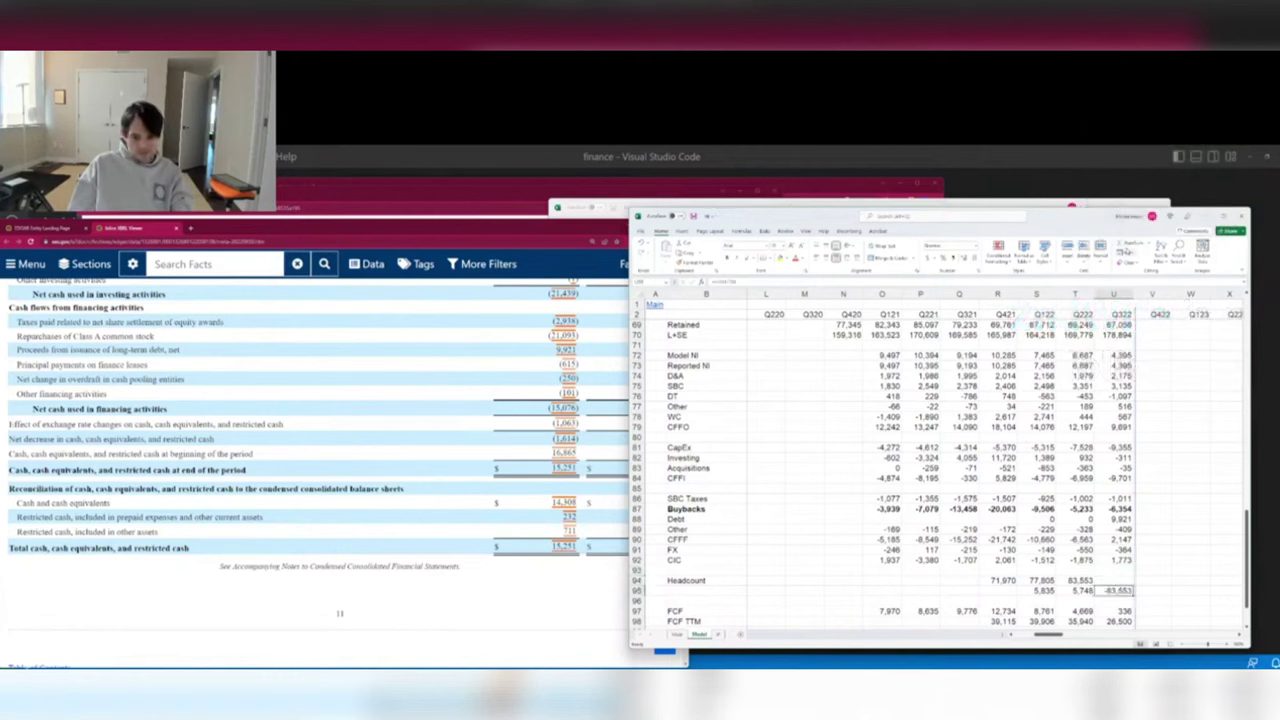
{"action": "key", "text": "Left"}
{"action": "key", "text": "Left"}
{"action": "key", "text": "Home"}
{"action": "key", "text": "Right"}
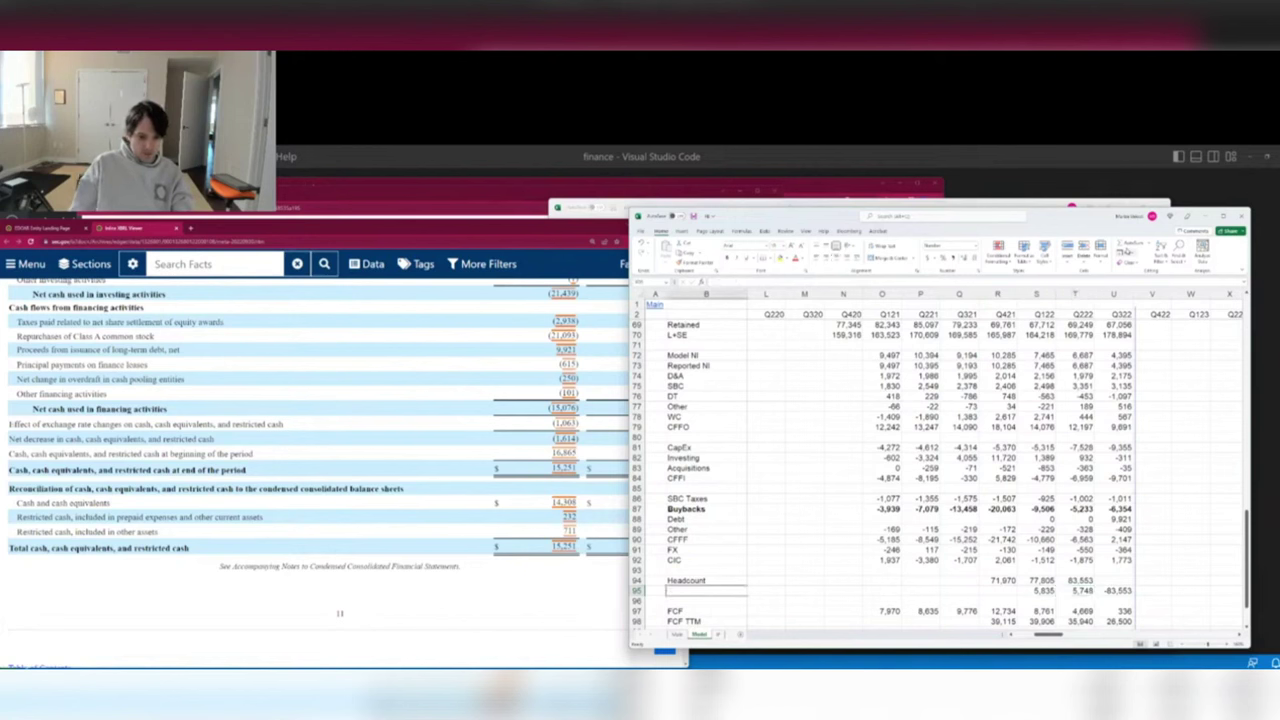
{"action": "type", "text": "Change"}
{"action": "key", "text": "Return"}
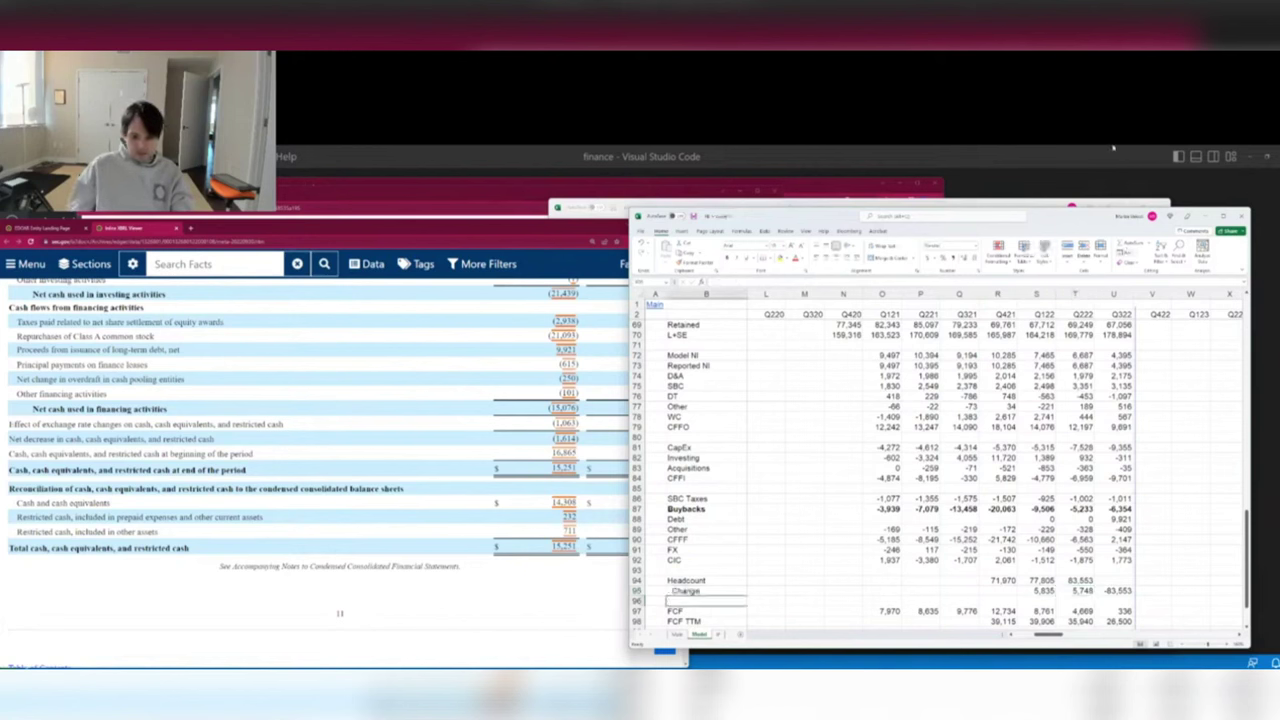
{"action": "key", "text": "Up"}
{"action": "key", "text": "F2"}
{"action": "type", "text": "q/q"}
{"action": "key", "text": "Return"}
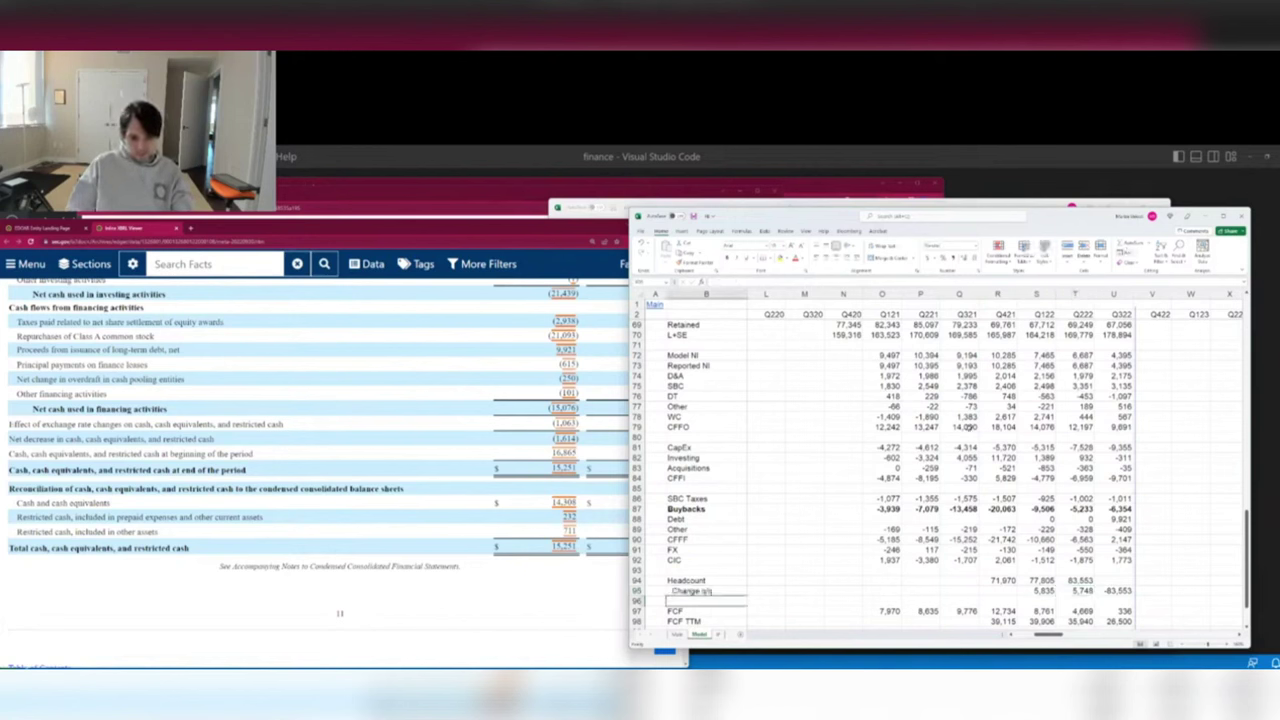
Look up headcount in the 10-Q, enter 87,314 for Q322, and compare with Q421's 71,970.
{"action": "key", "text": "alt+Tab"}
{"action": "key", "text": "ctrl+f"}
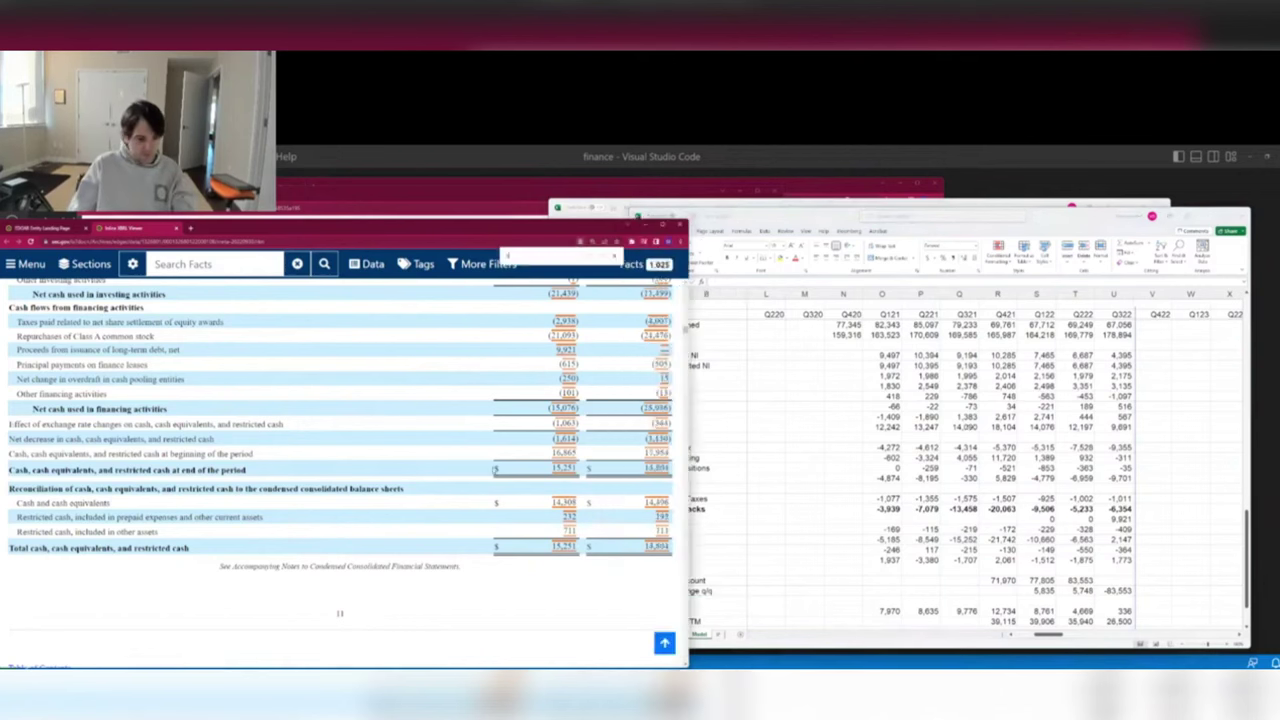
{"action": "type", "text": "headcount"}
{"action": "key", "text": "Return"}
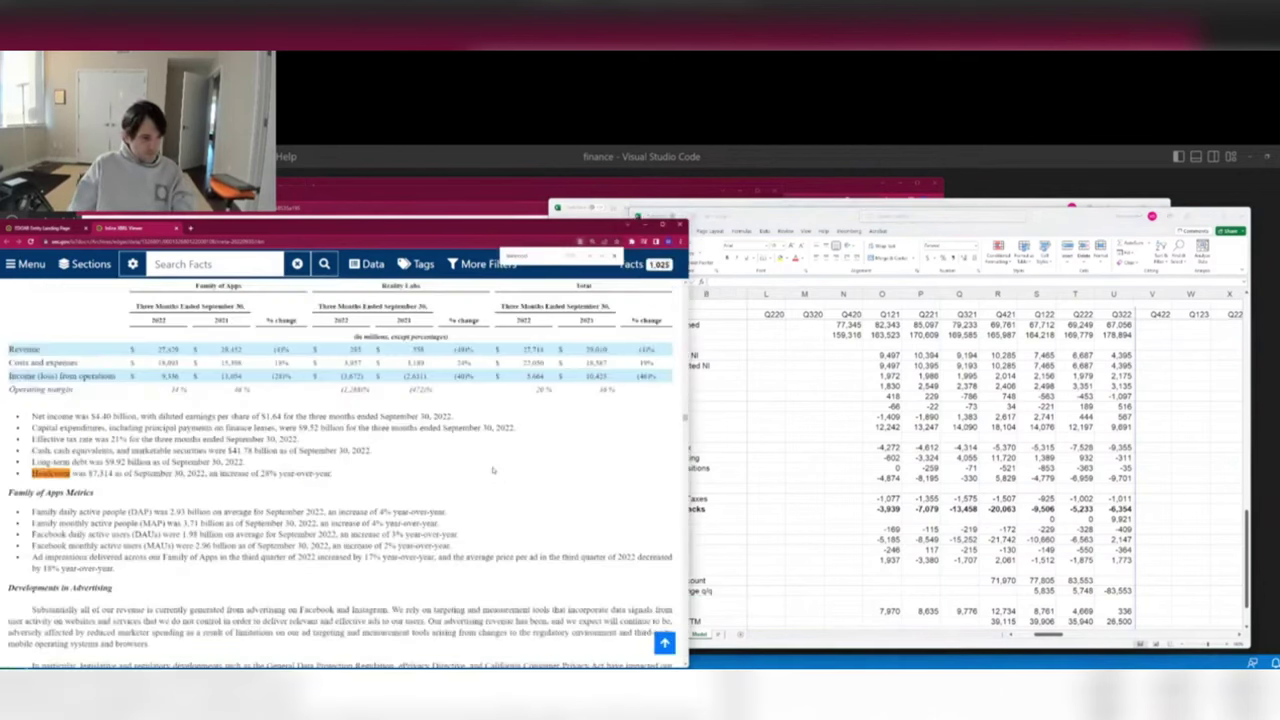
{"action": "key", "text": "Escape"}
{"action": "key", "text": "alt+Tab"}
{"action": "key", "text": "alt+Tab"}
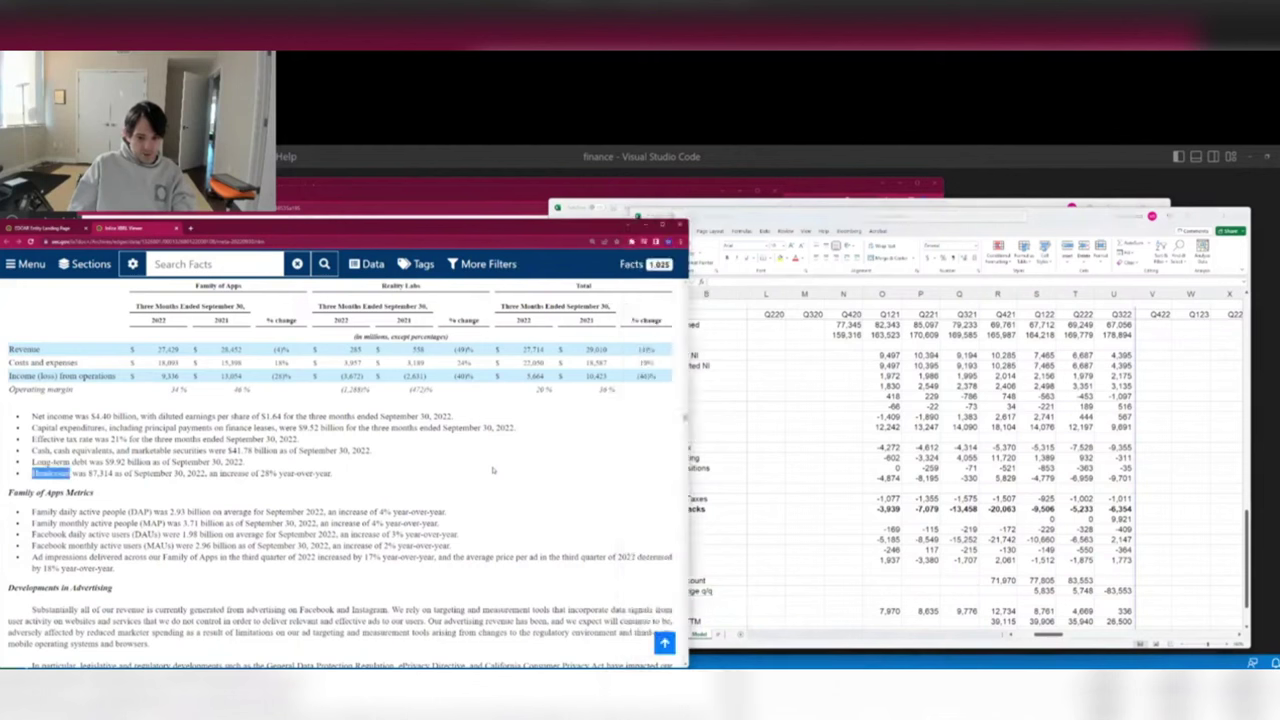
{"action": "key", "text": "alt+Tab"}
{"action": "left_click", "coordinate": [1112, 580]}
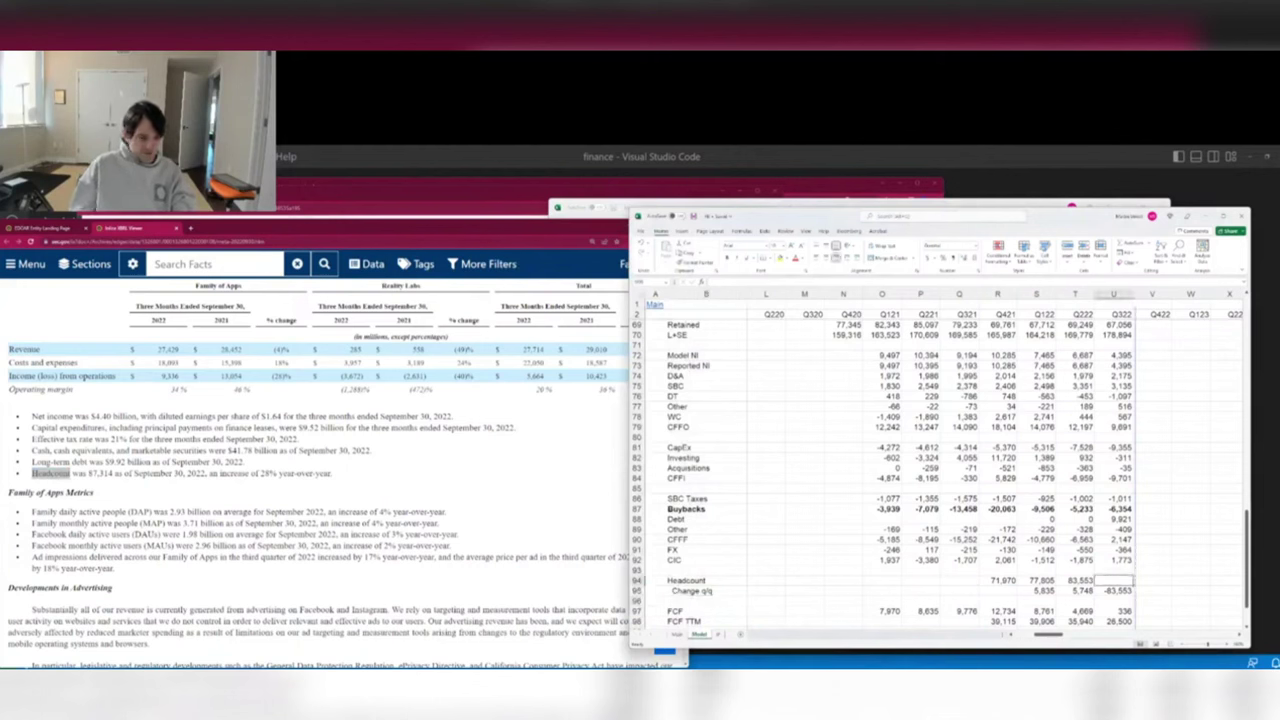
{"action": "type", "text": "87314"}
{"action": "key", "text": "Return"}
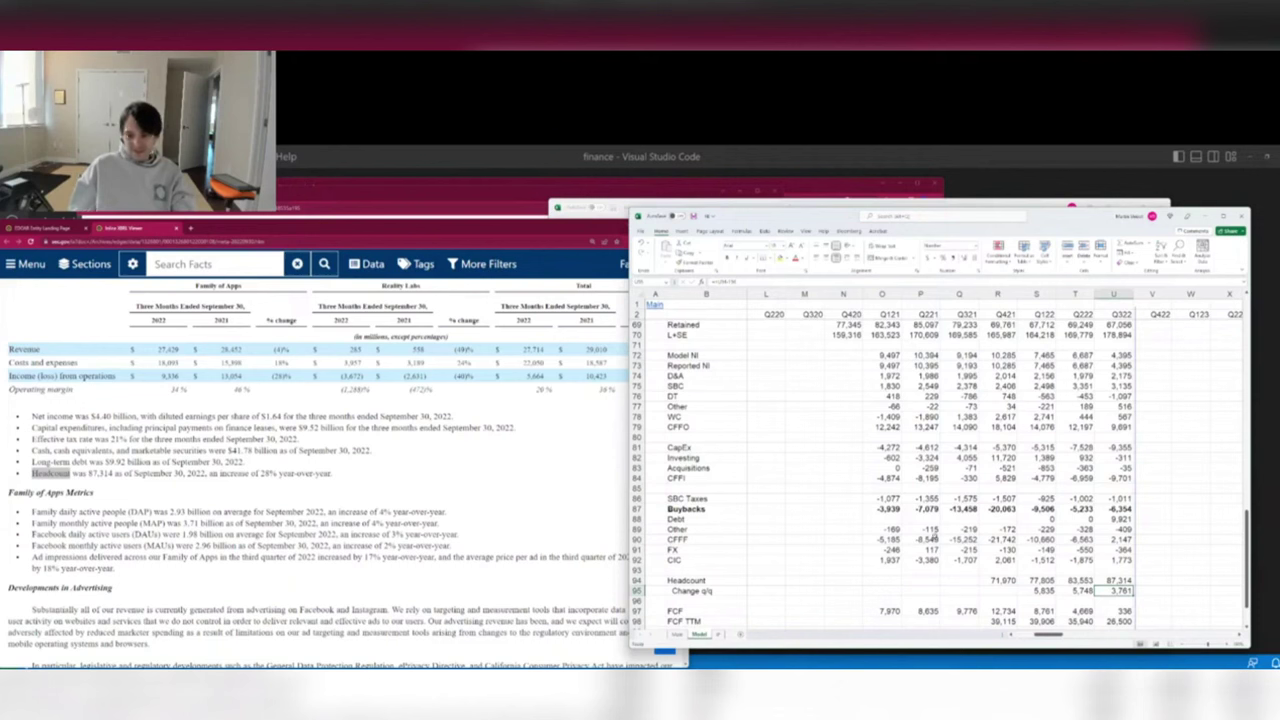
{"action": "key", "text": "Left"}
{"action": "key", "text": "Up"}
{"action": "key", "text": "Left"}
{"action": "key", "text": "Left"}
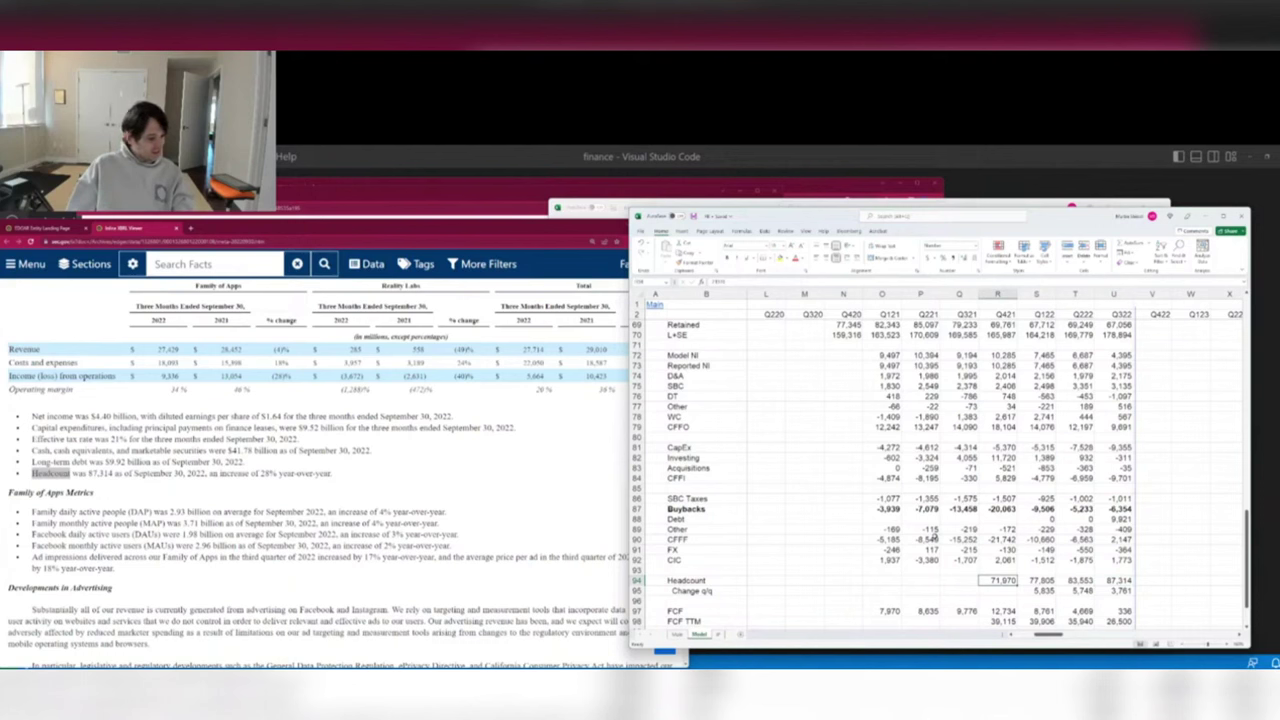
{"action": "key", "text": "Right"}
{"action": "key", "text": "Right"}
{"action": "key", "text": "Right"}
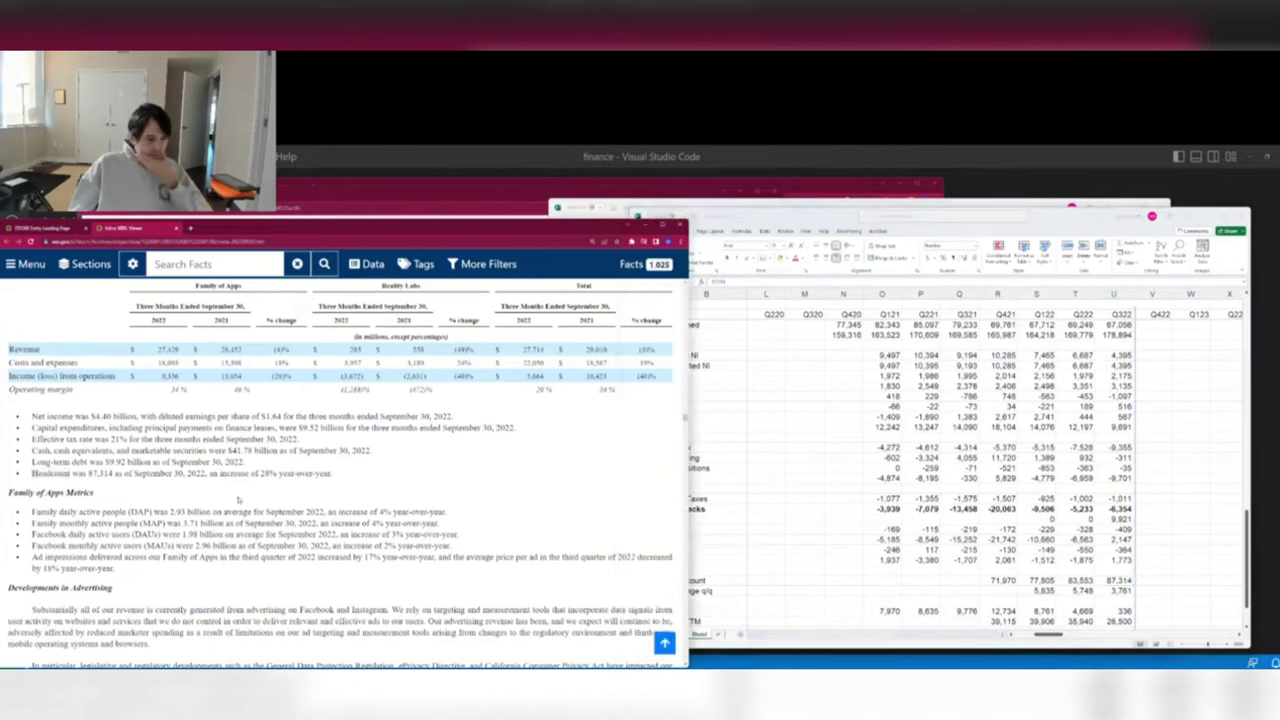
Close the 10-Q and open Meta's November 9, 2022 8-K from the EDGAR results.
{"action": "left_click", "coordinate": [610, 500]}
{"action": "scroll", "coordinate": [255, 497], "scroll_direction": "down", "scroll_amount": 10}
{"action": "scroll", "coordinate": [255, 497], "scroll_direction": "down", "scroll_amount": 5}
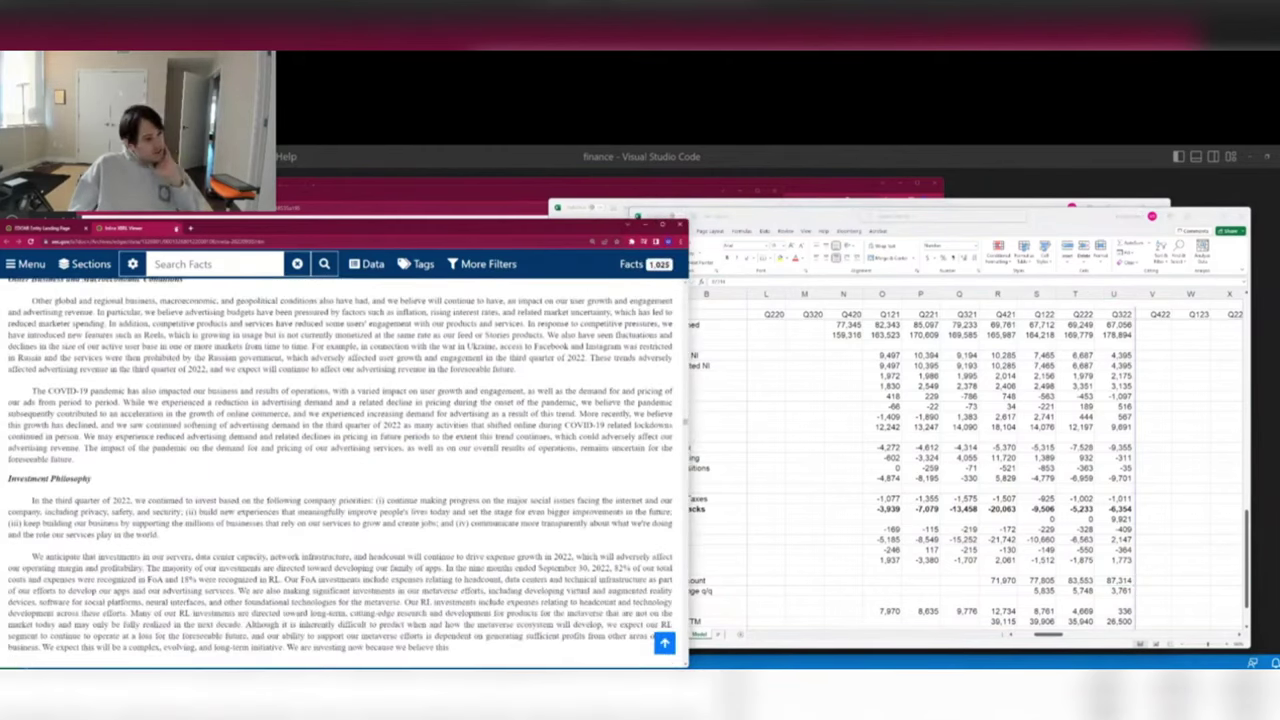
{"action": "left_click", "coordinate": [176, 228]}
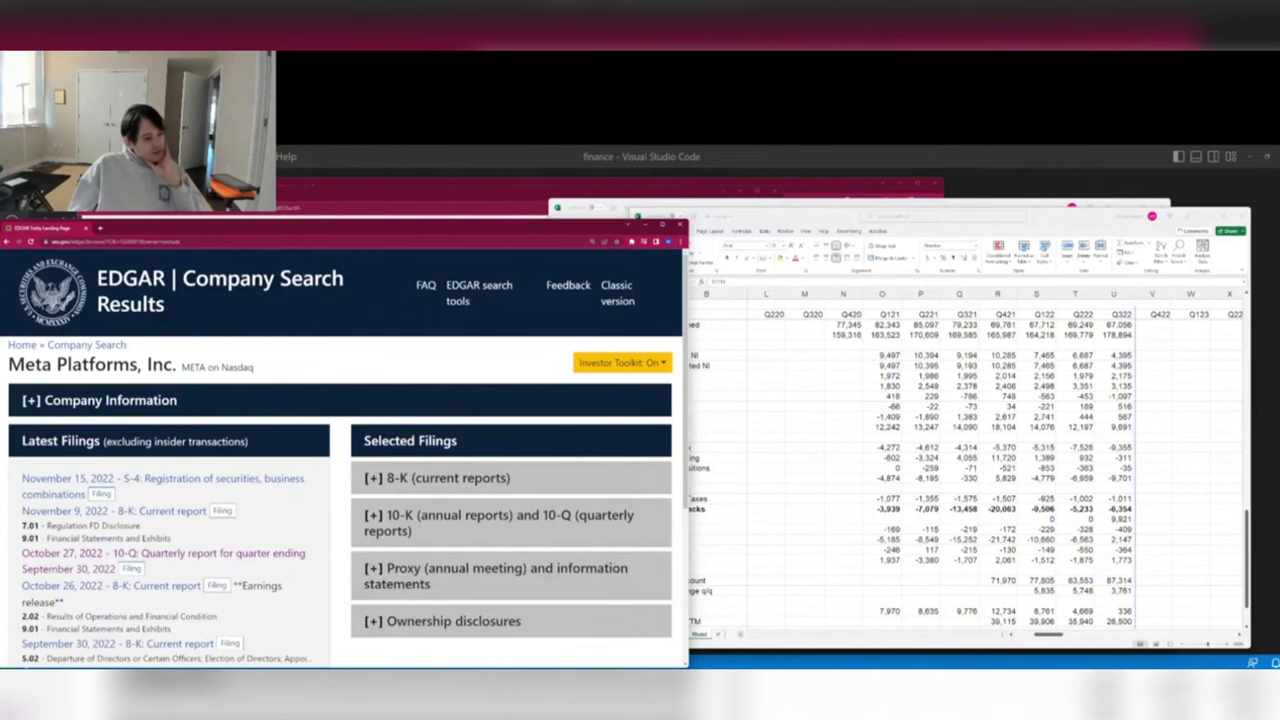
{"action": "left_click", "coordinate": [170, 511]}
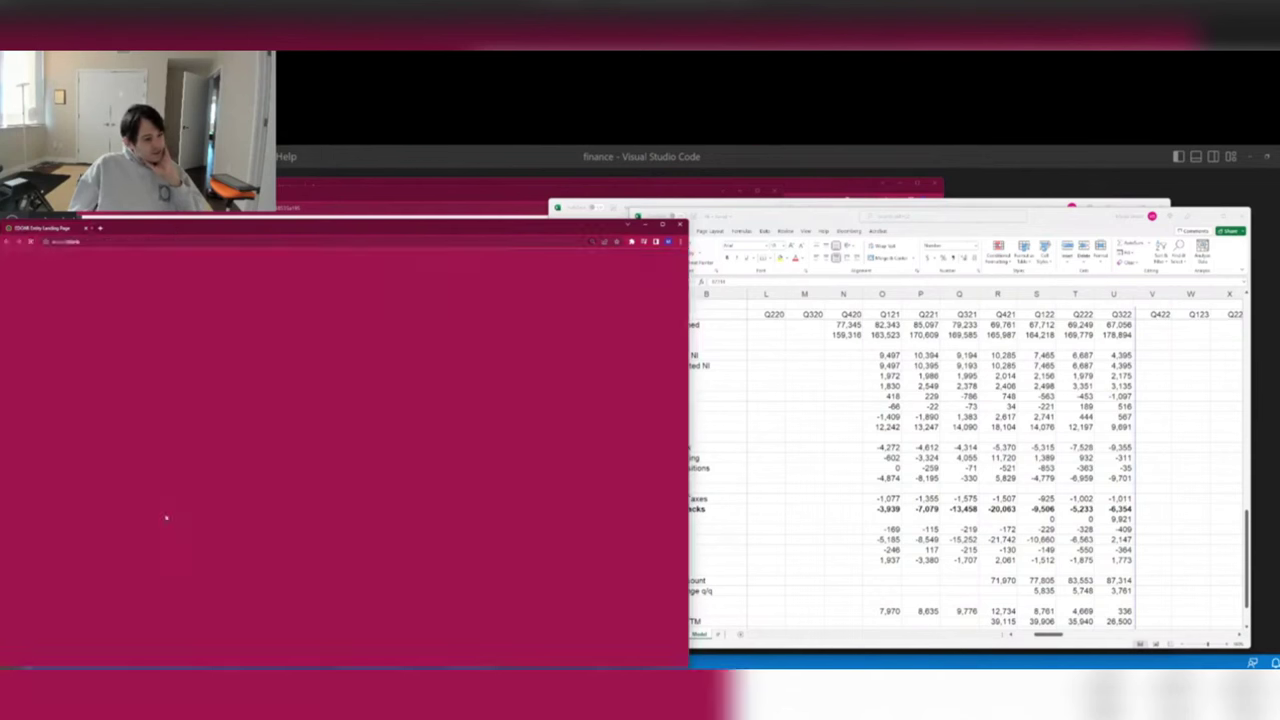
Read the Item 7.01 sentence announcing the planned layoff, then return to the spreadsheet.
{"action": "scroll", "coordinate": [292, 513], "scroll_direction": "down", "scroll_amount": 5}
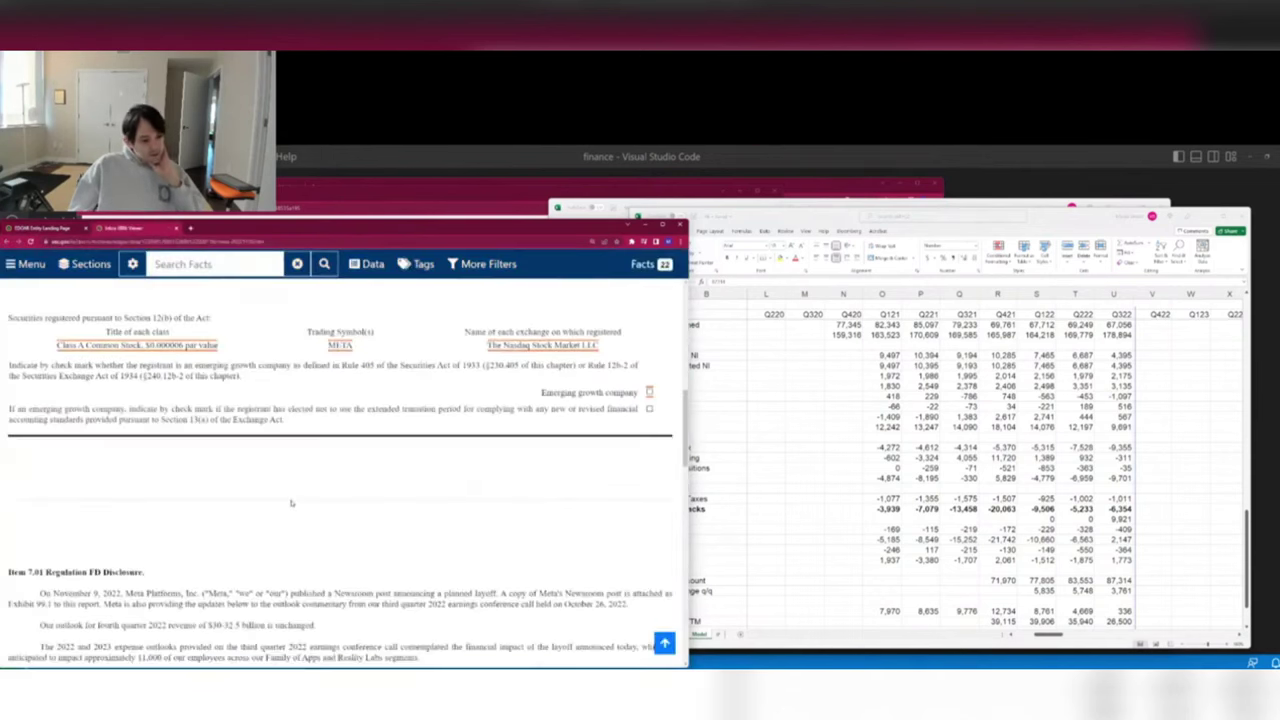
{"action": "scroll", "coordinate": [291, 503], "scroll_direction": "down", "scroll_amount": 5}
{"action": "left_click_drag", "start_coordinate": [82, 366], "coordinate": [383, 354]}
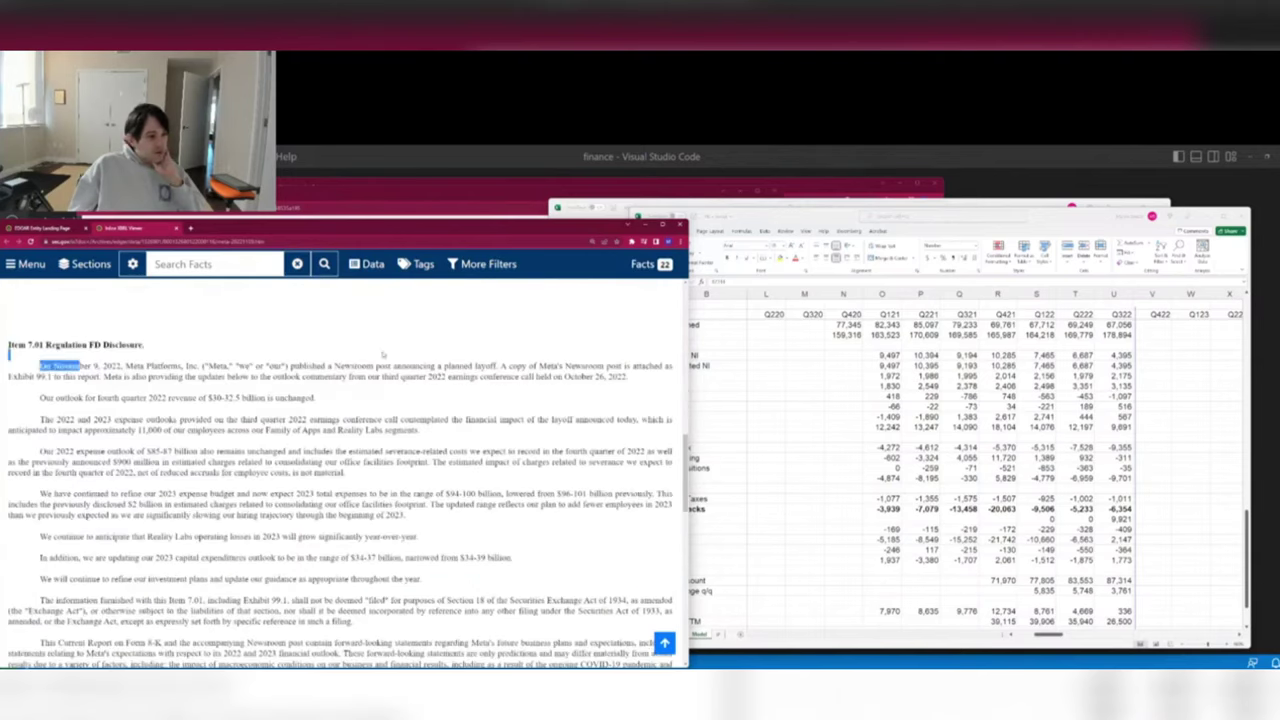
{"action": "left_click_drag", "start_coordinate": [80, 366], "coordinate": [502, 366]}
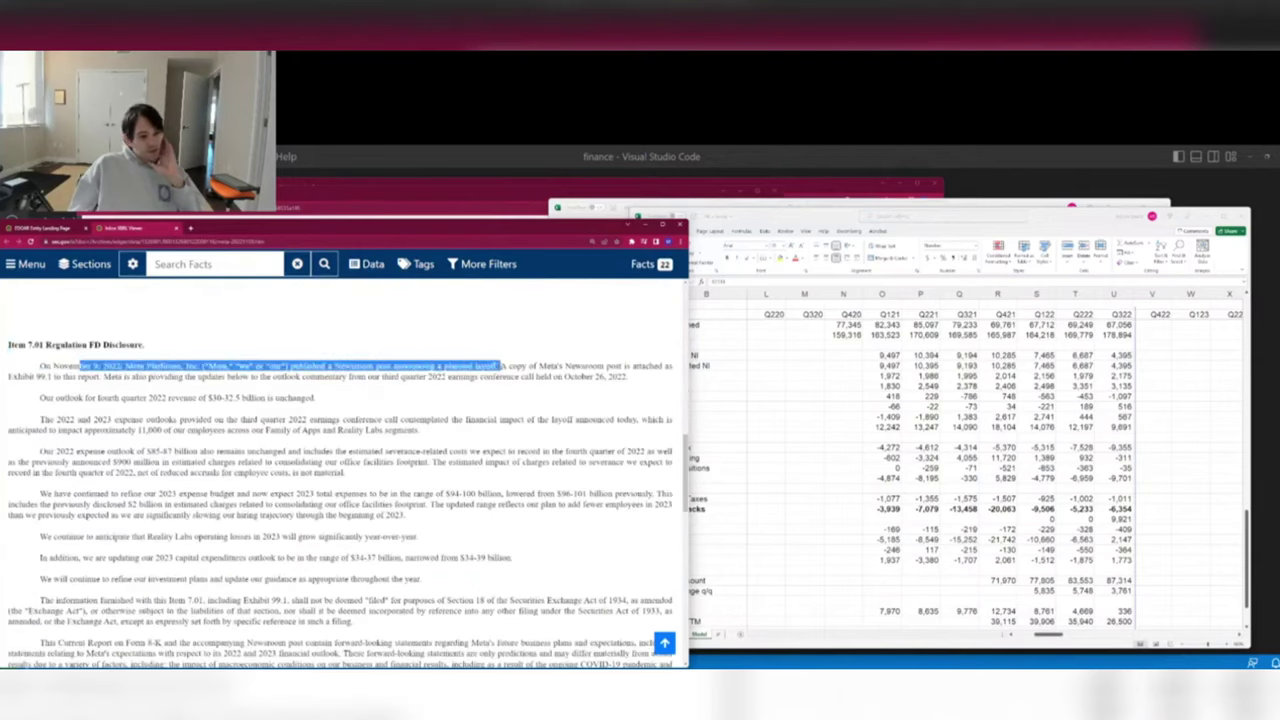
{"action": "left_click", "coordinate": [502, 366]}
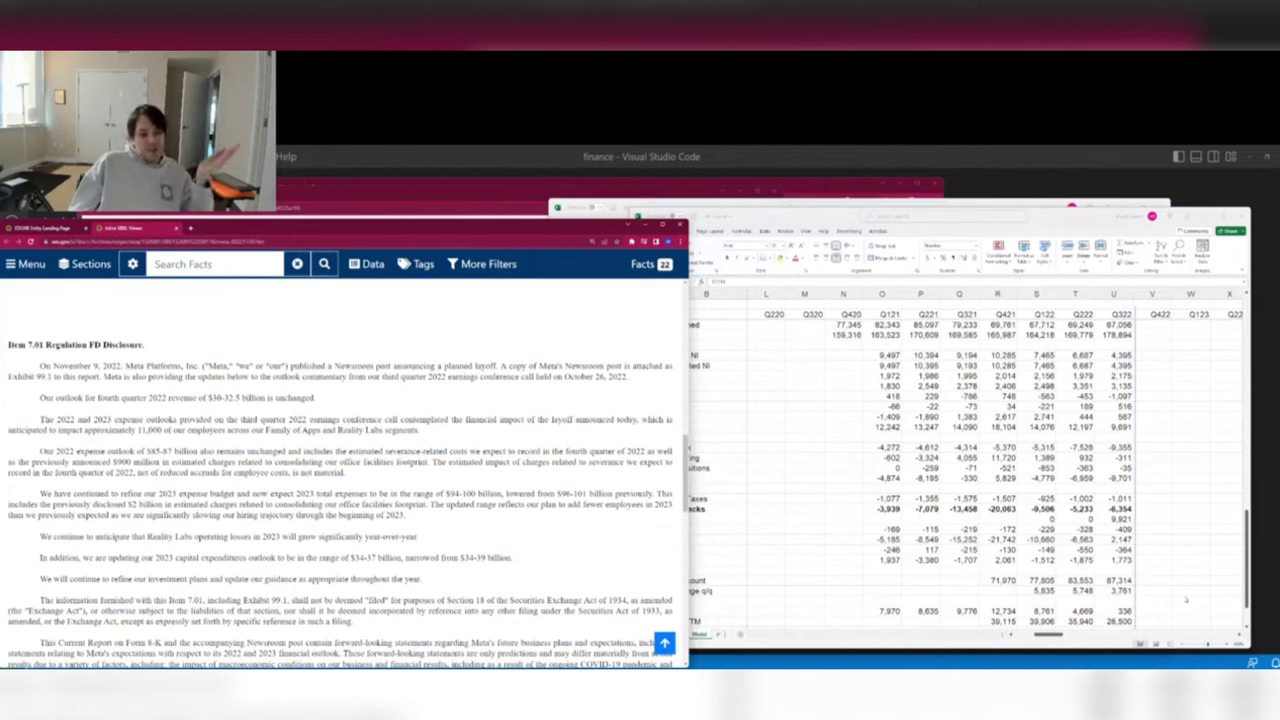
{"action": "left_click", "coordinate": [1130, 580]}
{"action": "scroll", "coordinate": [1137, 590], "scroll_direction": "down", "scroll_amount": 6}
{"action": "scroll", "coordinate": [1100, 470], "scroll_direction": "up", "scroll_amount": 2, "text": "ctrl"}
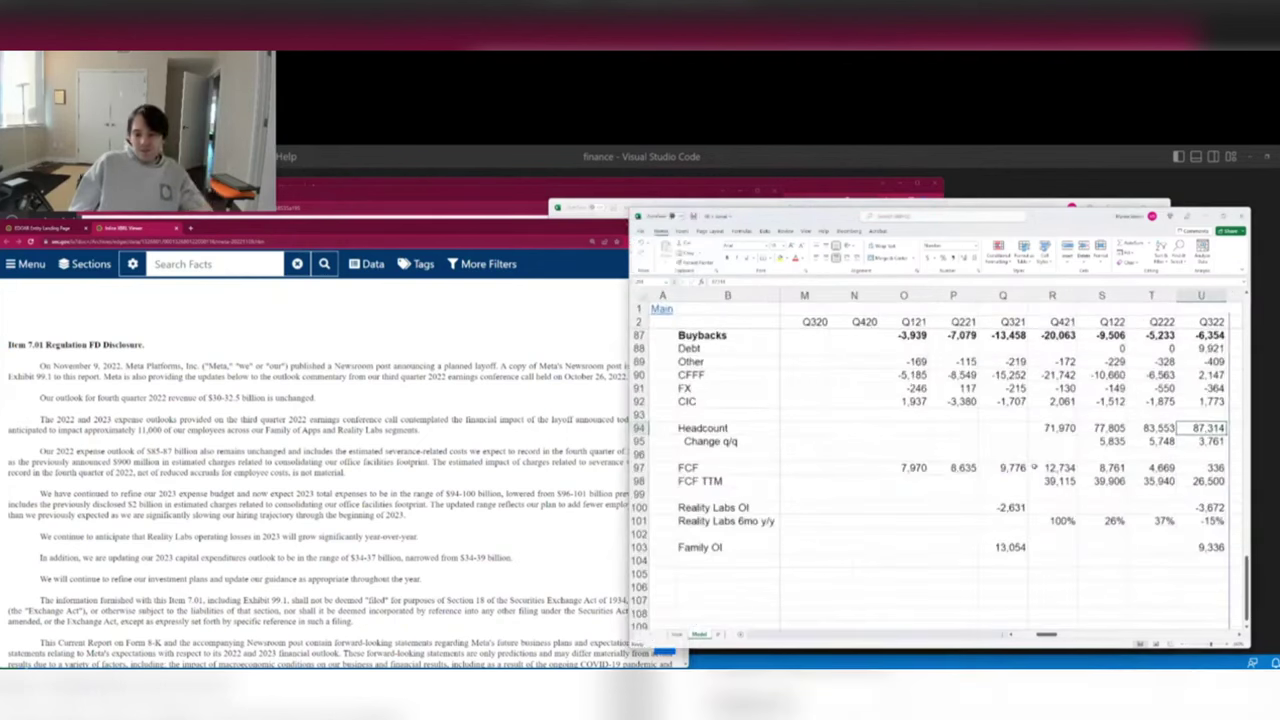
Check the Q322 Headcount in U94 and the empty Q422 cell V94, then bring the 8-K forward.
{"action": "left_click", "coordinate": [1003, 428]}
{"action": "scroll", "coordinate": [1100, 445], "scroll_direction": "right", "scroll_amount": 3}
{"action": "left_click", "coordinate": [1054, 427]}
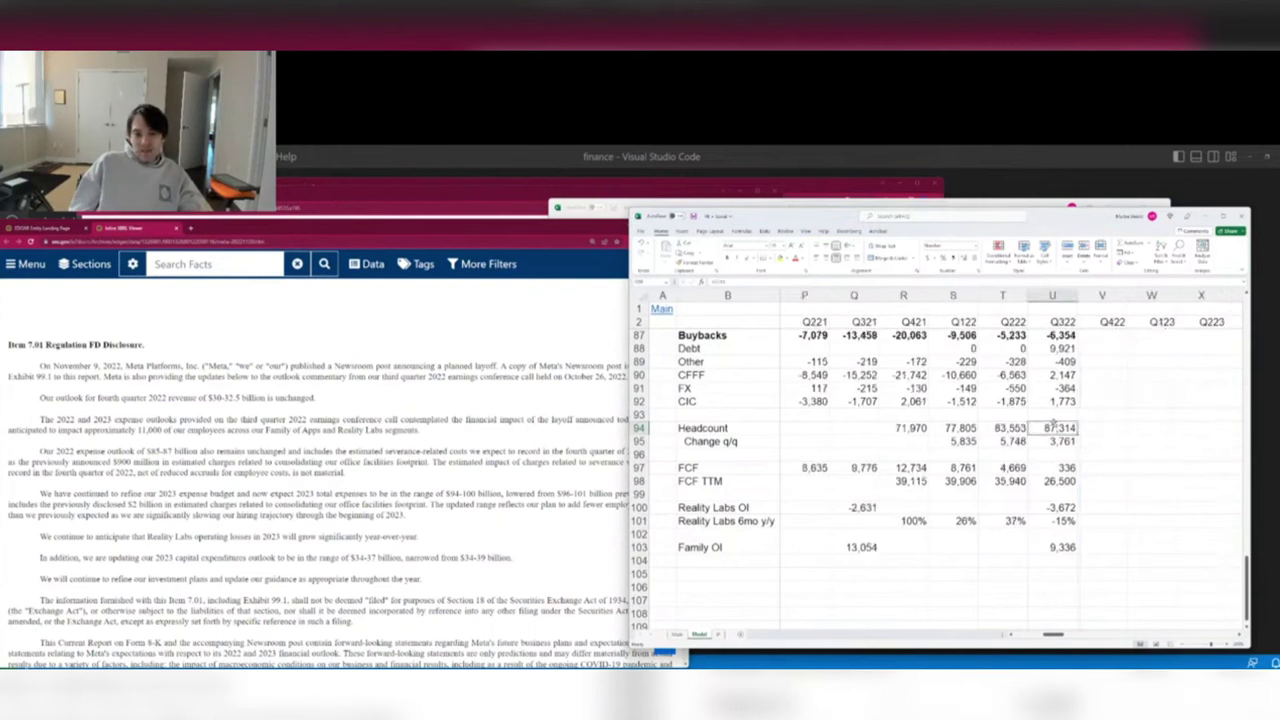
{"action": "left_click", "coordinate": [1110, 428]}
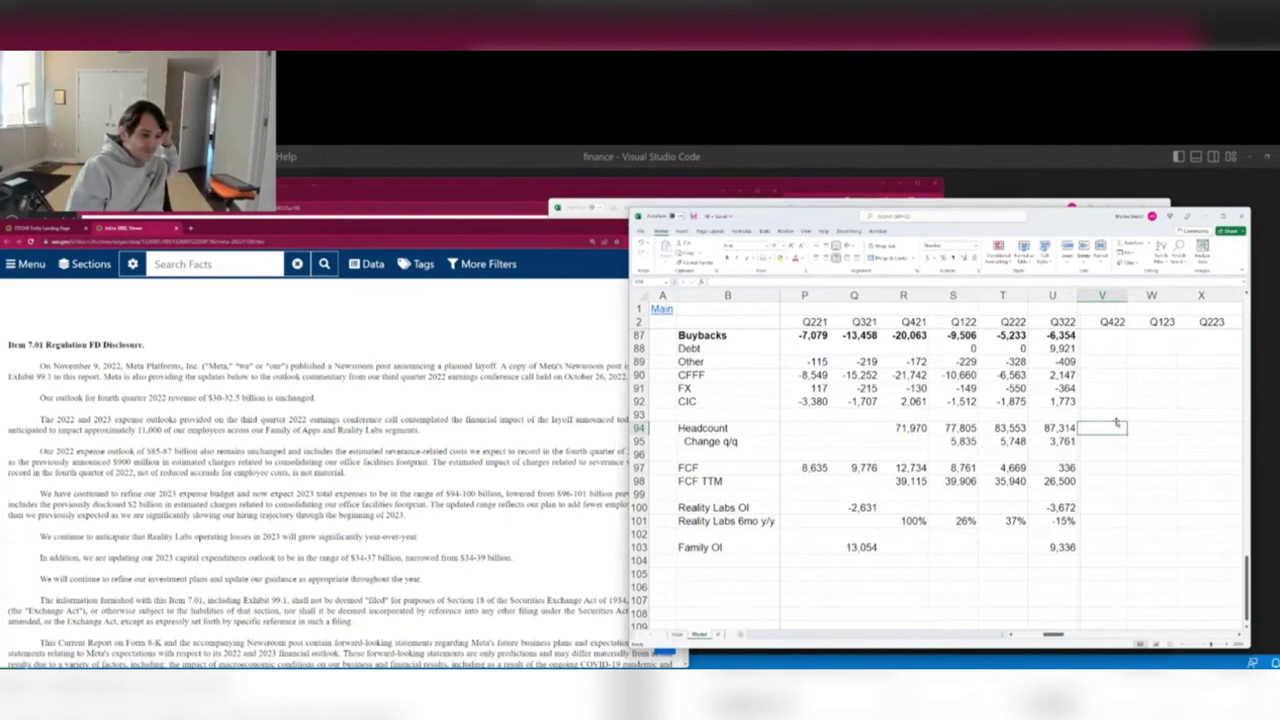
{"action": "left_click", "coordinate": [358, 411]}
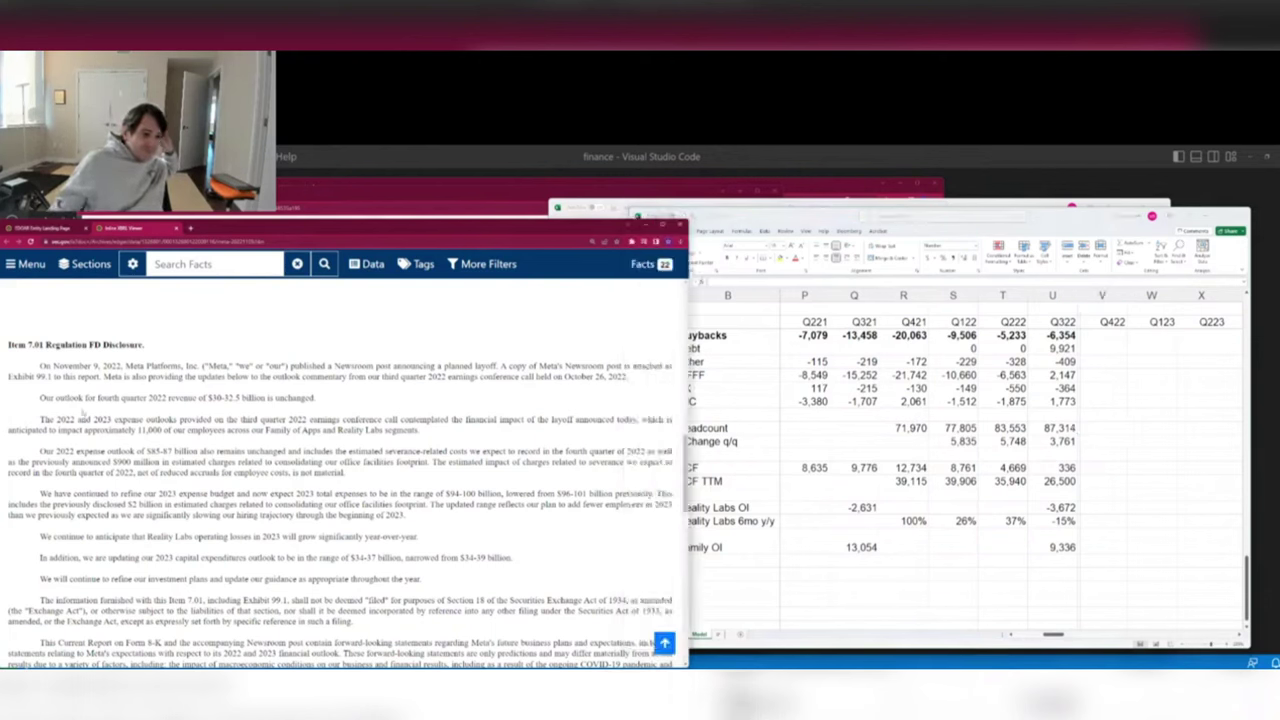
Review the 8-K's 2022–2023 expense outlook and open the November 9, 2022 Newsroom Post exhibit.
{"action": "left_click_drag", "start_coordinate": [38, 419], "coordinate": [481, 431]}
{"action": "left_click", "coordinate": [481, 429]}
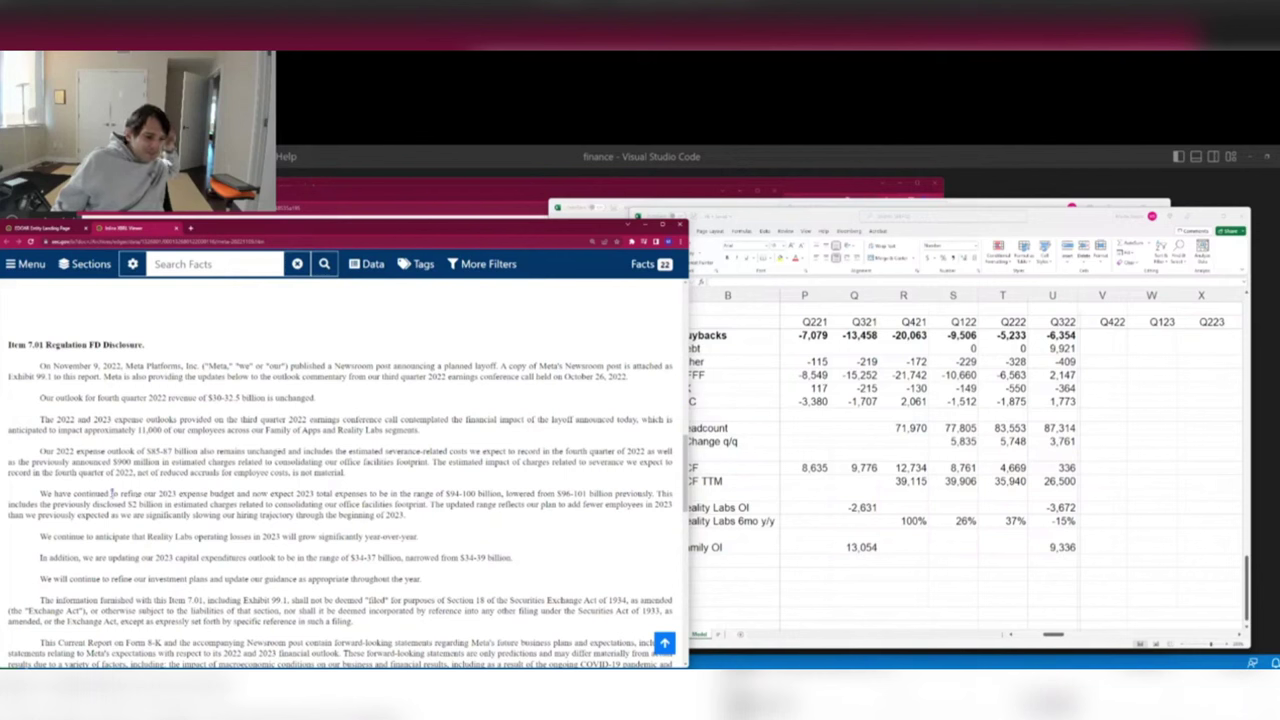
{"action": "left_click_drag", "start_coordinate": [112, 494], "coordinate": [443, 527]}
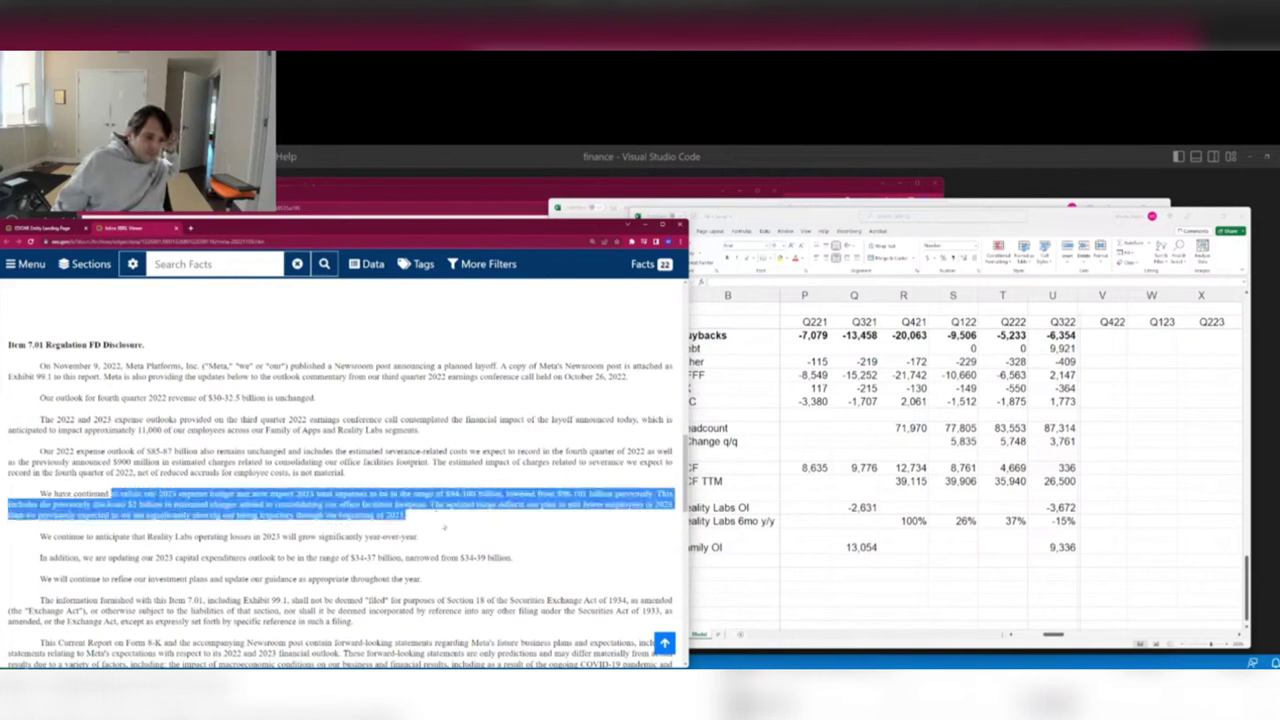
{"action": "left_click", "coordinate": [442, 527]}
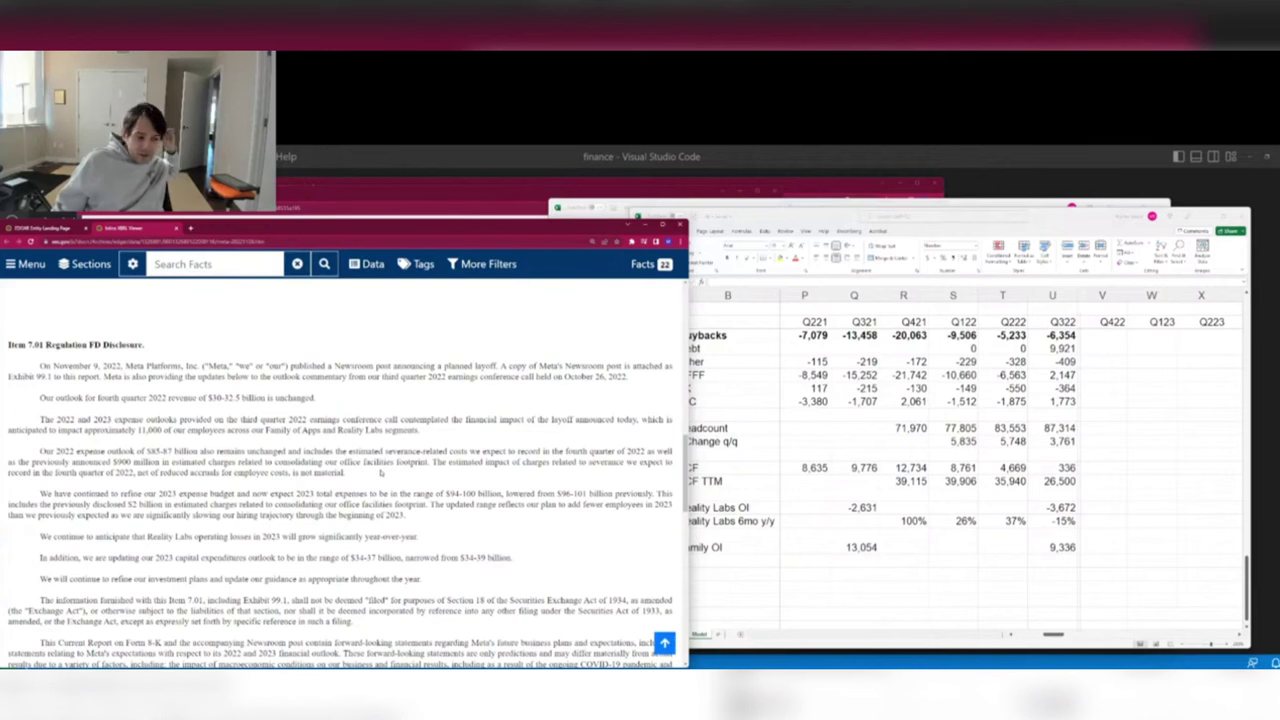
{"action": "scroll", "coordinate": [381, 474], "scroll_direction": "down", "scroll_amount": 5}
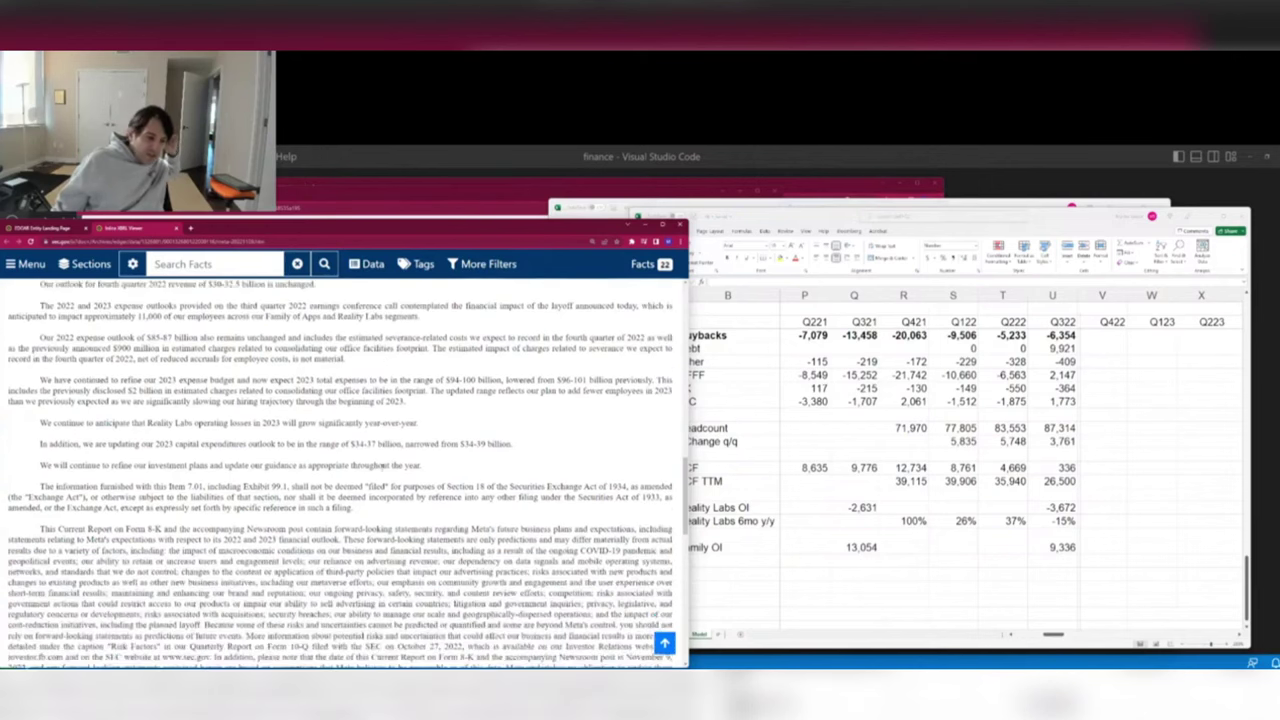
{"action": "scroll", "coordinate": [381, 466], "scroll_direction": "down", "scroll_amount": 3}
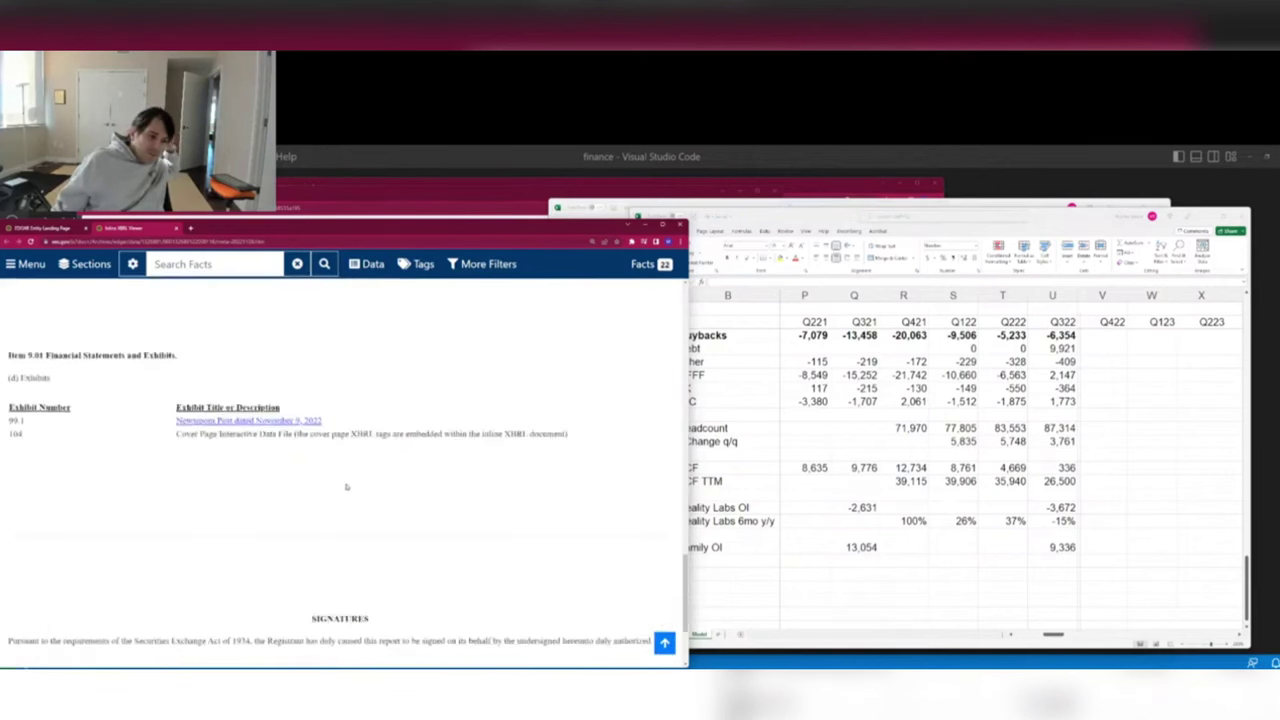
{"action": "left_click", "coordinate": [295, 421]}
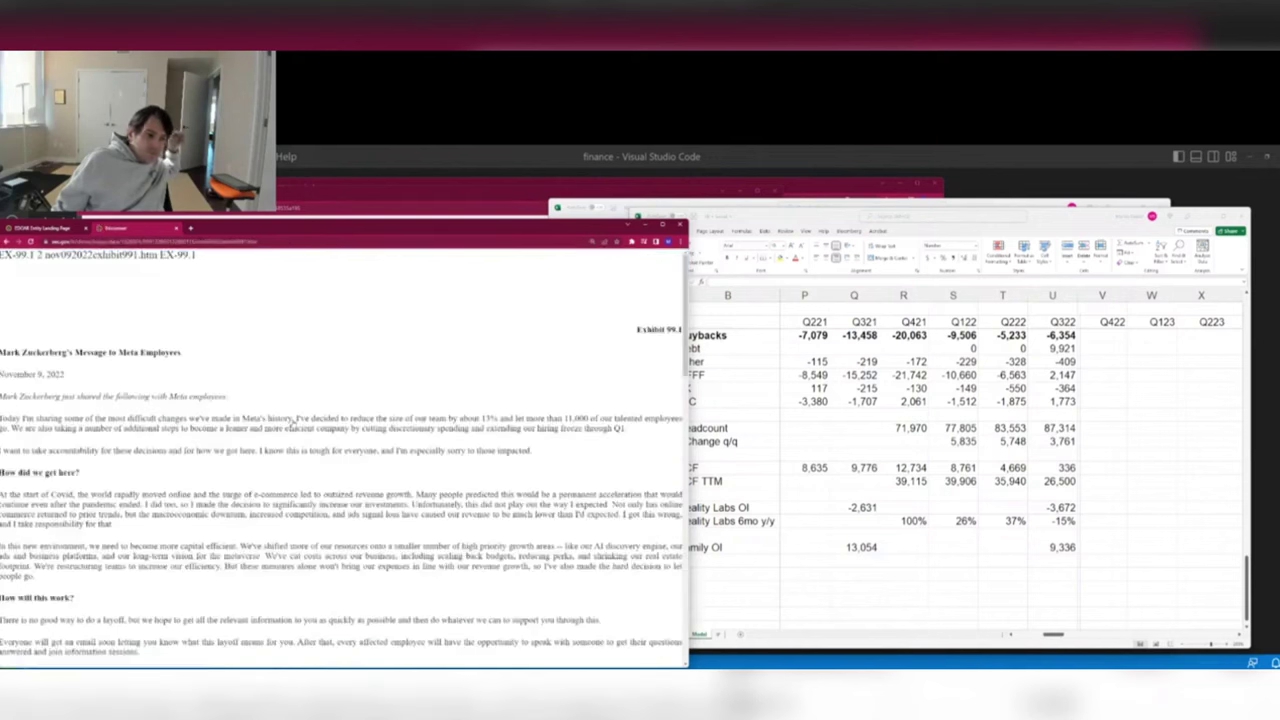
{"action": "left_click_drag", "start_coordinate": [18, 397], "coordinate": [247, 400]}
{"action": "left_click", "coordinate": [247, 400]}
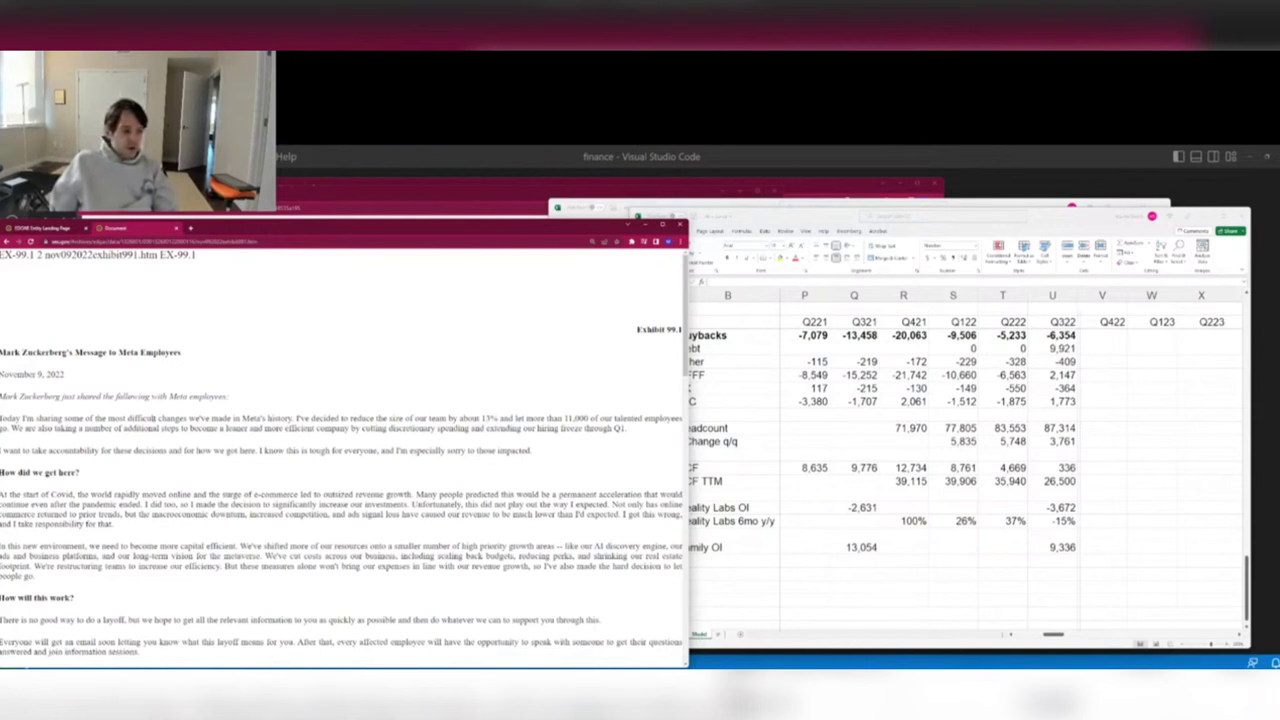
{"action": "left_click_drag", "start_coordinate": [260, 231], "coordinate": [305, 228]}
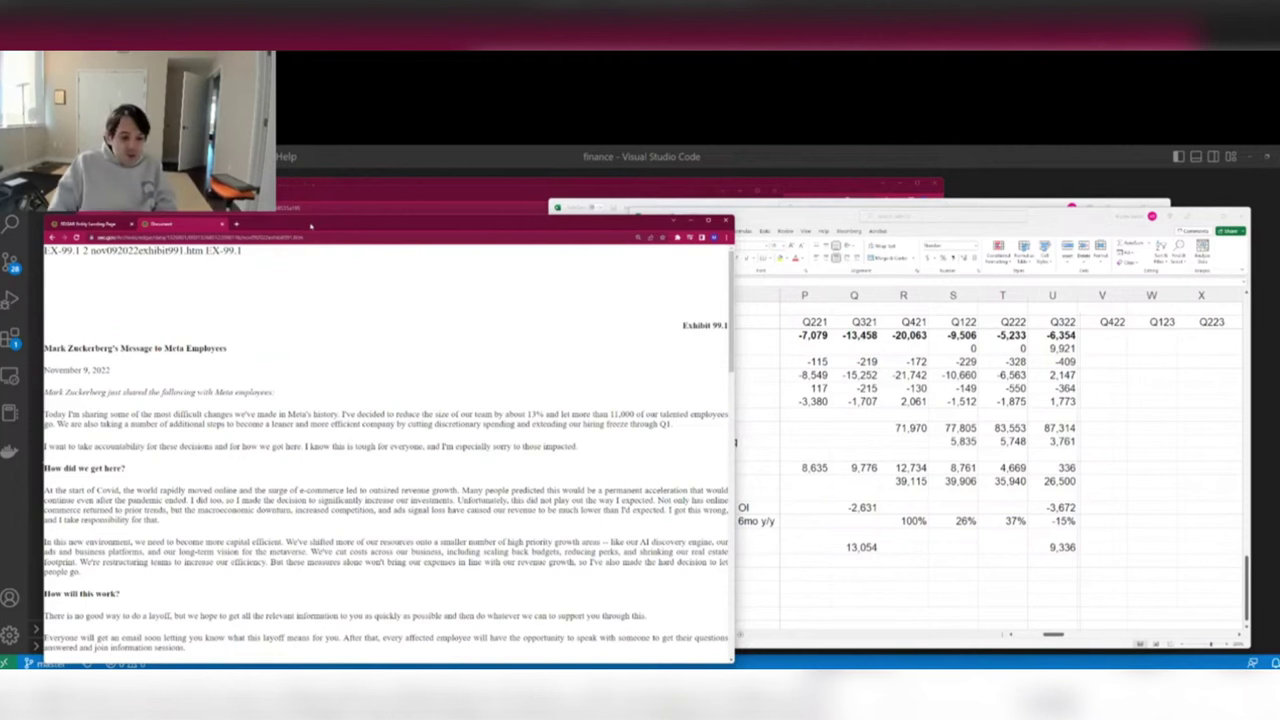
{"action": "key", "text": "Down"}
{"action": "key", "text": "Down"}
{"action": "key", "text": "Down"}
{"action": "key", "text": "Down"}
{"action": "key", "text": "Down"}
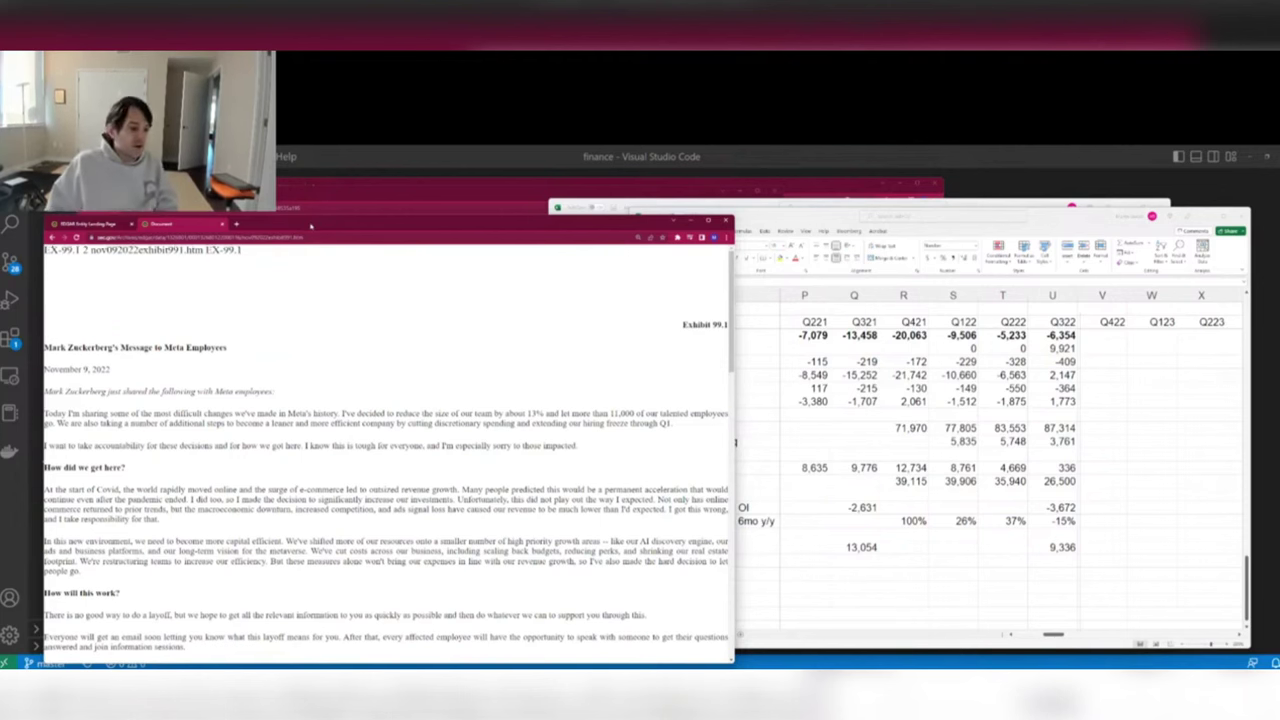
{"action": "key", "text": "Down"}
{"action": "key", "text": "Down"}
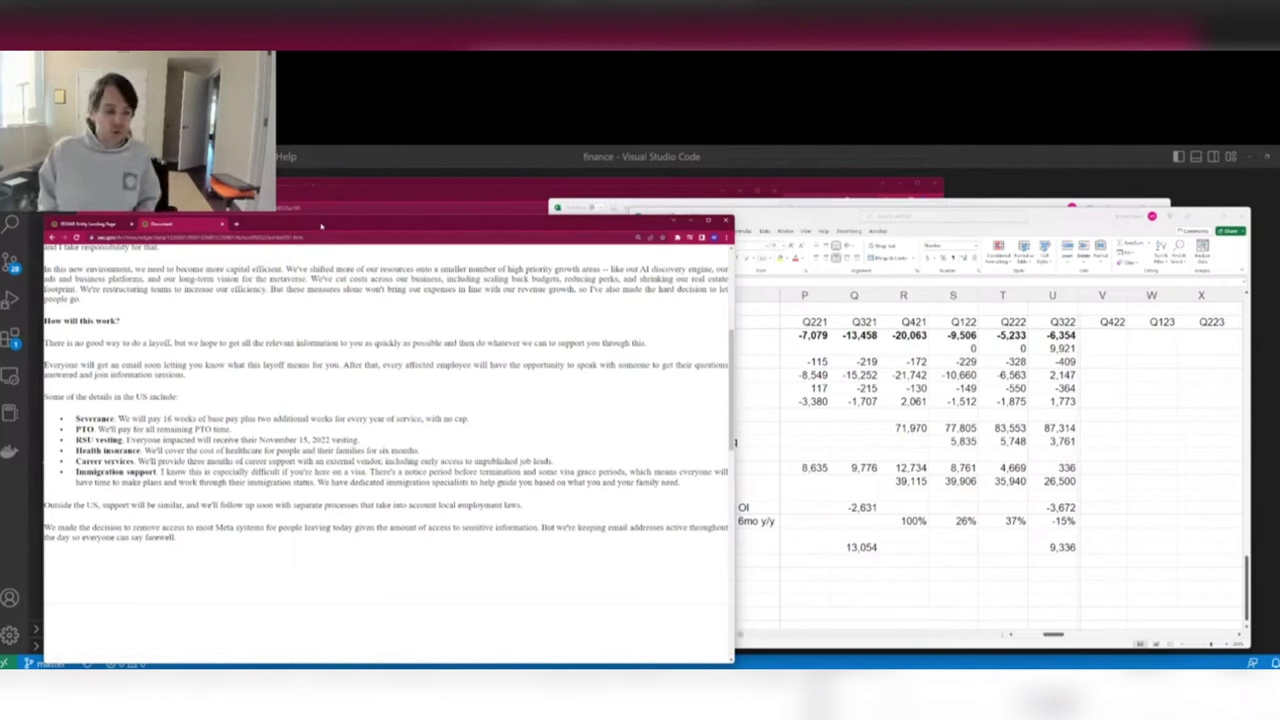
{"action": "key", "text": "Down"}
{"action": "key", "text": "Down"}
{"action": "key", "text": "Down"}
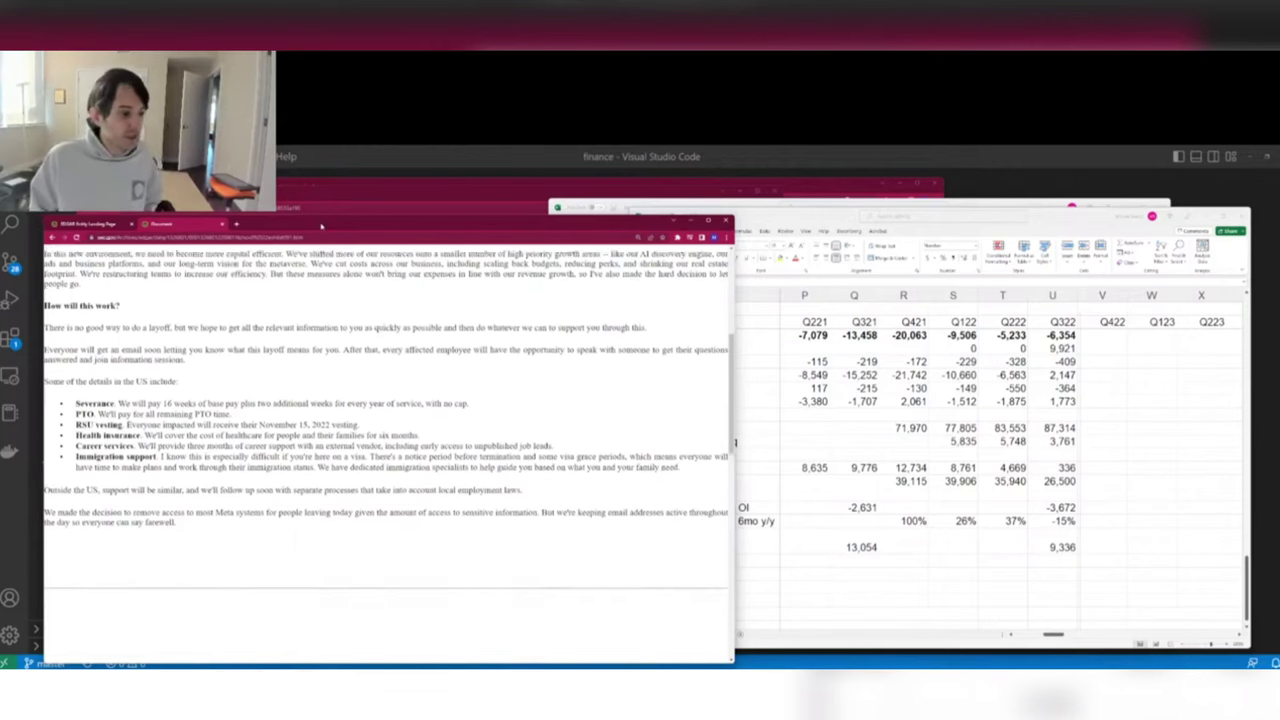
{"action": "key", "text": "Down"}
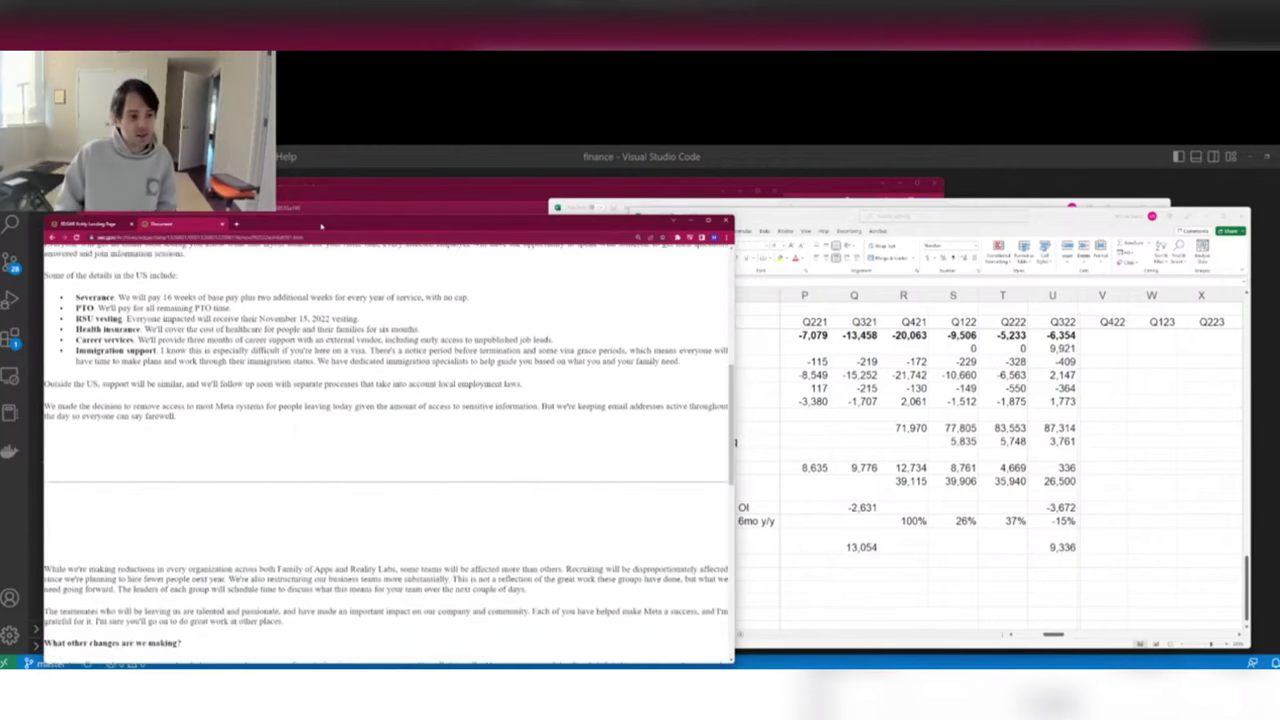
{"action": "key", "text": "Up"}
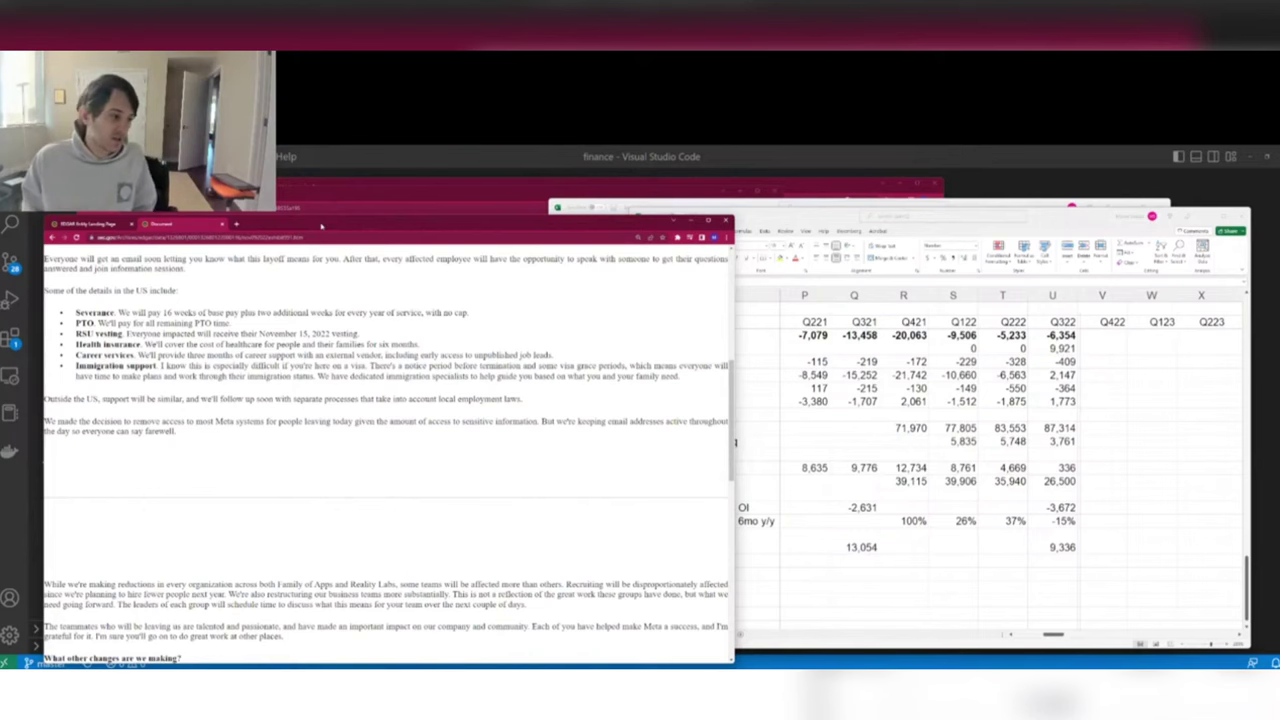
{"action": "key", "text": "Down"}
{"action": "key", "text": "Down"}
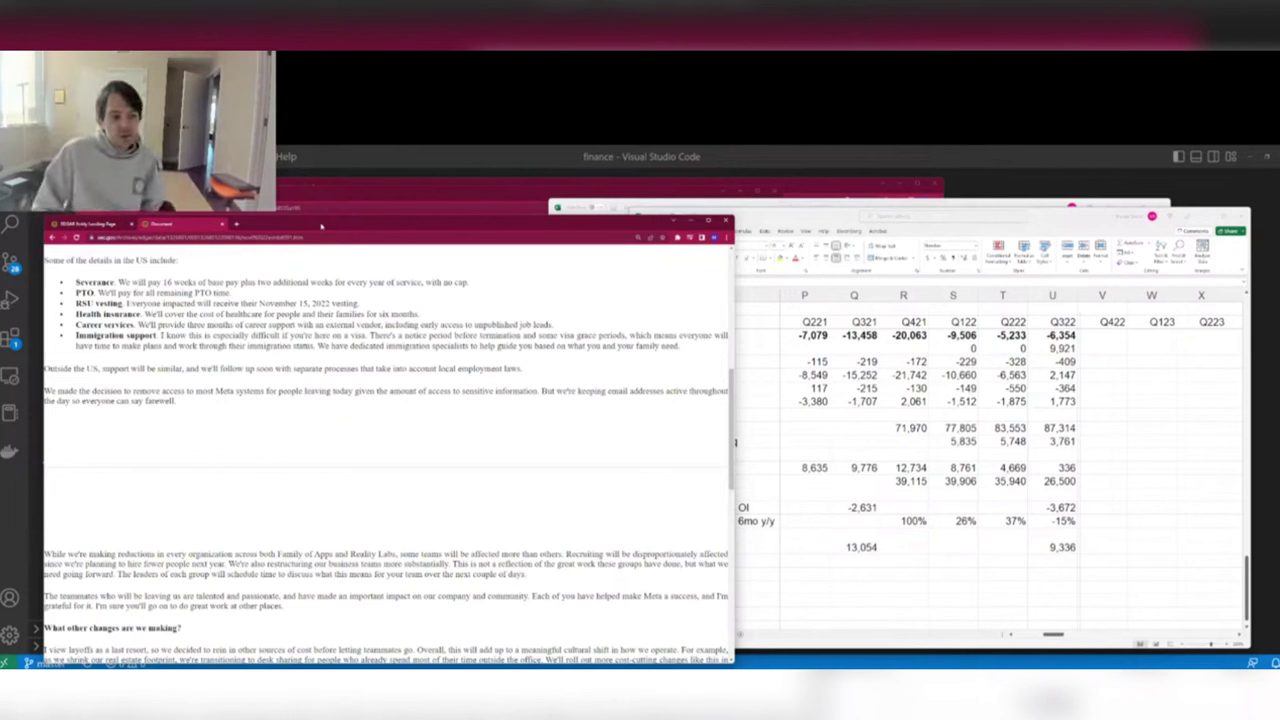
{"action": "scroll", "coordinate": [321, 227], "scroll_direction": "down", "scroll_amount": 1}
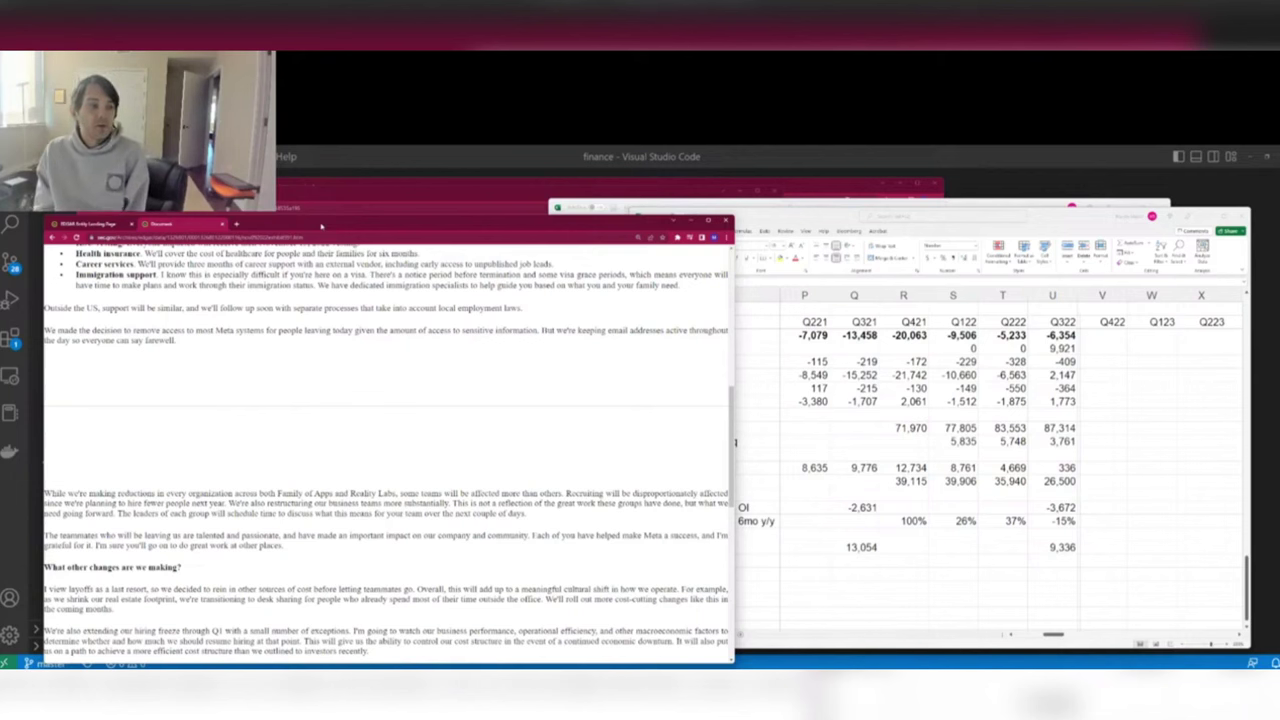
{"action": "scroll", "coordinate": [321, 227], "scroll_direction": "down", "scroll_amount": 1}
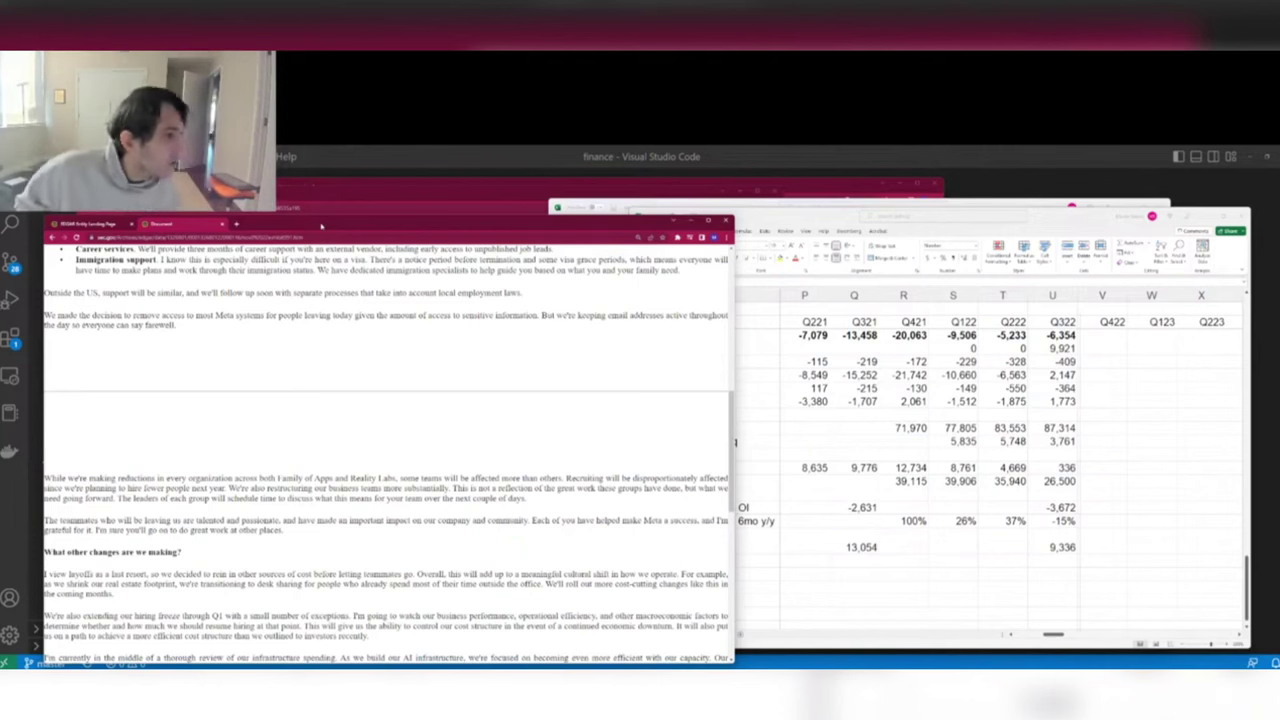
{"action": "key", "text": "Down"}
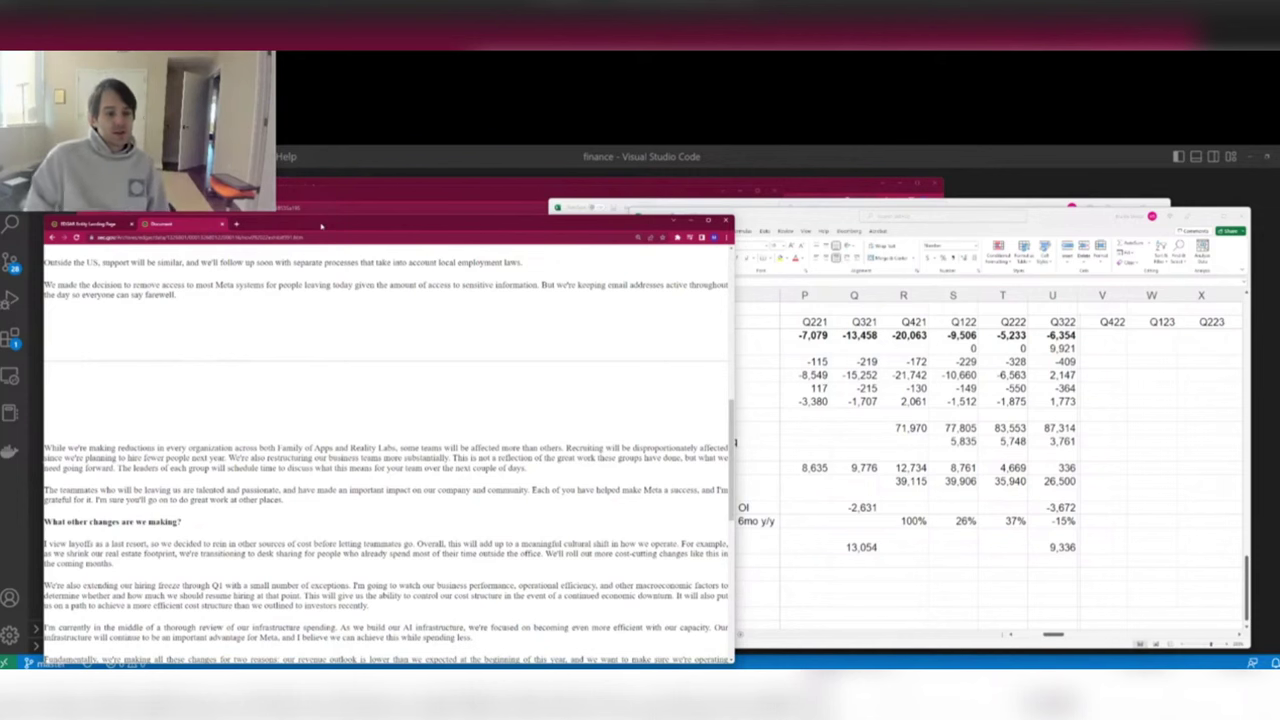
{"action": "key", "text": "Down"}
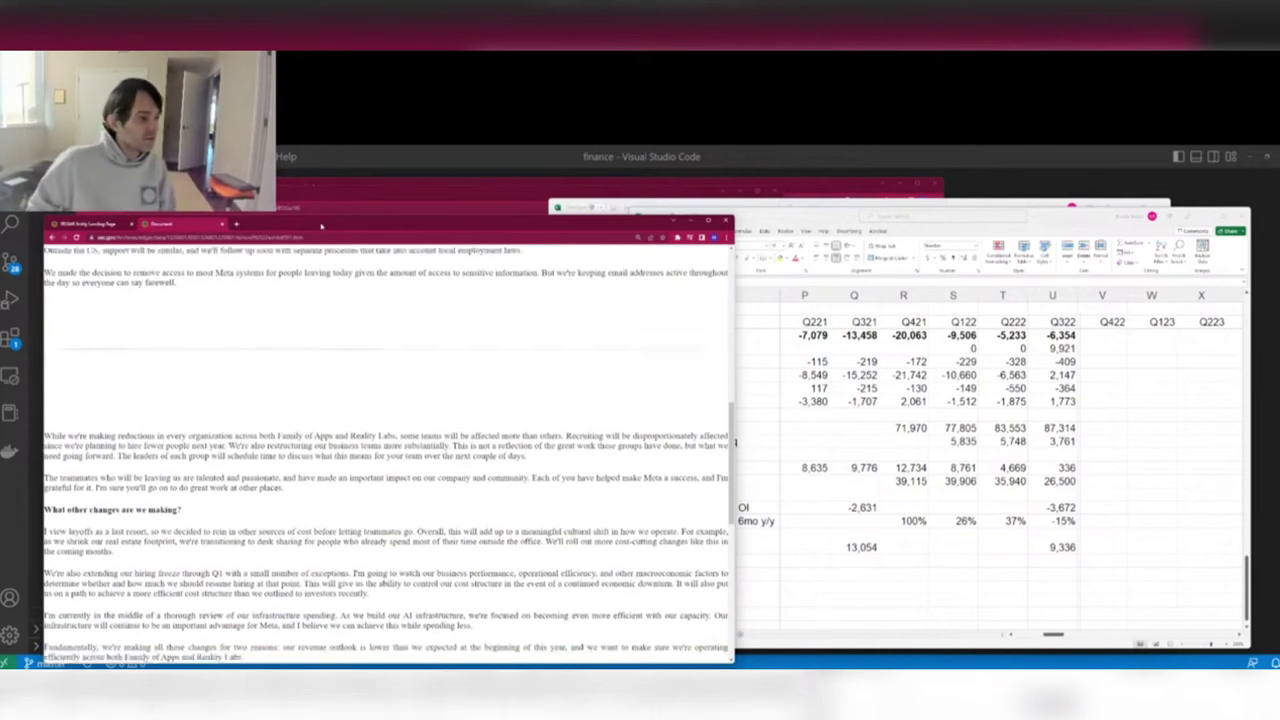
{"action": "key", "text": "Down"}
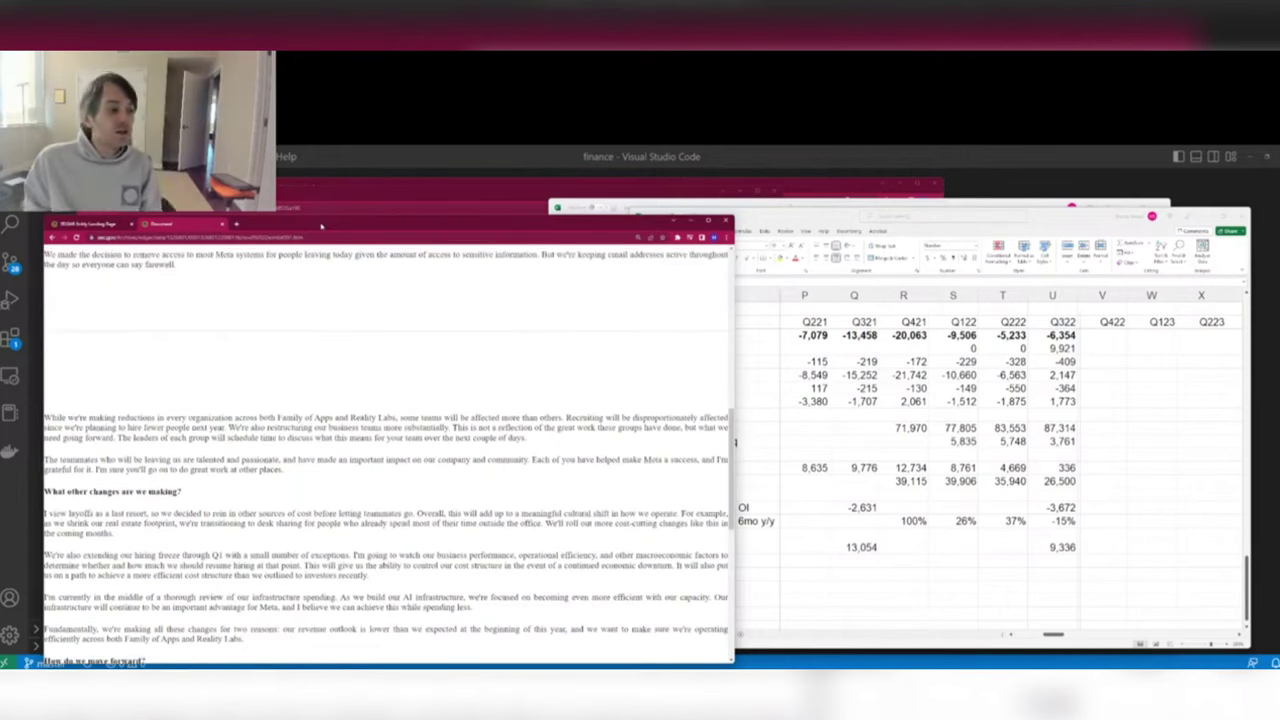
{"action": "key", "text": "Down"}
{"action": "key", "text": "Down"}
{"action": "key", "text": "Down"}
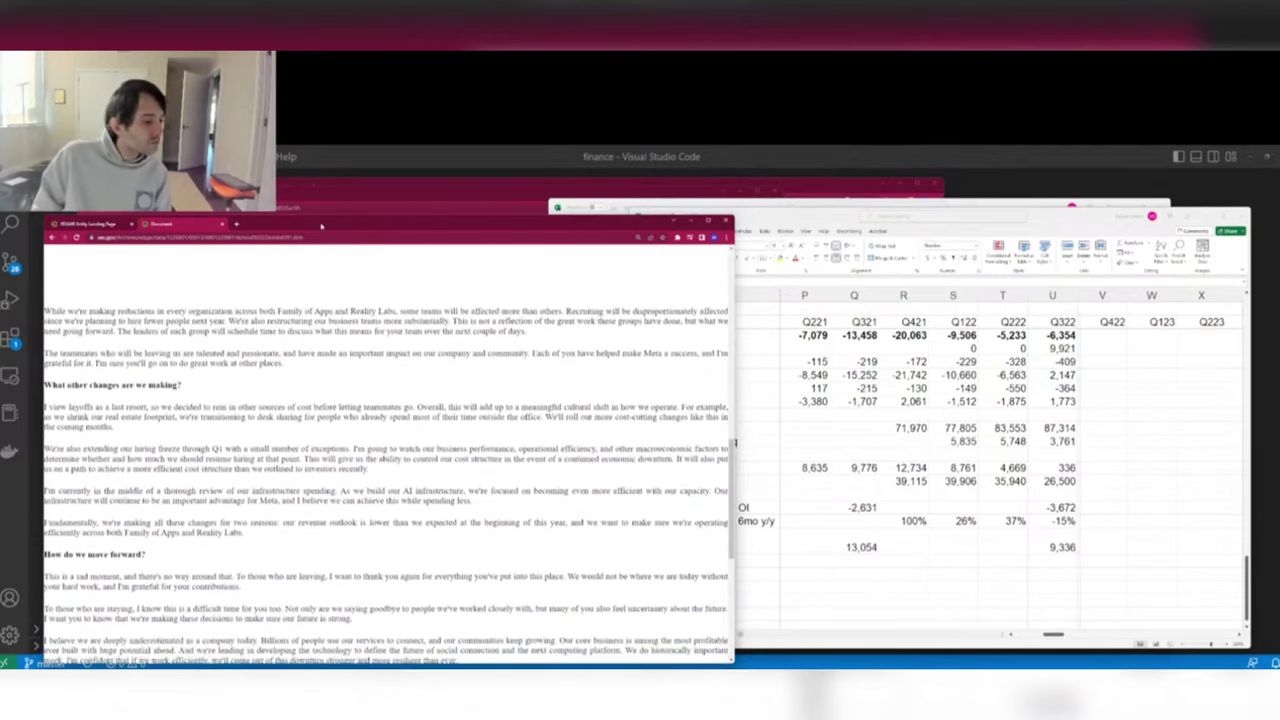
{"action": "key", "text": "Down"}
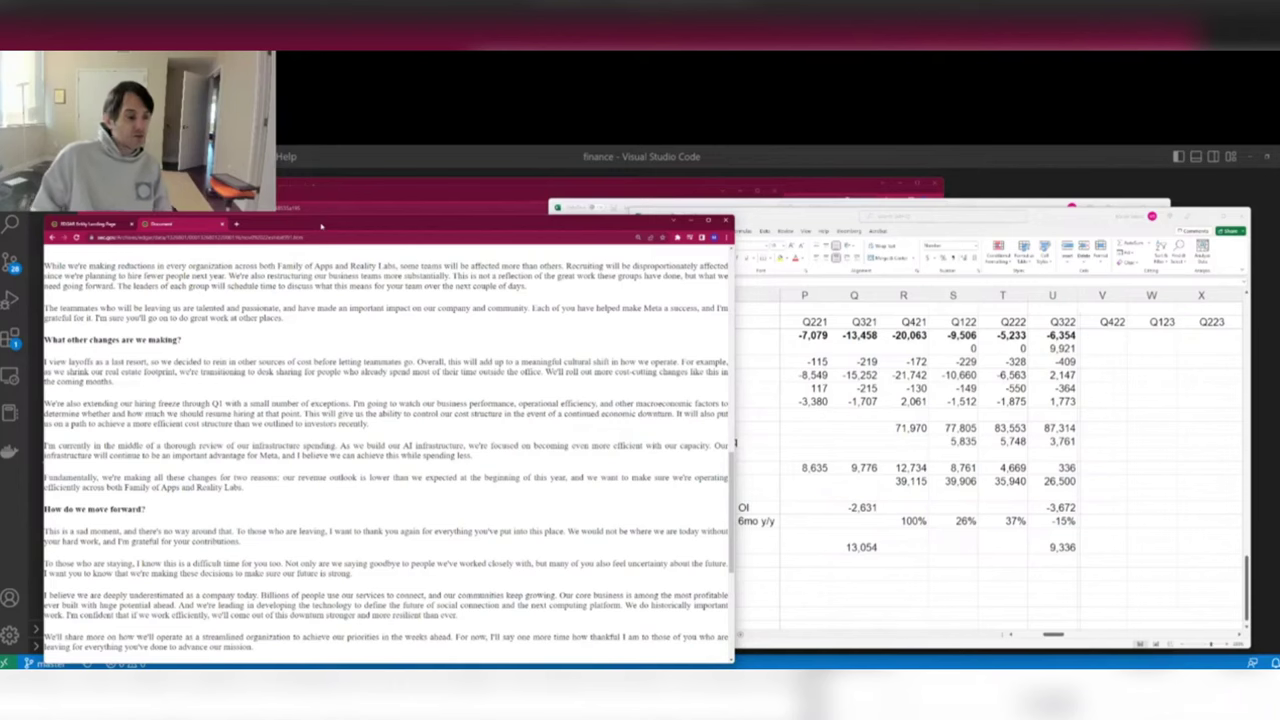
{"action": "key", "text": "Down"}
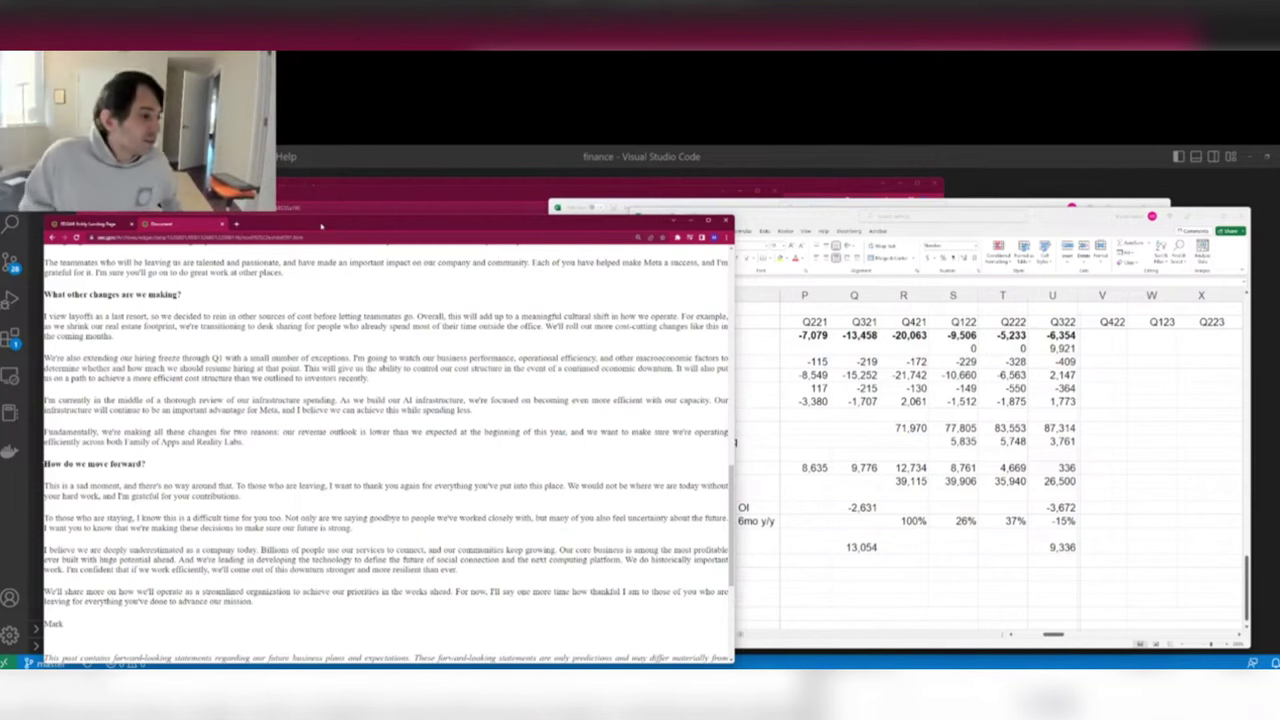
{"action": "scroll", "coordinate": [321, 226], "scroll_direction": "down", "scroll_amount": 1}
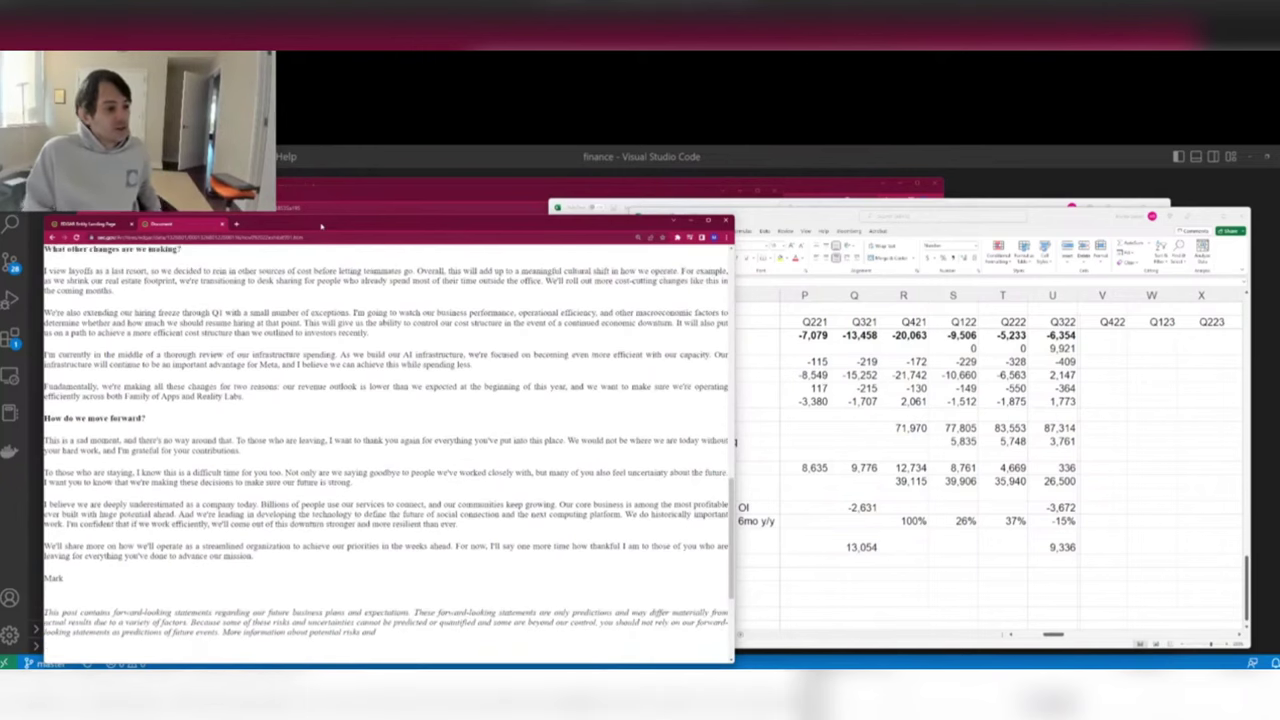
{"action": "scroll", "coordinate": [321, 226], "scroll_direction": "down", "scroll_amount": 1}
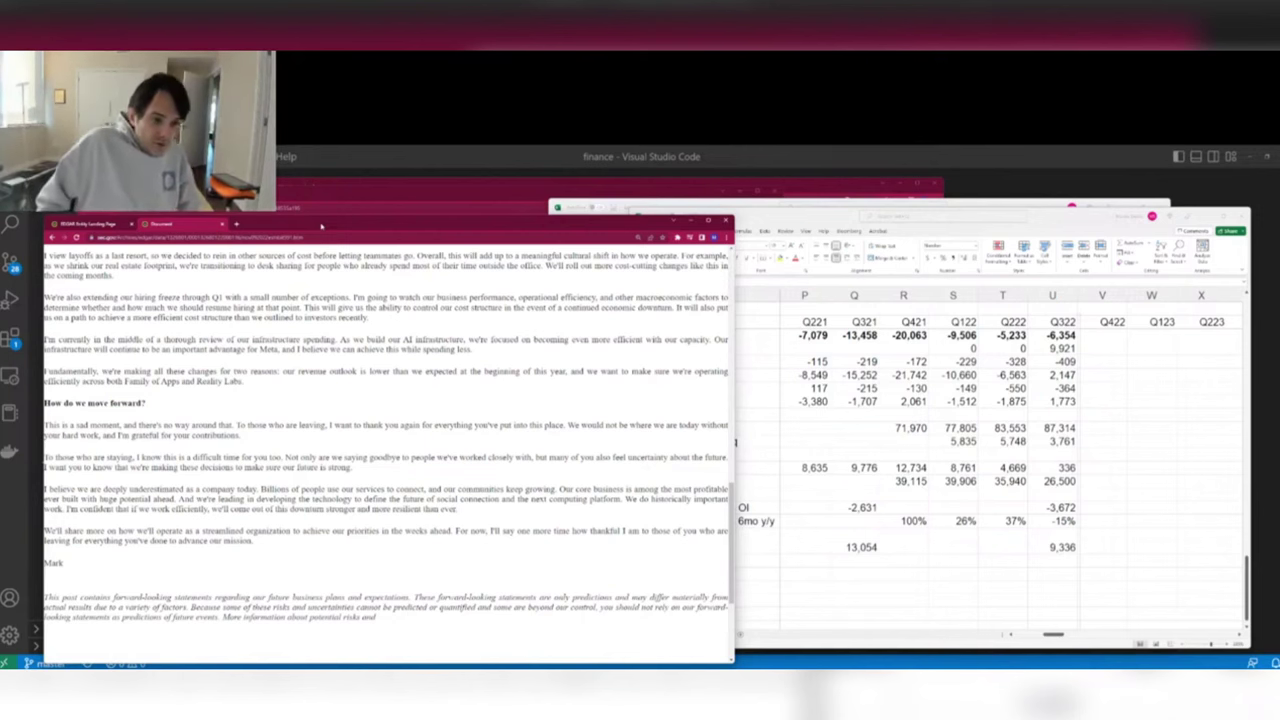
Read the rest of the employee letter and its closing disclaimer, then switch to the Q3 2022 earnings presentation window.
{"action": "scroll", "coordinate": [321, 227], "scroll_direction": "down", "scroll_amount": 1}
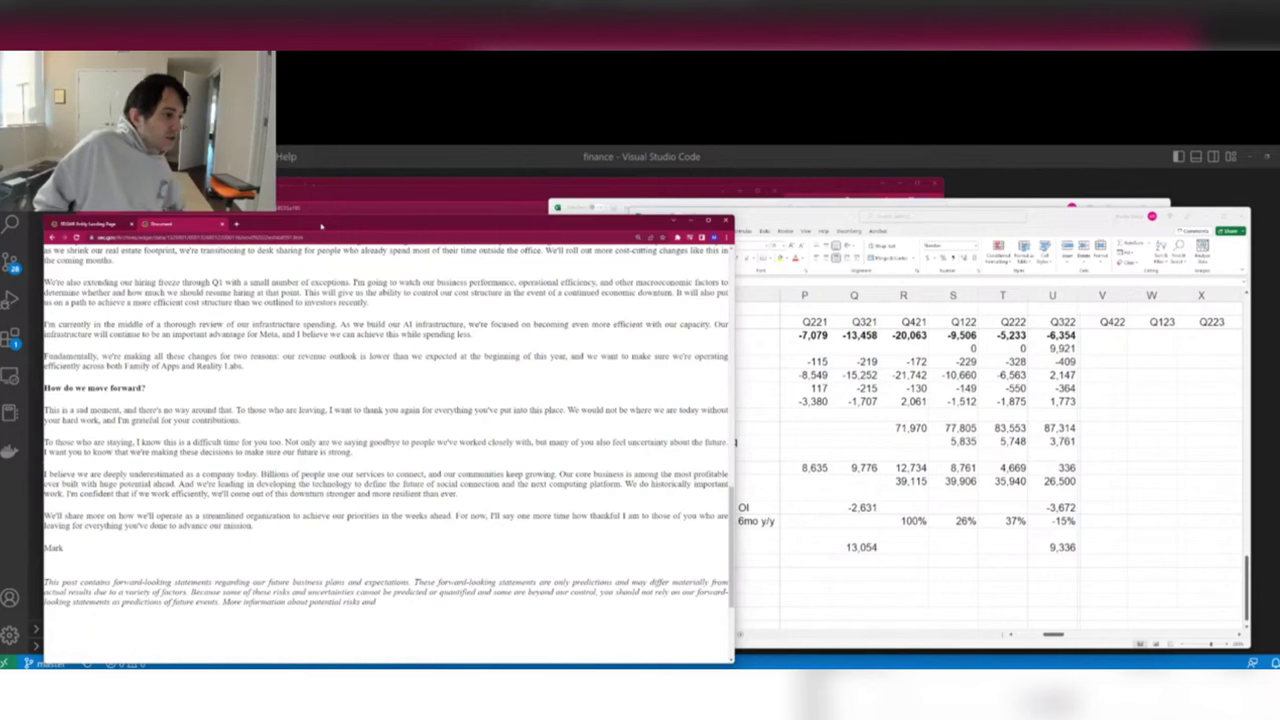
{"action": "scroll", "coordinate": [321, 227], "scroll_direction": "down", "scroll_amount": 1}
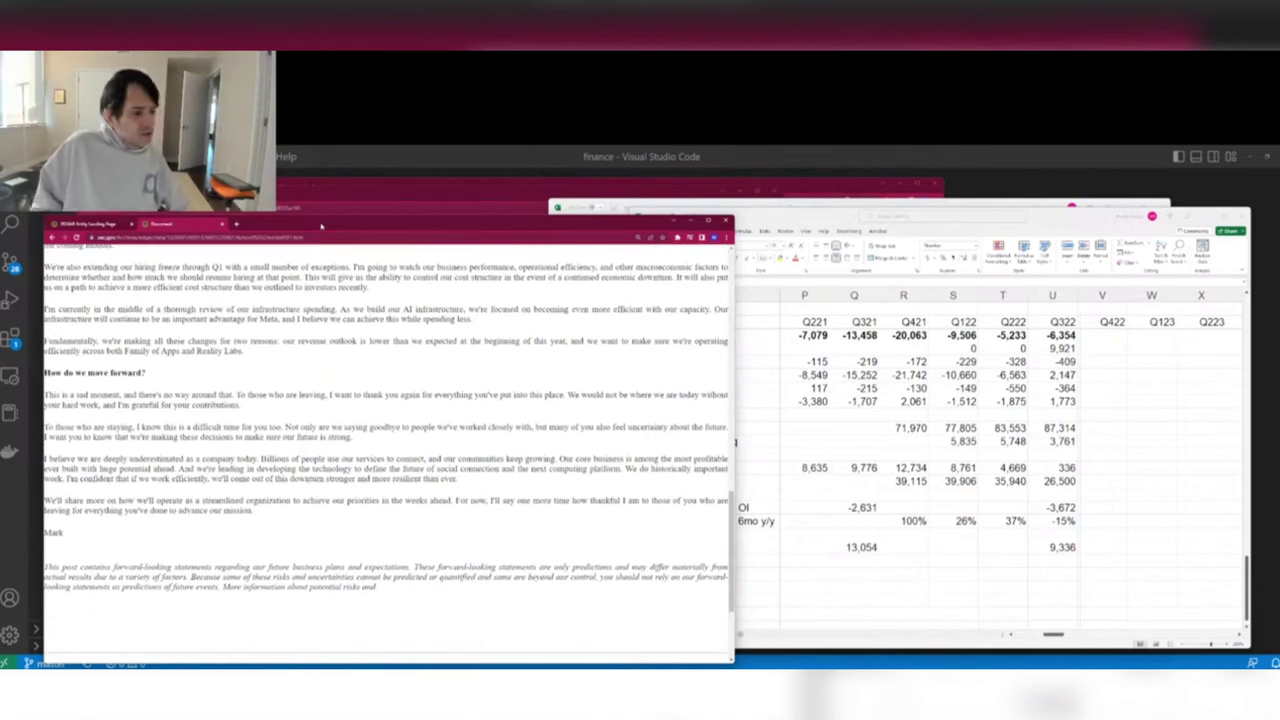
{"action": "scroll", "coordinate": [321, 227], "scroll_direction": "down", "scroll_amount": 1}
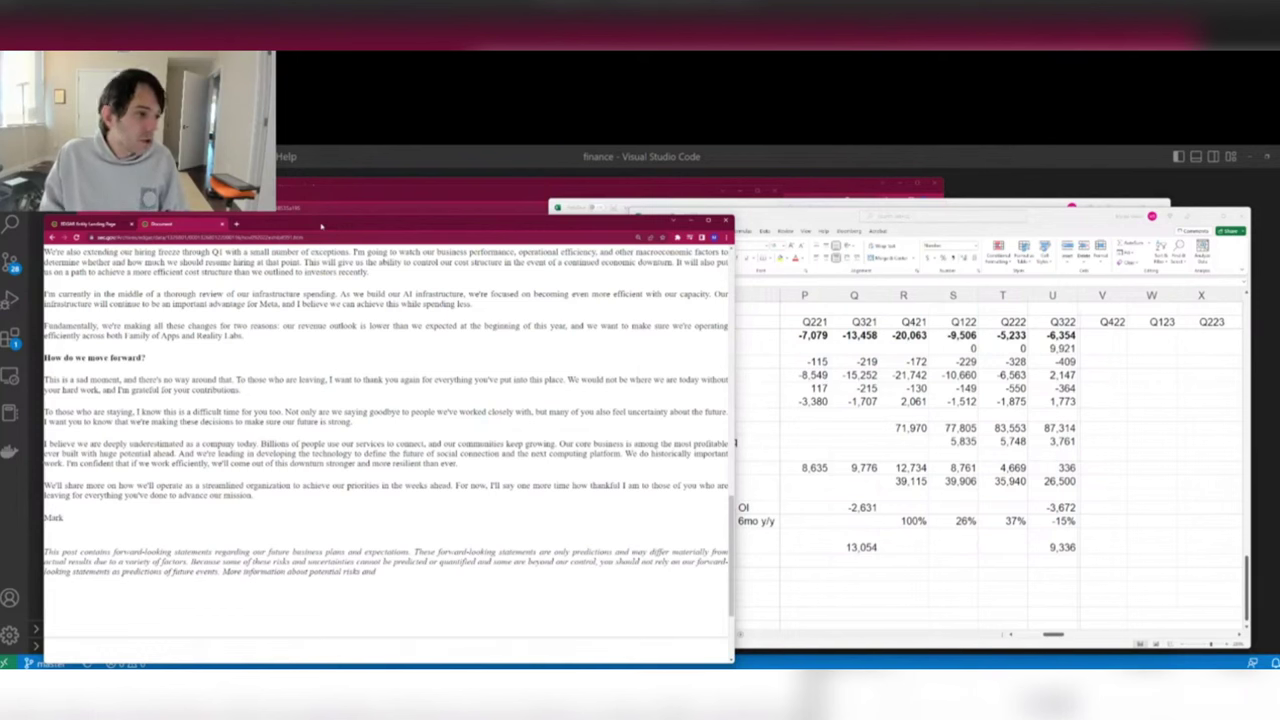
{"action": "key", "text": "Down"}
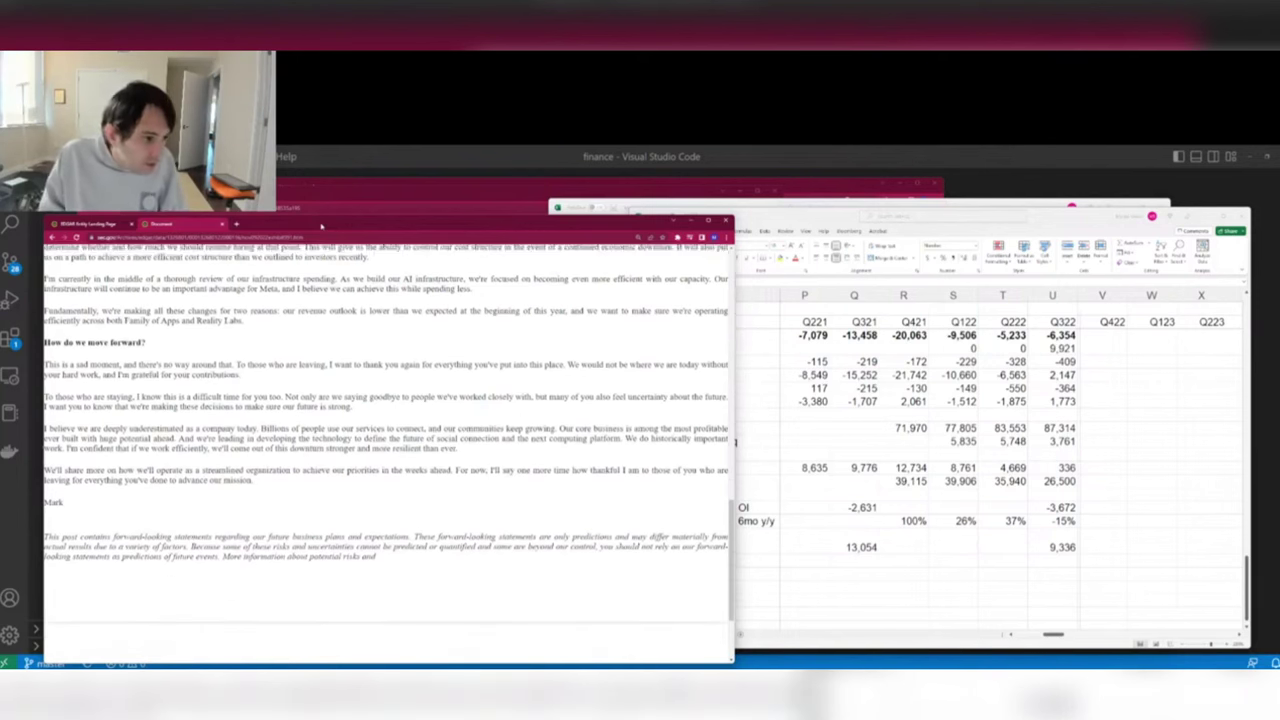
{"action": "key", "text": "Down"}
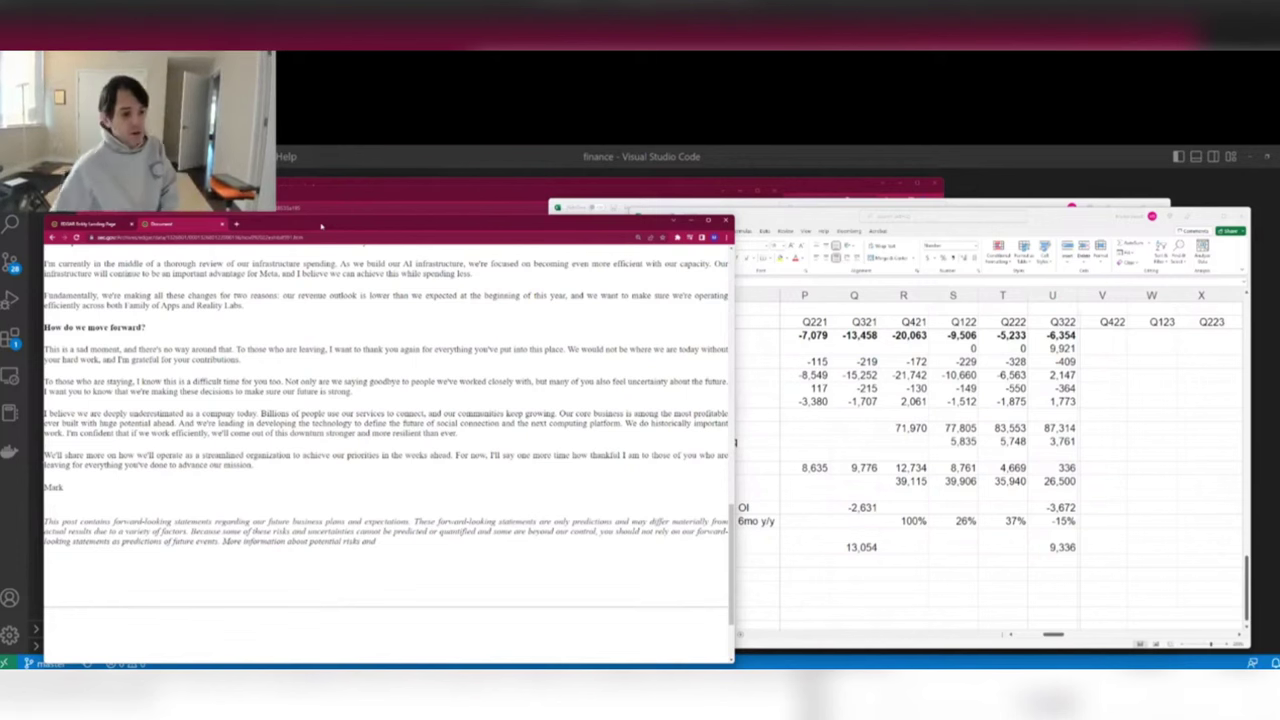
{"action": "scroll", "coordinate": [321, 227], "scroll_direction": "down", "scroll_amount": 1}
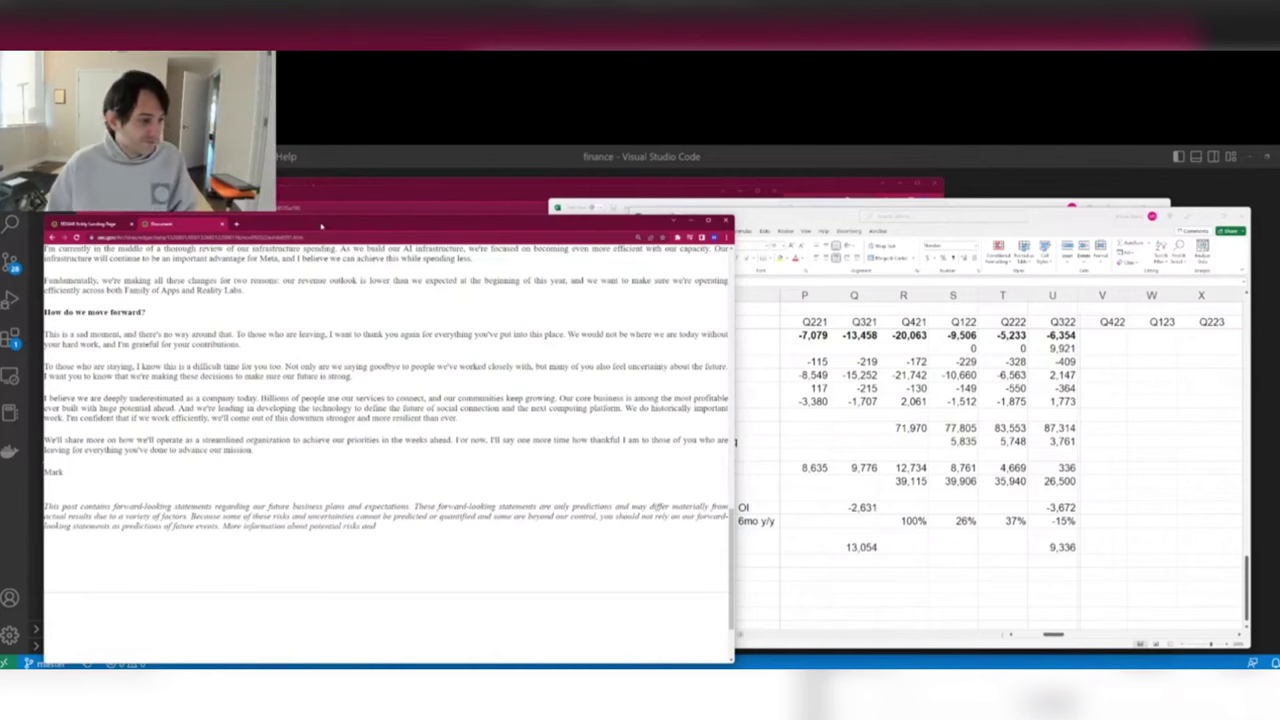
{"action": "key", "text": "alt+Tab"}
{"action": "key", "text": "alt+Tab"}
{"action": "key", "text": "alt+Tab"}
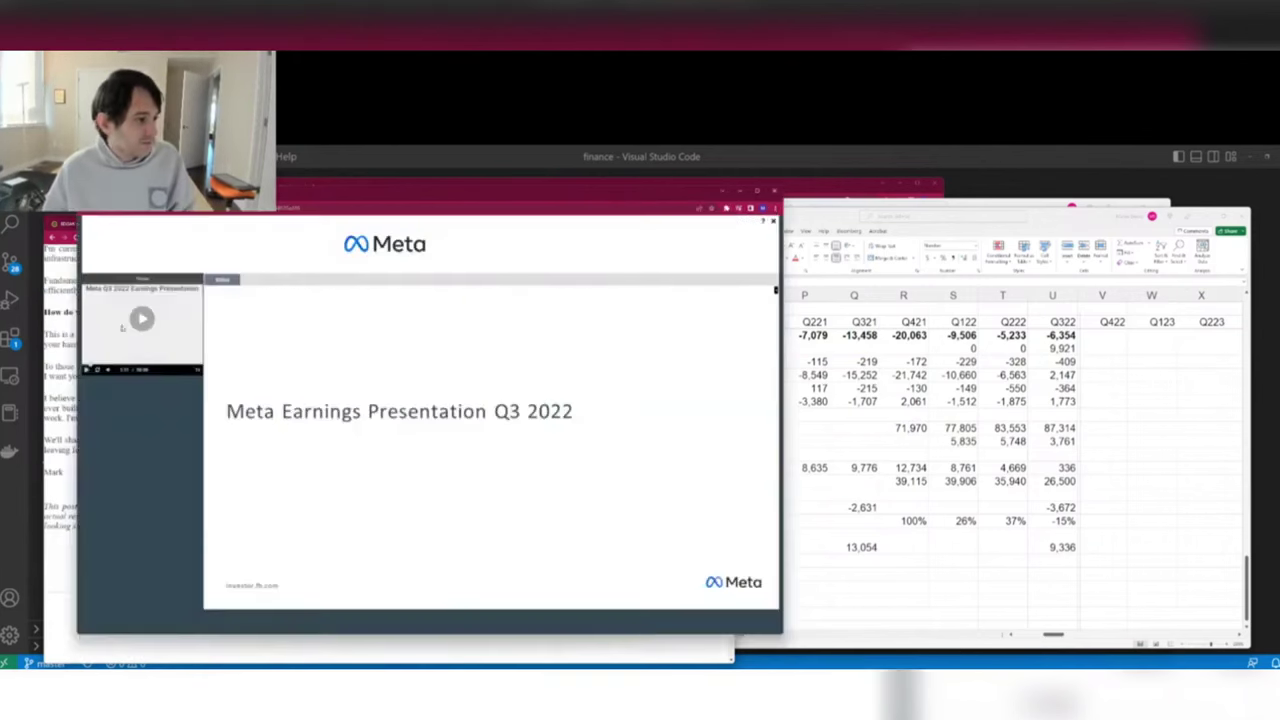
Close the Meta Q3 2022 earnings presentation player.
{"action": "left_click", "coordinate": [104, 371]}
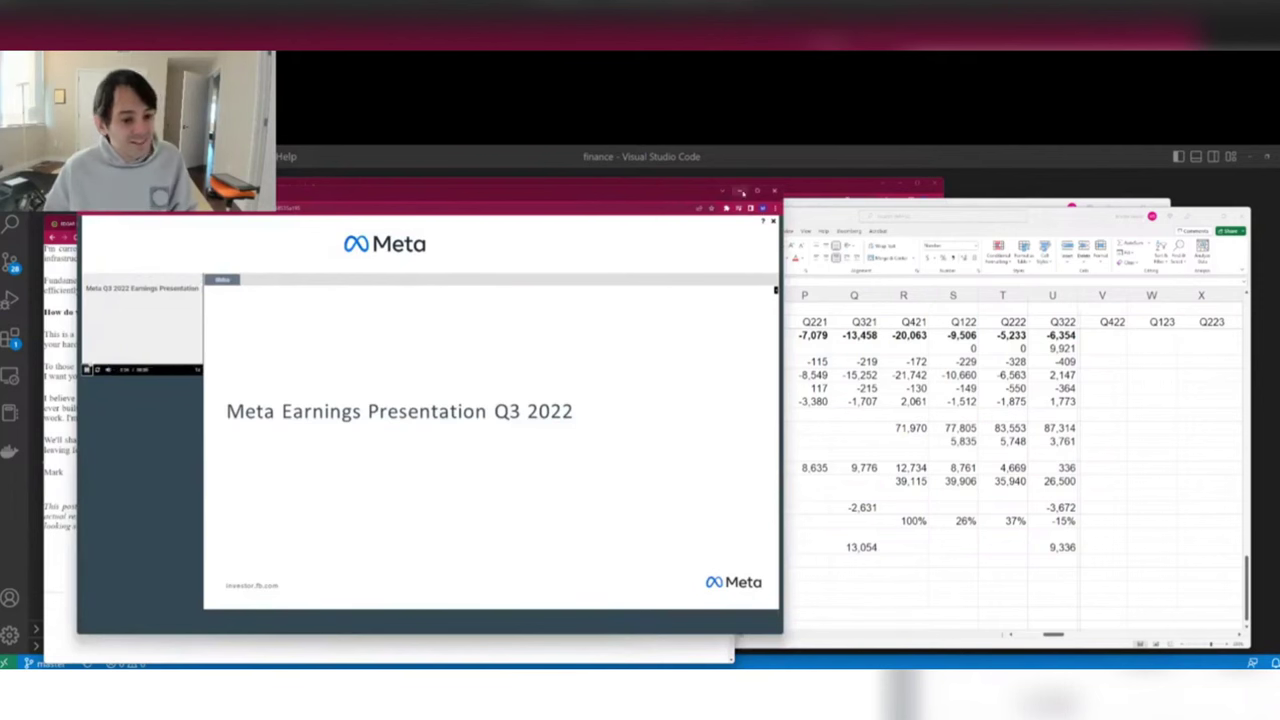
{"action": "left_click", "coordinate": [740, 190]}
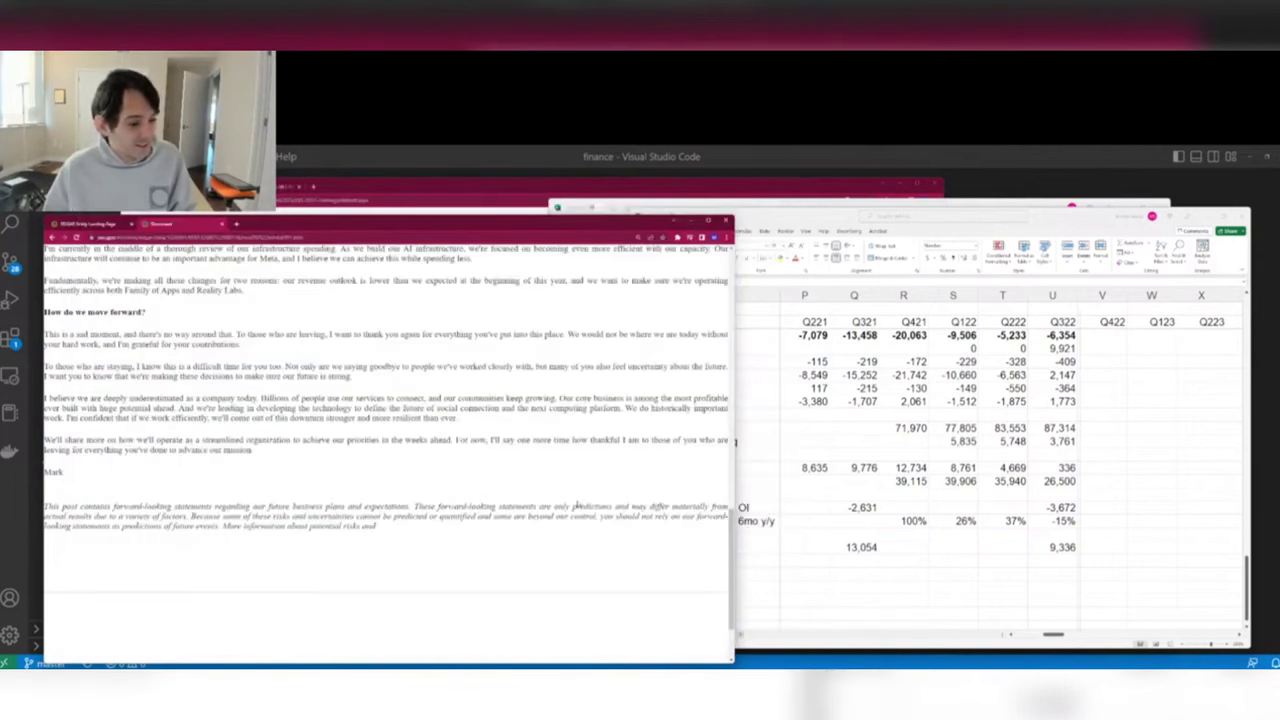
{"action": "scroll", "coordinate": [575, 505], "scroll_direction": "down", "scroll_amount": 2}
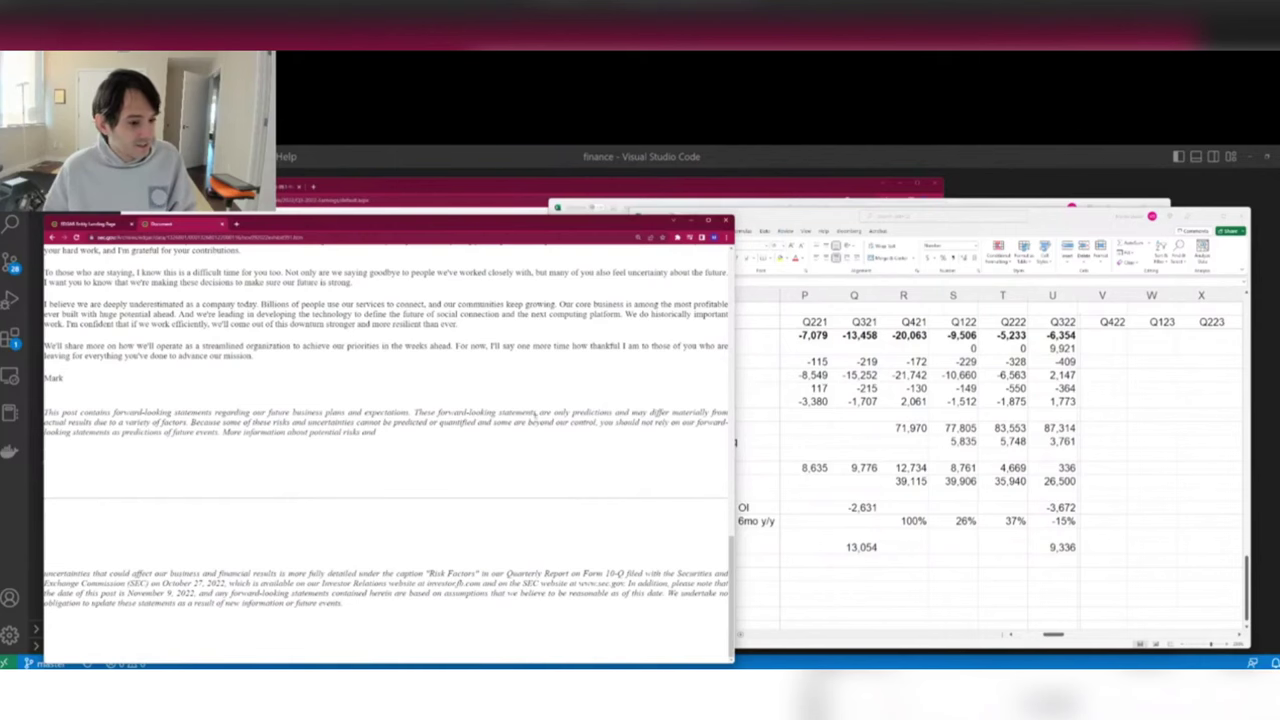
{"action": "scroll", "coordinate": [550, 420], "scroll_direction": "up", "scroll_amount": 15}
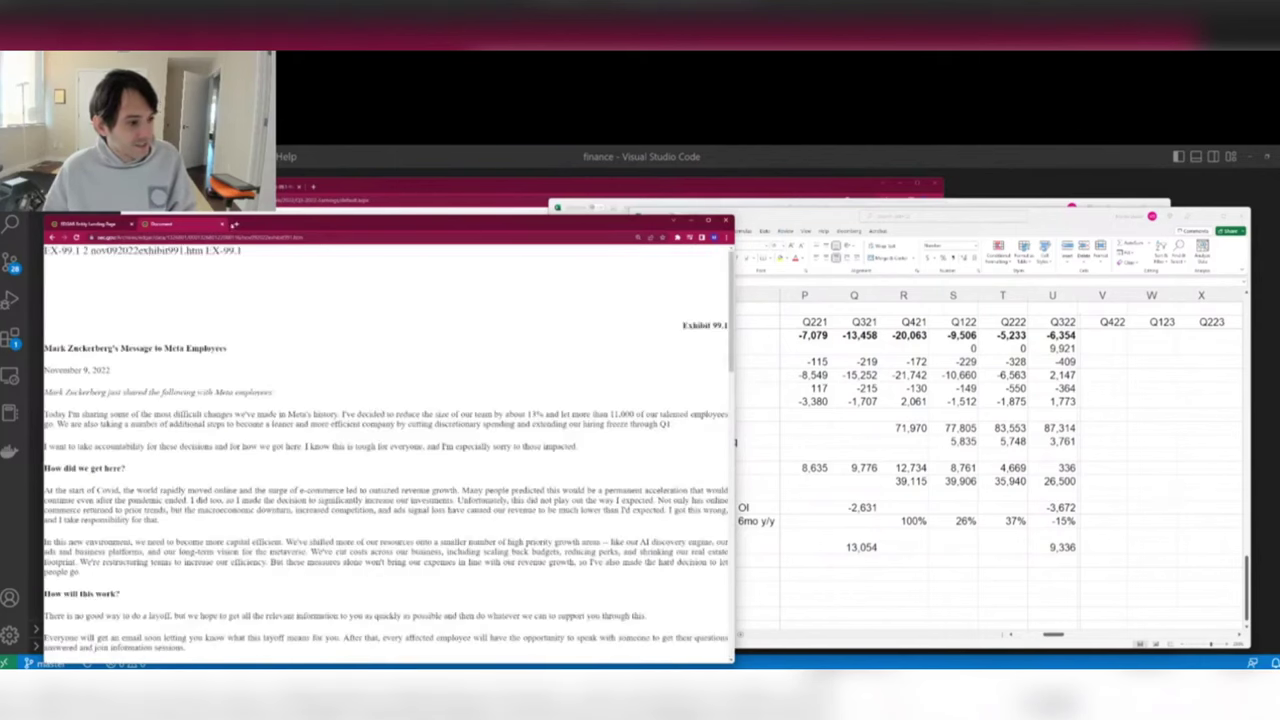
Close the letter to return to Meta's EDGAR filings page, then bring the Excel model forward.
{"action": "left_click", "coordinate": [222, 224]}
{"action": "scroll", "coordinate": [502, 380], "scroll_direction": "down", "scroll_amount": 1}
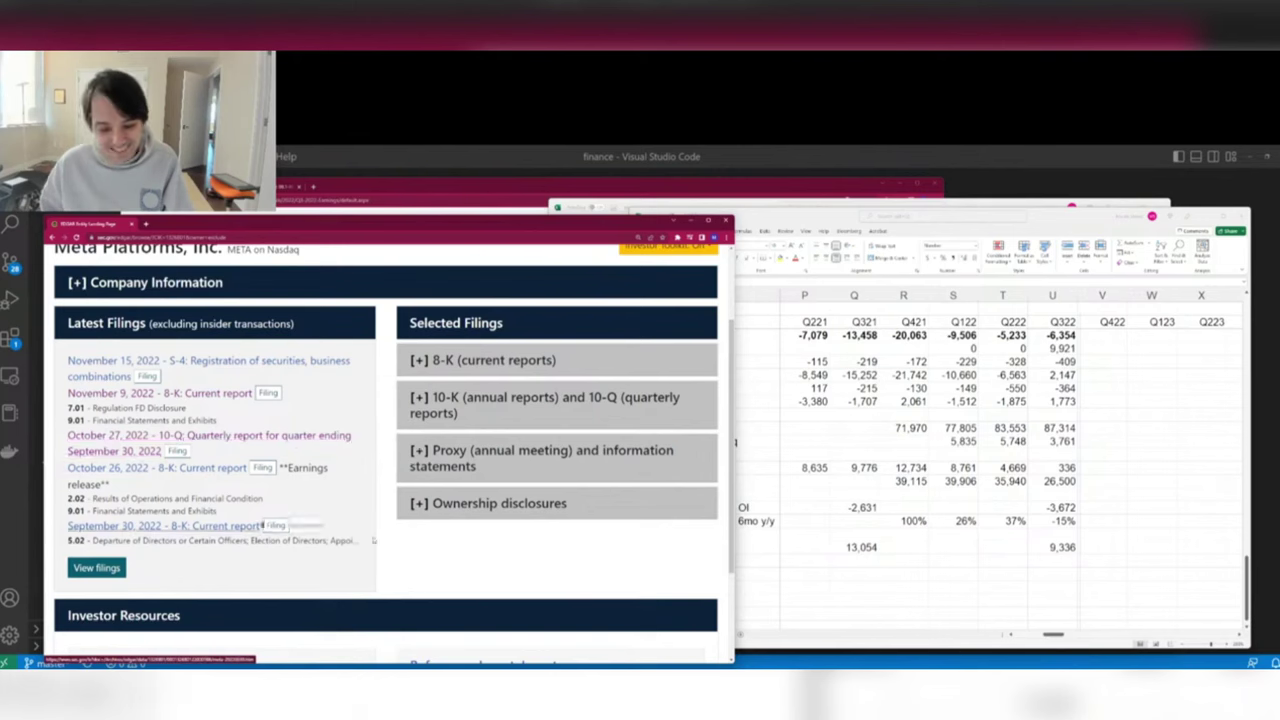
{"action": "left_click", "coordinate": [1011, 507]}
{"action": "scroll", "coordinate": [1011, 507], "scroll_direction": "up", "scroll_amount": 20}
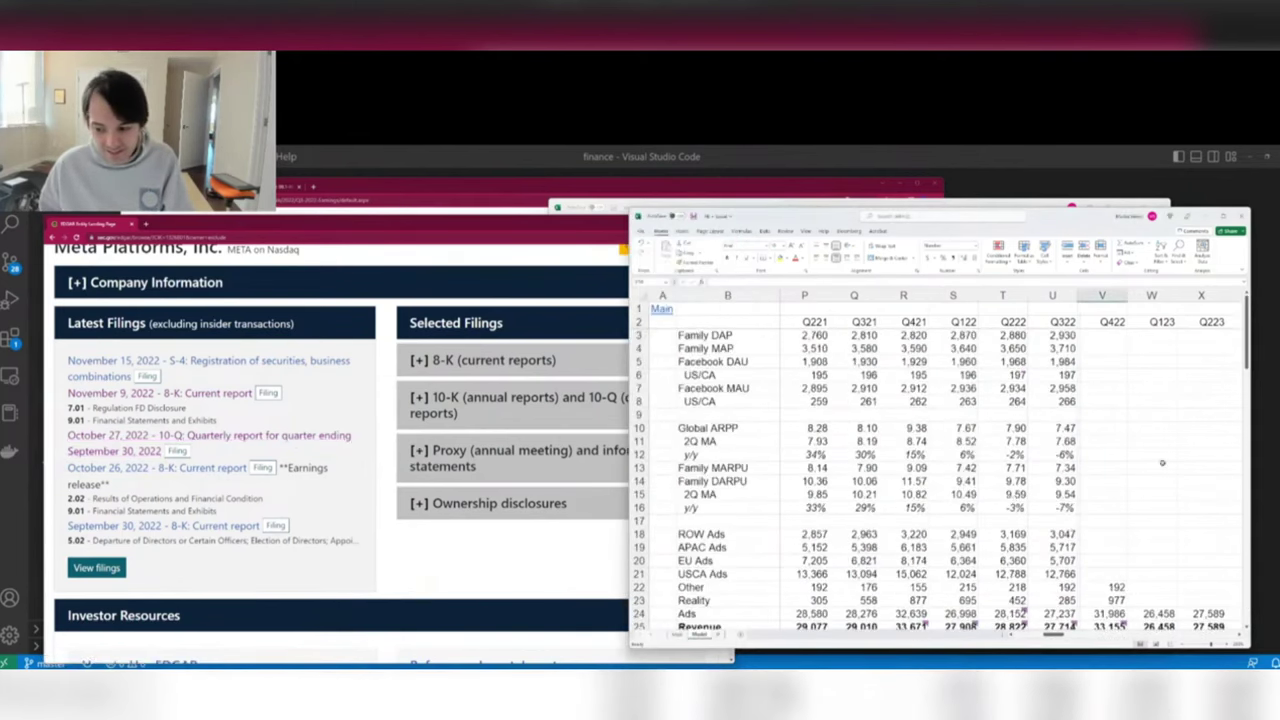
Check the Q422 balance sheet figures, including Cash of 55,831.
{"action": "left_click", "coordinate": [1109, 339]}
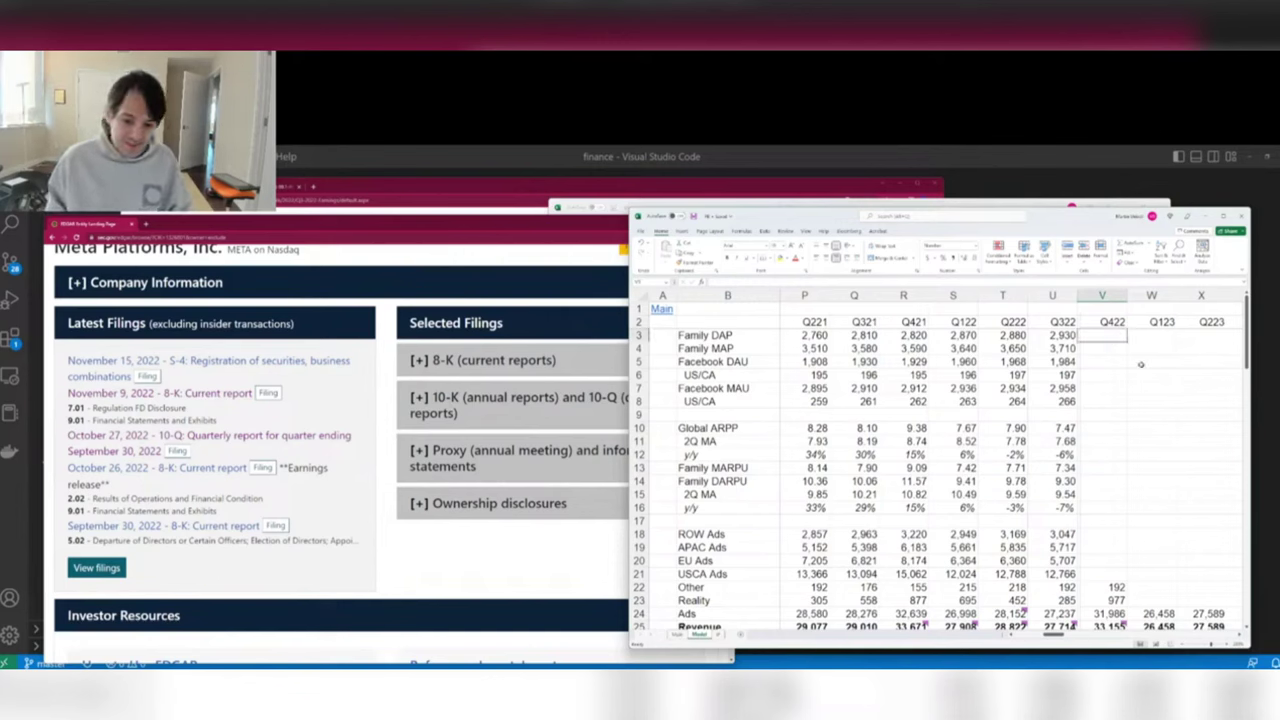
{"action": "key", "text": "ctrl+Down"}
{"action": "key", "text": "Down"}
{"action": "key", "text": "Down"}
{"action": "key", "text": "Down"}
{"action": "key", "text": "Down"}
{"action": "key", "text": "Down"}
{"action": "key", "text": "Down"}
{"action": "key", "text": "Down"}
{"action": "key", "text": "Down"}
{"action": "key", "text": "Down"}
{"action": "key", "text": "Down"}
{"action": "key", "text": "Down"}
{"action": "key", "text": "Down"}
{"action": "key", "text": "Down"}
{"action": "key", "text": "Right"}
{"action": "scroll", "coordinate": [1140, 364], "scroll_direction": "right", "scroll_amount": 3}
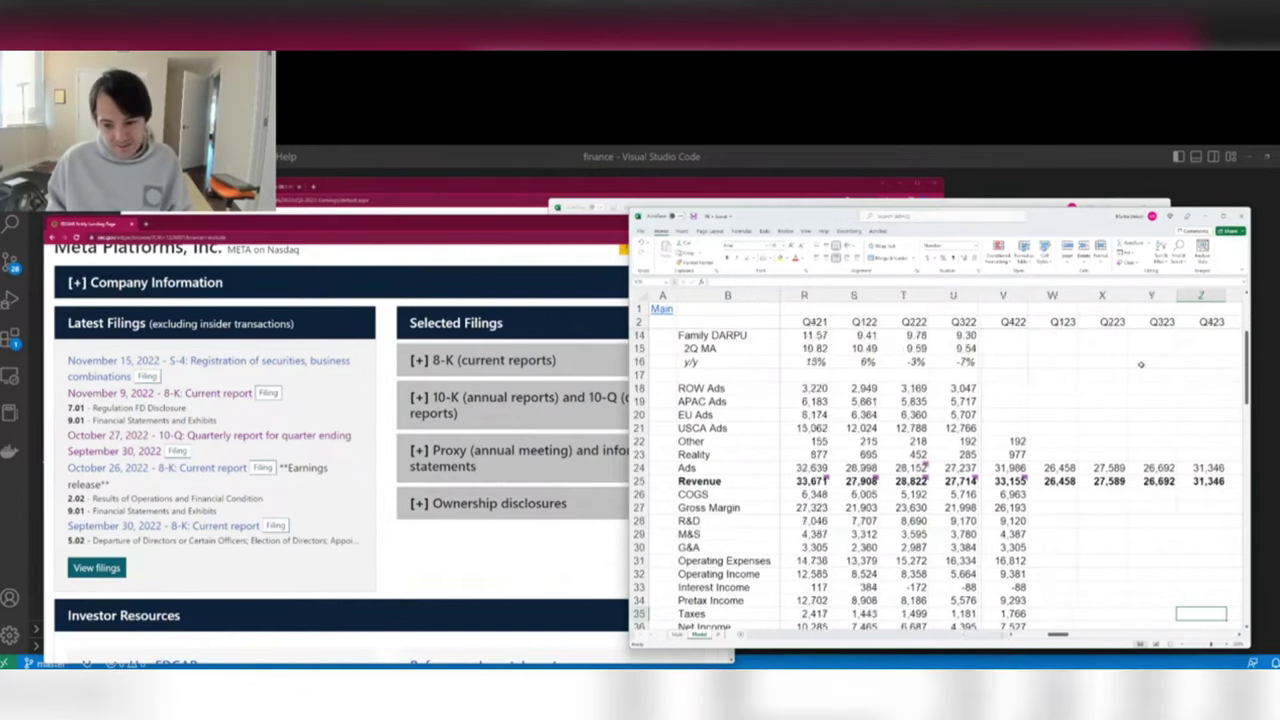
{"action": "key", "text": "Left"}
{"action": "key", "text": "Down"}
{"action": "key", "text": "Down"}
{"action": "key", "text": "Down"}
{"action": "key", "text": "Down"}
{"action": "key", "text": "Down"}
{"action": "key", "text": "Down"}
{"action": "key", "text": "Down"}
{"action": "key", "text": "Down"}
{"action": "key", "text": "Down"}
{"action": "key", "text": "Down"}
{"action": "key", "text": "Down"}
{"action": "key", "text": "Down"}
{"action": "key", "text": "Down"}
{"action": "key", "text": "Down"}
{"action": "key", "text": "Down"}
{"action": "key", "text": "Down"}
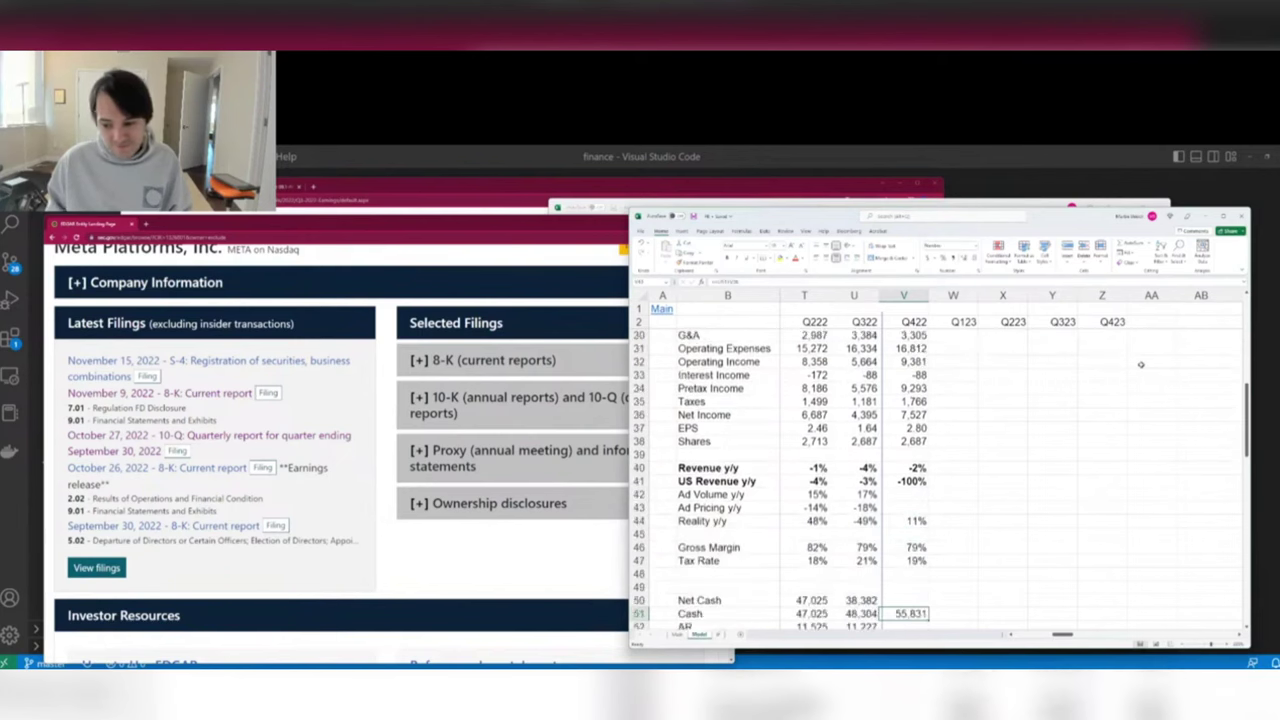
{"action": "key", "text": "ctrl+Down"}
{"action": "key", "text": "ctrl+Up"}
{"action": "key", "text": "Down"}
{"action": "key", "text": "Down"}
{"action": "key", "text": "Down"}
{"action": "key", "text": "Down"}
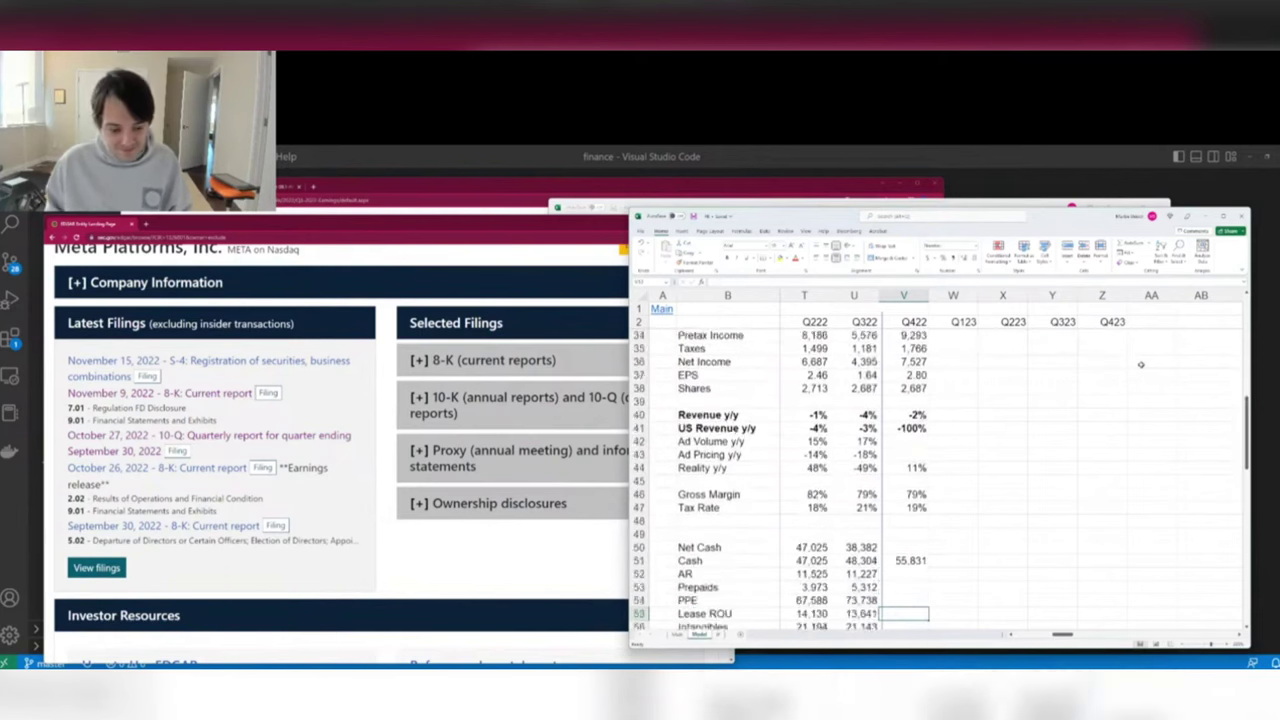
{"action": "key", "text": "Down"}
{"action": "key", "text": "Down"}
{"action": "key", "text": "Down"}
{"action": "key", "text": "Down"}
{"action": "key", "text": "Down"}
{"action": "key", "text": "Down"}
{"action": "key", "text": "Down"}
{"action": "key", "text": "Down"}
{"action": "key", "text": "Down"}
{"action": "key", "text": "Down"}
{"action": "key", "text": "Down"}
{"action": "key", "text": "Down"}
{"action": "key", "text": "Down"}
{"action": "key", "text": "ctrl+Up"}
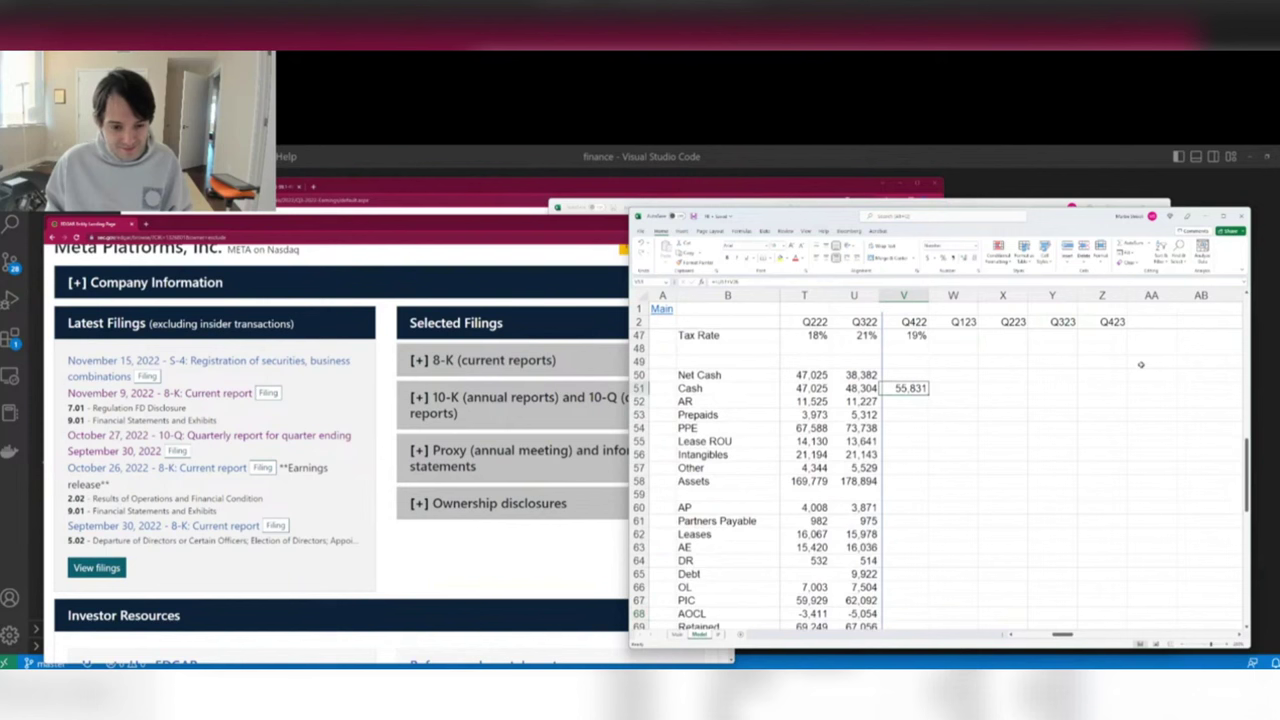
{"action": "key", "text": "Down"}
{"action": "key", "text": "Down"}
{"action": "key", "text": "Down"}
{"action": "key", "text": "Down"}
{"action": "key", "text": "Down"}
{"action": "key", "text": "Down"}
{"action": "key", "text": "Down"}
{"action": "key", "text": "Down"}
{"action": "key", "text": "Down"}
{"action": "key", "text": "Down"}
{"action": "key", "text": "Down"}
{"action": "key", "text": "Down"}
{"action": "key", "text": "Down"}
{"action": "key", "text": "Down"}
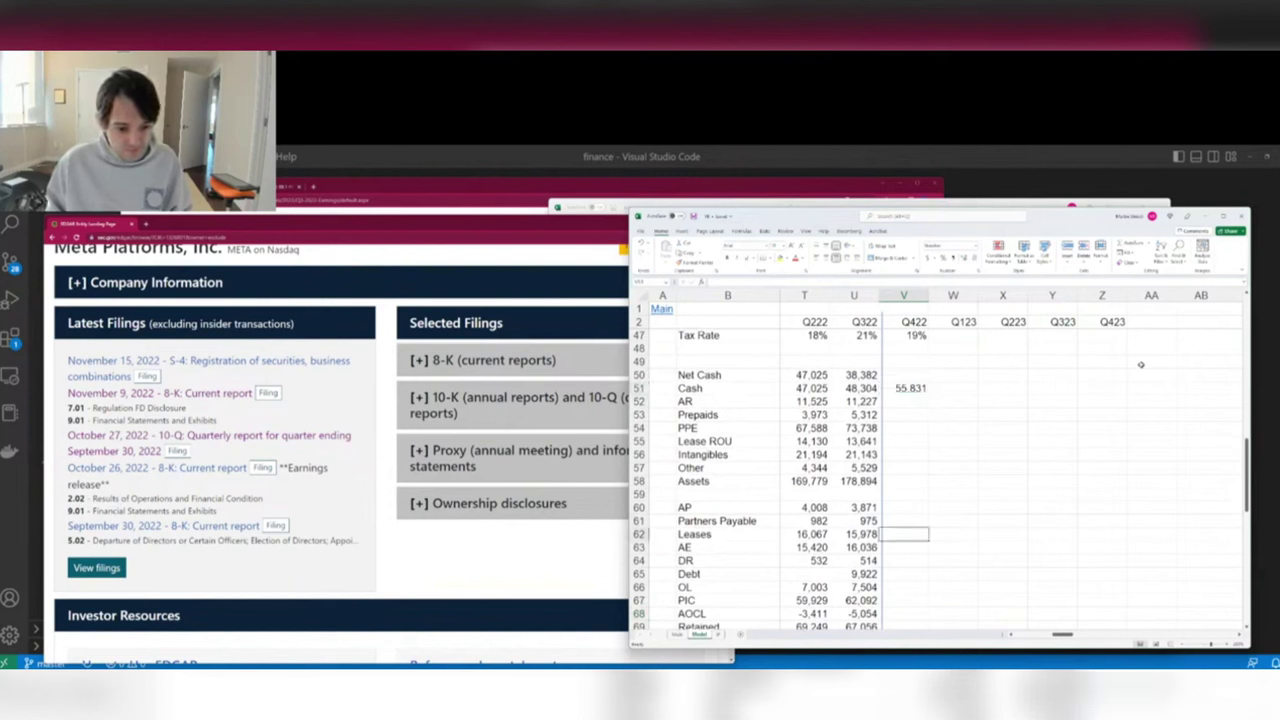
Enter Q422 Debt of 9,922 and Net Cash as =V51-V65.
{"action": "type", "text": "9922"}
{"action": "key", "text": "Tab"}
{"action": "key", "text": "Left"}
{"action": "key", "text": "ctrl+Up"}
{"action": "key", "text": "ctrl+Up"}
{"action": "key", "text": "Down"}
{"action": "key", "text": "Down"}
{"action": "key", "text": "Down"}
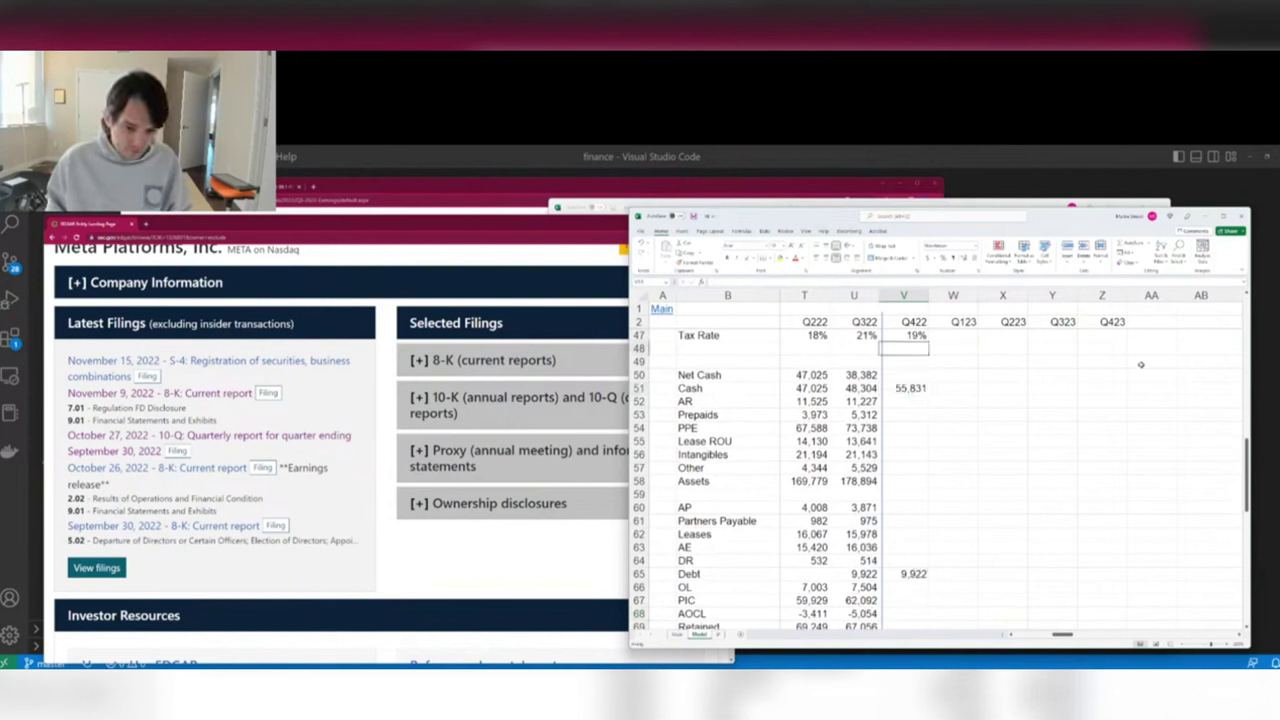
{"action": "type", "text": "=V51-V65"}
{"action": "key", "text": "ctrl+Return"}
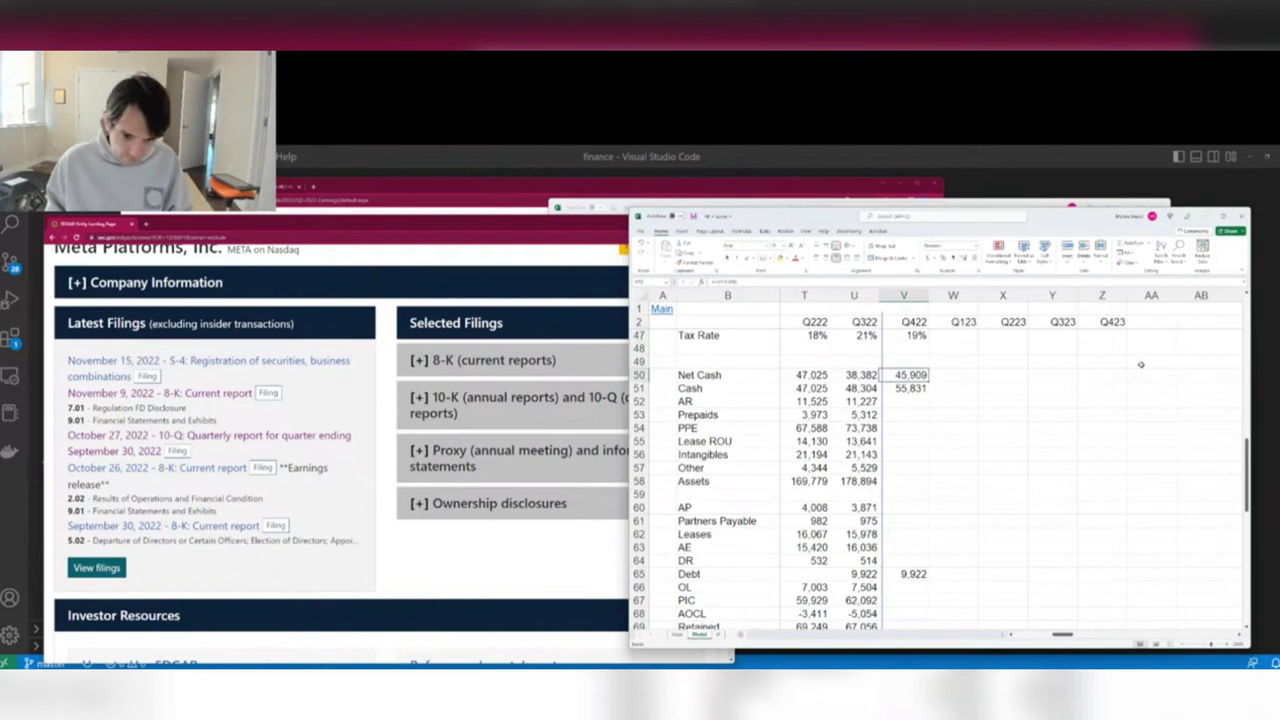
{"action": "key", "text": "Down"}
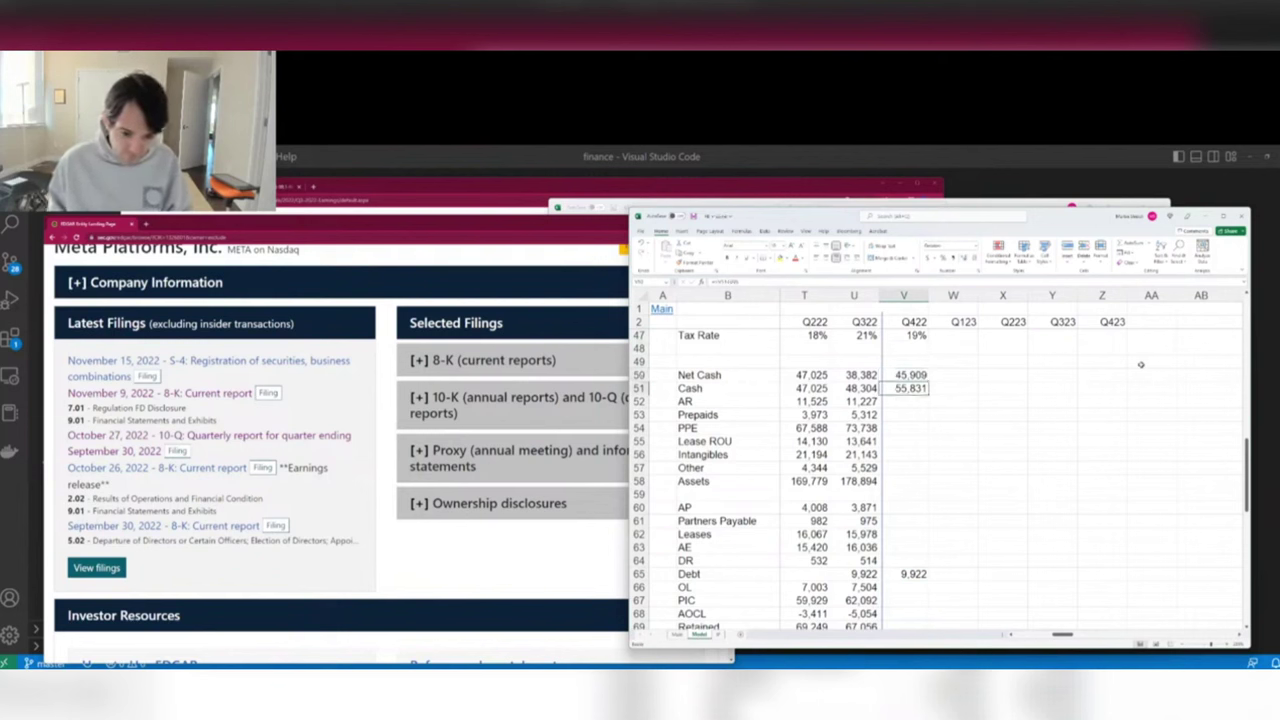
Copy the Q422 Debt into Q123 and verify the Q422 Cash formula.
{"action": "key", "text": "ctrl+Down"}
{"action": "key", "text": "Right"}
{"action": "key", "text": "ctrl+r"}
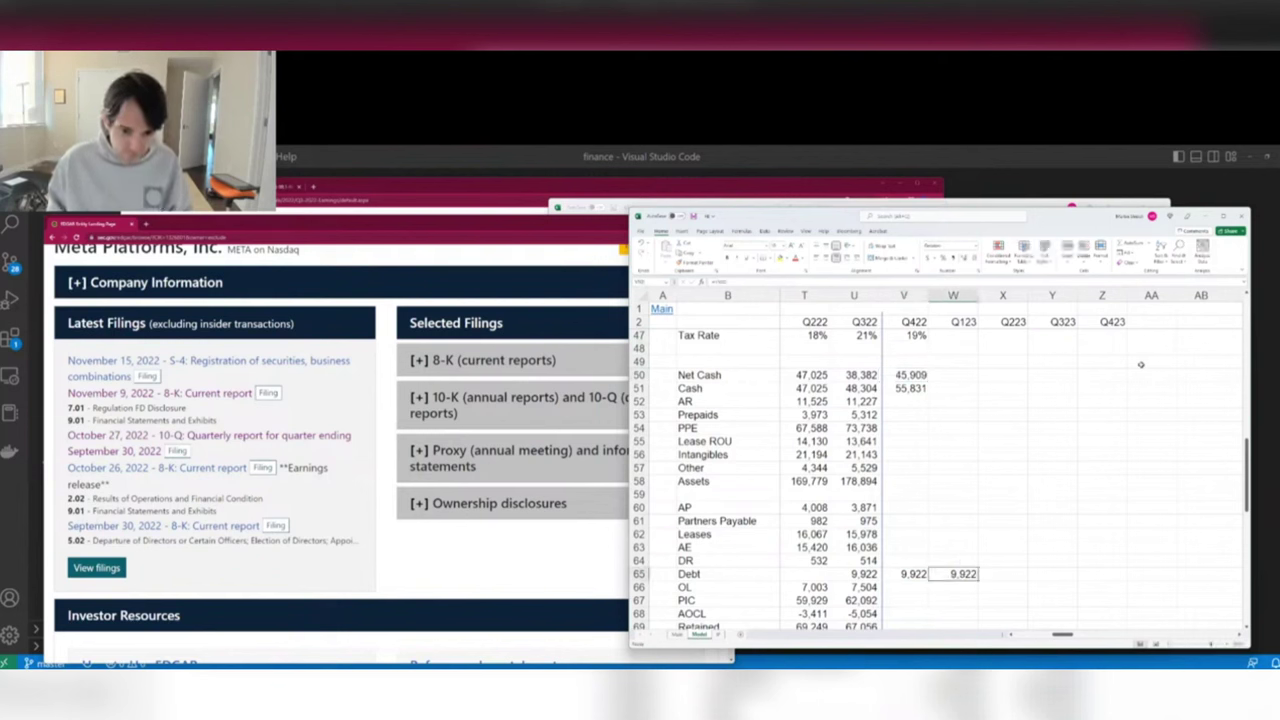
{"action": "key", "text": "Left"}
{"action": "key", "text": "Up"}
{"action": "key", "text": "Up"}
{"action": "key", "text": "Up"}
{"action": "key", "text": "Up"}
{"action": "key", "text": "Up"}
{"action": "key", "text": "Up"}
{"action": "key", "text": "Up"}
{"action": "key", "text": "Up"}
{"action": "key", "text": "Up"}
{"action": "key", "text": "Up"}
{"action": "key", "text": "Up"}
{"action": "key", "text": "Up"}
{"action": "key", "text": "Up"}
{"action": "key", "text": "Right"}
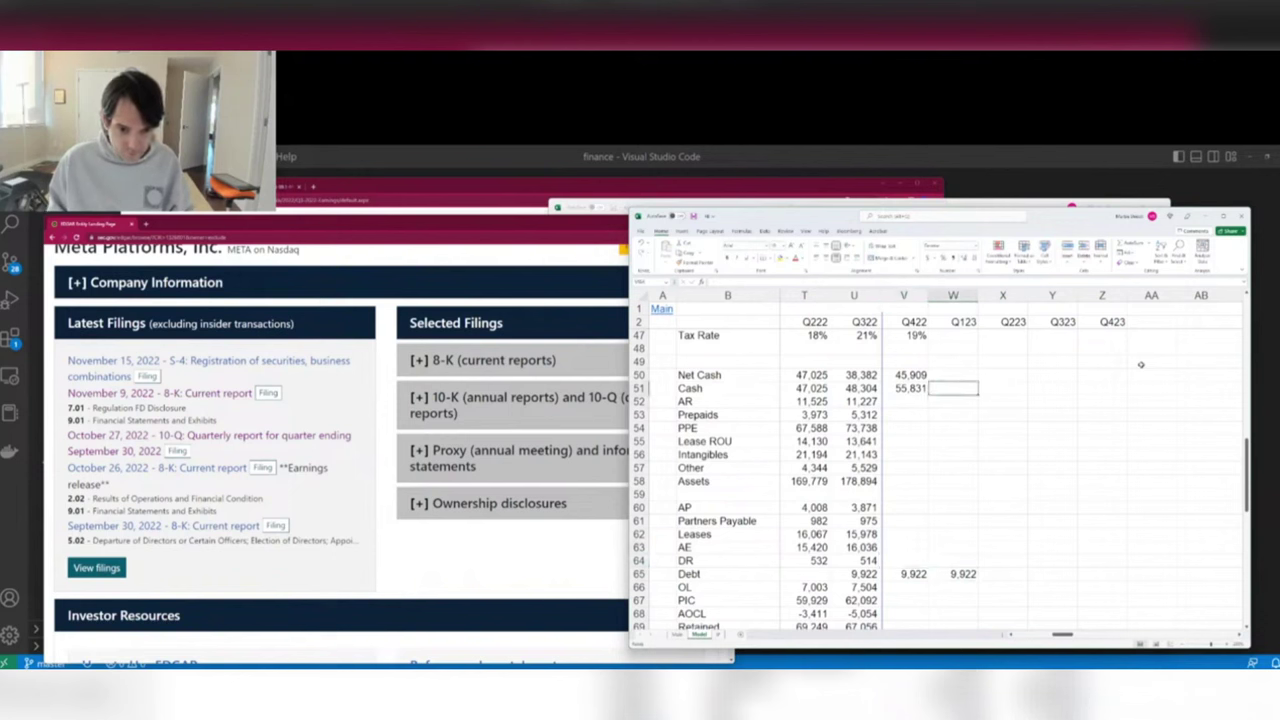
{"action": "key", "text": "Left"}
{"action": "key", "text": "F2"}
{"action": "key", "text": "Tab"}
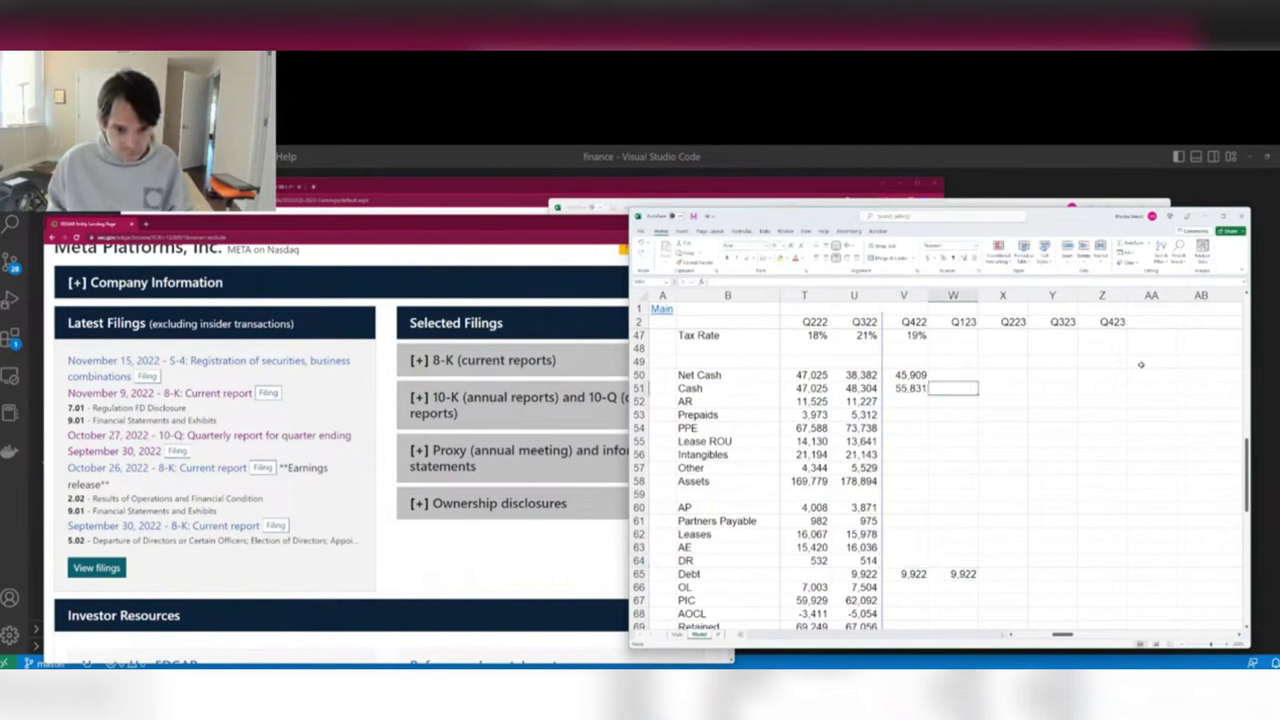
Carry the Q422 Cash value across Q123–Q423.
{"action": "key", "text": "ctrl+r"}
{"action": "key", "text": "Right"}
{"action": "key", "text": "ctrl+r"}
{"action": "key", "text": "Right"}
{"action": "key", "text": "ctrl+r"}
{"action": "key", "text": "Right"}
{"action": "key", "text": "ctrl+r"}
Carry Debt 9,922 and Net Cash 45,909 across the projected quarters.
{"action": "key", "text": "Left"}
{"action": "key", "text": "Left"}
{"action": "key", "text": "Left"}
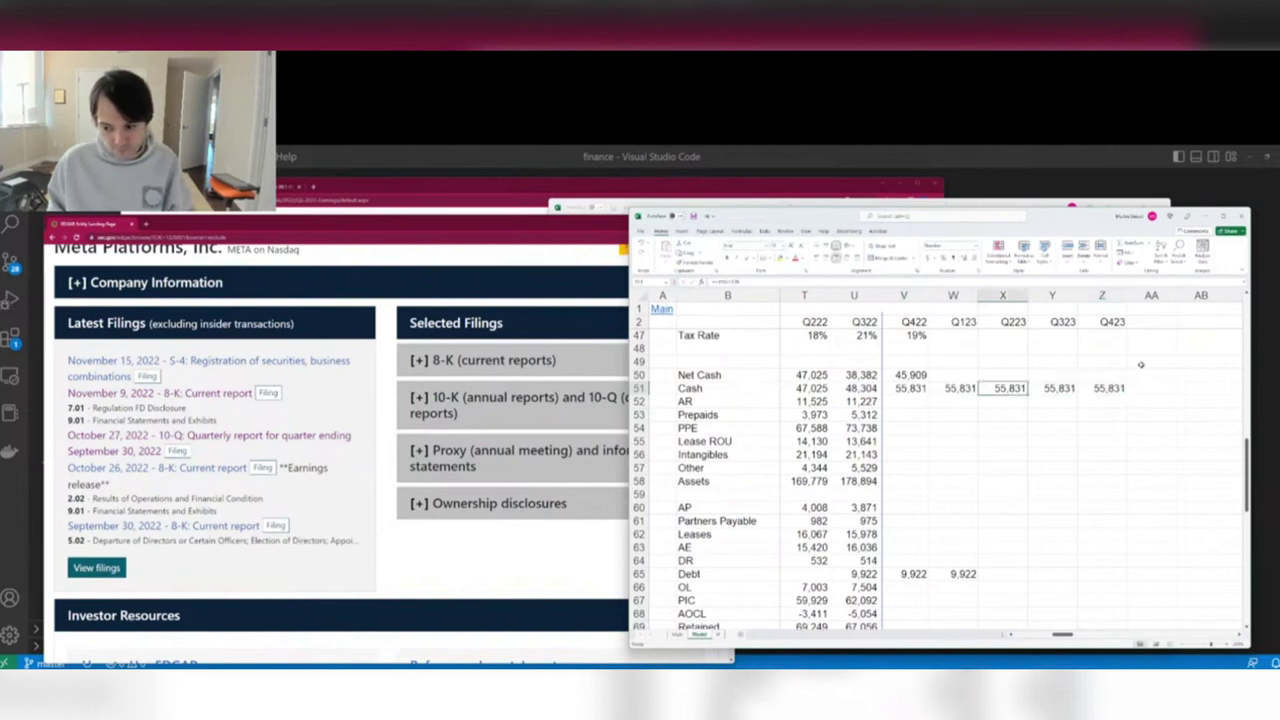
{"action": "key", "text": "Right"}
{"action": "key", "text": "ctrl+r"}
{"action": "key", "text": "Right"}
{"action": "key", "text": "ctrl+r"}
{"action": "key", "text": "Right"}
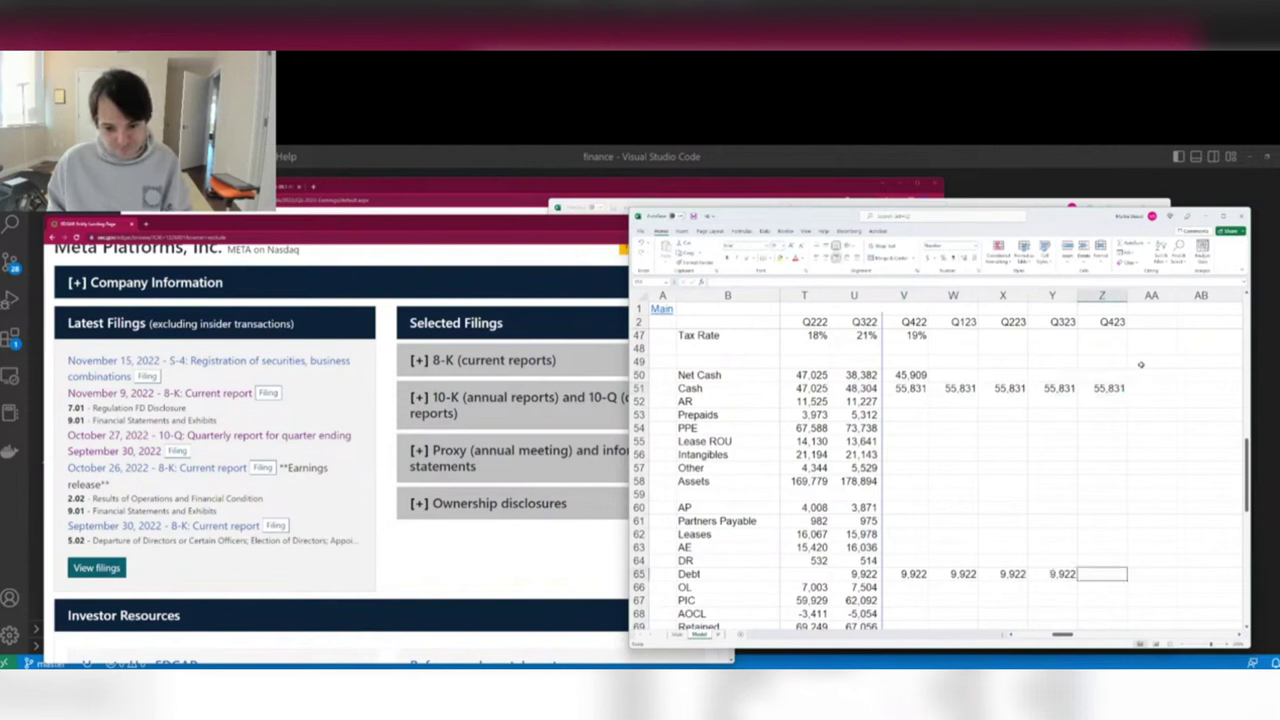
{"action": "key", "text": "Left"}
{"action": "key", "text": "Left"}
{"action": "key", "text": "Left"}
{"action": "key", "text": "ctrl+r"}
{"action": "key", "text": "Right"}
{"action": "key", "text": "ctrl+r"}
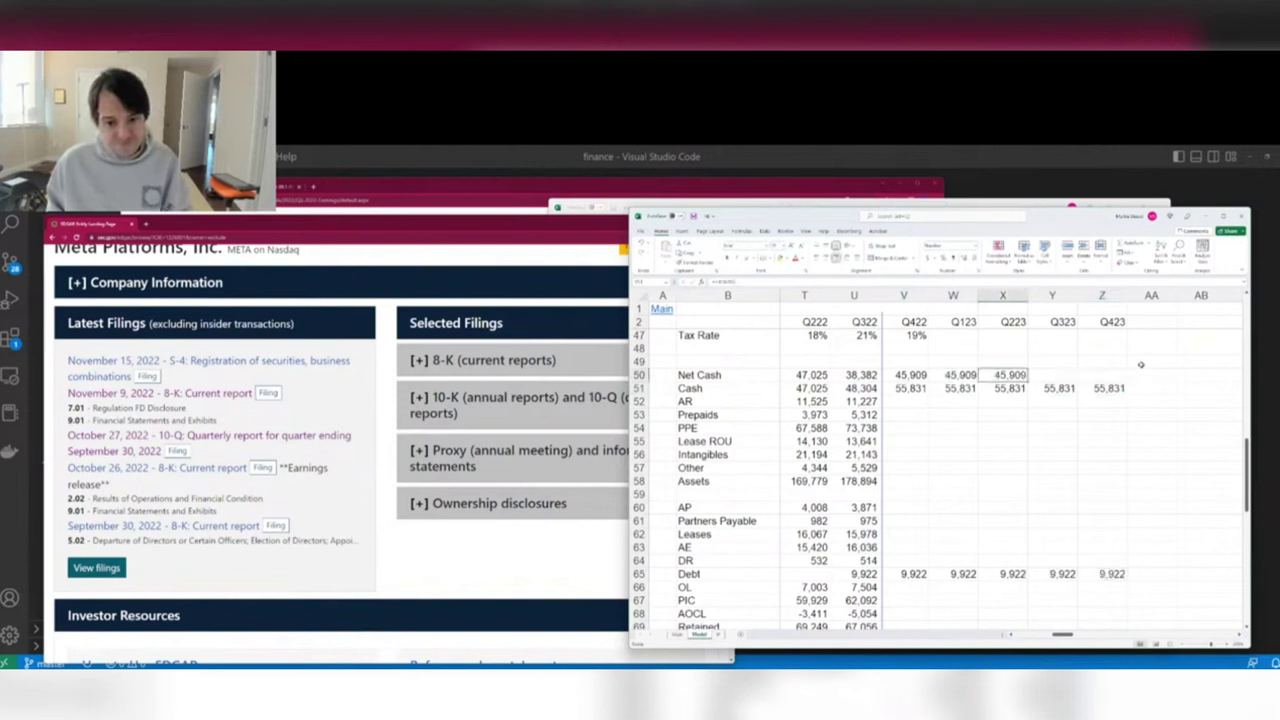
{"action": "key", "text": "Right"}
{"action": "key", "text": "ctrl+r"}
{"action": "key", "text": "Right"}
Fill Shares of 2,687 across Q123–Q423.
{"action": "key", "text": "Up"}
{"action": "key", "text": "Up"}
{"action": "key", "text": "Up"}
{"action": "key", "text": "Up"}
{"action": "key", "text": "Up"}
{"action": "key", "text": "Up"}
{"action": "key", "text": "Up"}
{"action": "key", "text": "Up"}
{"action": "key", "text": "Up"}
{"action": "key", "text": "Up"}
{"action": "key", "text": "Up"}
{"action": "key", "text": "Up"}
{"action": "key", "text": "Up"}
{"action": "key", "text": "Up"}
{"action": "key", "text": "Up"}
{"action": "key", "text": "Up"}
{"action": "key", "text": "Up"}
{"action": "key", "text": "Up"}
{"action": "key", "text": "Up"}
{"action": "key", "text": "Up"}
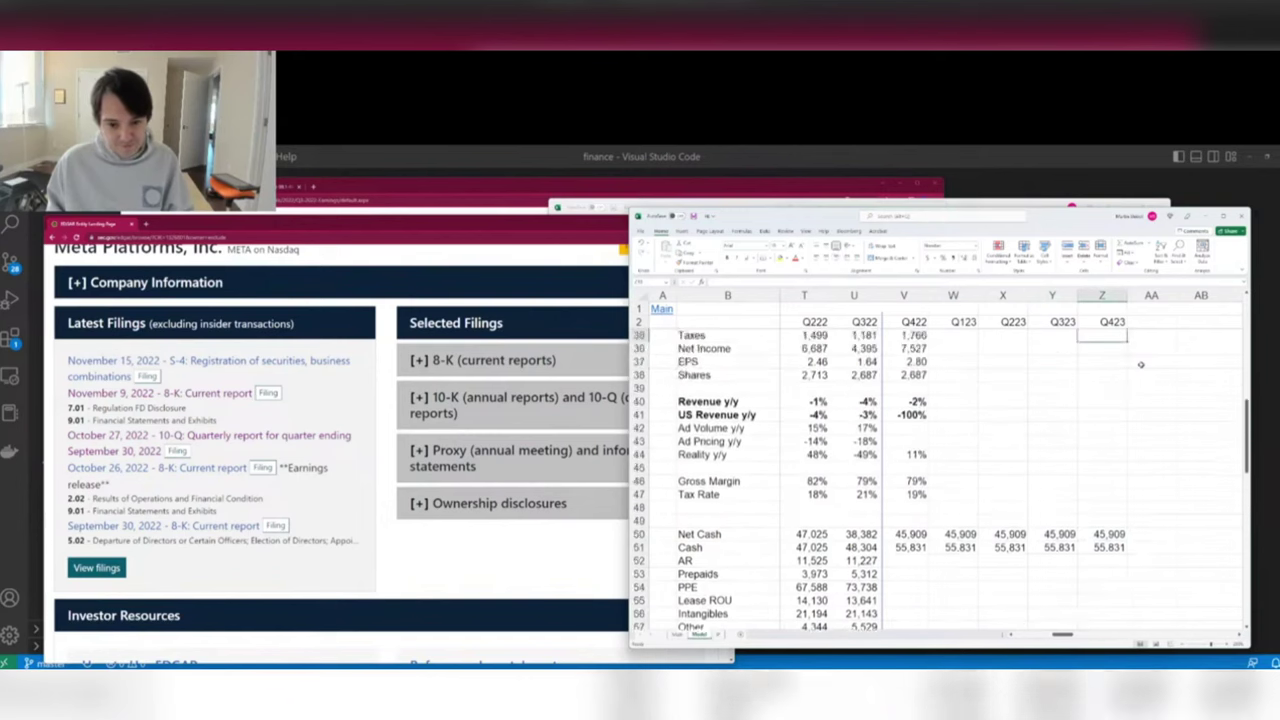
{"action": "key", "text": "Left"}
{"action": "key", "text": "Left"}
{"action": "key", "text": "Left"}
{"action": "key", "text": "Left"}
{"action": "key", "text": "Down"}
{"action": "key", "text": "Down"}
{"action": "key", "text": "Down"}
{"action": "key", "text": "Down"}
{"action": "key", "text": "Down"}
{"action": "key", "text": "Down"}
{"action": "key", "text": "Down"}
{"action": "key", "text": "Down"}
{"action": "key", "text": "Down"}
{"action": "key", "text": "Down"}
{"action": "key", "text": "Down"}
{"action": "key", "text": "Down"}
{"action": "key", "text": "Down"}
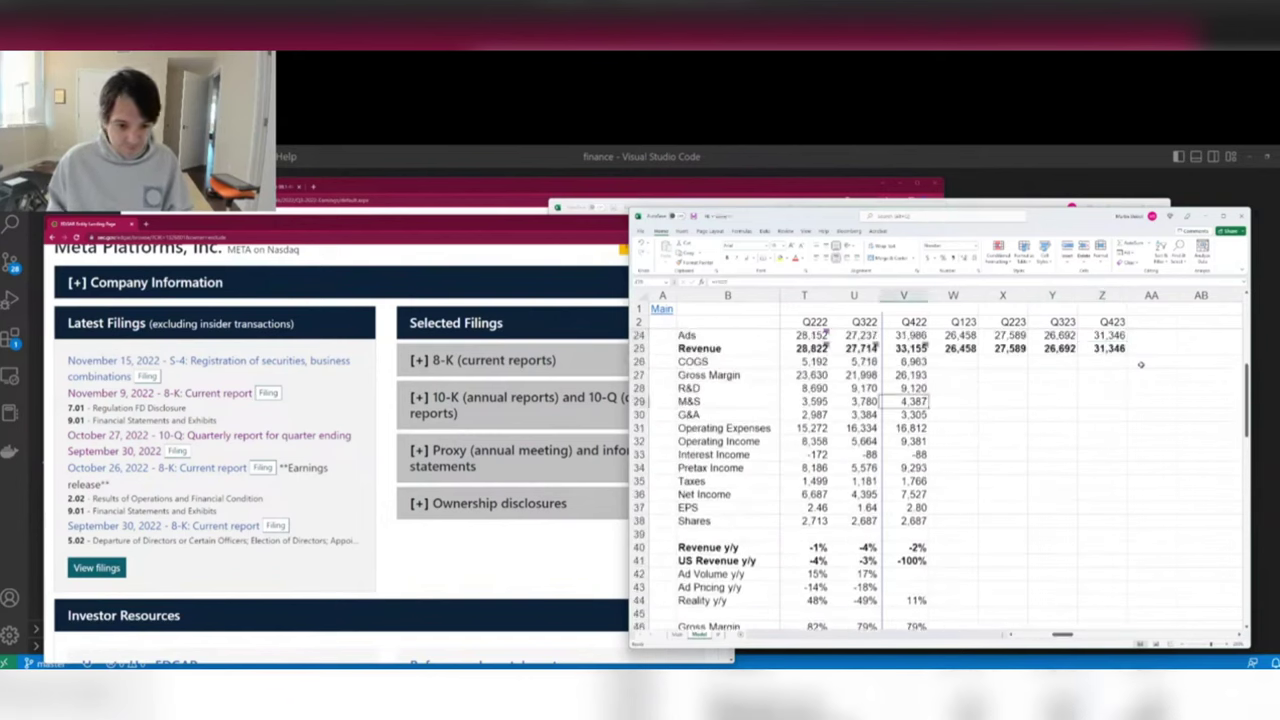
{"action": "key", "text": "Right"}
{"action": "key", "text": "ctrl+r"}
{"action": "key", "text": "shift+Right"}
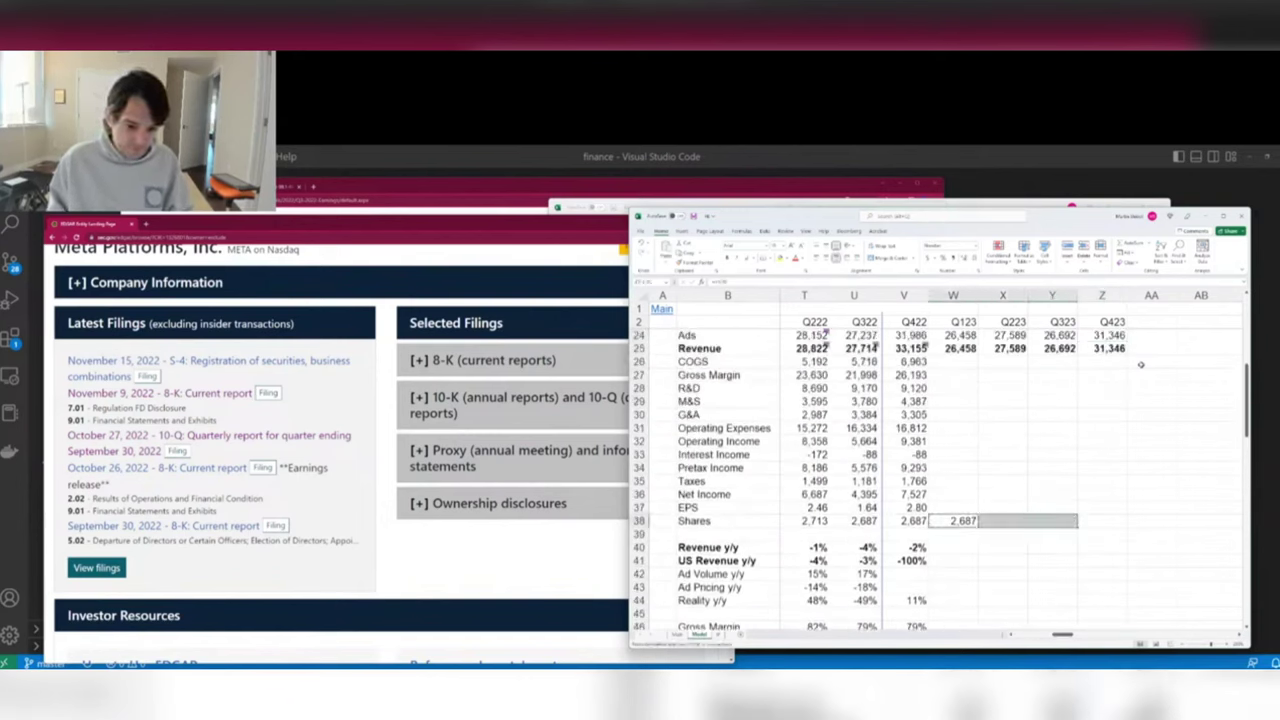
{"action": "key", "text": "shift+Right"}
{"action": "key", "text": "shift+Right"}
{"action": "key", "text": "ctrl+r"}
Fill the Net Income, EPS and Taxes formulas through Q423.
{"action": "key", "text": "Up"}
{"action": "key", "text": "Up"}
{"action": "key", "text": "Left"}
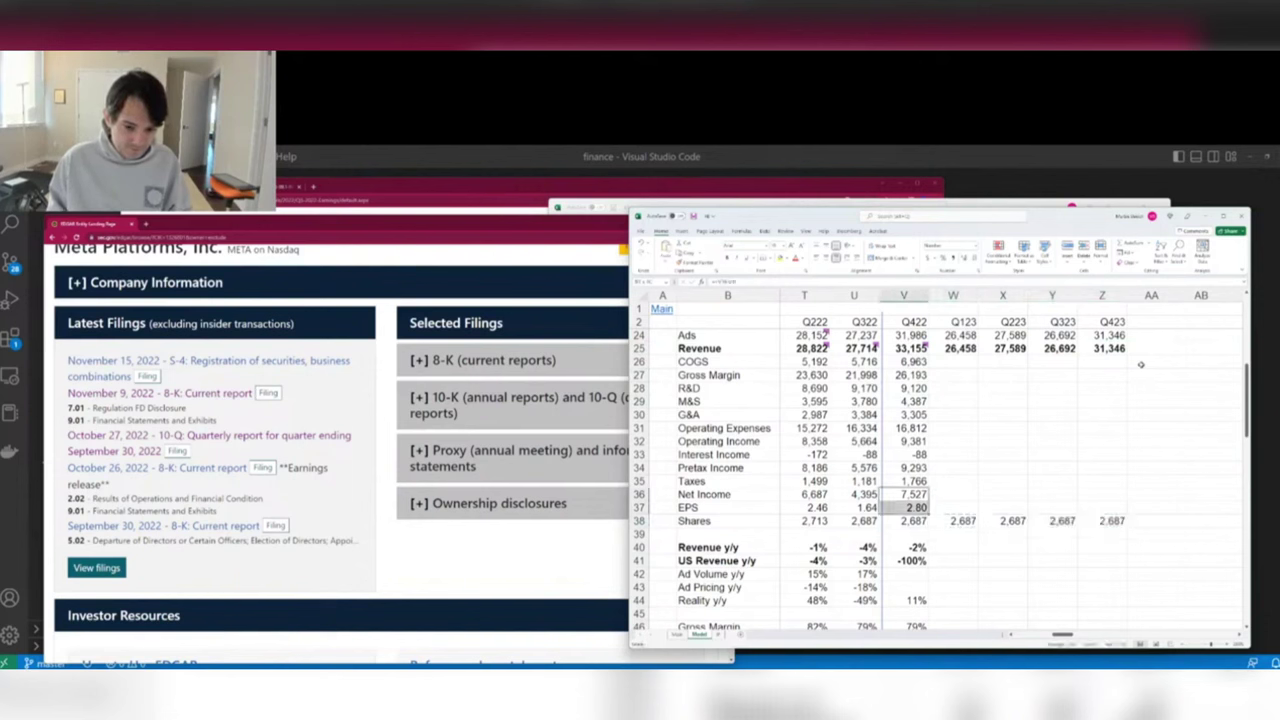
{"action": "key", "text": "shift+Right"}
{"action": "key", "text": "shift+Right"}
{"action": "key", "text": "shift+Right"}
{"action": "key", "text": "ctrl+r"}
{"action": "key", "text": "Up"}
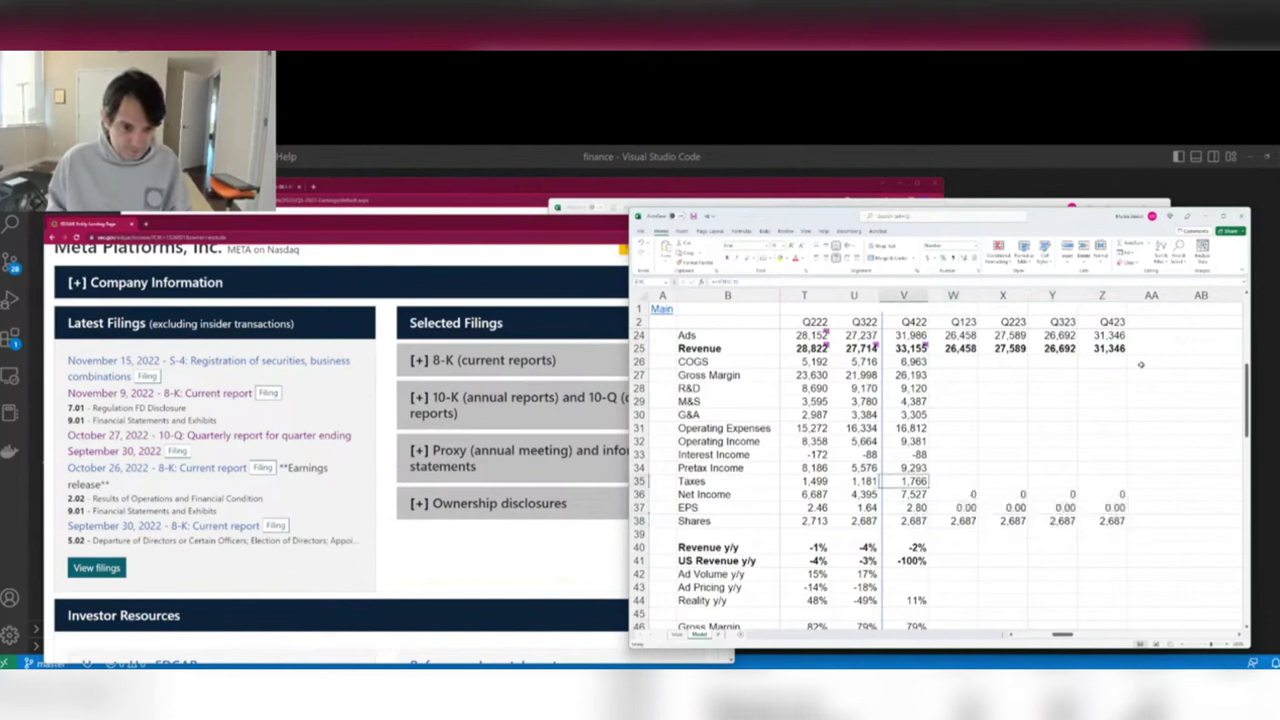
{"action": "key", "text": "shift+Right"}
{"action": "key", "text": "shift+Right"}
Fill Pretax Income and Interest Income of -88 across the projected quarters.
{"action": "key", "text": "shift+Right"}
{"action": "key", "text": "shift+Right"}
{"action": "key", "text": "ctrl+r"}
{"action": "key", "text": "Up"}
{"action": "key", "text": "shift+Right"}
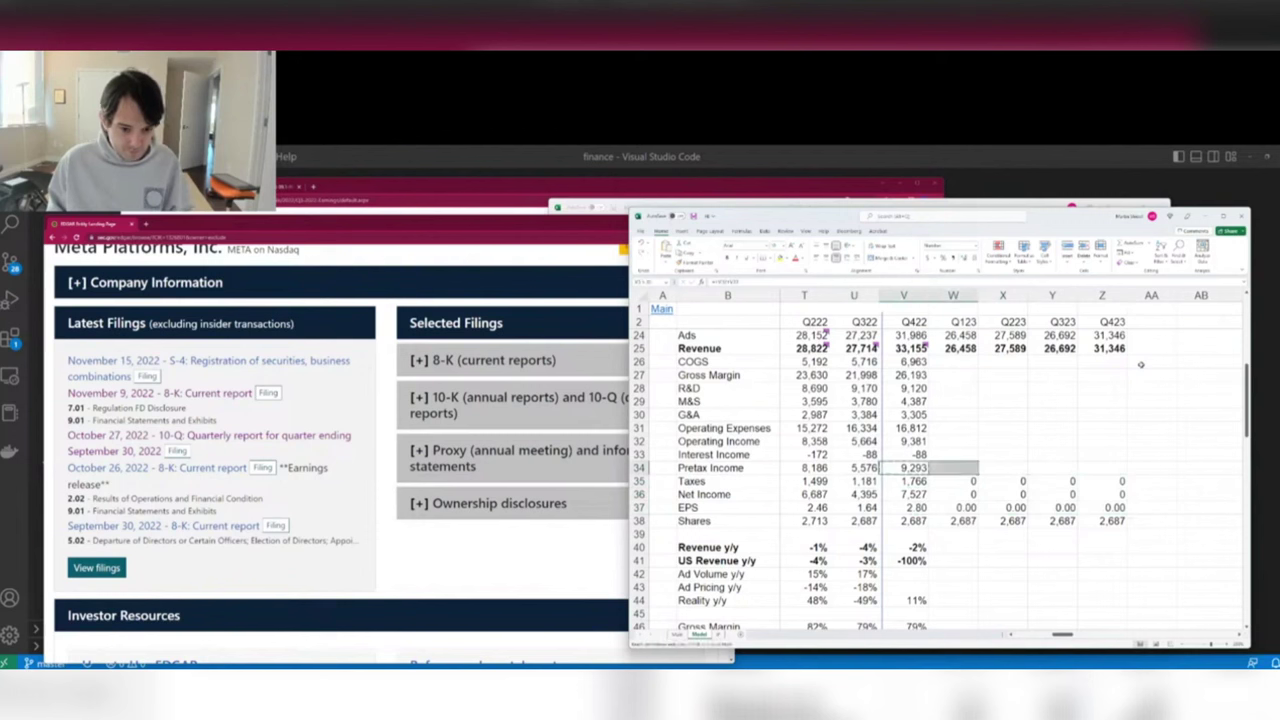
{"action": "key", "text": "shift+Right"}
{"action": "key", "text": "shift+Right"}
{"action": "key", "text": "shift+Right"}
{"action": "key", "text": "ctrl+r"}
{"action": "key", "text": "Up"}
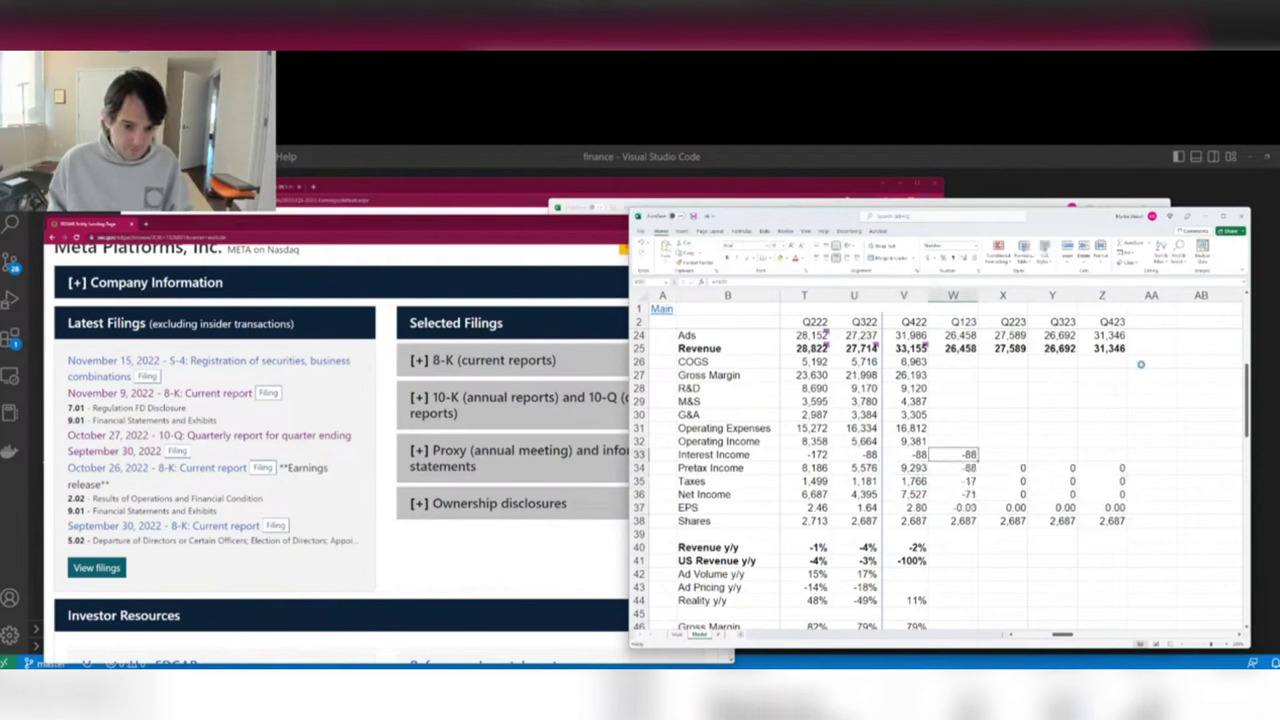
{"action": "key", "text": "shift+Right"}
{"action": "key", "text": "shift+Right"}
{"action": "key", "text": "shift+Right"}
{"action": "key", "text": "ctrl+r"}
Fill the Operating Expenses and Operating Income formulas through Q423.
{"action": "key", "text": "Up"}
{"action": "key", "text": "shift+Up"}
{"action": "key", "text": "shift+Right"}
{"action": "key", "text": "shift+Right"}
{"action": "key", "text": "shift+Right"}
{"action": "key", "text": "shift+Right"}
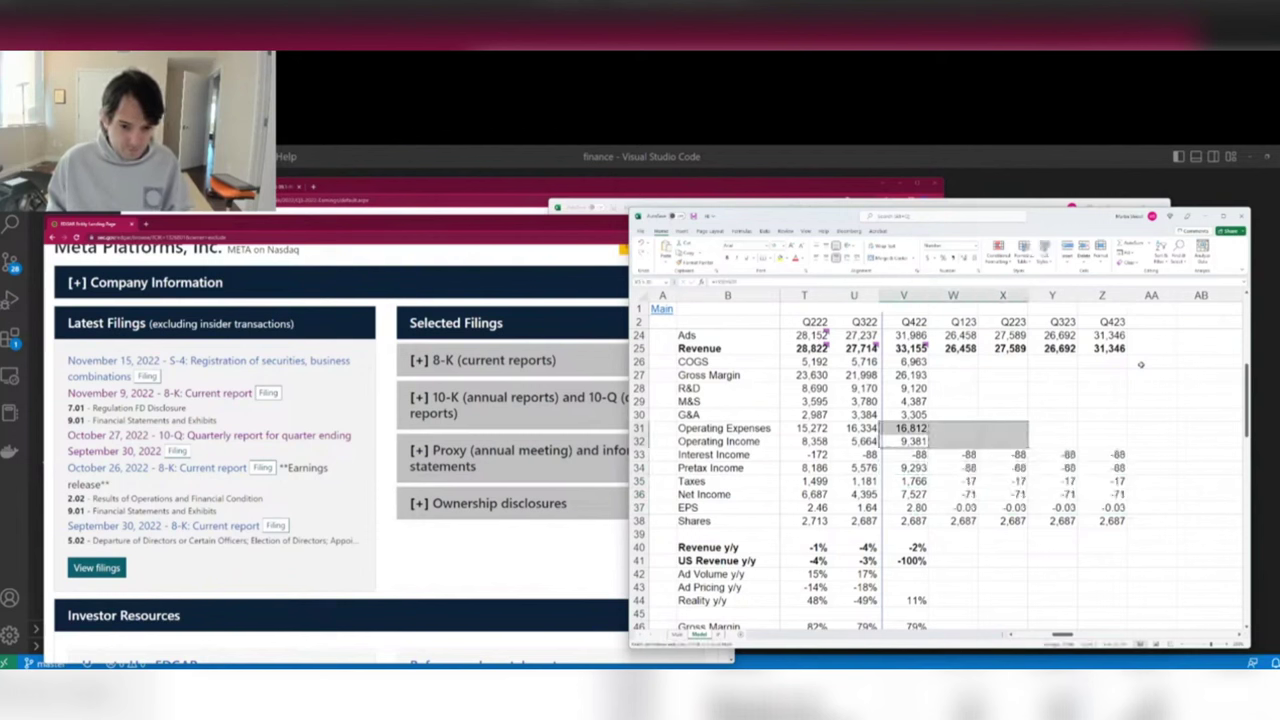
{"action": "key", "text": "ctrl+r"}
{"action": "key", "text": "Down"}
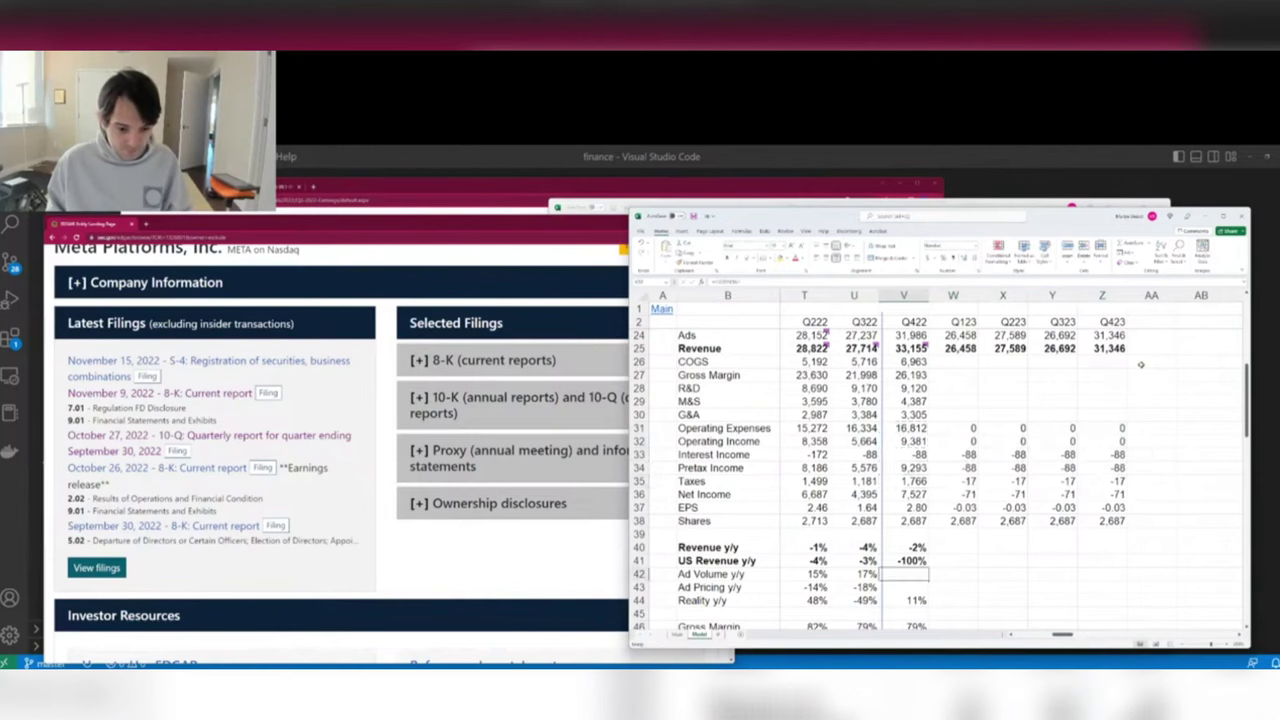
{"action": "key", "text": "Down"}
{"action": "key", "text": "Down"}
{"action": "key", "text": "Down"}
{"action": "key", "text": "Down"}
Fill Gross Margin % and Gross Margin formulas across Q123–Q423.
{"action": "scroll", "coordinate": [1140, 365], "scroll_direction": "left", "scroll_amount": 6}
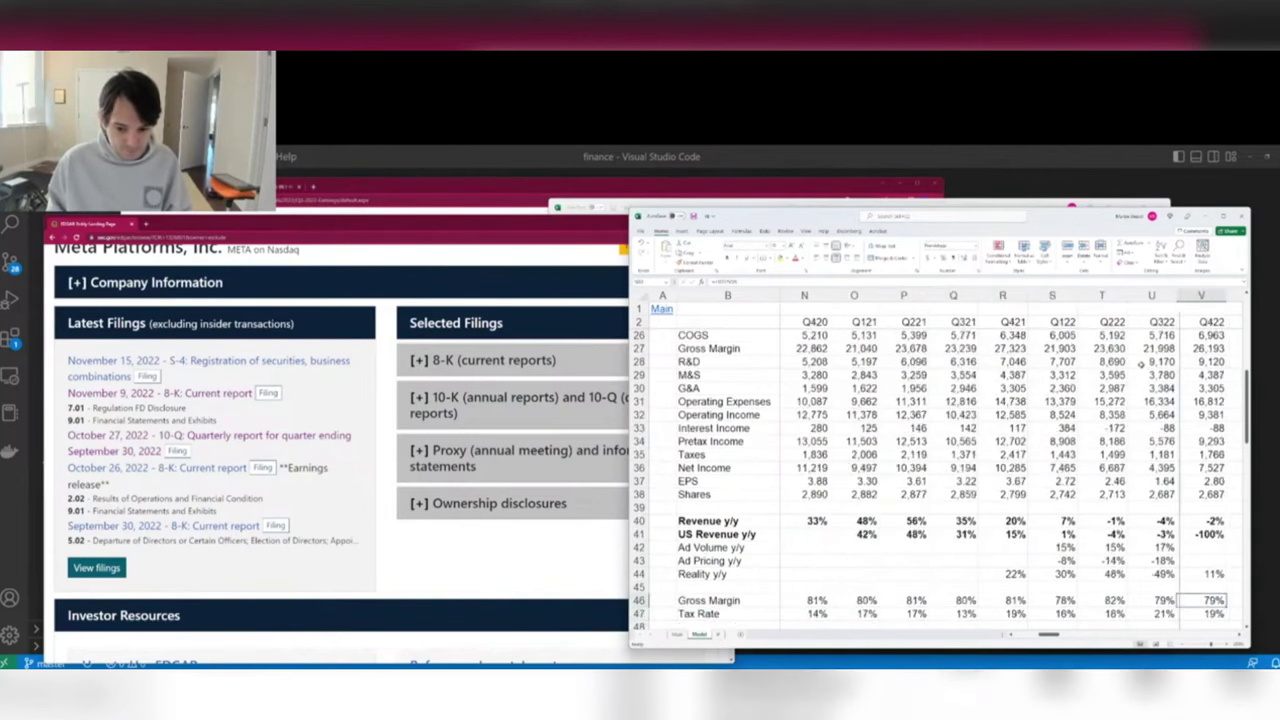
{"action": "key", "text": "shift+Right"}
{"action": "key", "text": "shift+Right"}
{"action": "key", "text": "shift+Right"}
{"action": "key", "text": "shift+Right"}
{"action": "key", "text": "ctrl+r"}
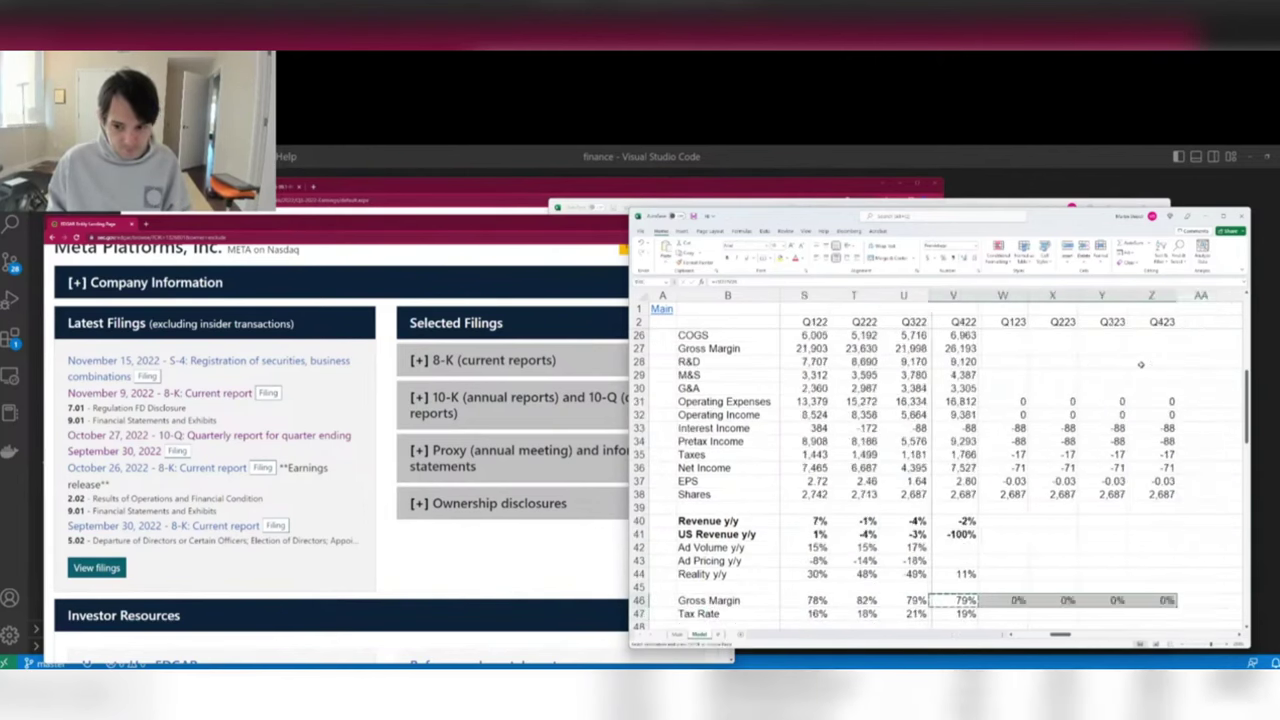
{"action": "key", "text": "Right"}
{"action": "key", "text": "Up"}
{"action": "key", "text": "Up"}
{"action": "key", "text": "Up"}
{"action": "key", "text": "Up"}
{"action": "key", "text": "Up"}
{"action": "key", "text": "Up"}
{"action": "key", "text": "Up"}
{"action": "key", "text": "Up"}
{"action": "key", "text": "Up"}
{"action": "key", "text": "Up"}
{"action": "key", "text": "Up"}
{"action": "key", "text": "Up"}
{"action": "key", "text": "Up"}
{"action": "key", "text": "Up"}
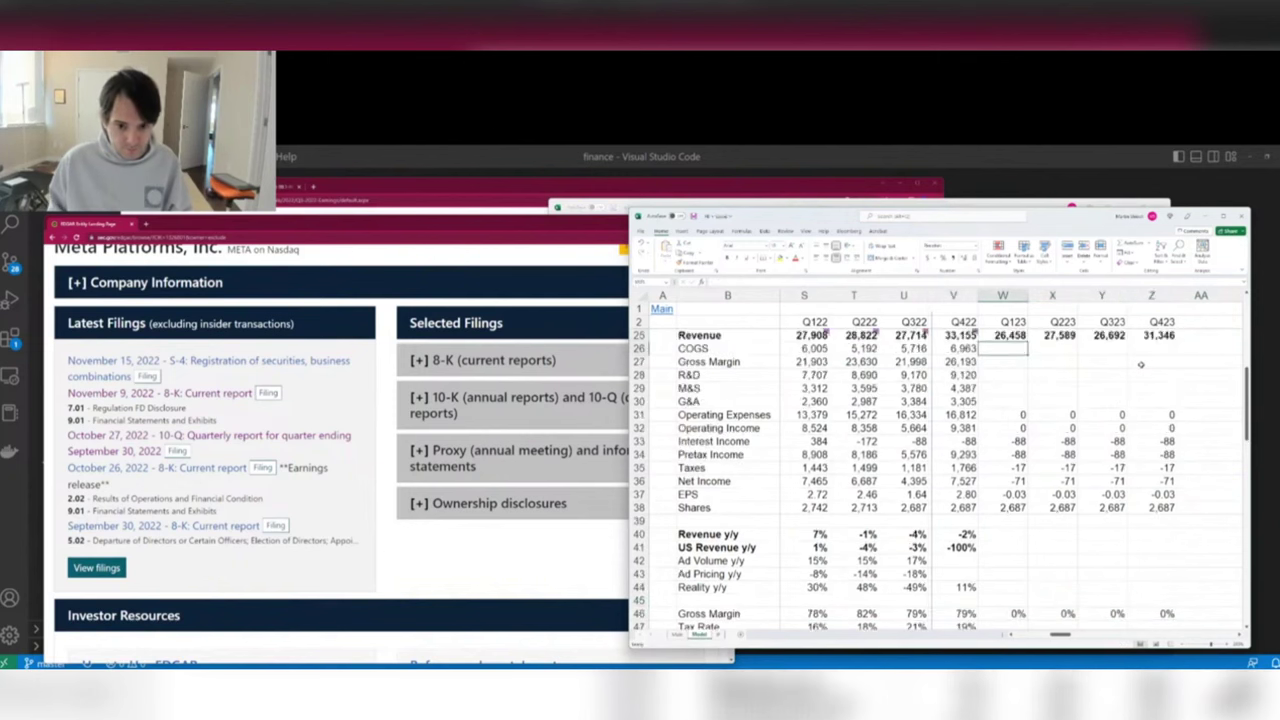
{"action": "key", "text": "Return"}
{"action": "key", "text": "Up"}
{"action": "key", "text": "shift+Right"}
{"action": "key", "text": "shift+Right"}
{"action": "key", "text": "shift+Right"}
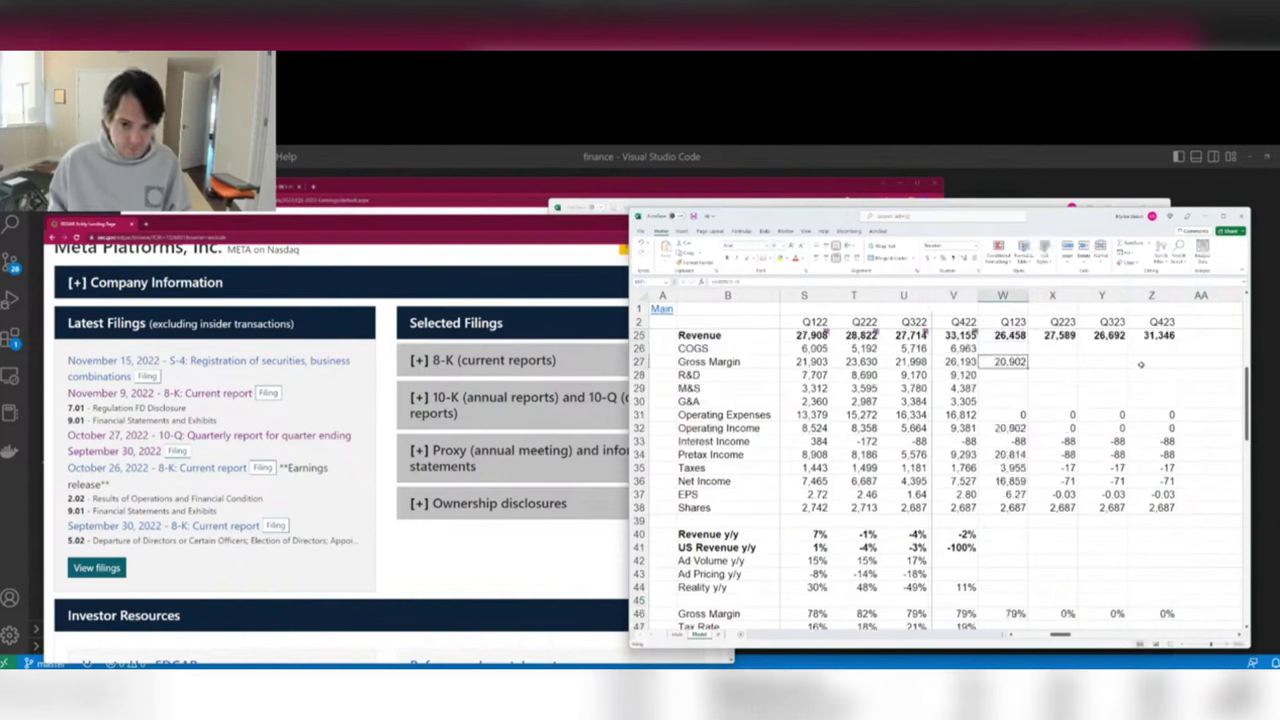
{"action": "key", "text": "ctrl+r"}
Set Q123 COGS to =W25-W27 and fill it through Q423.
{"action": "key", "text": "Up"}
{"action": "type", "text": "=W25-W27"}
{"action": "key", "text": "Return"}
{"action": "key", "text": "Up"}
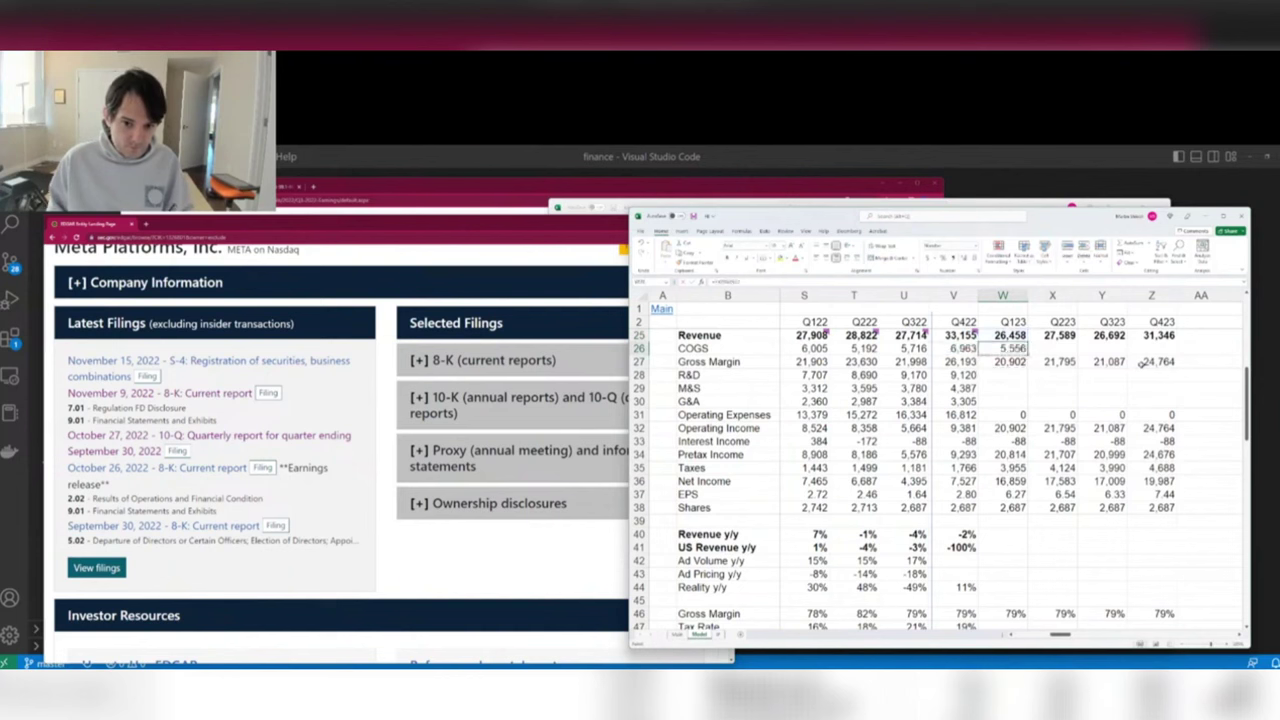
{"action": "key", "text": "shift+Right"}
{"action": "key", "text": "shift+Right"}
{"action": "key", "text": "shift+Right"}
{"action": "key", "text": "ctrl+r"}
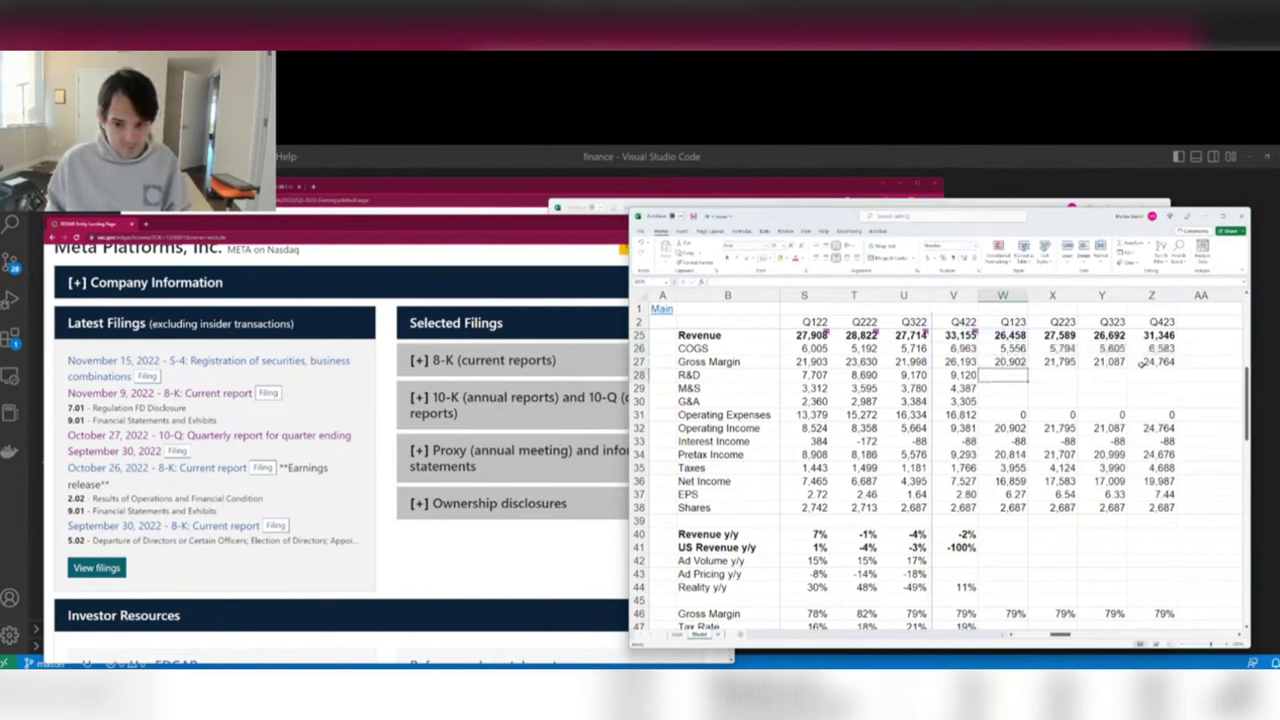
Fill Revenue y/y and Reality y/y across quarters, clearing US Revenue y/y.
{"action": "key", "text": "Left"}
{"action": "key", "text": "Down"}
{"action": "key", "text": "Down"}
{"action": "key", "text": "Down"}
{"action": "key", "text": "Down"}
{"action": "key", "text": "Down"}
{"action": "key", "text": "Down"}
{"action": "key", "text": "Down"}
{"action": "key", "text": "Down"}
{"action": "key", "text": "Down"}
{"action": "key", "text": "Down"}
{"action": "key", "text": "Down"}
{"action": "key", "text": "Down"}
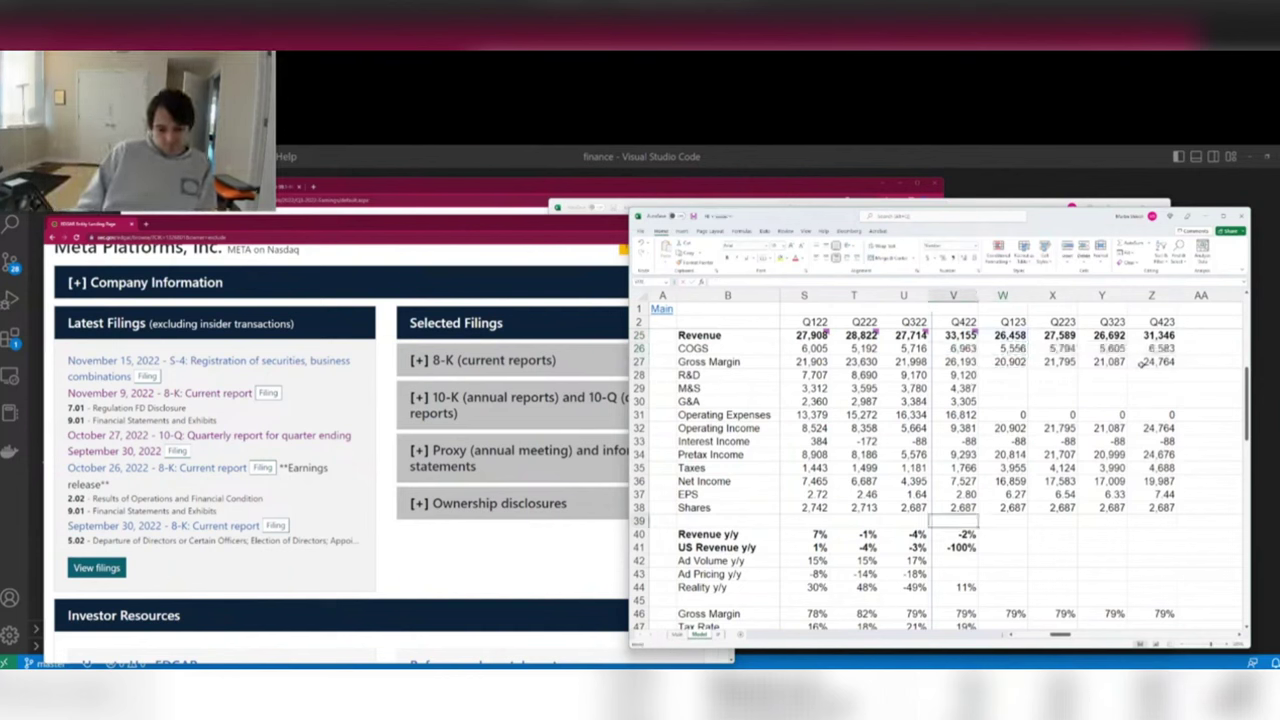
{"action": "key", "text": "shift+Right"}
{"action": "key", "text": "shift+Right"}
{"action": "key", "text": "shift+Right"}
{"action": "key", "text": "shift+Right"}
{"action": "key", "text": "ctrl+r"}
{"action": "key", "text": "Down"}
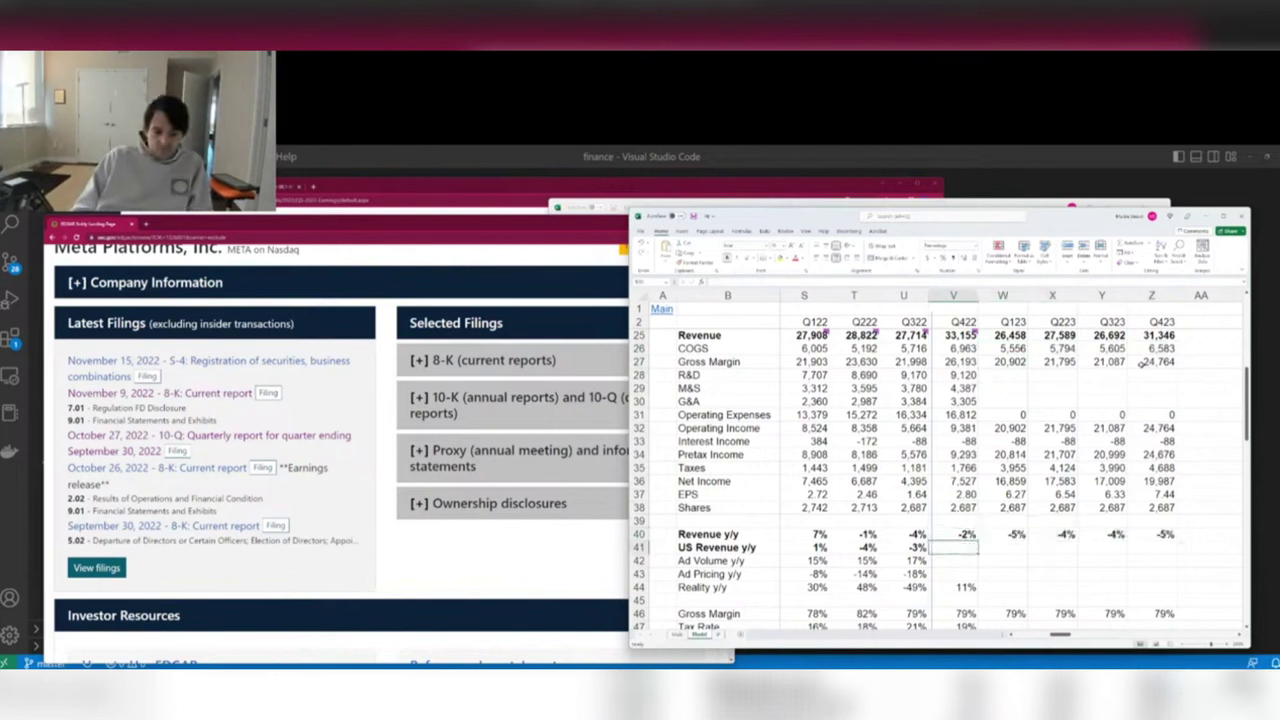
{"action": "key", "text": "Delete"}
{"action": "key", "text": "Down"}
{"action": "key", "text": "Down"}
{"action": "key", "text": "Down"}
{"action": "key", "text": "shift+Right"}
{"action": "key", "text": "shift+Right"}
{"action": "key", "text": "shift+Right"}
{"action": "key", "text": "shift+Right"}
{"action": "key", "text": "ctrl+r"}
Clear the -100% Reality y/y projections and the Q422 US Revenue y/y.
{"action": "key", "text": "Right"}
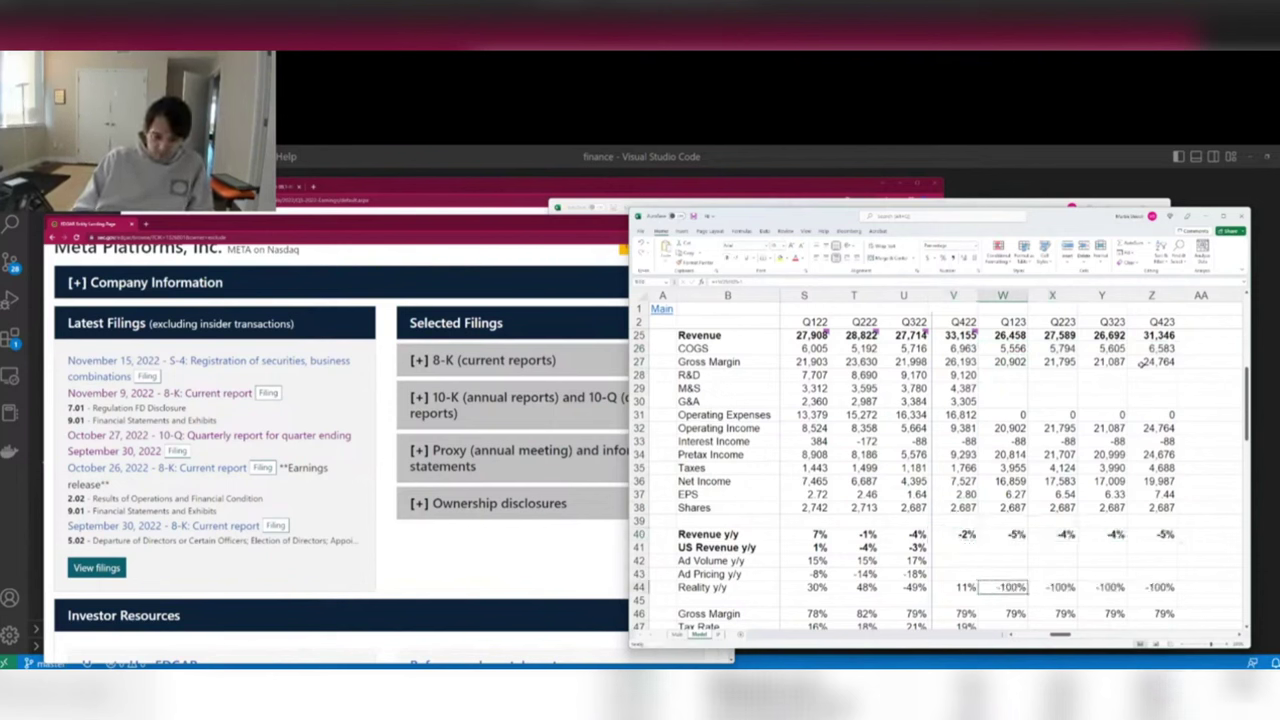
{"action": "key", "text": "shift+Right"}
{"action": "key", "text": "shift+Right"}
{"action": "key", "text": "shift+Right"}
{"action": "key", "text": "Delete"}
{"action": "key", "text": "Left"}
{"action": "key", "text": "Up"}
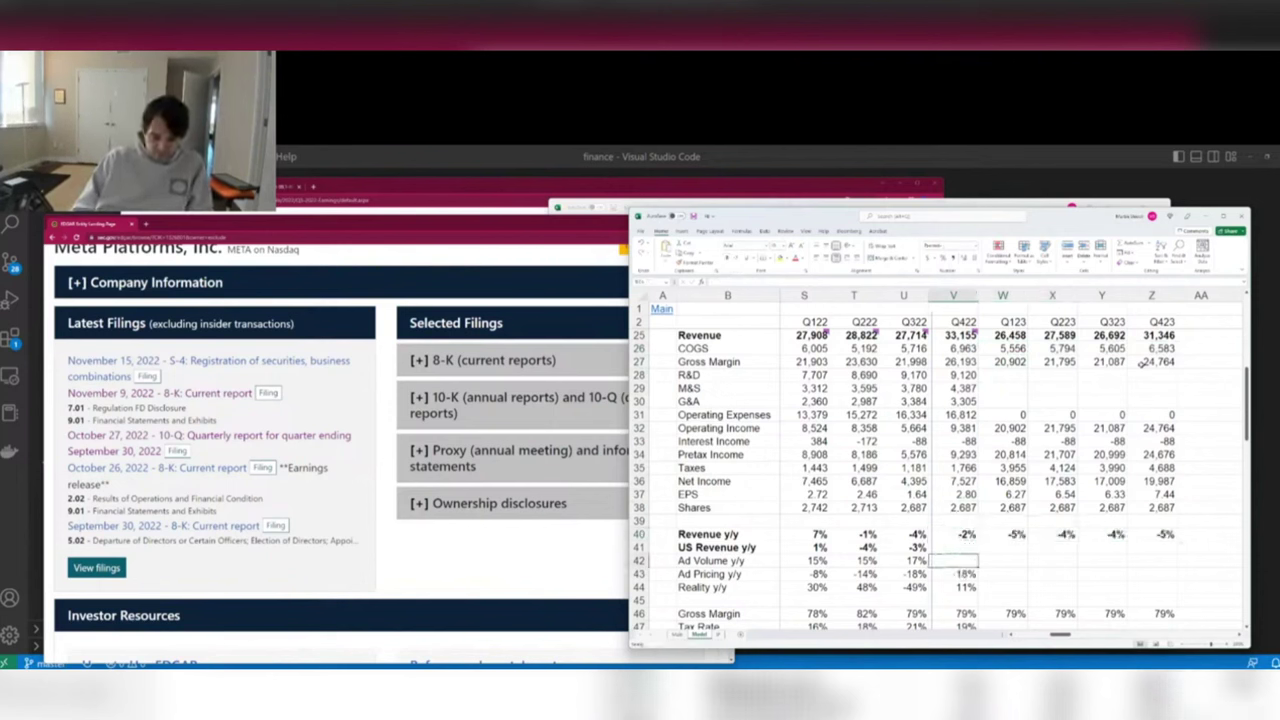
{"action": "key", "text": "ctrl+r"}
{"action": "key", "text": "Up"}
{"action": "key", "text": "ctrl+r"}
{"action": "key", "text": "Delete"}
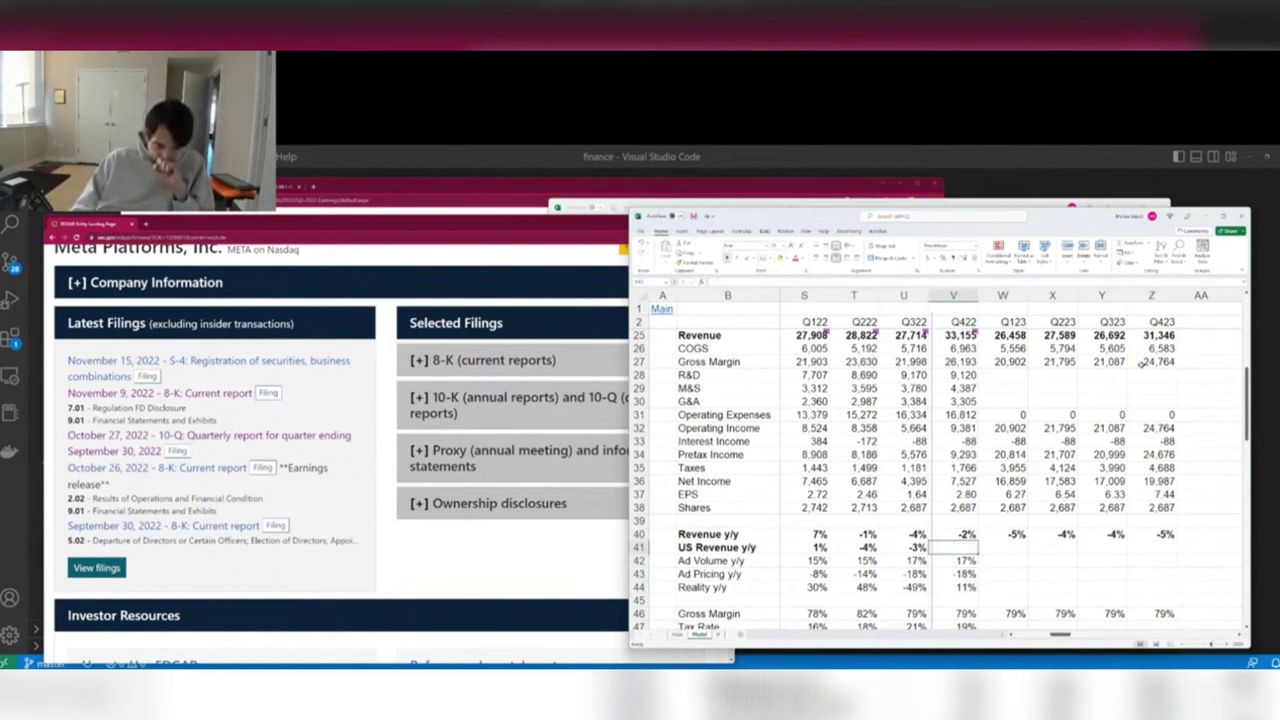
Enter =+S28*.9 in W28, making Q123 R&D 90% of Q122.
{"action": "key", "text": "Up"}
{"action": "key", "text": "Up"}
{"action": "key", "text": "Up"}
{"action": "key", "text": "Up"}
{"action": "key", "text": "Up"}
{"action": "key", "text": "Up"}
{"action": "key", "text": "Up"}
{"action": "key", "text": "Up"}
{"action": "key", "text": "Up"}
{"action": "key", "text": "Up"}
{"action": "key", "text": "Up"}
{"action": "key", "text": "Up"}
{"action": "key", "text": "Up"}
{"action": "key", "text": "Up"}
{"action": "key", "text": "Right"}
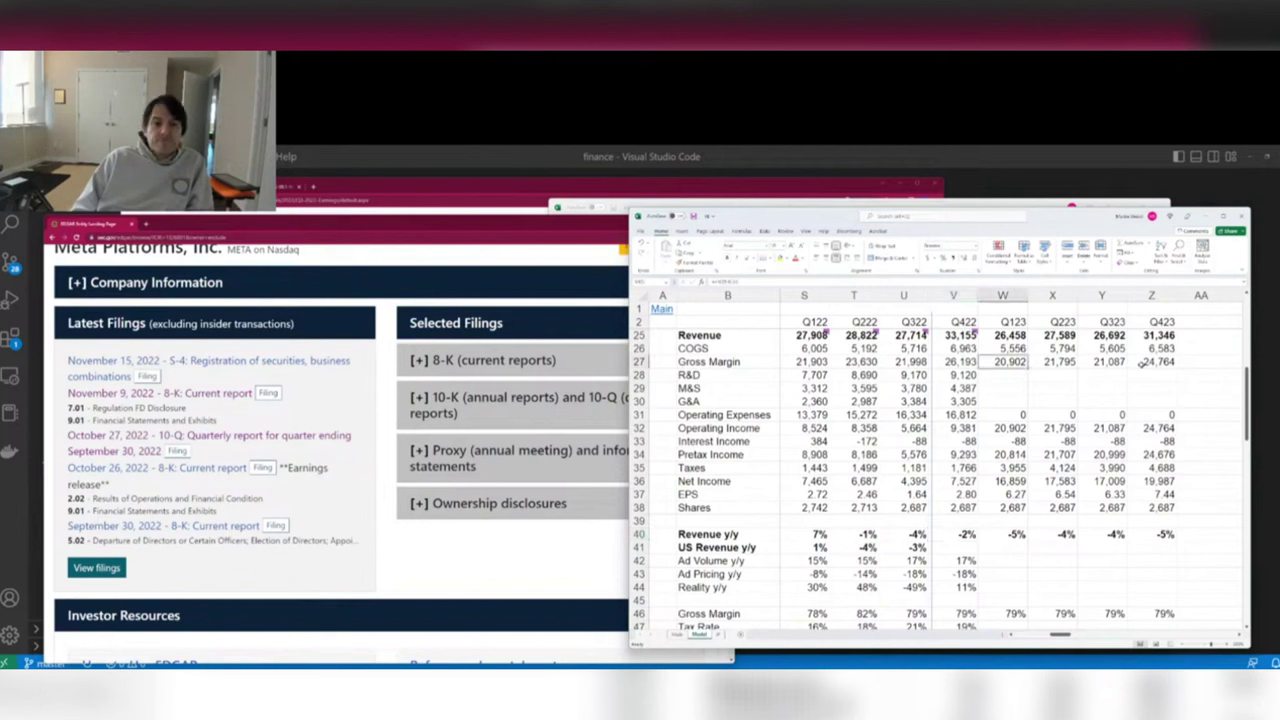
{"action": "type", "text": "+"}
{"action": "key", "text": "Left"}
{"action": "key", "text": "Left"}
{"action": "key", "text": "Left"}
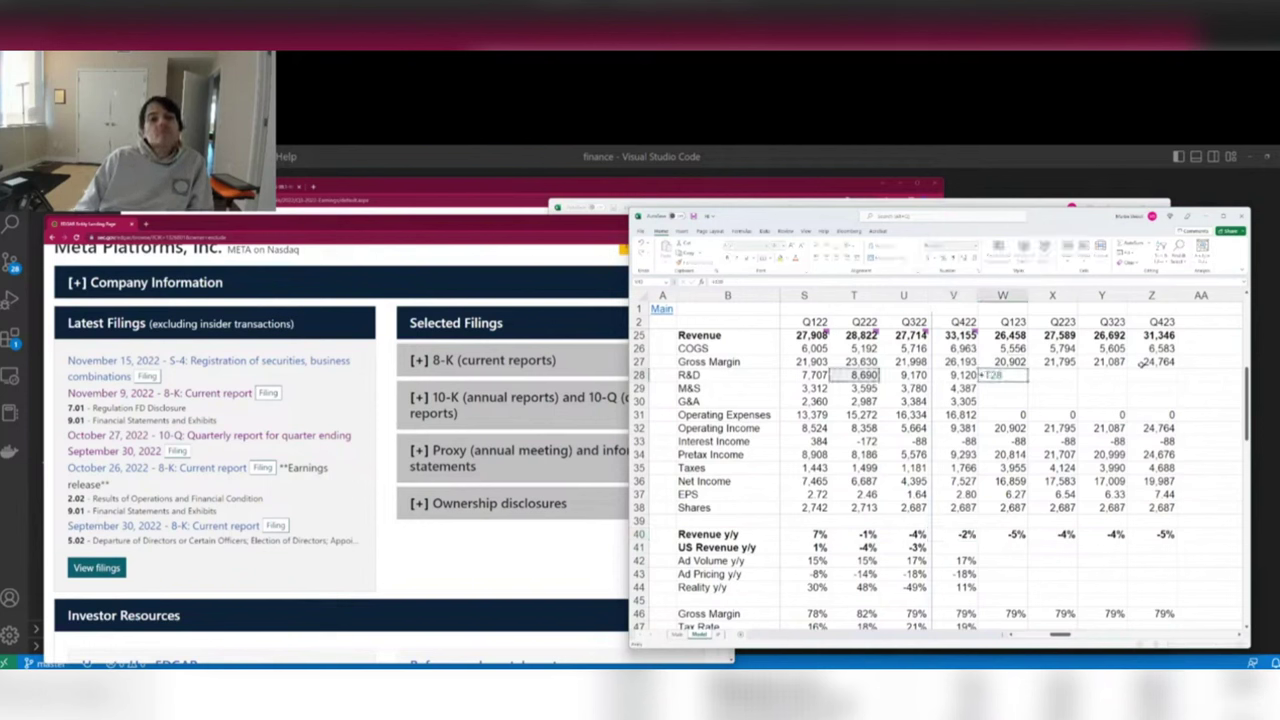
{"action": "key", "text": "Left"}
{"action": "type", "text": "*.9"}
{"action": "key", "text": "ctrl+Return"}
Paste the 90% formula over R&D, M&S and G&A for Q123–Q423 (W28:Z30).
{"action": "key", "text": "ctrl+c"}
{"action": "key", "text": "shift+Right"}
{"action": "key", "text": "shift+Right"}
{"action": "key", "text": "shift+Right"}
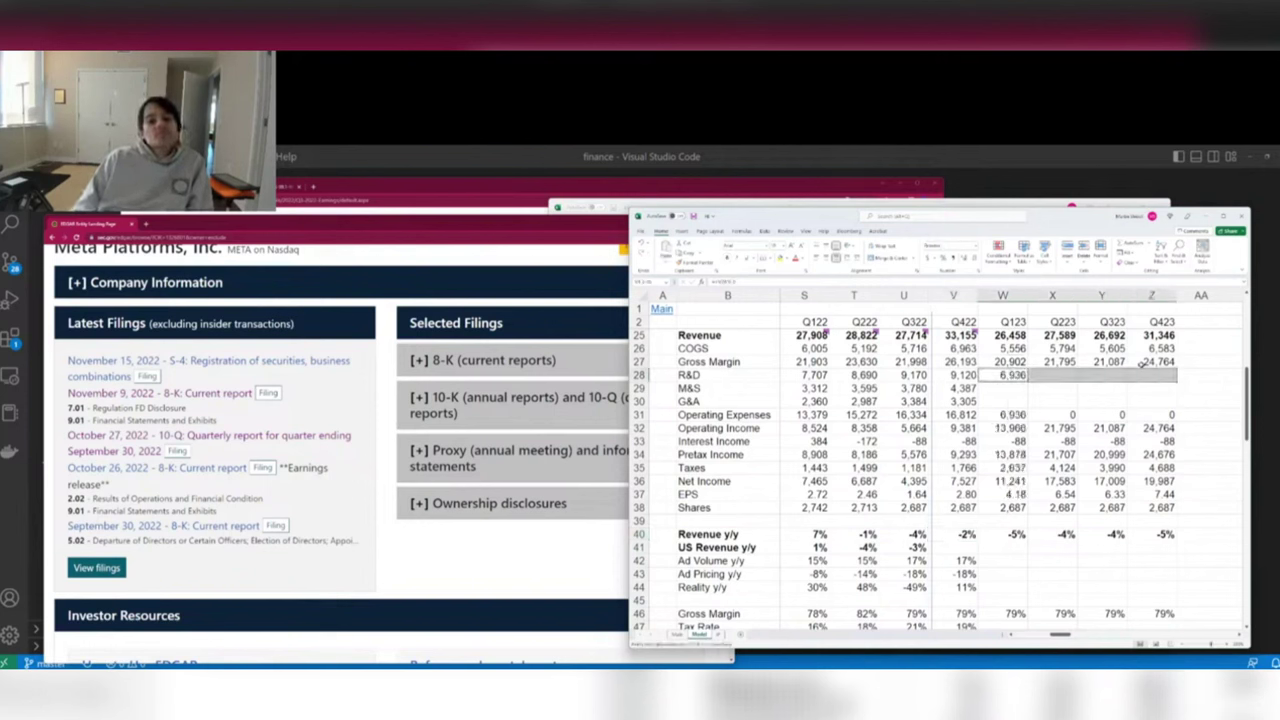
{"action": "key", "text": "shift+Down"}
{"action": "key", "text": "shift+Down"}
{"action": "key", "text": "ctrl+v"}
{"action": "key", "text": "Down"}
{"action": "key", "text": "Escape"}
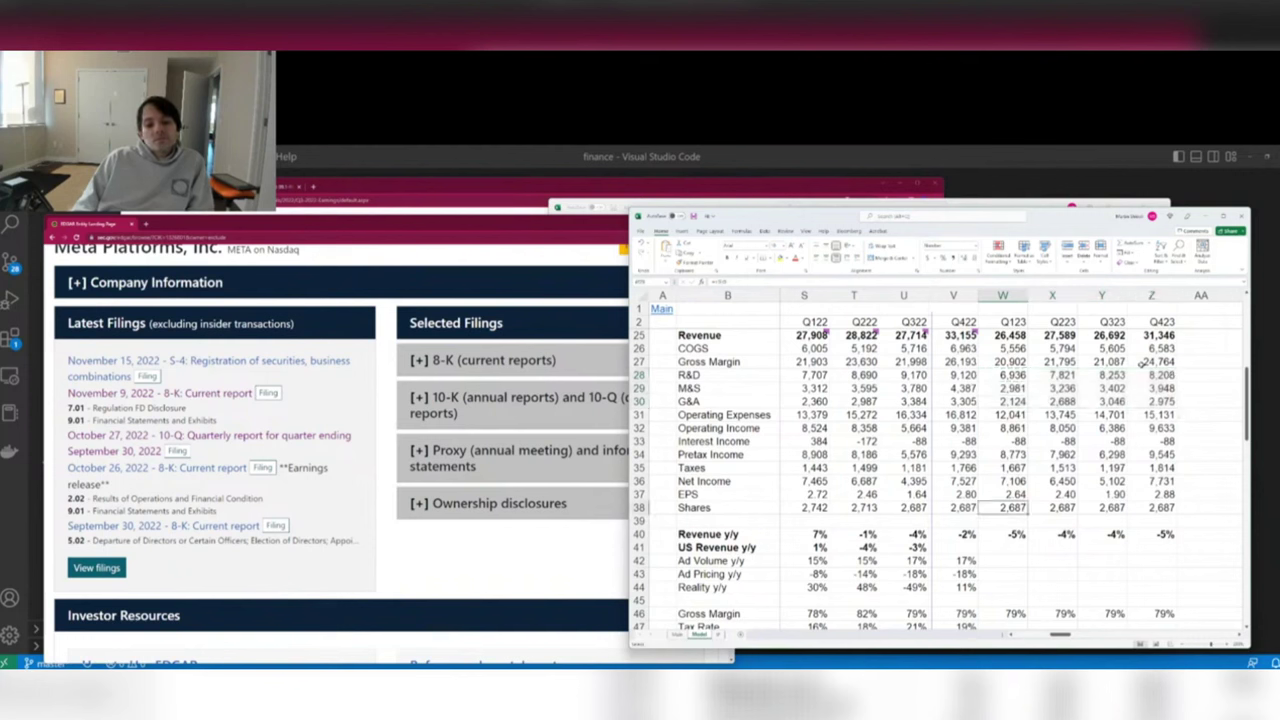
Insert a blank row below Reality y/y, then remove it again.
{"action": "key", "text": "Left"}
{"action": "key", "text": "Down"}
{"action": "key", "text": "Down"}
{"action": "key", "text": "Down"}
{"action": "key", "text": "Down"}
{"action": "key", "text": "Down"}
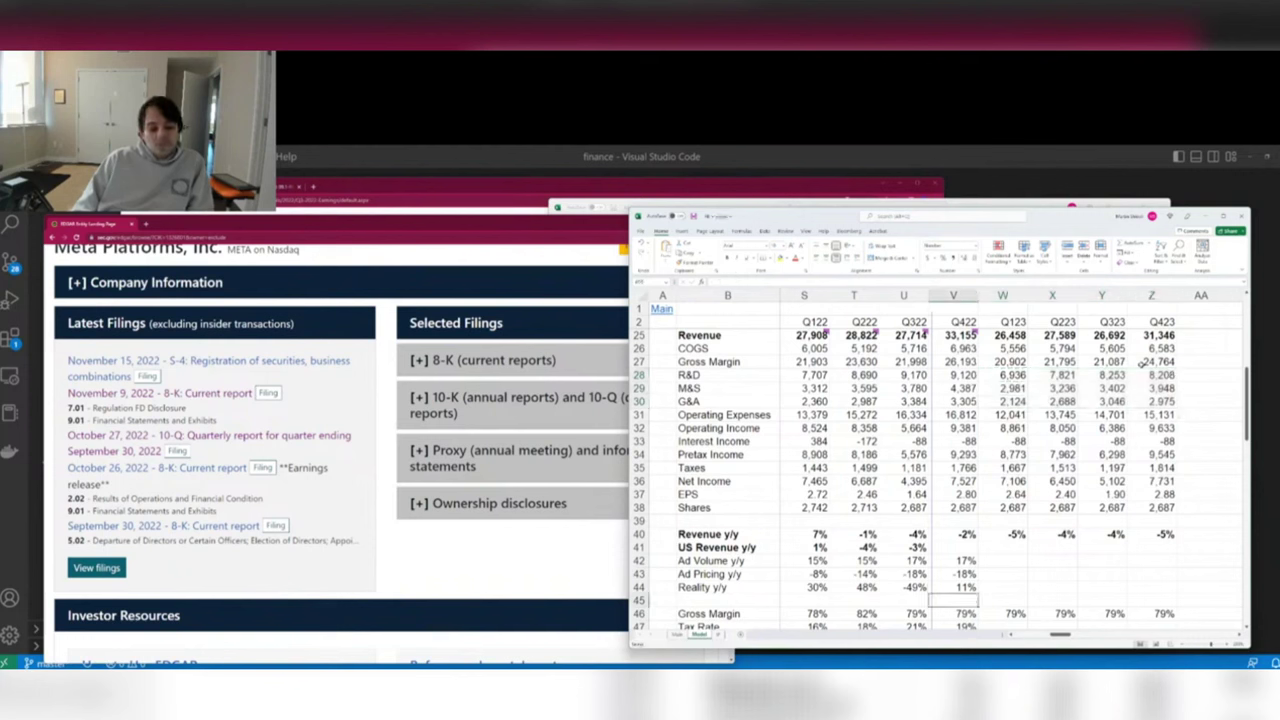
{"action": "key", "text": "shift+space"}
{"action": "key", "text": "ctrl+shift+plus"}
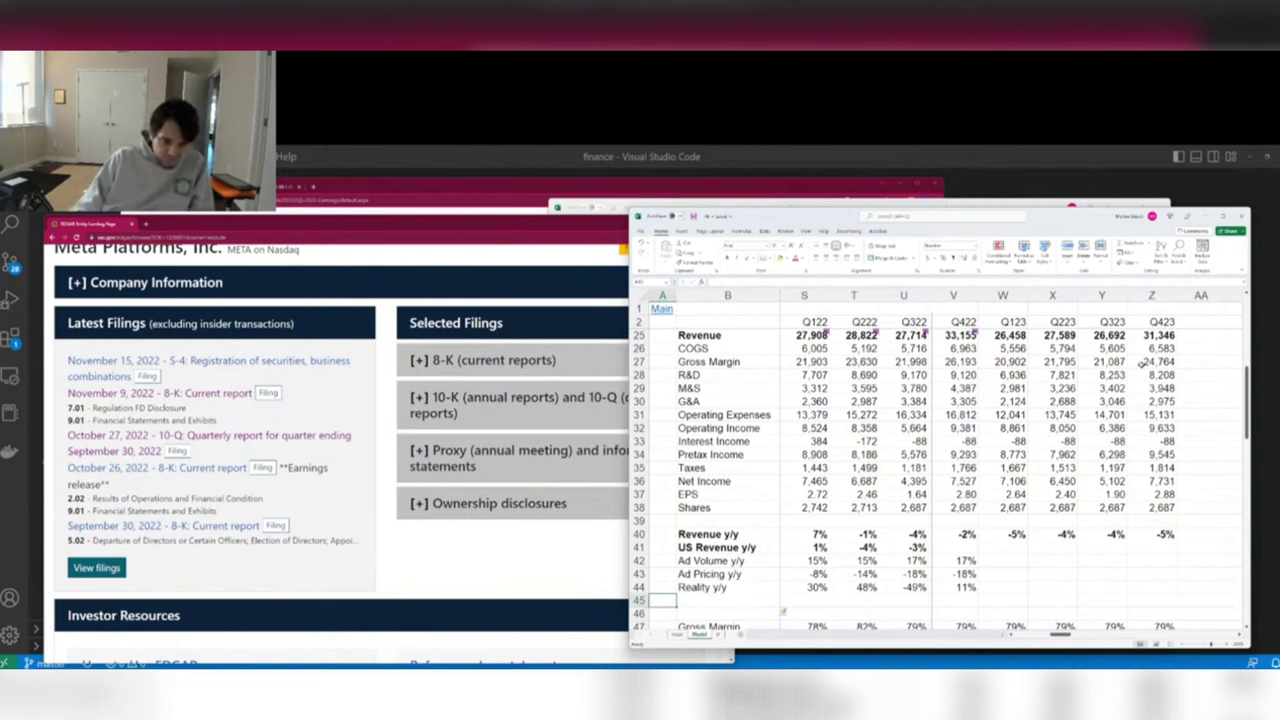
{"action": "key", "text": "shift+space"}
{"action": "key", "text": "ctrl+minus"}
Fill the 19% tax rate from Q422 through Q423.
{"action": "key", "text": "Down"}
{"action": "key", "text": "Down"}
{"action": "key", "text": "Down"}
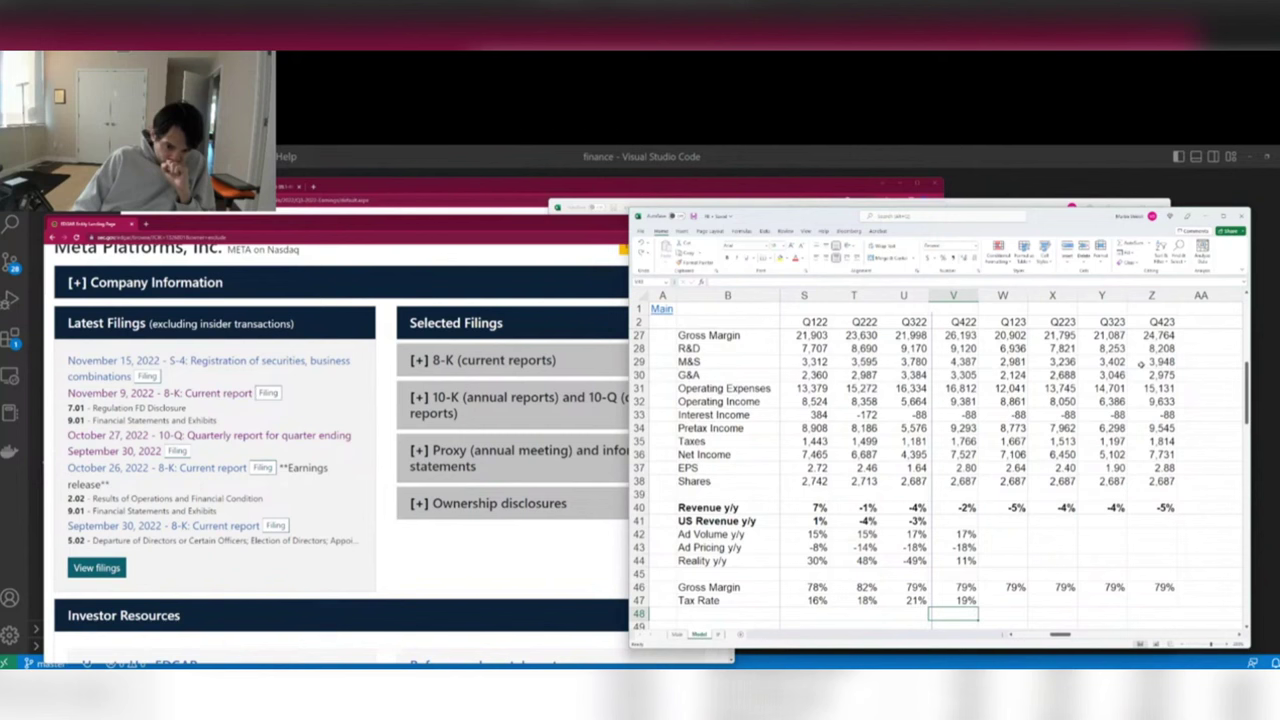
{"action": "left_click", "coordinate": [953, 600]}
{"action": "key", "text": "shift+Right"}
{"action": "key", "text": "shift+Right"}
{"action": "key", "text": "shift+Right"}
{"action": "key", "text": "shift+Right"}
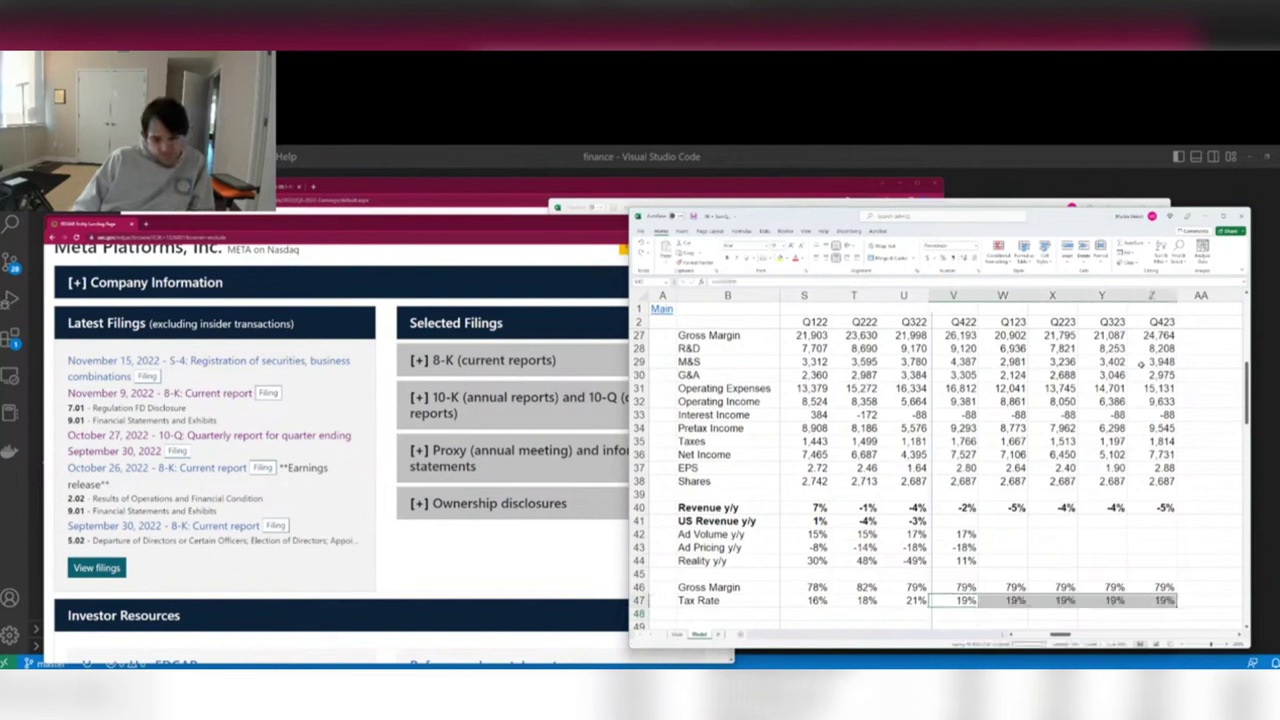
{"action": "key", "text": "ctrl+r"}
Delete the empty row above Net Cash and review the quarterly figures.
{"action": "key", "text": "Down"}
{"action": "key", "text": "Down"}
{"action": "key", "text": "Down"}
{"action": "key", "text": "Down"}
{"action": "key", "text": "Up"}
{"action": "key", "text": "Up"}
{"action": "key", "text": "ctrl+Right"}
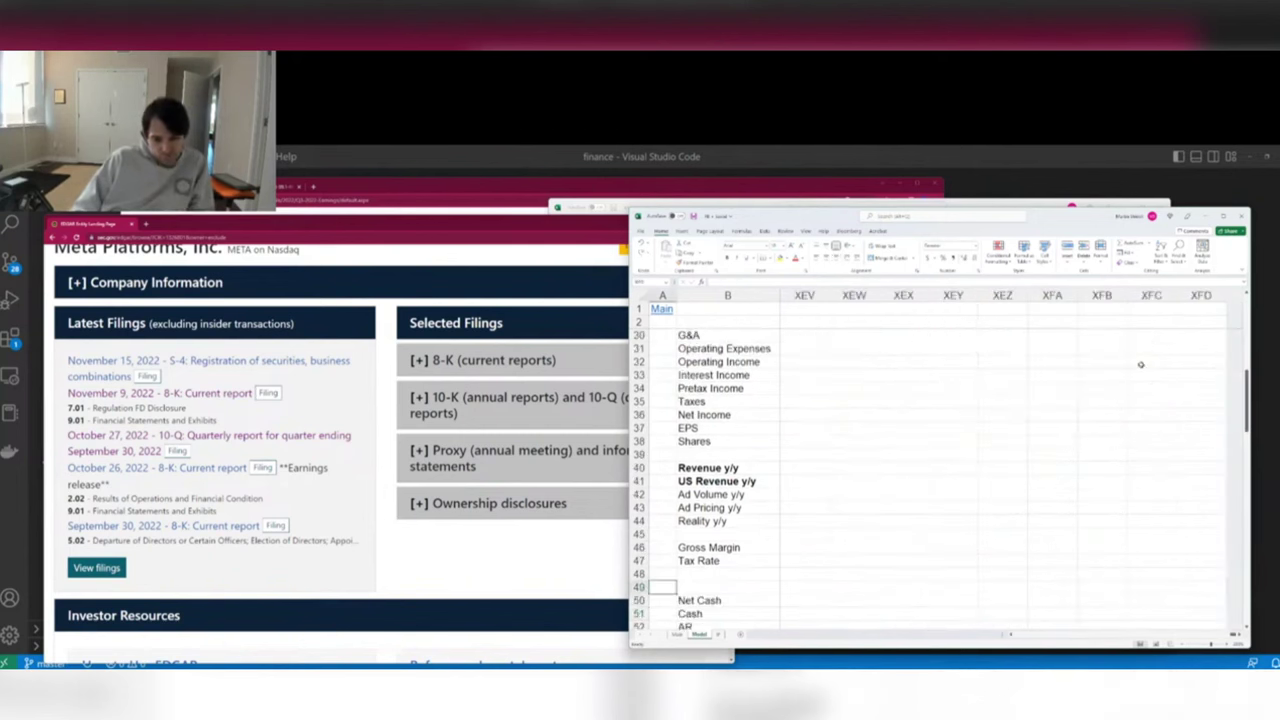
{"action": "key", "text": "shift+space"}
{"action": "key", "text": "ctrl+minus"}
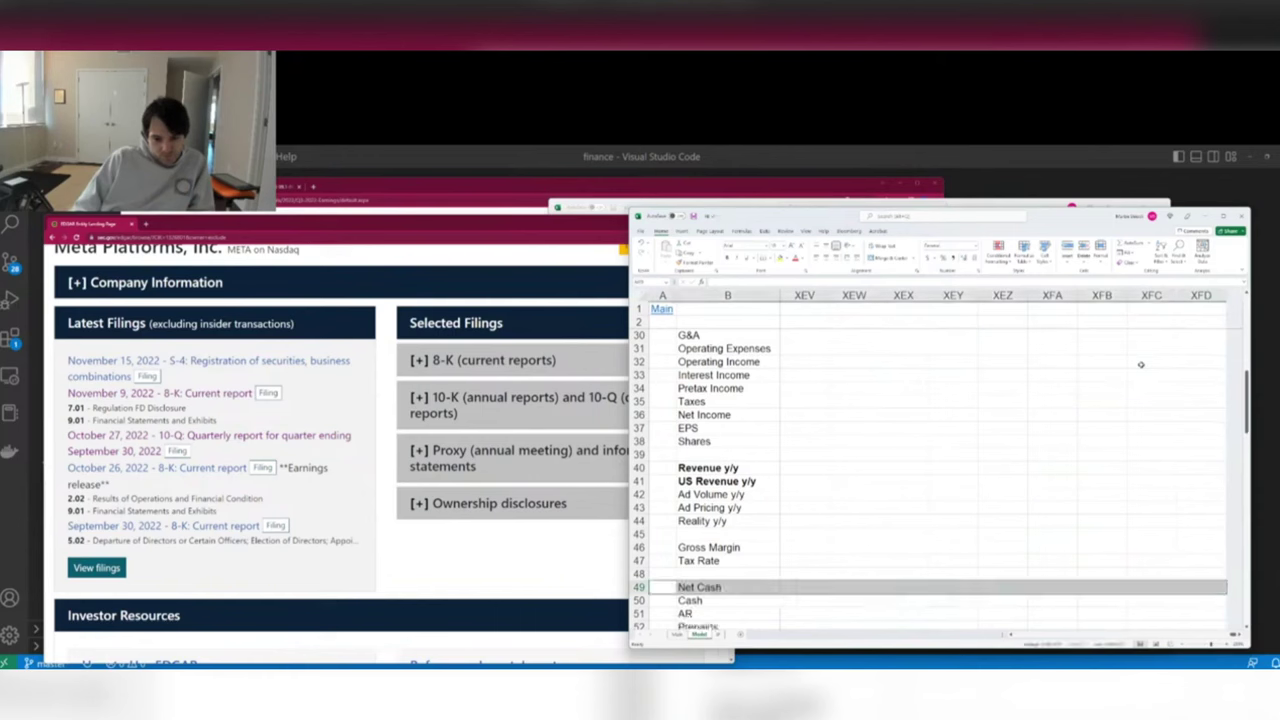
{"action": "key", "text": "Home"}
{"action": "key", "text": "Right"}
{"action": "key", "text": "Right"}
{"action": "key", "text": "Right"}
{"action": "key", "text": "Right"}
{"action": "key", "text": "Right"}
{"action": "key", "text": "Right"}
{"action": "key", "text": "Right"}
{"action": "key", "text": "Right"}
{"action": "key", "text": "Right"}
{"action": "key", "text": "Right"}
{"action": "key", "text": "Right"}
{"action": "key", "text": "Right"}
{"action": "key", "text": "Right"}
{"action": "key", "text": "Right"}
{"action": "key", "text": "Right"}
{"action": "key", "text": "Right"}
{"action": "key", "text": "Right"}
{"action": "key", "text": "Right"}
{"action": "key", "text": "Right"}
{"action": "key", "text": "Right"}
{"action": "key", "text": "Right"}
{"action": "key", "text": "Right"}
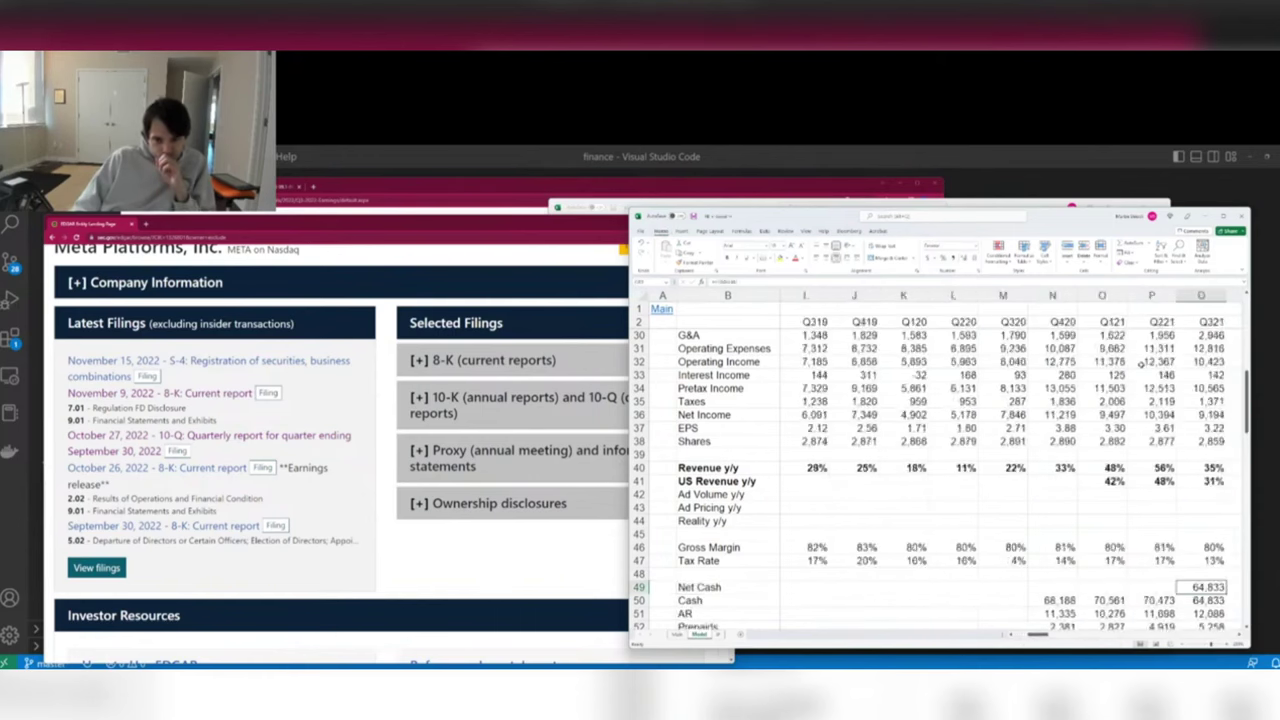
{"action": "key", "text": "Left"}
{"action": "key", "text": "Left"}
{"action": "key", "text": "Left"}
{"action": "key", "text": "Left"}
{"action": "key", "text": "Left"}
{"action": "key", "text": "Down"}
{"action": "key", "text": "Down"}
{"action": "key", "text": "Down"}
{"action": "key", "text": "Down"}
{"action": "key", "text": "Down"}
{"action": "key", "text": "Down"}
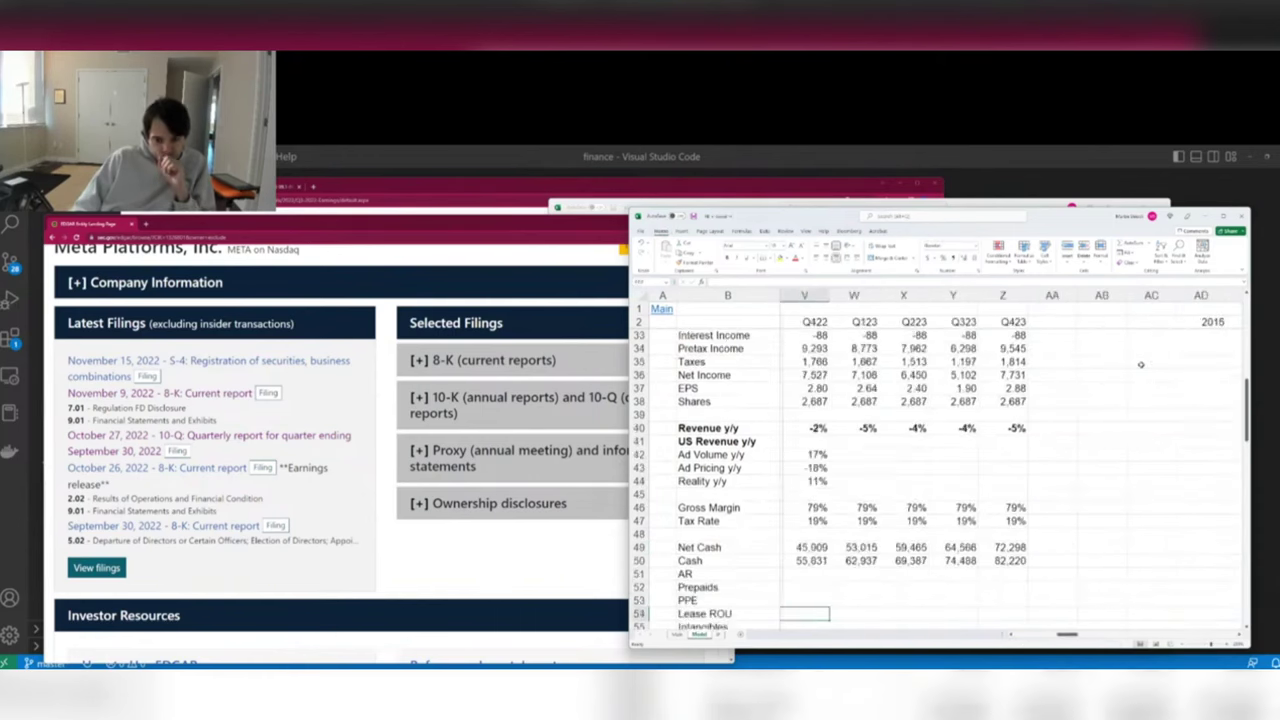
{"action": "key", "text": "Page_Up"}
{"action": "key", "text": "Page_Up"}
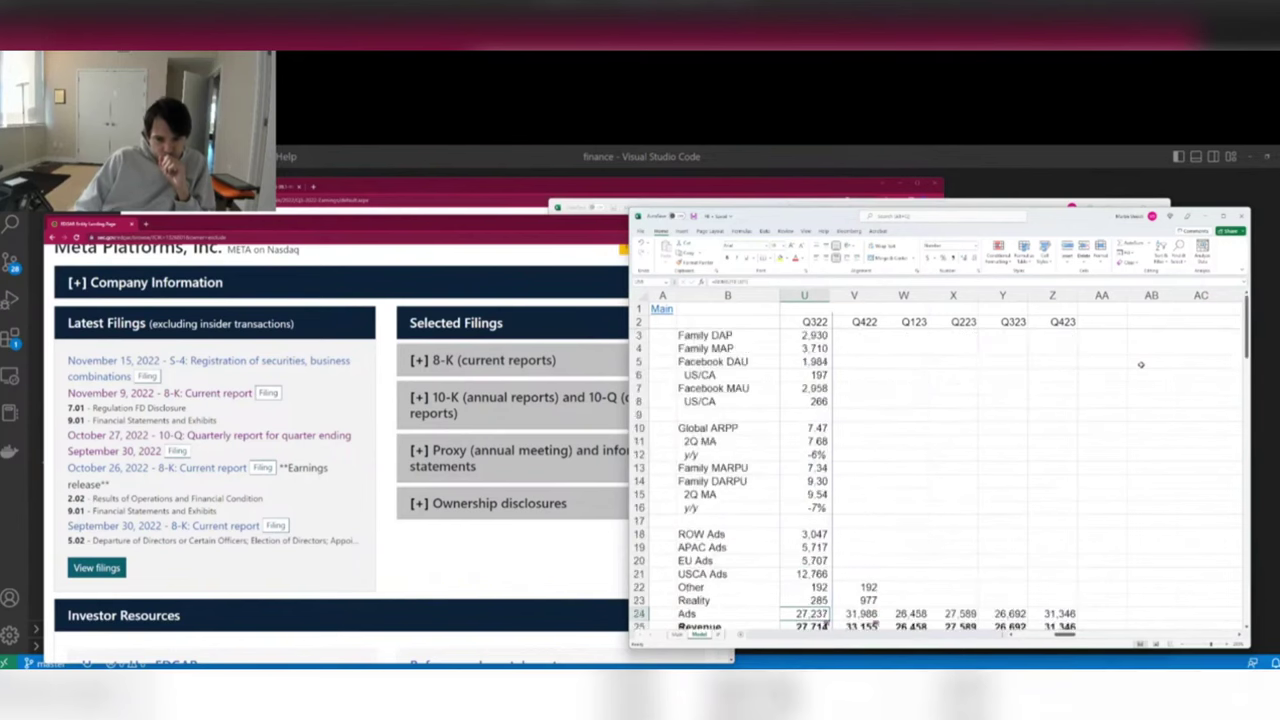
Move the ROIC, Share and Upside block (AW50:AX52) up one row, directly under Terminal.
{"action": "key", "text": "Right"}
{"action": "key", "text": "Right"}
{"action": "key", "text": "Down"}
{"action": "key", "text": "Right"}
{"action": "key", "text": "Right"}
{"action": "key", "text": "Right"}
{"action": "key", "text": "Right"}
{"action": "key", "text": "Right"}
{"action": "key", "text": "Right"}
{"action": "key", "text": "Right"}
{"action": "key", "text": "Right"}
{"action": "key", "text": "Right"}
{"action": "key", "text": "Right"}
{"action": "key", "text": "Right"}
{"action": "key", "text": "Right"}
{"action": "key", "text": "Right"}
{"action": "key", "text": "Right"}
{"action": "key", "text": "Right"}
{"action": "key", "text": "Right"}
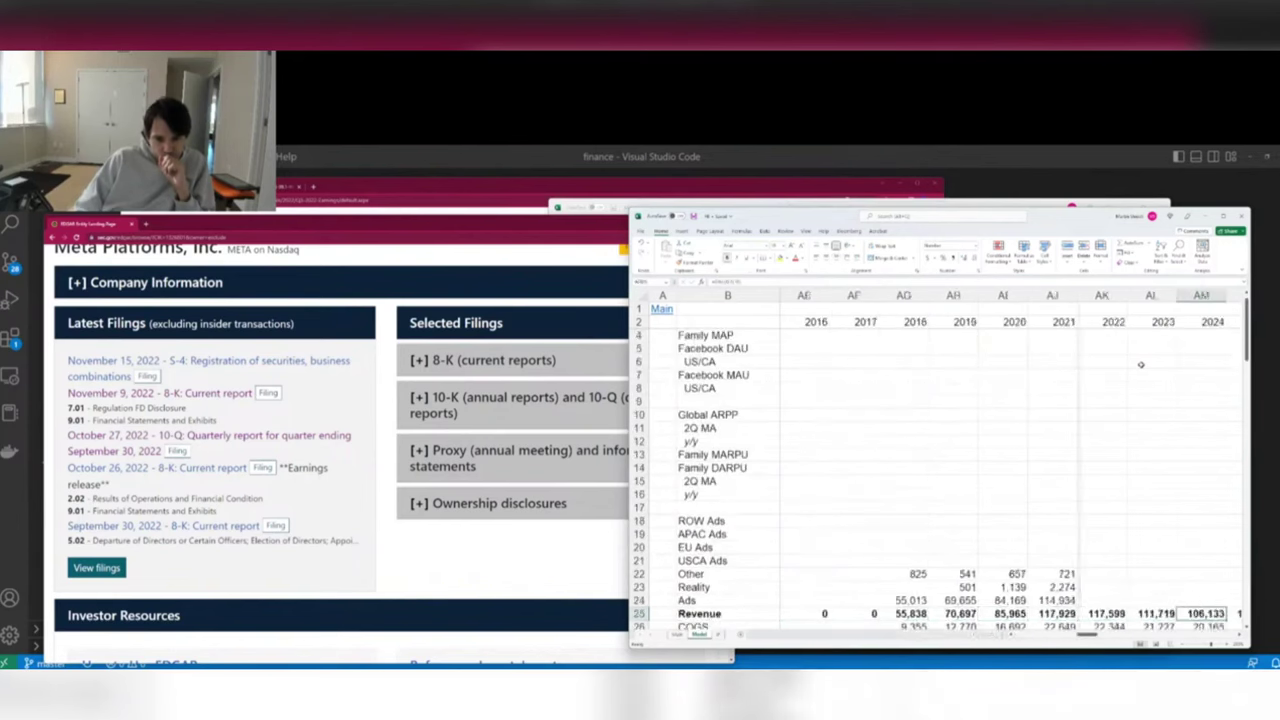
{"action": "key", "text": "Right"}
{"action": "key", "text": "Right"}
{"action": "key", "text": "Right"}
{"action": "key", "text": "Right"}
{"action": "key", "text": "Right"}
{"action": "key", "text": "Right"}
{"action": "key", "text": "Right"}
{"action": "key", "text": "Right"}
{"action": "key", "text": "Right"}
{"action": "key", "text": "Left"}
{"action": "key", "text": "Left"}
{"action": "key", "text": "Left"}
{"action": "key", "text": "Left"}
{"action": "key", "text": "Left"}
{"action": "key", "text": "Left"}
{"action": "key", "text": "Left"}
{"action": "key", "text": "Left"}
{"action": "key", "text": "Left"}
{"action": "key", "text": "Left"}
{"action": "key", "text": "Left"}
{"action": "key", "text": "Left"}
{"action": "key", "text": "Left"}
{"action": "key", "text": "Left"}
{"action": "key", "text": "Down"}
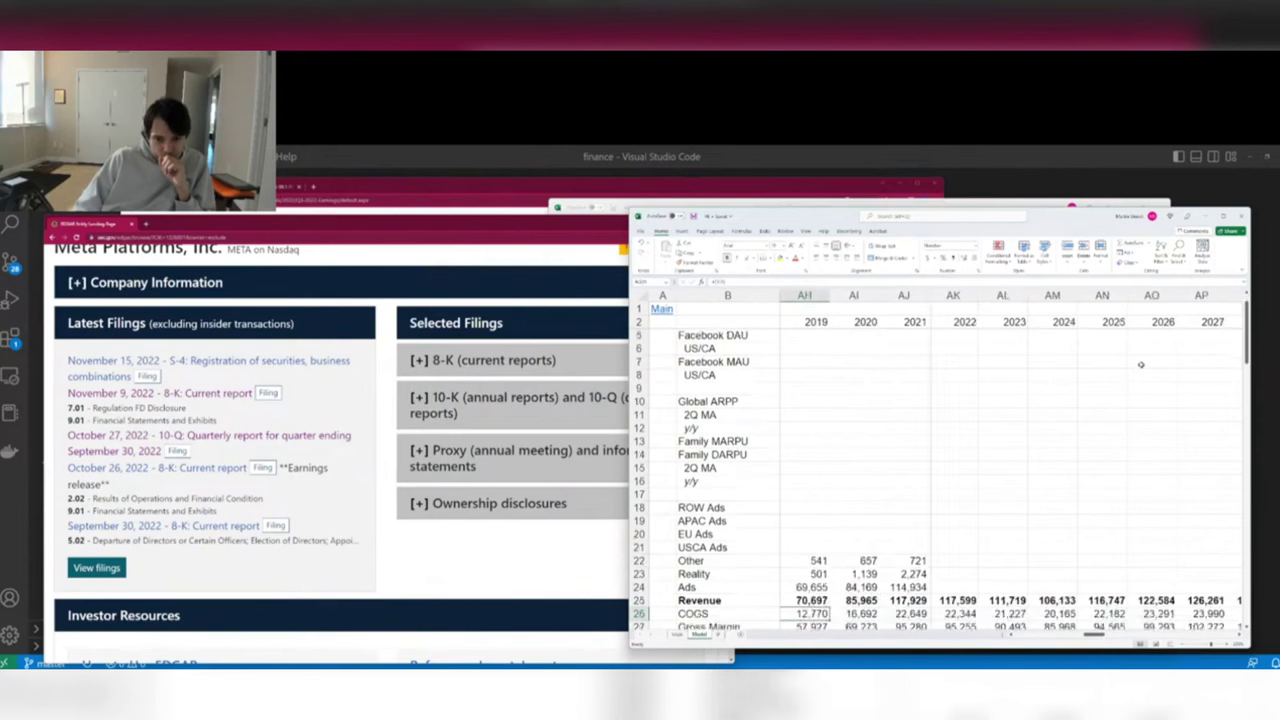
{"action": "key", "text": "Down"}
{"action": "key", "text": "Down"}
{"action": "key", "text": "Down"}
{"action": "key", "text": "Down"}
{"action": "key", "text": "Down"}
{"action": "key", "text": "Down"}
{"action": "key", "text": "Down"}
{"action": "key", "text": "Down"}
{"action": "key", "text": "Down"}
{"action": "key", "text": "Down"}
{"action": "key", "text": "Down"}
{"action": "key", "text": "Down"}
{"action": "key", "text": "Down"}
{"action": "key", "text": "Down"}
{"action": "key", "text": "Down"}
{"action": "key", "text": "Down"}
{"action": "key", "text": "Down"}
{"action": "key", "text": "Down"}
{"action": "key", "text": "Down"}
{"action": "key", "text": "Down"}
{"action": "key", "text": "Right"}
{"action": "key", "text": "Right"}
{"action": "key", "text": "Right"}
{"action": "key", "text": "Right"}
{"action": "key", "text": "Right"}
{"action": "key", "text": "Right"}
{"action": "key", "text": "Right"}
{"action": "key", "text": "Right"}
{"action": "key", "text": "Right"}
{"action": "key", "text": "Right"}
{"action": "key", "text": "Right"}
{"action": "key", "text": "Right"}
{"action": "key", "text": "Right"}
{"action": "key", "text": "Right"}
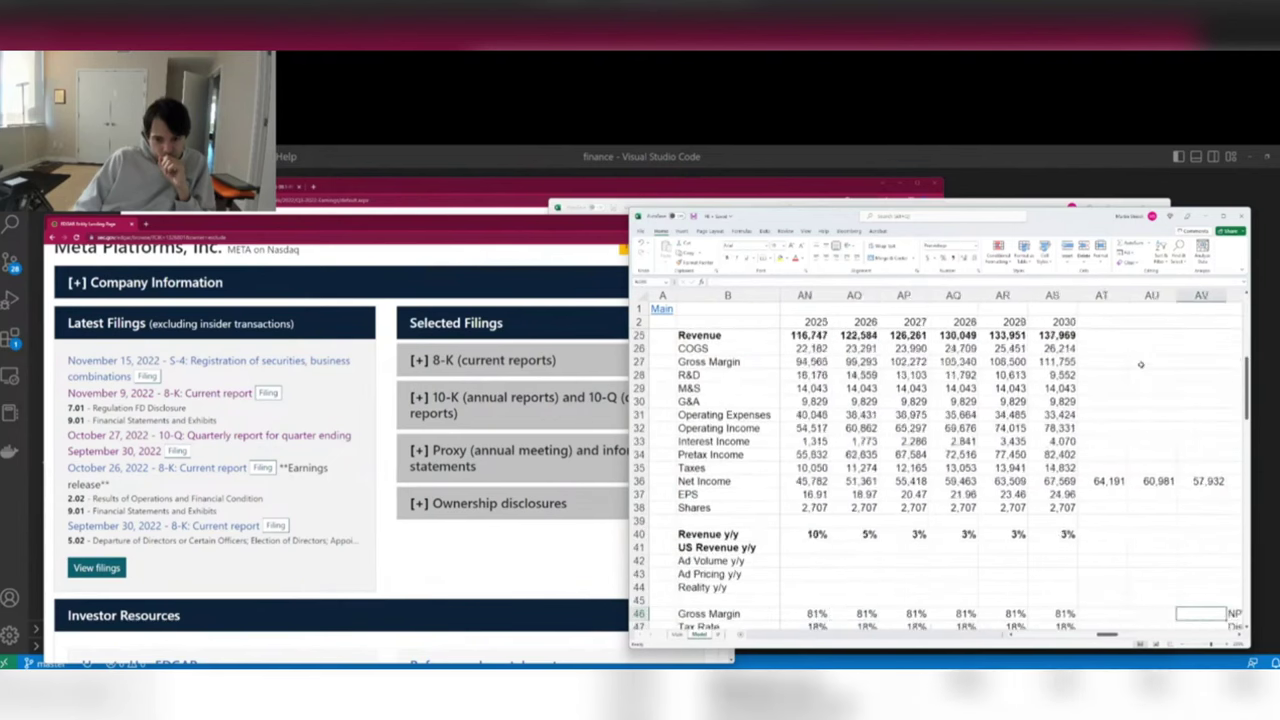
{"action": "key", "text": "Right"}
{"action": "key", "text": "Right"}
{"action": "key", "text": "Right"}
{"action": "key", "text": "Down"}
{"action": "key", "text": "Down"}
{"action": "key", "text": "Down"}
{"action": "key", "text": "Down"}
{"action": "key", "text": "Down"}
{"action": "key", "text": "Down"}
{"action": "key", "text": "Down"}
{"action": "key", "text": "Left"}
{"action": "key", "text": "Left"}
{"action": "key", "text": "Left"}
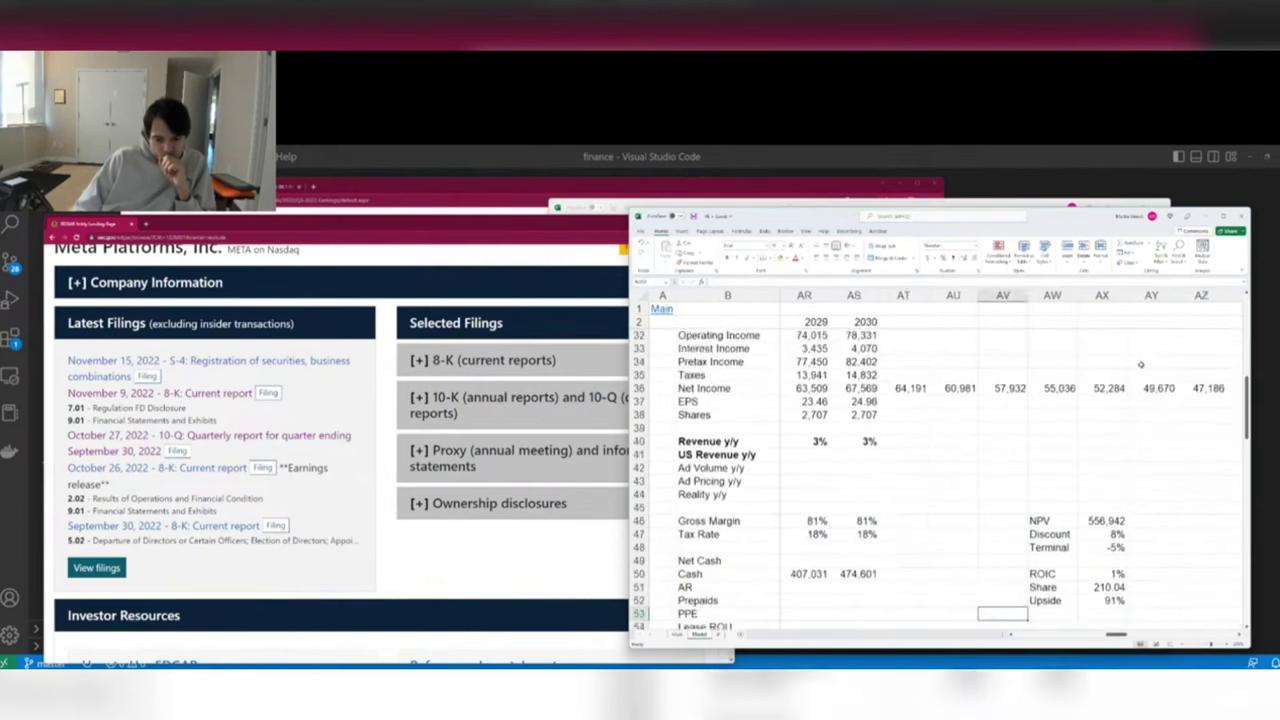
{"action": "key", "text": "Up"}
{"action": "key", "text": "Up"}
{"action": "key", "text": "Up"}
{"action": "key", "text": "Right"}
{"action": "key", "text": "shift+Down"}
{"action": "key", "text": "shift+Down"}
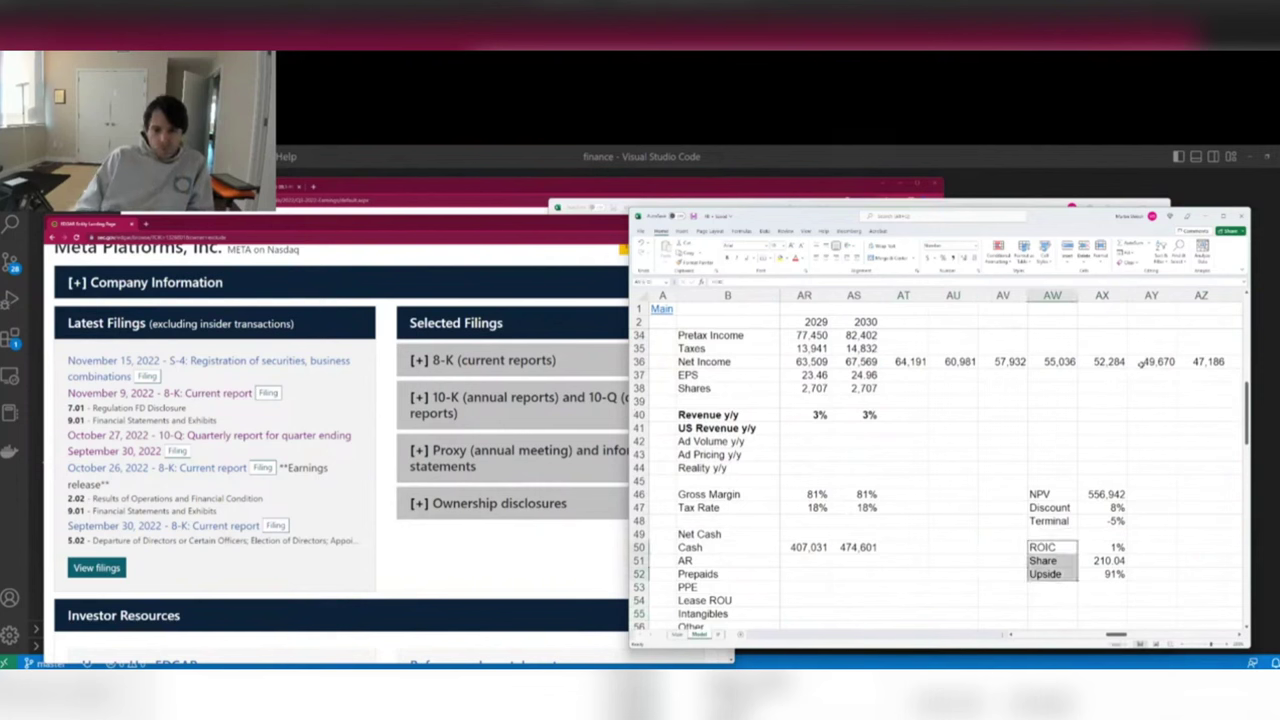
{"action": "key", "text": "shift+Right"}
{"action": "key", "text": "ctrl+x"}
{"action": "key", "text": "Up"}
{"action": "key", "text": "ctrl+v"}
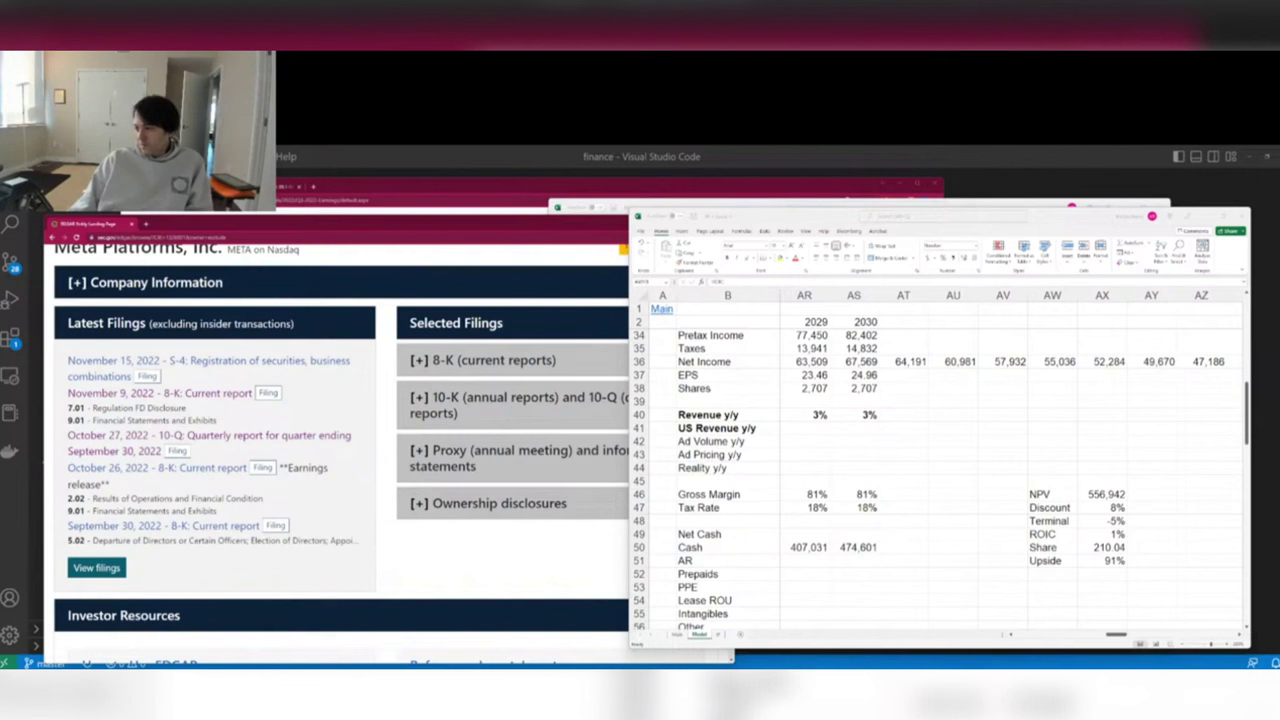
Set ROIC to 2%, giving NPV 580,365, share value 218.88 and 99% upside.
{"action": "key", "text": "alt+Tab"}
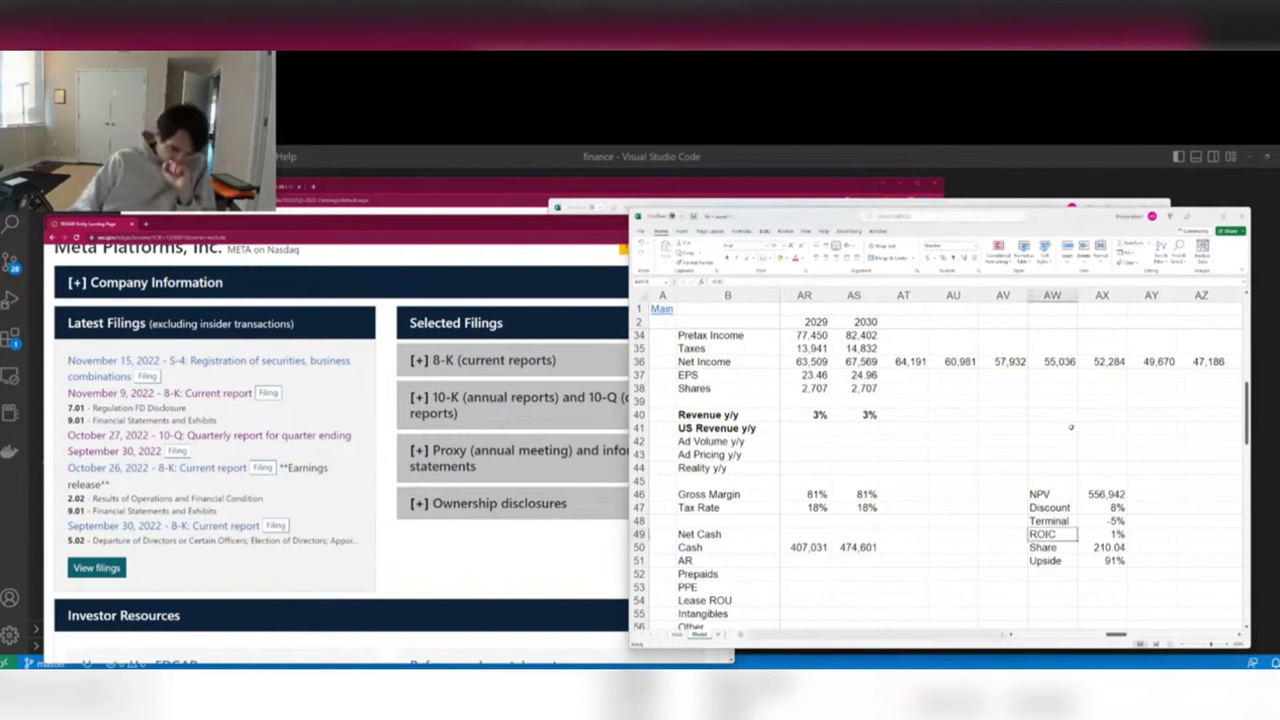
{"action": "key", "text": "Right"}
{"action": "type", "text": "2"}
{"action": "key", "text": "Return"}
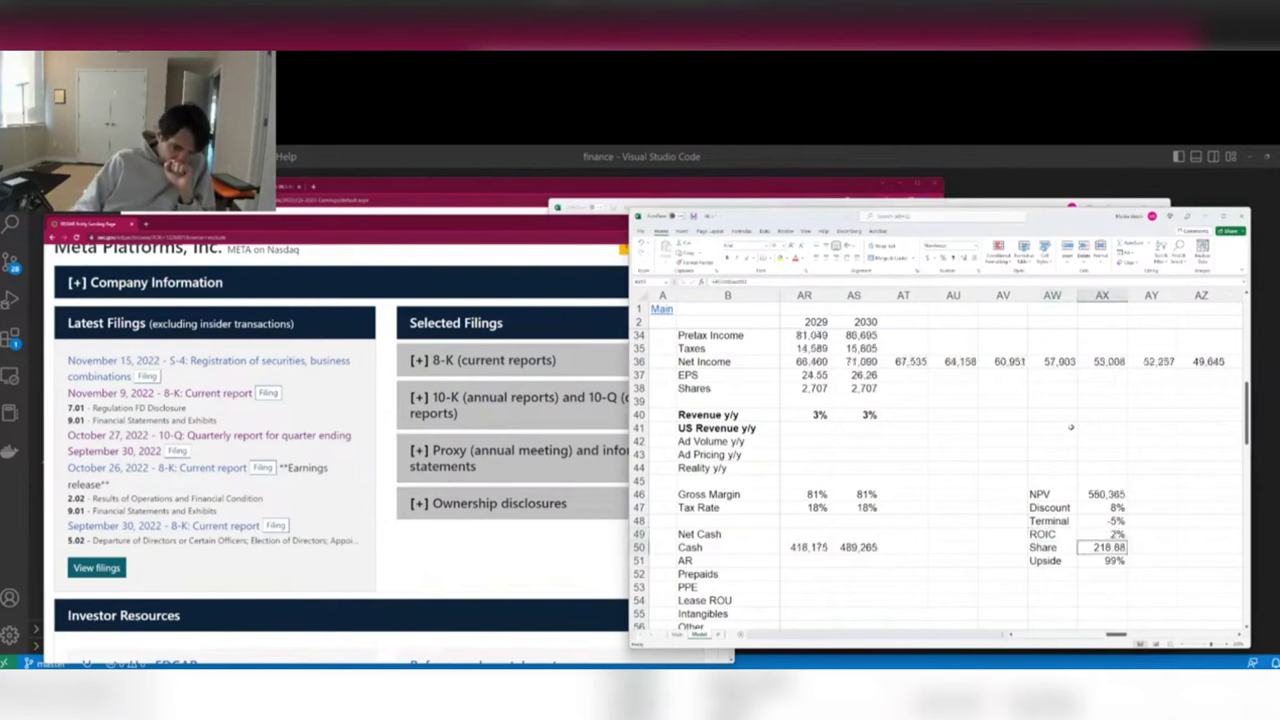
{"action": "key", "text": "Up"}
{"action": "key", "text": "Up"}
{"action": "key", "text": "Up"}
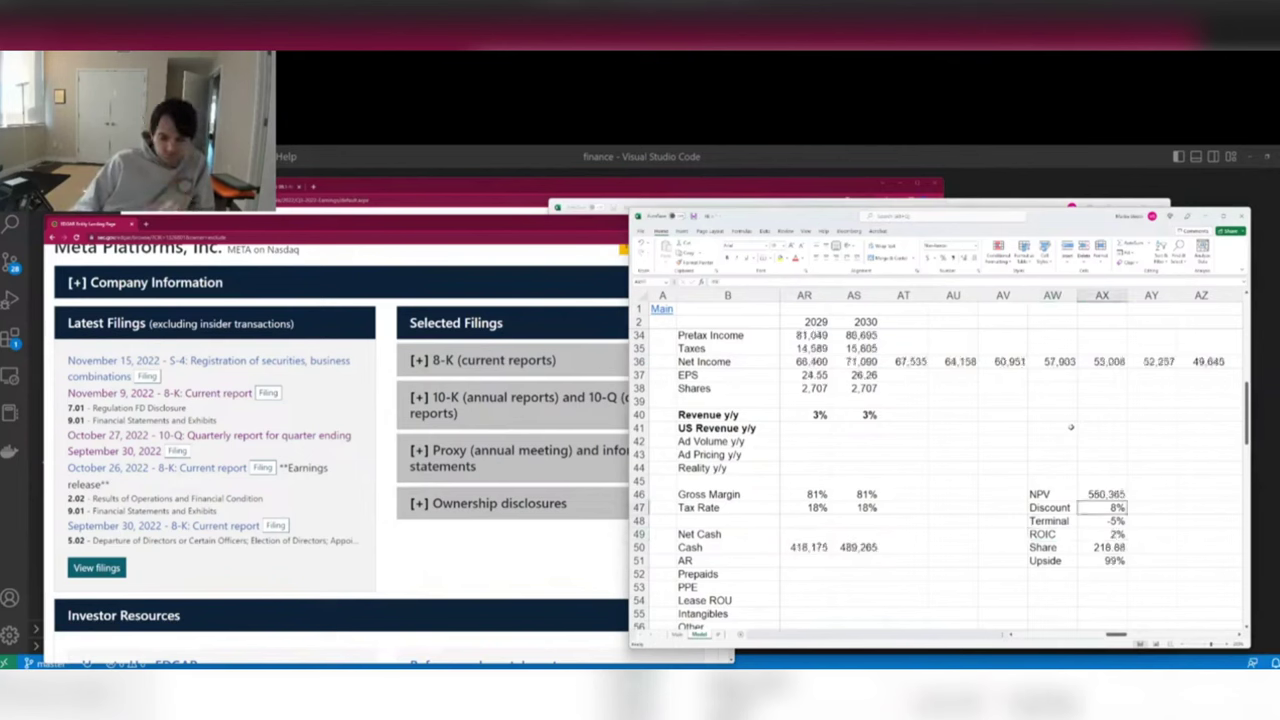
{"action": "mouse_move", "coordinate": [1128, 641]}
{"action": "left_mouse_down"}
{"action": "mouse_move", "coordinate": [1088, 639]}
{"action": "mouse_move", "coordinate": [1112, 637]}
{"action": "left_mouse_up"}
{"action": "scroll", "coordinate": [1014, 533], "scroll_direction": "up", "scroll_amount": 5}
{"action": "scroll", "coordinate": [1018, 536], "scroll_direction": "down", "scroll_amount": 2}
{"action": "scroll", "coordinate": [1131, 608], "scroll_direction": "down", "scroll_amount": 2}
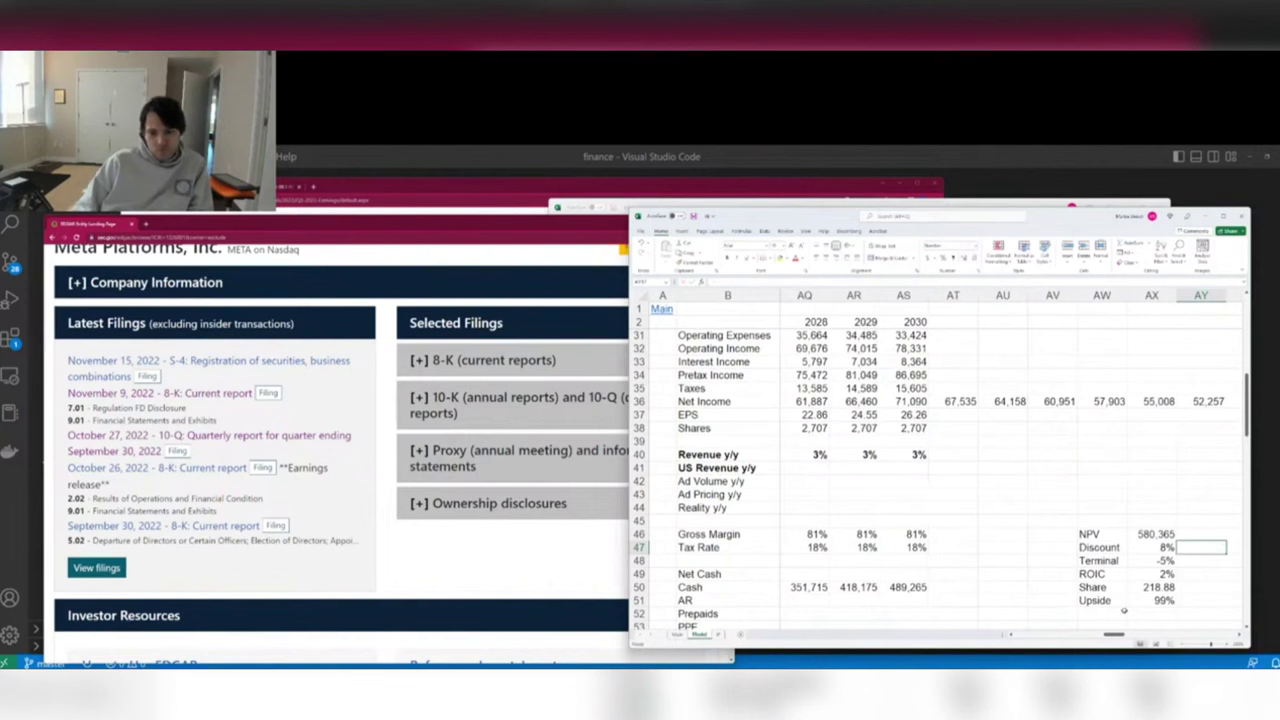
Inspect the NPV formula and its referenced range in the DCF summary.
{"action": "double_click", "coordinate": [1152, 534]}
{"action": "scroll", "coordinate": [1033, 563], "scroll_direction": "up", "scroll_amount": 3}
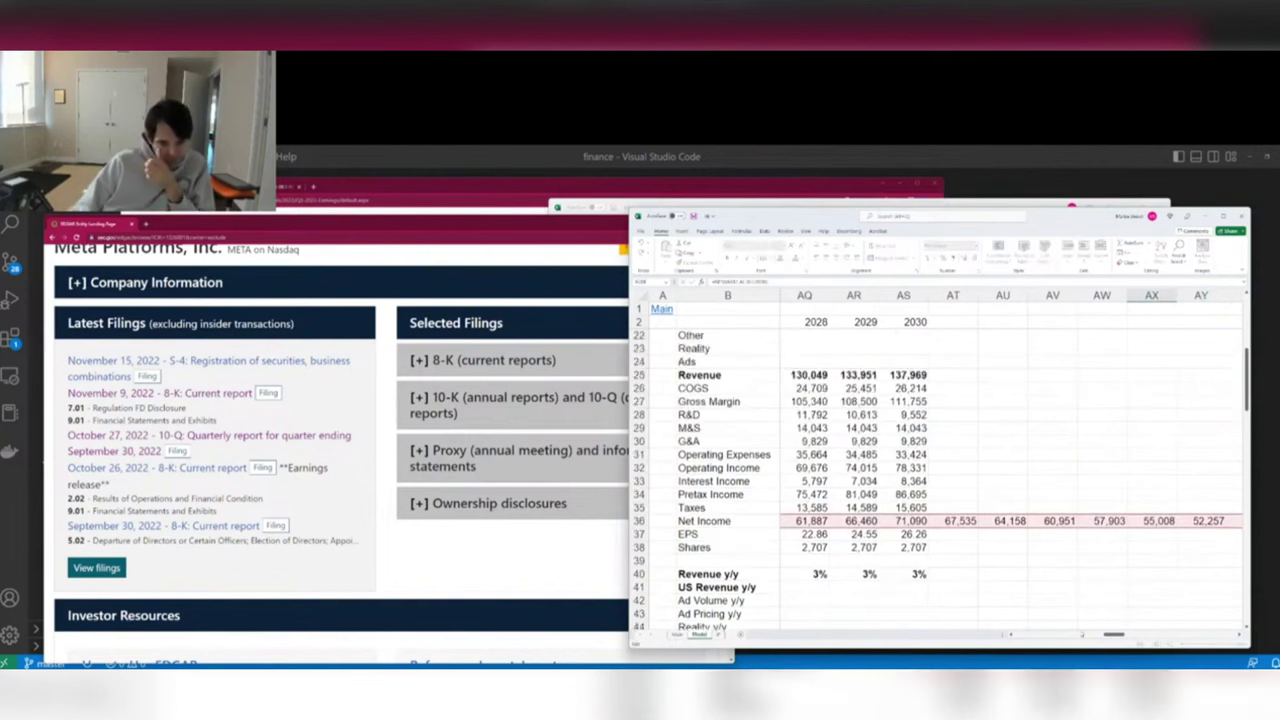
{"action": "left_click", "coordinate": [1082, 636]}
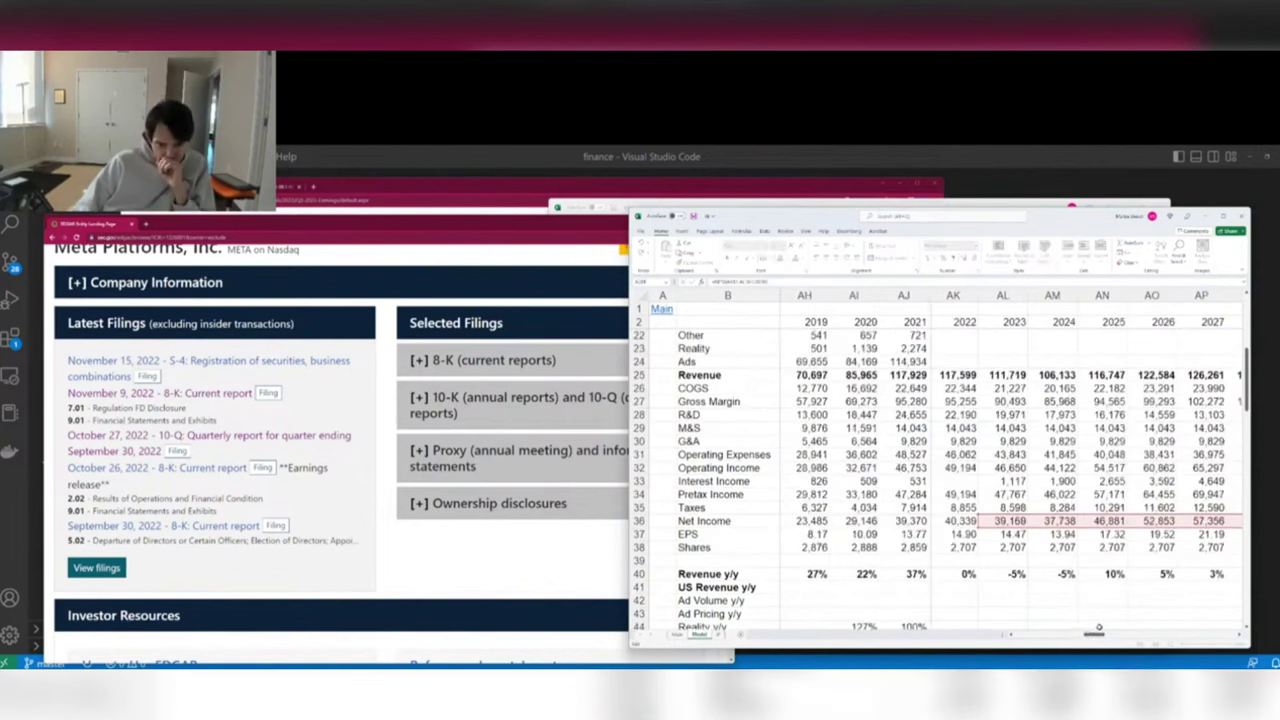
{"action": "mouse_move", "coordinate": [1097, 636]}
{"action": "left_mouse_down"}
{"action": "mouse_move", "coordinate": [1122, 638]}
{"action": "mouse_move", "coordinate": [1096, 636]}
{"action": "left_mouse_up"}
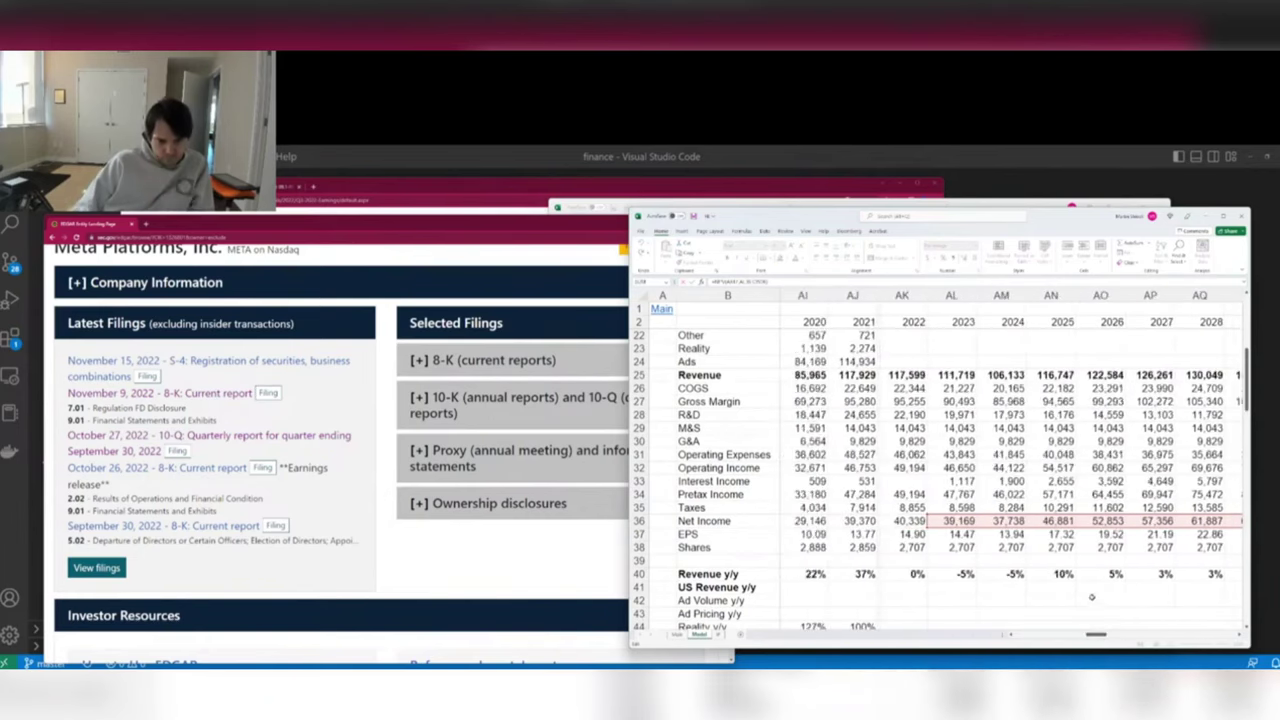
Check the Q322 Reality y/y value, then reach the label cell of empty row 45.
{"action": "key", "text": "Left"}
{"action": "key", "text": "Left"}
{"action": "key", "text": "Left"}
{"action": "key", "text": "Left"}
{"action": "key", "text": "Left"}
{"action": "key", "text": "Left"}
{"action": "key", "text": "Left"}
{"action": "key", "text": "Left"}
{"action": "key", "text": "Left"}
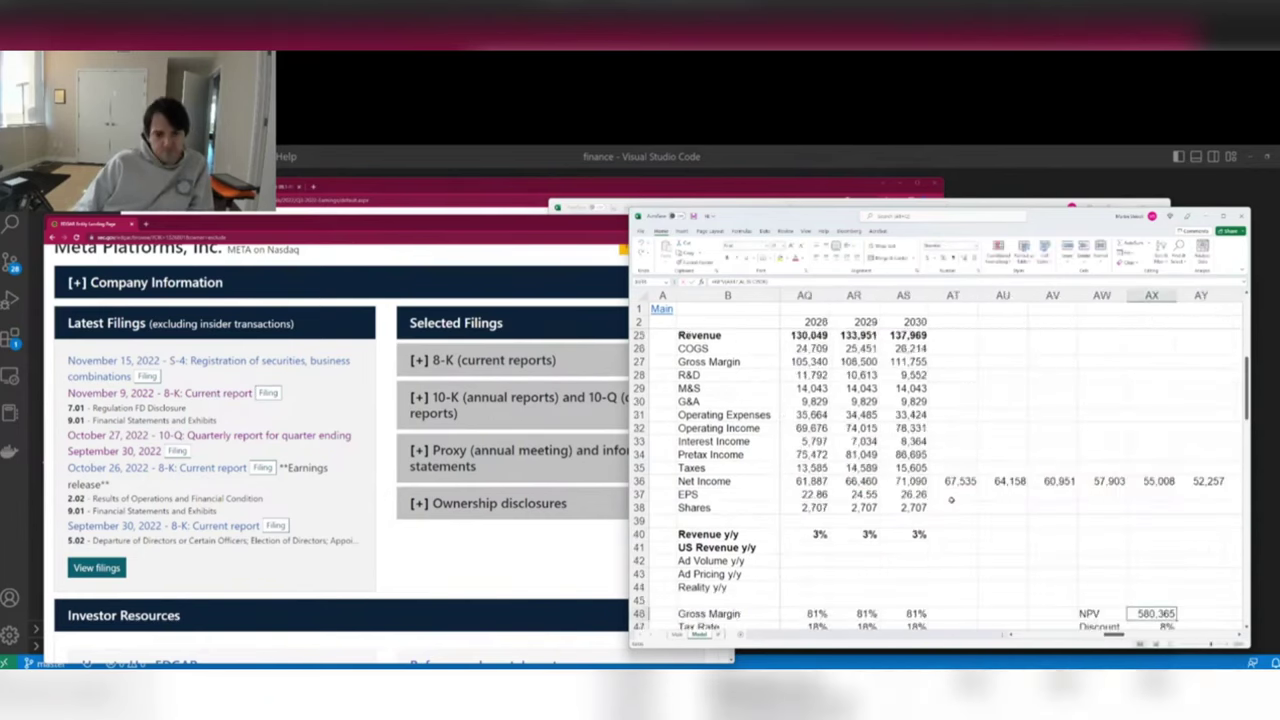
{"action": "key", "text": "Left"}
{"action": "key", "text": "Left"}
{"action": "key", "text": "Left"}
{"action": "key", "text": "Left"}
{"action": "key", "text": "Left"}
{"action": "key", "text": "Left"}
{"action": "key", "text": "Left"}
{"action": "key", "text": "Left"}
{"action": "key", "text": "Left"}
{"action": "key", "text": "Left"}
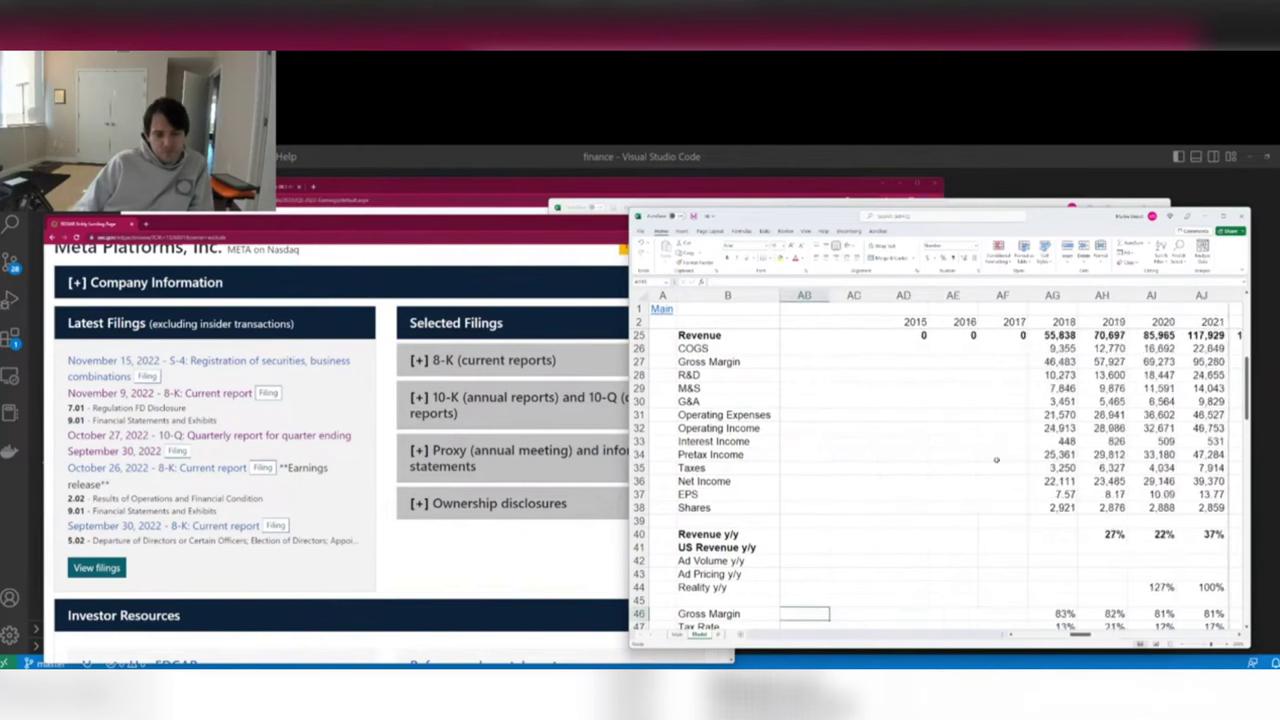
{"action": "key", "text": "Left"}
{"action": "key", "text": "Left"}
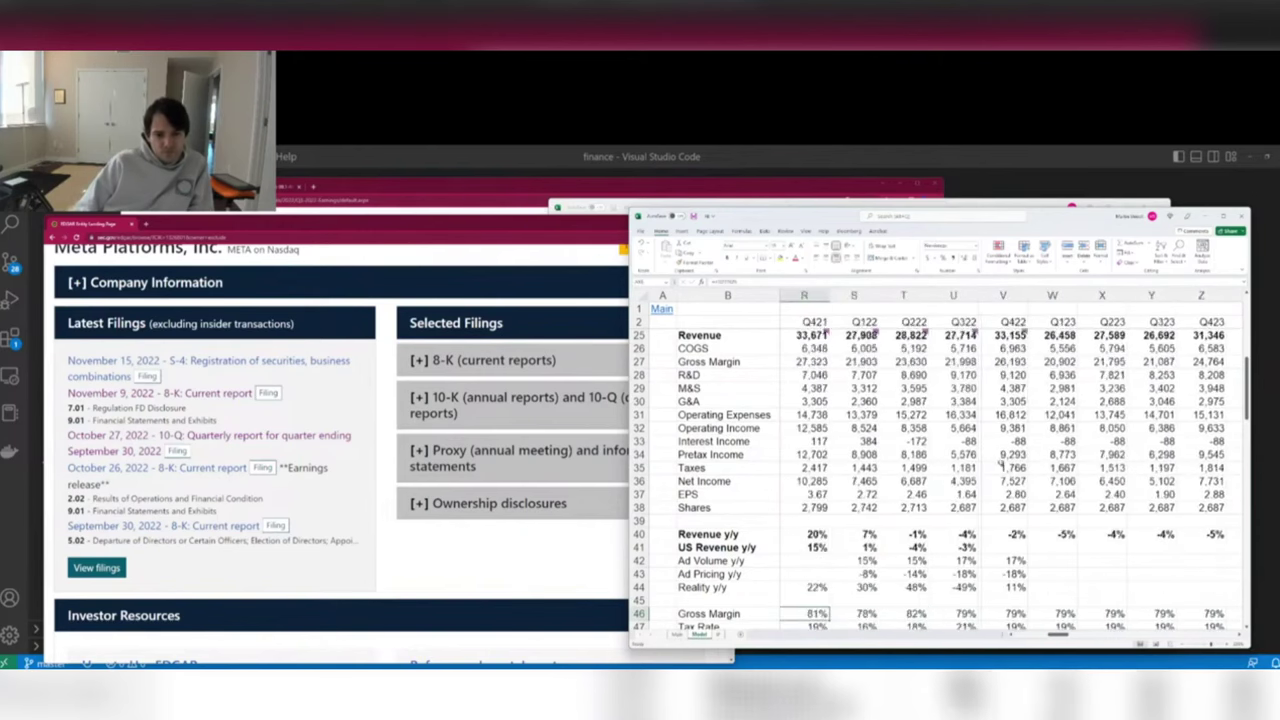
{"action": "scroll", "coordinate": [945, 480], "scroll_direction": "down", "scroll_amount": 2}
{"action": "left_click", "coordinate": [953, 507]}
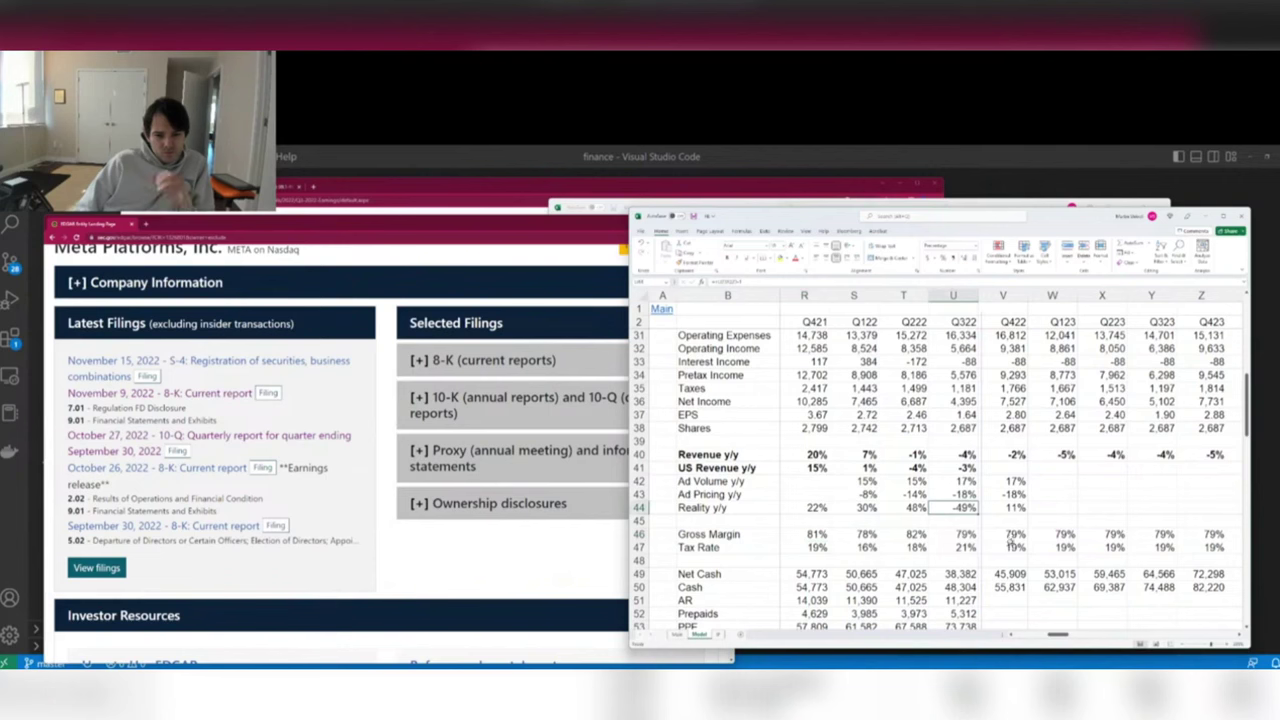
{"action": "scroll", "coordinate": [1012, 541], "scroll_direction": "up", "scroll_amount": 3}
{"action": "scroll", "coordinate": [973, 510], "scroll_direction": "down", "scroll_amount": 3}
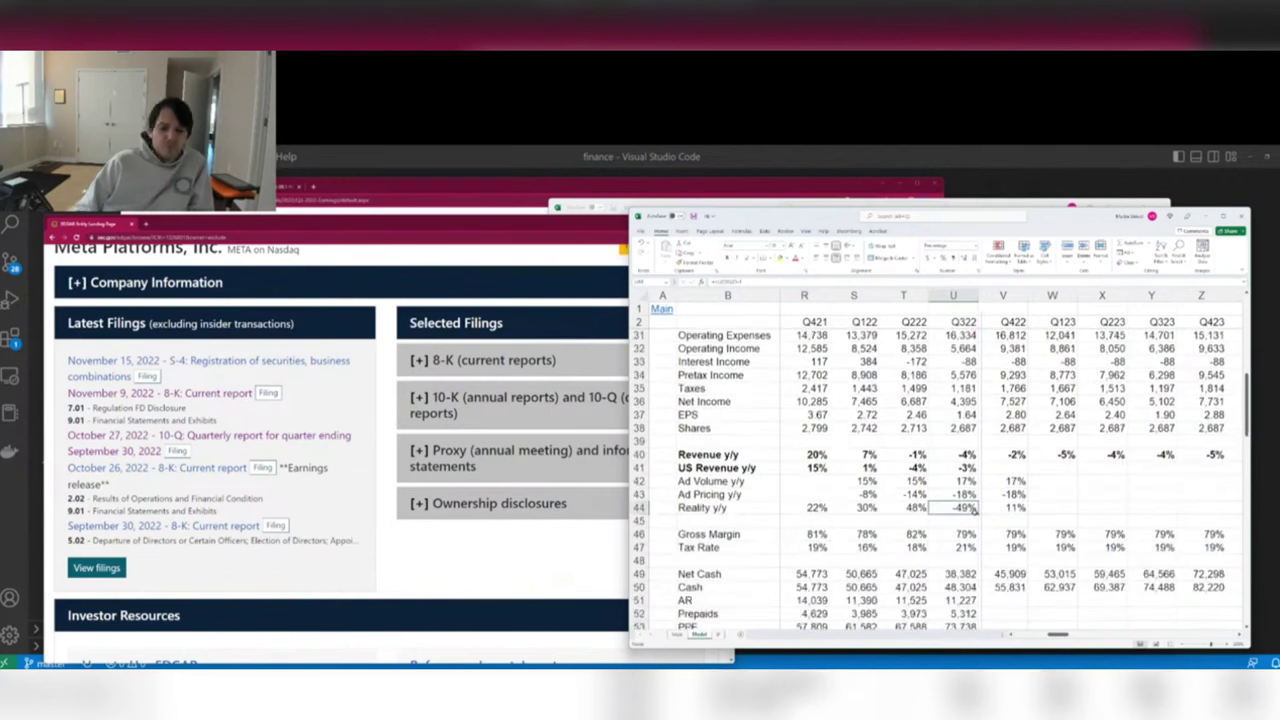
{"action": "key", "text": "ctrl+Right"}
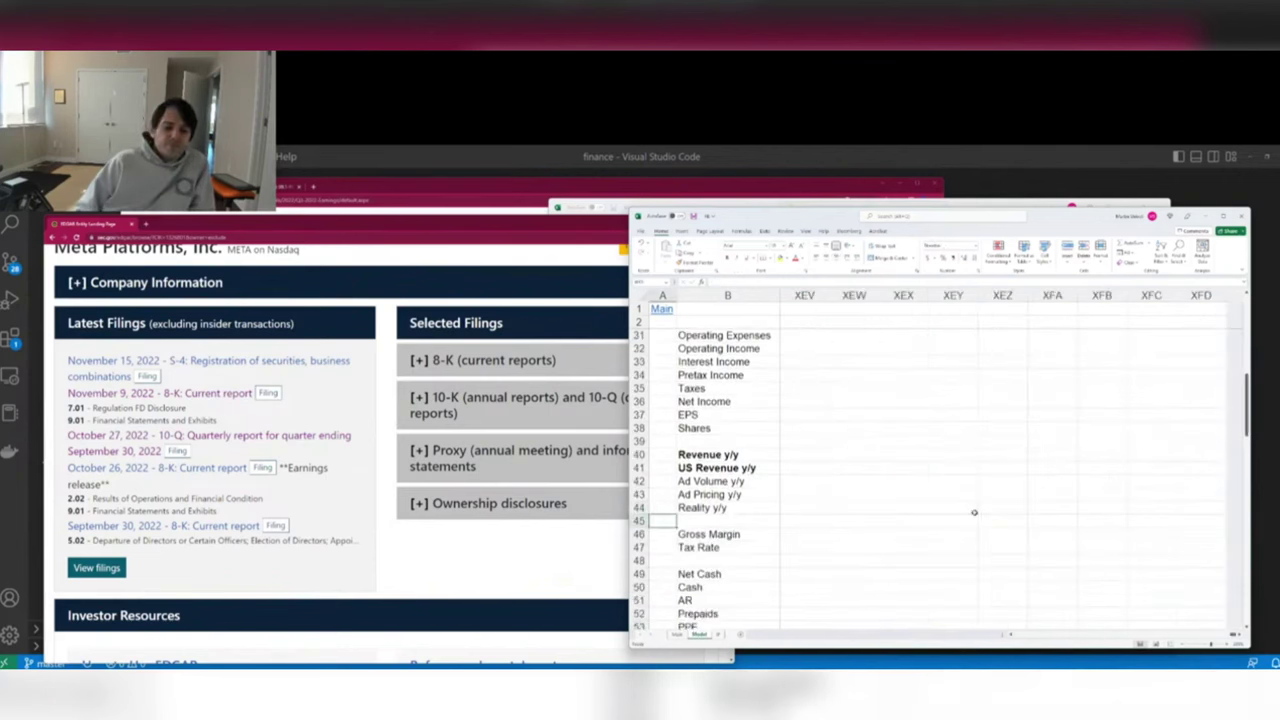
{"action": "key", "text": "Right"}
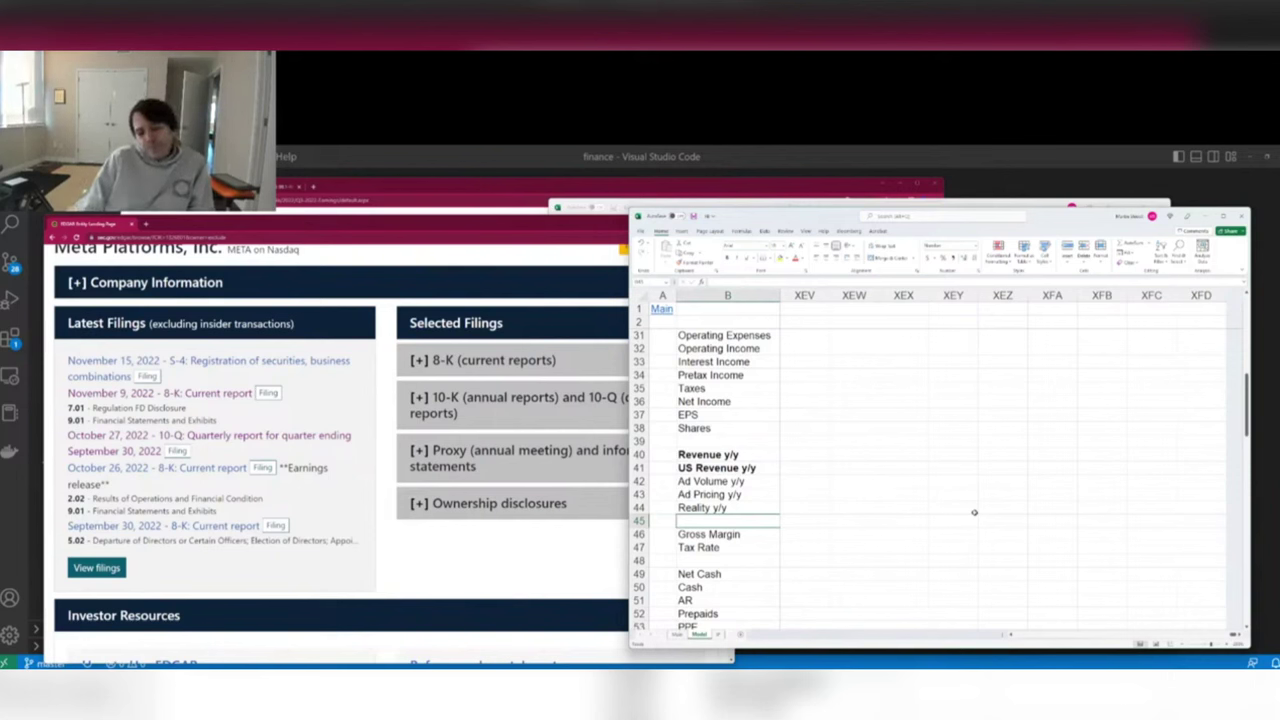
{"action": "key", "text": "Right"}
{"action": "key", "text": "Right"}
{"action": "key", "text": "Right"}
{"action": "key", "text": "Right"}
{"action": "key", "text": "Right"}
{"action": "key", "text": "Right"}
{"action": "key", "text": "Right"}
{"action": "key", "text": "Right"}
{"action": "key", "text": "Right"}
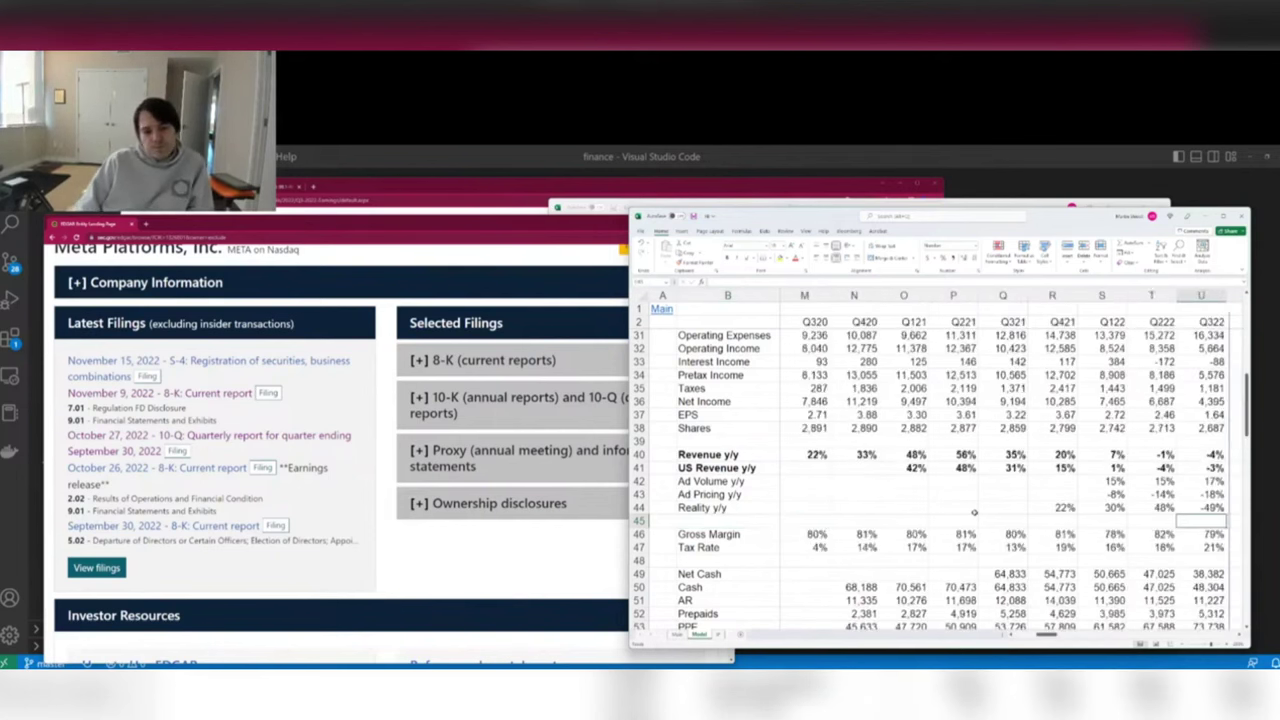
{"action": "key", "text": "Left"}
{"action": "key", "text": "Left"}
{"action": "key", "text": "Left"}
{"action": "key", "text": "Left"}
{"action": "key", "text": "Left"}
{"action": "key", "text": "Left"}
{"action": "key", "text": "Left"}
{"action": "key", "text": "Left"}
{"action": "key", "text": "Left"}
Label row 45 'OpEx y/y' and enter the Q322 OpEx growth formula.
{"action": "type", "text": "OpEx y"}
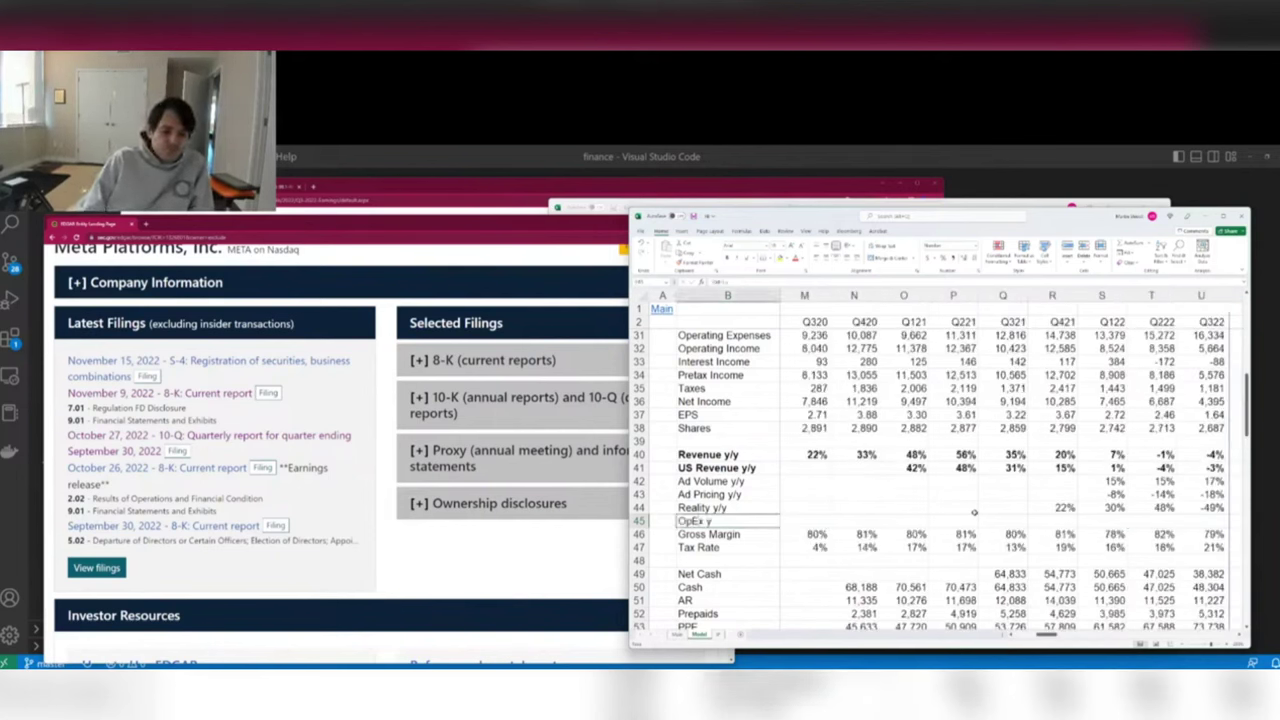
{"action": "type", "text": "/y"}
{"action": "key", "text": "Return"}
{"action": "key", "text": "Right"}
{"action": "key", "text": "Right"}
{"action": "key", "text": "Right"}
{"action": "key", "text": "Right"}
{"action": "key", "text": "Right"}
{"action": "key", "text": "Right"}
{"action": "key", "text": "Right"}
{"action": "key", "text": "Right"}
{"action": "key", "text": "Right"}
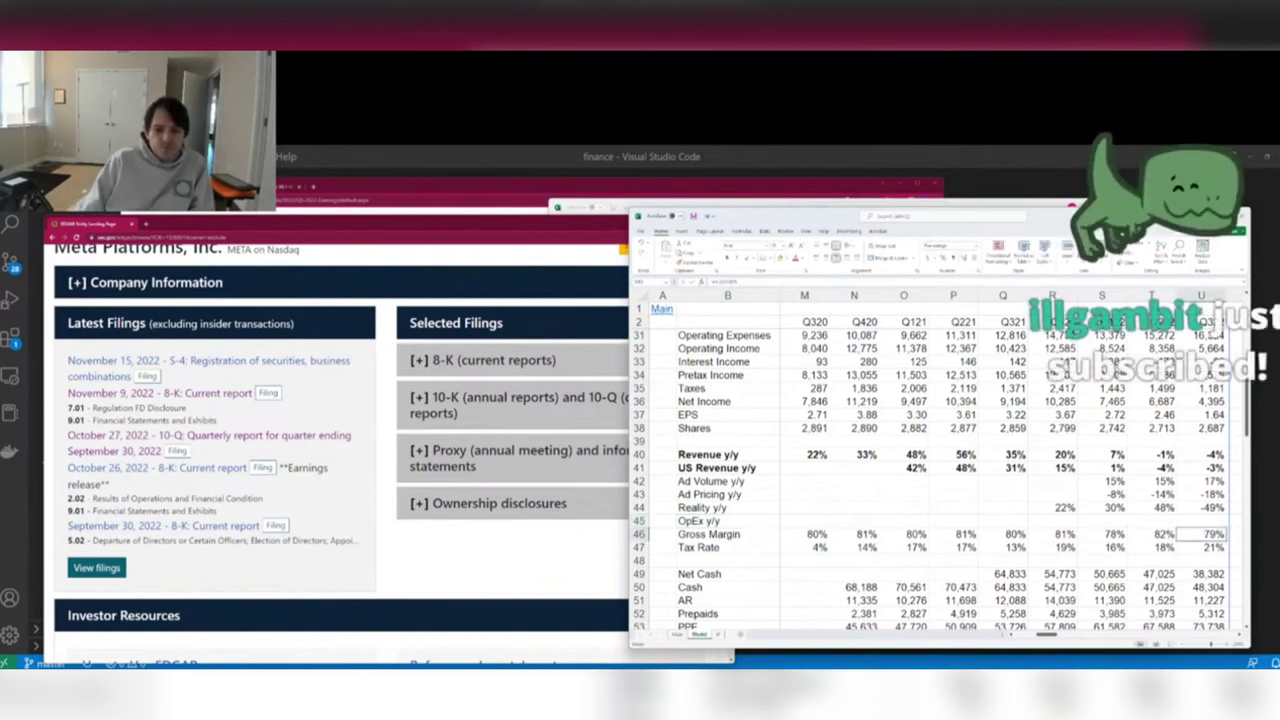
{"action": "key", "text": "Up"}
{"action": "type", "text": "="}
{"action": "key", "text": "Up"}
{"action": "key", "text": "Up"}
{"action": "key", "text": "Up"}
{"action": "key", "text": "Up"}
{"action": "key", "text": "Up"}
{"action": "key", "text": "Up"}
{"action": "key", "text": "Up"}
{"action": "key", "text": "Up"}
{"action": "key", "text": "Up"}
{"action": "key", "text": "Up"}
{"action": "key", "text": "Up"}
{"action": "key", "text": "Up"}
{"action": "key", "text": "Up"}
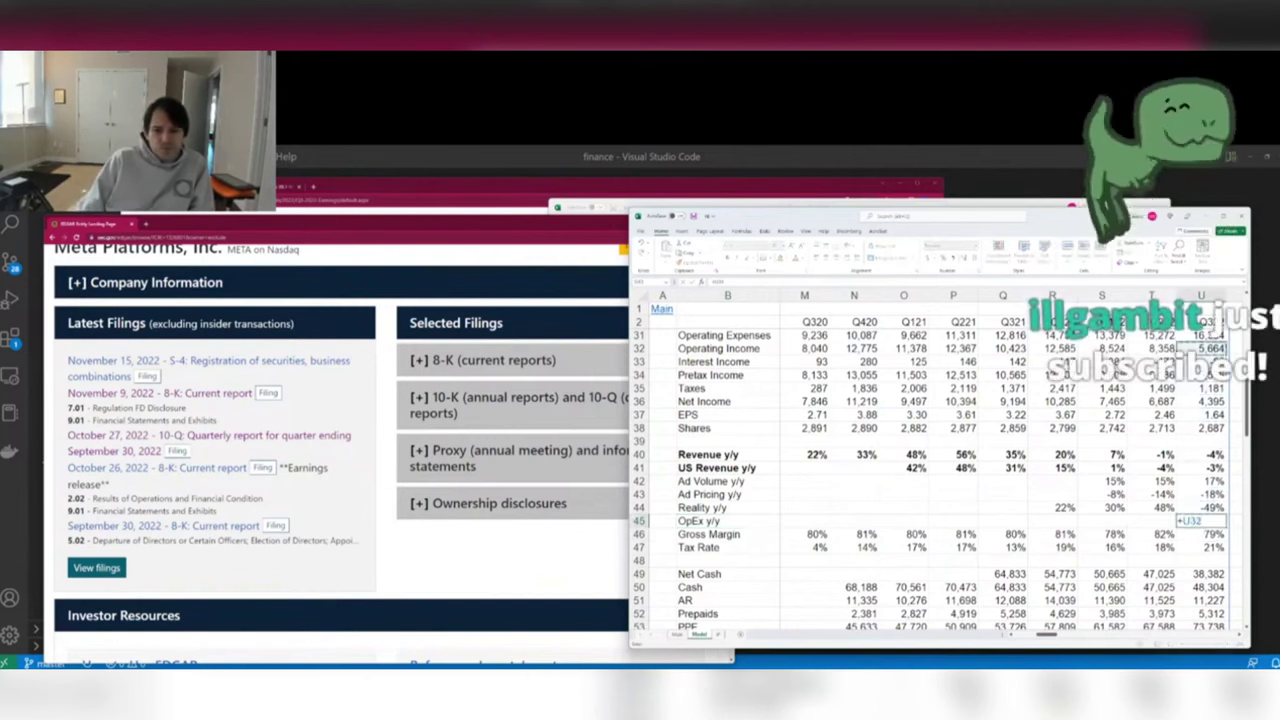
{"action": "key", "text": "Up"}
{"action": "type", "text": "/"}
{"action": "key", "text": "Up"}
{"action": "key", "text": "Up"}
{"action": "key", "text": "Up"}
{"action": "key", "text": "Up"}
{"action": "key", "text": "Up"}
{"action": "key", "text": "Up"}
{"action": "key", "text": "Up"}
{"action": "key", "text": "Up"}
{"action": "key", "text": "Up"}
{"action": "key", "text": "Up"}
{"action": "key", "text": "Up"}
{"action": "key", "text": "Up"}
{"action": "key", "text": "Up"}
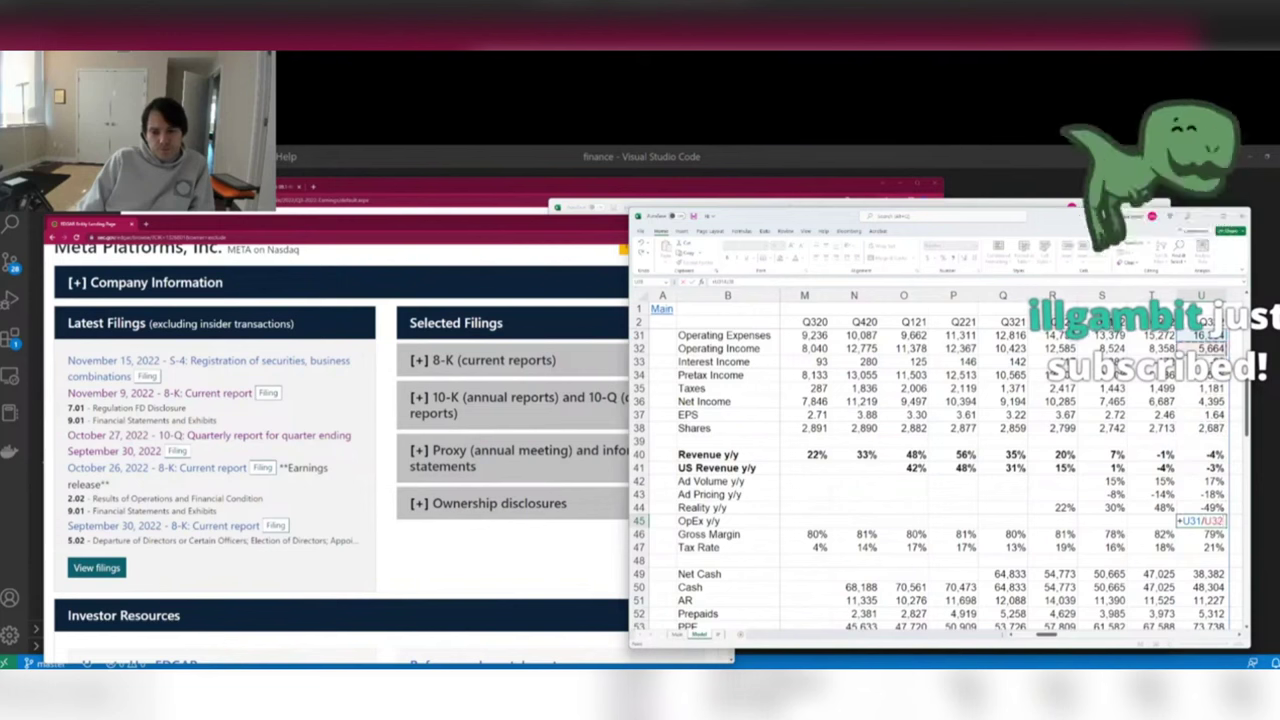
{"action": "key", "text": "Return"}
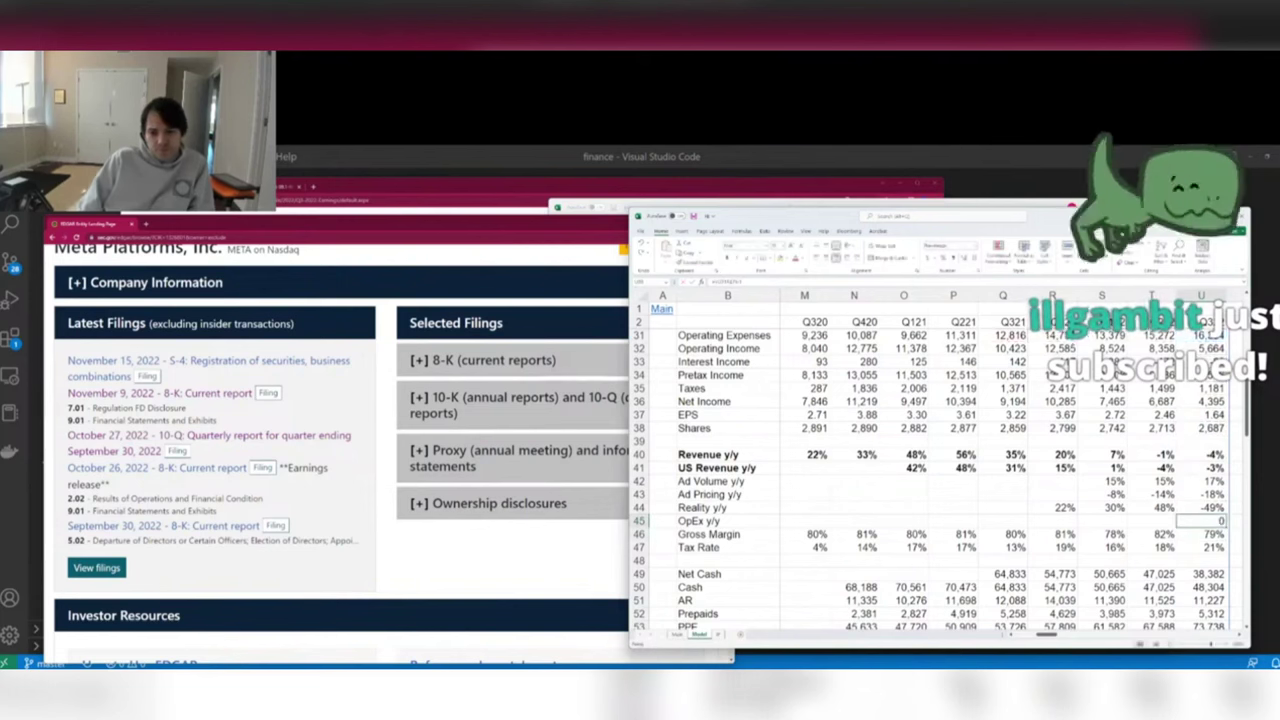
Fill the OpEx growth formula across row 45 from Q321 through Q423.
{"action": "key", "text": "shift+Right"}
{"action": "key", "text": "shift+Right"}
{"action": "key", "text": "shift+Right"}
{"action": "key", "text": "shift+Right"}
{"action": "key", "text": "ctrl+shift+5"}
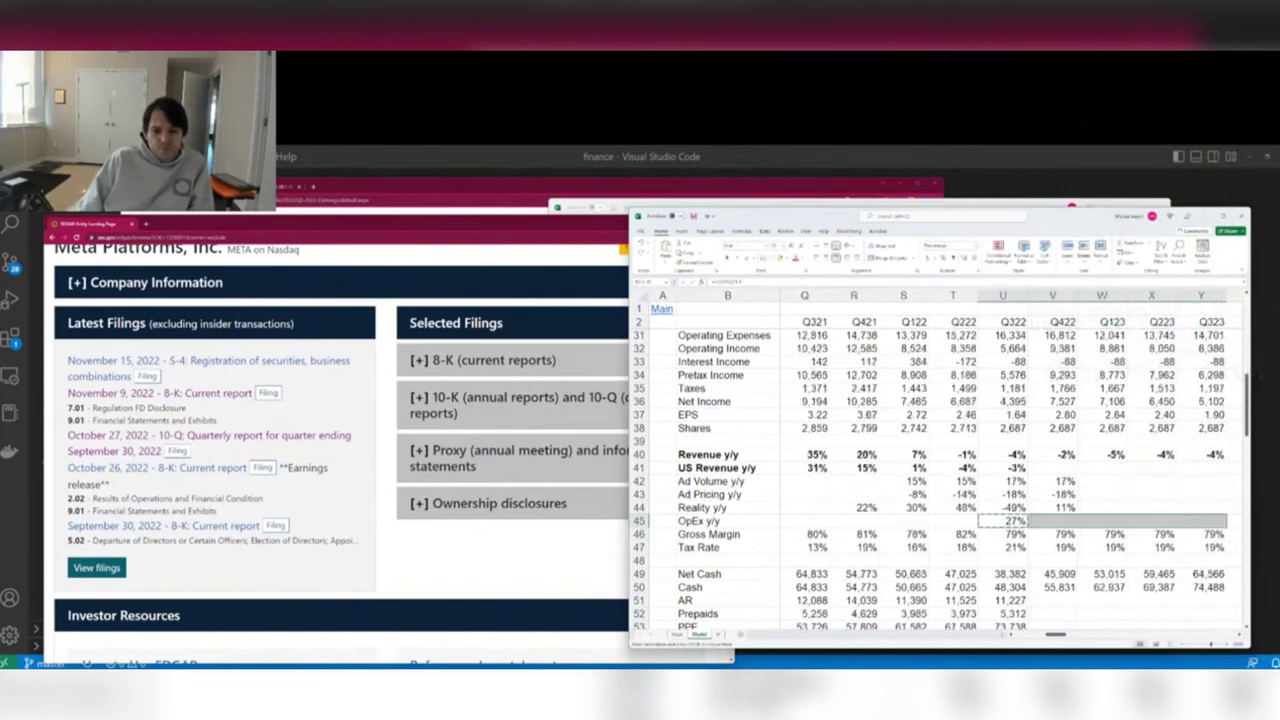
{"action": "key", "text": "shift+Right"}
{"action": "key", "text": "ctrl+r"}
{"action": "key", "text": "Left"}
{"action": "key", "text": "Right"}
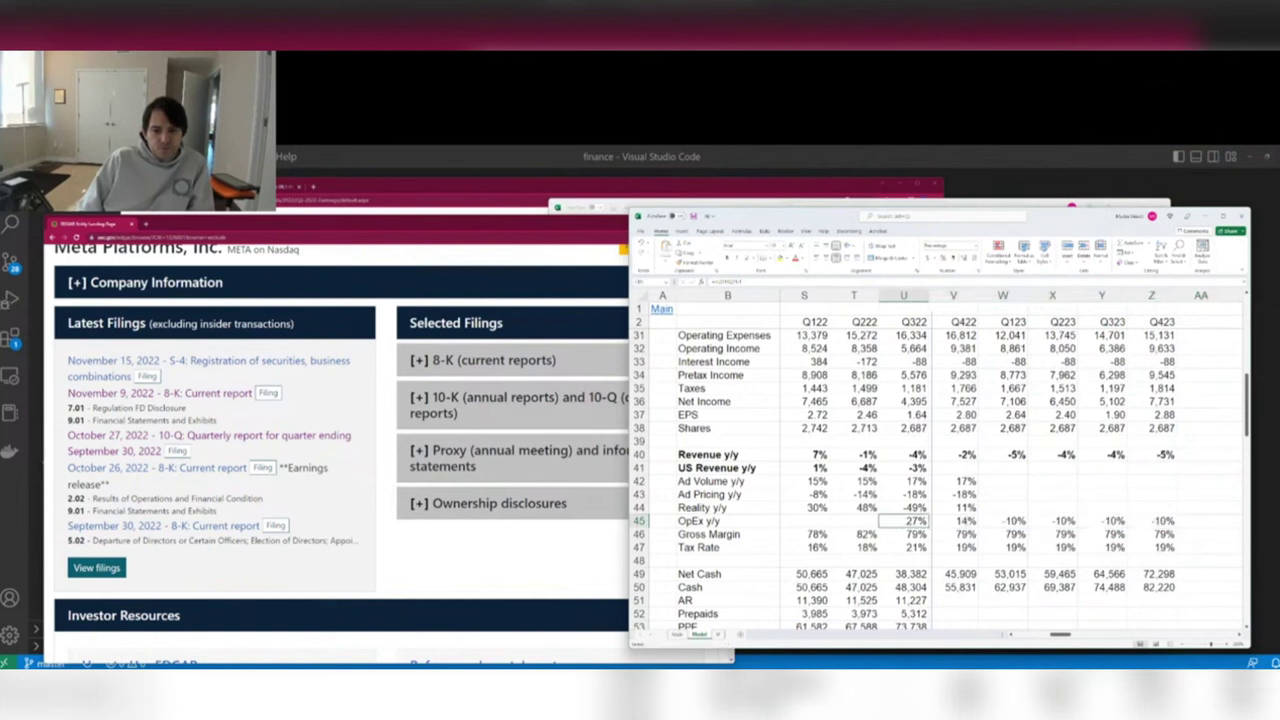
{"action": "key", "text": "shift+Left"}
{"action": "key", "text": "shift+Left"}
{"action": "key", "text": "shift+Left"}
{"action": "key", "text": "shift+Left"}
{"action": "key", "text": "Down"}
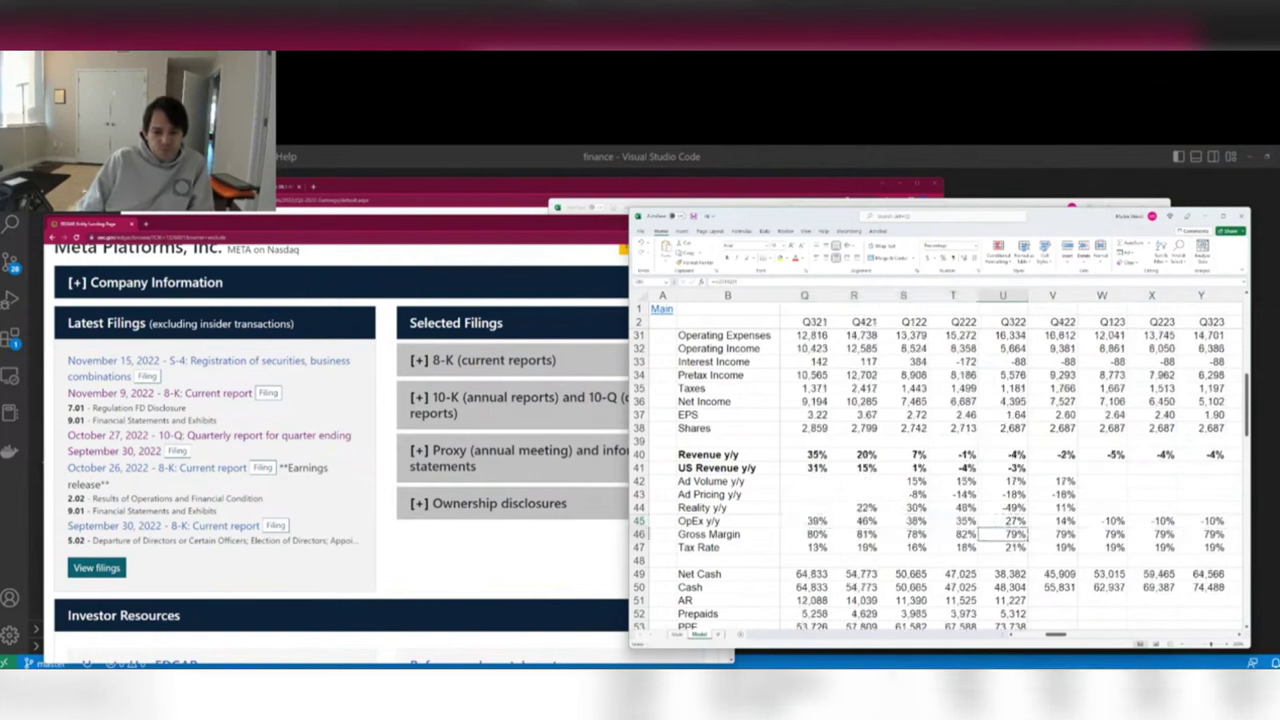
Insert blank rows above and below the Gross Margin row.
{"action": "key", "text": "shift+space"}
{"action": "key", "text": "ctrl+shift+equal"}
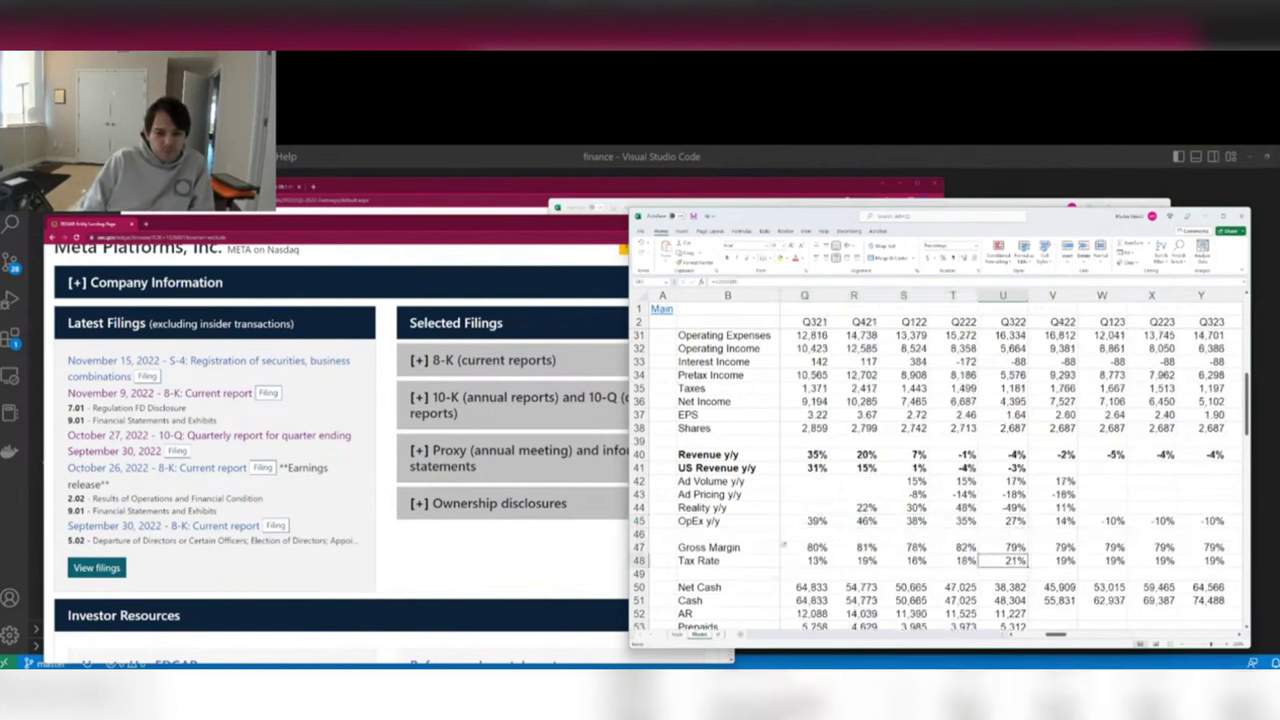
{"action": "key", "text": "Down"}
{"action": "key", "text": "Down"}
{"action": "key", "text": "shift+space"}
{"action": "key", "text": "ctrl+shift+equal"}
Label the new row 'Operating Margin' and enter Q322 operating income divided by revenue.
{"action": "left_click", "coordinate": [727, 560]}
{"action": "type", "text": "Opear"}
{"action": "key", "text": "BackSpace"}
{"action": "key", "text": "BackSpace"}
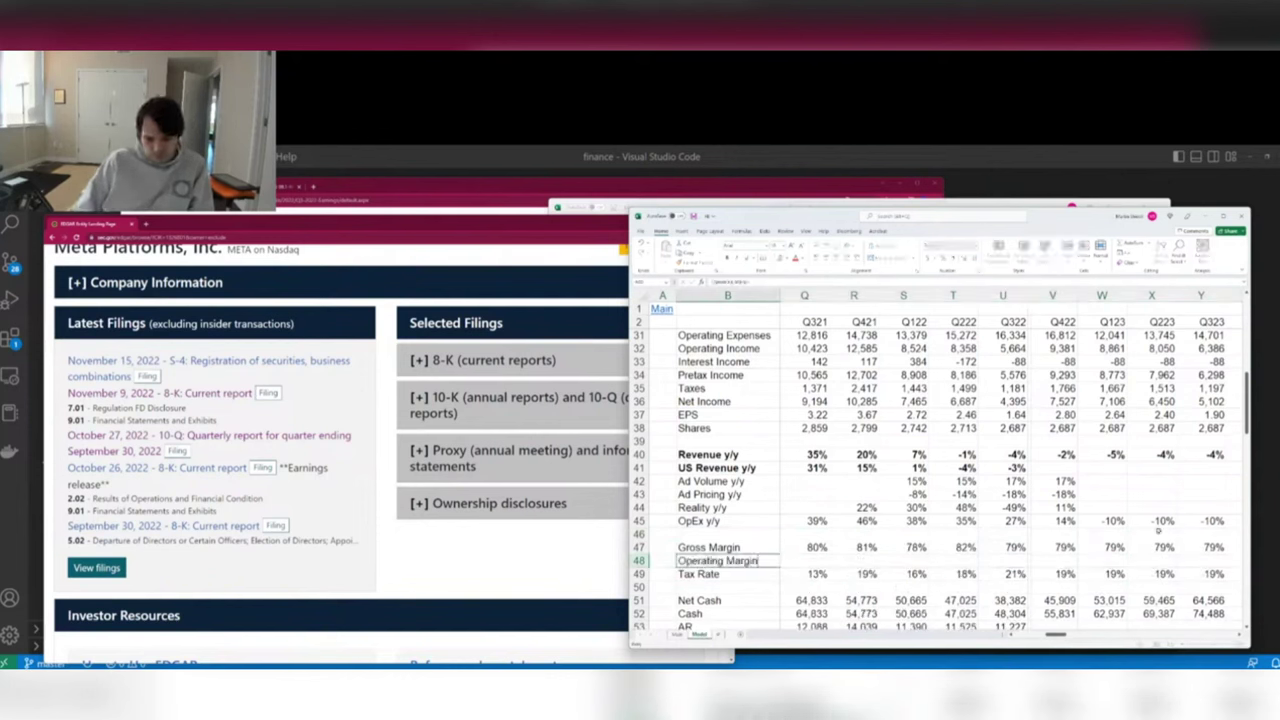
{"action": "left_click", "coordinate": [1003, 560]}
{"action": "type", "text": "="}
{"action": "left_click", "coordinate": [1005, 401]}
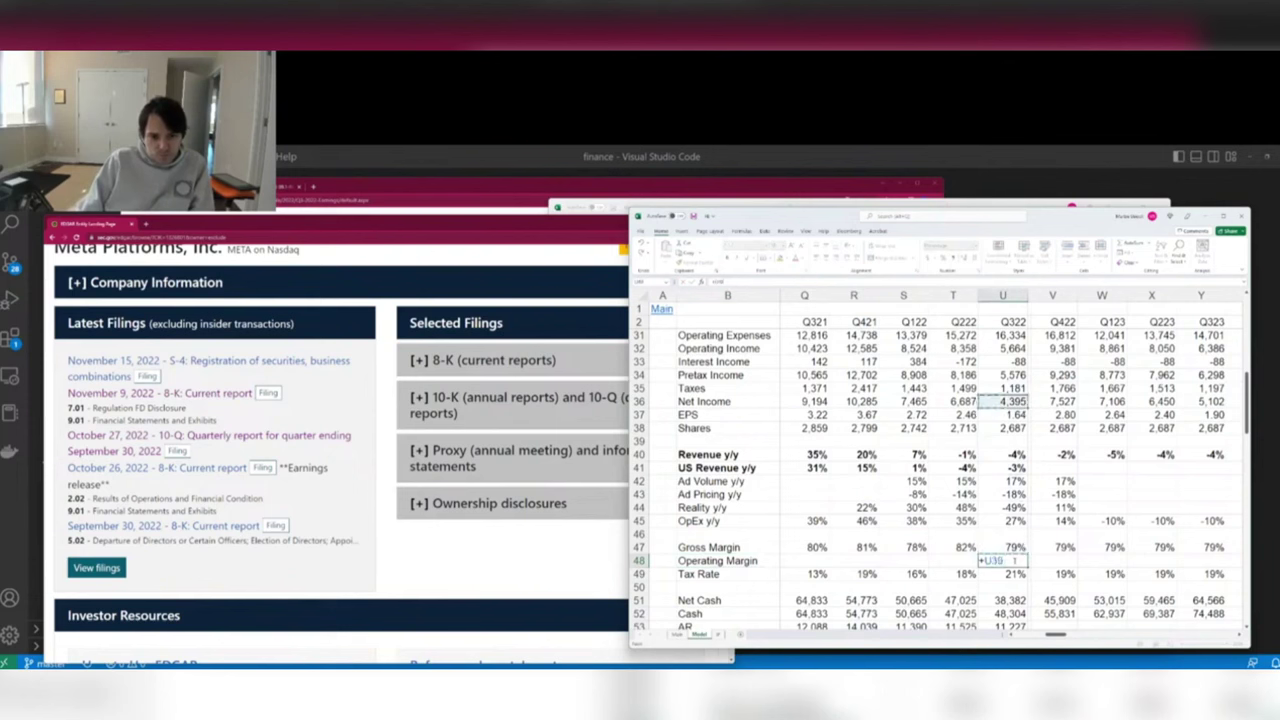
{"action": "left_click", "coordinate": [1003, 348]}
{"action": "type", "text": "/"}
{"action": "key", "text": "Up"}
{"action": "key", "text": "Up"}
{"action": "key", "text": "Up"}
{"action": "key", "text": "Up"}
{"action": "key", "text": "Up"}
{"action": "key", "text": "Up"}
{"action": "key", "text": "Up"}
{"action": "key", "text": "Up"}
{"action": "key", "text": "Up"}
{"action": "key", "text": "Up"}
{"action": "key", "text": "Up"}
{"action": "key", "text": "Up"}
{"action": "key", "text": "Up"}
{"action": "key", "text": "Up"}
{"action": "key", "text": "Up"}
{"action": "key", "text": "Up"}
{"action": "key", "text": "Up"}
{"action": "key", "text": "Up"}
{"action": "key", "text": "Up"}
{"action": "key", "text": "Up"}
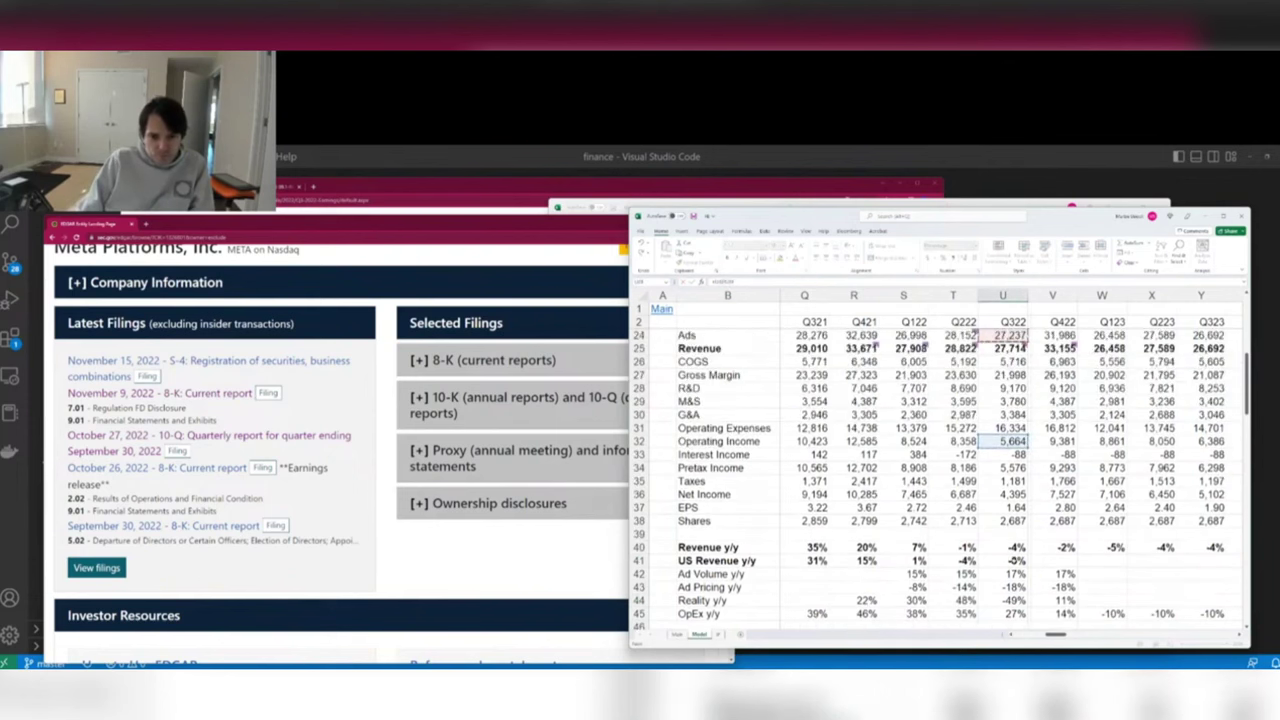
{"action": "key", "text": "Return"}
Copy the operating margin formula back across all earlier quarters to Q118.
{"action": "key", "text": "Up"}
{"action": "key", "text": "ctrl+c"}
{"action": "key", "text": "shift+Left"}
{"action": "key", "text": "shift+Left"}
{"action": "key", "text": "shift+Left"}
{"action": "key", "text": "shift+Left"}
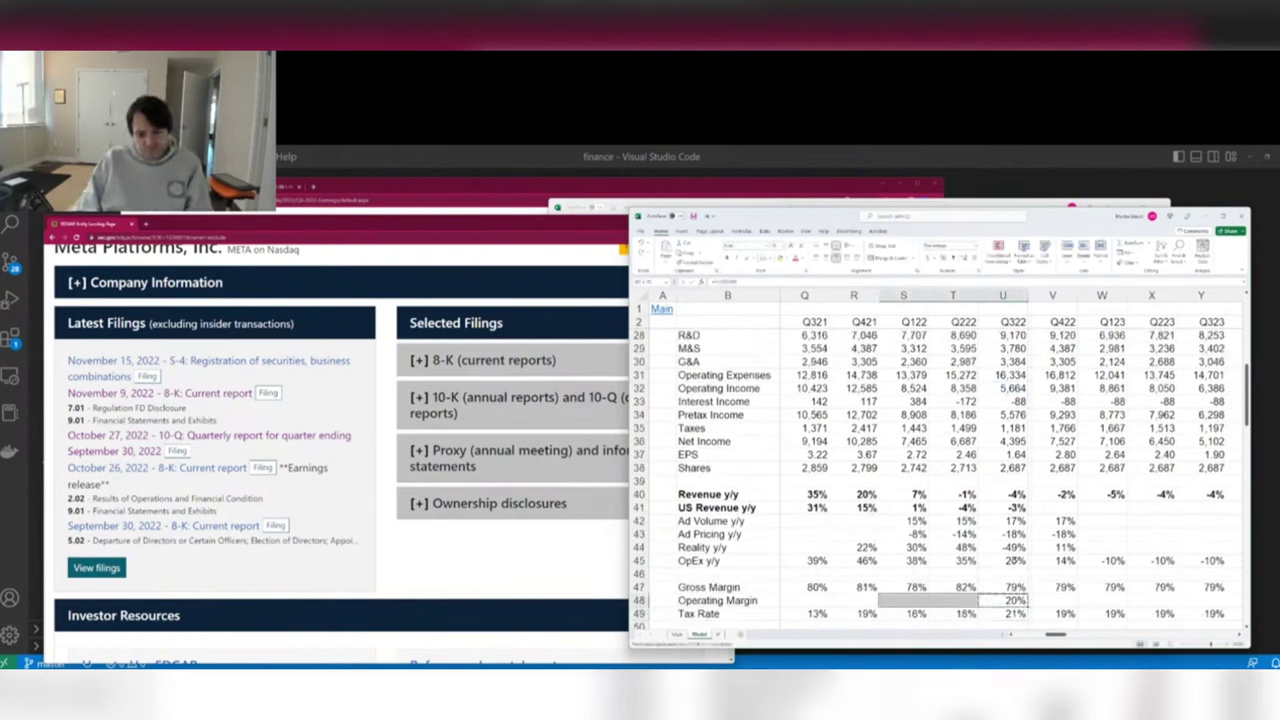
{"action": "key", "text": "ctrl+v"}
{"action": "key", "text": "Left"}
{"action": "key", "text": "Left"}
{"action": "key", "text": "Left"}
{"action": "key", "text": "Left"}
{"action": "key", "text": "ctrl+c"}
{"action": "key", "text": "shift+Left"}
{"action": "key", "text": "shift+Left"}
{"action": "key", "text": "shift+Left"}
{"action": "key", "text": "shift+Left"}
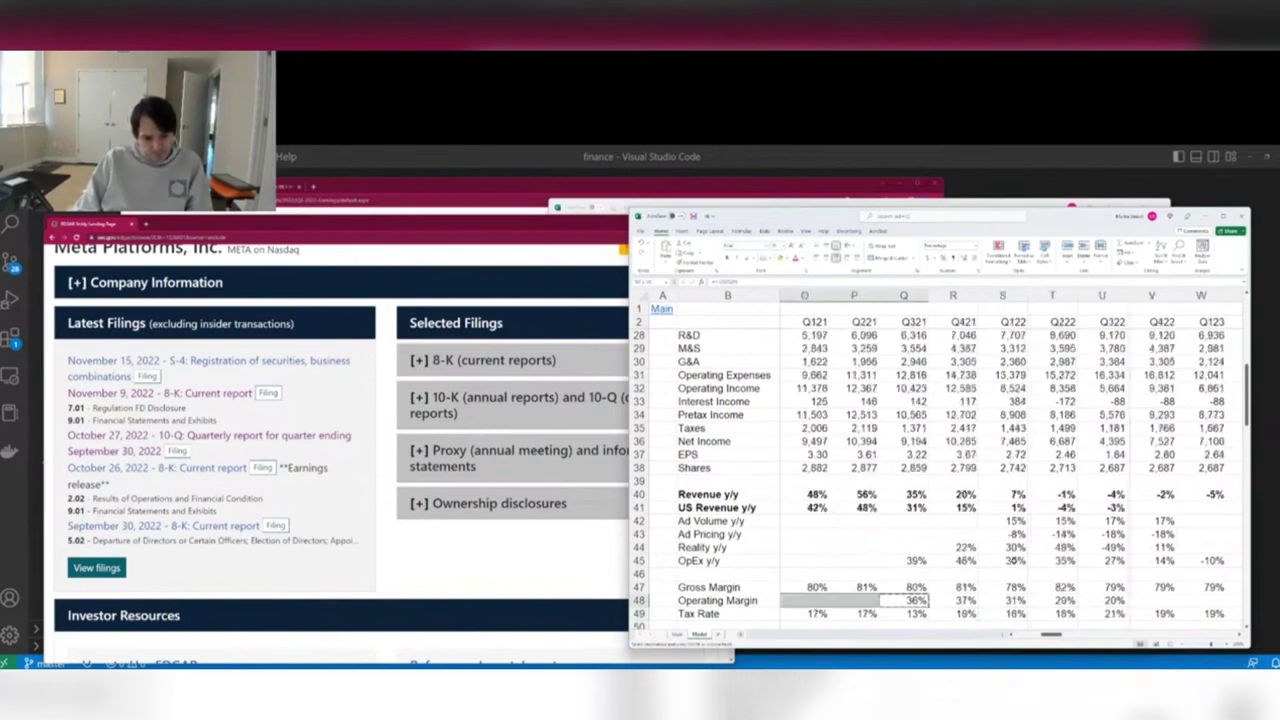
{"action": "key", "text": "ctrl+v"}
{"action": "key", "text": "Left"}
{"action": "key", "text": "Left"}
{"action": "key", "text": "Left"}
{"action": "key", "text": "Left"}
{"action": "key", "text": "ctrl+c"}
{"action": "key", "text": "shift+Left"}
{"action": "key", "text": "shift+Left"}
{"action": "key", "text": "shift+Left"}
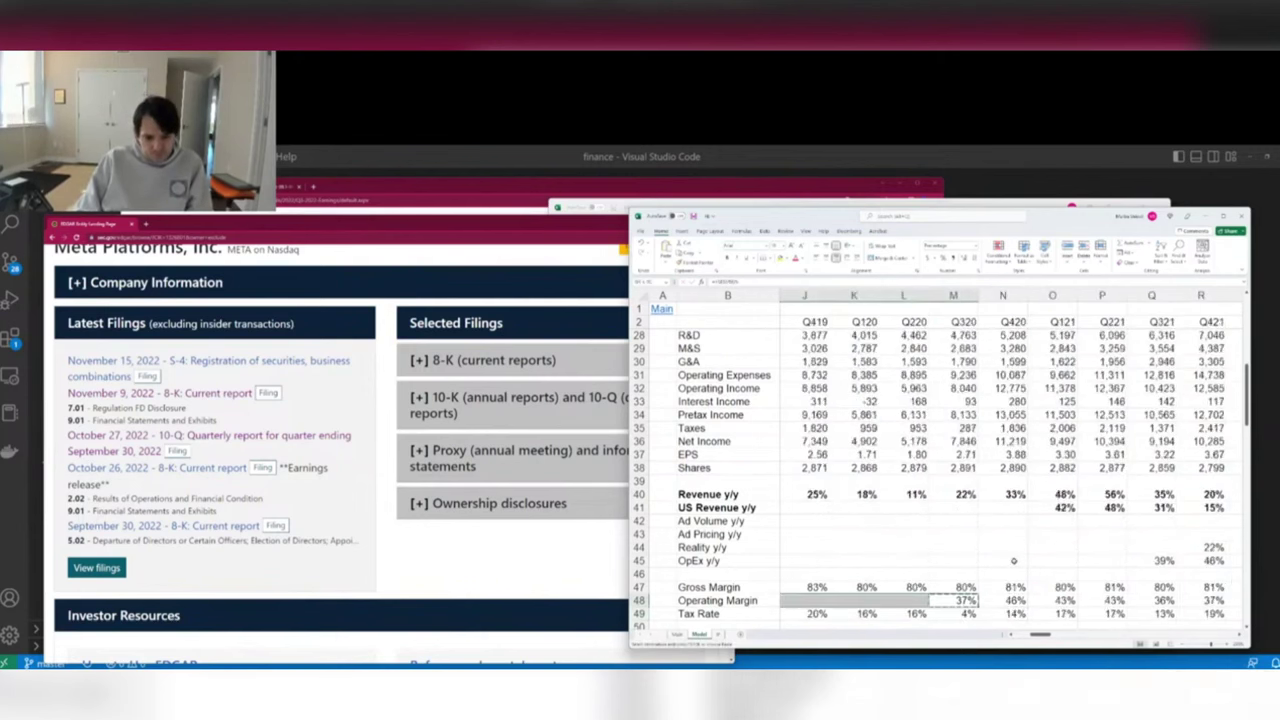
{"action": "key", "text": "ctrl+v"}
{"action": "key", "text": "Left"}
{"action": "key", "text": "Left"}
{"action": "key", "text": "Left"}
{"action": "key", "text": "ctrl+c"}
{"action": "key", "text": "shift+Left"}
{"action": "key", "text": "shift+Left"}
{"action": "key", "text": "shift+Left"}
{"action": "key", "text": "shift+Left"}
{"action": "key", "text": "ctrl+v"}
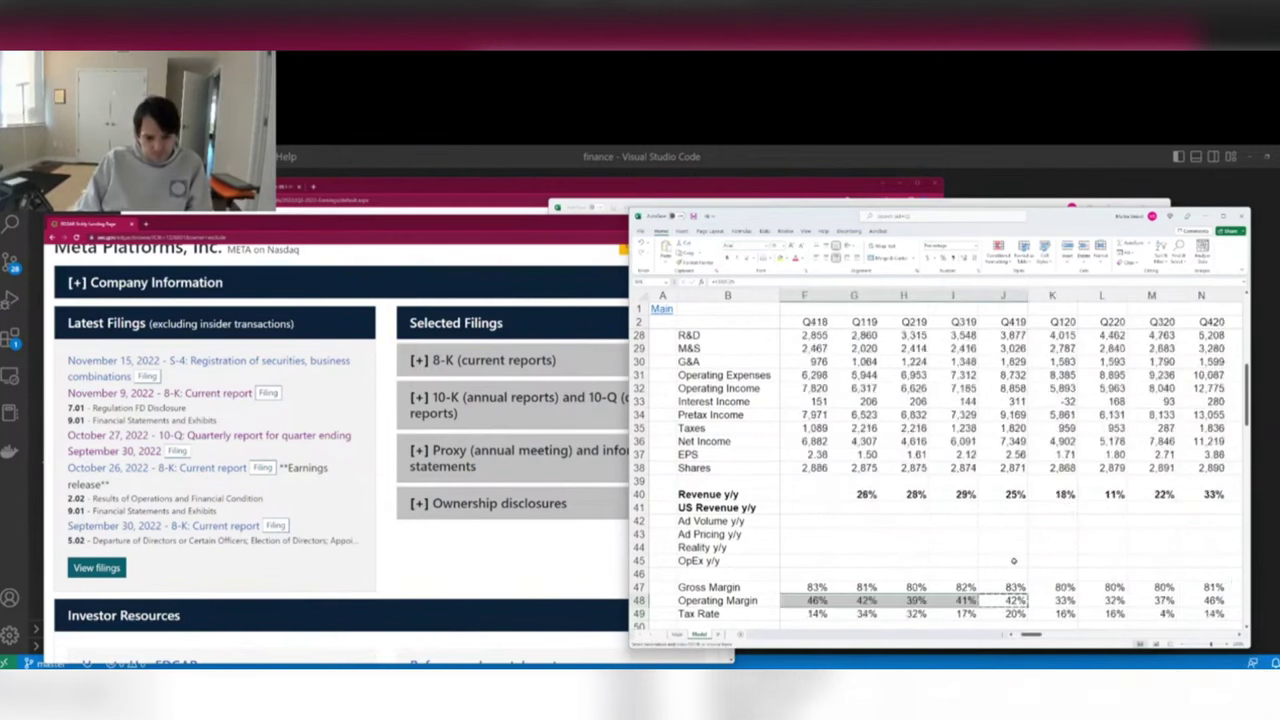
{"action": "key", "text": "Left"}
{"action": "key", "text": "Left"}
{"action": "key", "text": "ctrl+c"}
{"action": "key", "text": "shift+Left"}
{"action": "key", "text": "shift+Left"}
{"action": "key", "text": "shift+Left"}
{"action": "key", "text": "shift+Left"}
{"action": "key", "text": "shift+Left"}
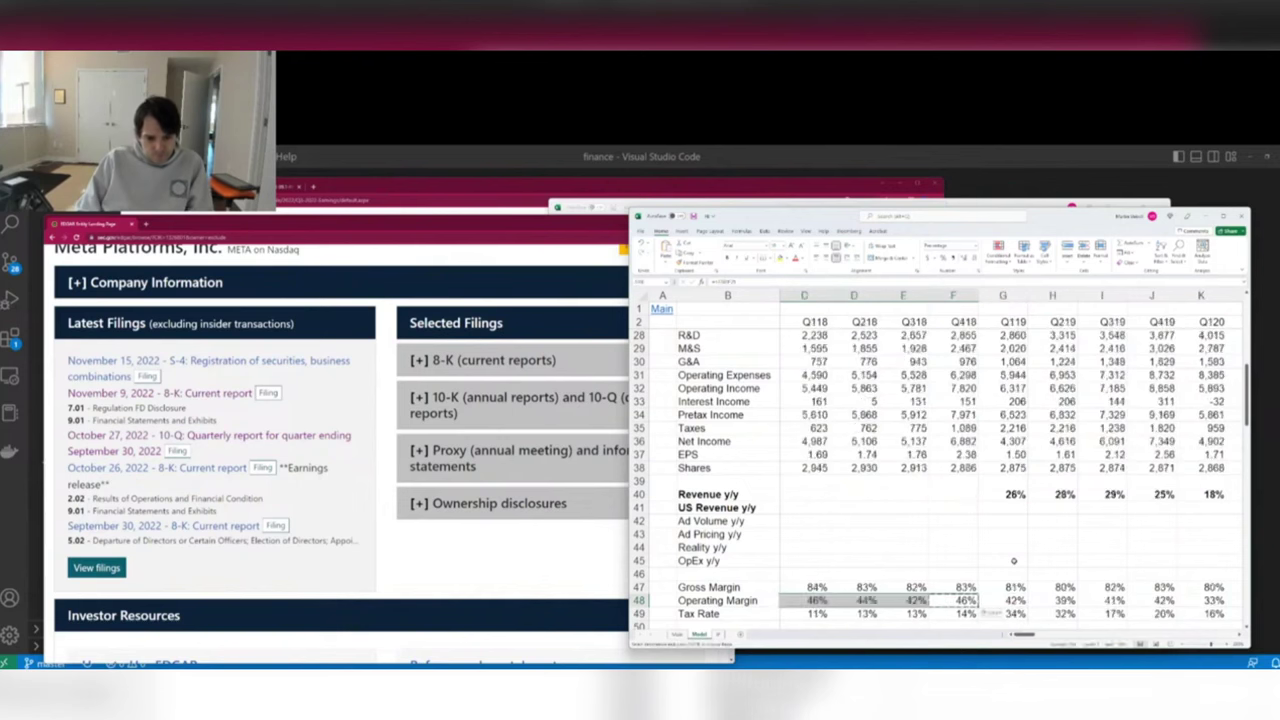
{"action": "key", "text": "ctrl+v"}
Paste the operating margin formula into the projected quarters through Q423.
{"action": "key", "text": "Right"}
{"action": "key", "text": "Right"}
{"action": "key", "text": "Right"}
{"action": "key", "text": "Right"}
{"action": "key", "text": "Right"}
{"action": "key", "text": "Right"}
{"action": "key", "text": "Right"}
{"action": "key", "text": "Right"}
{"action": "key", "text": "Right"}
{"action": "key", "text": "Right"}
{"action": "key", "text": "Right"}
{"action": "key", "text": "Right"}
{"action": "key", "text": "Right"}
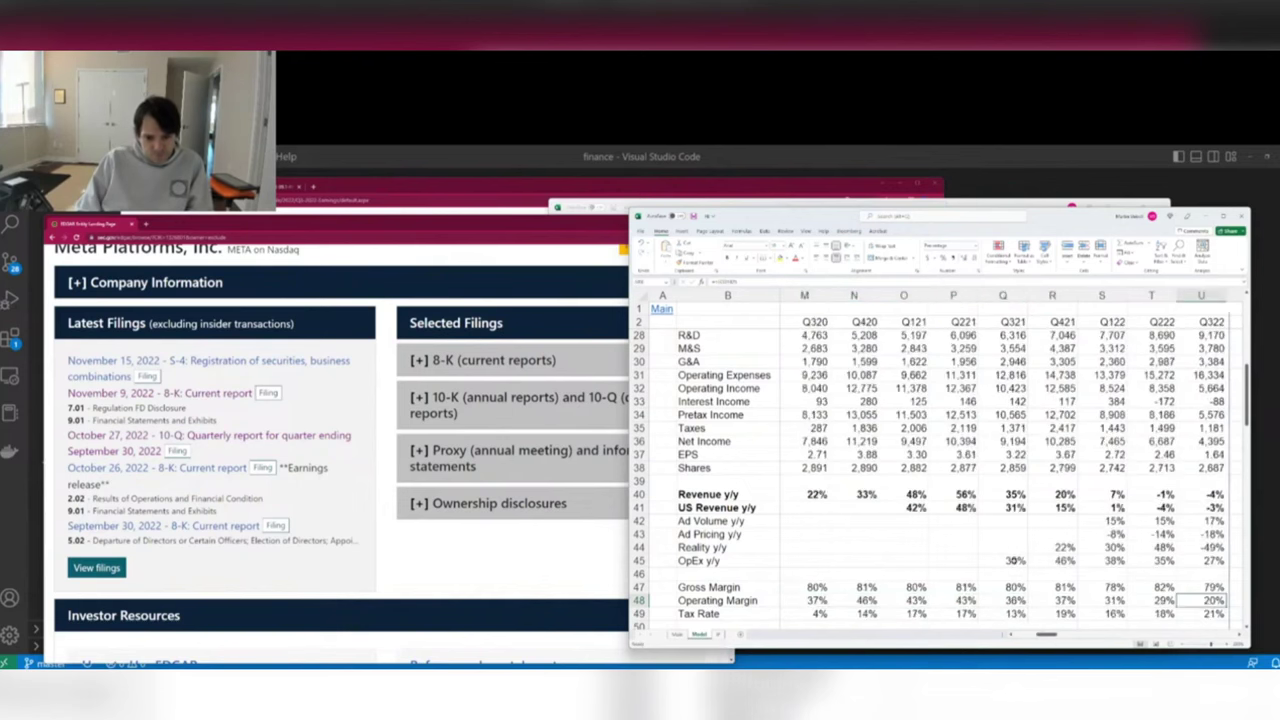
{"action": "key", "text": "ctrl+c"}
{"action": "key", "text": "shift+Right"}
{"action": "key", "text": "shift+Right"}
{"action": "key", "text": "shift+Right"}
{"action": "key", "text": "shift+Right"}
{"action": "key", "text": "shift+Right"}
{"action": "key", "text": "shift+Right"}
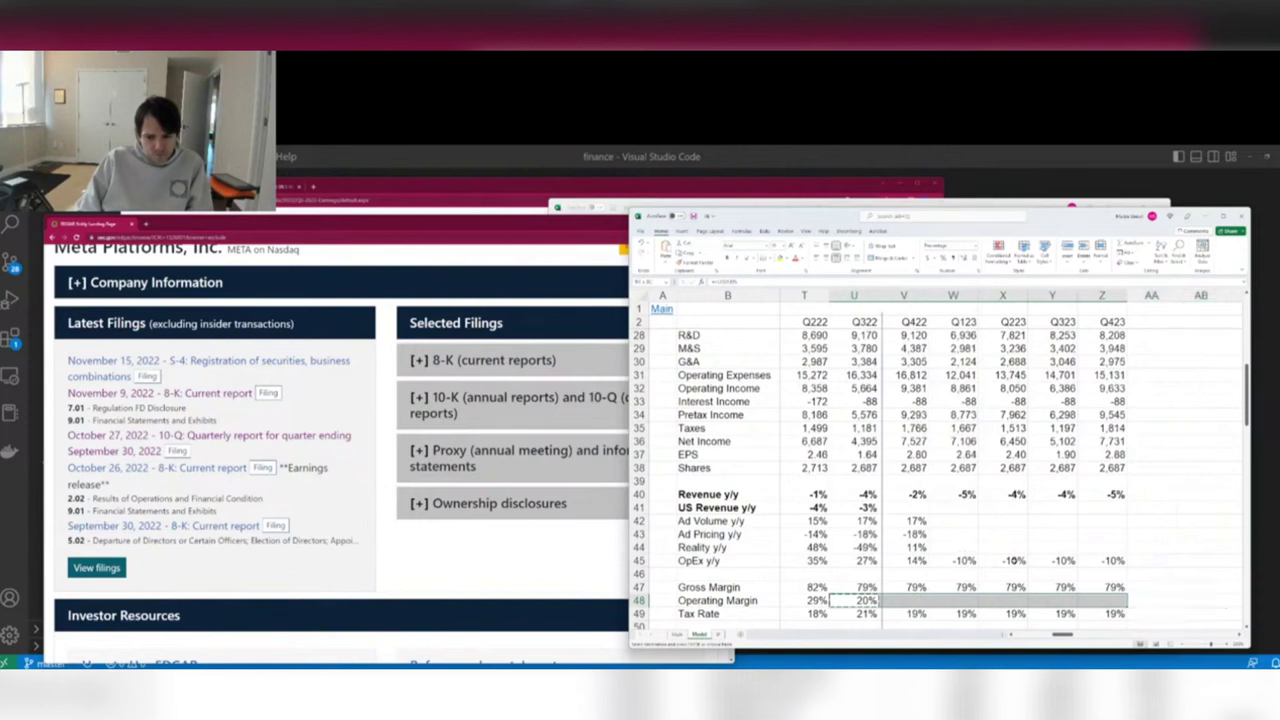
{"action": "key", "text": "Return"}
{"action": "key", "text": "Down"}
{"action": "key", "text": "Down"}
{"action": "key", "text": "Down"}
{"action": "key", "text": "Down"}
{"action": "key", "text": "Down"}
{"action": "key", "text": "Down"}
{"action": "key", "text": "Down"}
{"action": "key", "text": "Down"}
{"action": "key", "text": "Down"}
{"action": "key", "text": "Down"}
{"action": "key", "text": "Down"}
{"action": "key", "text": "Down"}
{"action": "key", "text": "Down"}
{"action": "key", "text": "Down"}
{"action": "key", "text": "Down"}
{"action": "key", "text": "Down"}
{"action": "key", "text": "Down"}
{"action": "key", "text": "Down"}
{"action": "key", "text": "Down"}
{"action": "key", "text": "Down"}
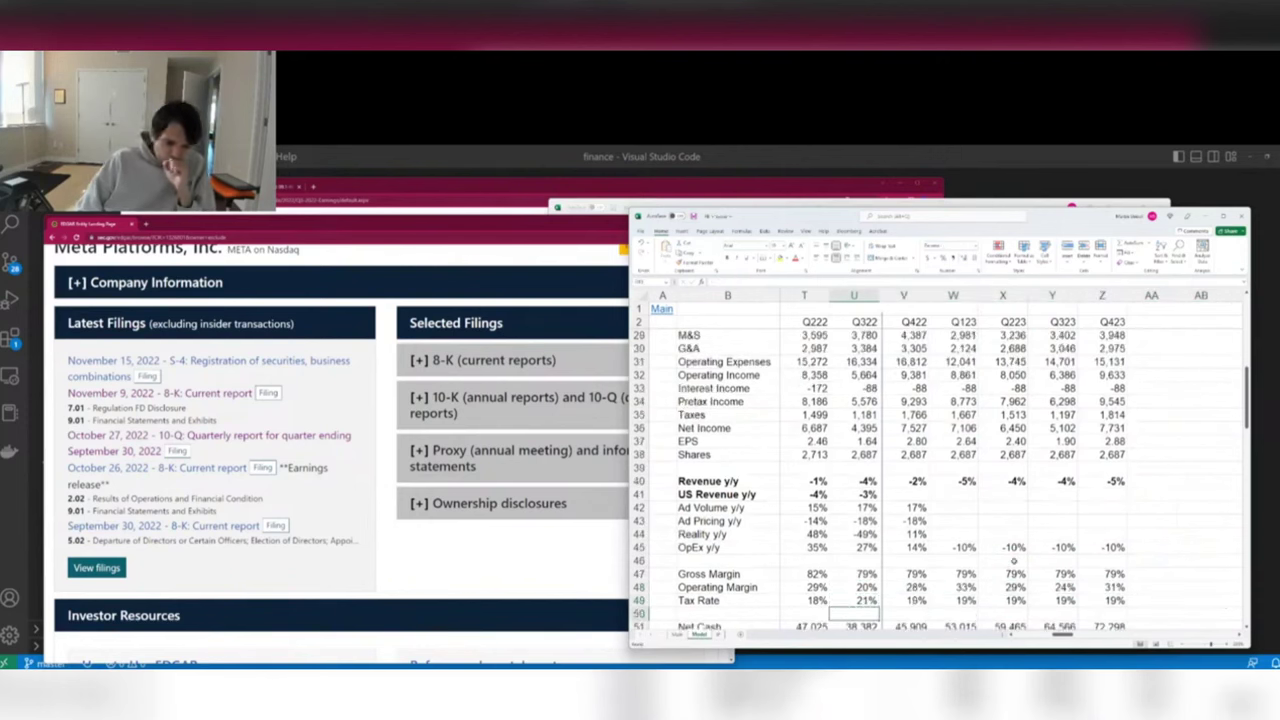
Below Family OI, enter Q322 Family OI divided by revenue, giving a 34% margin.
{"action": "key", "text": "Down"}
{"action": "key", "text": "Down"}
{"action": "key", "text": "Down"}
{"action": "key", "text": "Down"}
{"action": "key", "text": "Down"}
{"action": "key", "text": "Down"}
{"action": "key", "text": "Down"}
{"action": "key", "text": "Down"}
{"action": "key", "text": "Down"}
{"action": "key", "text": "Down"}
{"action": "key", "text": "Down"}
{"action": "key", "text": "Down"}
{"action": "key", "text": "Down"}
{"action": "key", "text": "Down"}
{"action": "key", "text": "Down"}
{"action": "key", "text": "Down"}
{"action": "key", "text": "Down"}
{"action": "key", "text": "Down"}
{"action": "key", "text": "Down"}
{"action": "key", "text": "Down"}
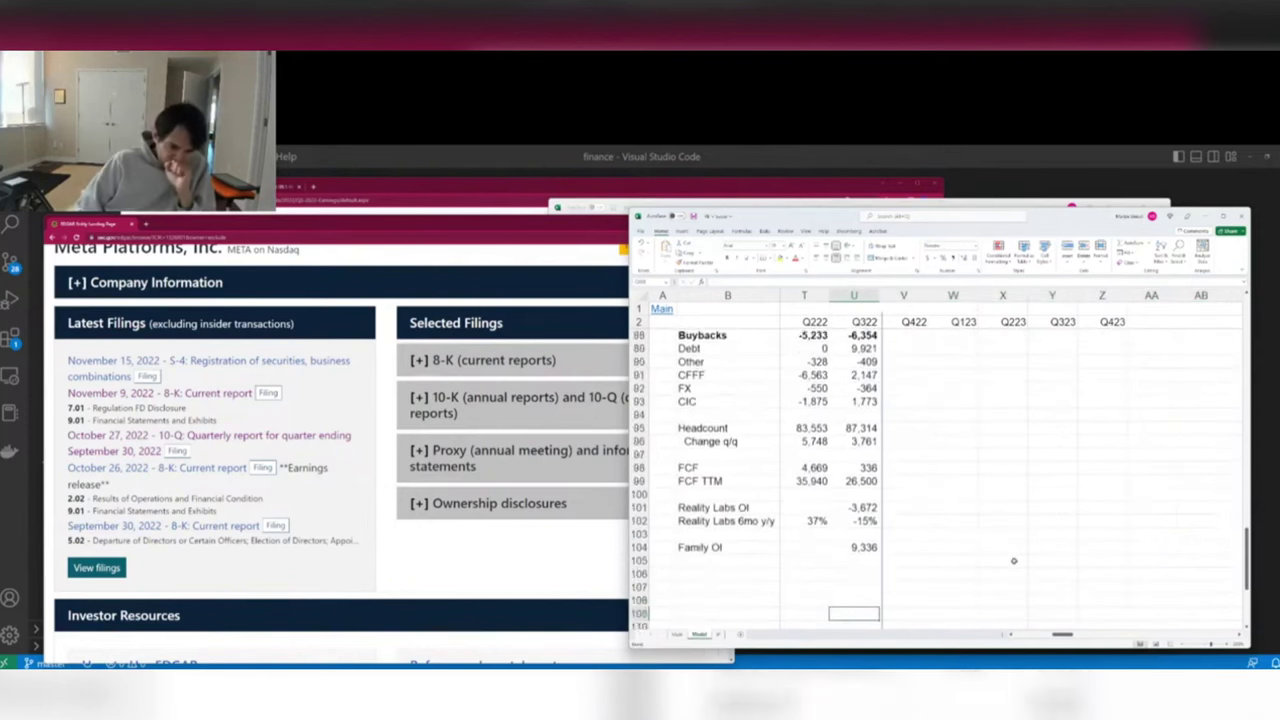
{"action": "key", "text": "Up"}
{"action": "key", "text": "Up"}
{"action": "key", "text": "Up"}
{"action": "key", "text": "Up"}
{"action": "key", "text": "Up"}
{"action": "key", "text": "Up"}
{"action": "key", "text": "Up"}
{"action": "key", "text": "Up"}
{"action": "key", "text": "Up"}
{"action": "key", "text": "Up"}
{"action": "key", "text": "Up"}
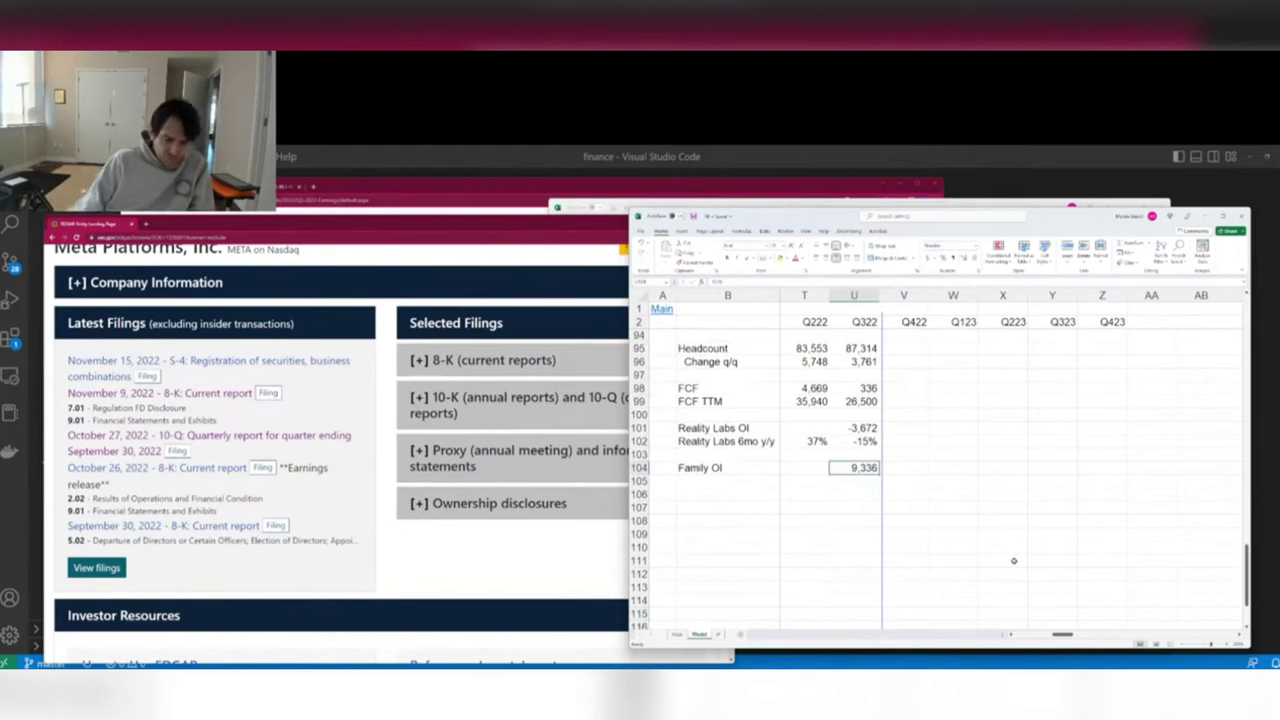
{"action": "key", "text": "Page_Up"}
{"action": "key", "text": "Page_Down"}
{"action": "key", "text": "Down"}
{"action": "type", "text": "="}
{"action": "key", "text": "Up"}
{"action": "type", "text": "/"}
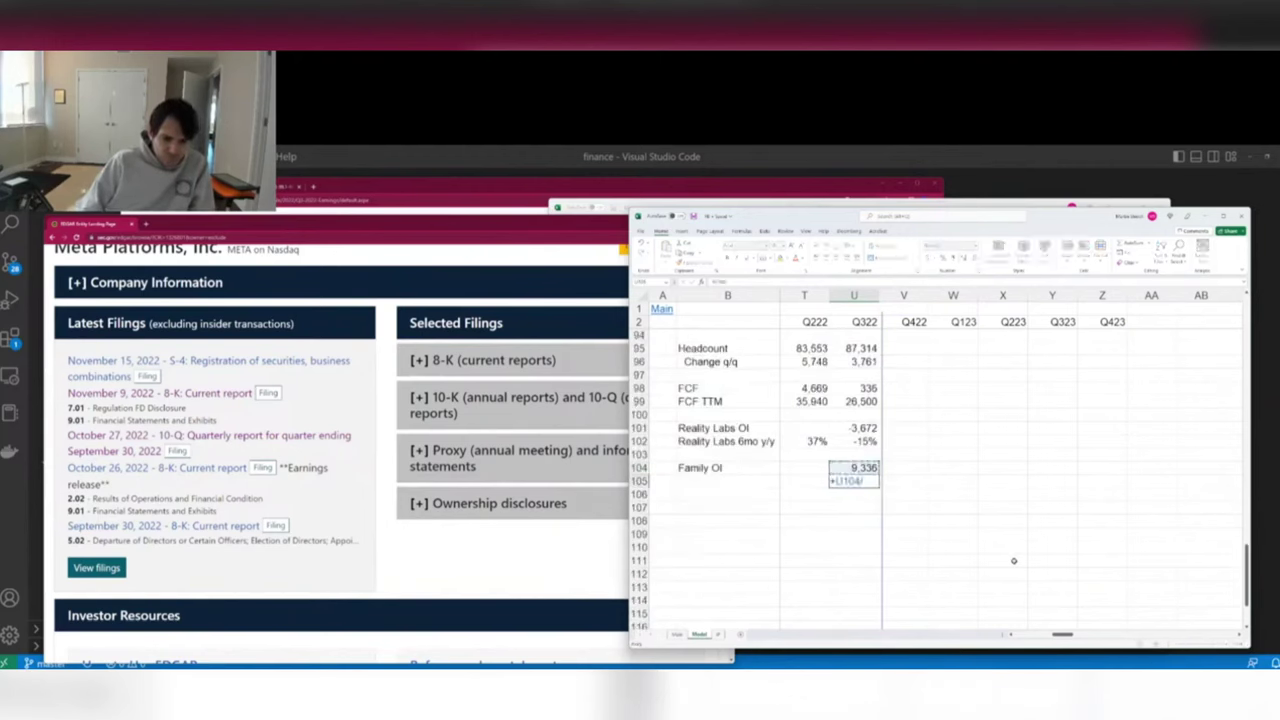
{"action": "key", "text": "Page_Up"}
{"action": "key", "text": "Page_Up"}
{"action": "key", "text": "Page_Up"}
{"action": "key", "text": "Page_Up"}
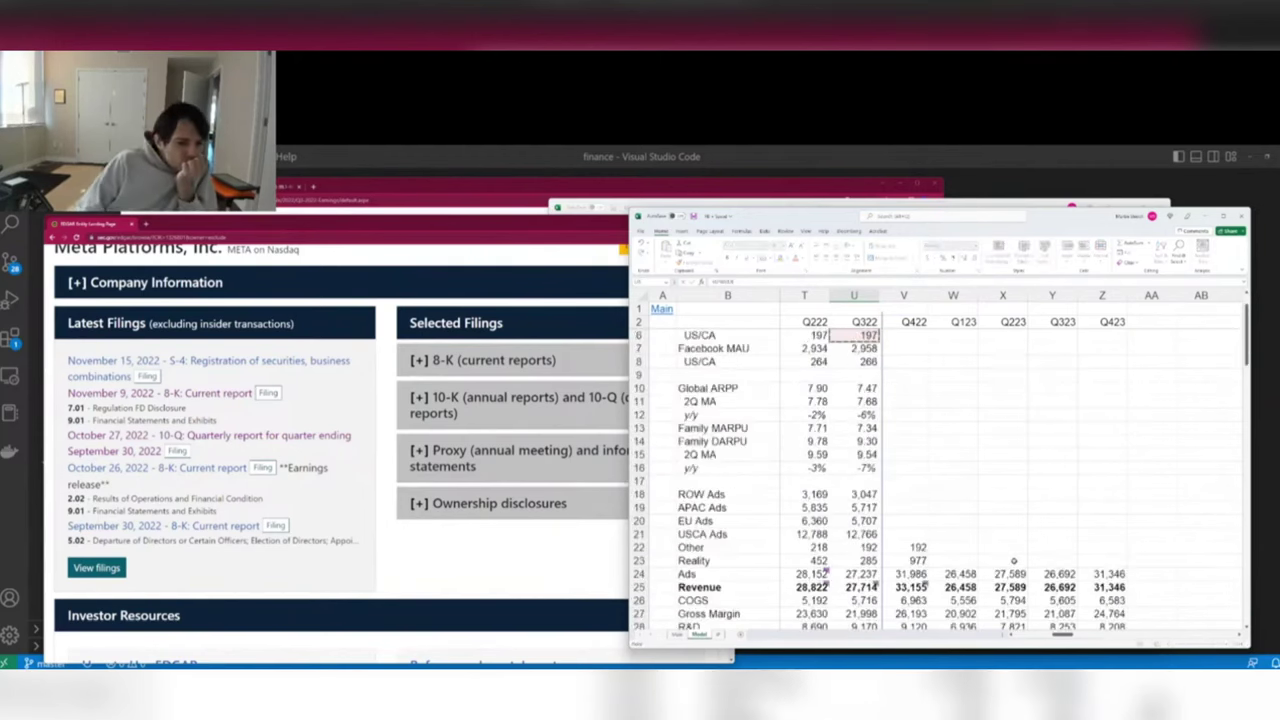
{"action": "key", "text": "Down"}
{"action": "key", "text": "Down"}
{"action": "key", "text": "Down"}
{"action": "key", "text": "Down"}
{"action": "key", "text": "Down"}
{"action": "key", "text": "Down"}
{"action": "key", "text": "Down"}
{"action": "key", "text": "Down"}
{"action": "key", "text": "Down"}
{"action": "key", "text": "Down"}
{"action": "key", "text": "Down"}
{"action": "key", "text": "Down"}
{"action": "key", "text": "Down"}
{"action": "key", "text": "Down"}
{"action": "key", "text": "Down"}
{"action": "key", "text": "Down"}
{"action": "key", "text": "Down"}
{"action": "key", "text": "Down"}
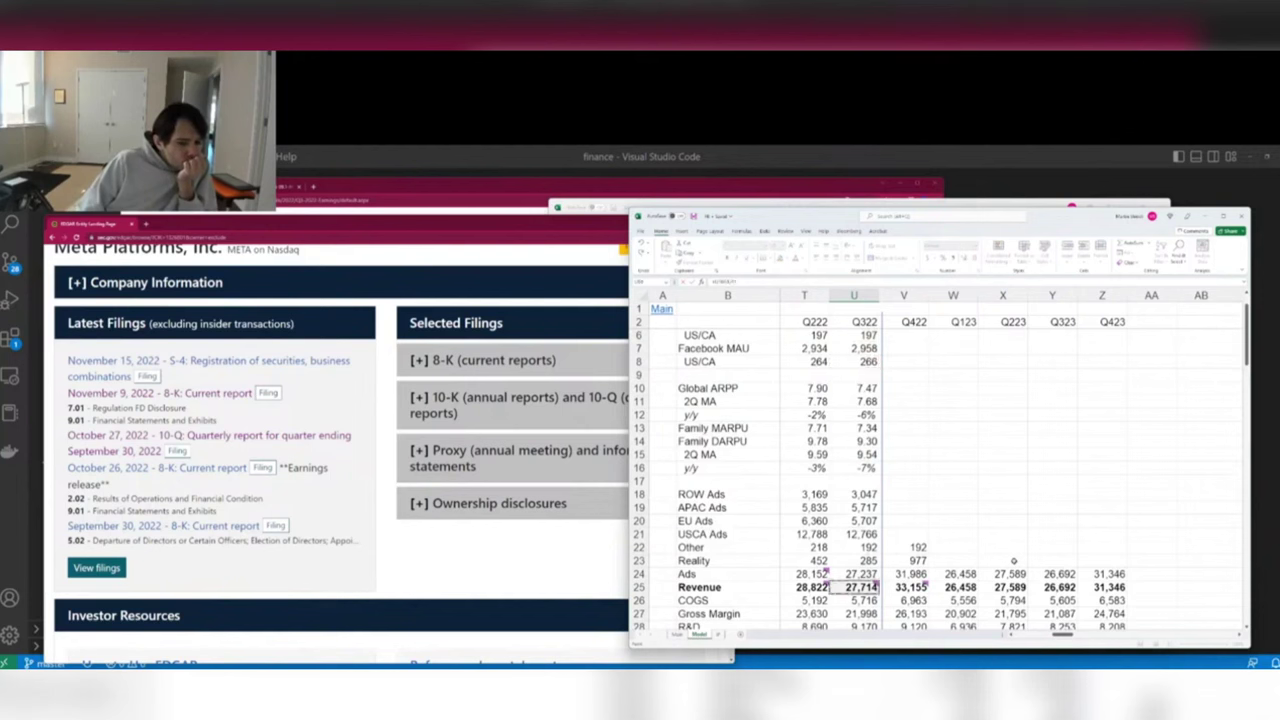
{"action": "key", "text": "Return"}
Label the new row 'Family OM%' and scroll back up to the margin rows.
{"action": "key", "text": "Left"}
{"action": "key", "text": "Left"}
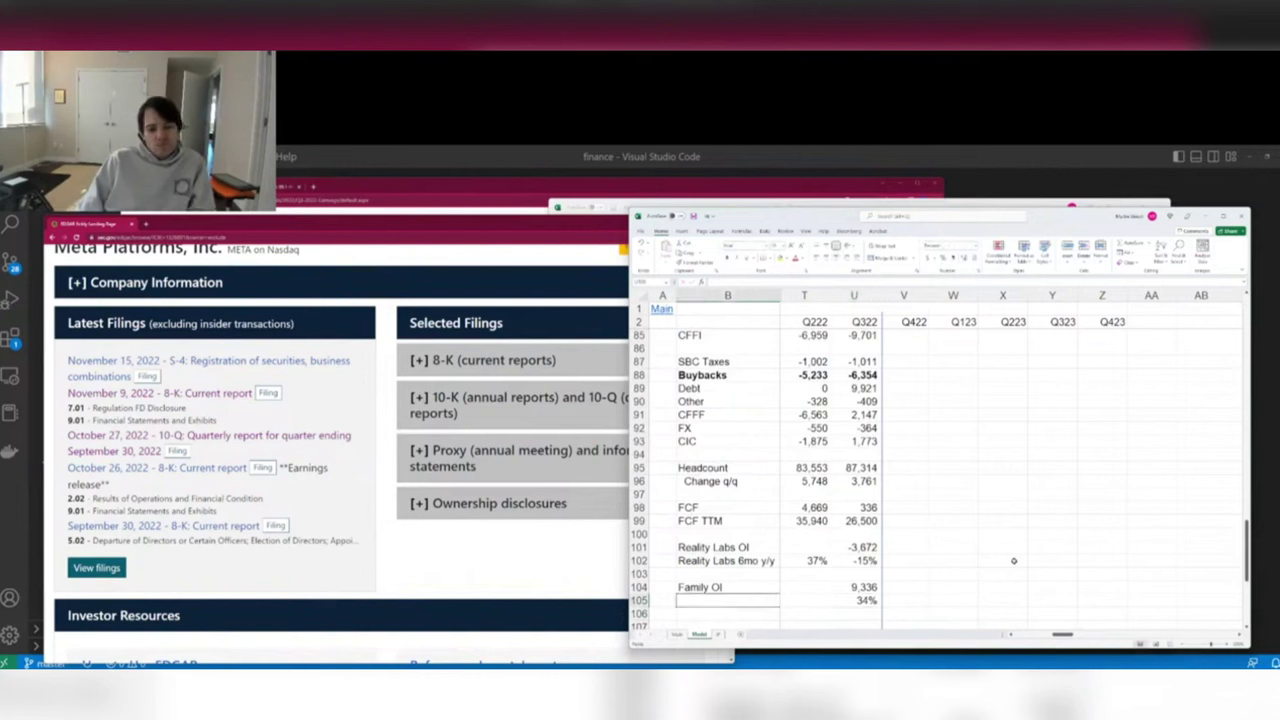
{"action": "type", "text": "Family OM"}
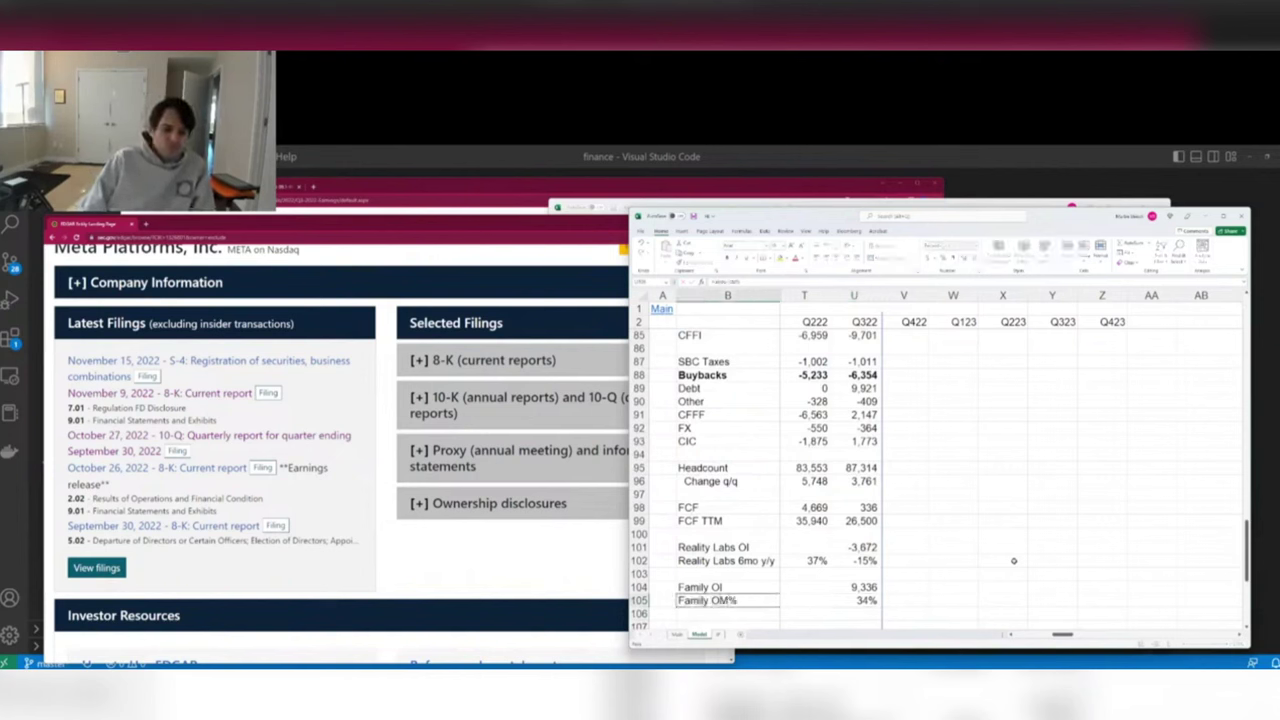
{"action": "type", "text": "%"}
{"action": "key", "text": "Return"}
{"action": "scroll", "coordinate": [1006, 551], "scroll_direction": "up", "scroll_amount": 11}
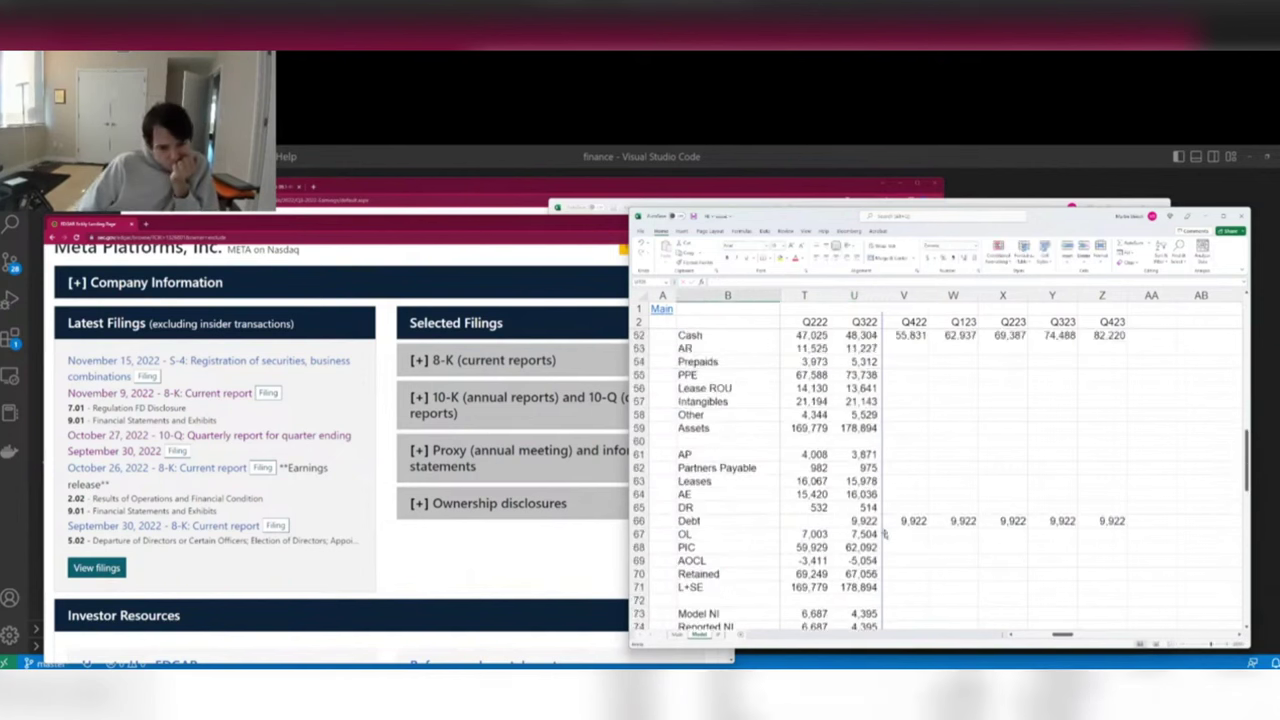
{"action": "scroll", "coordinate": [884, 534], "scroll_direction": "up", "scroll_amount": 4}
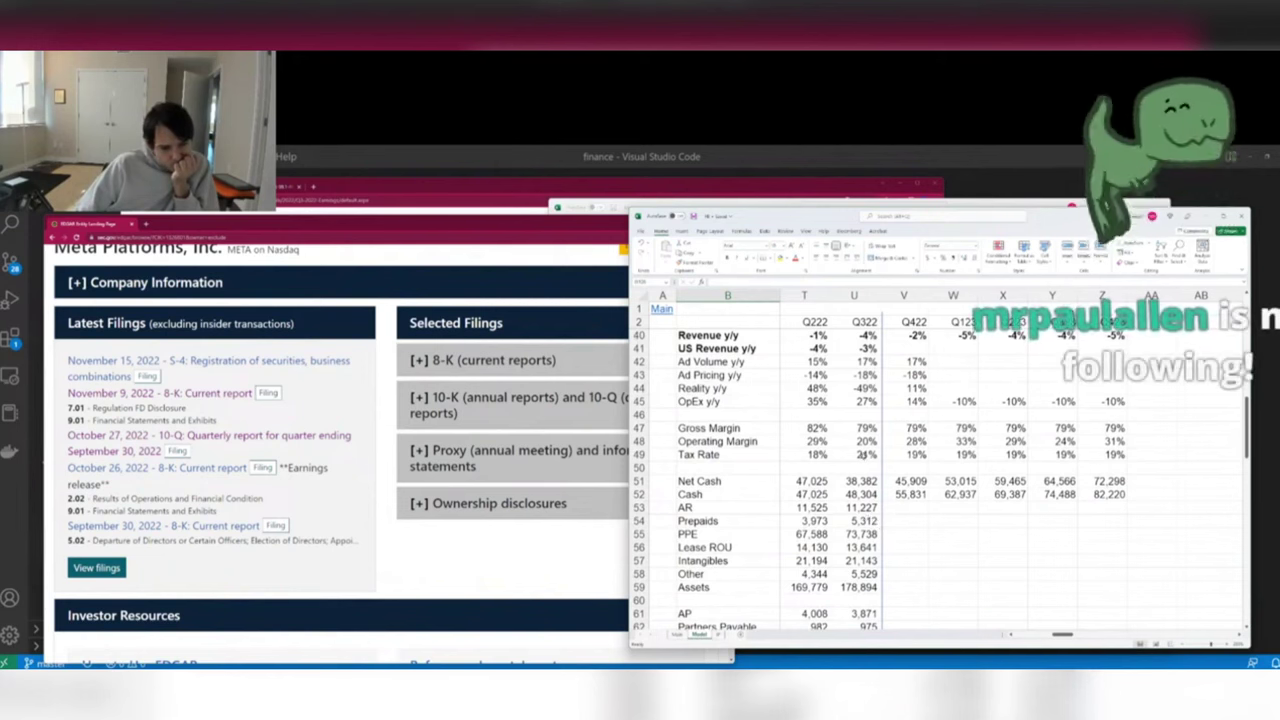
Fill the Operating Margin formula across the annual columns, 42% in 2022 to 57% in 2030.
{"action": "left_click", "coordinate": [866, 441]}
{"action": "scroll", "coordinate": [880, 508], "scroll_direction": "up", "scroll_amount": 3}
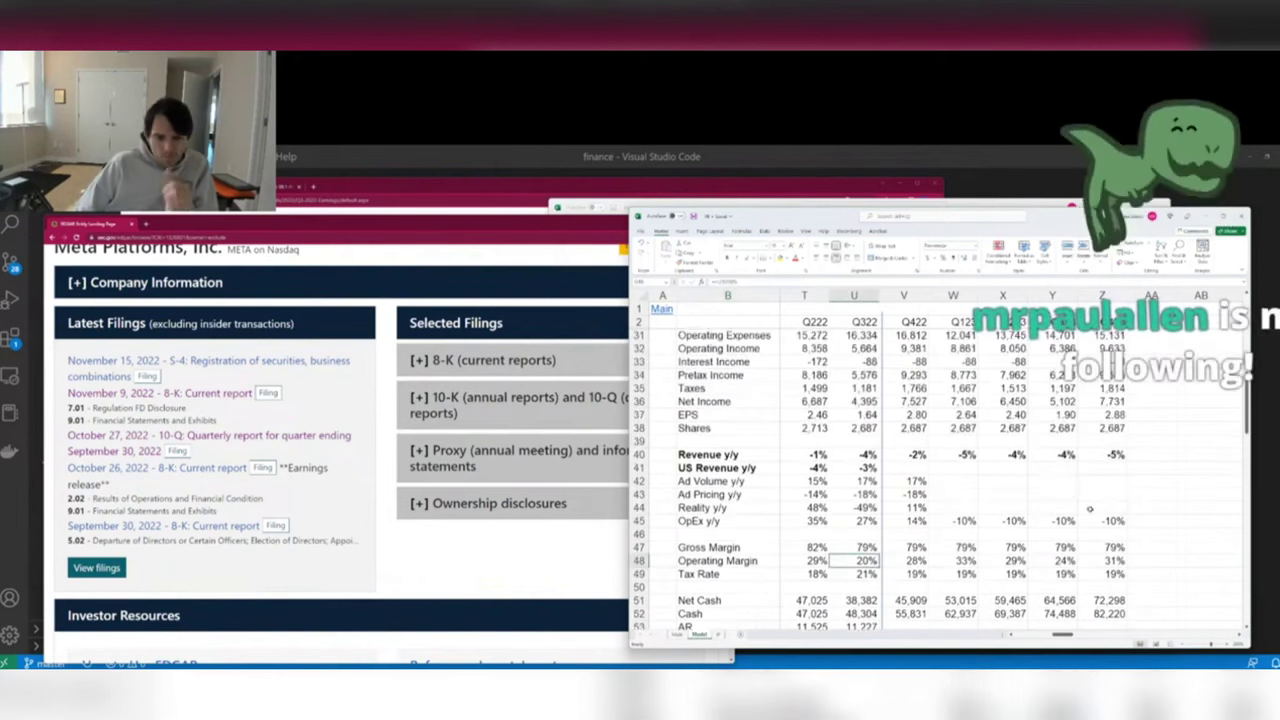
{"action": "key", "text": "ctrl+Right"}
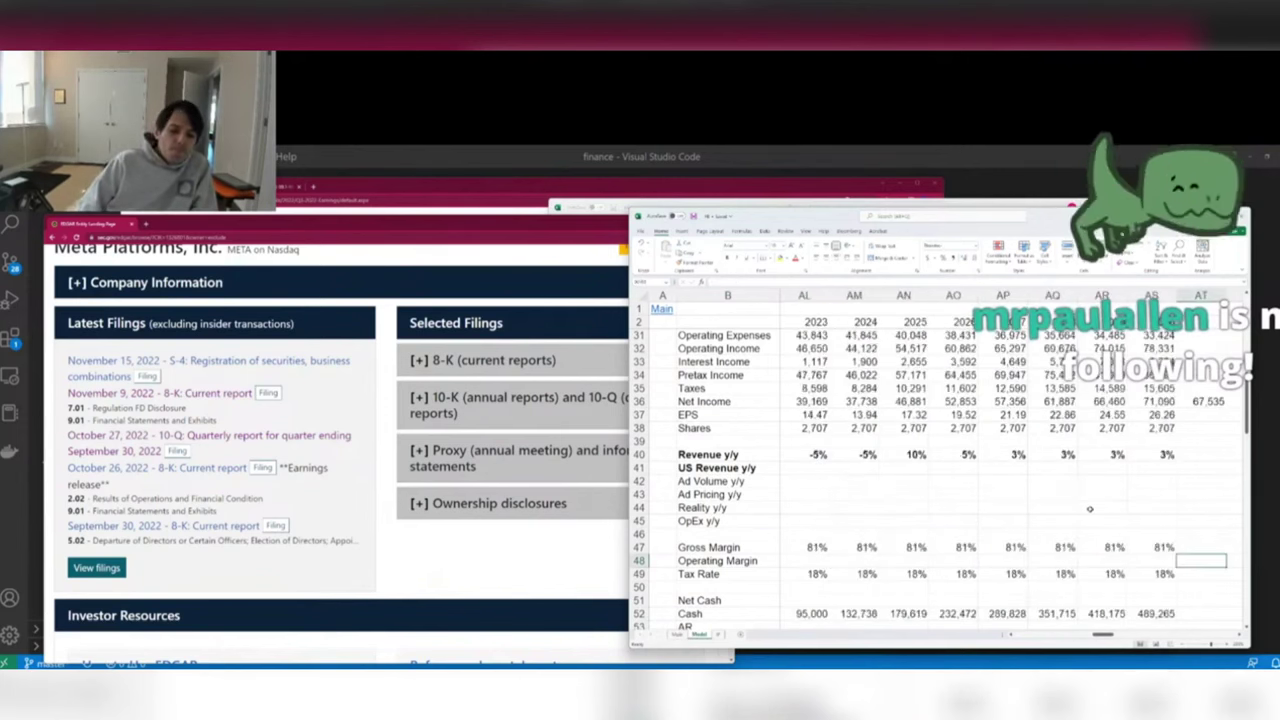
{"action": "key", "text": "Right"}
{"action": "key", "text": "Right"}
{"action": "key", "text": "Right"}
{"action": "key", "text": "Right"}
{"action": "key", "text": "Right"}
{"action": "key", "text": "Right"}
{"action": "key", "text": "Right"}
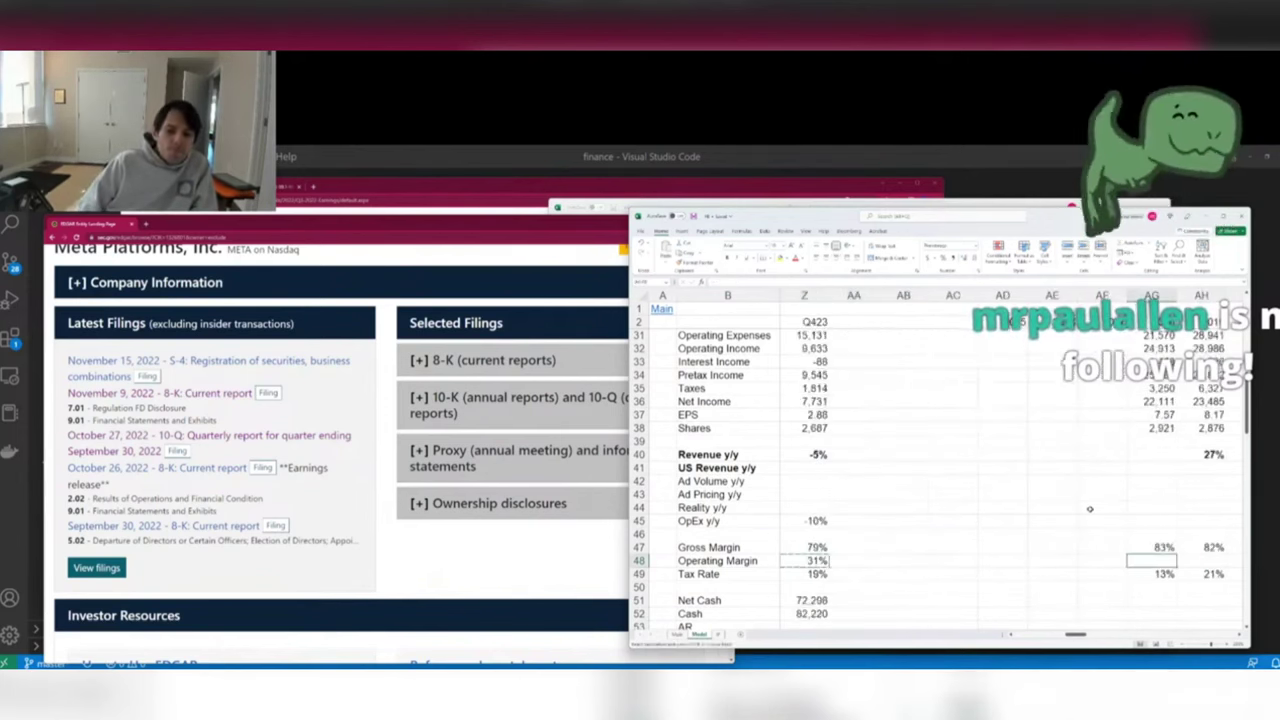
{"action": "key", "text": "shift+Right"}
{"action": "key", "text": "ctrl+shift+Right"}
{"action": "key", "text": "ctrl+r"}
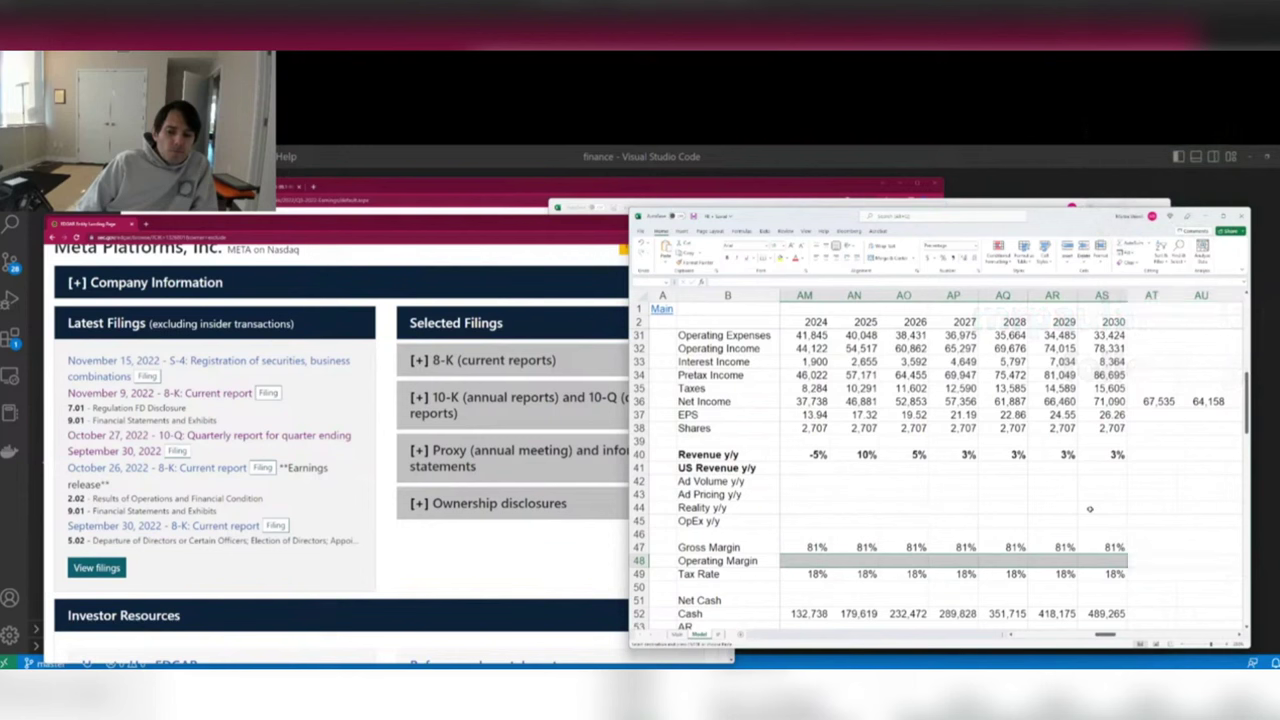
{"action": "key", "text": "Left"}
{"action": "key", "text": "Right"}
{"action": "key", "text": "ctrl+Right"}
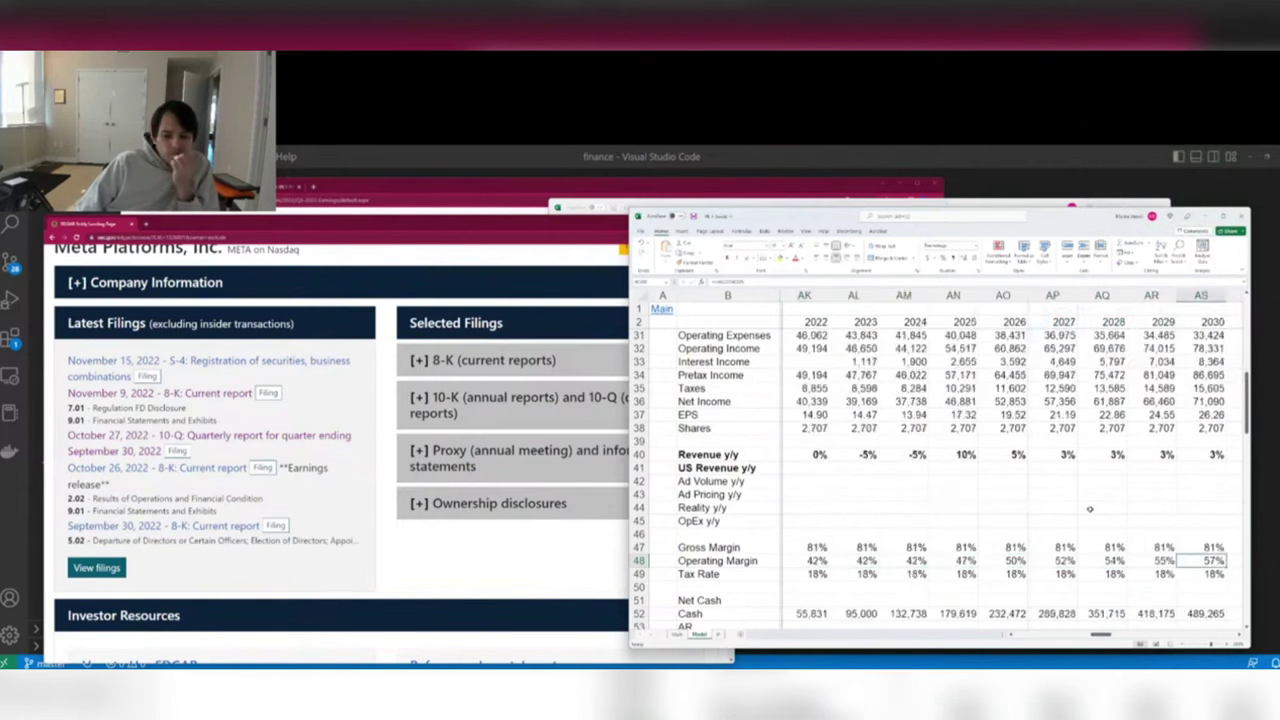
{"action": "key", "text": "Left"}
Check the 2030 margin and go to the DCF Upside figure, still 99%.
{"action": "key", "text": "Left"}
{"action": "key", "text": "Left"}
{"action": "key", "text": "Left"}
{"action": "key", "text": "Left"}
{"action": "key", "text": "Left"}
{"action": "key", "text": "Left"}
{"action": "key", "text": "ctrl+Right"}
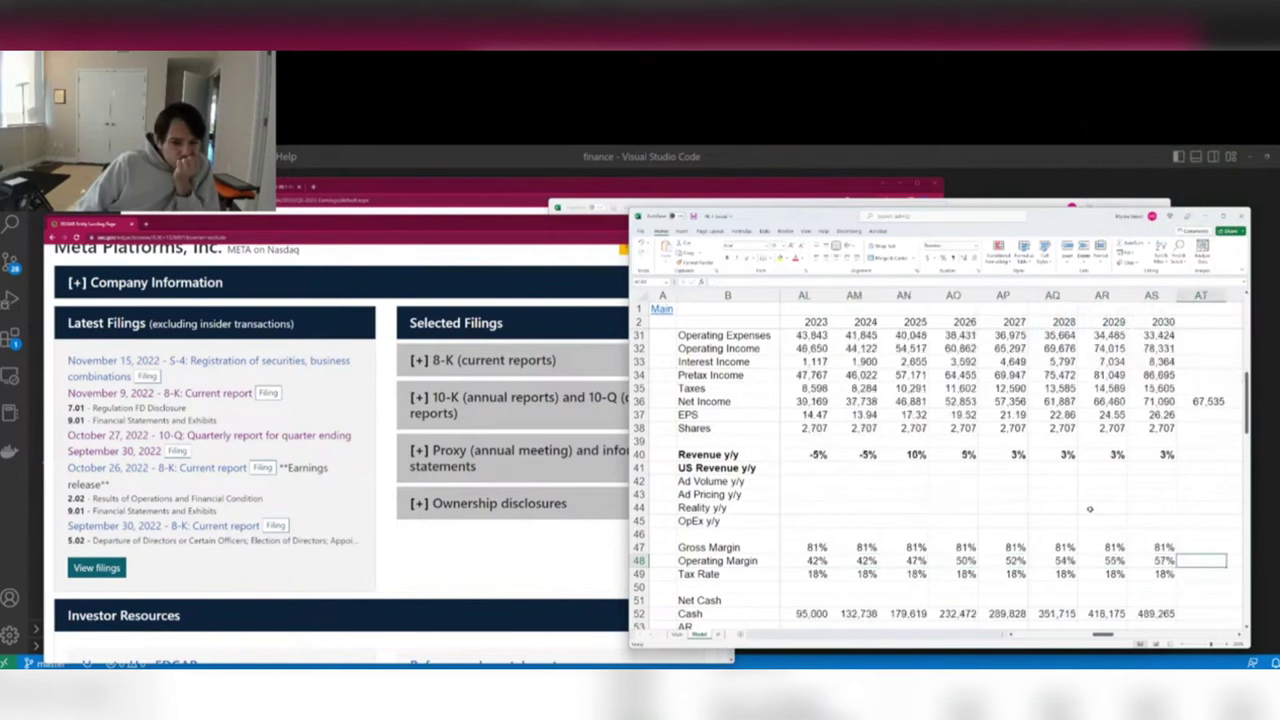
{"action": "key", "text": "ctrl+Right"}
{"action": "key", "text": "ctrl+Down"}
{"action": "key", "text": "Left"}
{"action": "key", "text": "ctrl+Up"}
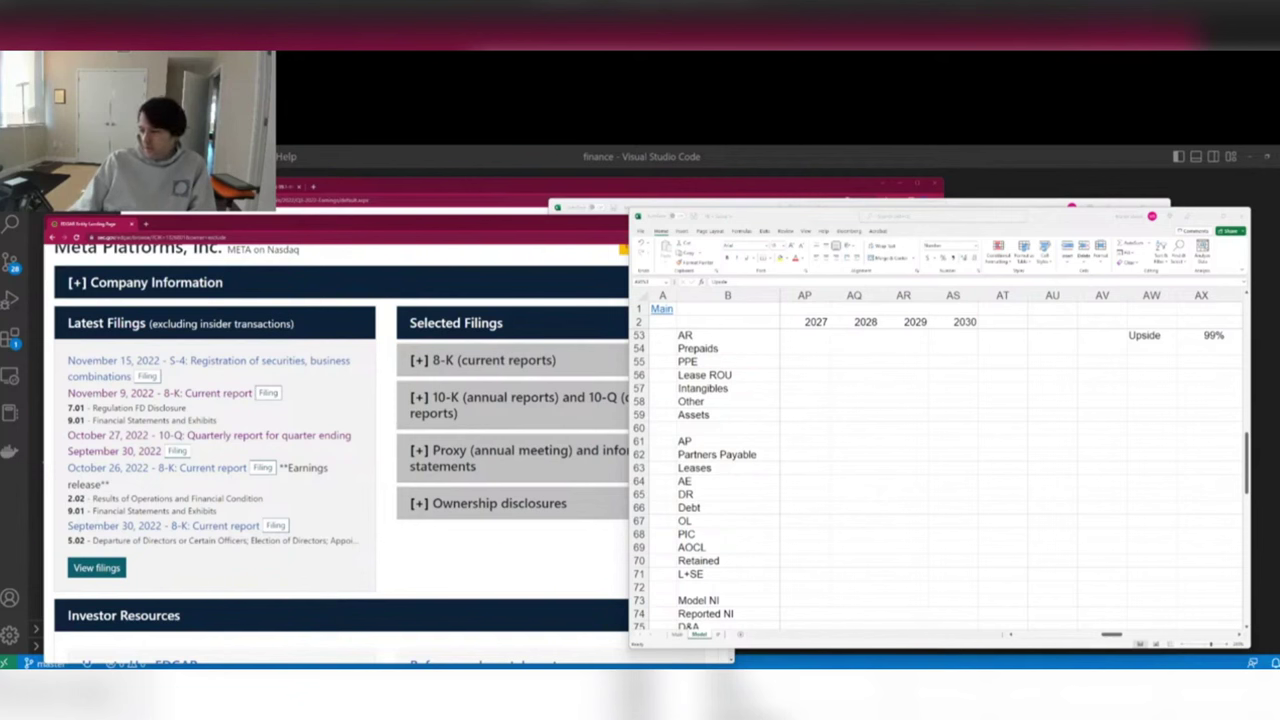
Review the DCF summary's 8% discount rate and the 2030 cash value of 489,265.
{"action": "scroll", "coordinate": [1155, 313], "scroll_direction": "up", "scroll_amount": 4}
{"action": "key", "text": "alt+Tab"}
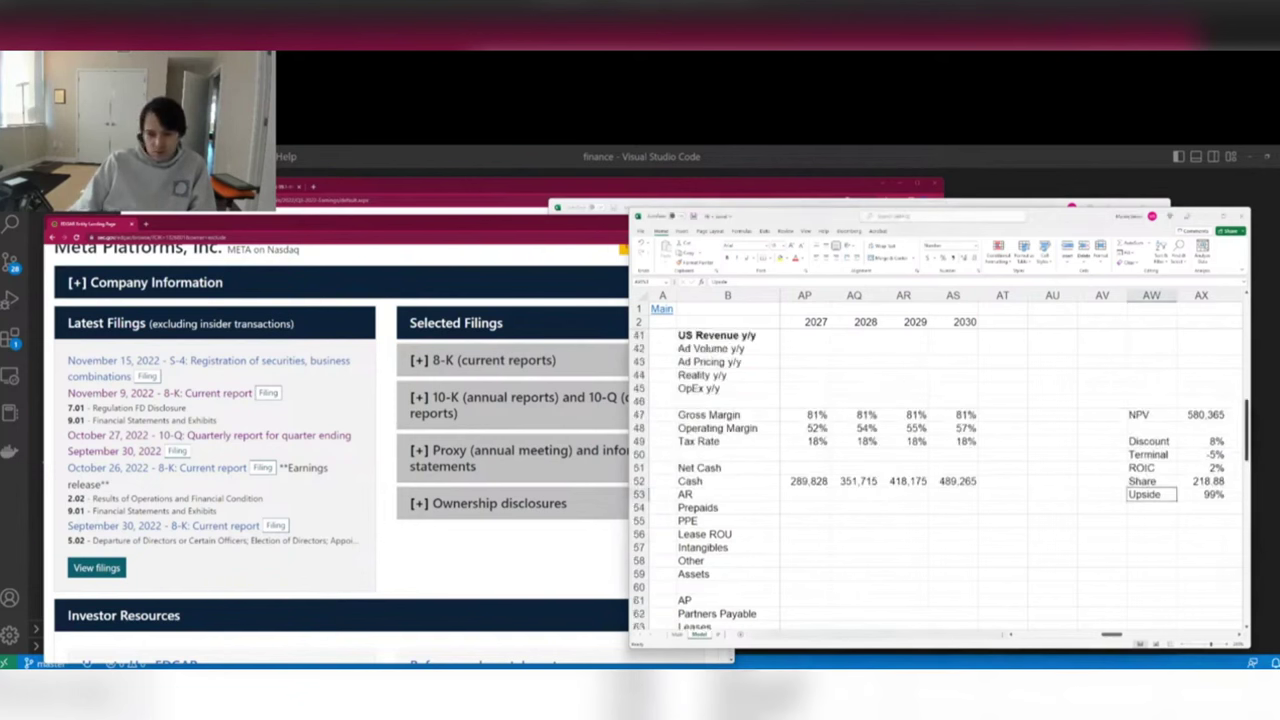
{"action": "key", "text": "Right"}
{"action": "key", "text": "Right"}
{"action": "key", "text": "Right"}
{"action": "left_click", "coordinate": [1117, 443]}
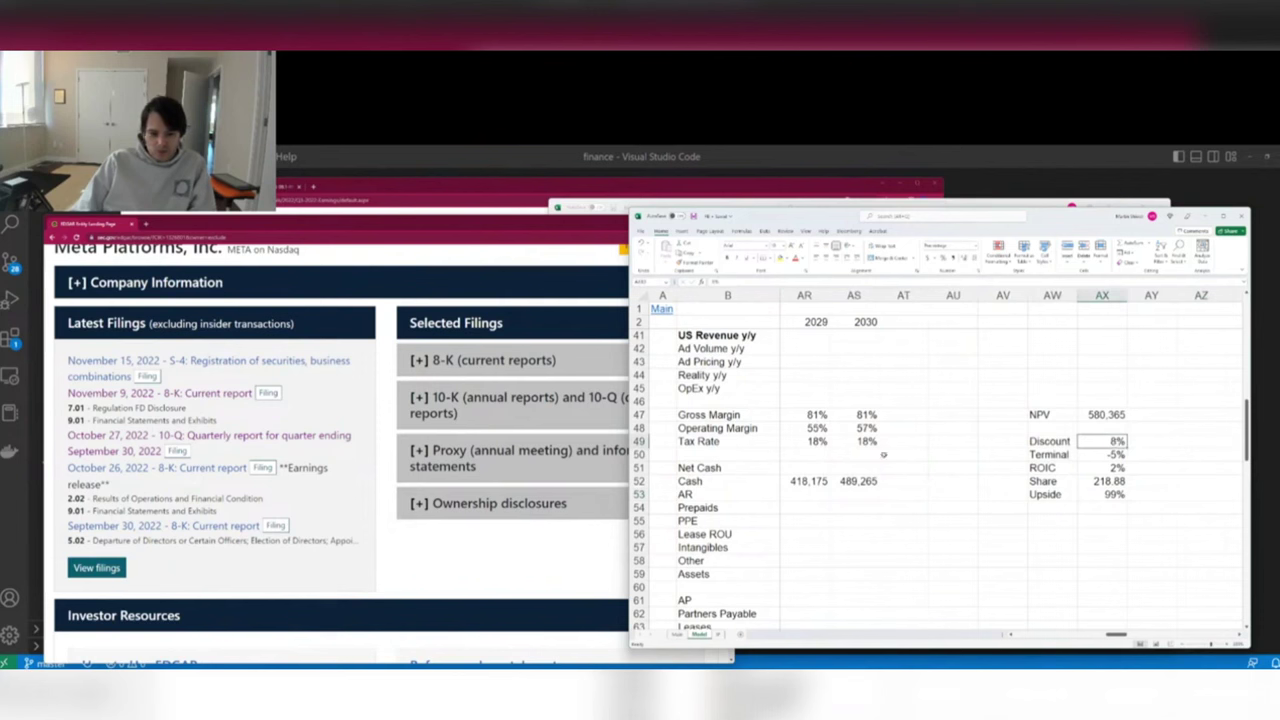
{"action": "left_click", "coordinate": [861, 480]}
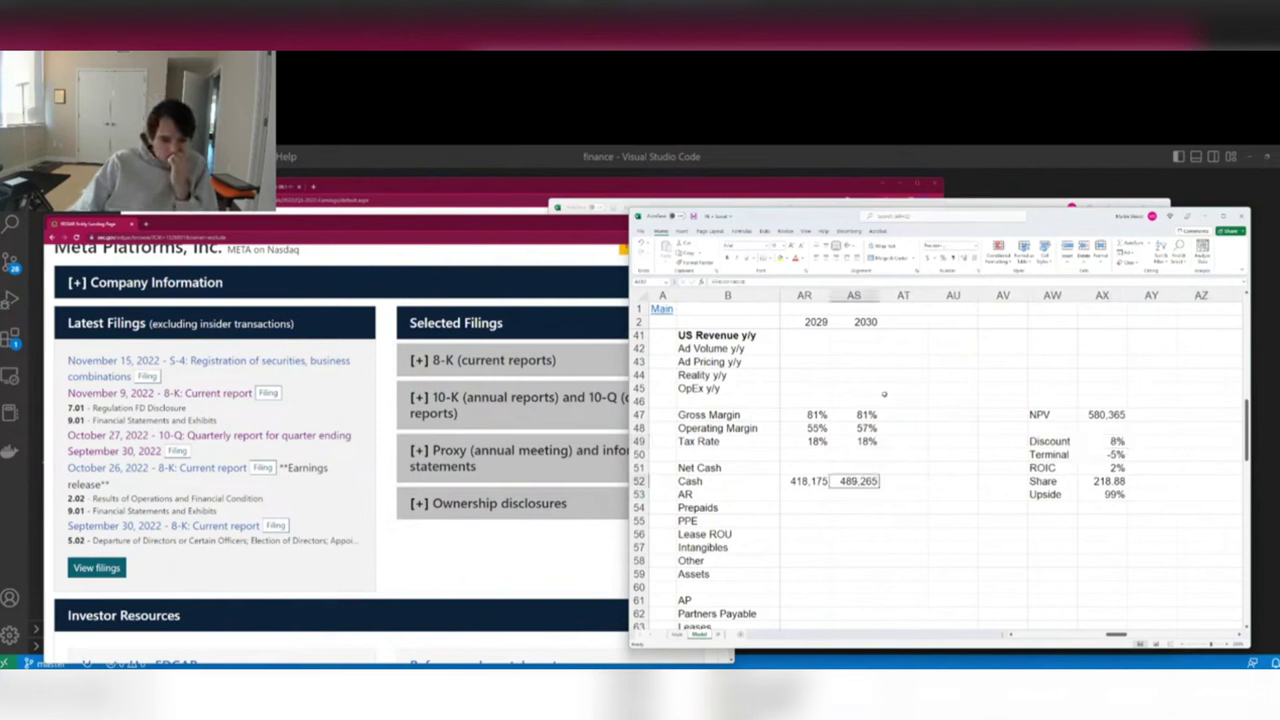
Step from the 2030 OpEx y/y cell through the growth-rate rows to Discount, then switch to the earnings page.
{"action": "left_click", "coordinate": [880, 394]}
{"action": "key", "text": "Up"}
{"action": "key", "text": "Up"}
{"action": "key", "text": "Up"}
{"action": "key", "text": "Up"}
{"action": "key", "text": "Up"}
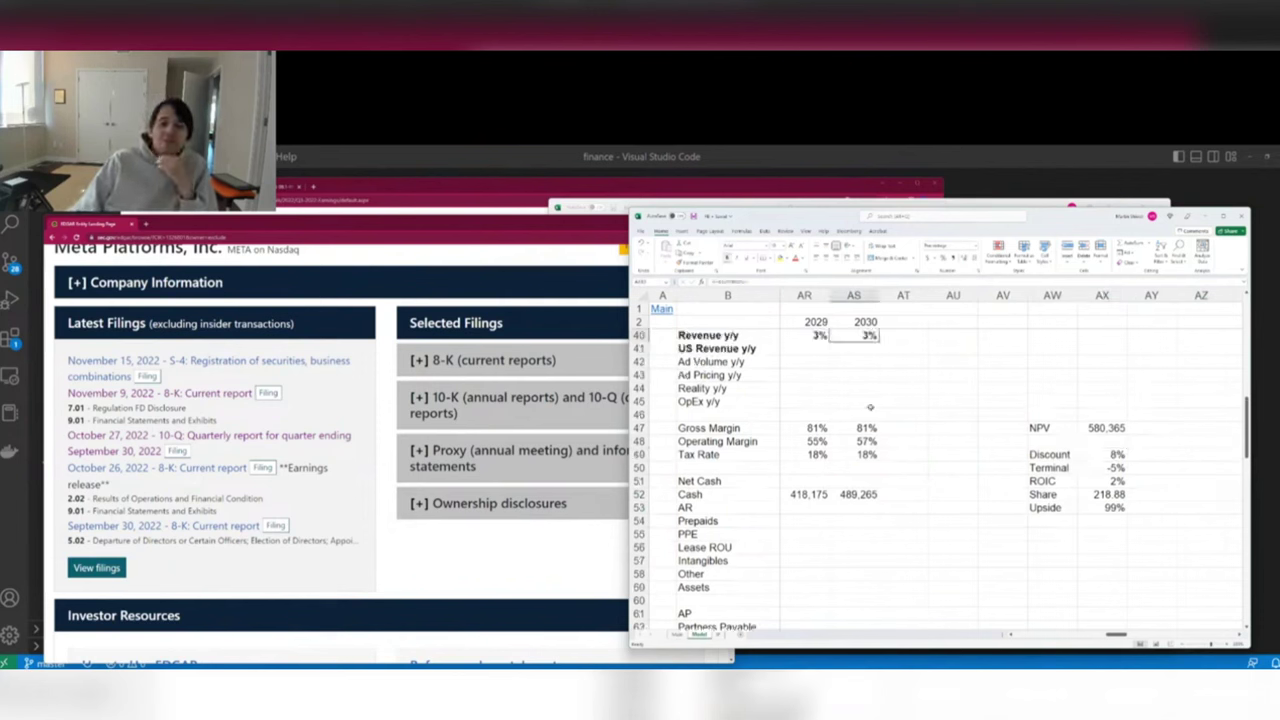
{"action": "key", "text": "Down"}
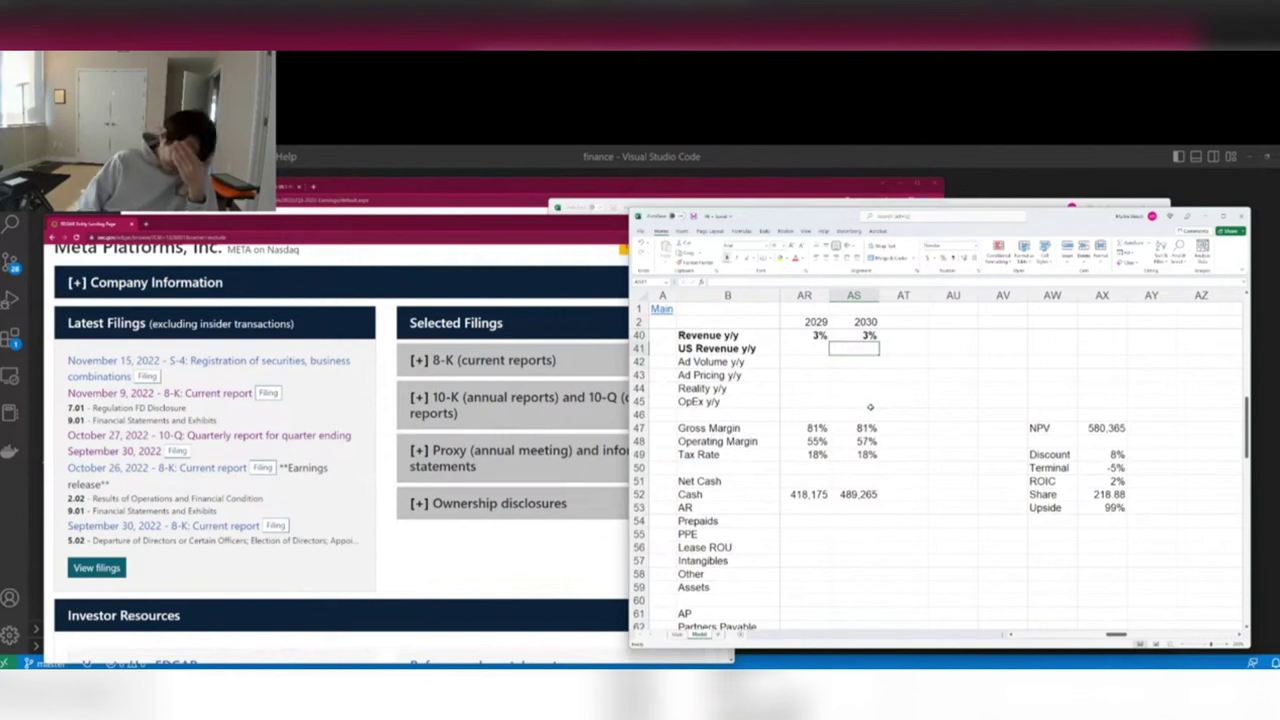
{"action": "key", "text": "Down"}
{"action": "key", "text": "Right"}
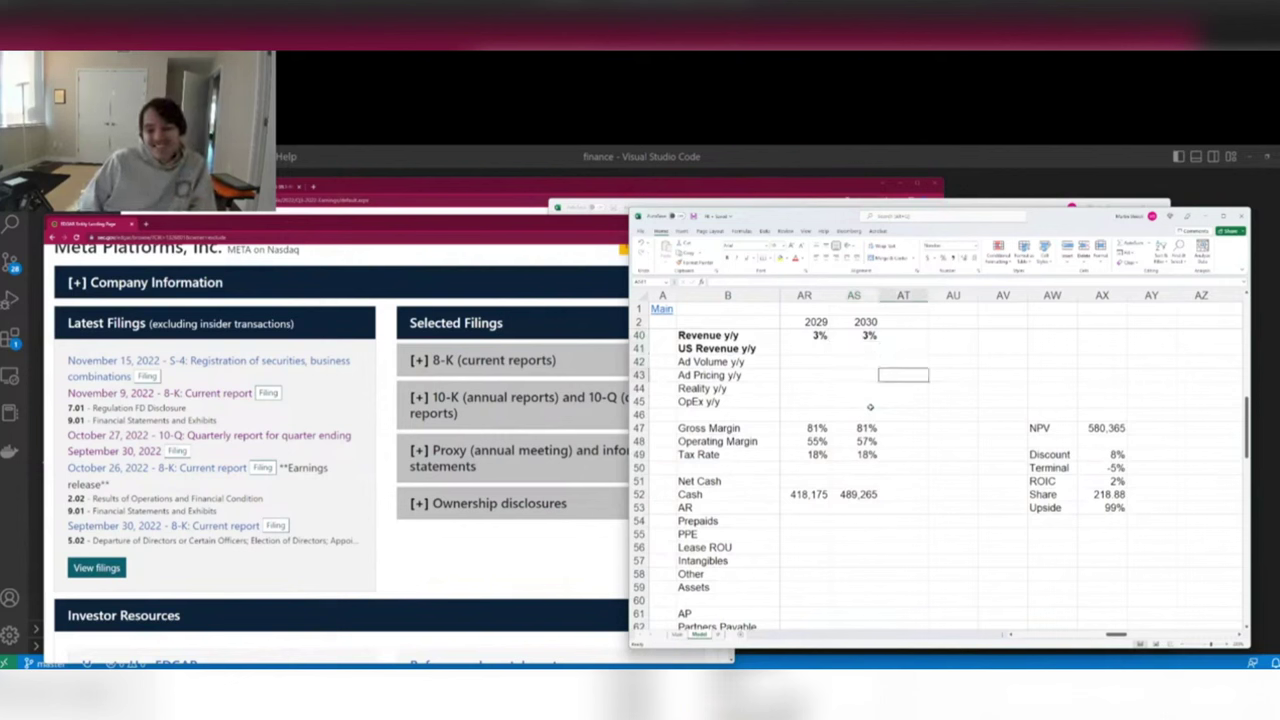
{"action": "key", "text": "Down"}
{"action": "key", "text": "Down"}
{"action": "key", "text": "Down"}
{"action": "key", "text": "Down"}
{"action": "key", "text": "Right"}
{"action": "key", "text": "Right"}
{"action": "key", "text": "Right"}
{"action": "key", "text": "Down"}
{"action": "key", "text": "Down"}
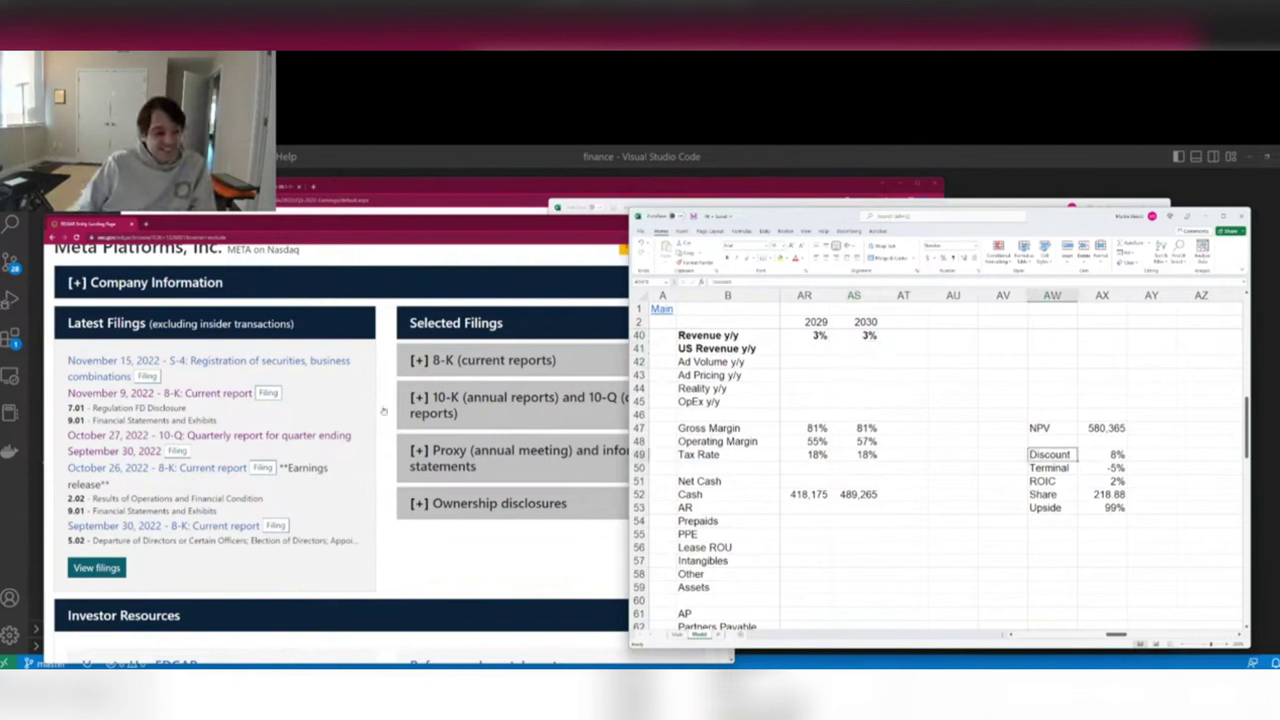
{"action": "key", "text": "alt+Tab"}
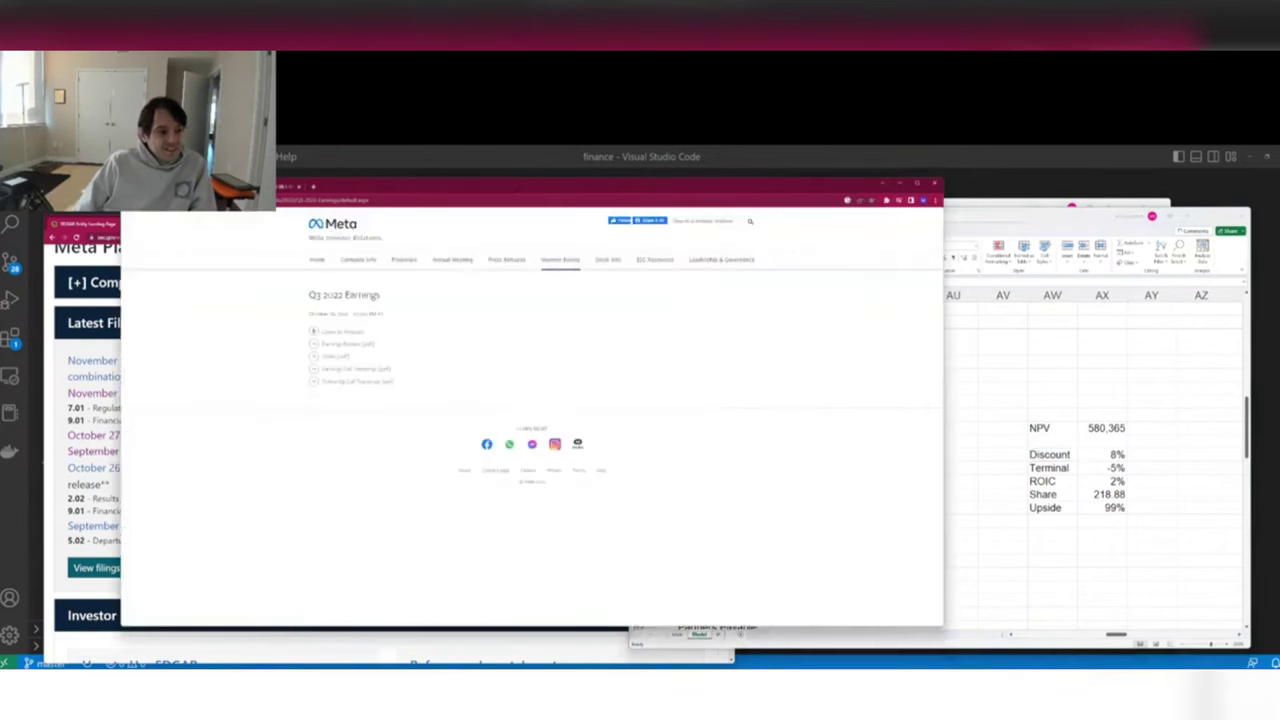
Reopen the Q3 2022 results release PDF, scroll to the GAAP reconciliation, and close it.
{"action": "key", "text": "alt+Left"}
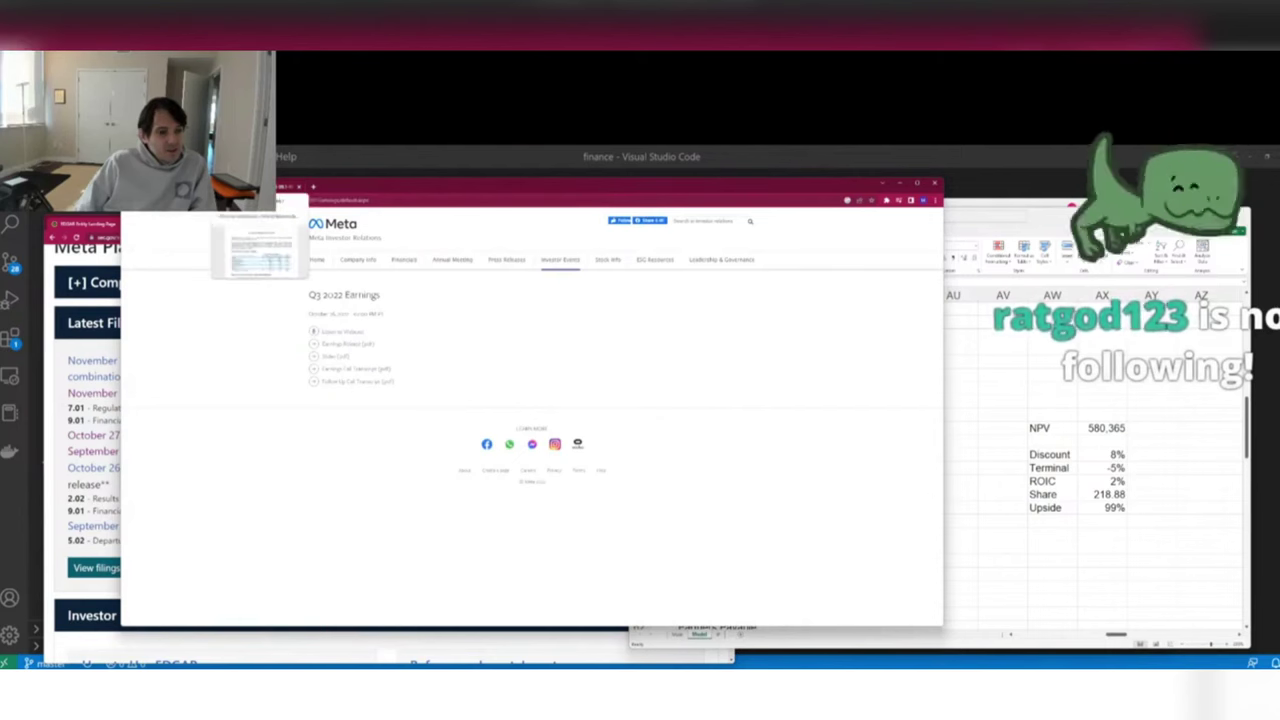
{"action": "key", "text": "alt+Right"}
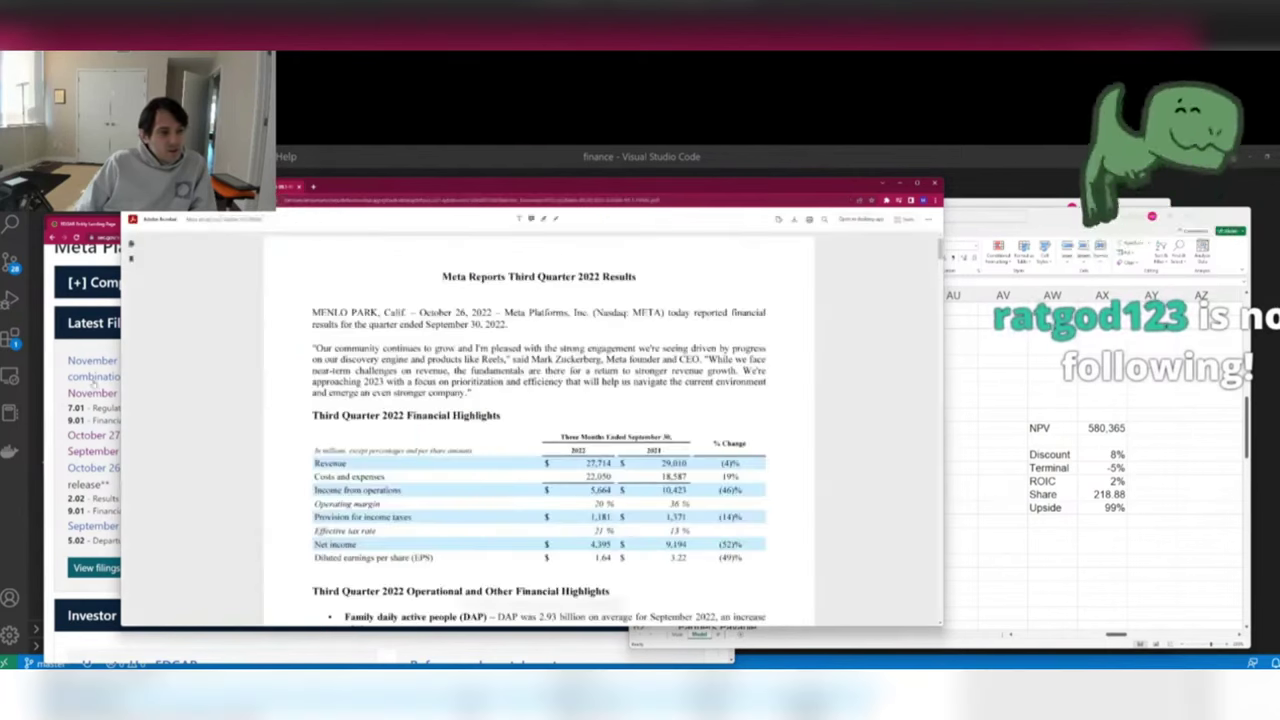
{"action": "key", "text": "alt+Left"}
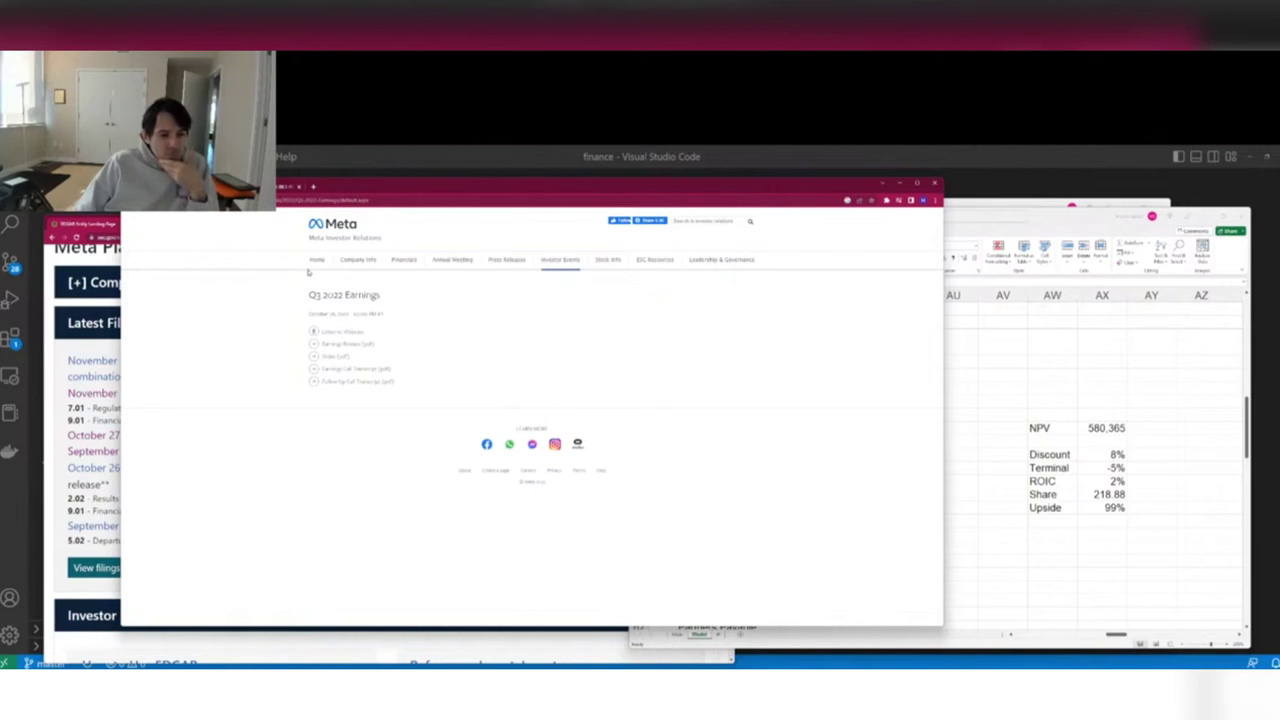
{"action": "key", "text": "alt+Right"}
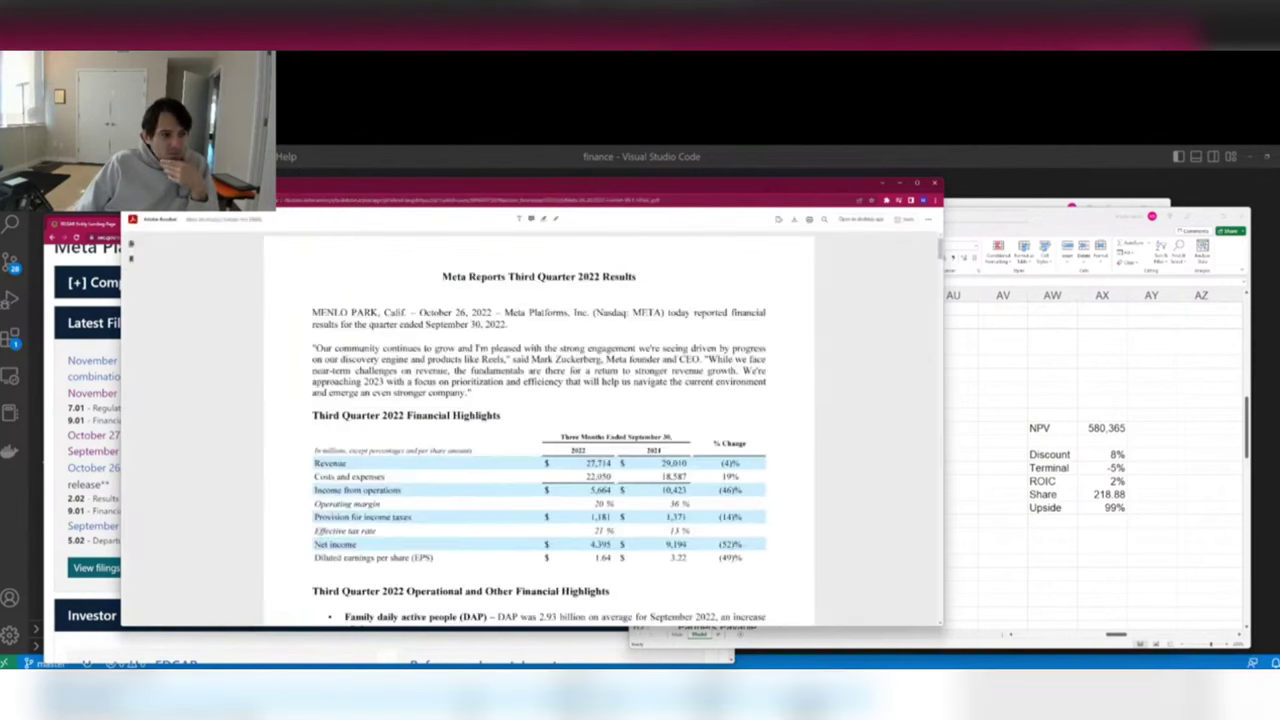
{"action": "scroll", "coordinate": [247, 434], "scroll_direction": "down", "scroll_amount": 20}
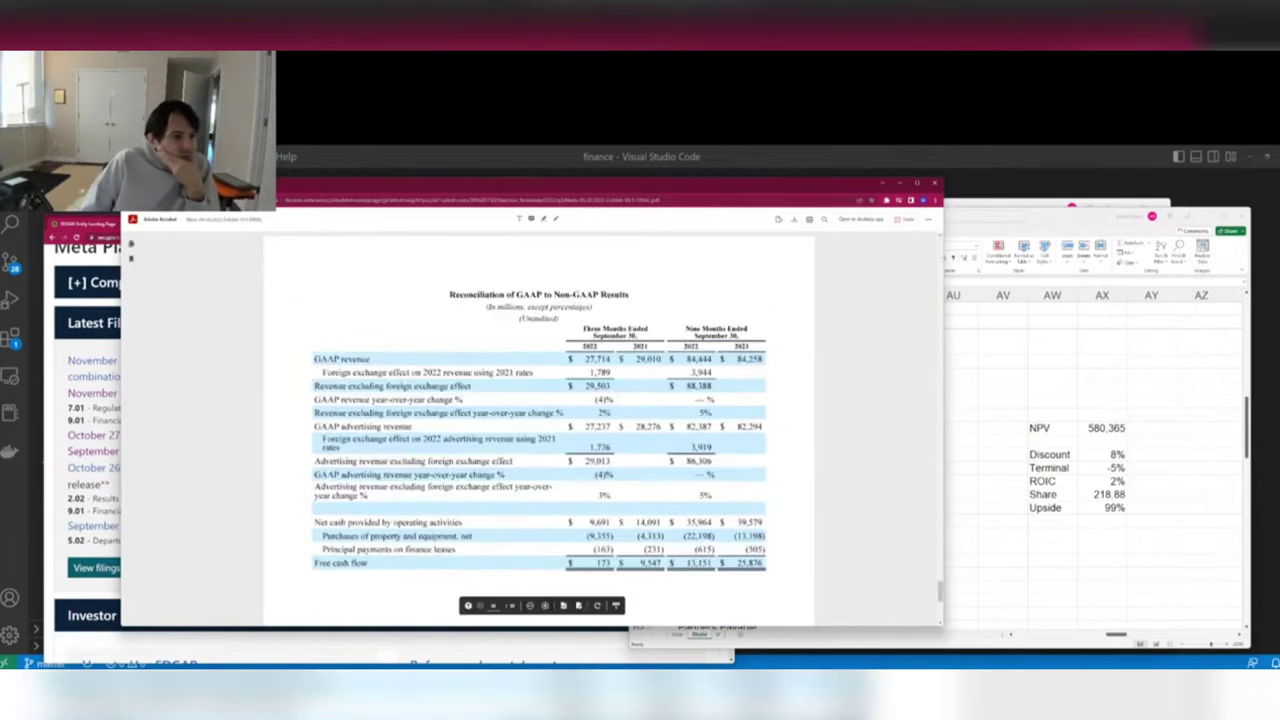
{"action": "key", "text": "ctrl+w"}
Close the EDGAR filings window and bring up the Meta Q3 2022 Earnings Presentation webcast.
{"action": "left_click", "coordinate": [234, 226]}
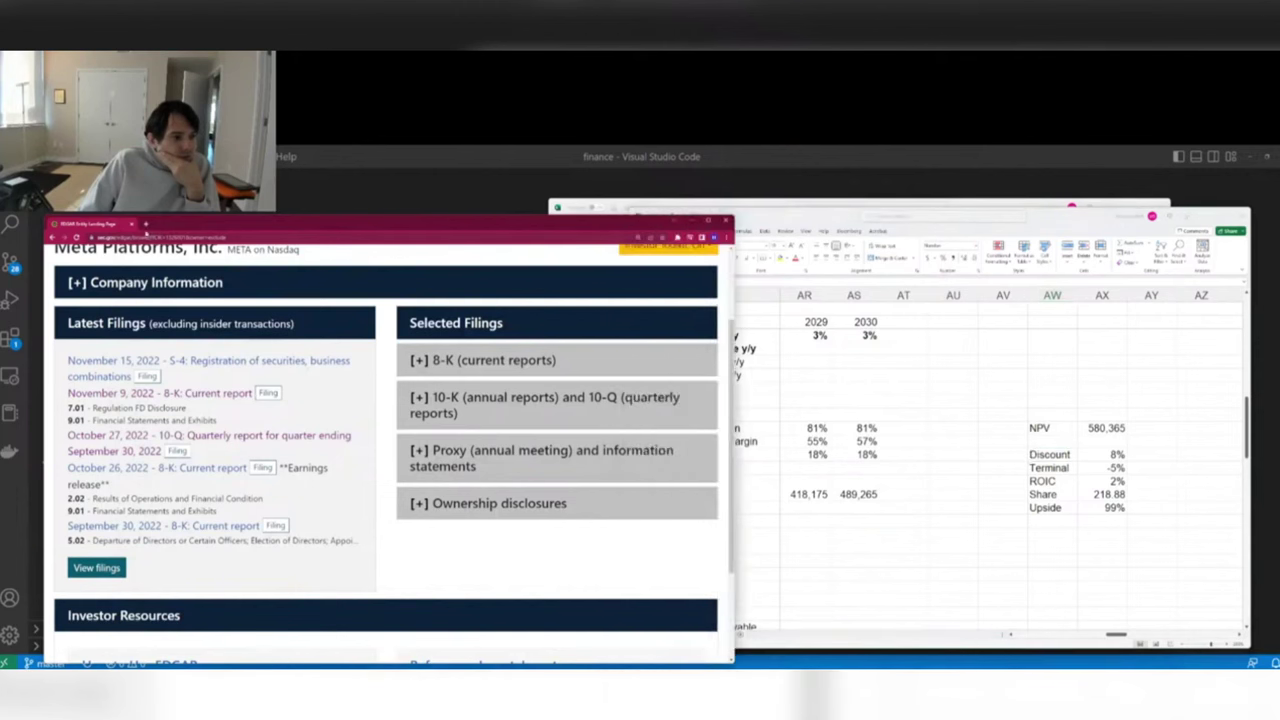
{"action": "key", "text": "ctrl+w"}
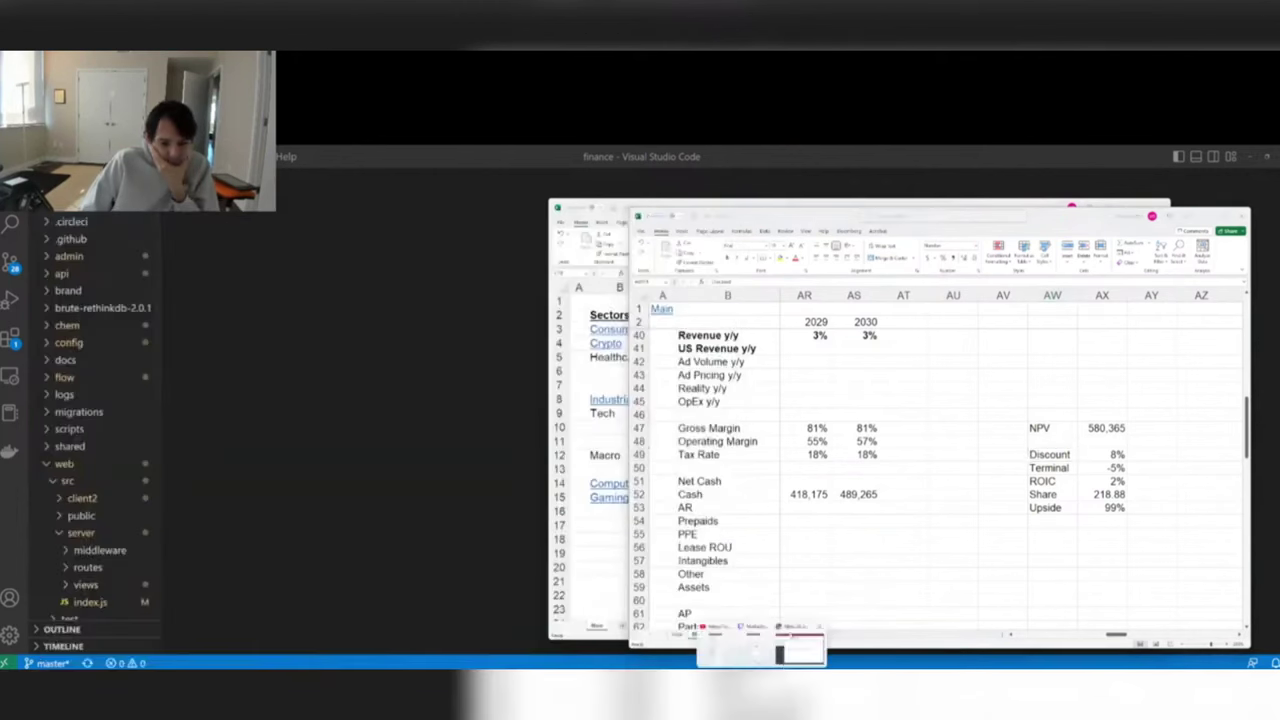
{"action": "left_click", "coordinate": [792, 642]}
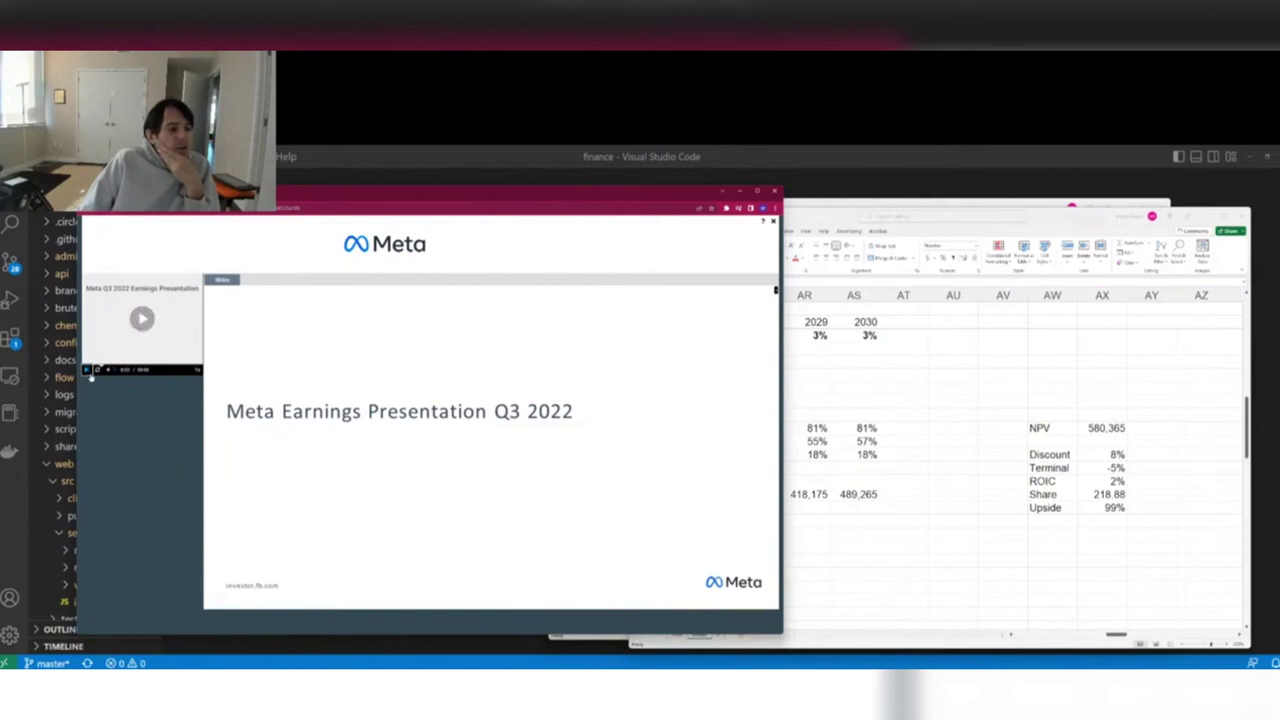
{"action": "left_click", "coordinate": [945, 507]}
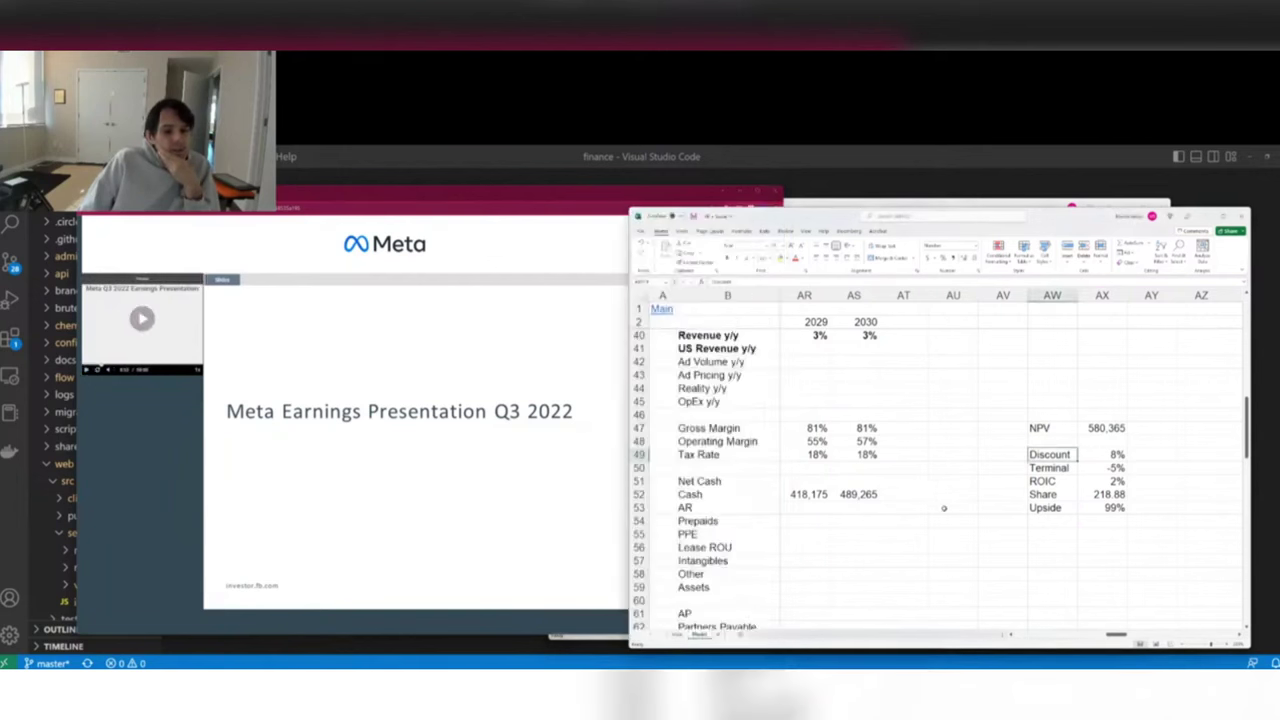
{"action": "scroll", "coordinate": [943, 508], "scroll_direction": "up", "scroll_amount": 4}
{"action": "left_click", "coordinate": [1105, 587]}
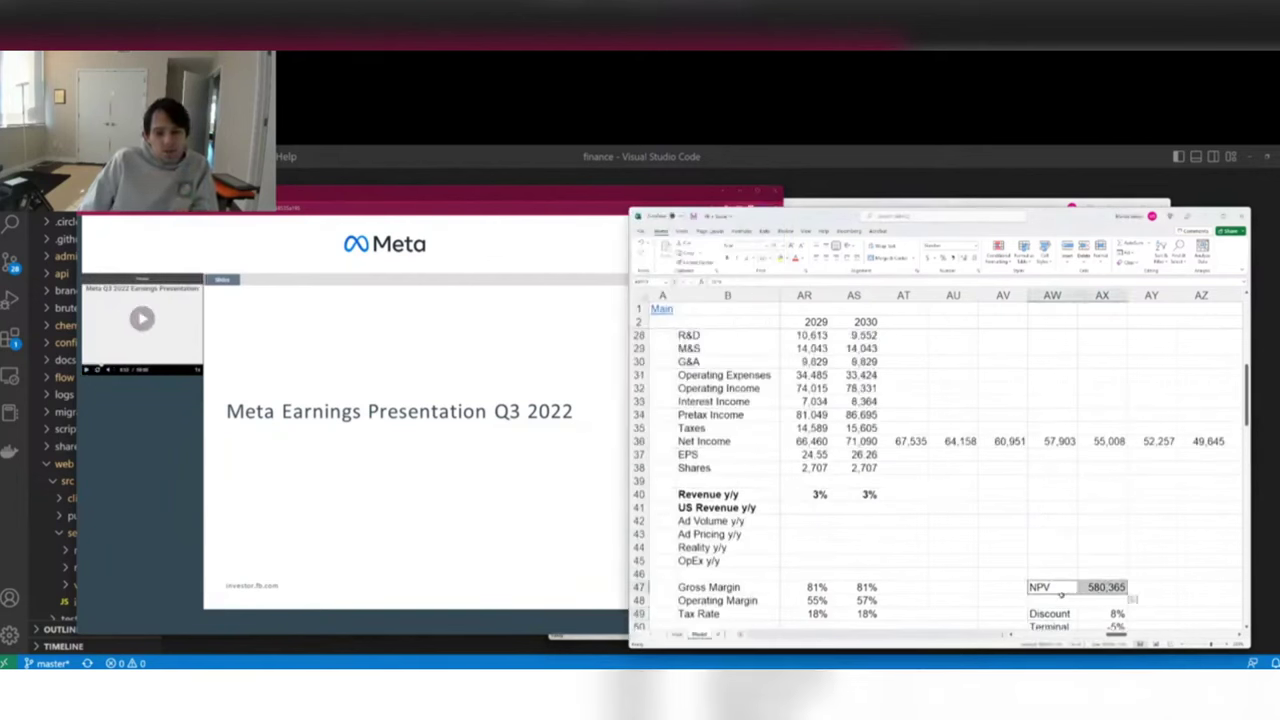
{"action": "scroll", "coordinate": [1085, 548], "scroll_direction": "down", "scroll_amount": 5}
{"action": "key", "text": "Right"}
{"action": "key", "text": "Down"}
{"action": "key", "text": "Down"}
{"action": "key", "text": "Down"}
{"action": "key", "text": "Down"}
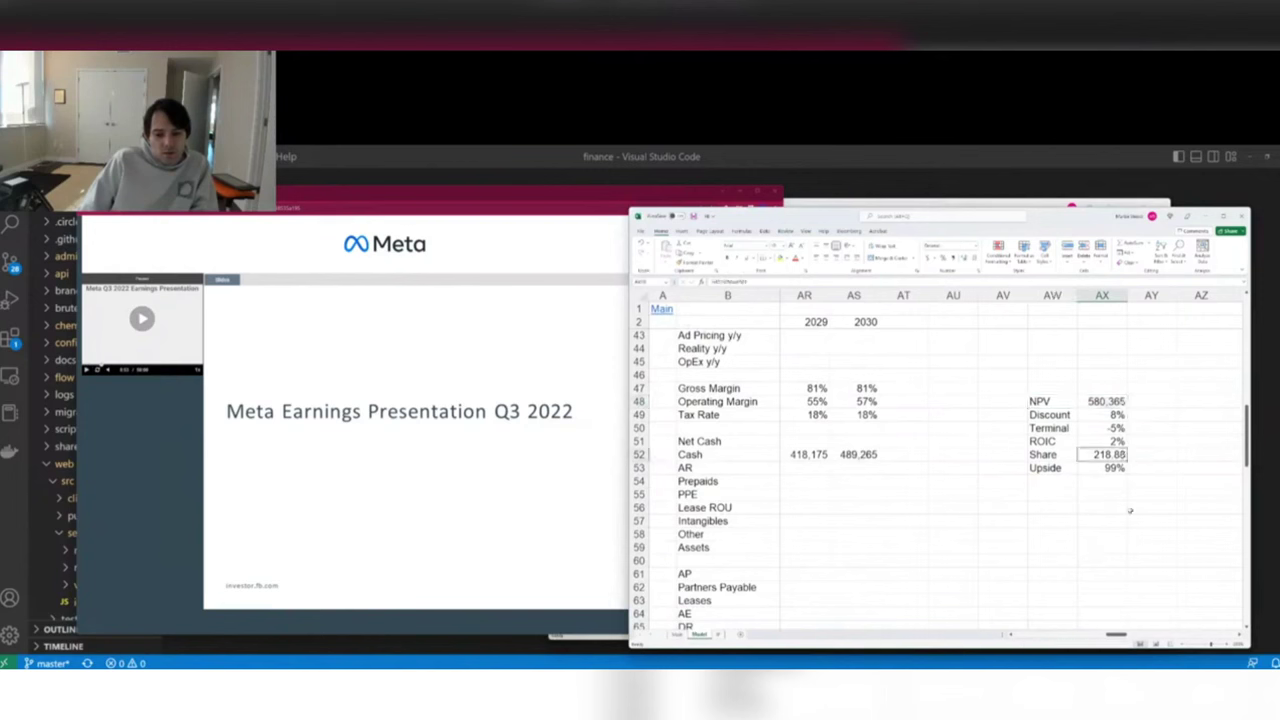
{"action": "scroll", "coordinate": [818, 481], "scroll_direction": "up", "scroll_amount": 2}
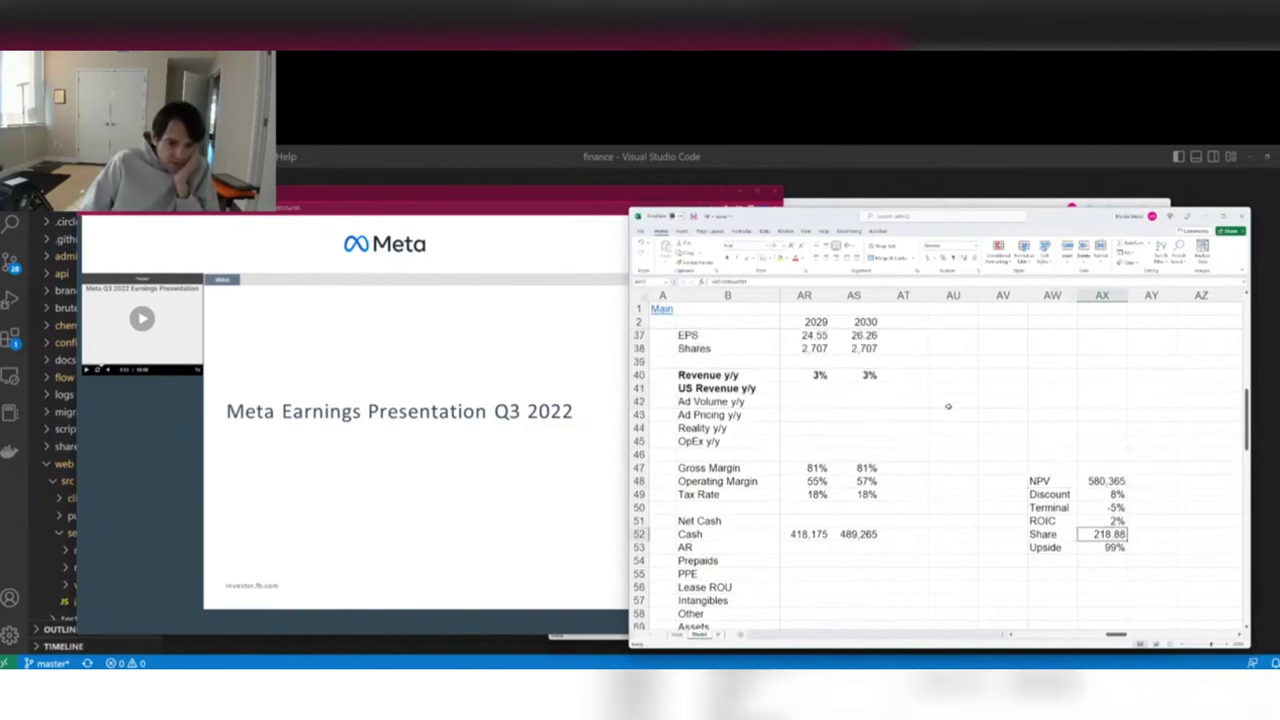
{"action": "left_click", "coordinate": [857, 375]}
{"action": "key", "text": "Left"}
{"action": "key", "text": "Left"}
{"action": "key", "text": "Left"}
{"action": "key", "text": "Left"}
{"action": "key", "text": "Left"}
{"action": "key", "text": "Left"}
{"action": "key", "text": "Left"}
{"action": "key", "text": "Left"}
{"action": "key", "text": "Left"}
{"action": "key", "text": "Left"}
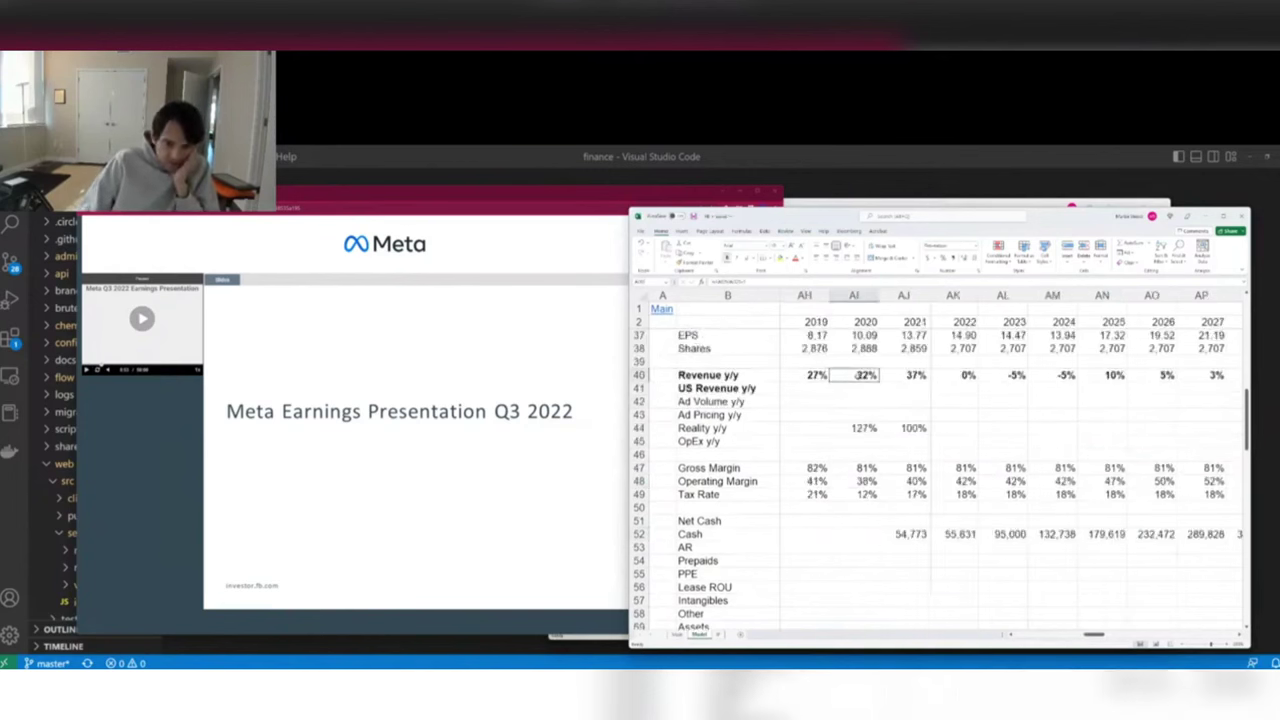
{"action": "key", "text": "Right"}
{"action": "key", "text": "Right"}
{"action": "key", "text": "Right"}
{"action": "key", "text": "Right"}
{"action": "key", "text": "Right"}
{"action": "key", "text": "Right"}
{"action": "key", "text": "Right"}
{"action": "key", "text": "Up"}
{"action": "key", "text": "Up"}
{"action": "key", "text": "Up"}
{"action": "key", "text": "Up"}
{"action": "key", "text": "Up"}
{"action": "key", "text": "Up"}
{"action": "key", "text": "Up"}
{"action": "key", "text": "Up"}
{"action": "key", "text": "Up"}
{"action": "key", "text": "Up"}
{"action": "key", "text": "Up"}
{"action": "key", "text": "Up"}
{"action": "key", "text": "Up"}
{"action": "key", "text": "Up"}
{"action": "key", "text": "Up"}
{"action": "key", "text": "Up"}
{"action": "key", "text": "Up"}
{"action": "key", "text": "Up"}
{"action": "key", "text": "Up"}
{"action": "key", "text": "Up"}
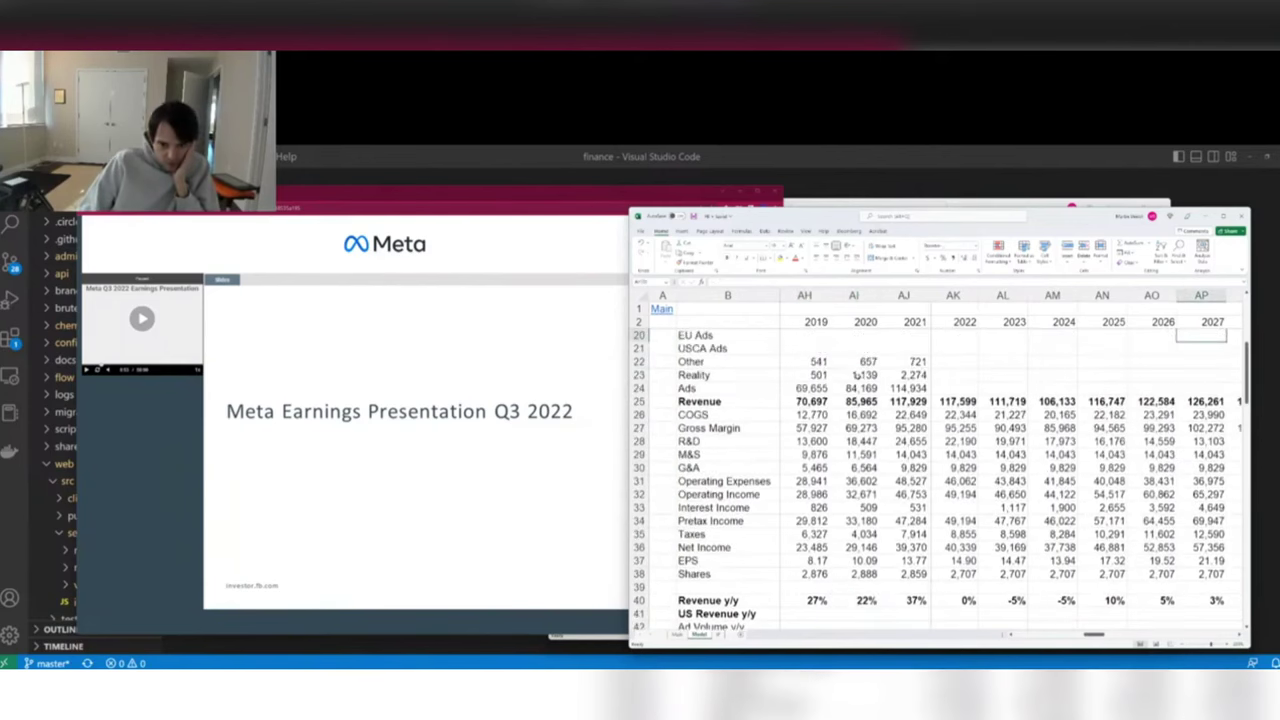
{"action": "key", "text": "Down"}
{"action": "key", "text": "Down"}
{"action": "key", "text": "Down"}
{"action": "key", "text": "Down"}
{"action": "key", "text": "Down"}
{"action": "key", "text": "ctrl+Left"}
{"action": "key", "text": "ctrl+Right"}
{"action": "key", "text": "Right"}
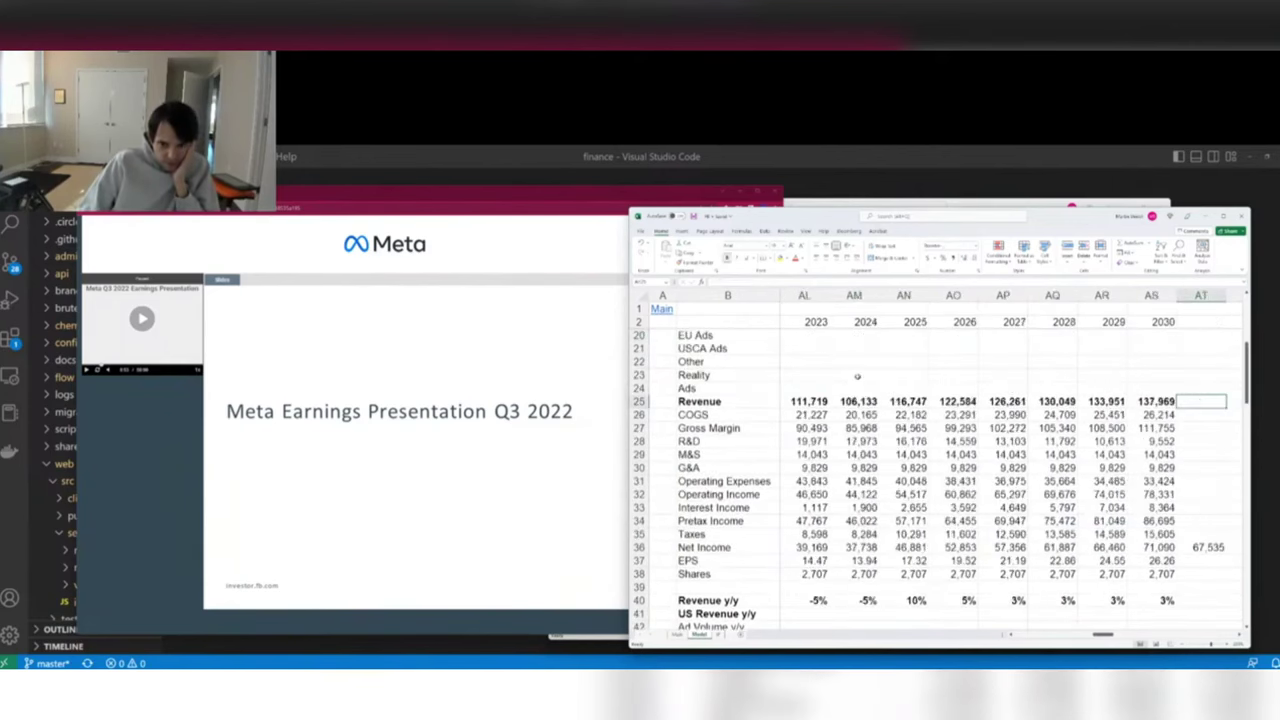
{"action": "key", "text": "Left"}
{"action": "key", "text": "Left"}
{"action": "key", "text": "Left"}
{"action": "key", "text": "Left"}
{"action": "key", "text": "Left"}
{"action": "key", "text": "Left"}
{"action": "key", "text": "Left"}
{"action": "key", "text": "Left"}
{"action": "key", "text": "Left"}
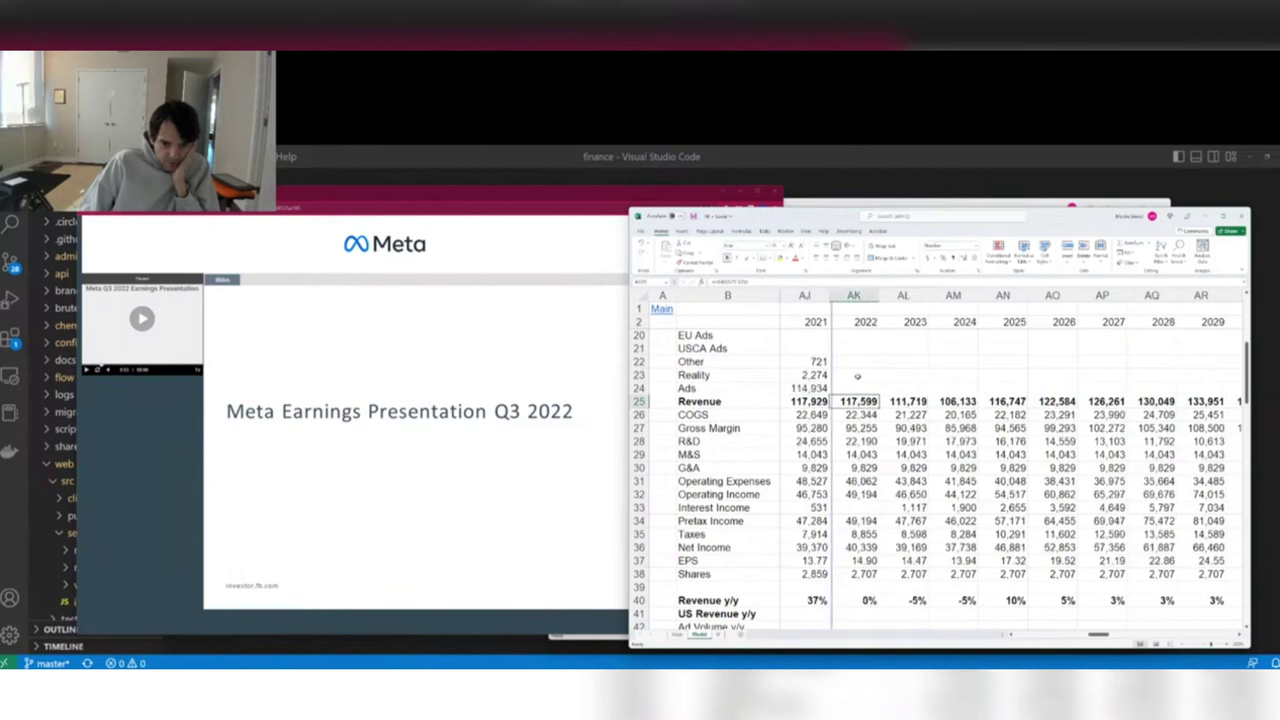
{"action": "key", "text": "Right"}
{"action": "key", "text": "Right"}
{"action": "key", "text": "Right"}
{"action": "key", "text": "Right"}
{"action": "key", "text": "Right"}
{"action": "key", "text": "Right"}
{"action": "key", "text": "Left"}
{"action": "key", "text": "Right"}
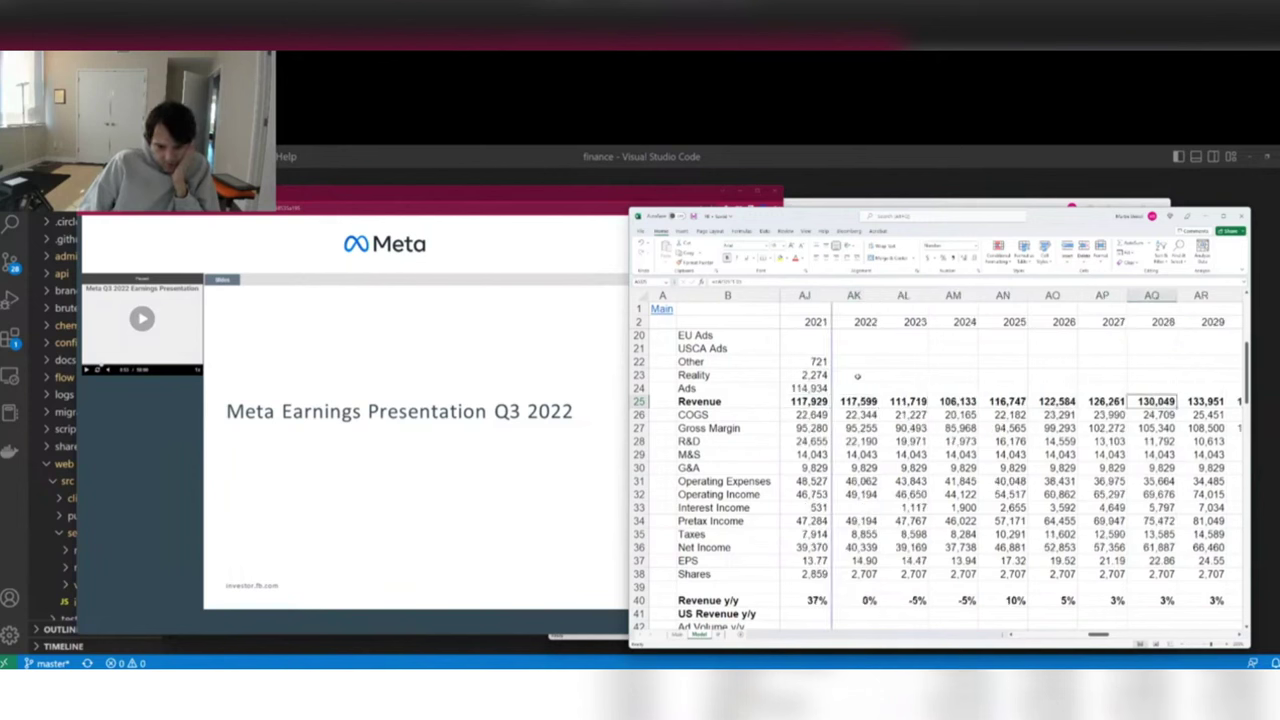
{"action": "key", "text": "Left"}
{"action": "key", "text": "Left"}
{"action": "key", "text": "Left"}
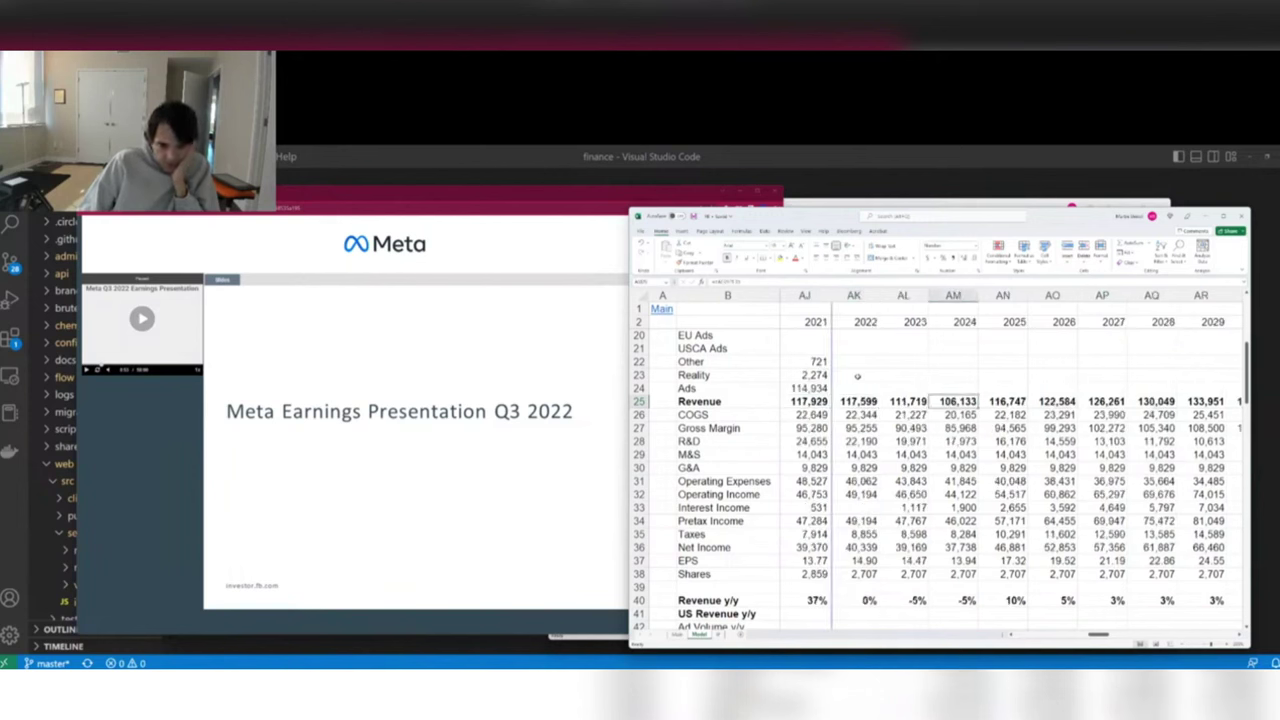
{"action": "key", "text": "Left"}
{"action": "key", "text": "Left"}
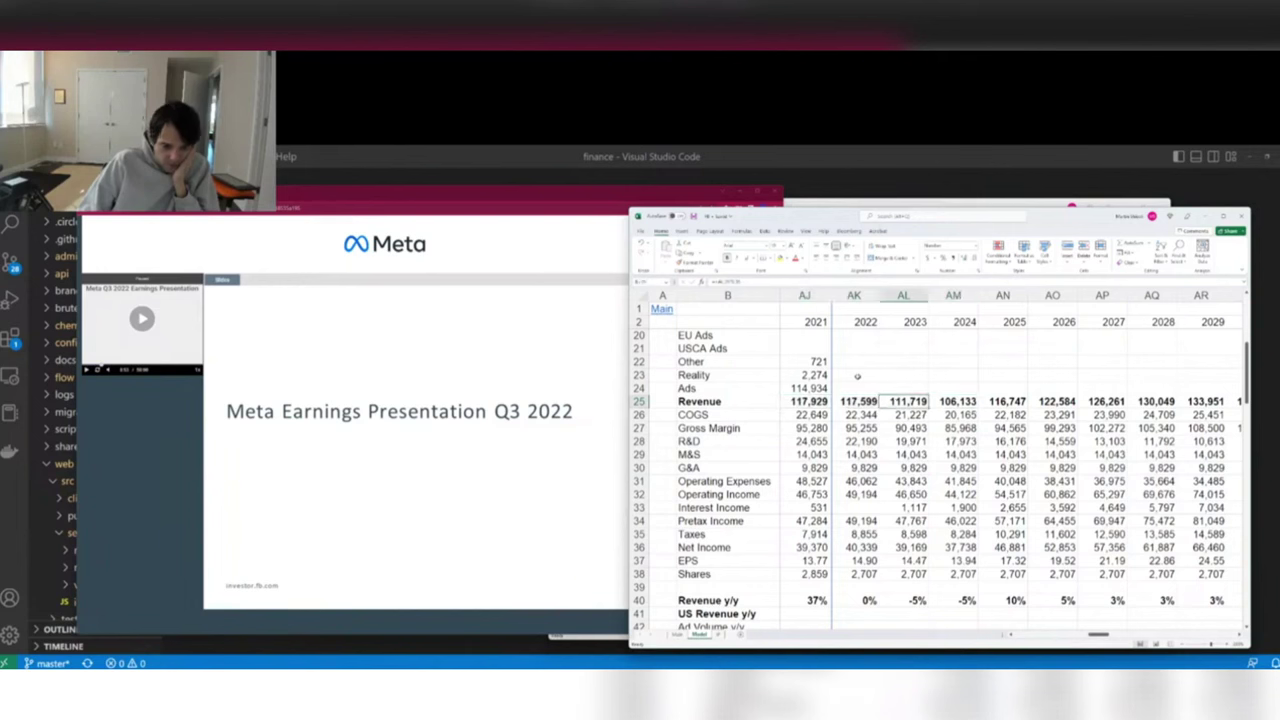
{"action": "key", "text": "Right"}
{"action": "key", "text": "Right"}
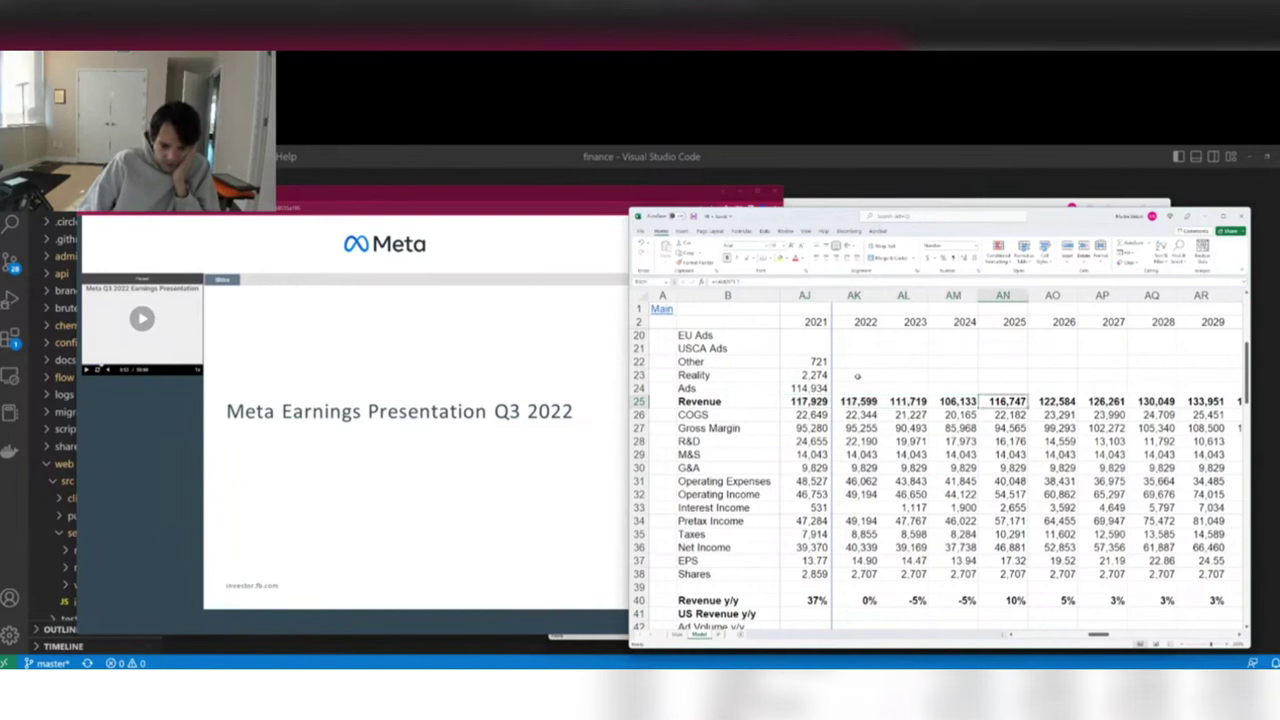
{"action": "key", "text": "shift+Right"}
{"action": "key", "text": "shift+Right"}
{"action": "key", "text": "shift+Right"}
{"action": "key", "text": "shift+Right"}
{"action": "key", "text": "shift+Right"}
{"action": "key", "text": "shift+Right"}
{"action": "key", "text": "shift+Right"}
{"action": "key", "text": "shift+Right"}
{"action": "key", "text": "shift+Right"}
{"action": "key", "text": "shift+Left"}
{"action": "key", "text": "shift+Left"}
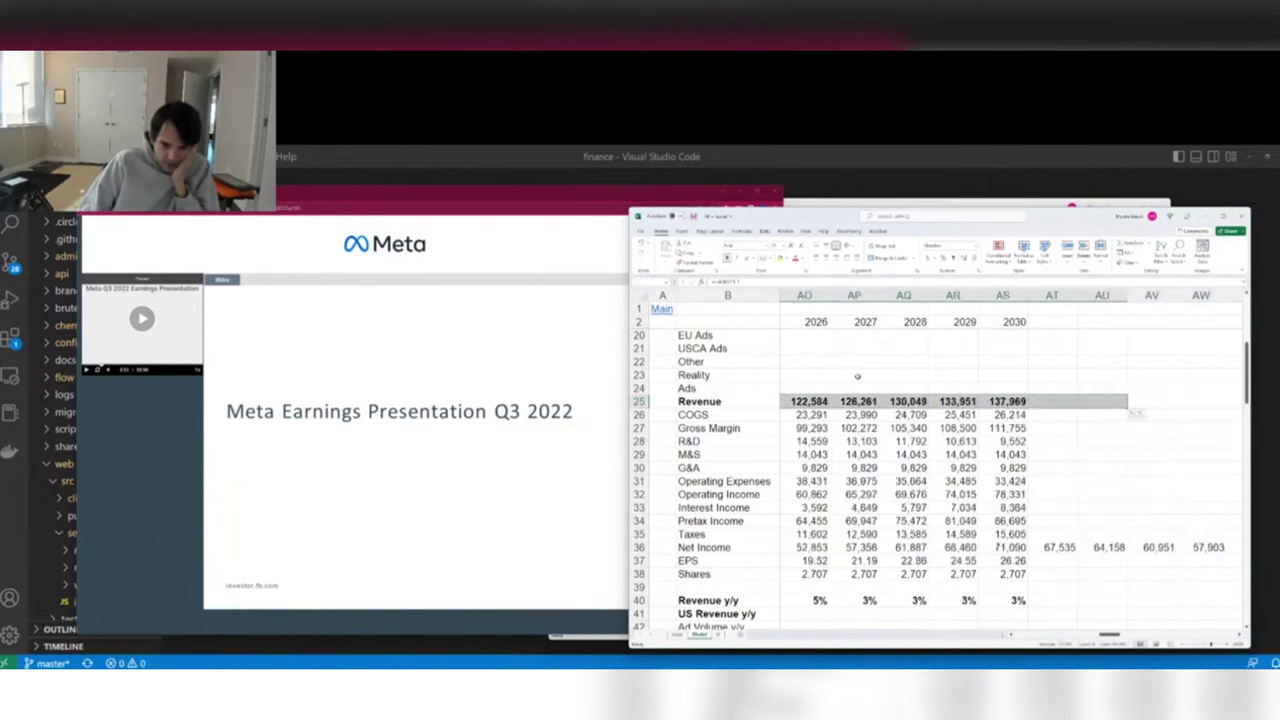
{"action": "key", "text": "Right"}
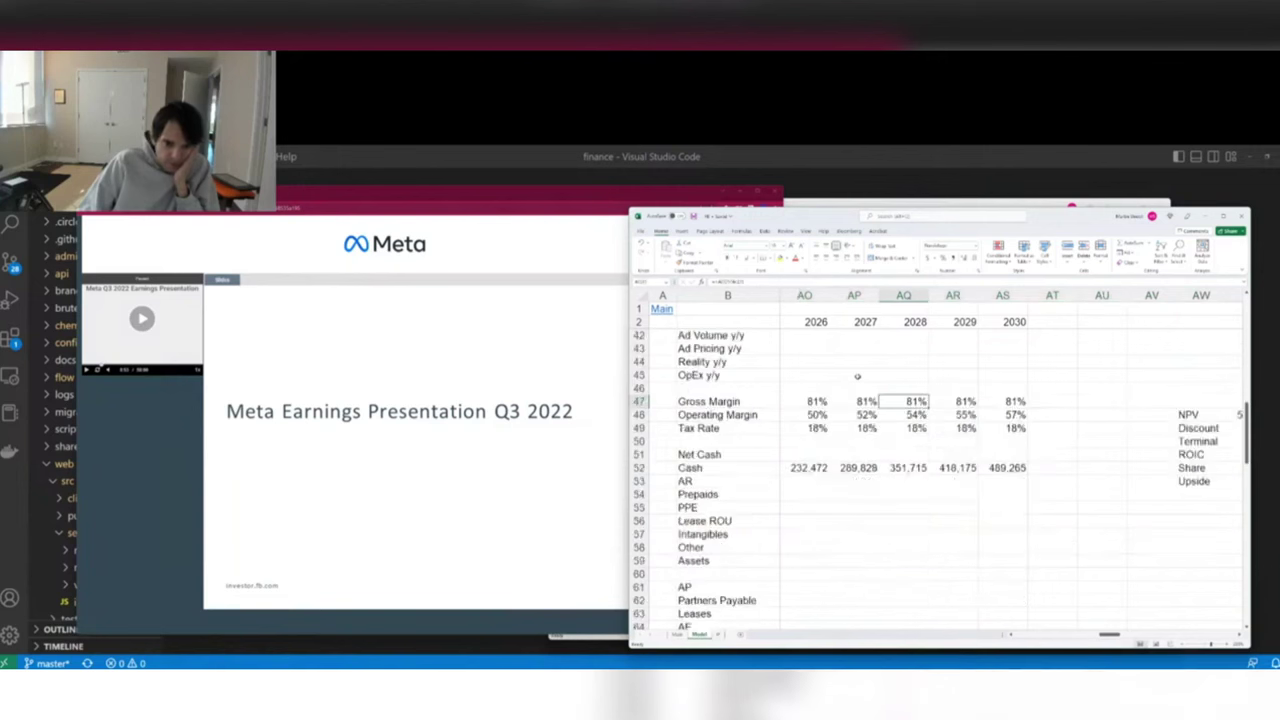
{"action": "key", "text": "Page_Down"}
{"action": "key", "text": "Right"}
{"action": "key", "text": "Right"}
{"action": "key", "text": "Right"}
{"action": "key", "text": "Right"}
{"action": "key", "text": "Right"}
{"action": "key", "text": "Right"}
{"action": "key", "text": "Right"}
{"action": "key", "text": "Right"}
{"action": "key", "text": "Right"}
{"action": "key", "text": "Right"}
{"action": "key", "text": "Right"}
{"action": "key", "text": "Right"}
{"action": "key", "text": "Right"}
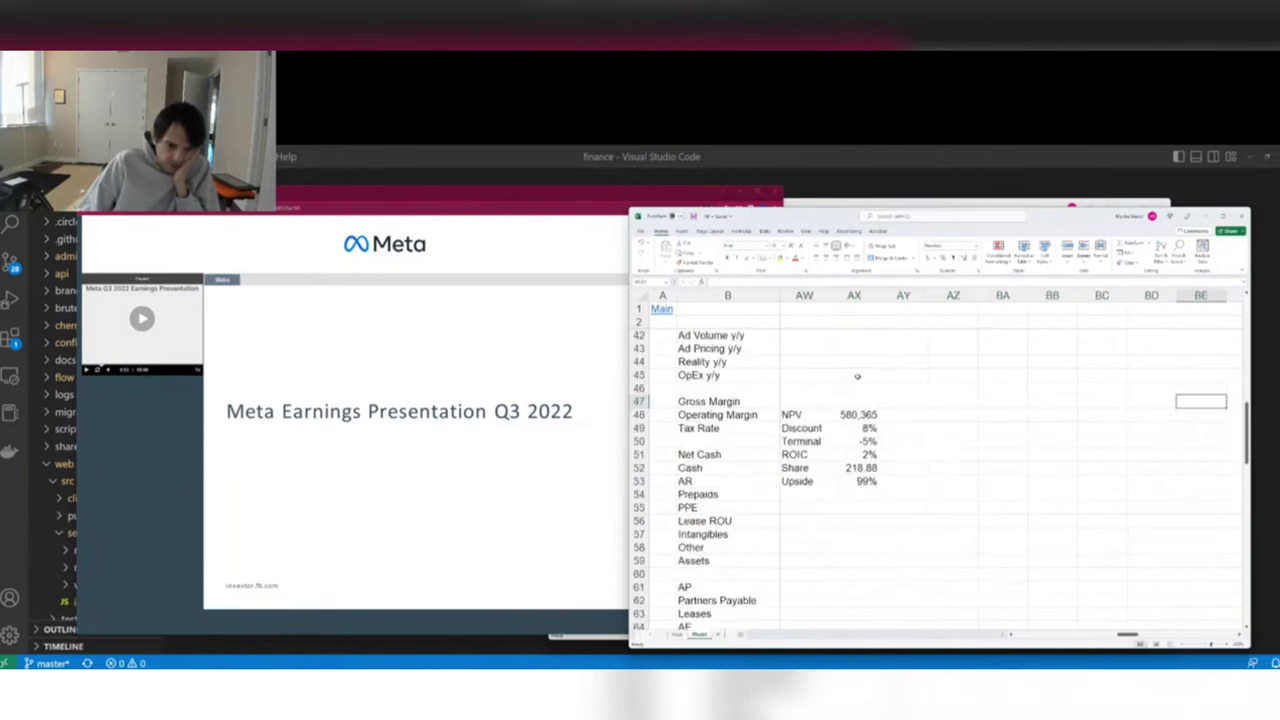
{"action": "key", "text": "Left"}
{"action": "key", "text": "Left"}
{"action": "key", "text": "Left"}
{"action": "key", "text": "Left"}
{"action": "key", "text": "Left"}
{"action": "key", "text": "Left"}
{"action": "key", "text": "Left"}
{"action": "key", "text": "Left"}
{"action": "key", "text": "Left"}
{"action": "key", "text": "Left"}
{"action": "key", "text": "Left"}
{"action": "key", "text": "Left"}
{"action": "key", "text": "Left"}
{"action": "key", "text": "Right"}
{"action": "key", "text": "Right"}
{"action": "key", "text": "Right"}
{"action": "key", "text": "Right"}
{"action": "key", "text": "Right"}
{"action": "key", "text": "Right"}
{"action": "key", "text": "Right"}
{"action": "key", "text": "Right"}
{"action": "key", "text": "Right"}
{"action": "key", "text": "Right"}
{"action": "key", "text": "Right"}
{"action": "key", "text": "Right"}
{"action": "key", "text": "Right"}
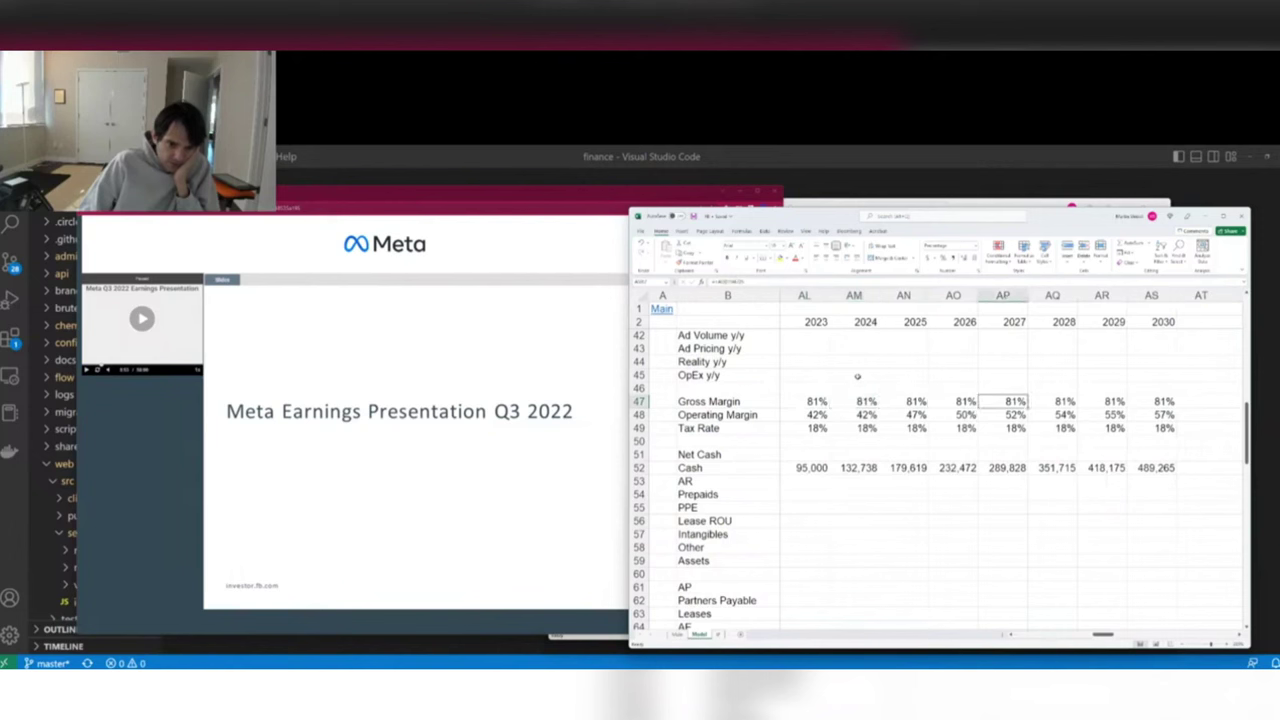
{"action": "key", "text": "Left"}
{"action": "key", "text": "Left"}
{"action": "key", "text": "Left"}
{"action": "key", "text": "Left"}
{"action": "key", "text": "Left"}
{"action": "key", "text": "Left"}
{"action": "key", "text": "Left"}
{"action": "key", "text": "Left"}
{"action": "key", "text": "Left"}
{"action": "key", "text": "Left"}
{"action": "key", "text": "Left"}
{"action": "key", "text": "Left"}
{"action": "key", "text": "Right"}
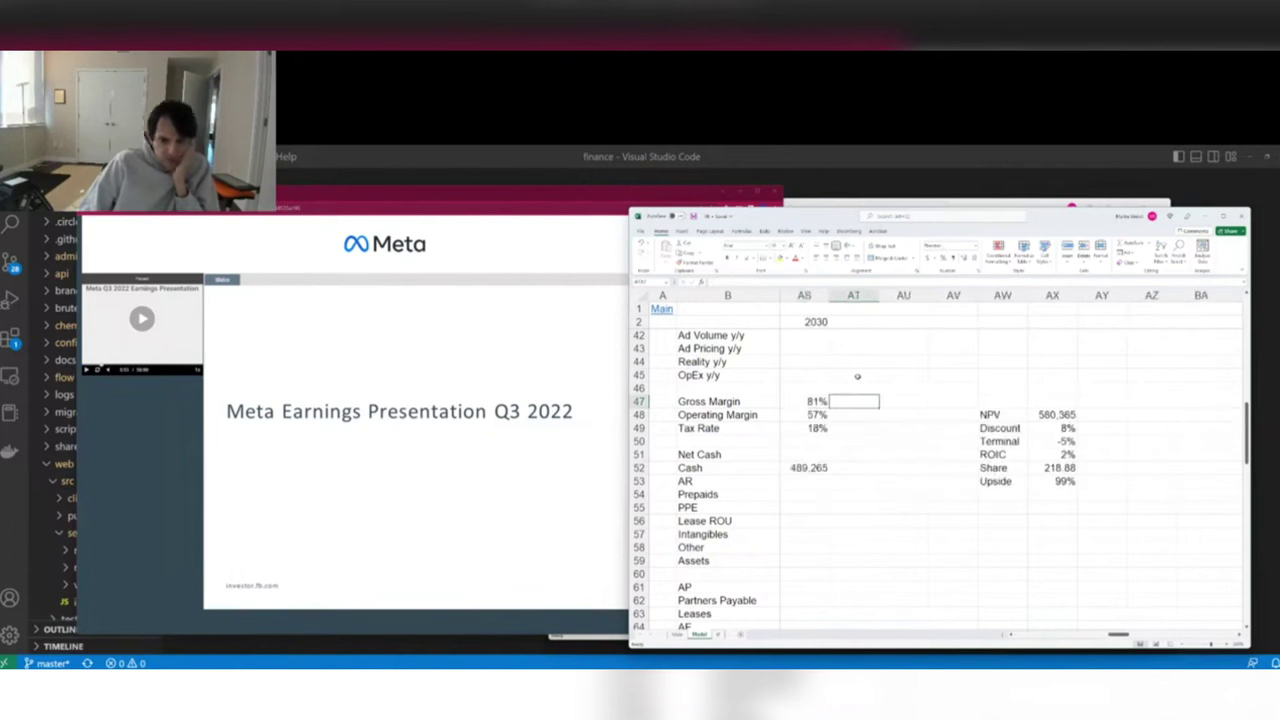
{"action": "key", "text": "Right"}
{"action": "key", "text": "Right"}
{"action": "key", "text": "Right"}
{"action": "key", "text": "Right"}
{"action": "key", "text": "Right"}
{"action": "key", "text": "Right"}
{"action": "key", "text": "Left"}
{"action": "key", "text": "Left"}
{"action": "key", "text": "Down"}
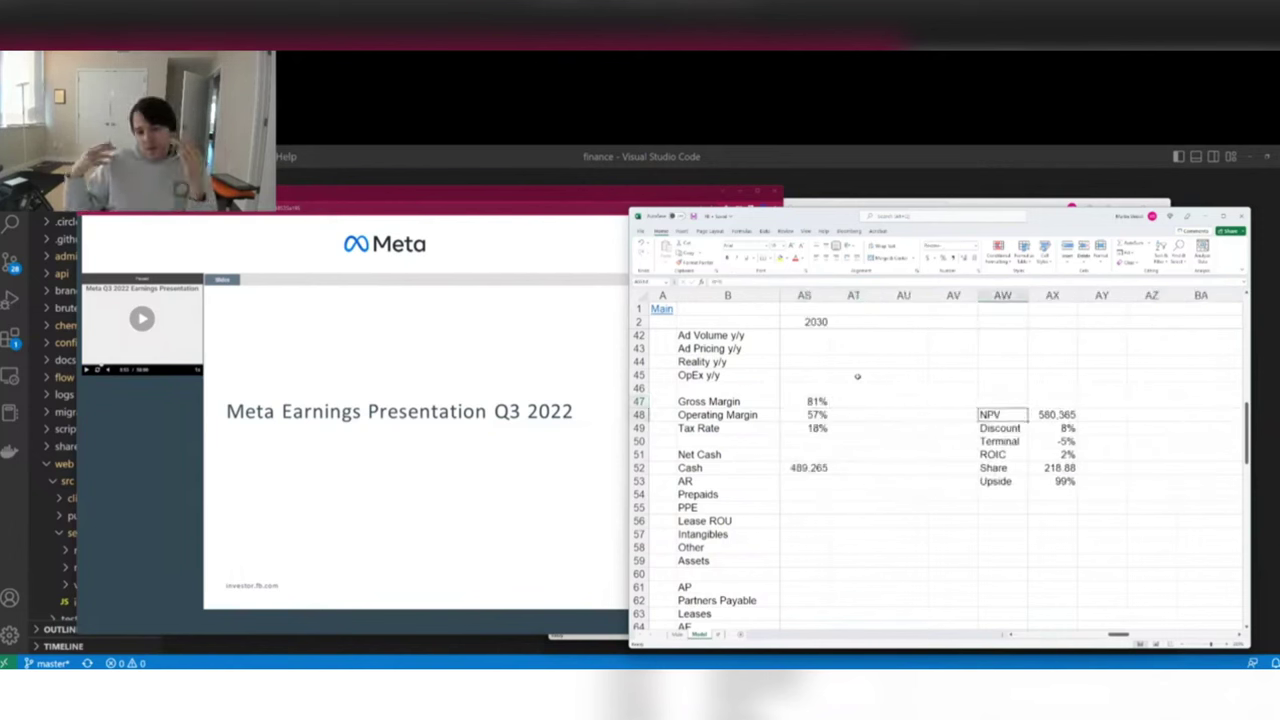
{"action": "key", "text": "Down"}
{"action": "key", "text": "Down"}
{"action": "key", "text": "Down"}
{"action": "key", "text": "Down"}
{"action": "key", "text": "Down"}
{"action": "key", "text": "Left"}
{"action": "key", "text": "Up"}
{"action": "key", "text": "Up"}
{"action": "key", "text": "Up"}
{"action": "key", "text": "Up"}
{"action": "key", "text": "Up"}
{"action": "key", "text": "Right"}
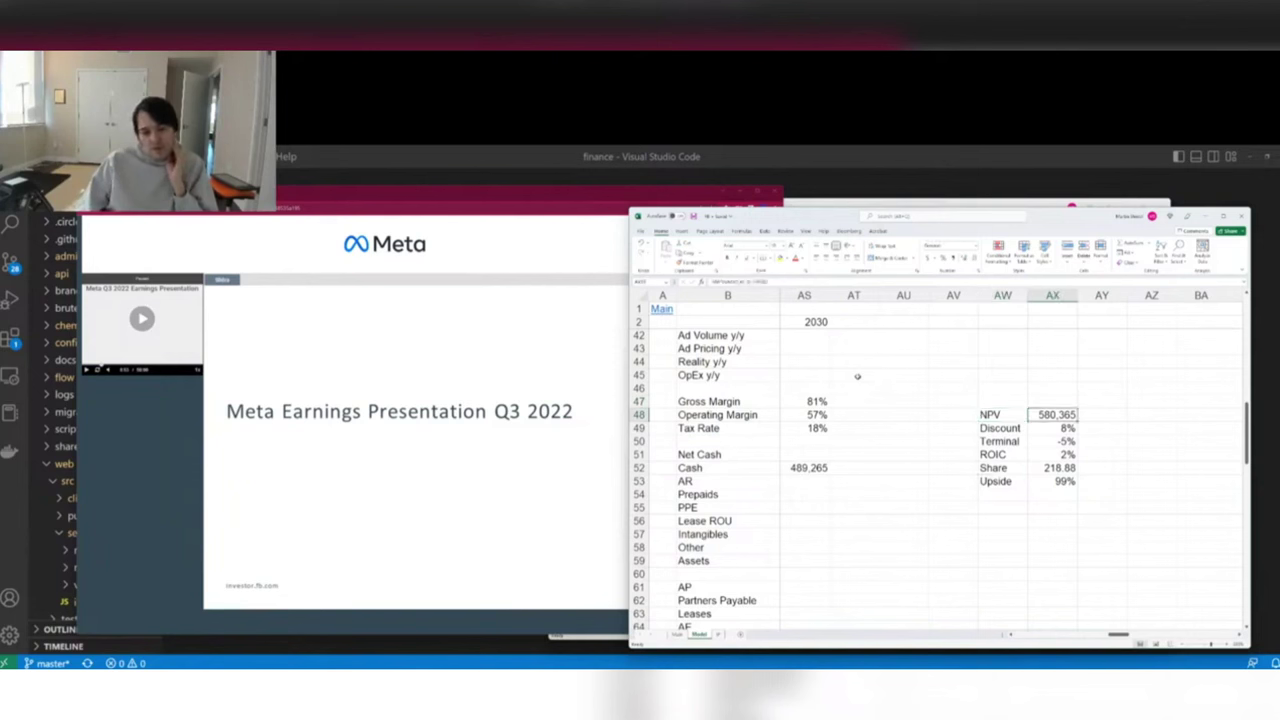
{"action": "key", "text": "Left"}
{"action": "key", "text": "Down"}
{"action": "key", "text": "Down"}
{"action": "key", "text": "Down"}
{"action": "key", "text": "Down"}
{"action": "key", "text": "Down"}
{"action": "key", "text": "Up"}
{"action": "key", "text": "Up"}
{"action": "key", "text": "Up"}
{"action": "key", "text": "Up"}
{"action": "key", "text": "Up"}
{"action": "key", "text": "Right"}
{"action": "key", "text": "Down"}
{"action": "key", "text": "Down"}
{"action": "key", "text": "Down"}
{"action": "key", "text": "Down"}
{"action": "key", "text": "Down"}
{"action": "key", "text": "Left"}
{"action": "key", "text": "Up"}
{"action": "key", "text": "Up"}
{"action": "key", "text": "Up"}
{"action": "key", "text": "Up"}
{"action": "key", "text": "Up"}
{"action": "key", "text": "Right"}
{"action": "key", "text": "Down"}
{"action": "key", "text": "Down"}
{"action": "key", "text": "Down"}
{"action": "key", "text": "Down"}
{"action": "key", "text": "Down"}
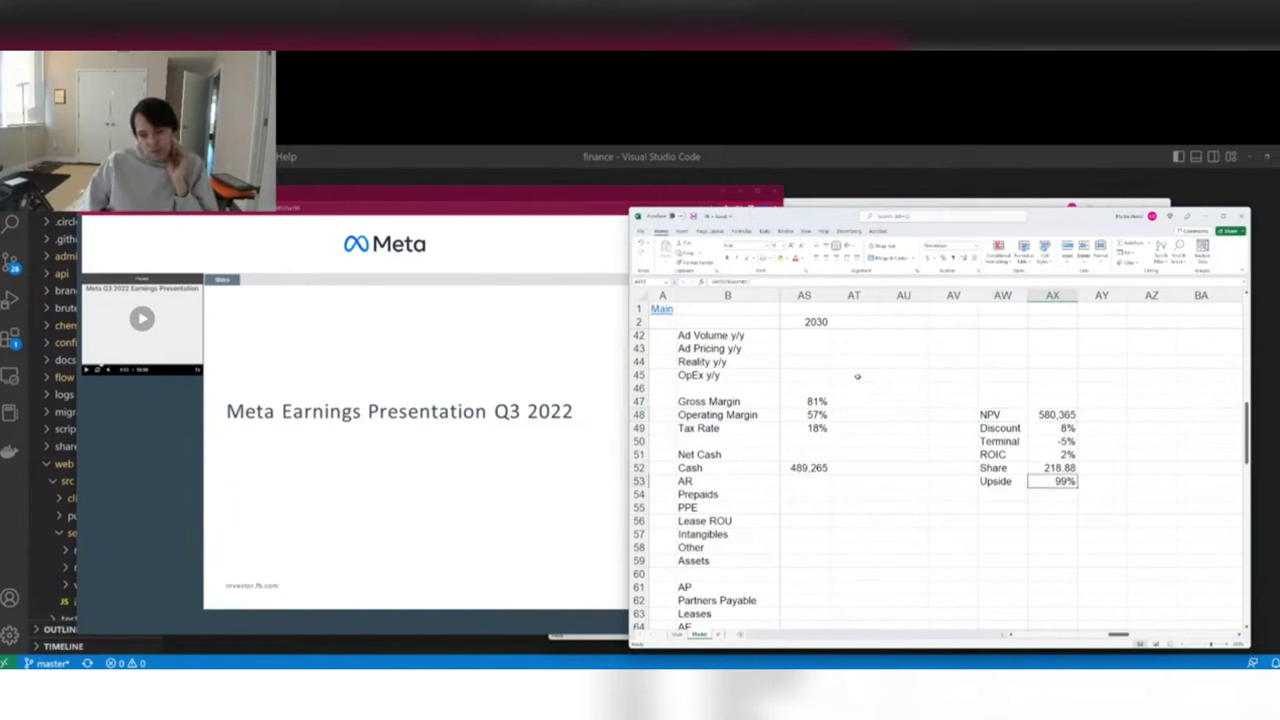
{"action": "key", "text": "Left"}
{"action": "key", "text": "Up"}
{"action": "key", "text": "Up"}
{"action": "key", "text": "Up"}
{"action": "key", "text": "Up"}
{"action": "key", "text": "Up"}
{"action": "key", "text": "Right"}
{"action": "key", "text": "Down"}
{"action": "key", "text": "Down"}
{"action": "key", "text": "Down"}
{"action": "key", "text": "Down"}
{"action": "key", "text": "Down"}
{"action": "key", "text": "Left"}
{"action": "key", "text": "Up"}
{"action": "key", "text": "Up"}
{"action": "key", "text": "Up"}
{"action": "key", "text": "Up"}
{"action": "key", "text": "Up"}
{"action": "key", "text": "Right"}
{"action": "key", "text": "Down"}
{"action": "key", "text": "Down"}
{"action": "key", "text": "Down"}
{"action": "key", "text": "Down"}
{"action": "key", "text": "Down"}
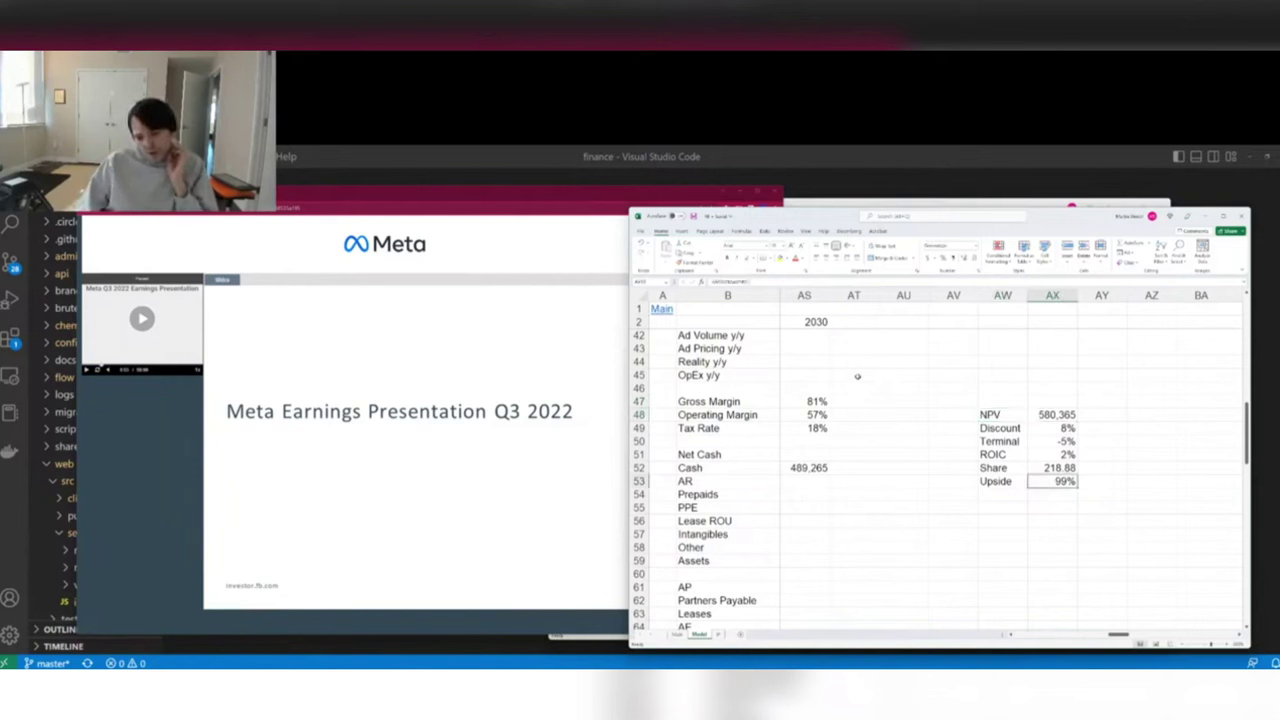
{"action": "key", "text": "Left"}
{"action": "key", "text": "Up"}
{"action": "key", "text": "Up"}
{"action": "key", "text": "Up"}
{"action": "key", "text": "Up"}
{"action": "key", "text": "Up"}
{"action": "key", "text": "Page_Up"}
{"action": "key", "text": "Page_Up"}
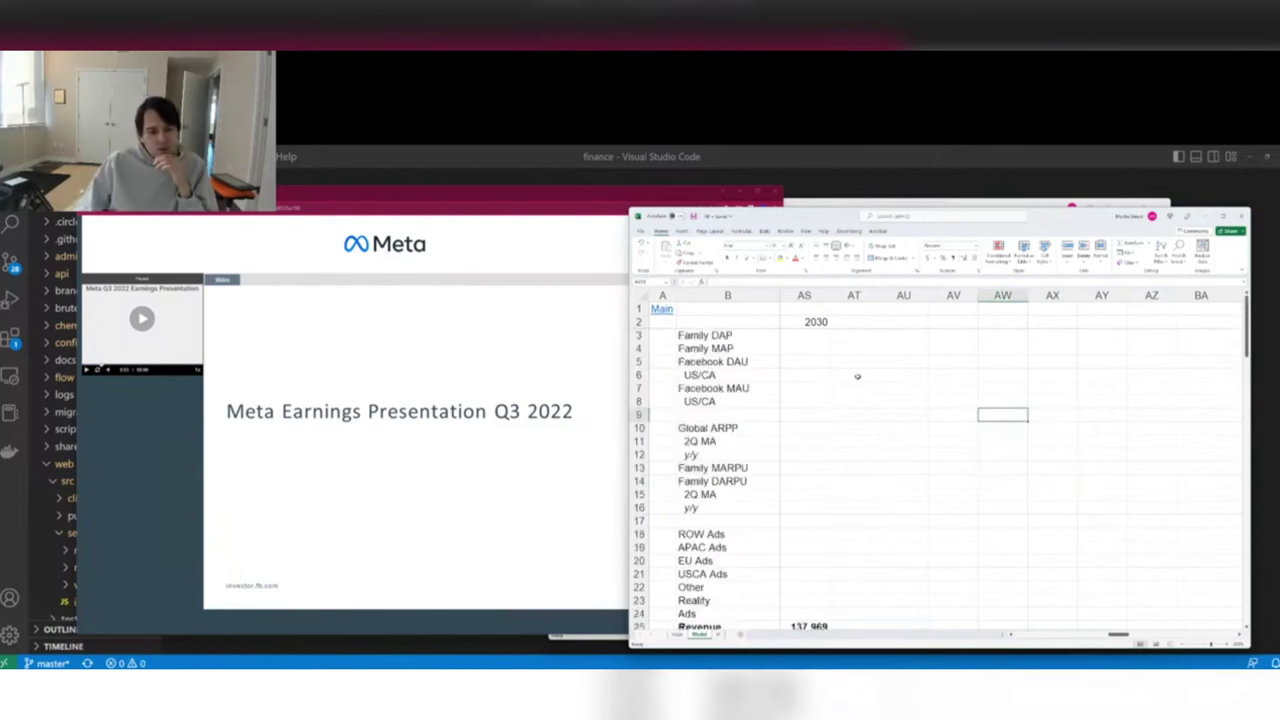
Check the 2018 Ads figure in the annual 2015–2023 columns, then bring the browser forward.
{"action": "key", "text": "Left"}
{"action": "key", "text": "Left"}
{"action": "key", "text": "Left"}
{"action": "key", "text": "Left"}
{"action": "key", "text": "Left"}
{"action": "key", "text": "Left"}
{"action": "key", "text": "Left"}
{"action": "key", "text": "Left"}
{"action": "key", "text": "Left"}
{"action": "key", "text": "Left"}
{"action": "key", "text": "Left"}
{"action": "key", "text": "Left"}
{"action": "key", "text": "Left"}
{"action": "key", "text": "Left"}
{"action": "key", "text": "Left"}
{"action": "key", "text": "Left"}
{"action": "key", "text": "Left"}
{"action": "key", "text": "Left"}
{"action": "key", "text": "Left"}
{"action": "key", "text": "Left"}
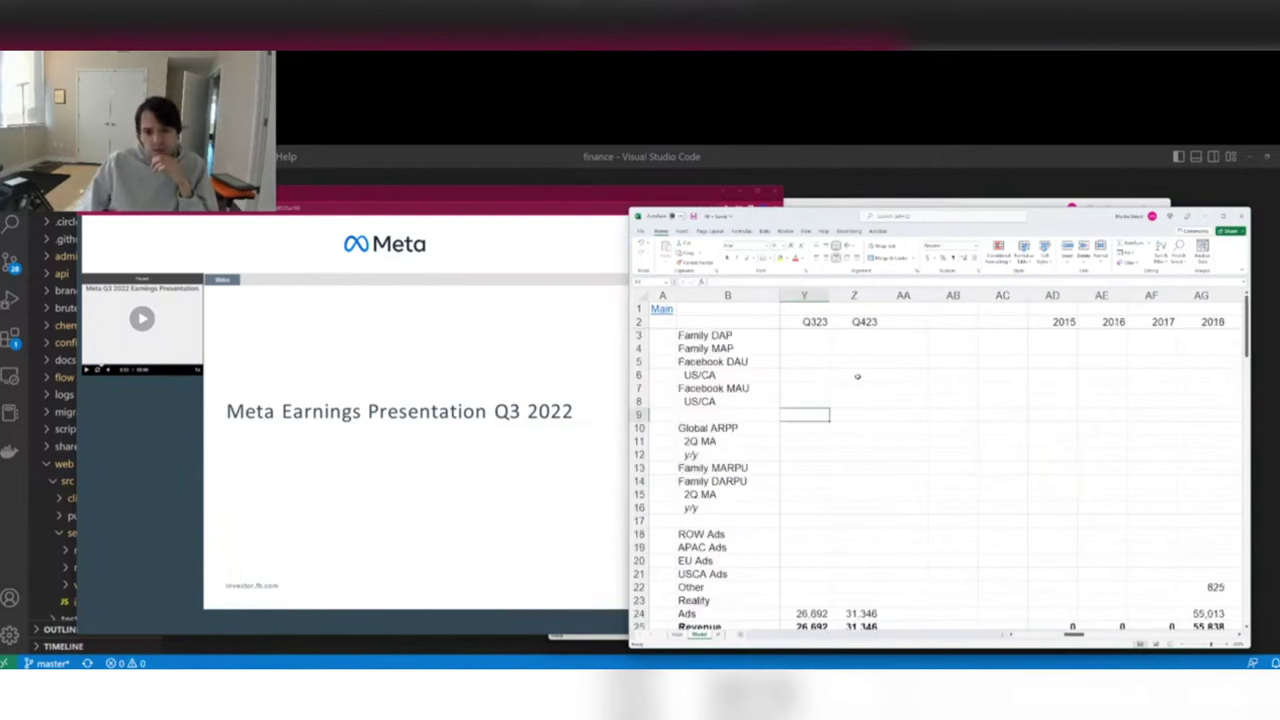
{"action": "key", "text": "Right"}
{"action": "key", "text": "Right"}
{"action": "key", "text": "Right"}
{"action": "key", "text": "Right"}
{"action": "key", "text": "Right"}
{"action": "key", "text": "Right"}
{"action": "key", "text": "Right"}
{"action": "key", "text": "Right"}
{"action": "key", "text": "Right"}
{"action": "key", "text": "Right"}
{"action": "key", "text": "Right"}
{"action": "key", "text": "Right"}
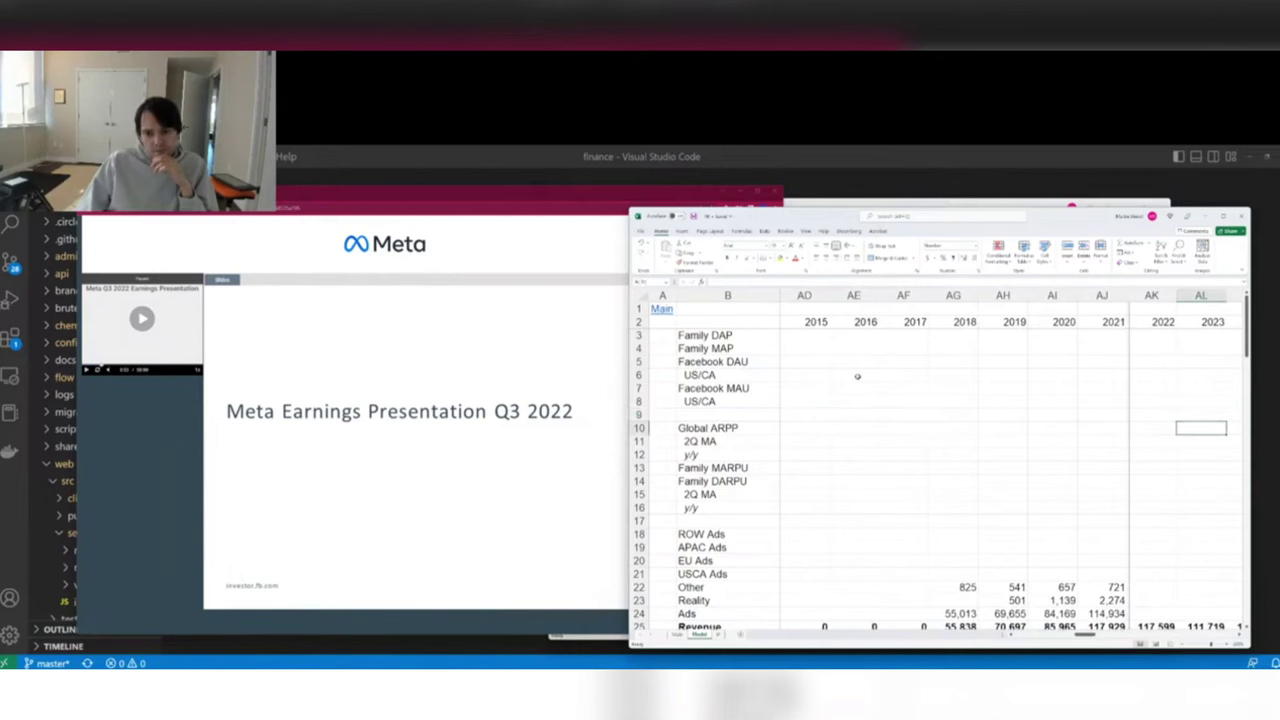
{"action": "key", "text": "Down"}
{"action": "key", "text": "Down"}
{"action": "key", "text": "Down"}
{"action": "key", "text": "Down"}
{"action": "key", "text": "Down"}
{"action": "key", "text": "Down"}
{"action": "key", "text": "Down"}
{"action": "key", "text": "Down"}
{"action": "key", "text": "Down"}
{"action": "key", "text": "Down"}
{"action": "key", "text": "Down"}
{"action": "key", "text": "Down"}
{"action": "key", "text": "Down"}
{"action": "key", "text": "Down"}
{"action": "key", "text": "Down"}
{"action": "key", "text": "Down"}
{"action": "key", "text": "Down"}
{"action": "key", "text": "Down"}
{"action": "key", "text": "Down"}
{"action": "key", "text": "Down"}
{"action": "key", "text": "Left"}
{"action": "key", "text": "Left"}
{"action": "key", "text": "Left"}
{"action": "key", "text": "Left"}
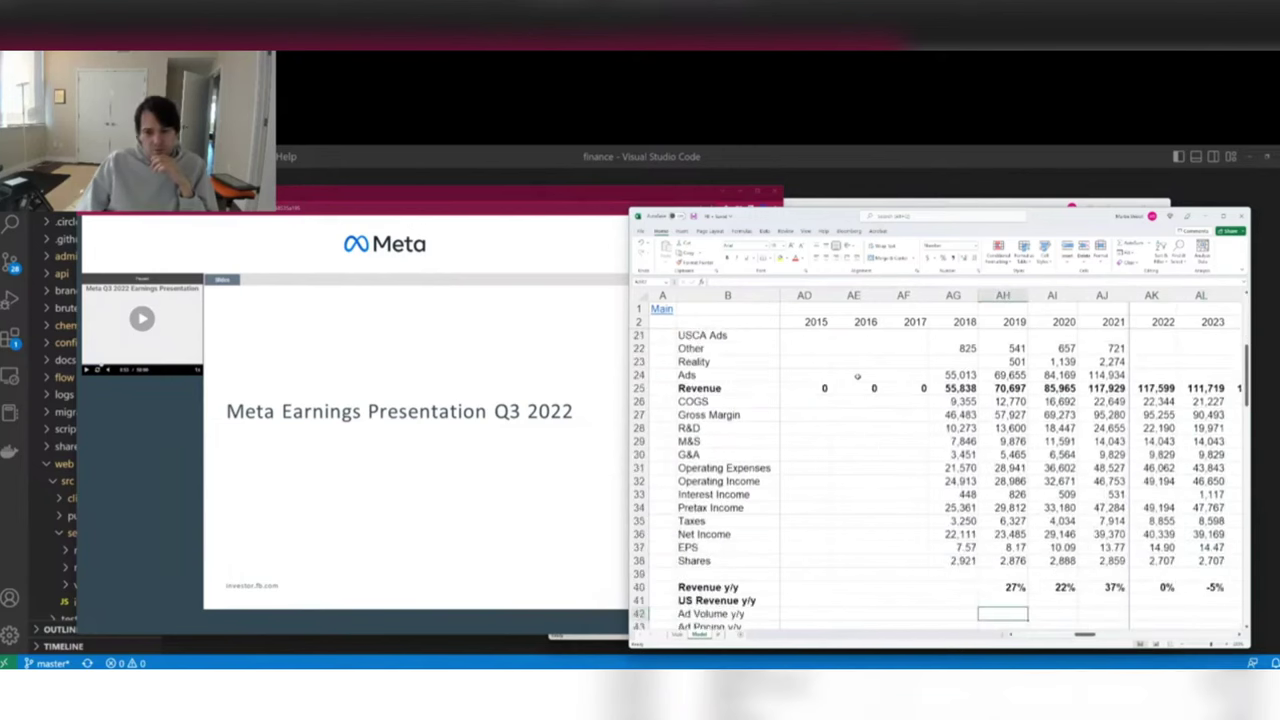
{"action": "key", "text": "Left"}
{"action": "key", "text": "Up"}
{"action": "key", "text": "Up"}
{"action": "key", "text": "Up"}
{"action": "key", "text": "Up"}
{"action": "key", "text": "Up"}
{"action": "key", "text": "Up"}
{"action": "key", "text": "Up"}
{"action": "key", "text": "Up"}
{"action": "key", "text": "Up"}
{"action": "key", "text": "Up"}
{"action": "key", "text": "Up"}
{"action": "key", "text": "Up"}
{"action": "key", "text": "Up"}
{"action": "key", "text": "Up"}
{"action": "key", "text": "Up"}
{"action": "key", "text": "Up"}
{"action": "key", "text": "Up"}
{"action": "key", "text": "Up"}
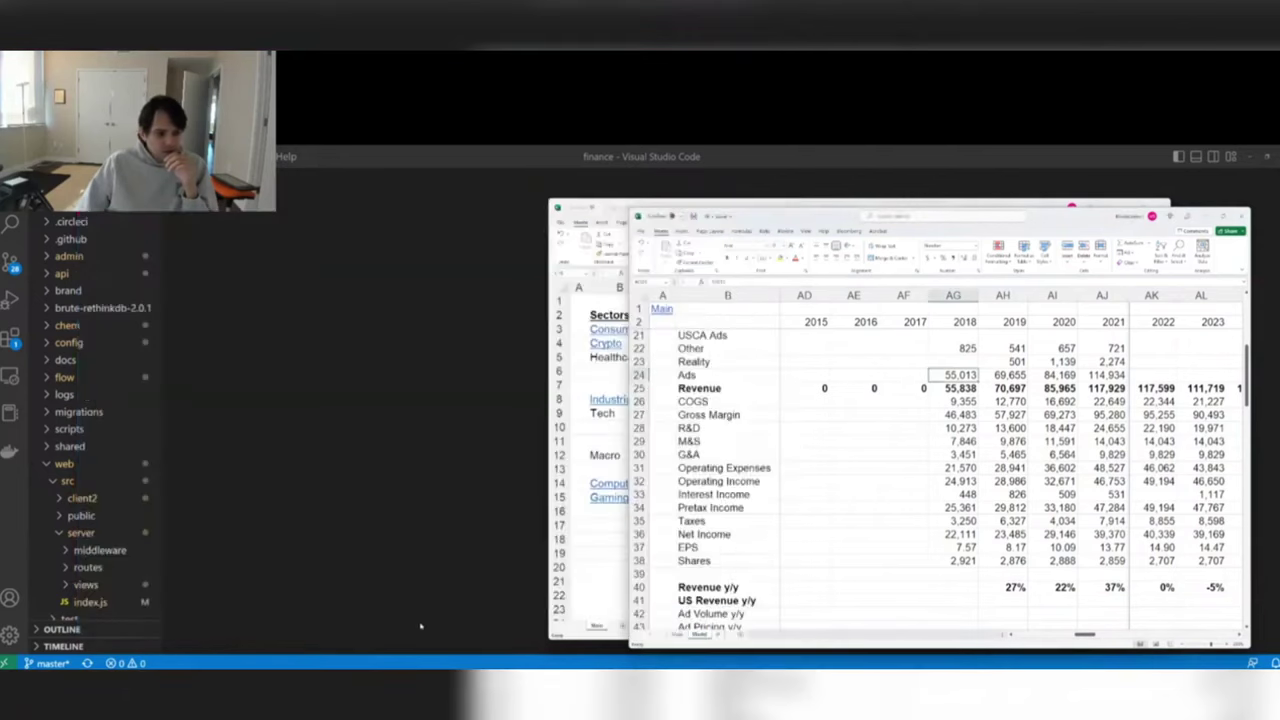
{"action": "key", "text": "alt+Tab"}
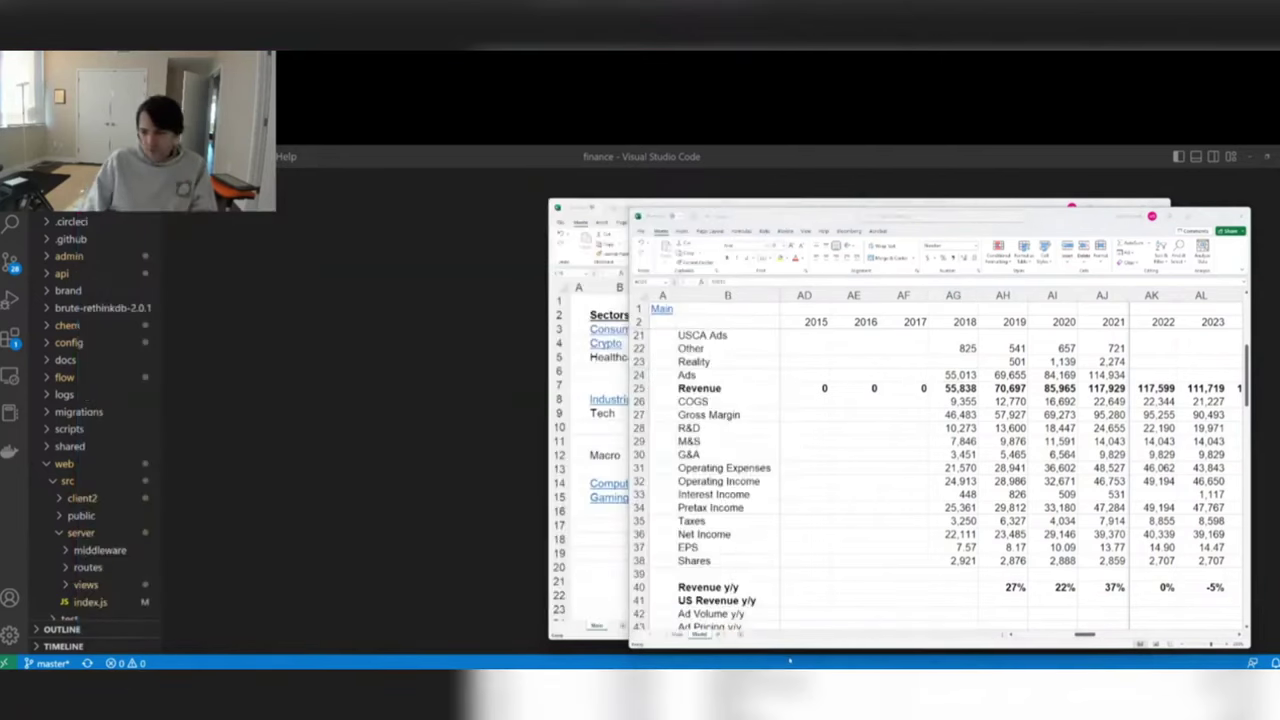
{"action": "left_click", "coordinate": [789, 661]}
Load sec.gov and go to the EDGAR company filings search.
{"action": "type", "text": "sec.gov"}
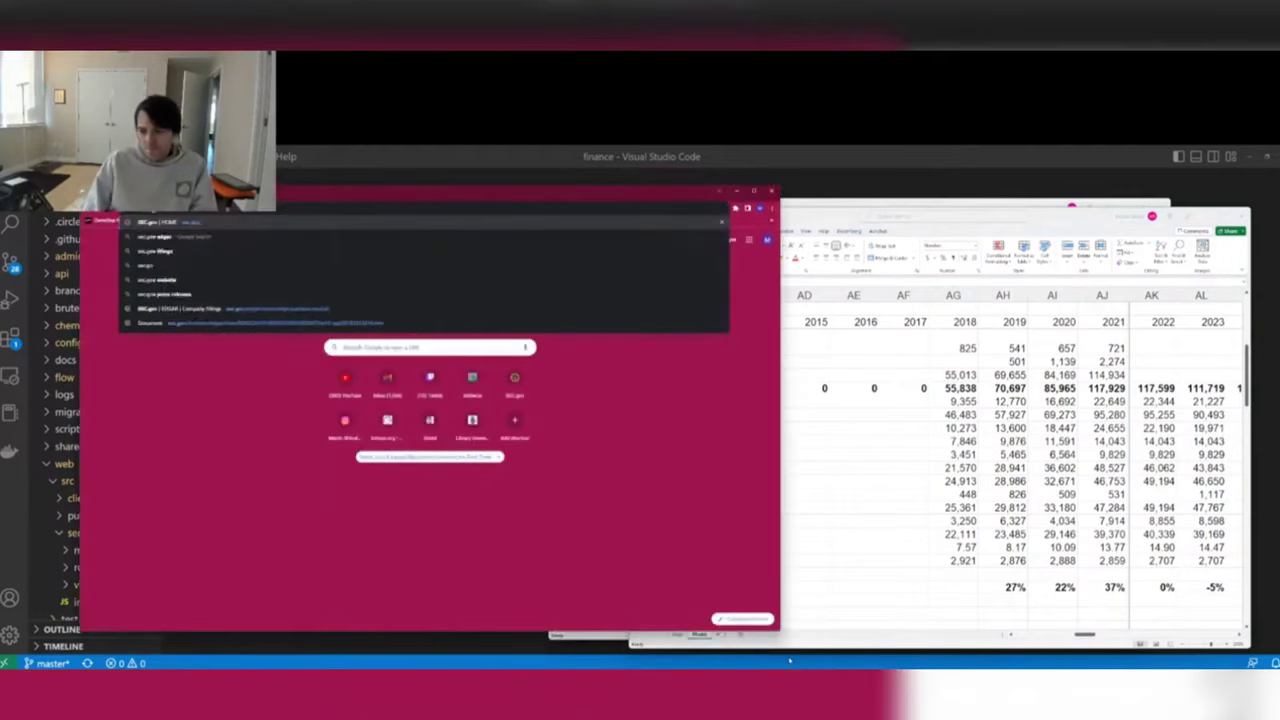
{"action": "key", "text": "Return"}
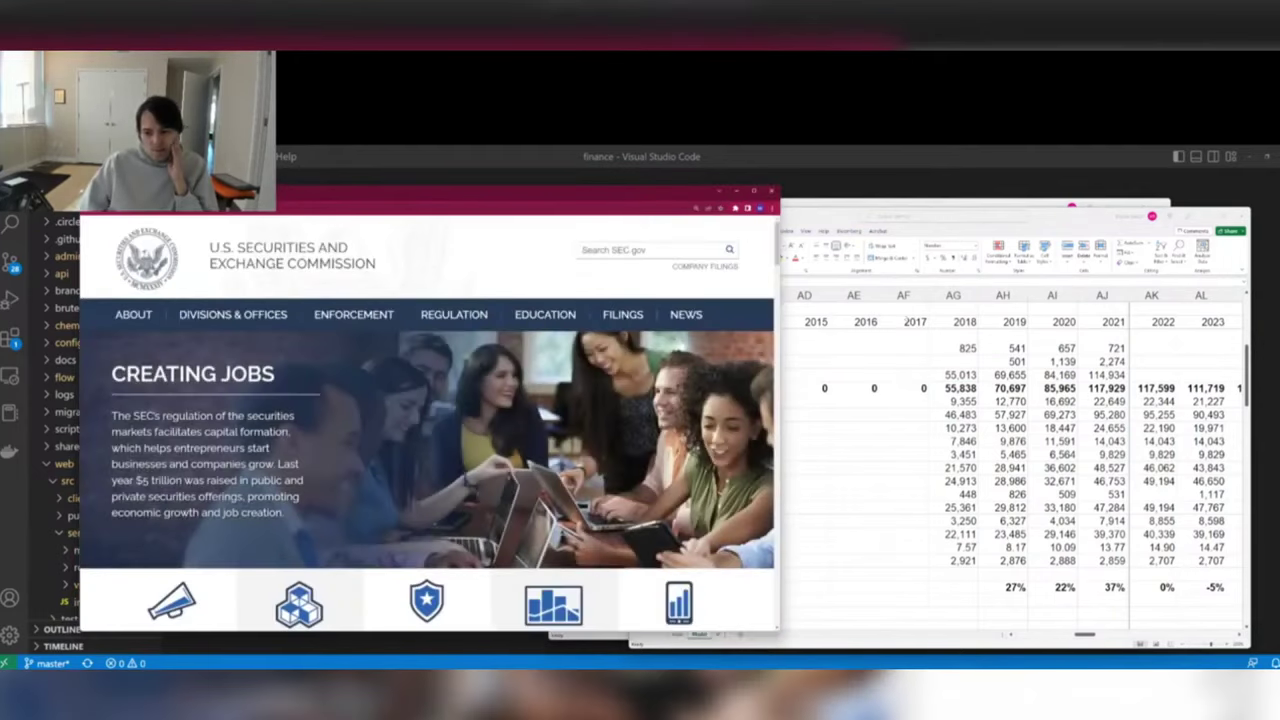
{"action": "left_click", "coordinate": [722, 271]}
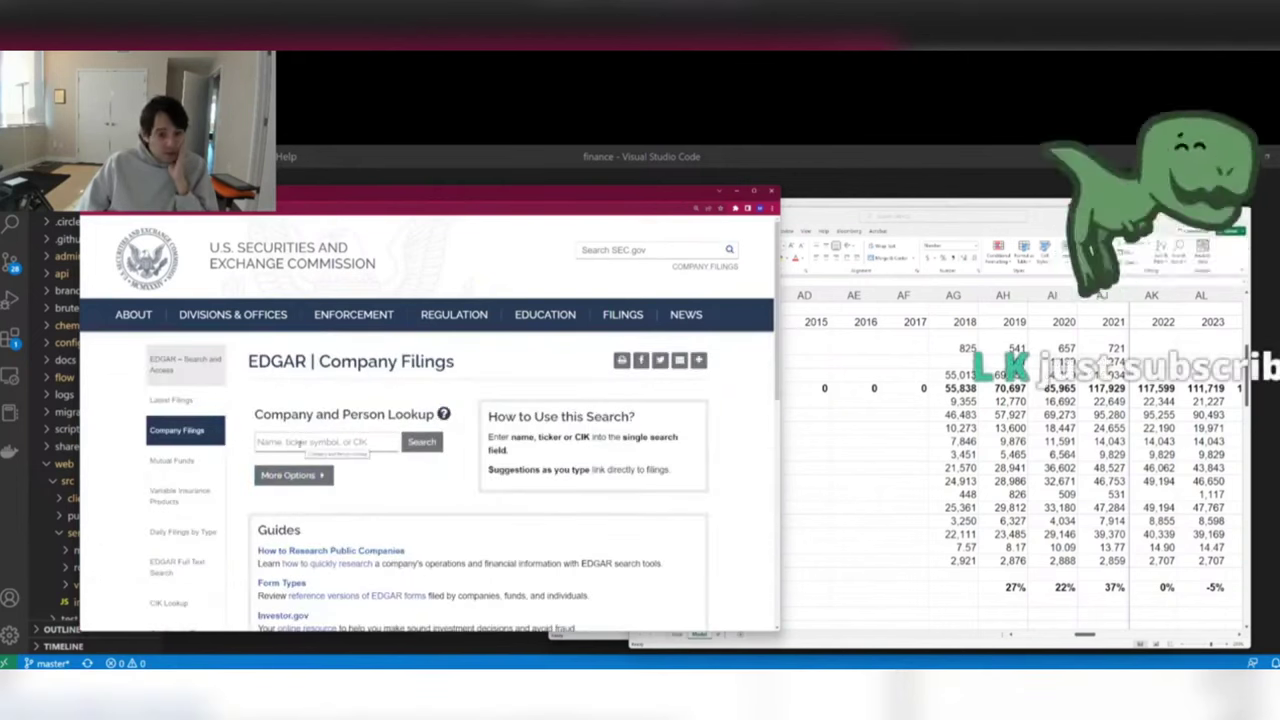
Look up 'meta', open Meta Platforms, Inc.'s filings, and scroll through the 2022 entries.
{"action": "left_click", "coordinate": [298, 443]}
{"action": "type", "text": "meta"}
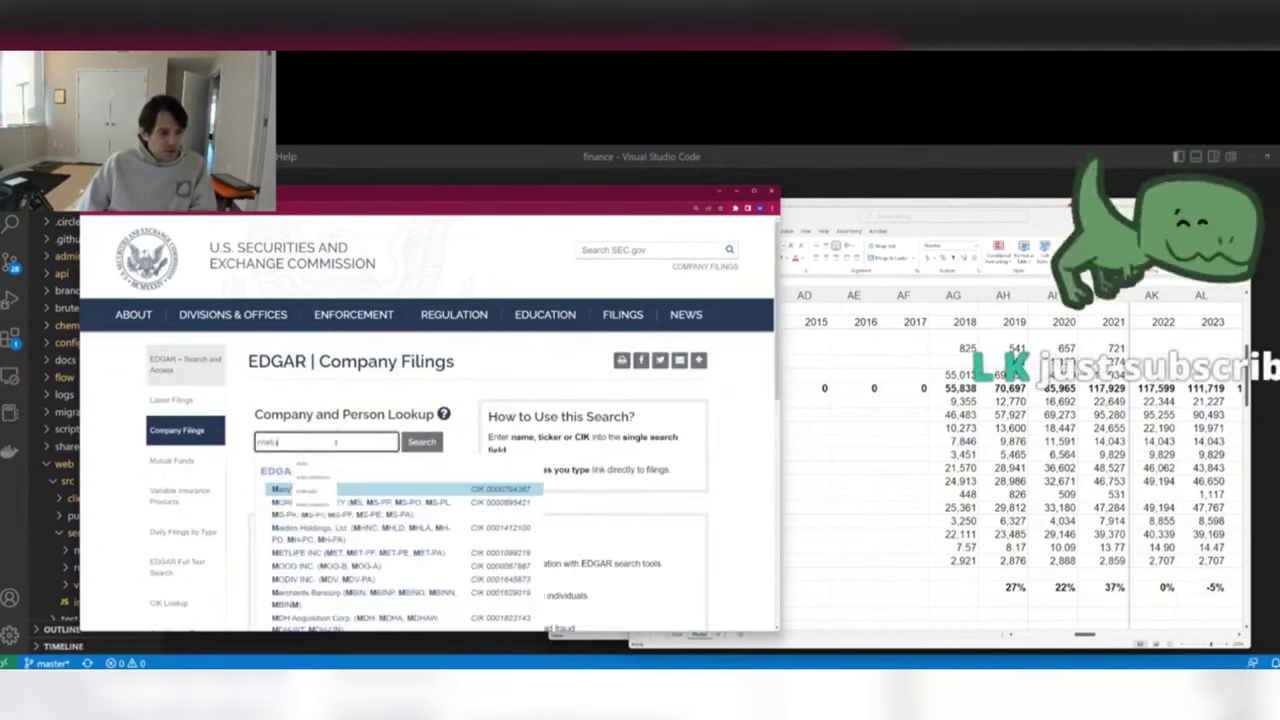
{"action": "left_click", "coordinate": [300, 489]}
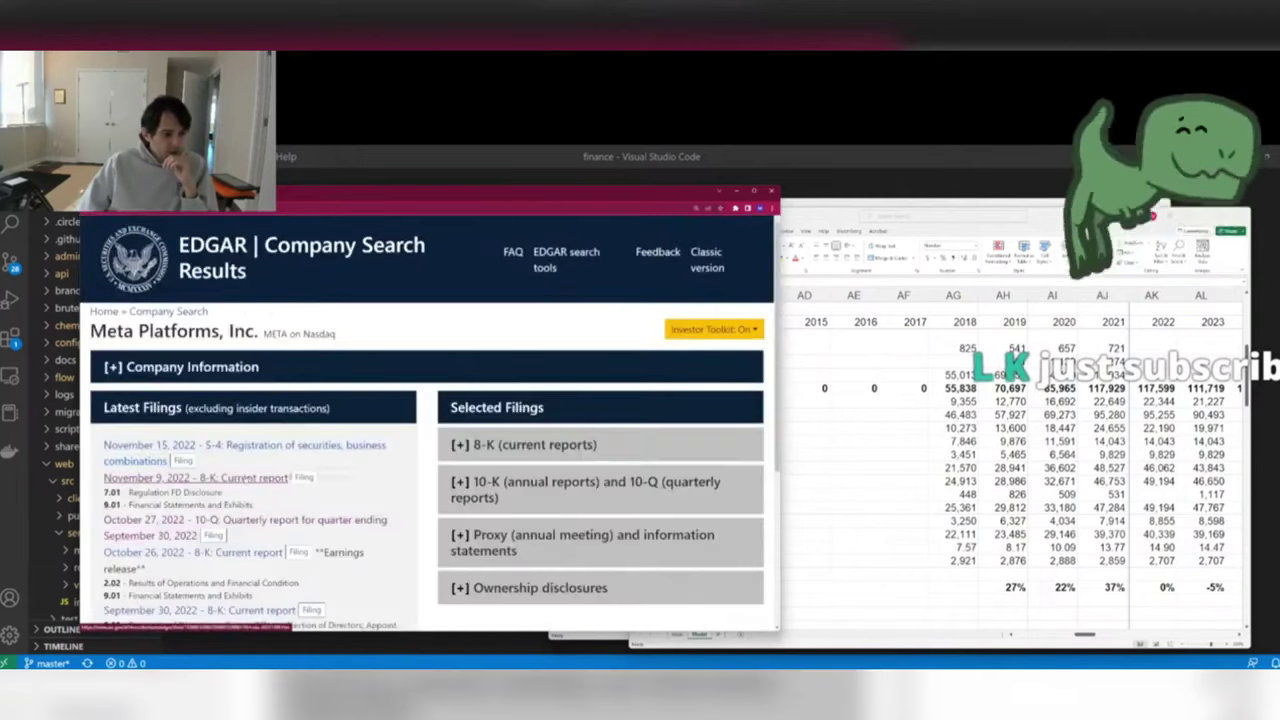
{"action": "scroll", "coordinate": [243, 512], "scroll_direction": "down", "scroll_amount": 10}
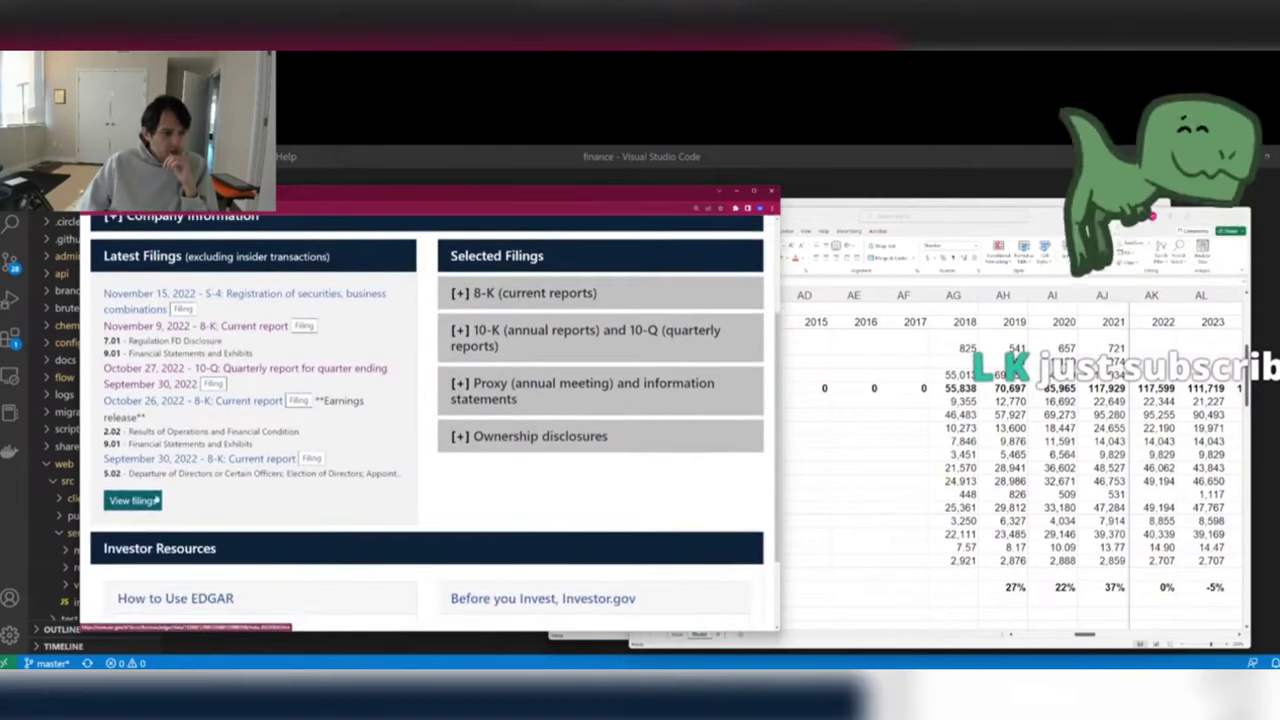
{"action": "scroll", "coordinate": [343, 321], "scroll_direction": "down", "scroll_amount": 1}
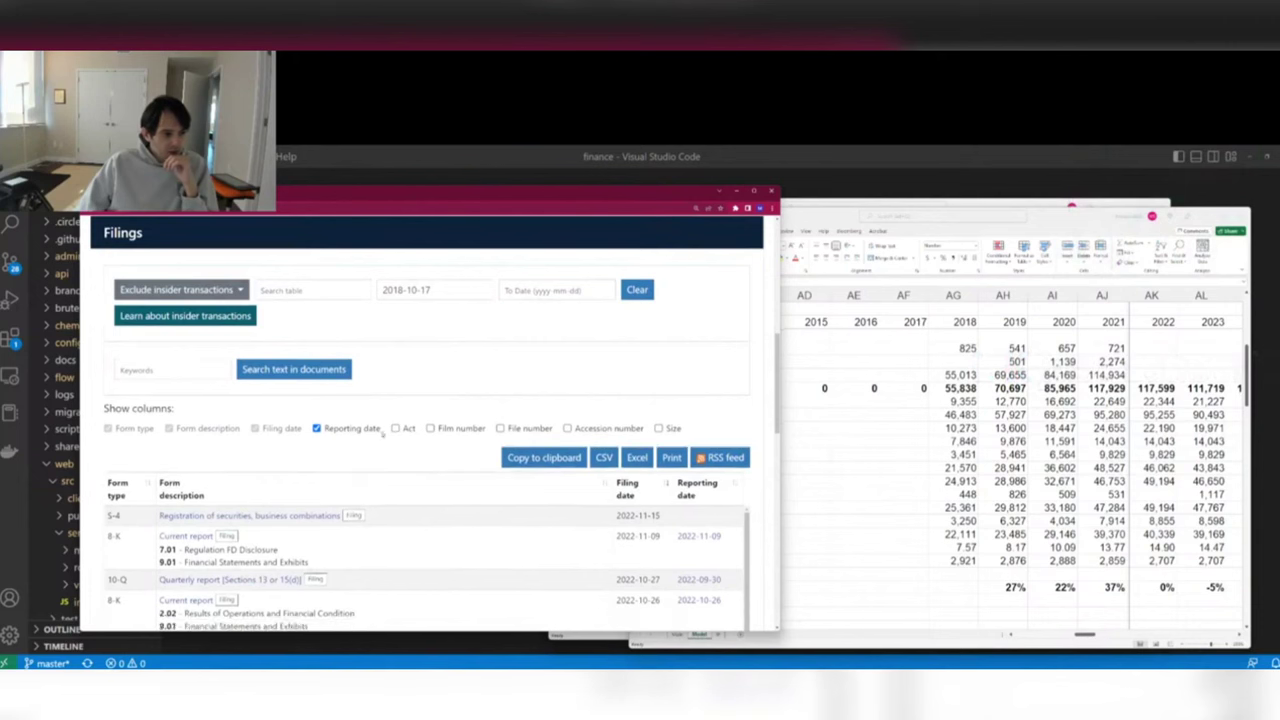
{"action": "scroll", "coordinate": [445, 372], "scroll_direction": "up", "scroll_amount": 1}
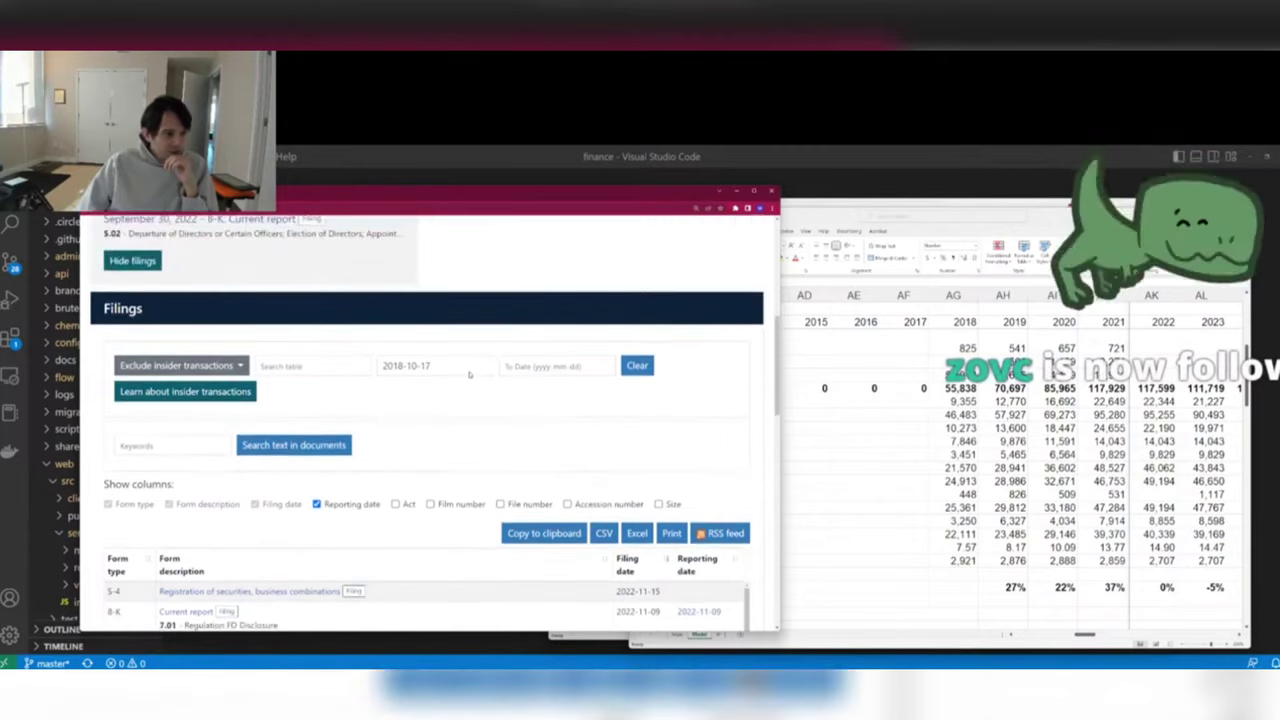
{"action": "scroll", "coordinate": [240, 368], "scroll_direction": "down", "scroll_amount": 3}
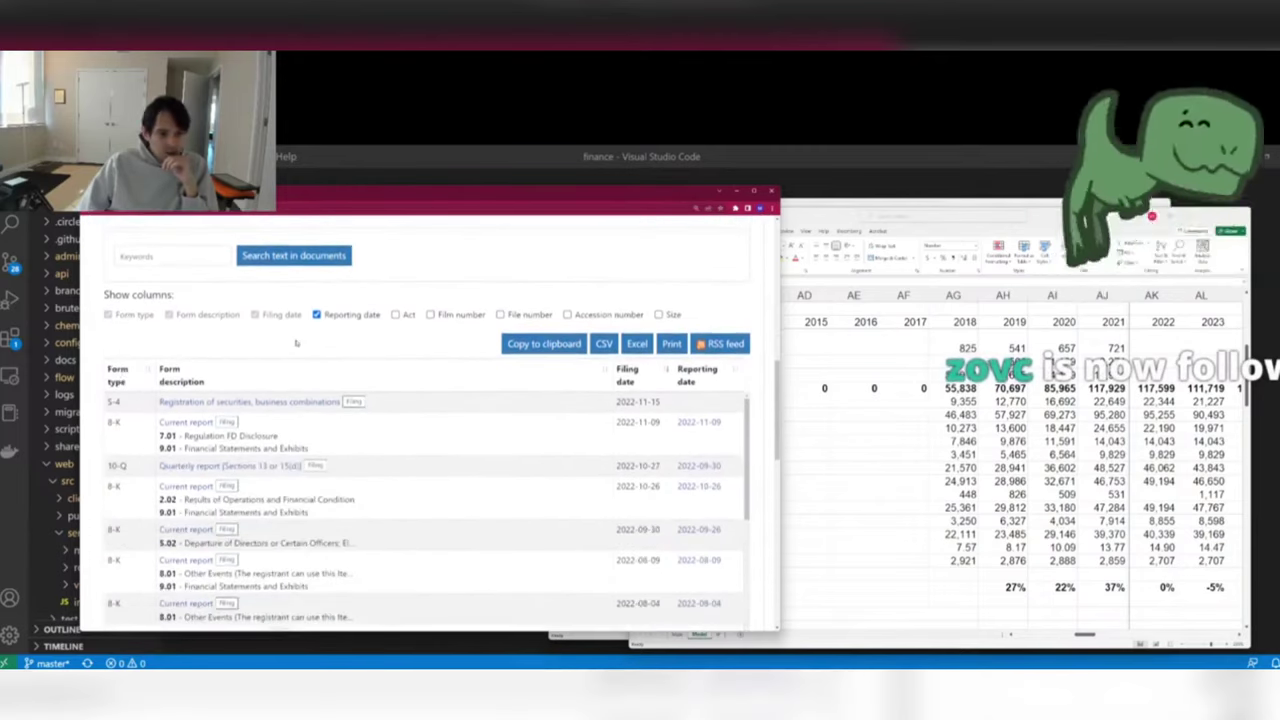
{"action": "scroll", "coordinate": [366, 381], "scroll_direction": "down", "scroll_amount": 15}
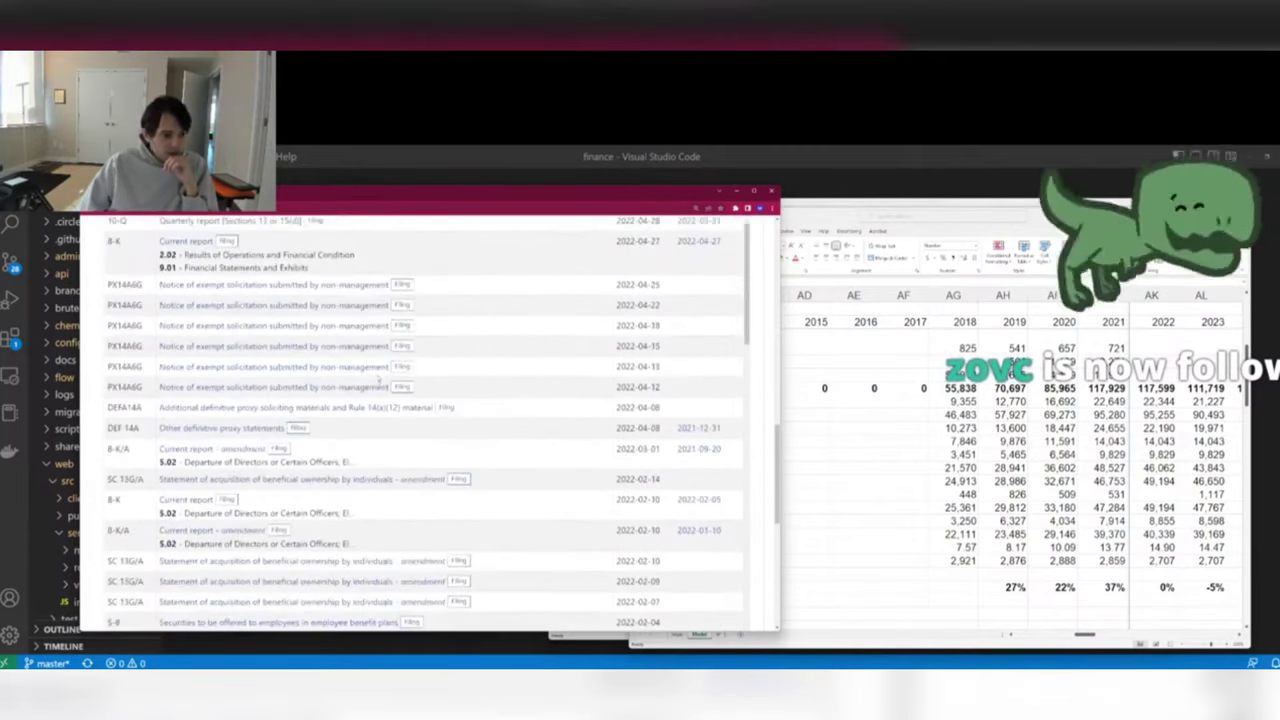